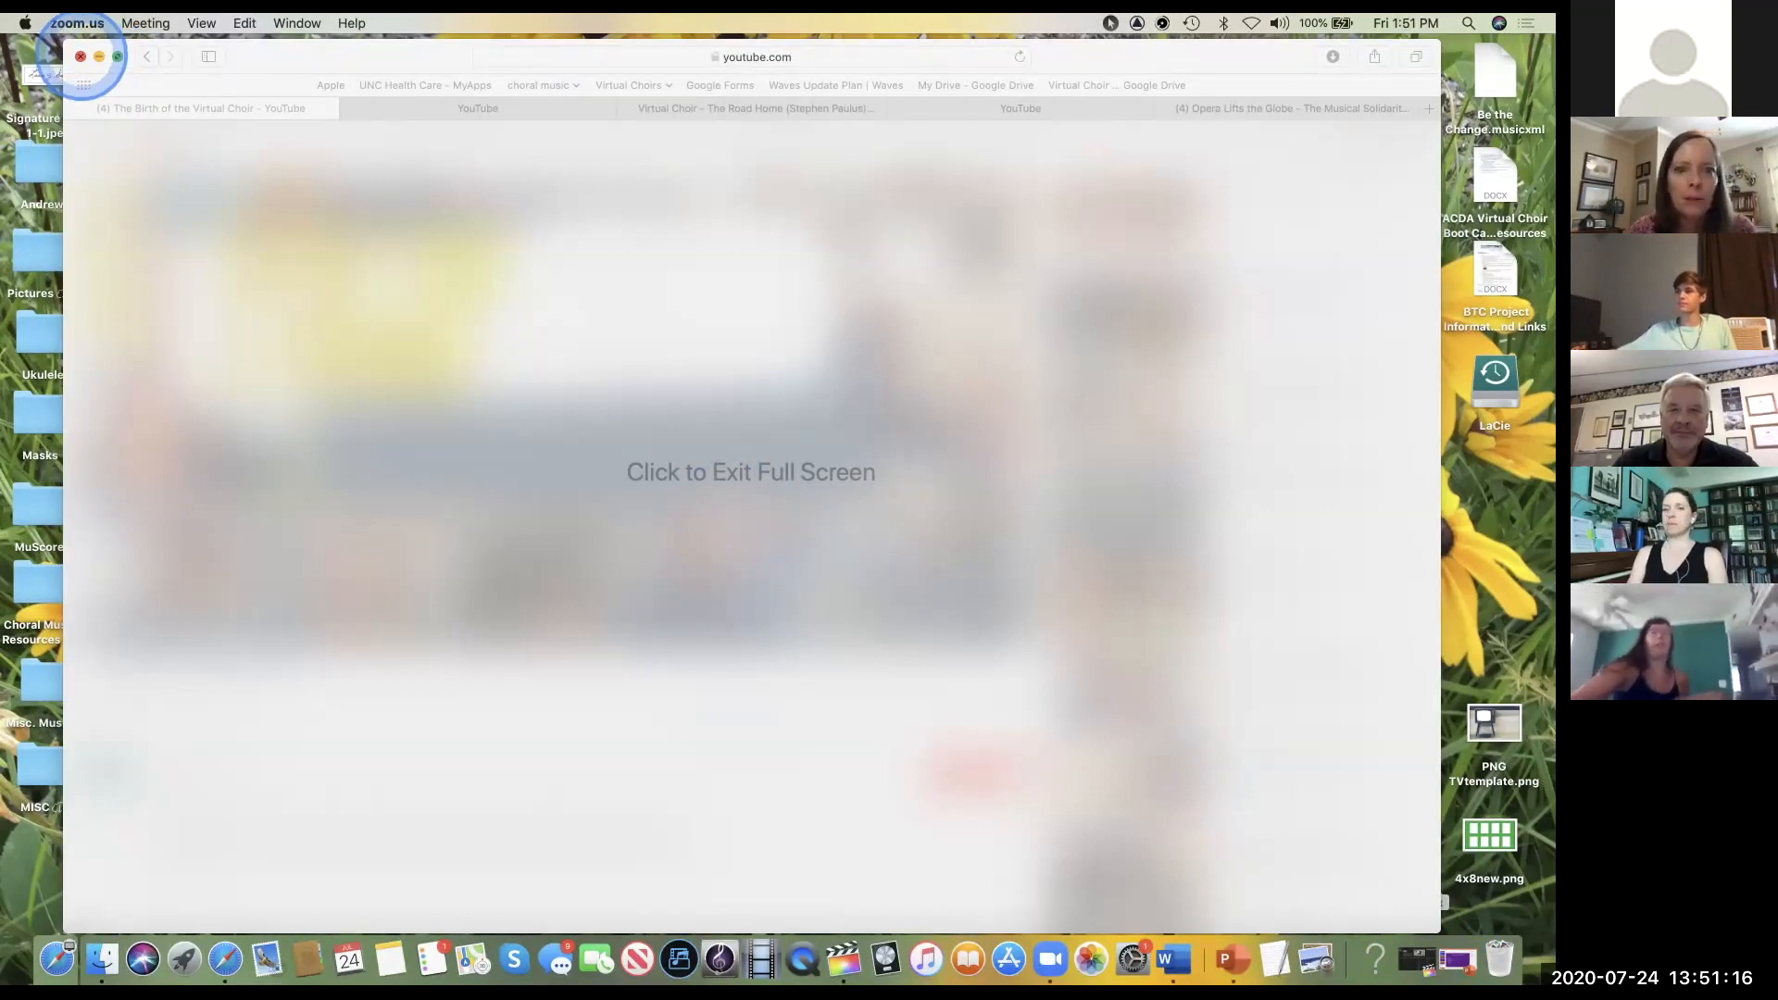
Switch from the browser to the NC ACDA Virtual Choir Boot Camp presentation and present the "VIDEO EDITING – Advanced" slide full screen.
left_click(81, 56)
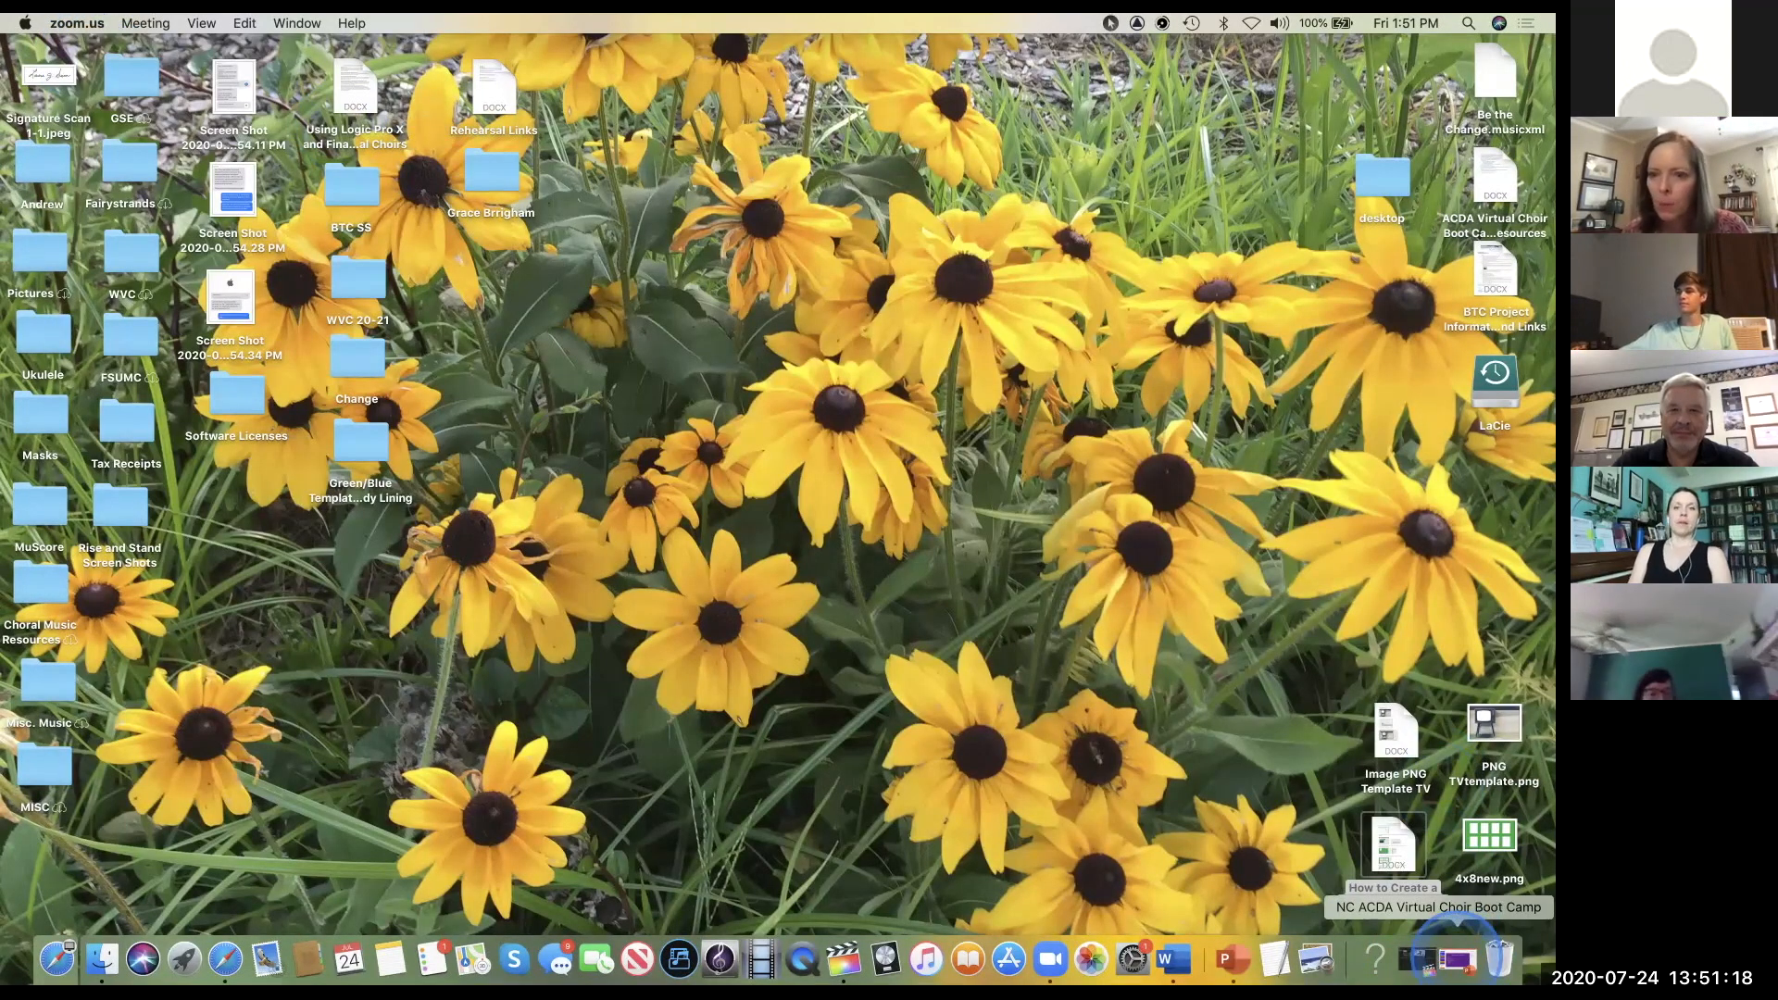
left_click(1456, 954)
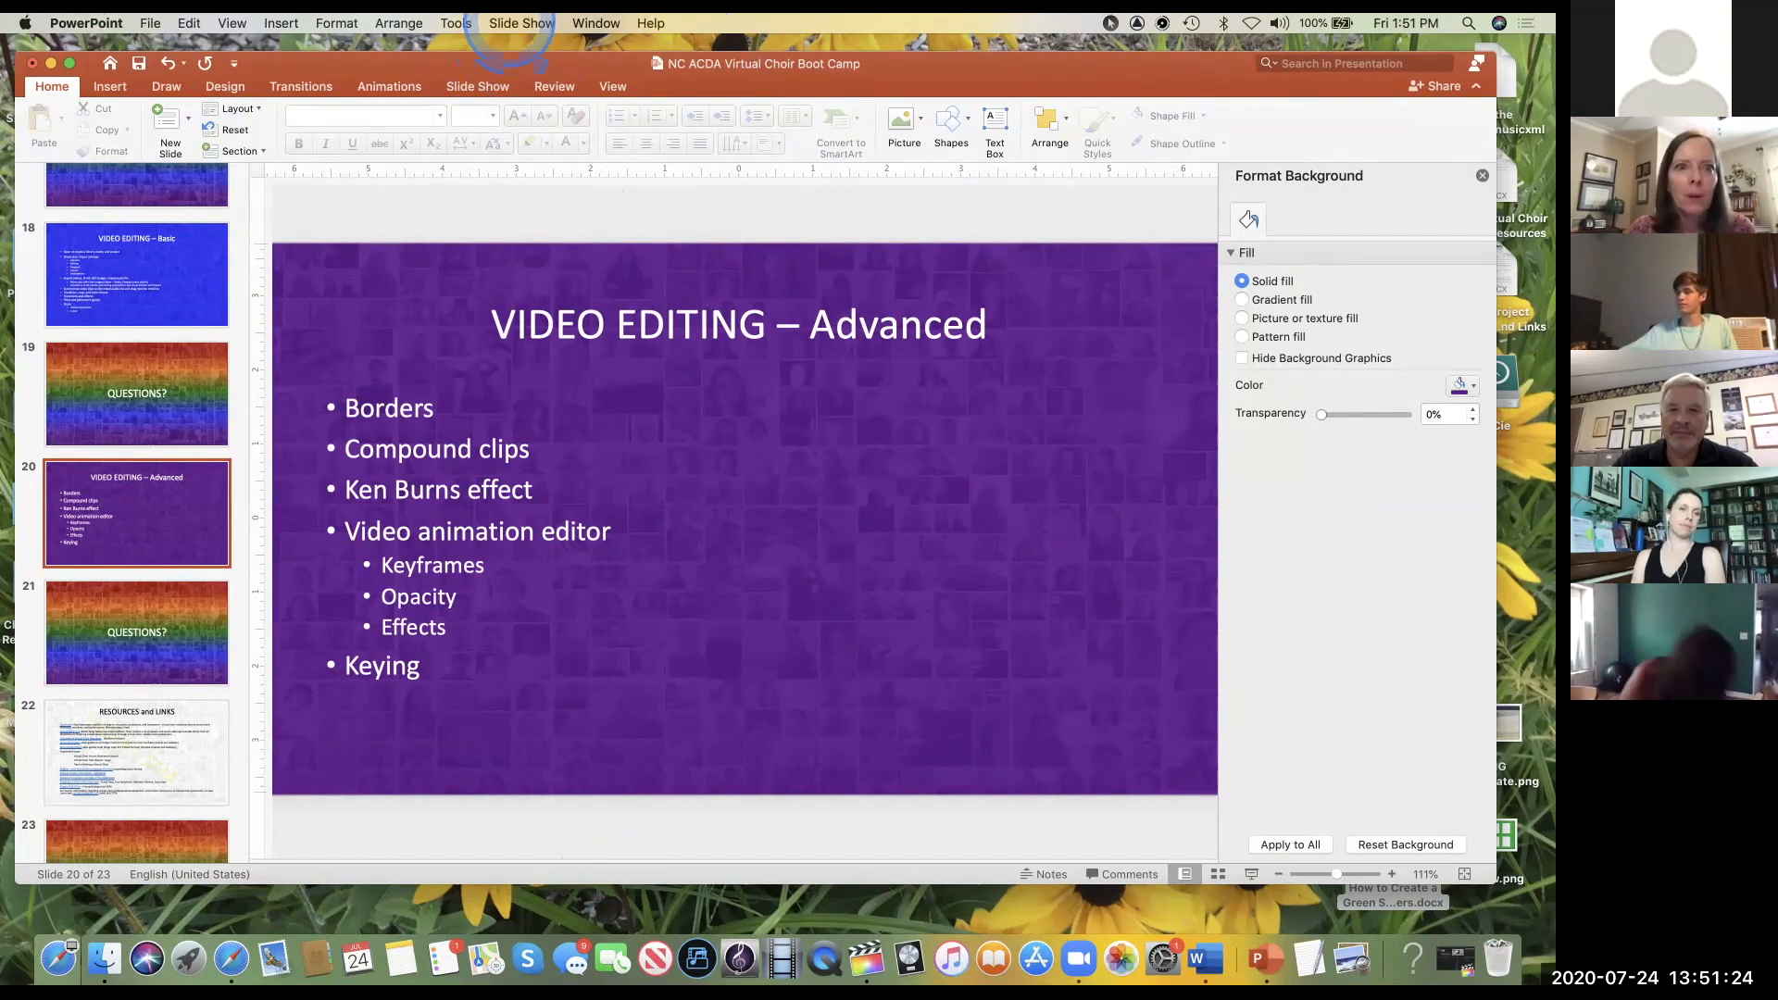
left_click(507, 25)
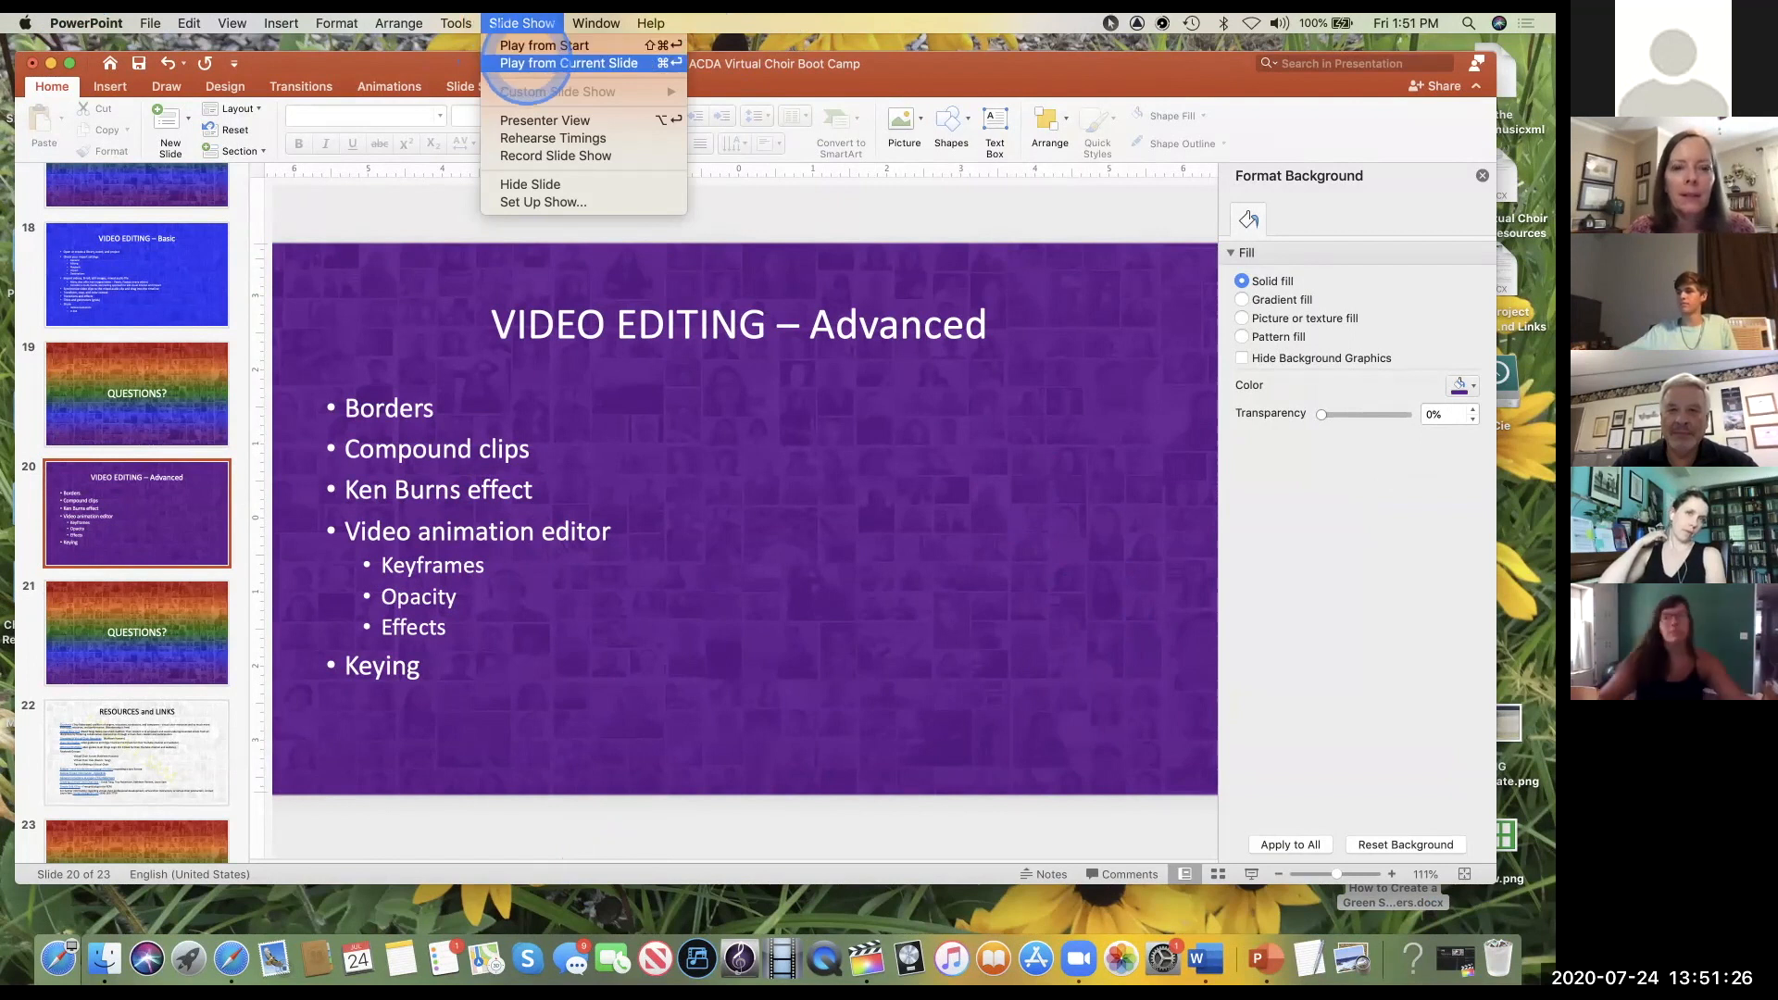
left_click(526, 61)
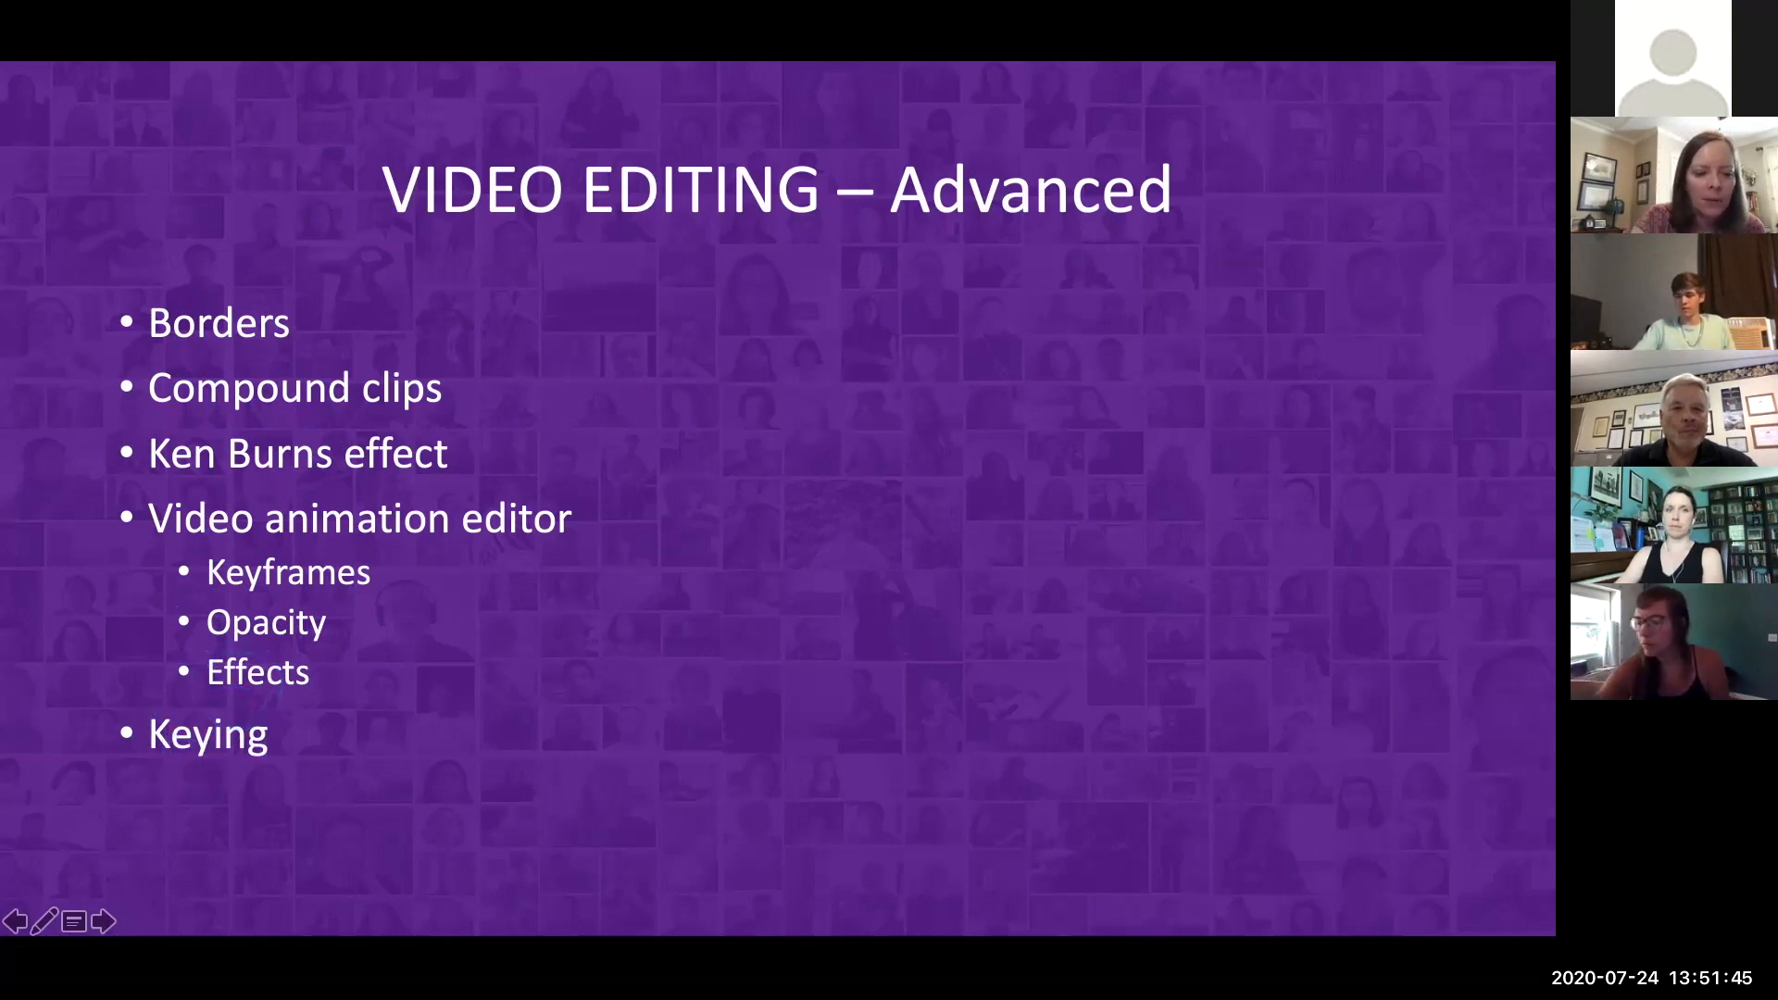
key("Escape")
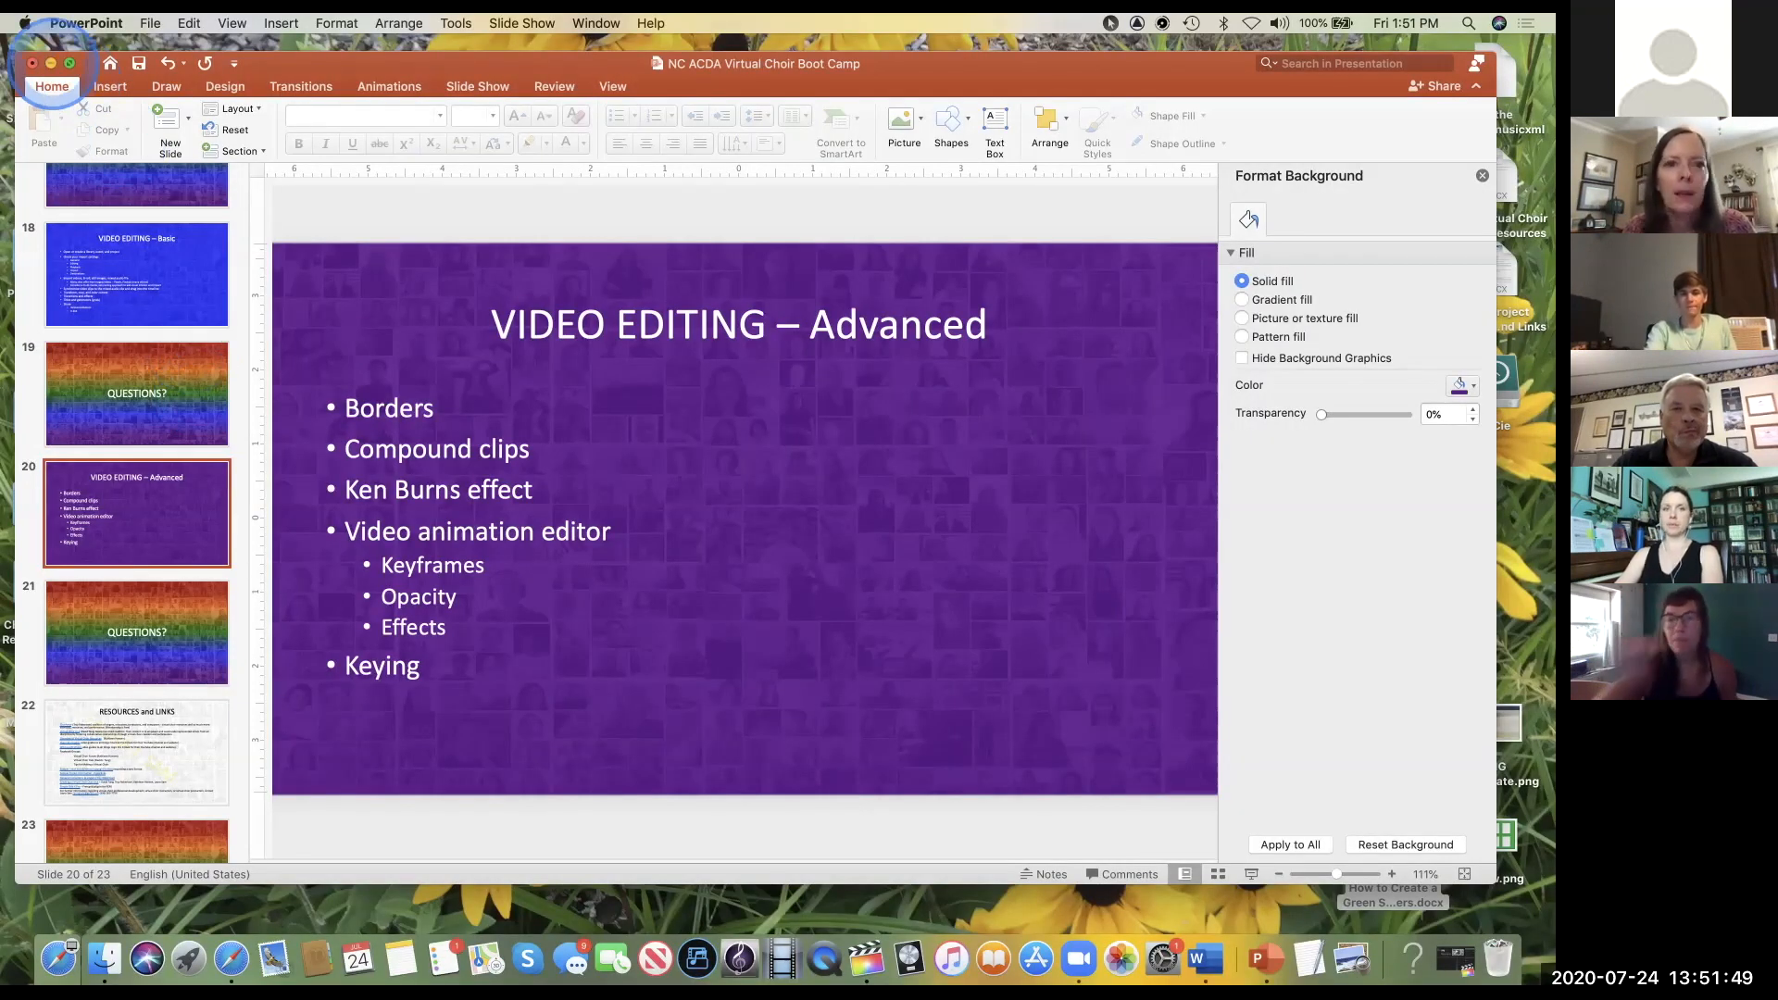
Minimize the presentation, switch to Final Cut Pro and expand its window to full screen.
left_click(51, 63)
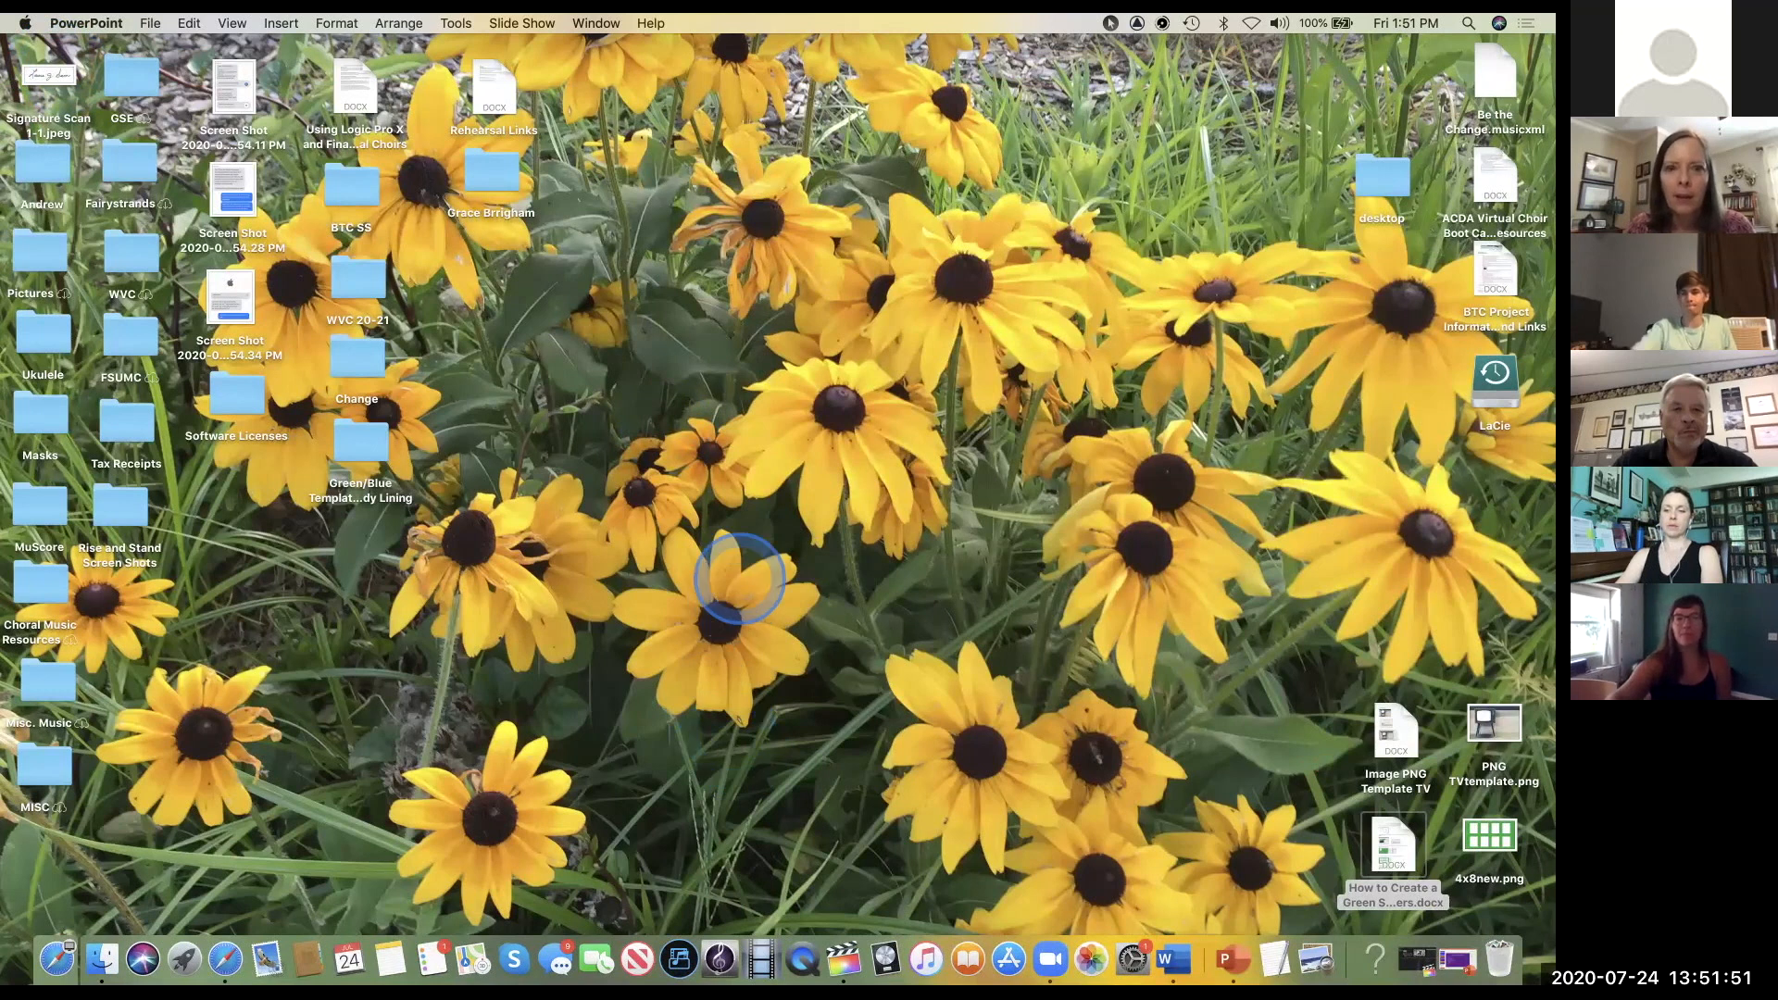
left_click(844, 958)
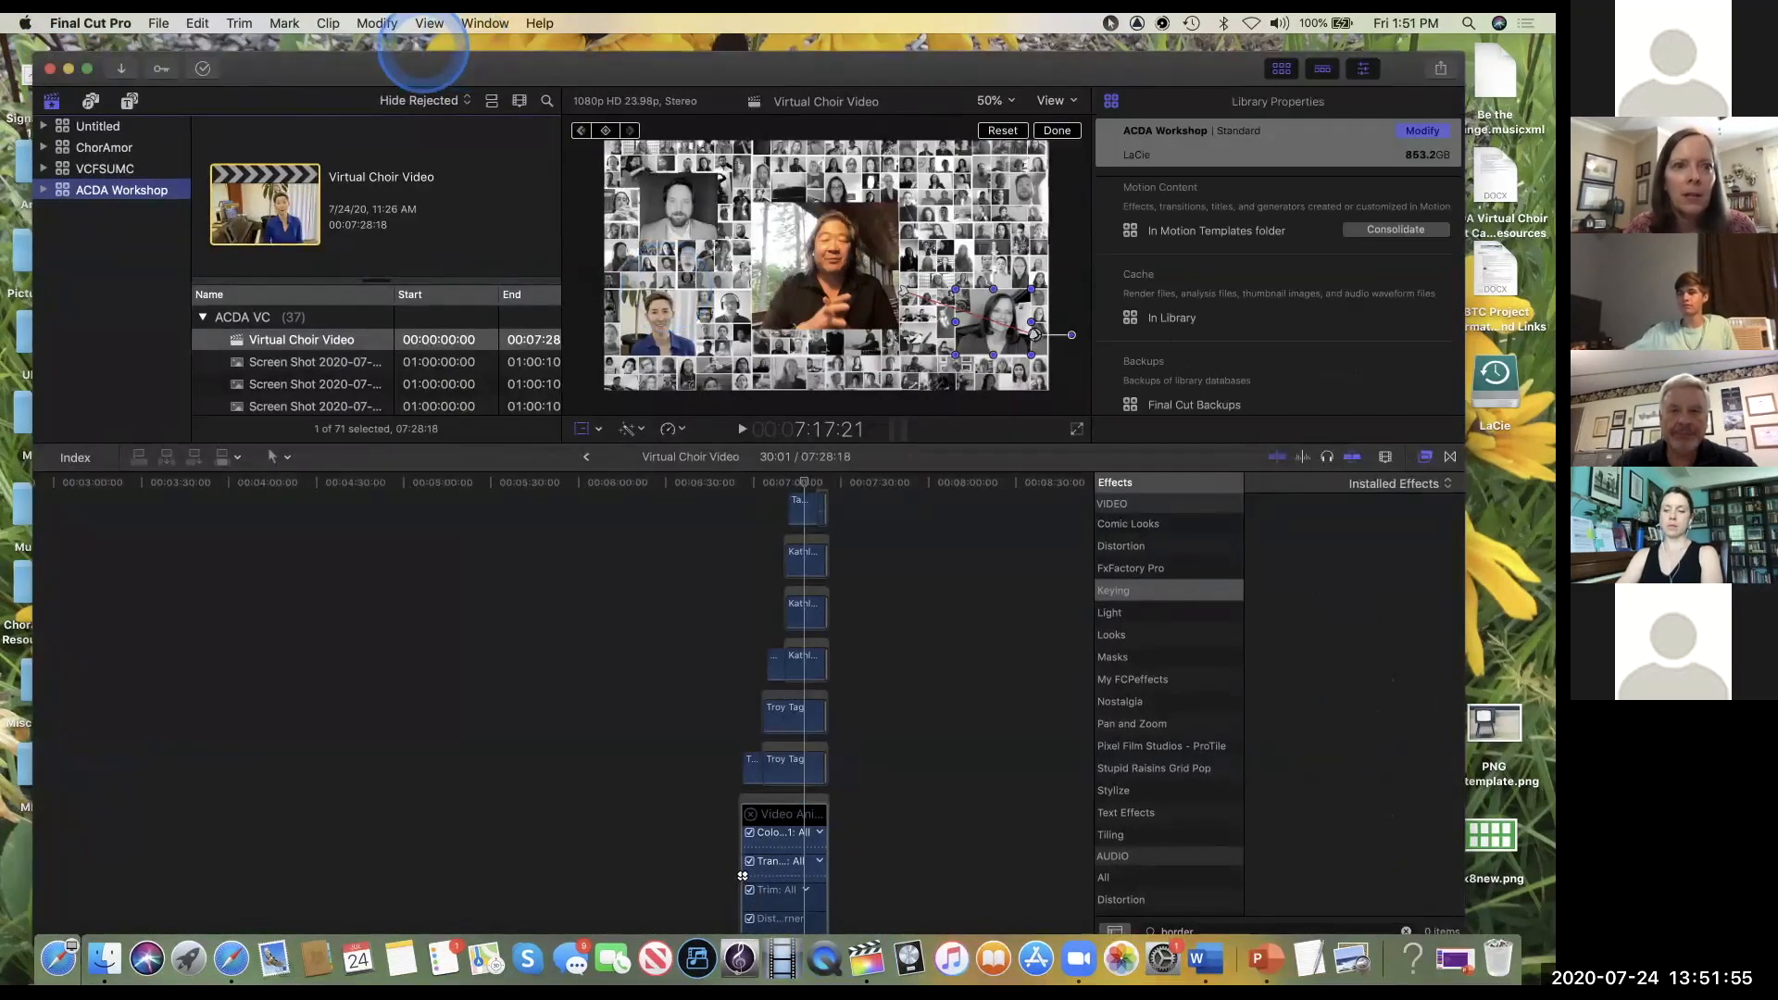
mouse_move(370, 58)
left_mouse_down()
mouse_move(372, 92)
mouse_move(345, 71)
left_mouse_up()
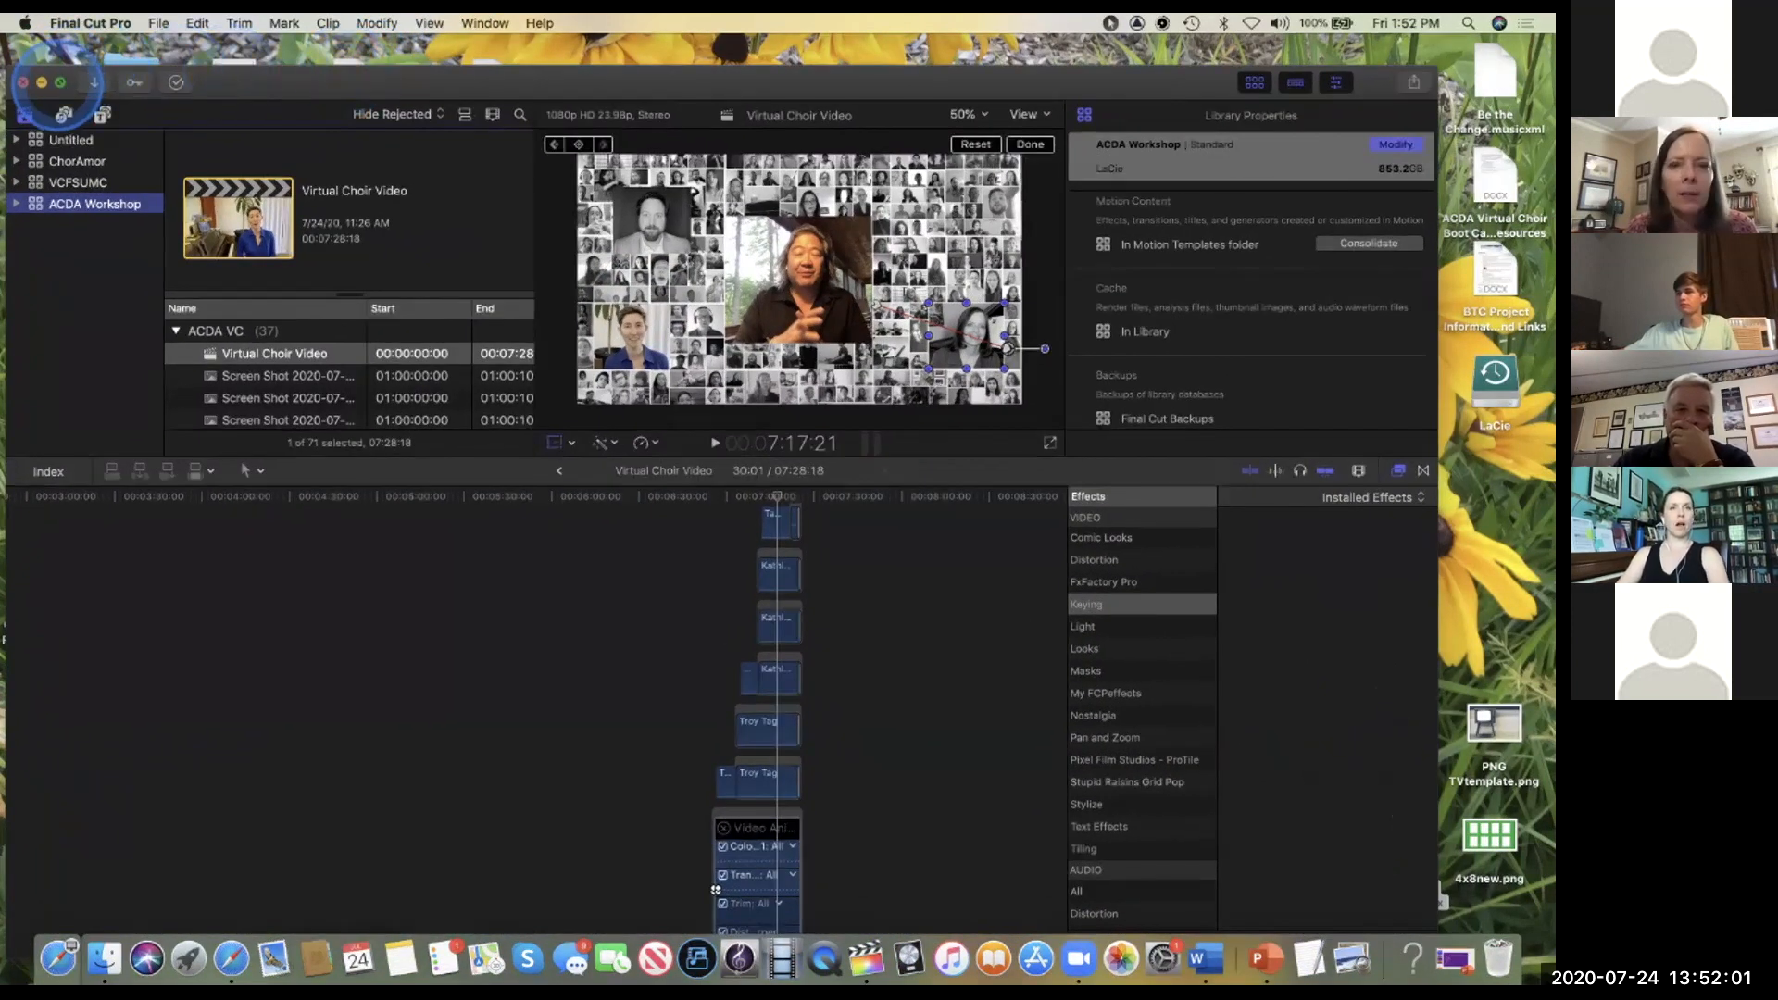
left_click(60, 82)
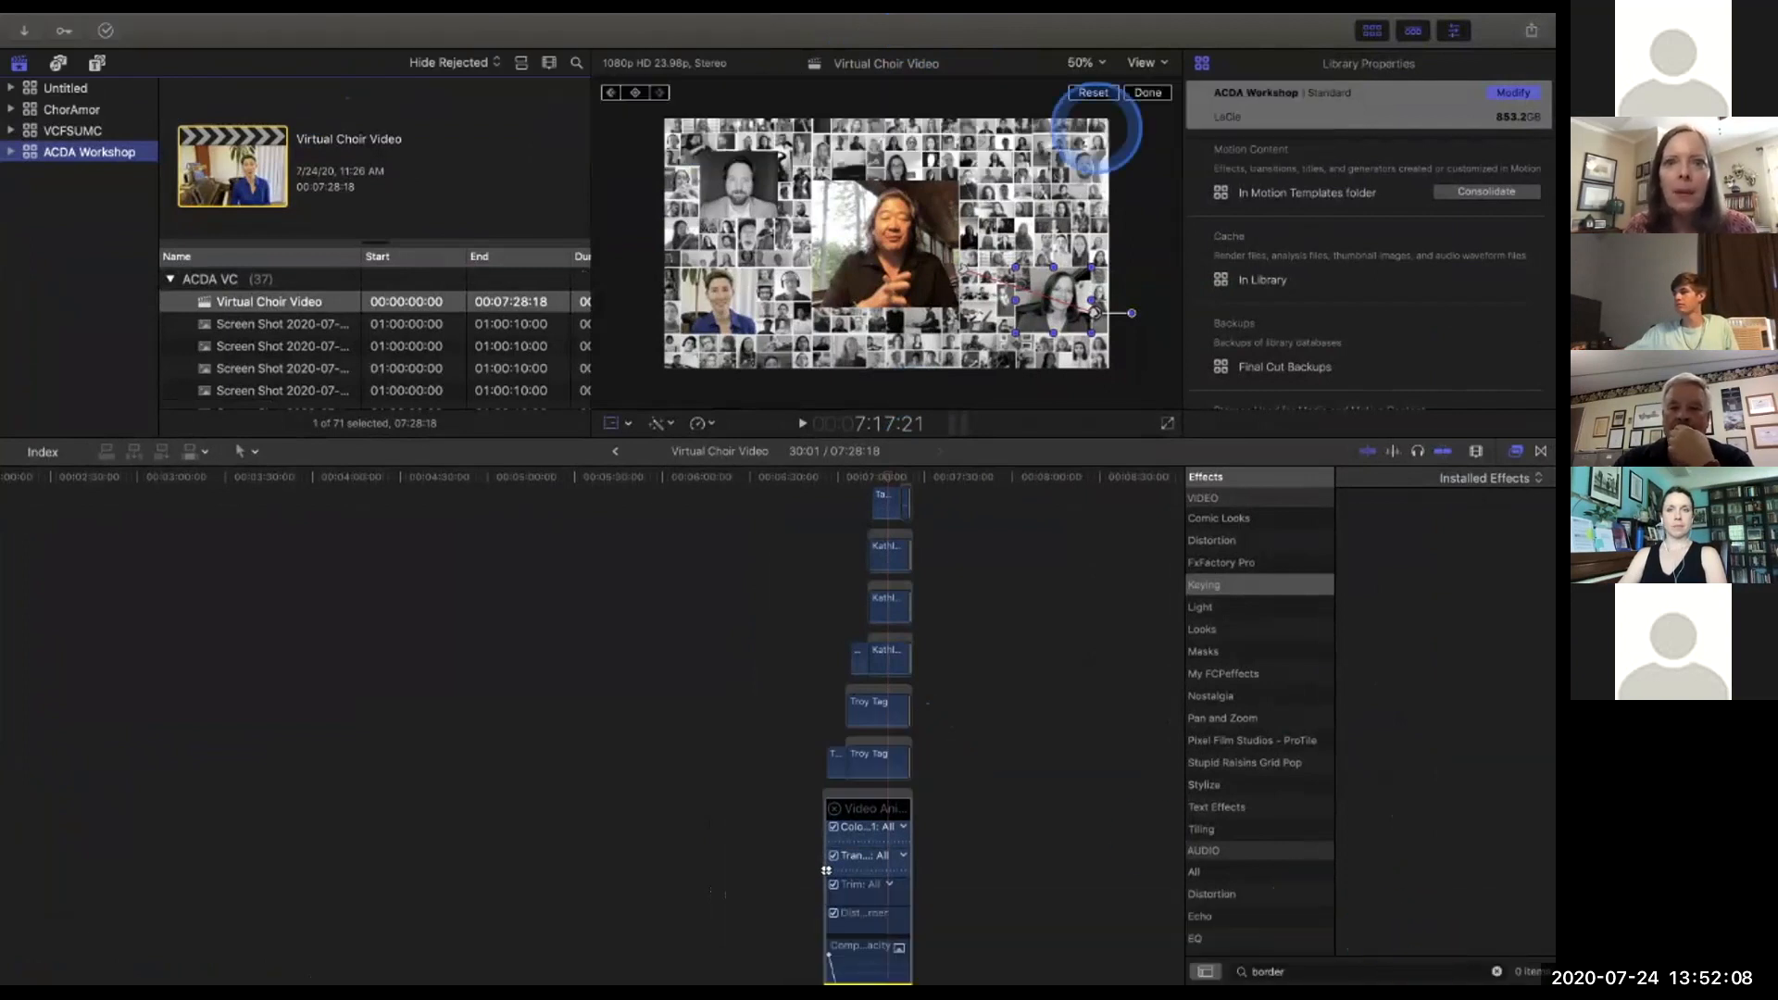
Open the preferences and review the General, Editing, Playback, Import and Destinations settings.
mouse_move(219, 28)
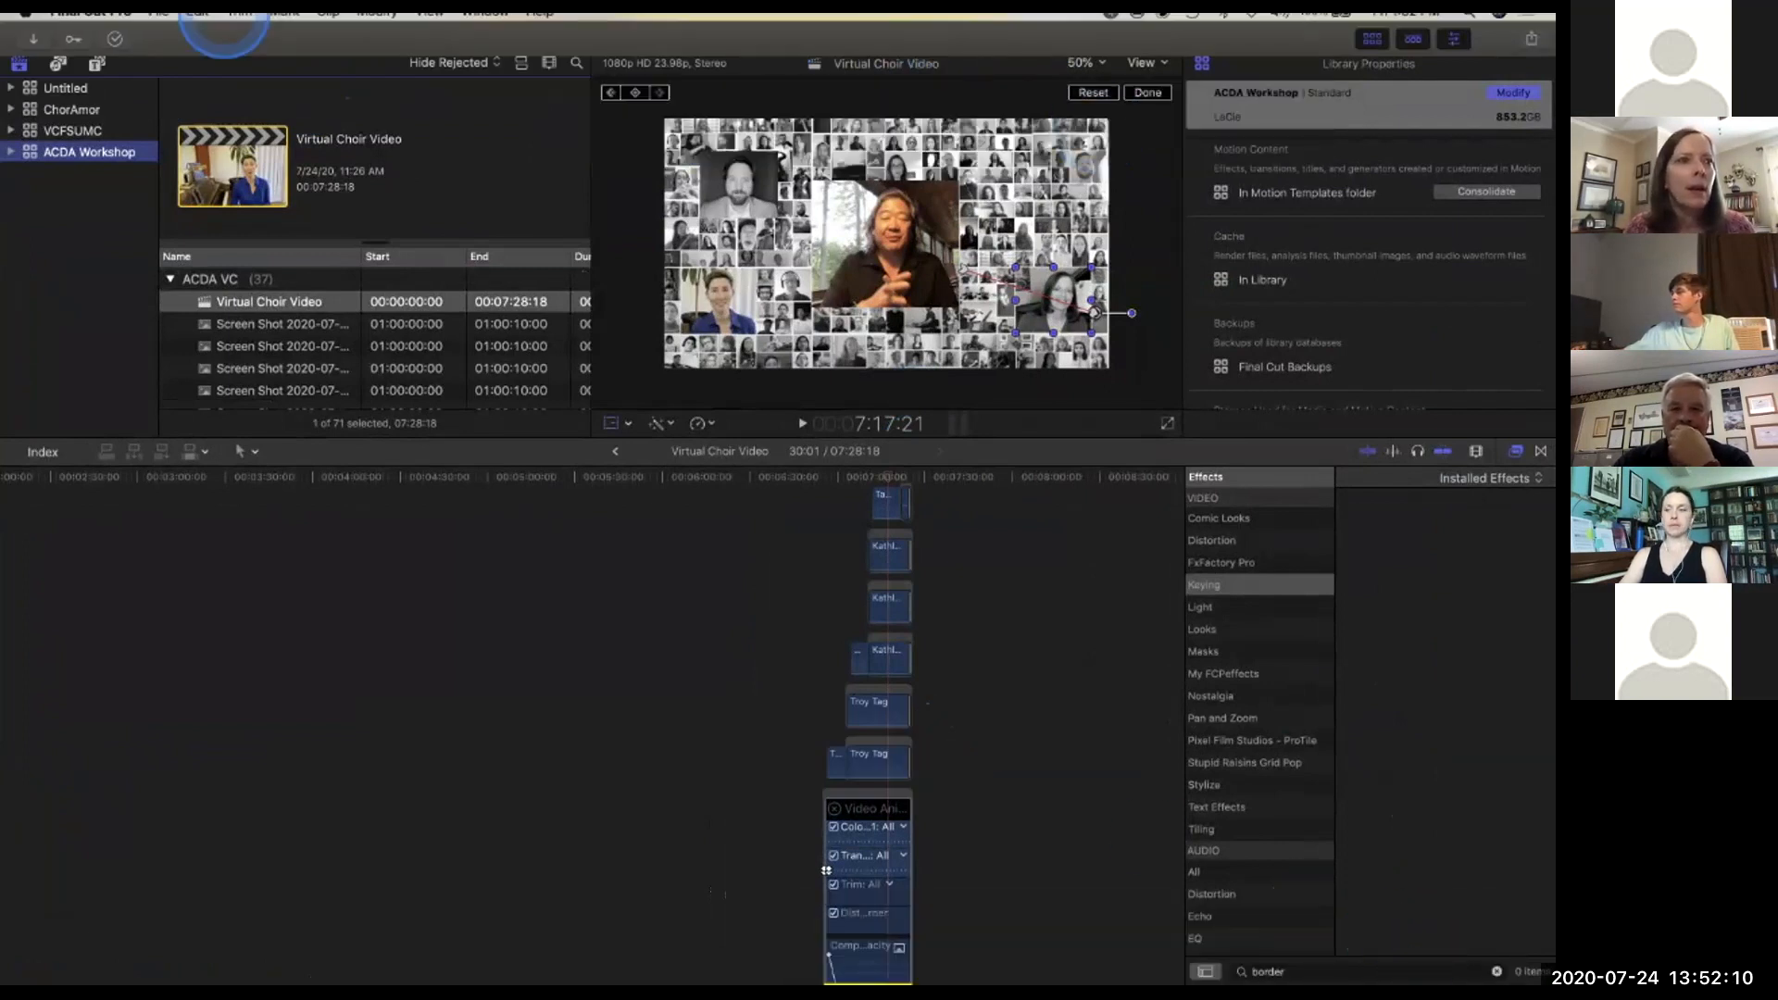
left_click(158, 23)
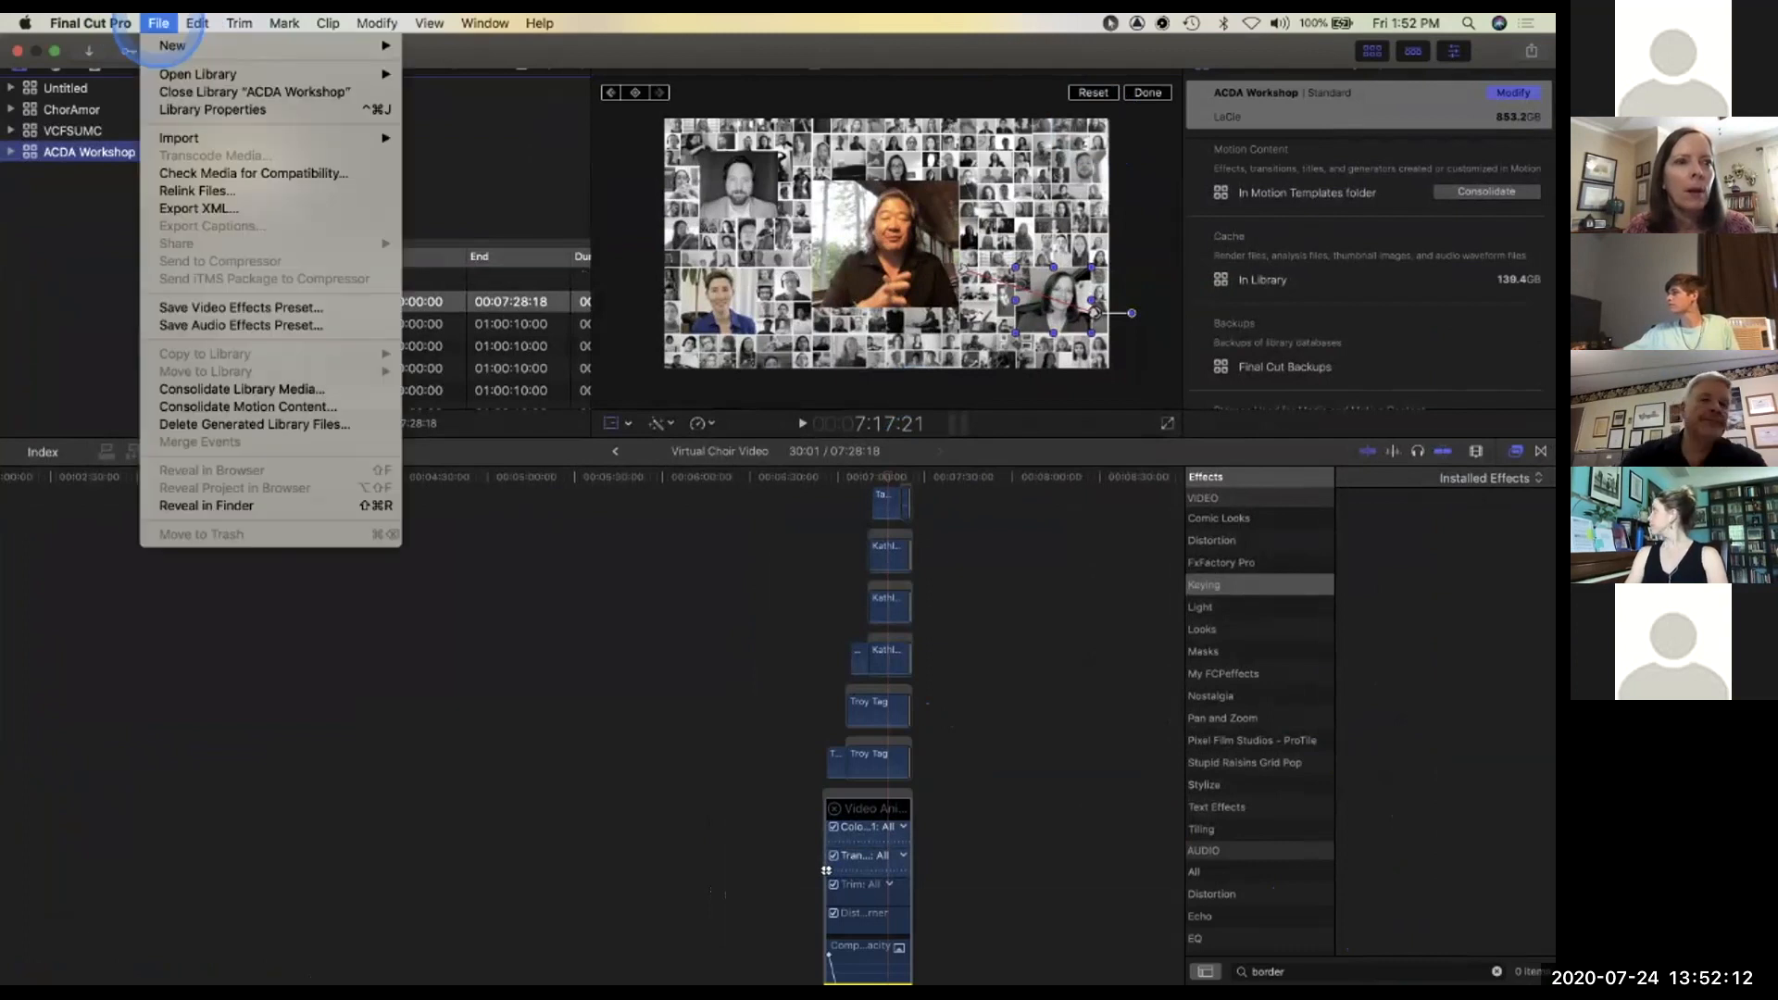
mouse_move(270, 135)
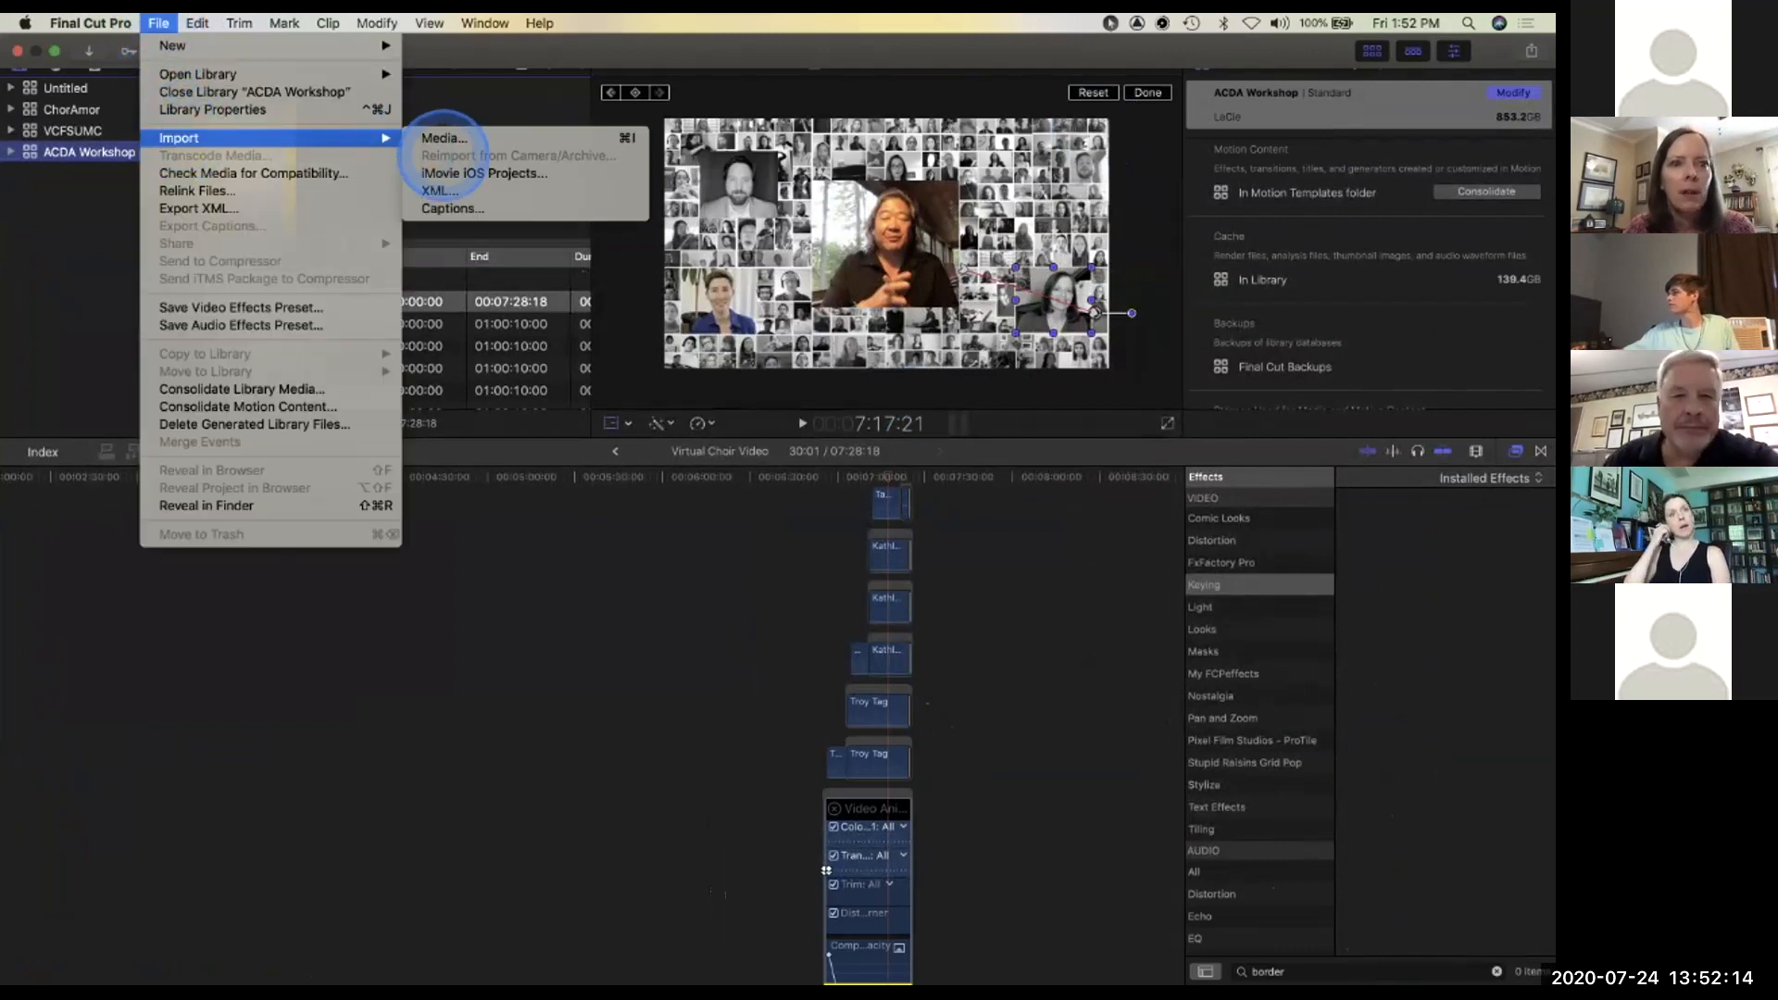
mouse_move(115, 23)
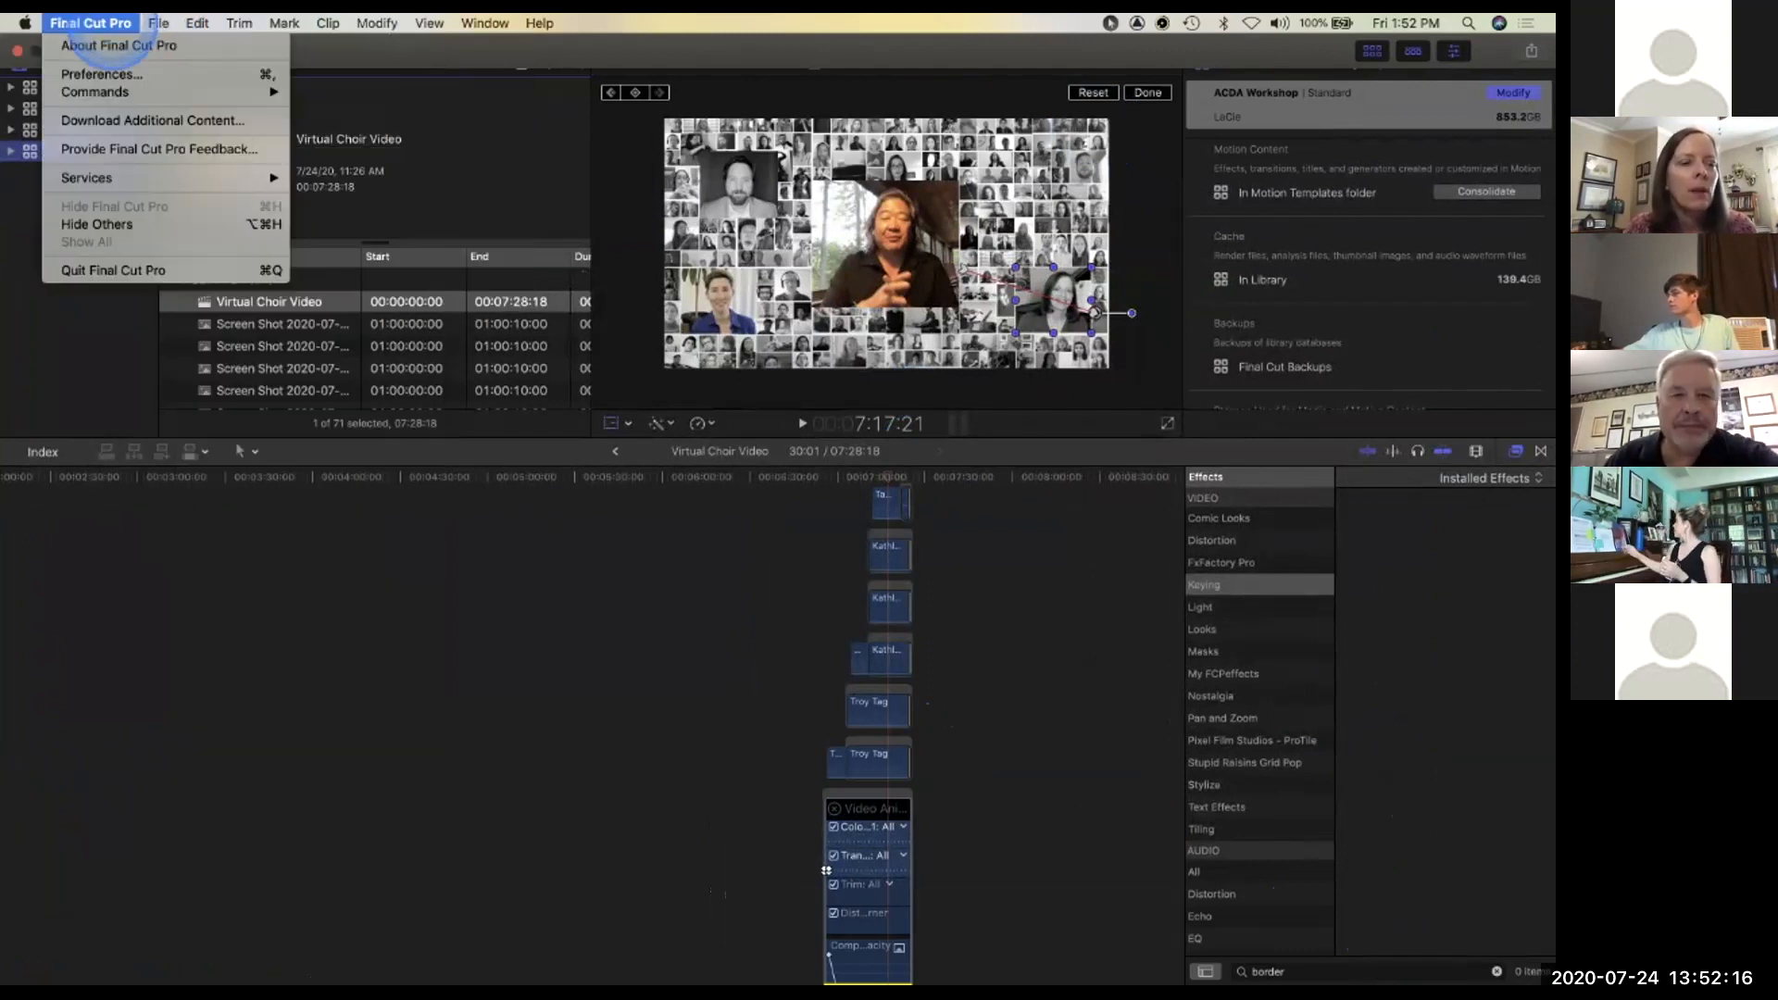
left_click(112, 76)
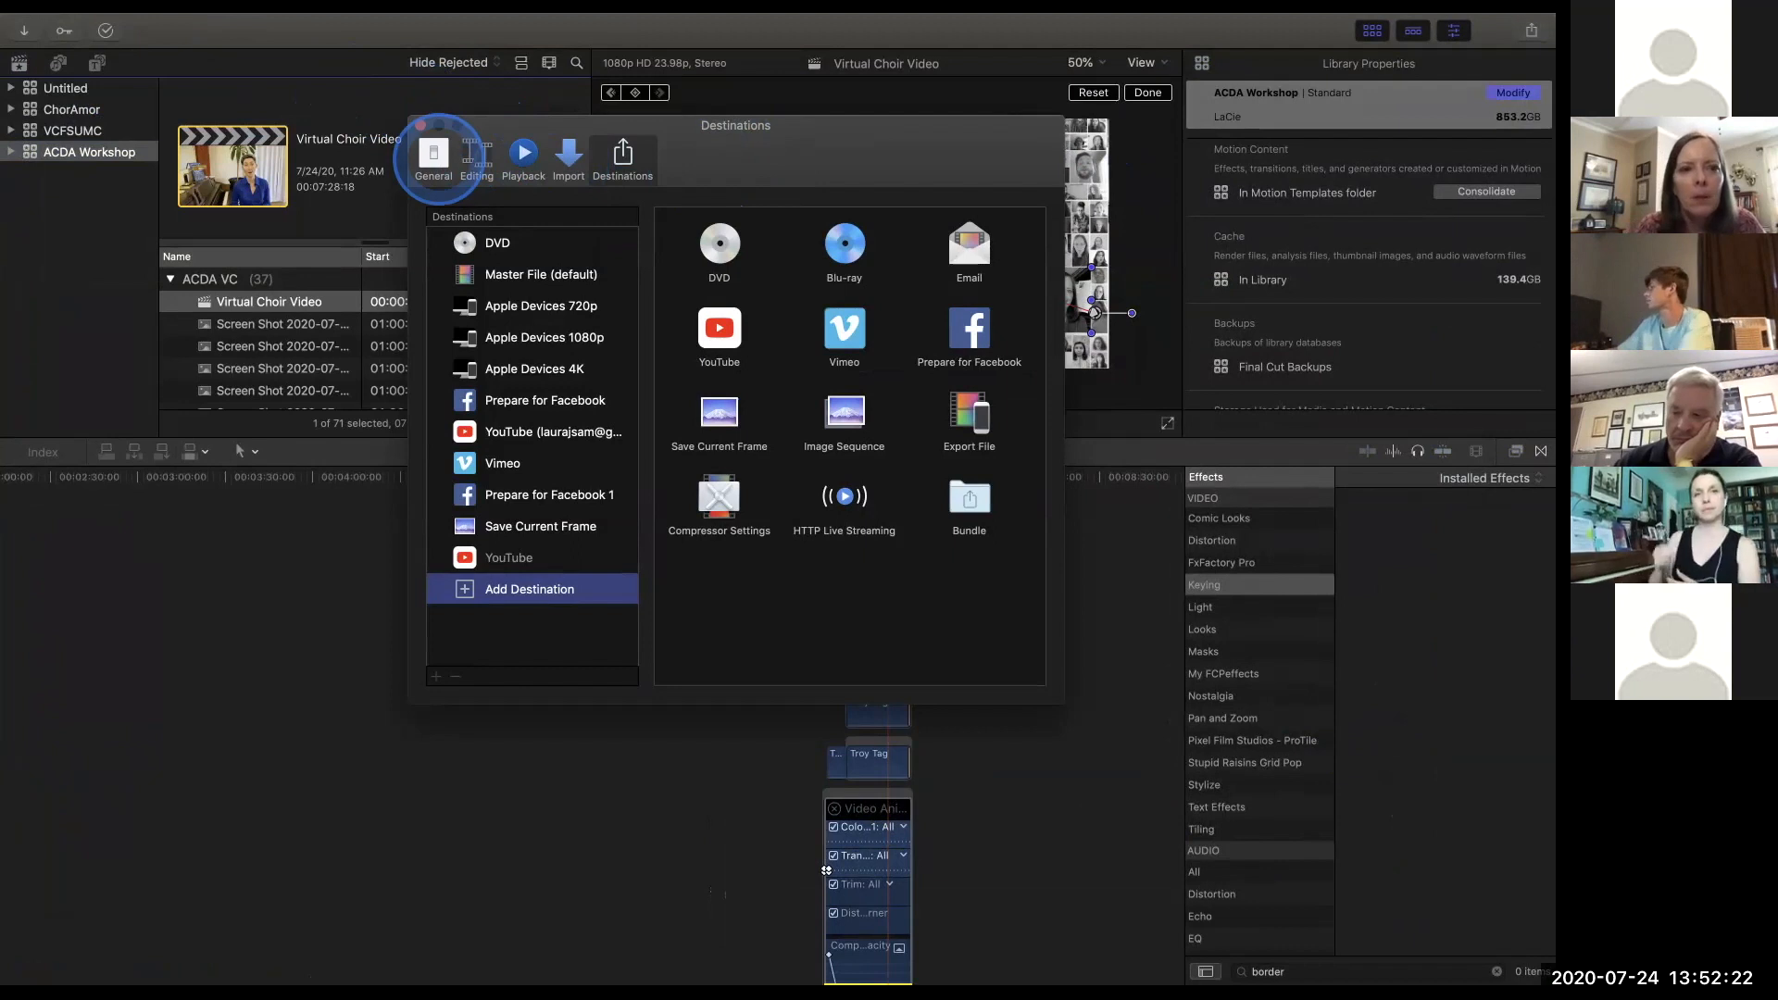
left_click(435, 155)
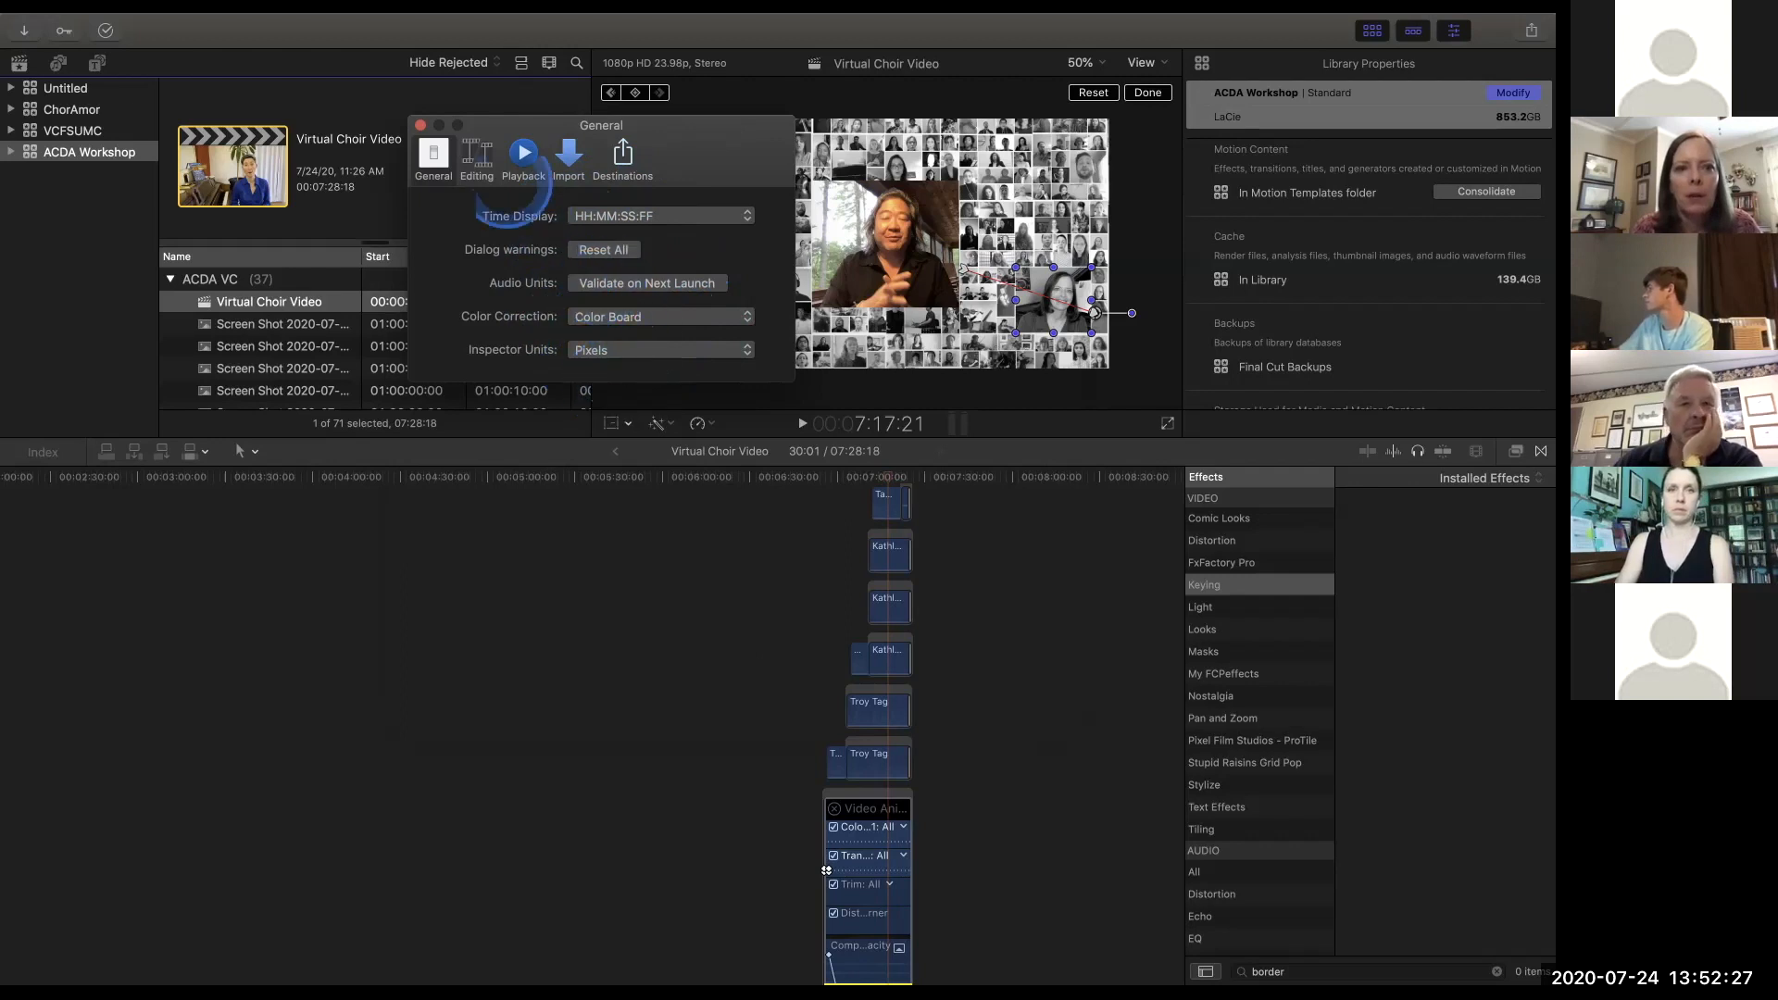
left_click(476, 153)
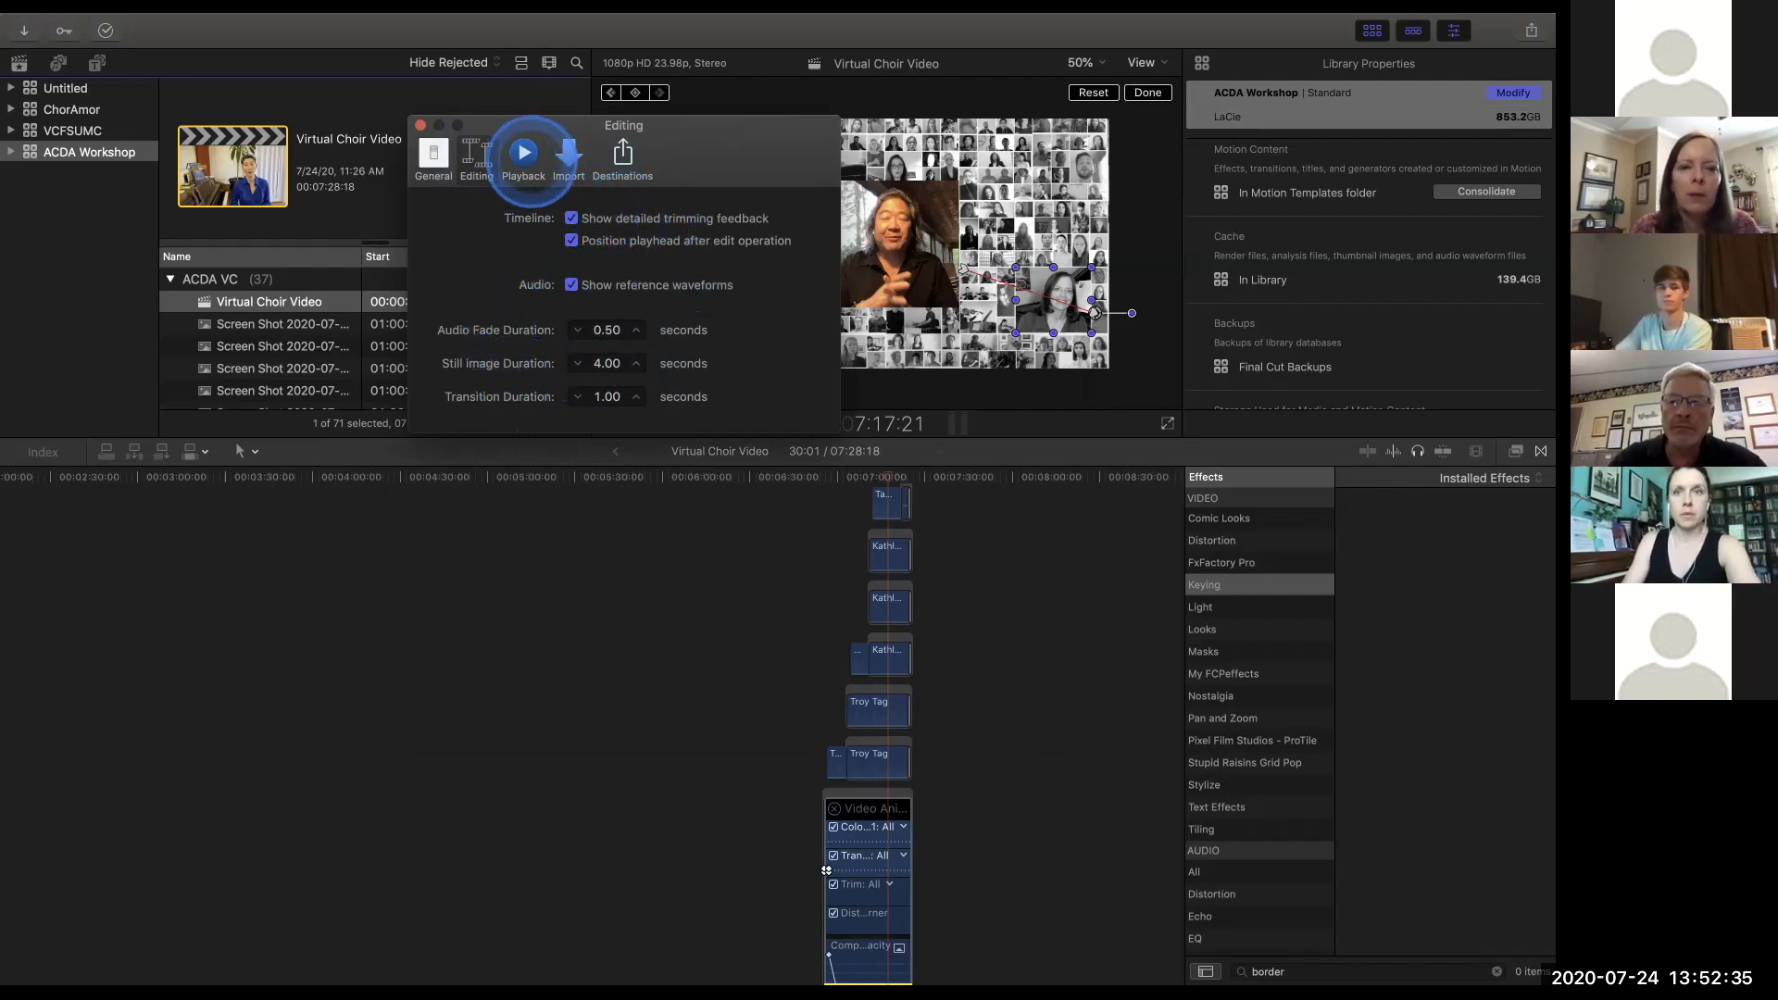
left_click(524, 156)
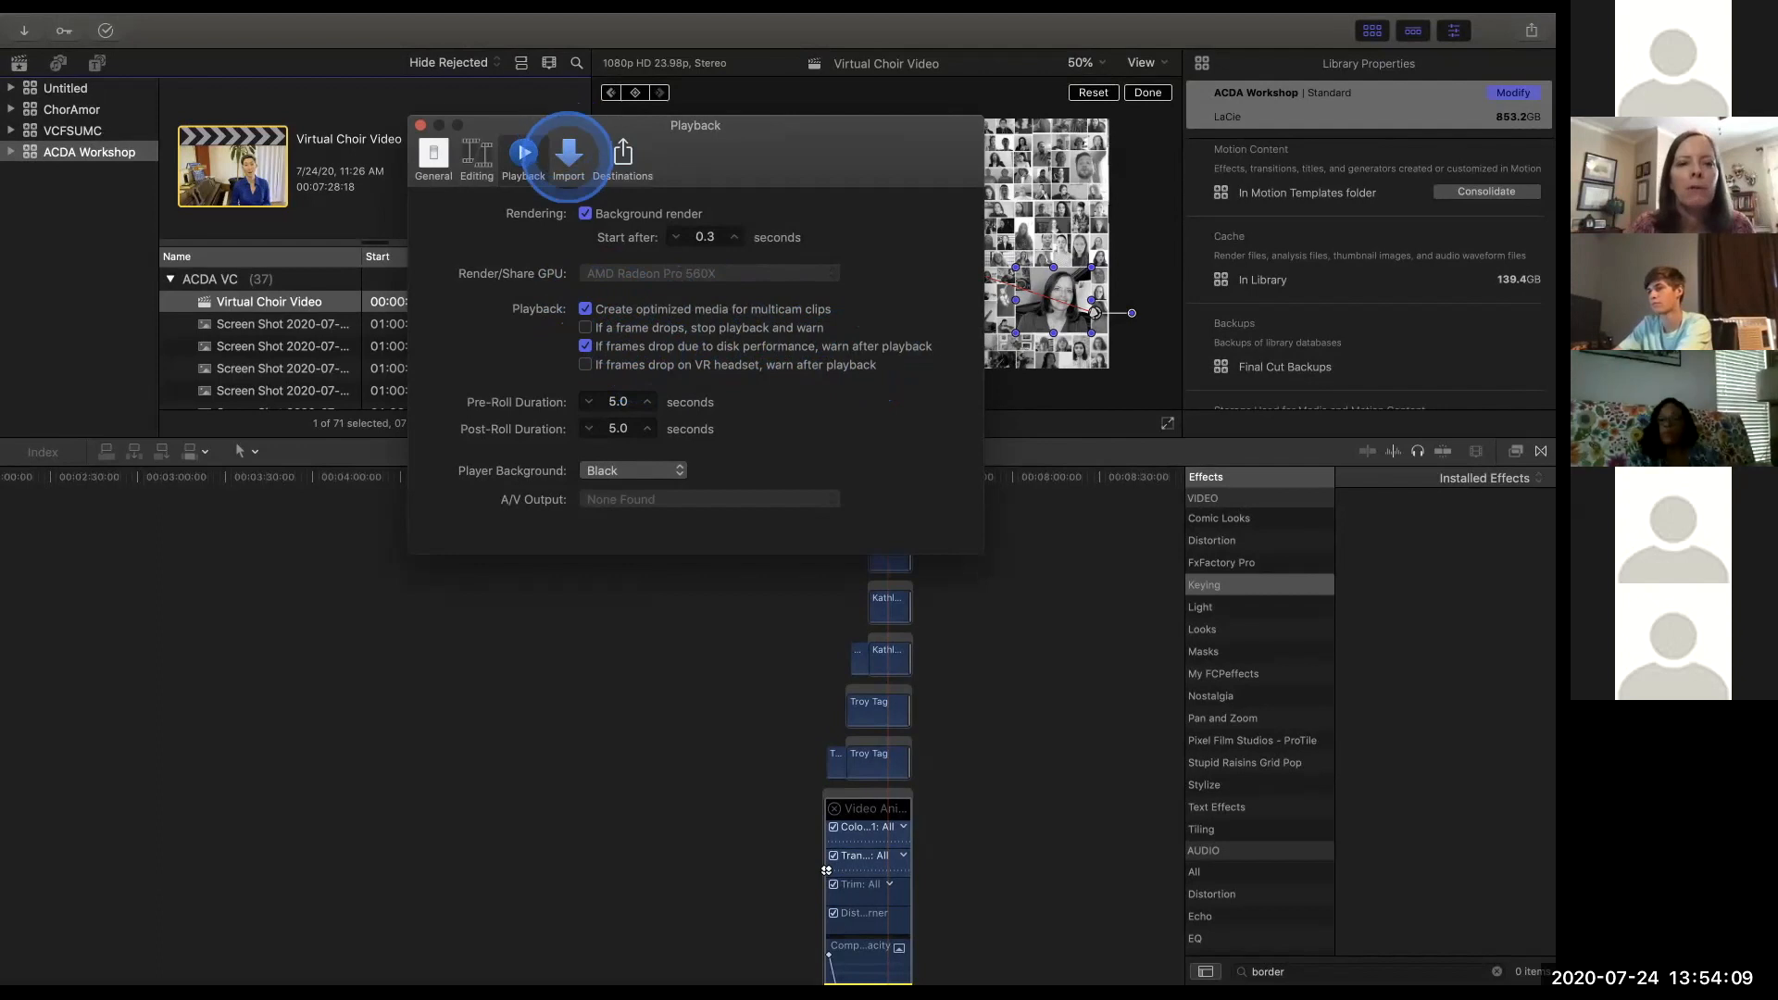
left_click(567, 159)
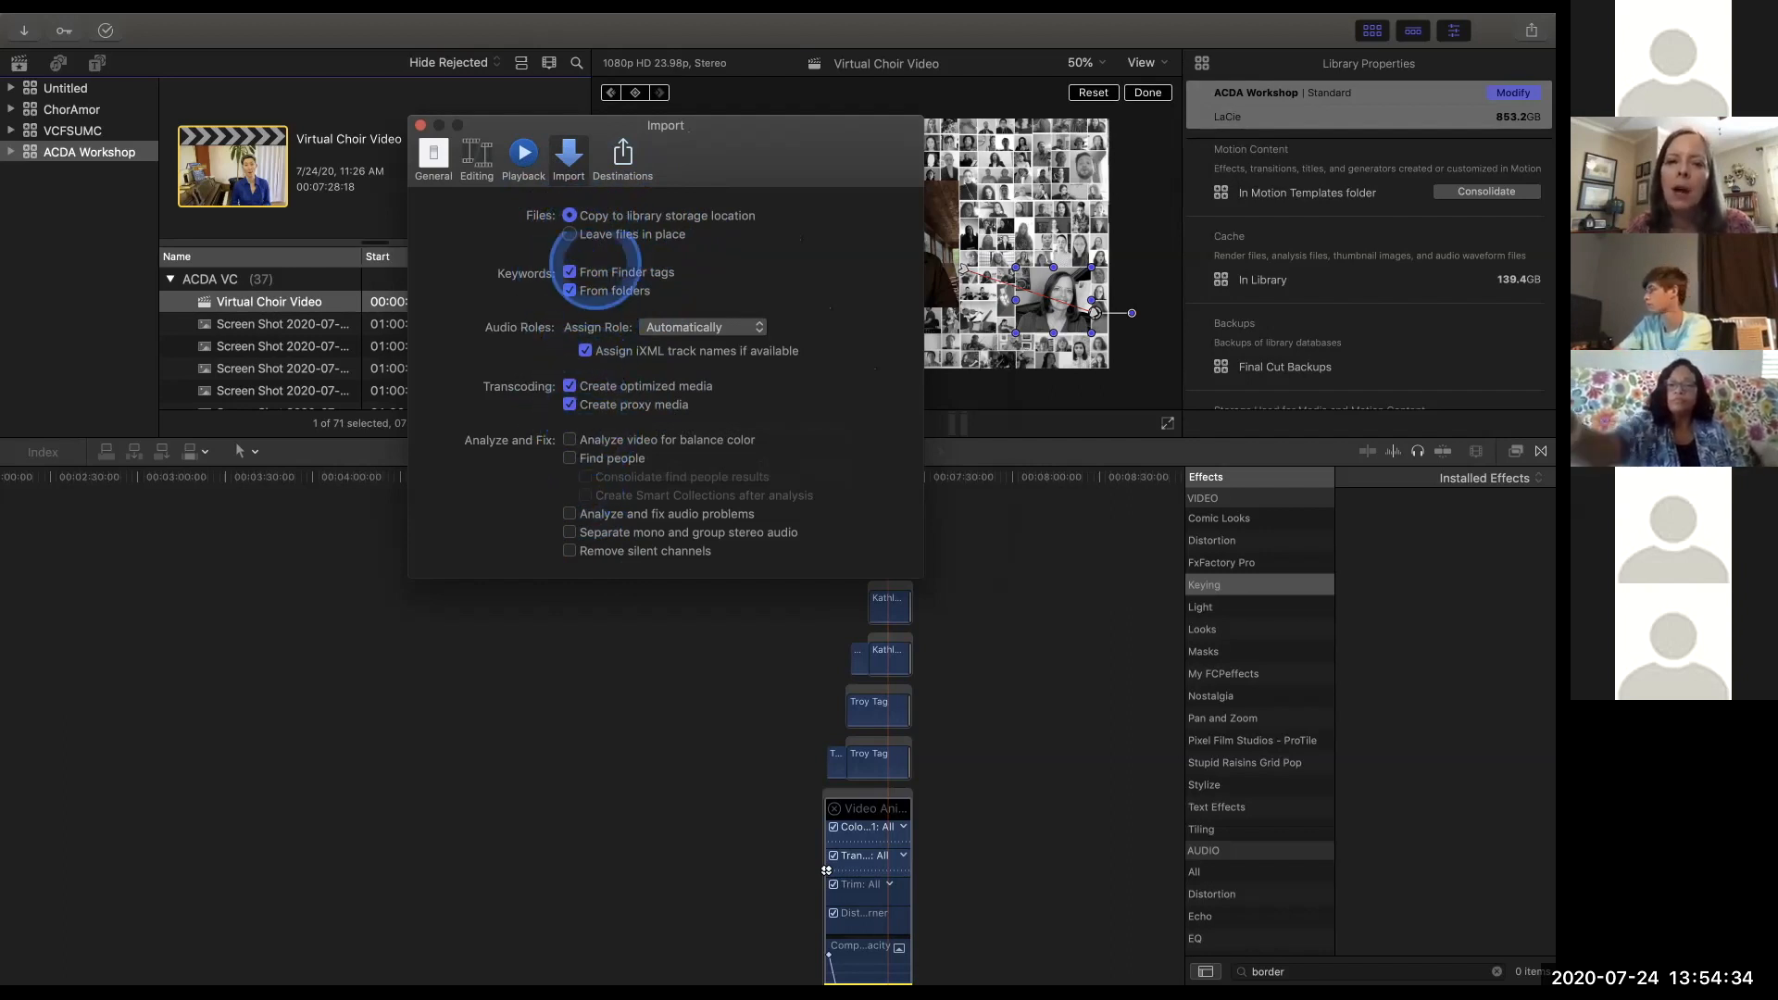
left_click(623, 153)
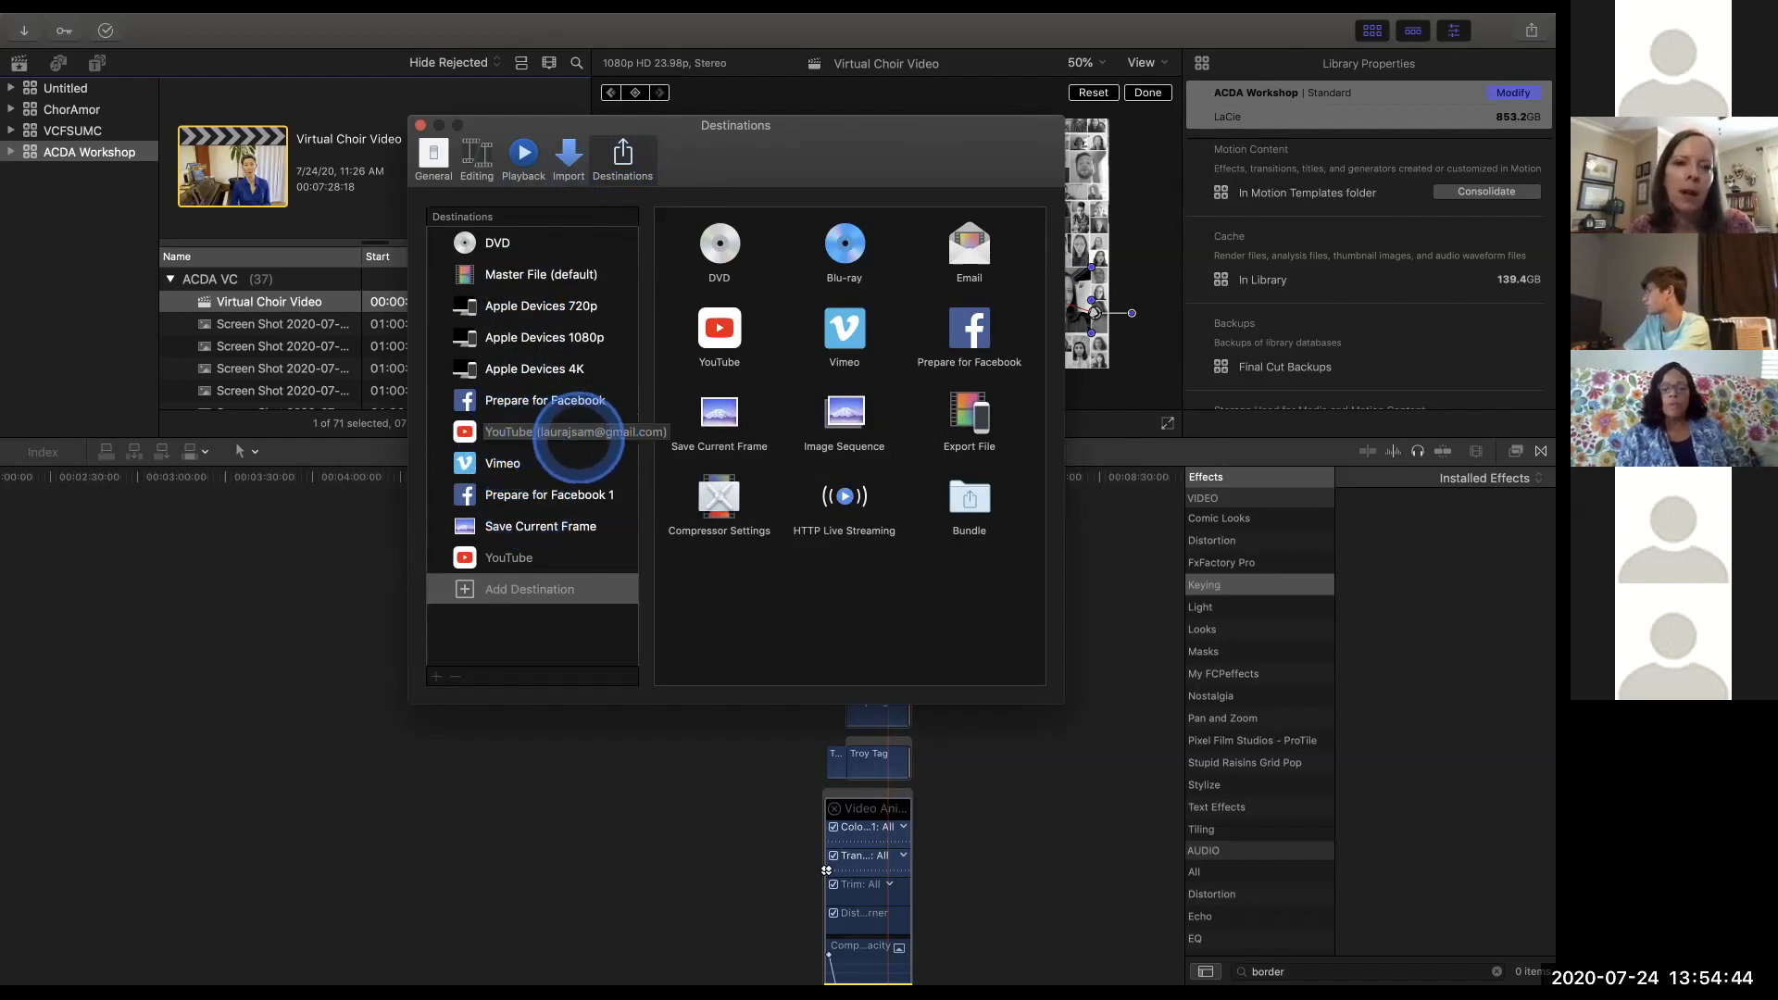
Examine the Master File destination's settings and its available video codecs, and close the preferences.
double_click(539, 274)
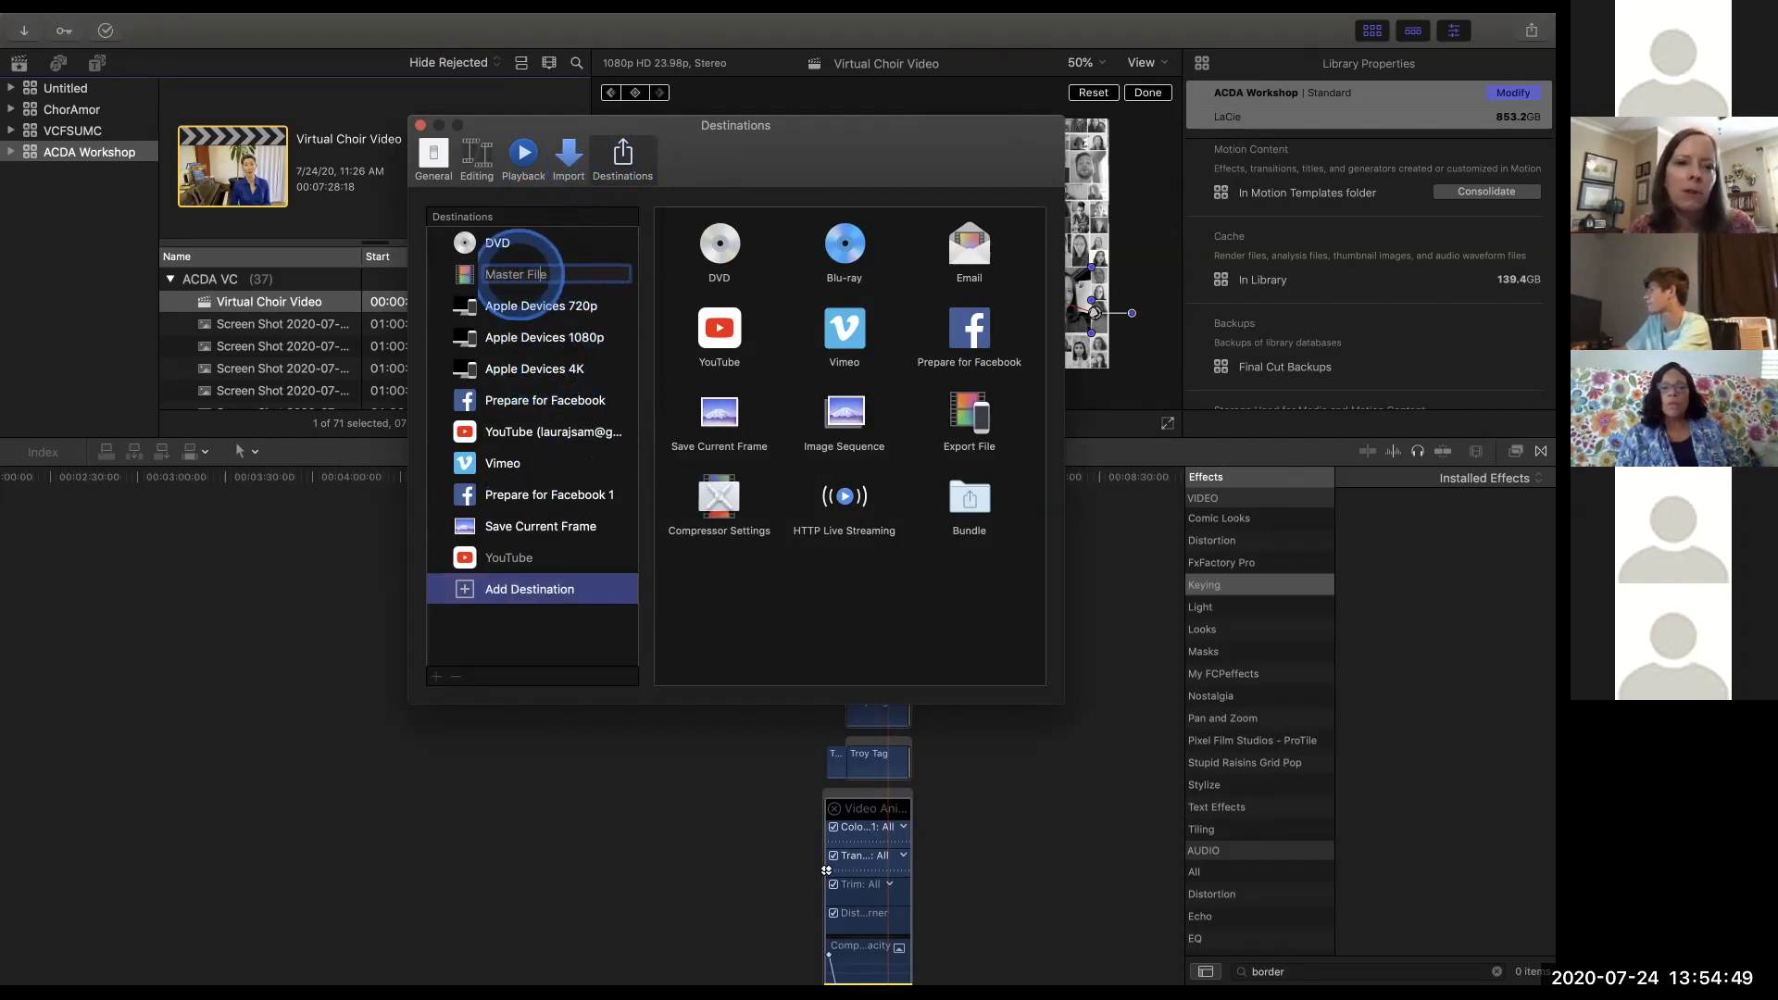
left_click(468, 275)
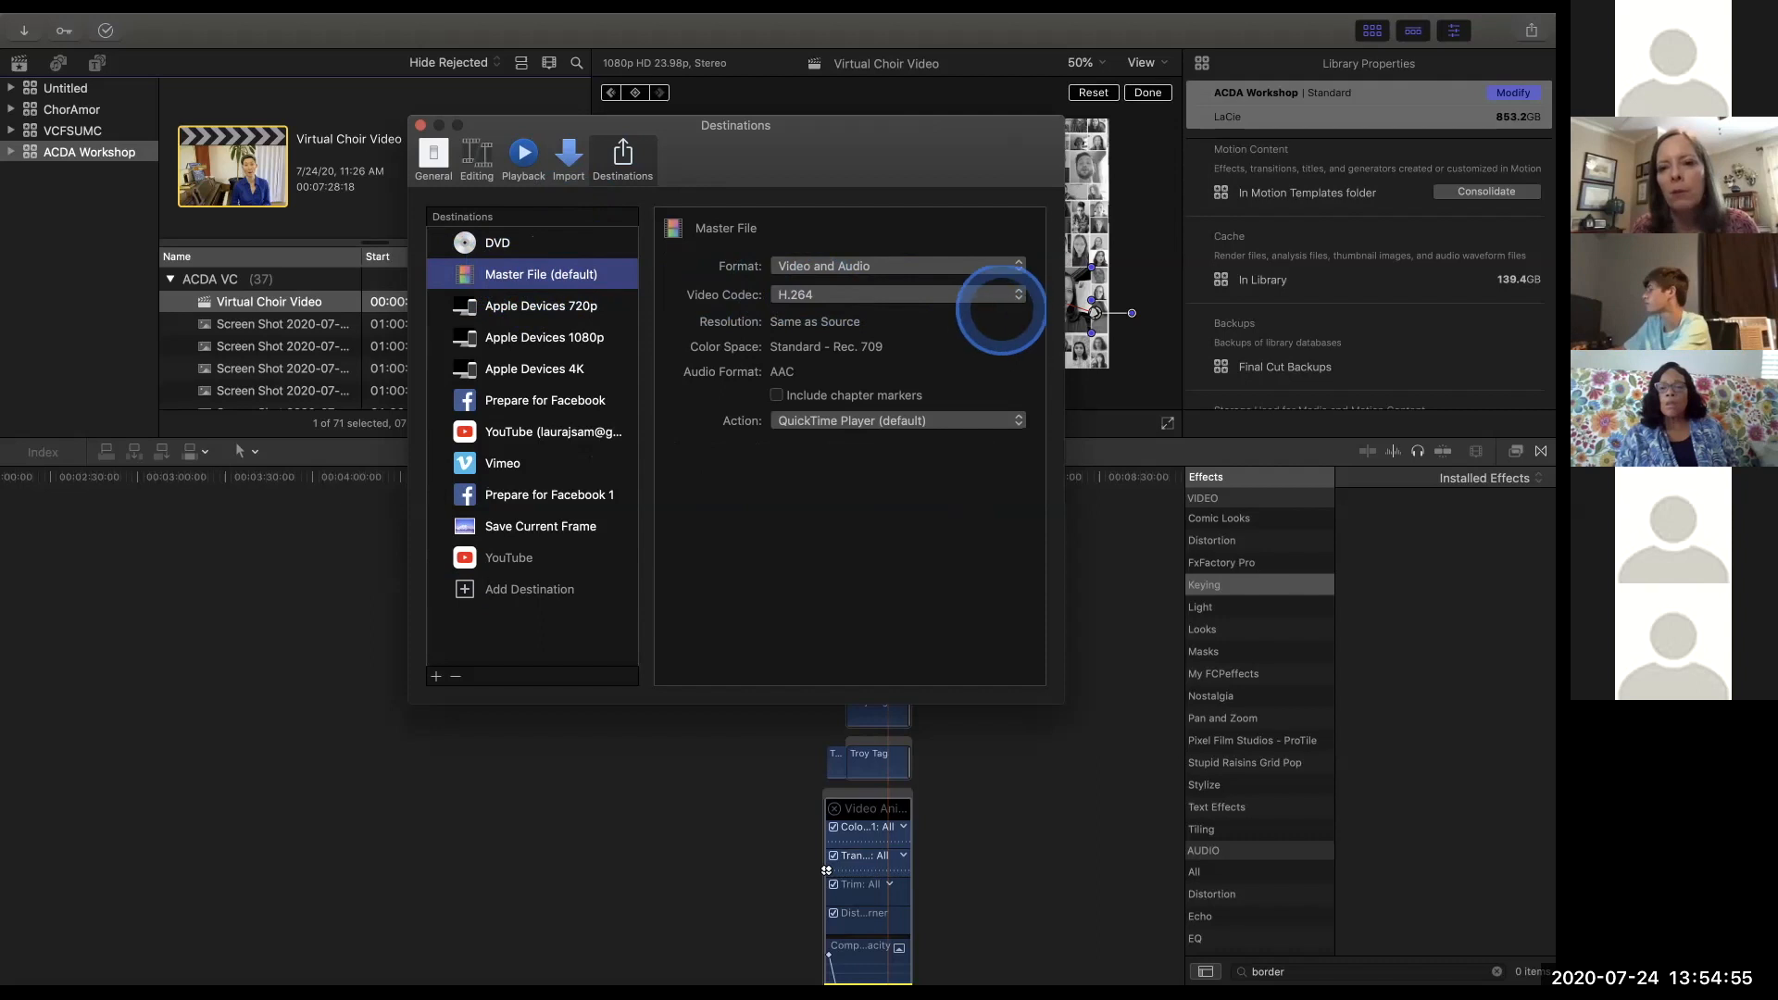
left_click(1018, 294)
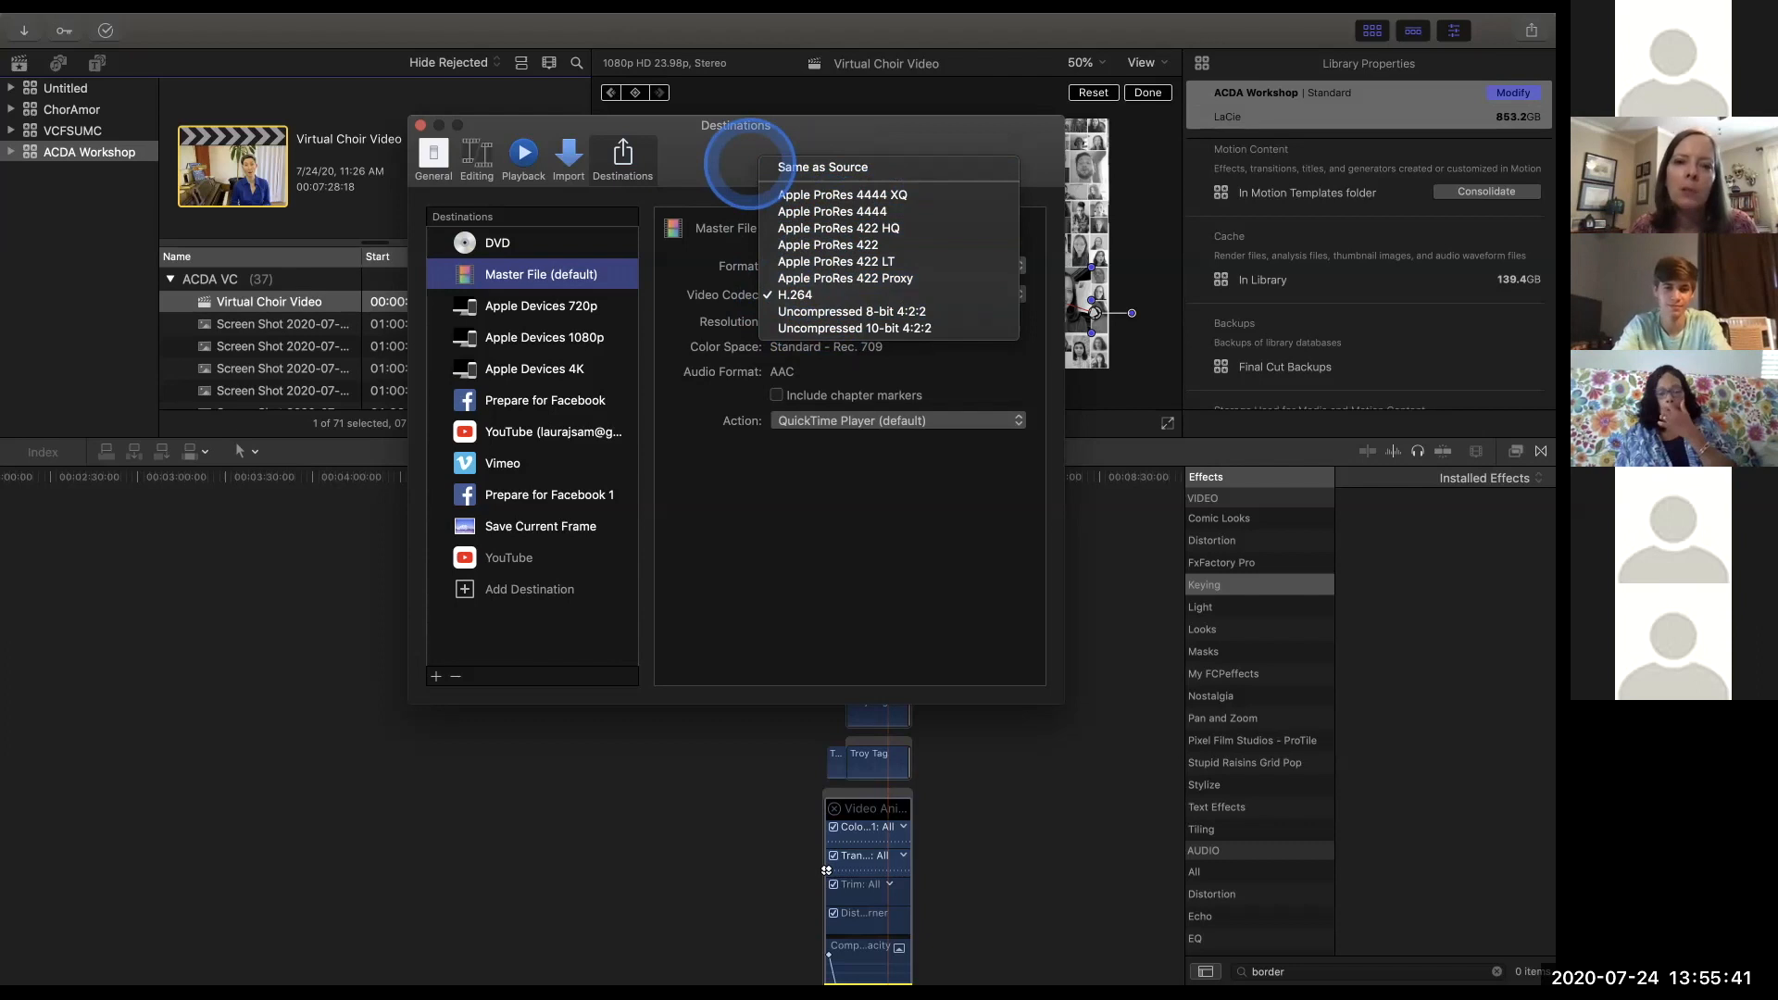
left_click(750, 162)
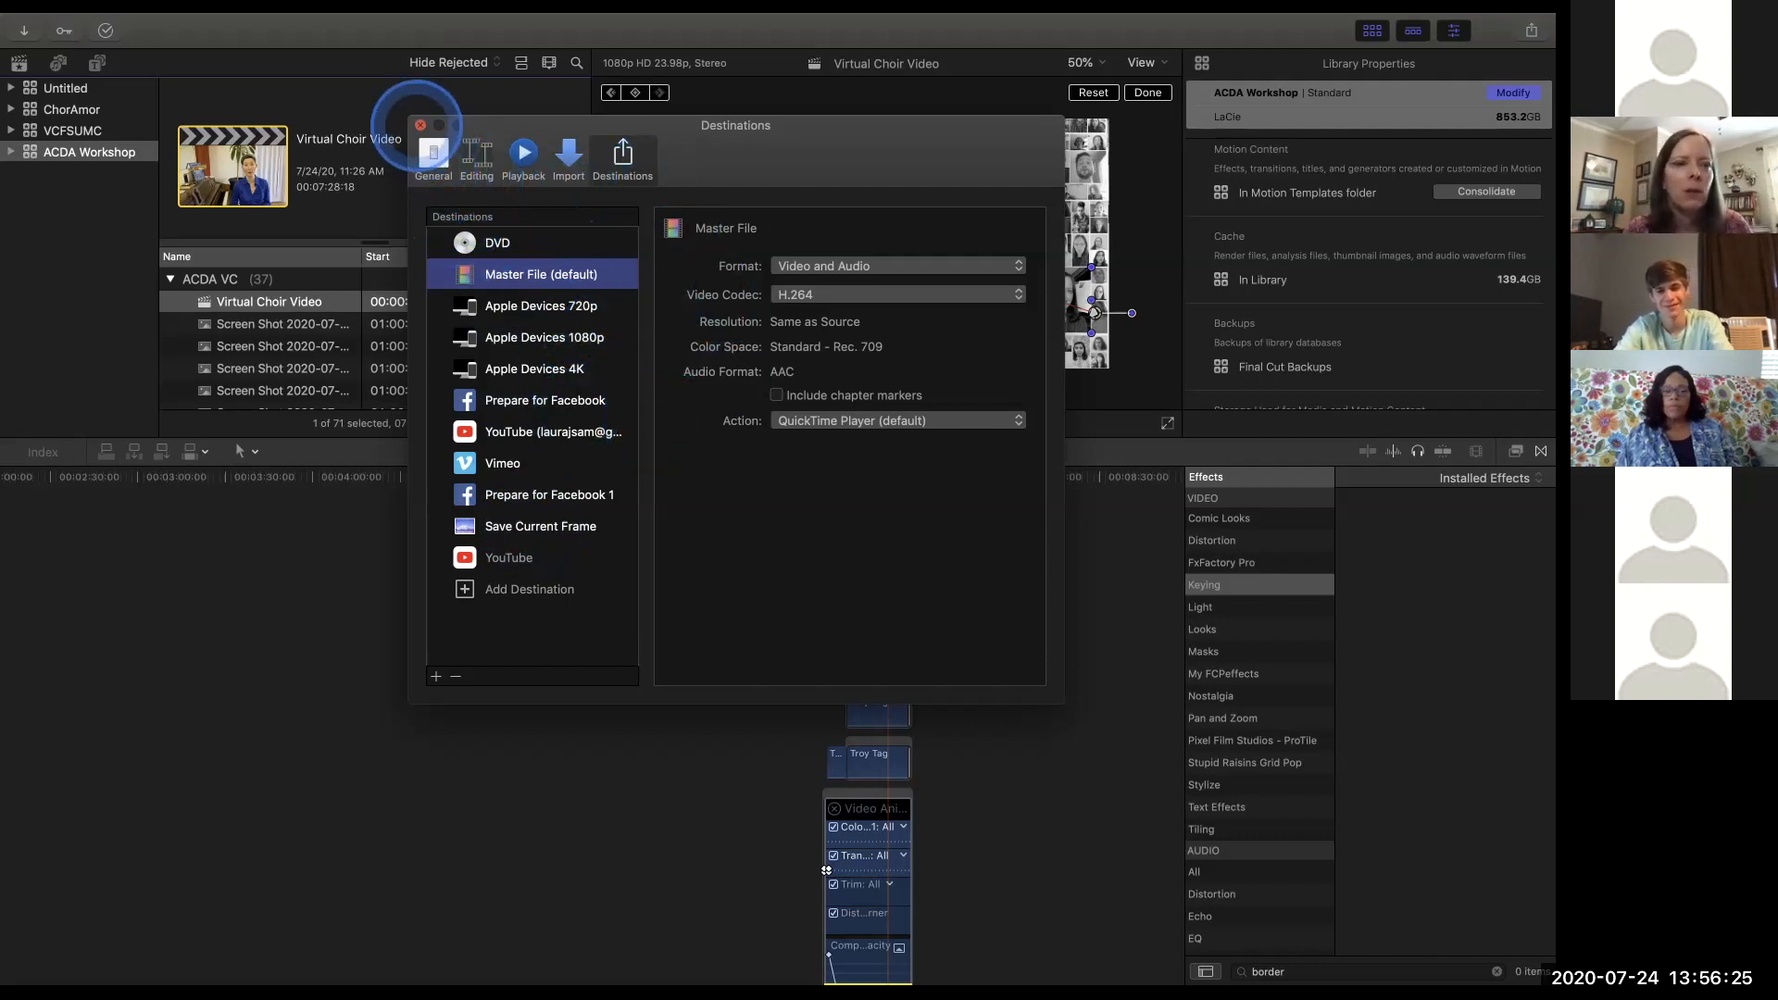
left_click(421, 125)
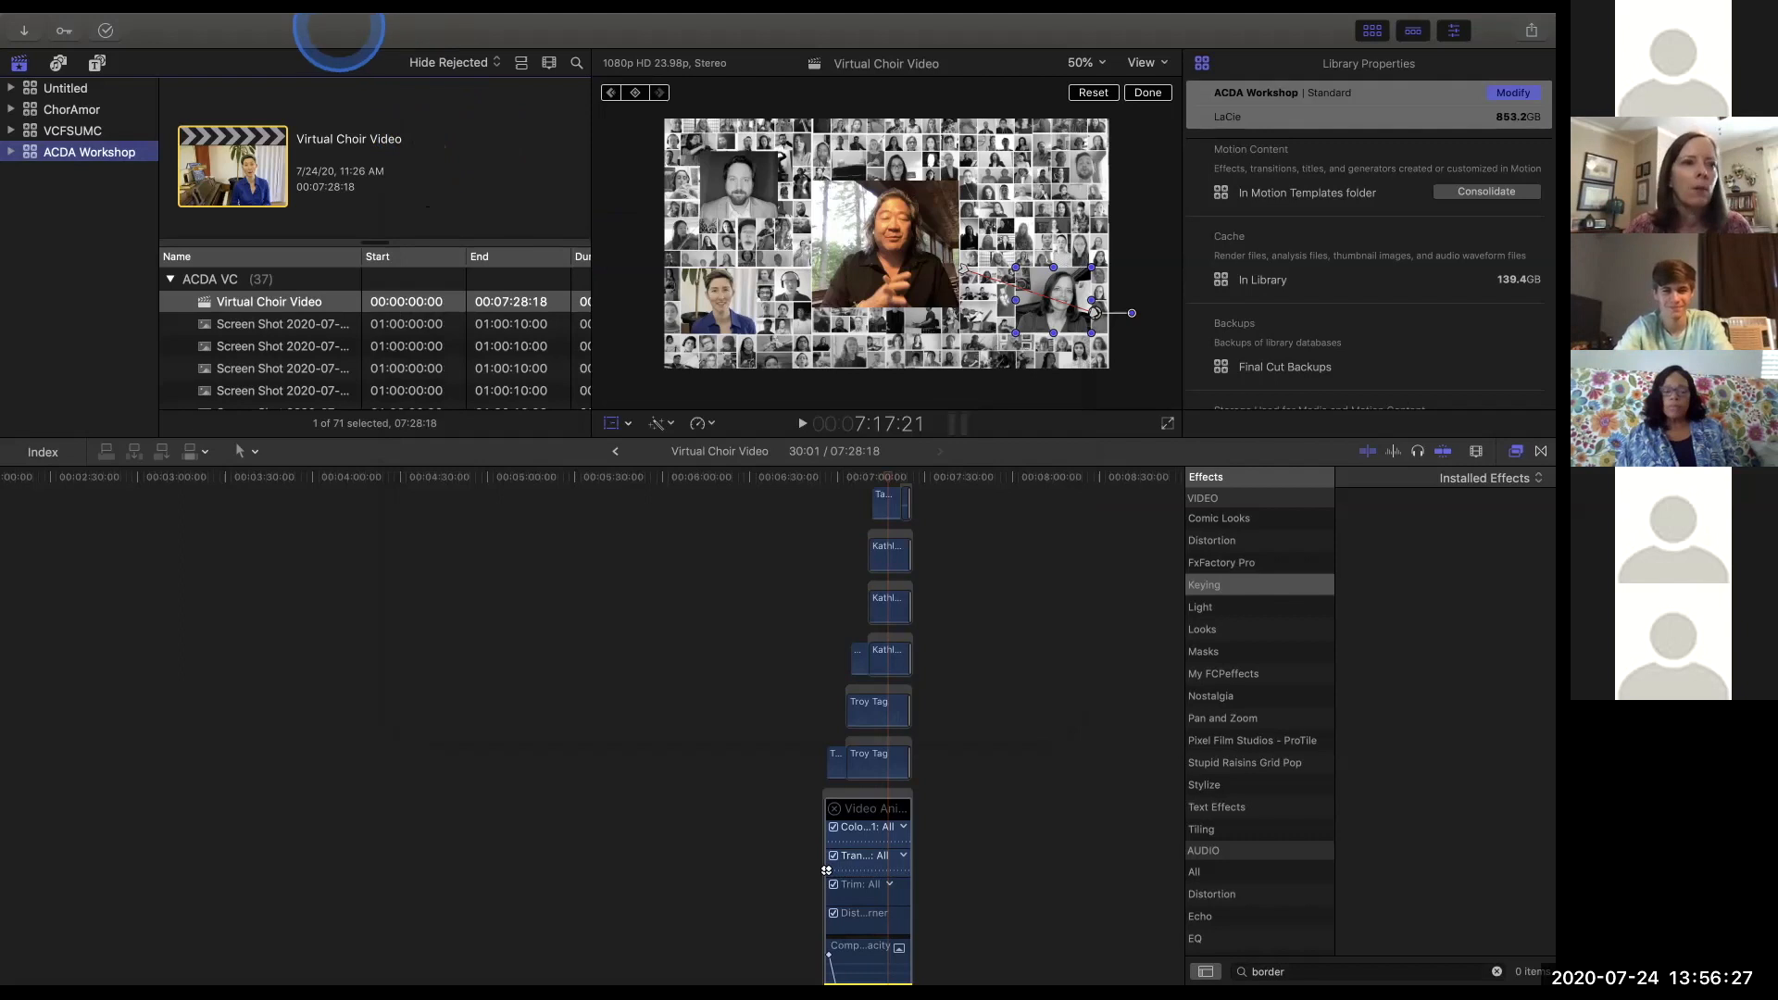
Open the O Sing Joyfully Demo project from its event in the ChorAmor library.
mouse_move(146, 30)
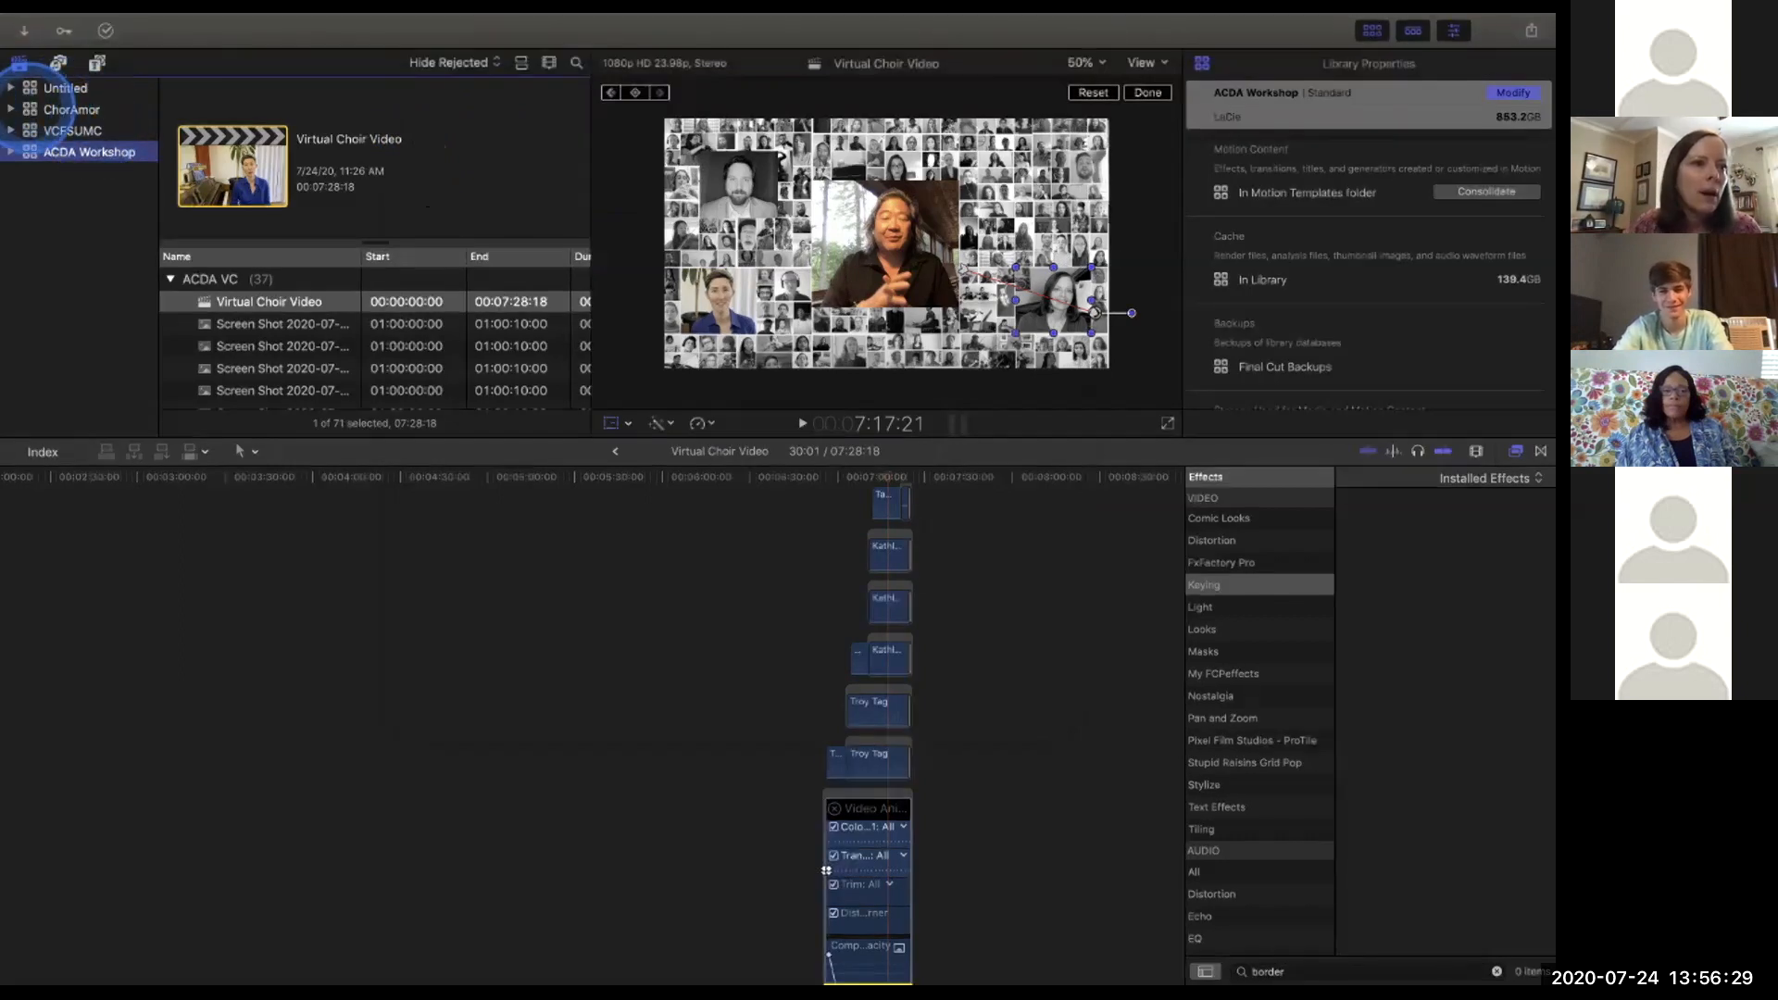
left_click(56, 109)
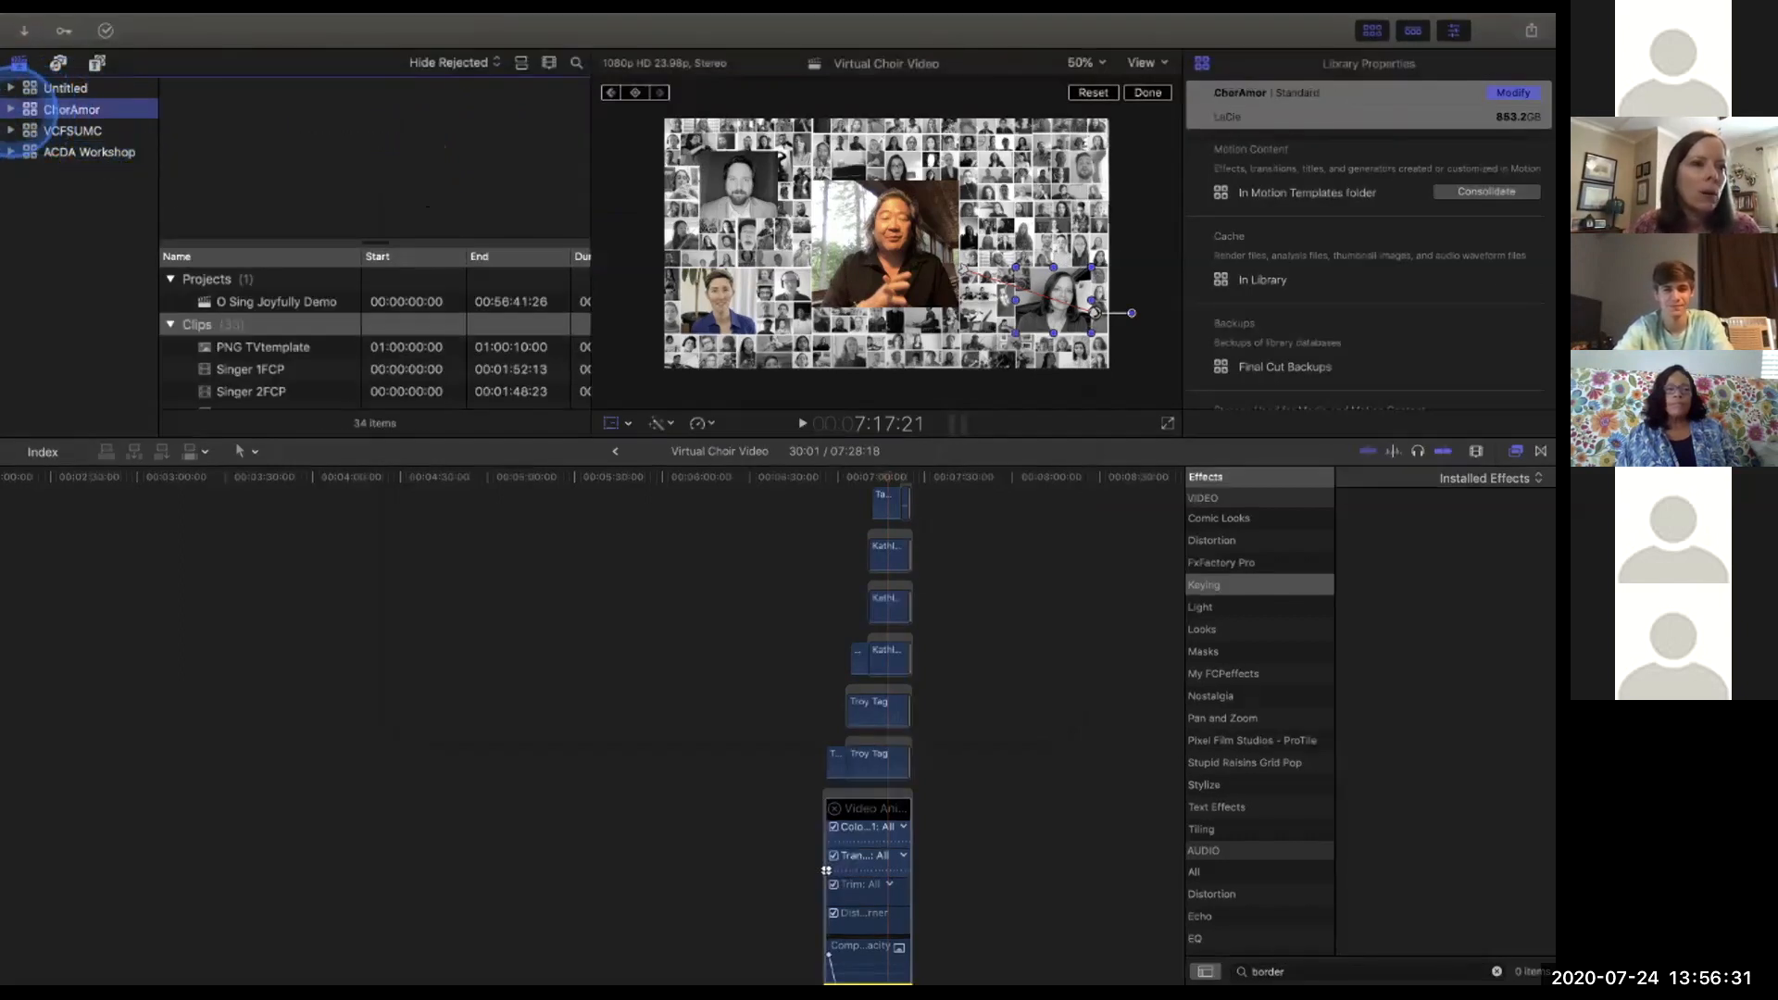
left_click(10, 109)
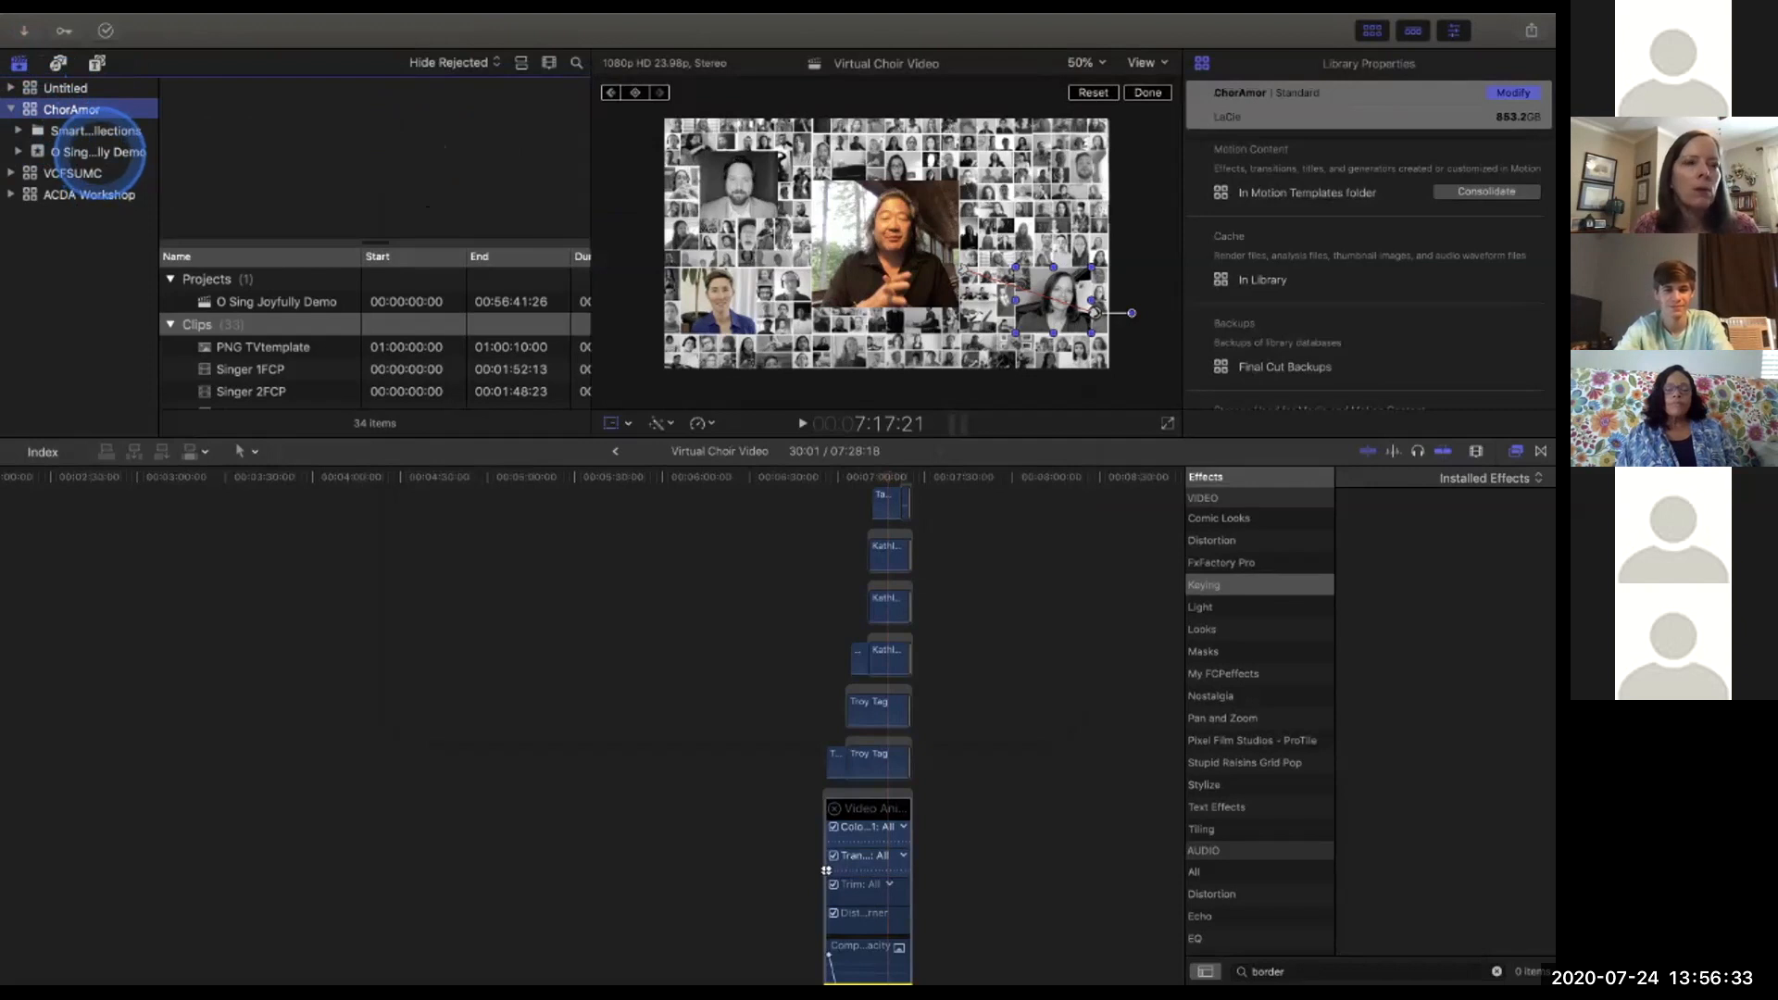
left_click(99, 152)
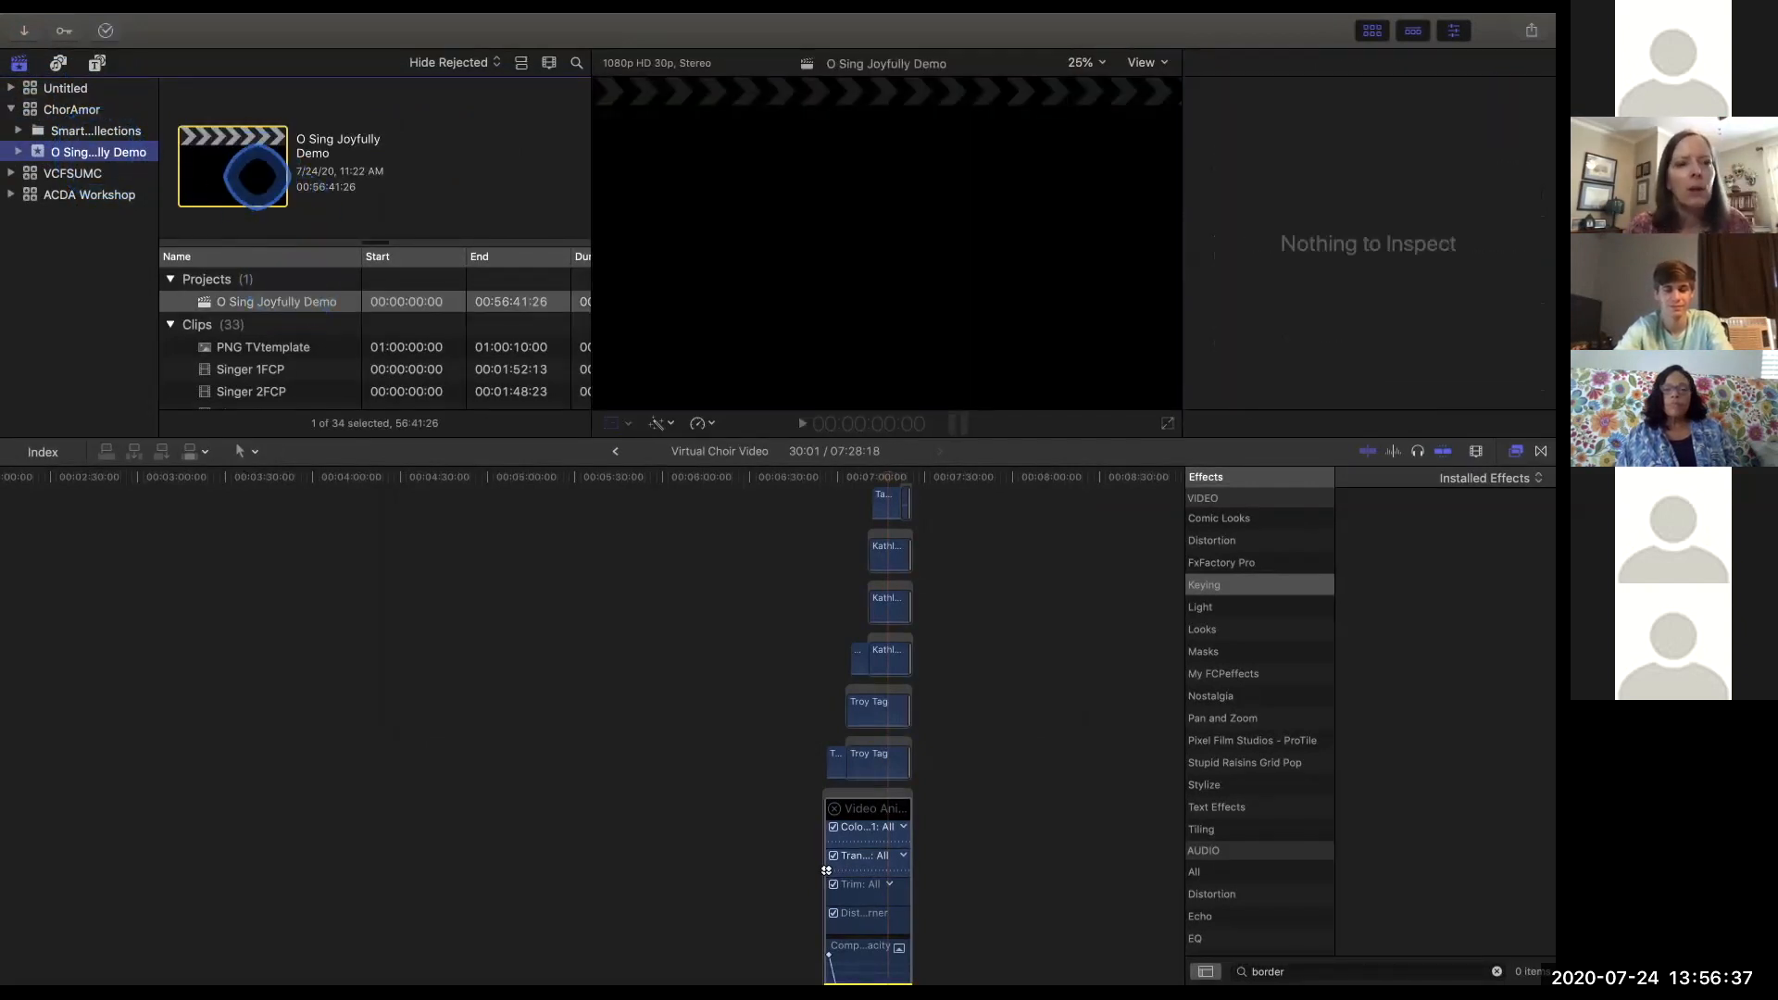
double_click(250, 181)
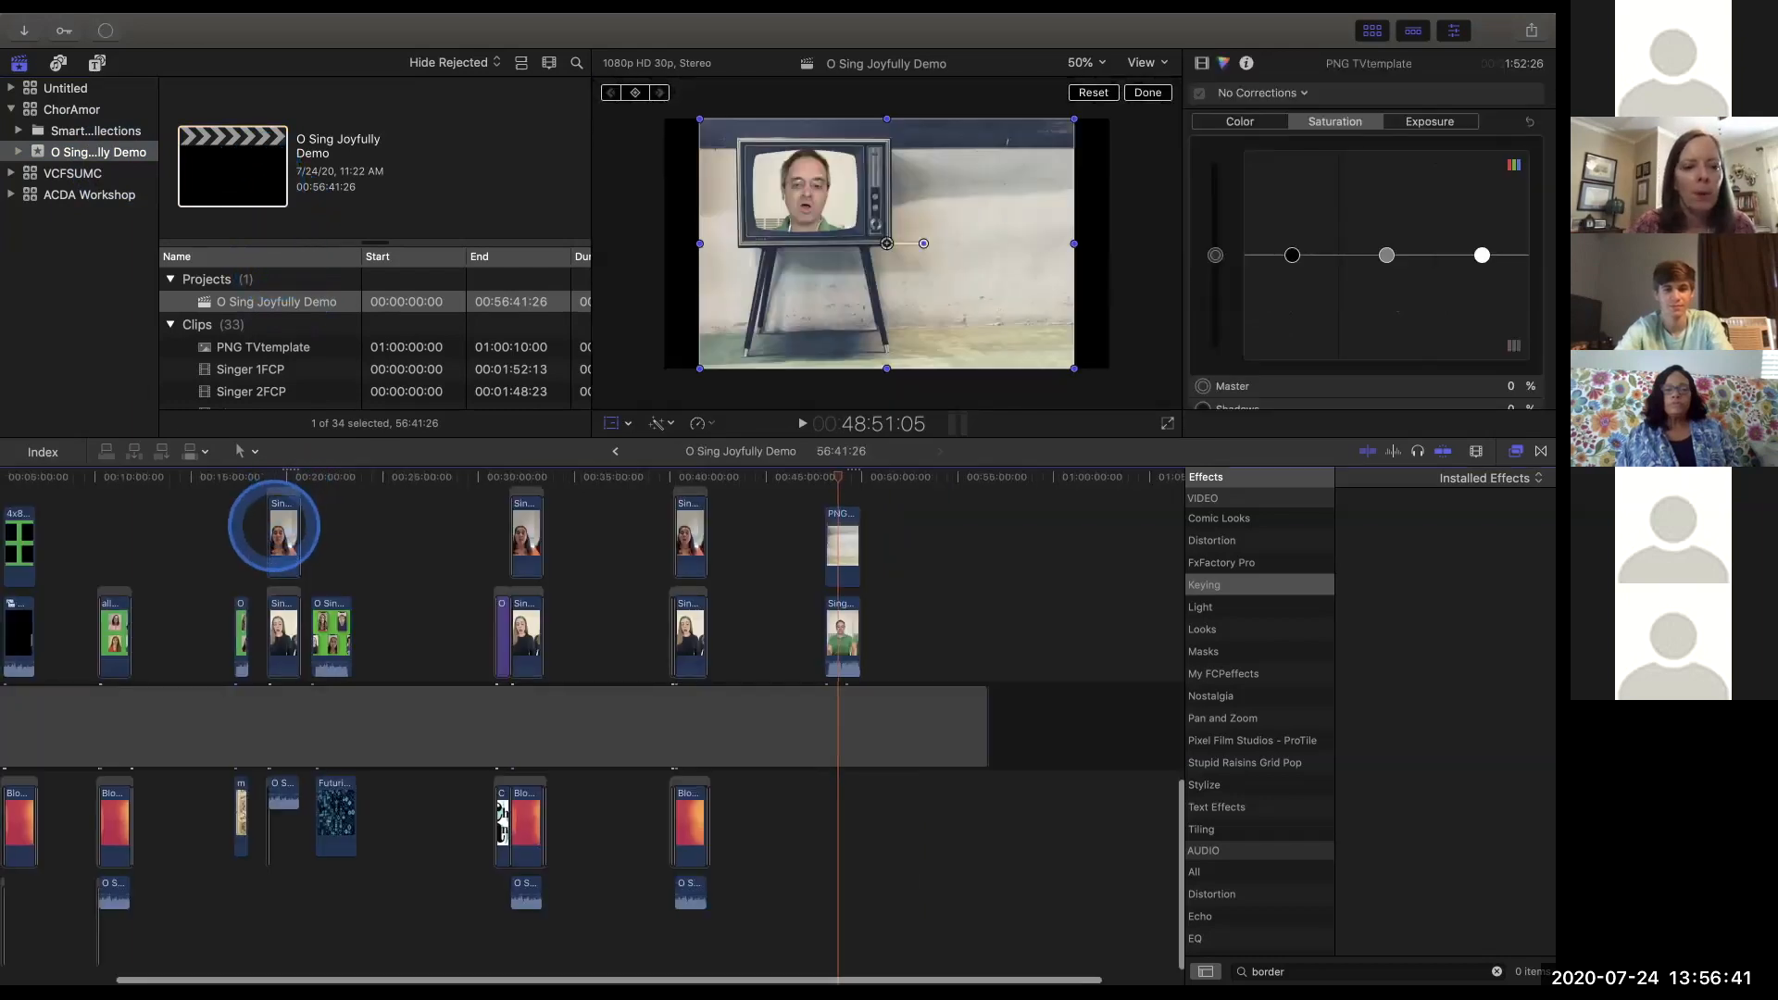
Move the playhead to 39:20, within the first group of singer clips in the timeline.
scroll(273, 530, "down", 2)
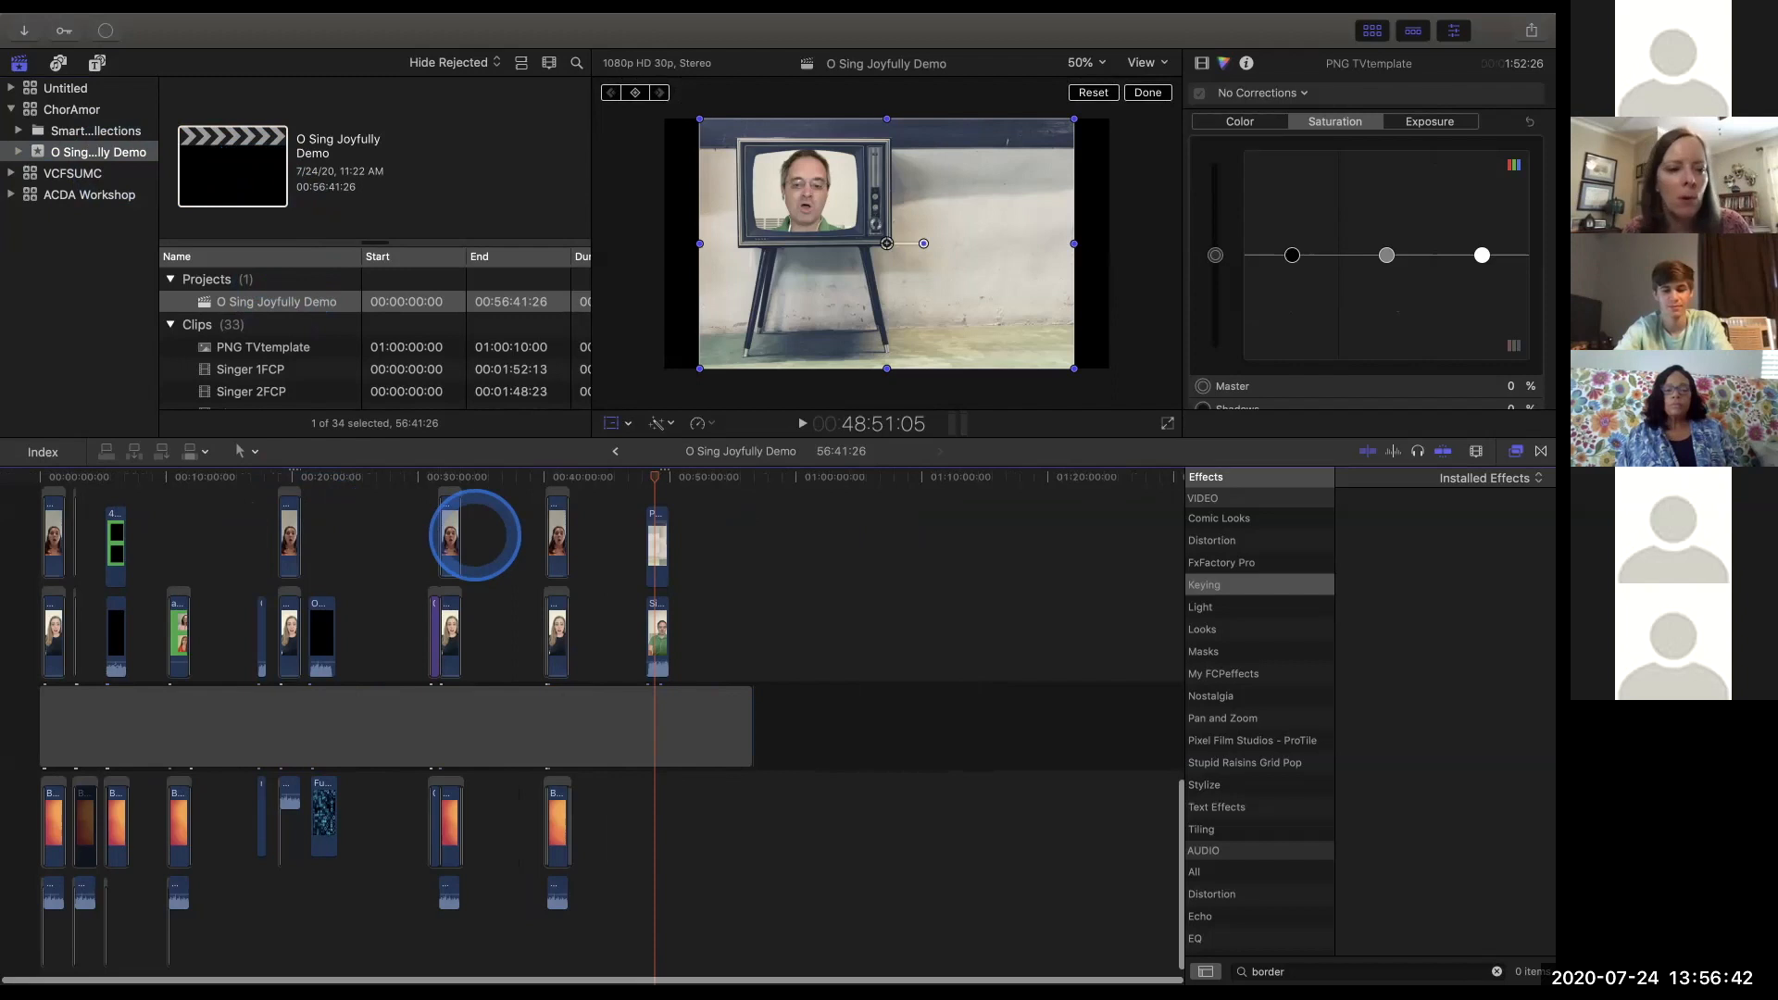
scroll(464, 527, "down", 2)
scroll(464, 555, "up", 2)
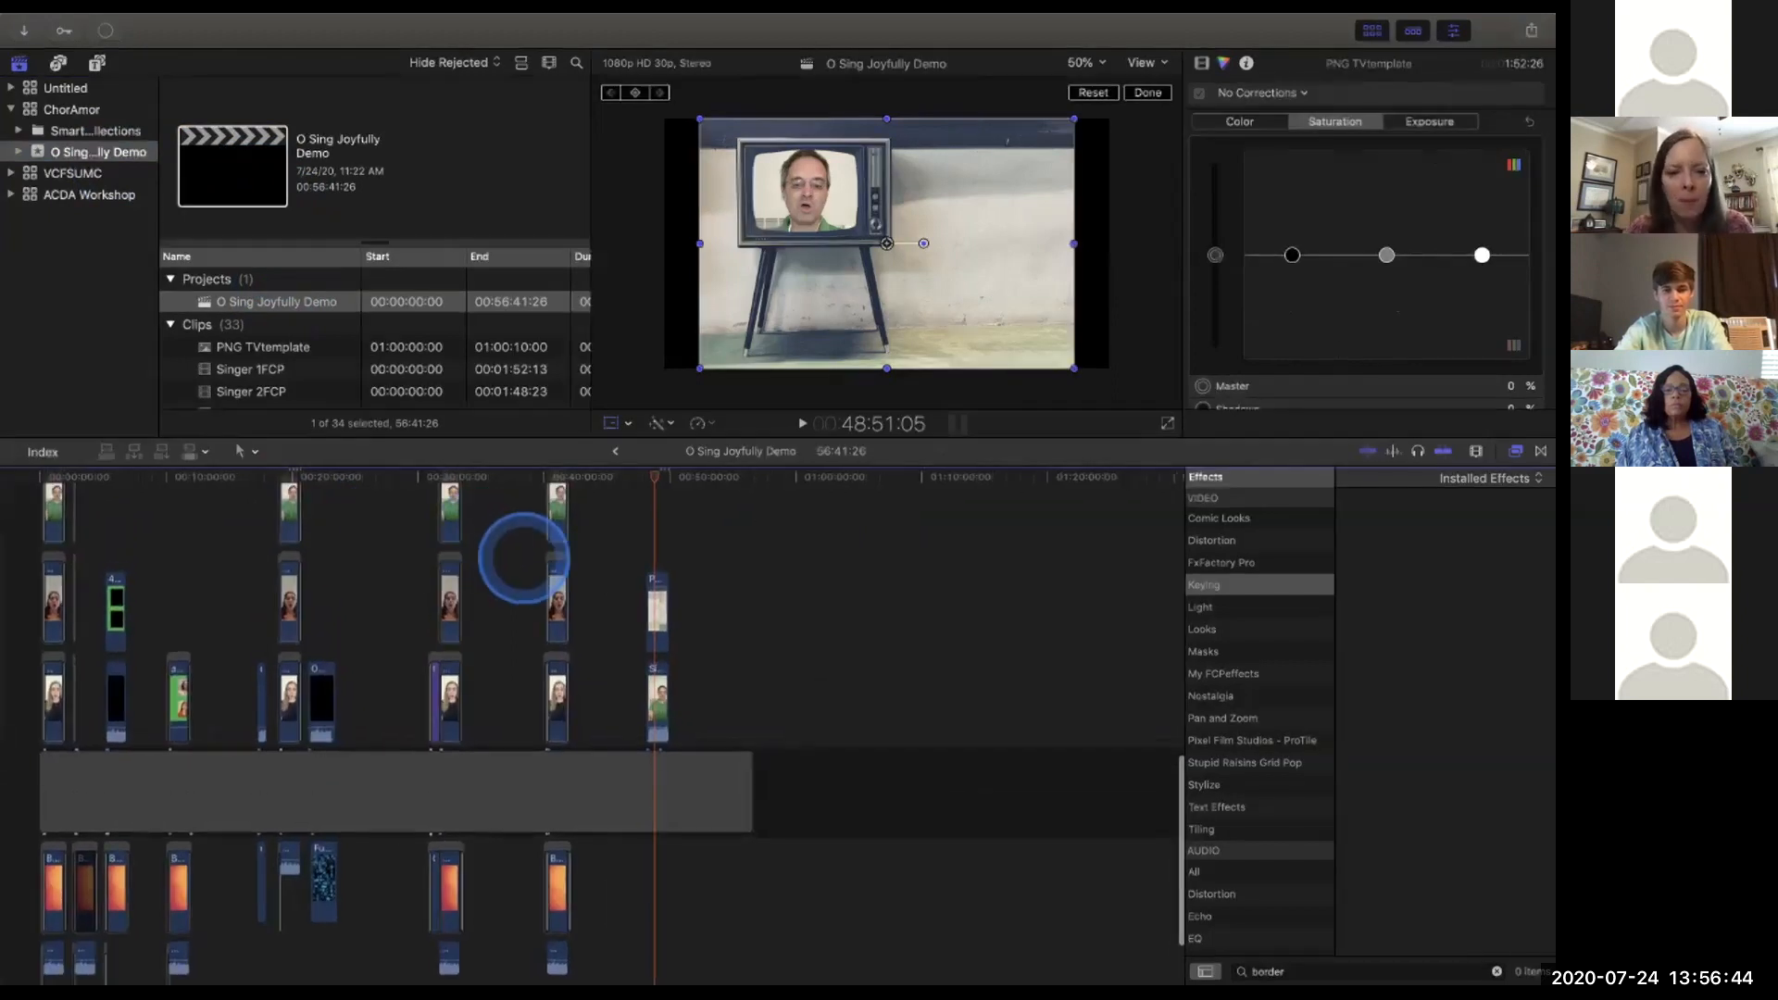
left_click_drag(647, 477, 53, 516)
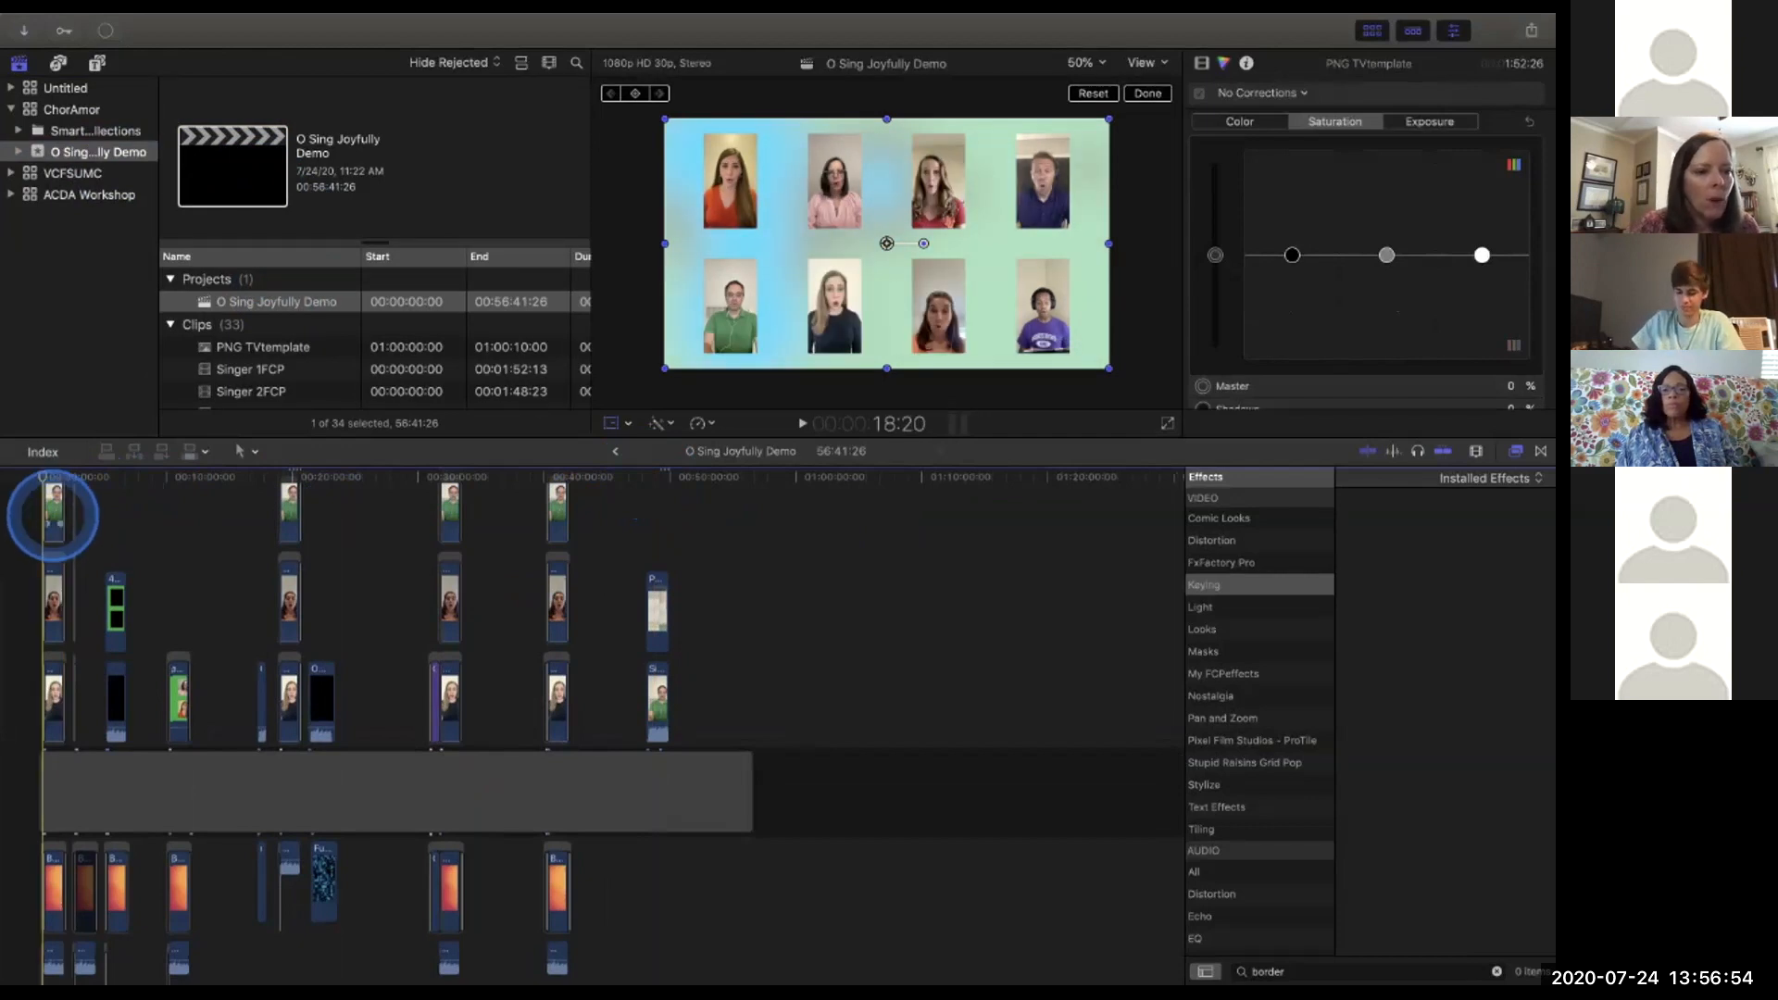
key("super+equal")
key("super+equal")
key("super+equal")
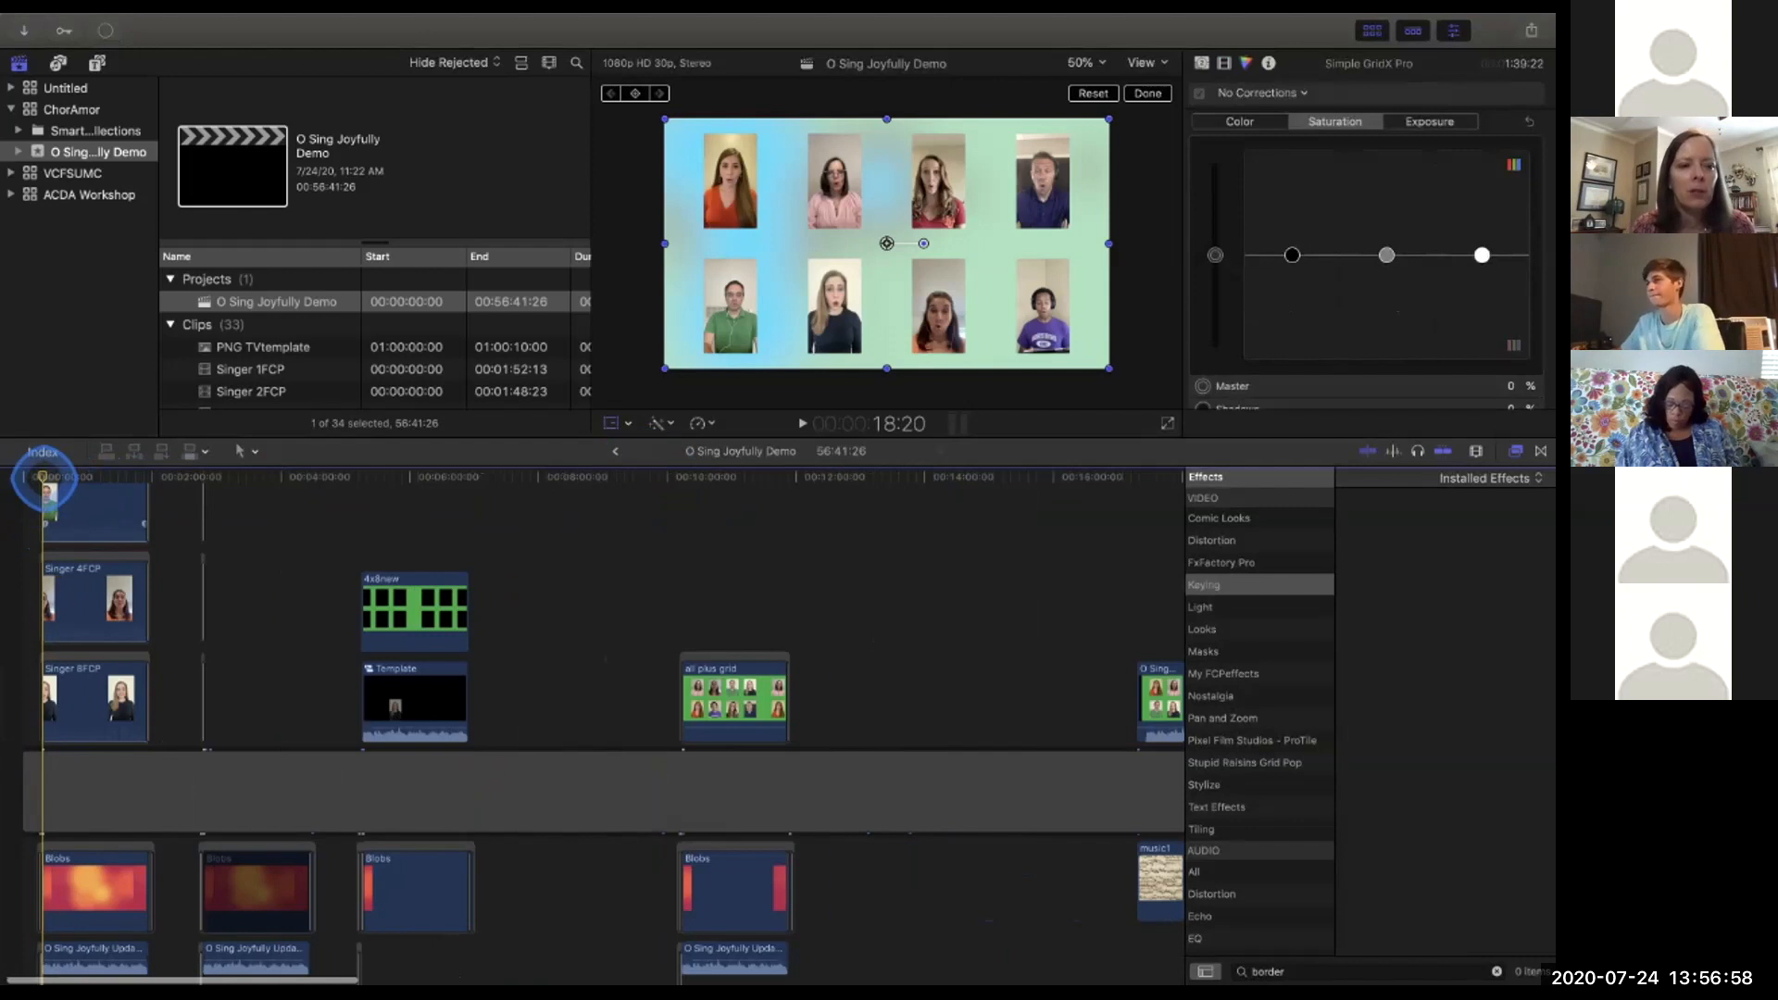
left_click_drag(42, 481, 66, 483)
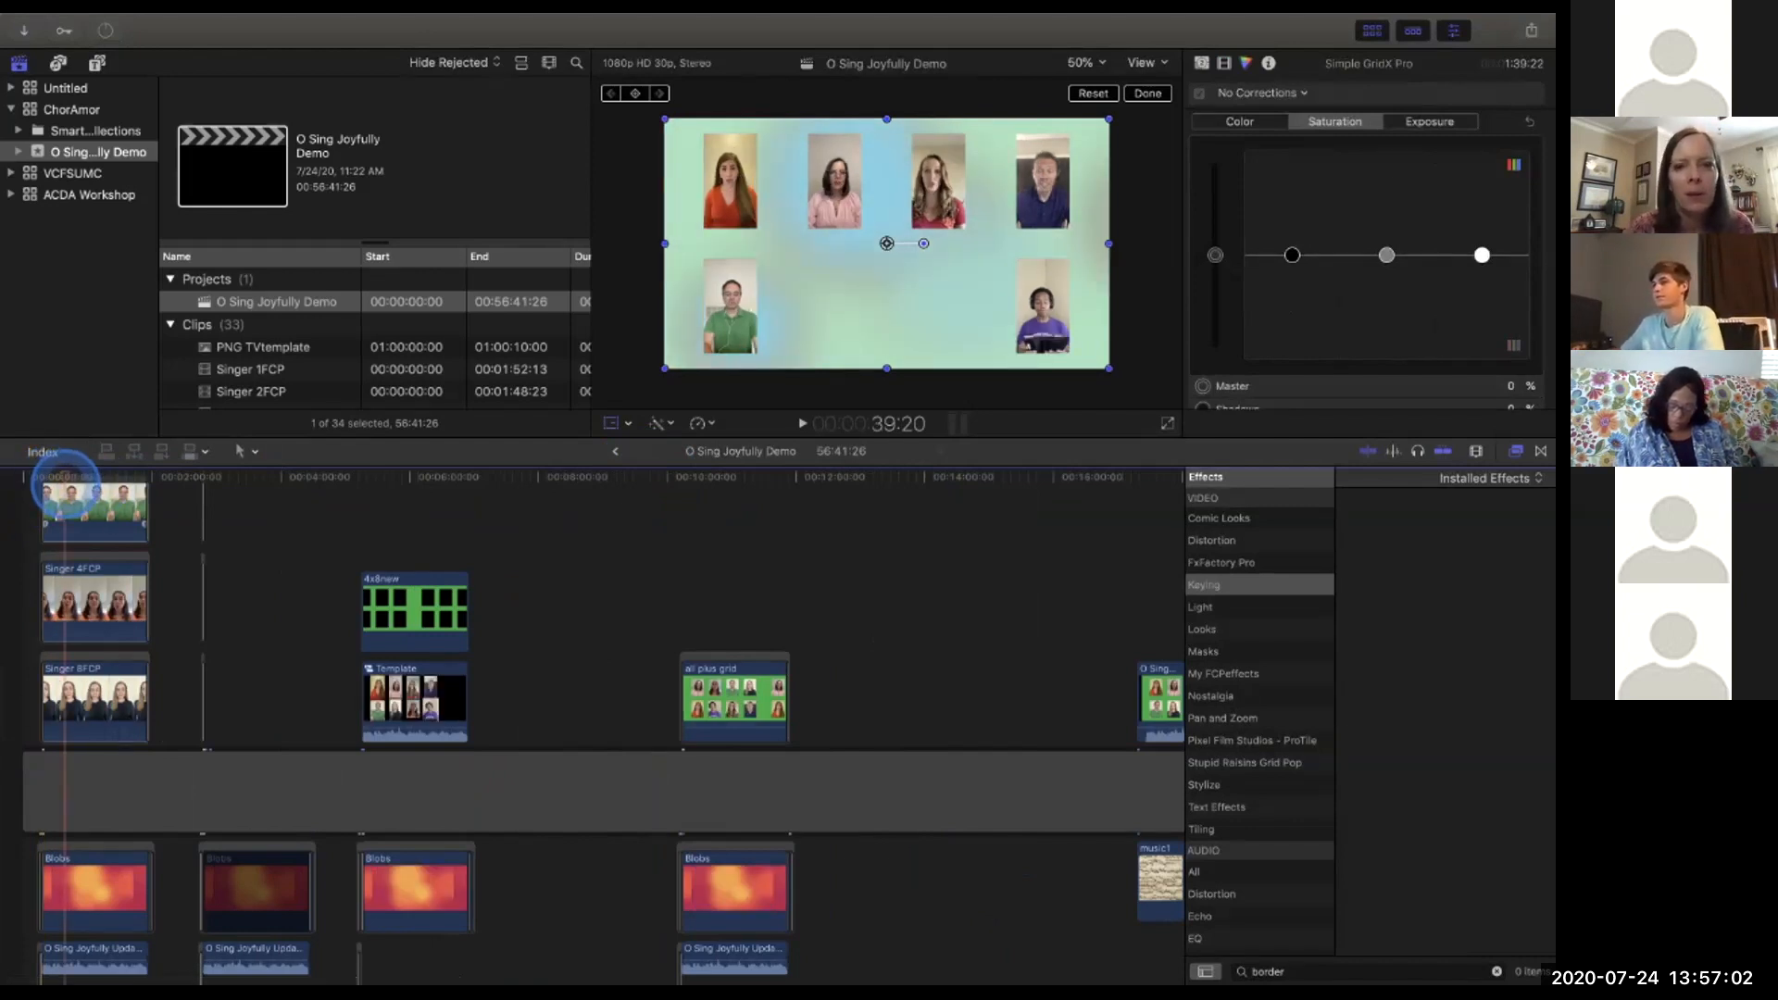
Expand the audio of the Singer 8FCP clip in the first group of singer clips.
left_click(80, 722)
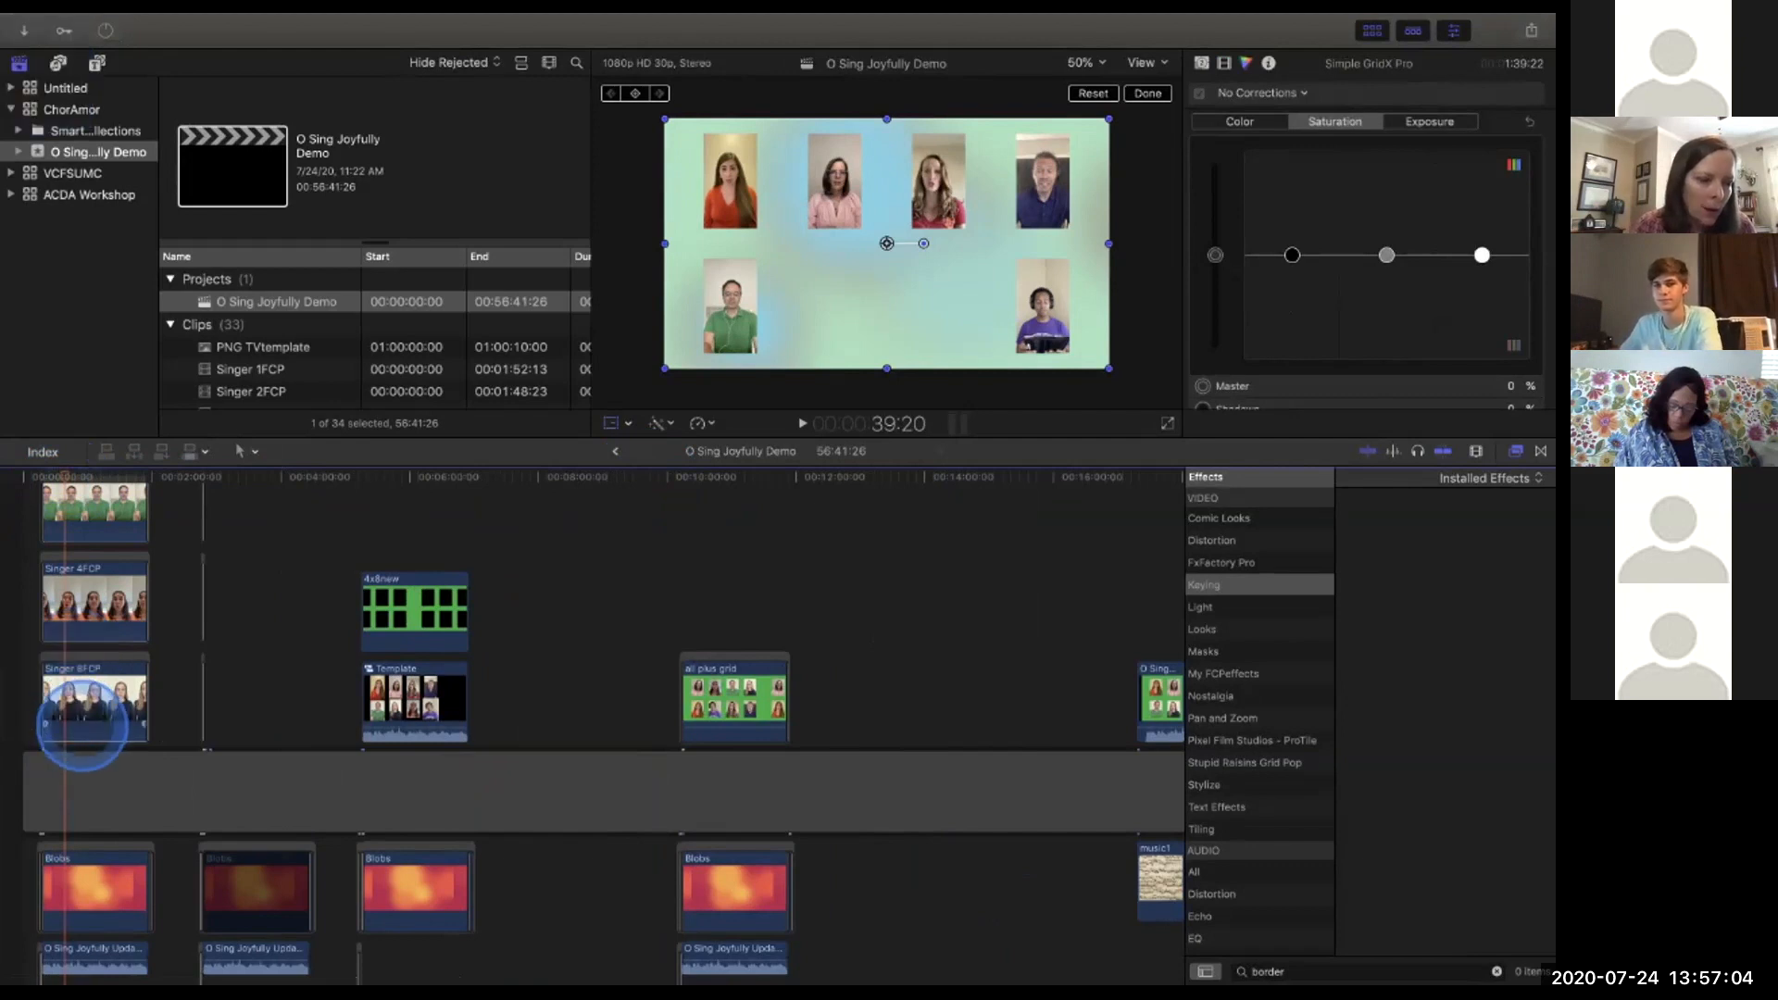
double_click(81, 723)
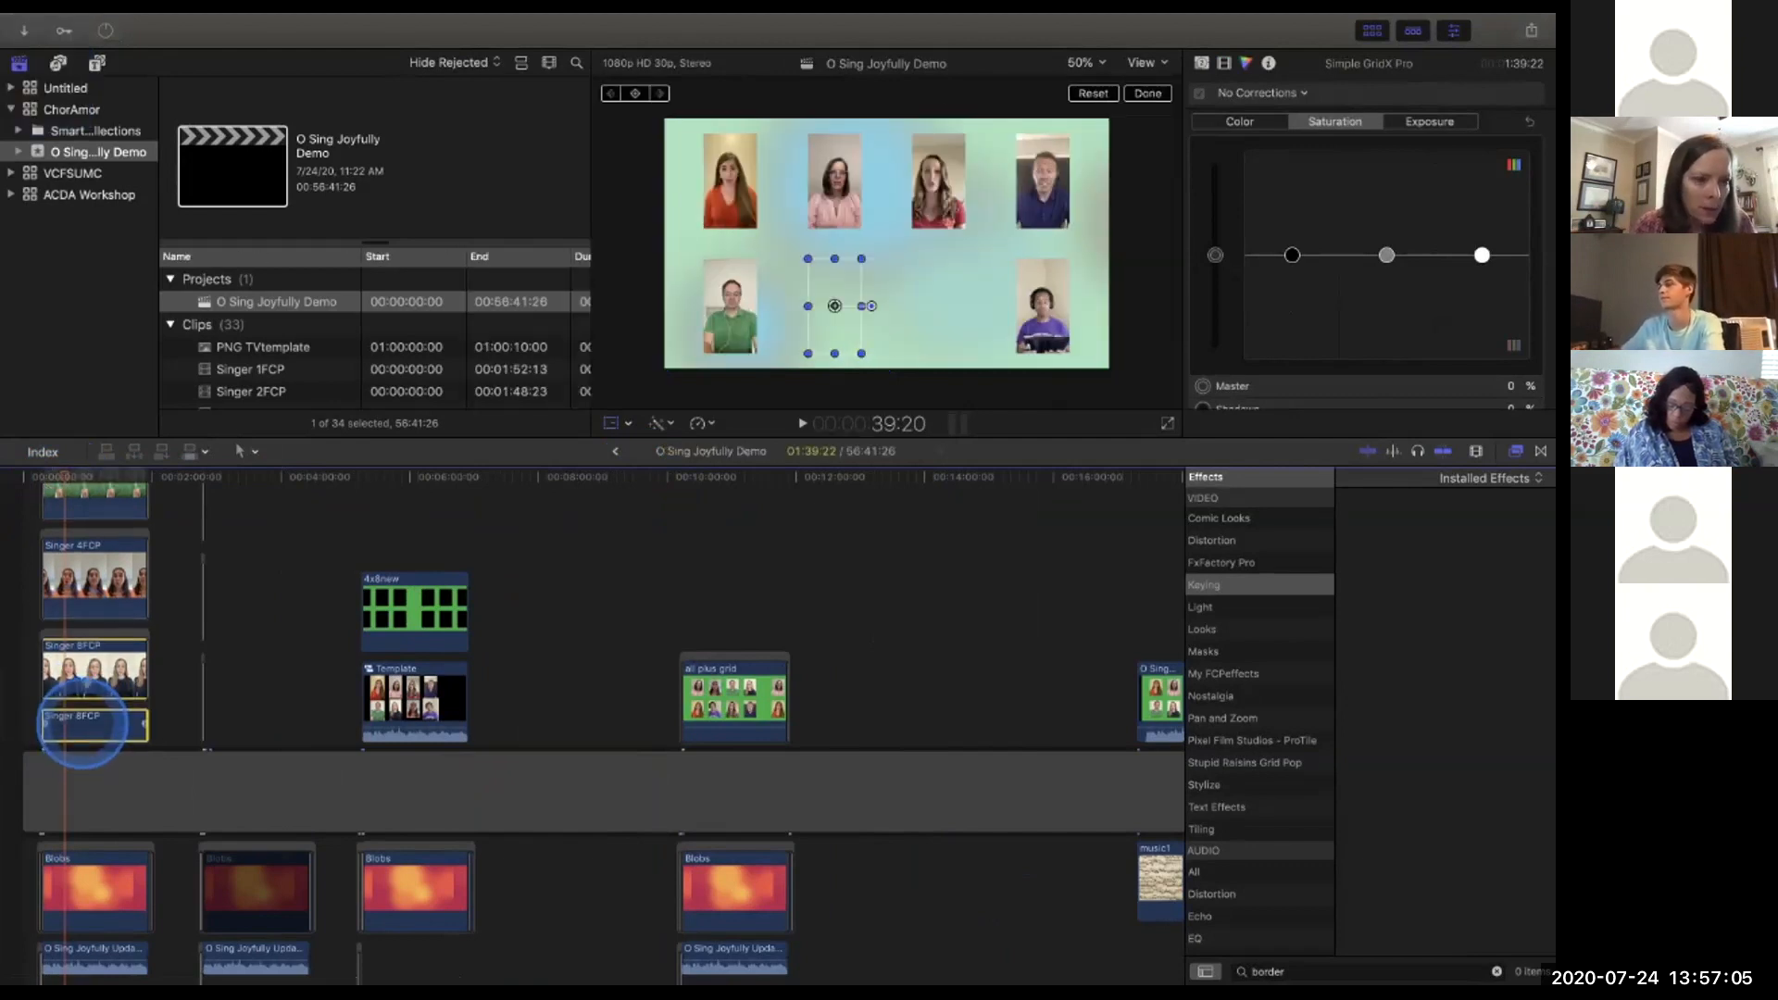
double_click(81, 718)
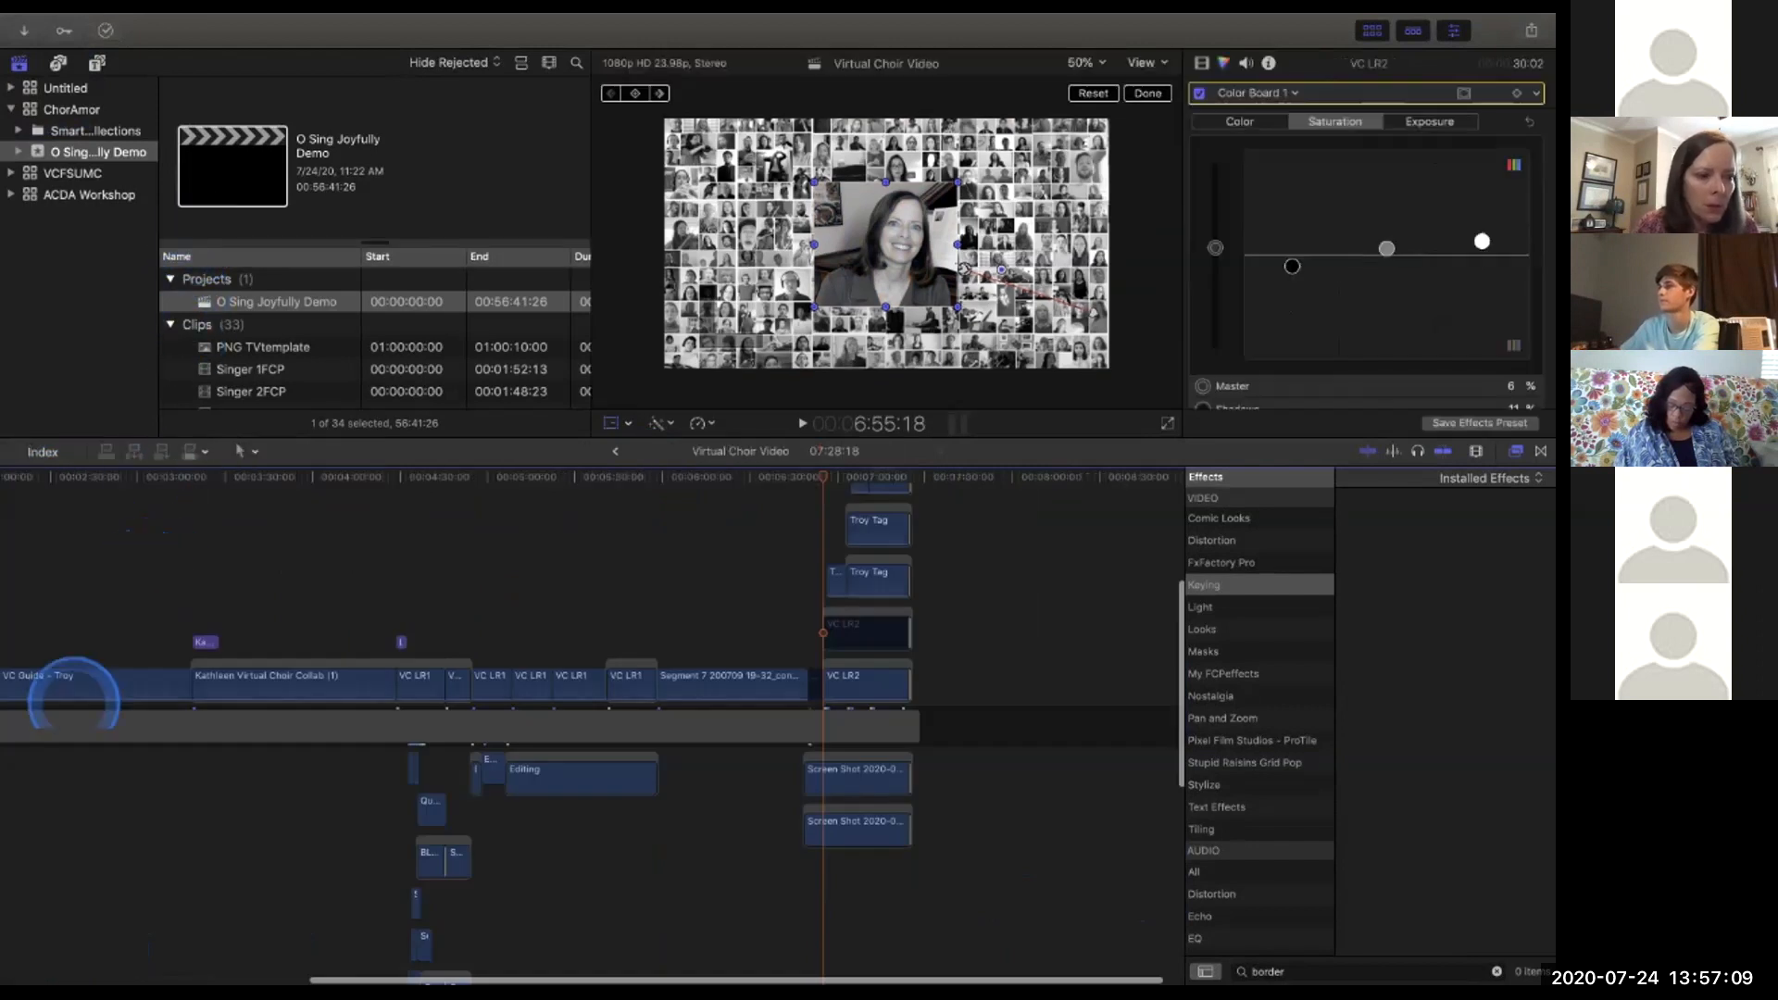
scroll(75, 702, "left", 5)
scroll(73, 704, "left", 2)
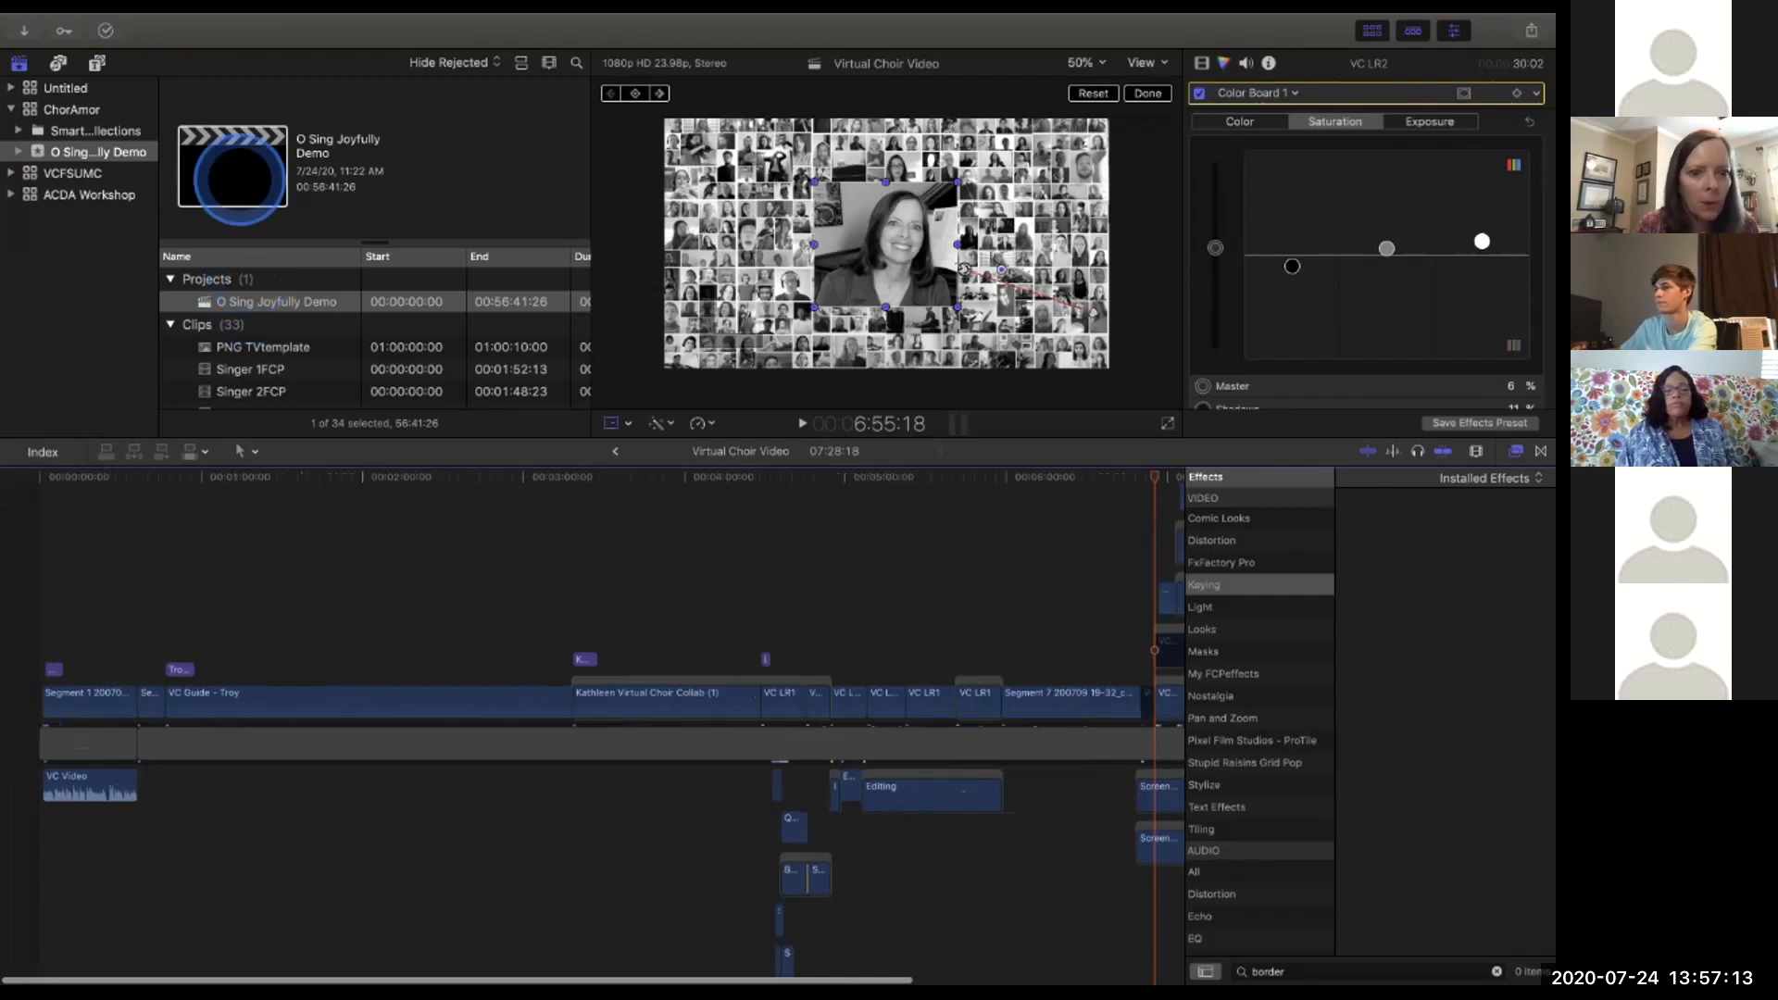
double_click(245, 167)
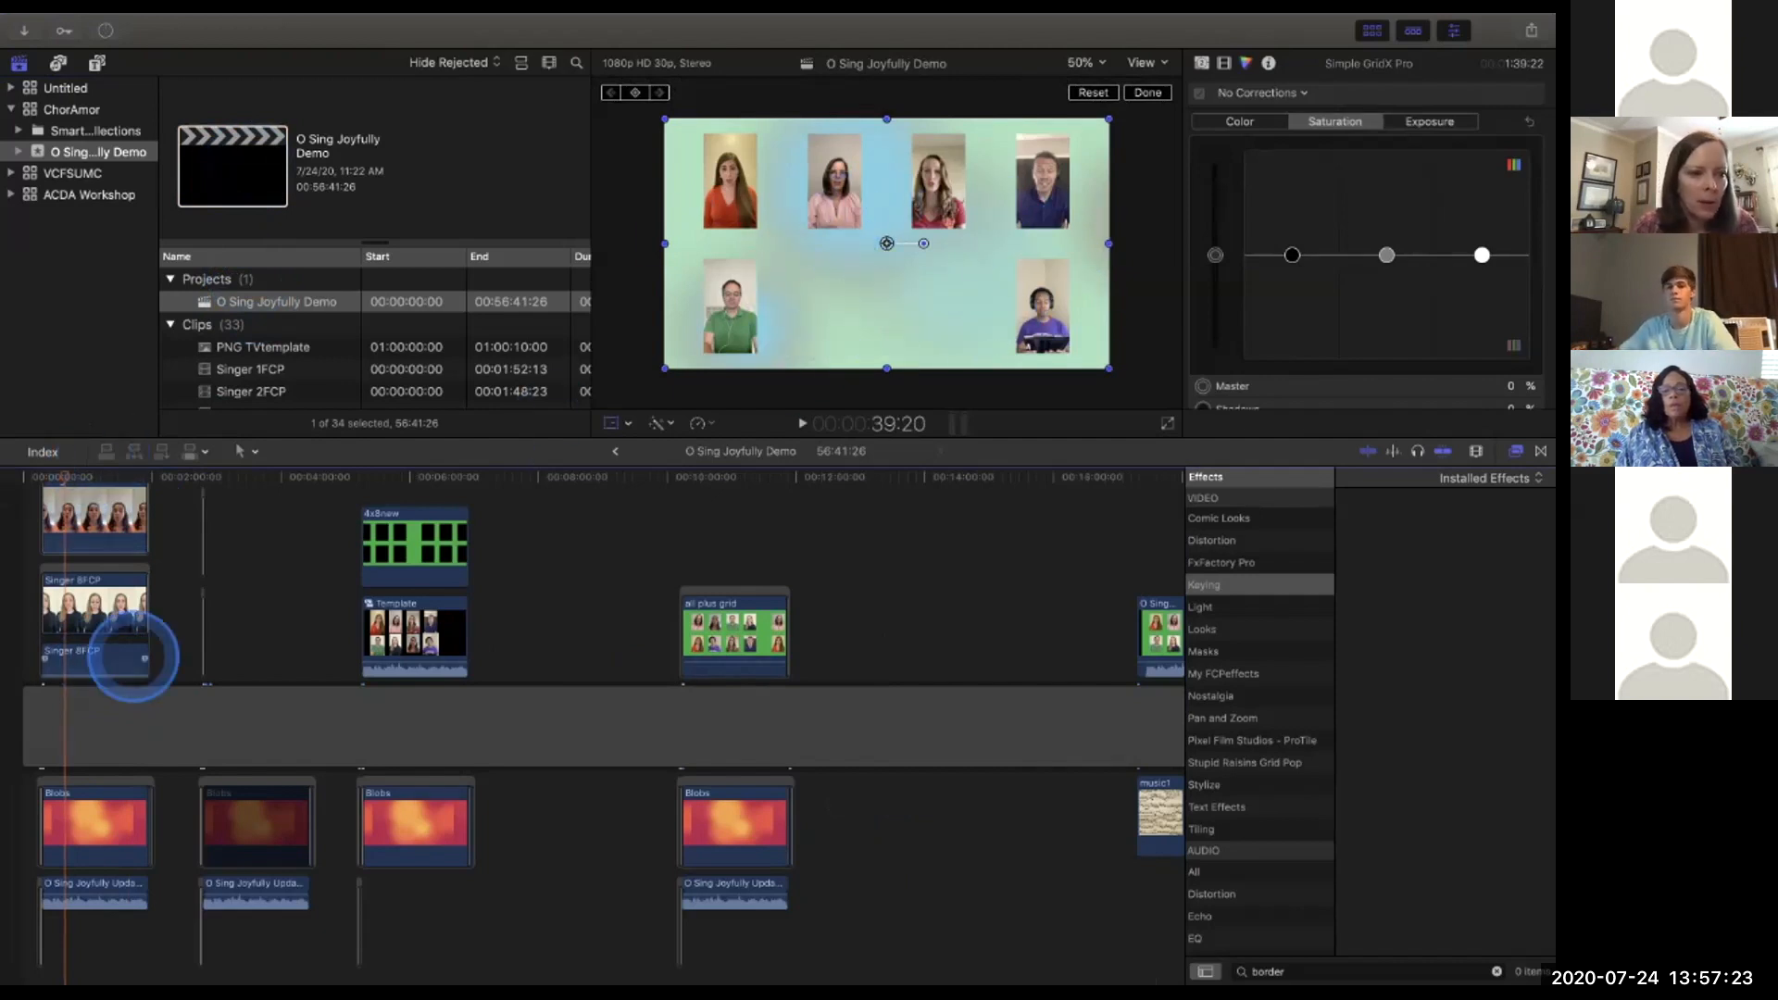
Select the Singer 8FCP clip and collapse its audio back into the clip.
left_click(115, 658)
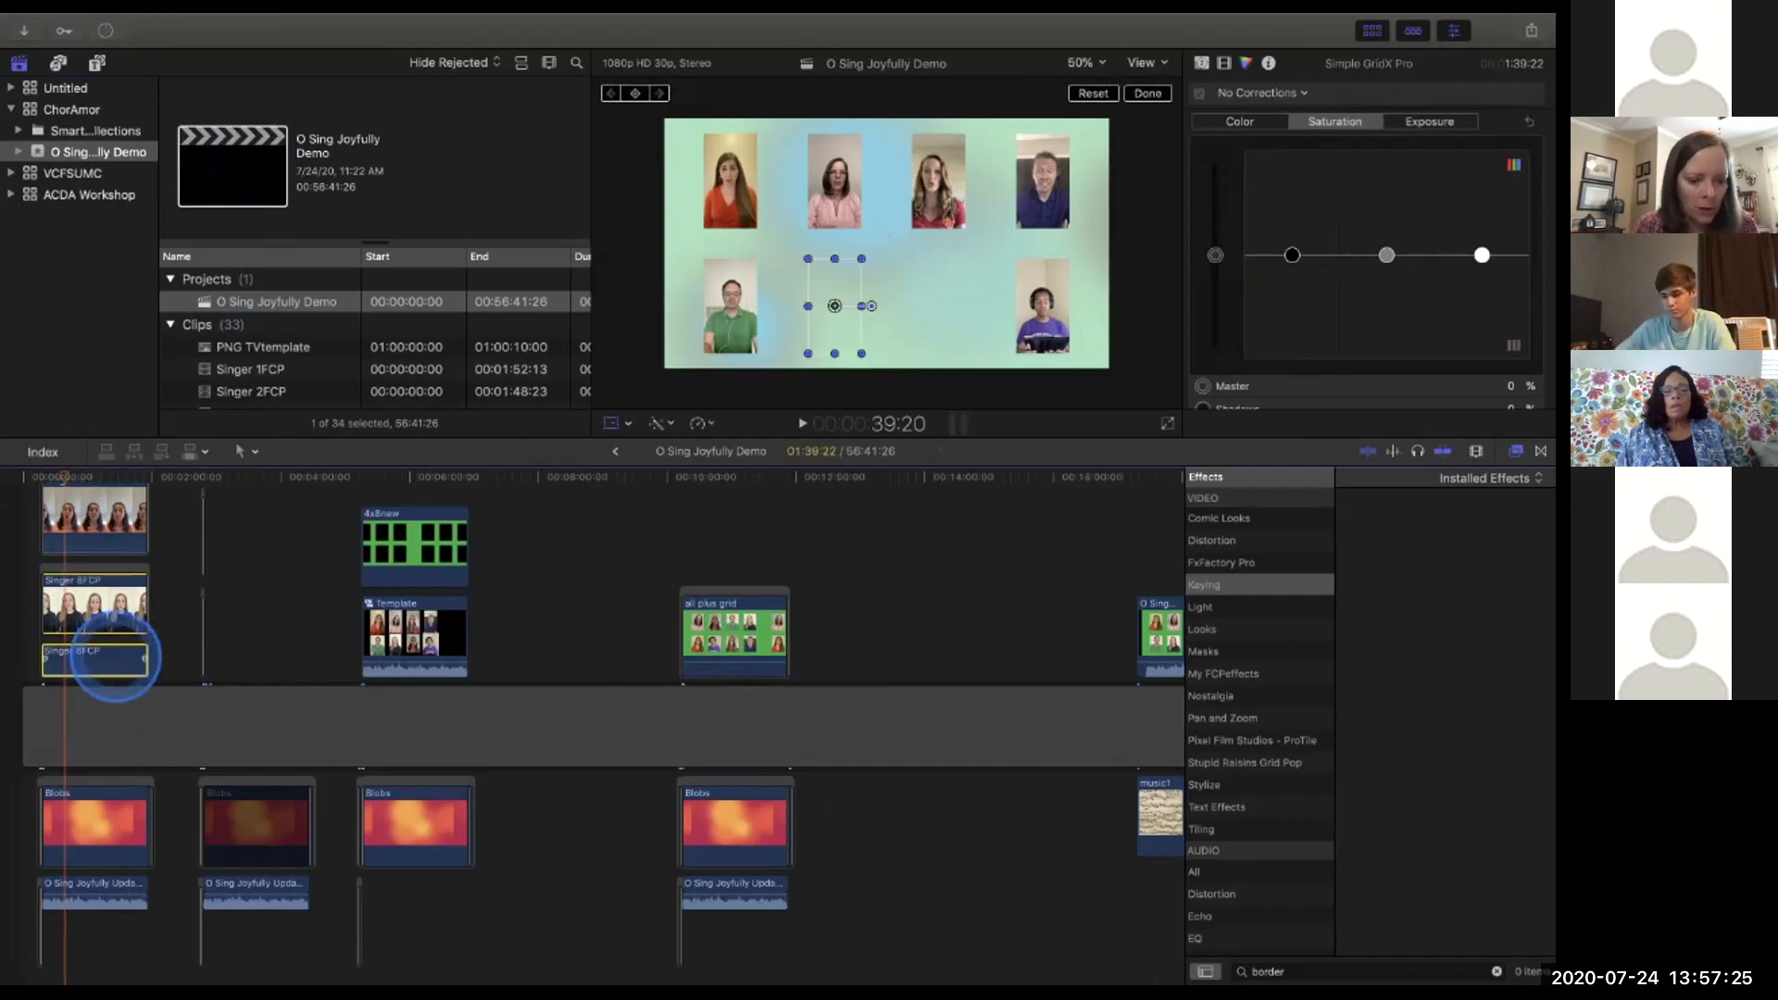
mouse_move(211, 14)
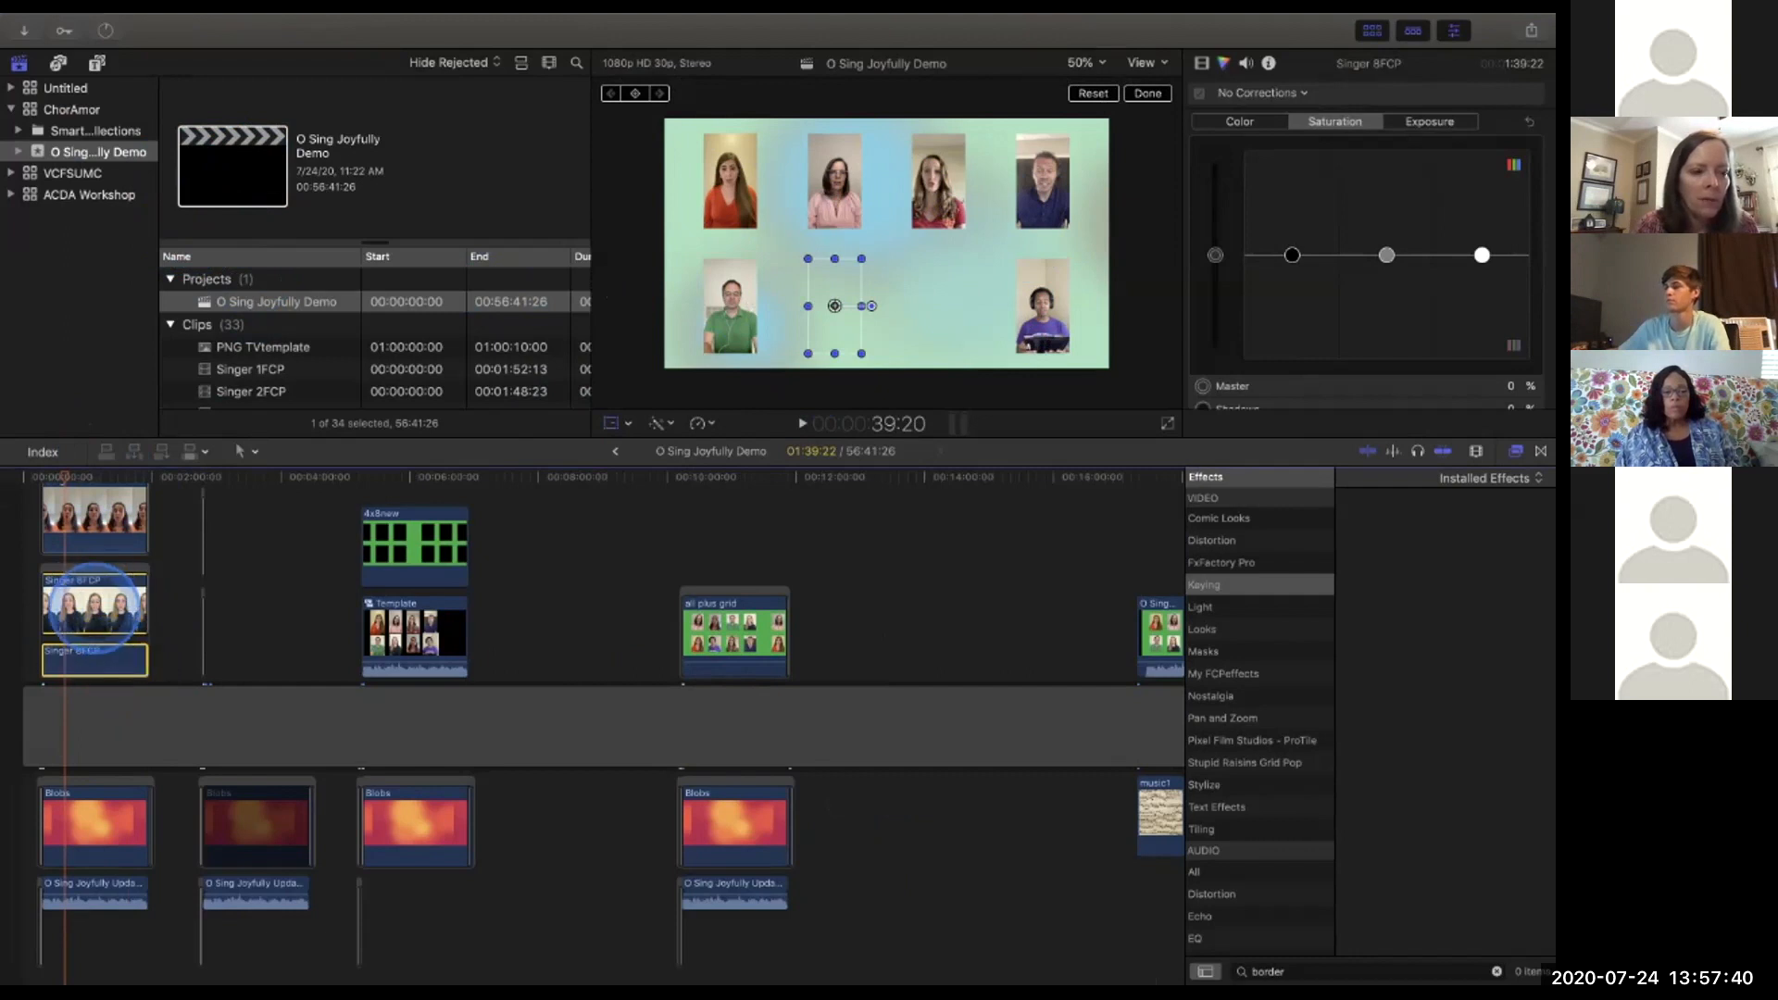
mouse_move(259, 35)
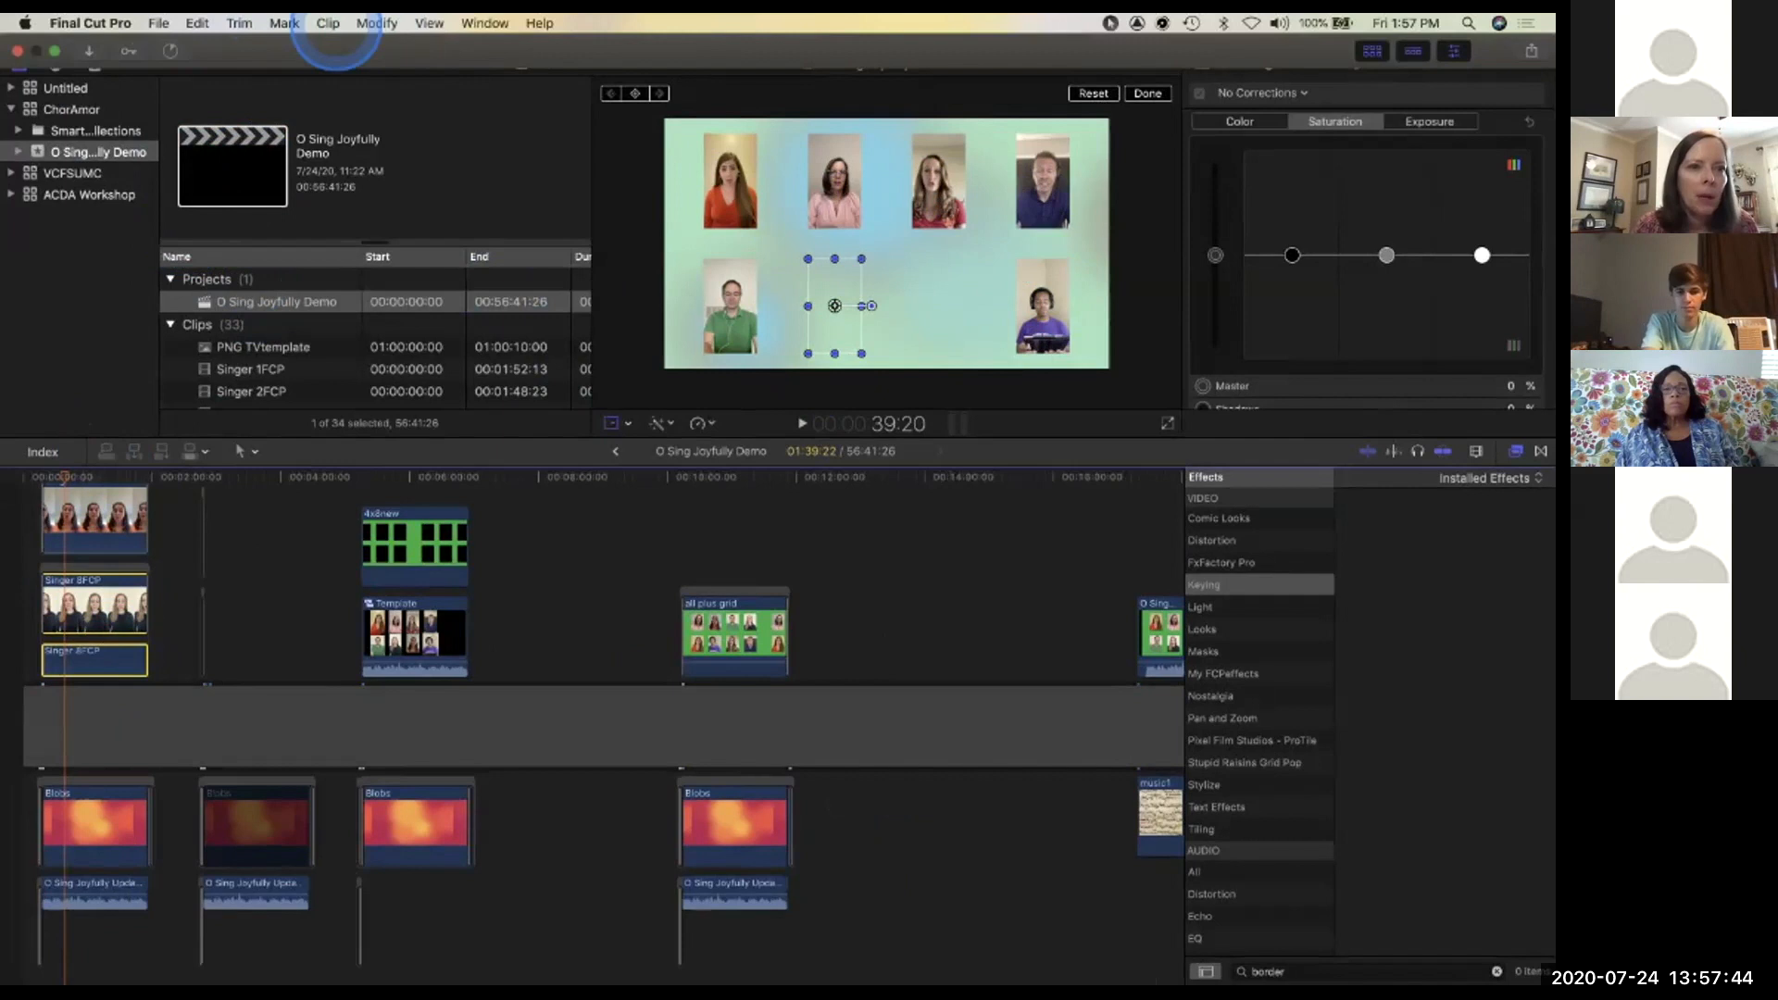
left_click(329, 24)
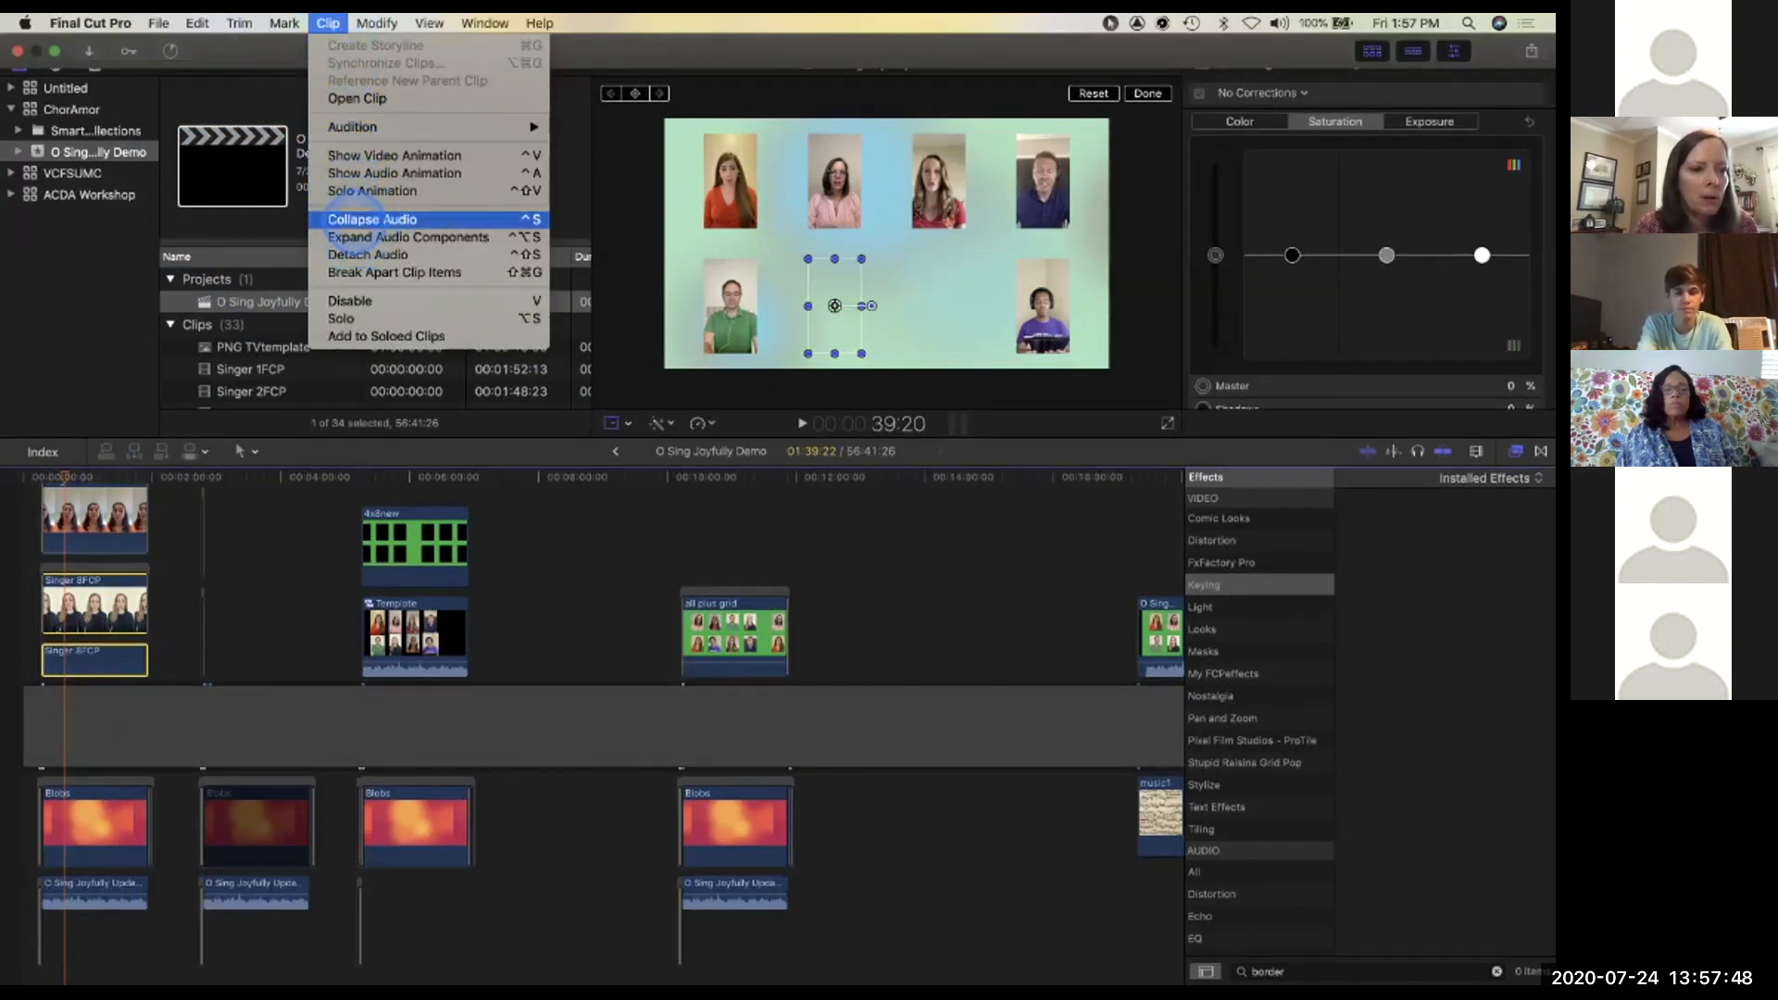
left_click(372, 219)
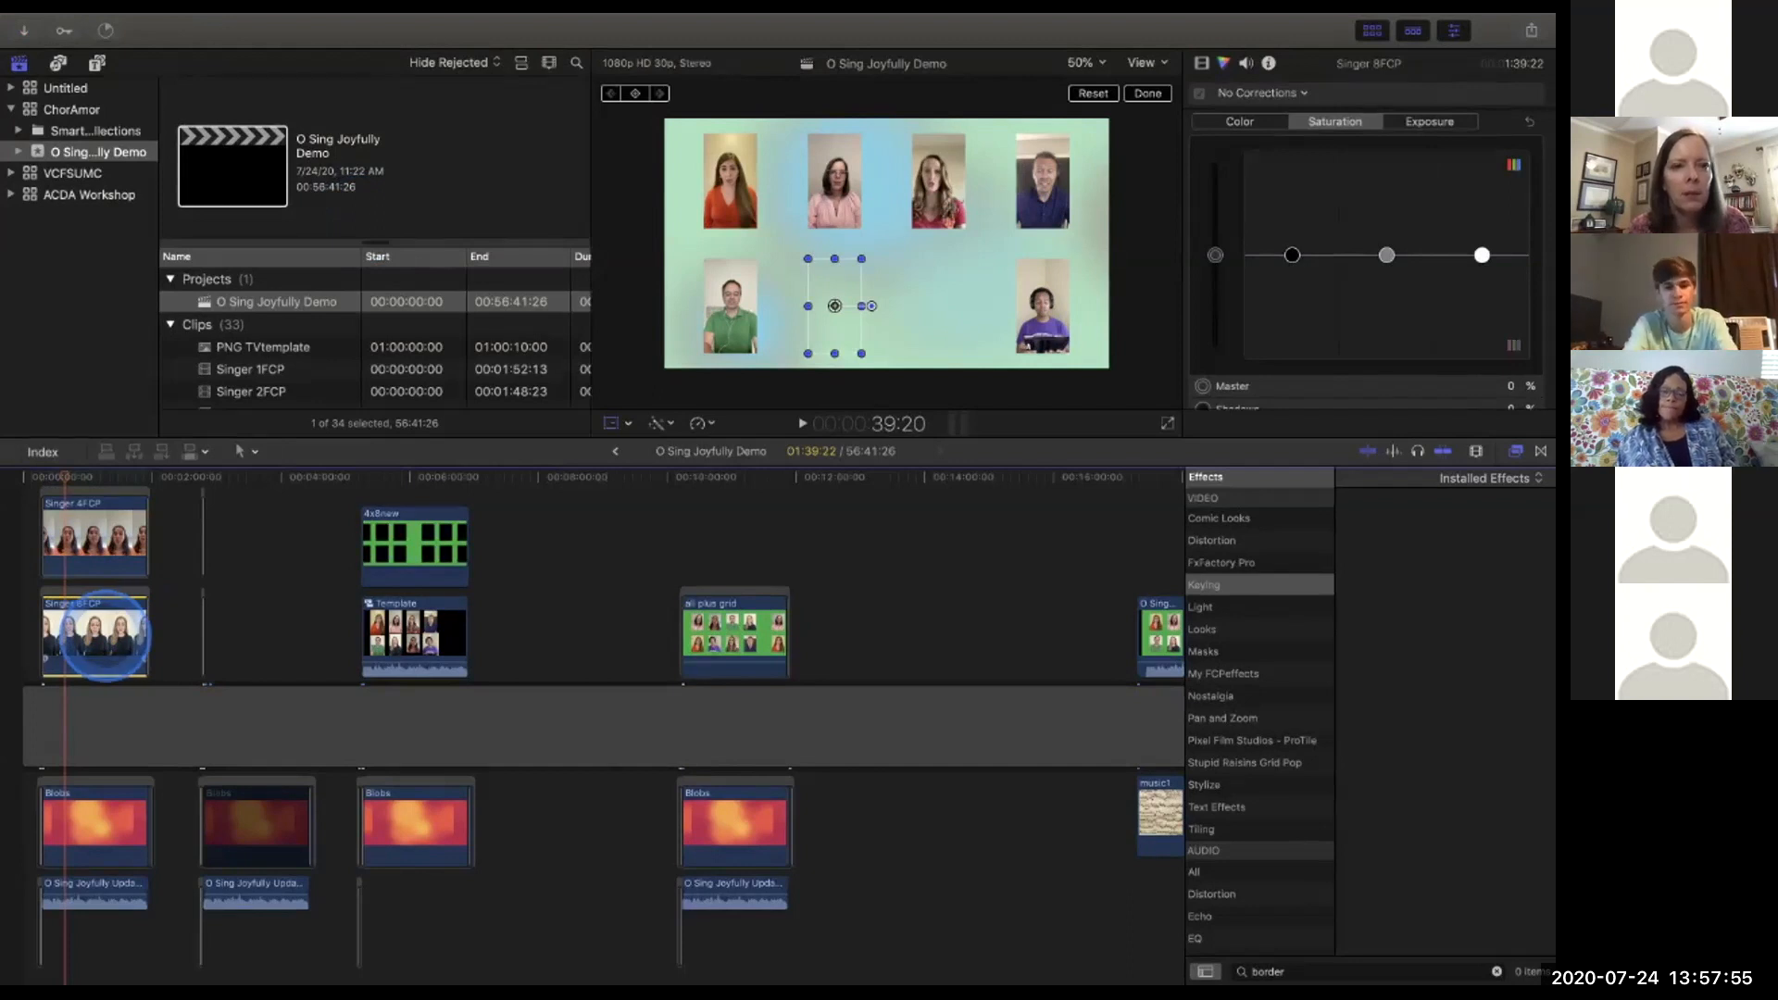
Lower the audio volume of the Singer 8FCP clip all the way down.
mouse_move(364, 19)
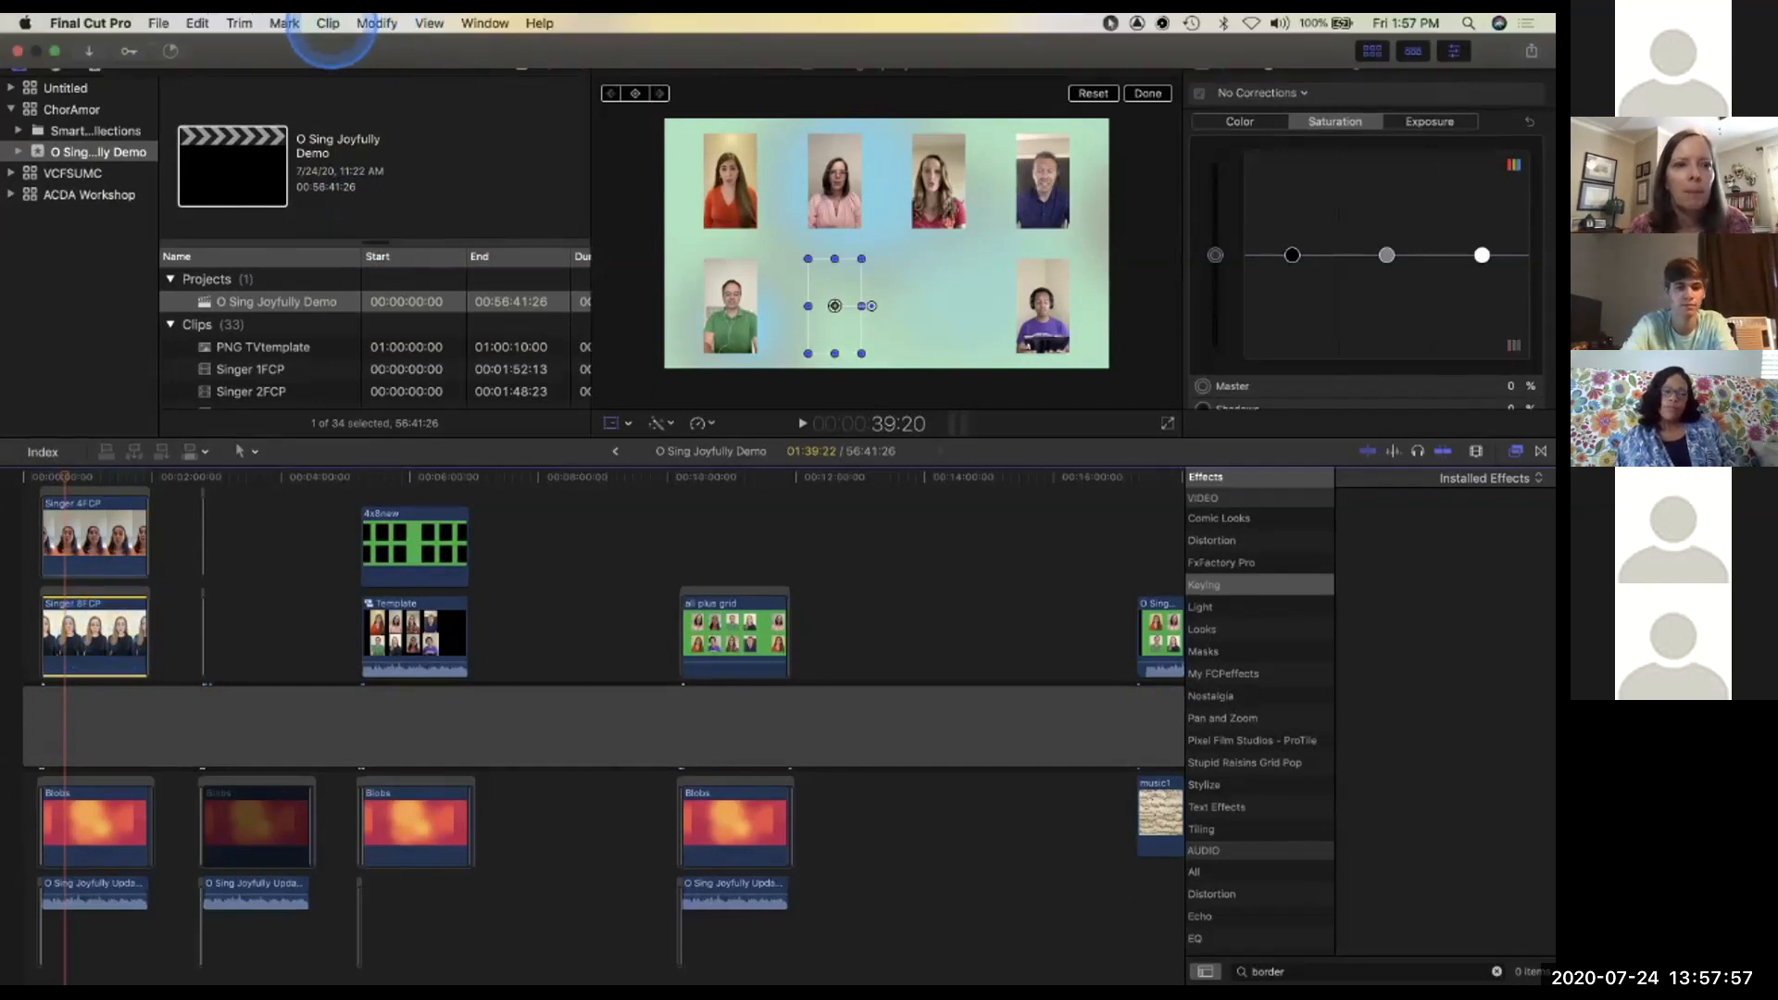
left_click(329, 24)
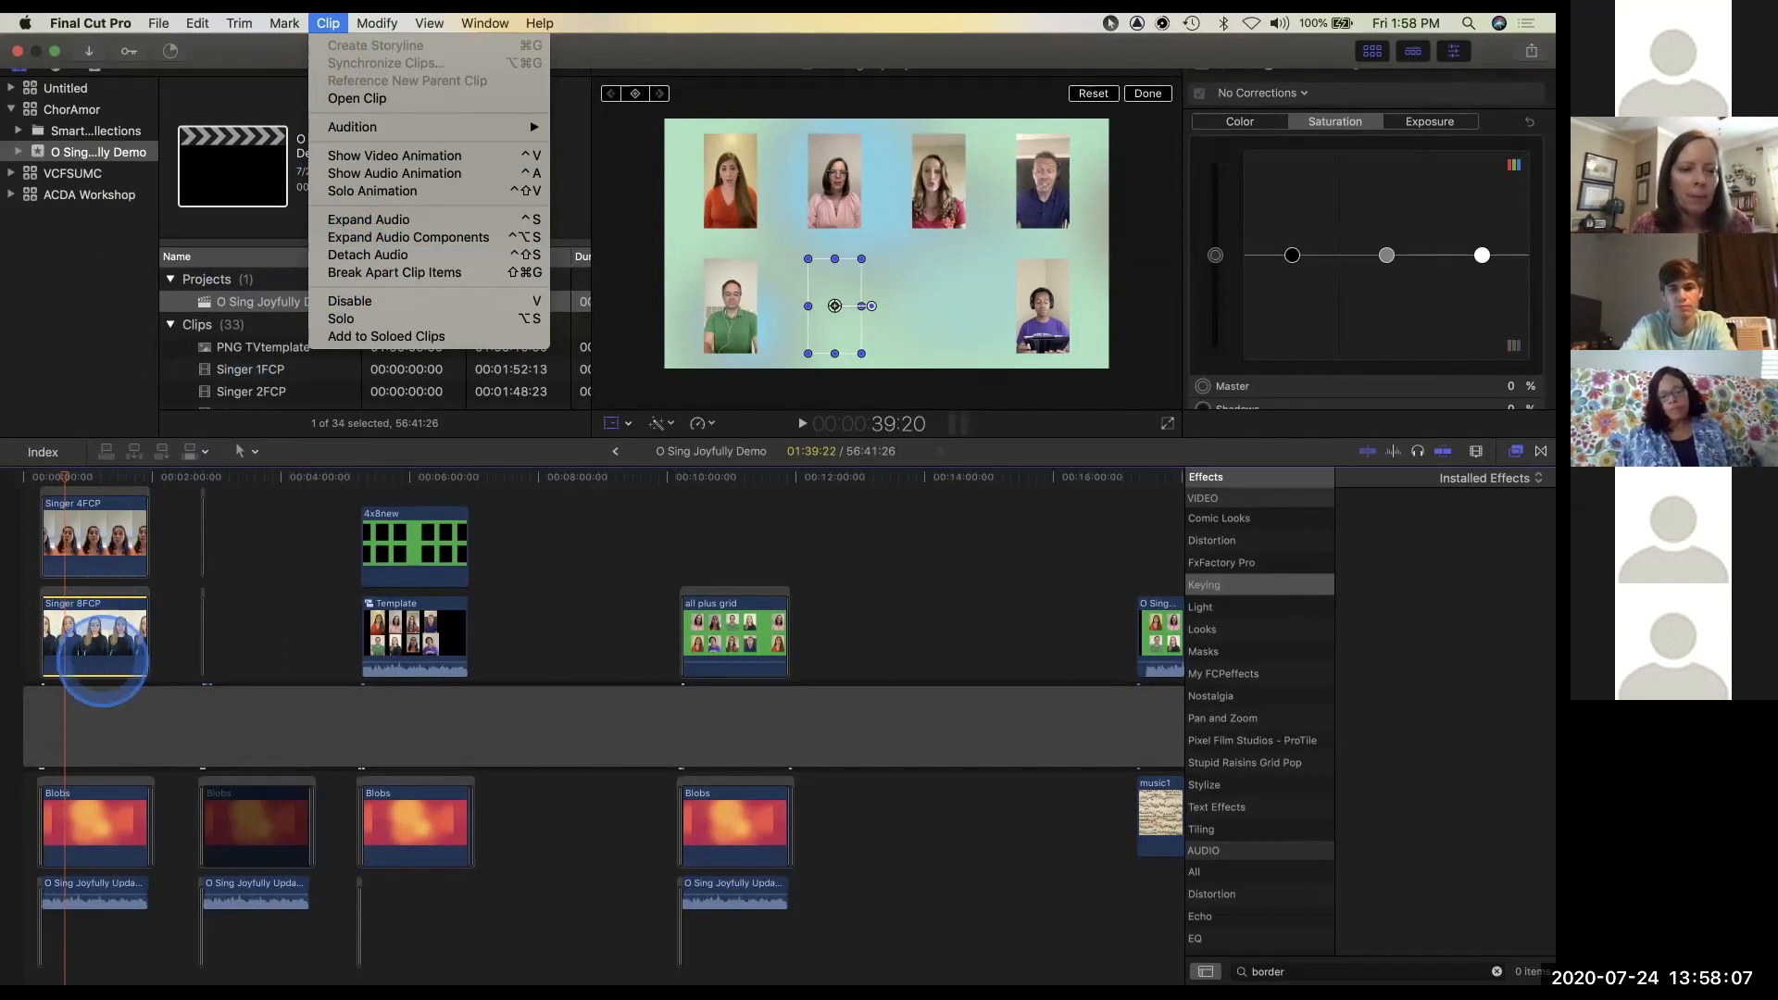
left_click(102, 663)
mouse_move(102, 667)
left_mouse_down()
mouse_move(102, 650)
mouse_move(100, 674)
left_mouse_up()
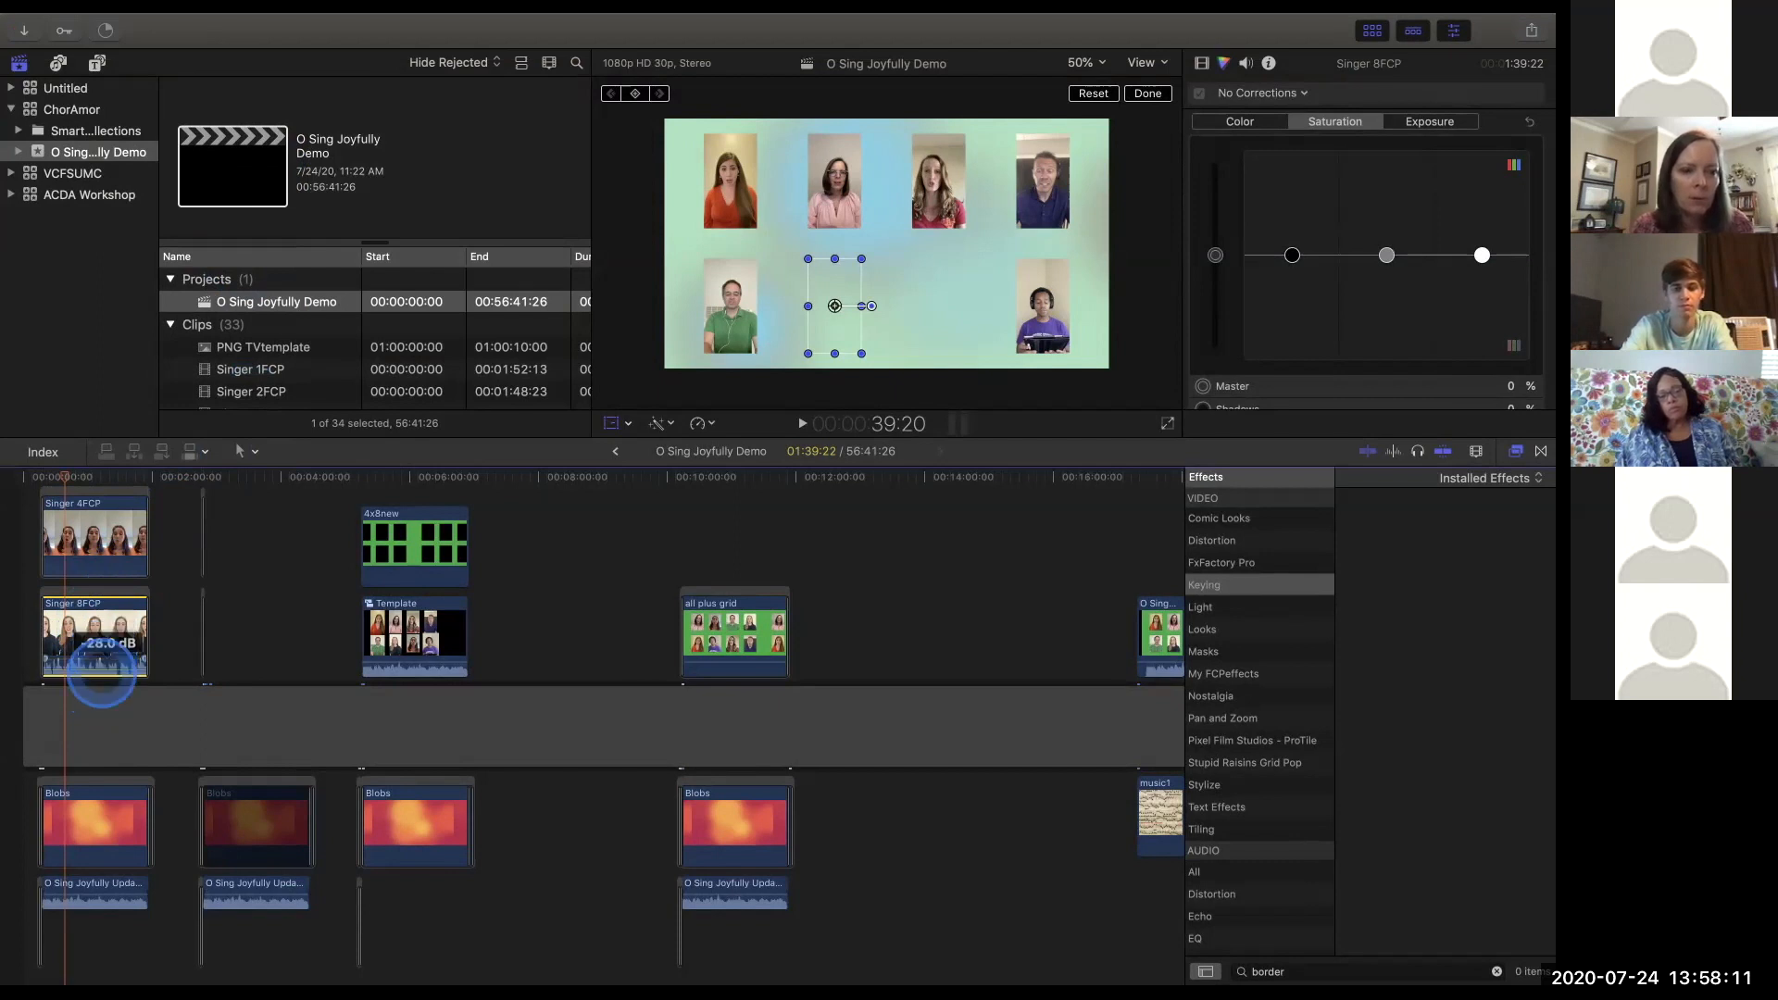
left_click_drag(104, 667, 97, 713)
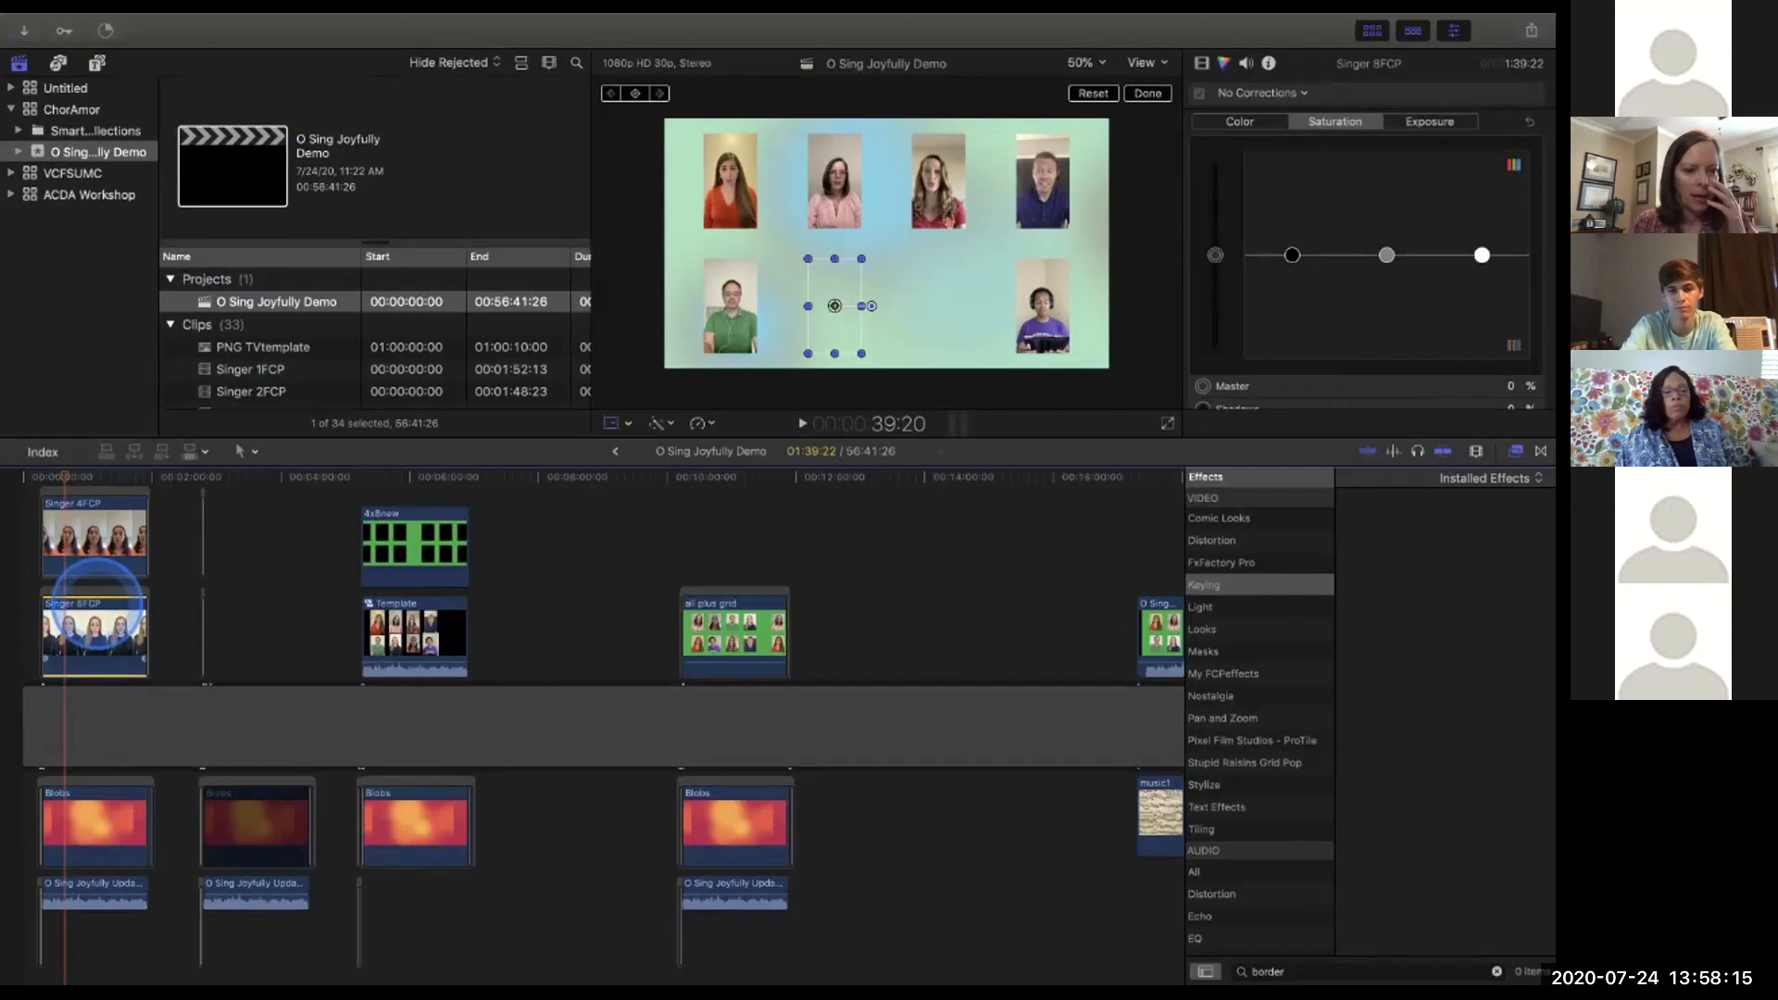
Show the video animation of the Singer 8FCP clip and expand its Compositing: Opacity curve.
scroll(98, 598, "up", 2)
scroll(97, 602, "up", 2)
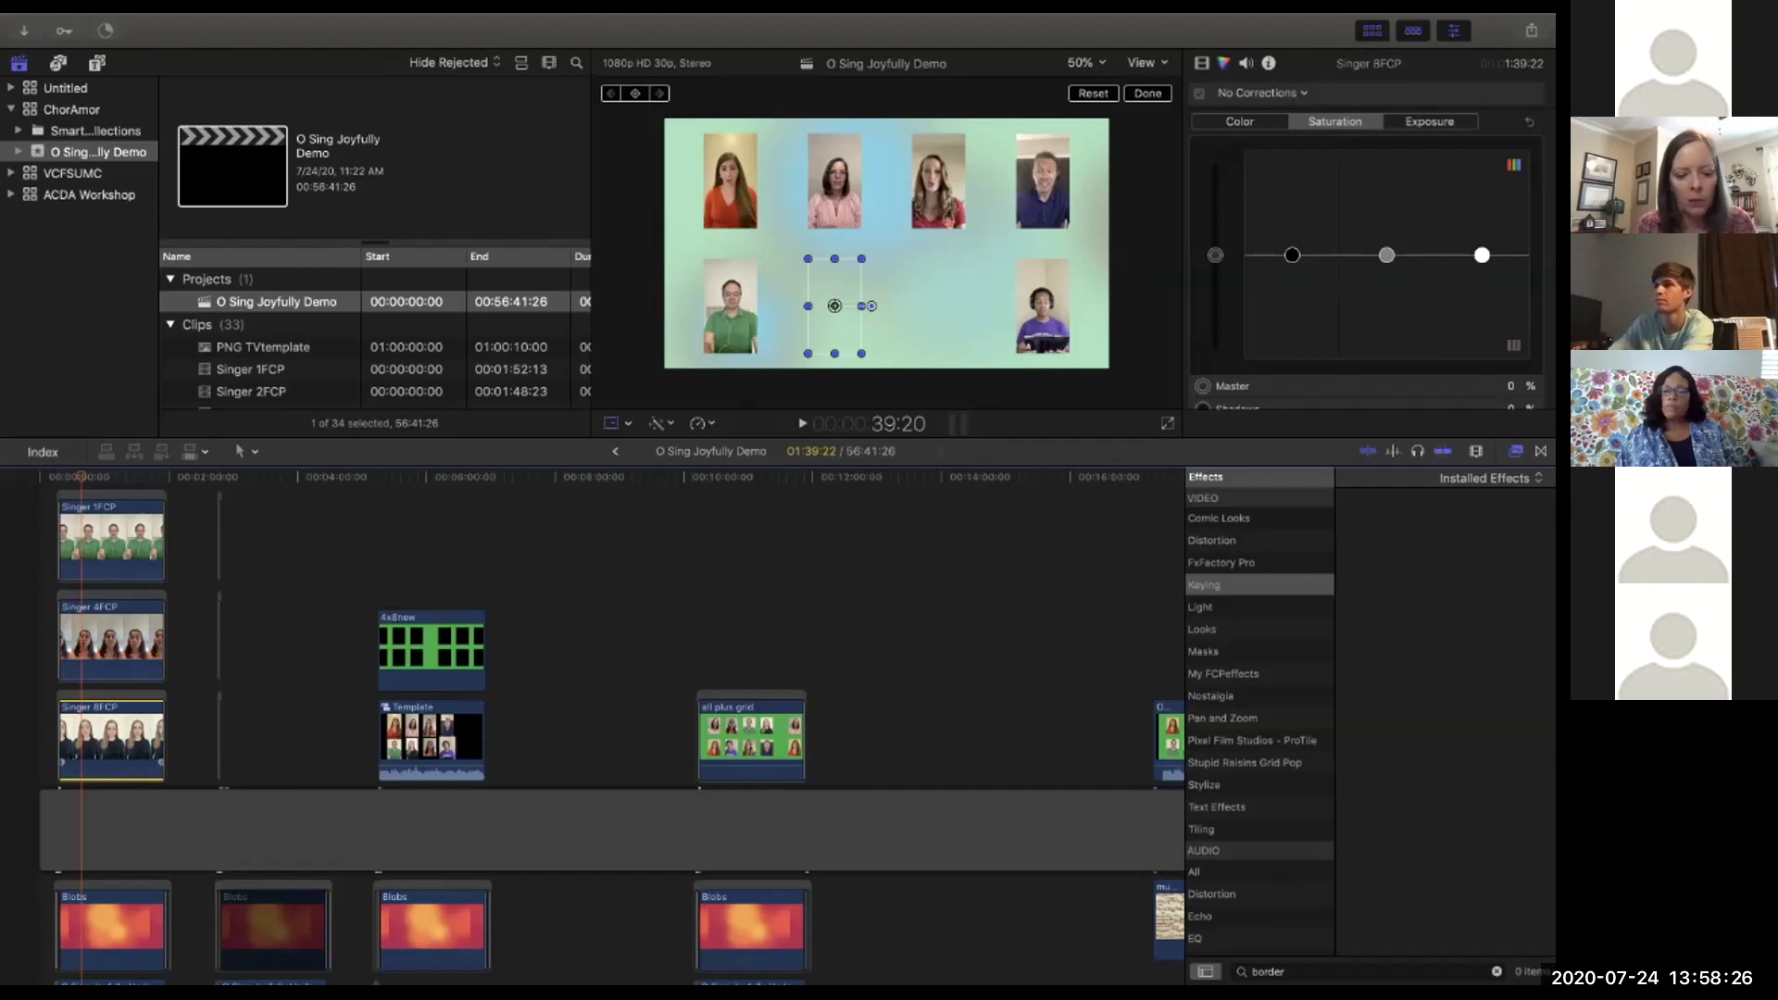
key("ctrl+v")
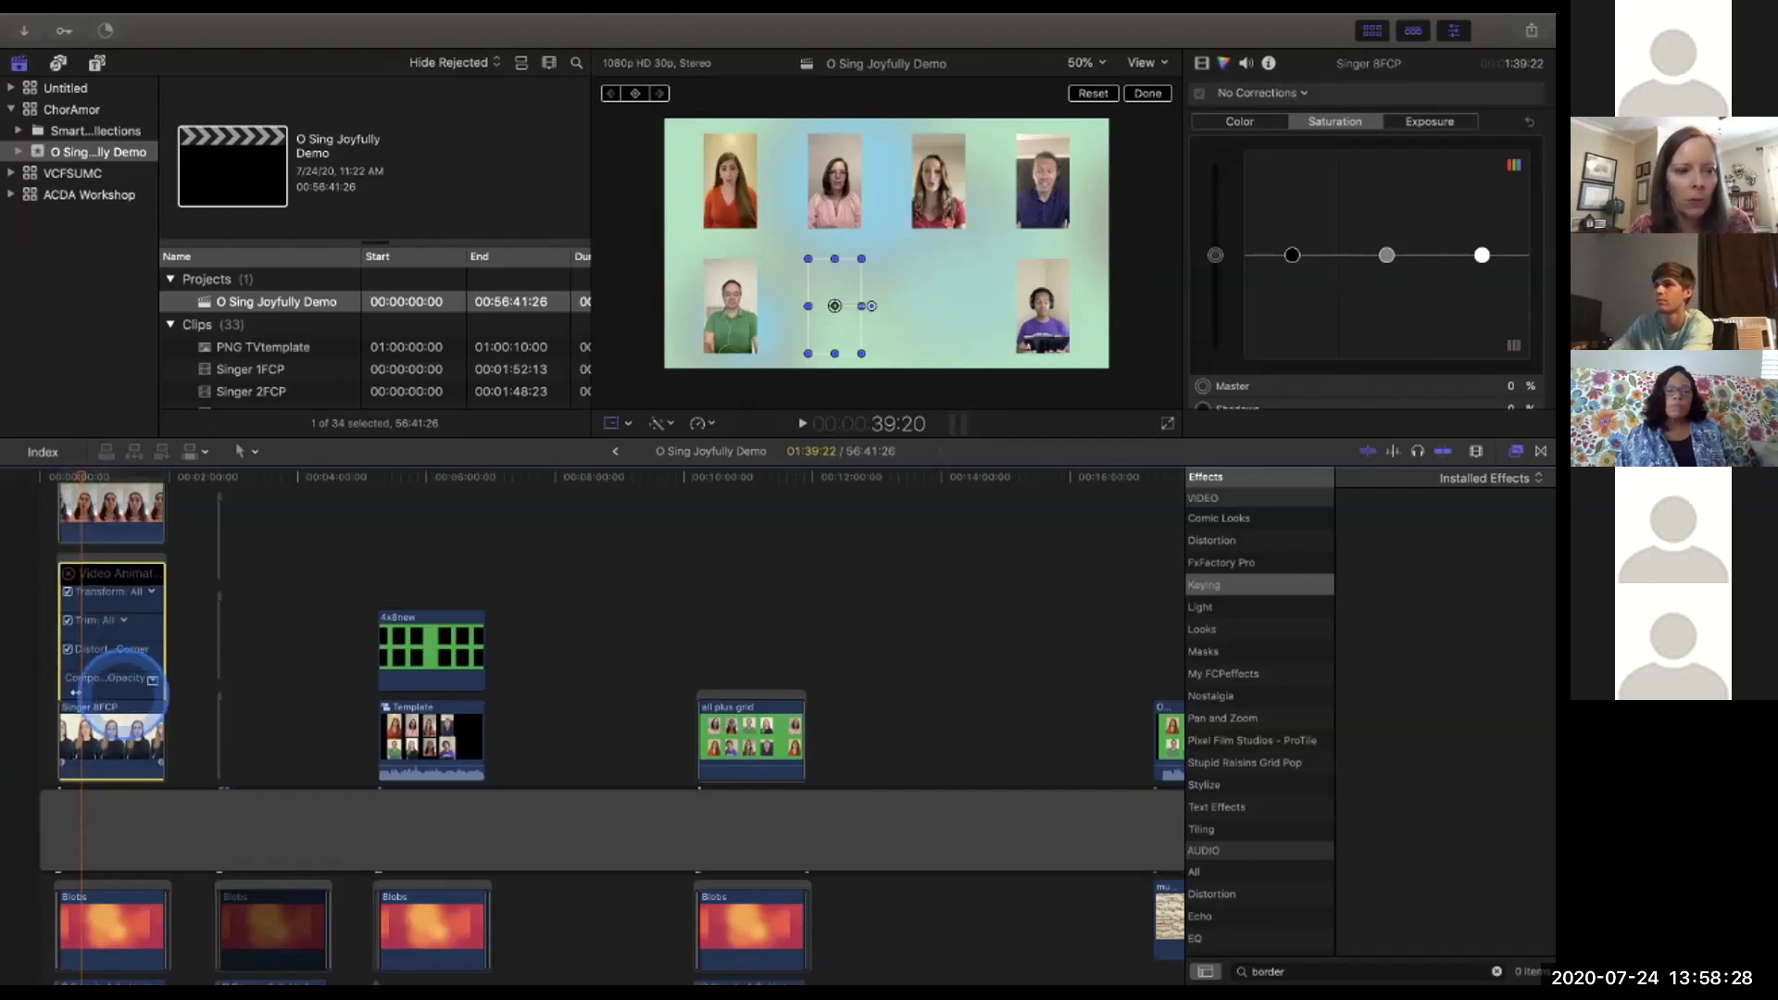
key("super+equal")
key("super+equal")
key("super+equal")
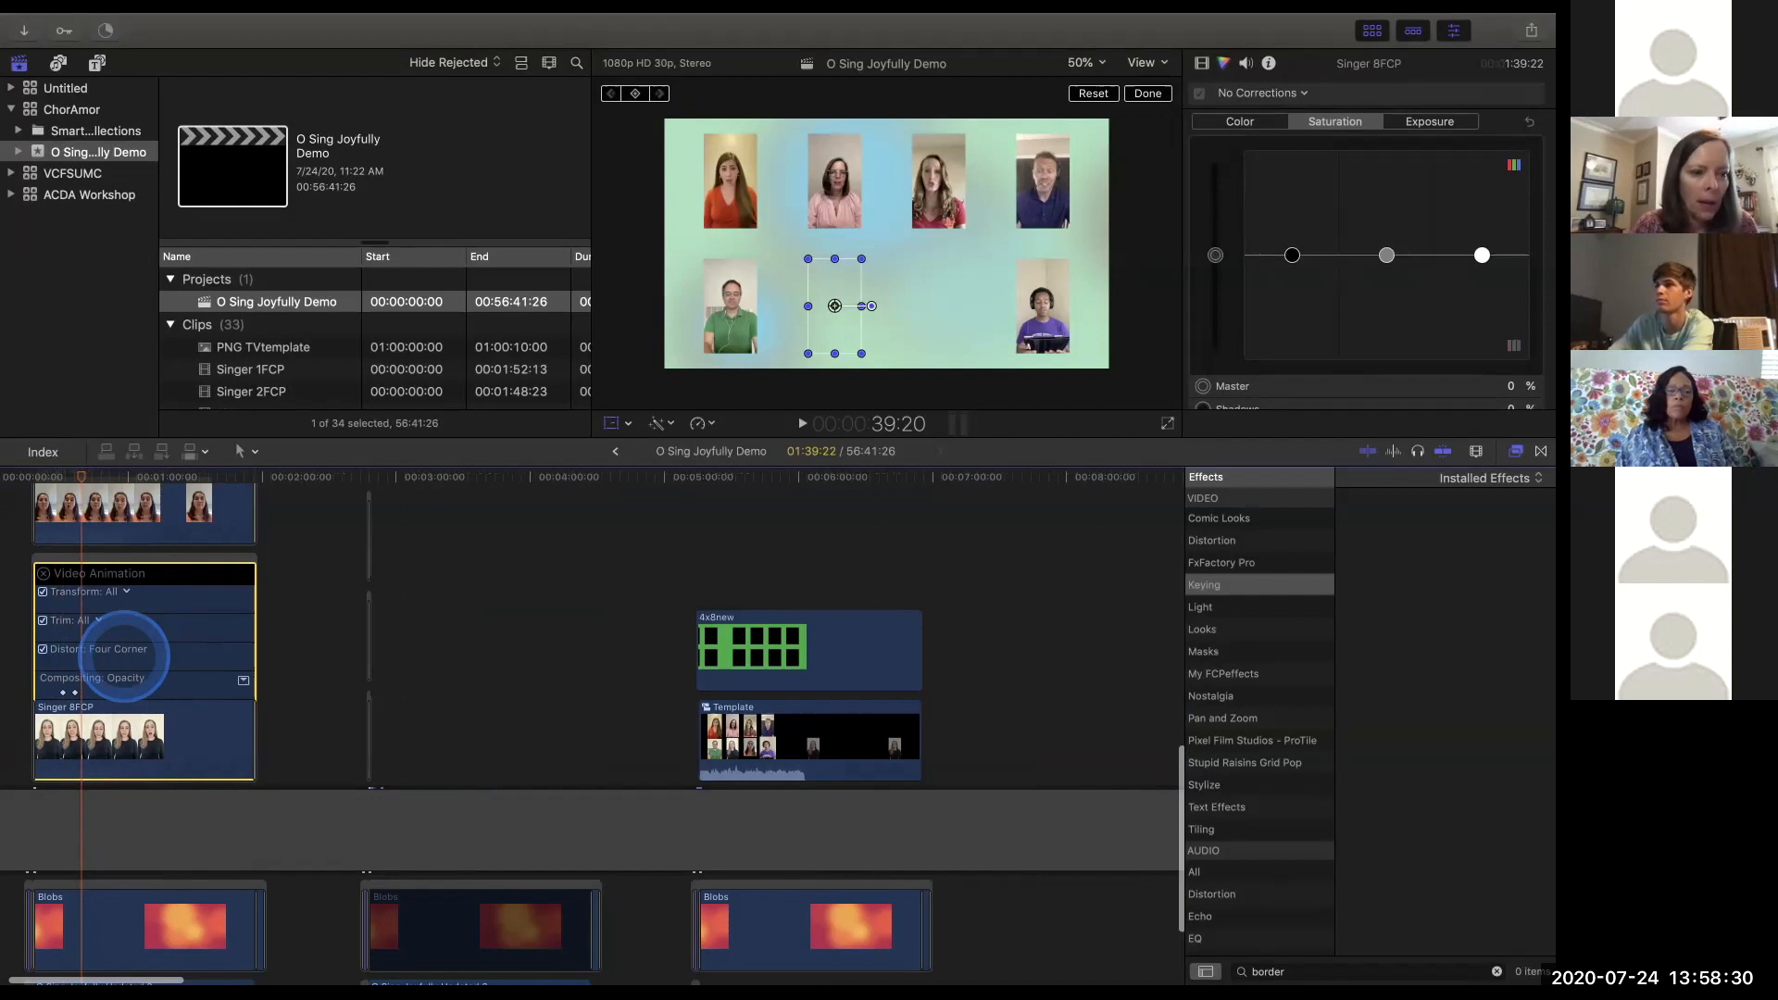
scroll(124, 656, "left", 3)
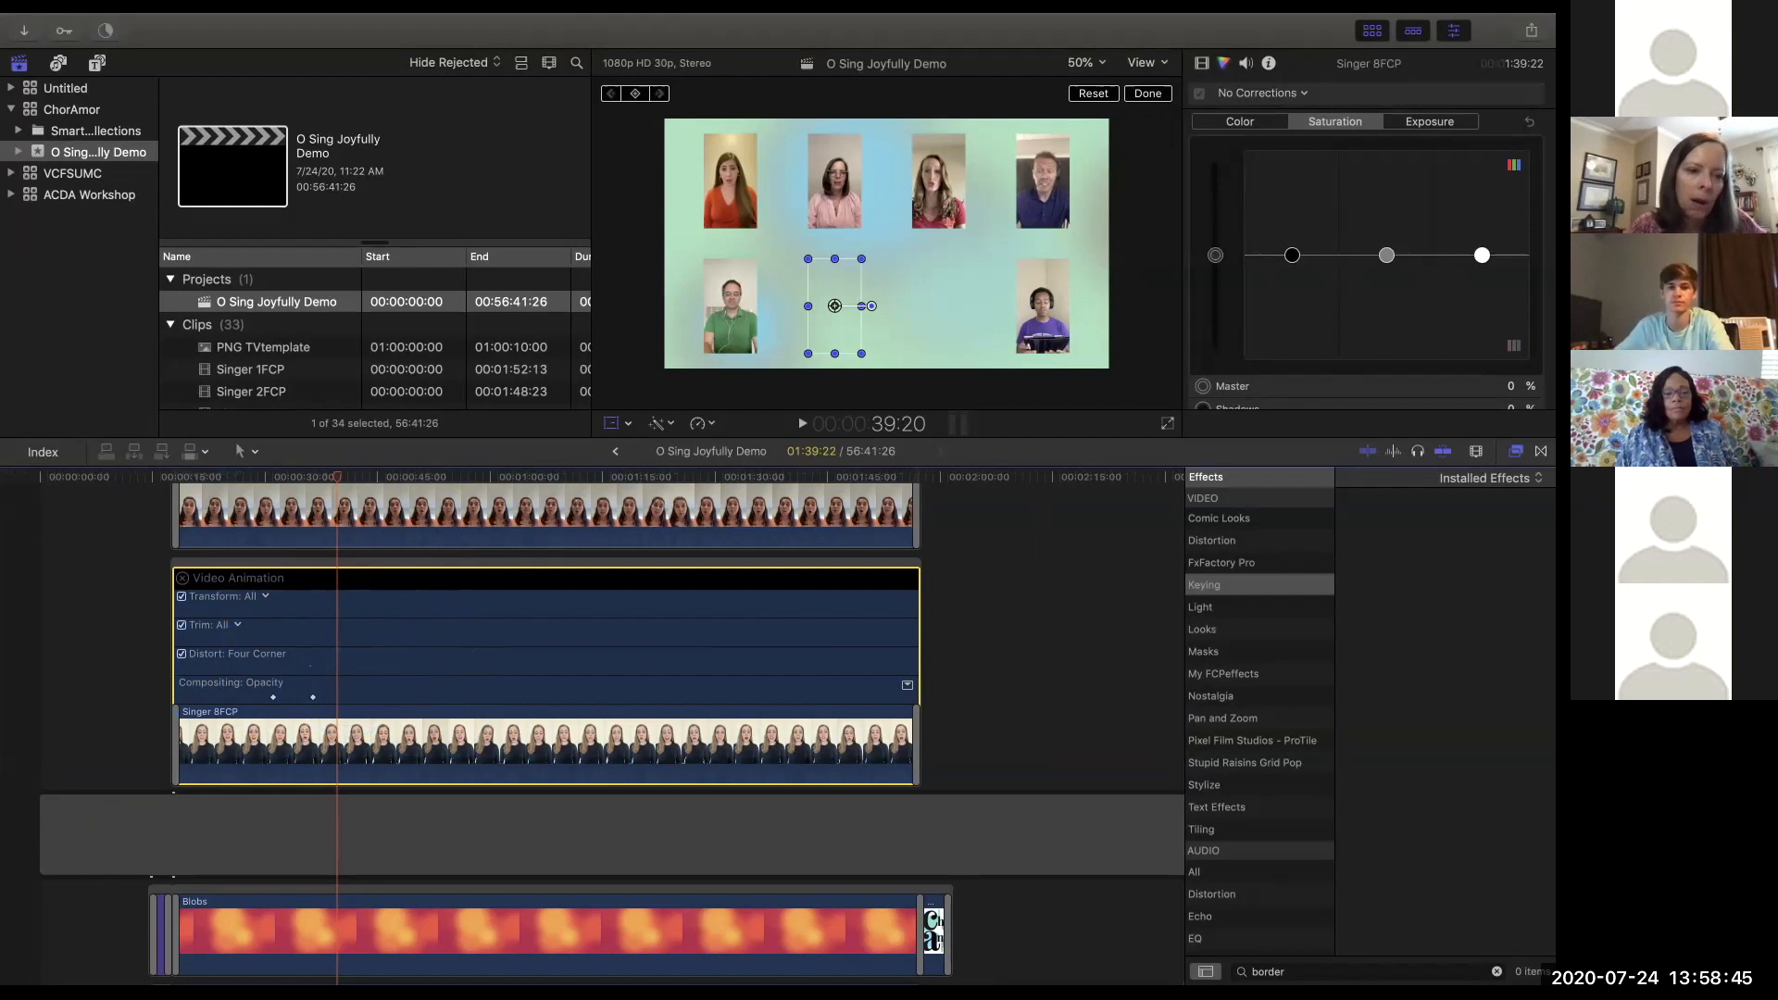
left_click(361, 695)
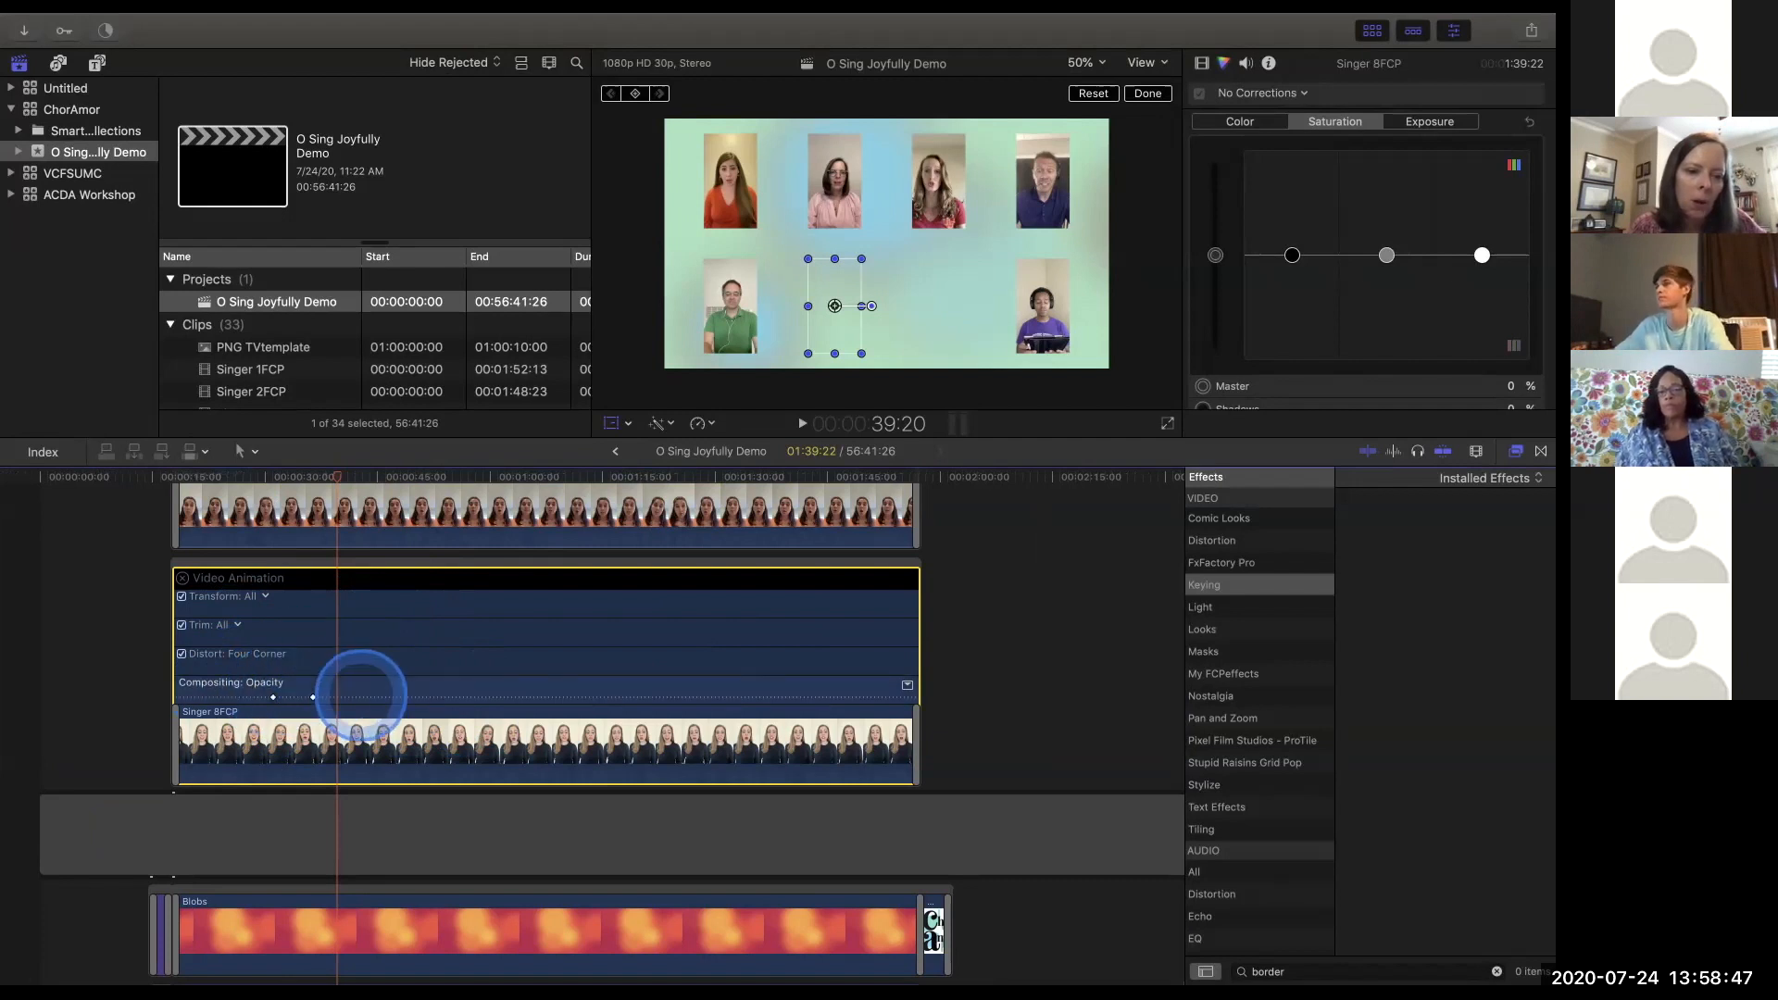
double_click(362, 693)
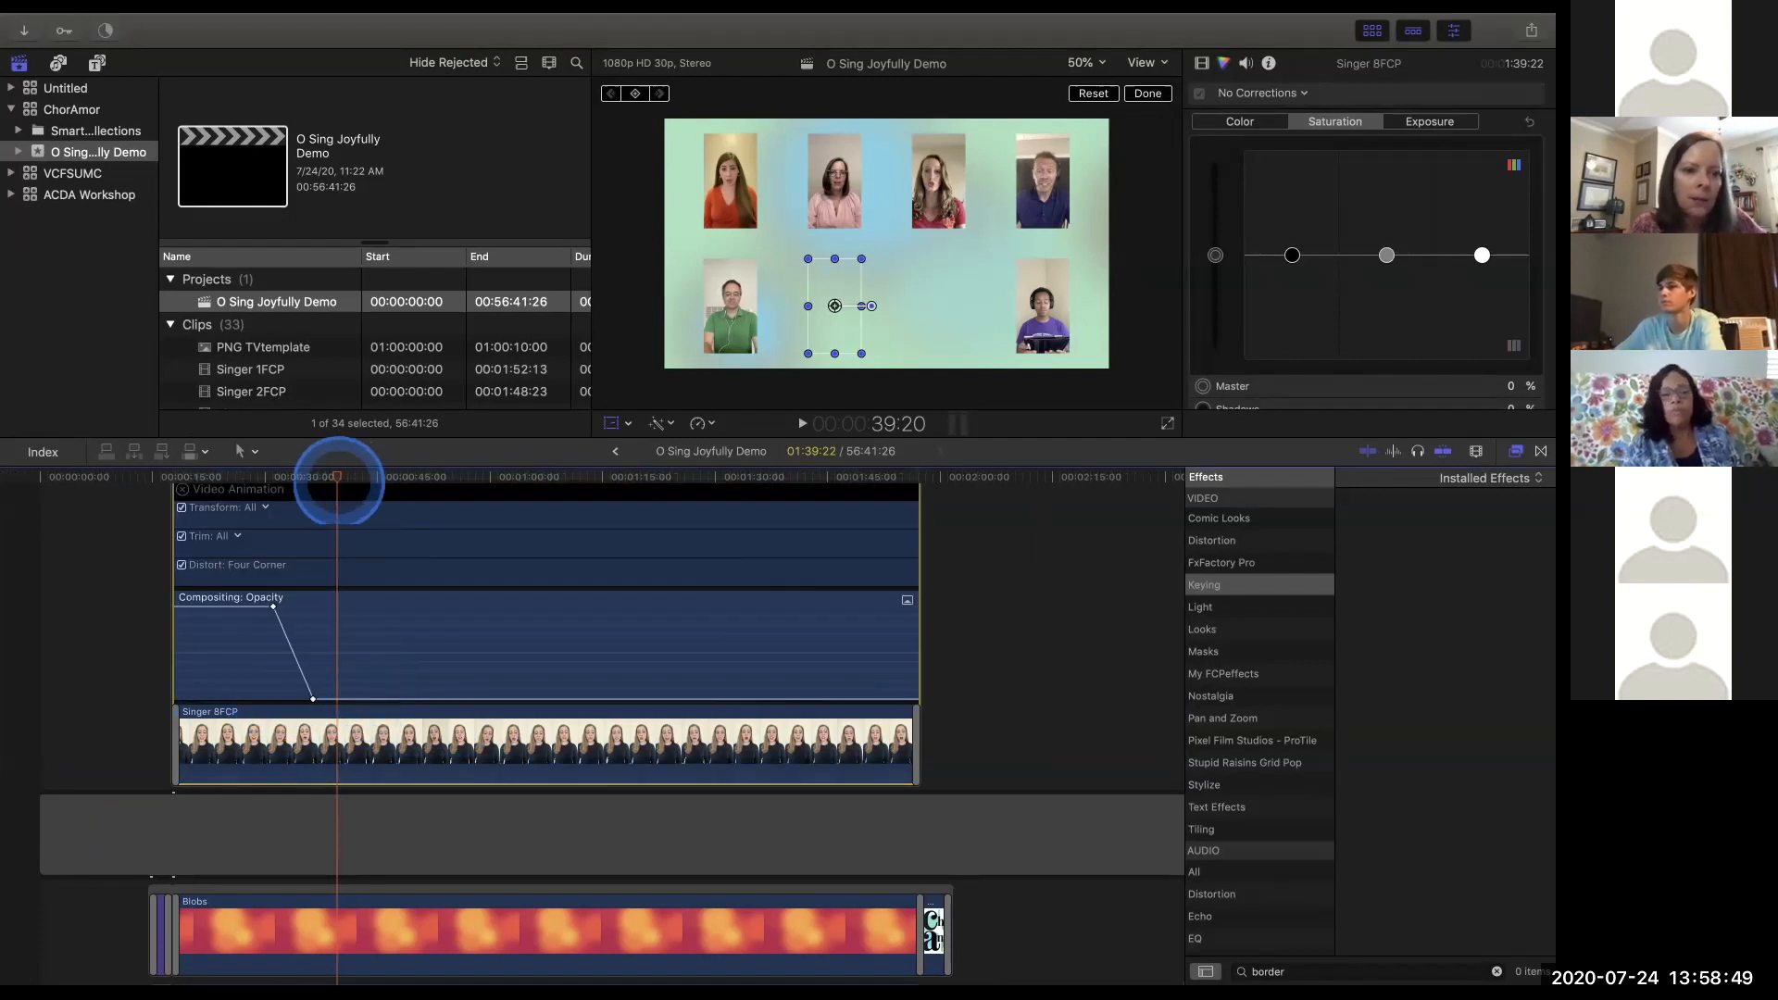
Add opacity keyframes at 0% on the Singer 8FCP clip at 43:02, 51:14 and 1:01:14.
mouse_move(313, 694)
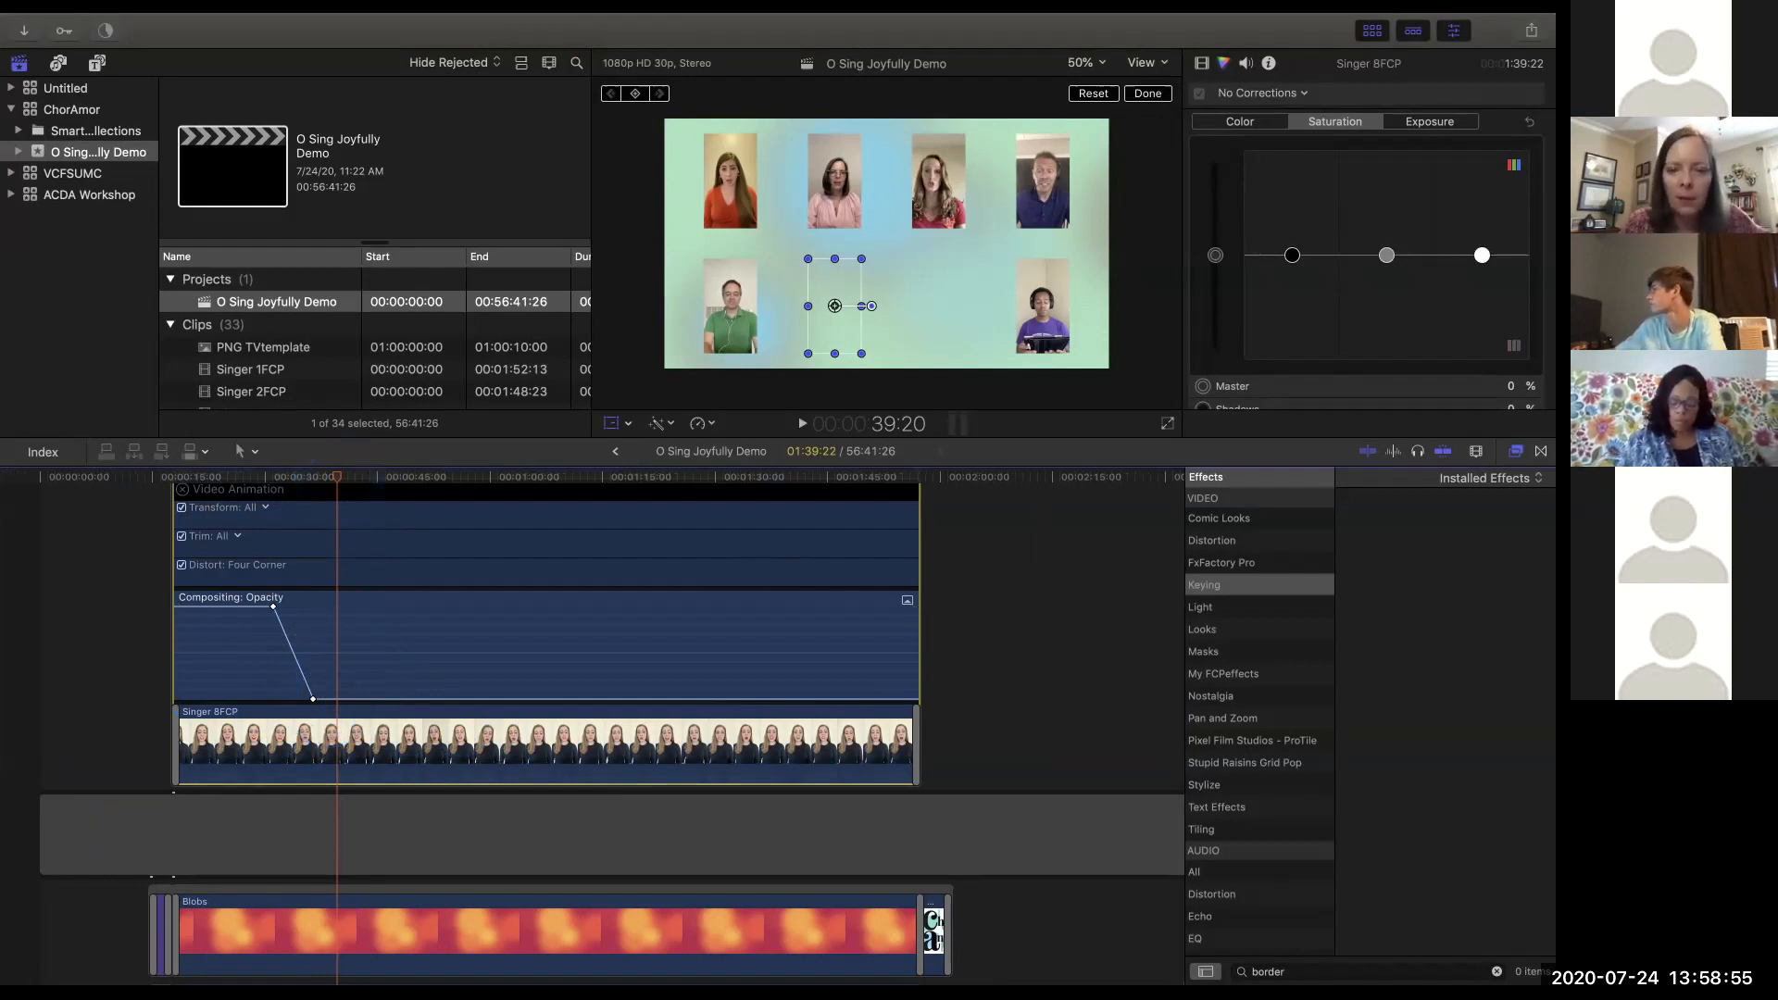
left_click_drag(339, 476, 362, 480)
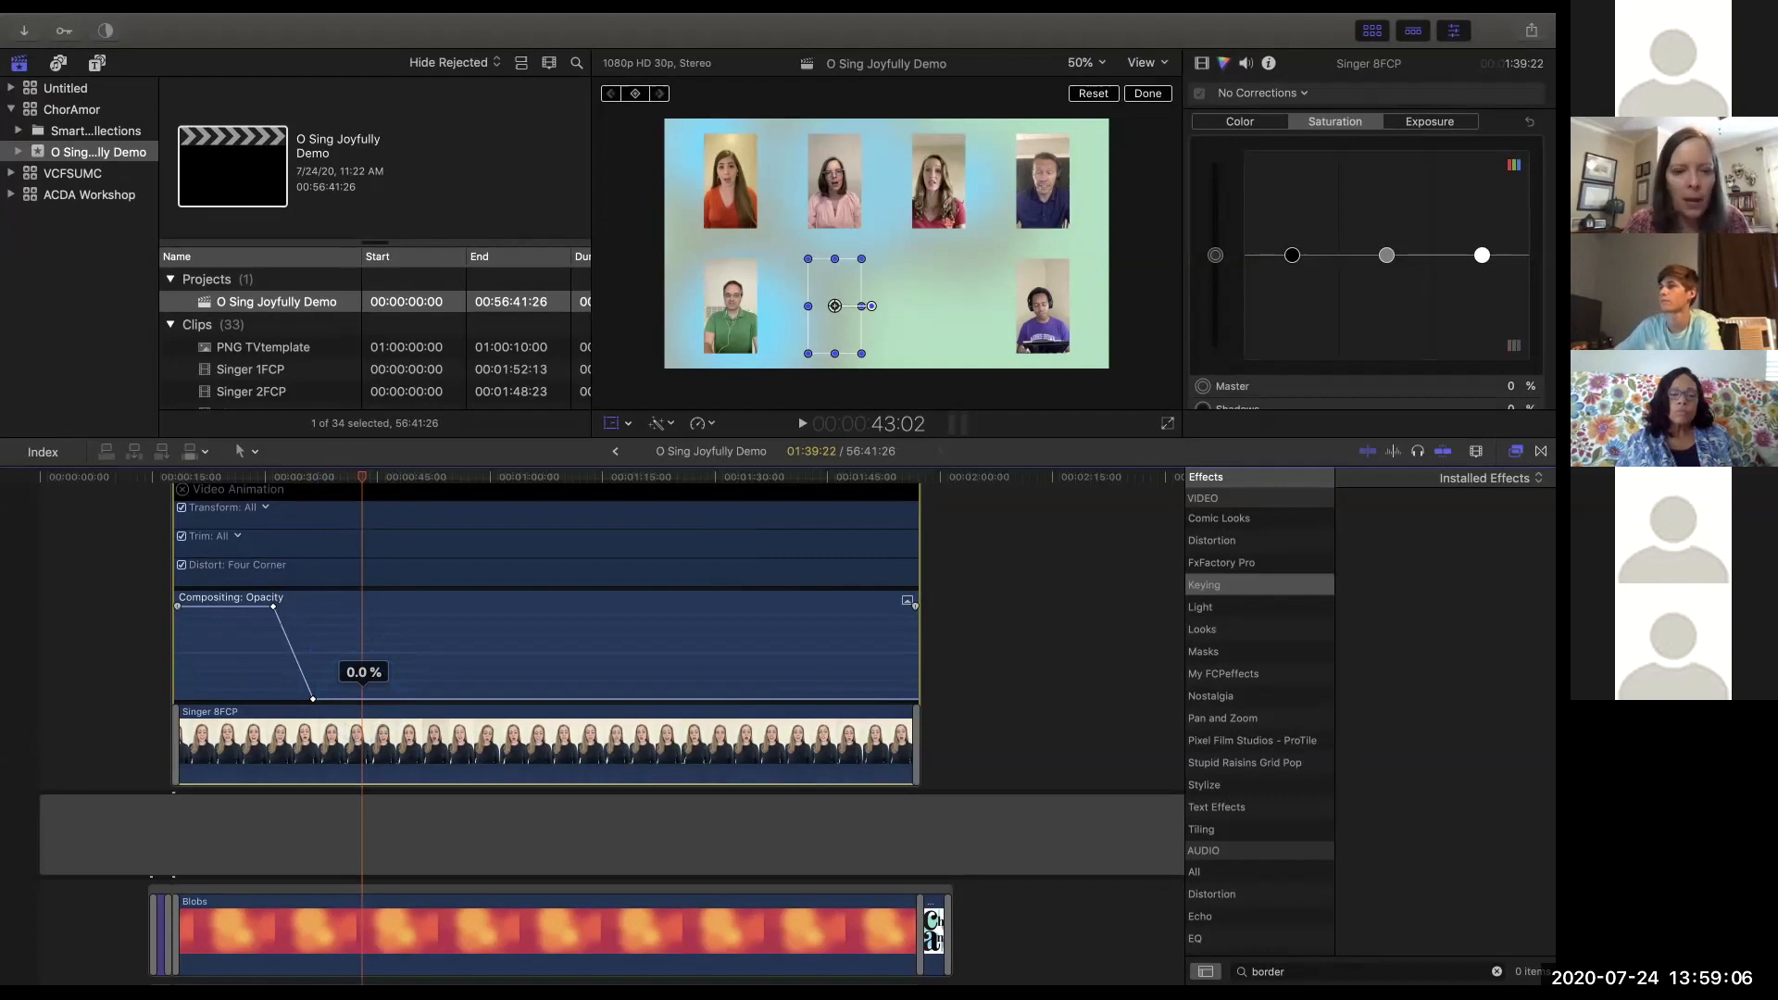
left_click(361, 698)
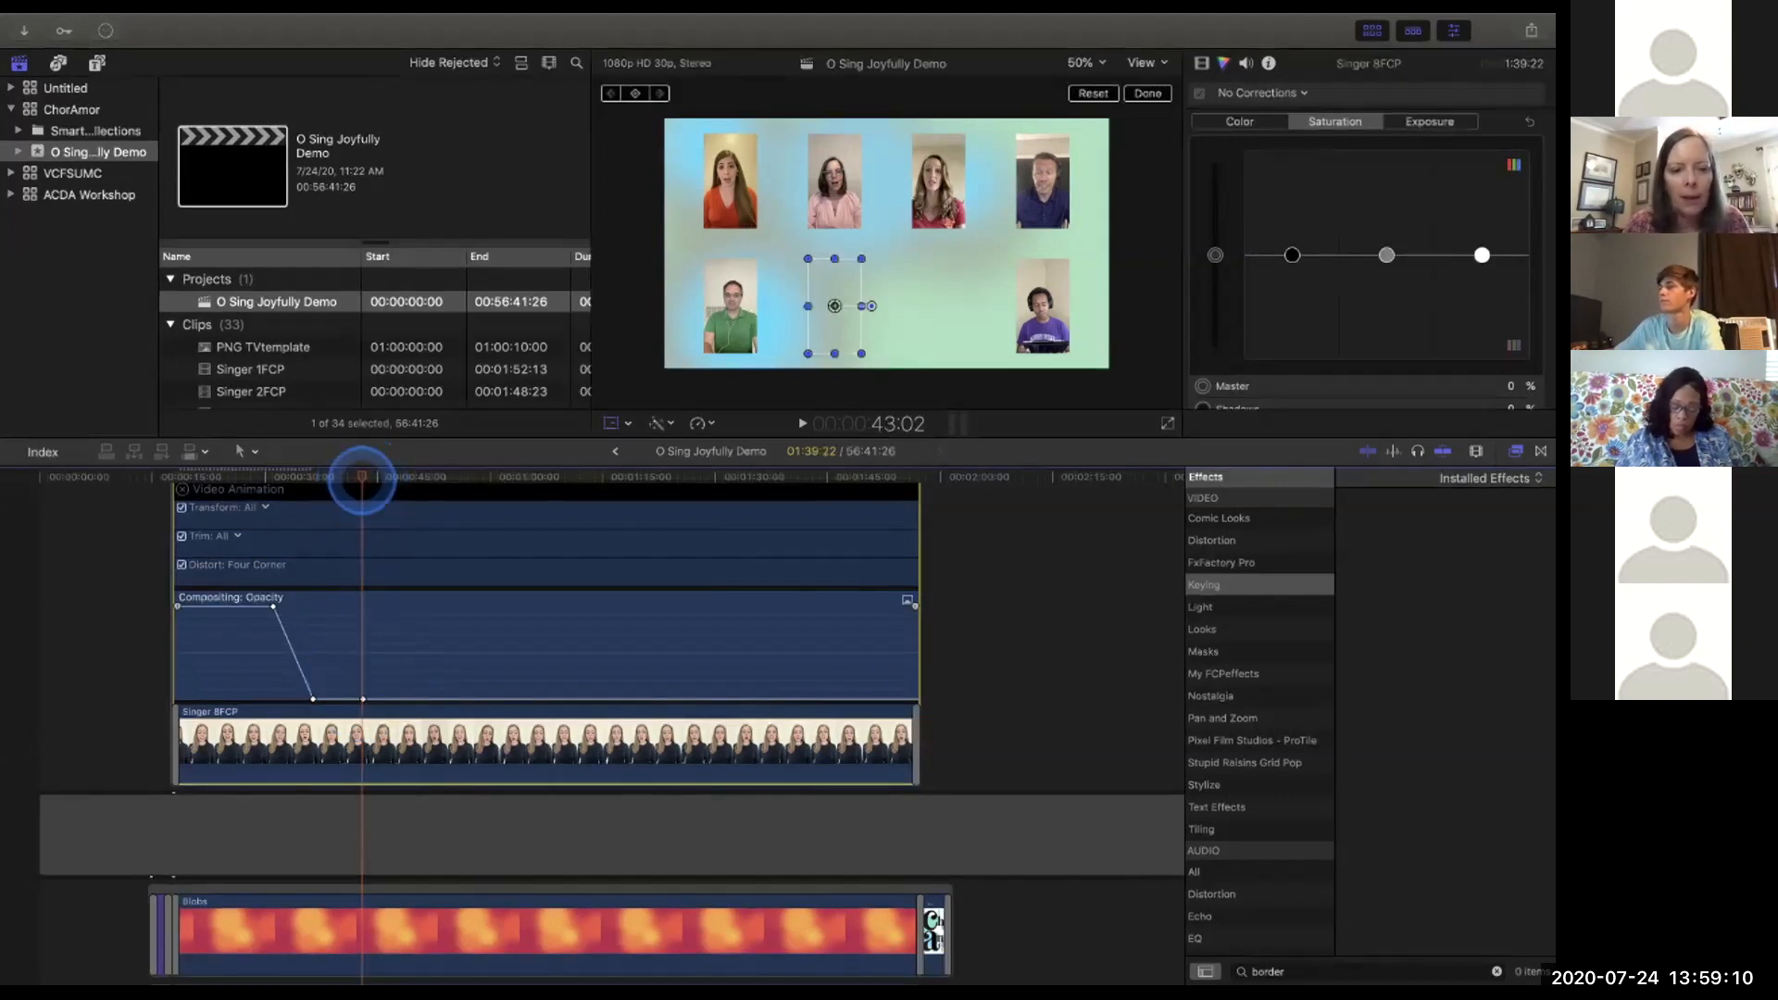
left_click_drag(362, 477, 425, 477)
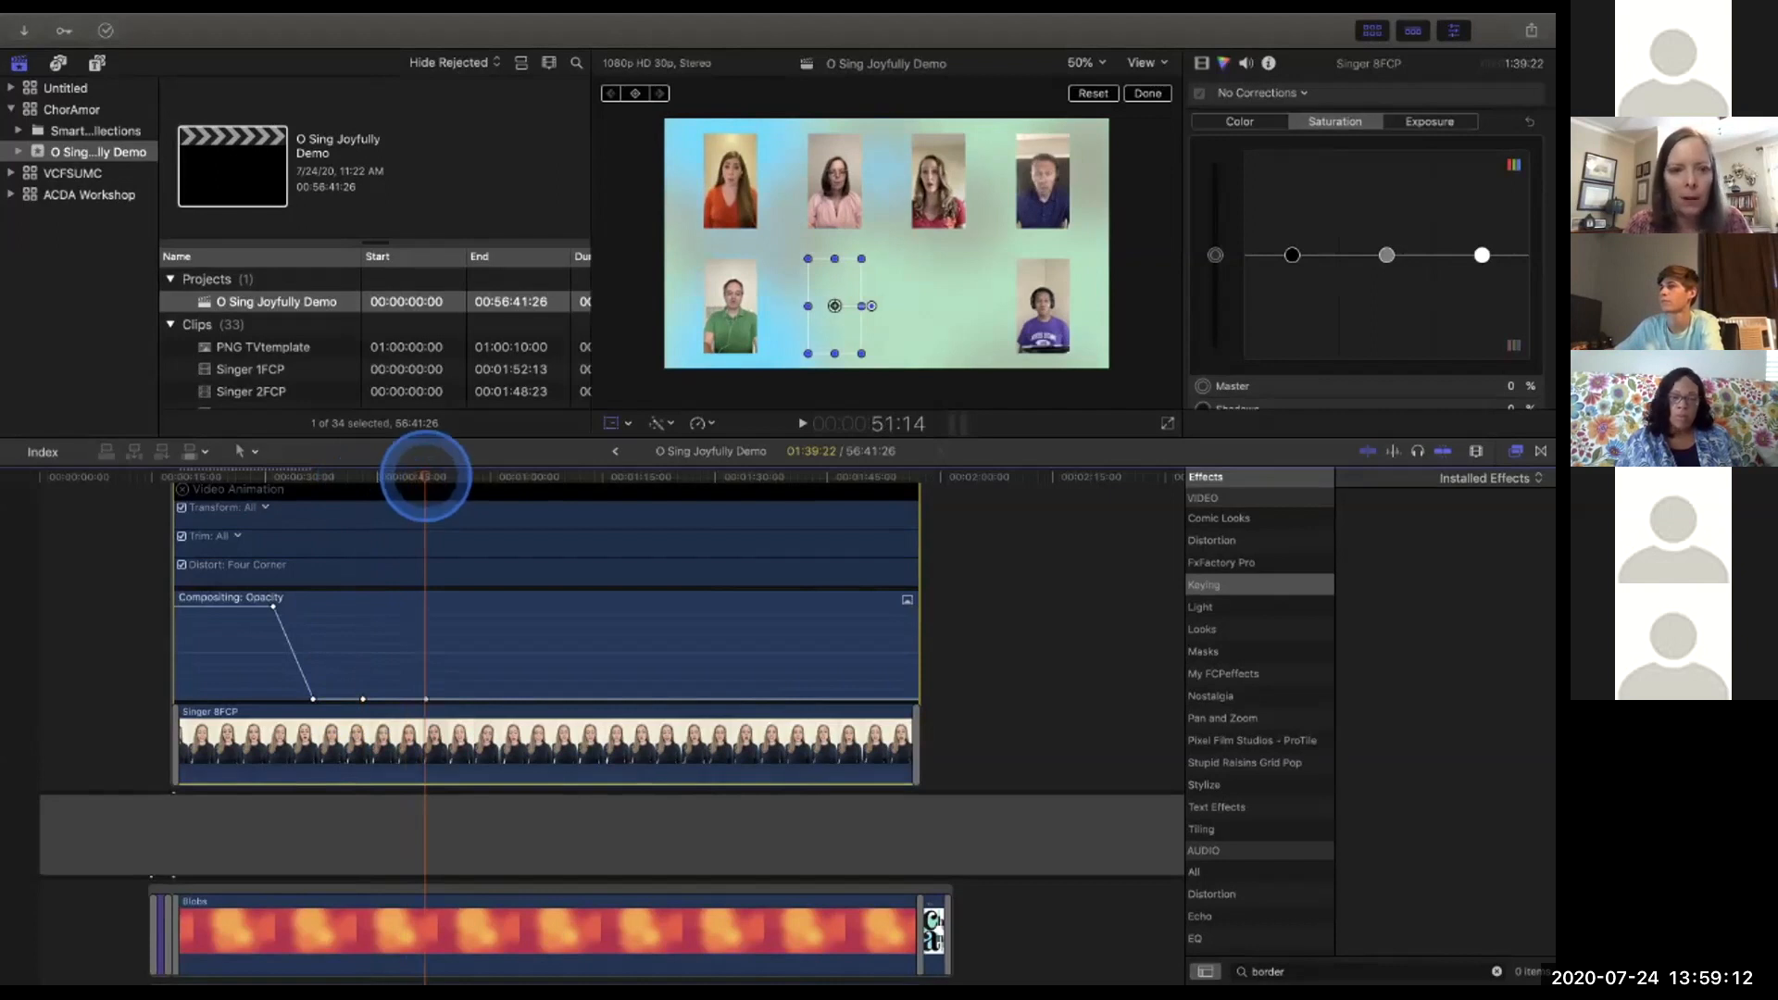
left_click_drag(425, 477, 500, 477)
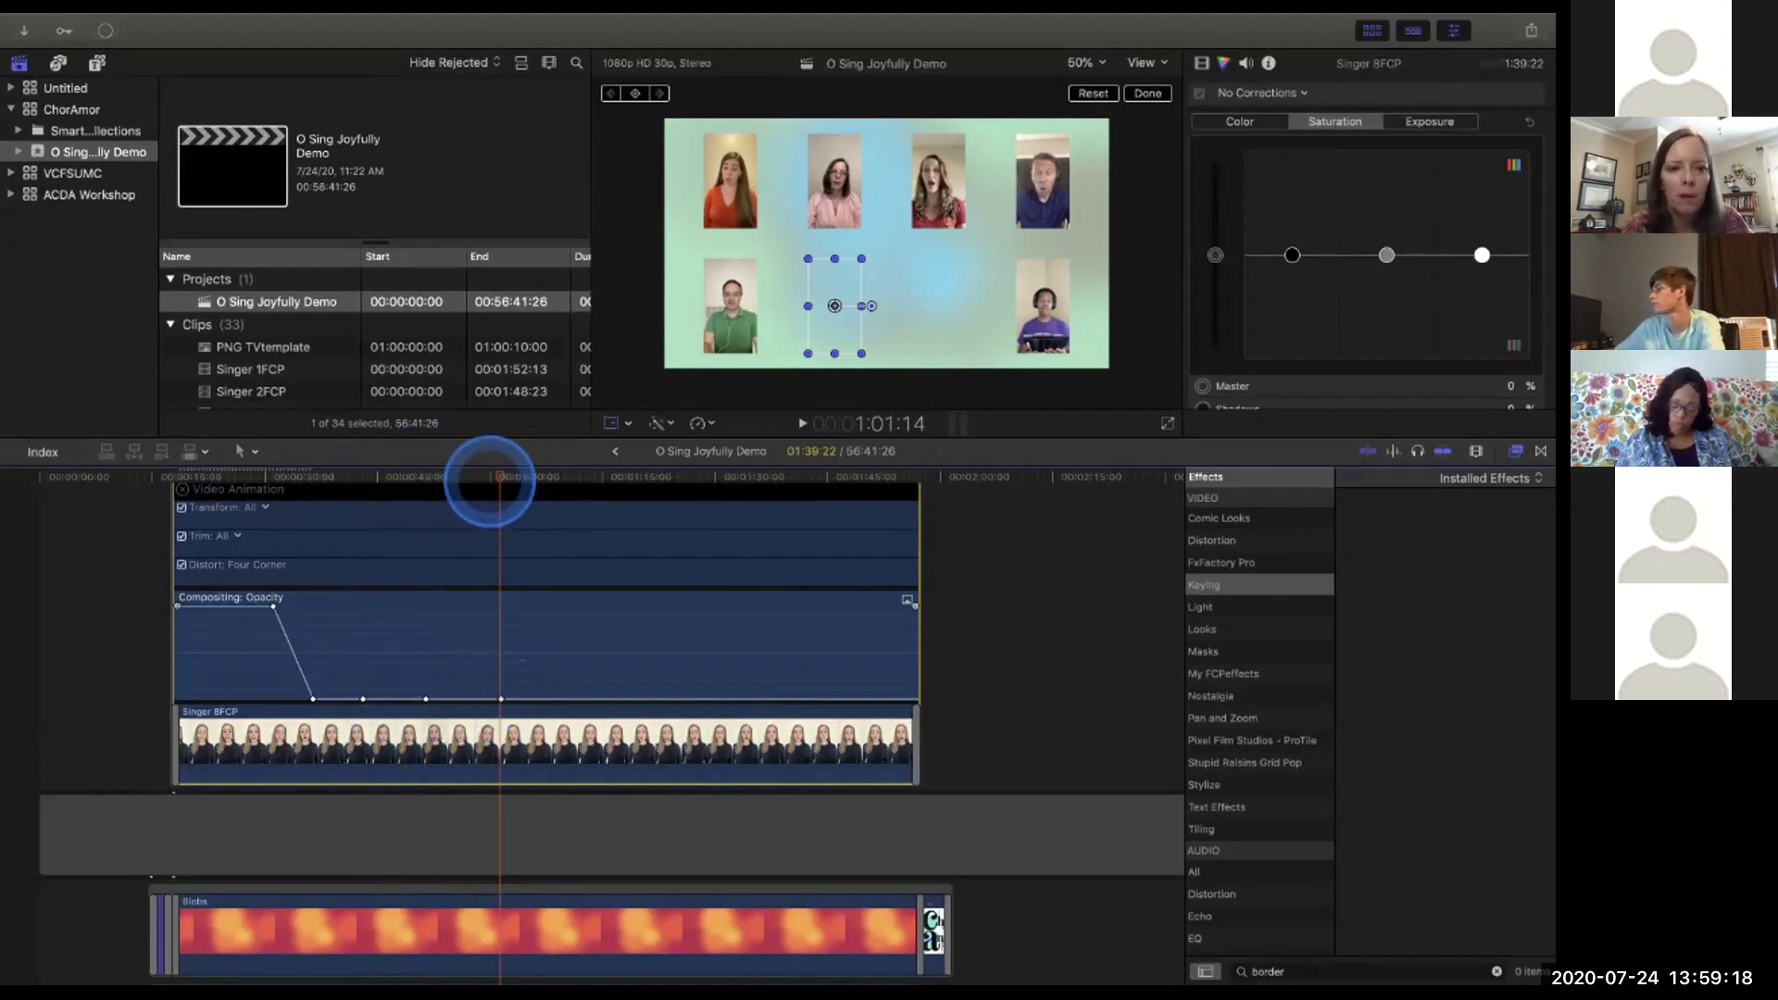
Move the playhead back through the singer clips to the keyframe where the opacity fade-out starts, at 31:02.
left_click_drag(500, 478, 363, 512)
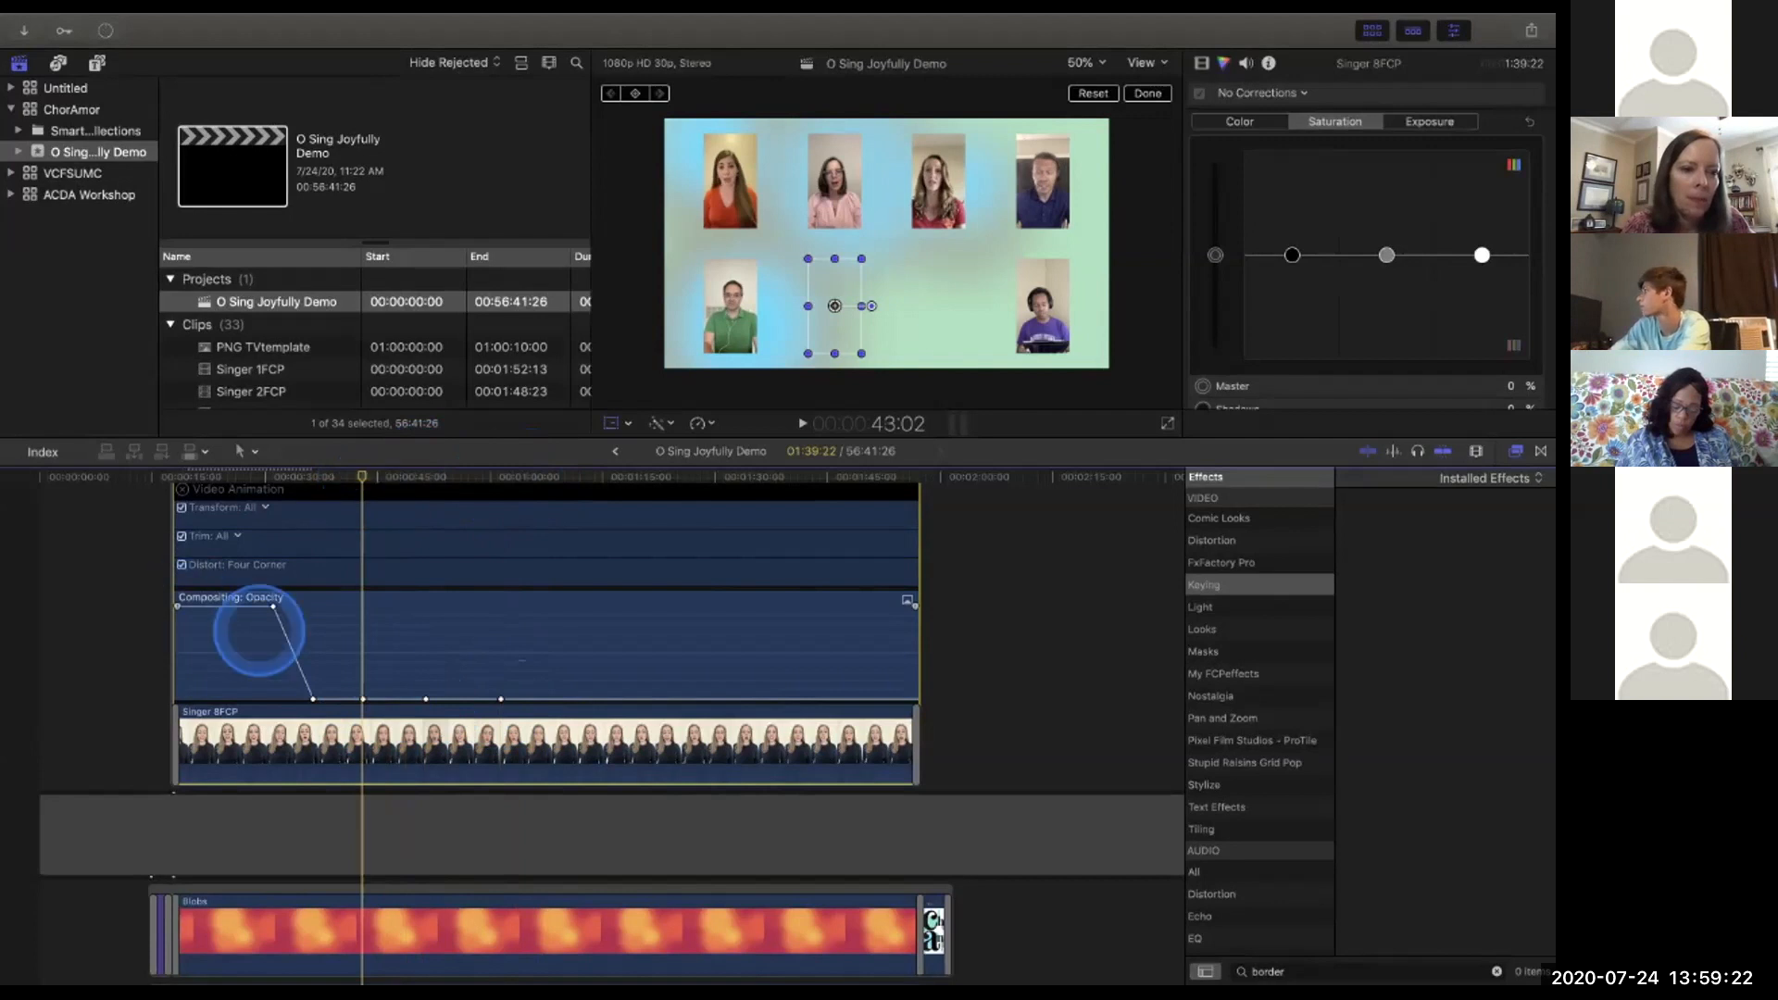
left_click_drag(361, 480, 224, 505)
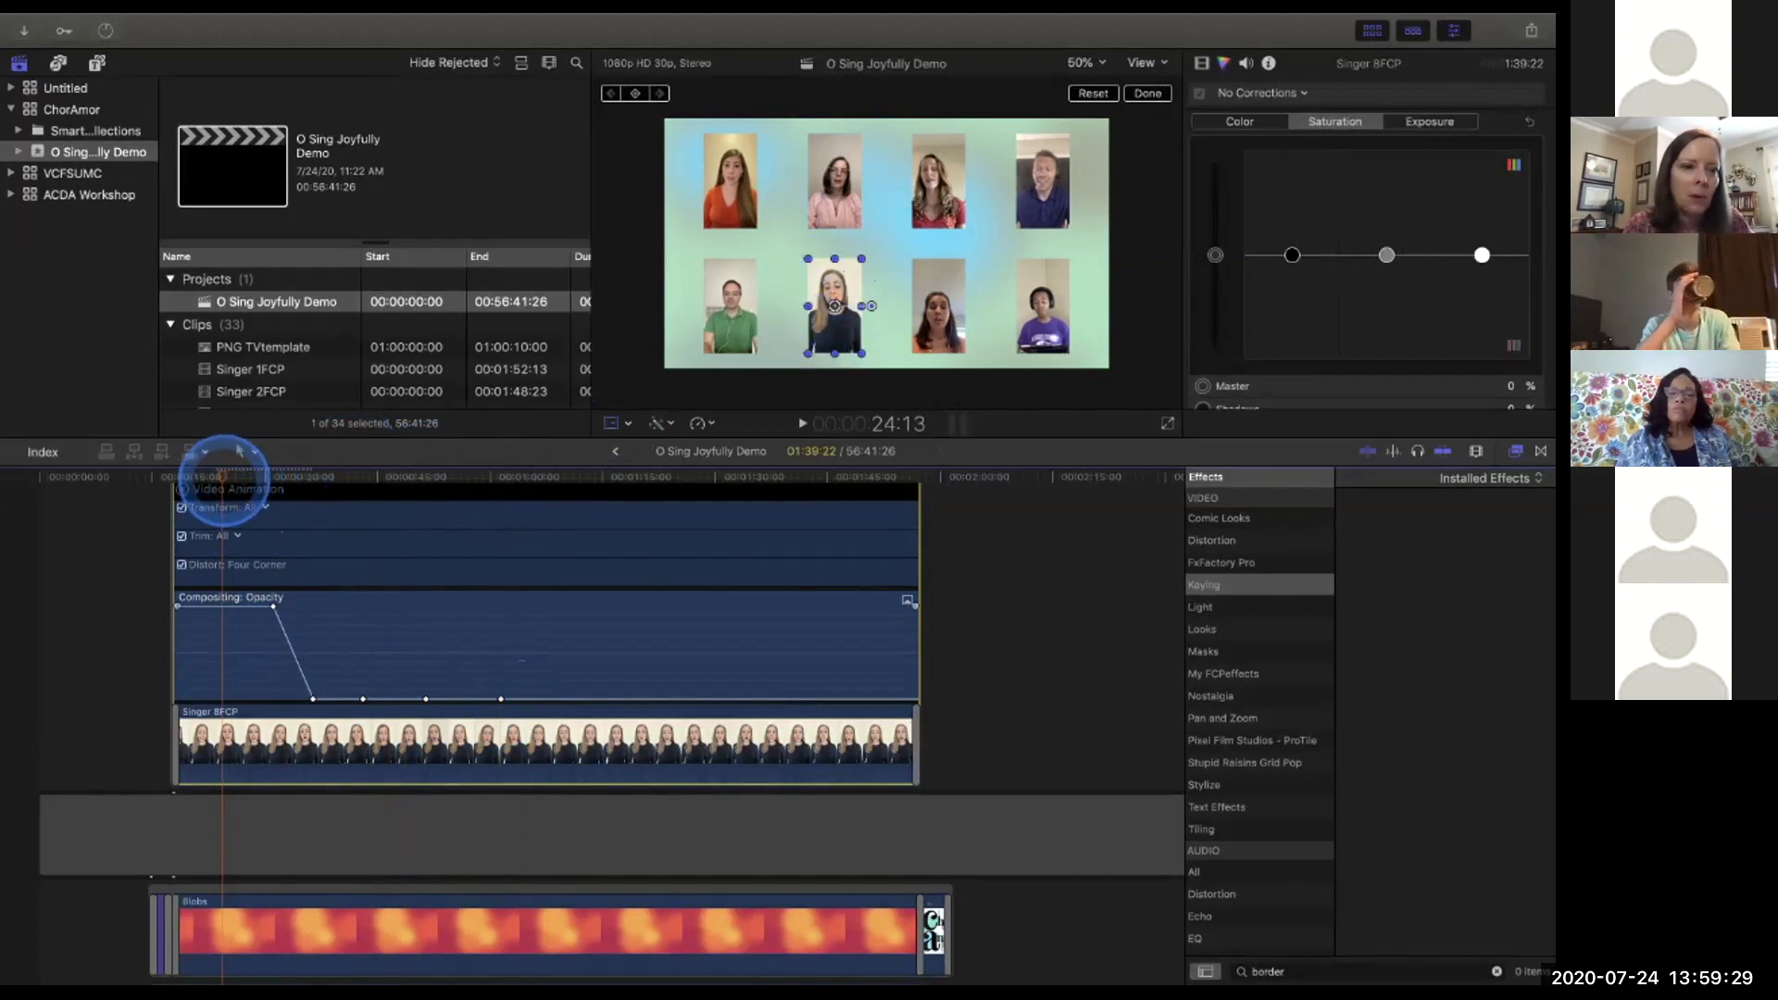
left_click(226, 476)
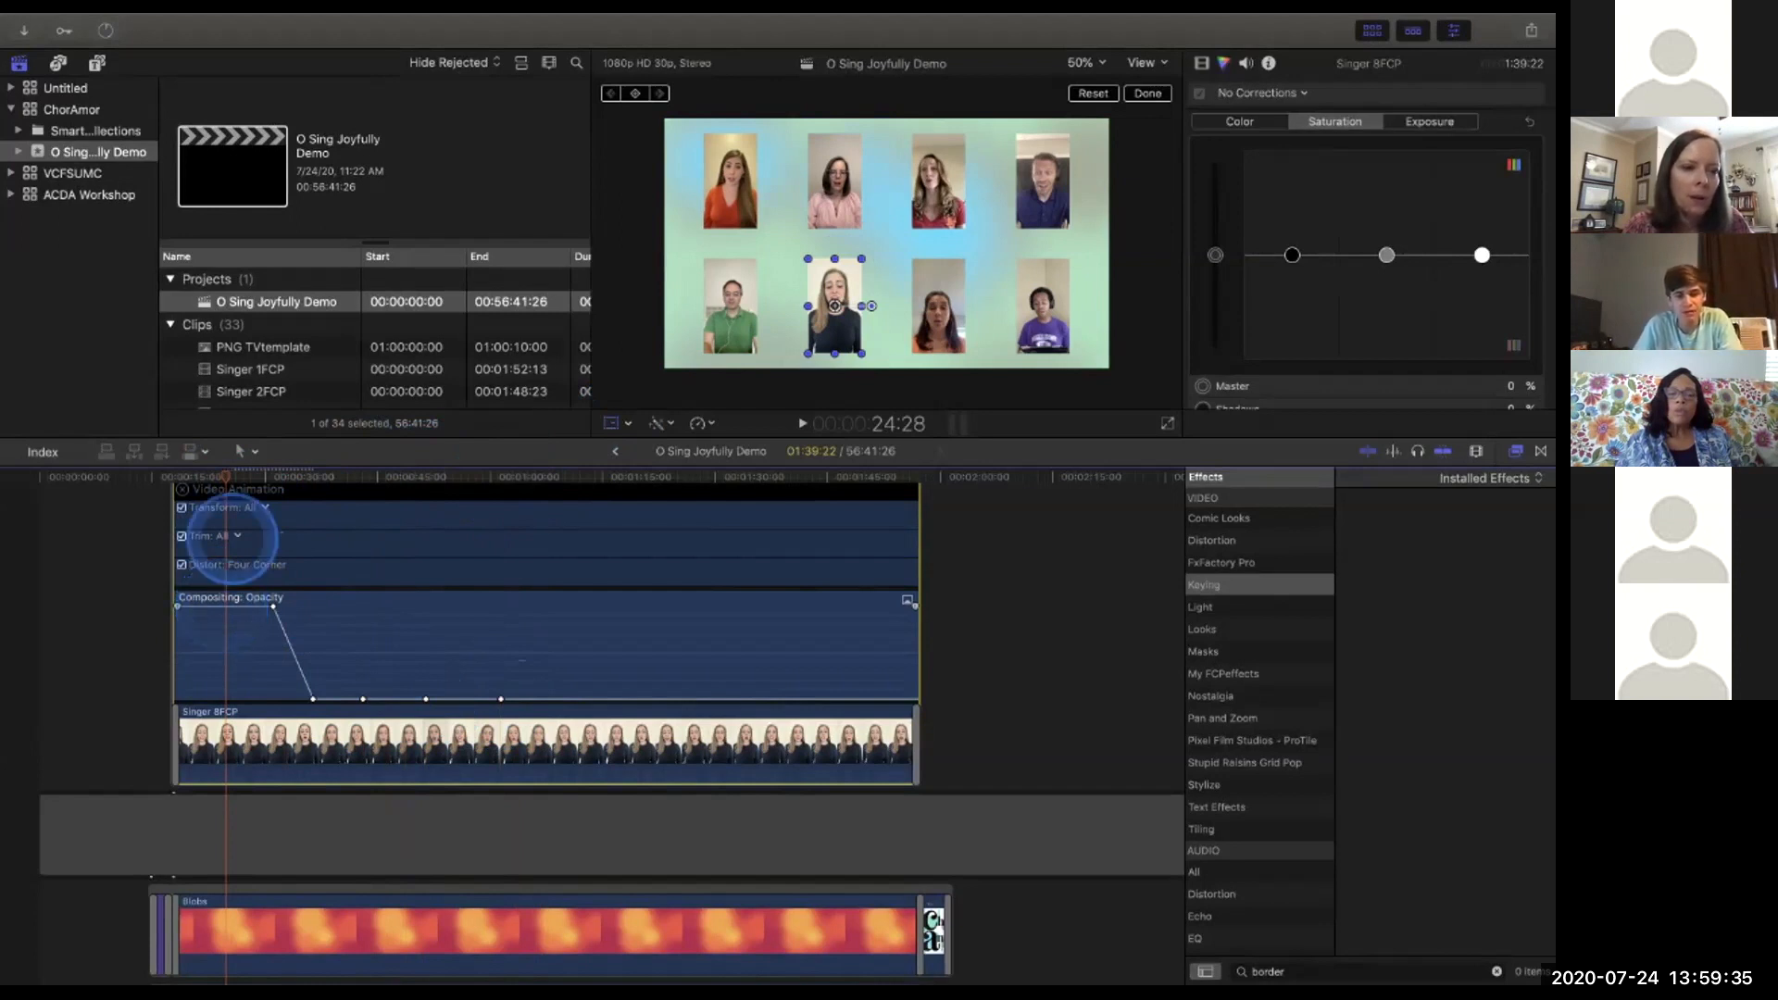
left_click_drag(227, 468, 270, 478)
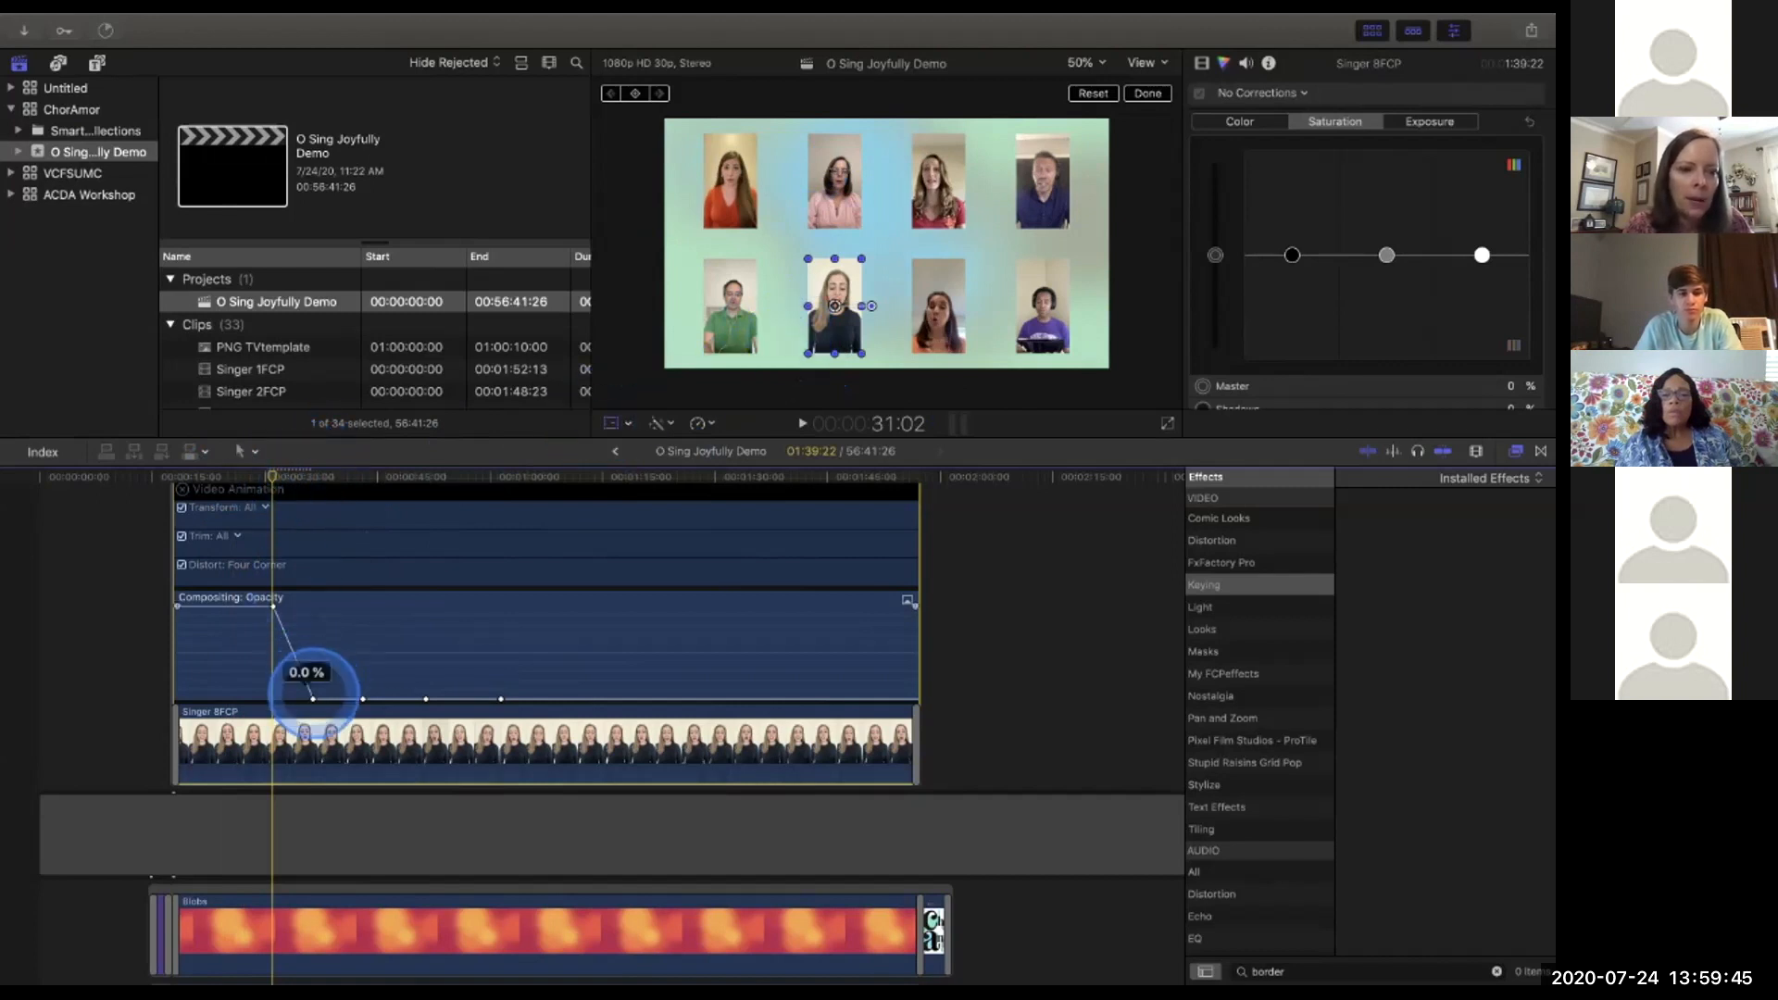
Raise the opacity keyframe at the end of the fade-out to 100% and bring it back down to 0%.
mouse_move(274, 603)
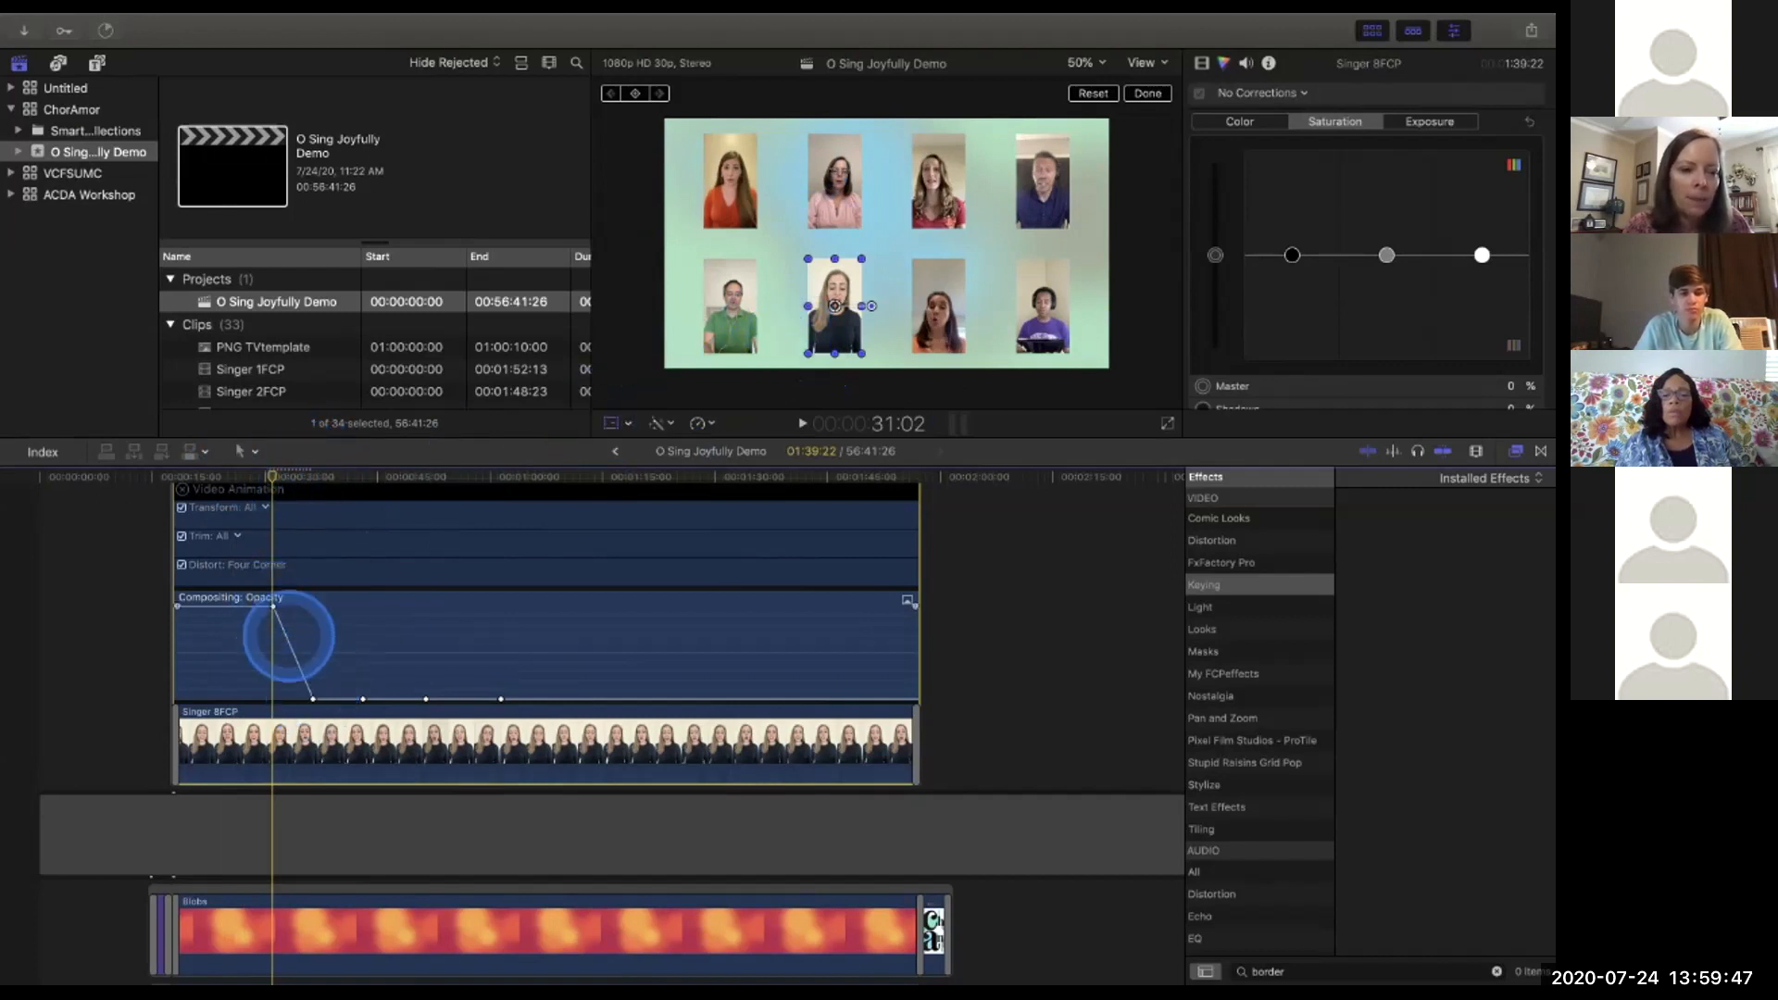
mouse_move(313, 697)
left_click_drag(313, 696, 313, 606)
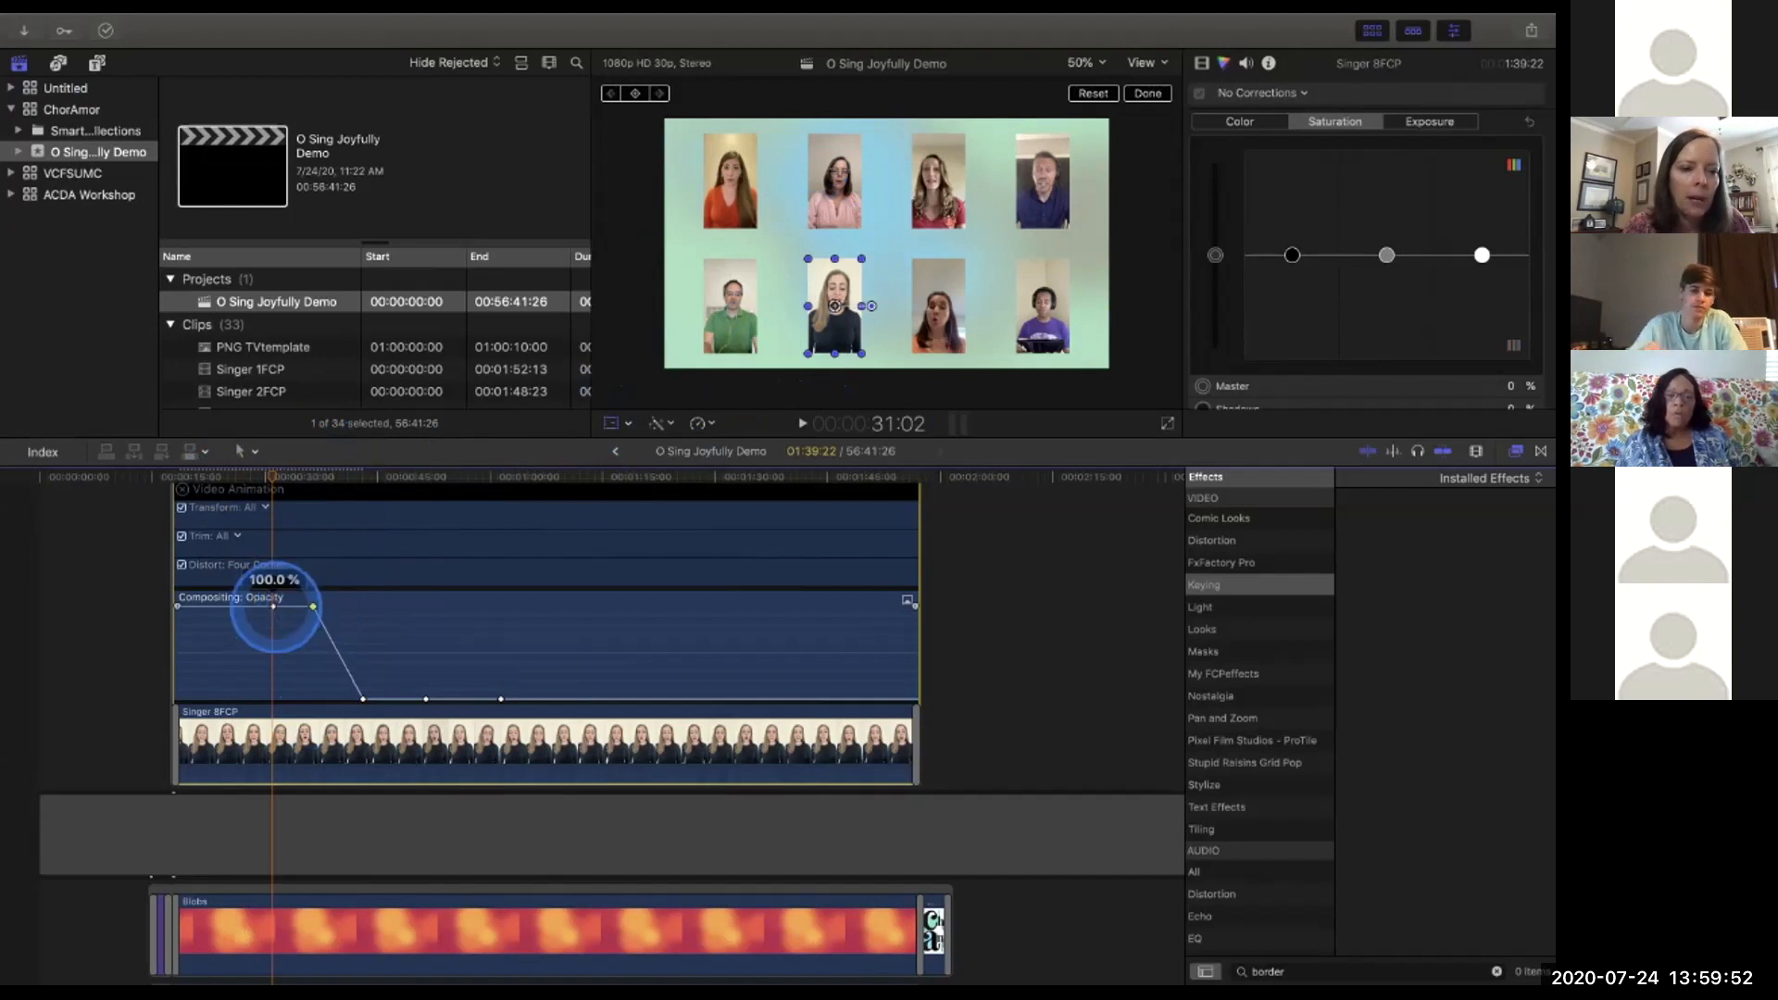
left_click_drag(313, 607, 317, 649)
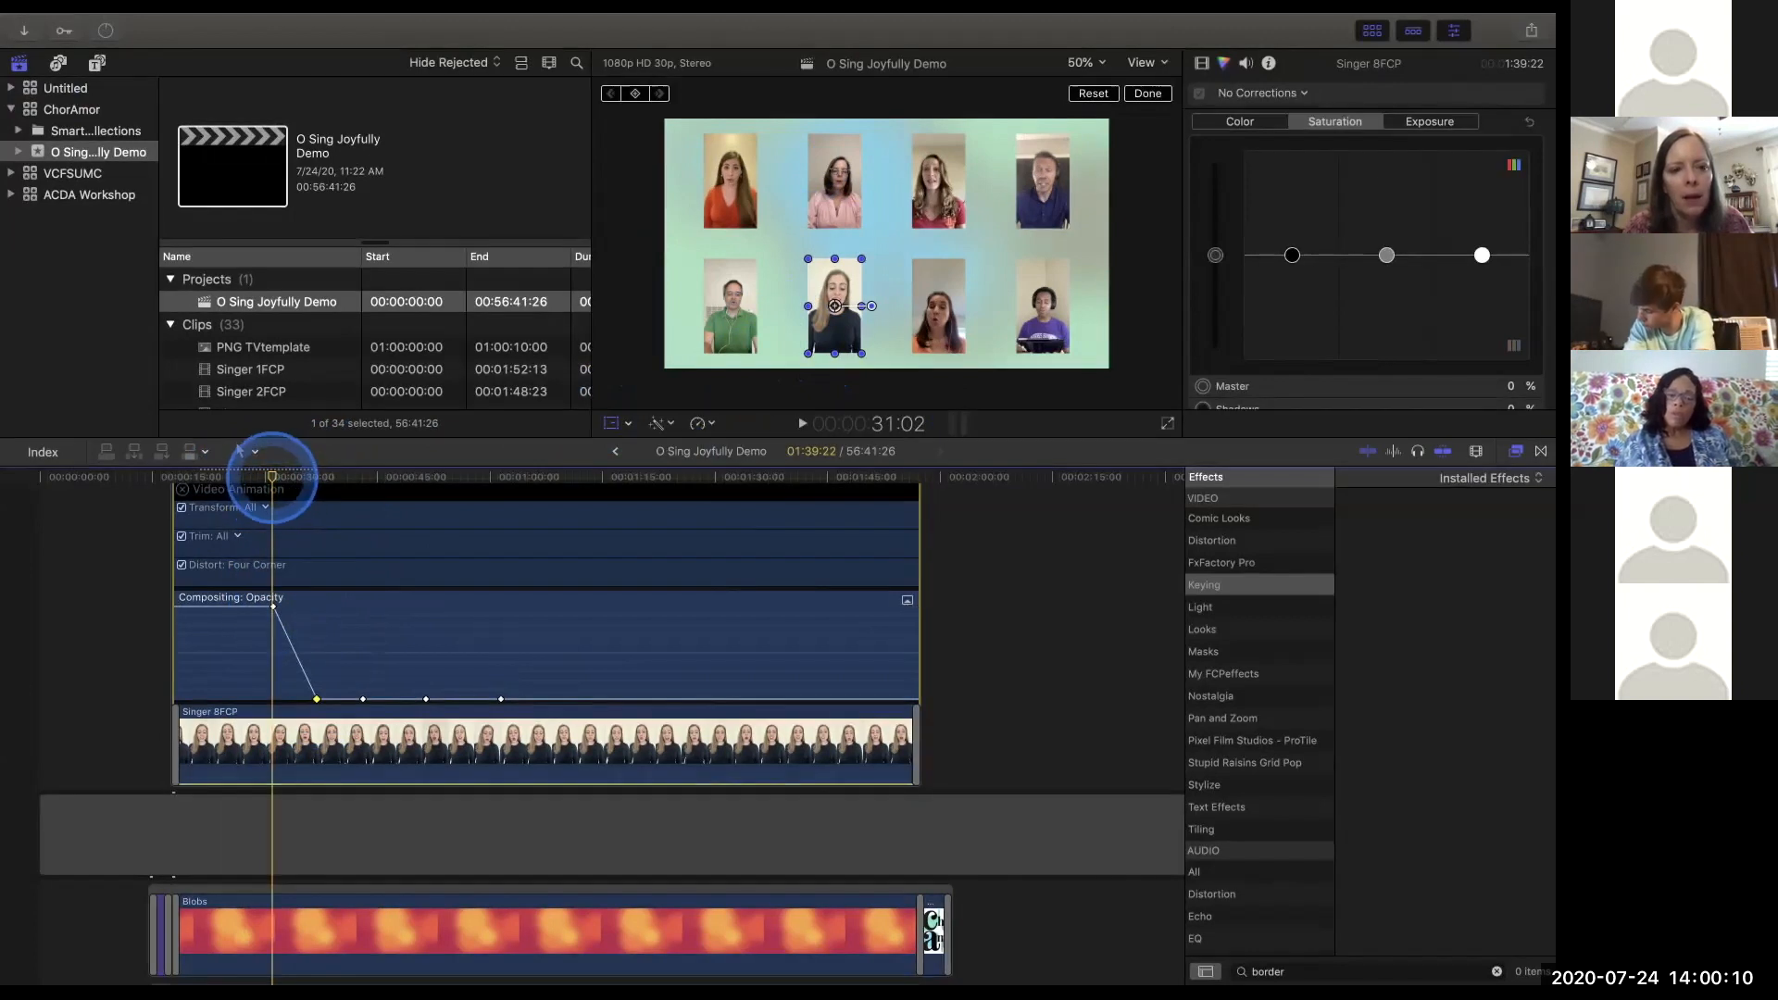
Move the playhead to the fade-out's end keyframe at 36:26 and raise the 43:02 opacity keyframe to 100%.
left_click_drag(276, 477, 324, 477)
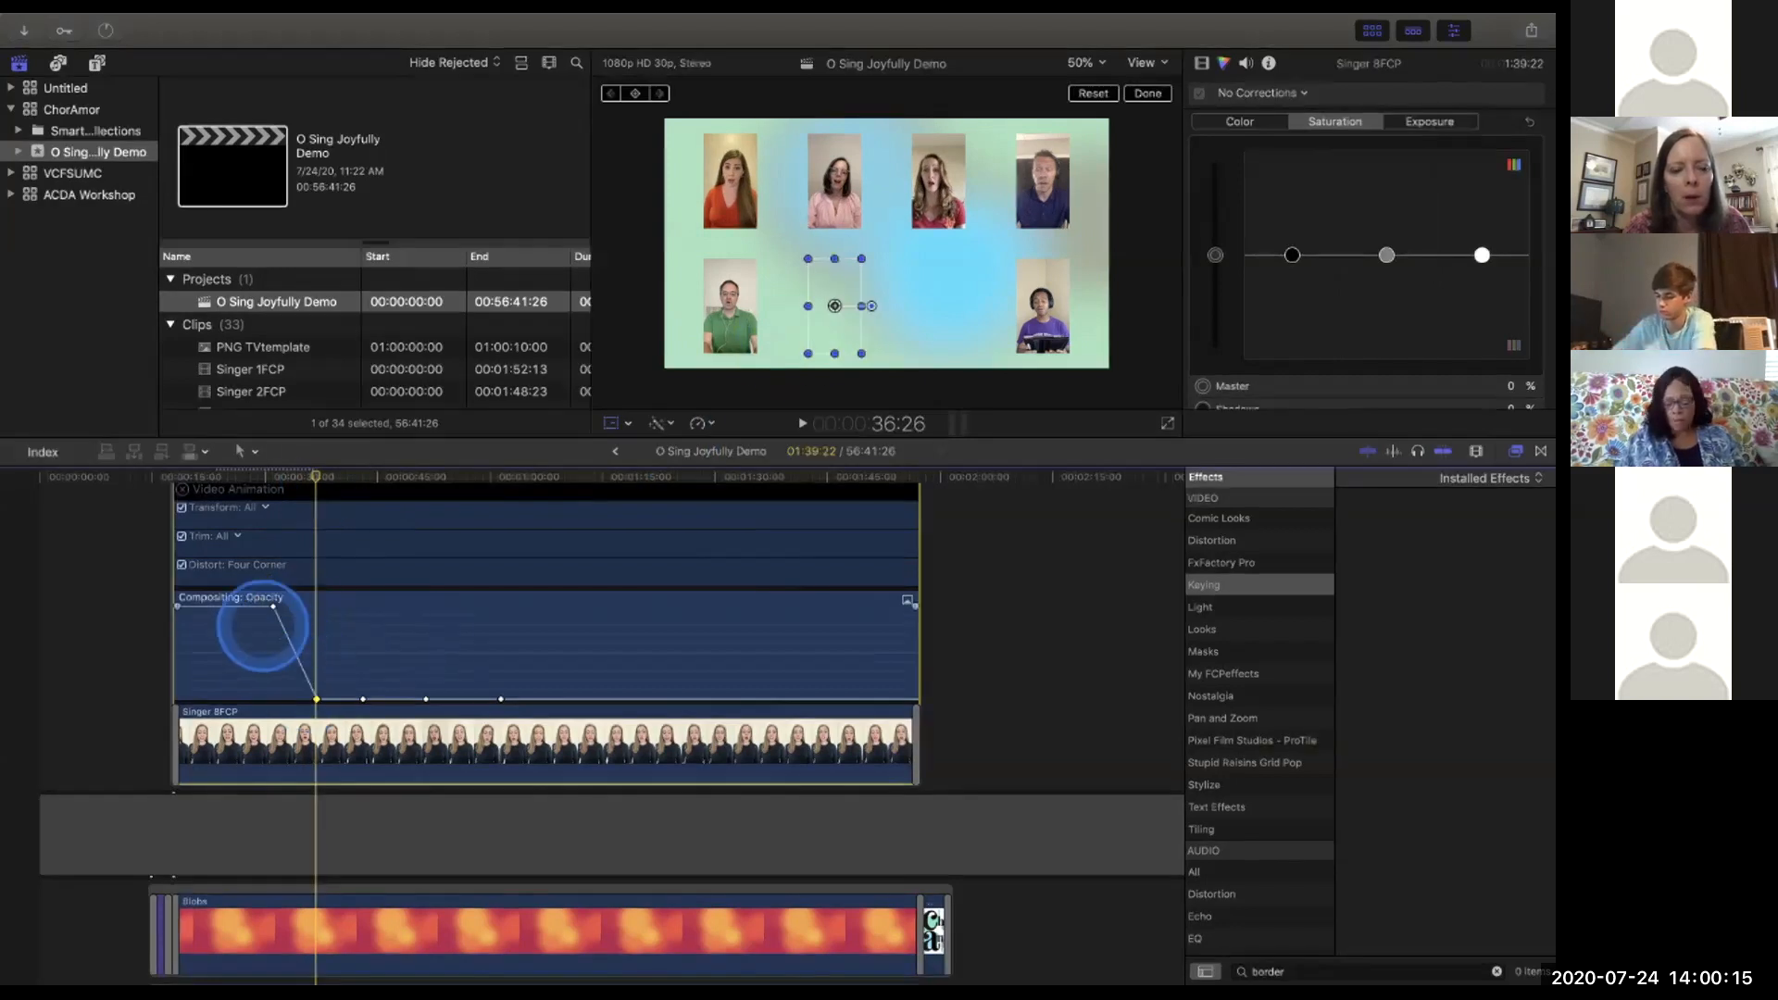
mouse_move(315, 697)
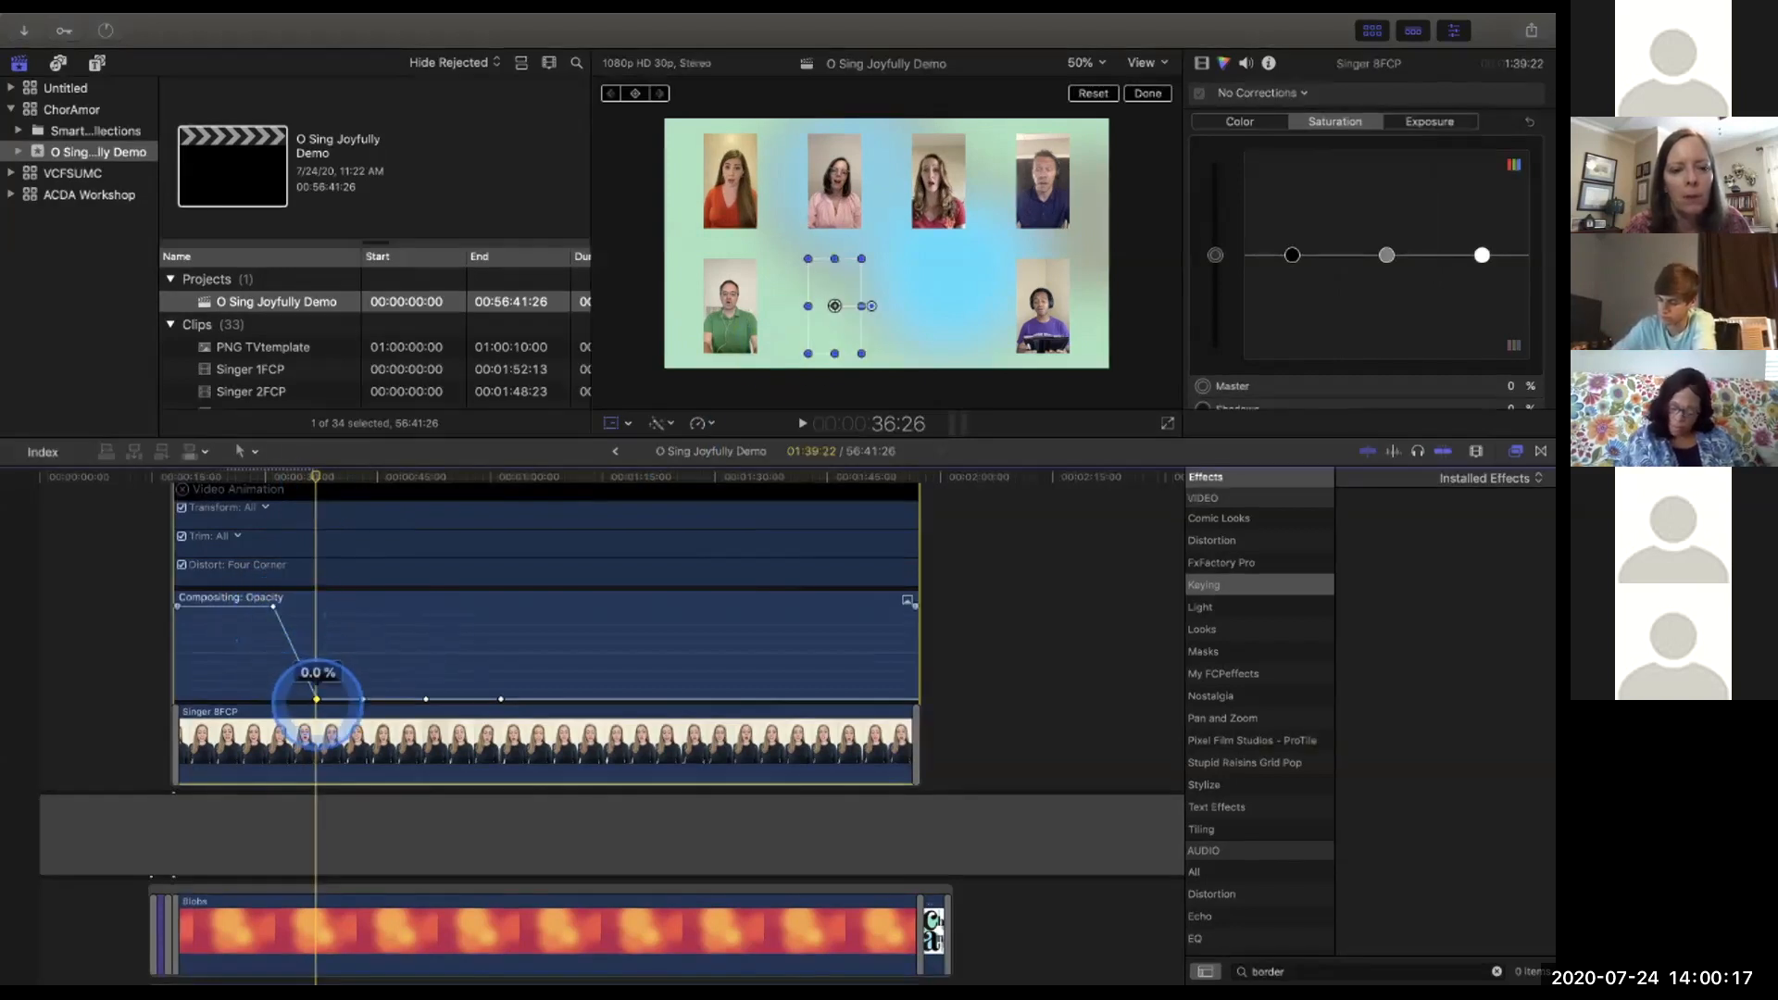
left_click_drag(361, 696, 378, 521)
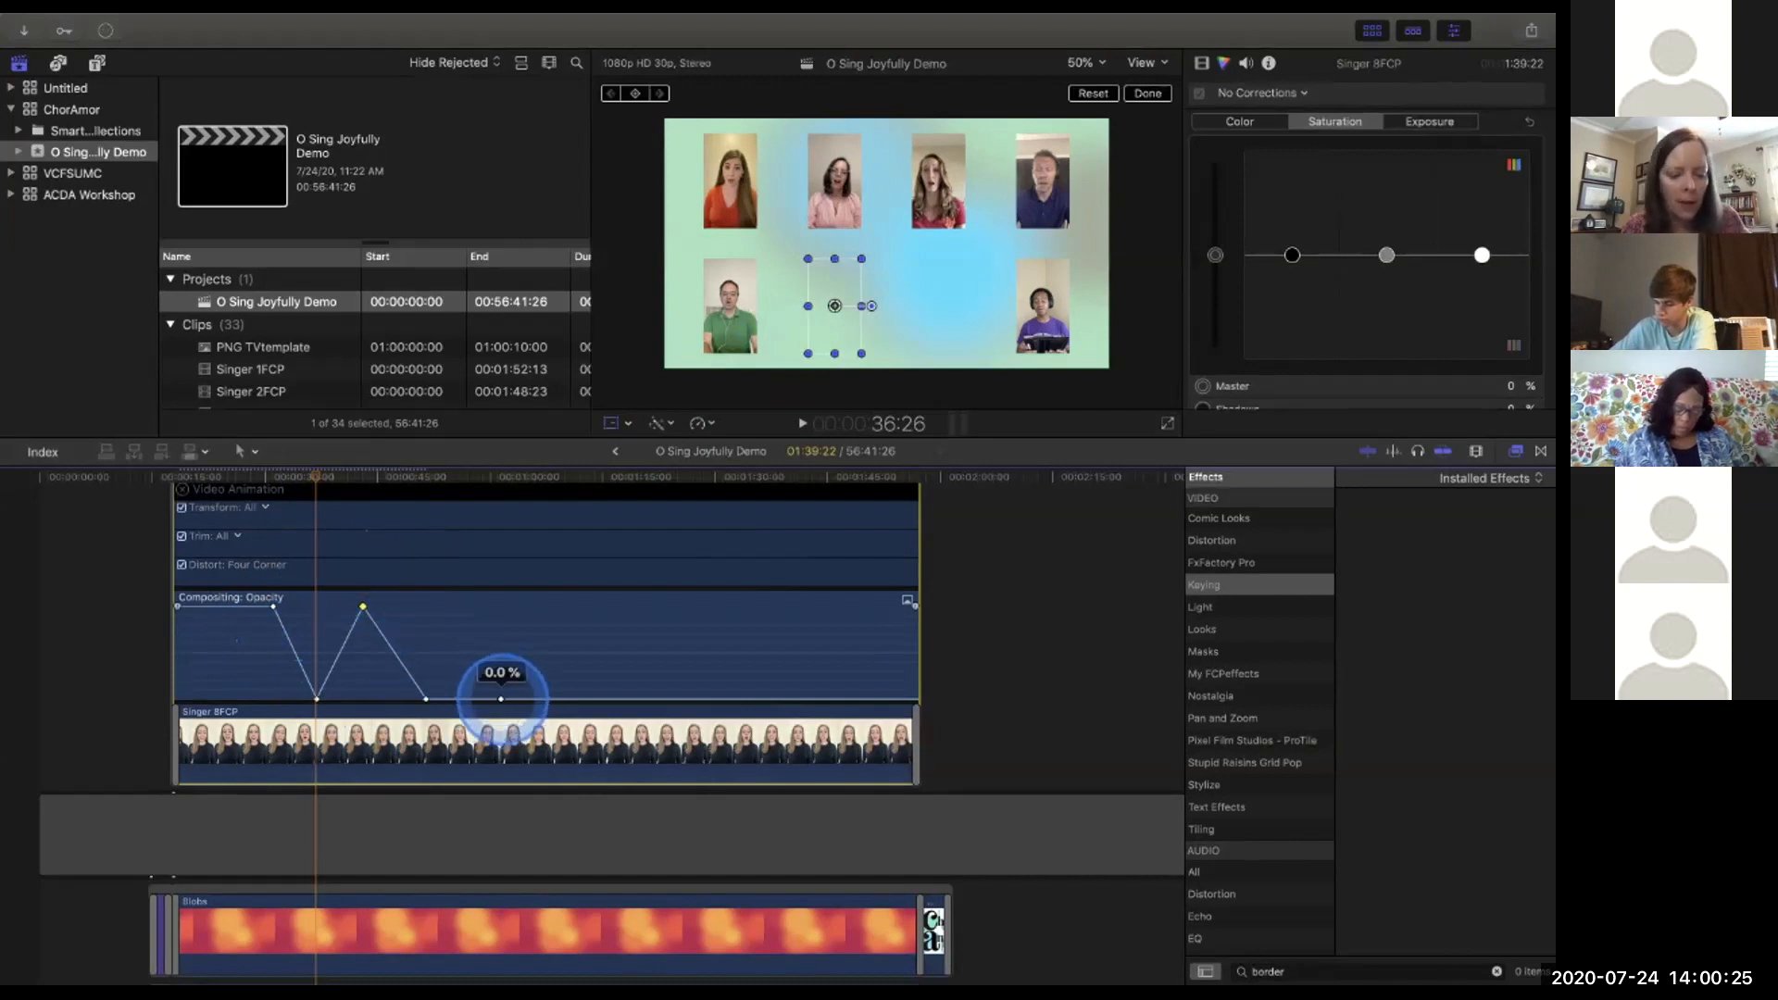
Delete the Singer 8FCP opacity keyframes at 1:01:14, 51:14 and 43:02.
right_click(499, 698)
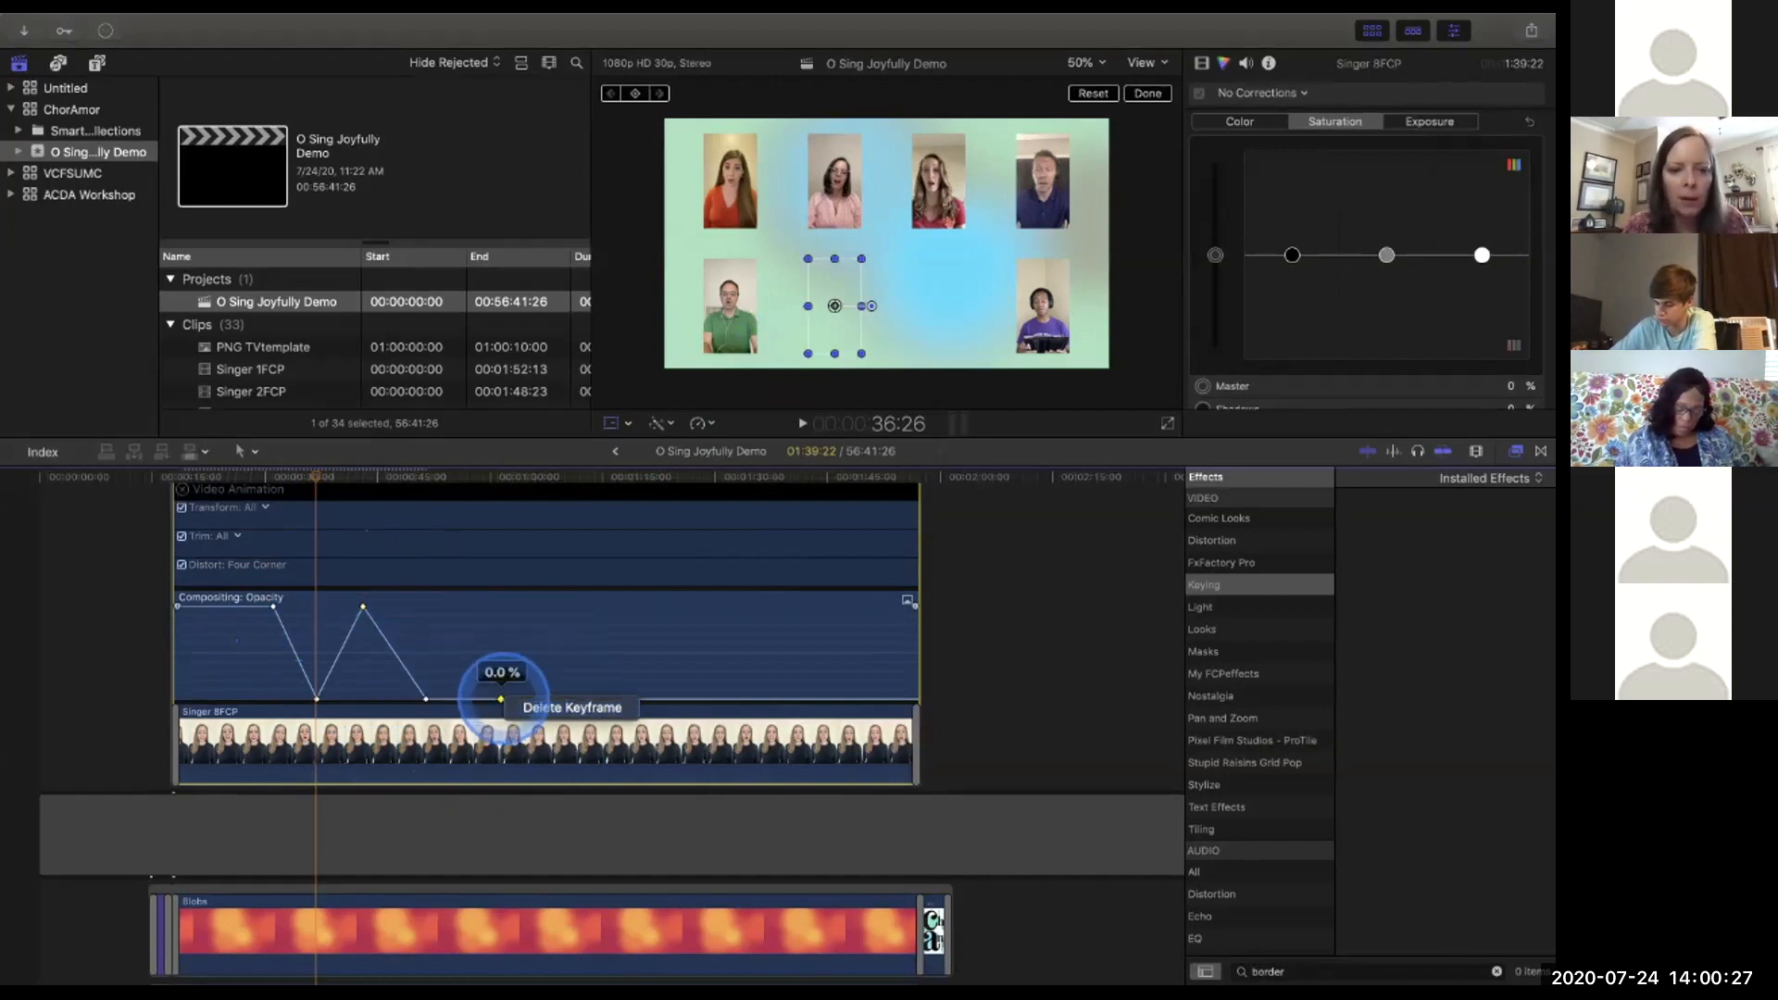
left_click(547, 706)
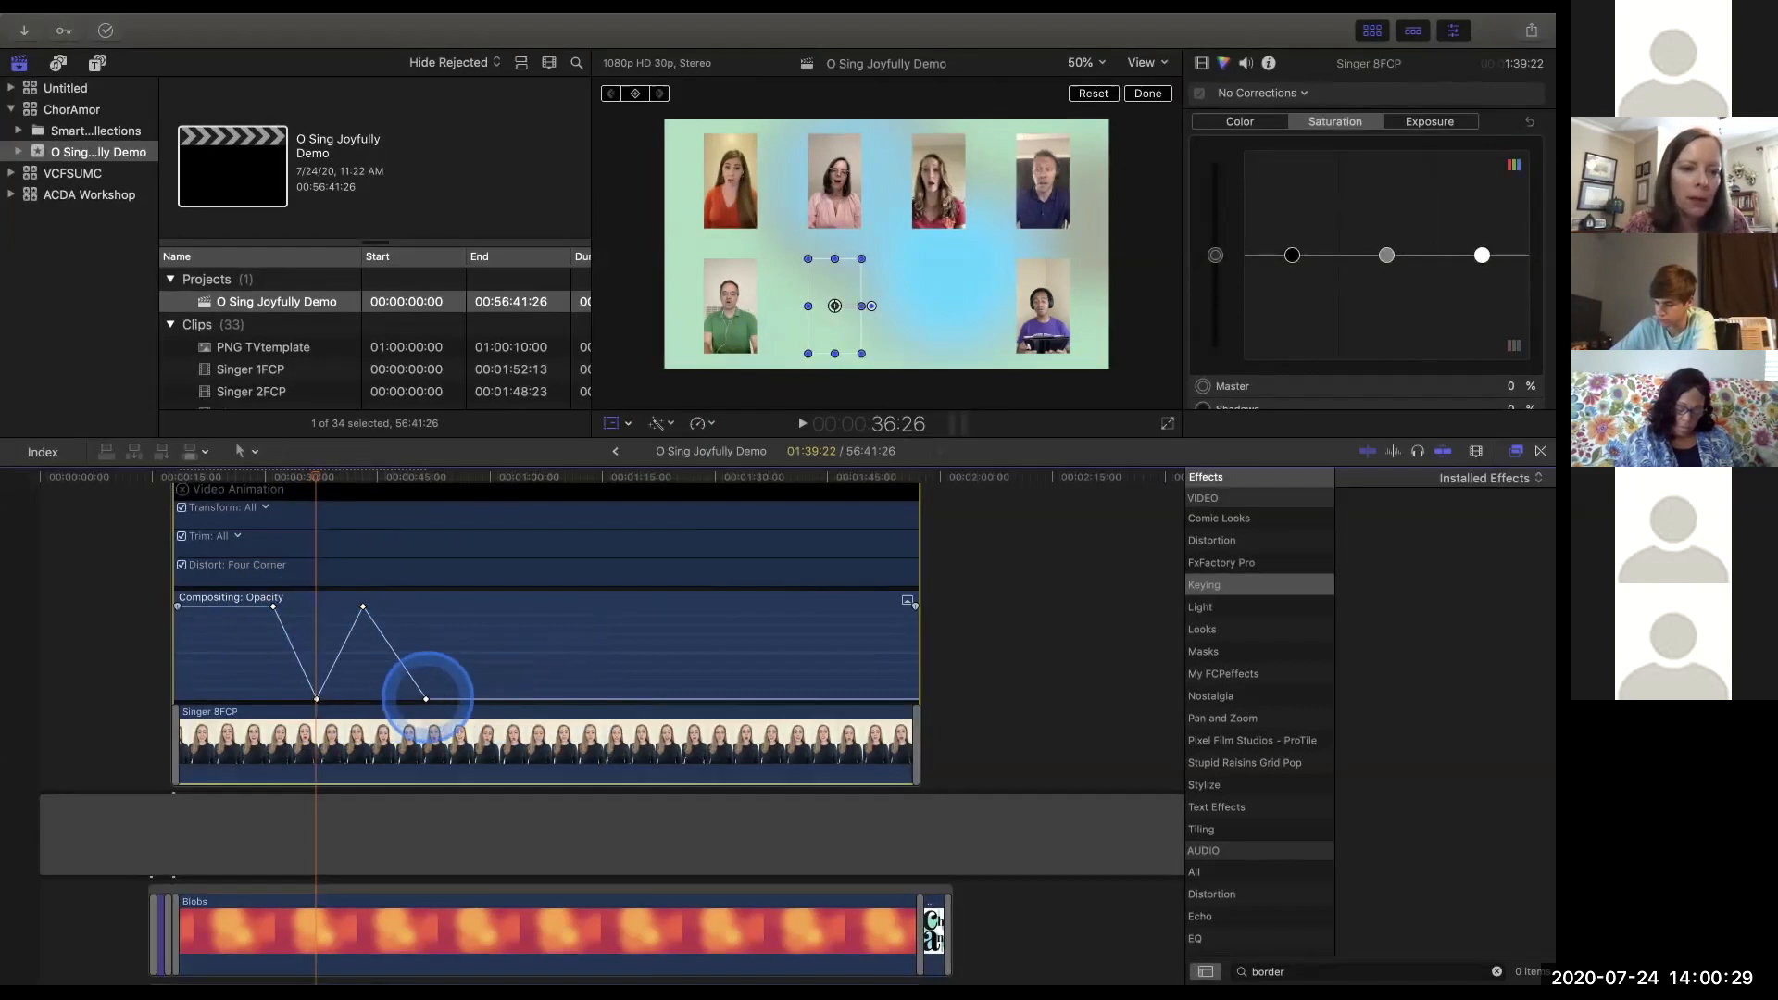
right_click(426, 698)
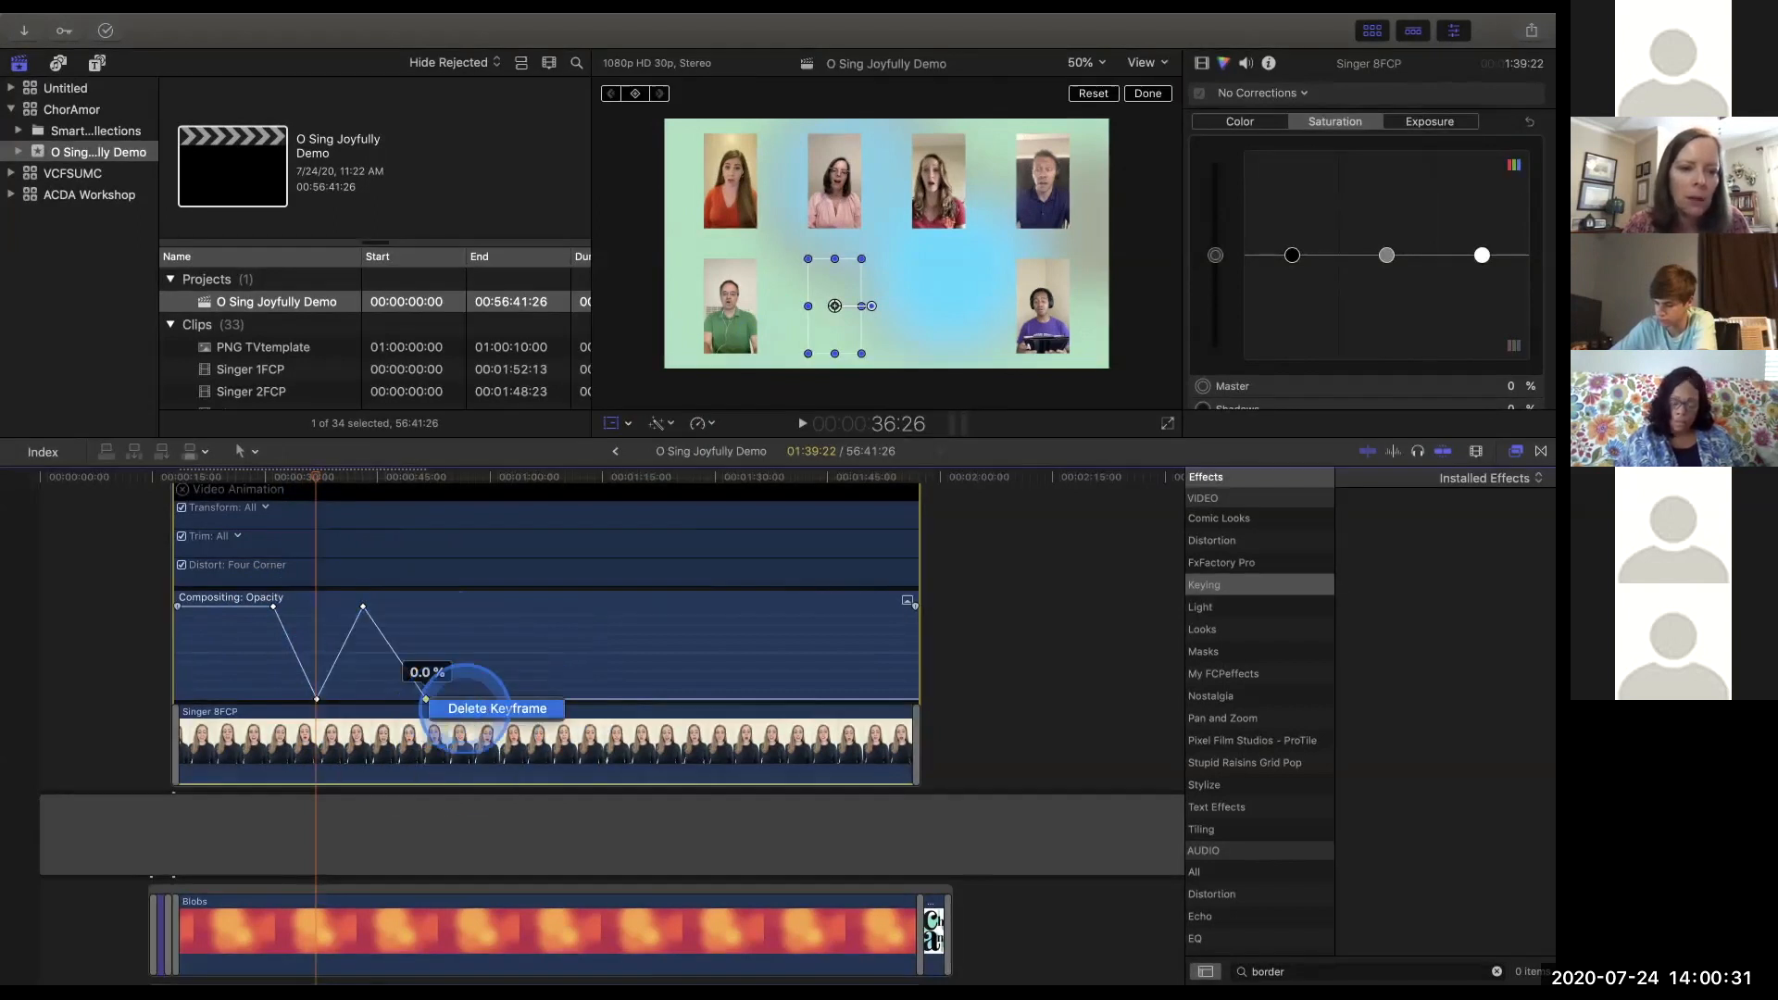
left_click(497, 708)
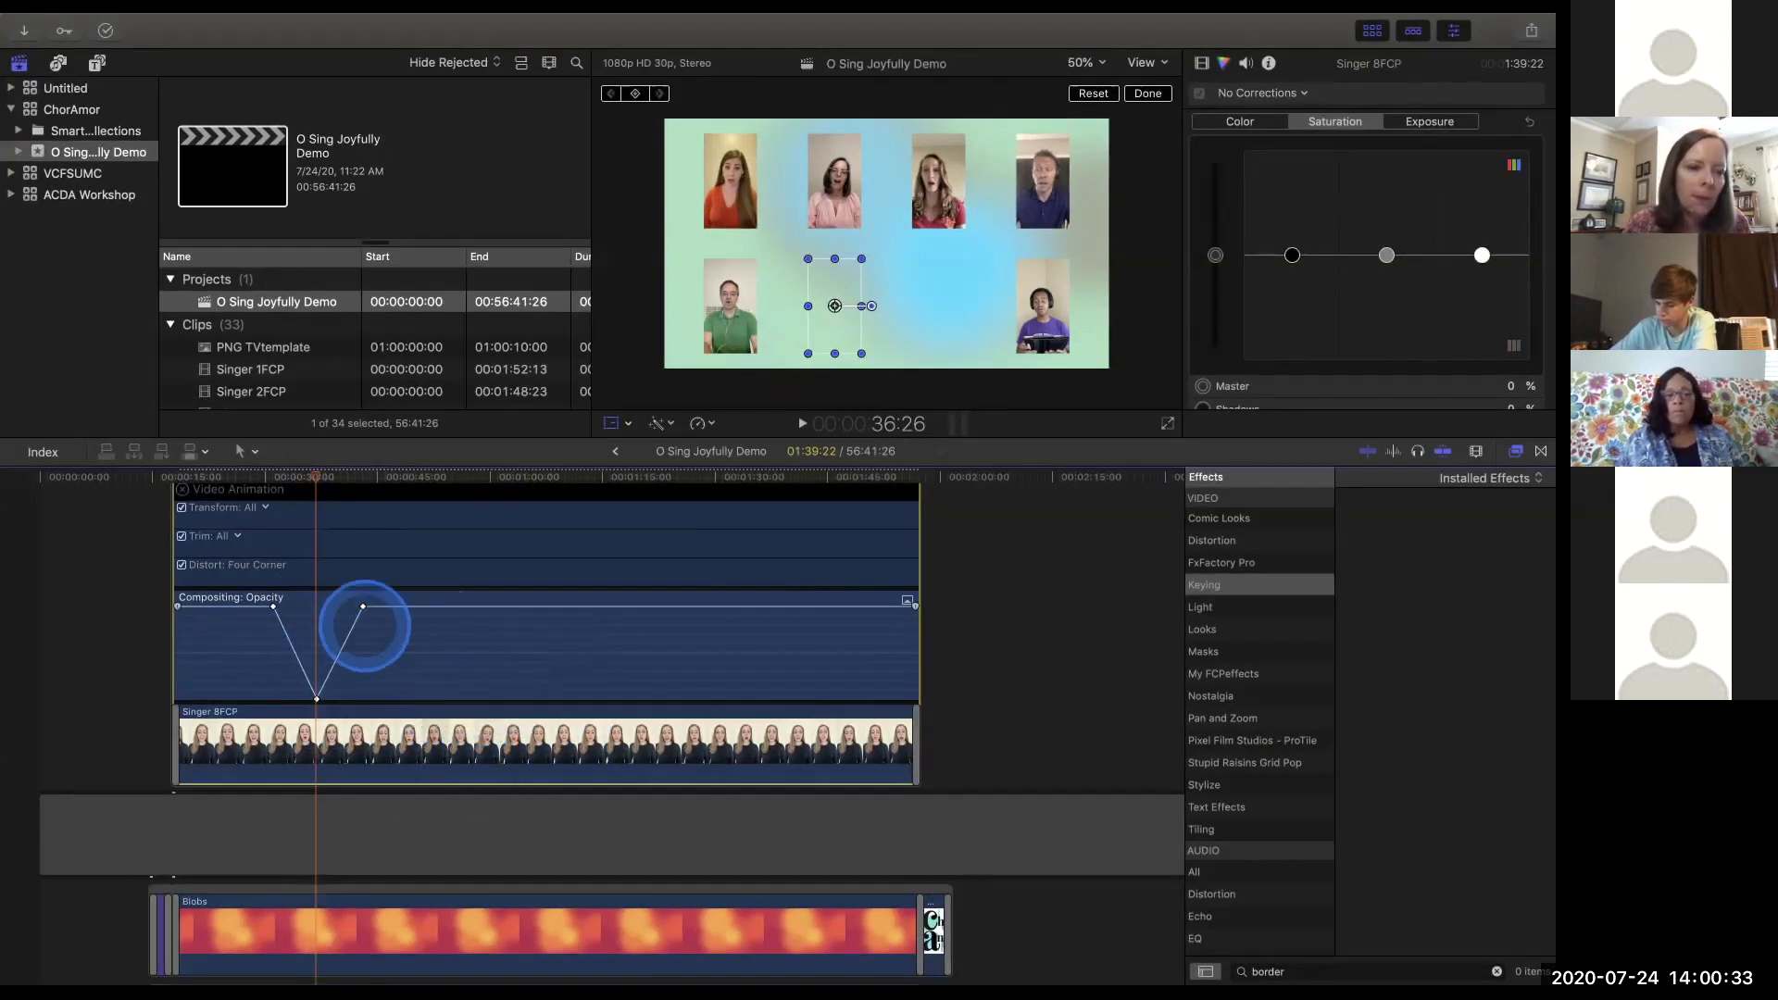
left_click(363, 606)
right_click(401, 613)
left_click(404, 616)
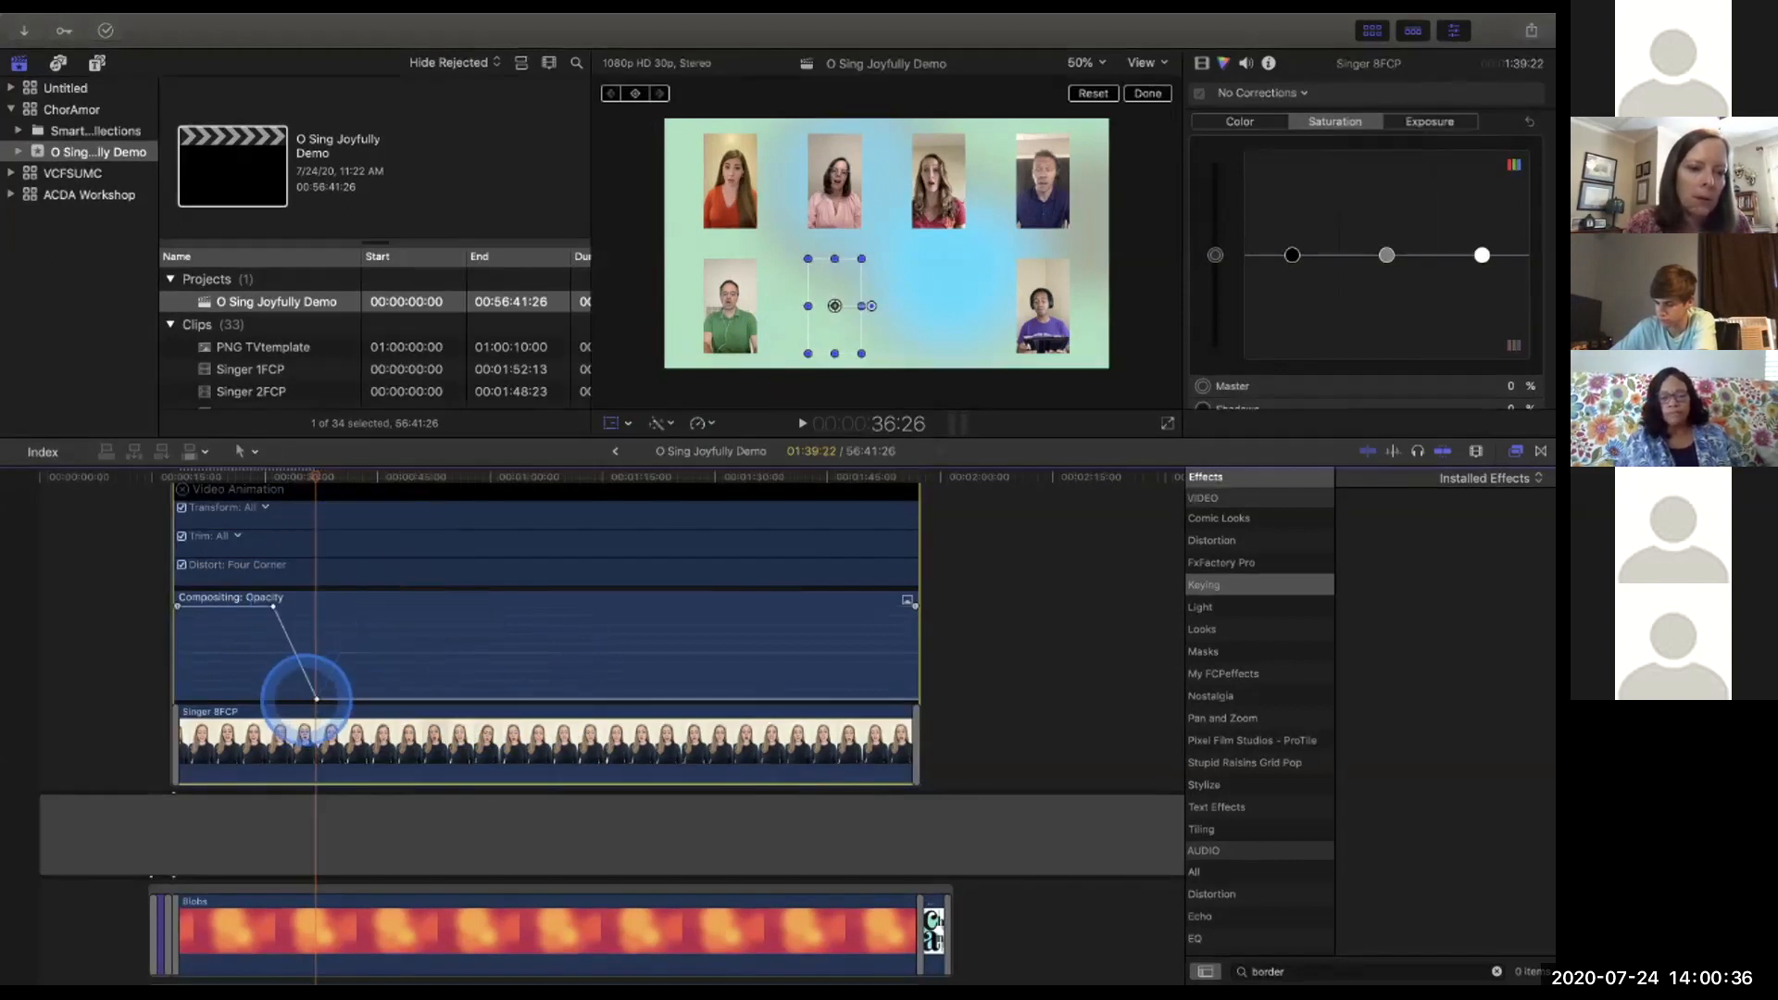
Delete the two remaining opacity keyframes of the Singer 8FCP fade-out, at 36:26 and 31:02.
right_click(316, 697)
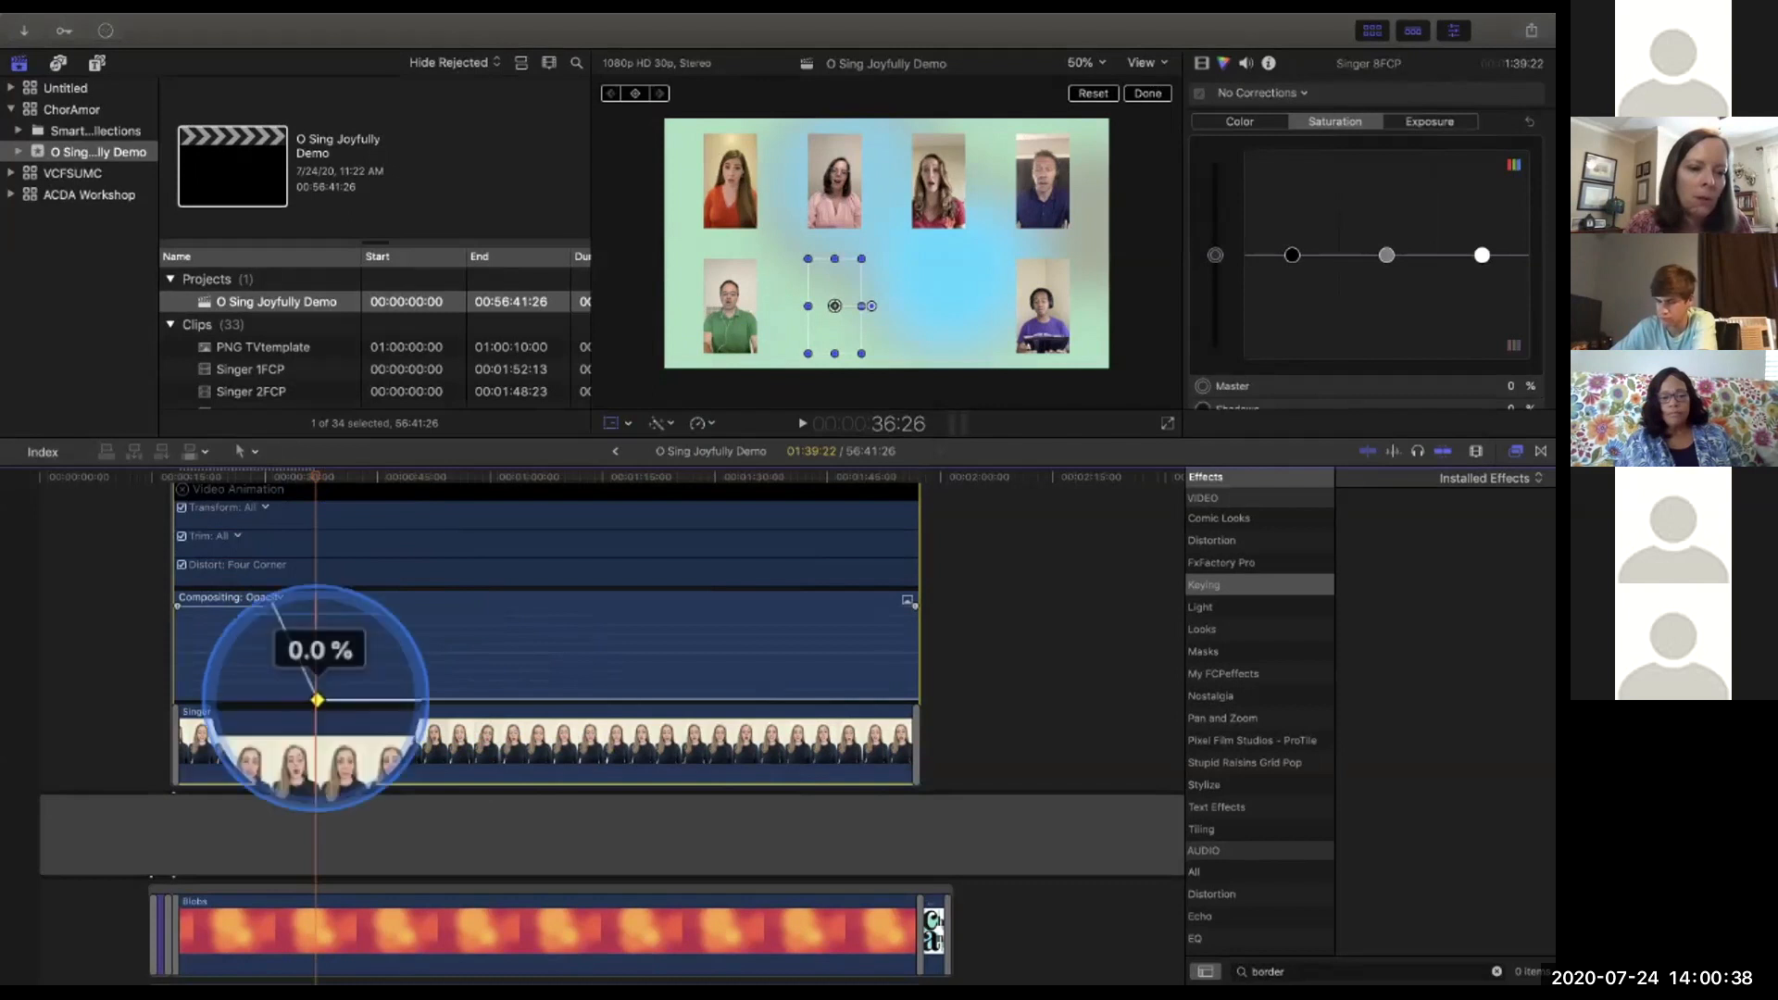
left_click(380, 705)
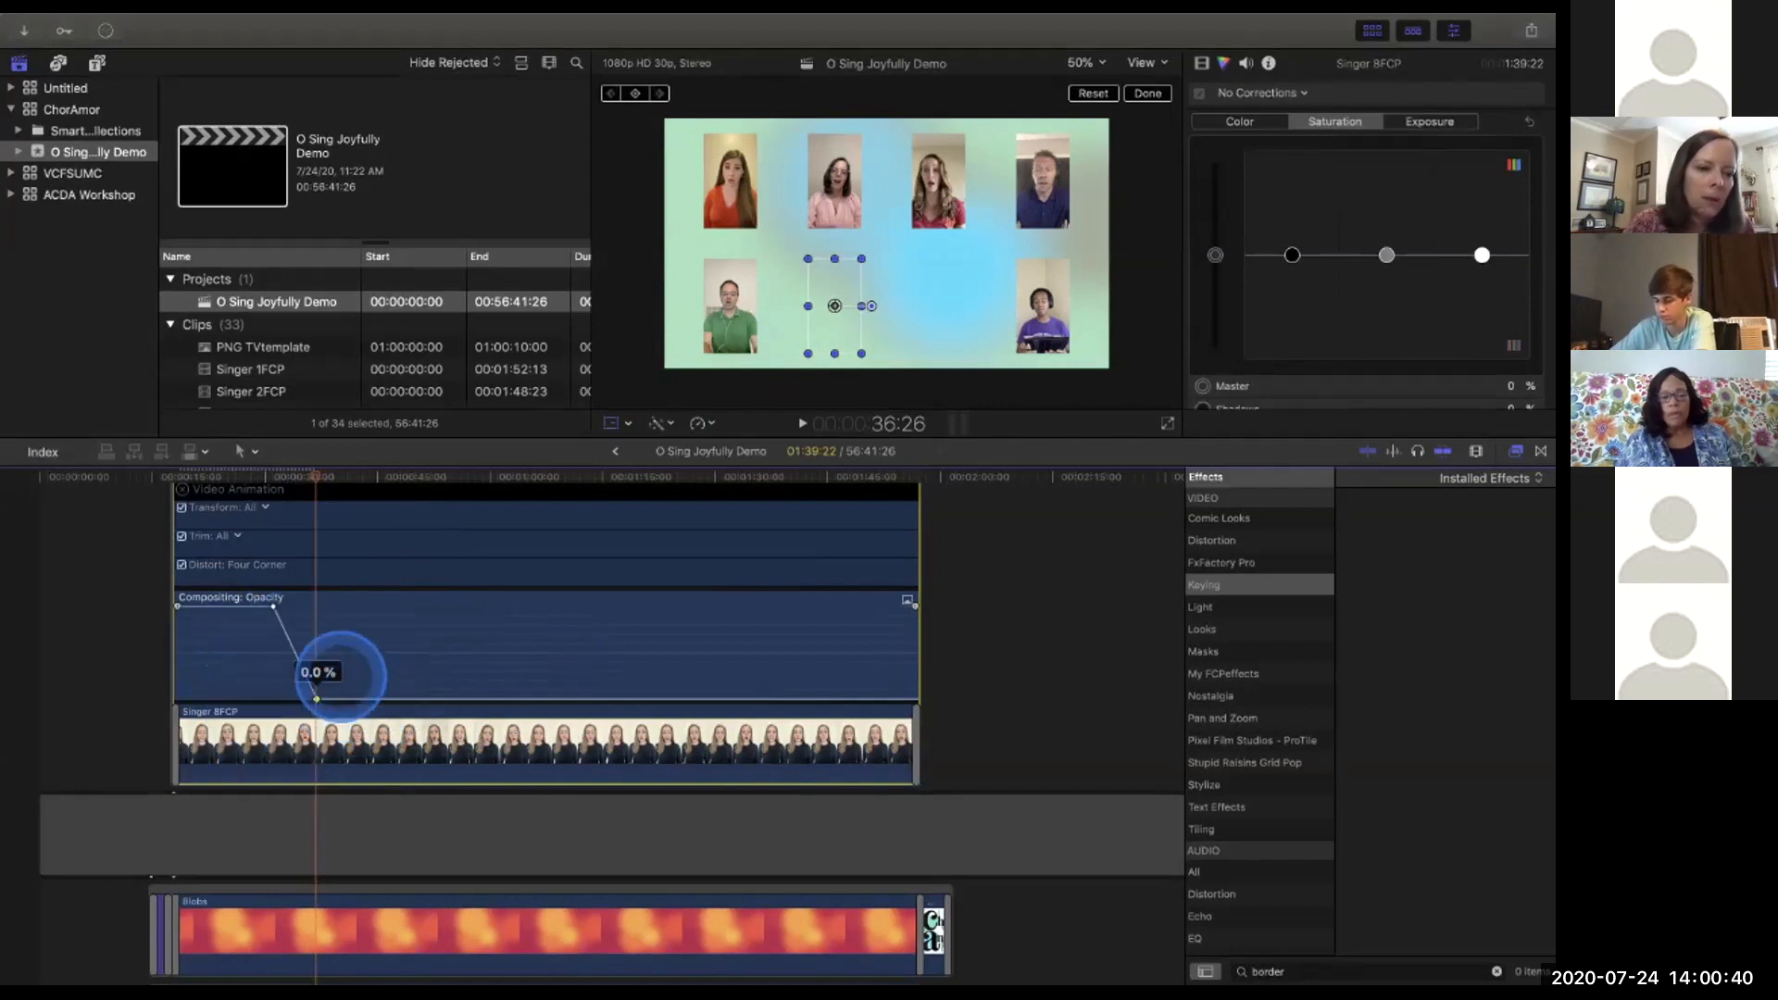
left_click(273, 607)
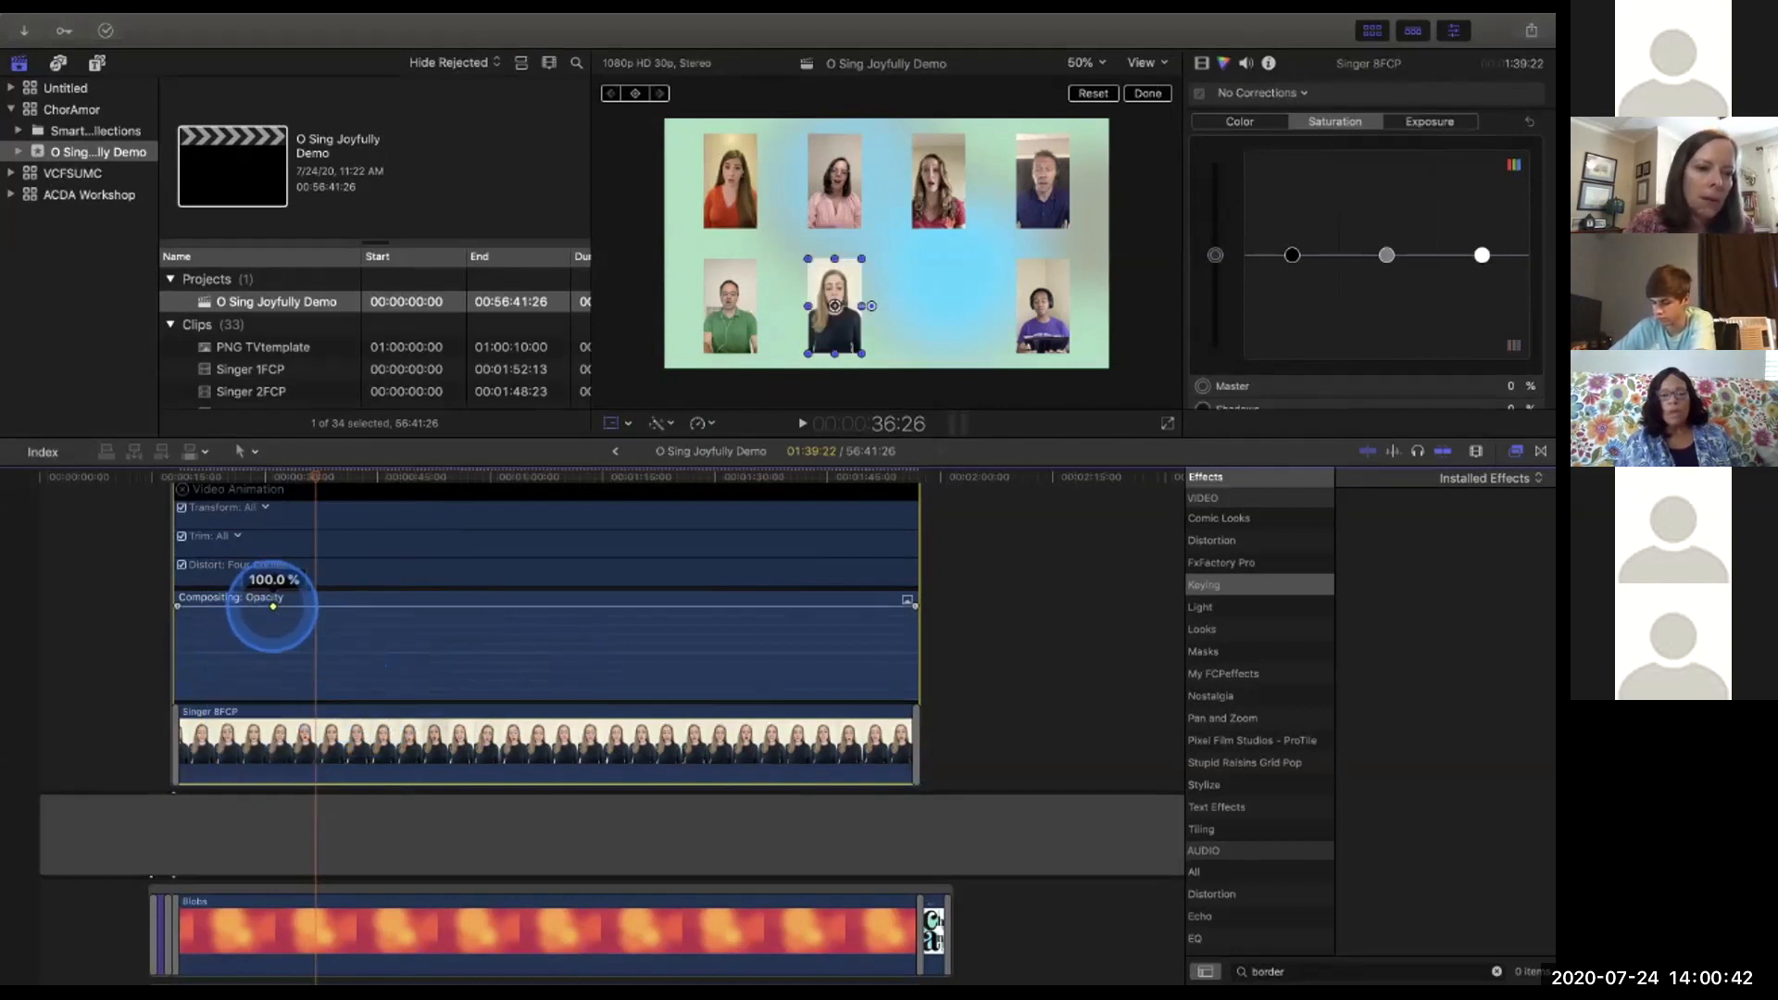
right_click(273, 606)
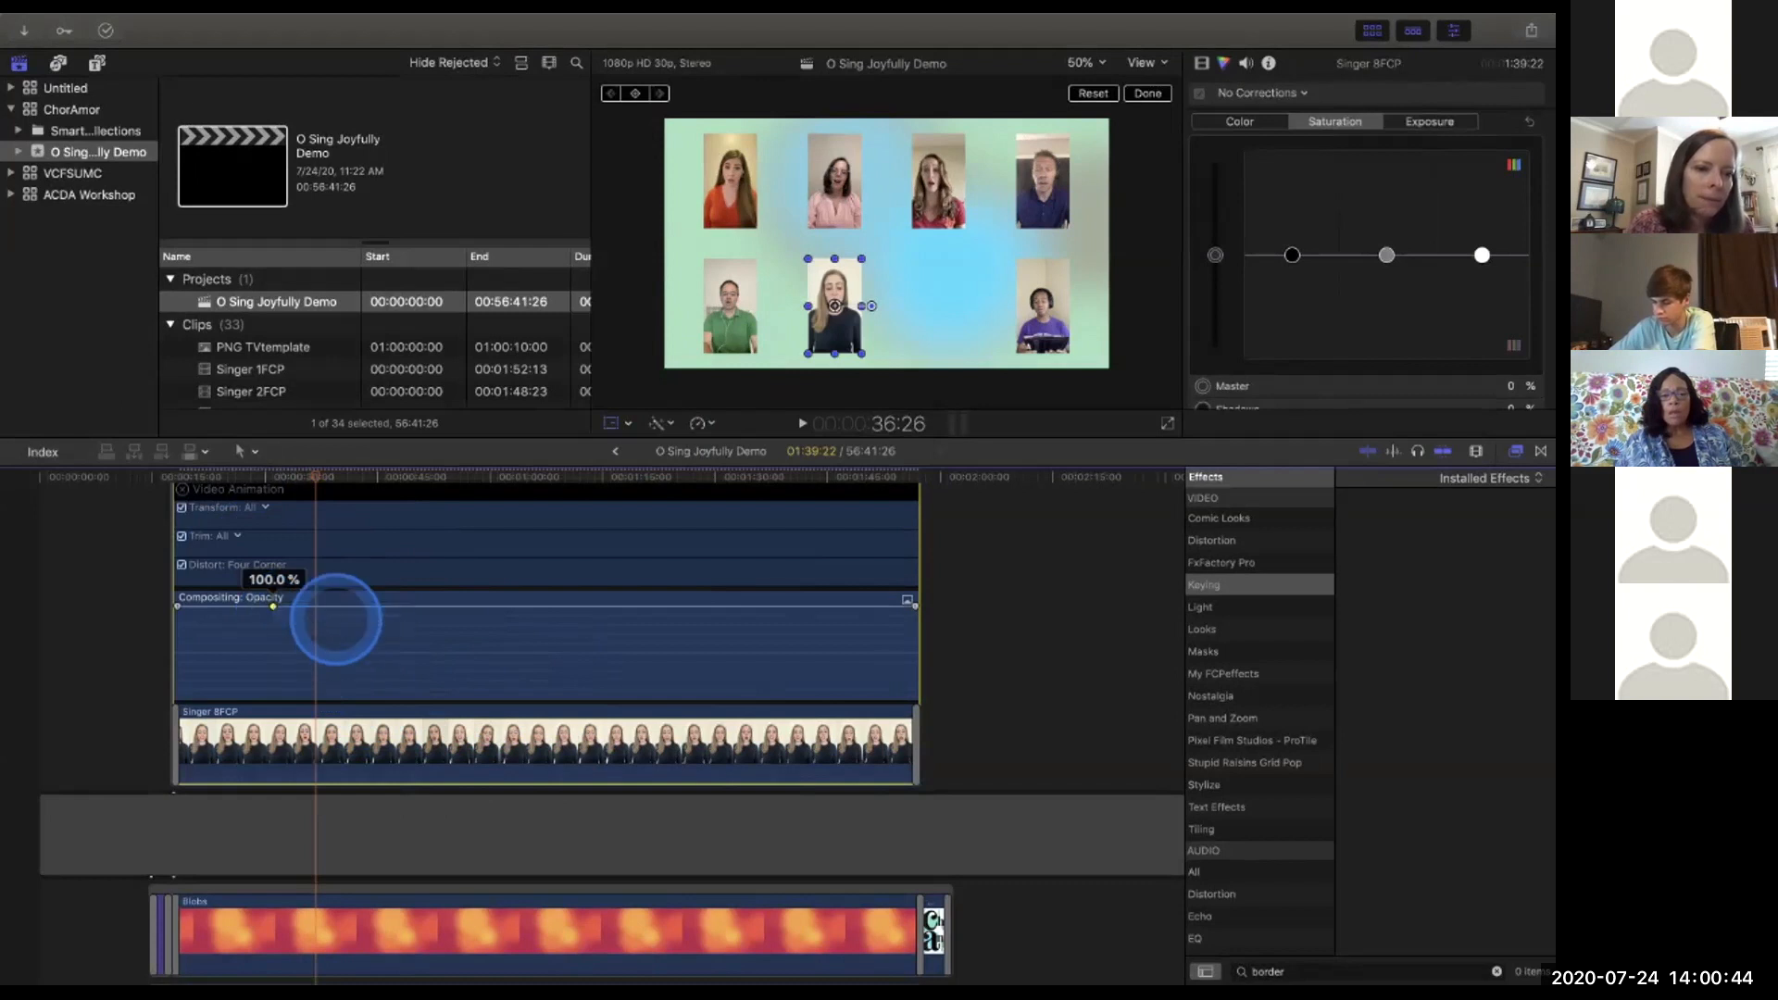
Show the video animation of the Singer 4FCP clip and expand its opacity graph.
scroll(325, 603, "up", 1)
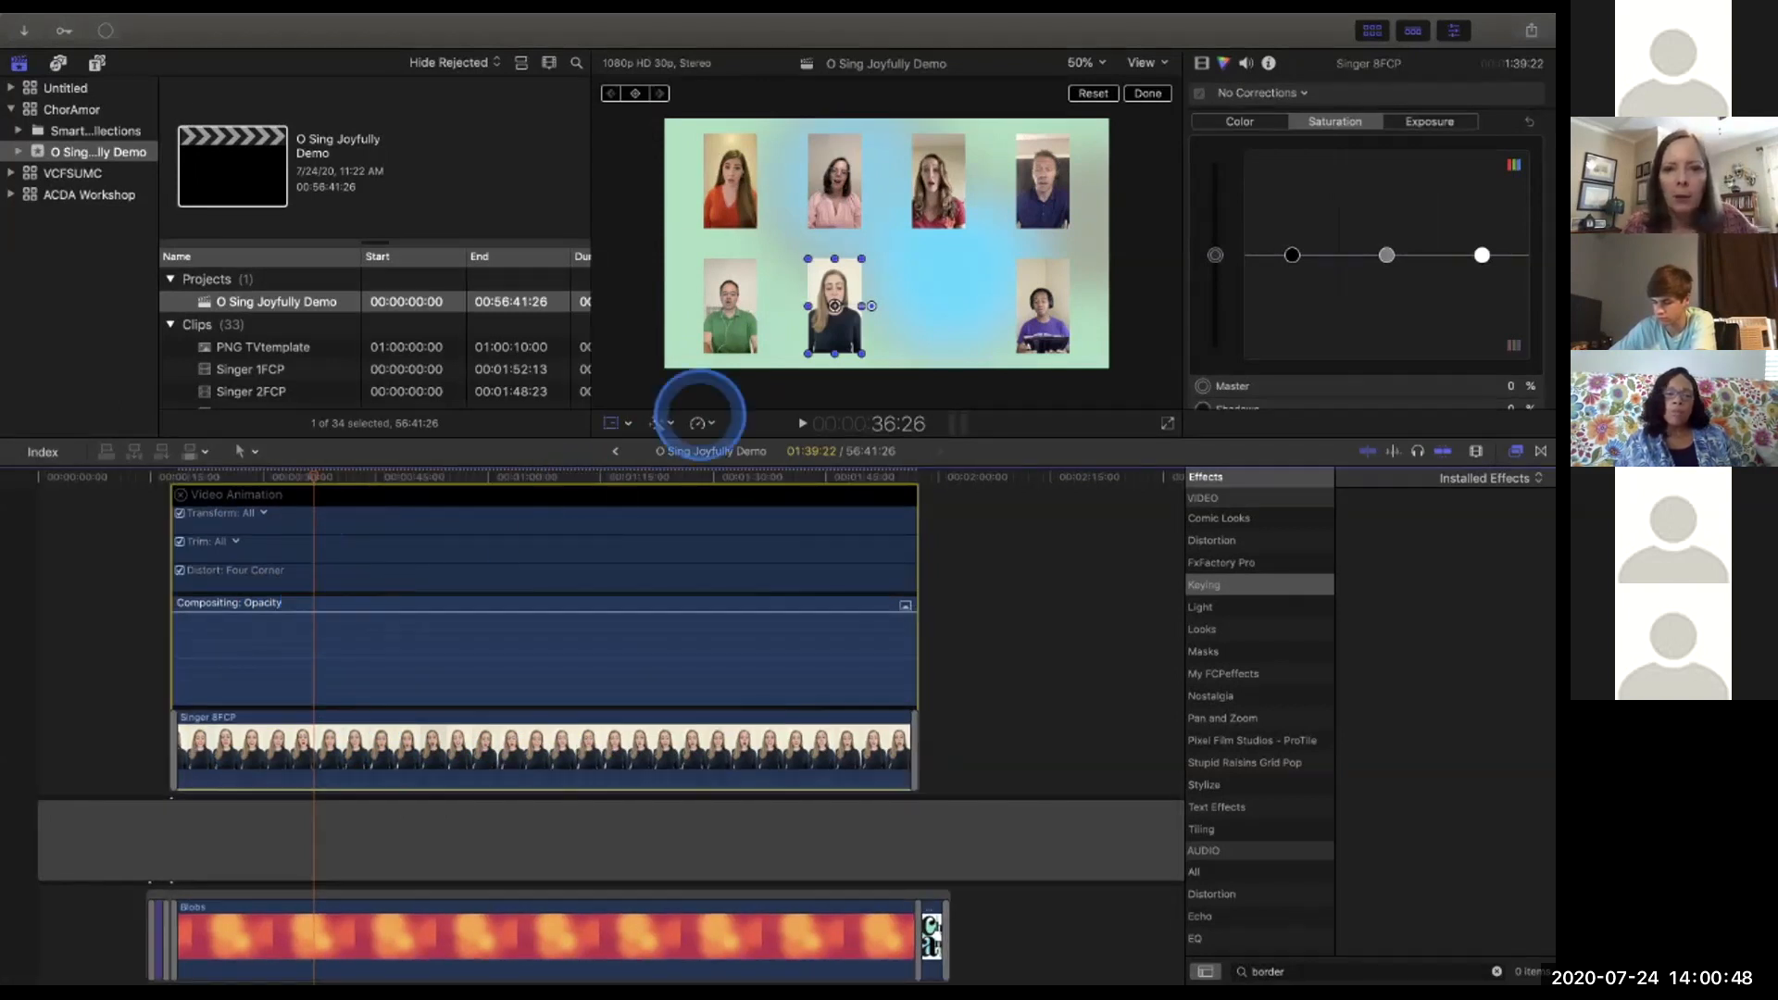
scroll(600, 606, "up", 5)
scroll(600, 606, "up", 6)
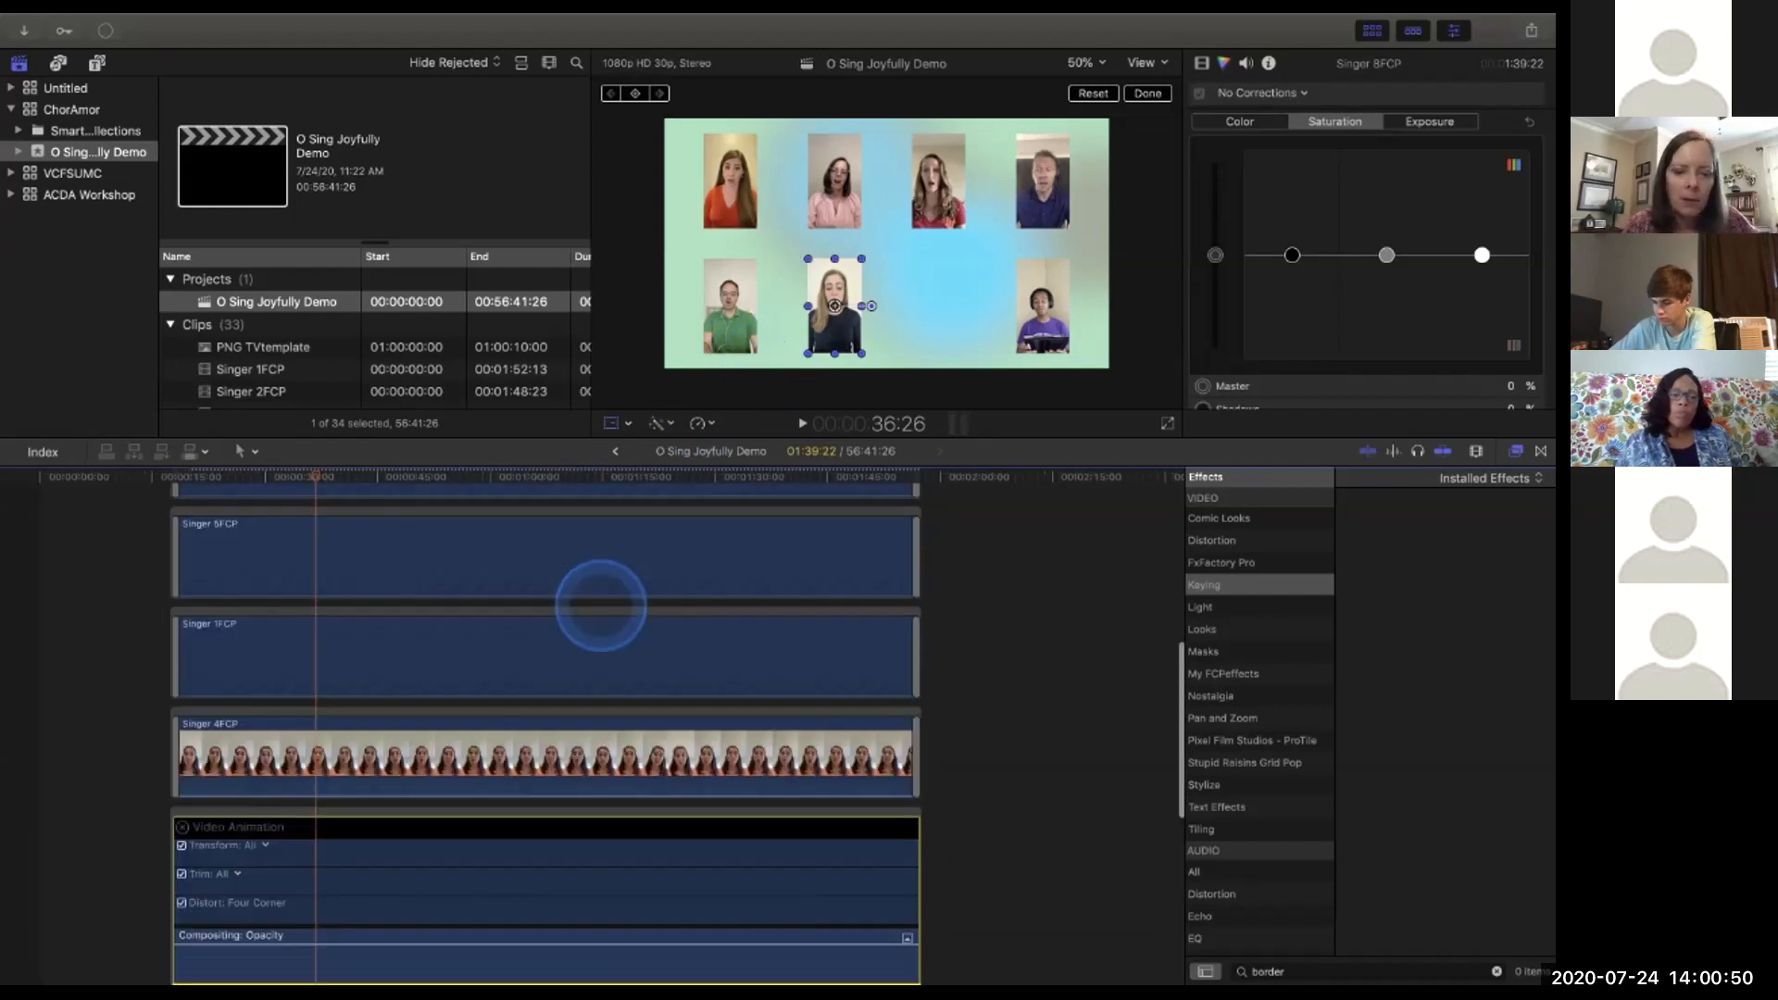
left_click(516, 739)
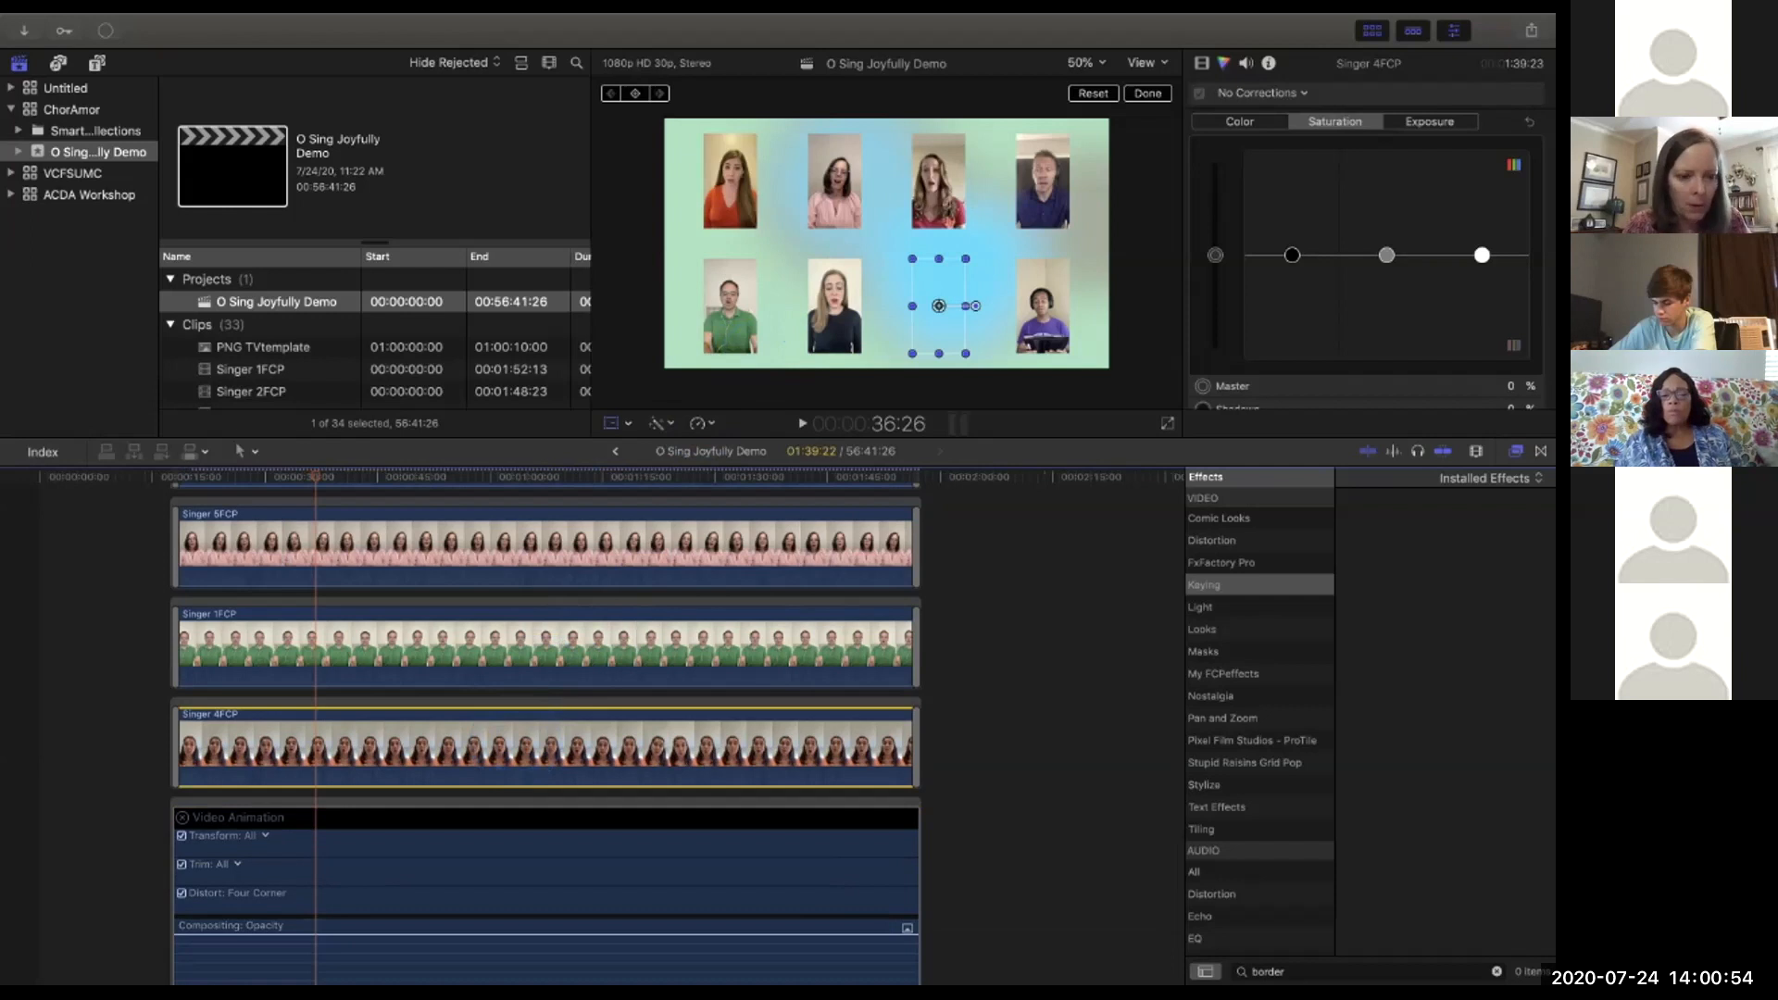
left_click(492, 739)
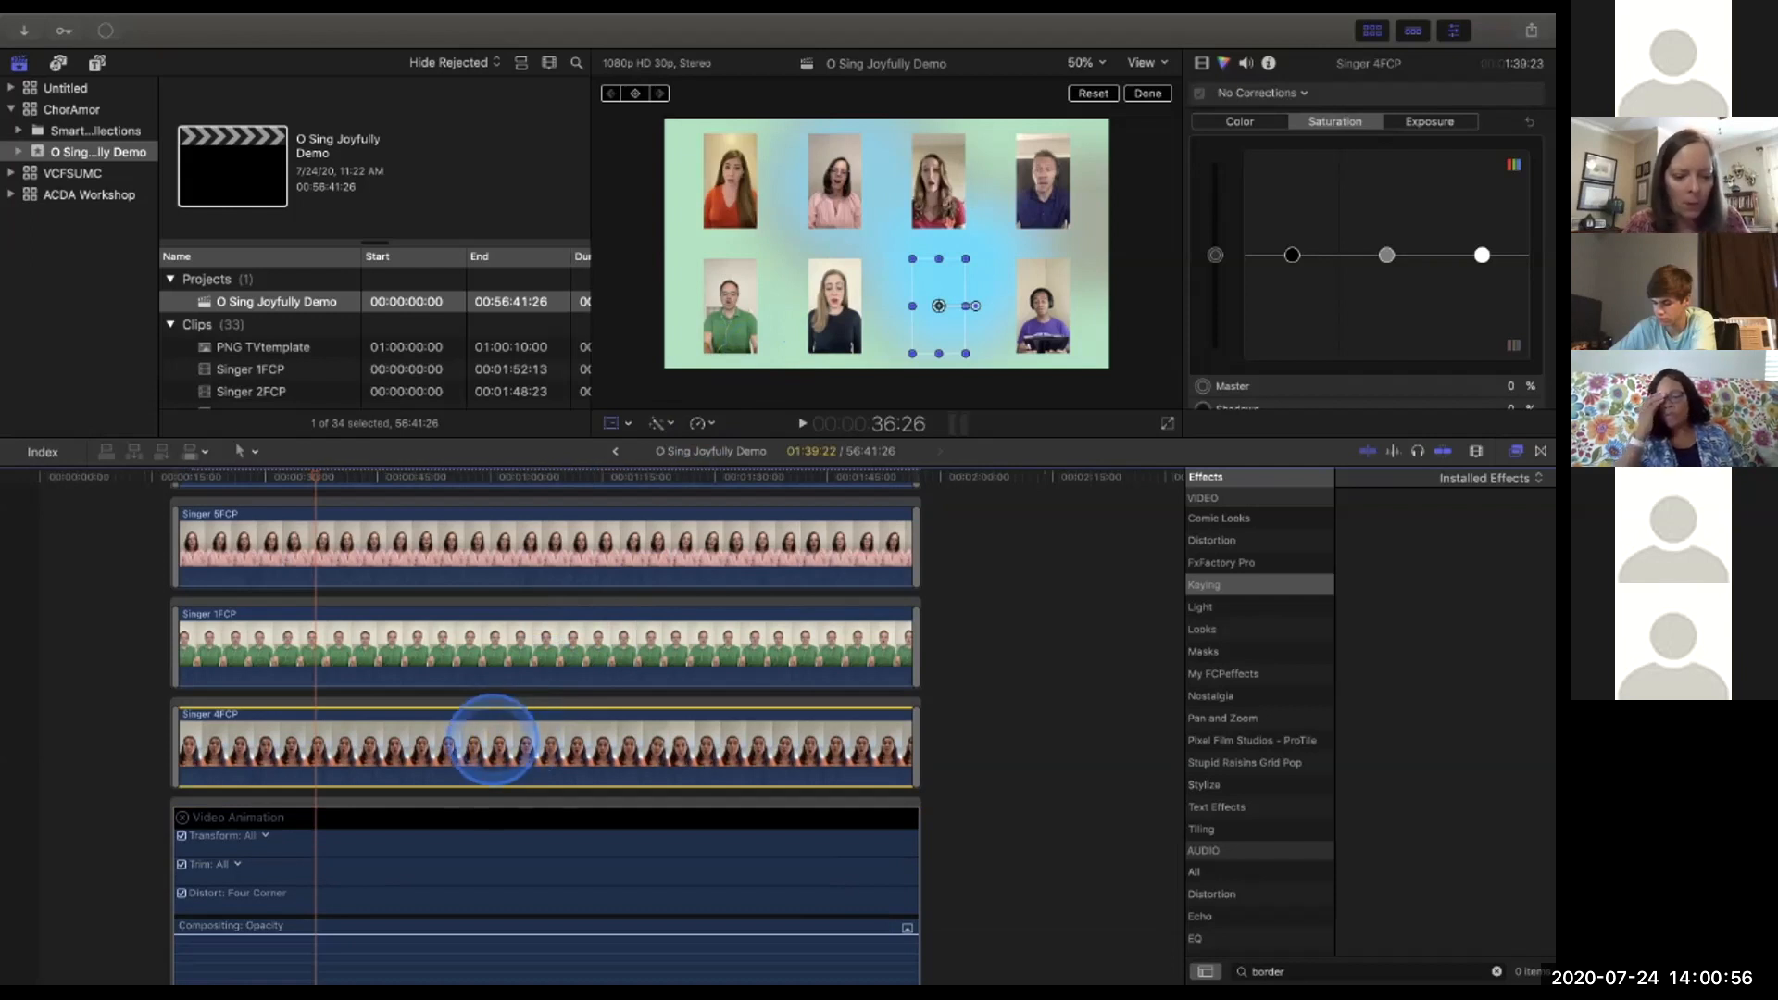
key("ctrl+v")
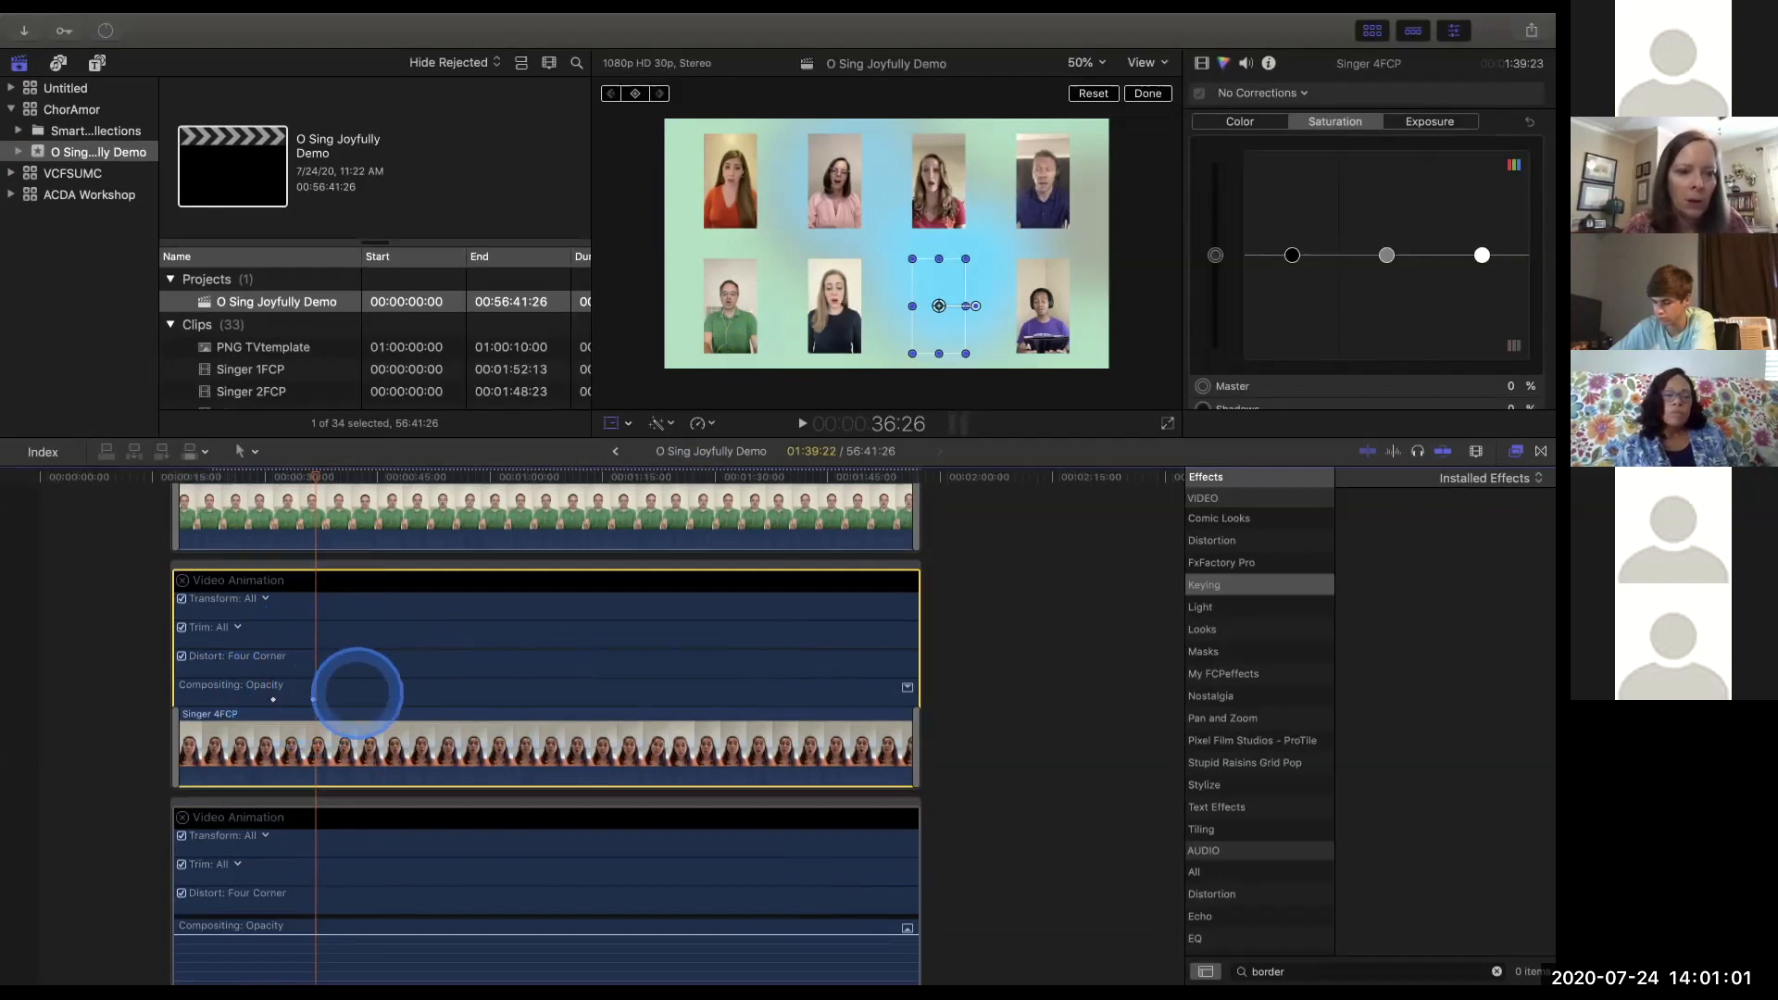
double_click(355, 691)
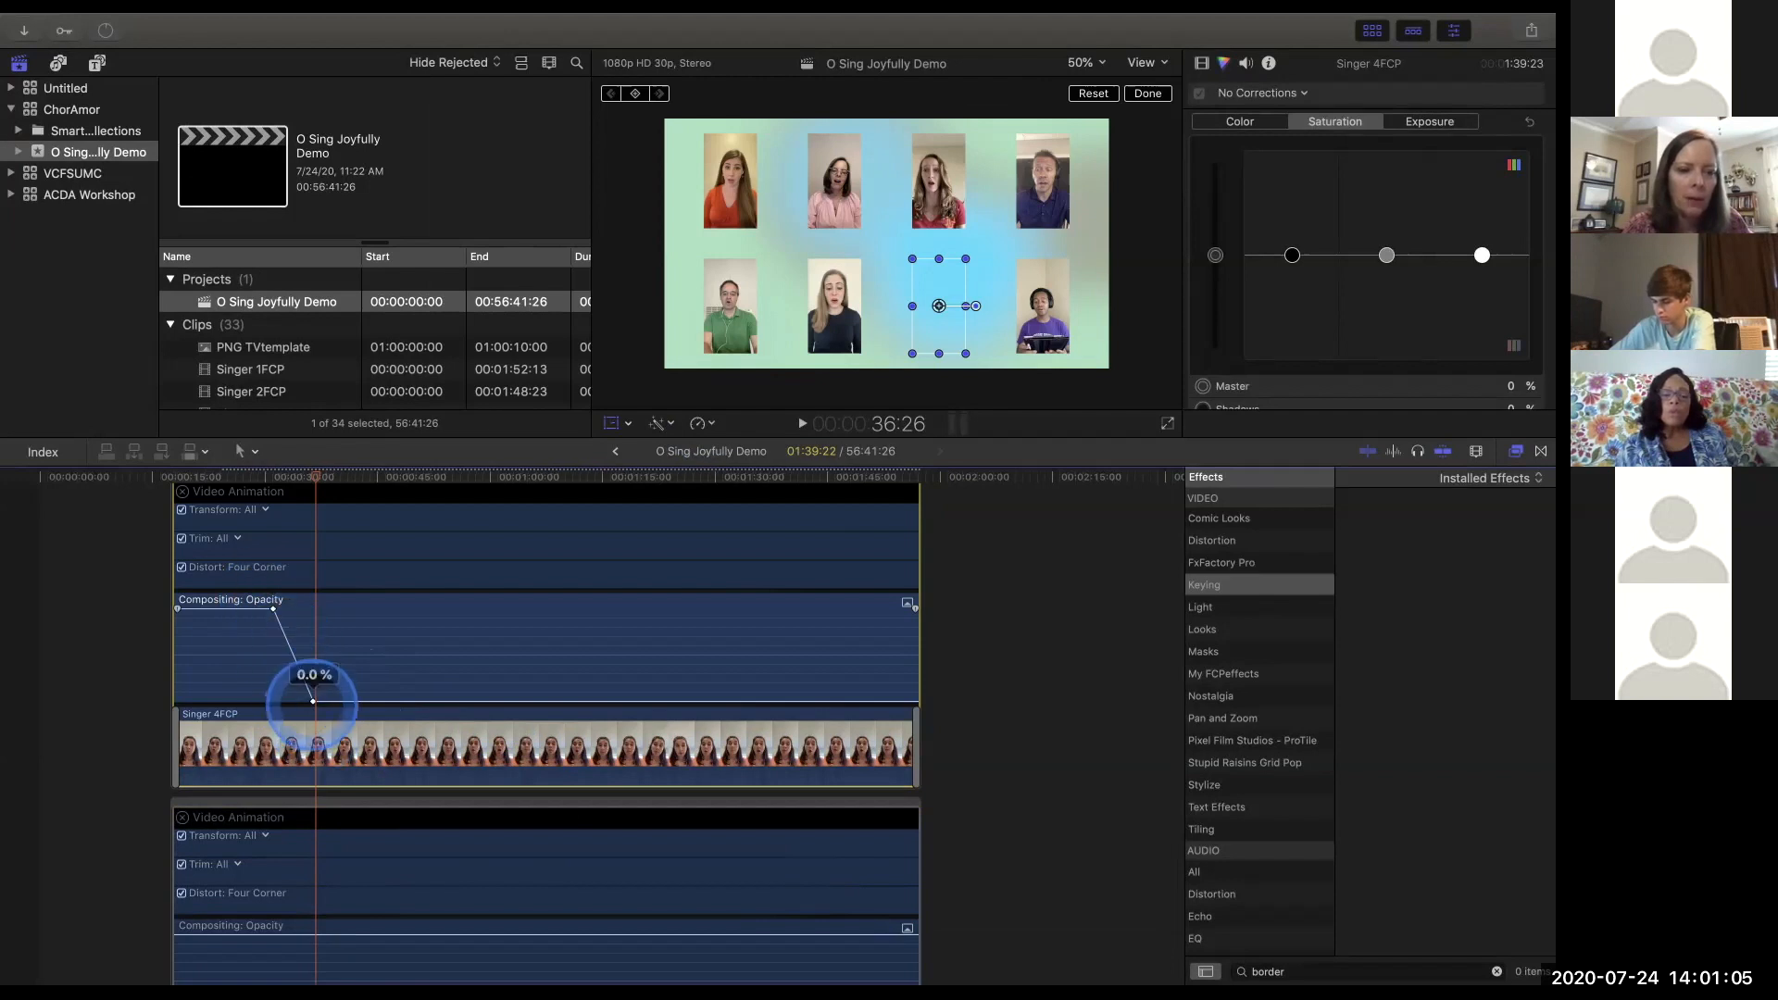
Delete both opacity keyframes of the fade-out on the Singer 4FCP clip.
left_click(313, 701)
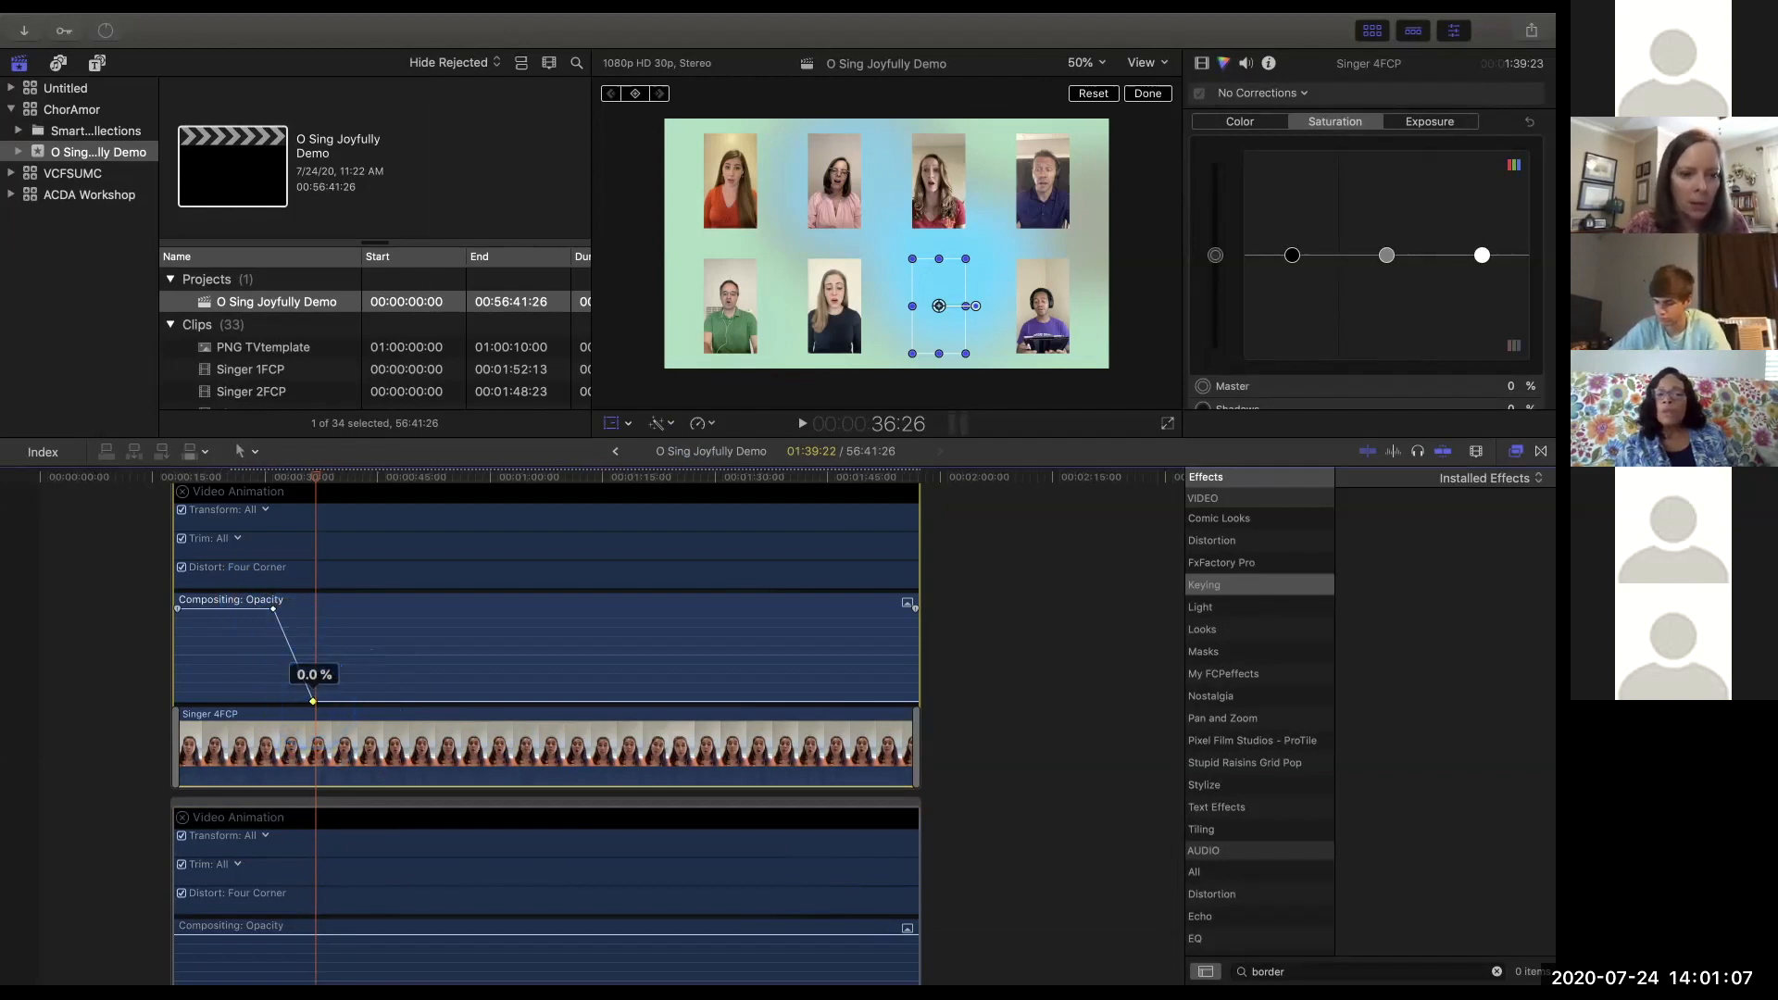
right_click(313, 701)
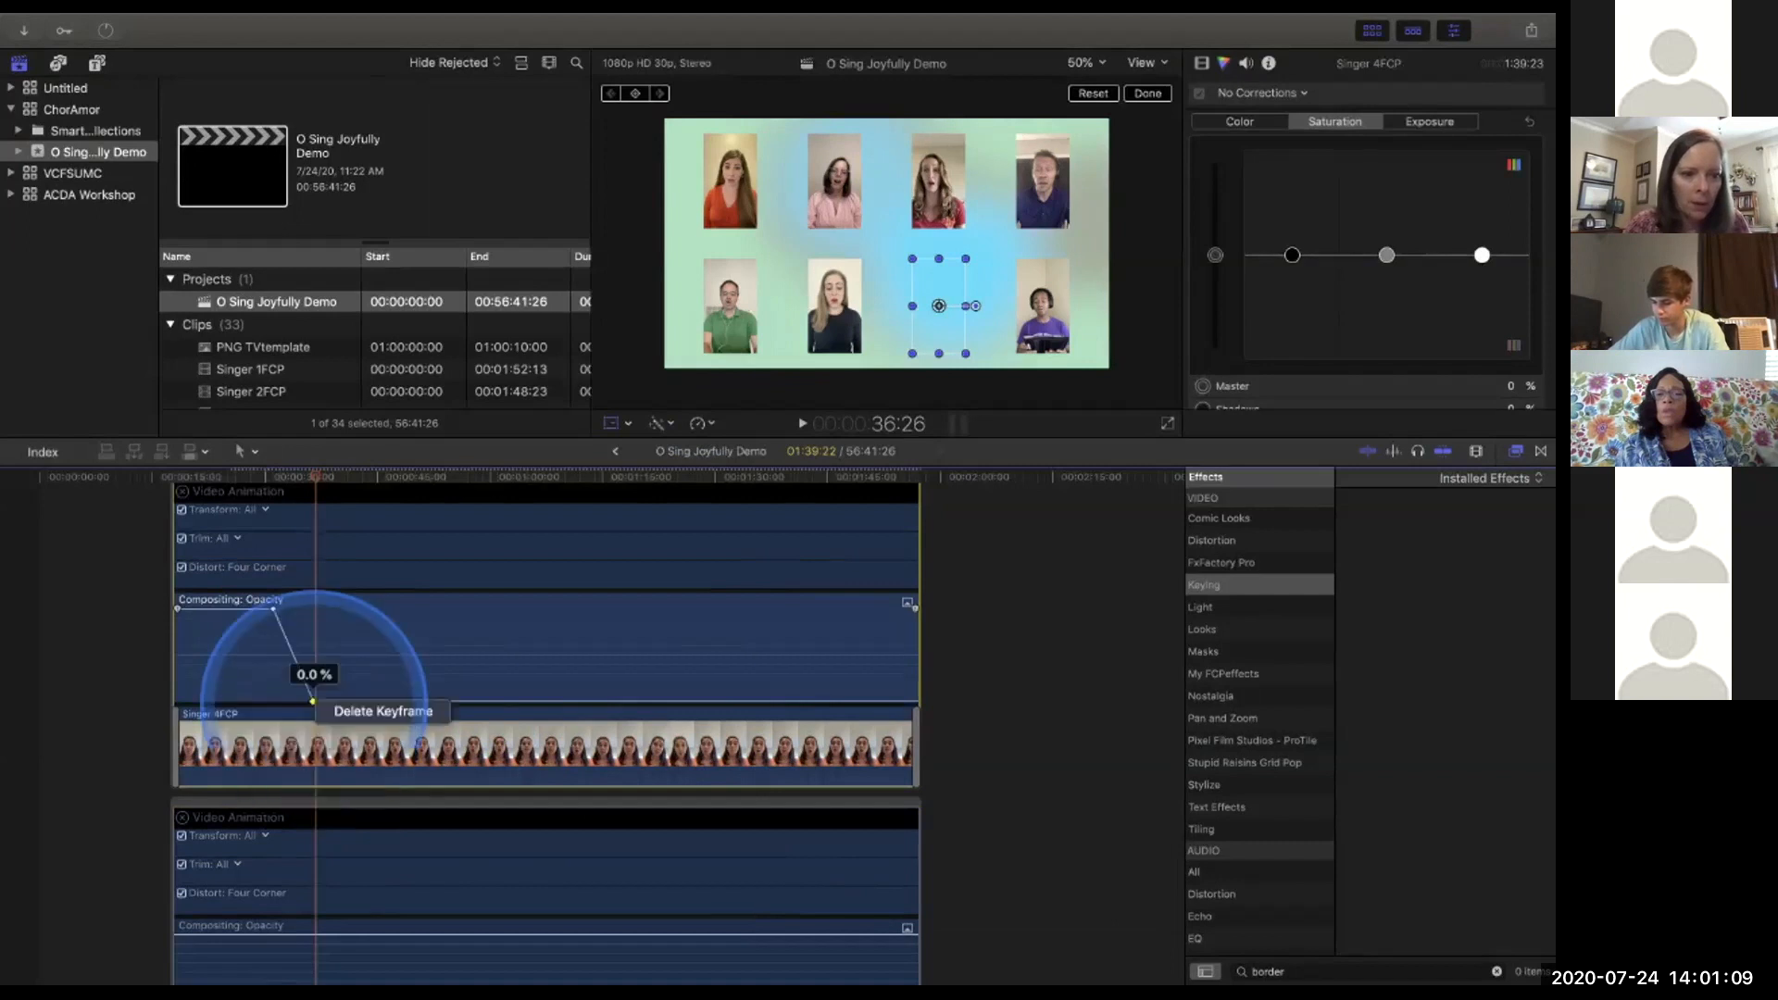
left_click(371, 705)
left_click(274, 608)
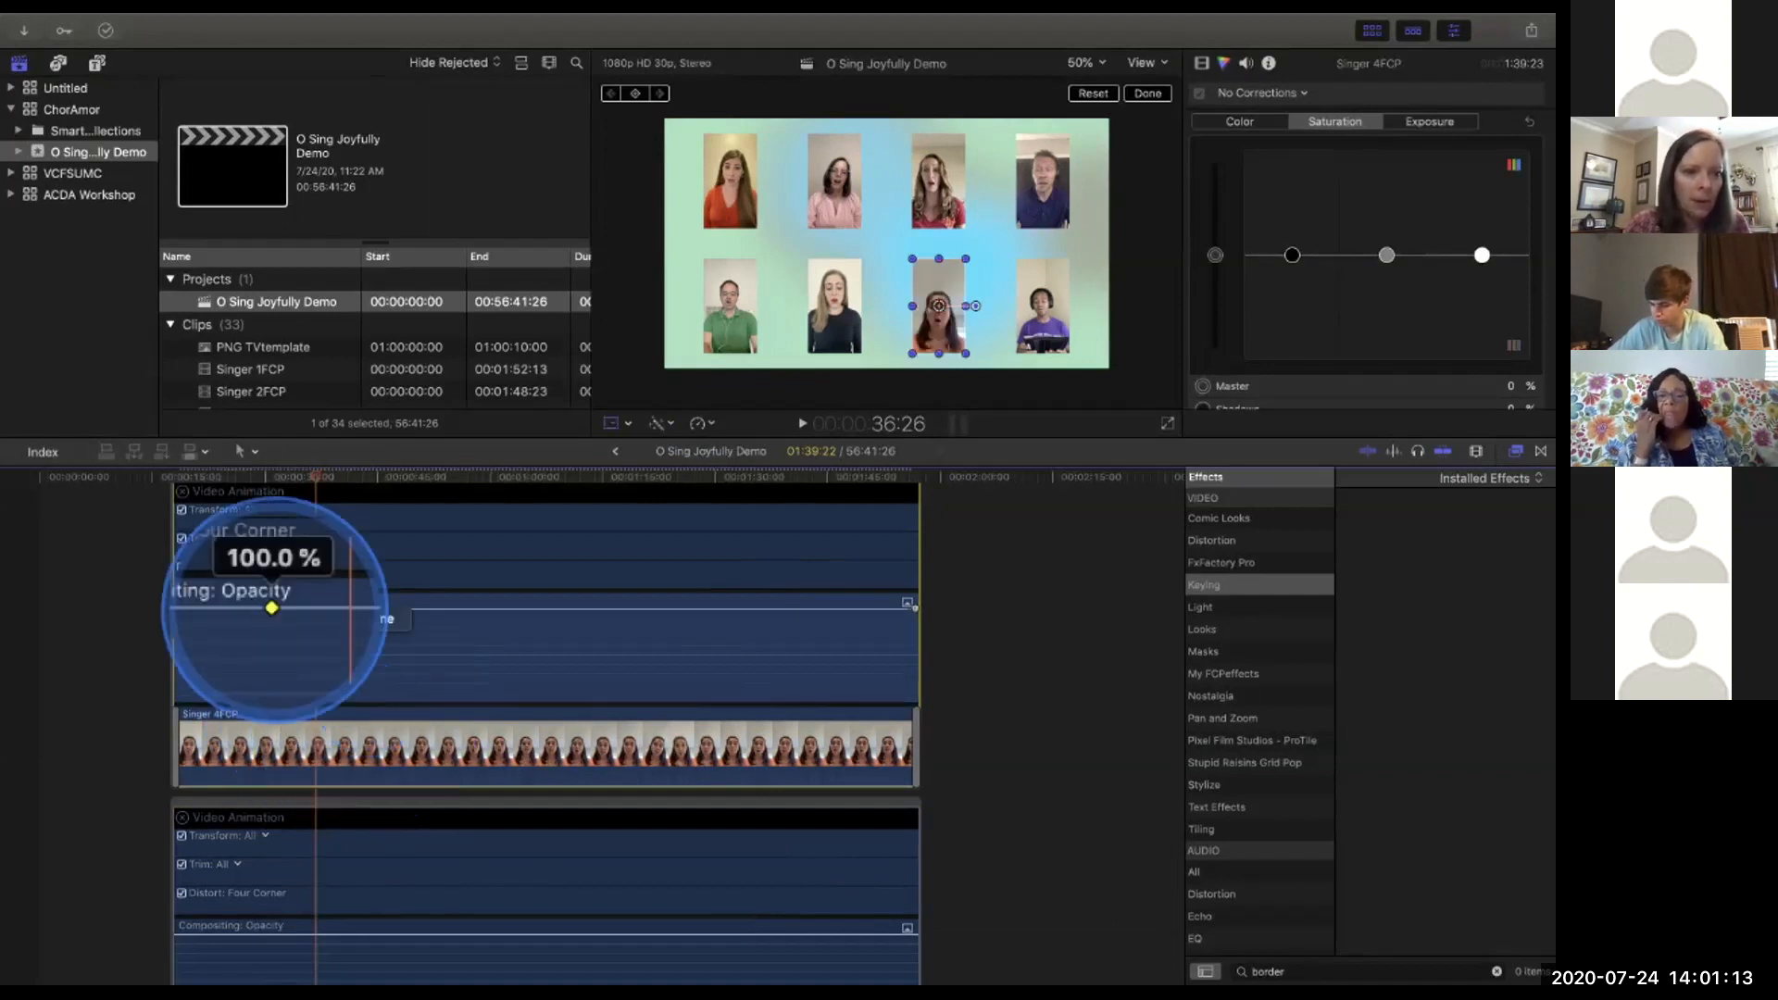
right_click(274, 609)
left_click(341, 618)
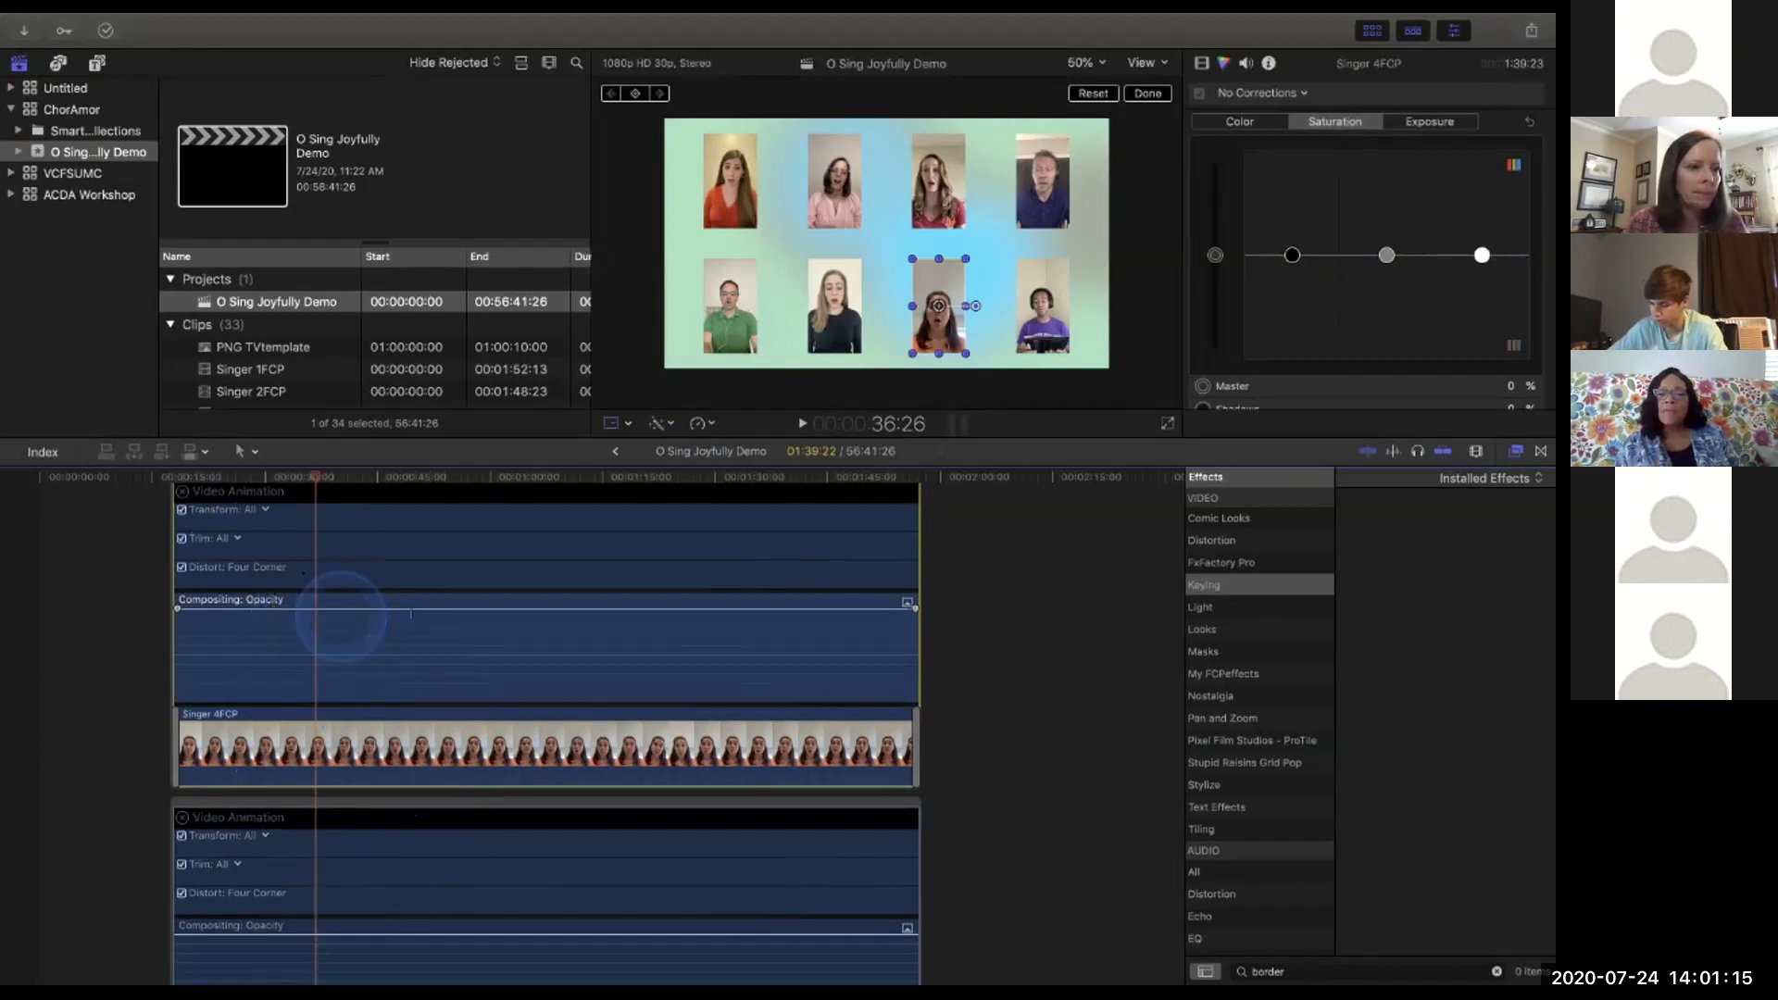
Move the playhead to 30:14 and hide the video animation of the Singer 4FCP and Singer 8FCP clips.
left_click_drag(314, 477, 270, 476)
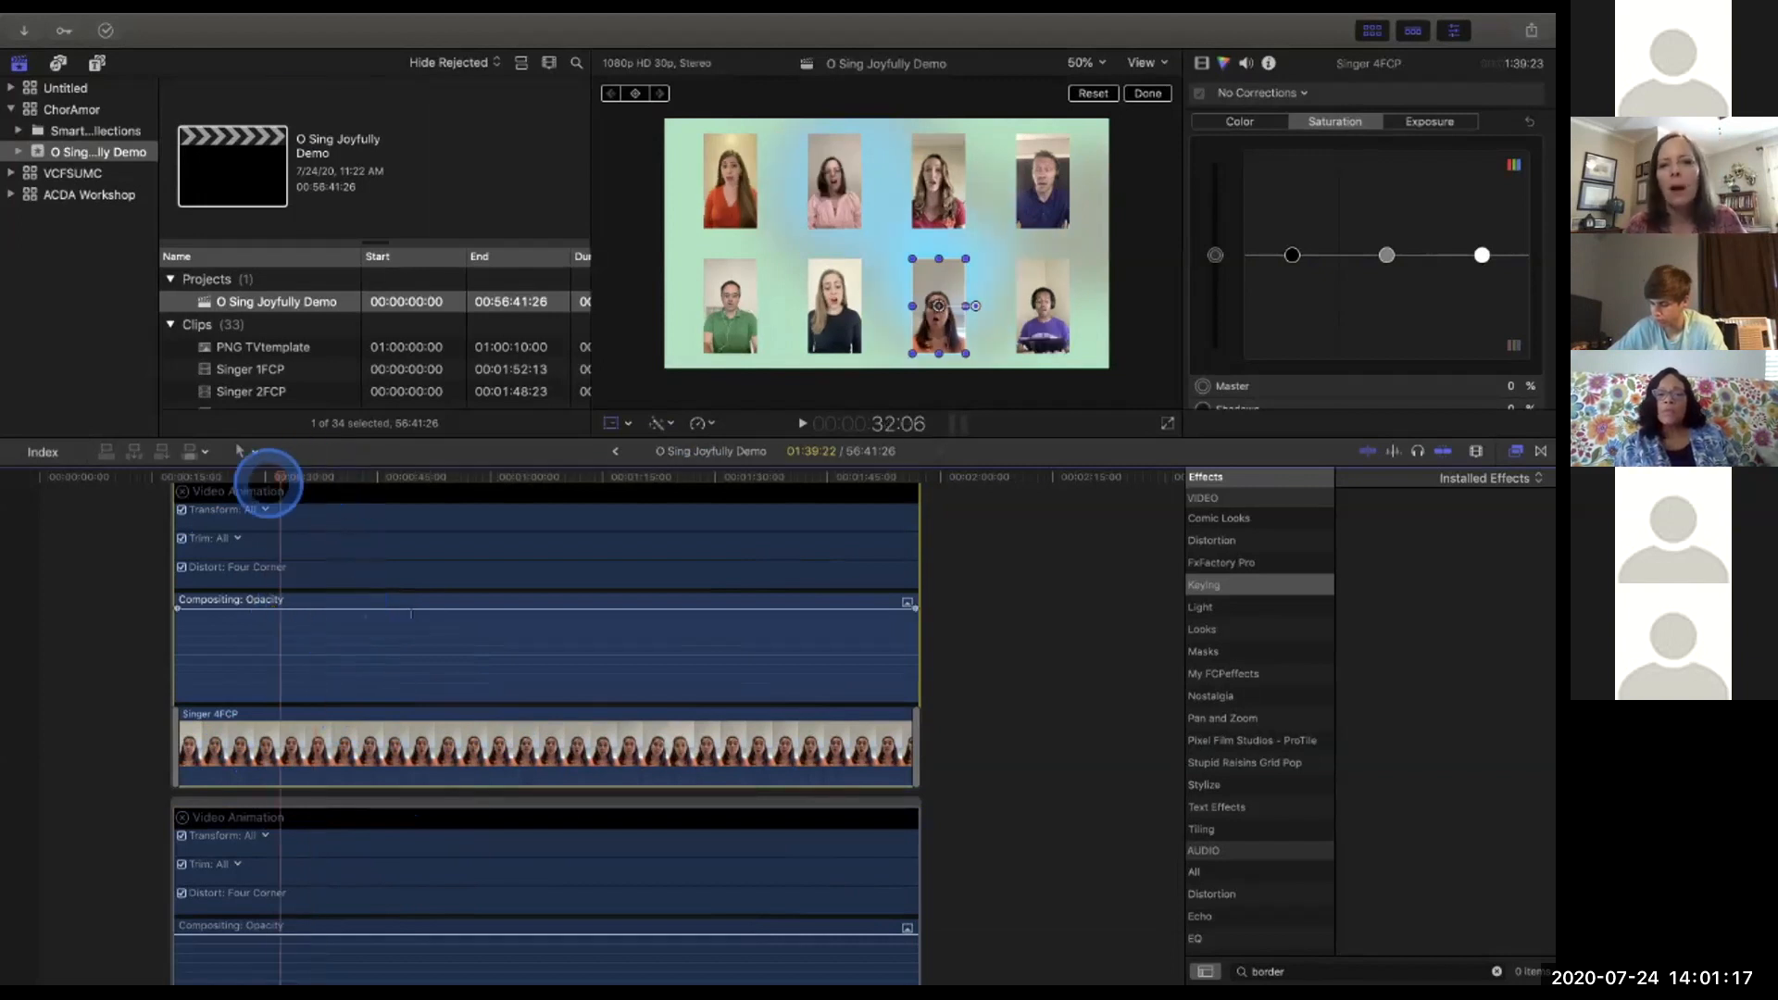
scroll(633, 582, "up", 4)
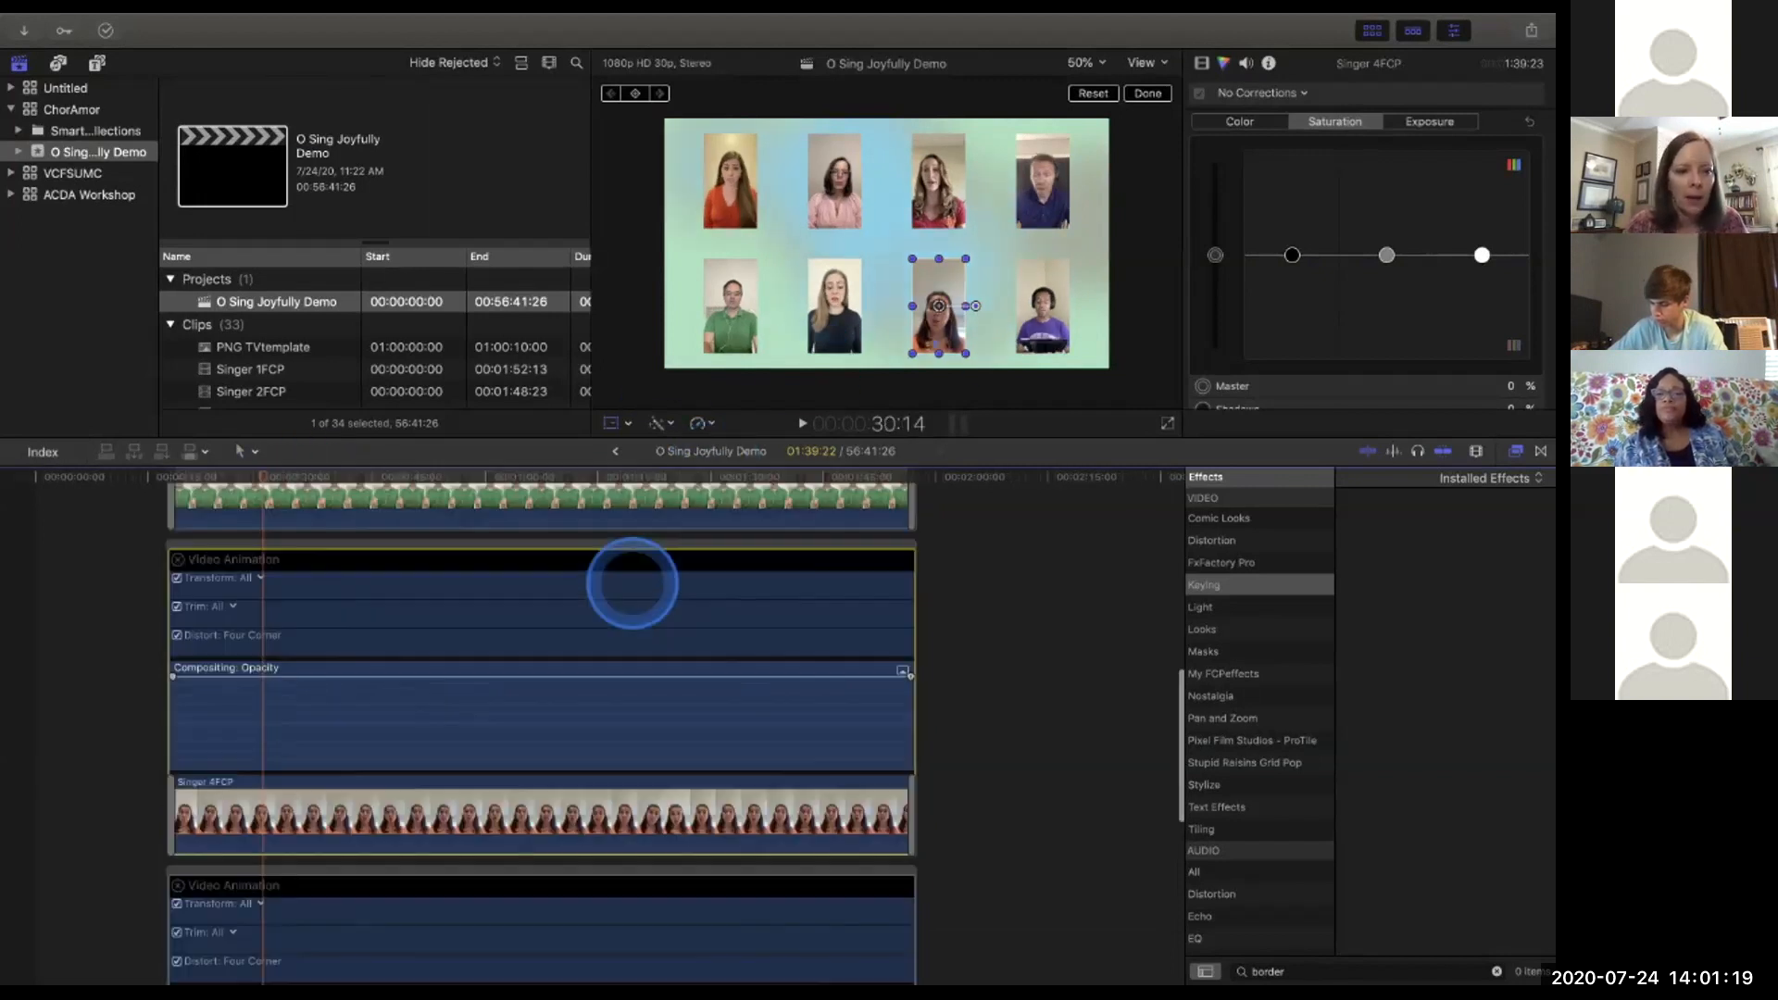
left_click(471, 765)
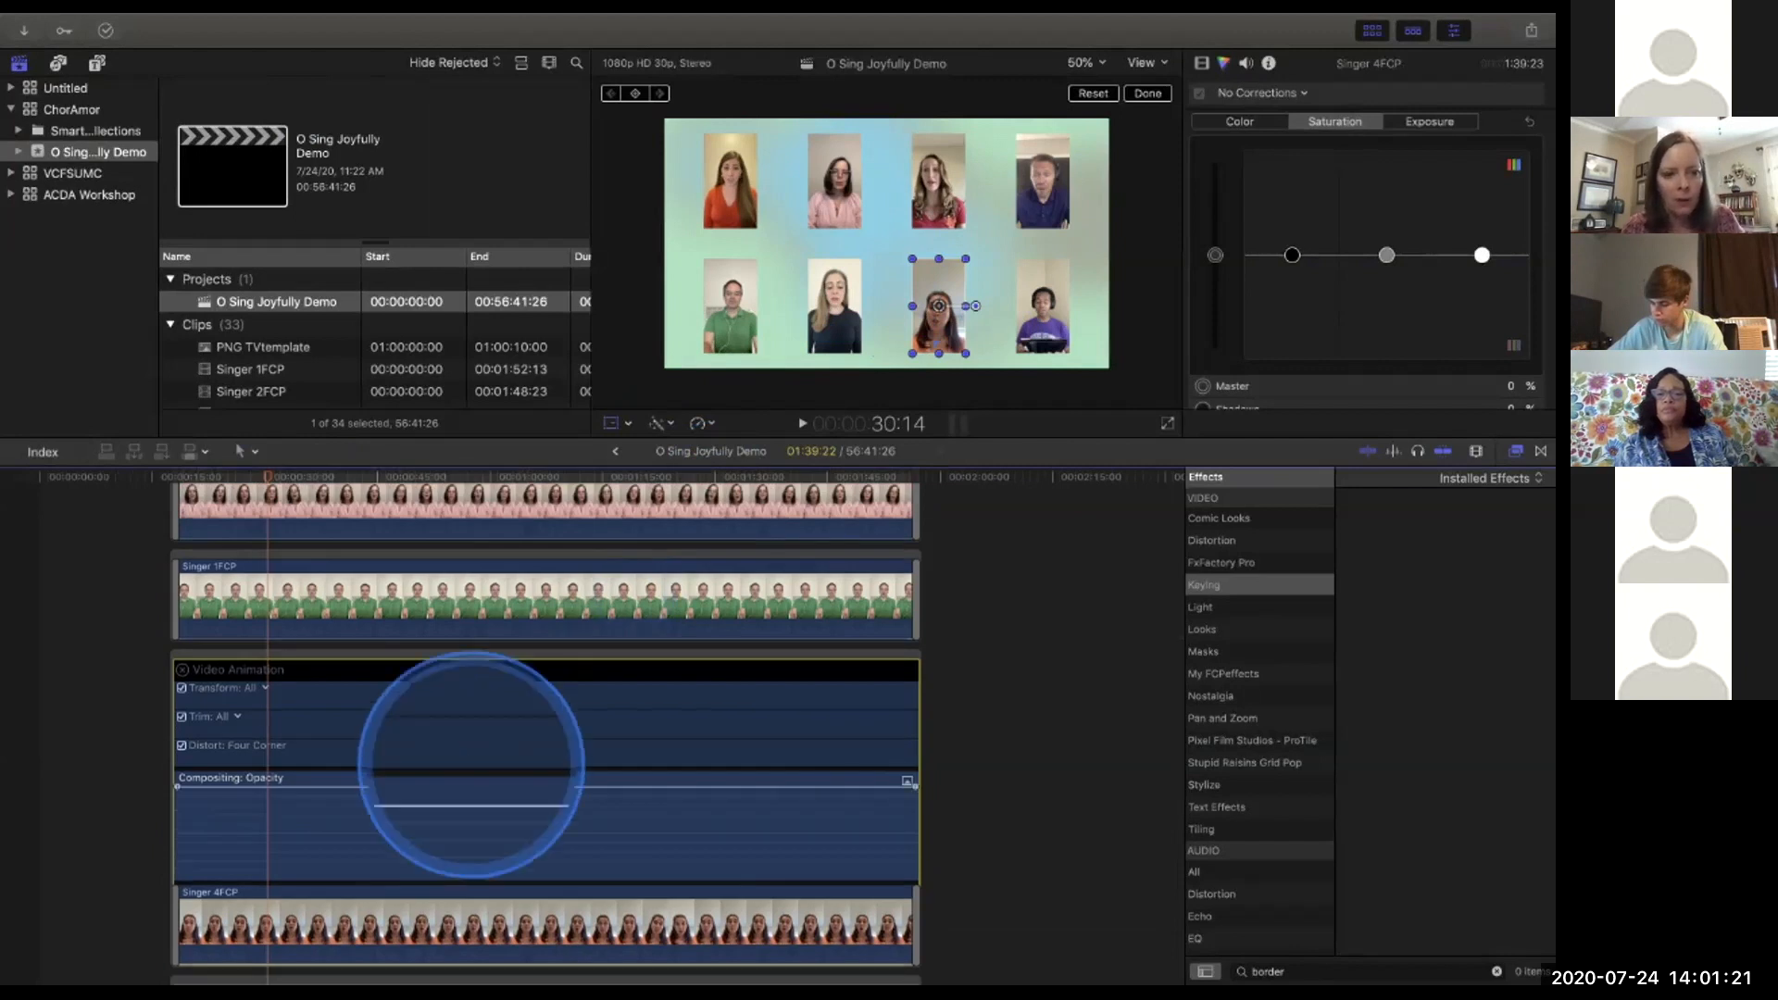
key("ctrl+v")
scroll(455, 829, "down", 4)
scroll(453, 828, "down", 3)
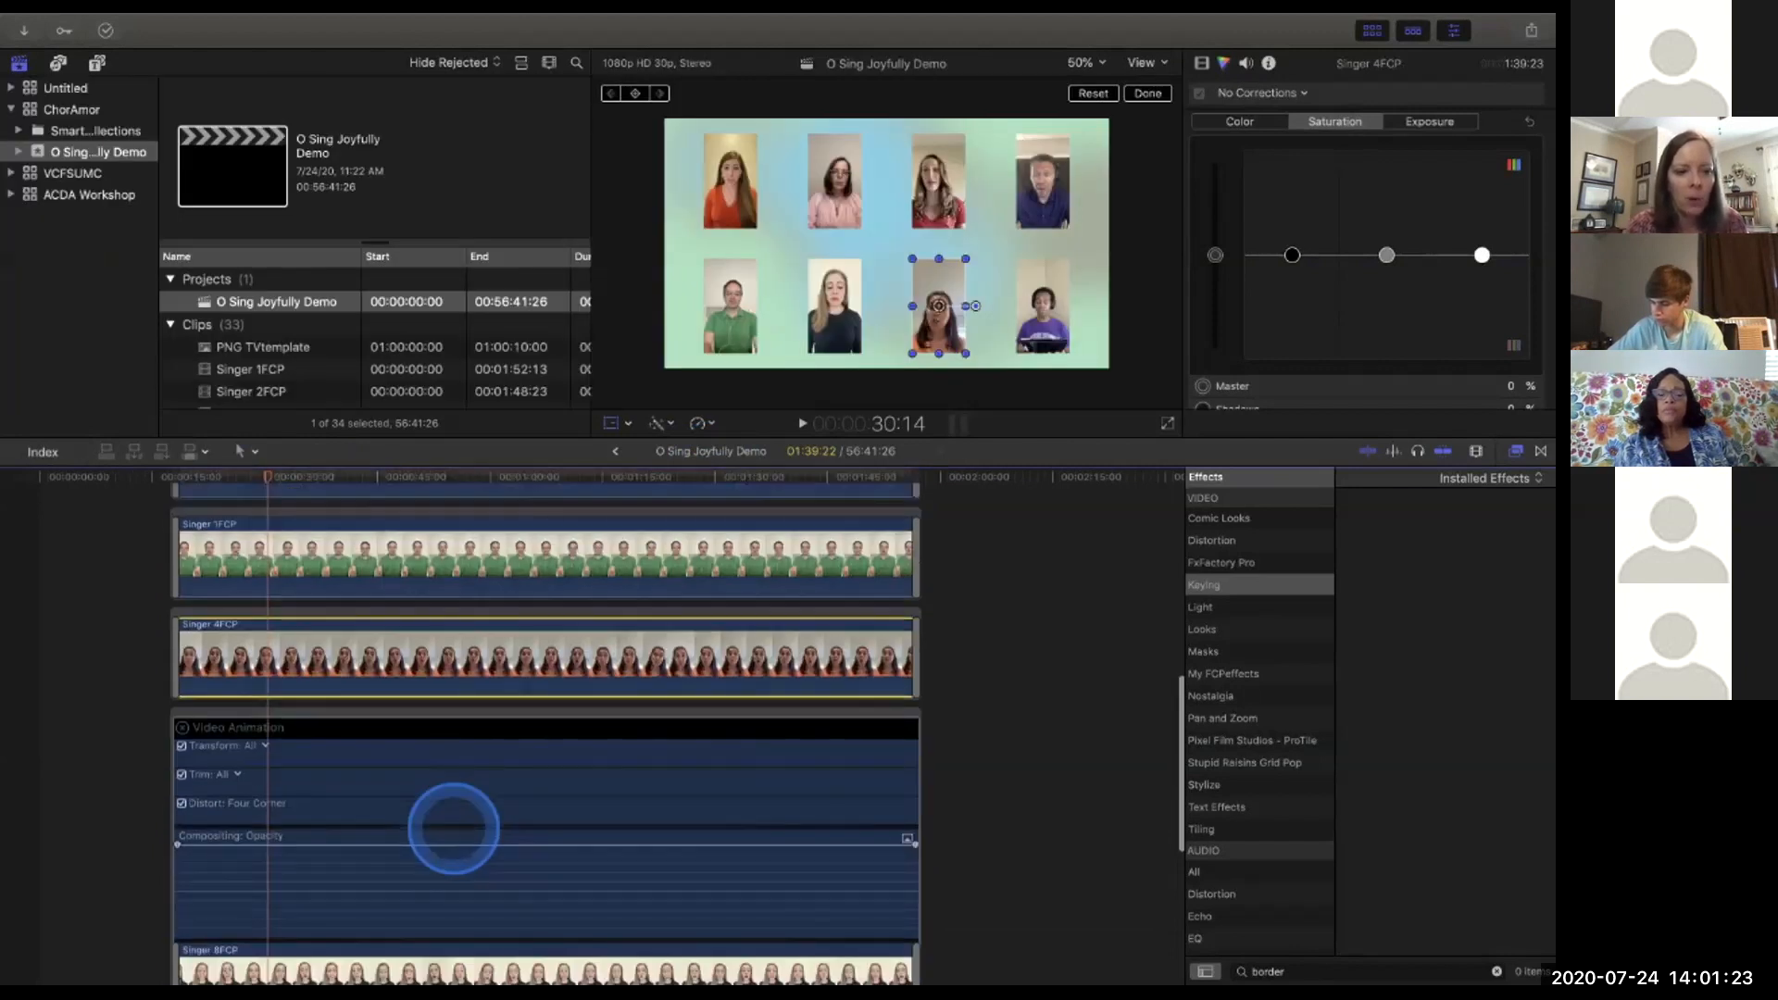
left_click(182, 697)
scroll(186, 701, "up", 2)
scroll(389, 787, "up", 5)
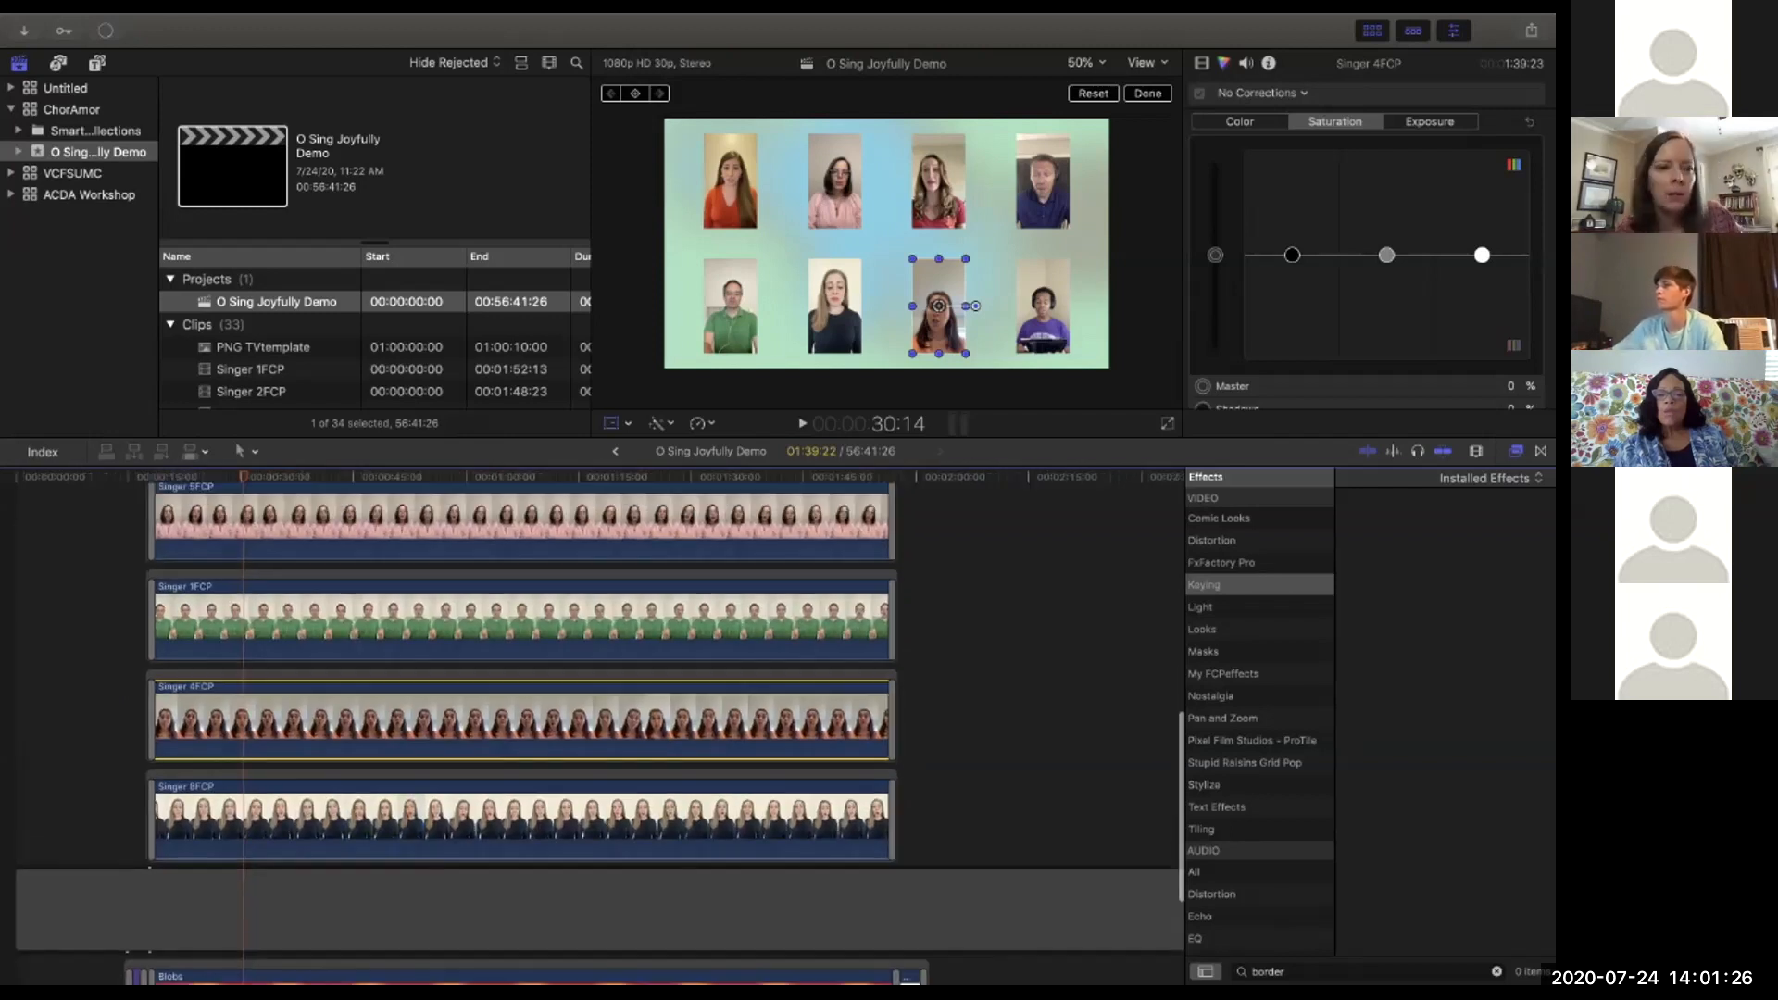
Move the playhead to 44:24 and trim the upper edge of the Singer 4FCP picture with the Crop tool.
left_click_drag(252, 477, 353, 476)
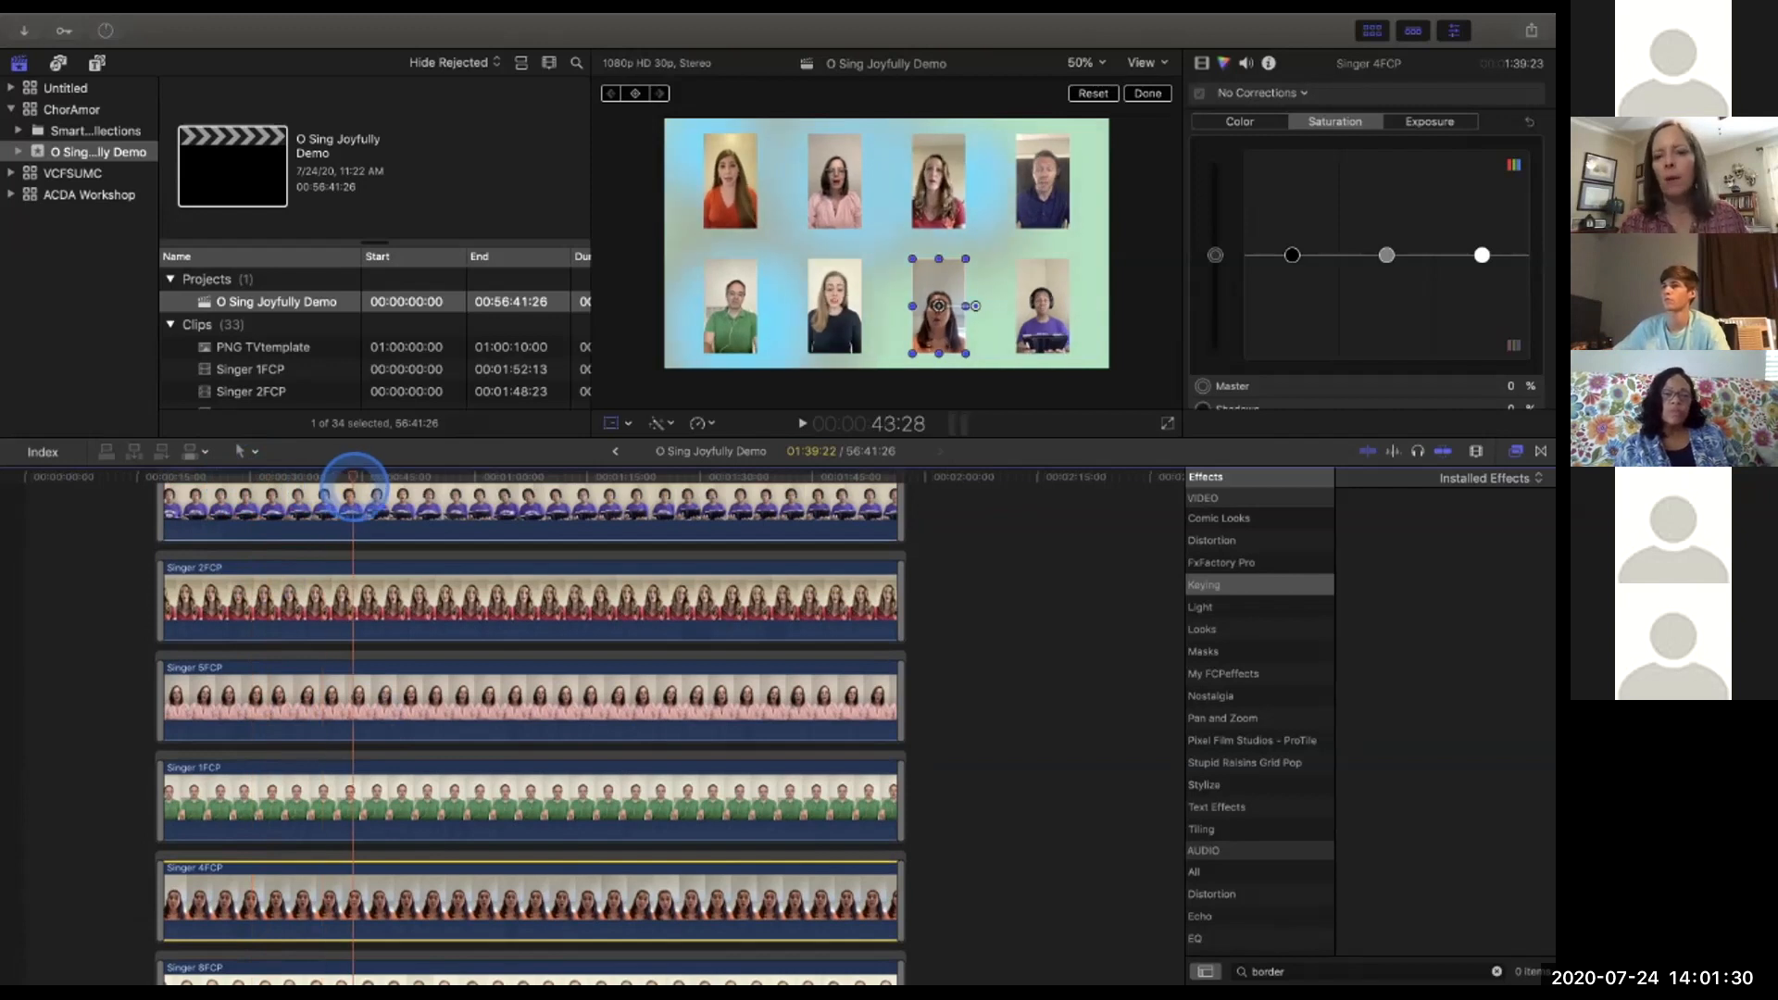
left_click_drag(358, 488, 359, 488)
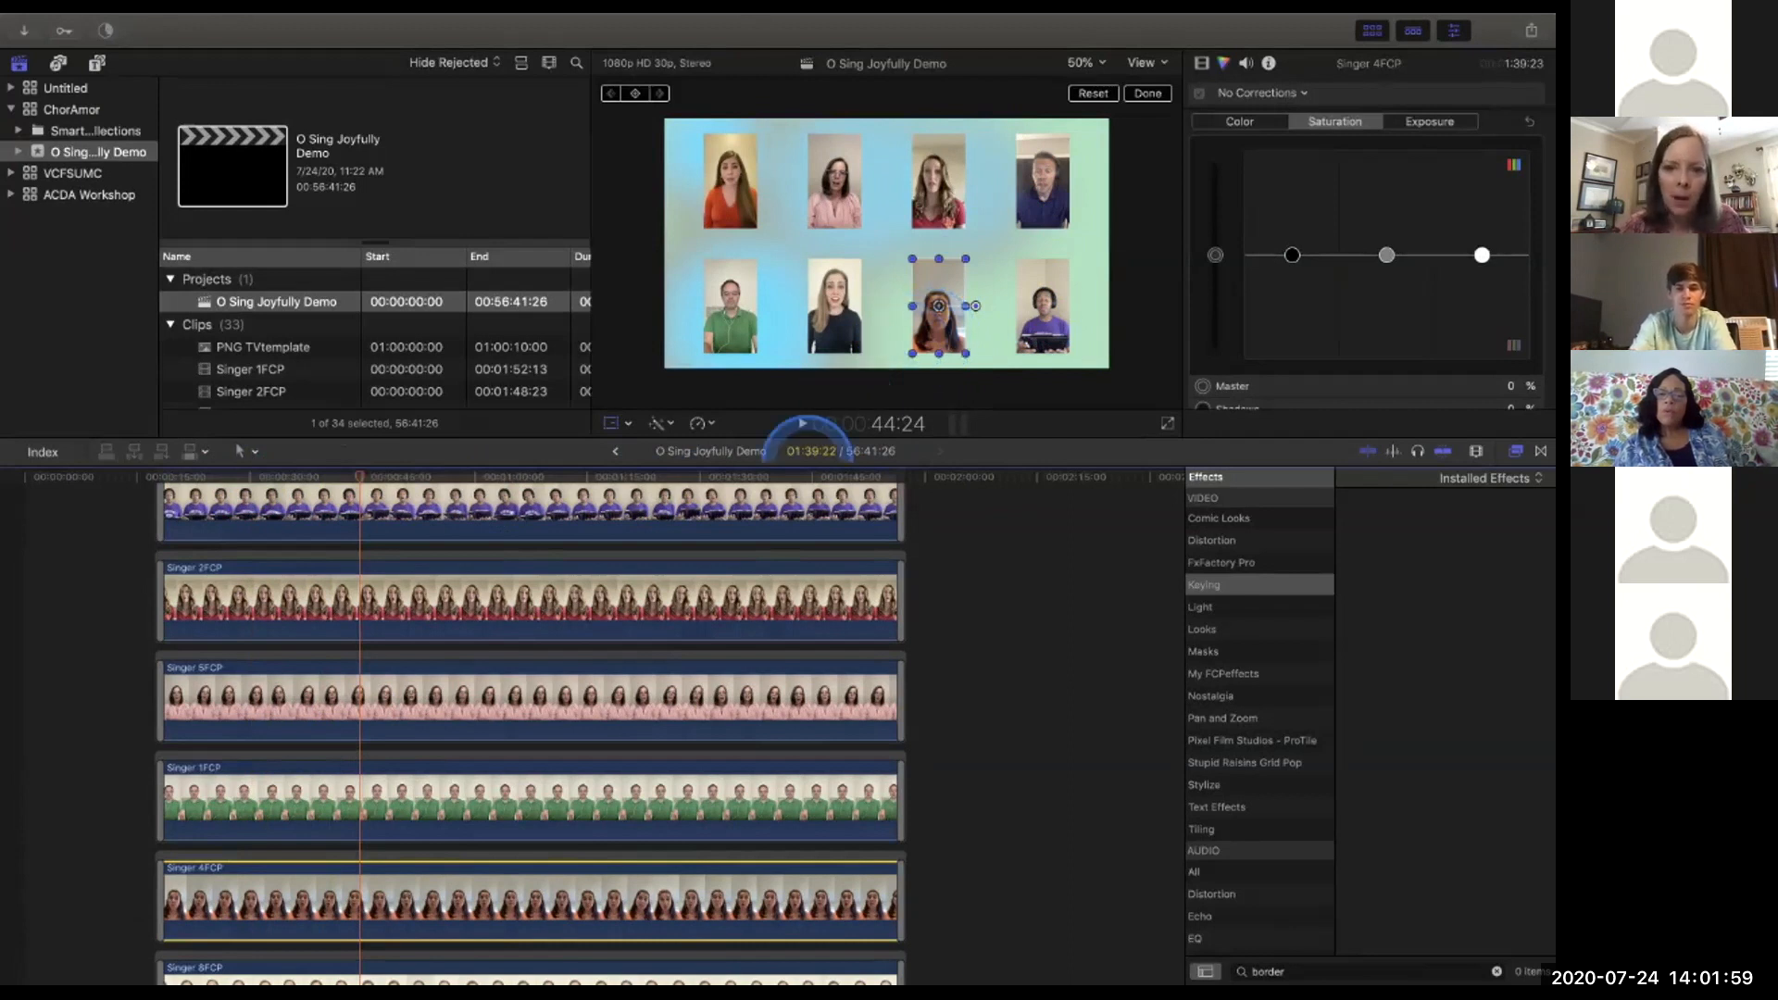
scroll(727, 619, "down", 3)
scroll(727, 618, "down", 1)
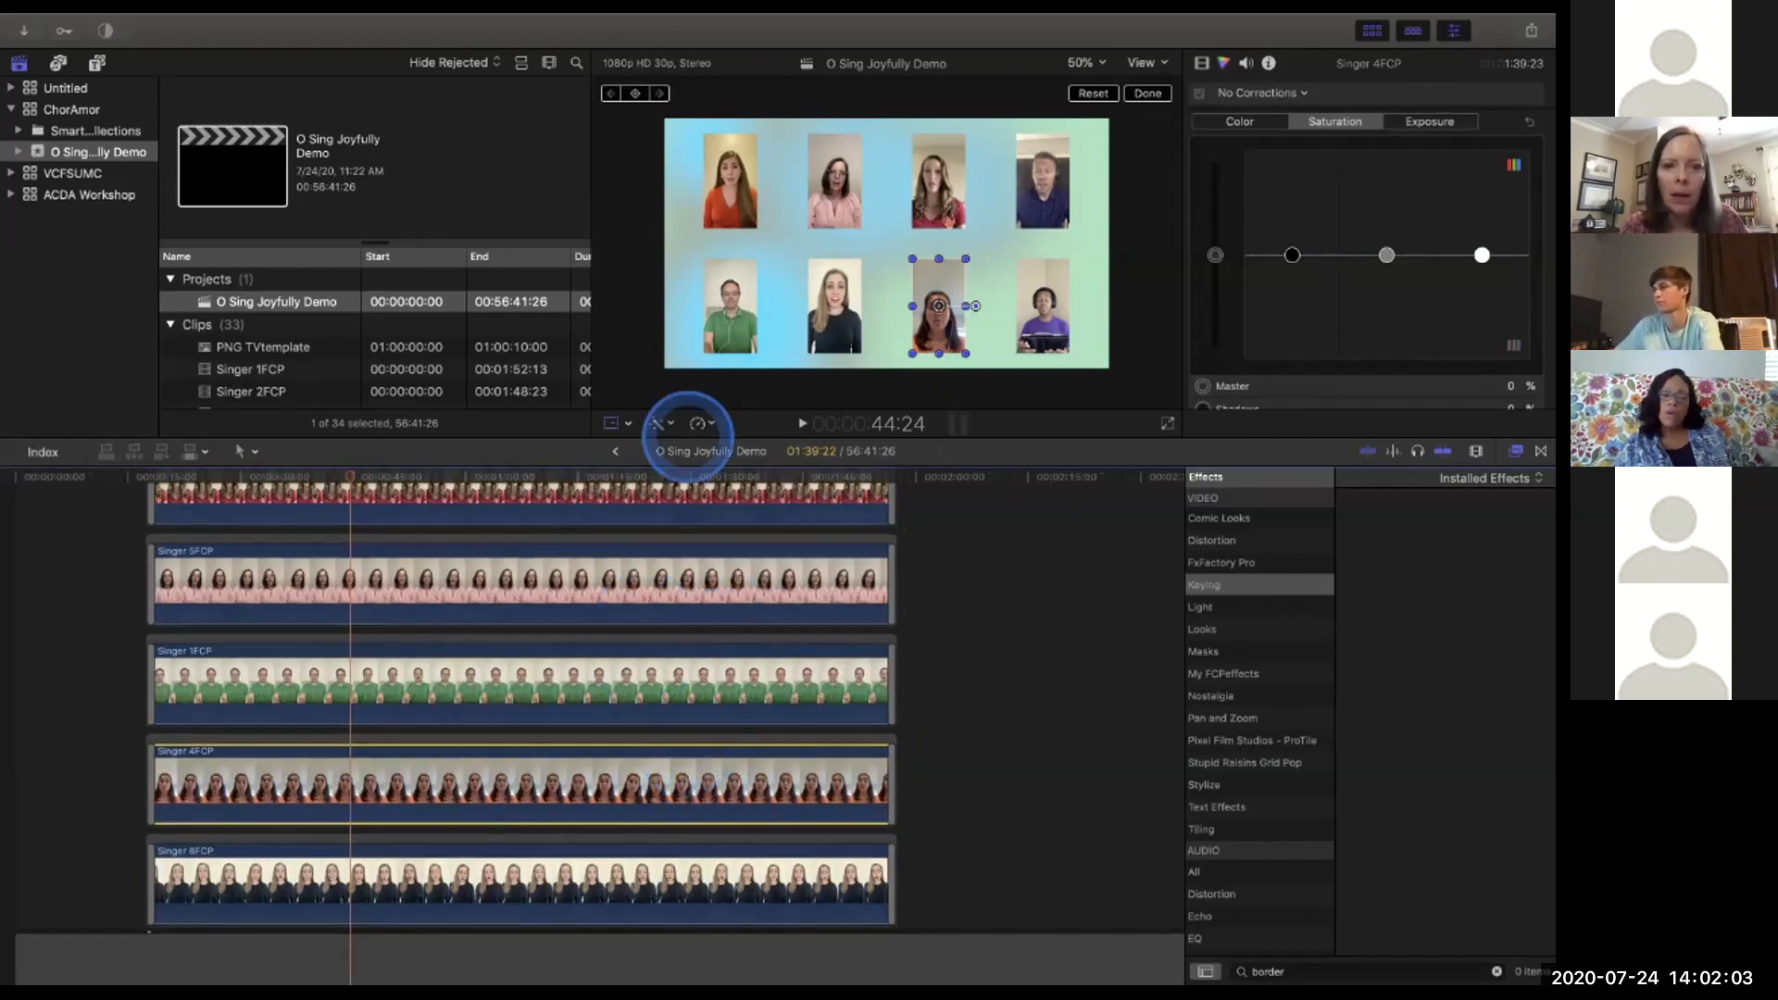
left_click(627, 423)
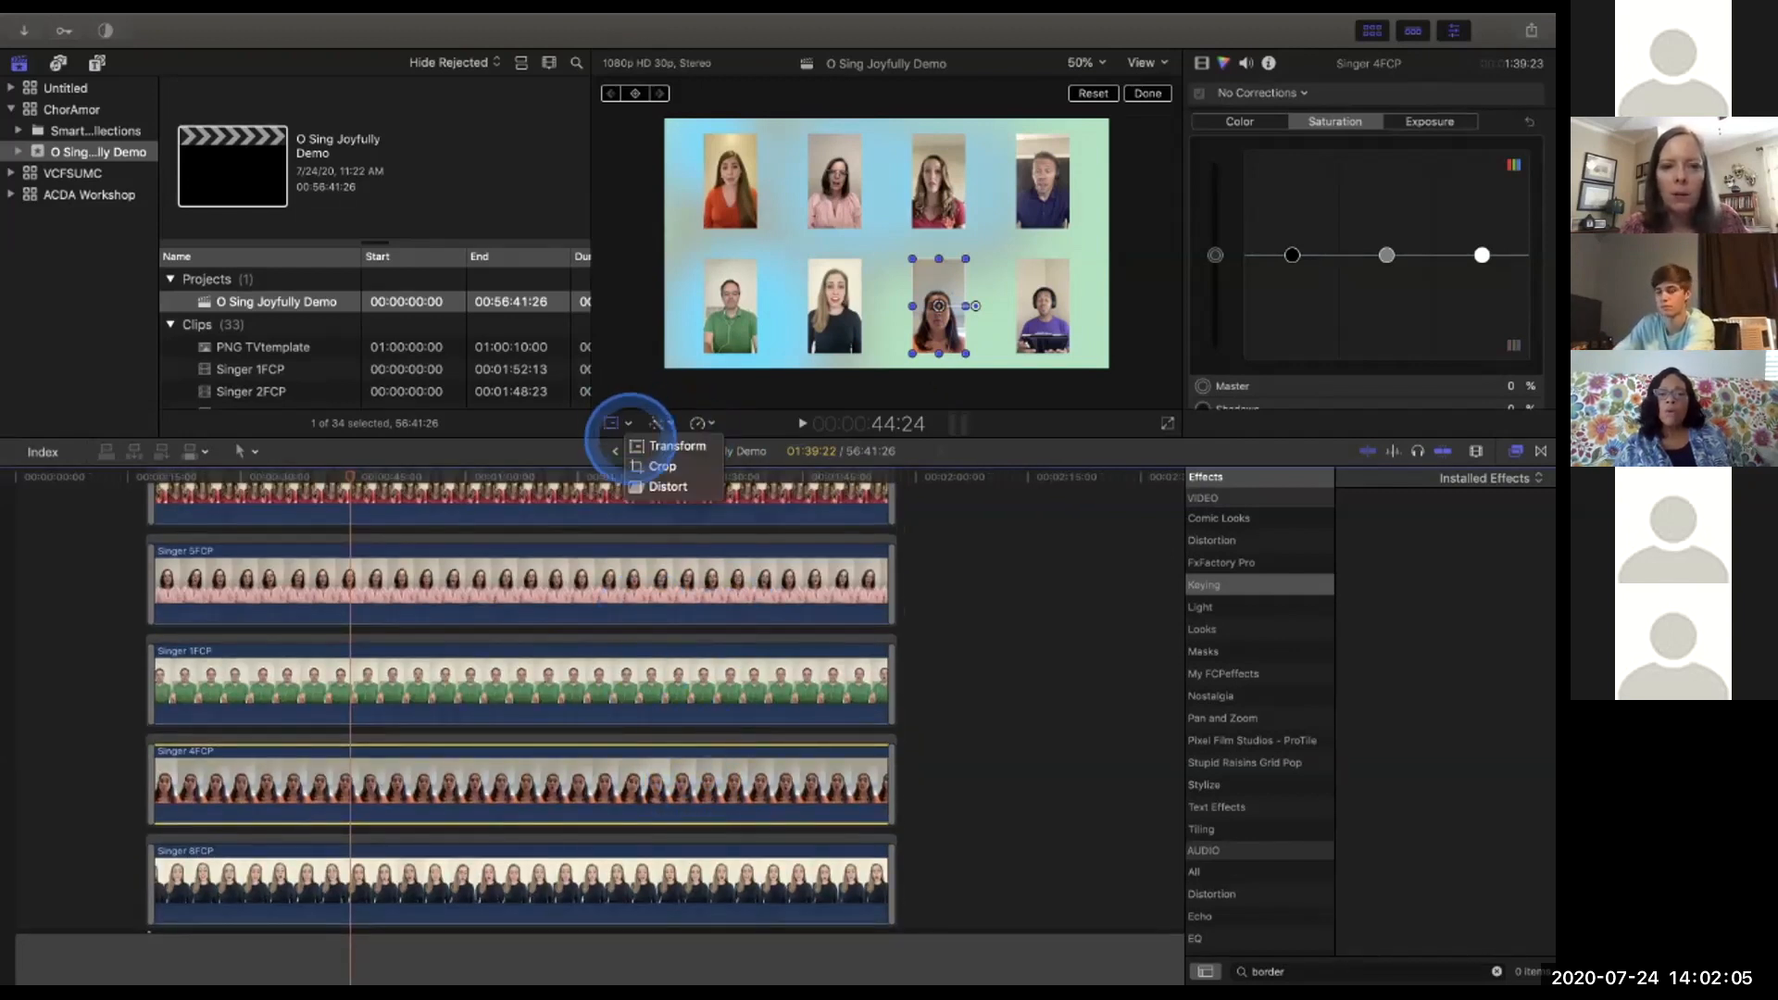
left_click(667, 445)
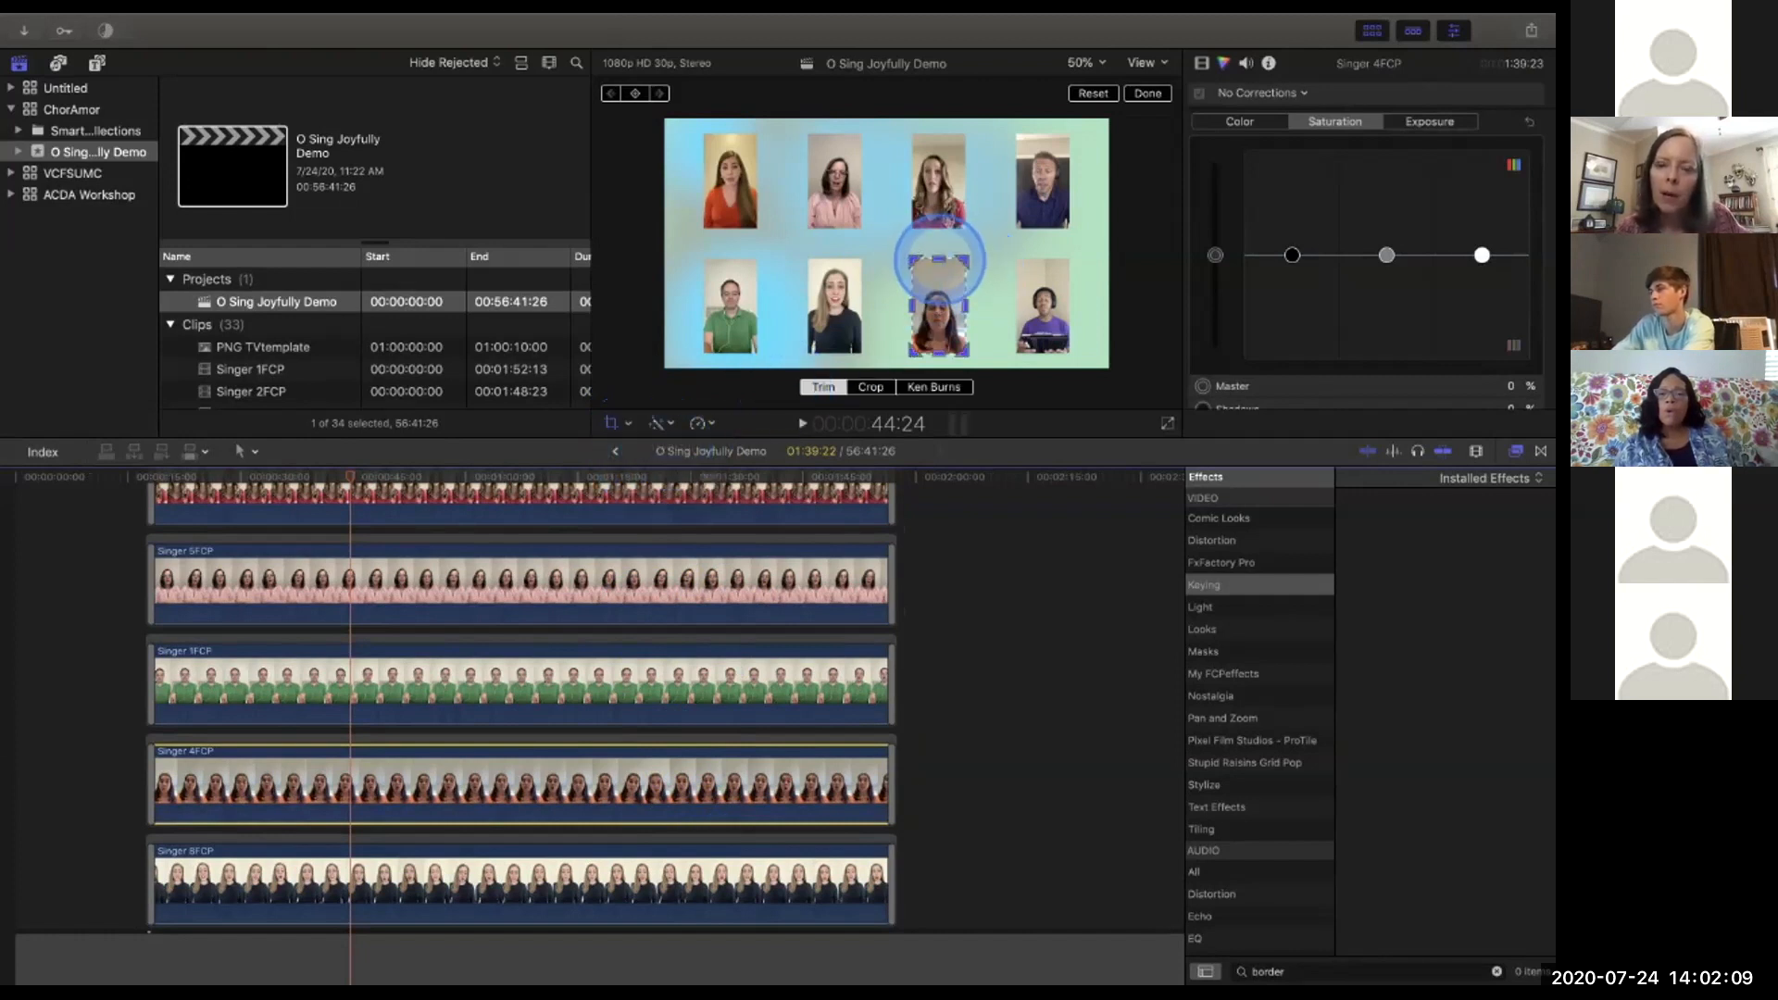
left_click_drag(940, 259, 939, 269)
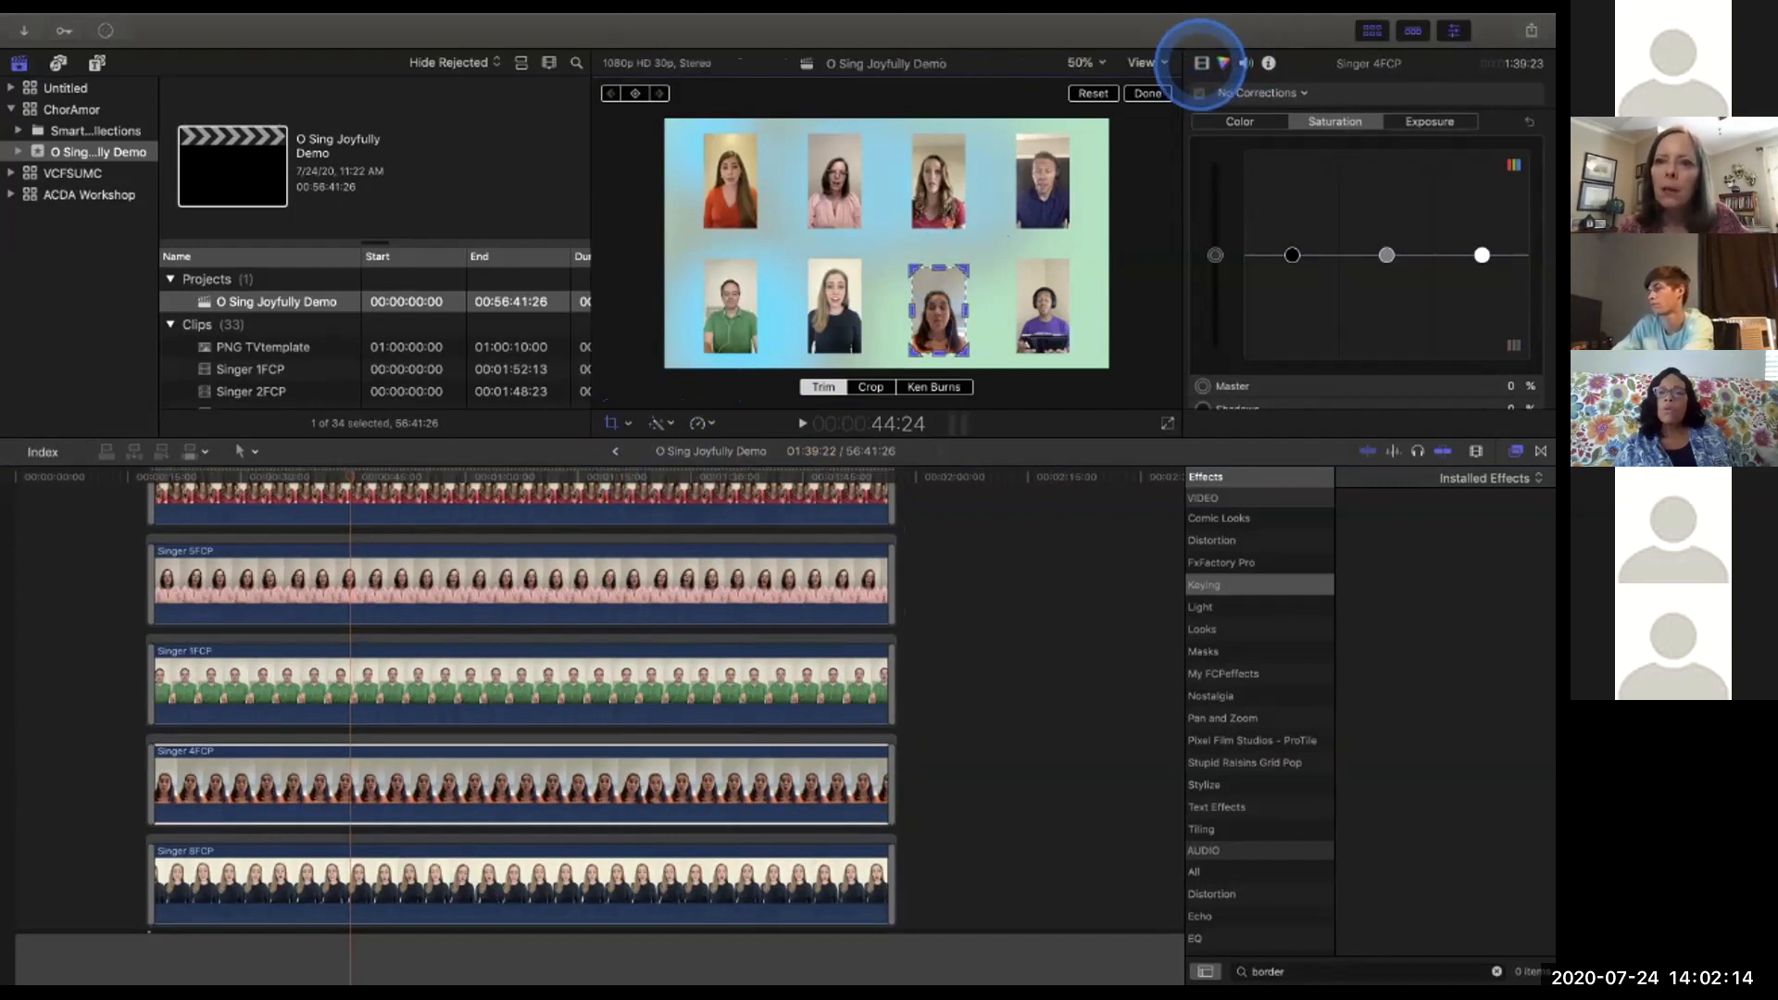
Adjust the Singer 4FCP clip's top crop to 179 in its video properties.
left_click(1201, 62)
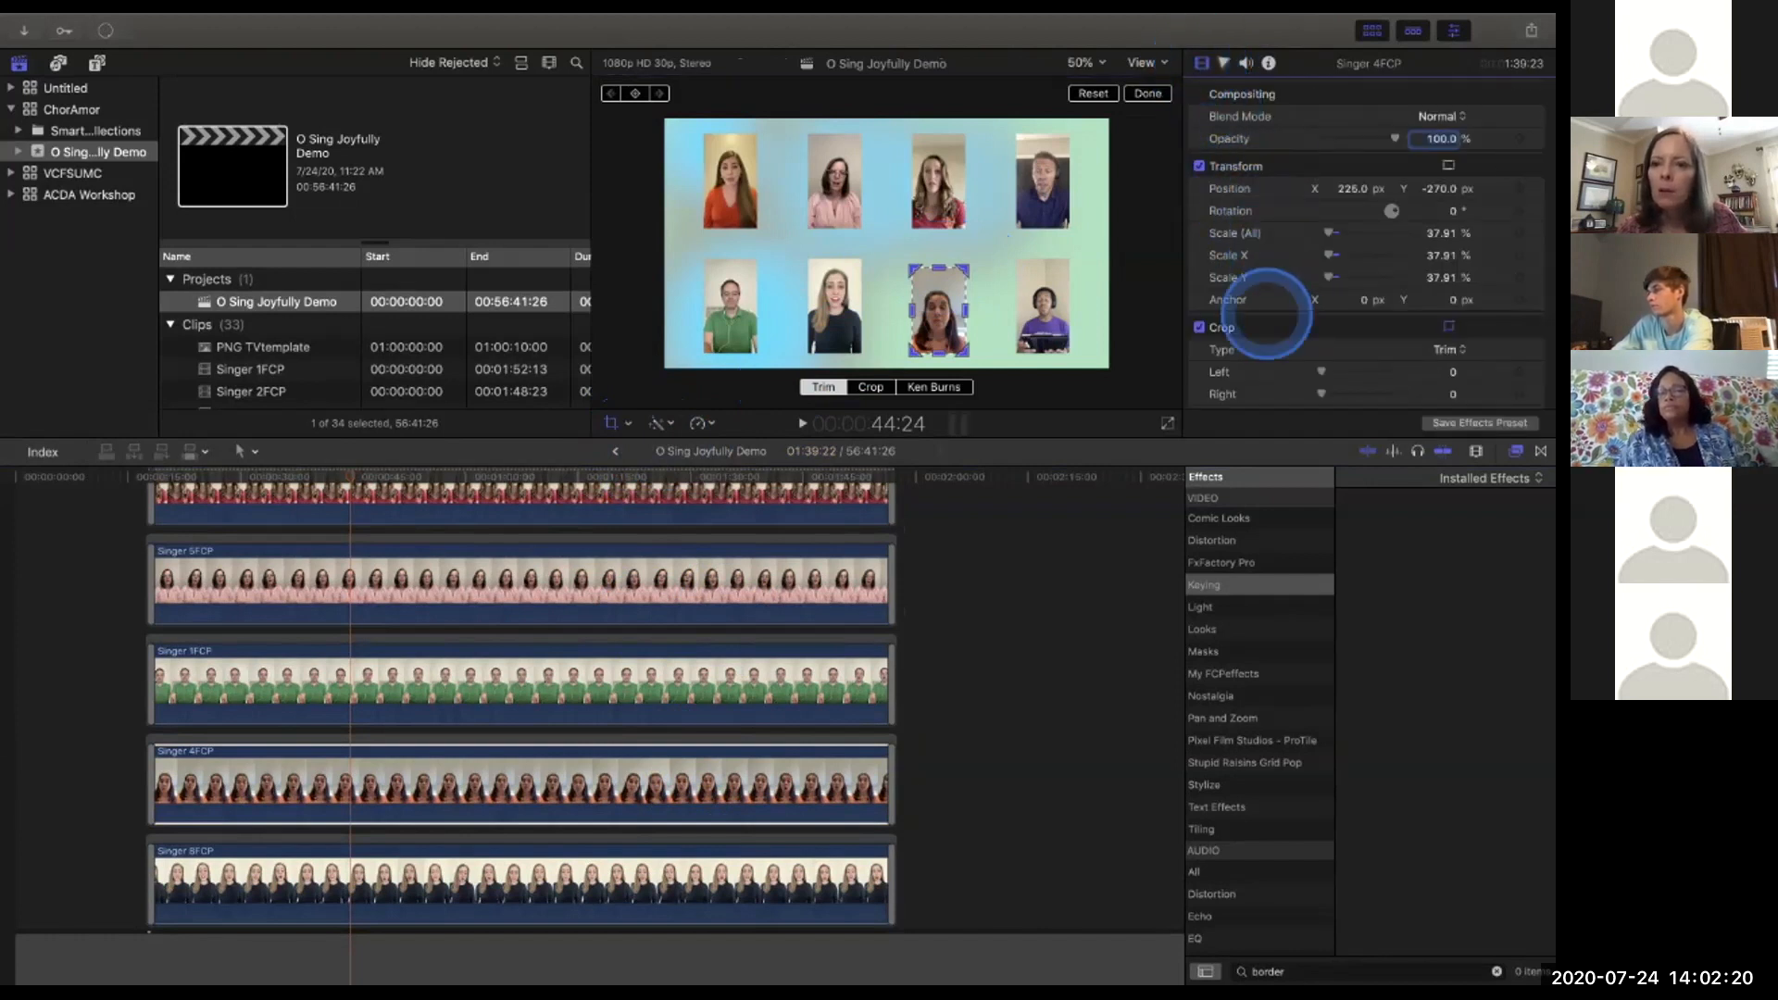
scroll(1261, 309, "down", 3)
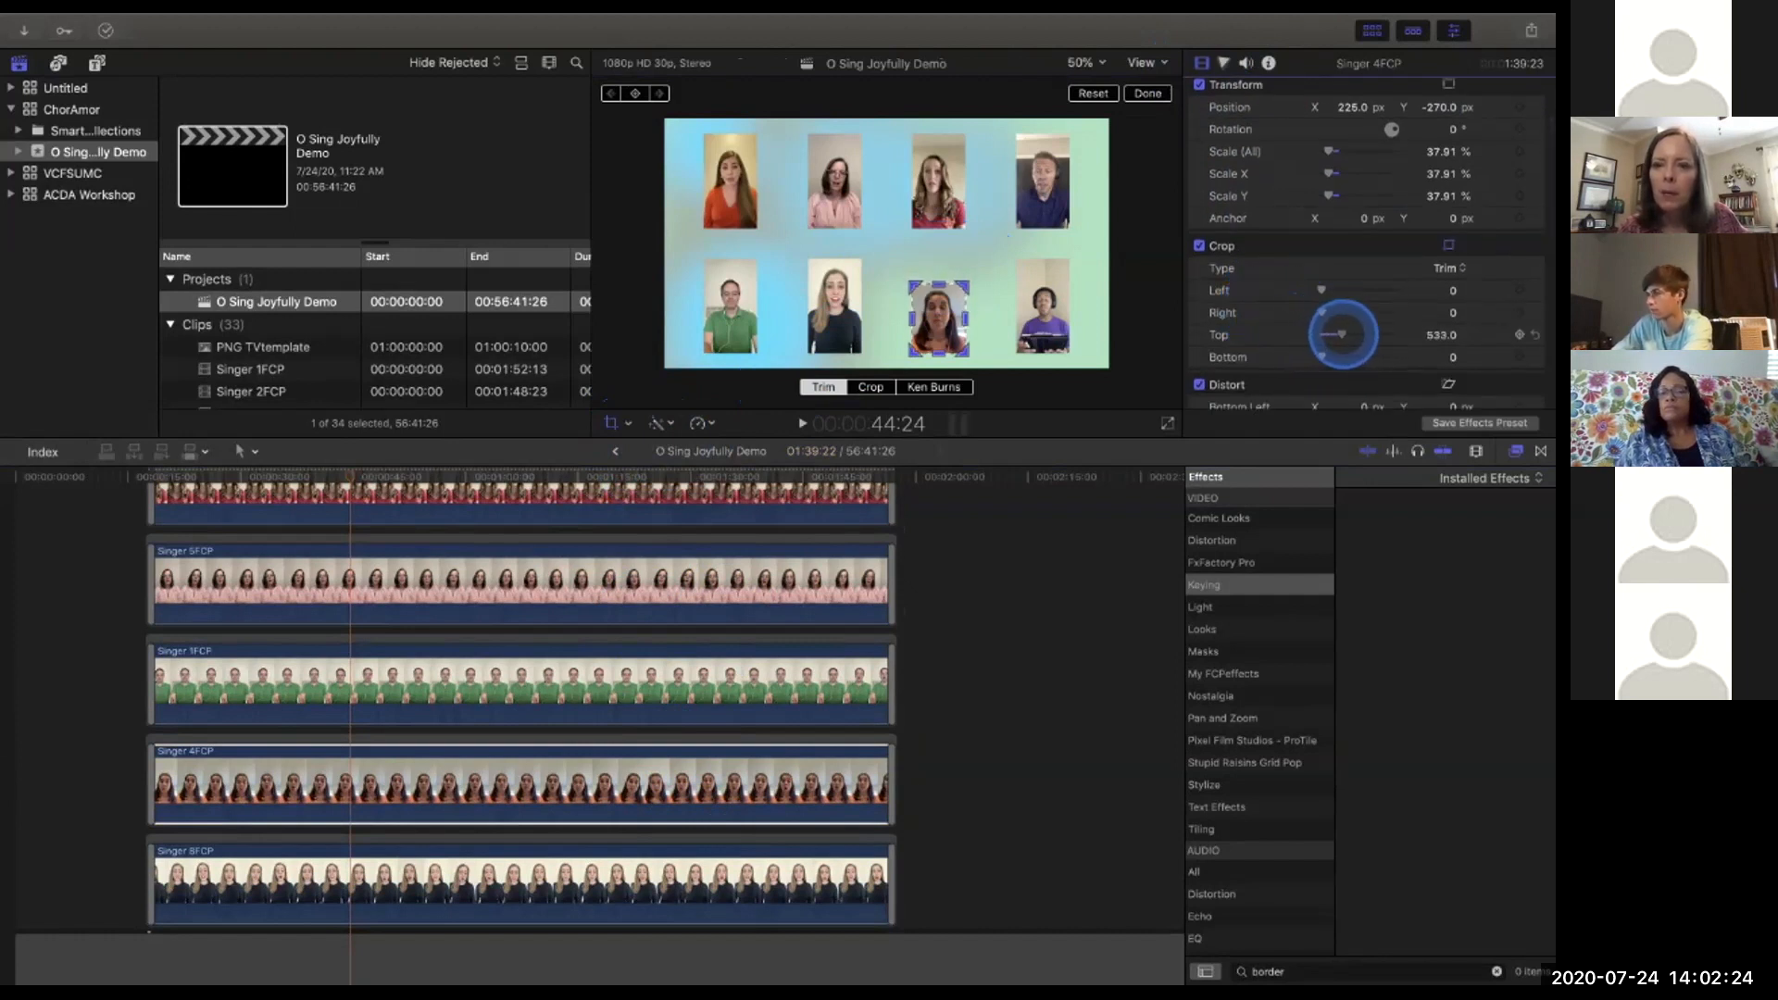
mouse_move(1342, 334)
left_mouse_down()
mouse_move(1327, 335)
mouse_move(1343, 334)
left_mouse_up()
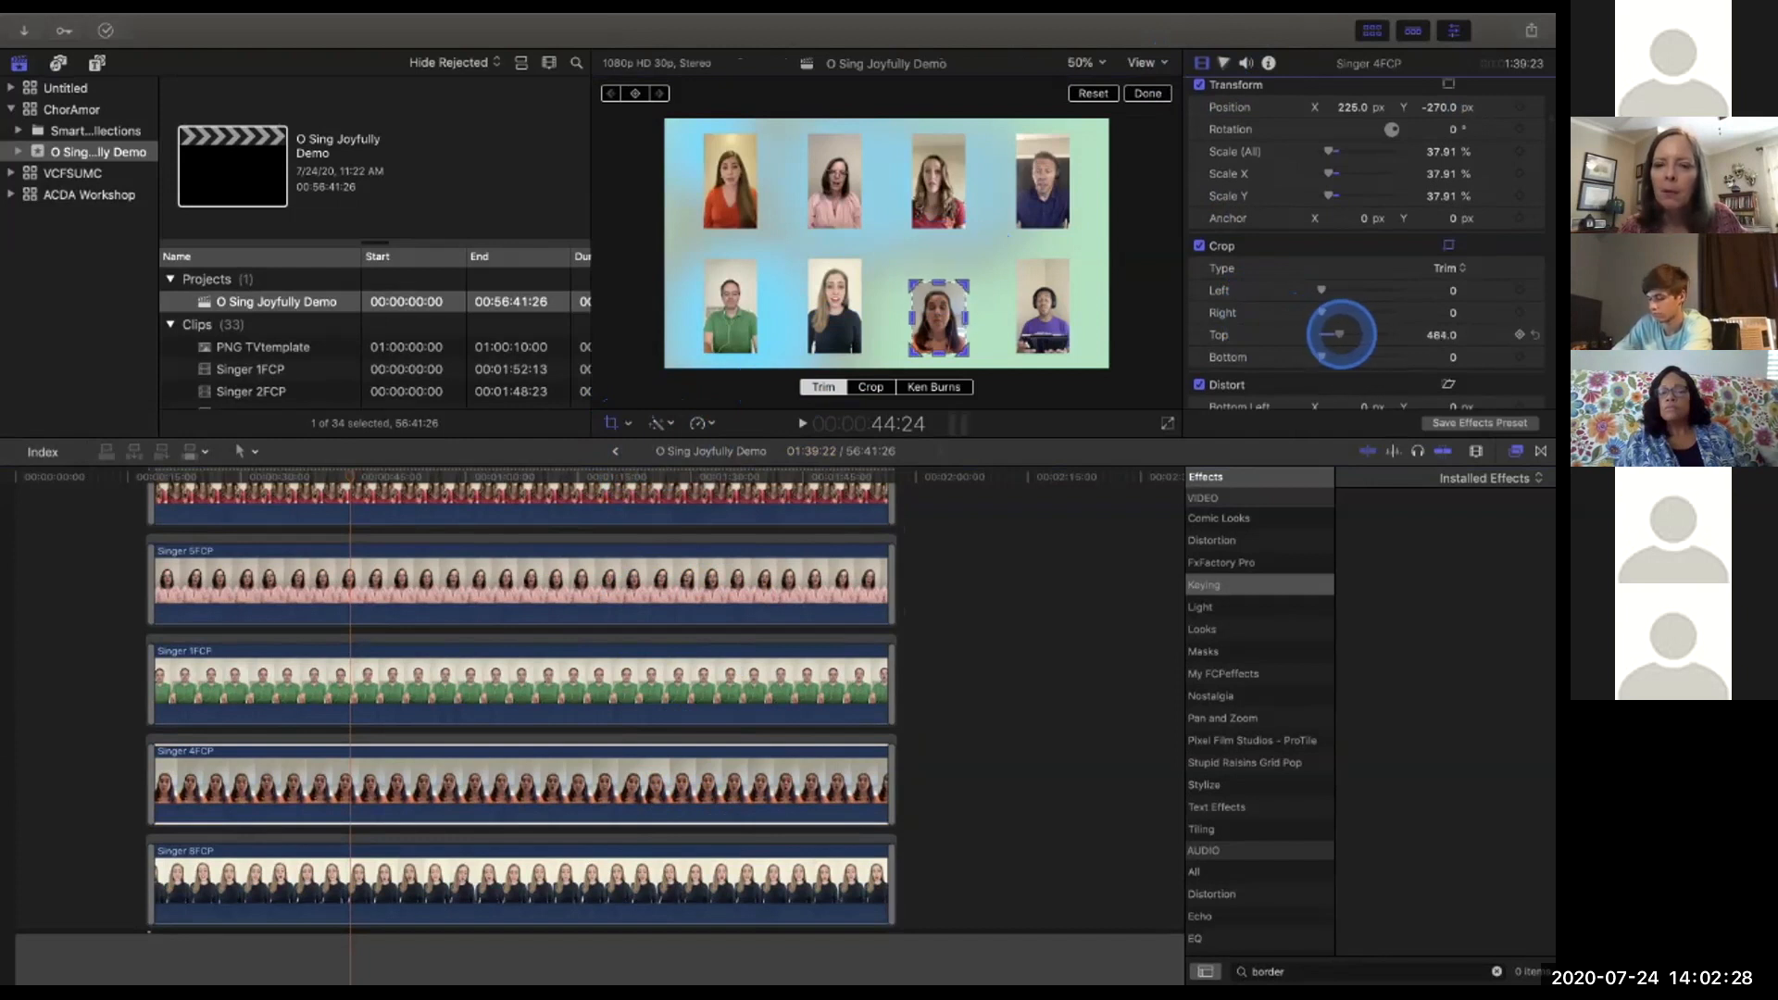
left_click_drag(1336, 334, 1335, 335)
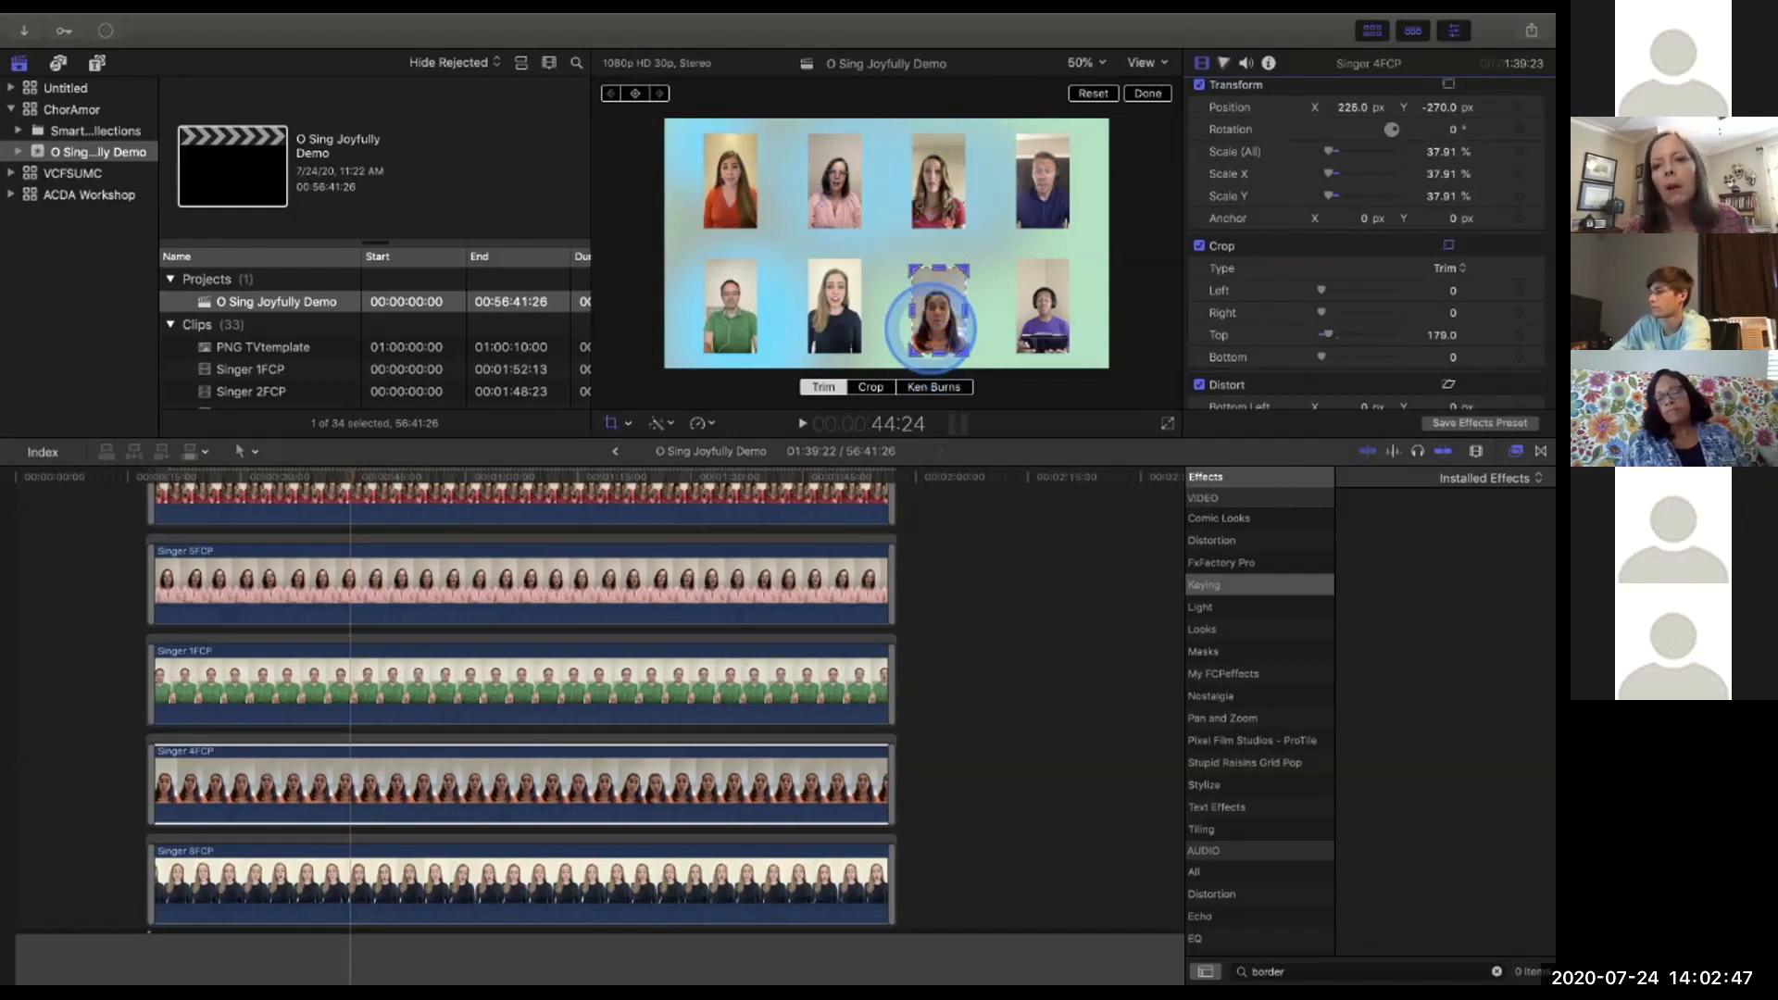
left_click(1051, 317)
scroll(642, 685, "up", 2)
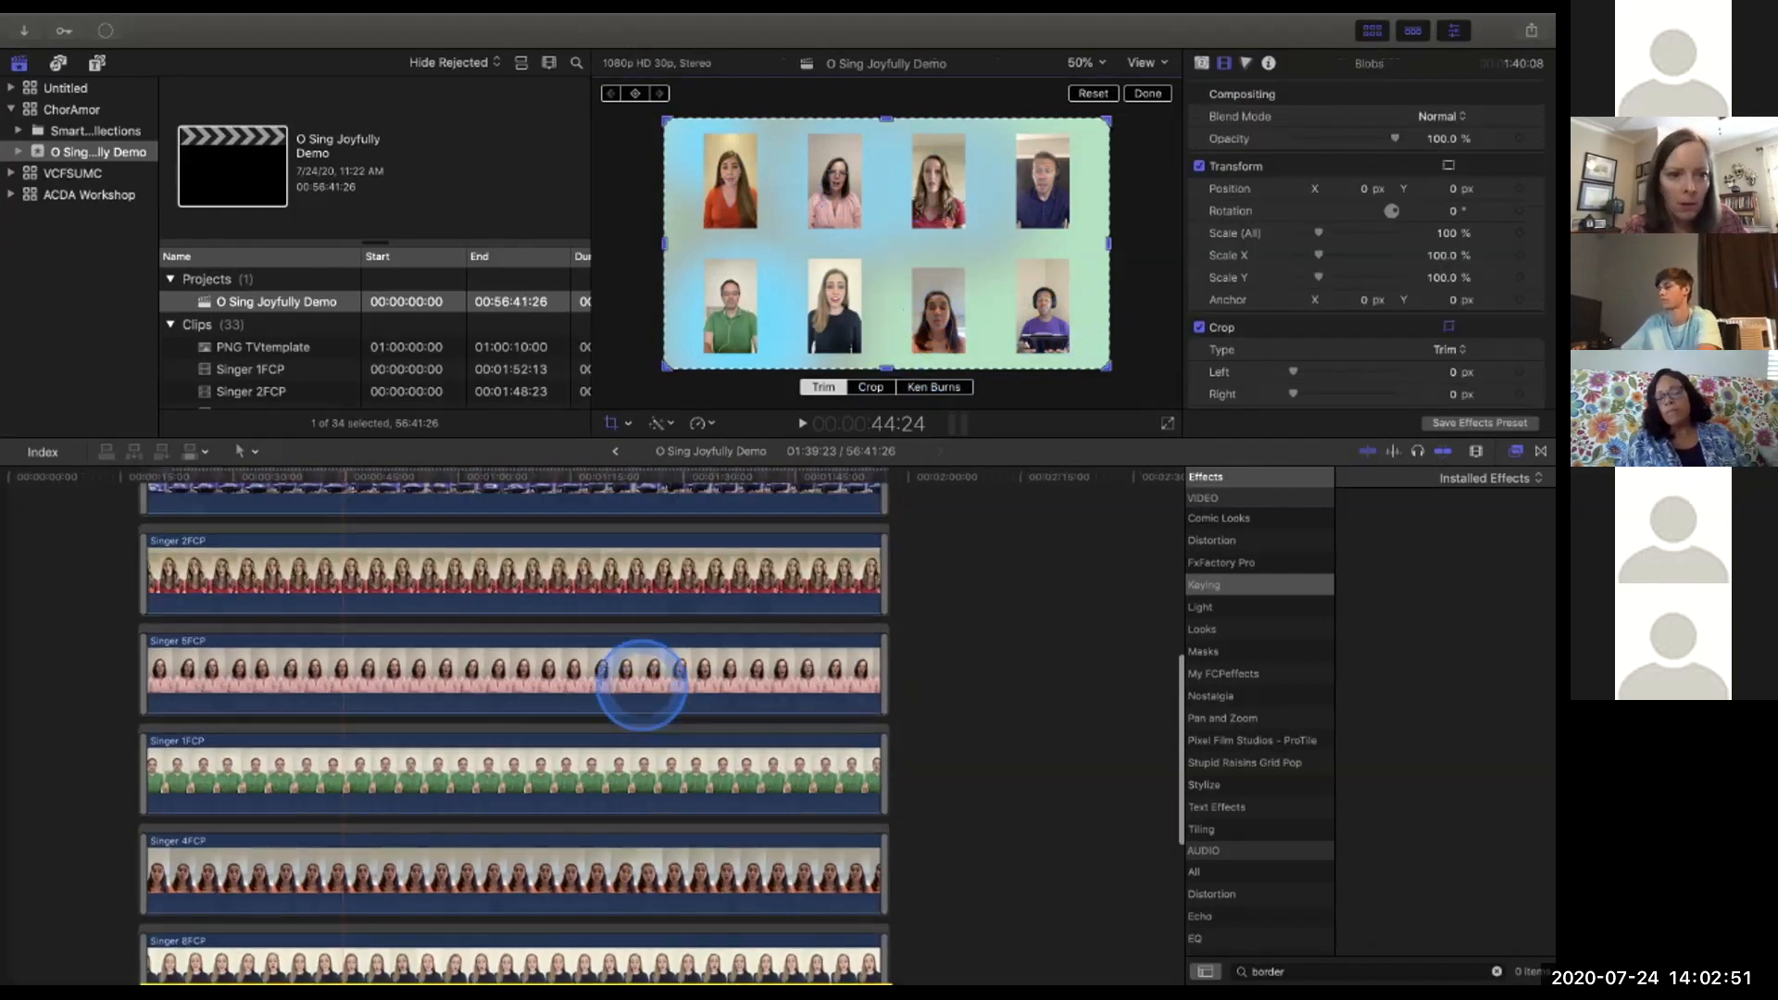
Enlarge the Singer 7FCP picture to a scale of 59.58% with the Transform tool.
scroll(642, 685, "up", 4)
left_click(644, 632)
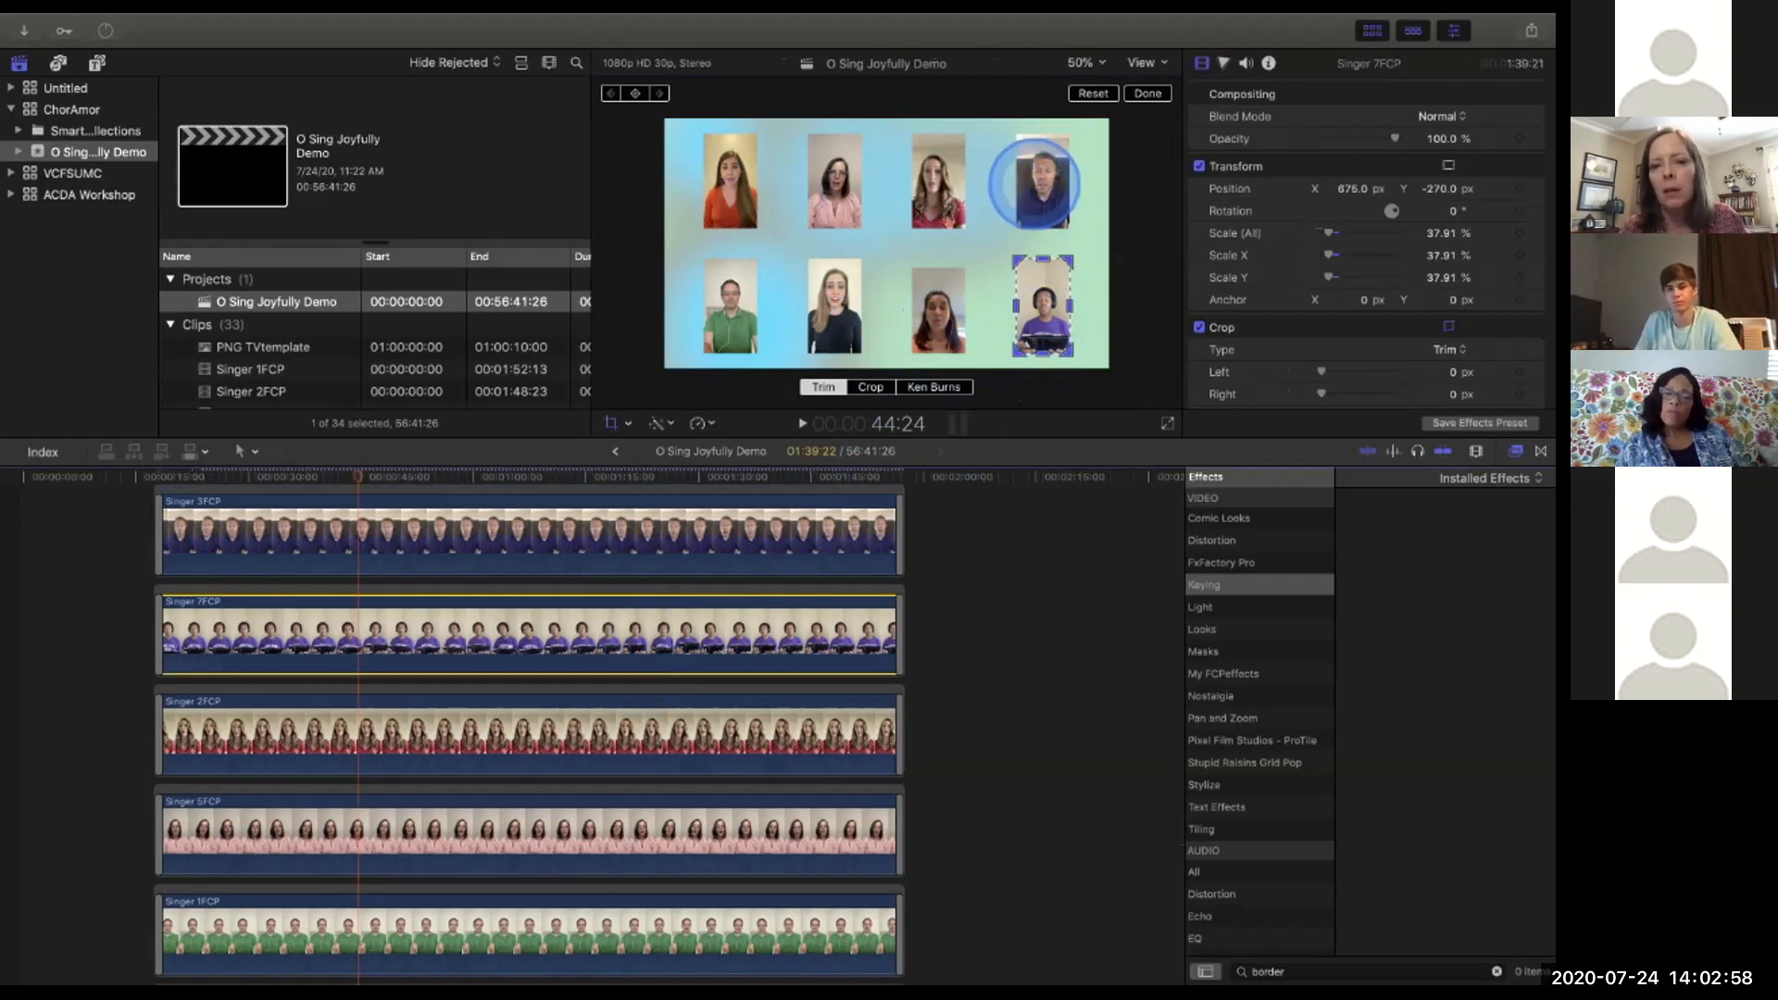
left_click(627, 422)
left_click(639, 442)
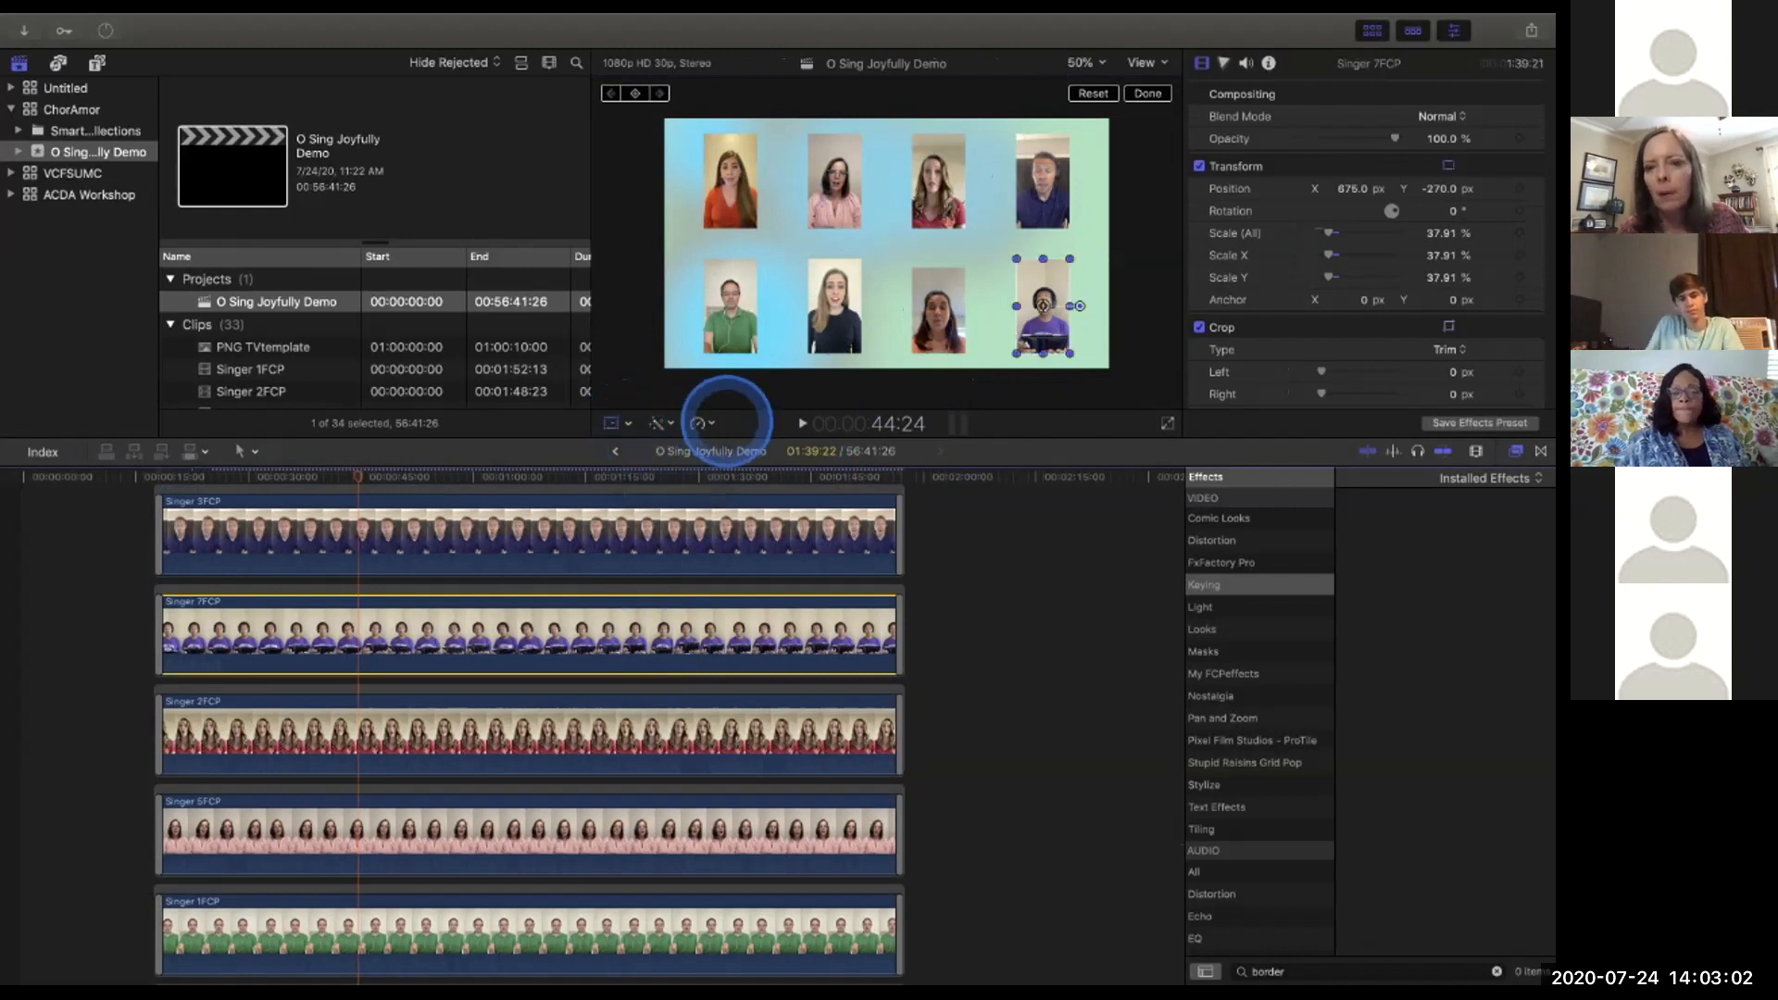
left_click_drag(1016, 352, 1002, 379)
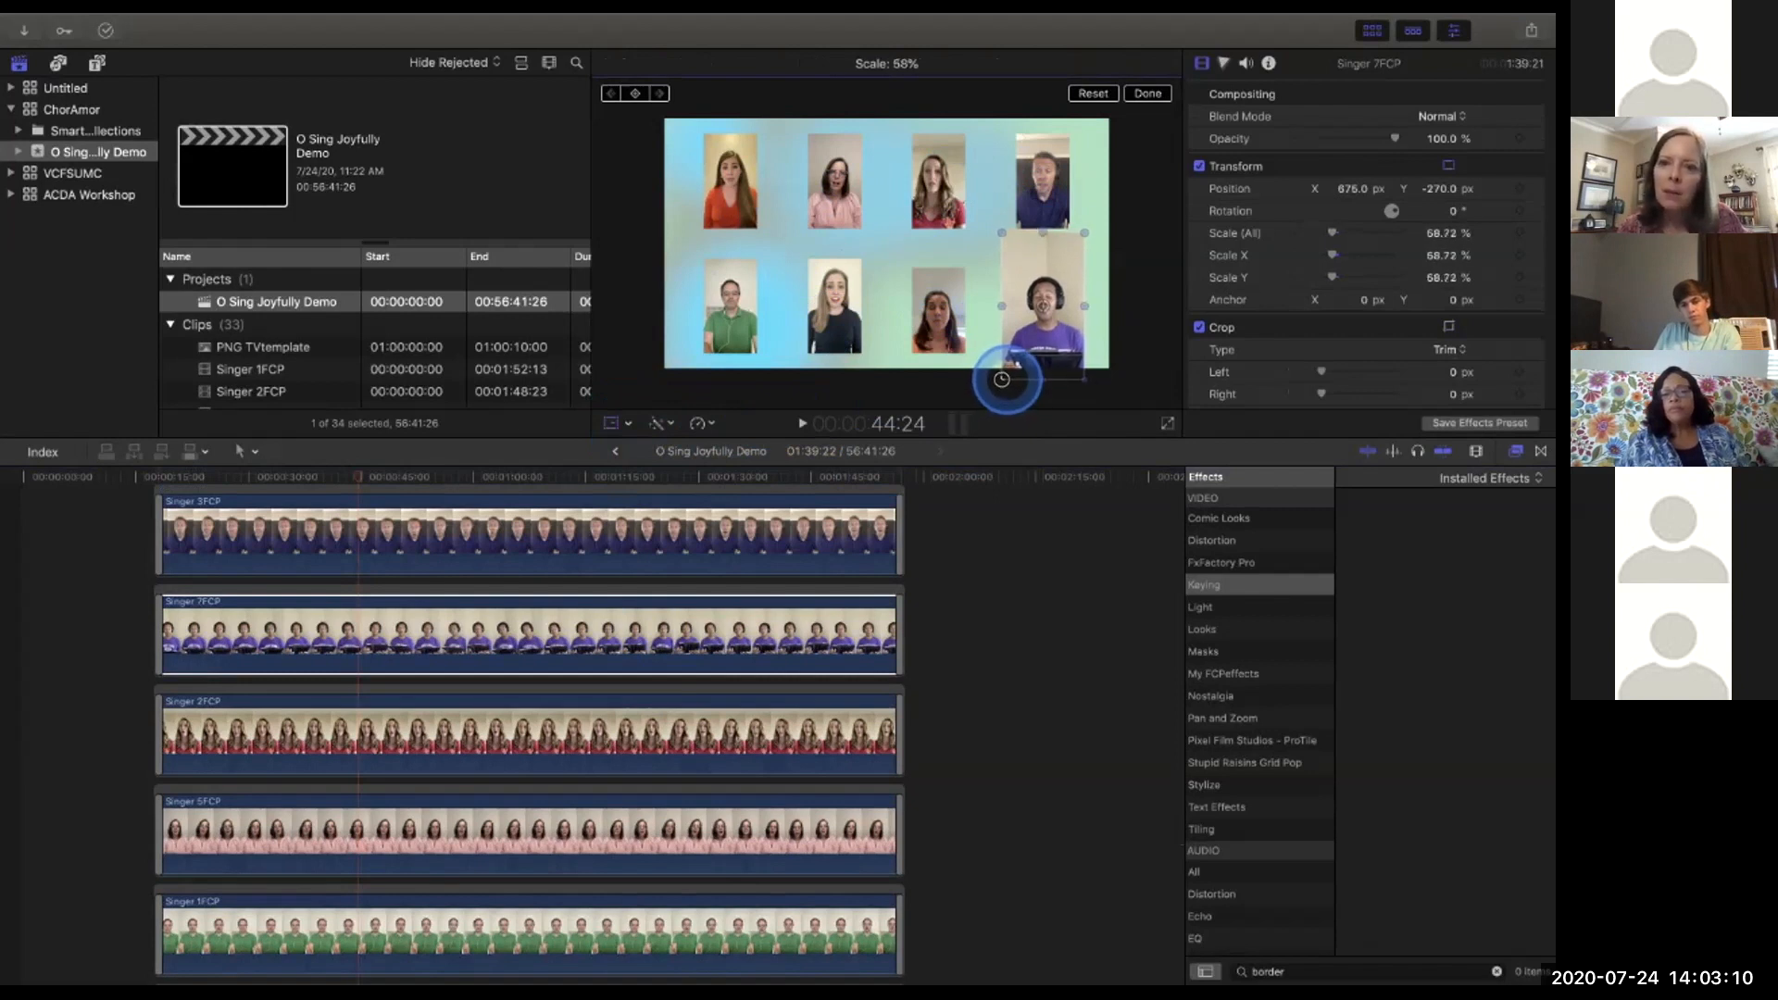
left_click_drag(1001, 380, 1000, 379)
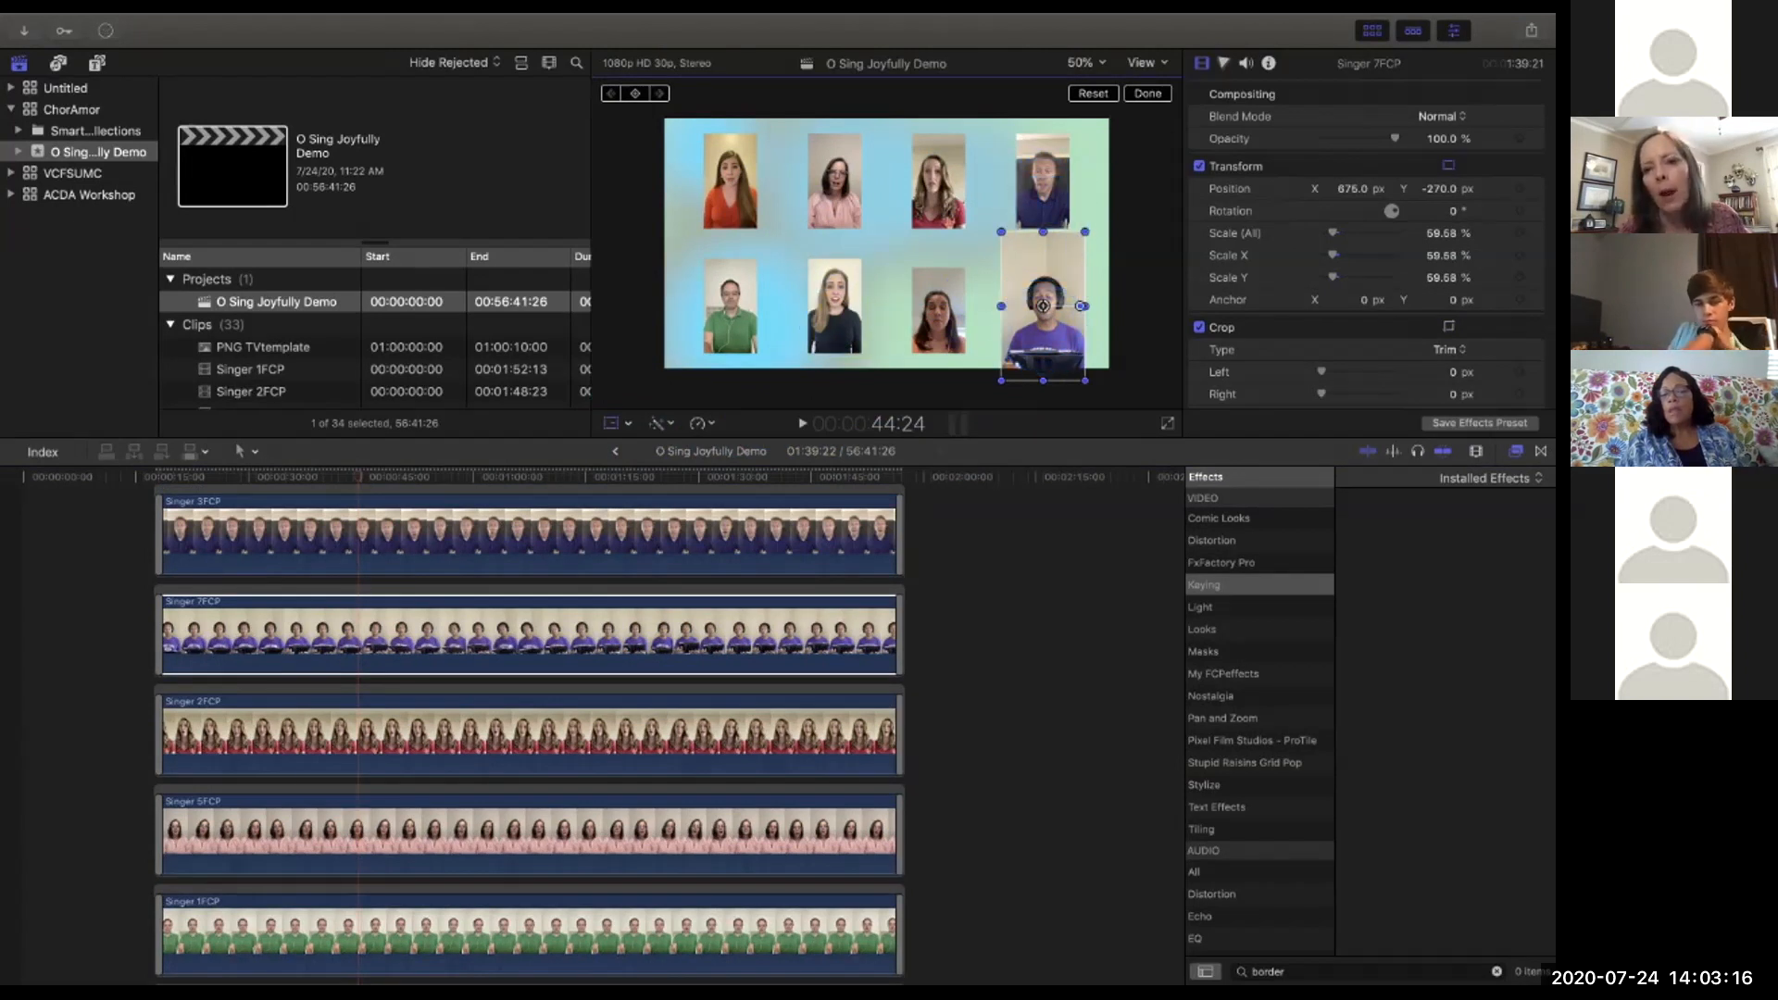
Place Singer 7FCP over the upper-row picture in its column and crop it 221 px left, 171 px right and 331 px top.
left_click_drag(1043, 306, 1041, 184)
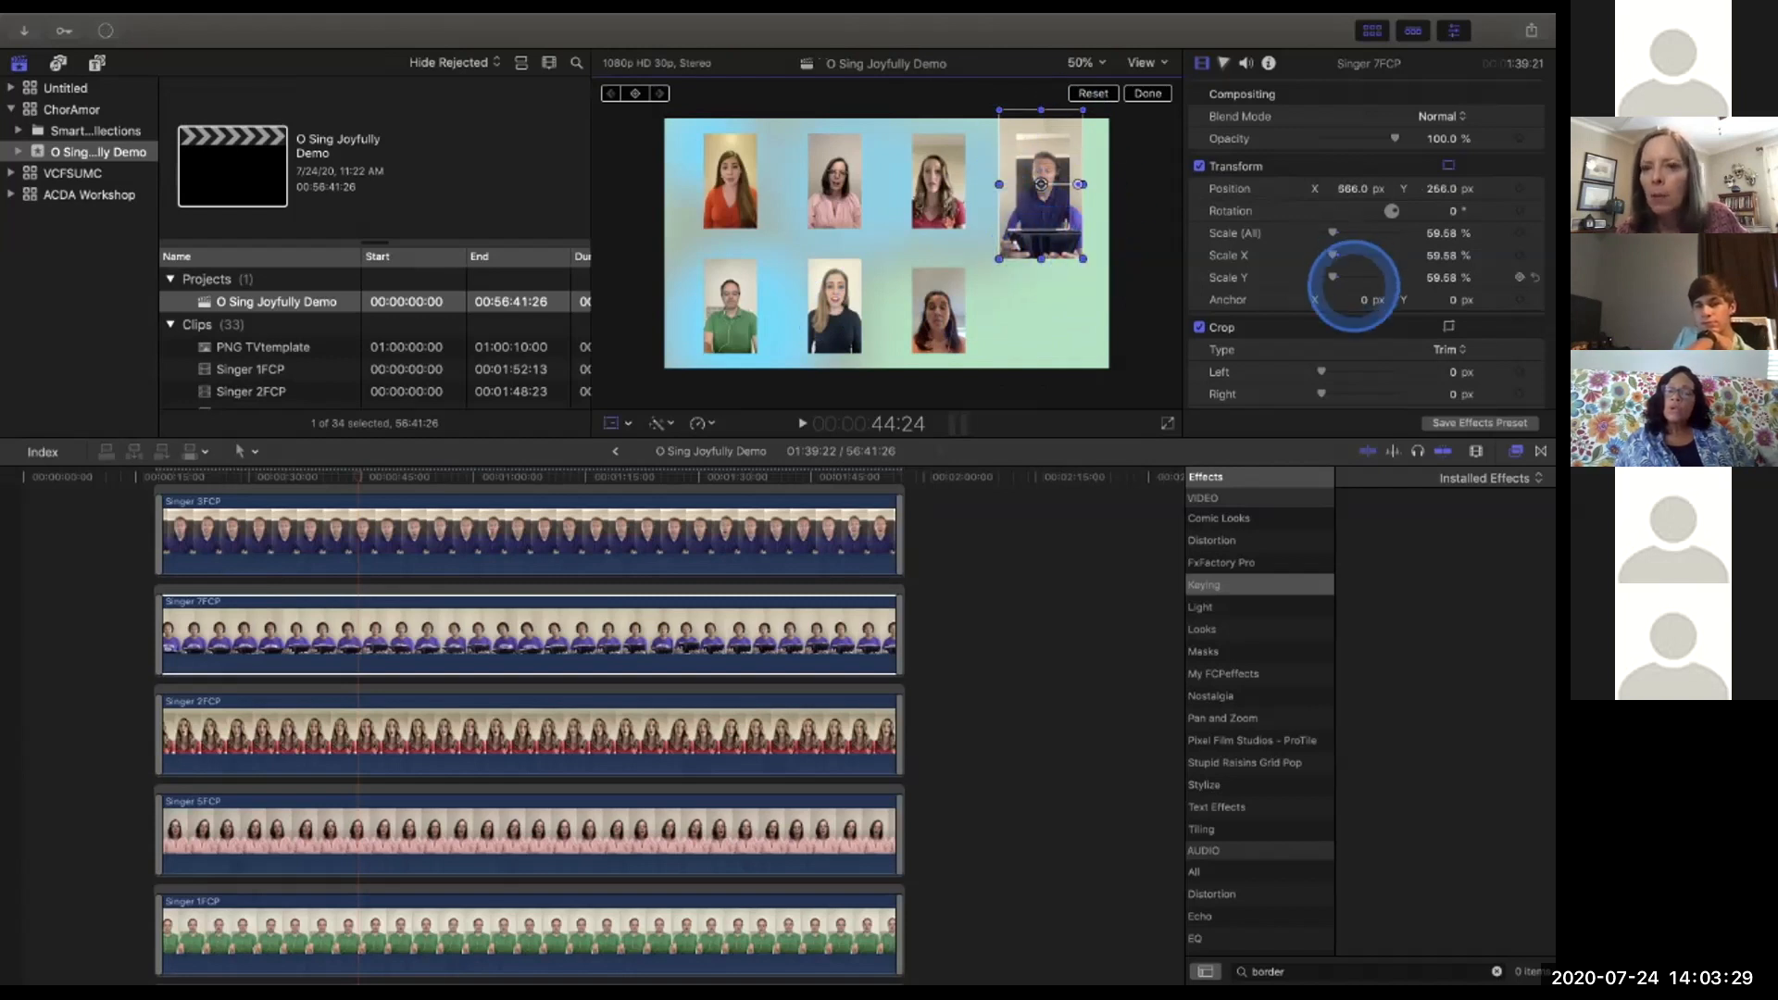
scroll(1358, 282, "down", 2)
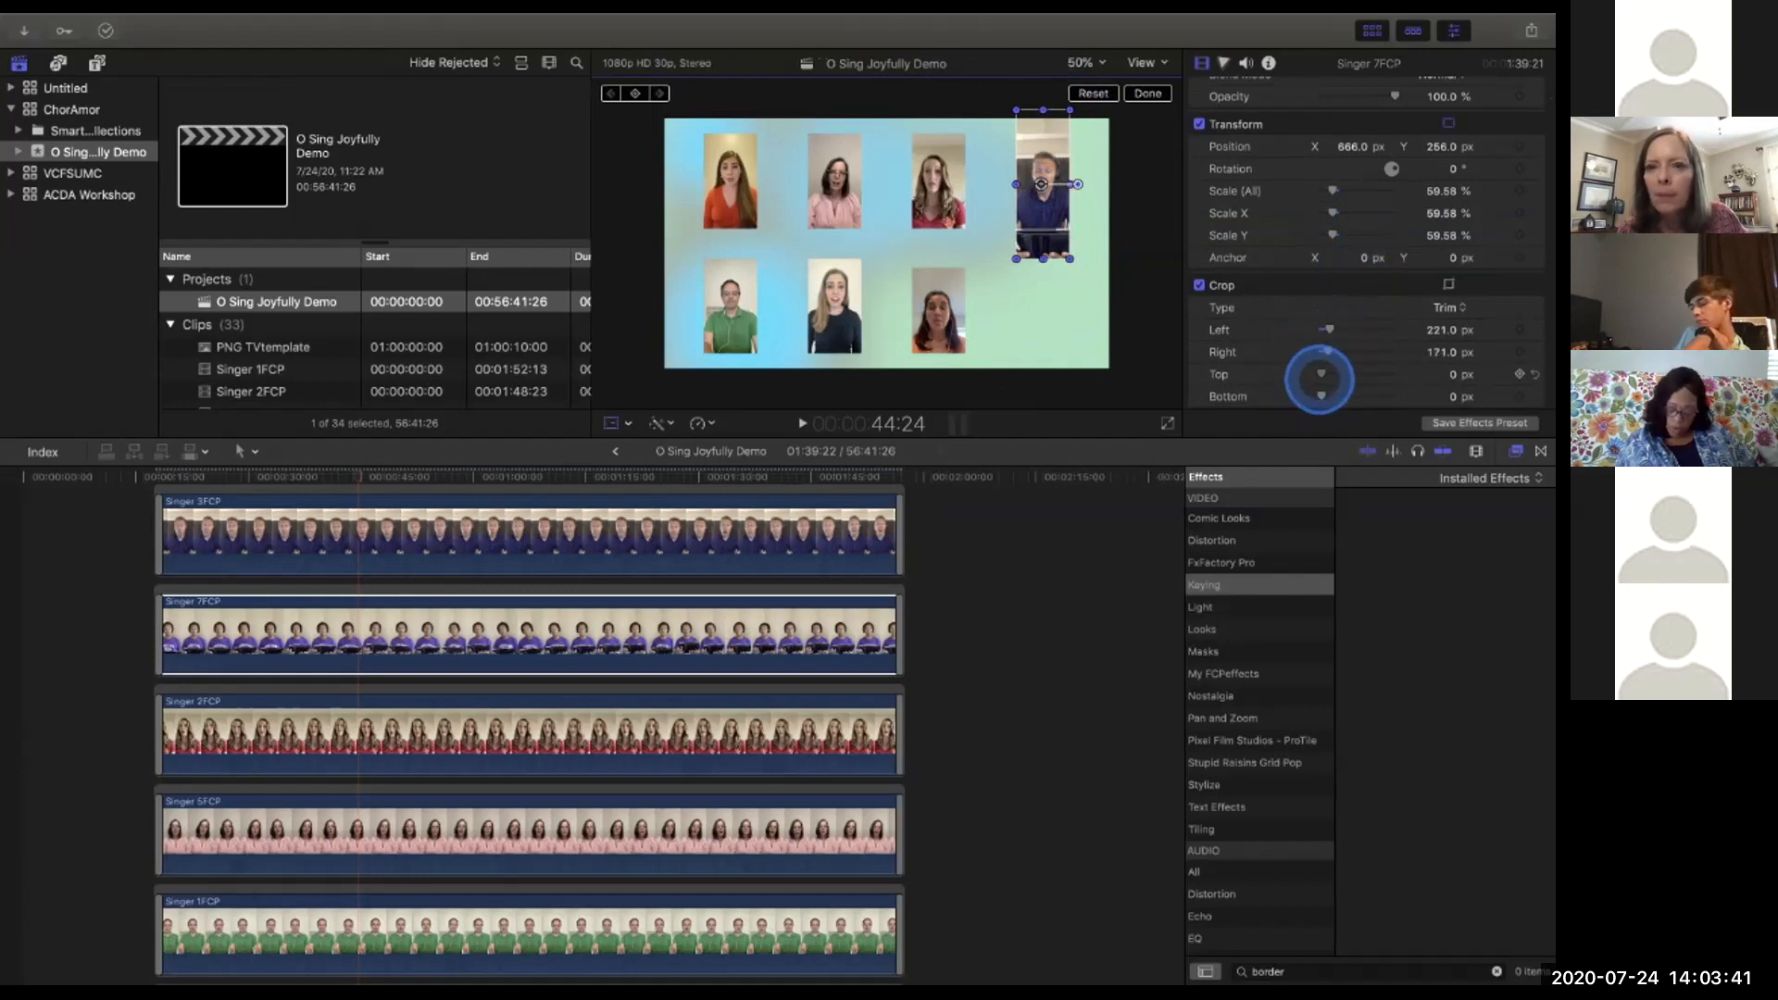
left_click_drag(1325, 374, 1327, 374)
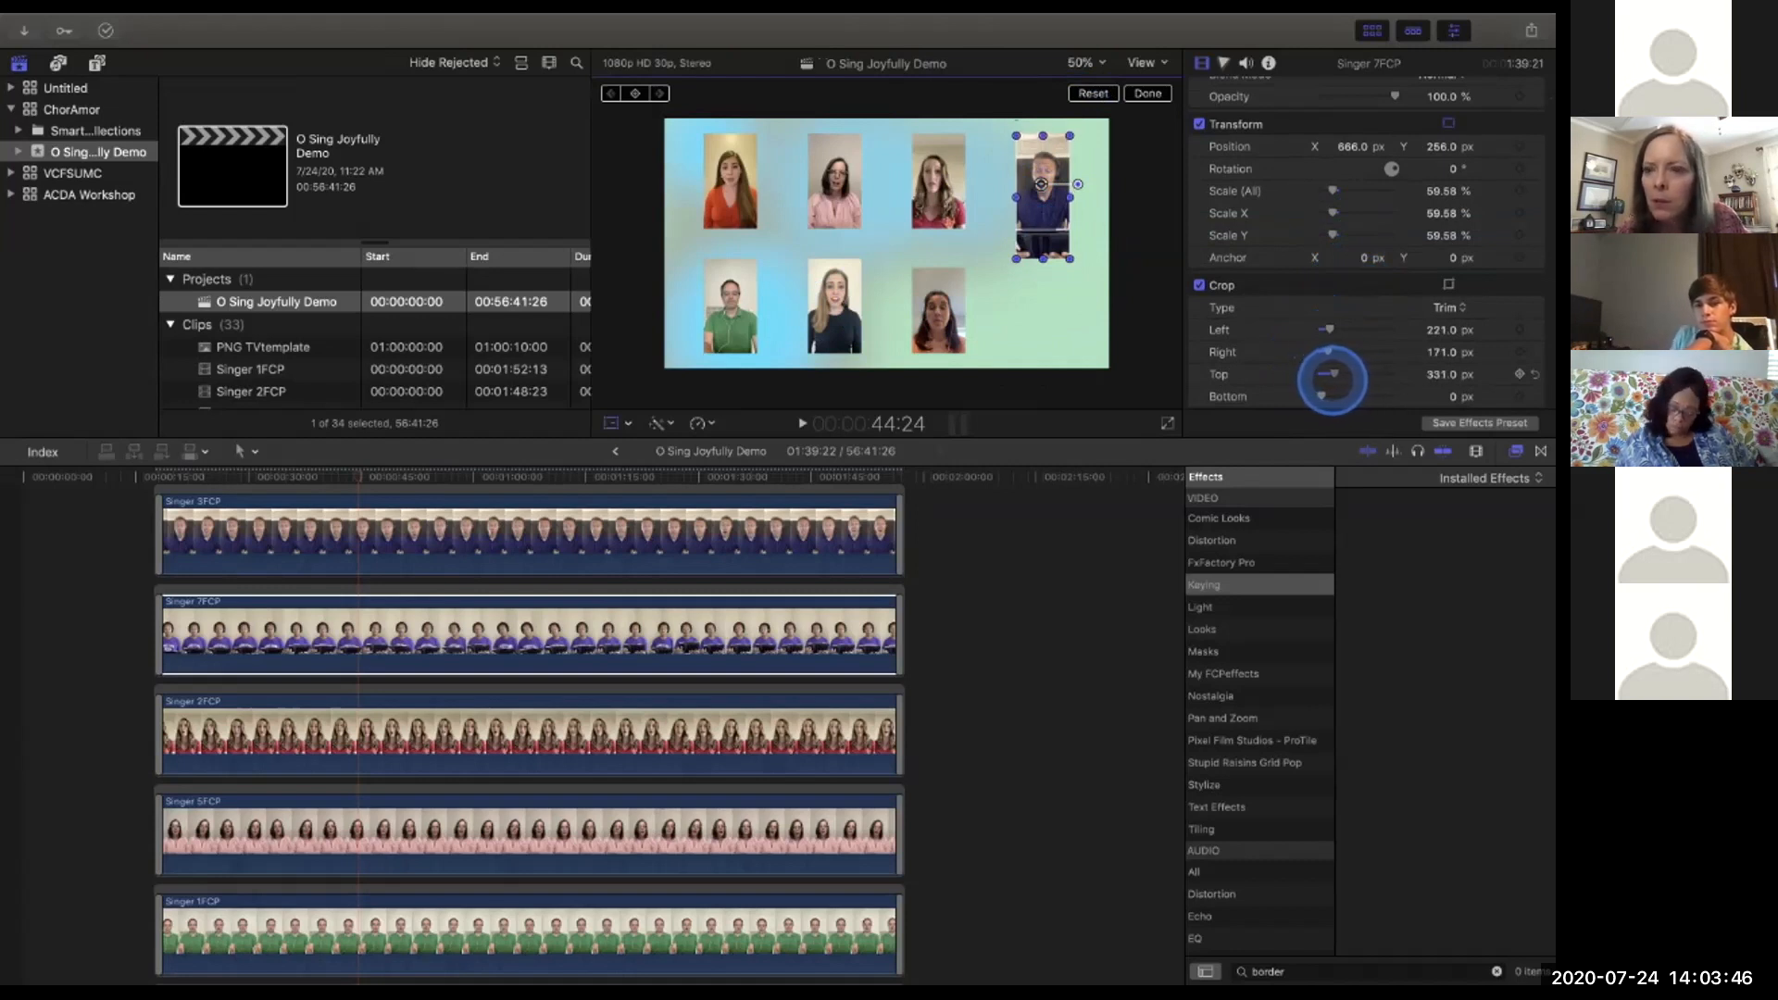
scroll(1333, 379, "down", 3)
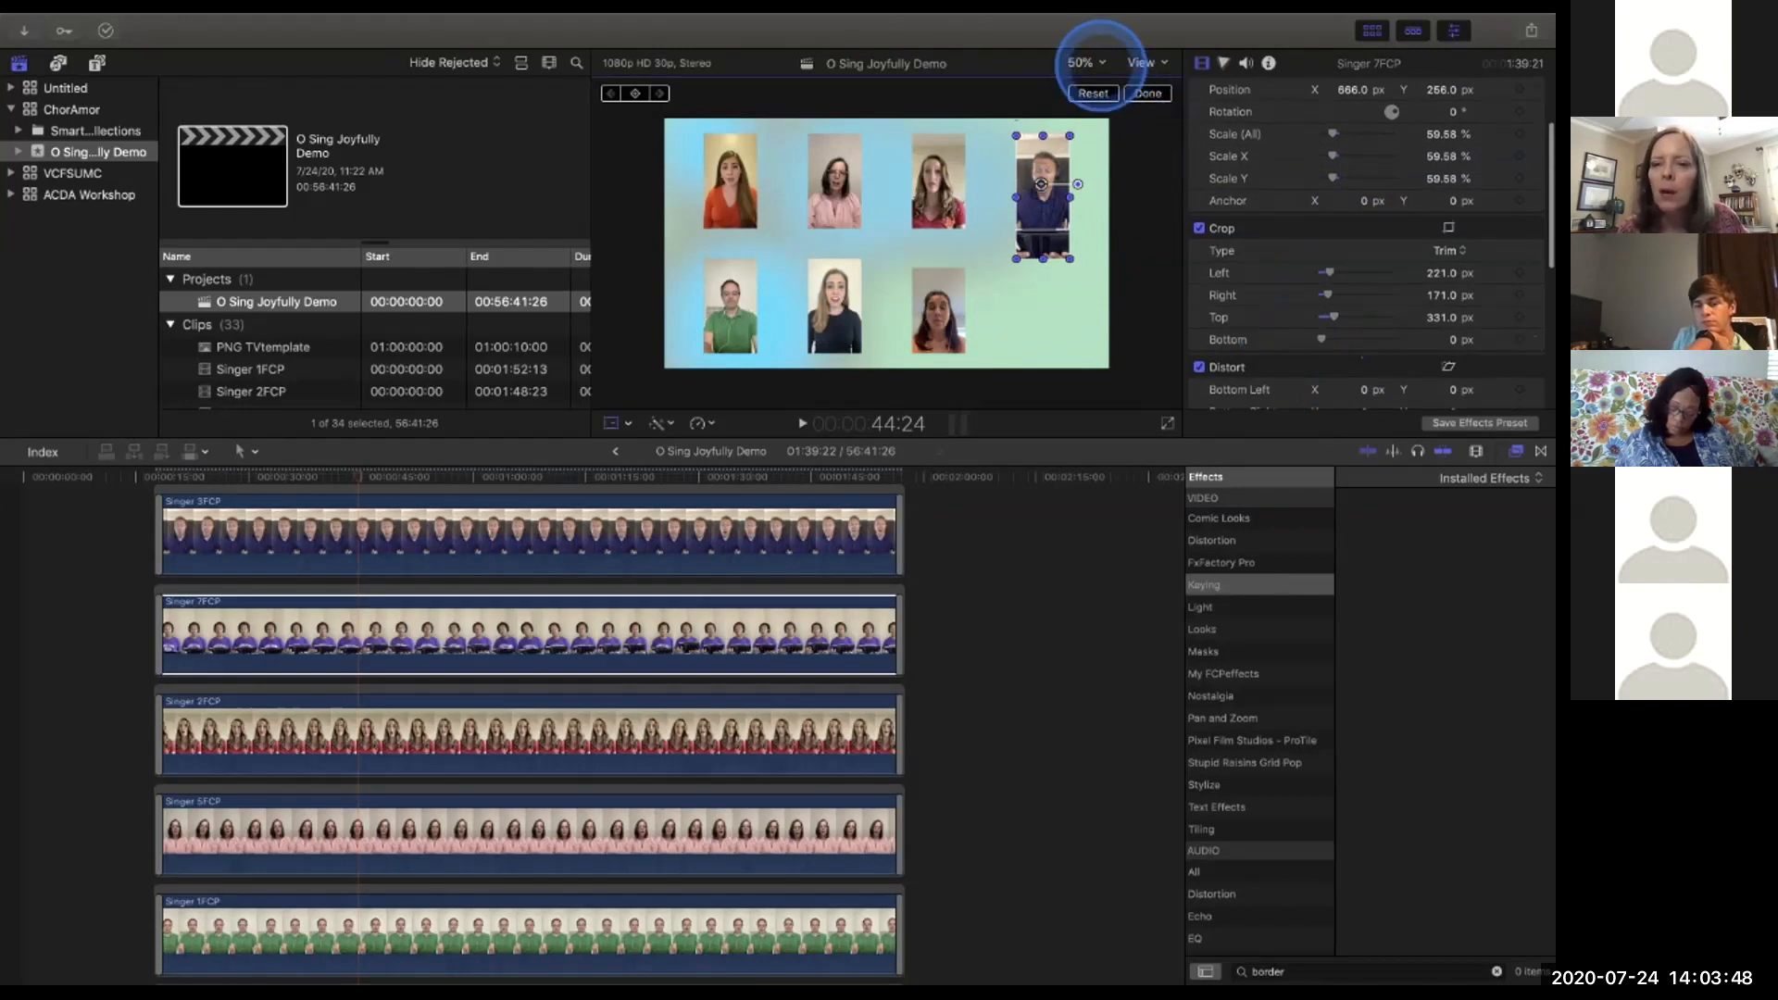
Crop the bottom of Singer 7FCP by 392 px to match the picture beneath, and move it back to its lower-row spot.
left_click(1082, 62)
left_click(1099, 157)
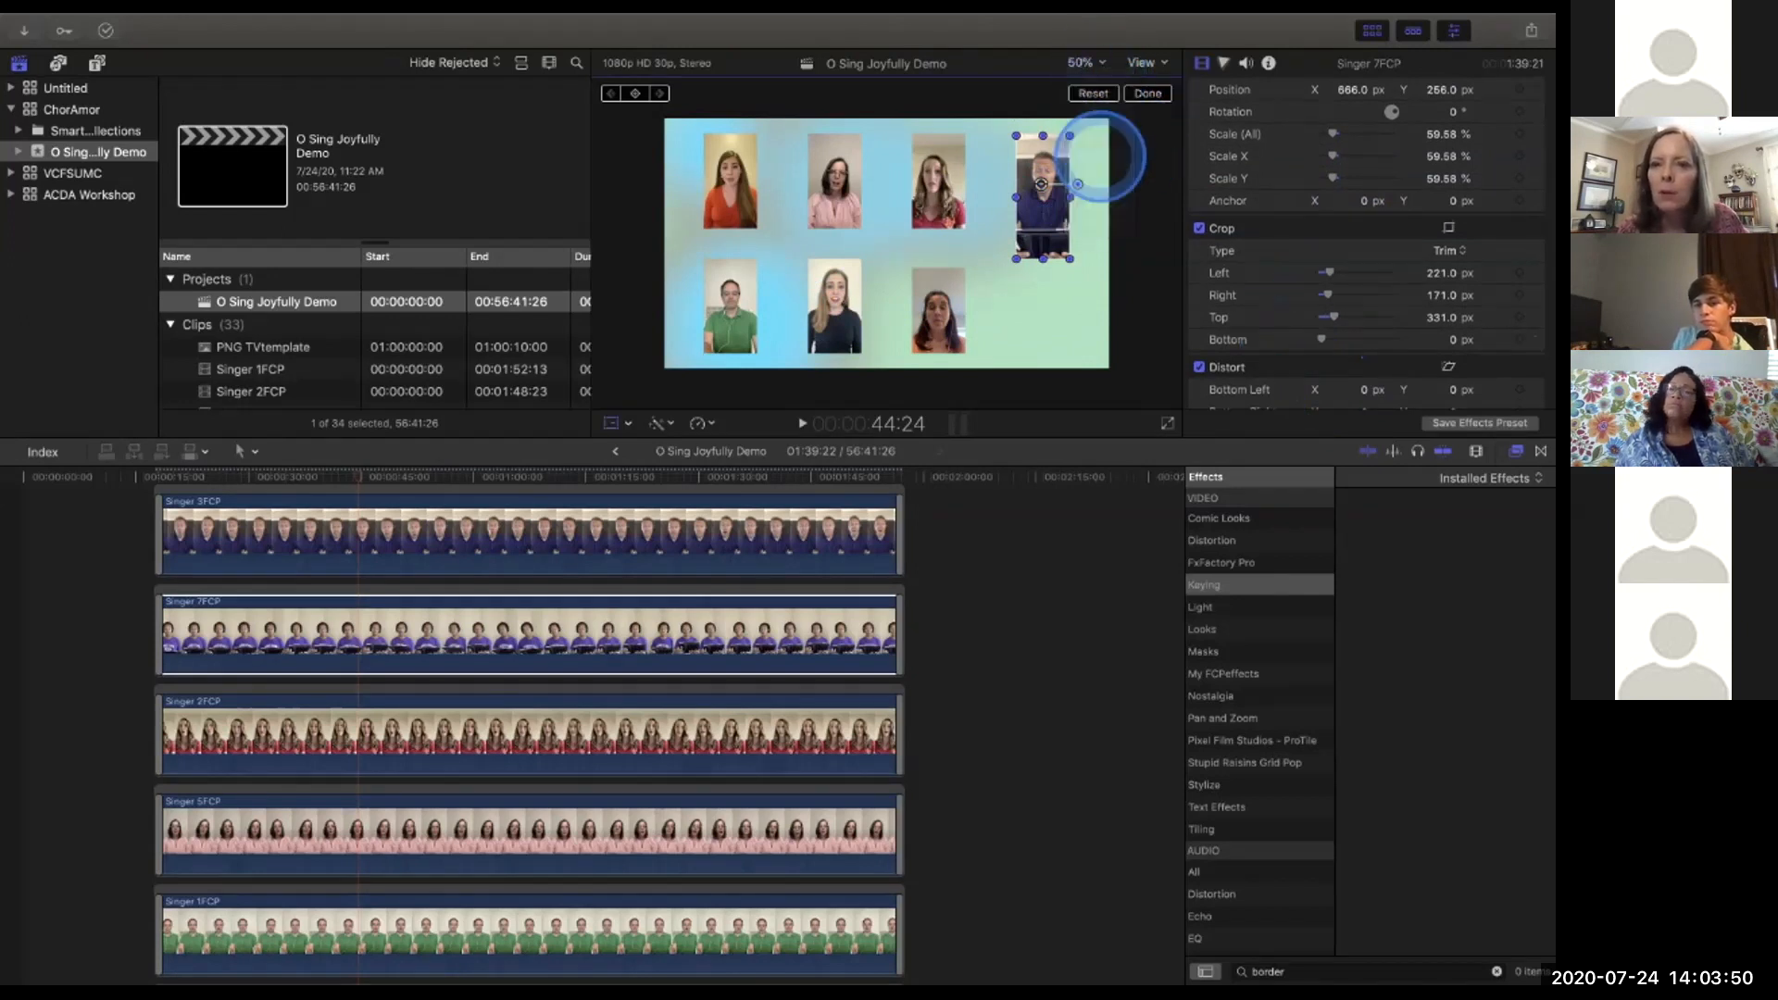
left_click_drag(1145, 244, 1161, 237)
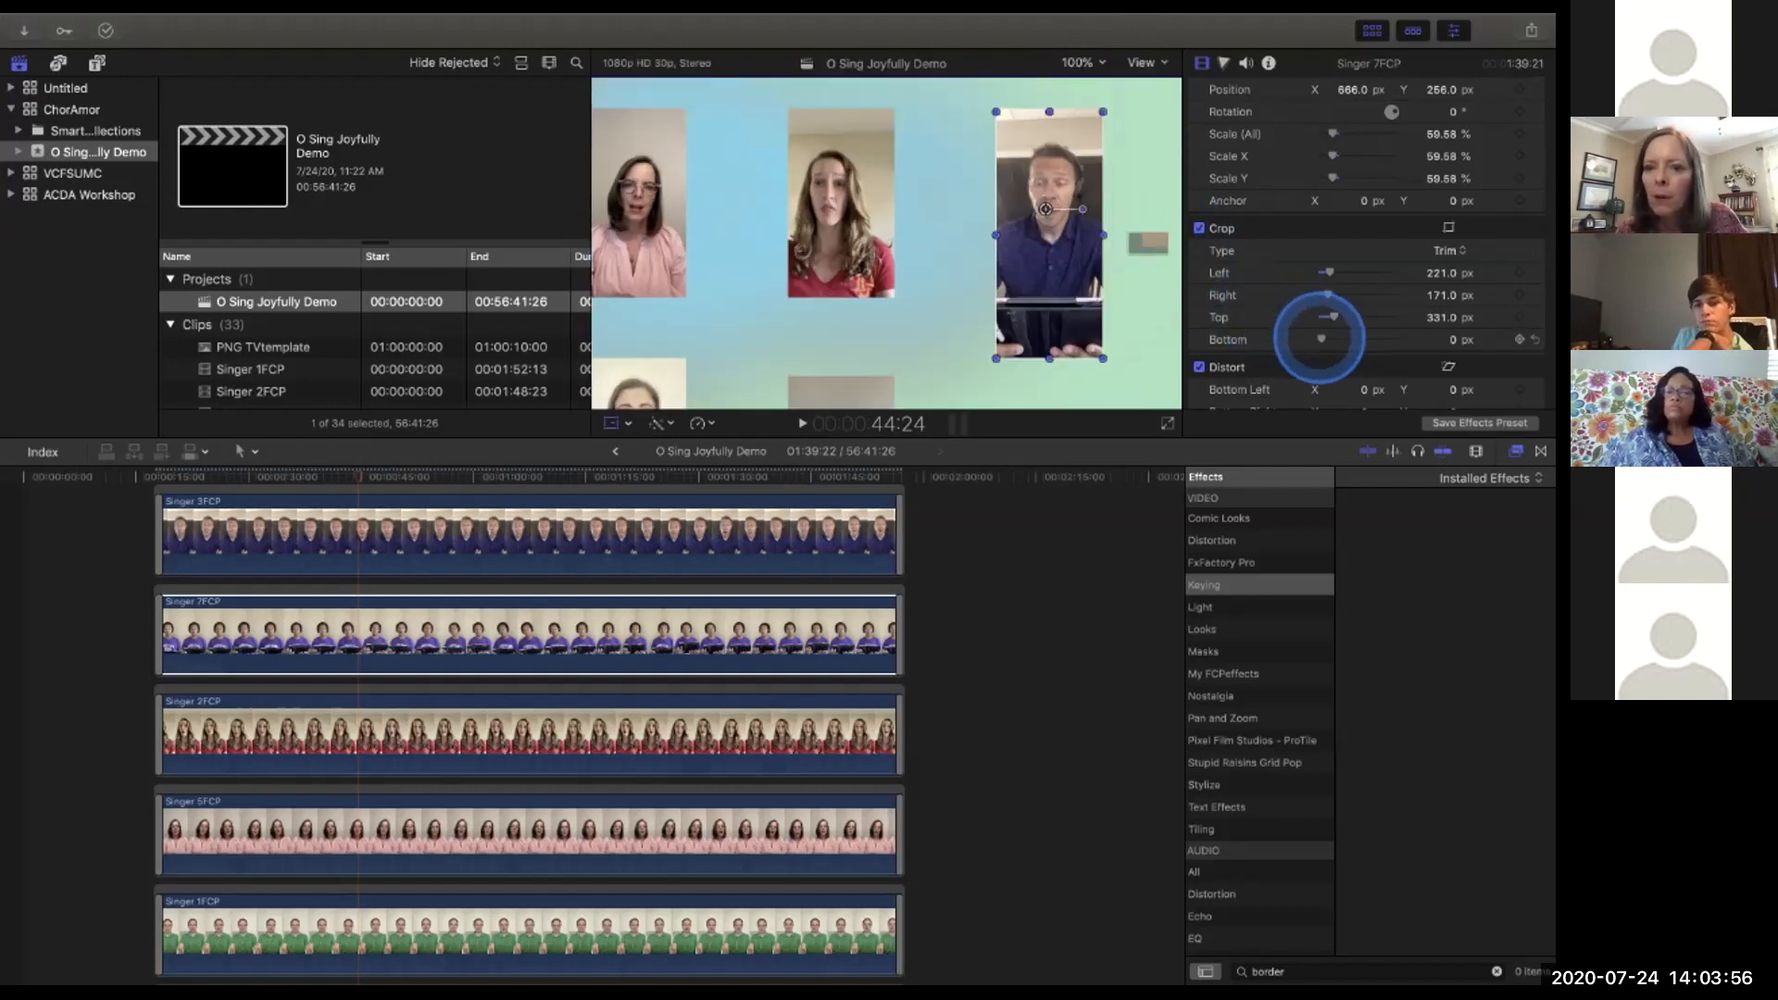
left_click_drag(1322, 339, 1331, 339)
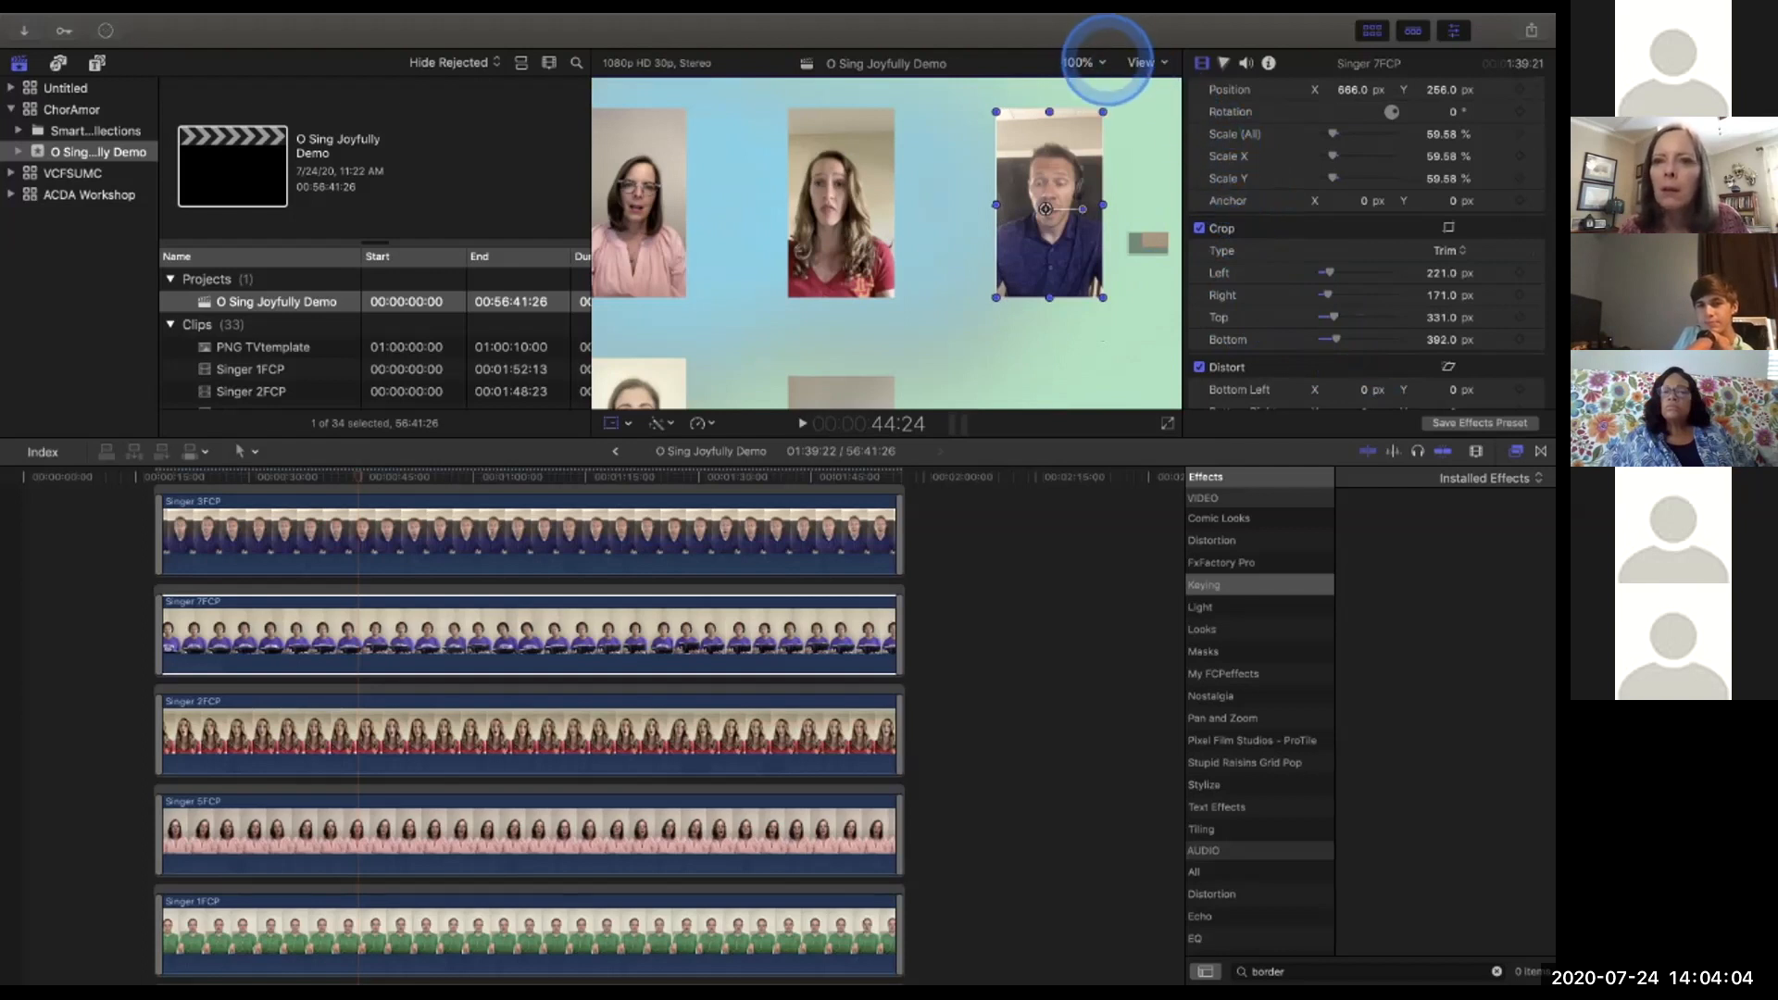
left_click(1081, 62)
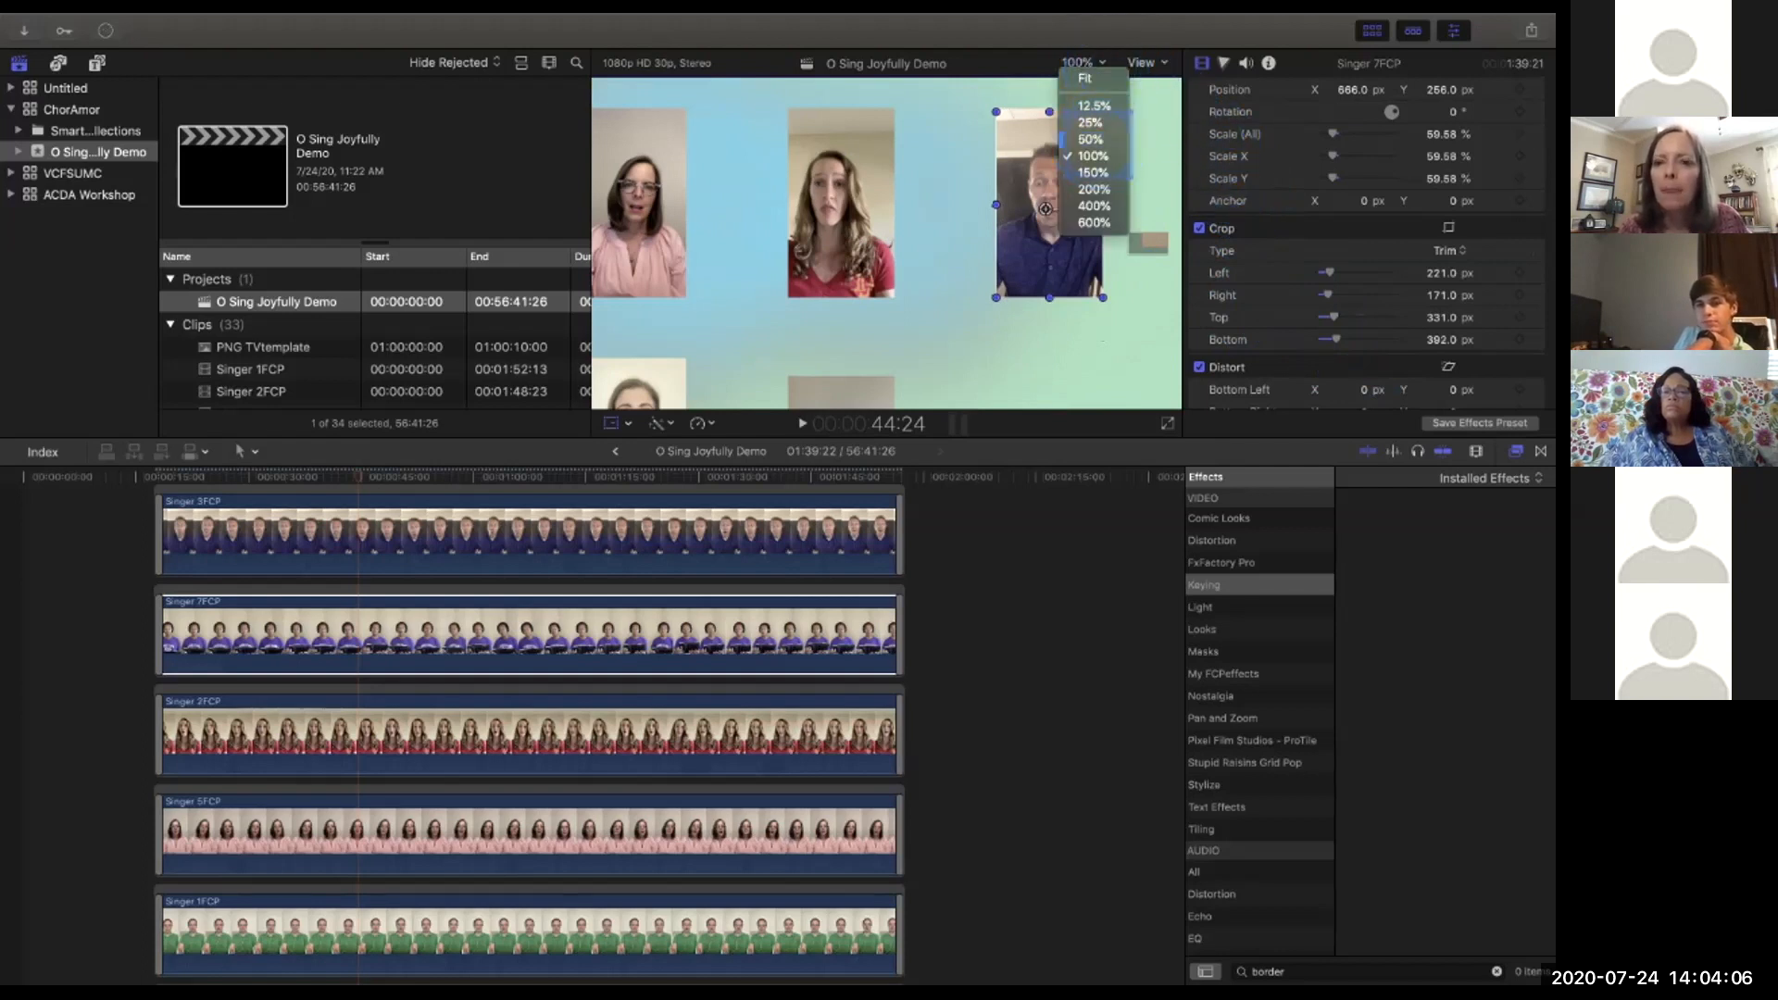
left_click(1089, 139)
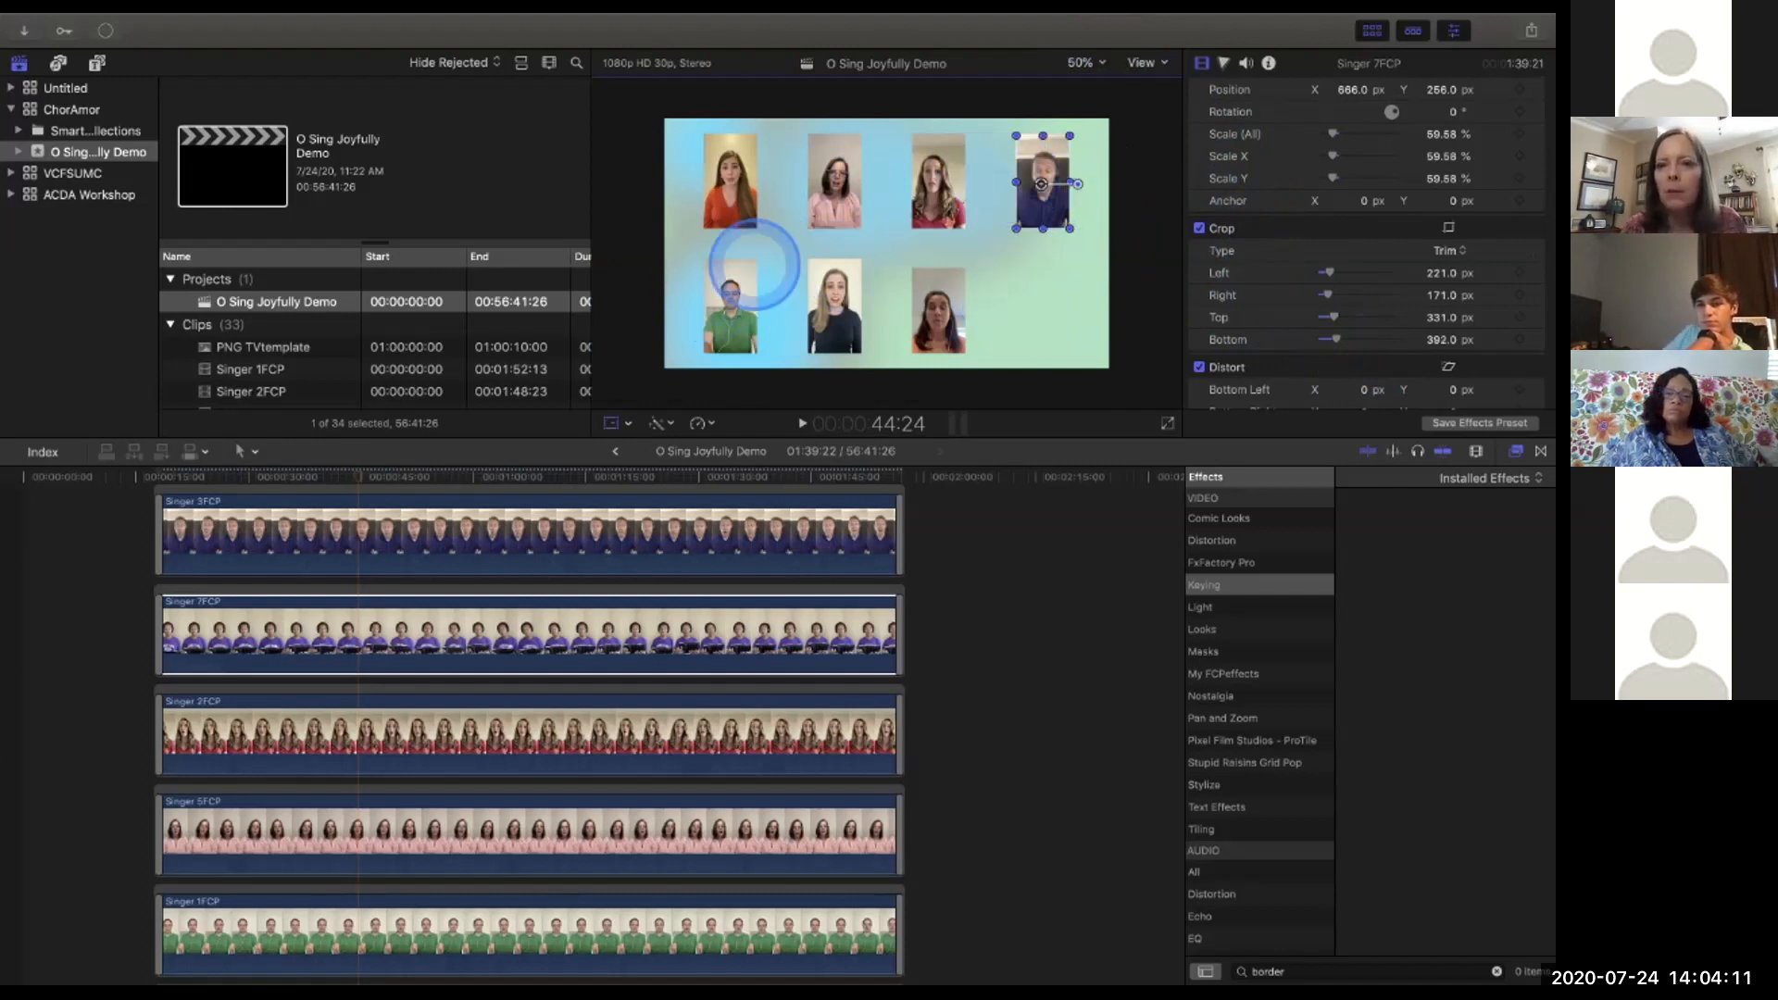
left_click_drag(1042, 183, 1051, 277)
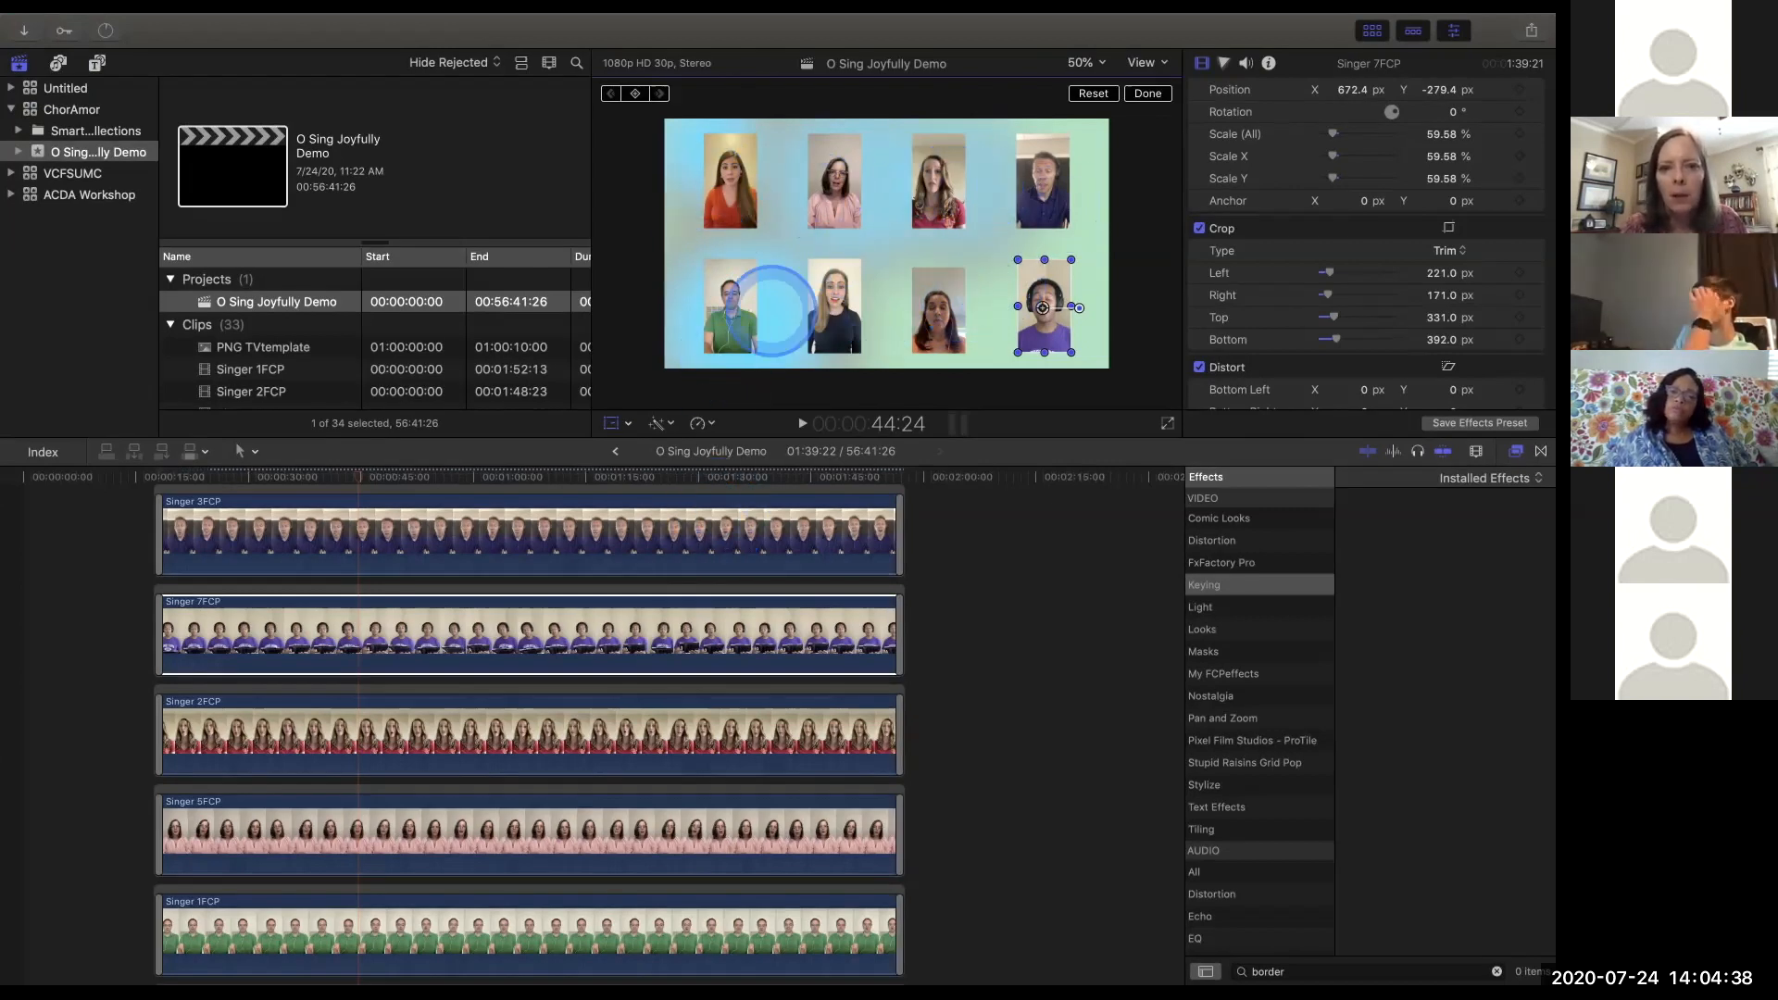
Enlarge the Singer 1FCP picture to a scale of 49.51% with the Transform tool.
scroll(714, 722, "down", 5)
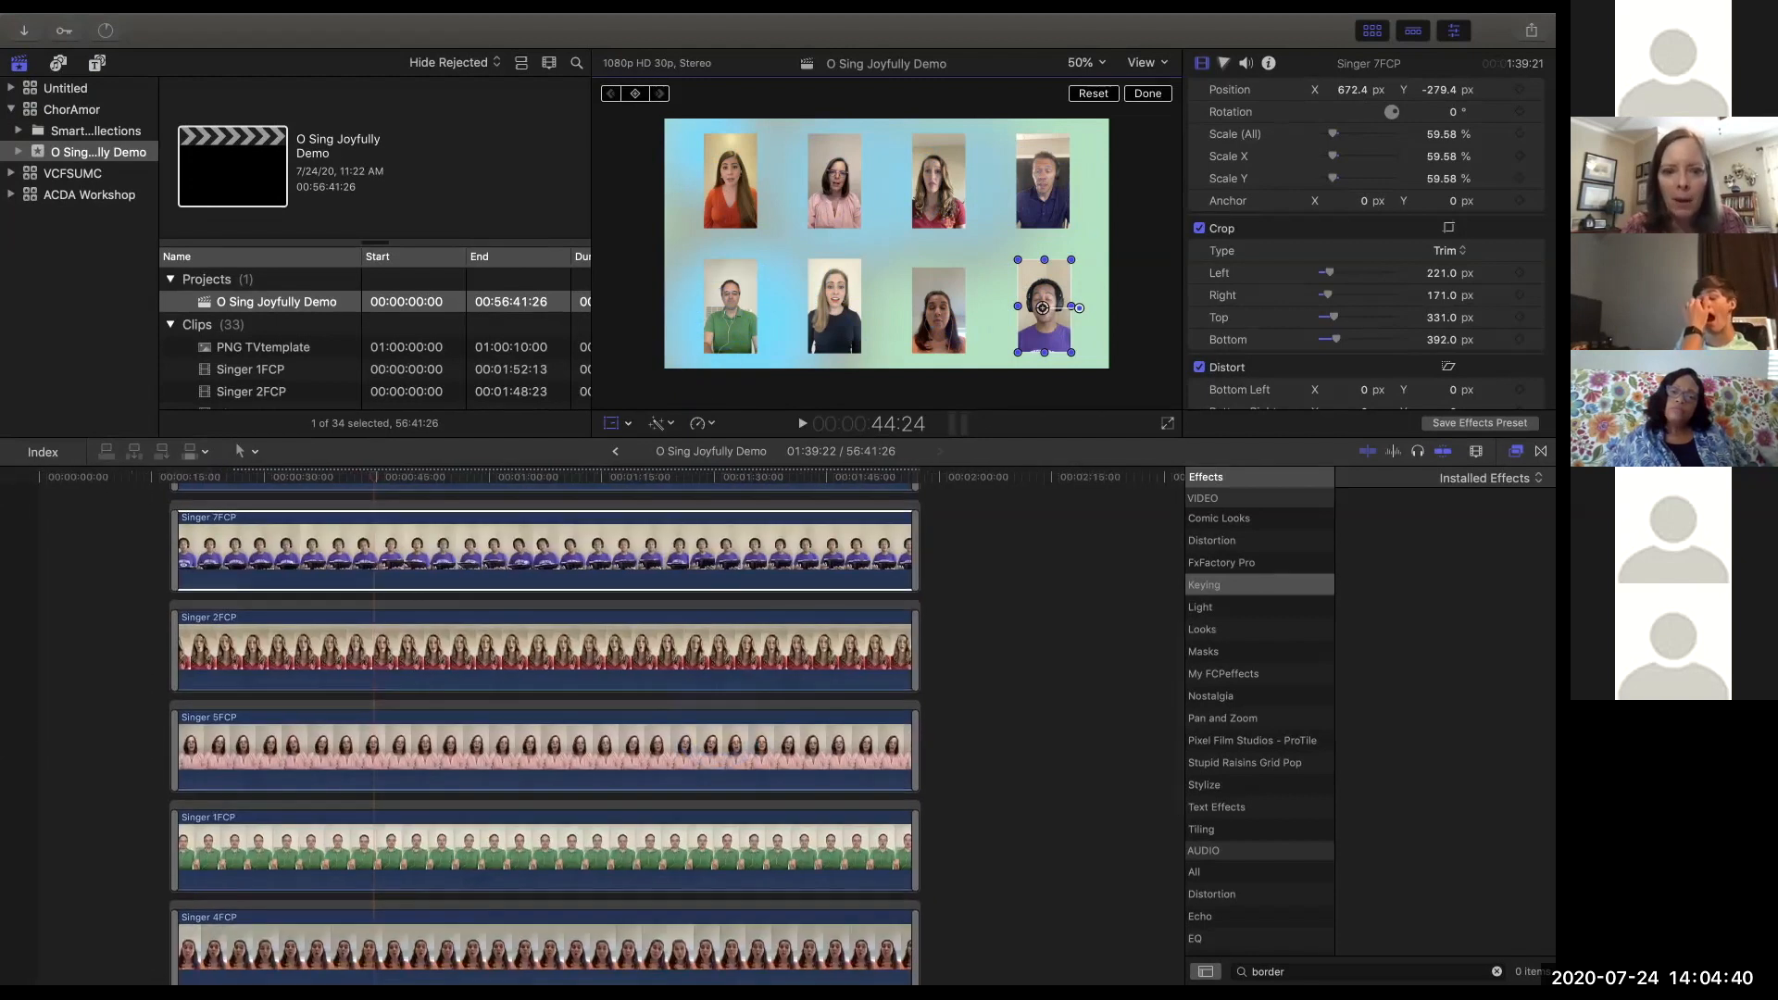
left_click(694, 767)
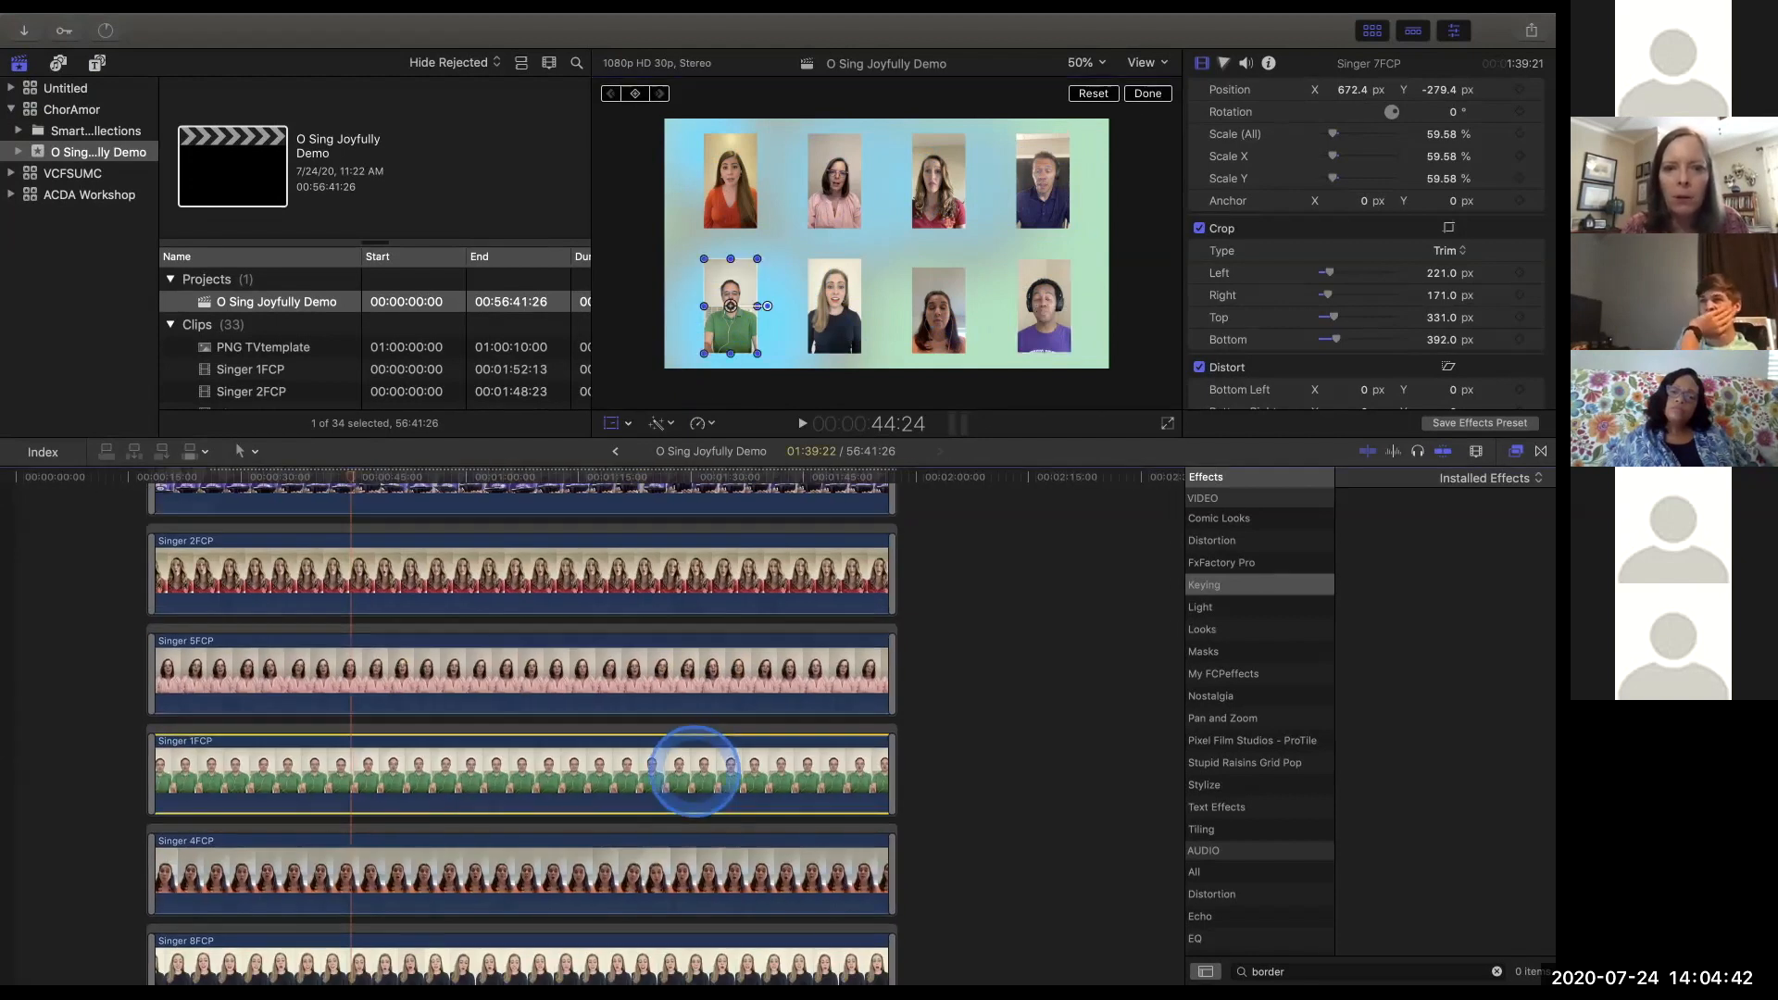
left_click_drag(704, 353, 696, 368)
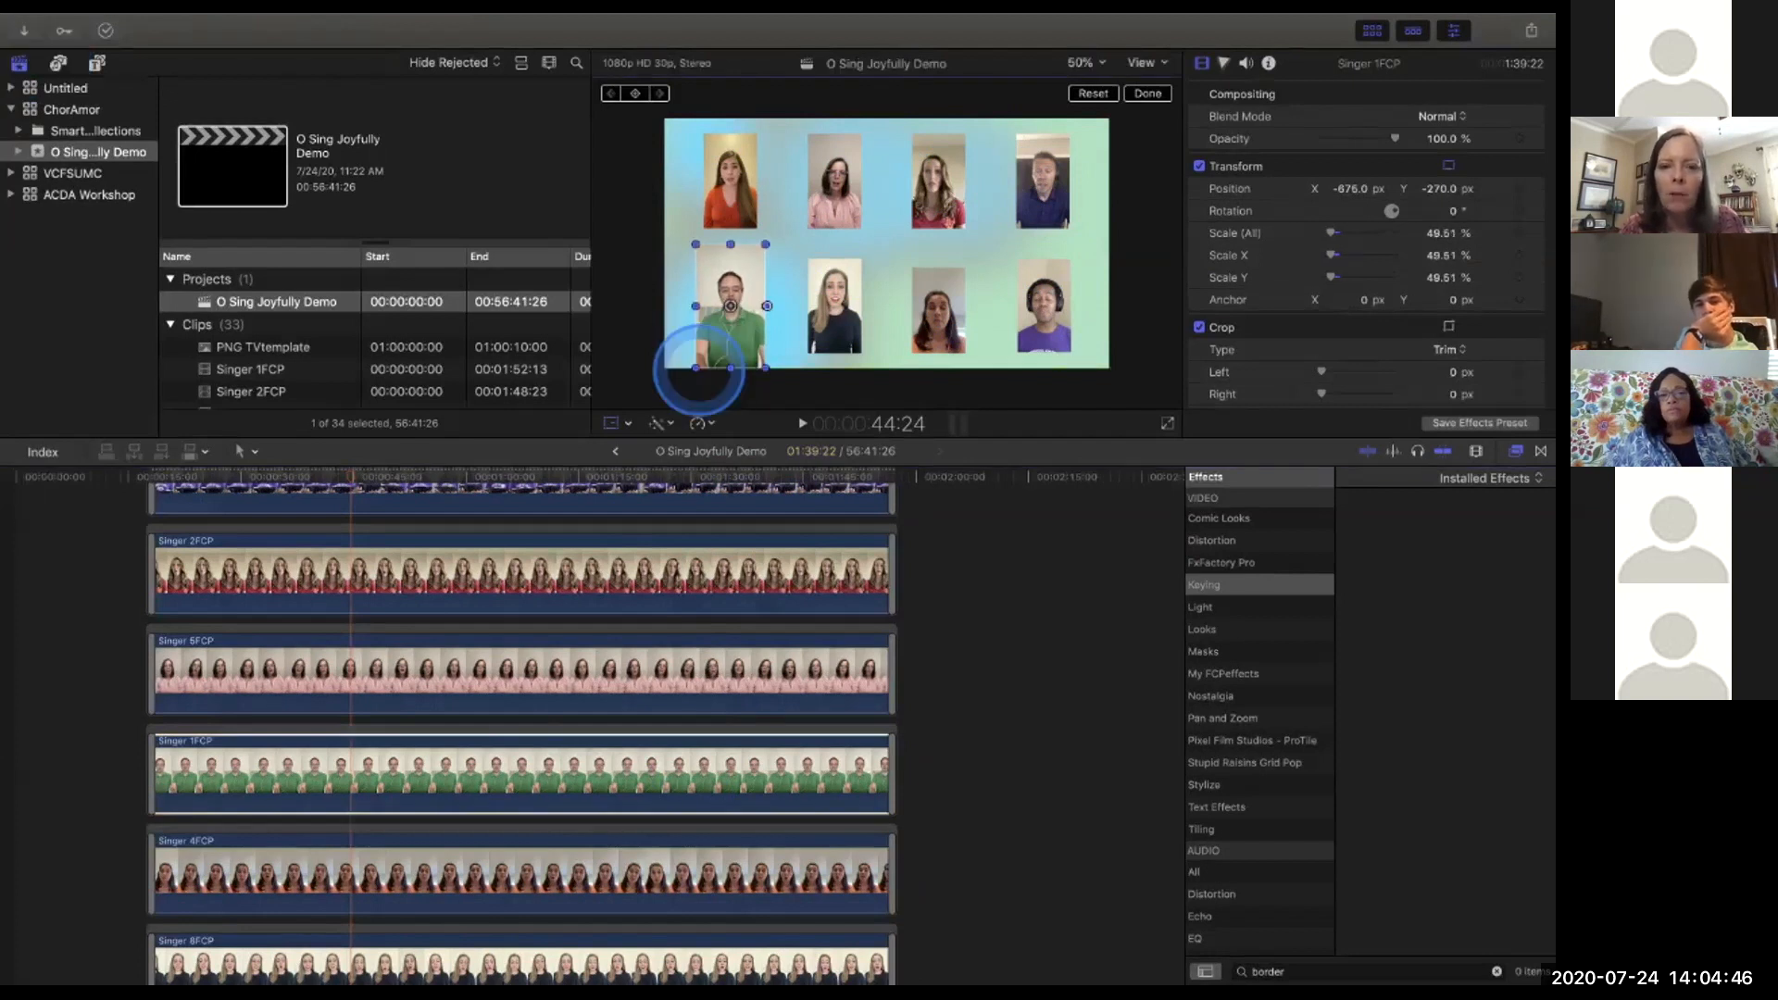
left_click(629, 423)
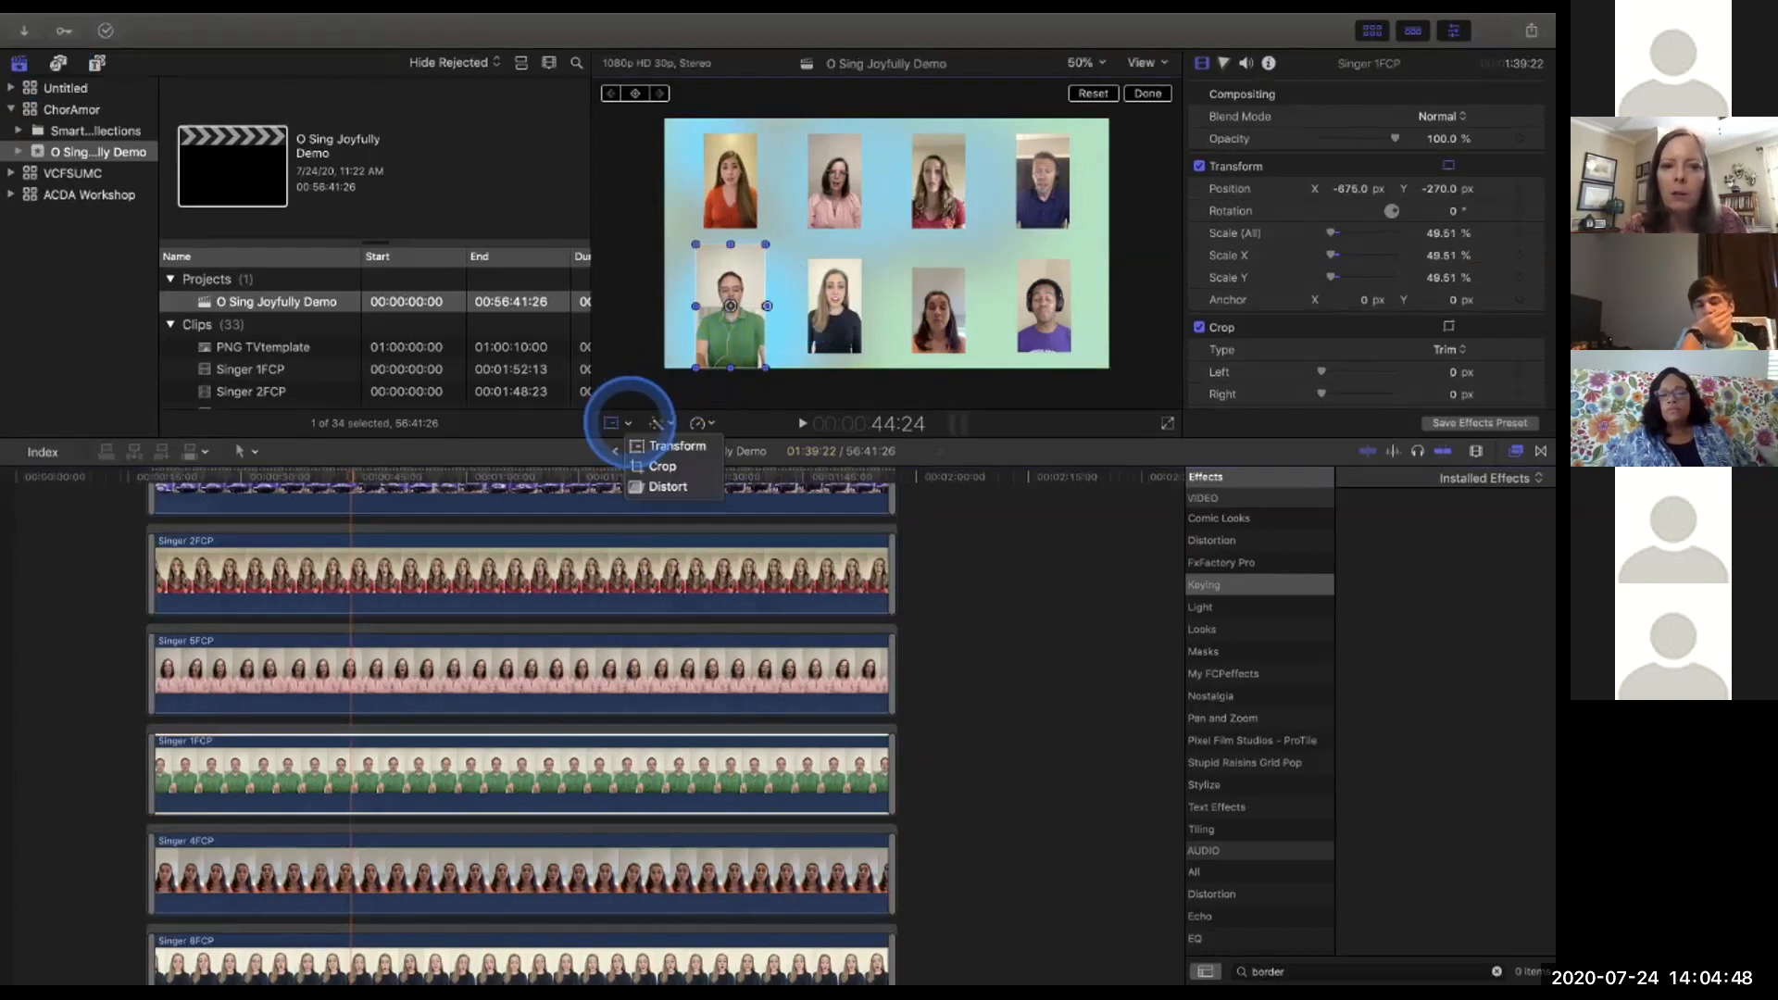
left_click(659, 465)
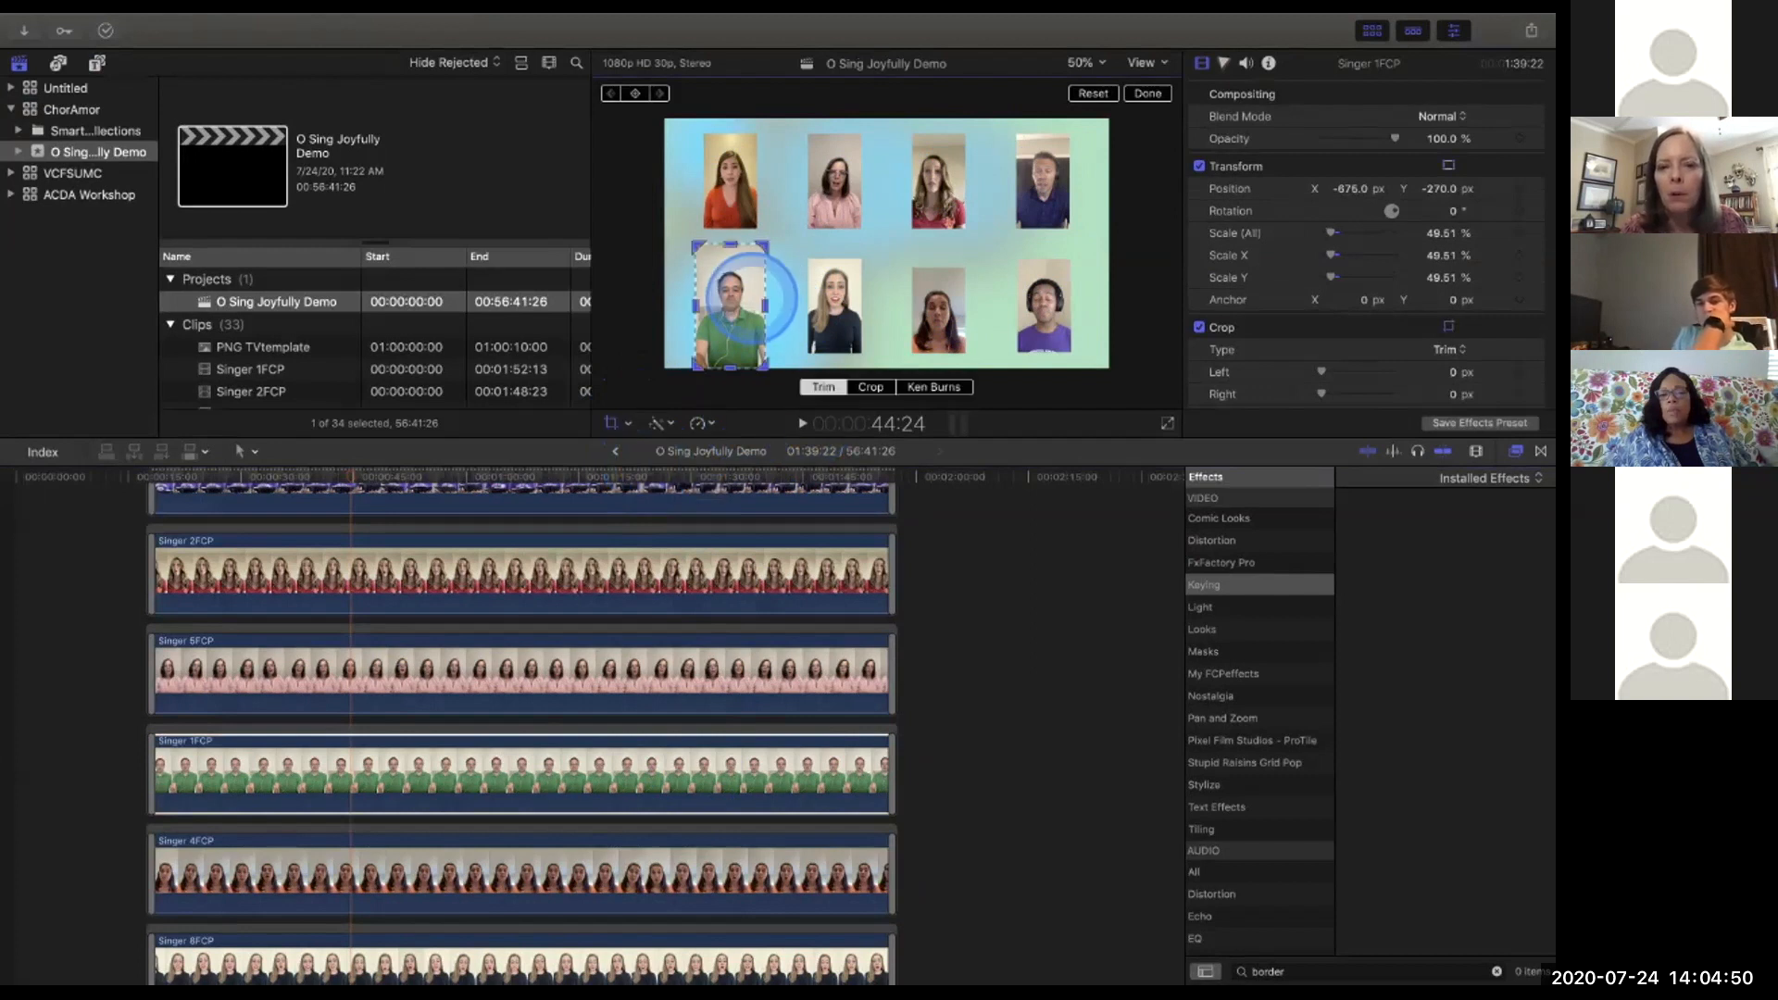
left_click(629, 424)
left_click(653, 445)
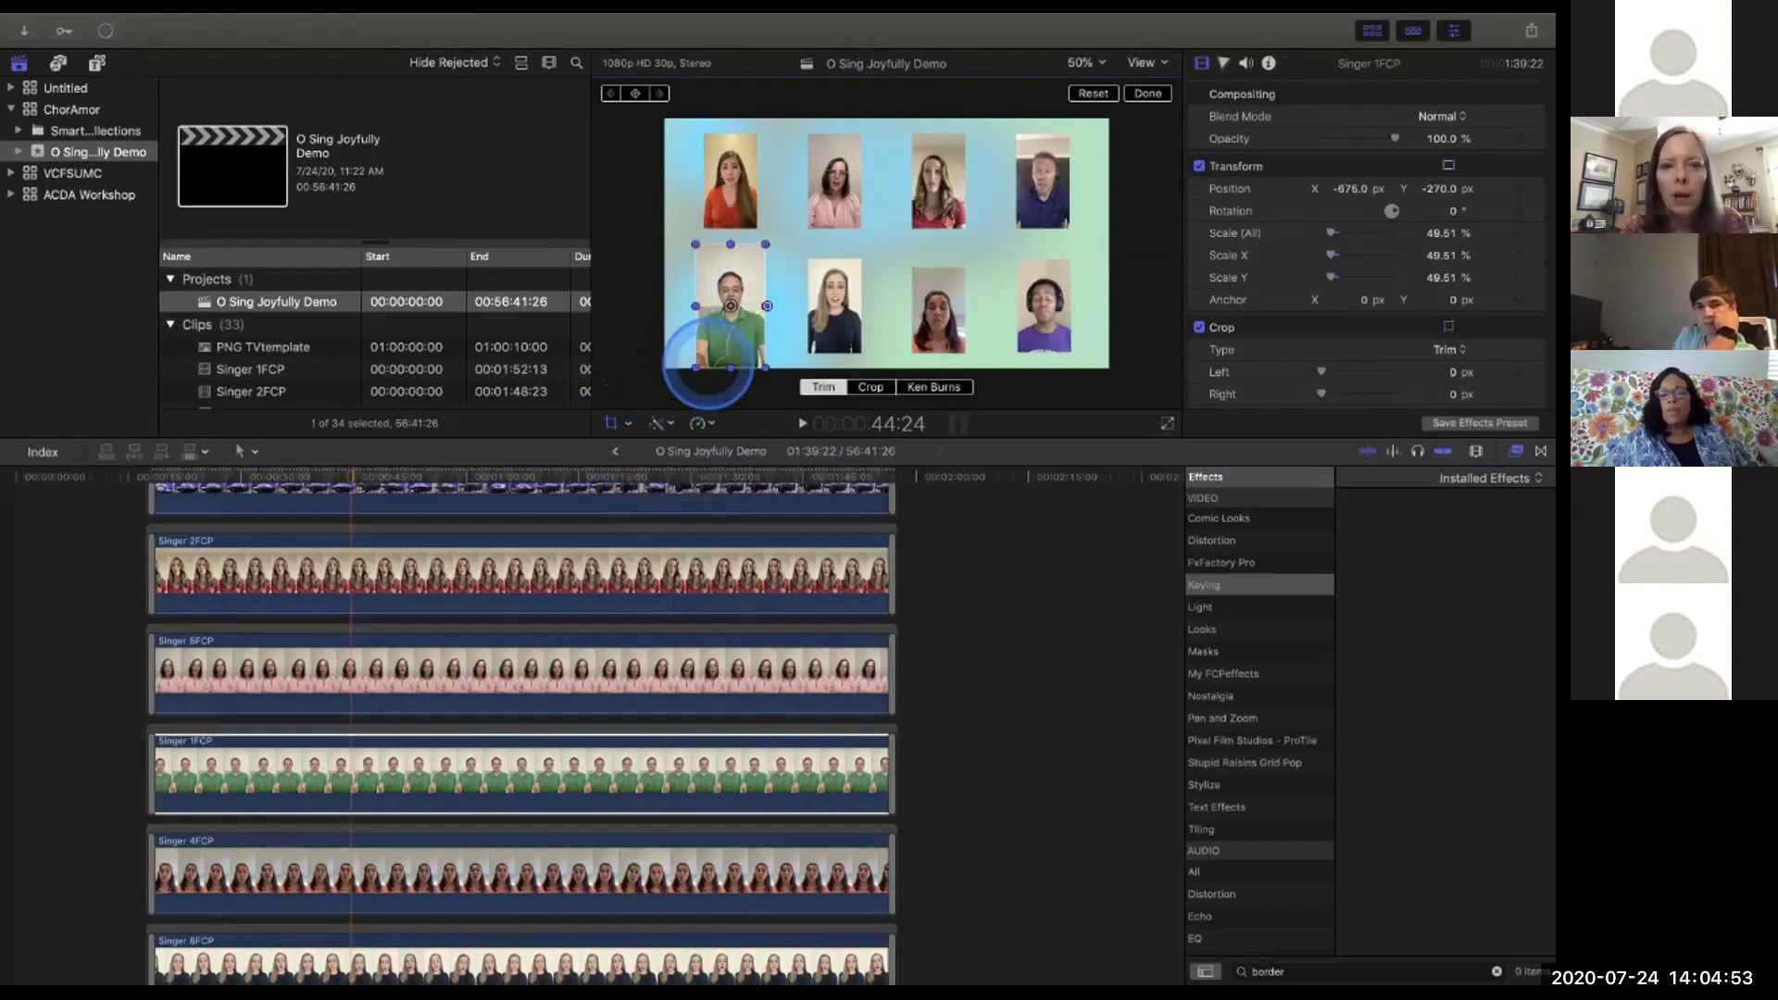
Overlay Singer 1FCP on the upper-row picture, crop it 103 left, 130 right, 131 top and 291 bottom, and return it to the lower row.
left_click_drag(730, 326, 731, 186)
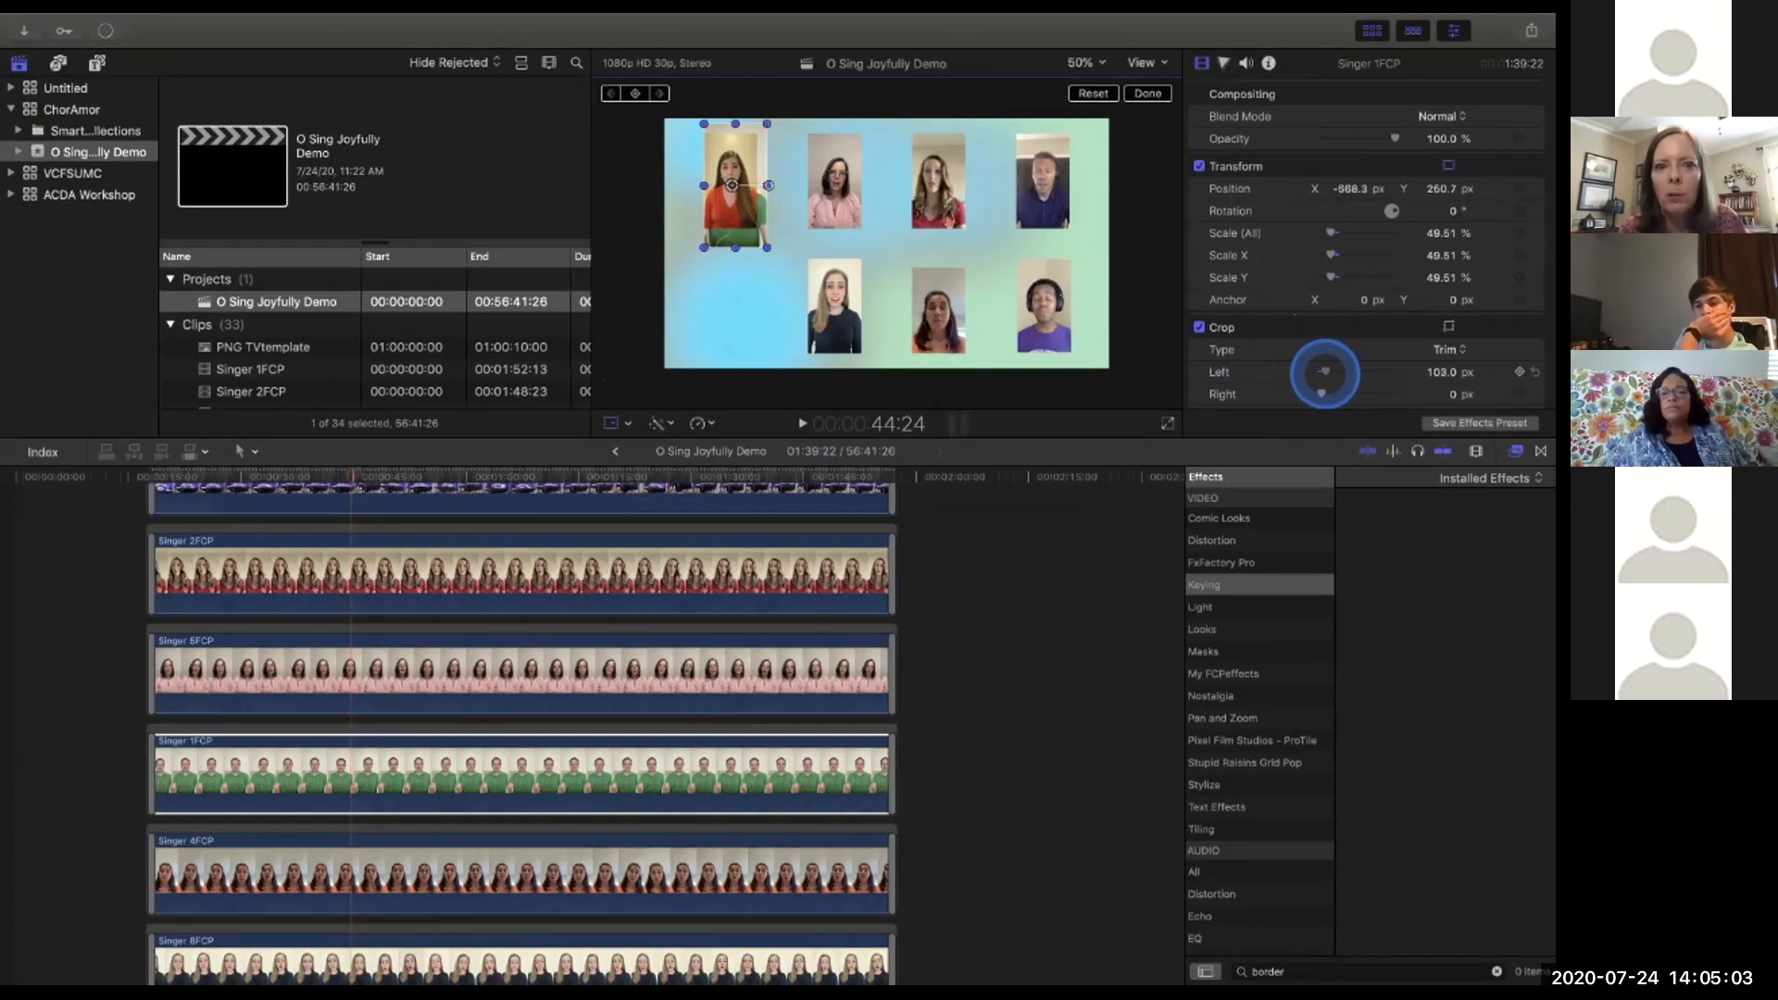
left_click_drag(1321, 393, 1324, 394)
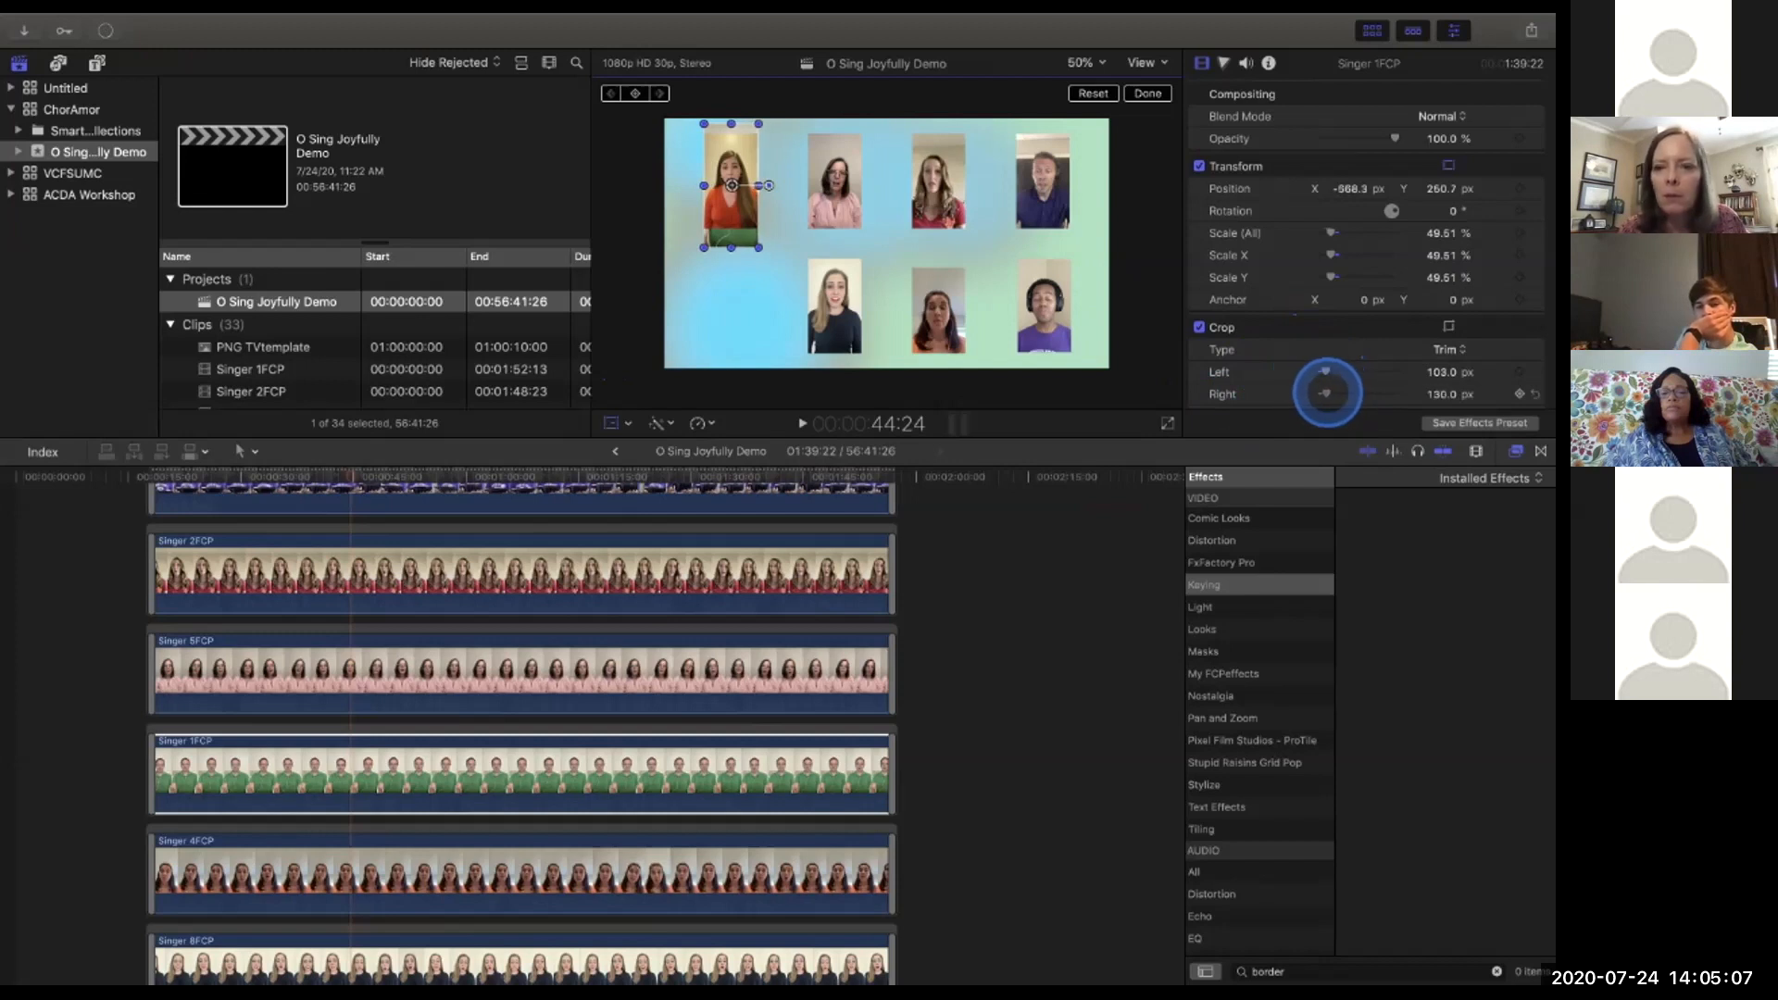
scroll(1326, 393, "down", 3)
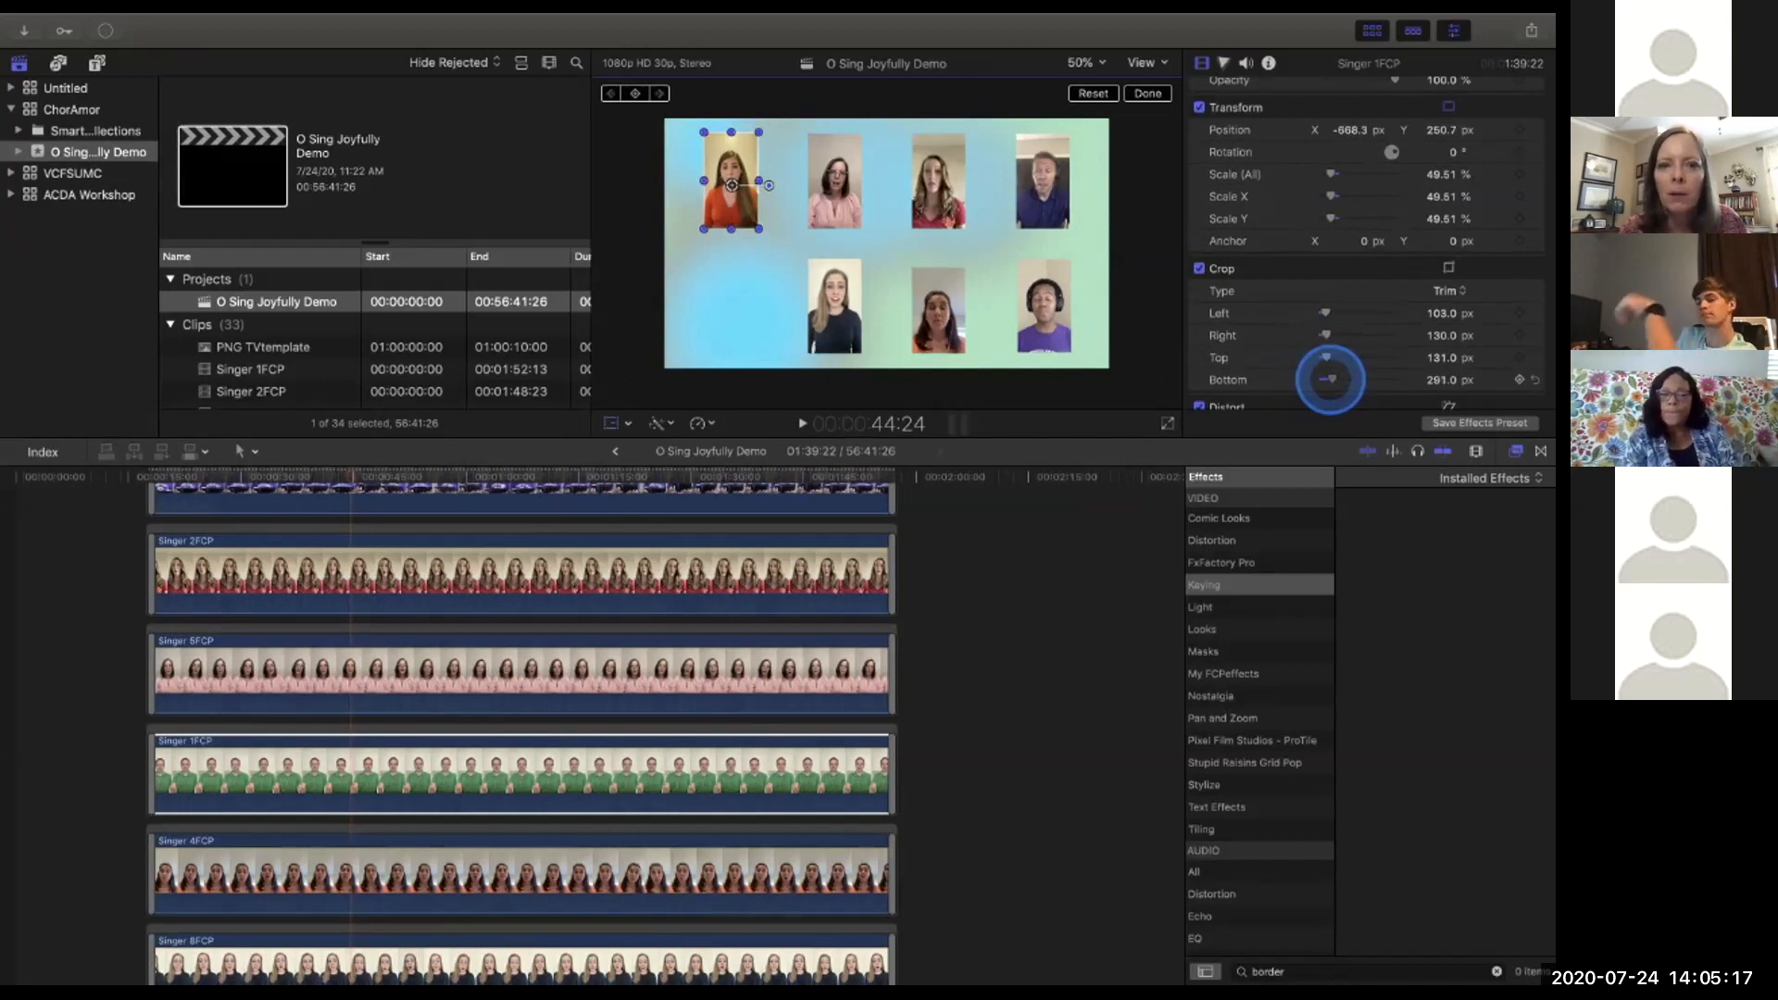
left_click_drag(1328, 379, 1331, 379)
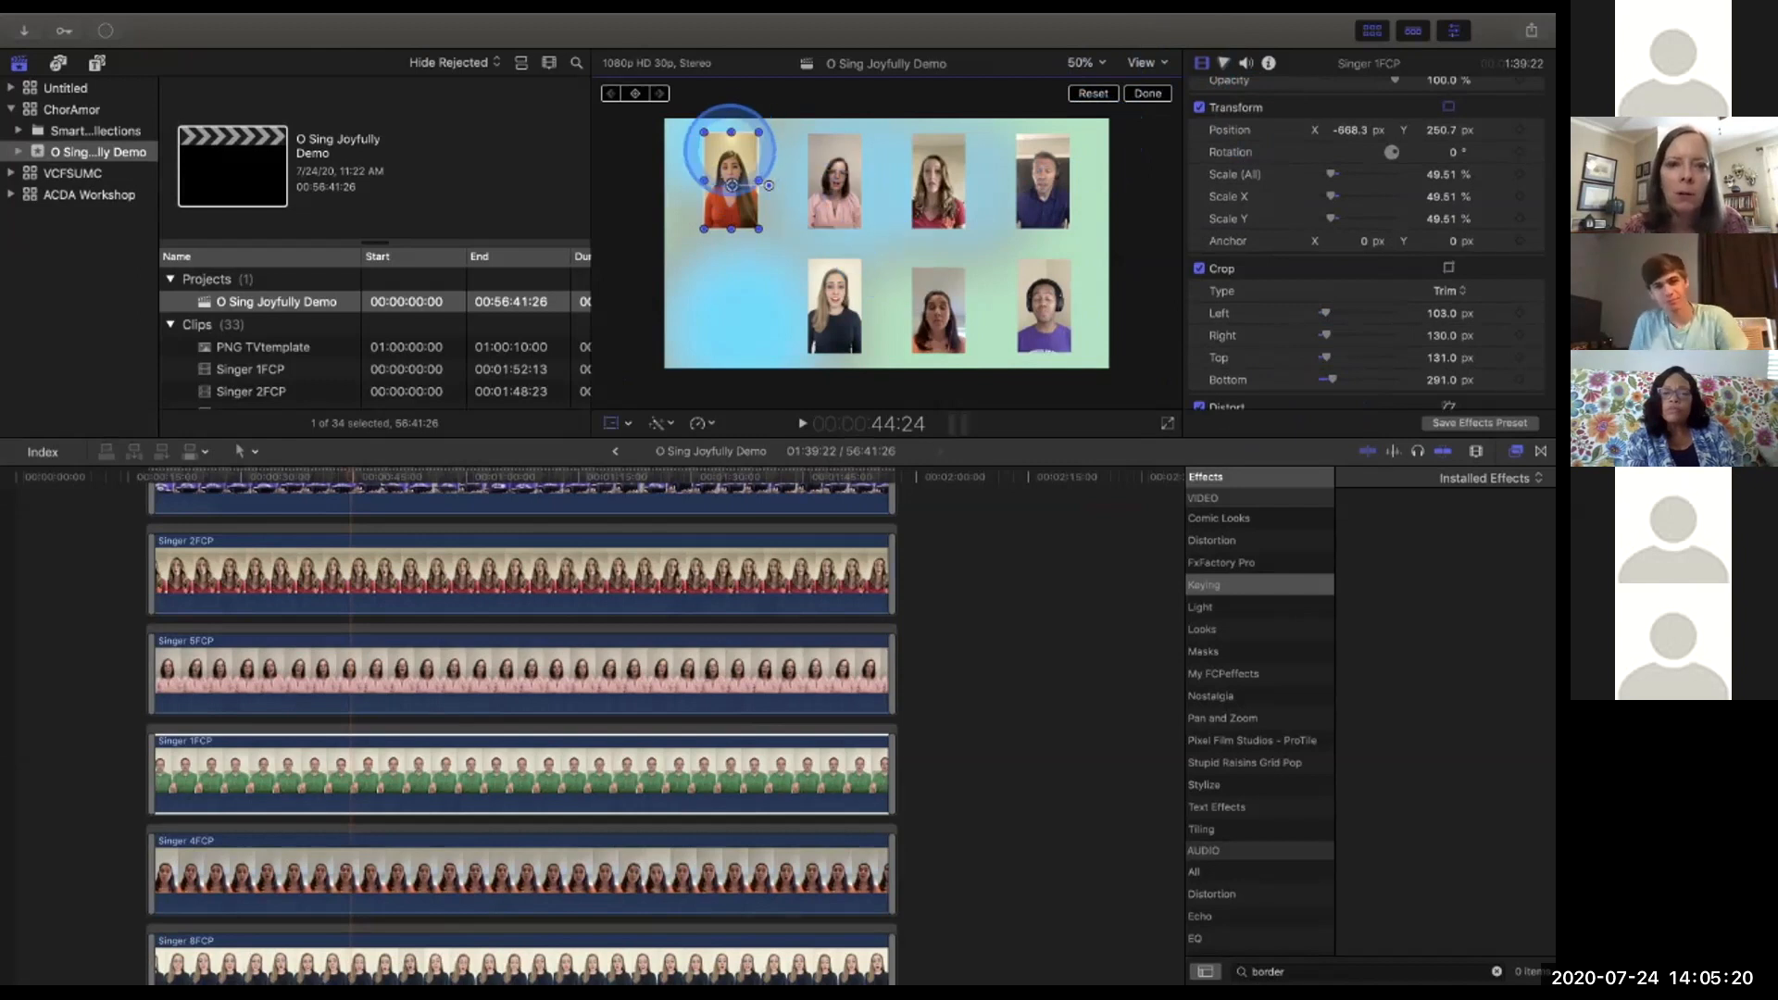
left_click_drag(731, 186, 731, 291)
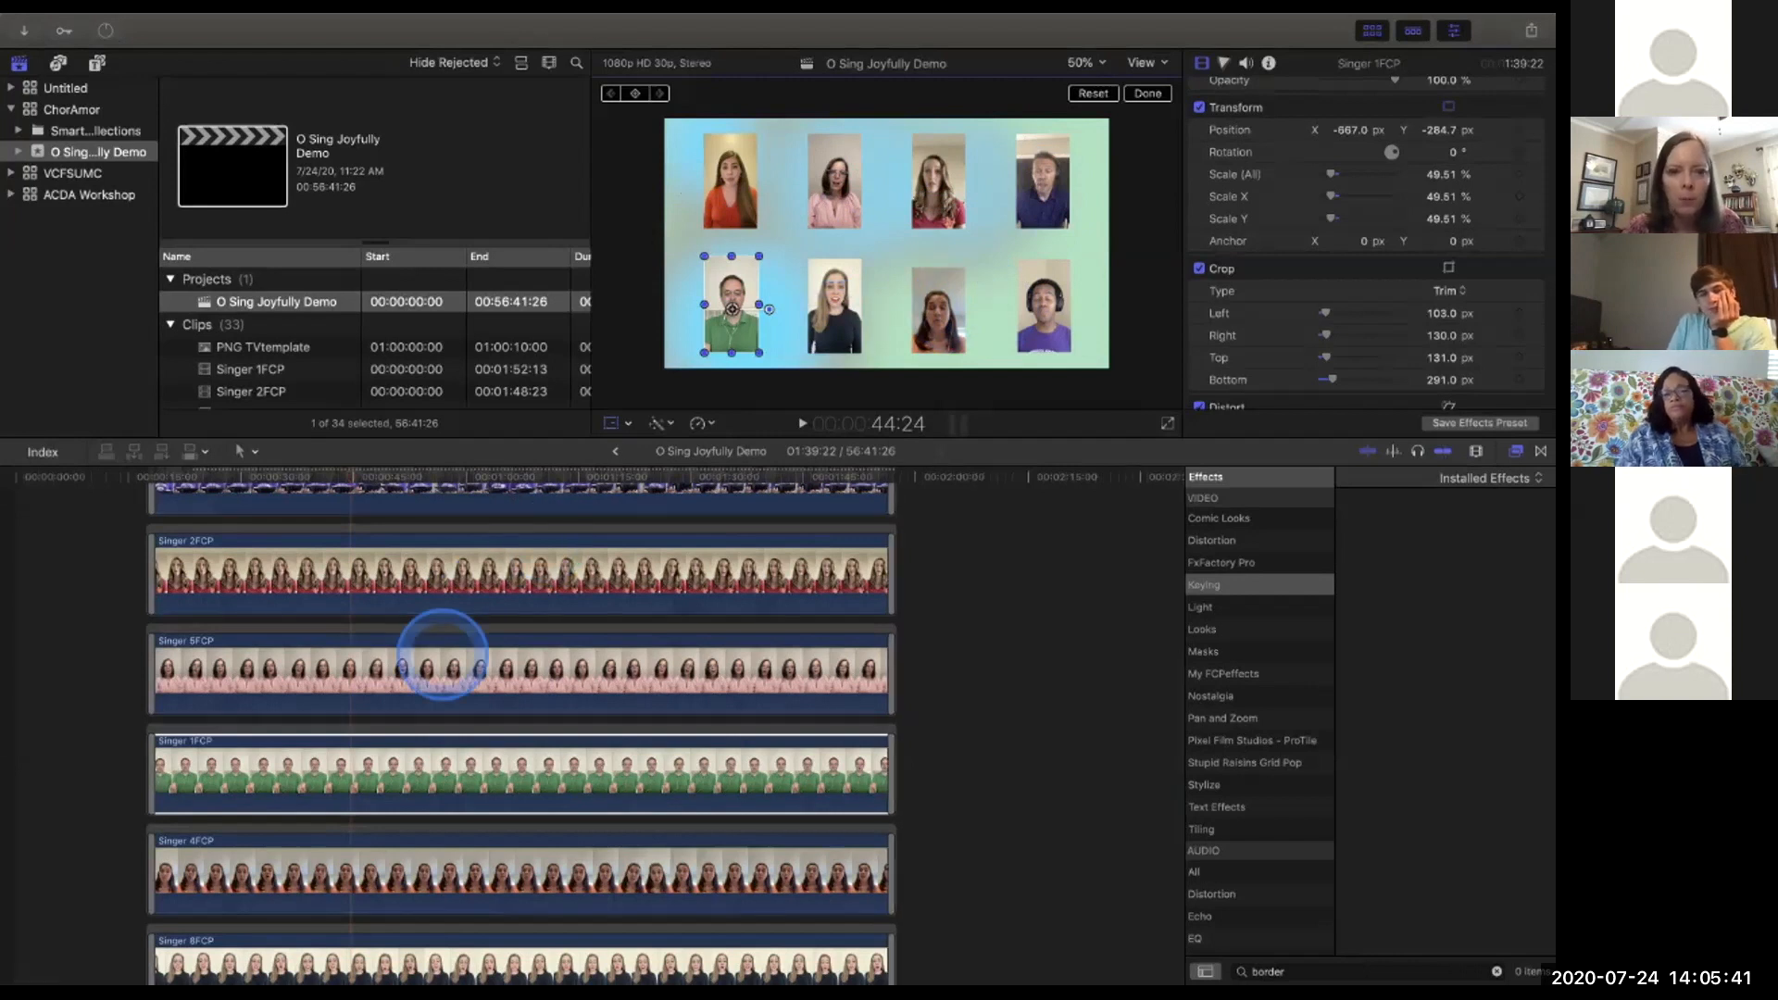
Select the first section's O Sing Joyfully Updated 2 audio clip together with the Blobs background clip above it.
key("super+minus")
scroll(443, 655, "down", 3)
scroll(442, 655, "up", 2)
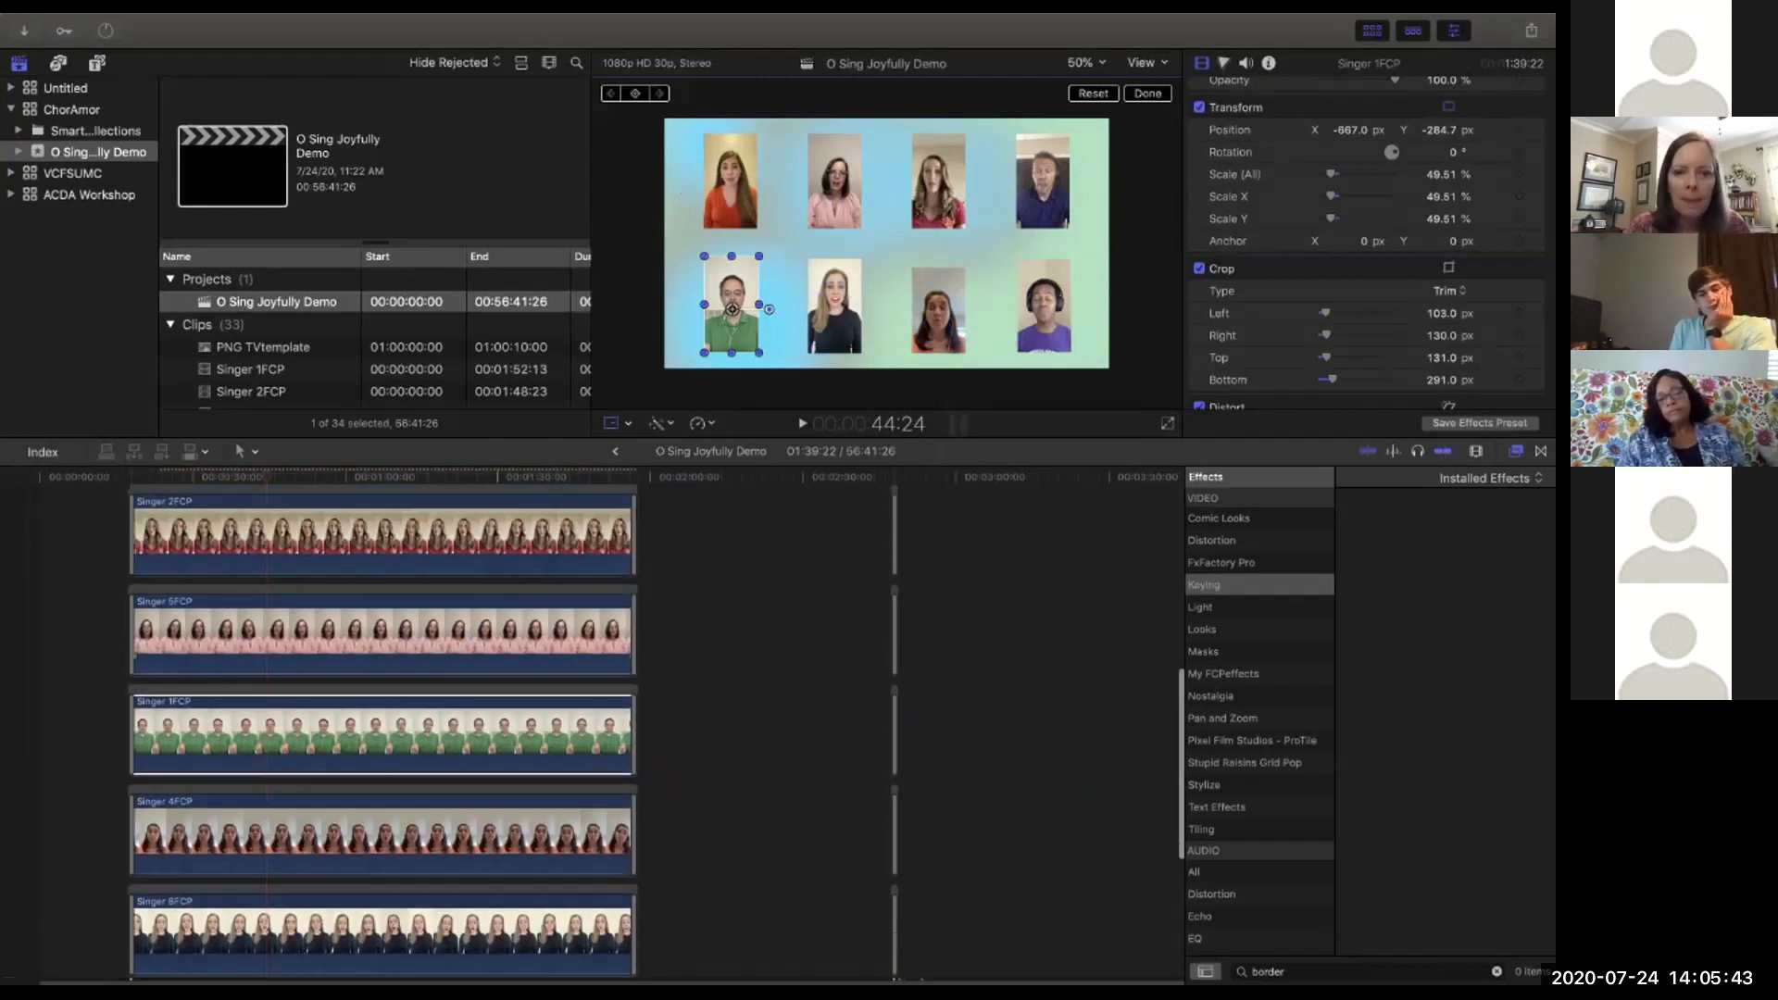
scroll(442, 654, "up", 1)
key("super+minus")
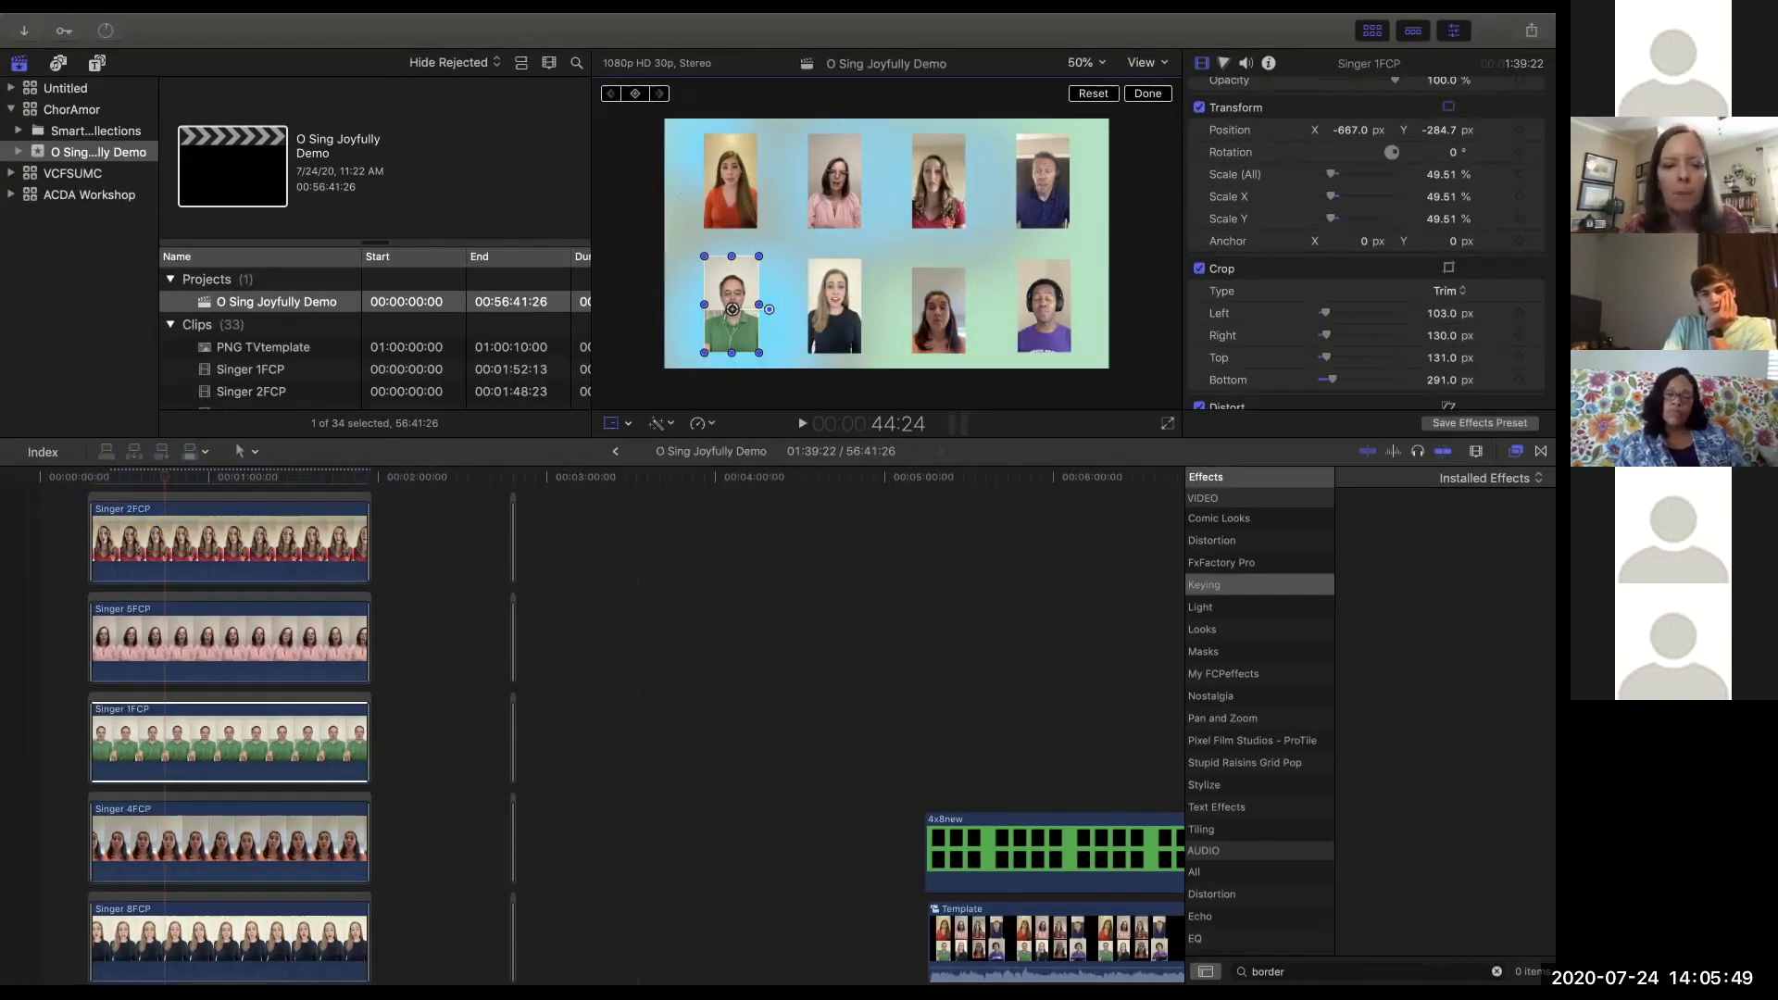
scroll(254, 582, "down", 5)
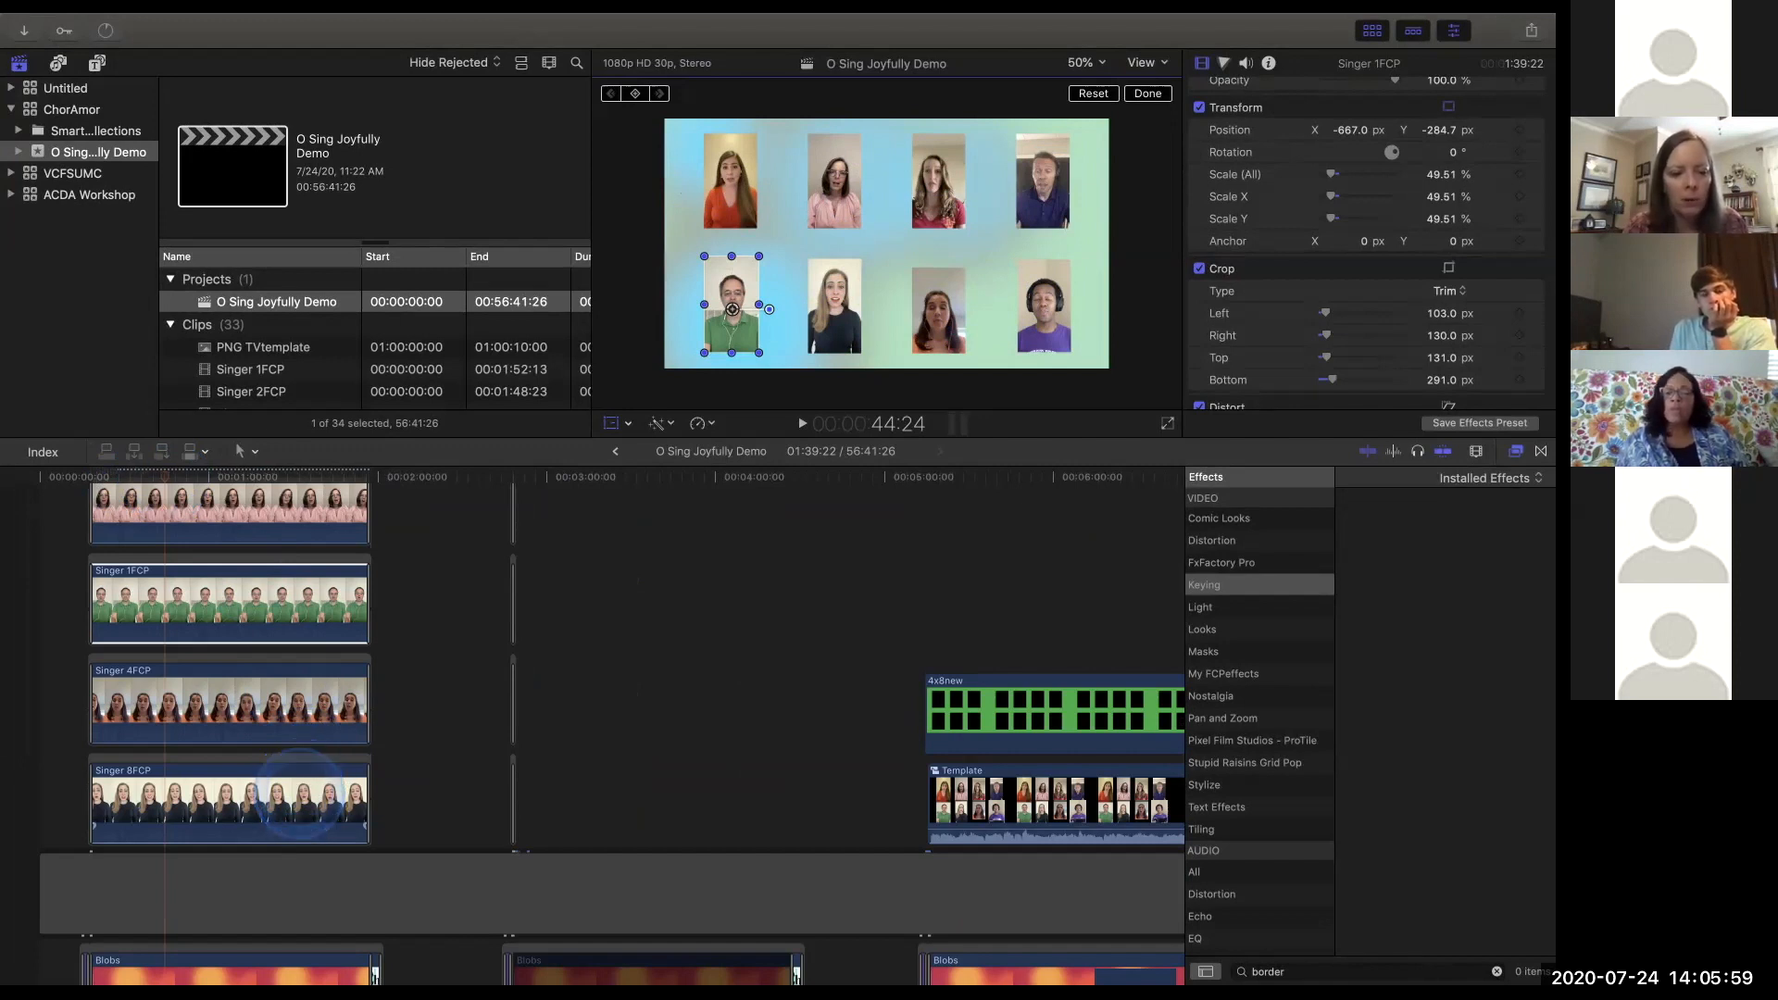
scroll(299, 793, "down", 6)
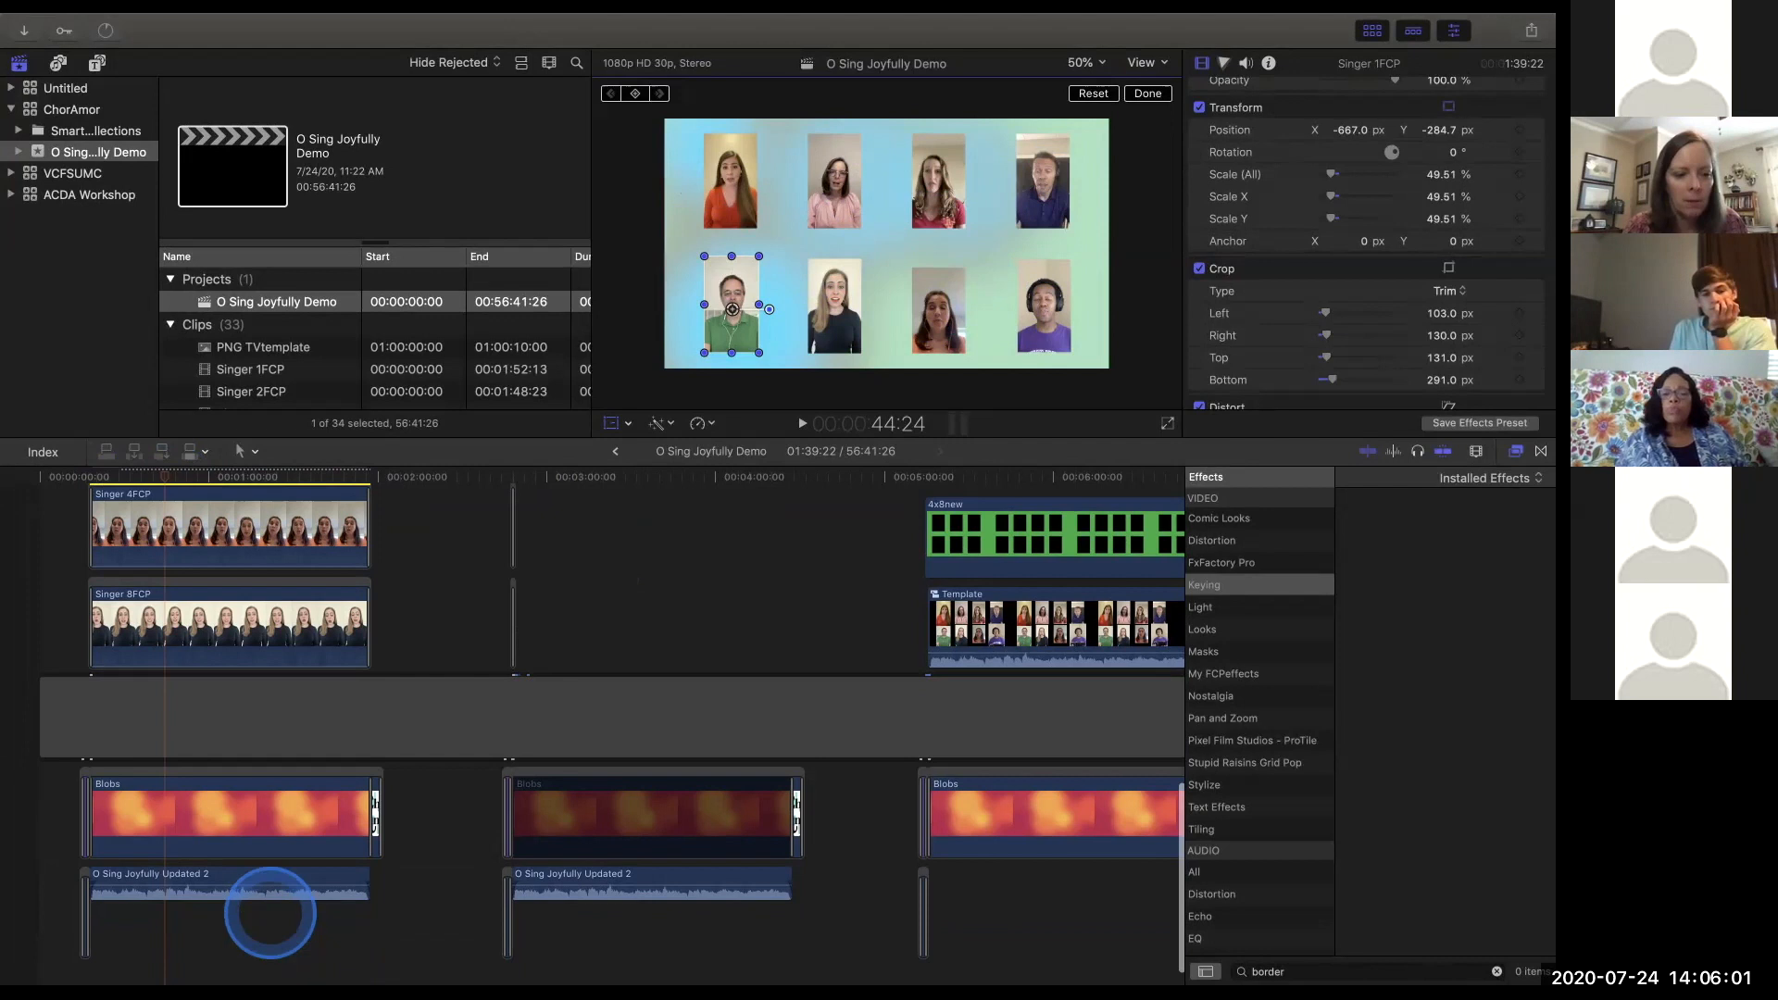
left_click(260, 887)
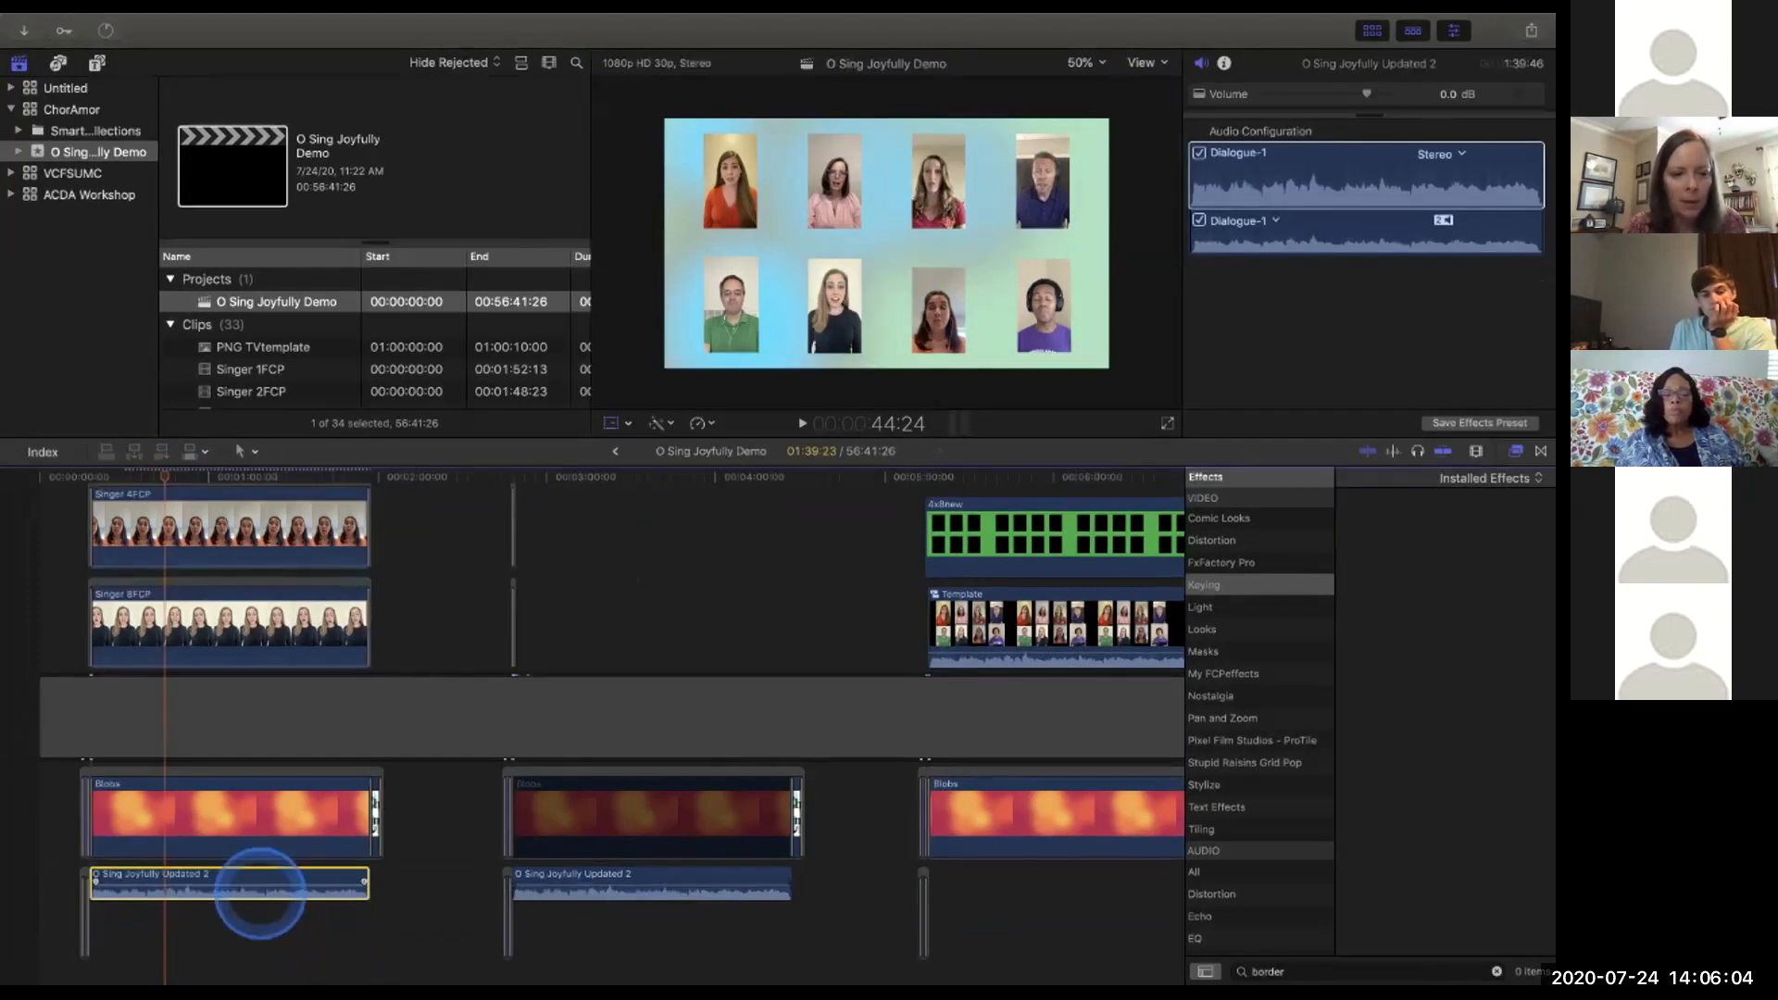
scroll(257, 875, "up", 2)
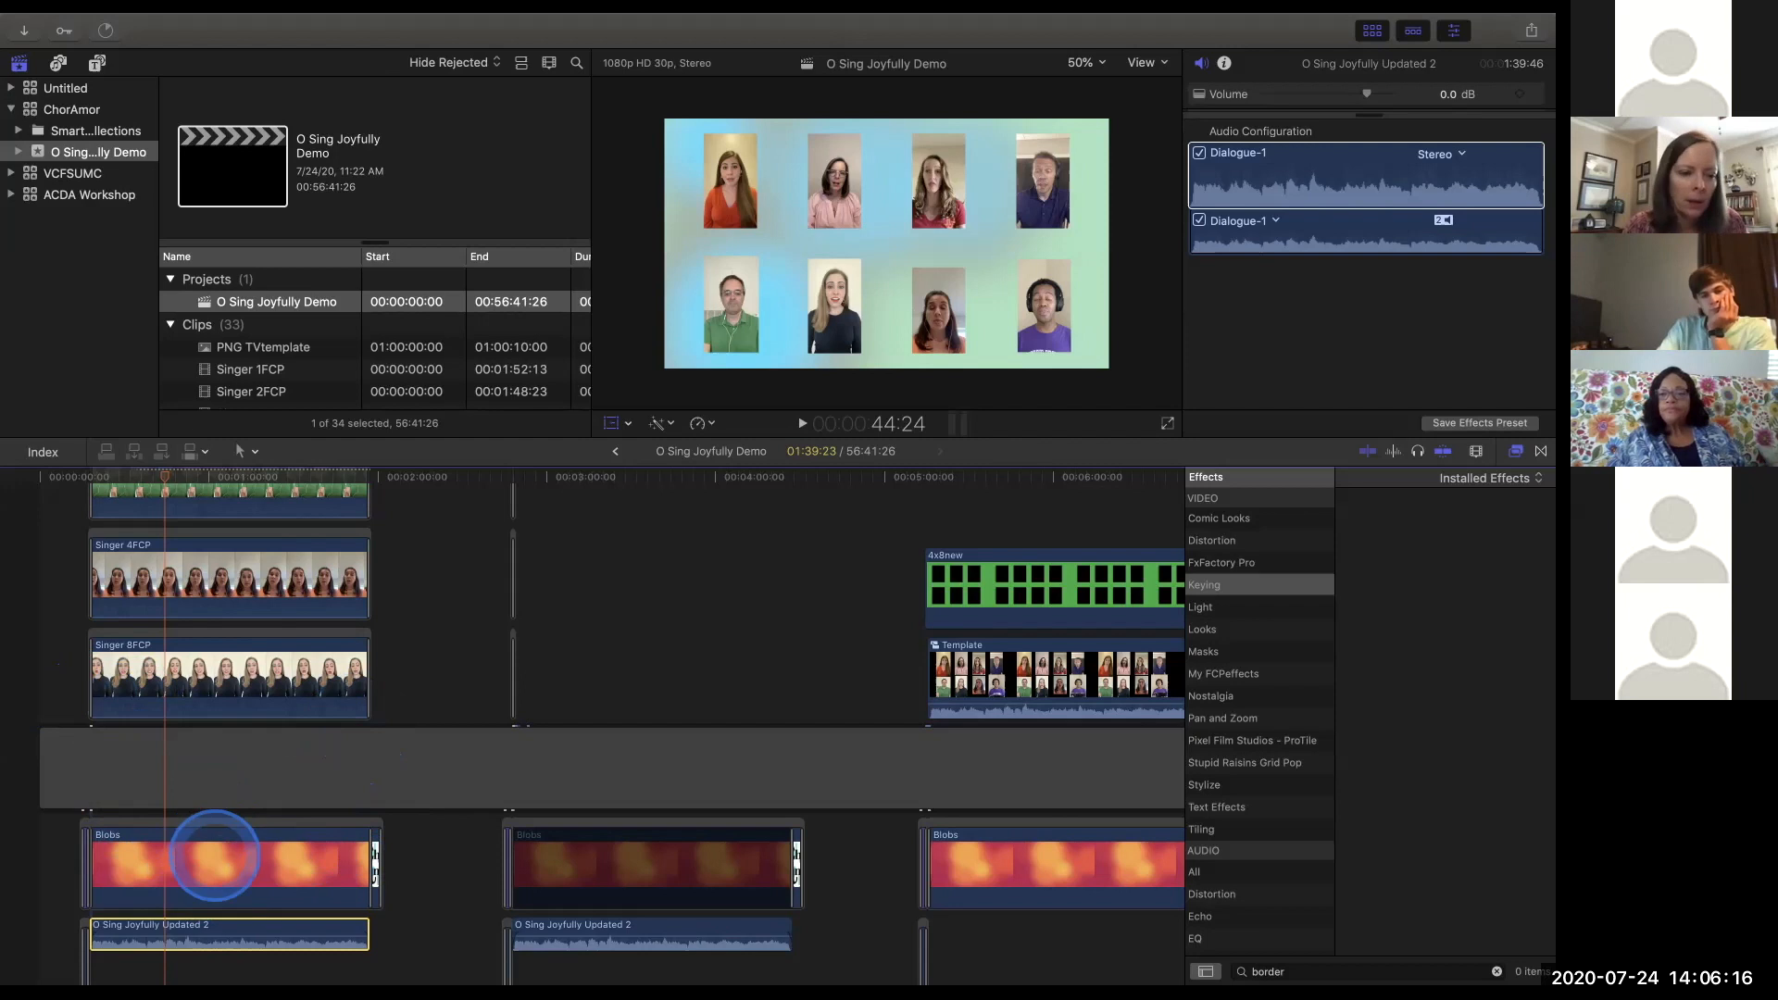
left_click(214, 854, "super")
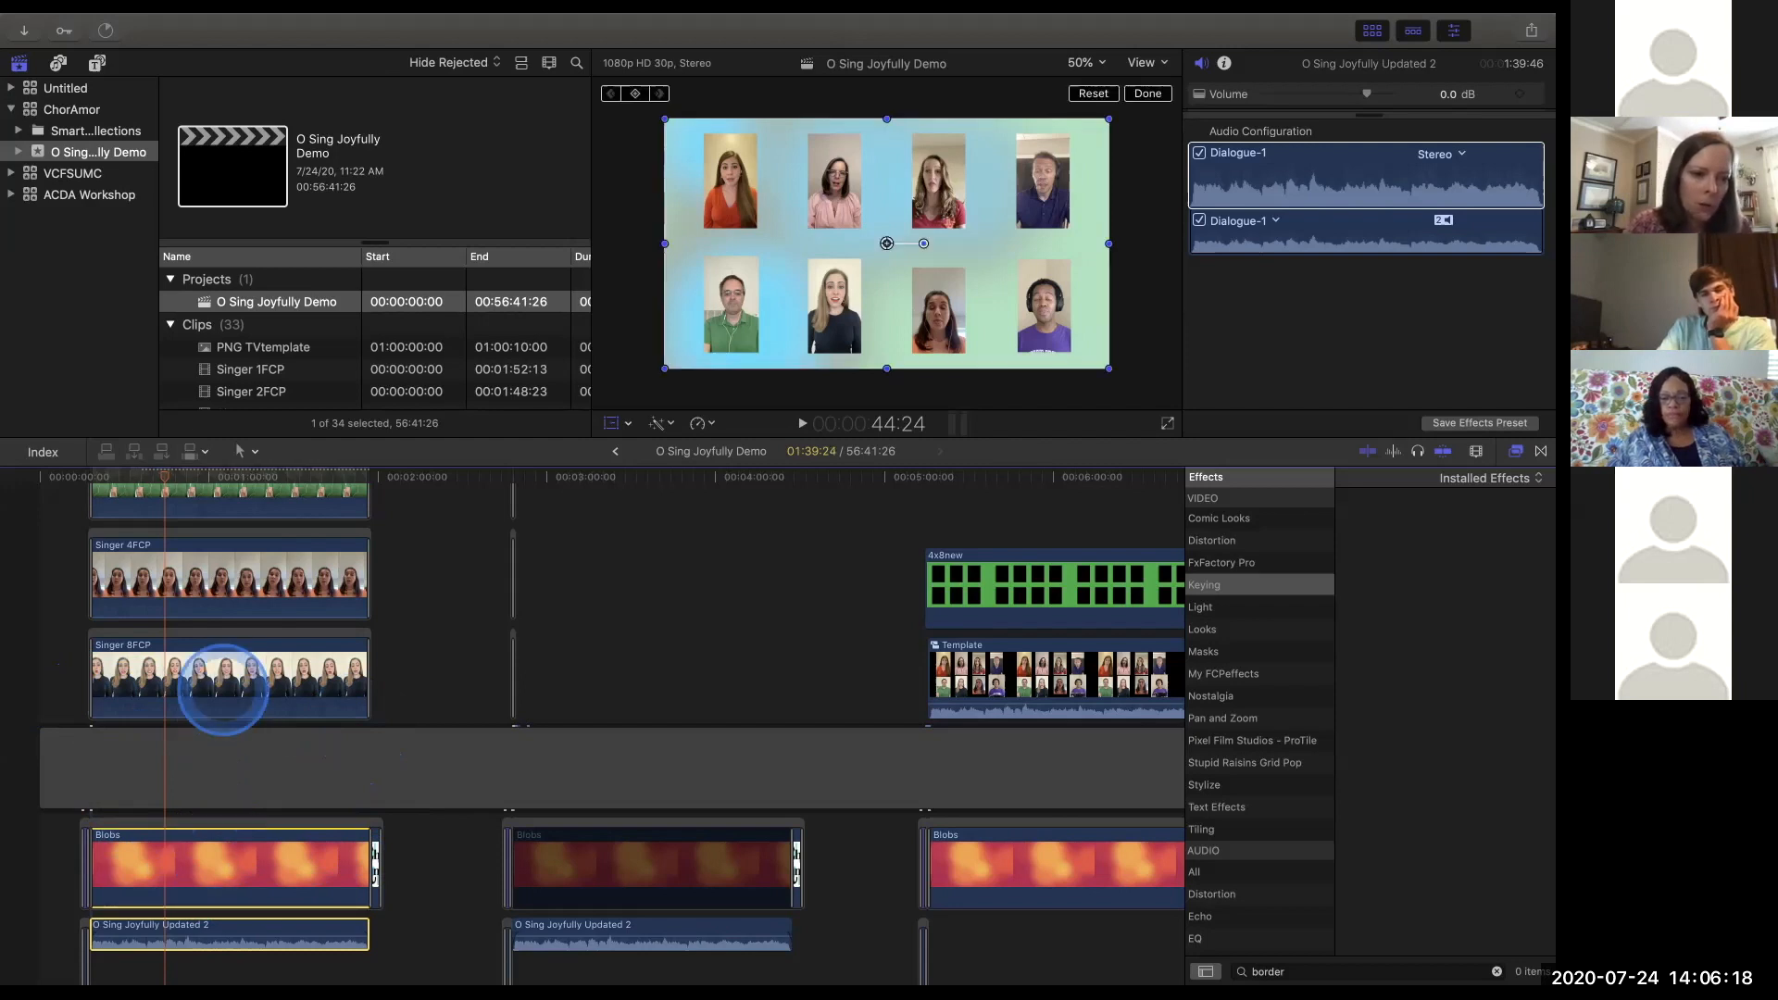
Add all eight singer clips of the first section, from Singer 8FCP up to Singer 6FCP, to the selection.
left_click(222, 680, "super")
scroll(222, 680, "up", 2)
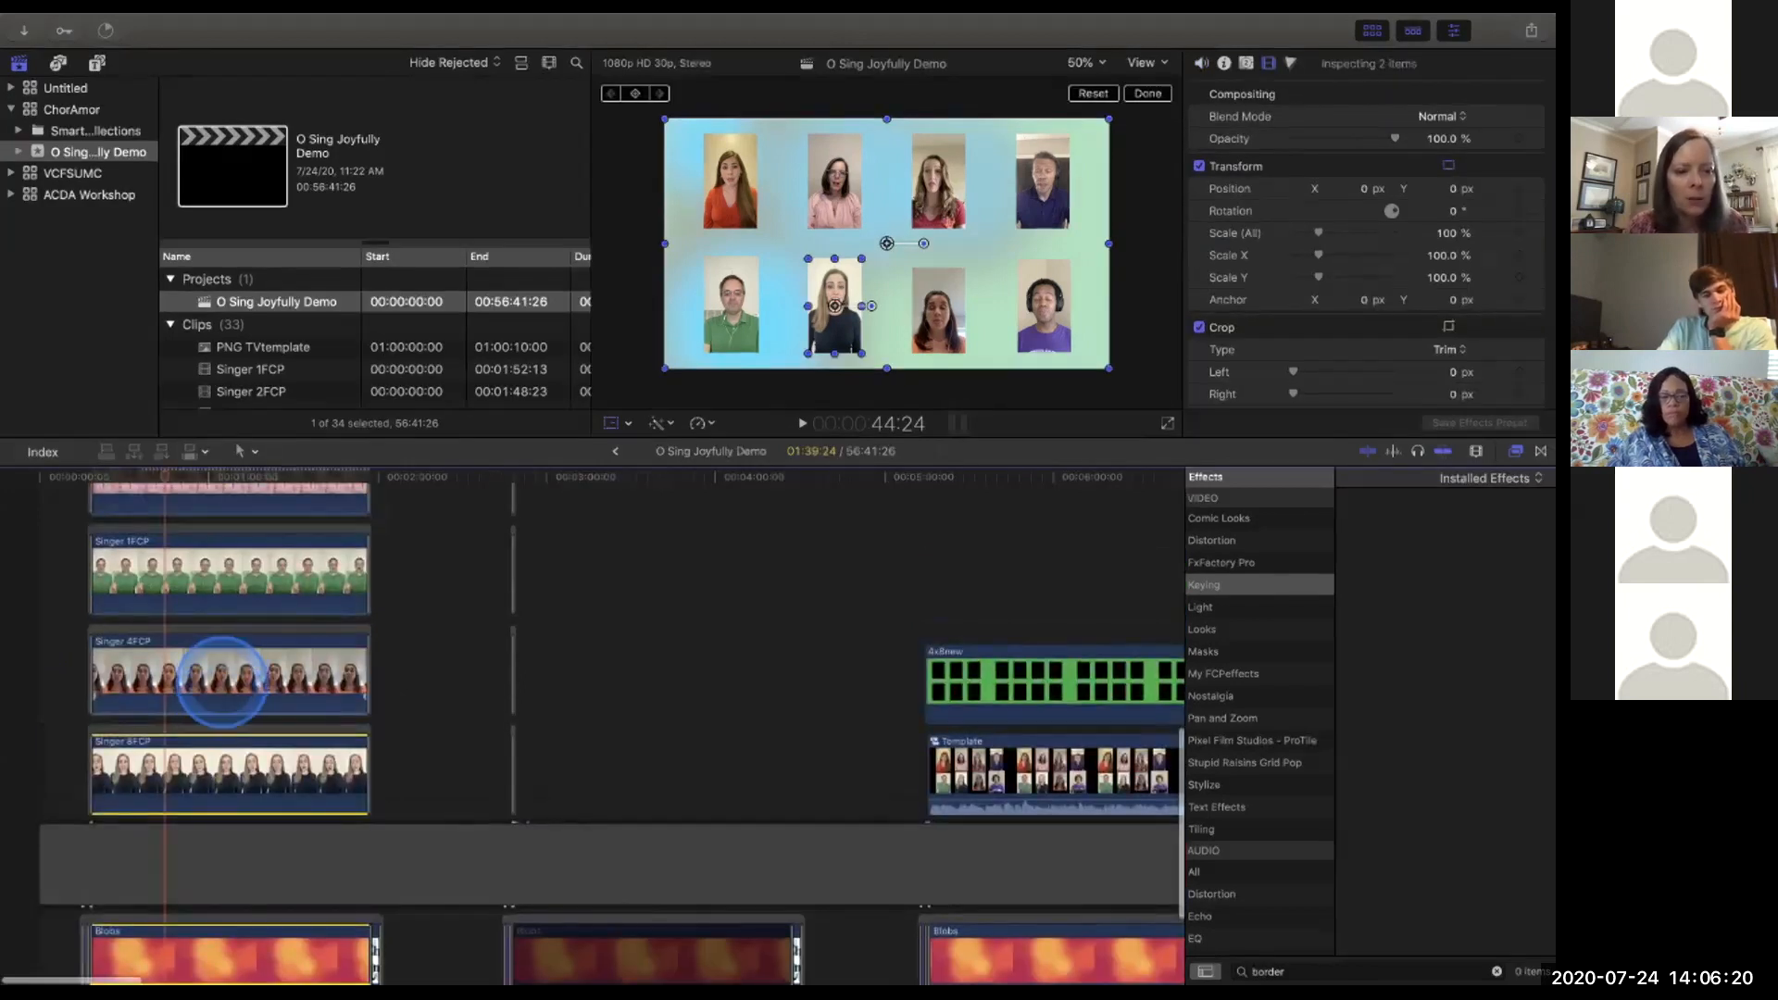
left_click(222, 598, "super")
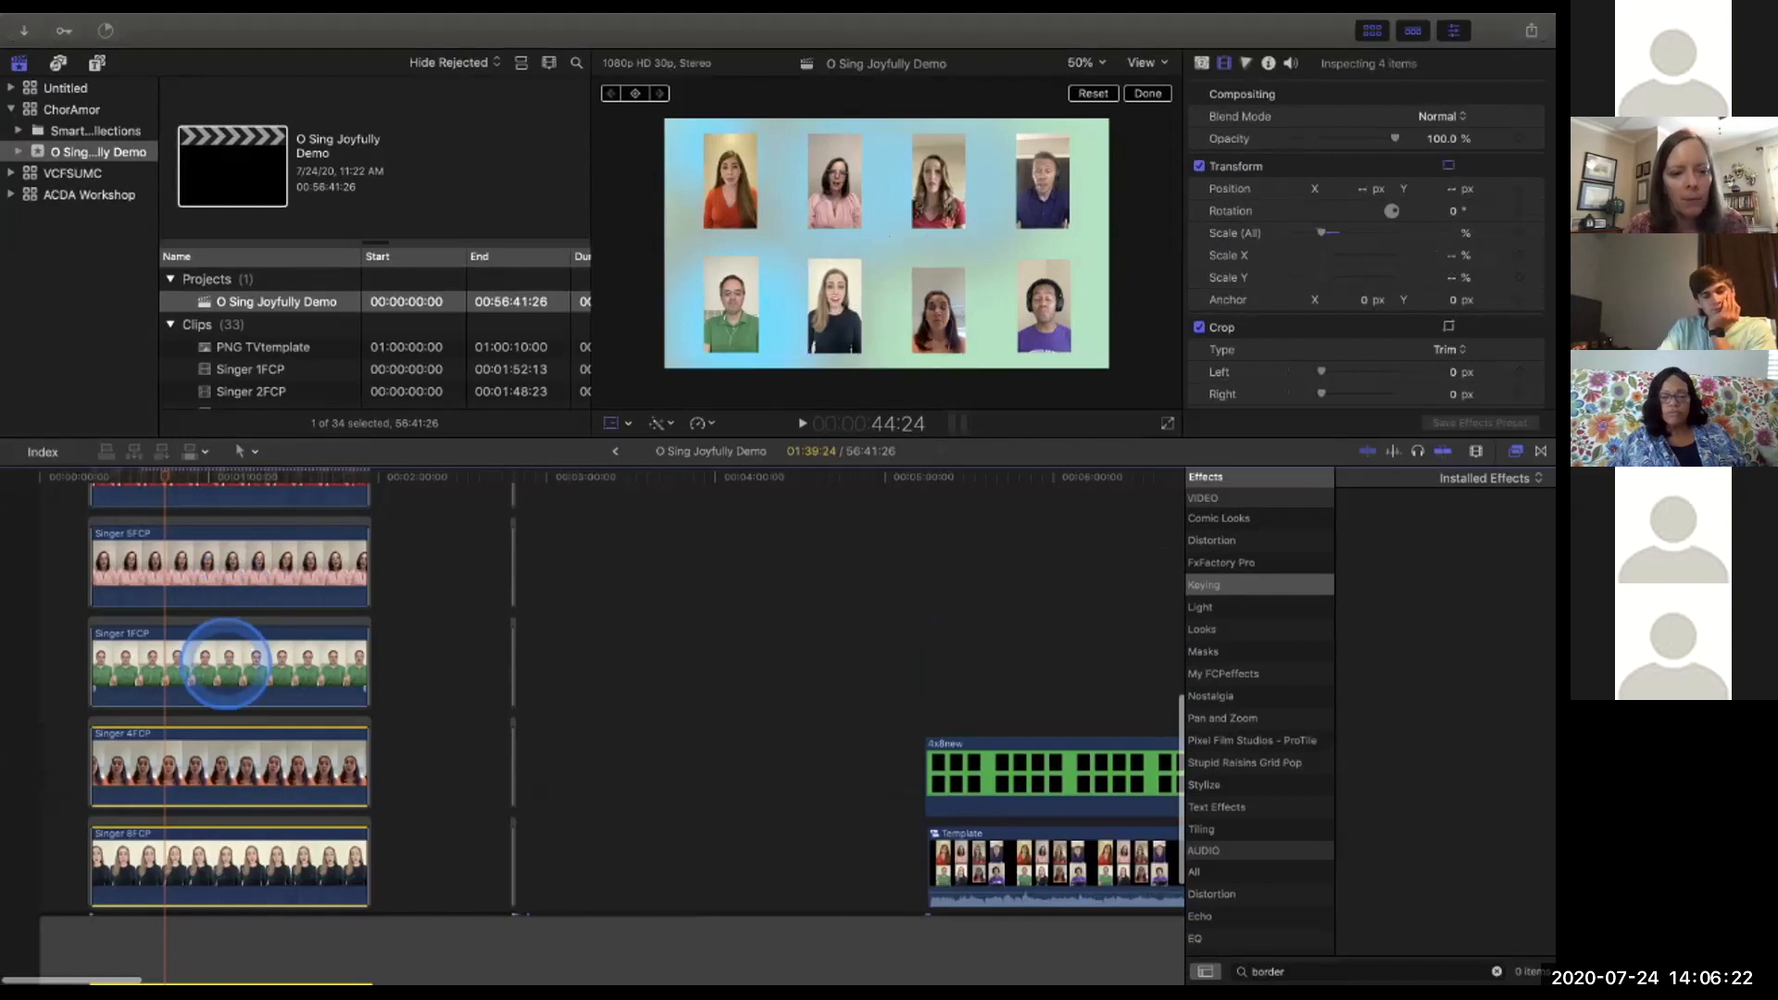
scroll(225, 664, "up", 2)
scroll(226, 663, "up", 1)
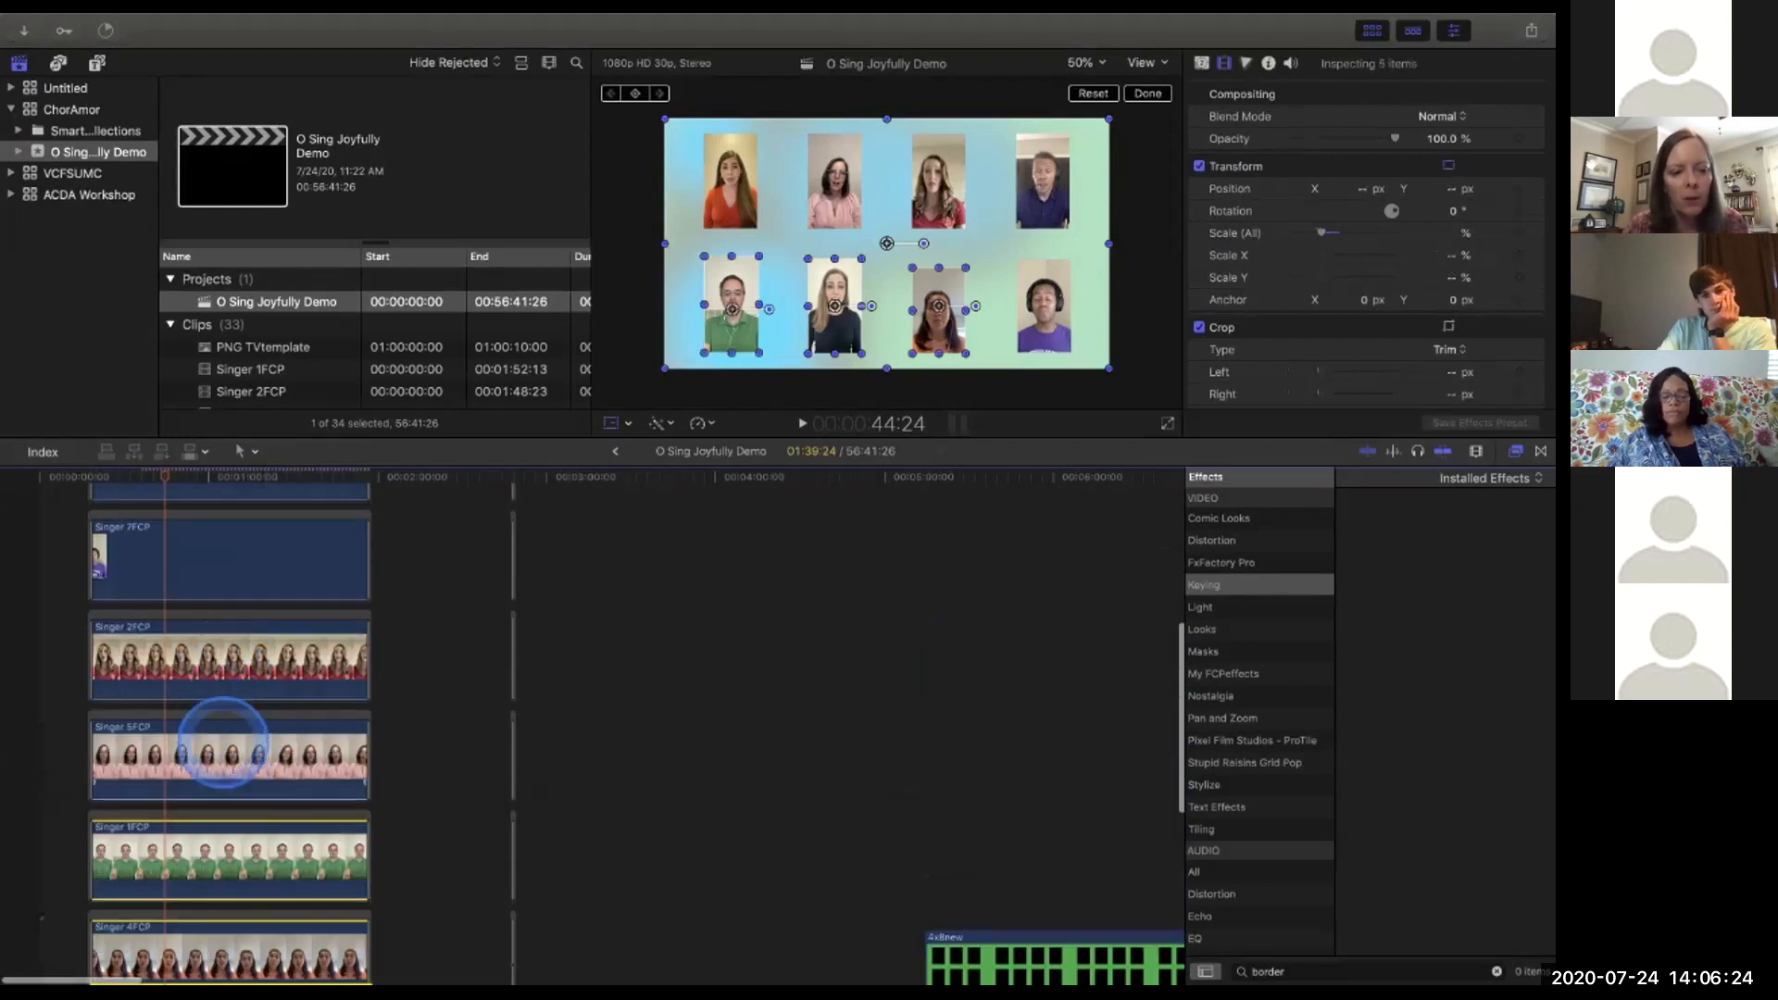
left_click(222, 745, "super")
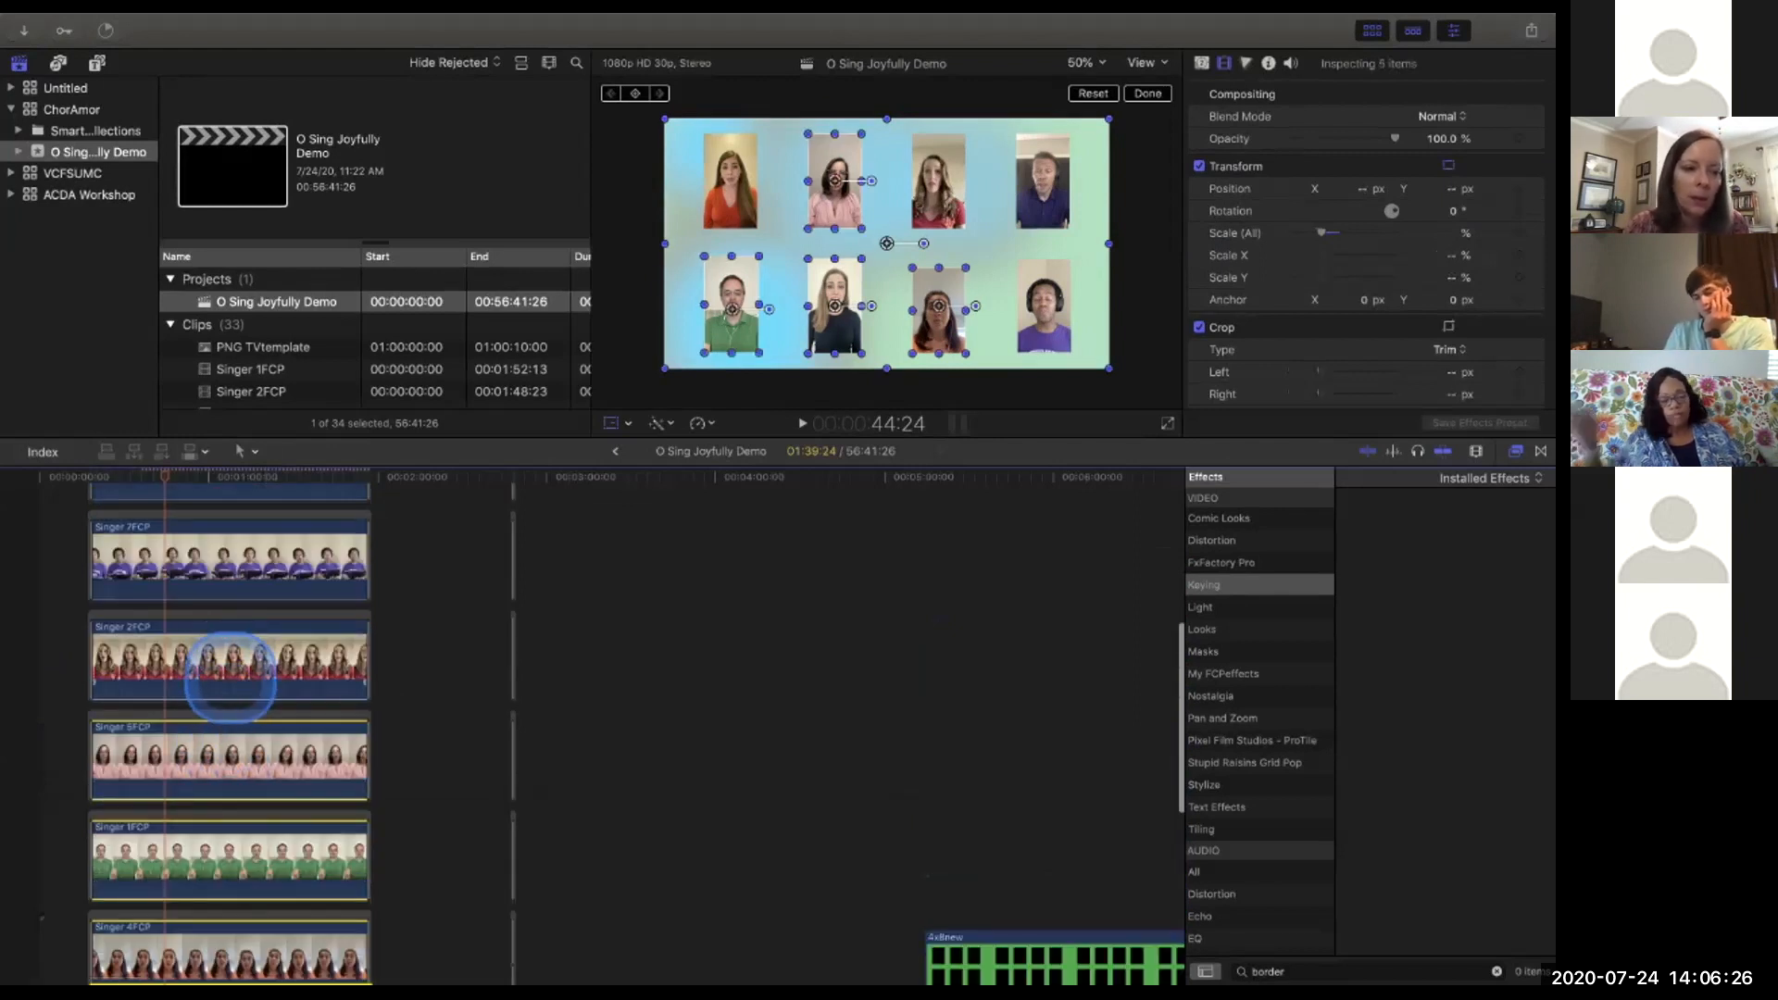
left_click(230, 681, "super")
scroll(229, 679, "up", 1)
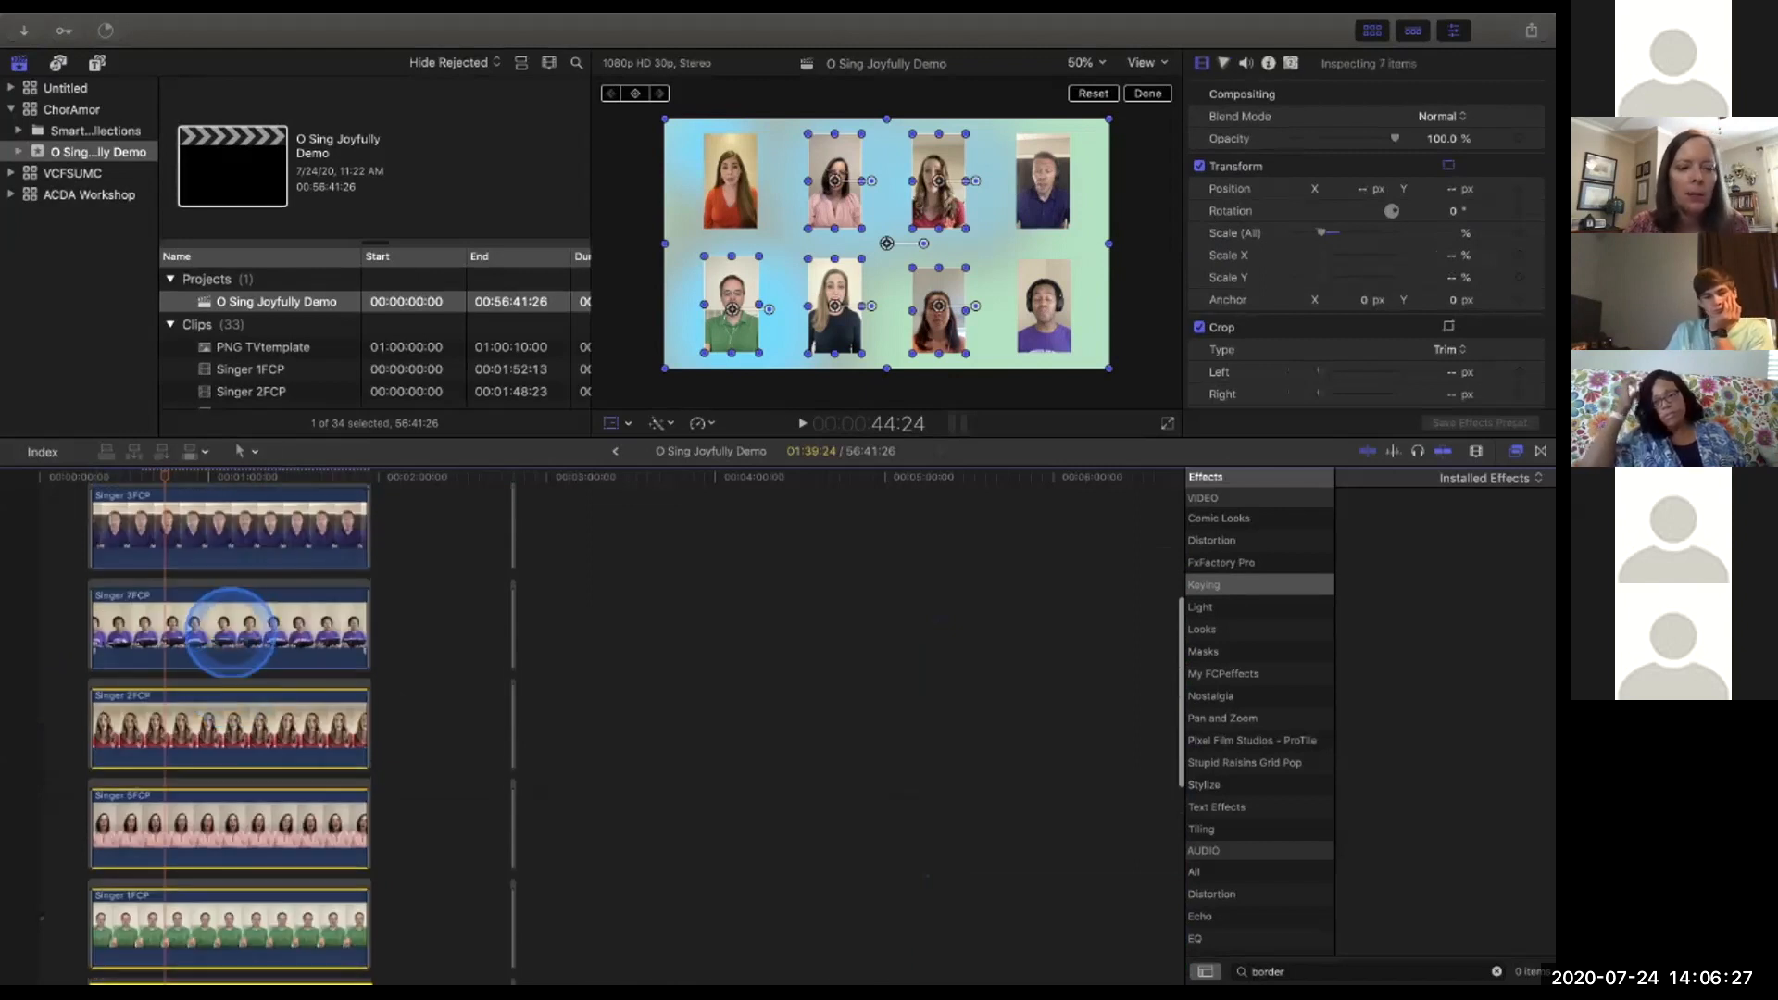
left_click(226, 624, "super")
scroll(229, 561, "up", 1)
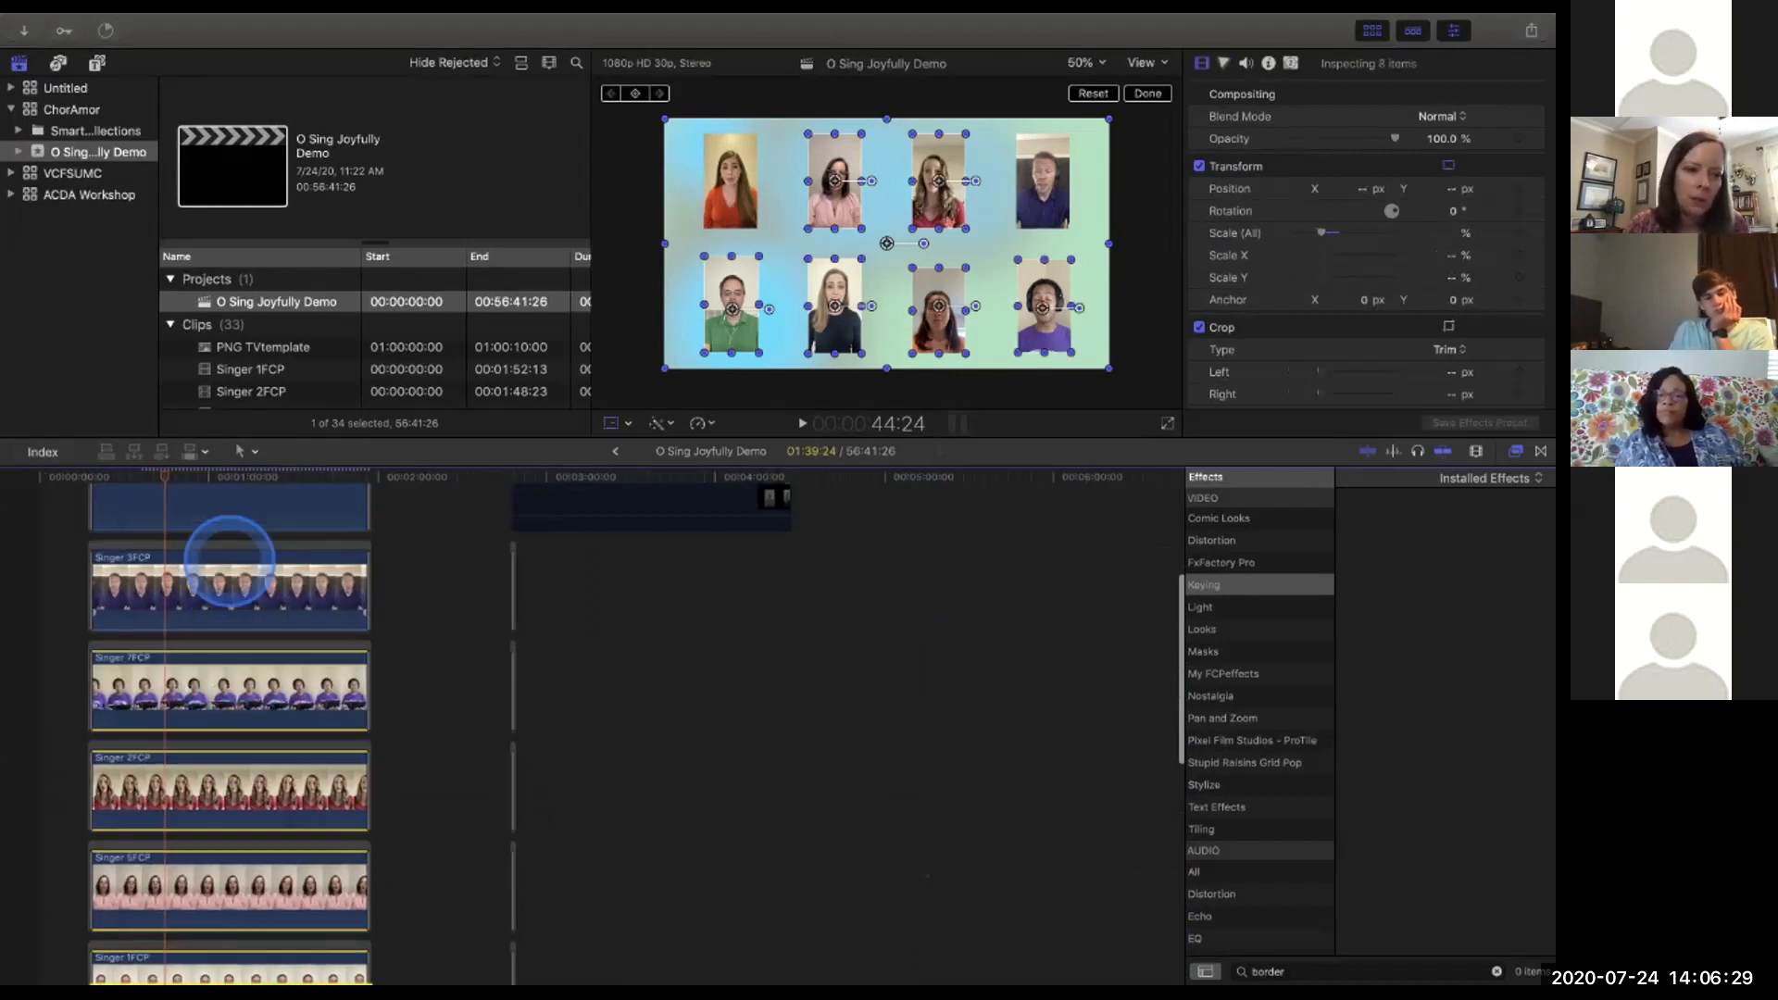
left_click(226, 584, "super")
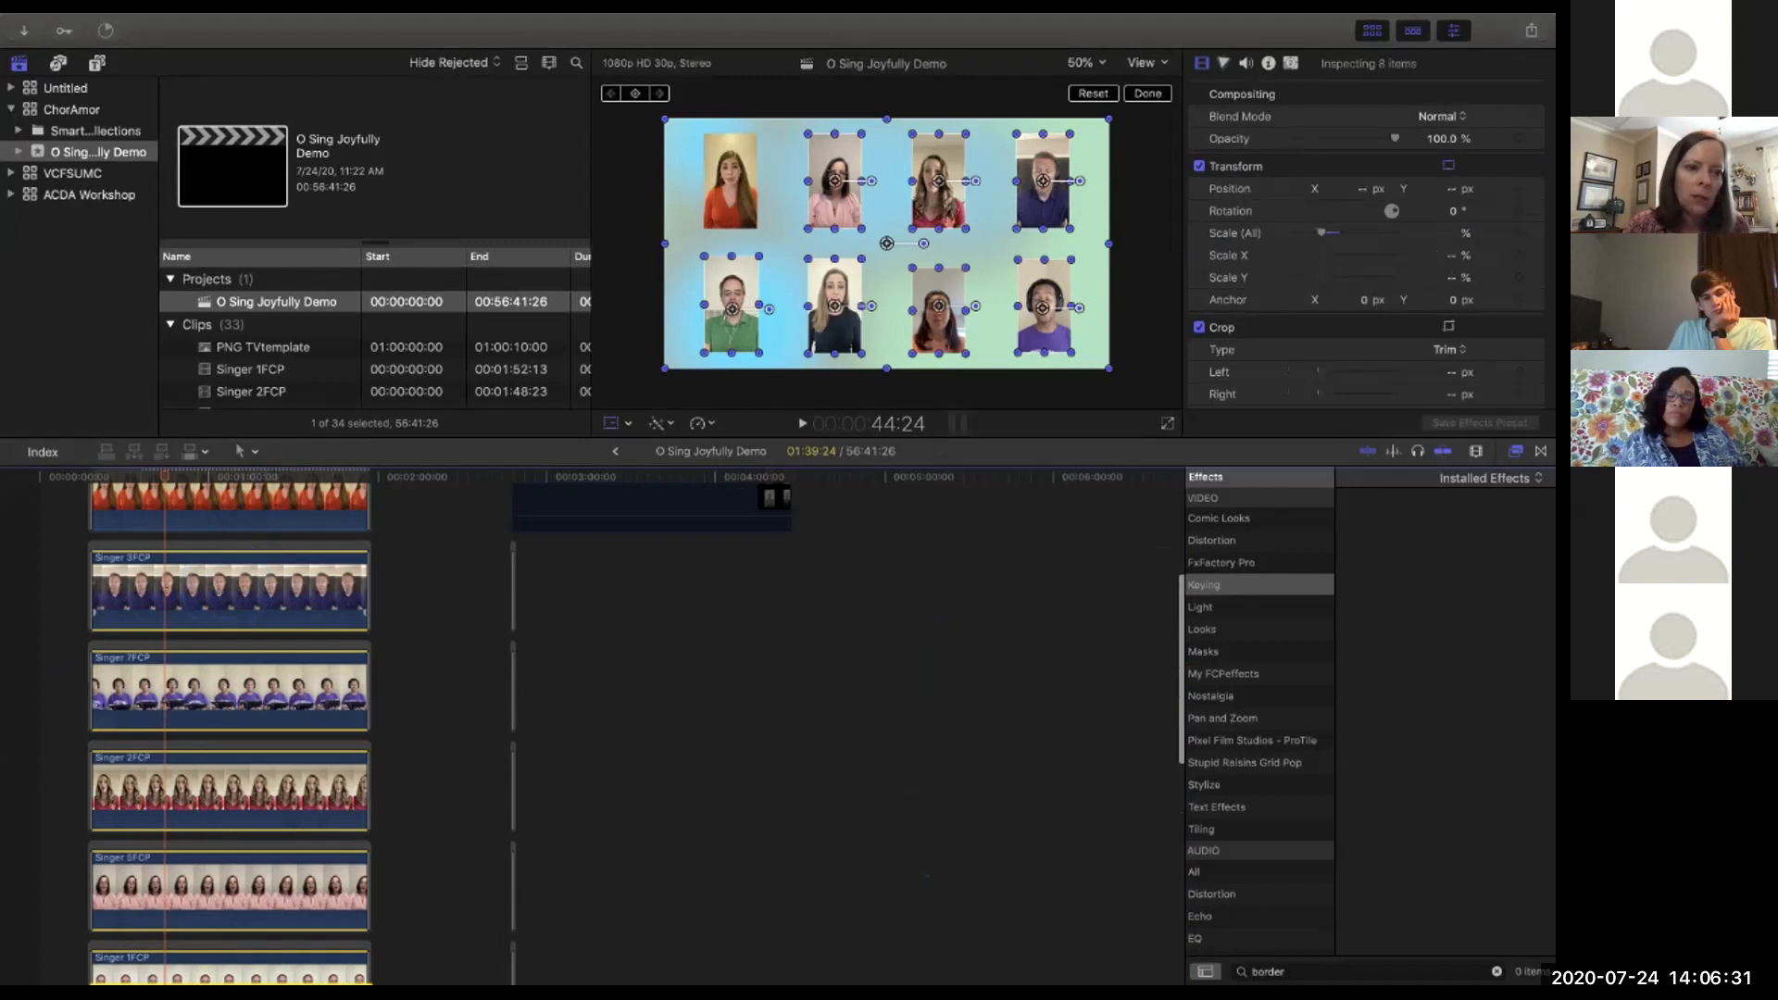
scroll(225, 560, "up", 1)
left_click(225, 560, "super")
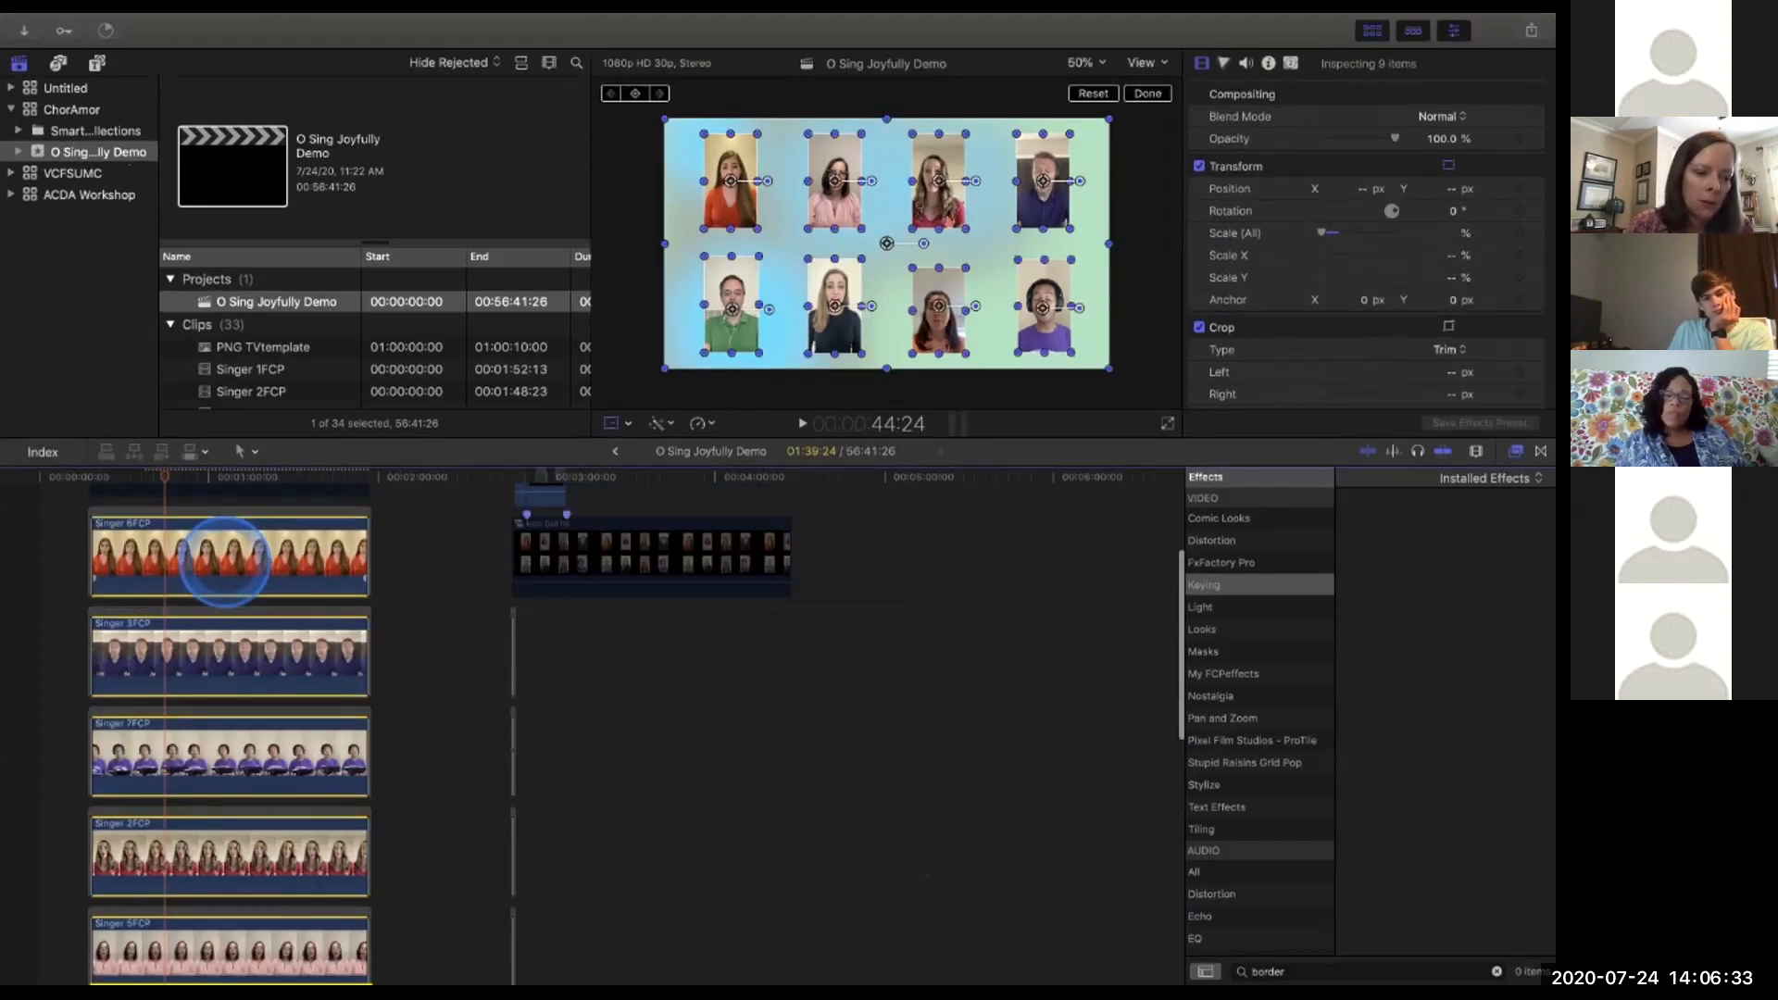
Combine the selected singer, background and audio clips into a compound clip named "all" in the O Sing Joyfully Demo event.
scroll(225, 560, "down", 4)
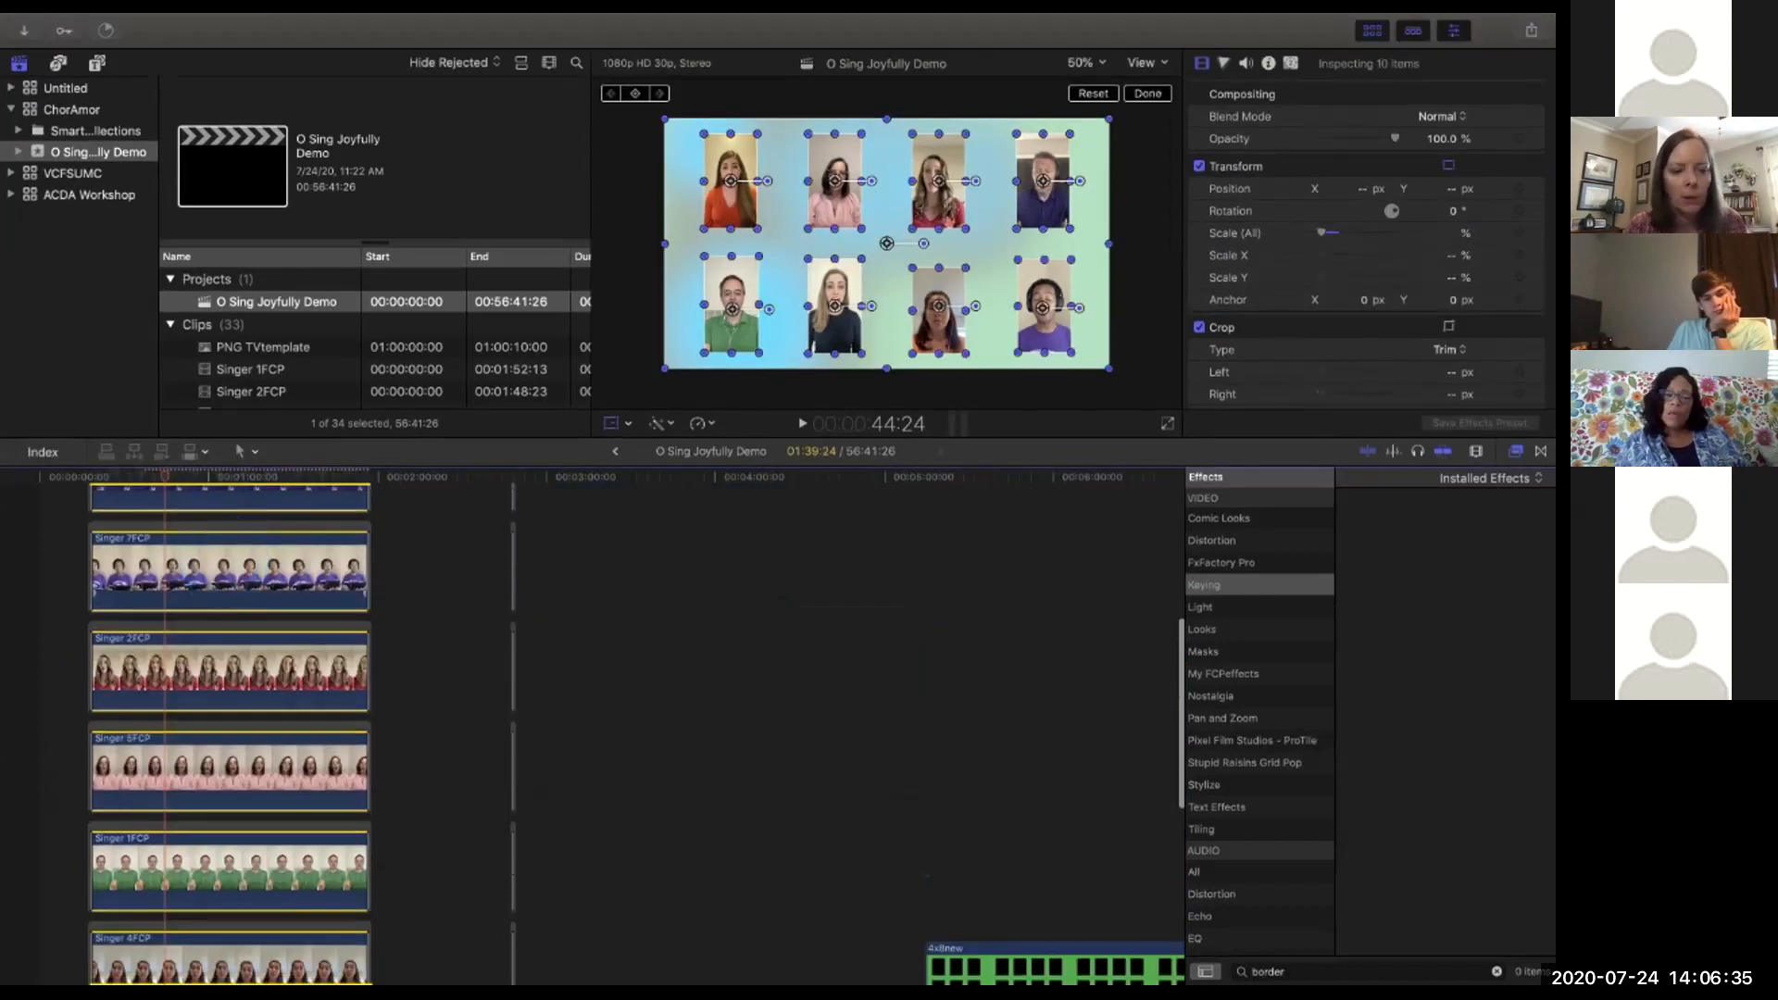
scroll(225, 560, "down", 1)
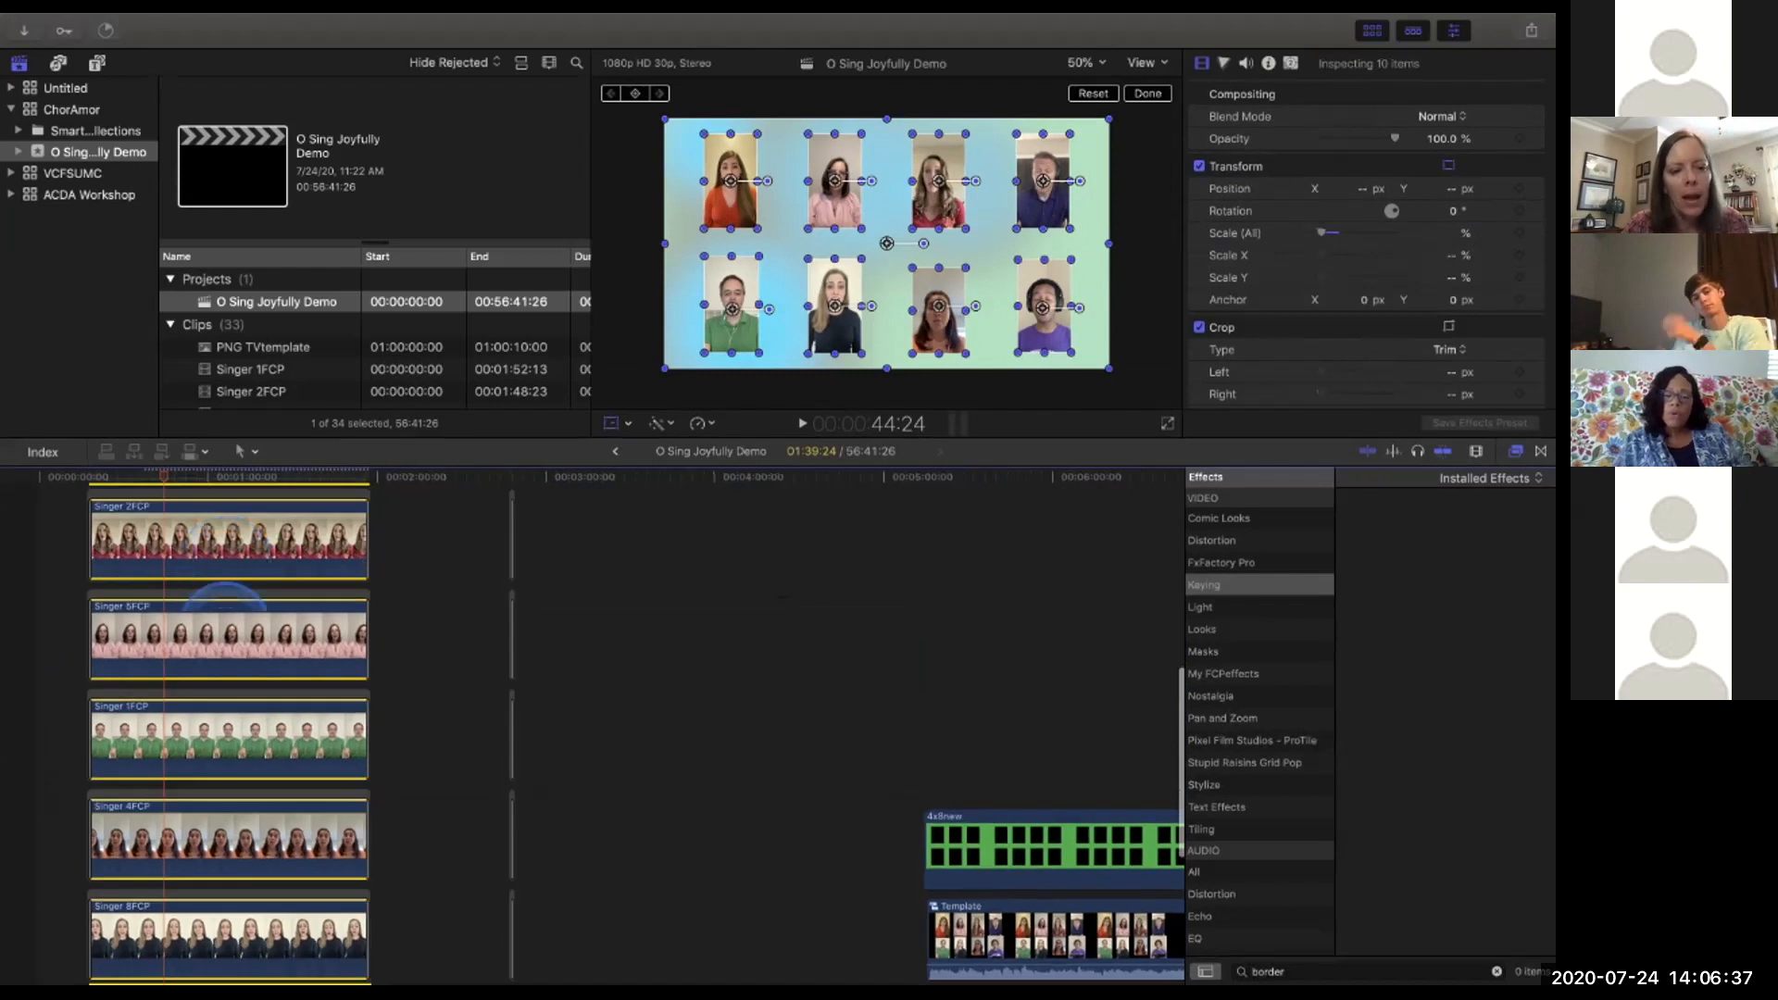
scroll(235, 678, "down", 3)
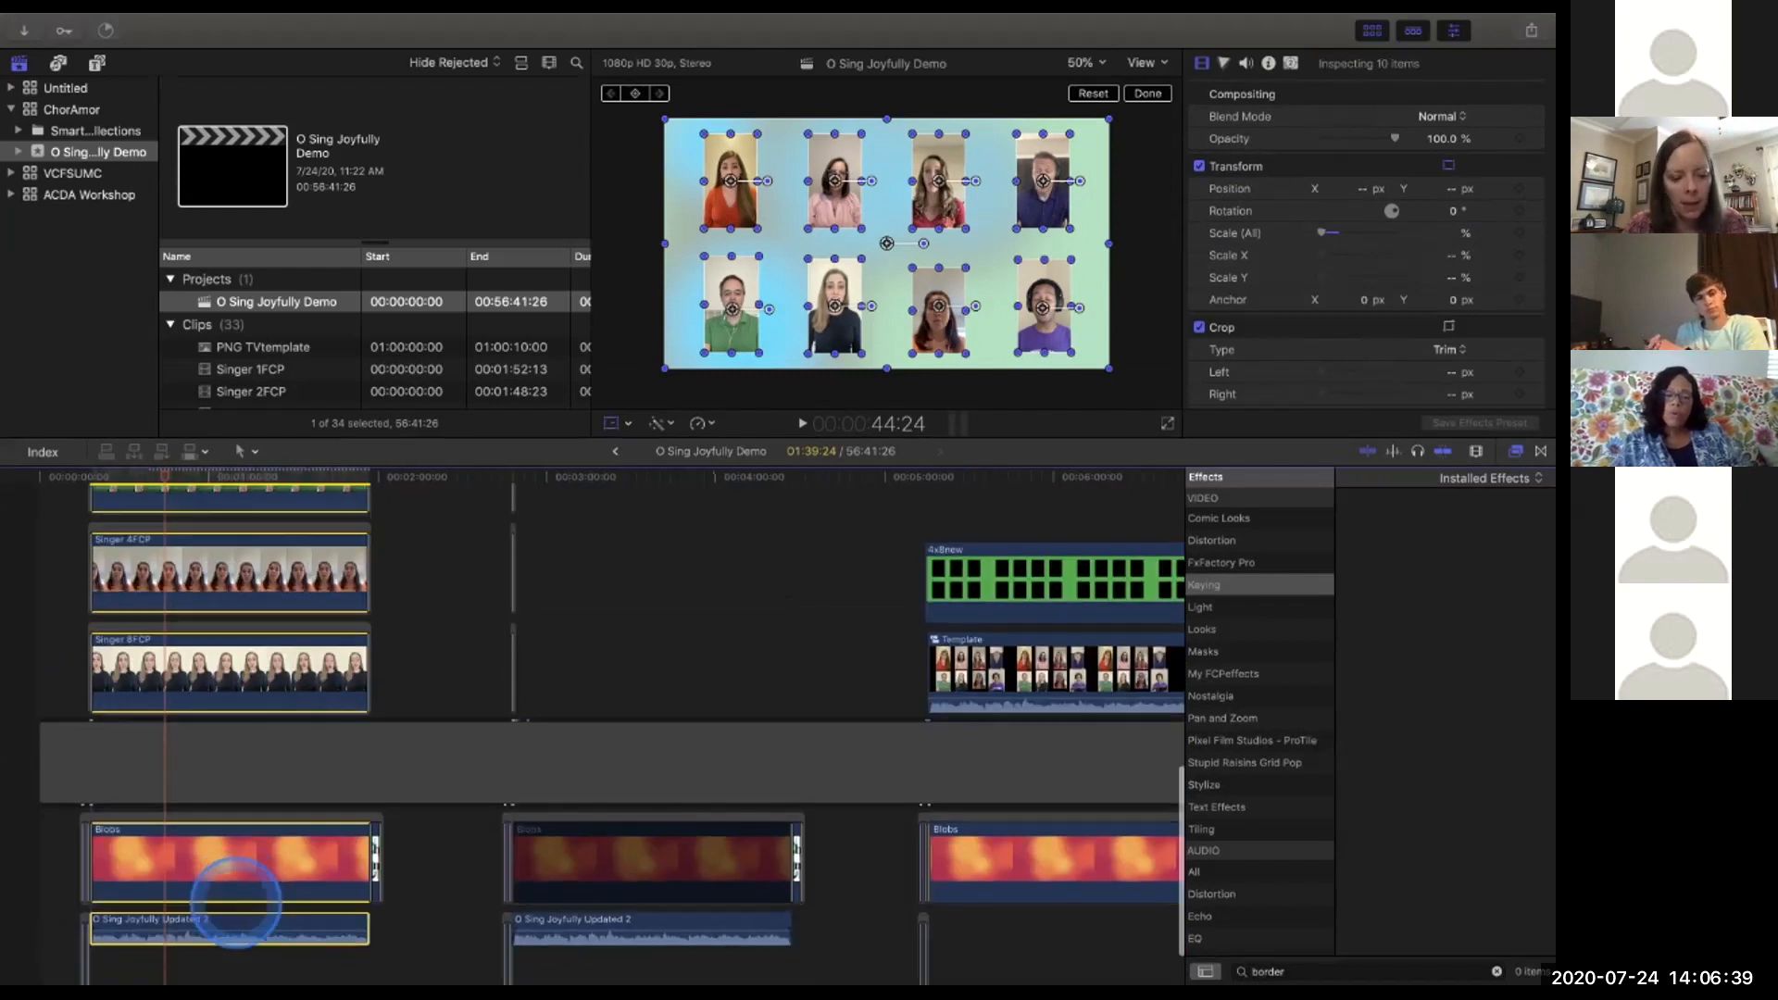
scroll(236, 902, "up", 1)
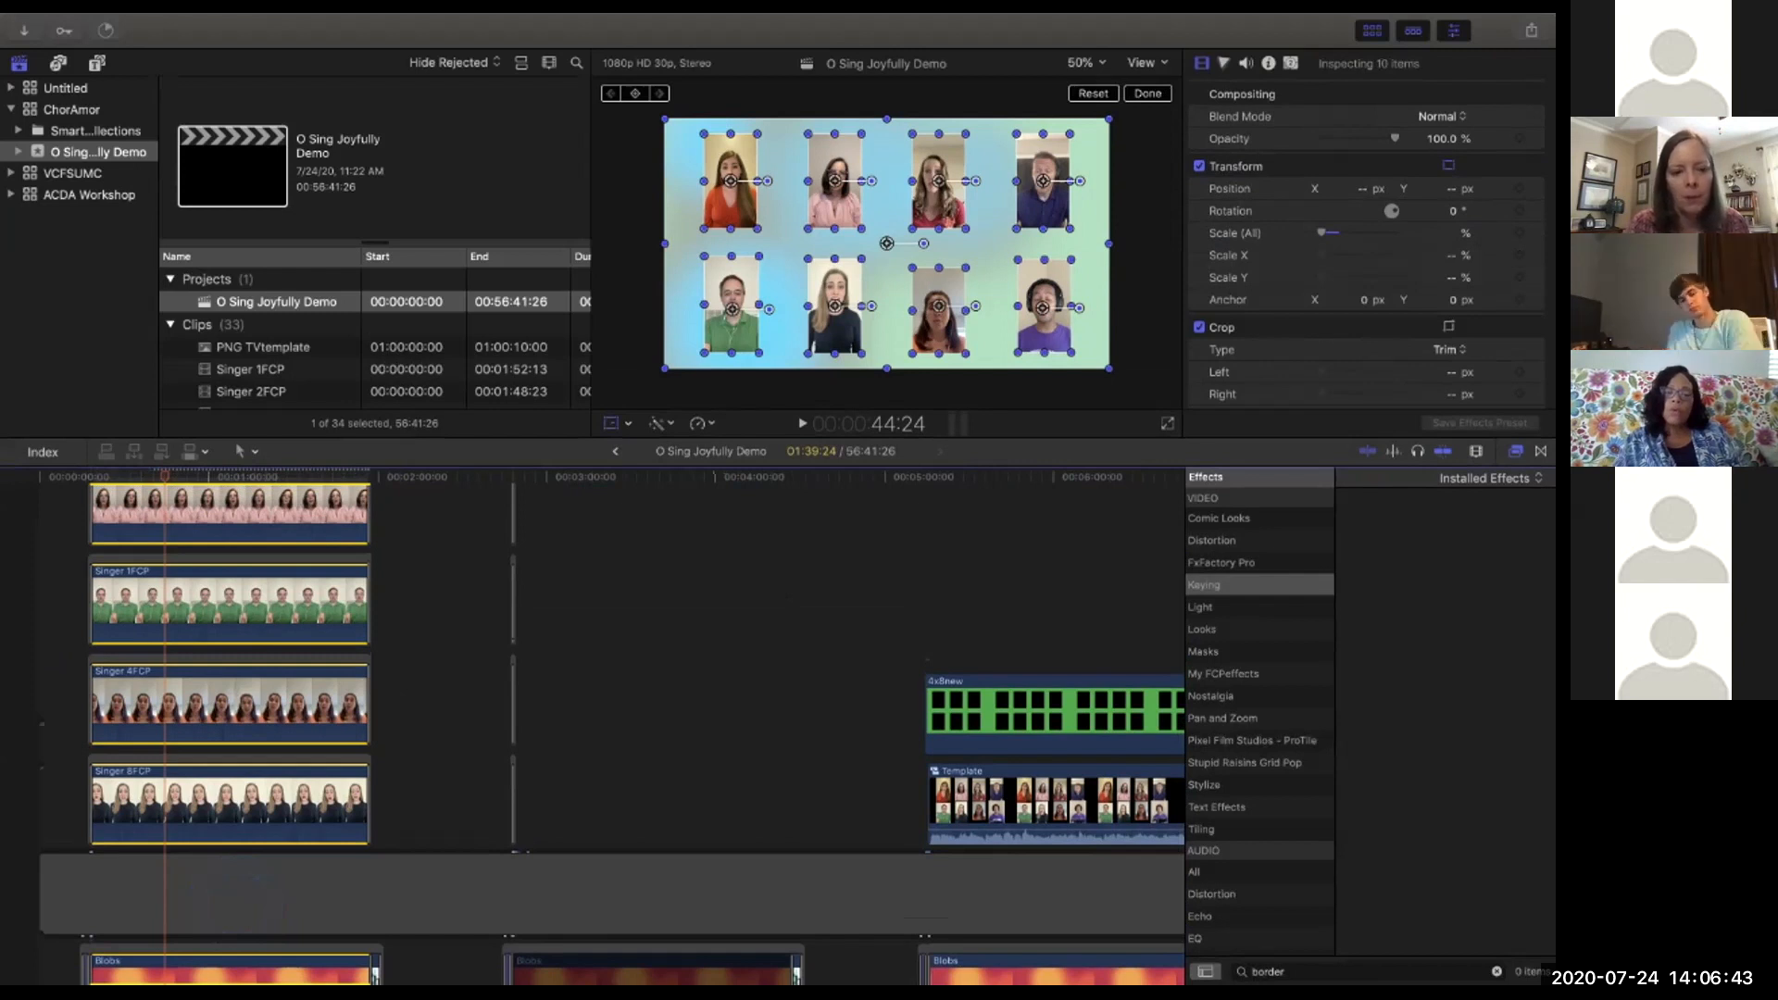
key("alt+g")
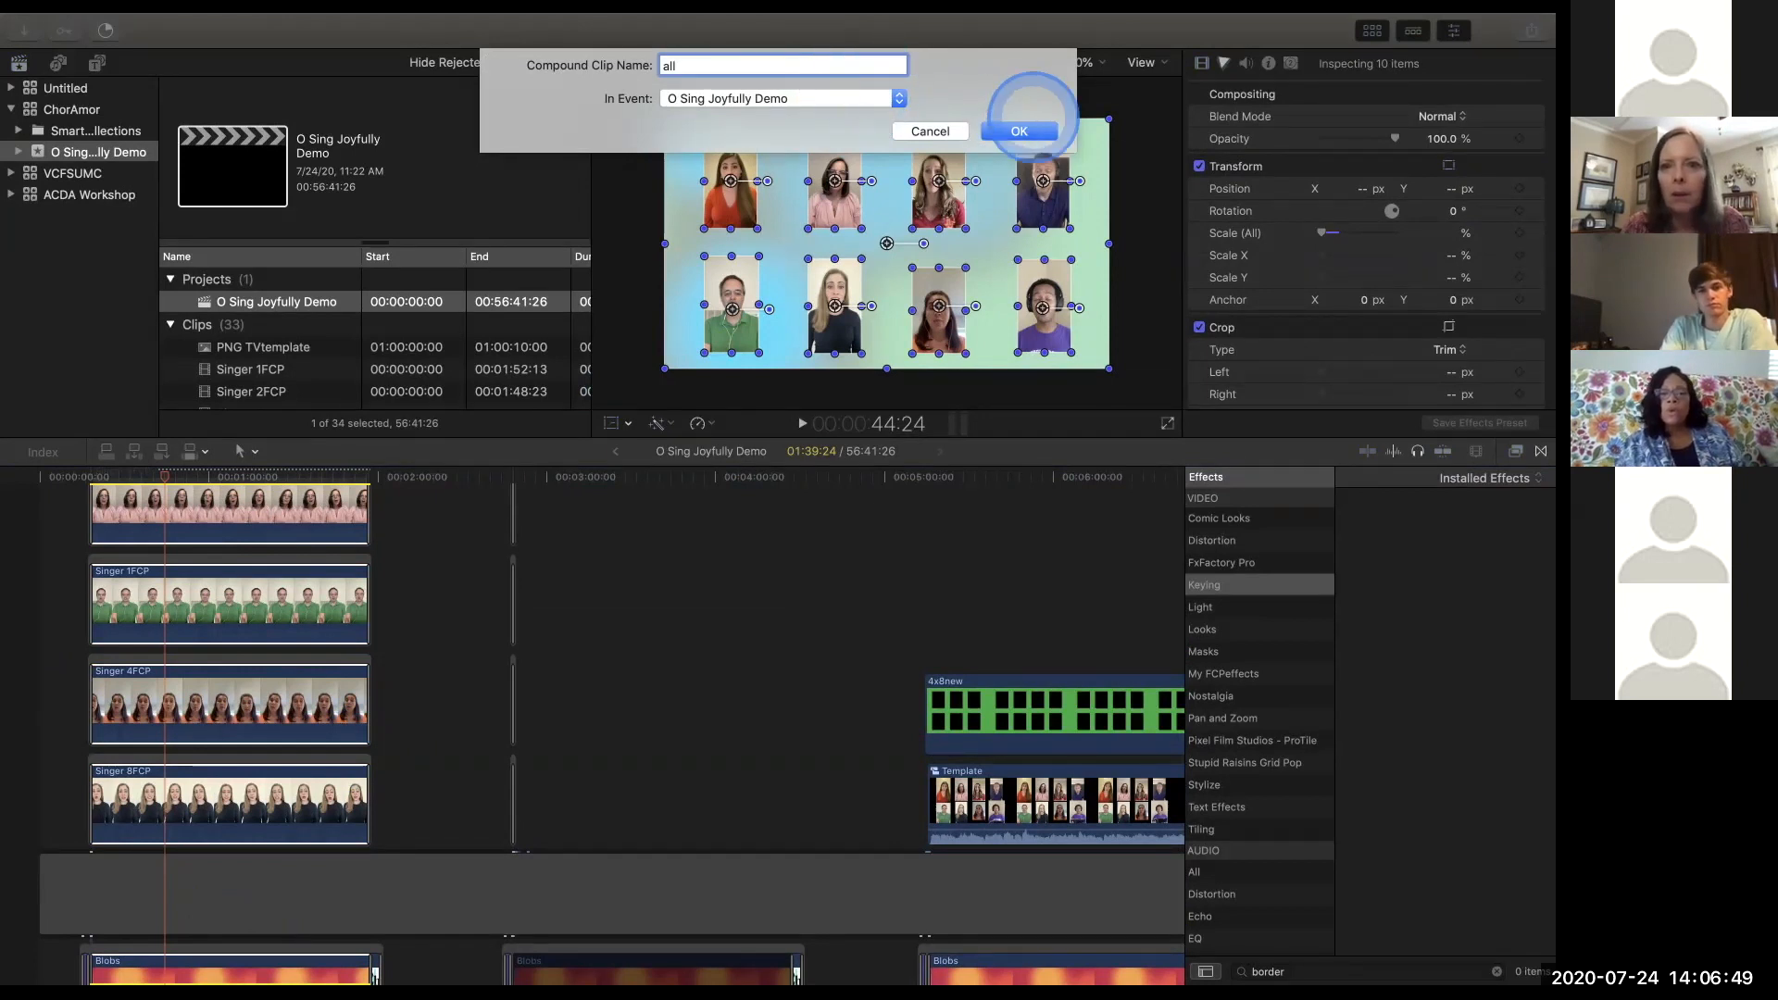
type("all")
left_click(1033, 129)
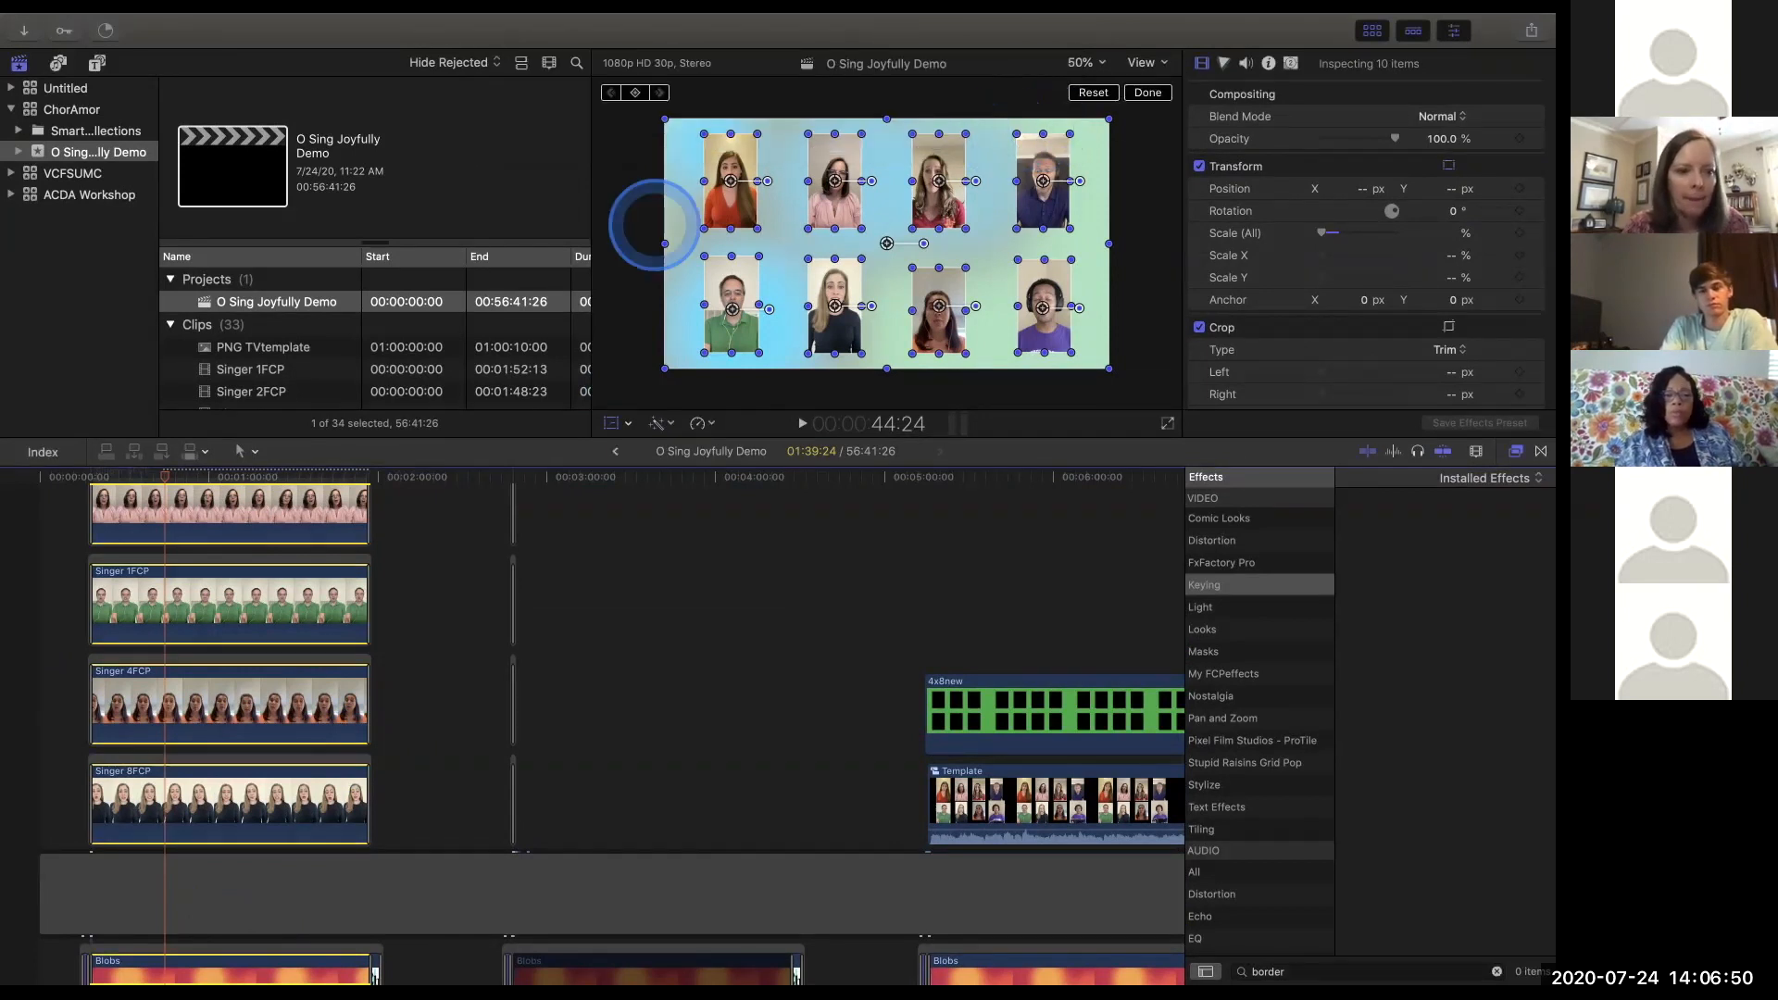
Move the "all" compound clip down to just above the primary storyline, and place the playhead at 1:01:06.
scroll(297, 726, "down", 5)
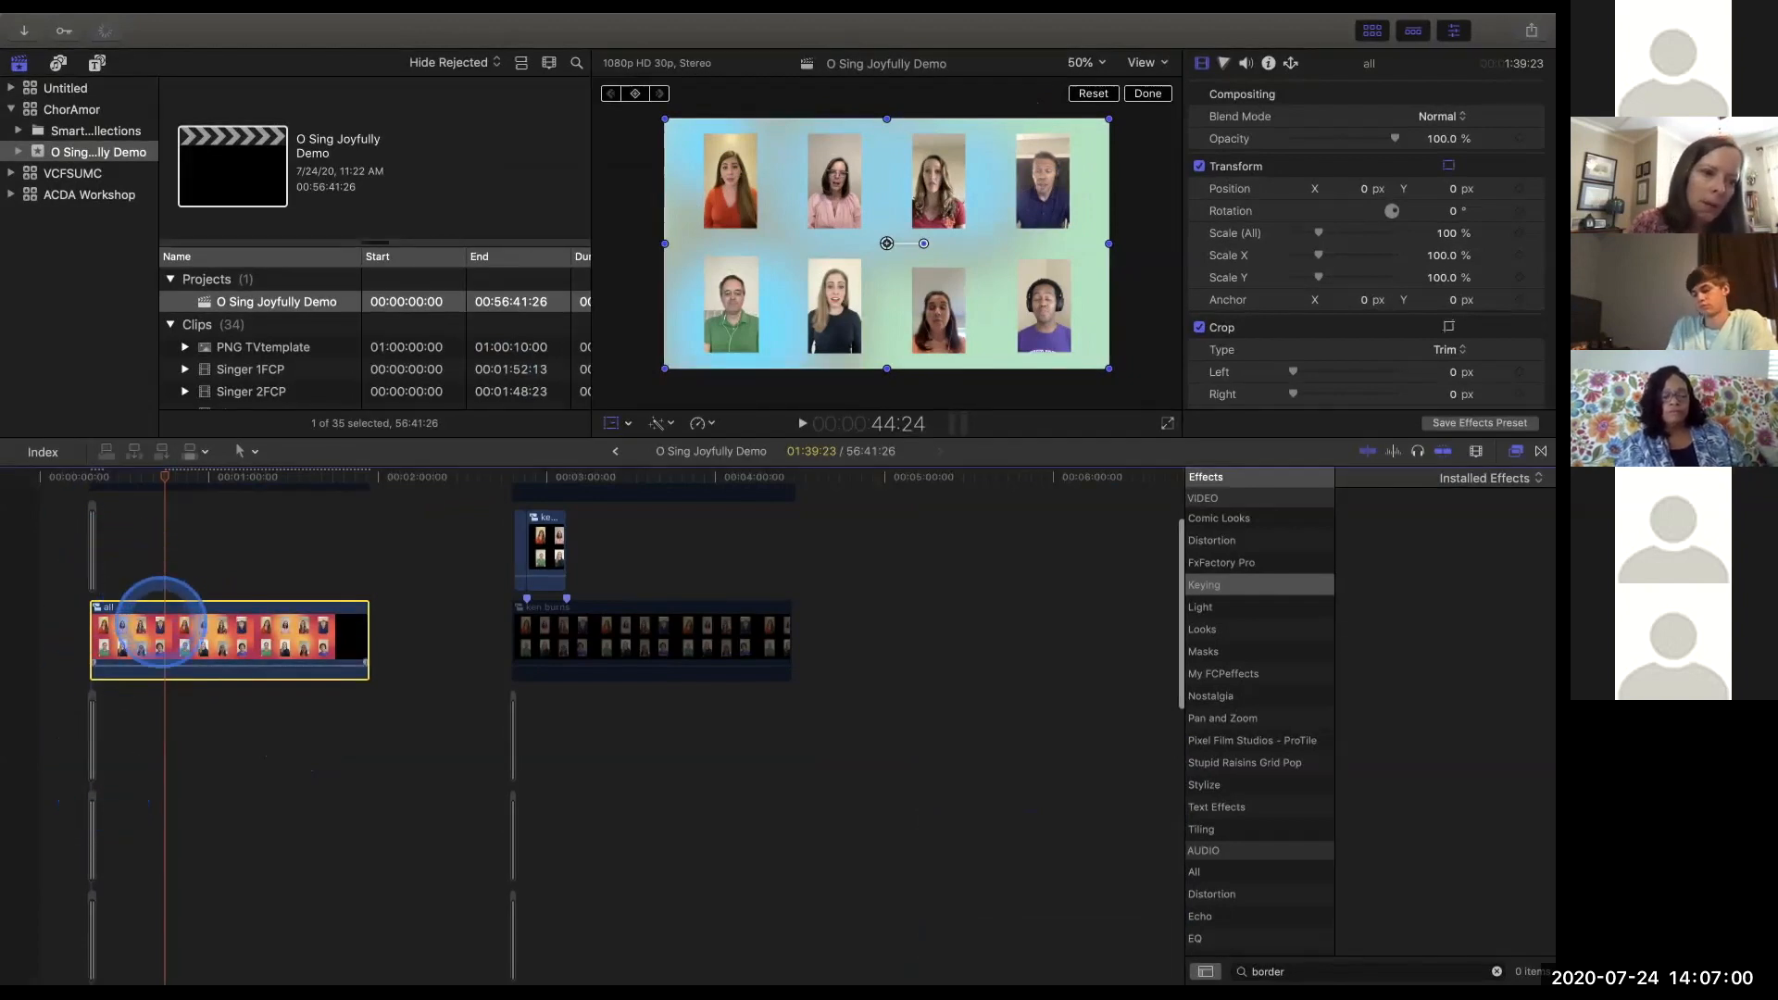
left_click_drag(191, 619, 212, 793)
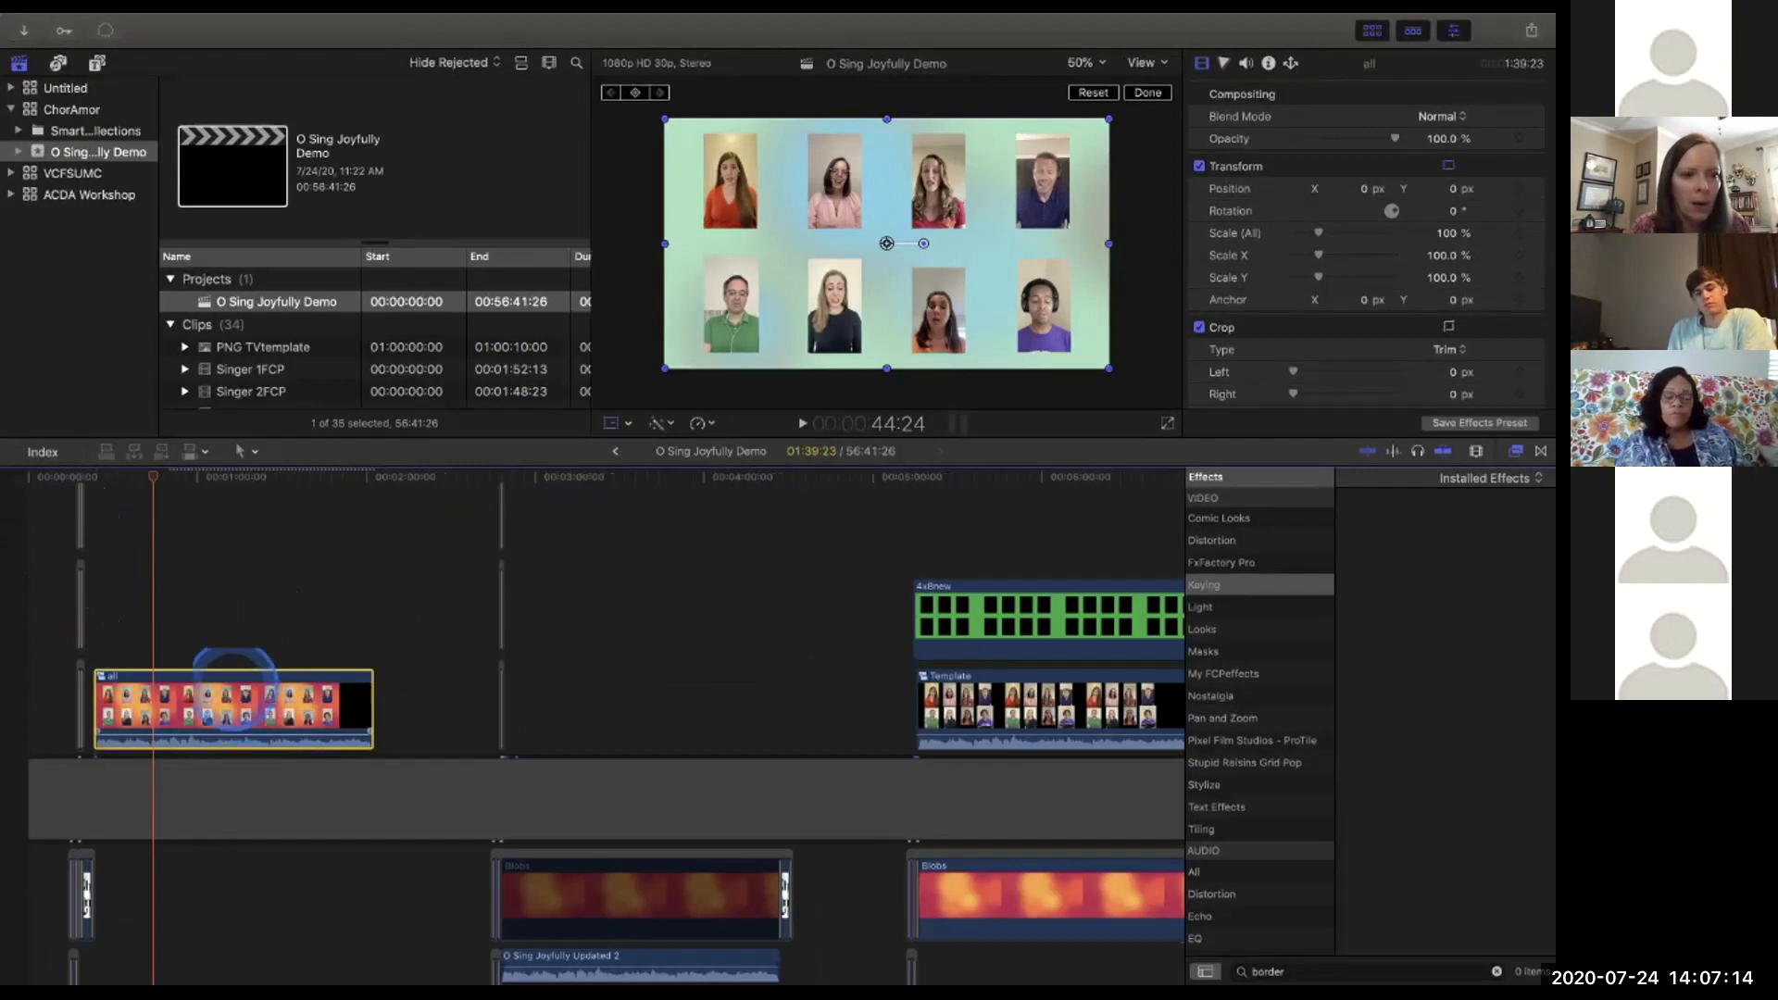
left_click_drag(154, 479, 225, 501)
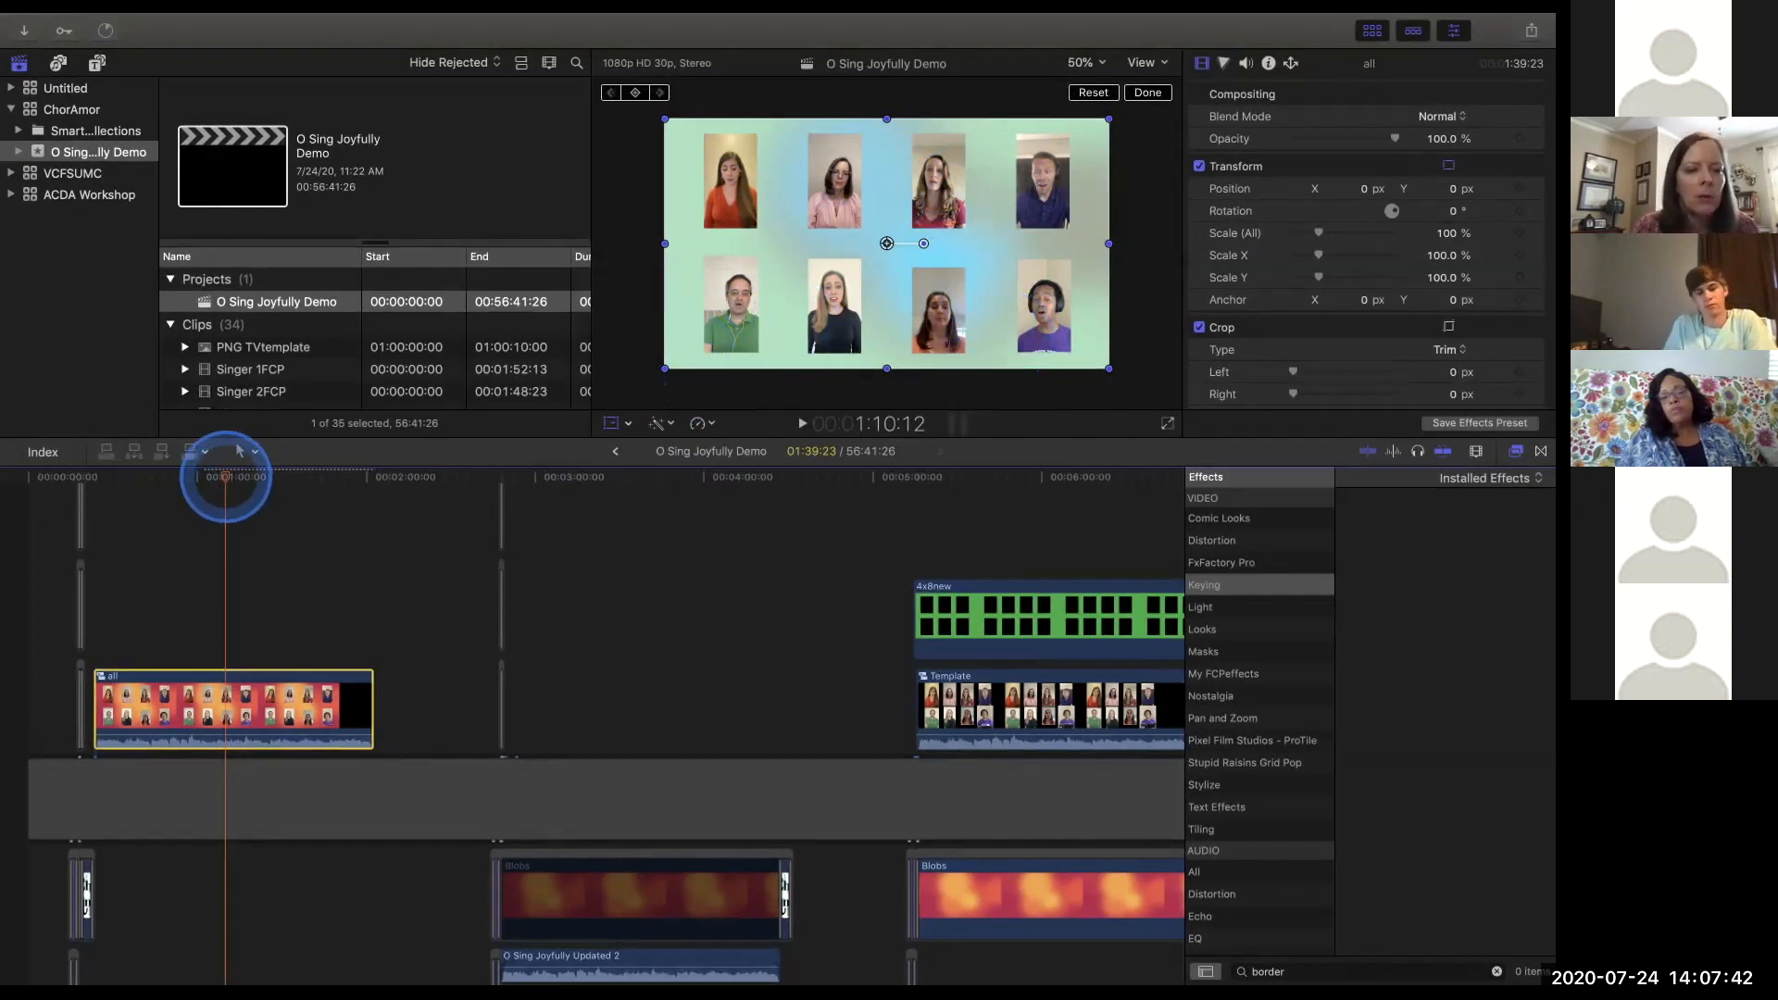
left_click_drag(226, 476, 198, 476)
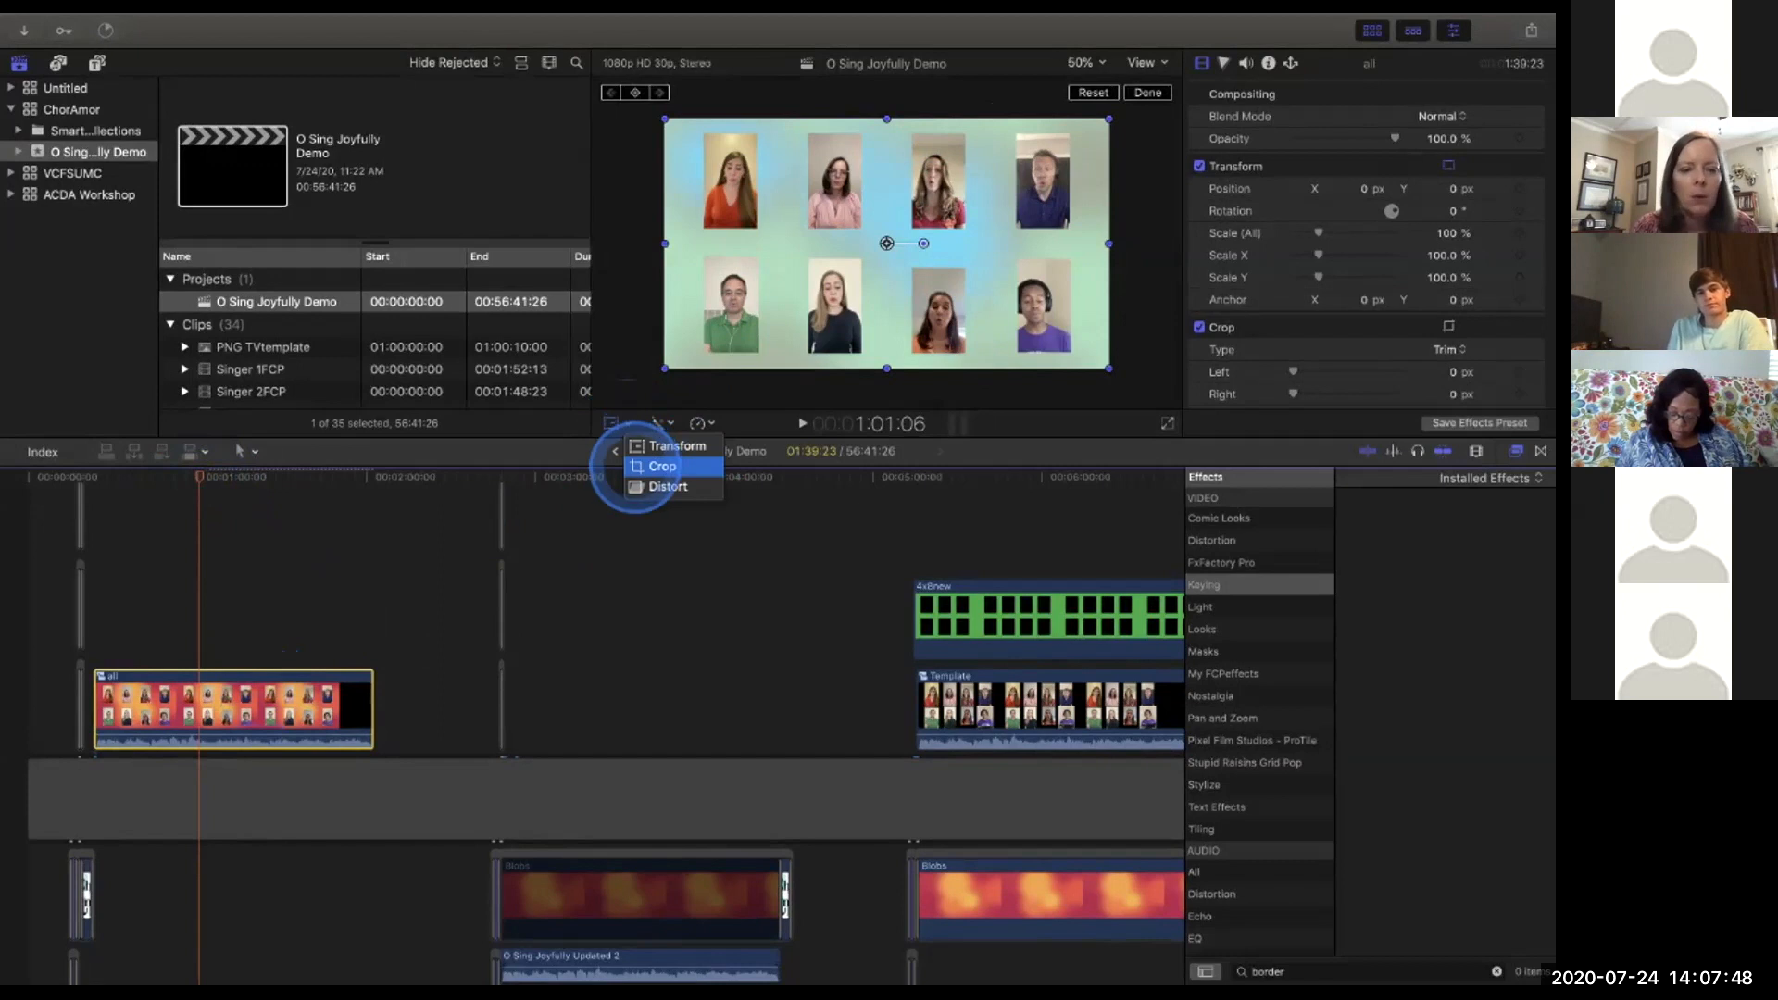
Try shifting the "all" picture sideways with the Transform tool, and undo the move.
left_click(639, 466)
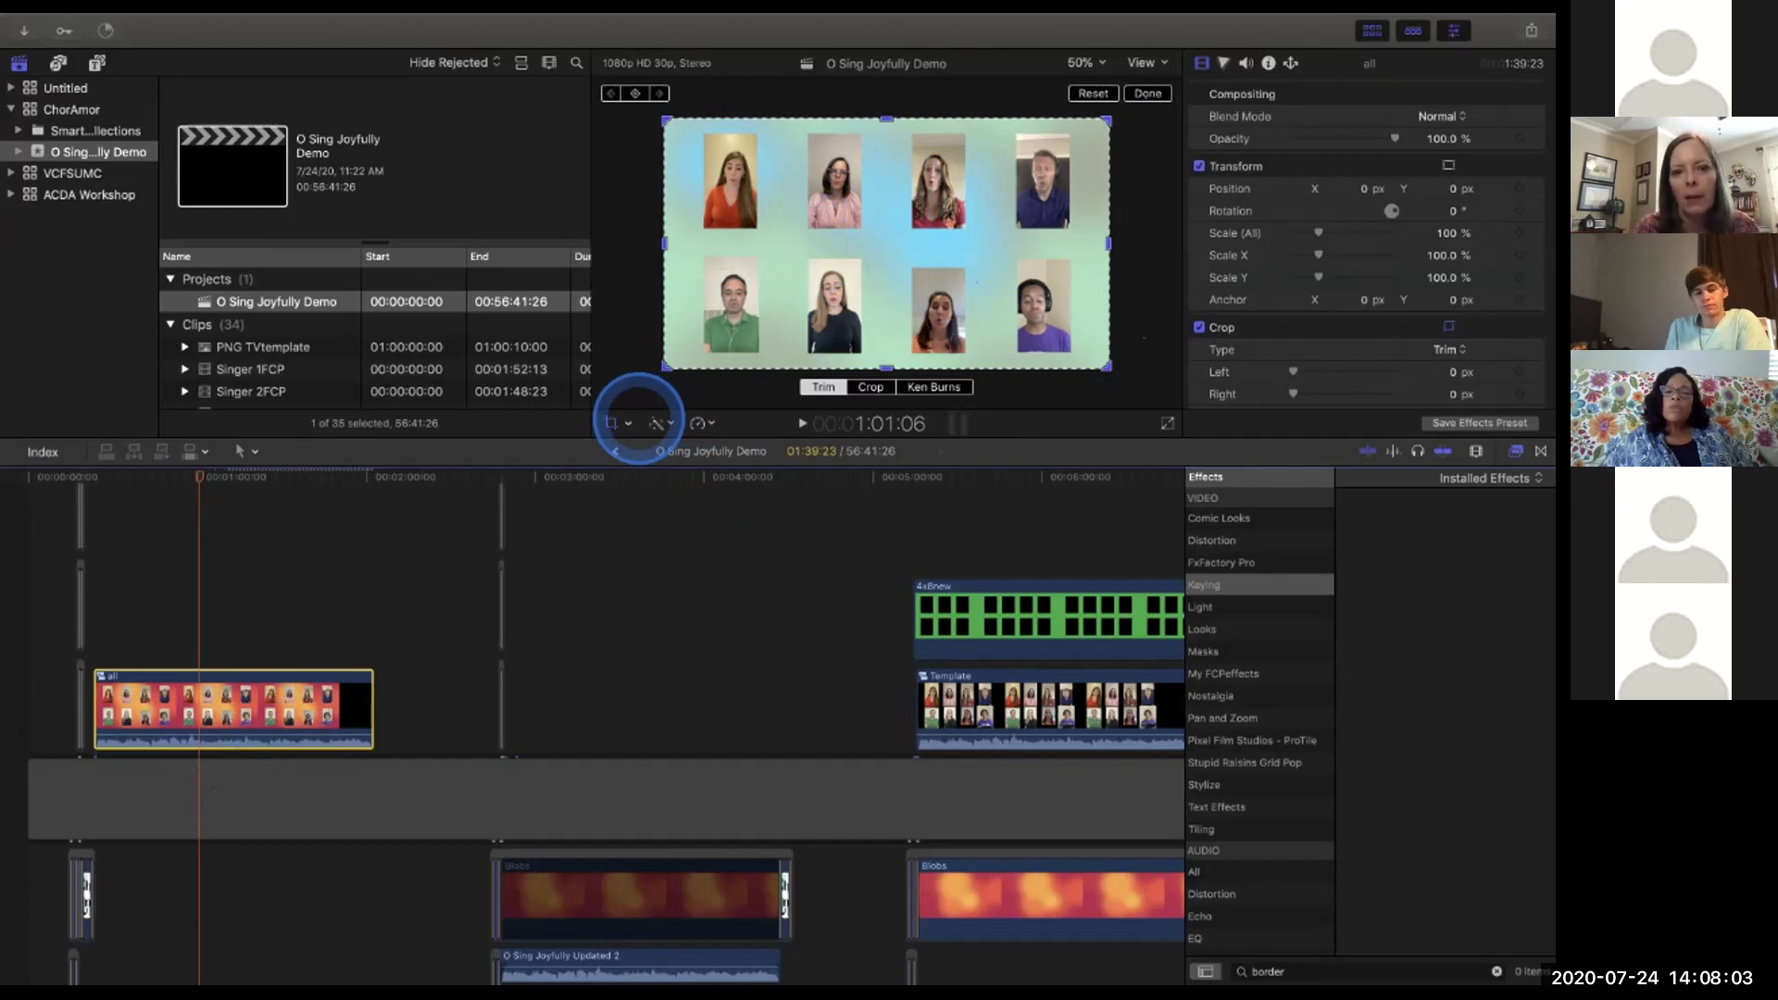
left_click(676, 446)
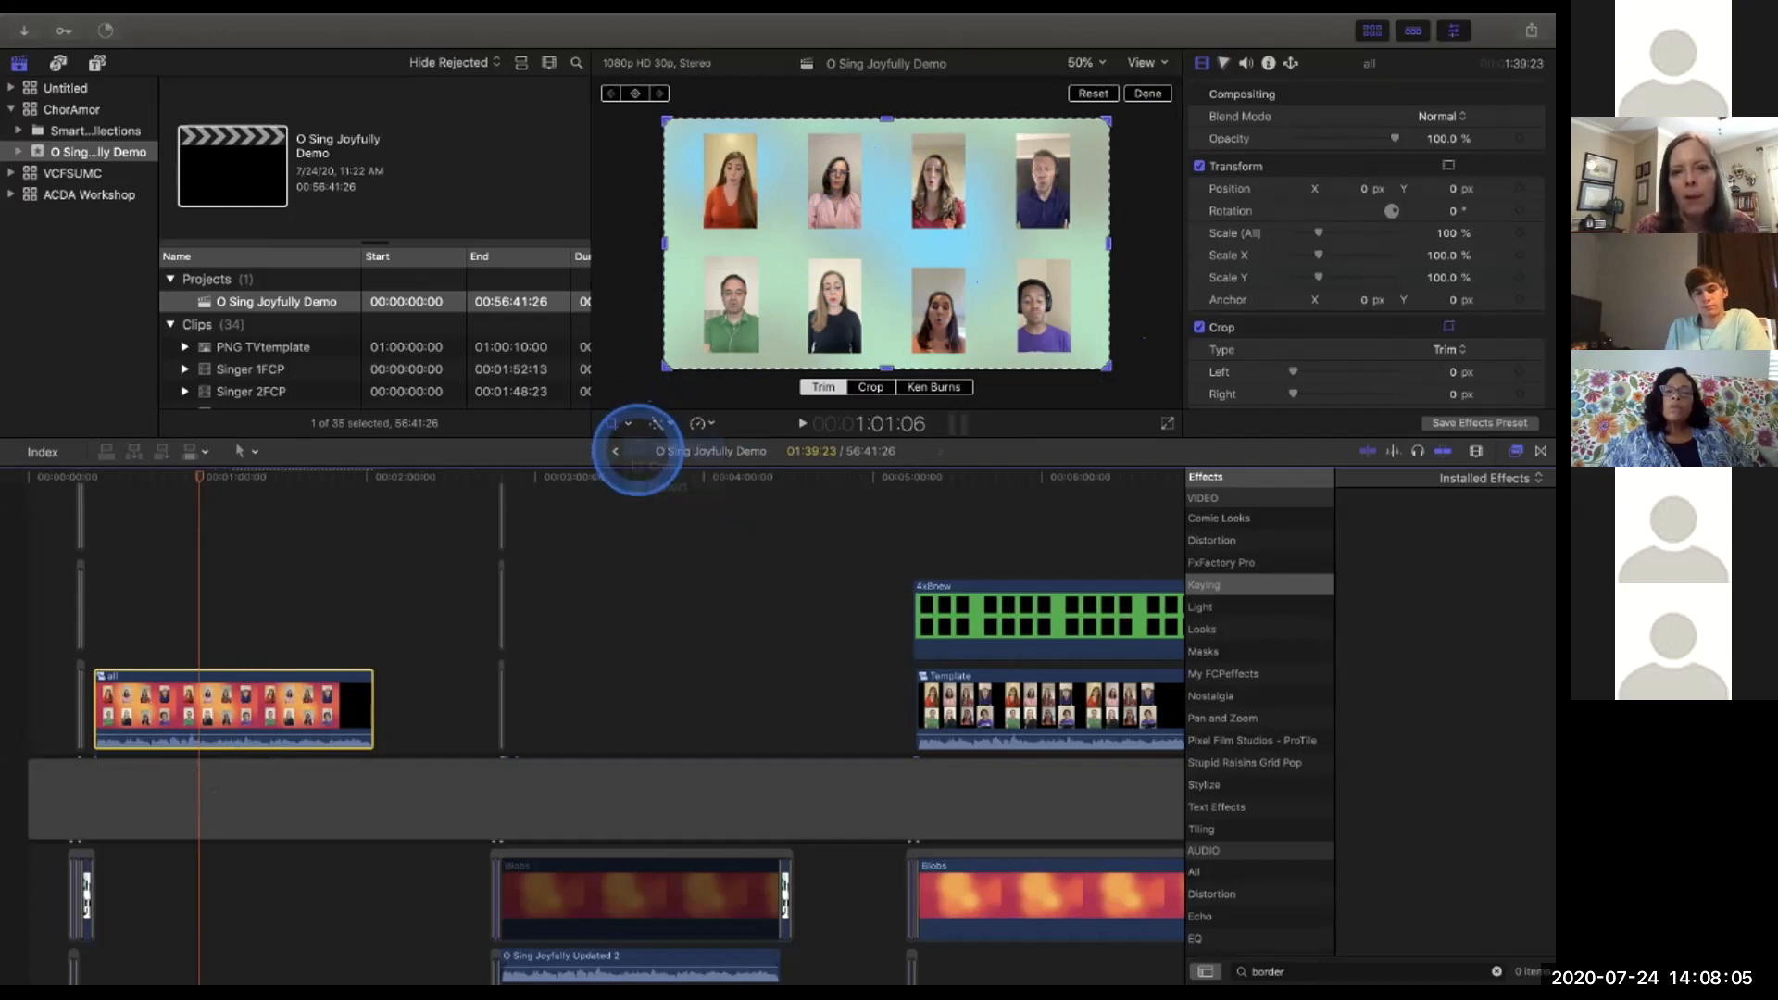
mouse_move(832, 191)
left_mouse_down()
mouse_move(754, 175)
mouse_move(877, 199)
mouse_move(1097, 171)
mouse_move(893, 190)
mouse_move(815, 160)
mouse_move(861, 194)
left_mouse_up()
key("super+z")
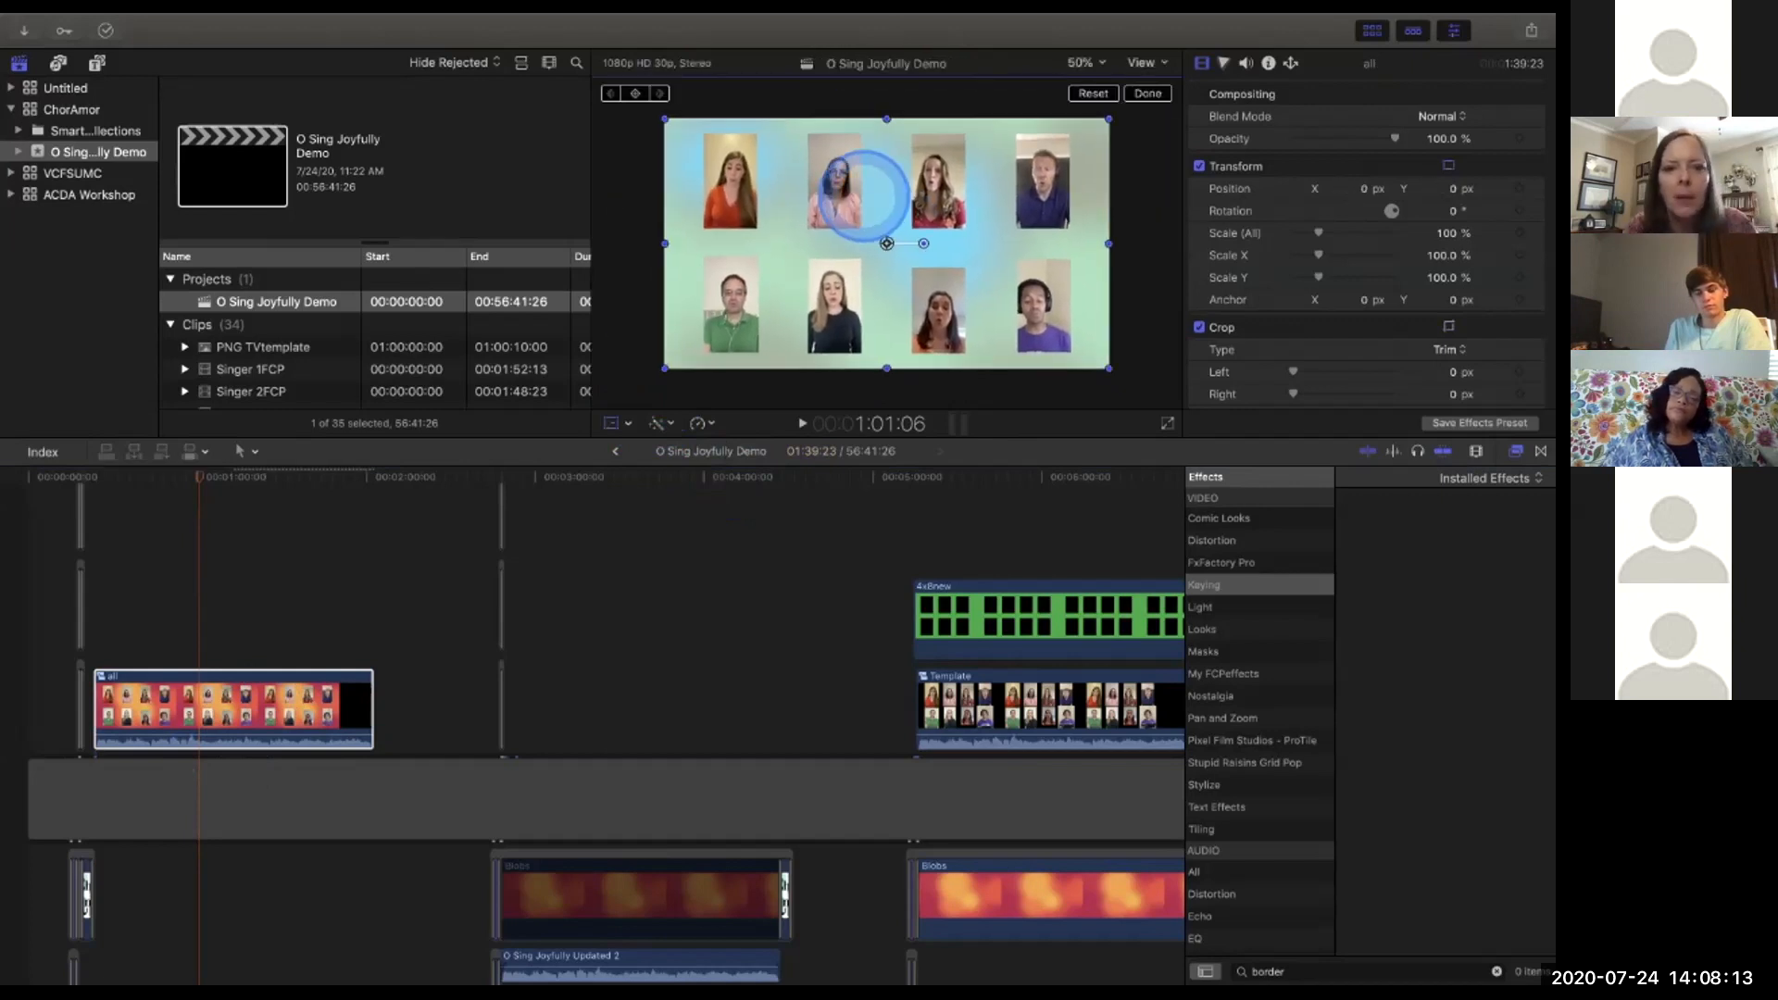
Zoom the "all" clip with Ken Burns onto the last two upper-row singers (crop about 64 top, 606 bottom, 1048 left, 144 right), and rewind to its start.
left_click(626, 423)
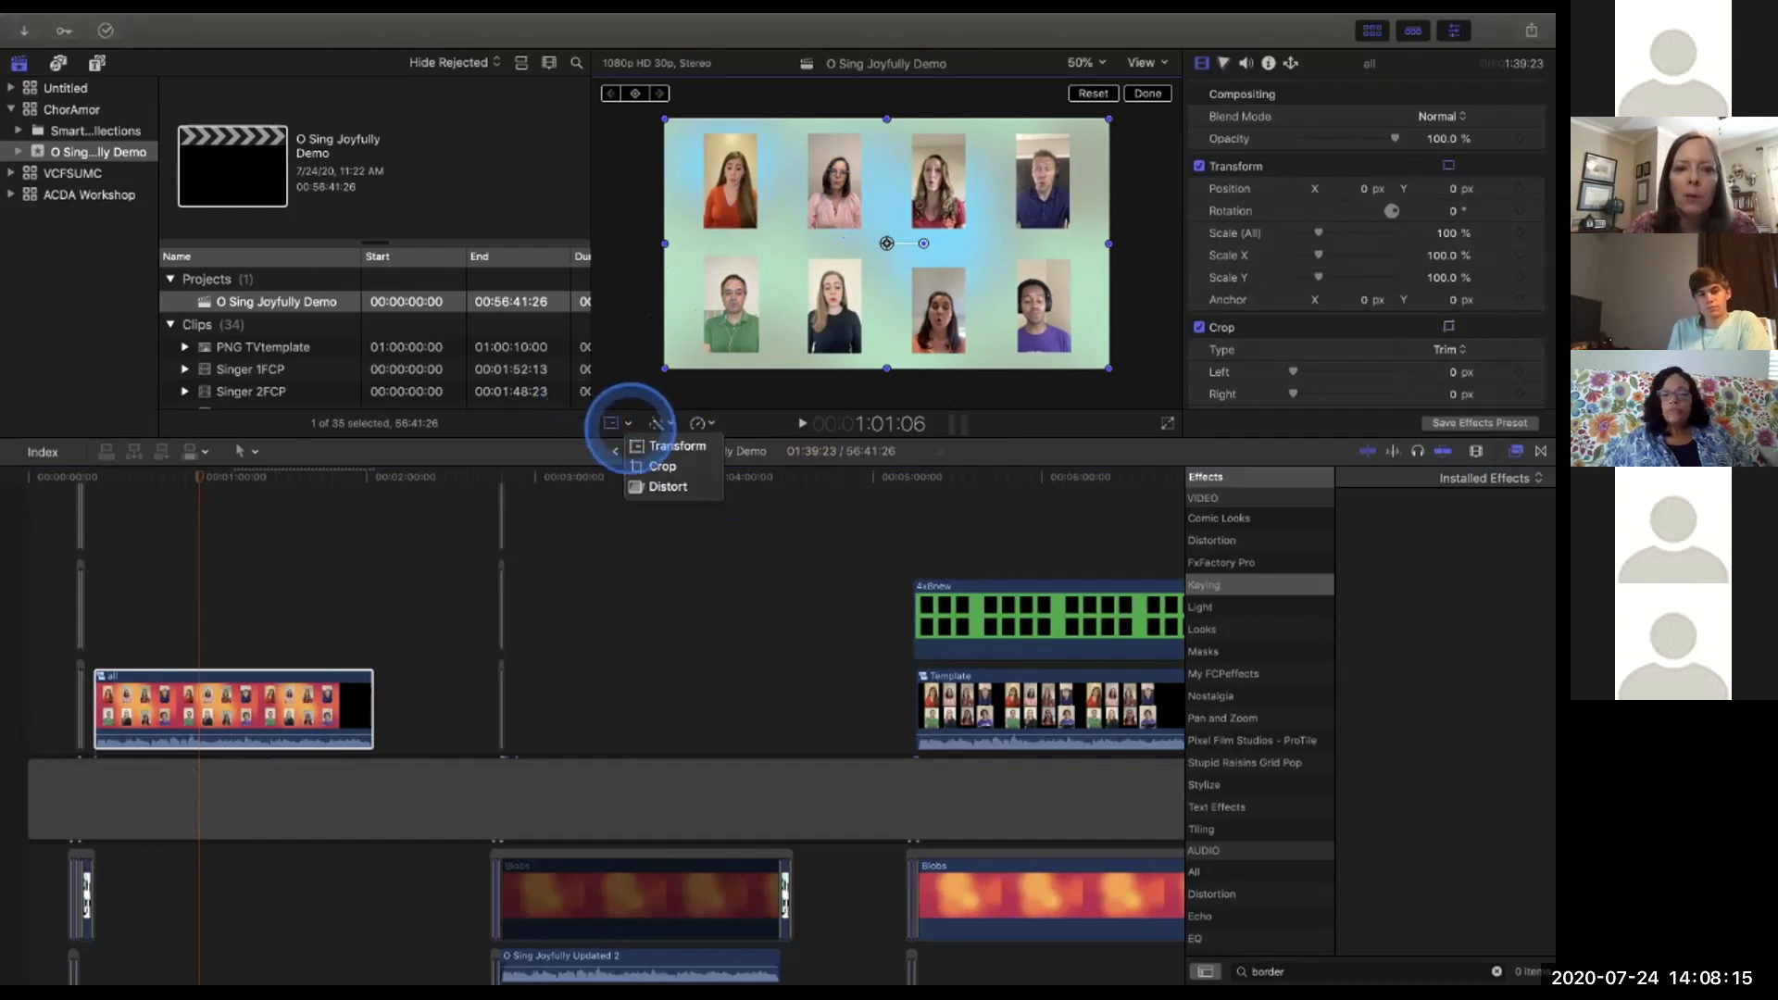
left_click(641, 466)
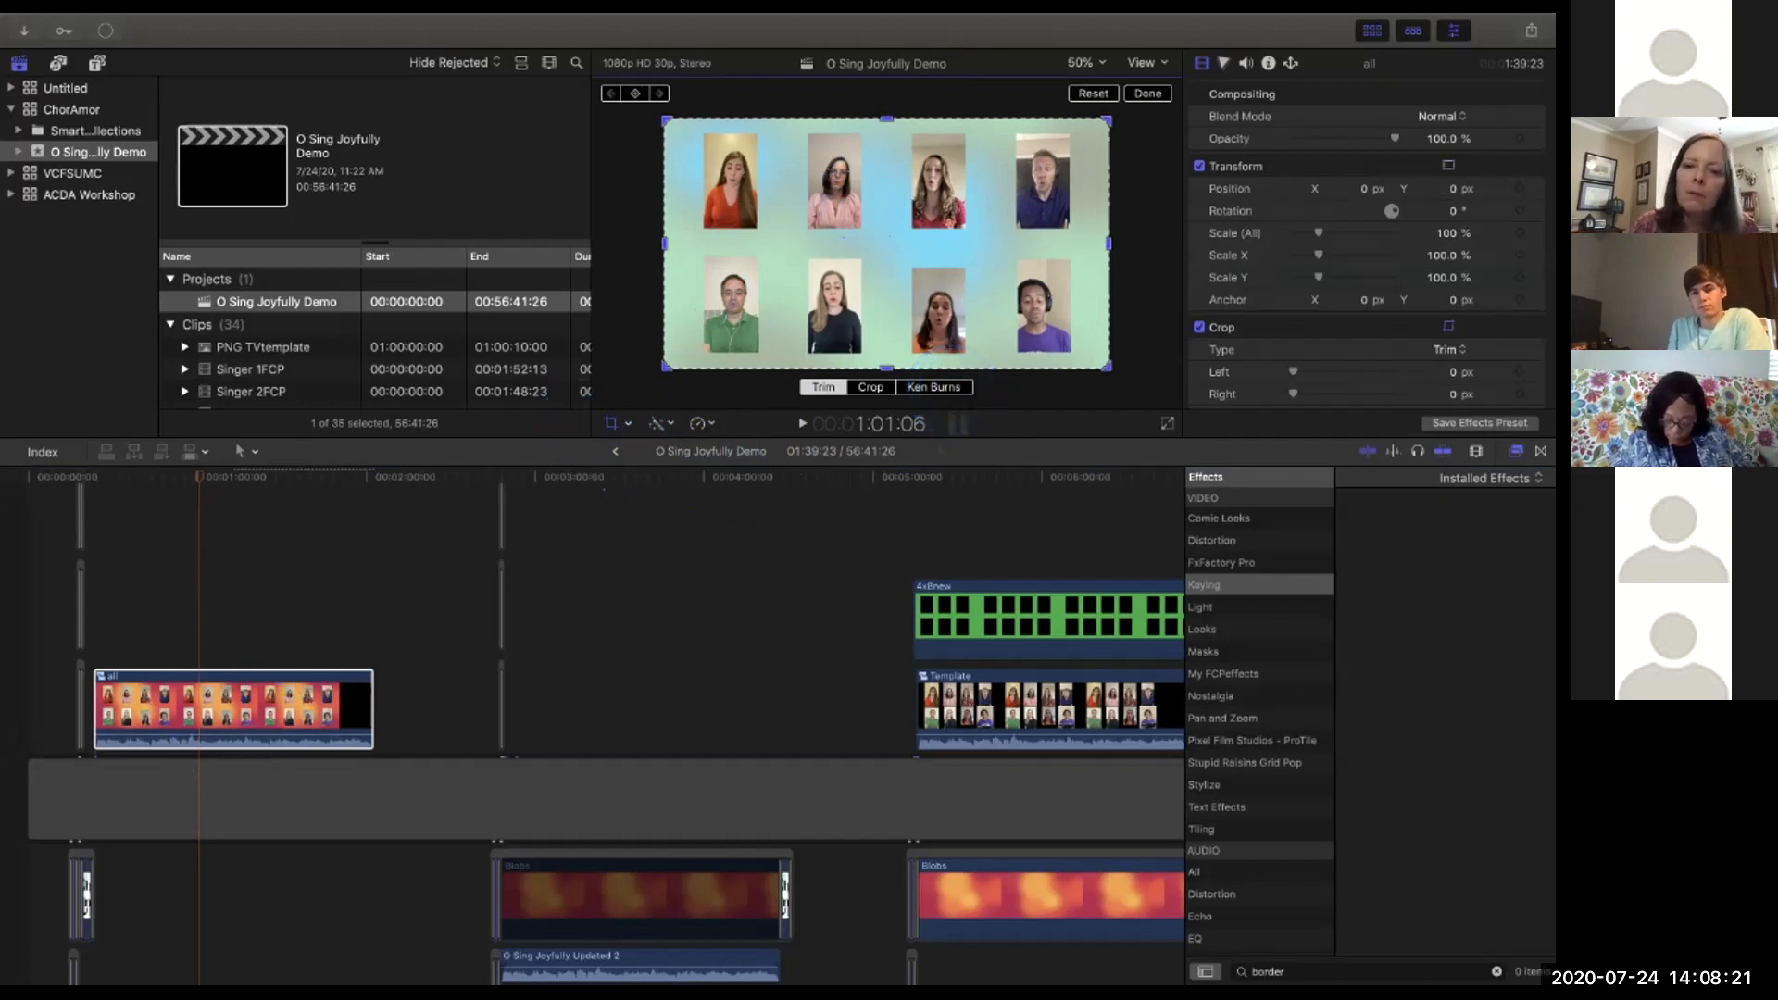
left_click(935, 387)
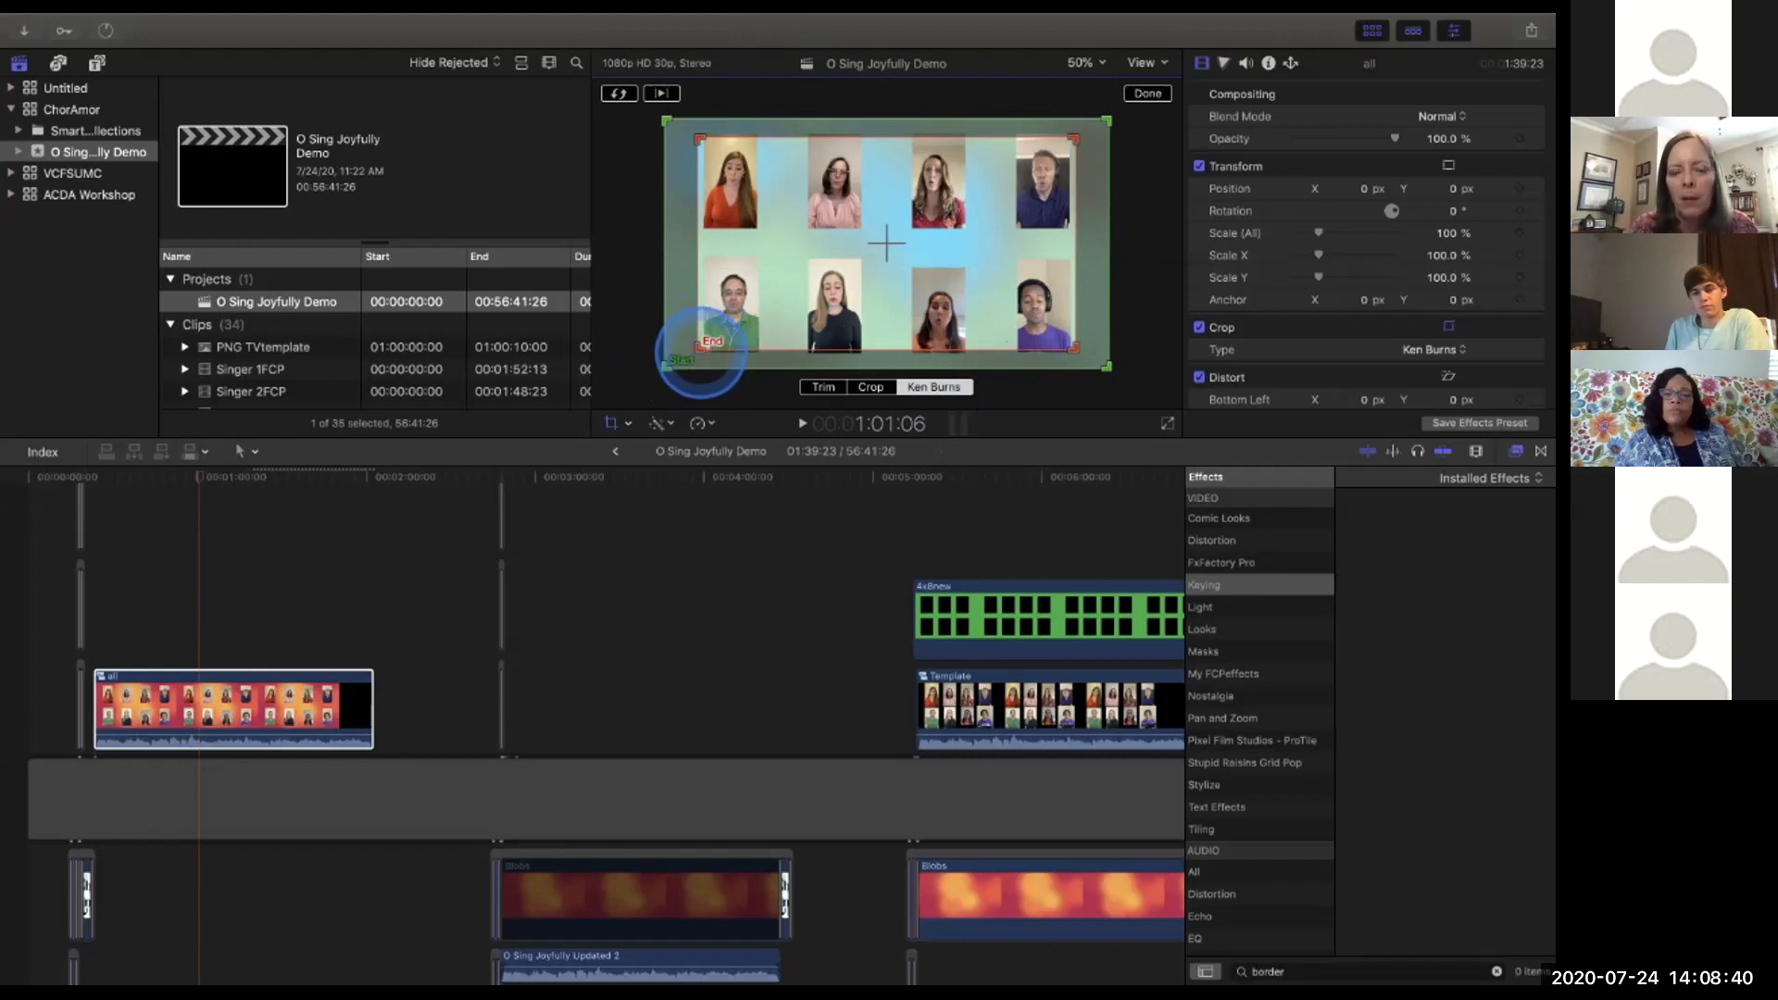
left_click_drag(701, 350, 908, 211)
left_click_drag(1014, 167, 1016, 162)
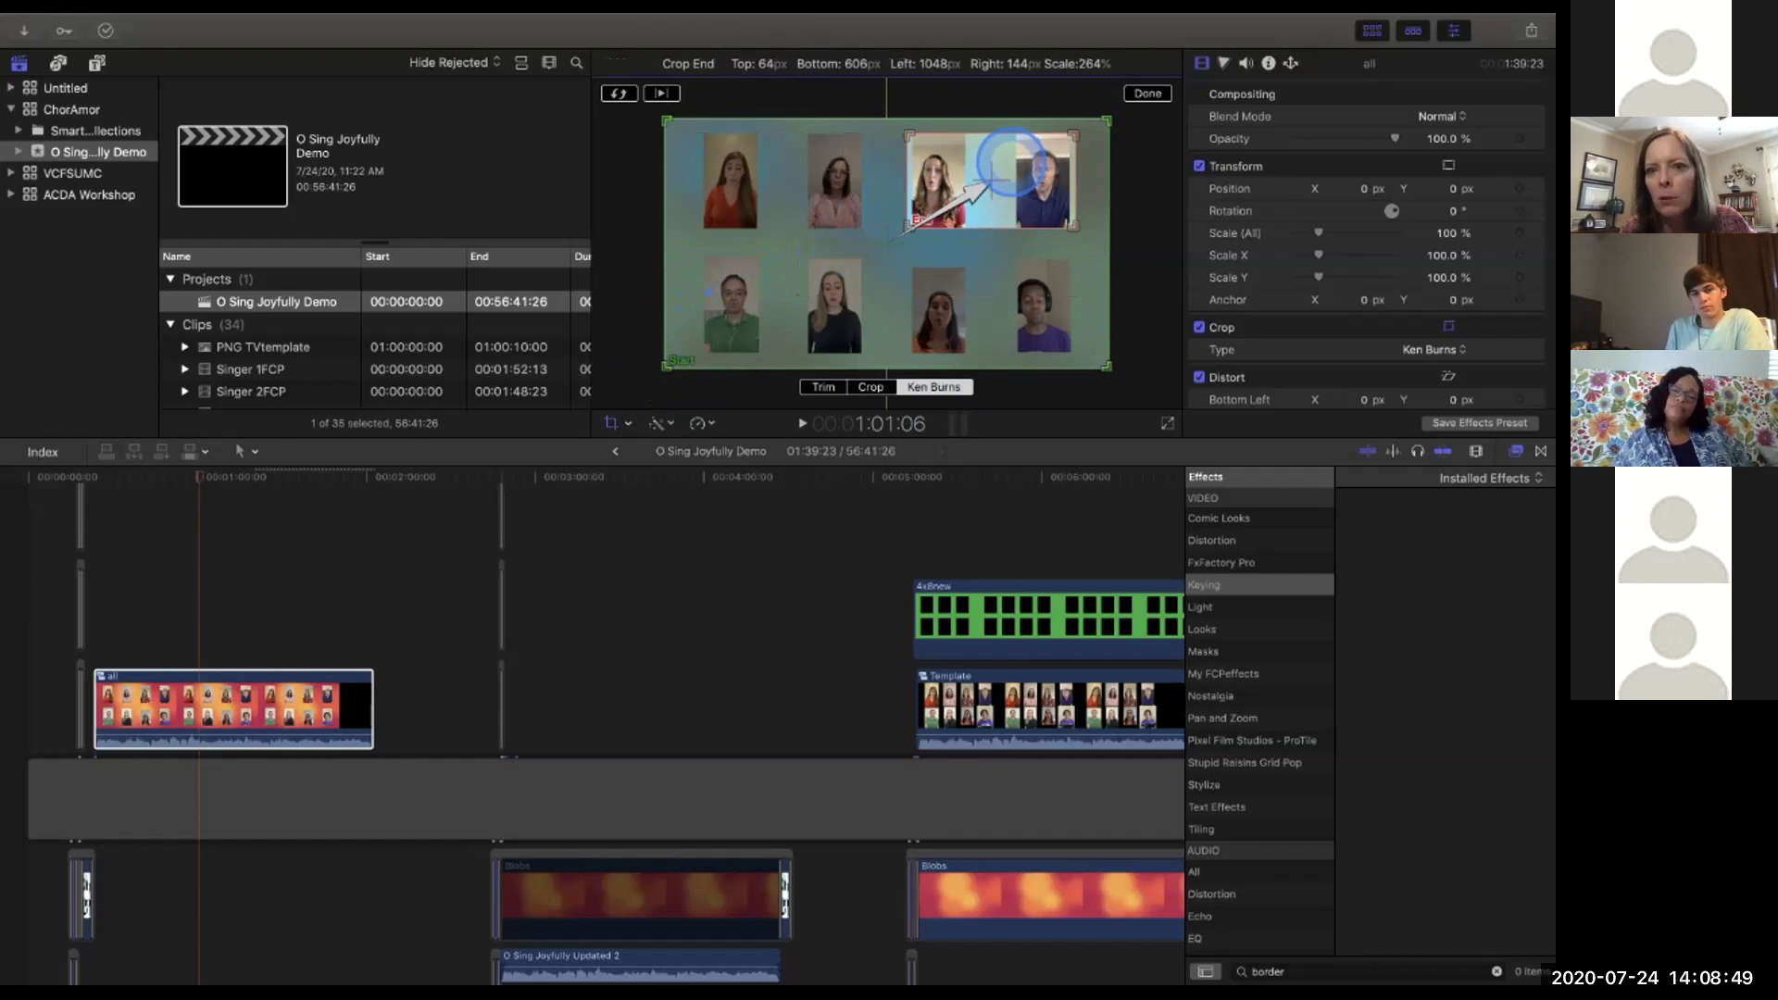
left_click_drag(1010, 163, 1008, 163)
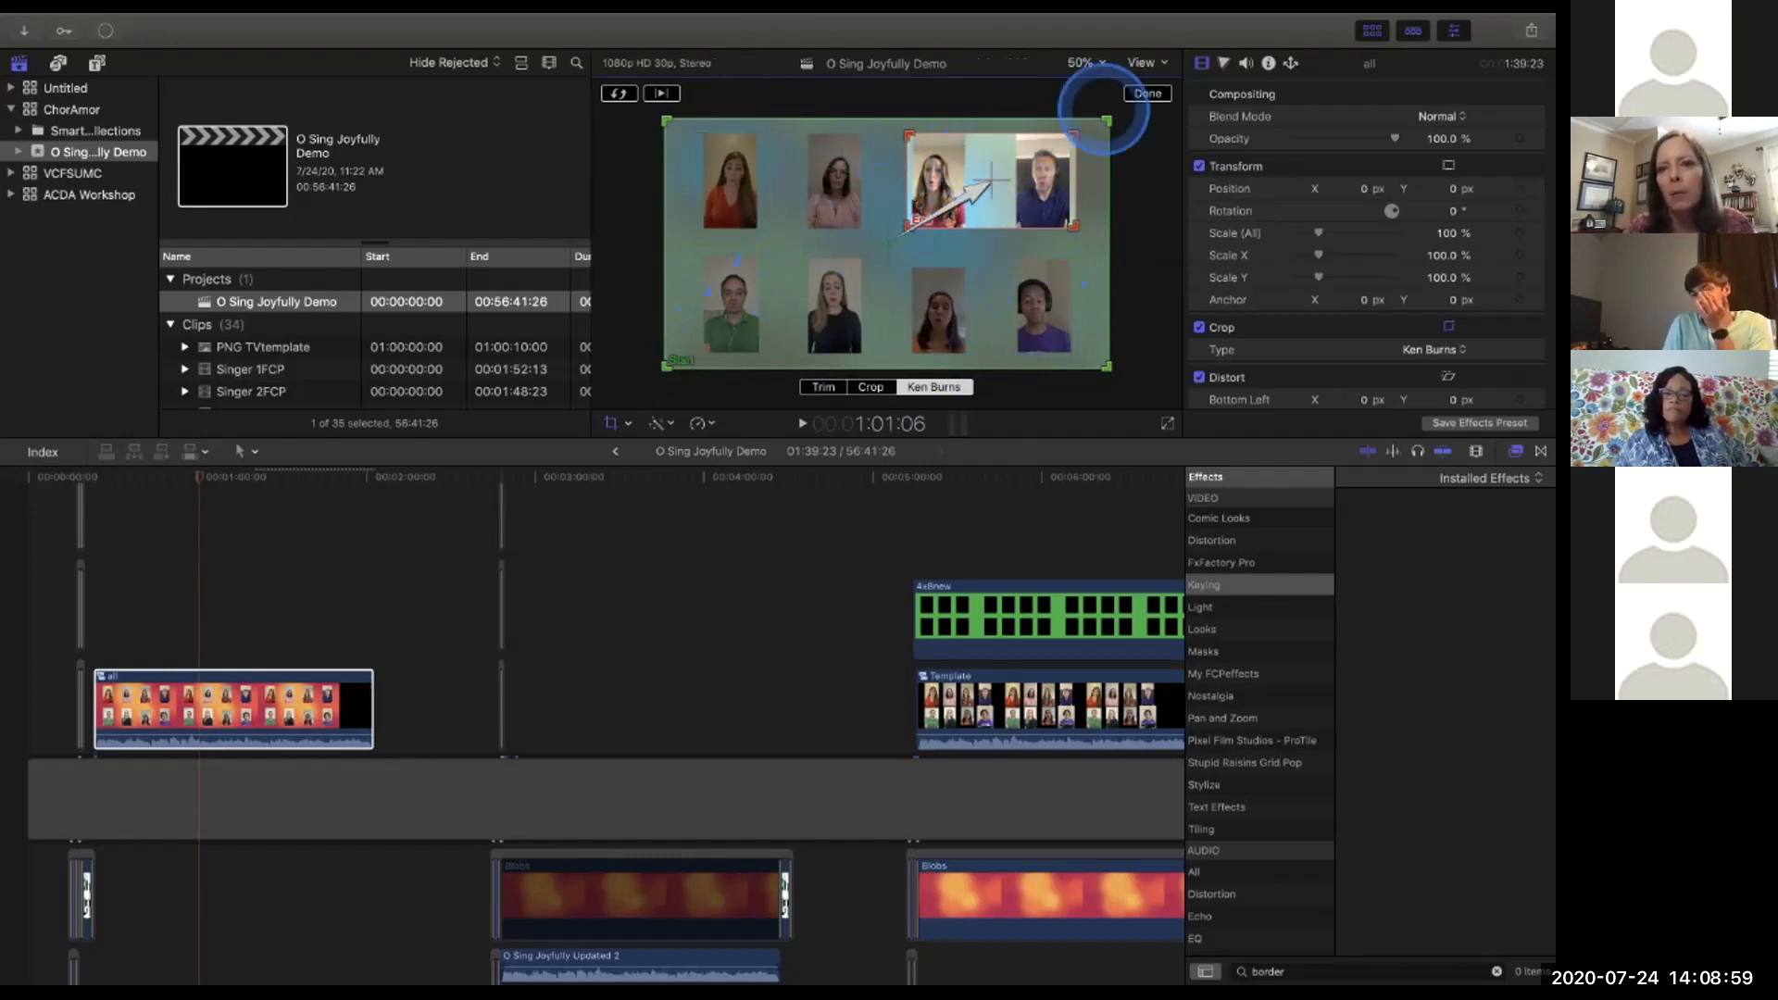
left_click(1147, 93)
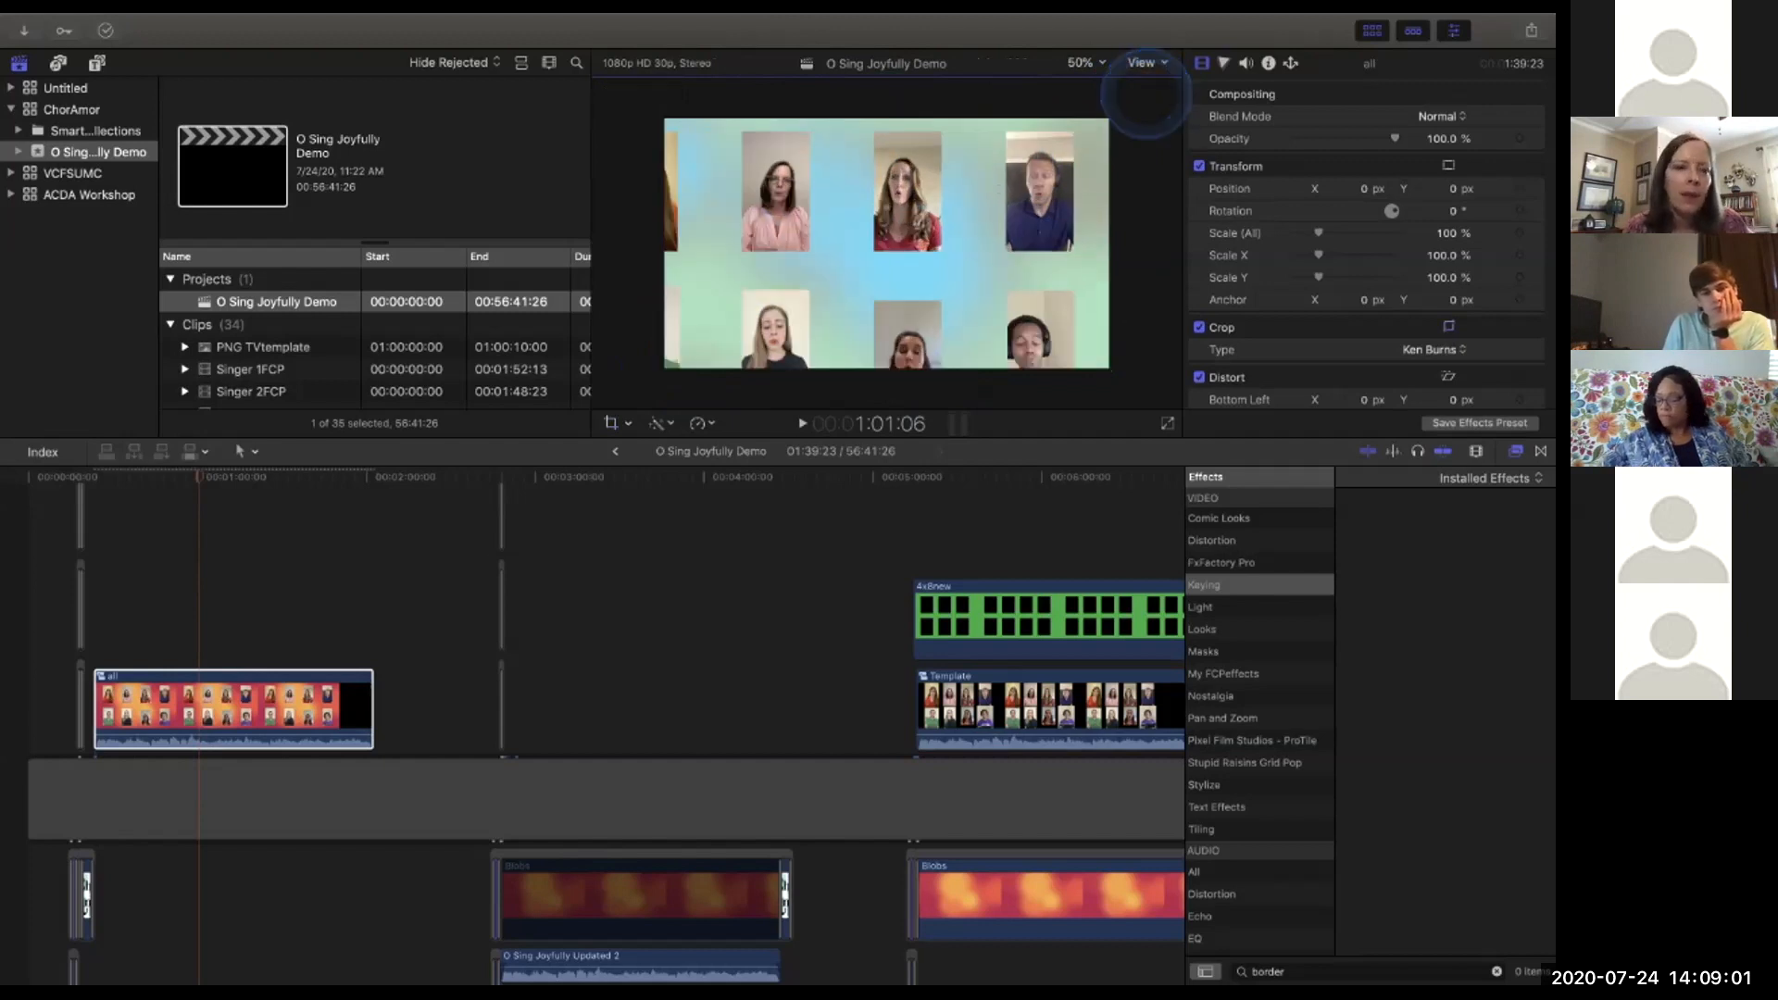
left_click_drag(198, 477, 96, 527)
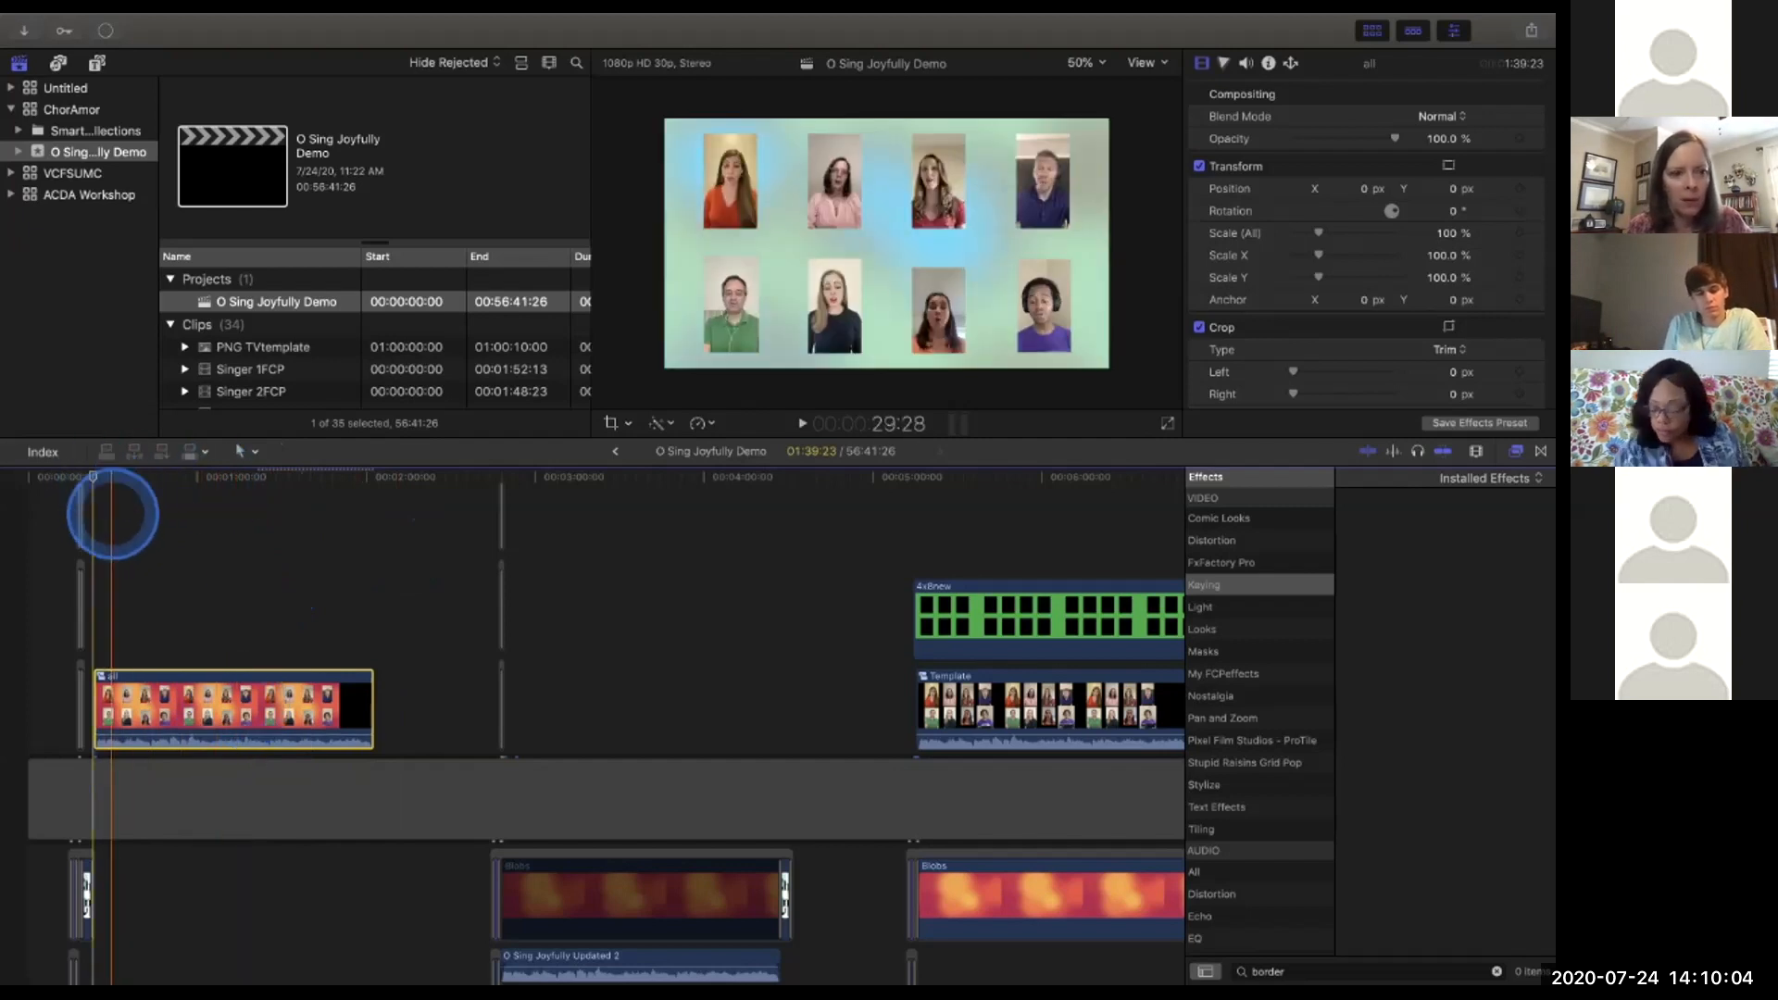
Duplicate the "all" compound clip and stack the copy directly above the original, with both clips starting at the same point.
left_click(392, 798)
scroll(259, 584, "up", 5)
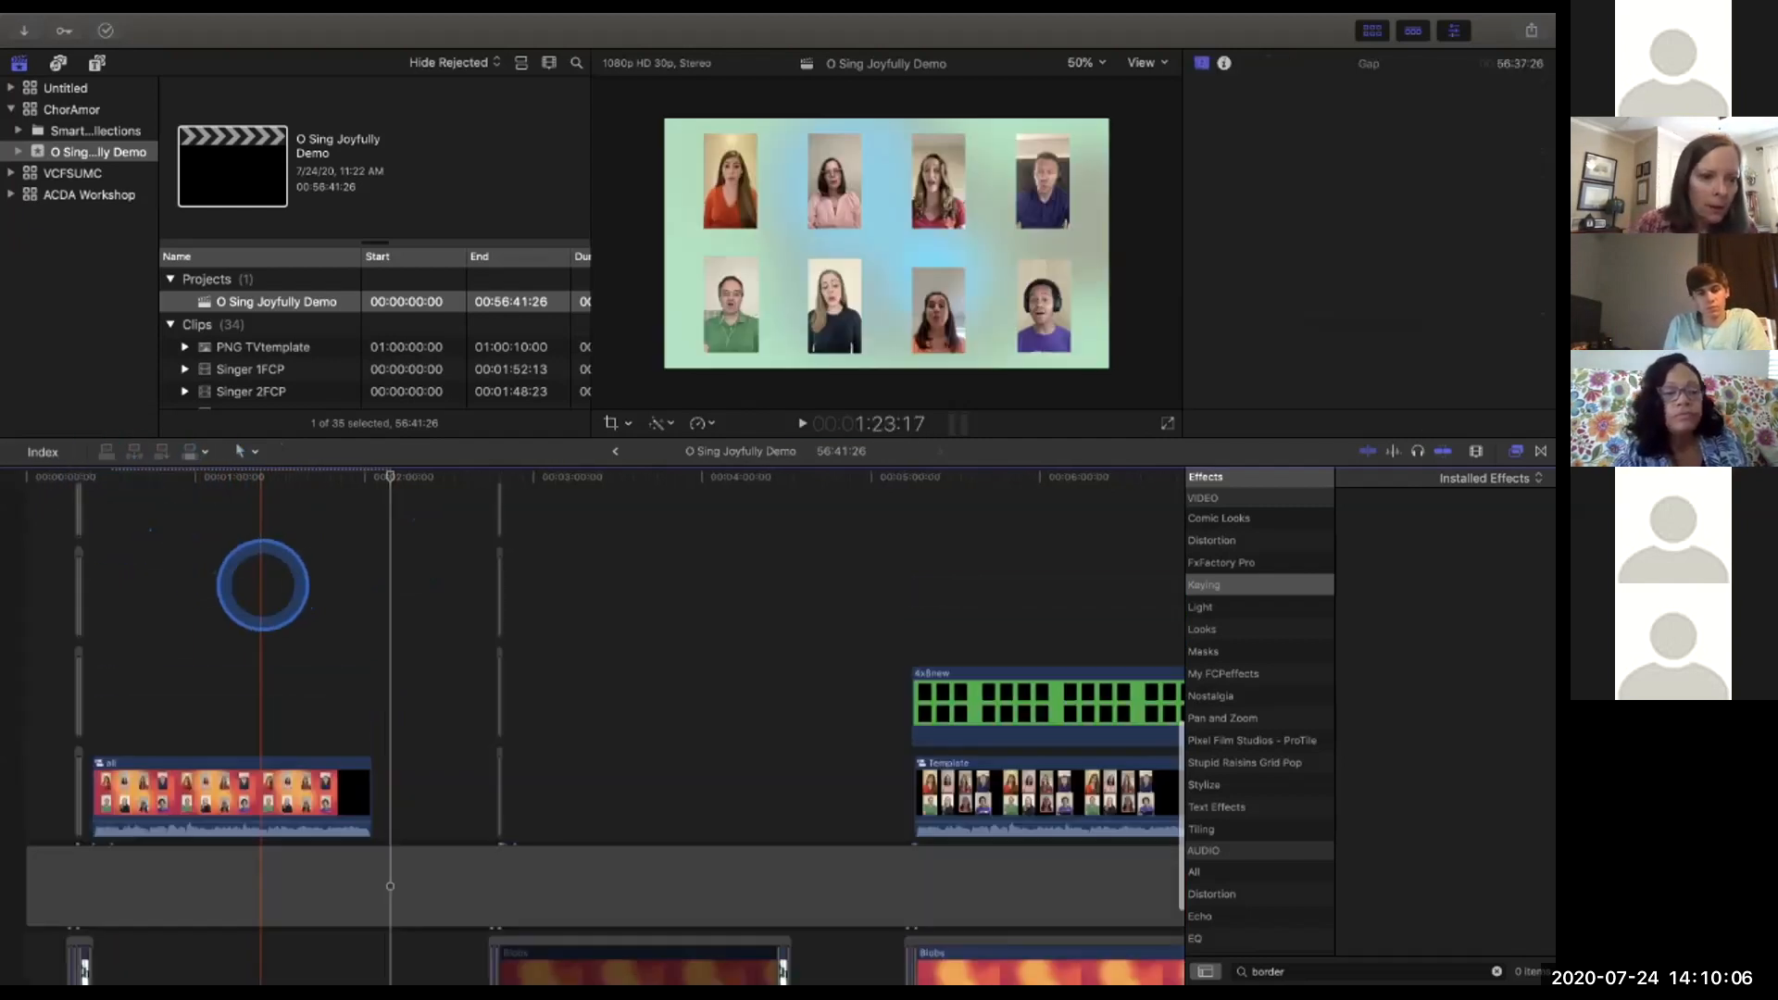
scroll(263, 585, "up", 1)
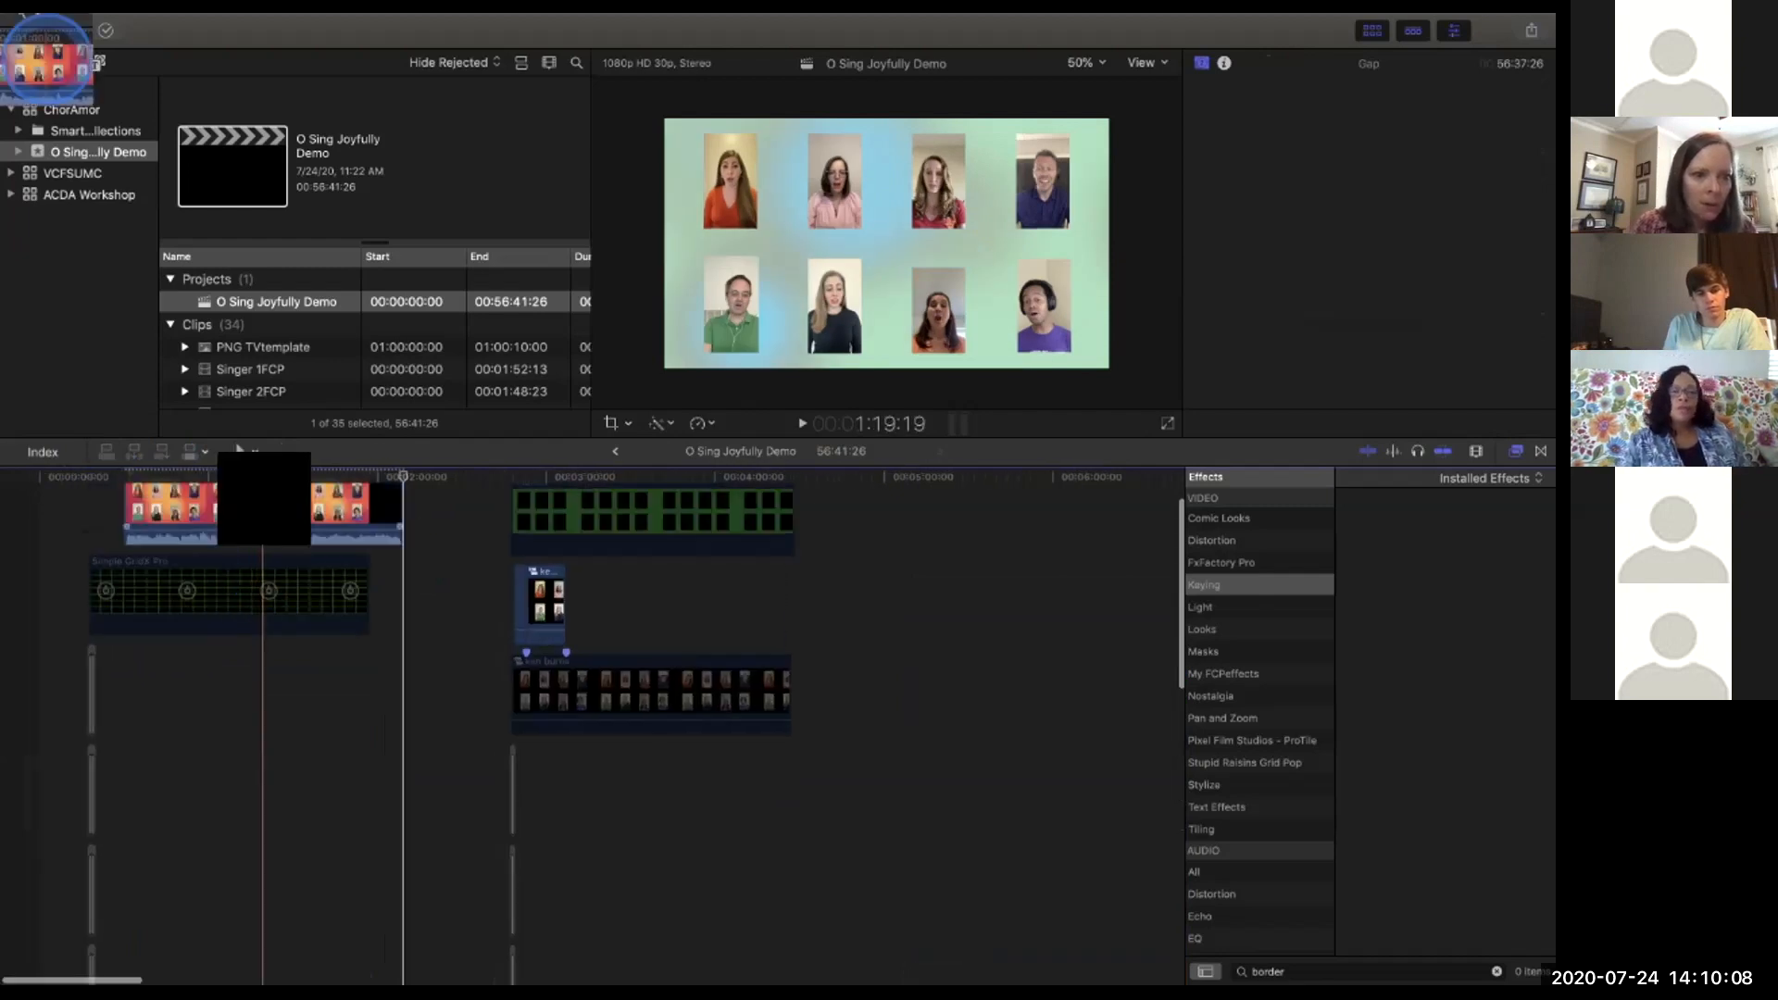
left_click_drag(274, 505, 273, 818)
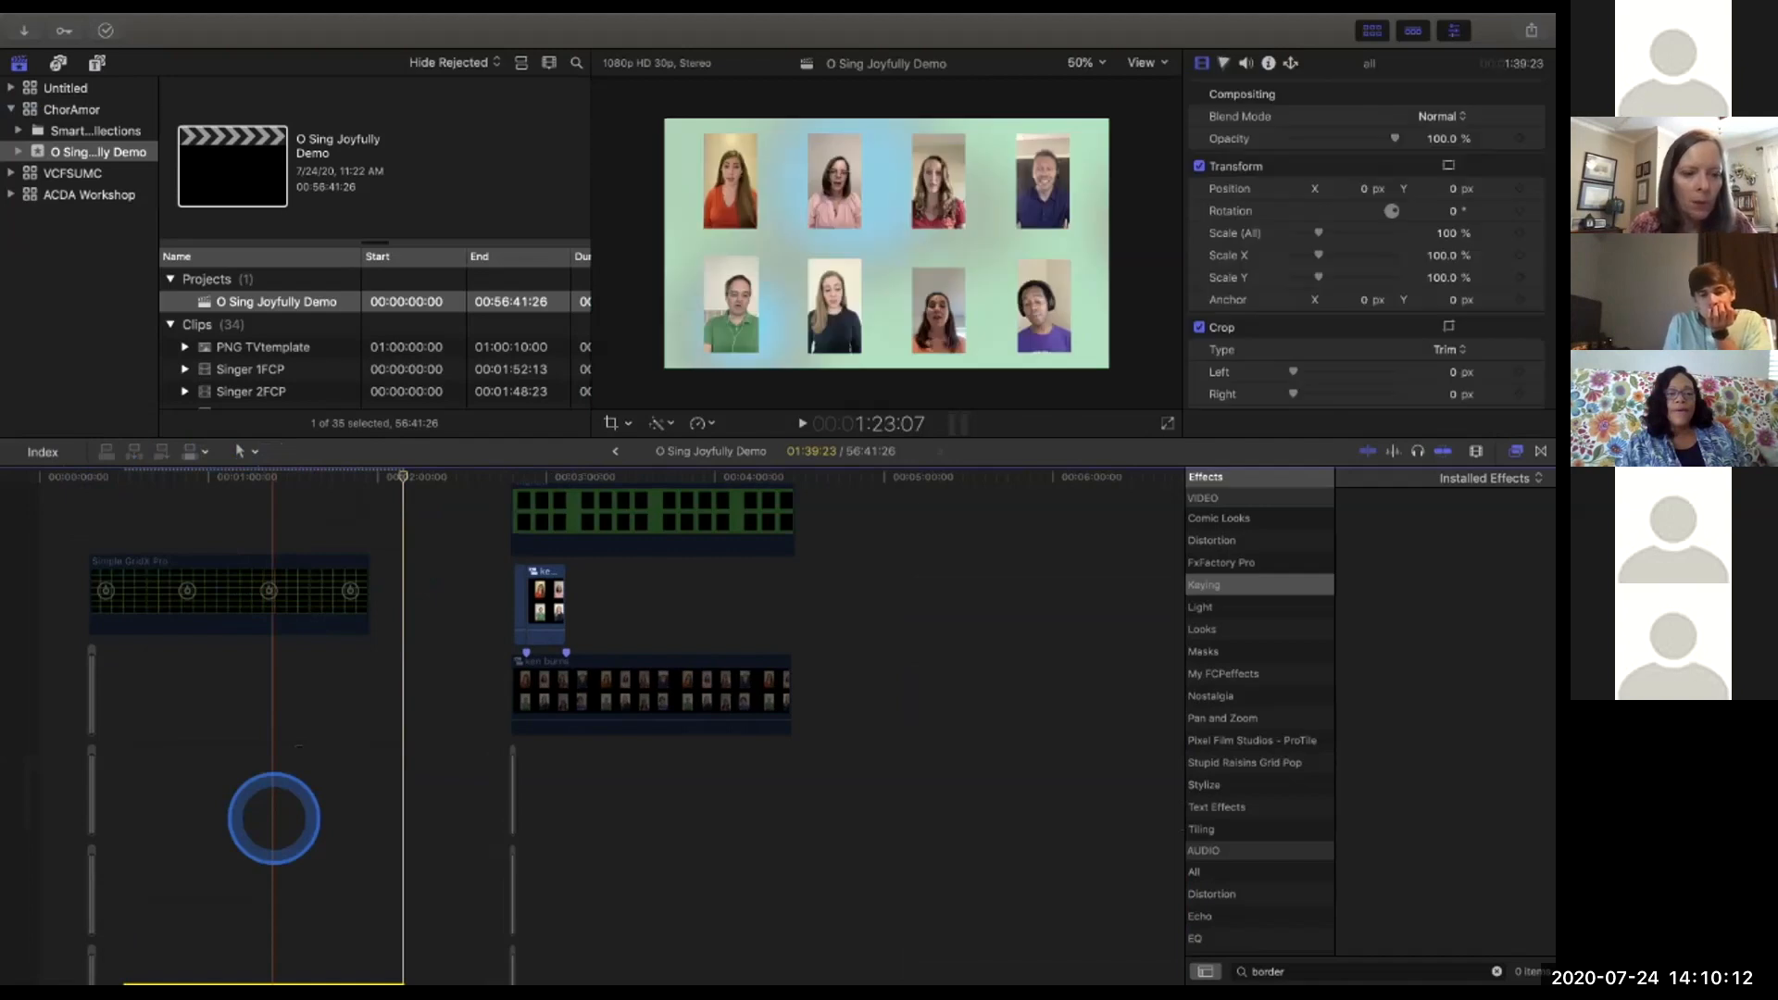
scroll(272, 818, "down", 10)
left_click_drag(298, 542, 274, 535)
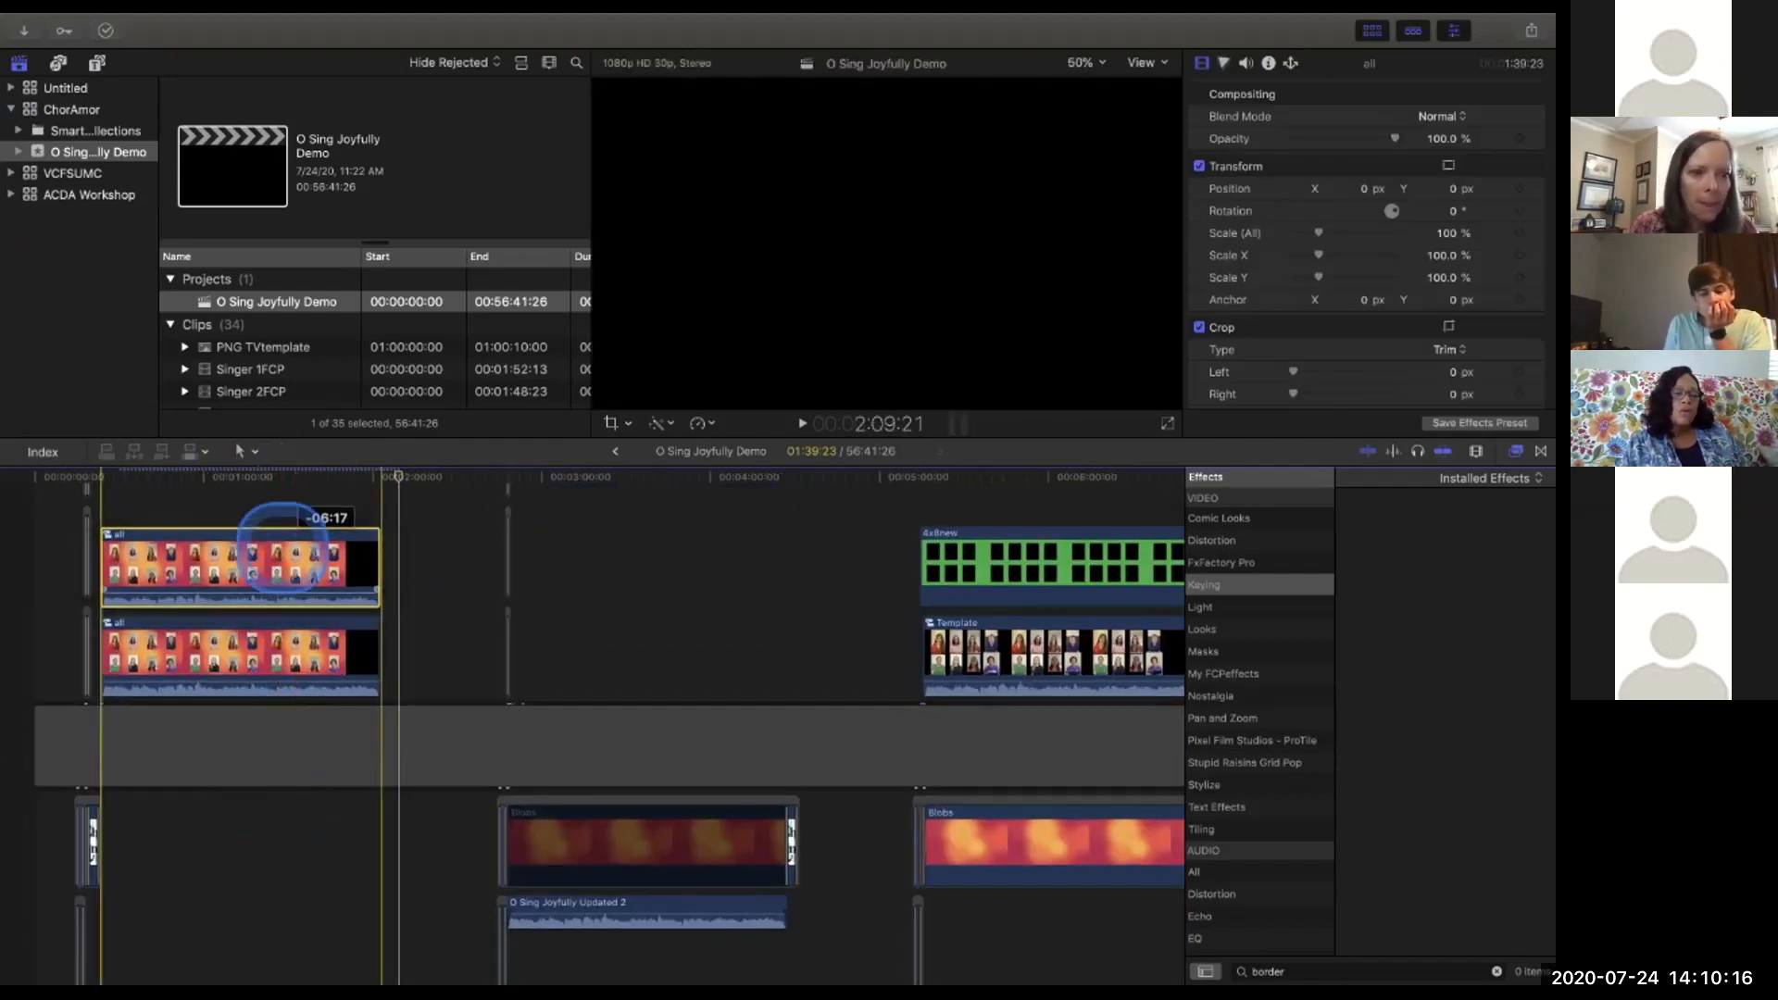
Place the playhead at 23:11, the start of the two stacked "all" clips.
left_click(399, 477)
left_click_drag(394, 477, 100, 500)
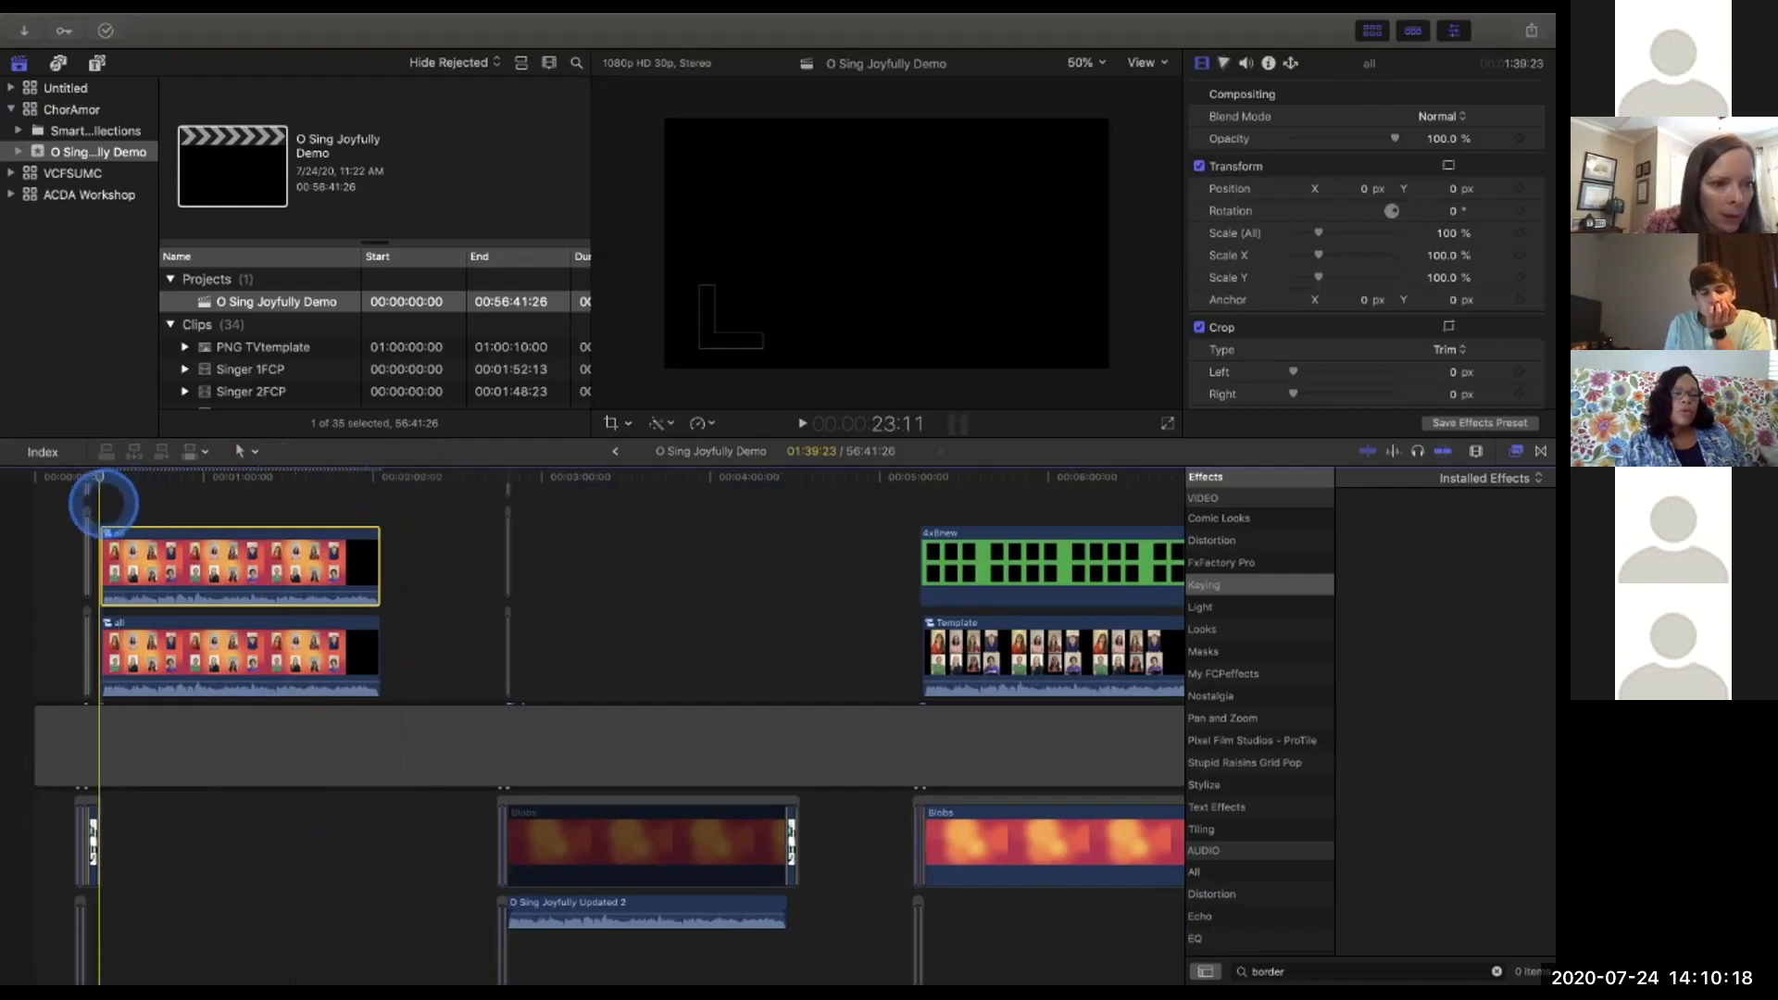
key("super+equal")
key("super+equal")
scroll(171, 597, "left", 2)
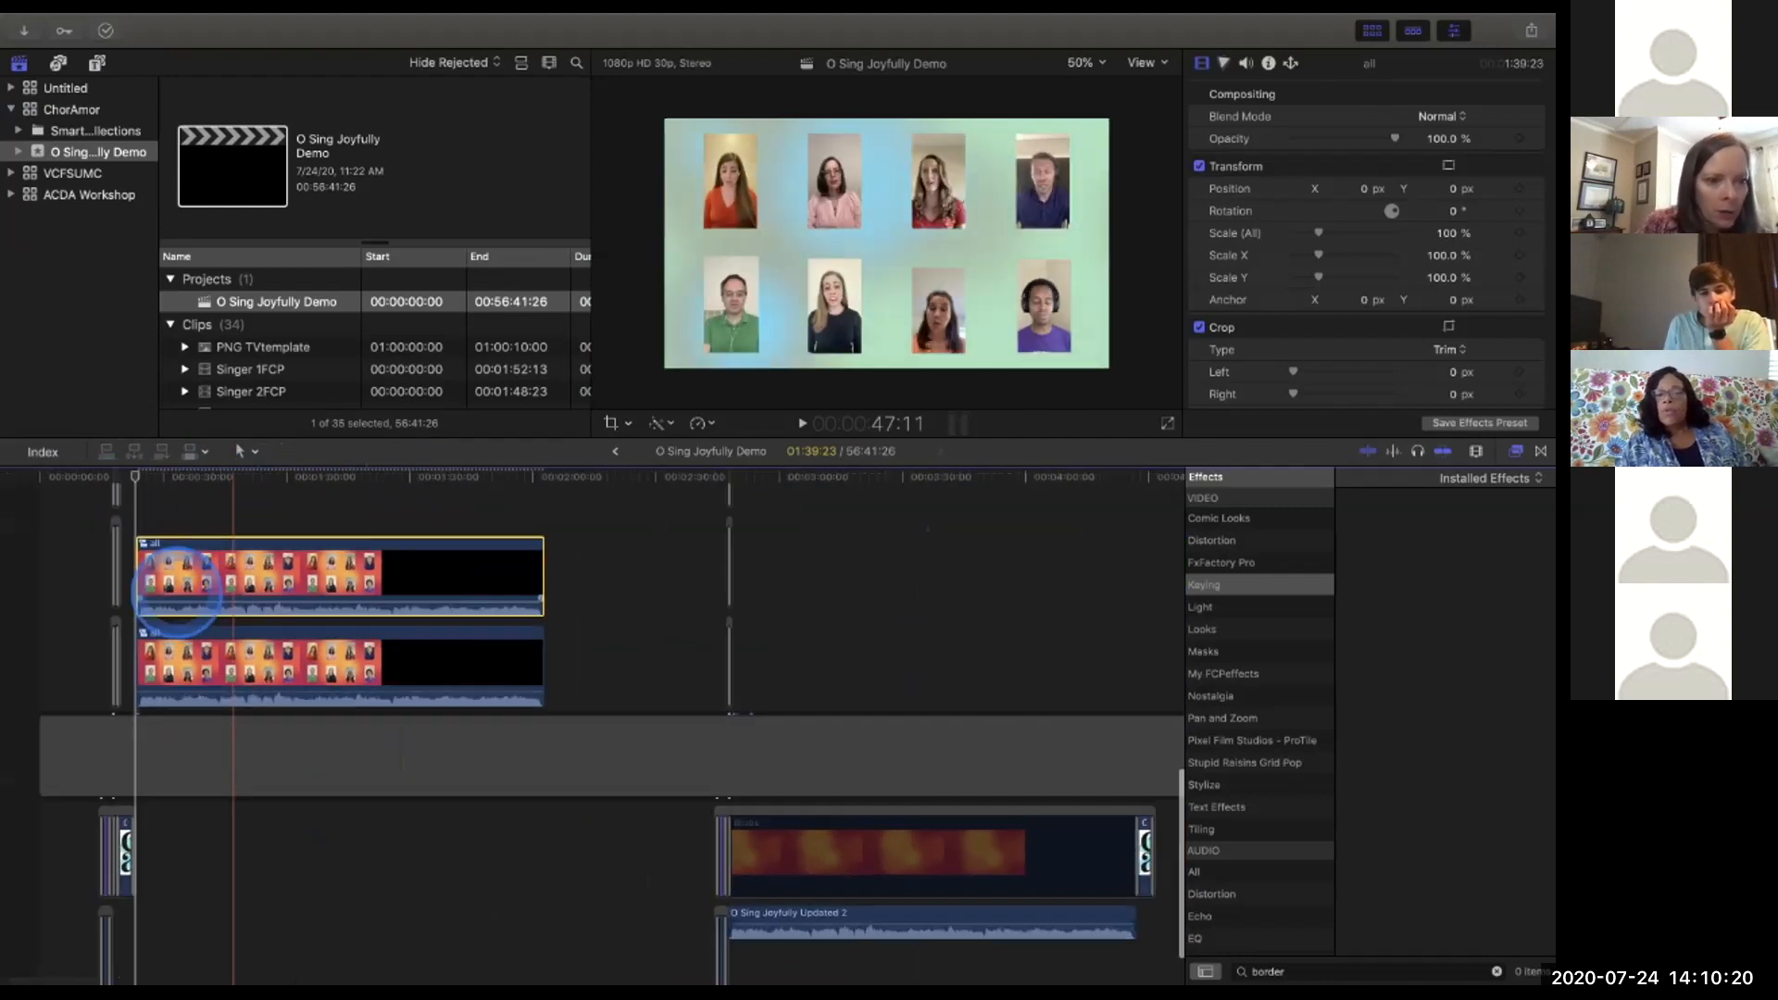
key("super+equal")
key("super+equal")
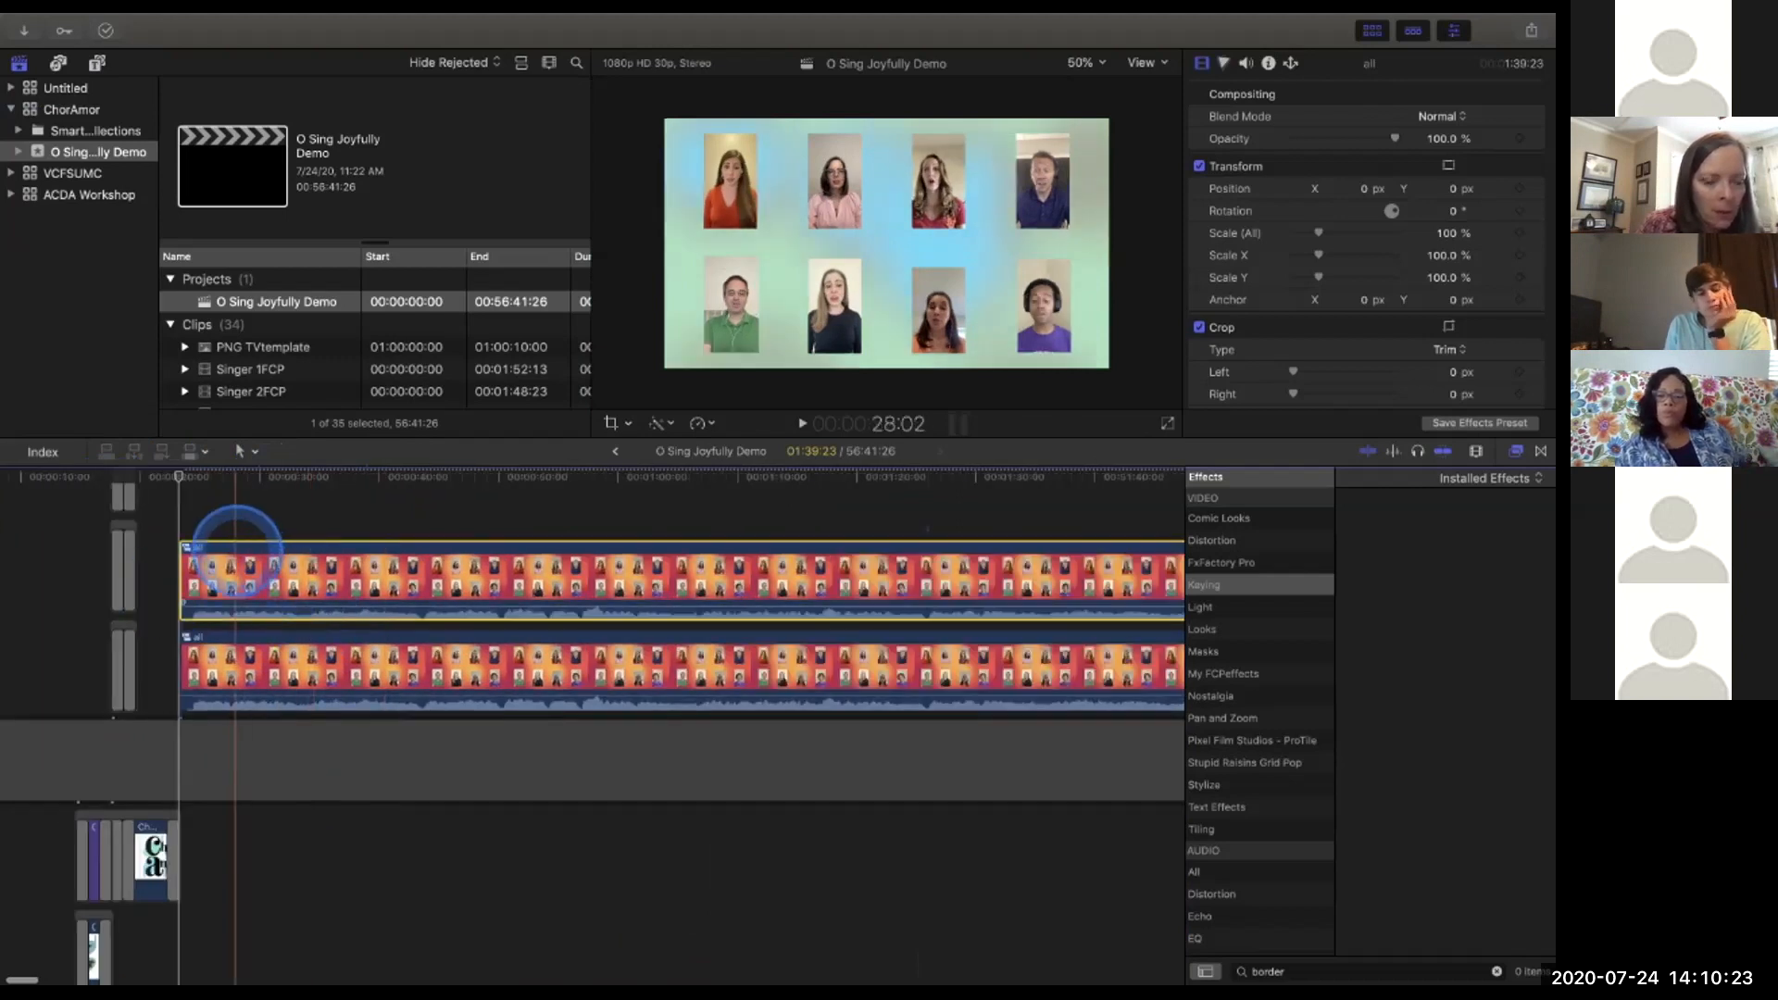
Play the upper "all" clip from its start and add three markers along it, stopping at 44:14.
mouse_move(277, 564)
left_mouse_down()
mouse_move(385, 574)
mouse_move(308, 574)
left_mouse_up()
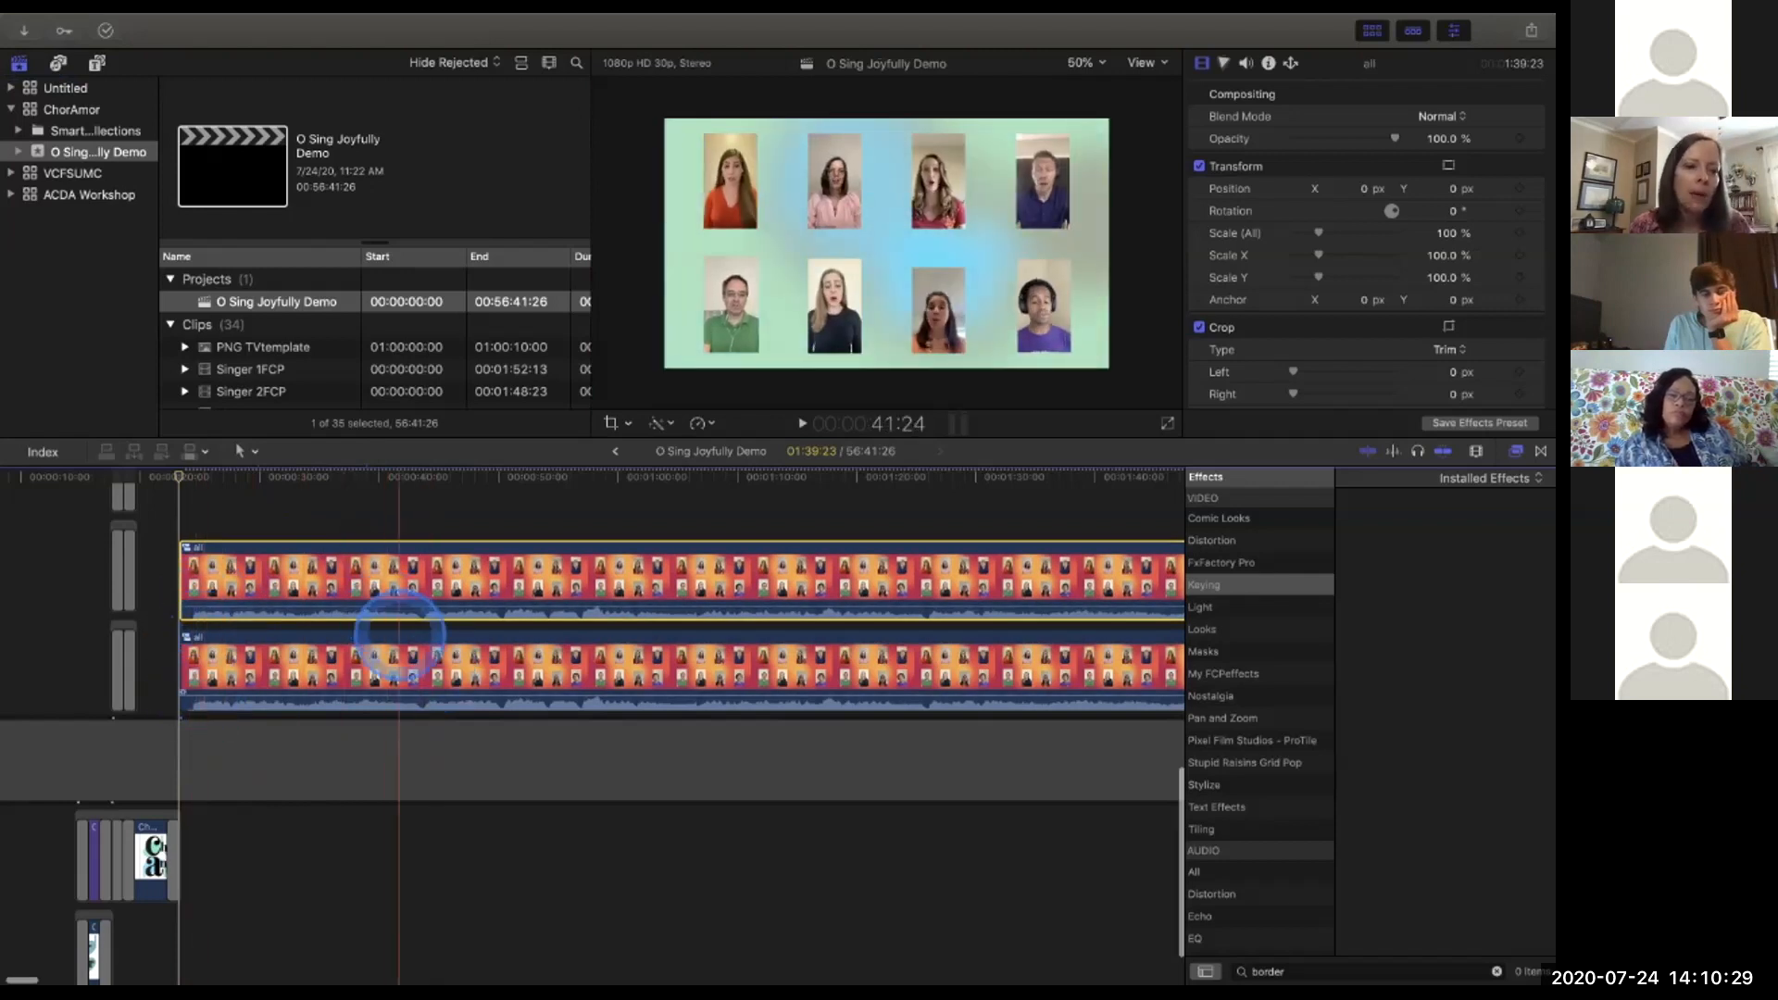
scroll(393, 620, "down", 1)
scroll(478, 676, "left", 1)
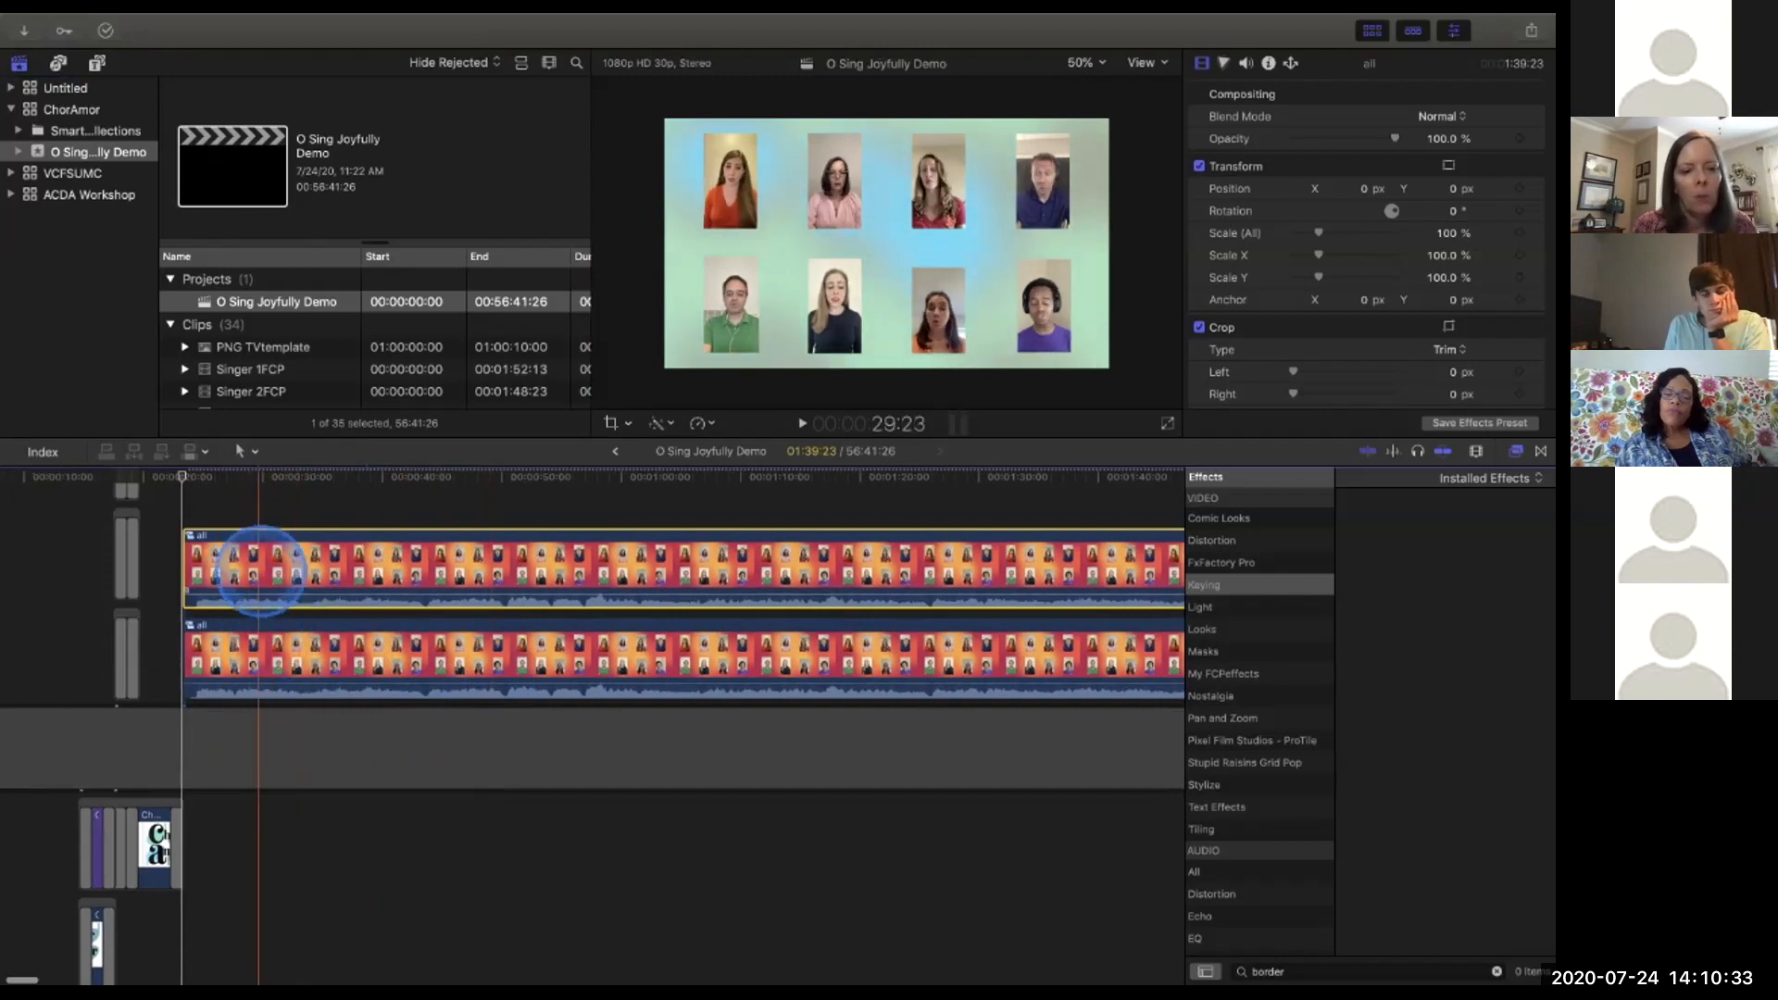
key("super+minus")
key("super+minus")
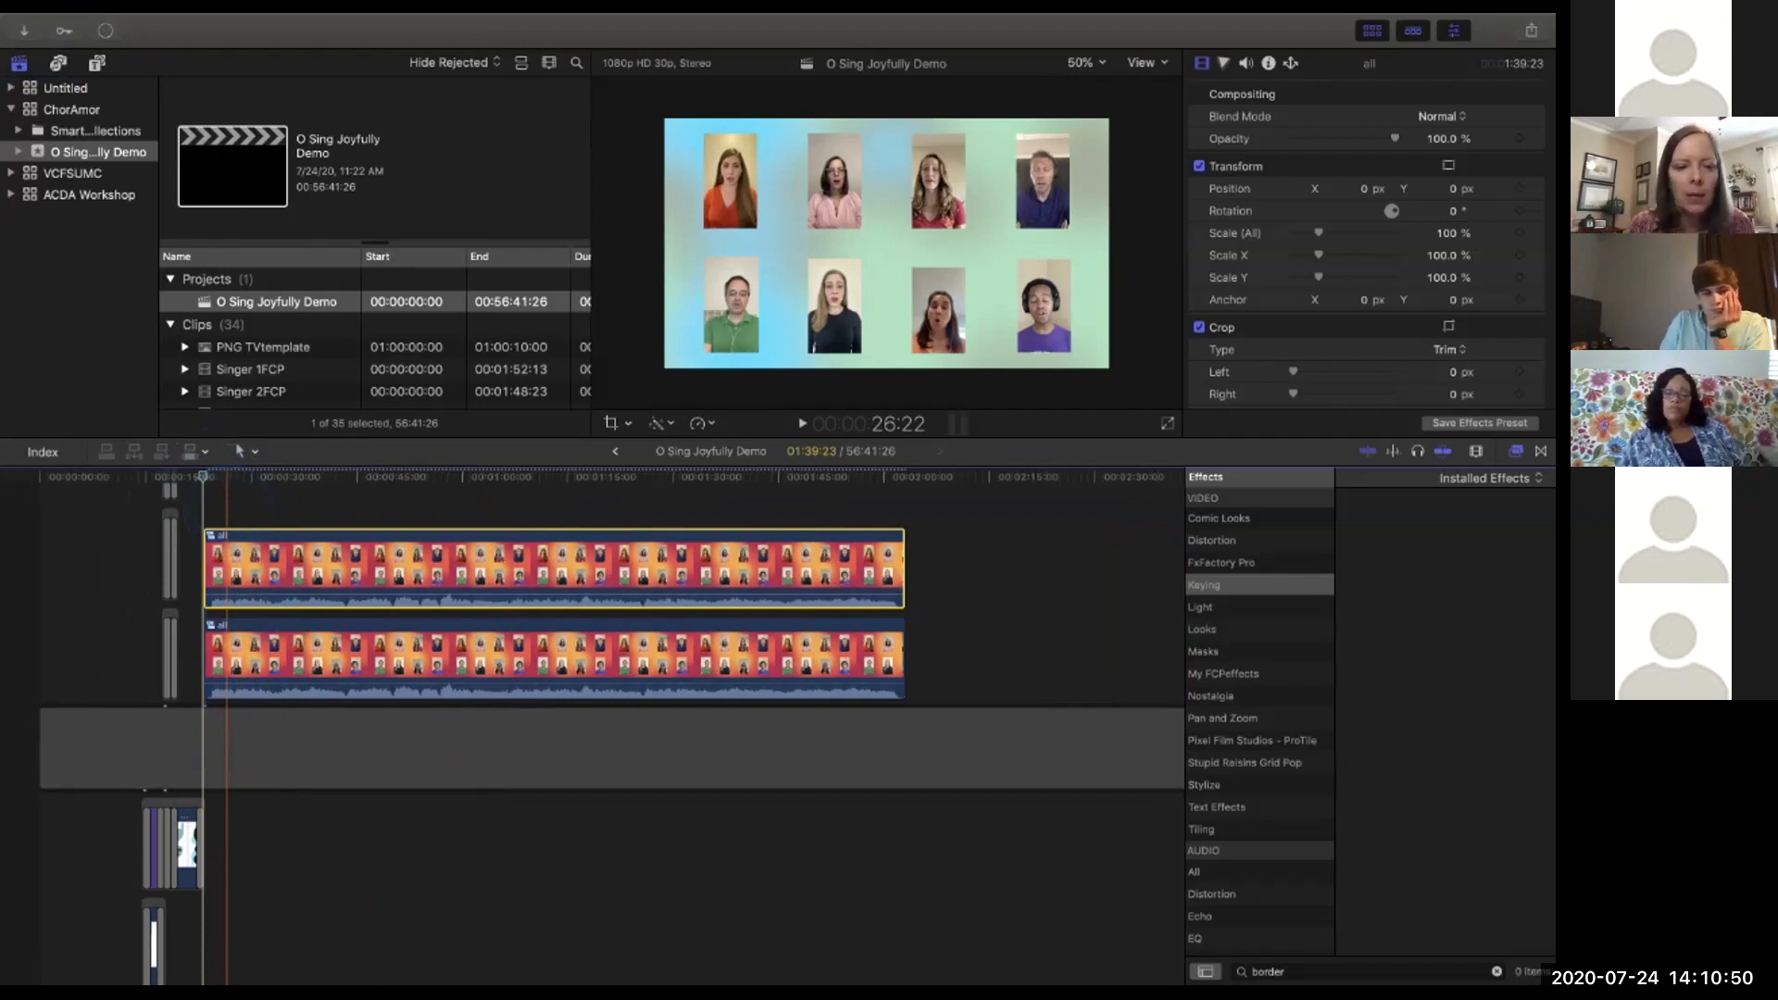
left_click(200, 479)
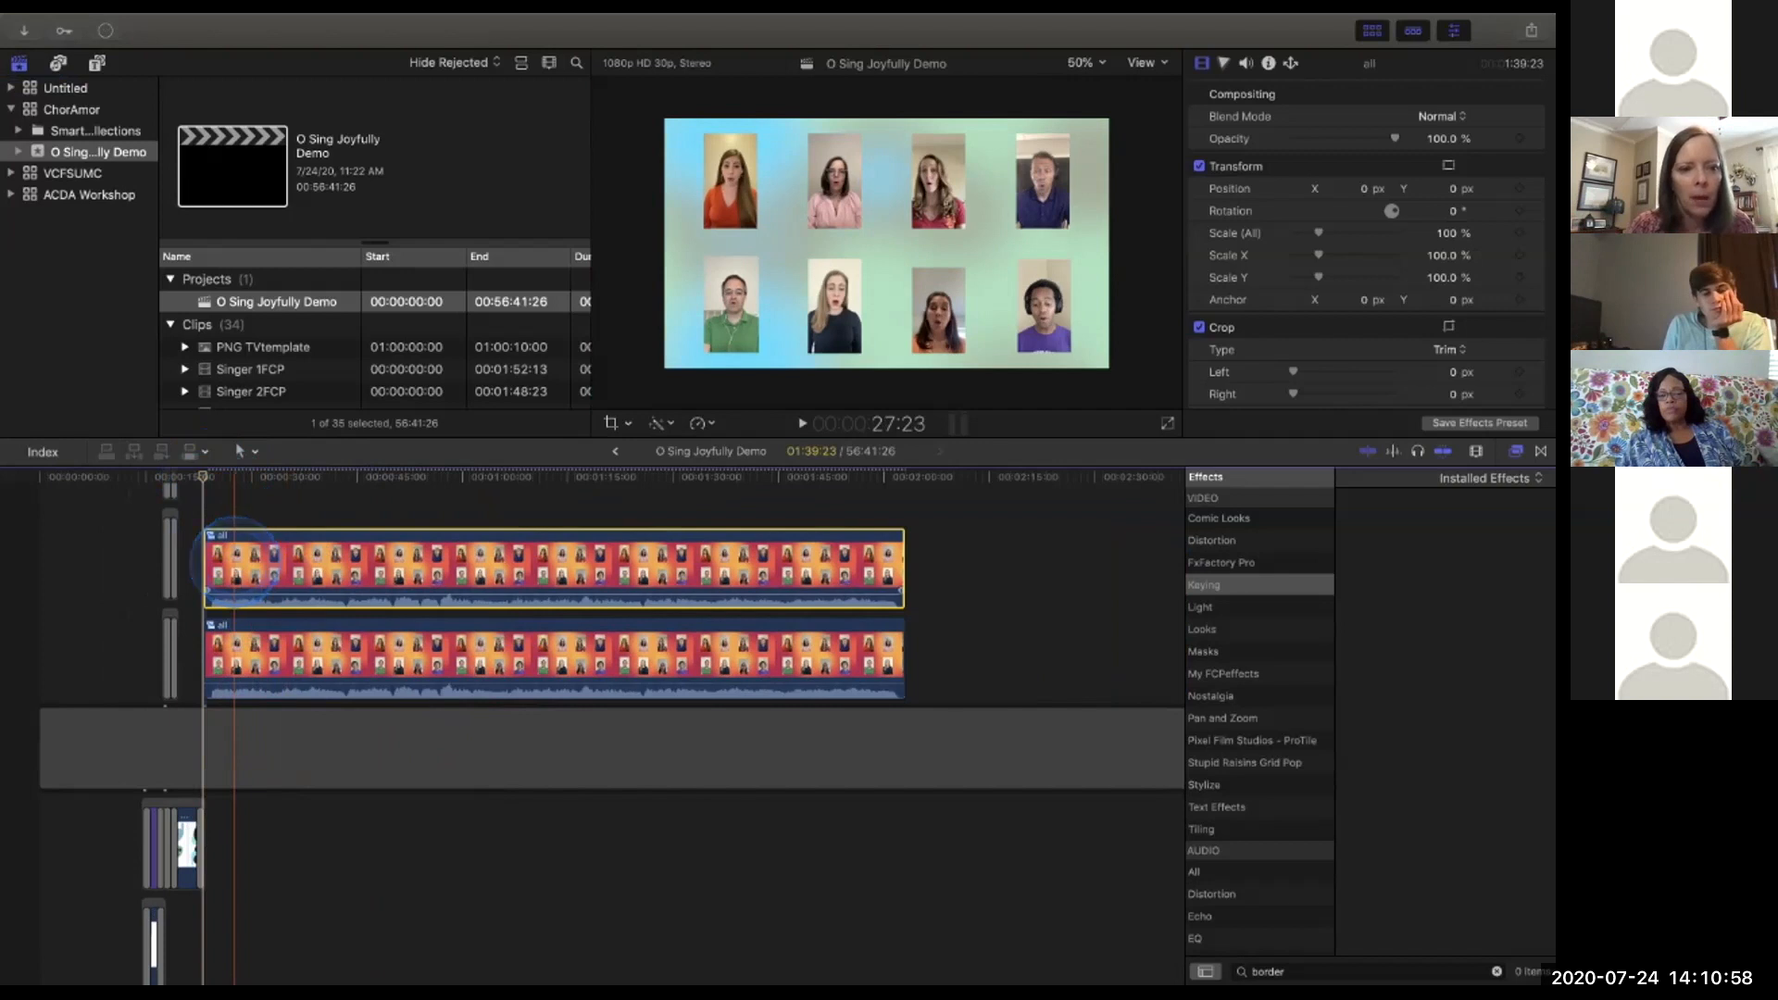
key("space")
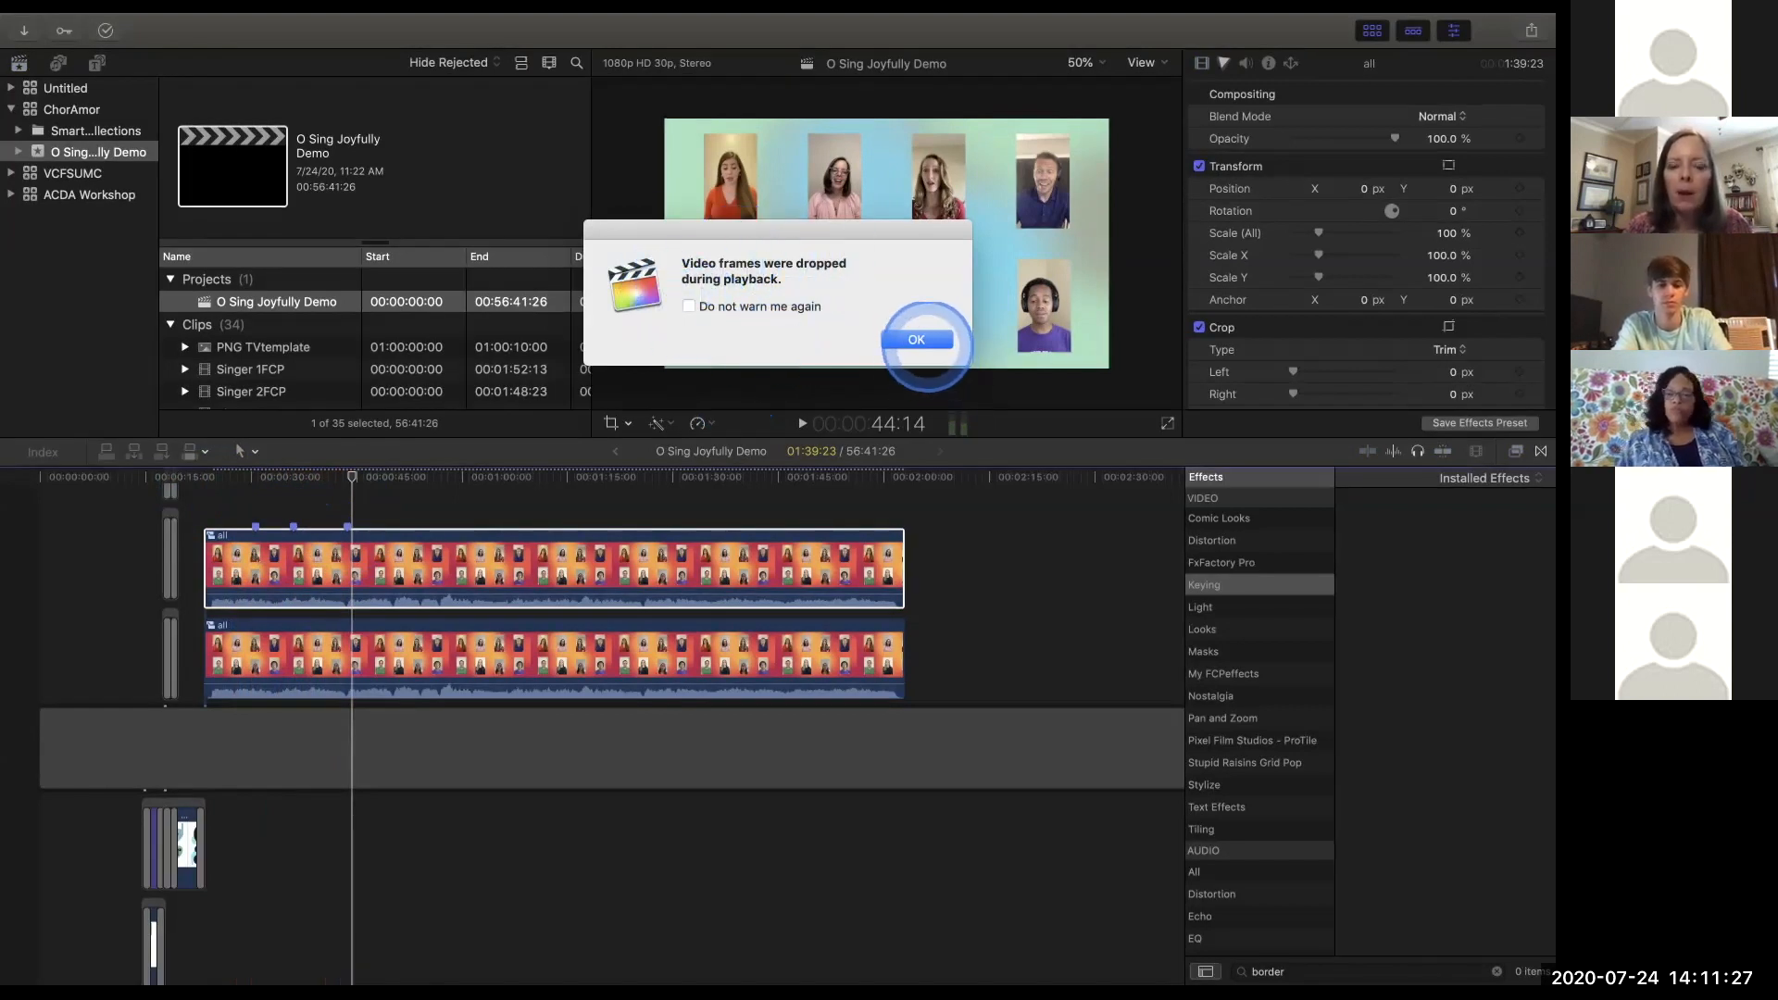
Dismiss the dropped-frames warning and switch the viewer's playback media to Proxy.
left_click(917, 340)
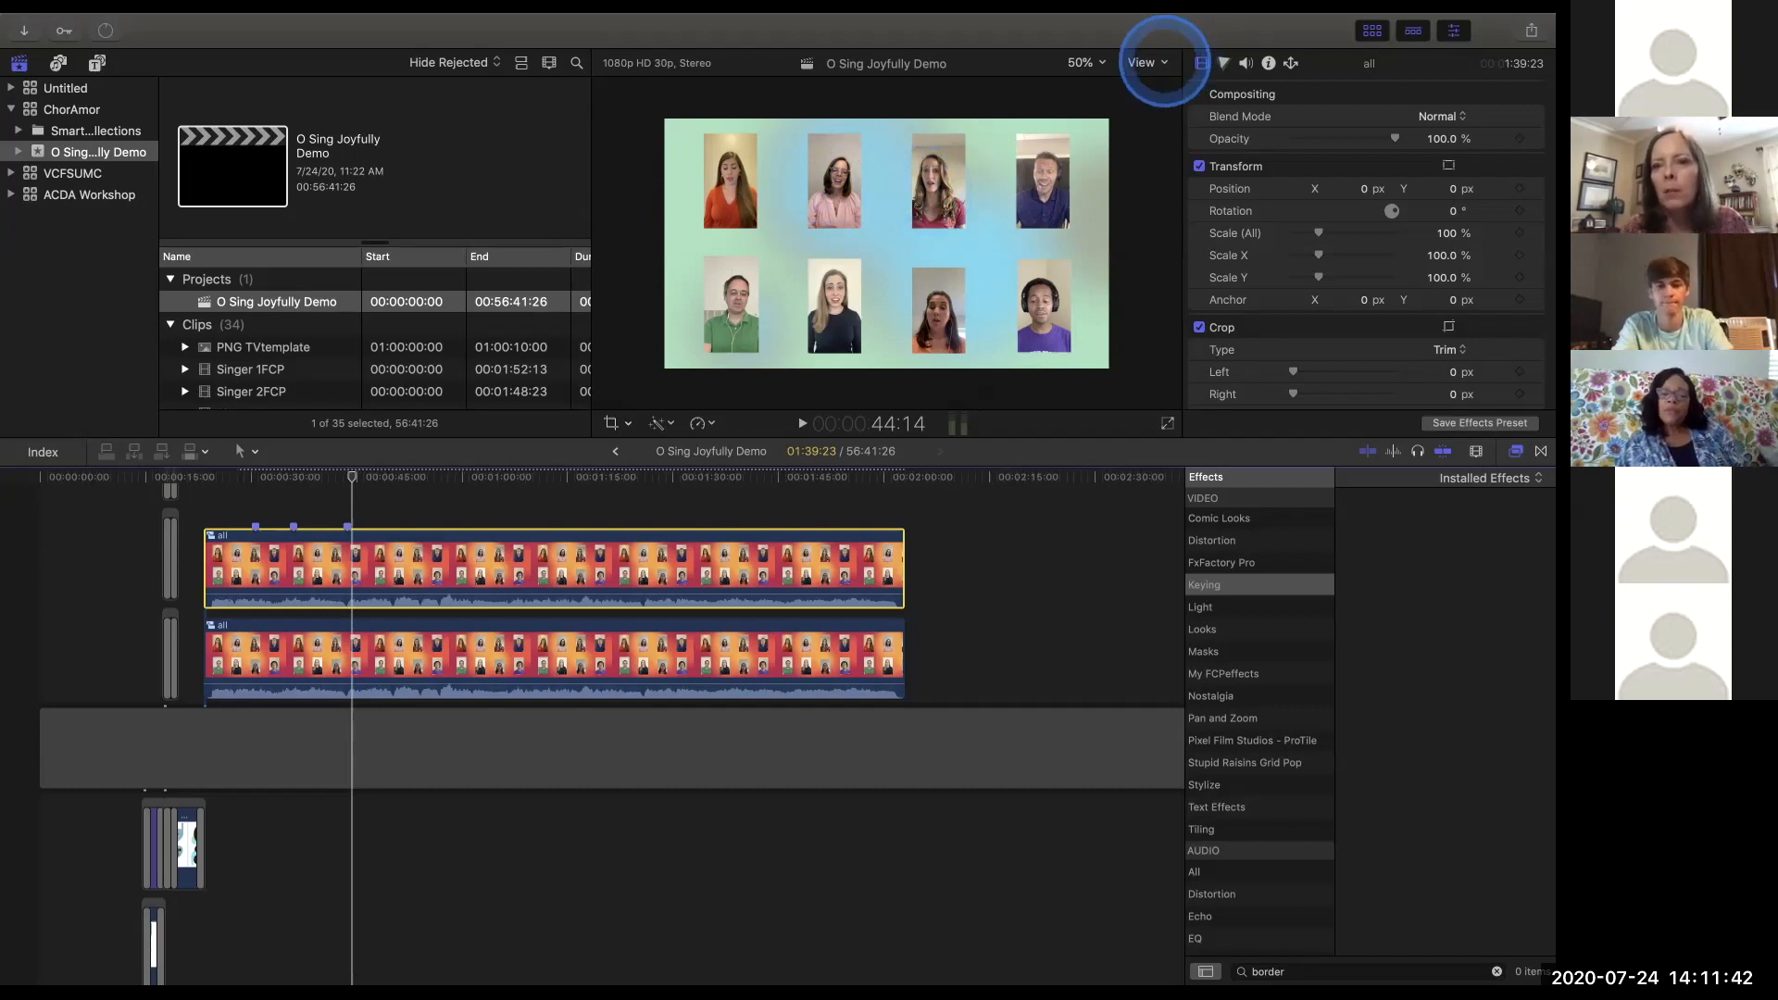
left_click(1157, 62)
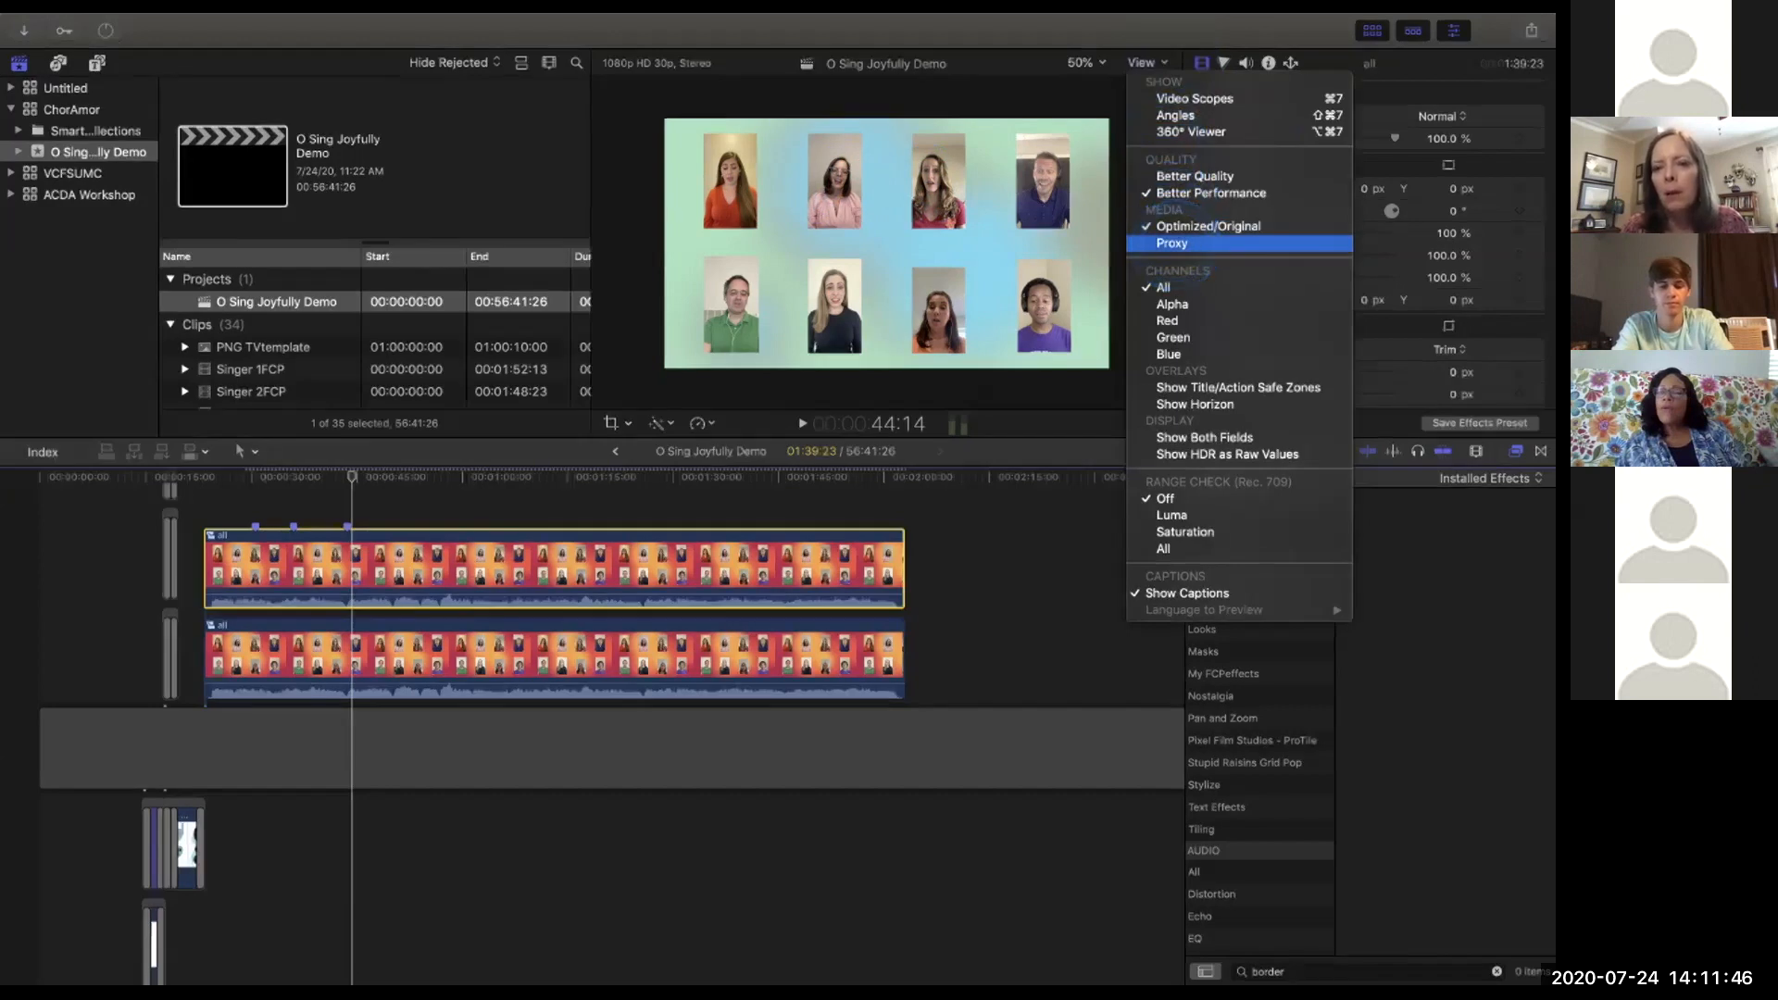
left_click(1172, 242)
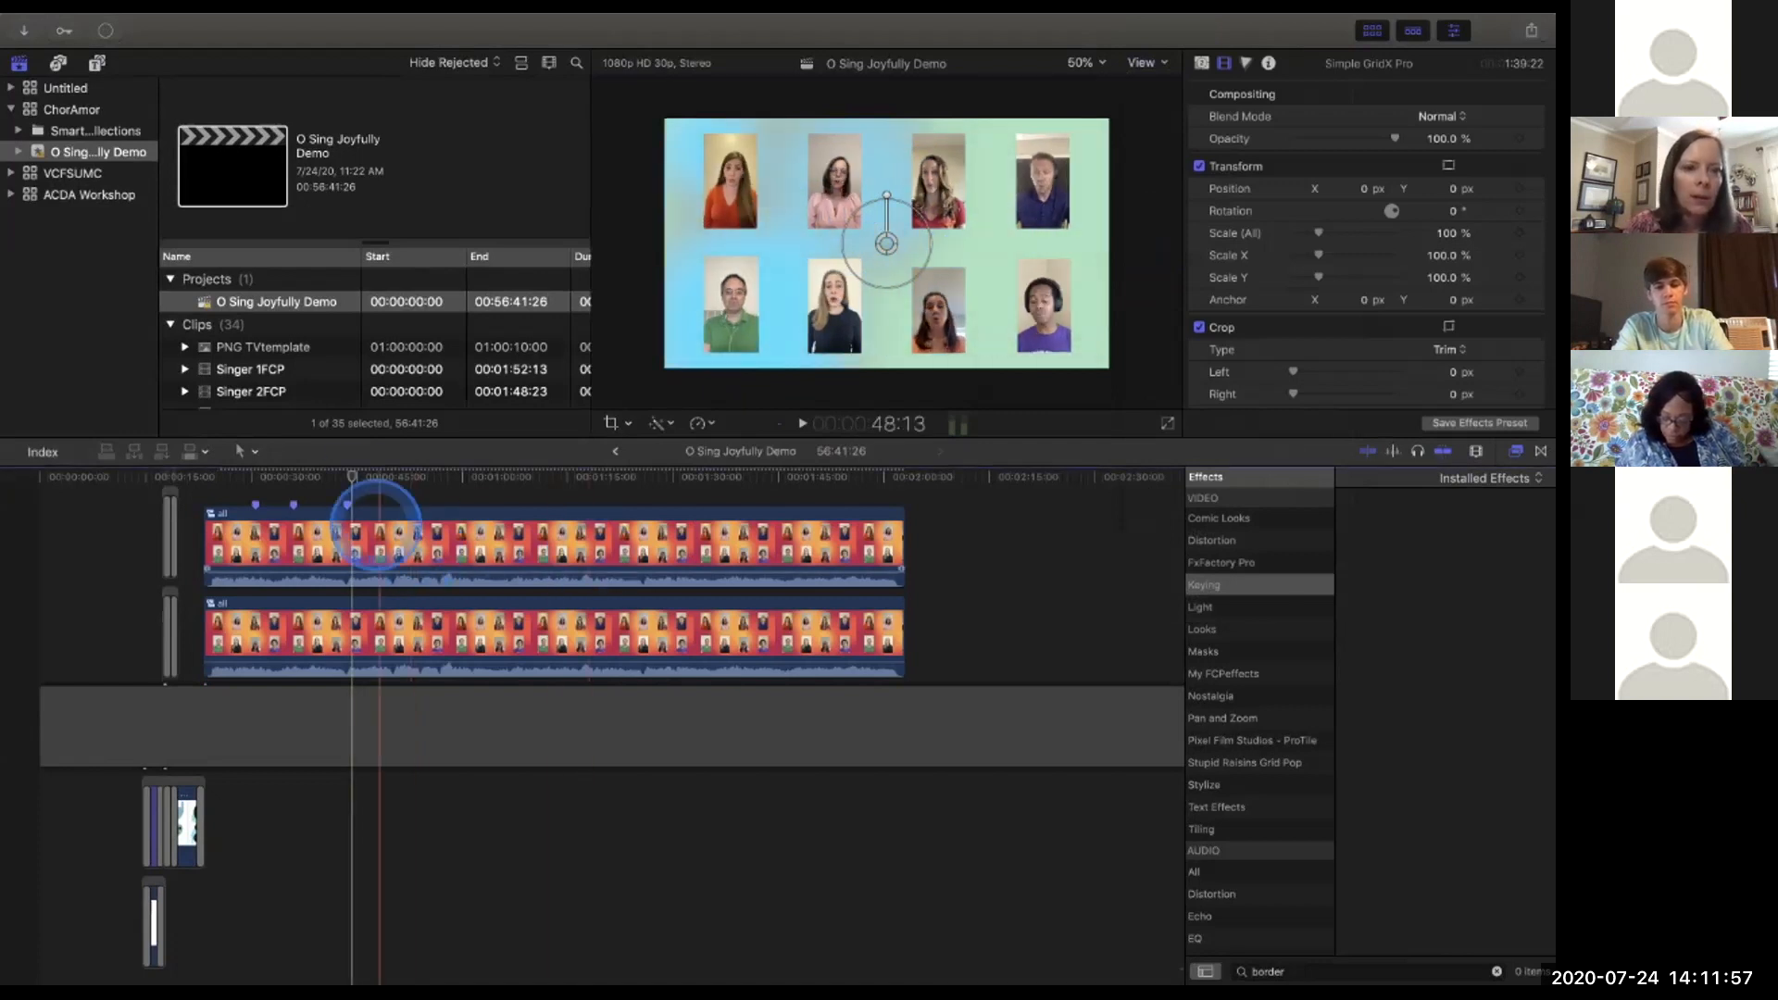
Select the upper "all" clip and place the playhead on its first marker at 30:19.
left_click_drag(352, 476, 292, 476)
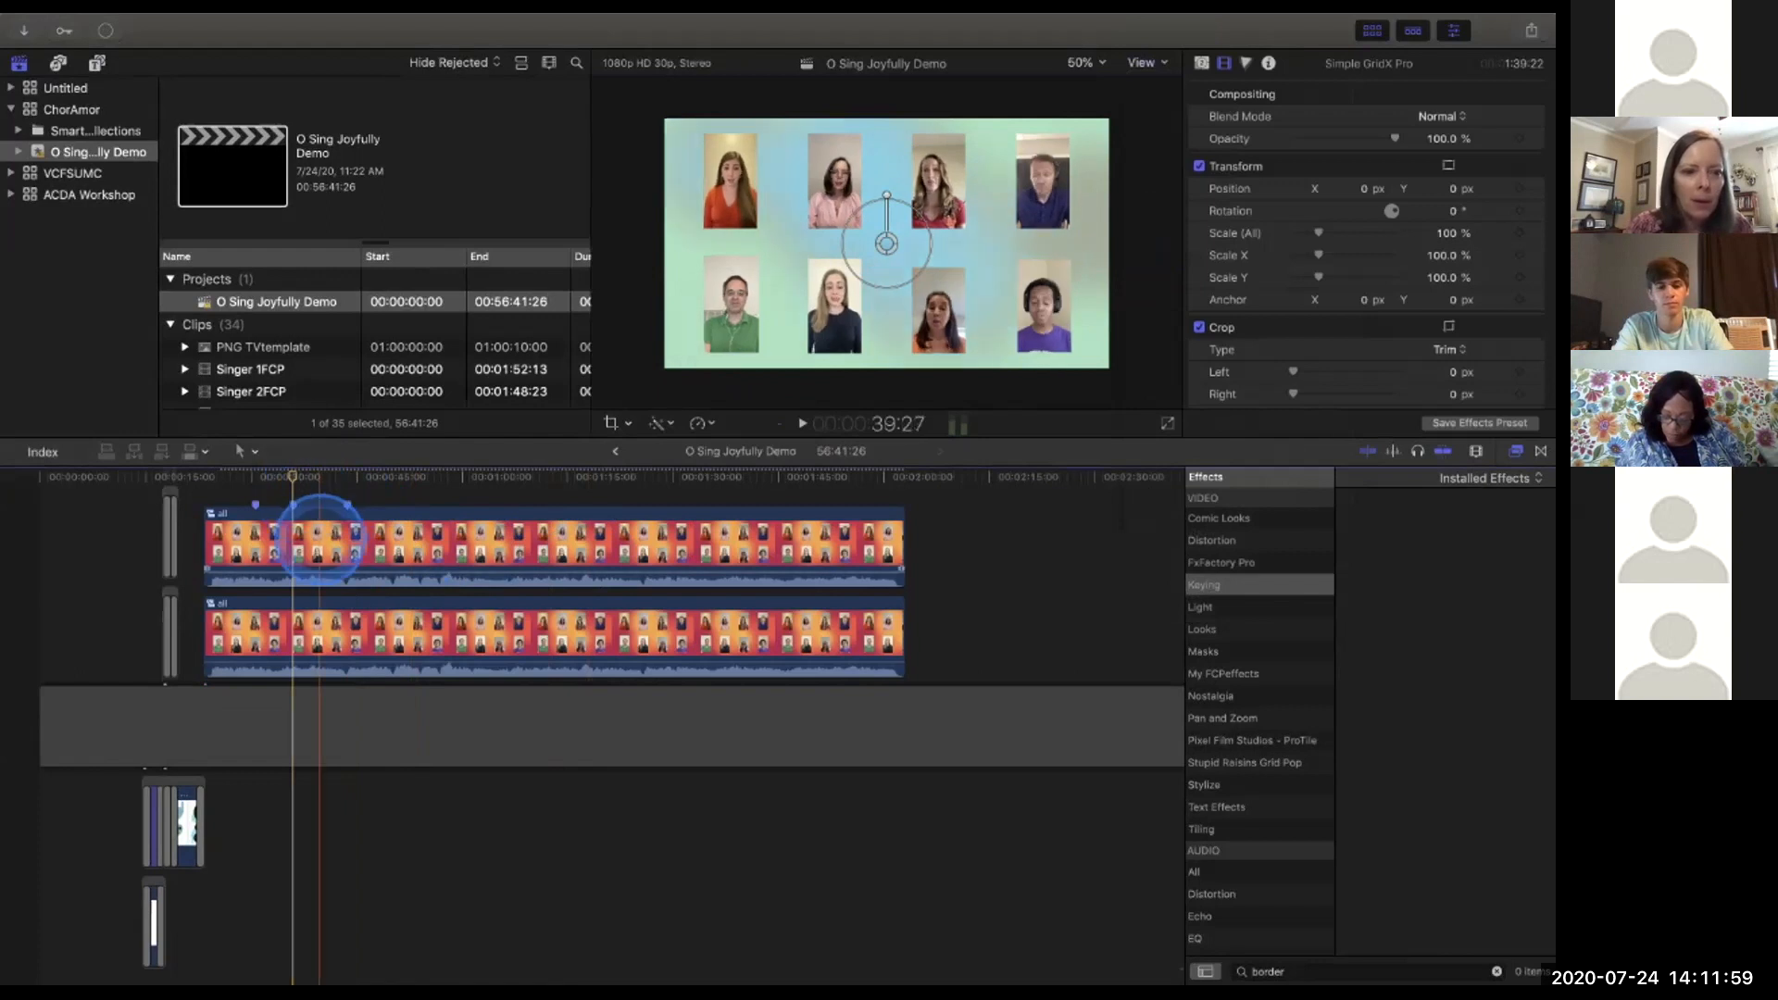
left_click(320, 537)
left_click(291, 477)
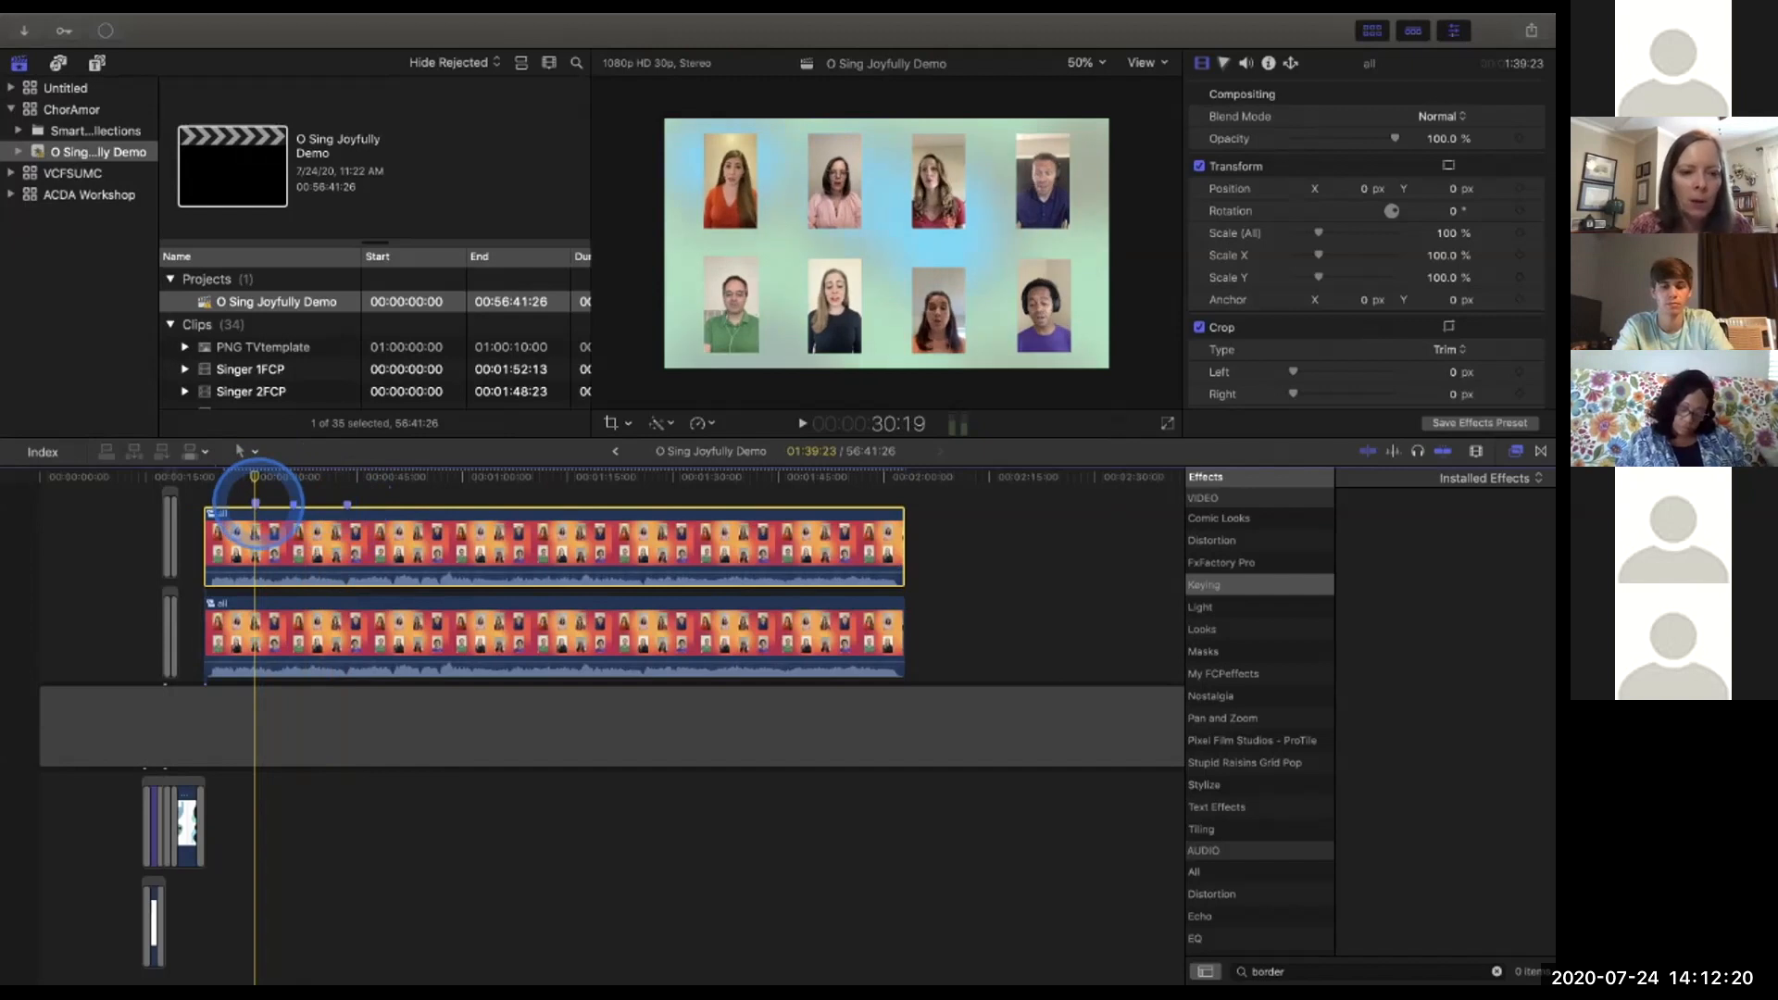
Try trimming the end of the upper "all" clip back to 30:19, and extend it again to its full length.
scroll(259, 503, "up", 5)
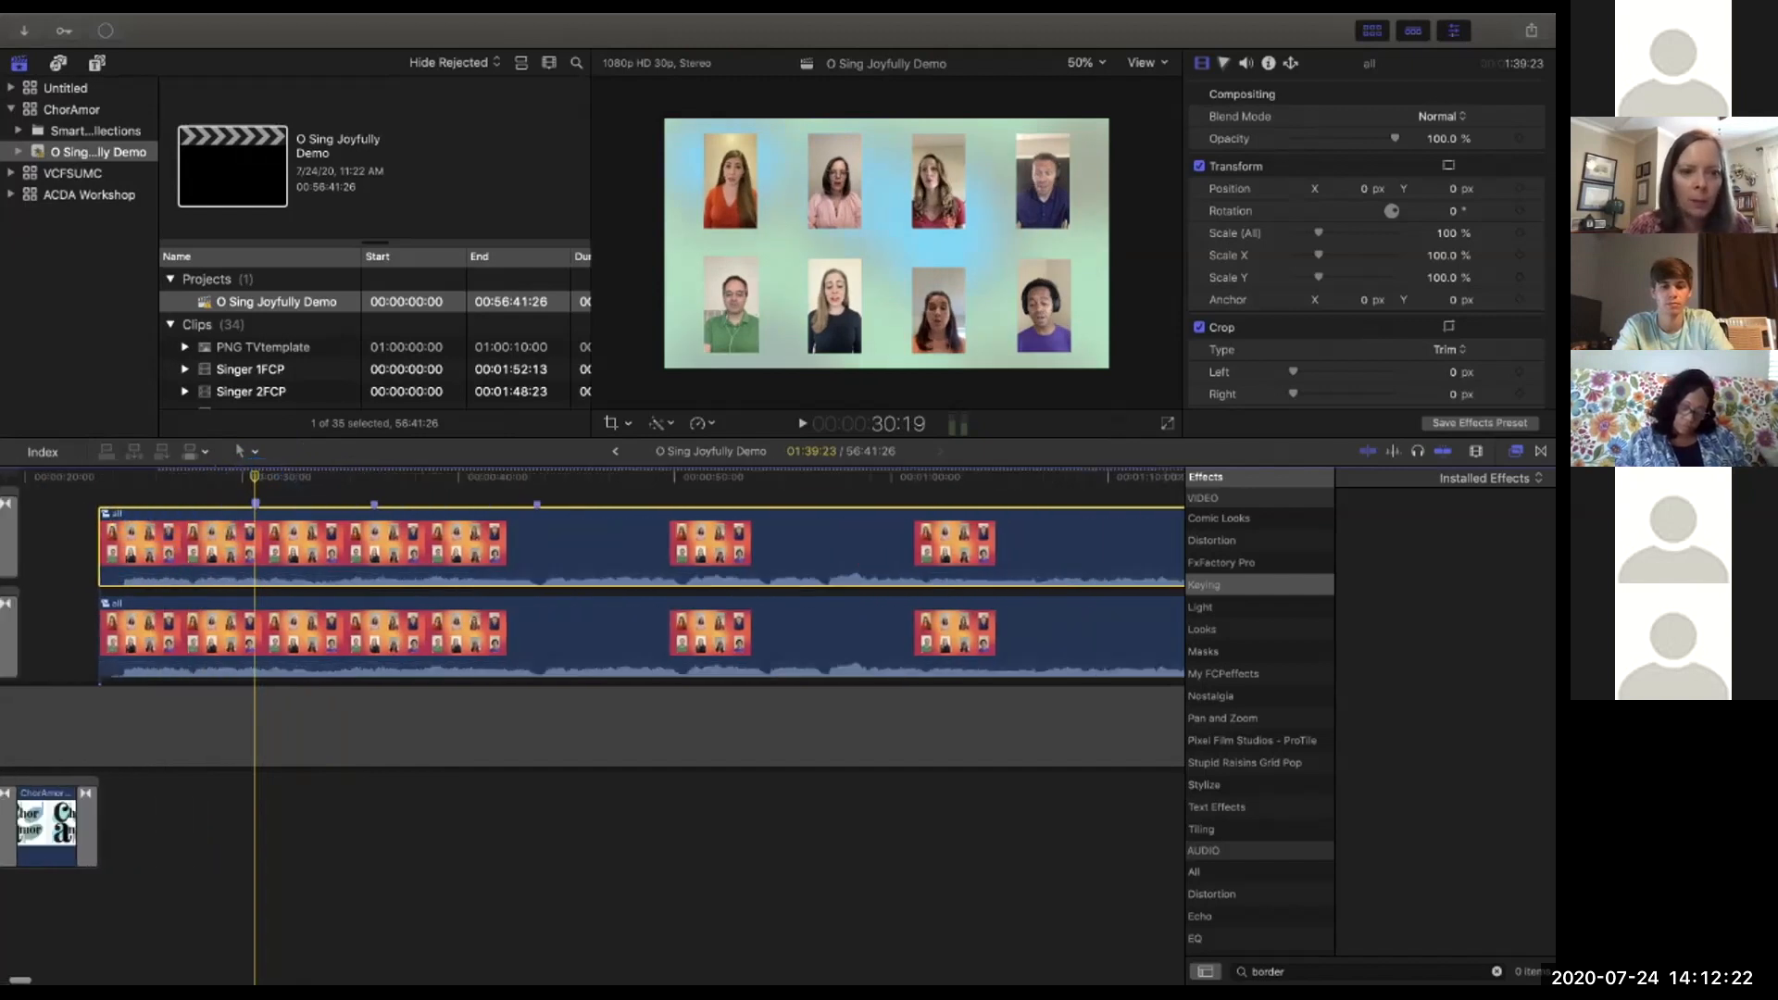
scroll(259, 503, "left", 2)
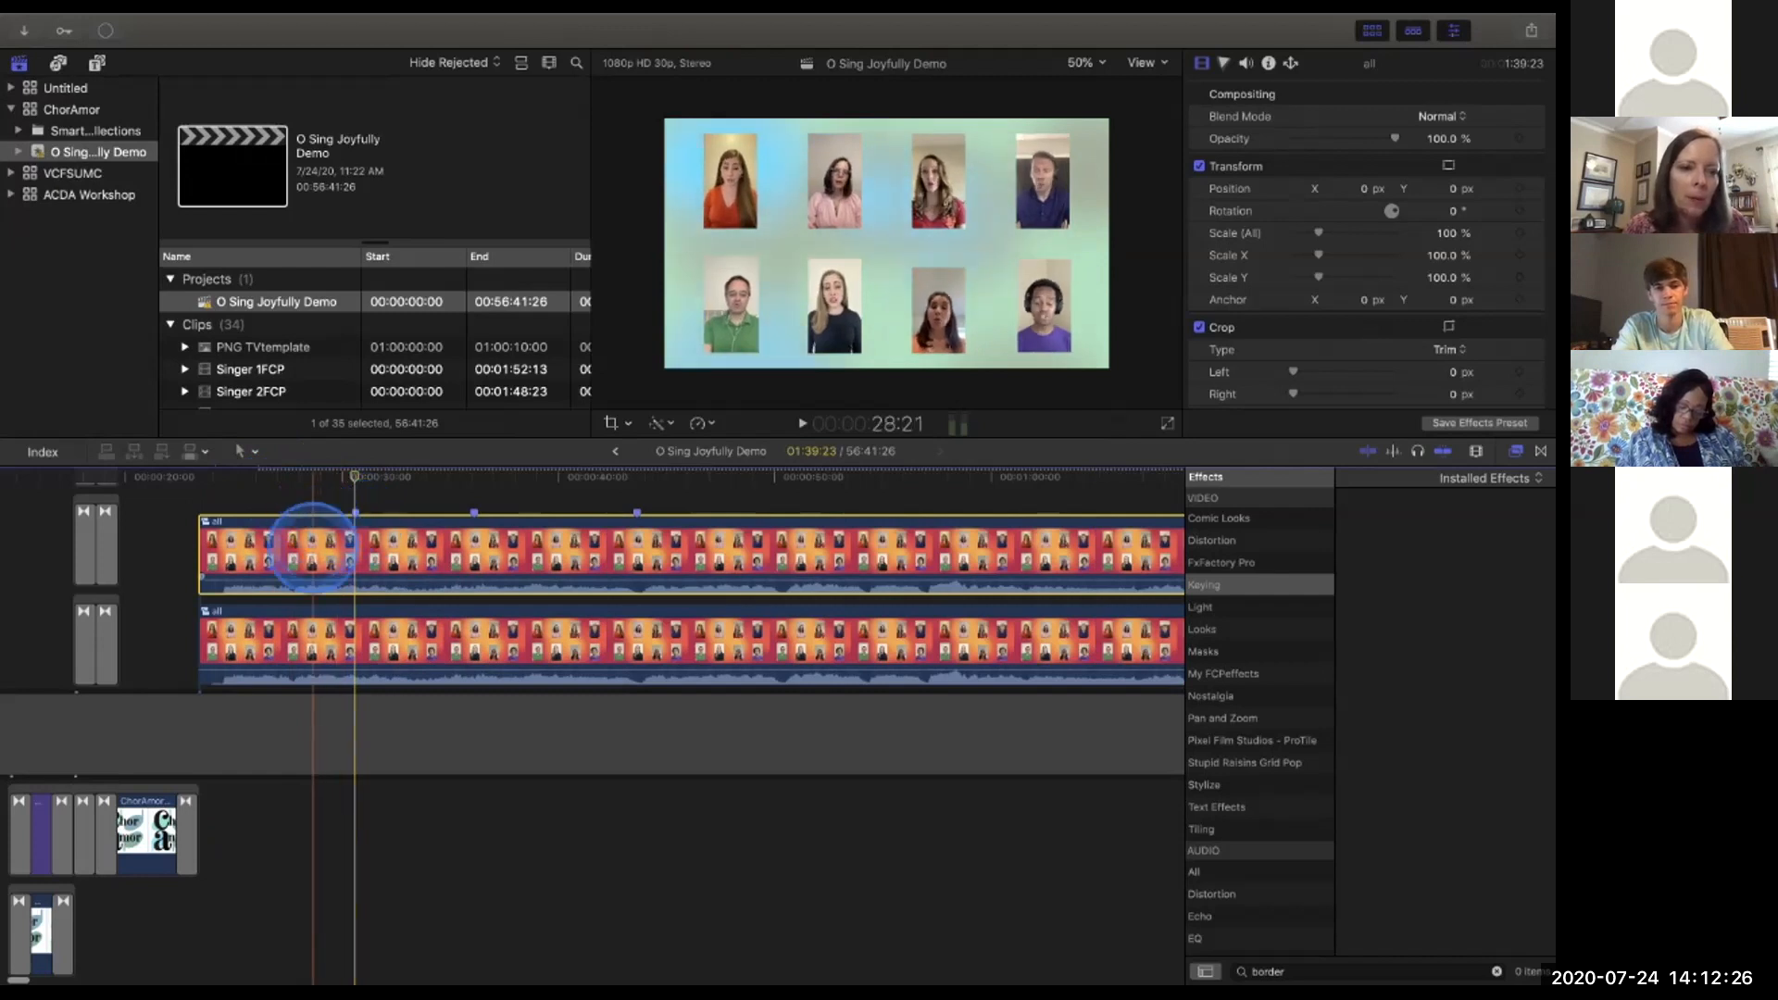
scroll(482, 546, "down", 5)
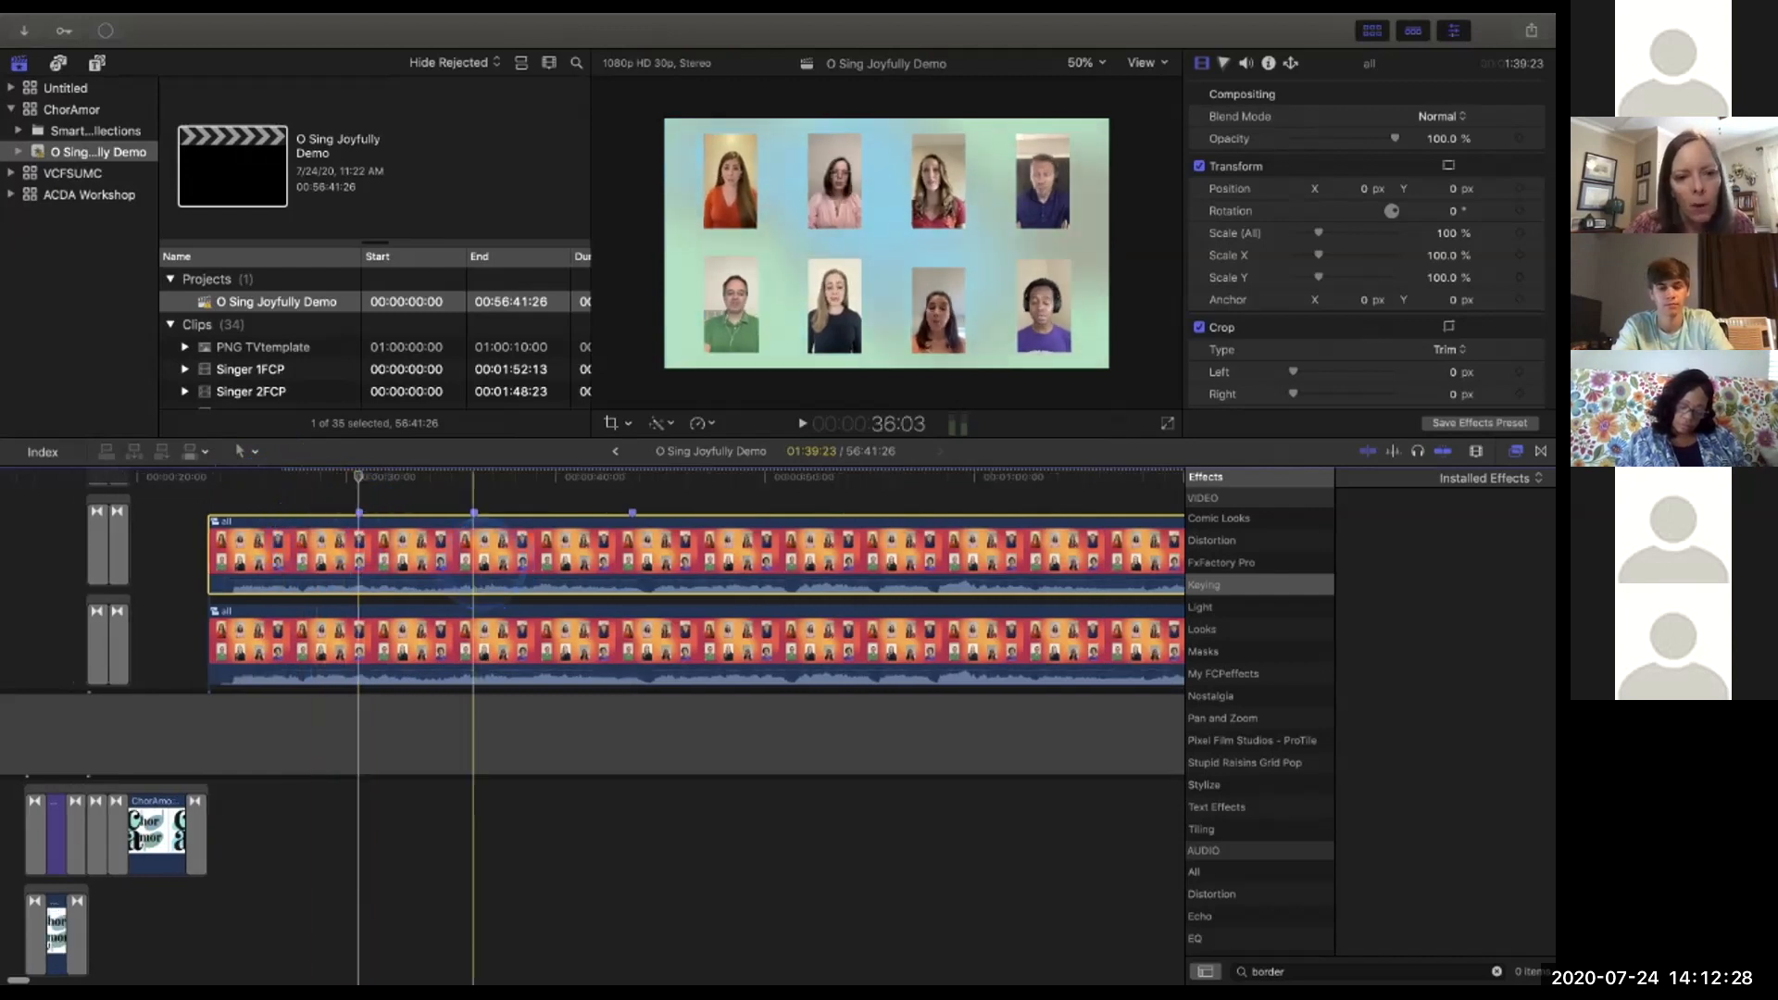
scroll(558, 561, "down", 2)
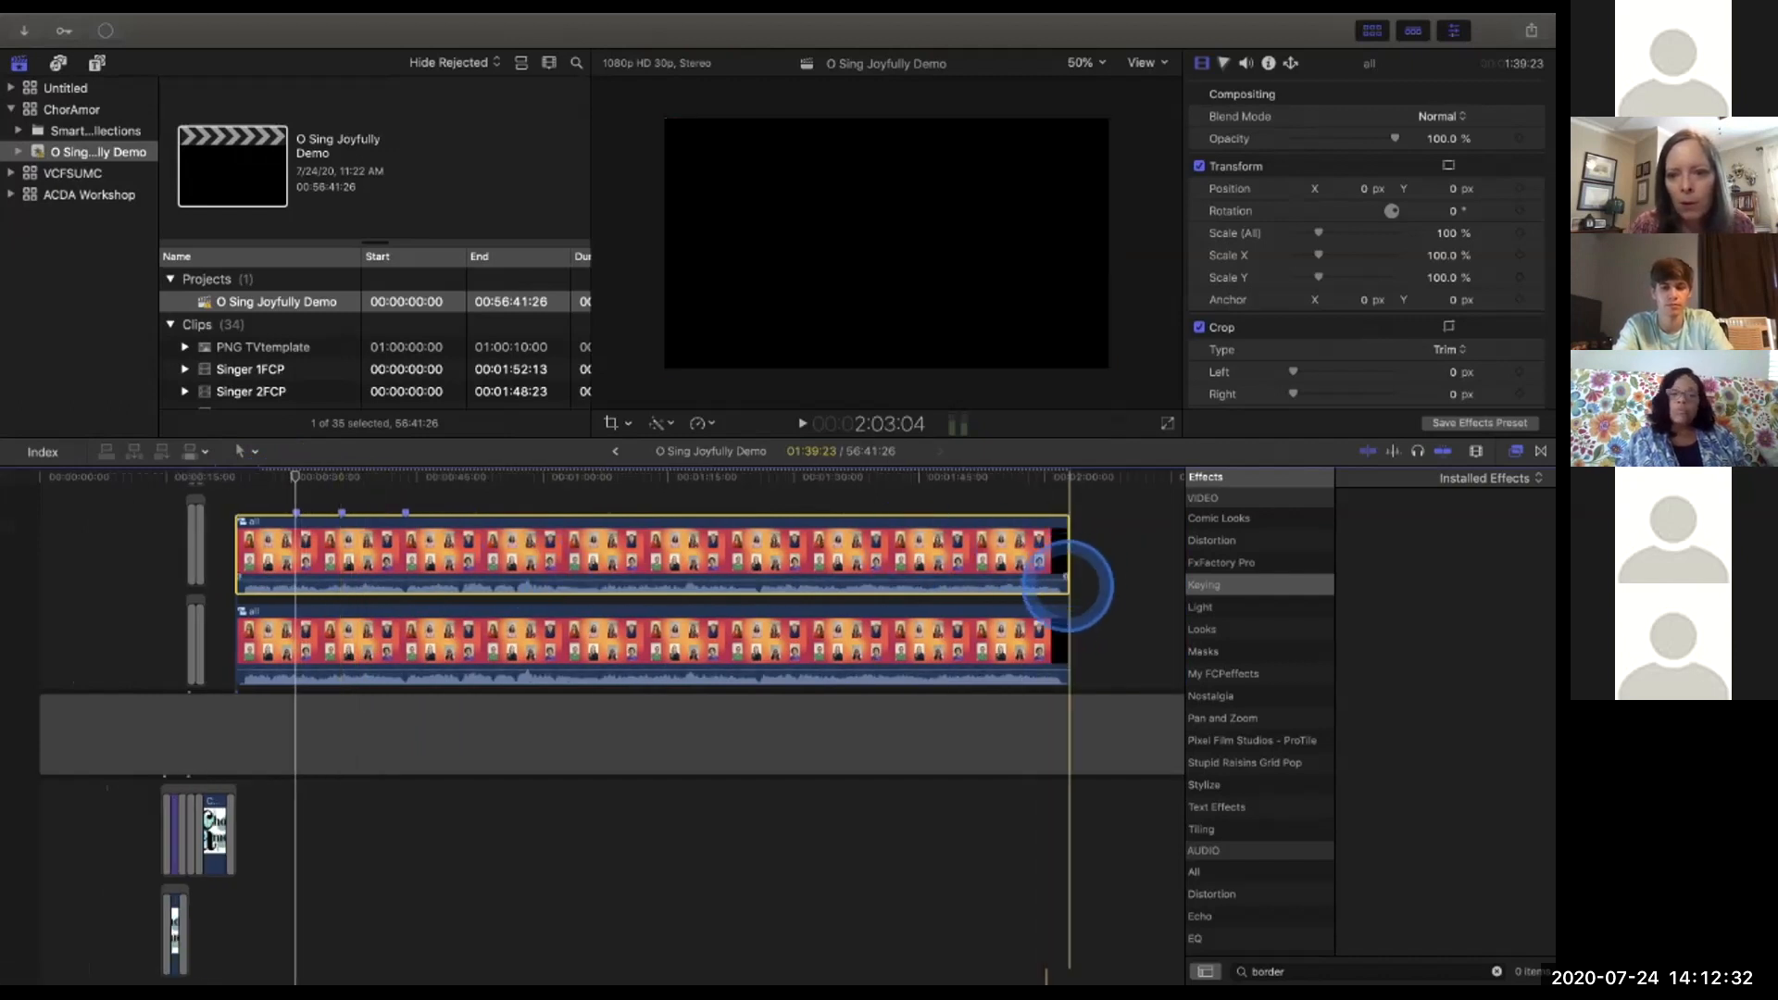
left_click_drag(1065, 585, 295, 552)
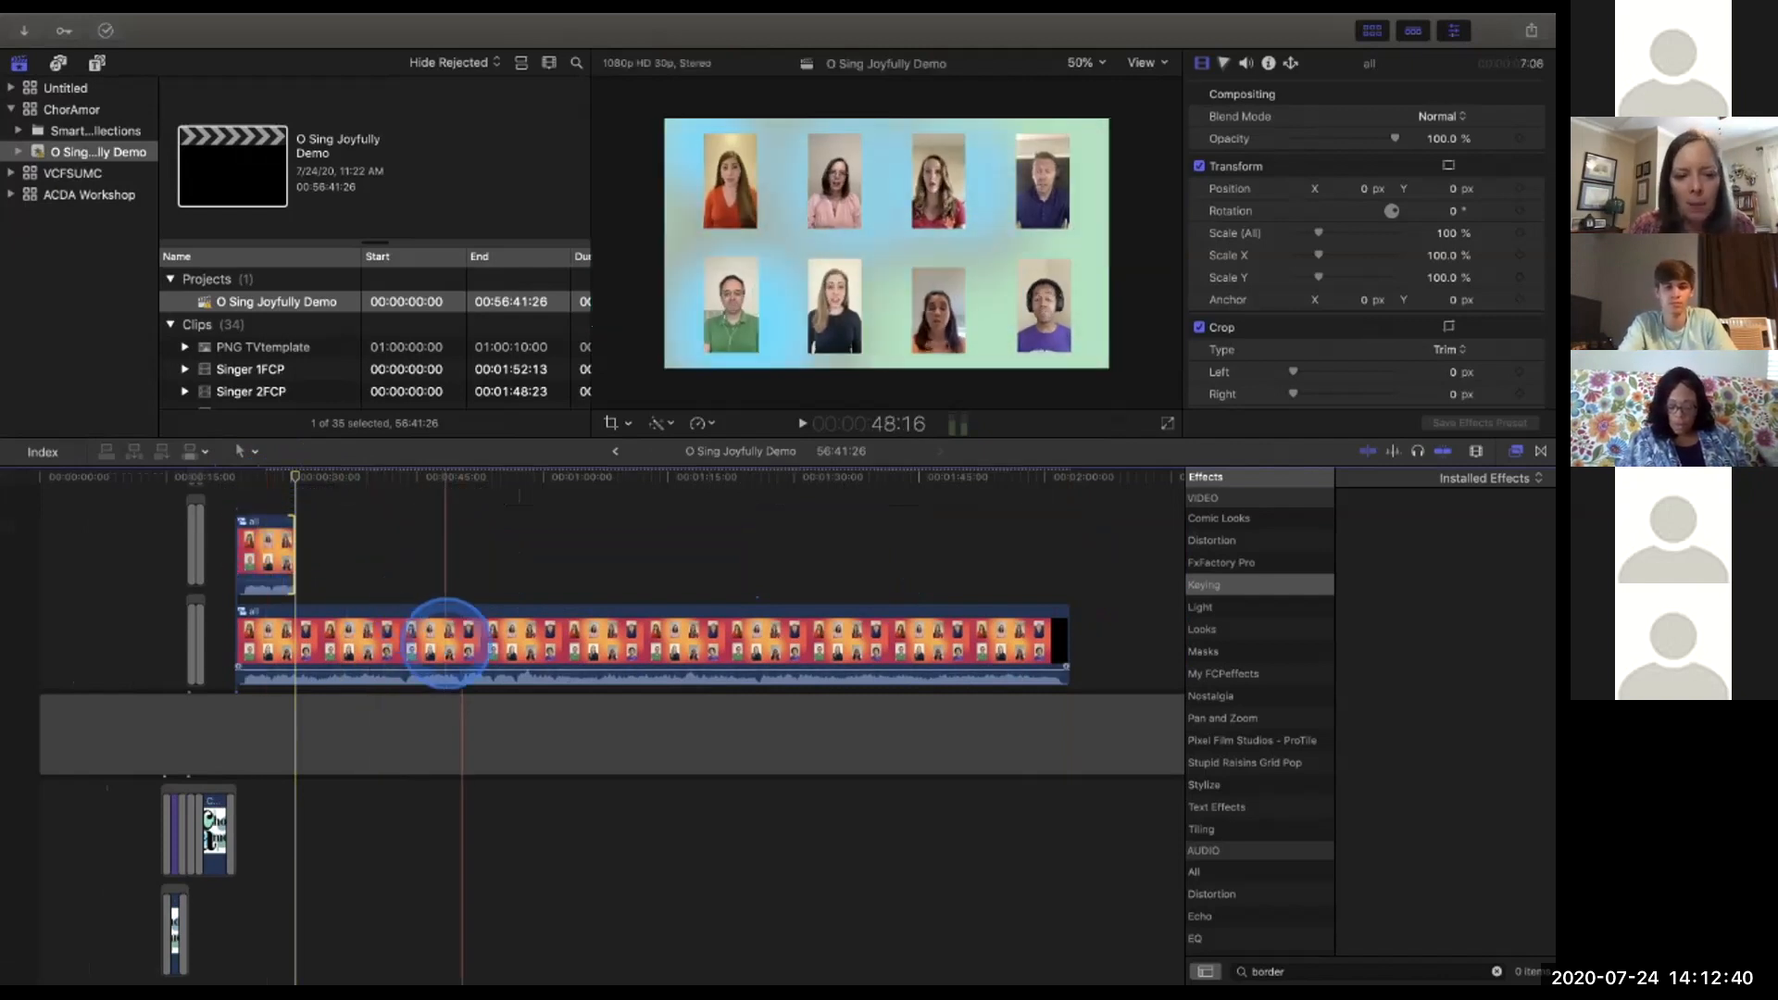
scroll(463, 629, "up", 2)
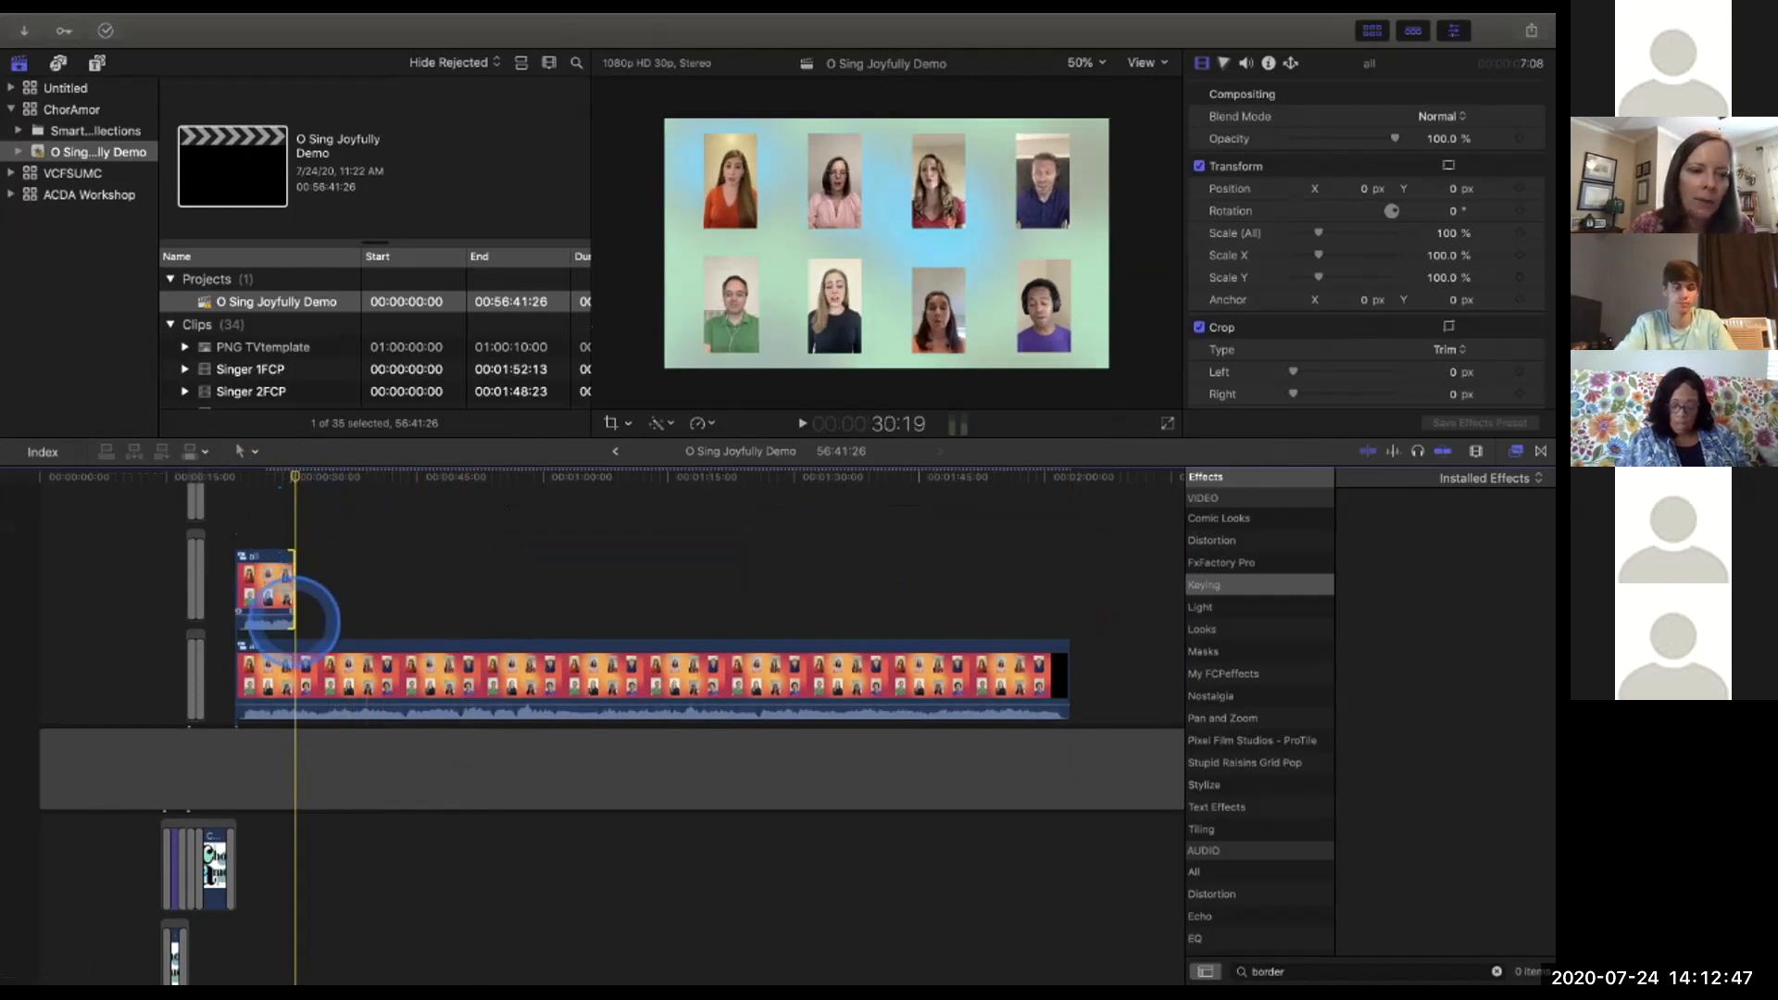
left_click_drag(295, 597, 1067, 557)
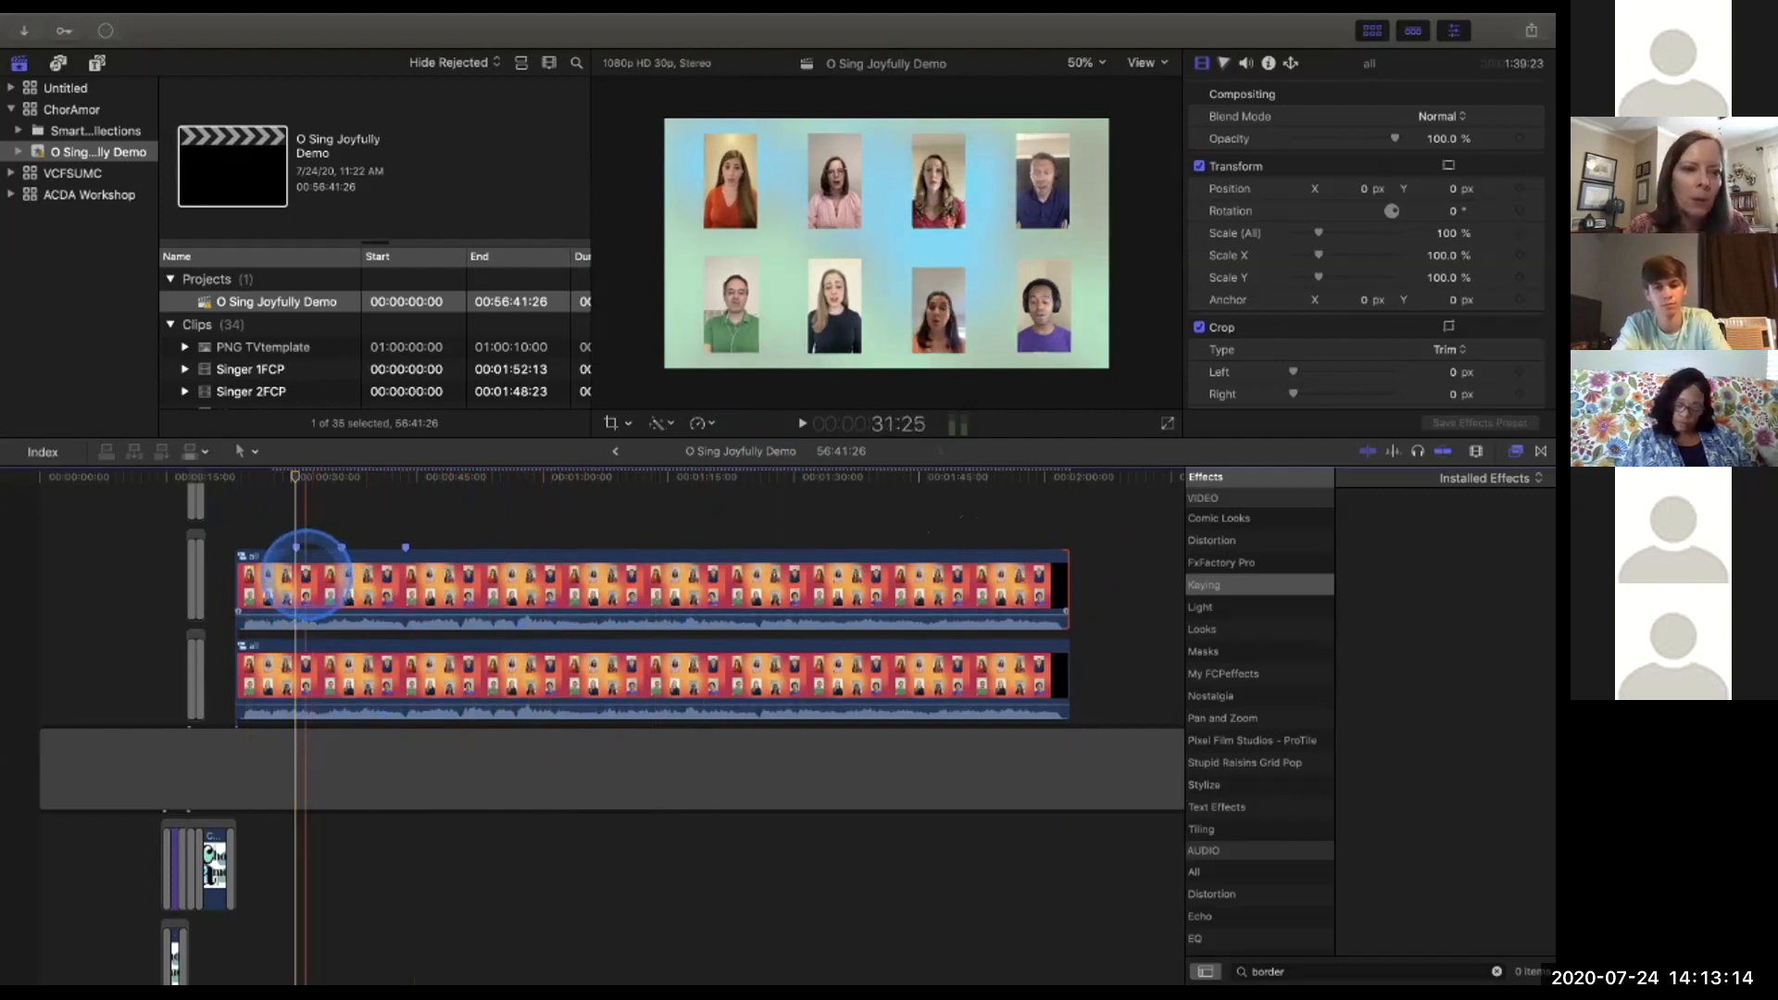
Cut the upper "all" clip with the Blade tool at its second marker, 36:03.
left_click(248, 452)
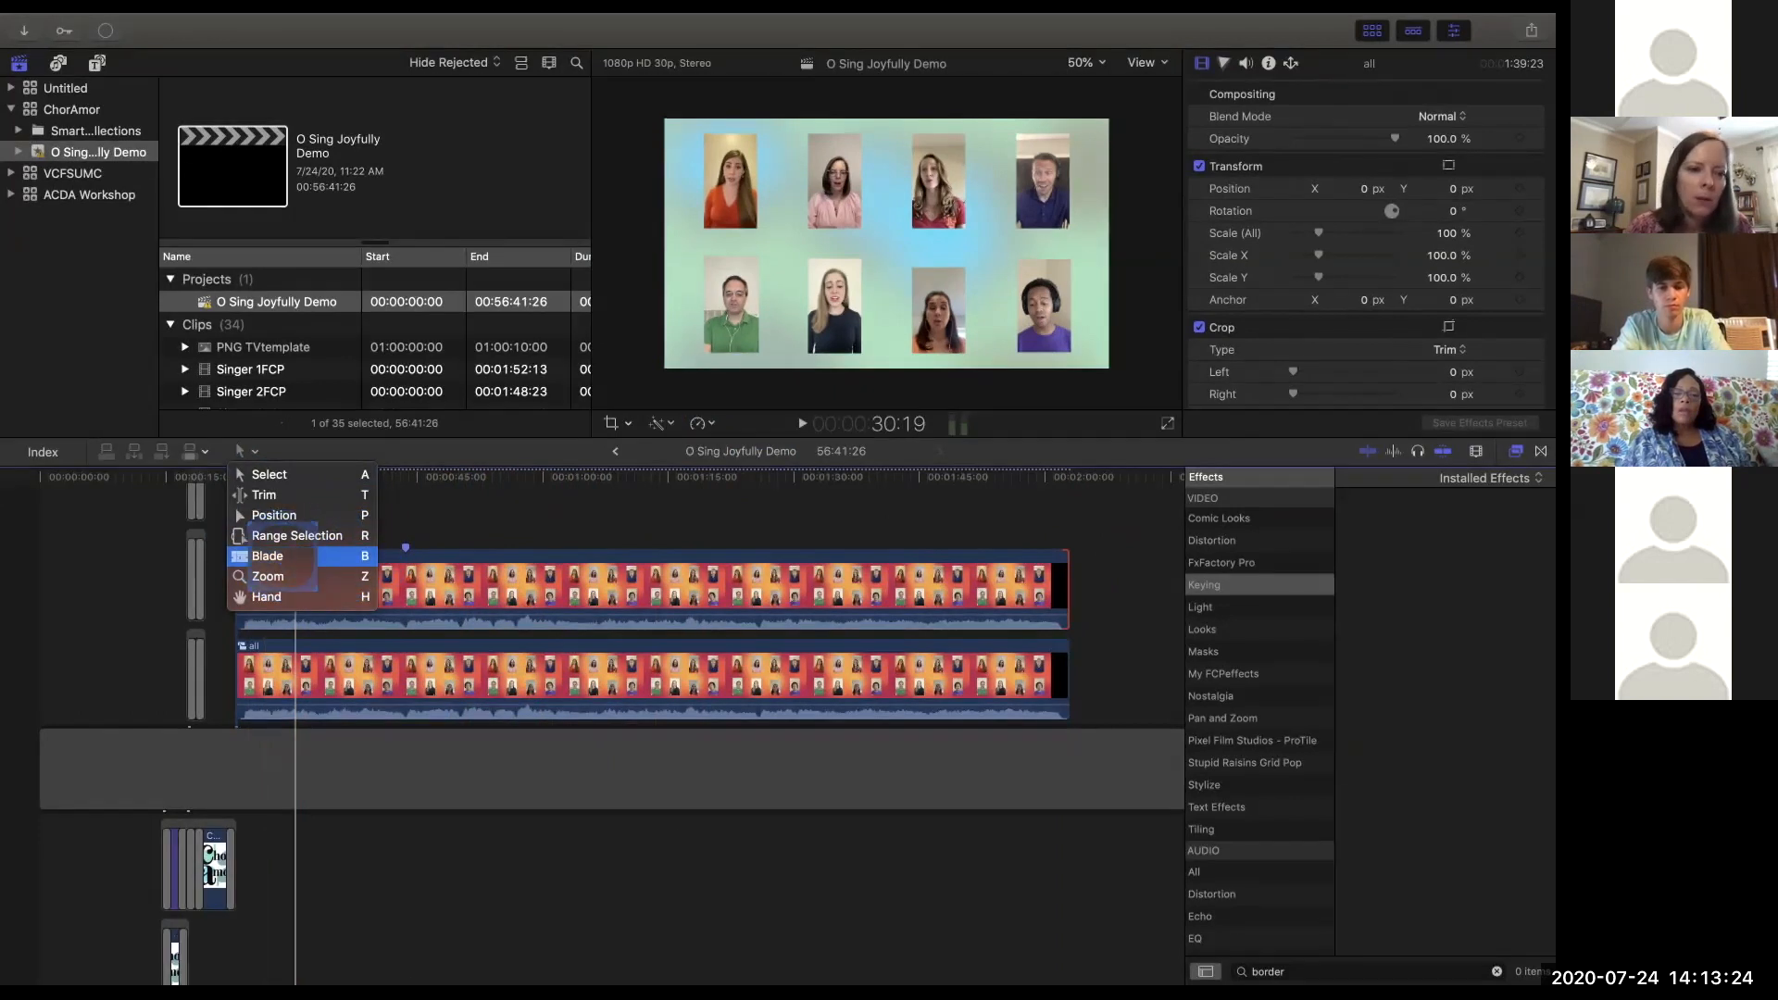
left_click(278, 555)
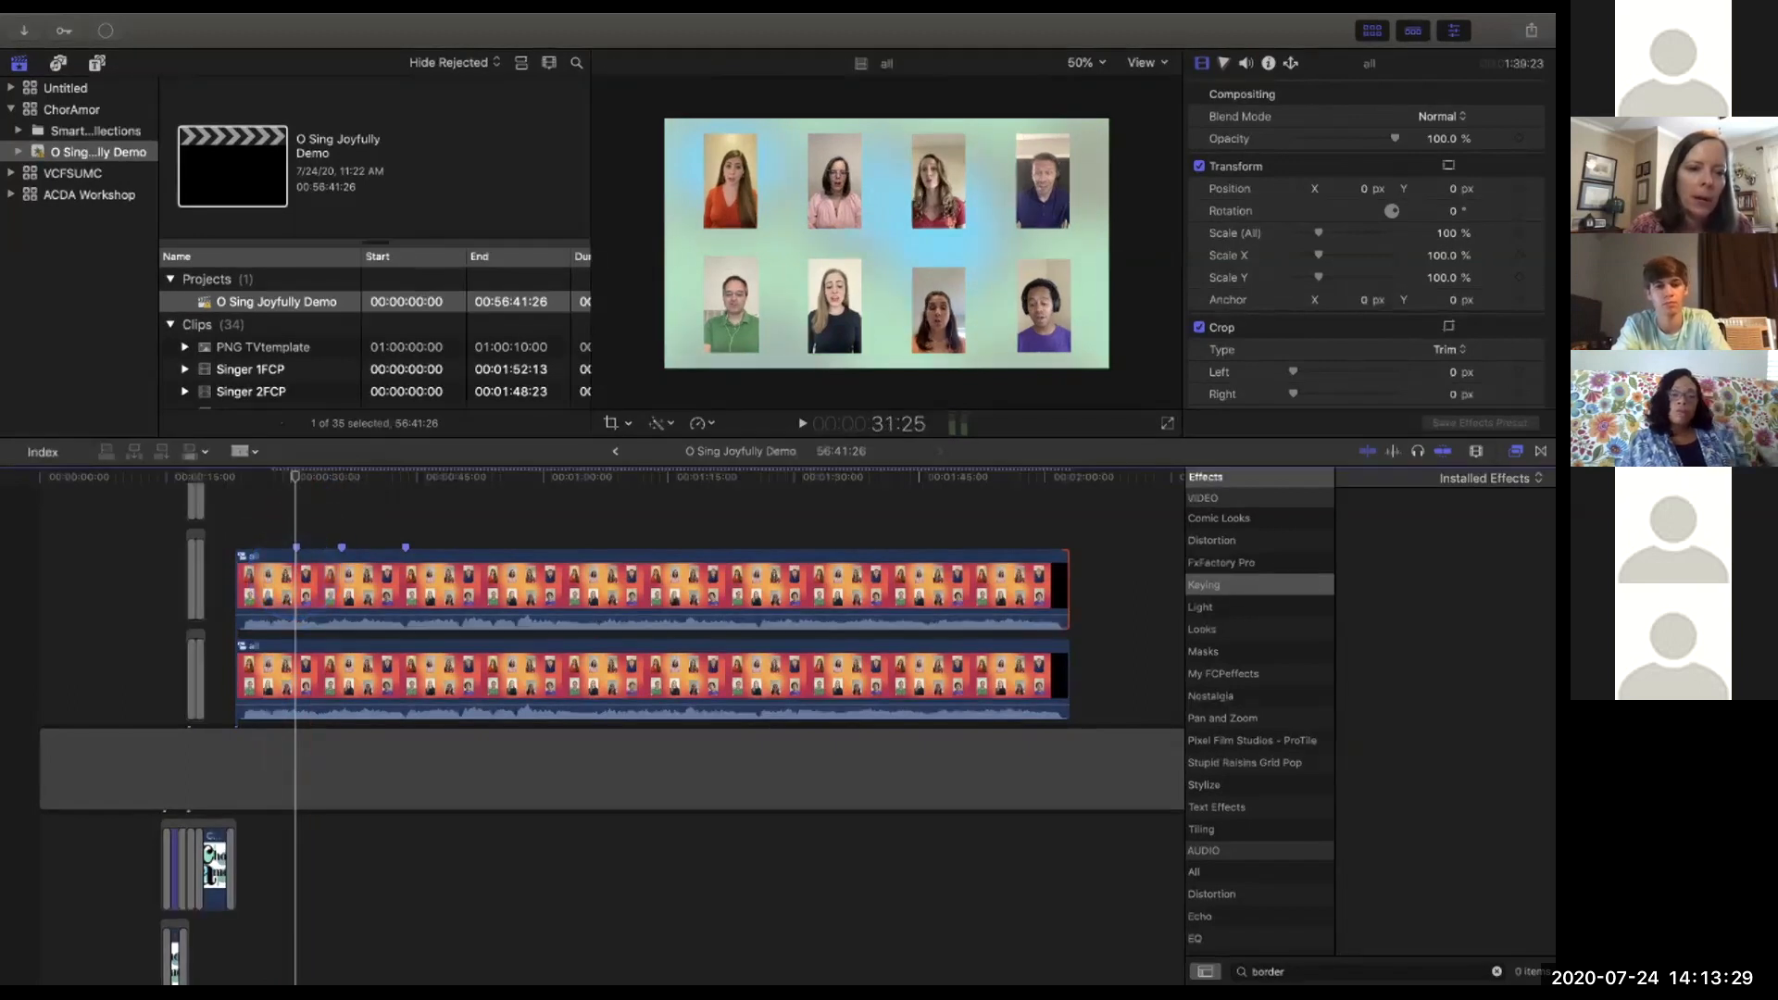
left_click(293, 574)
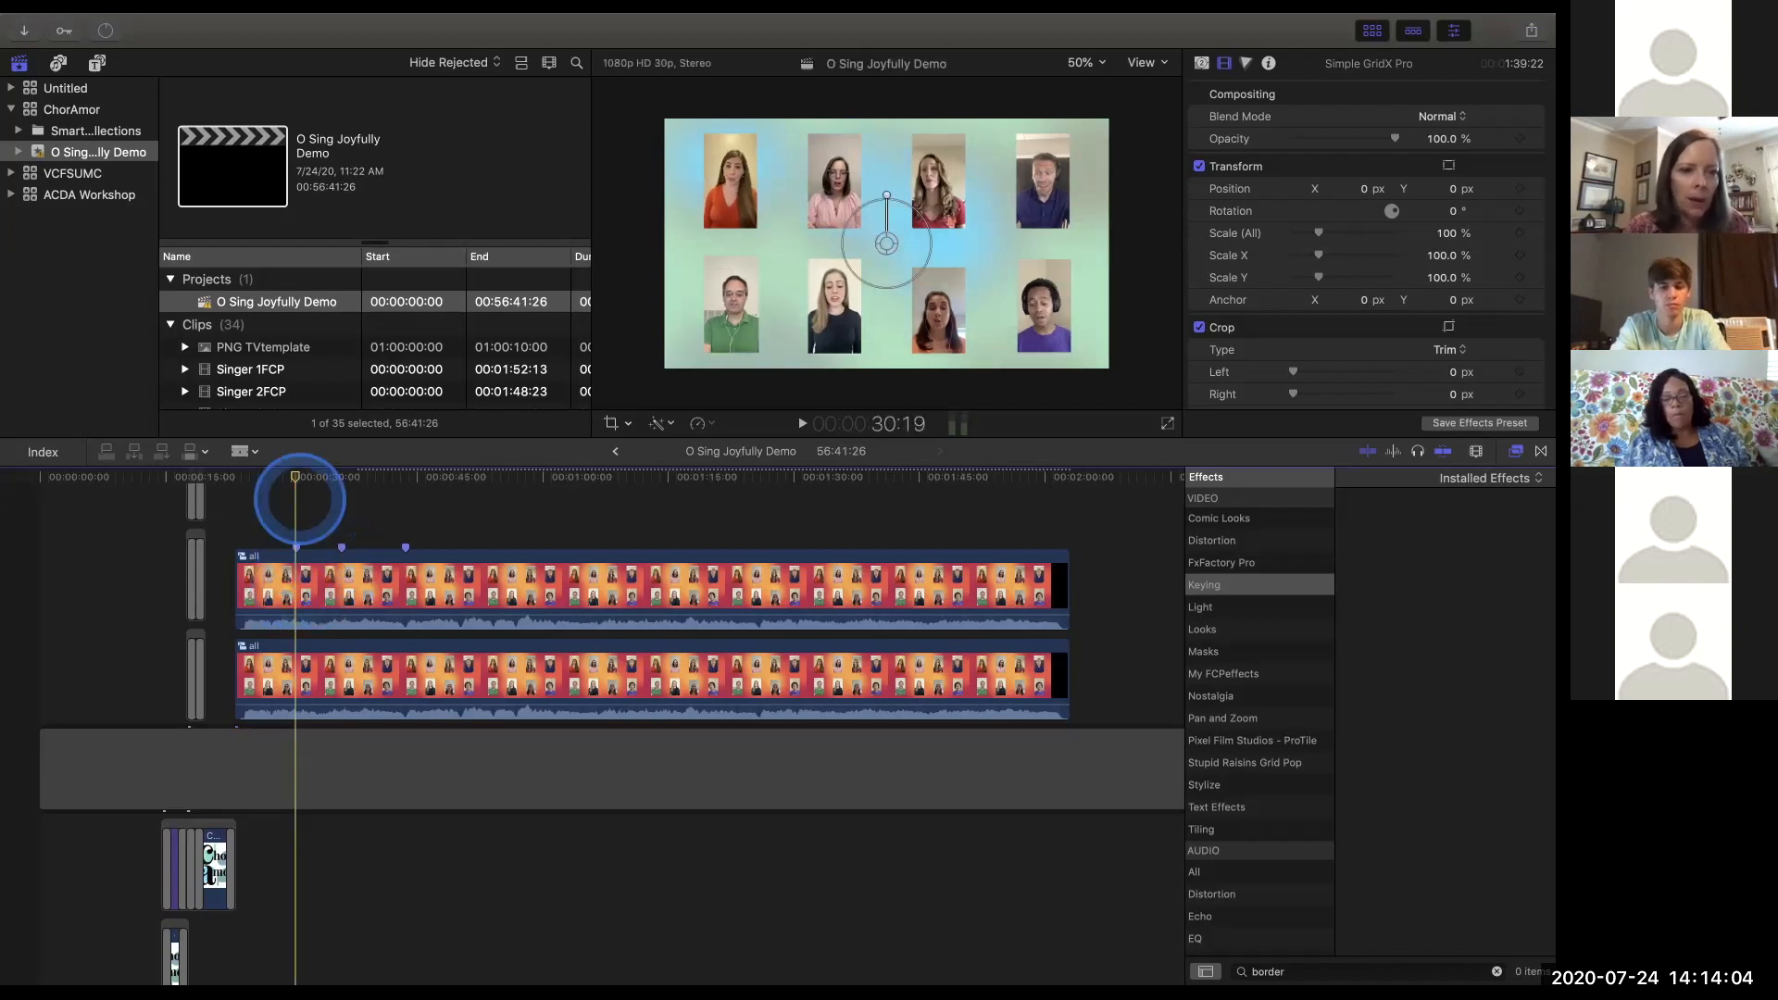
left_click(291, 477)
left_click(342, 592)
left_click(341, 593)
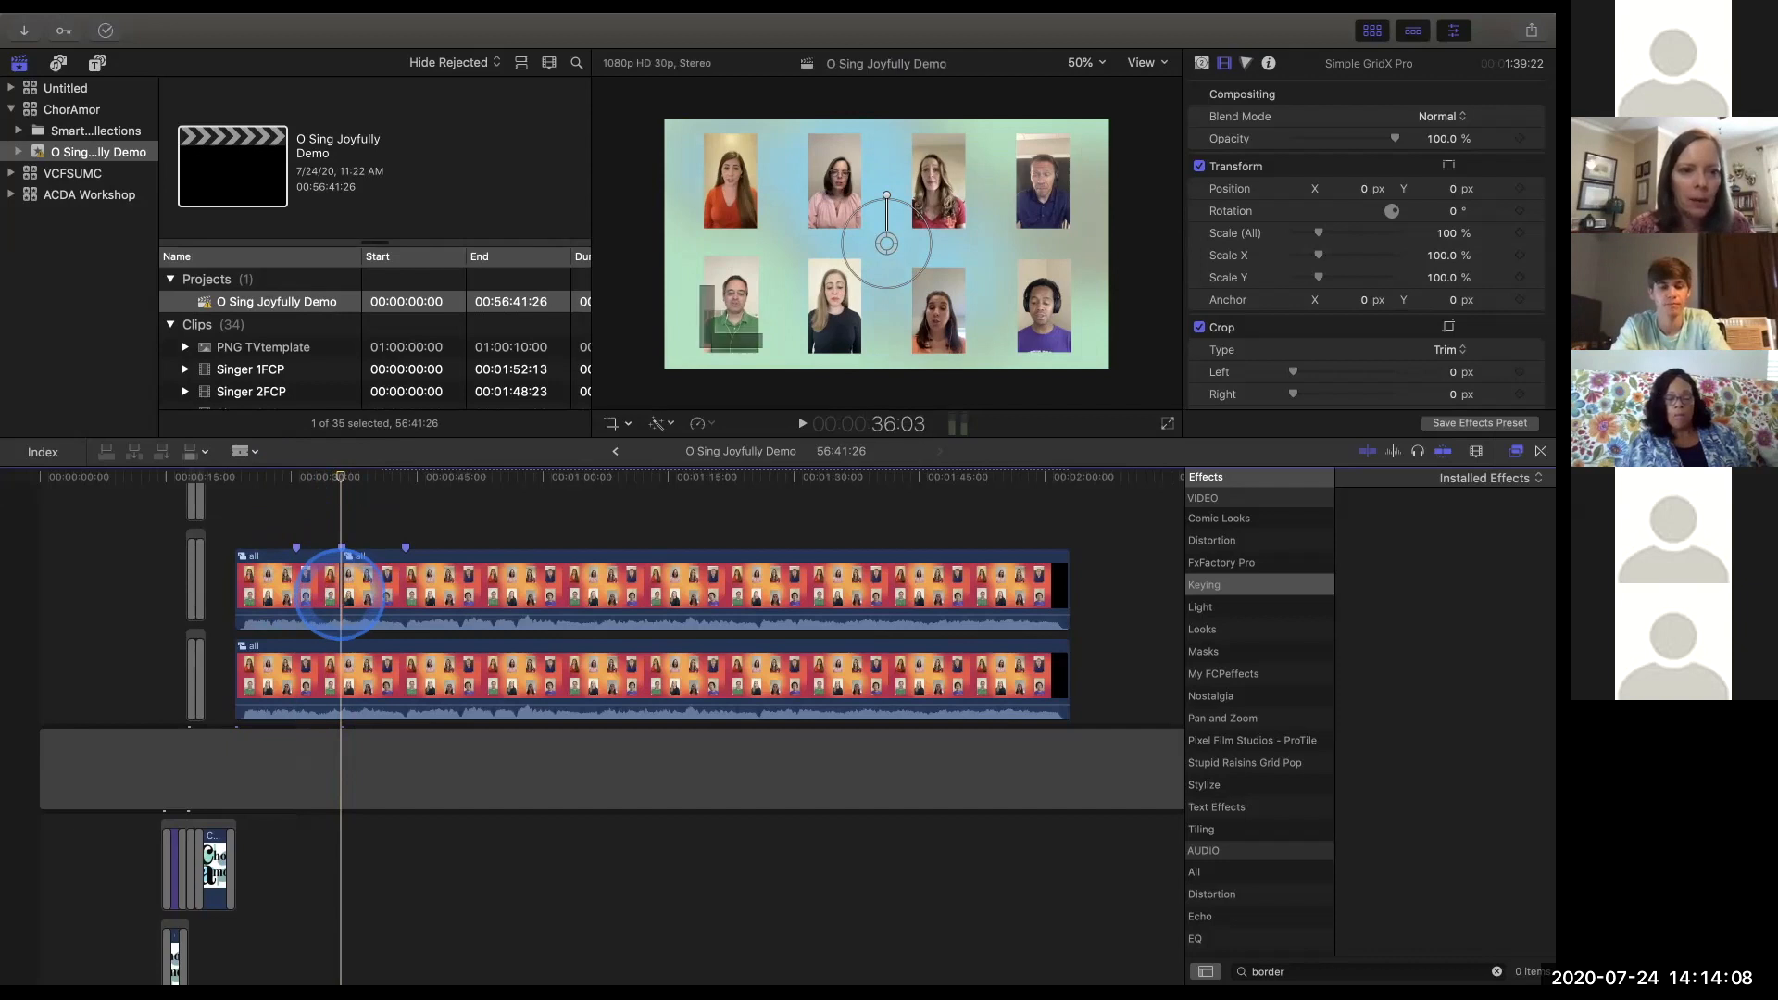
Cut the upper "all" clip at its third marker and at the first marker, 30:19, and return to the Select tool.
left_click_drag(339, 477, 408, 469)
left_click(404, 589)
left_click(405, 592)
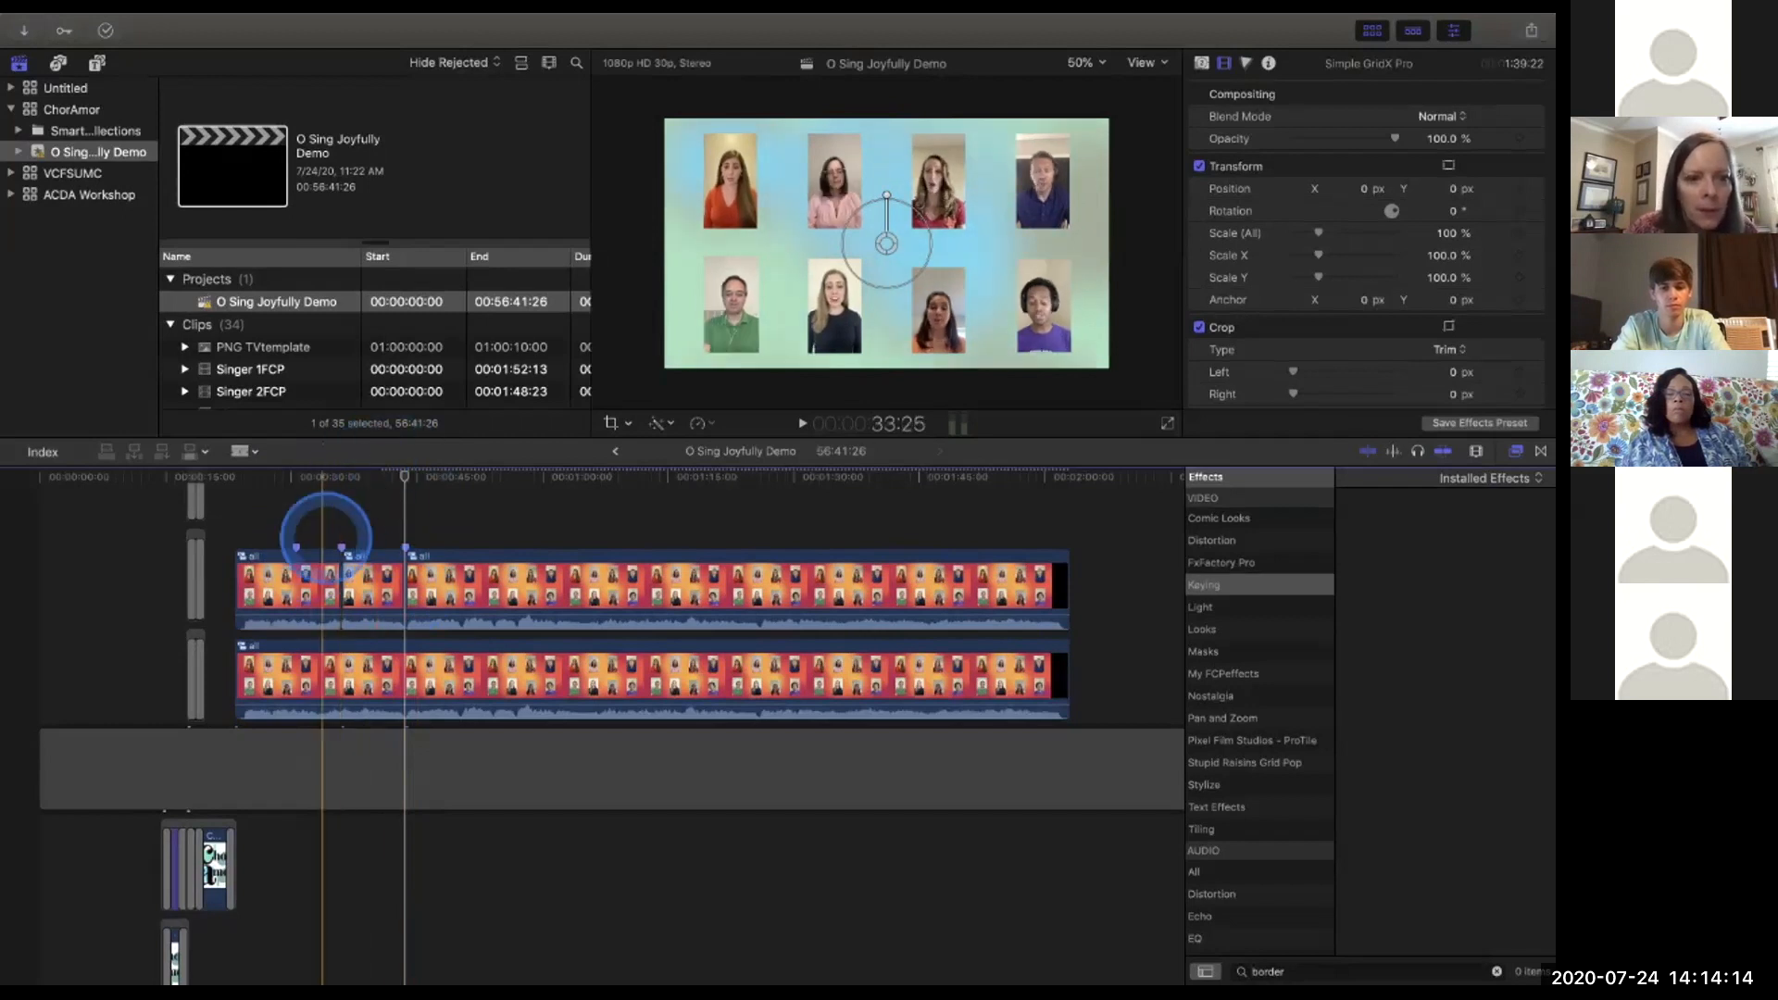
left_click_drag(404, 478, 304, 491)
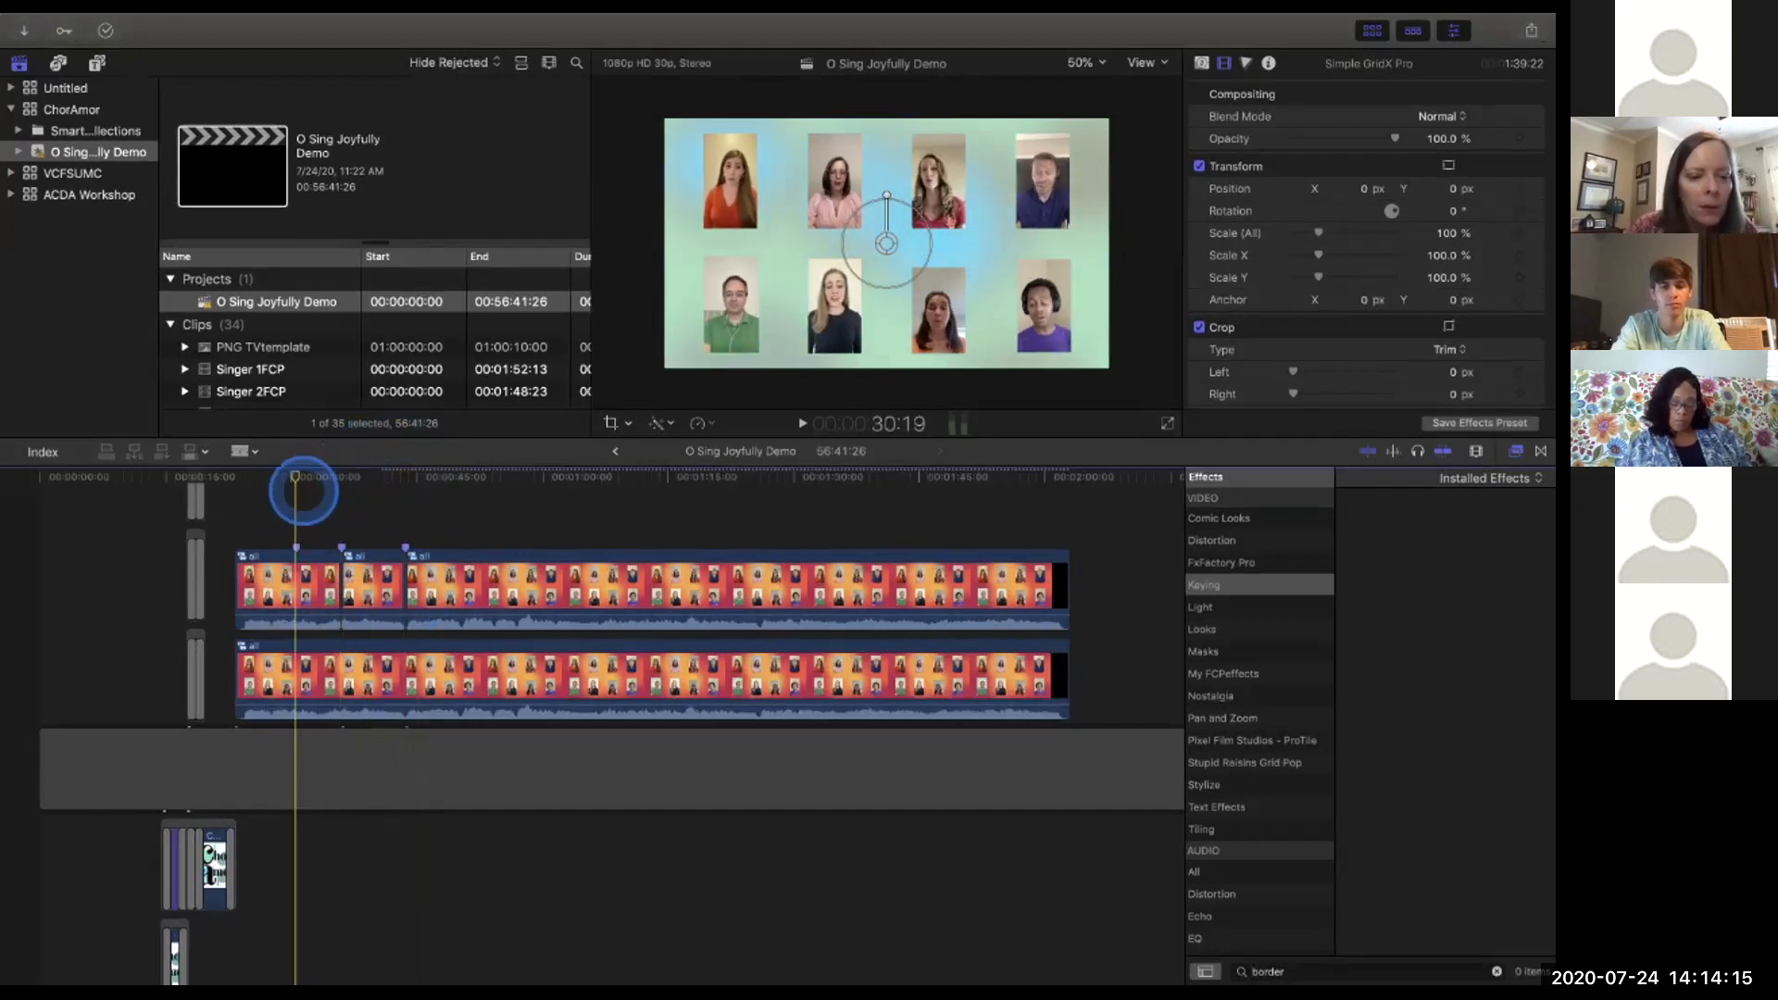
left_click(296, 603)
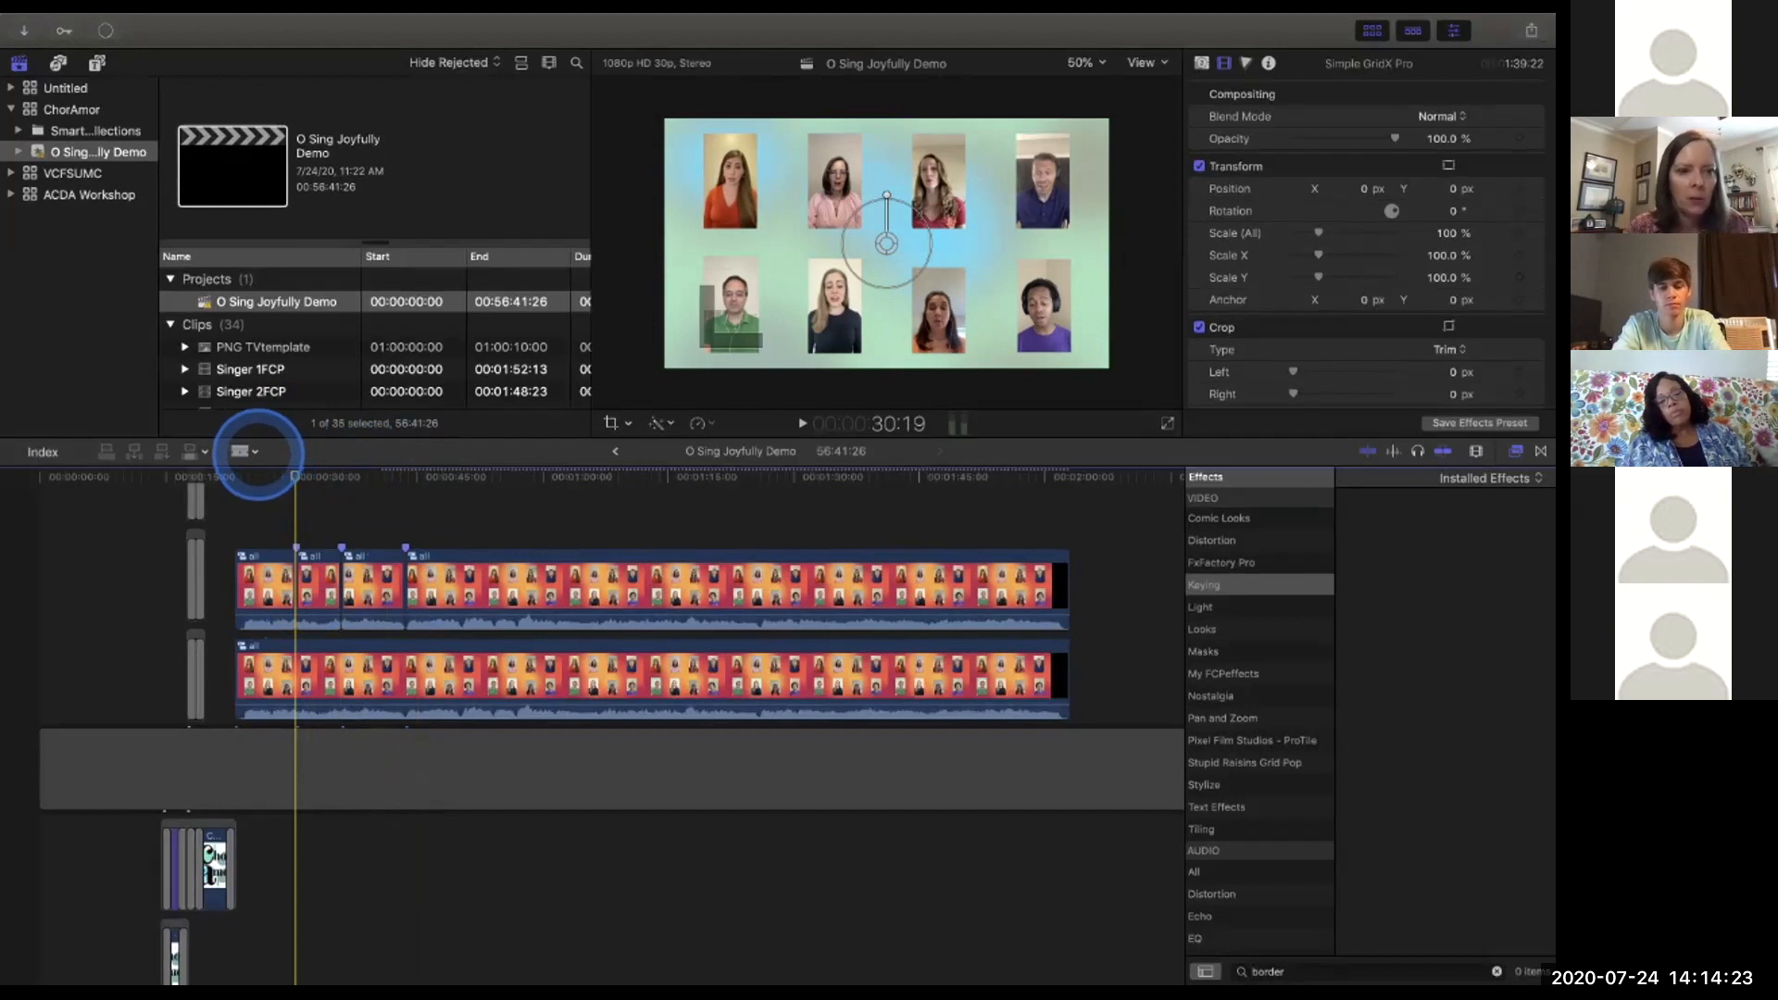
left_click(246, 452)
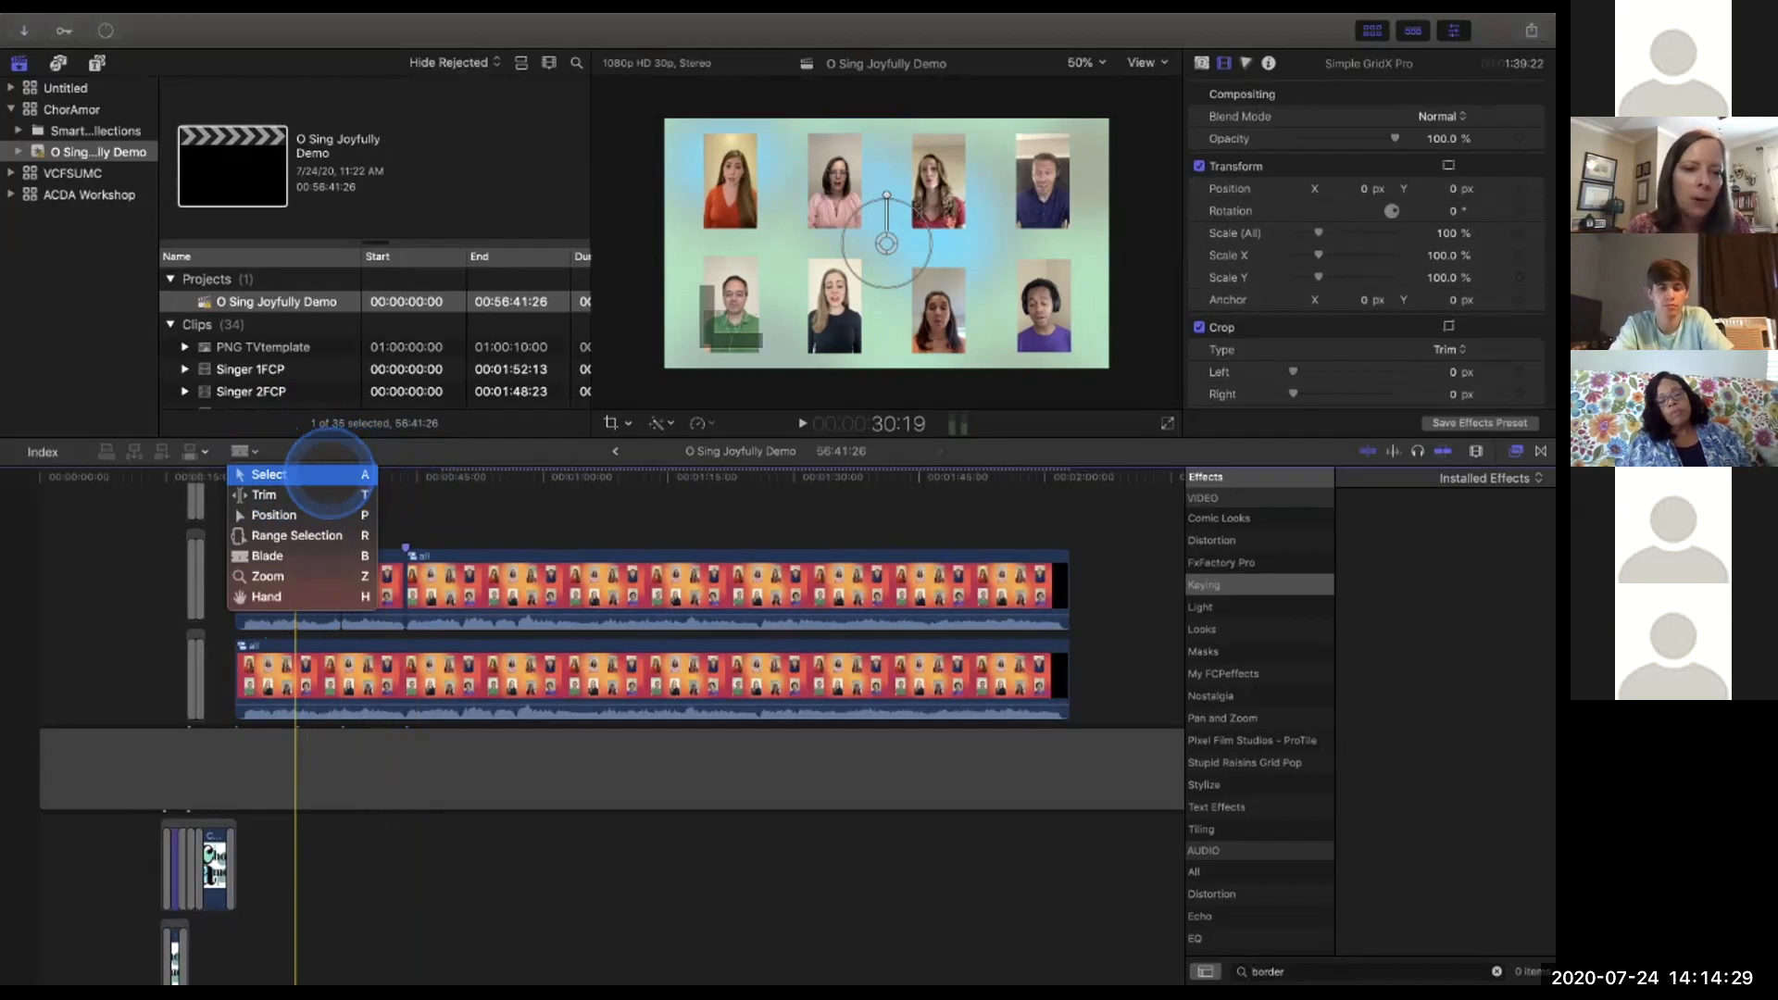
left_click(325, 472)
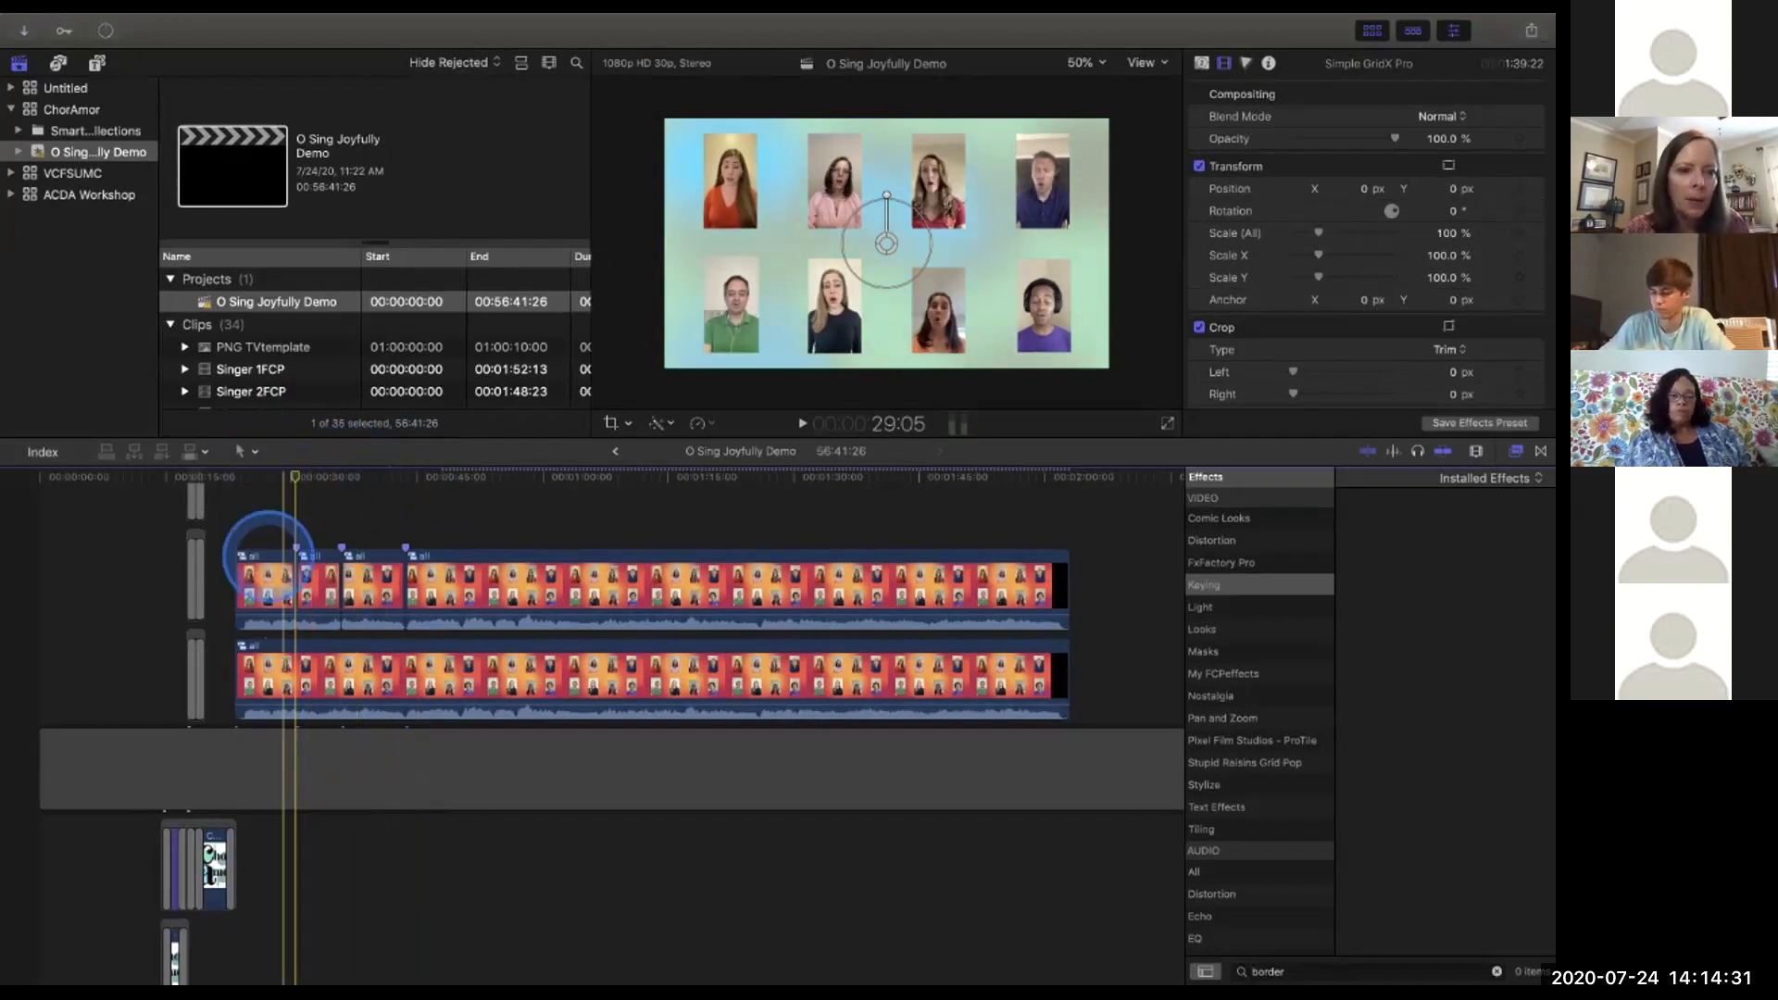
Open the first segment of the upper "all" compound clip to show its singer, background and audio layers.
left_click(266, 563)
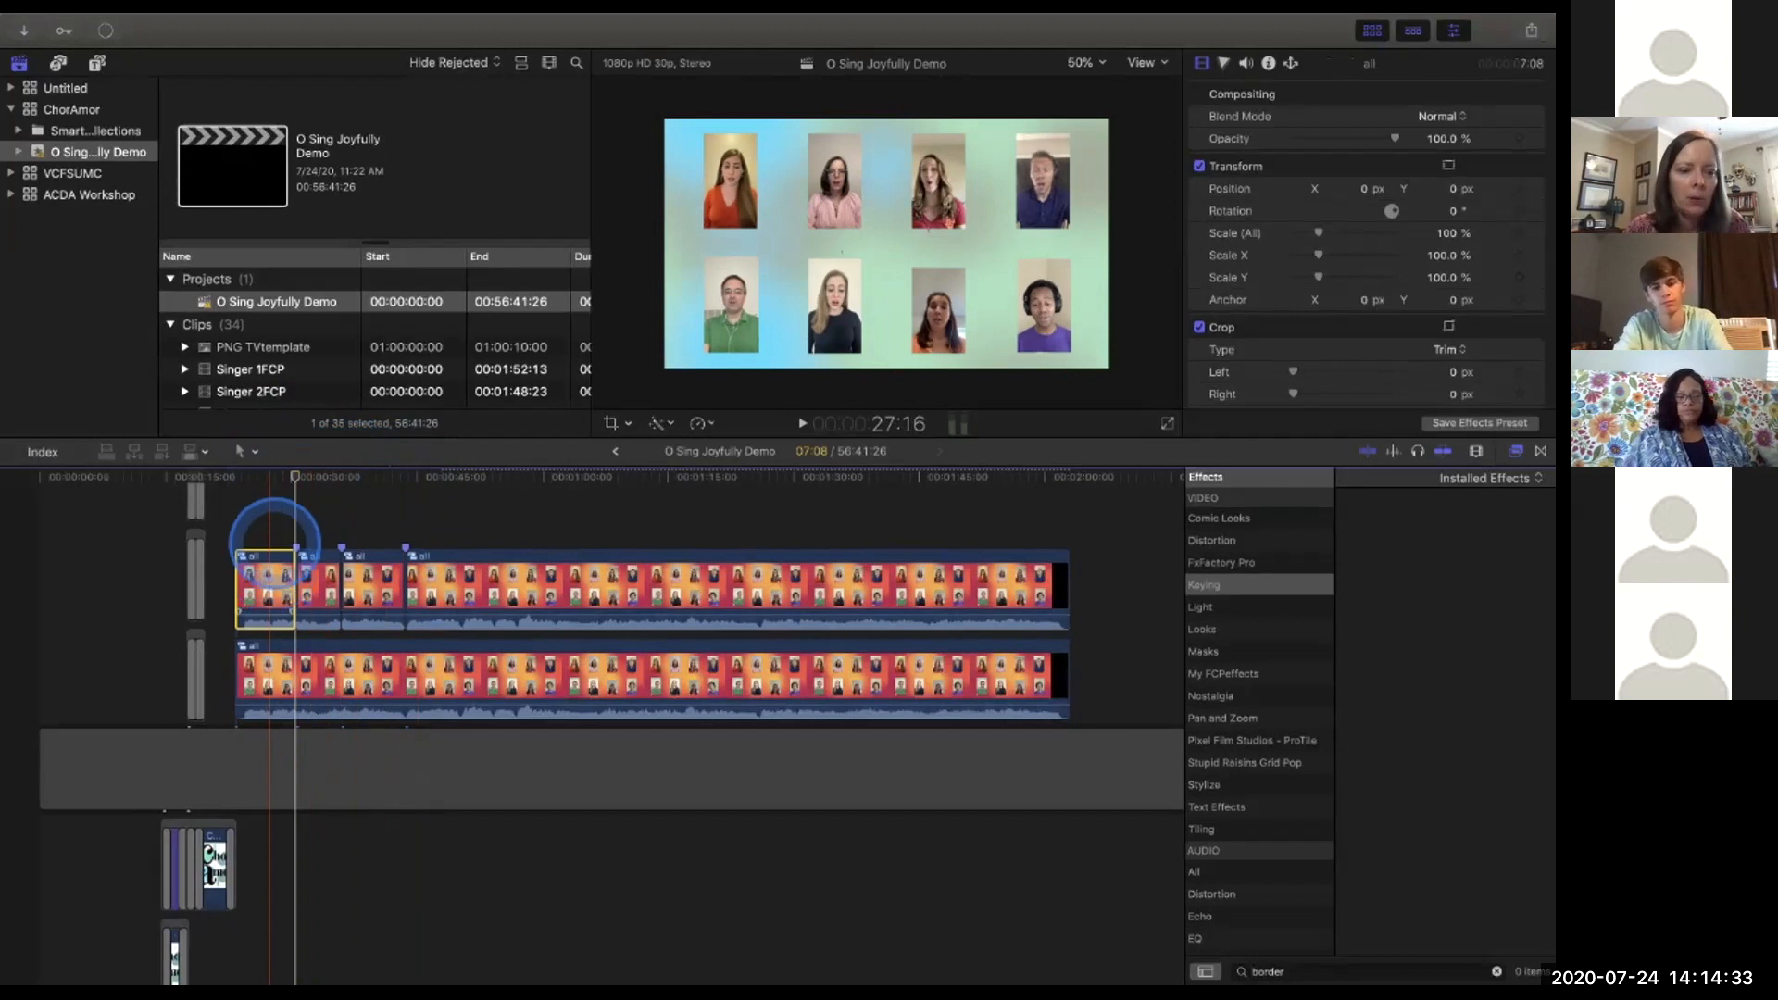
double_click(274, 576)
left_click(260, 548)
key("super+minus")
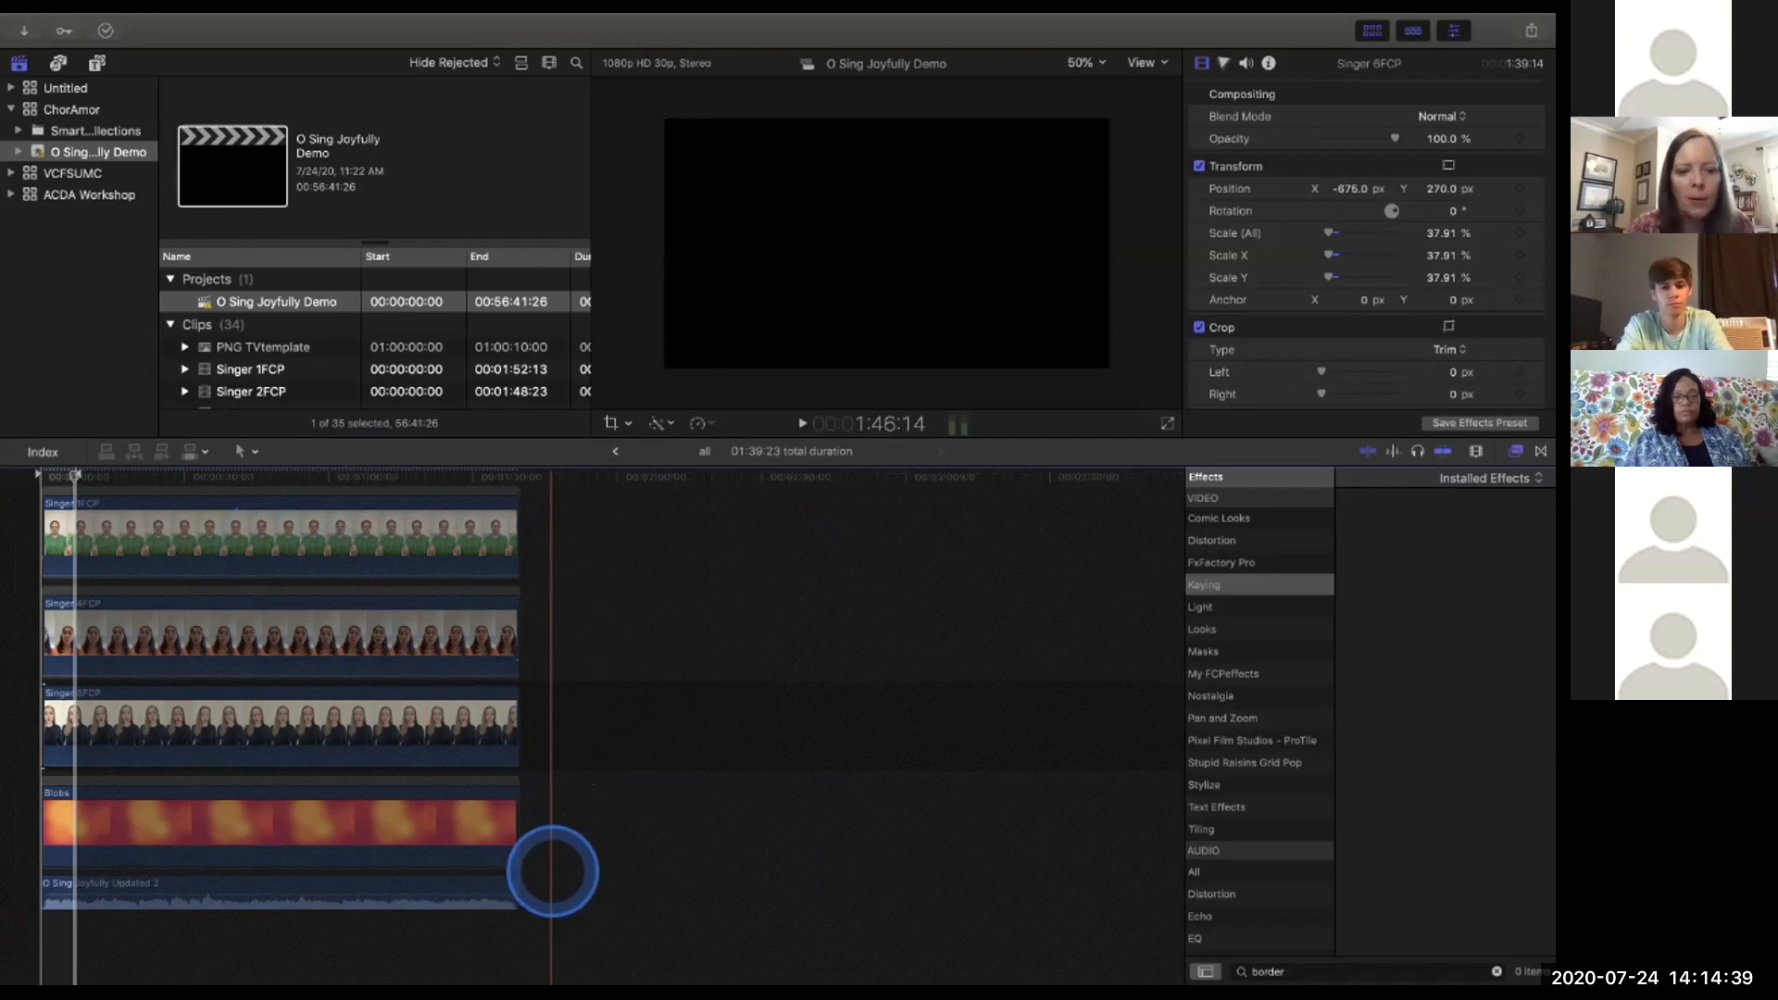
Try grouping all singer, background and audio layers inside the open clip into a nested compound clip named "all".
mouse_move(547, 887)
left_mouse_down()
mouse_move(476, 865)
mouse_move(458, 424)
mouse_move(424, 595)
mouse_move(427, 554)
left_mouse_up()
key("alt+g")
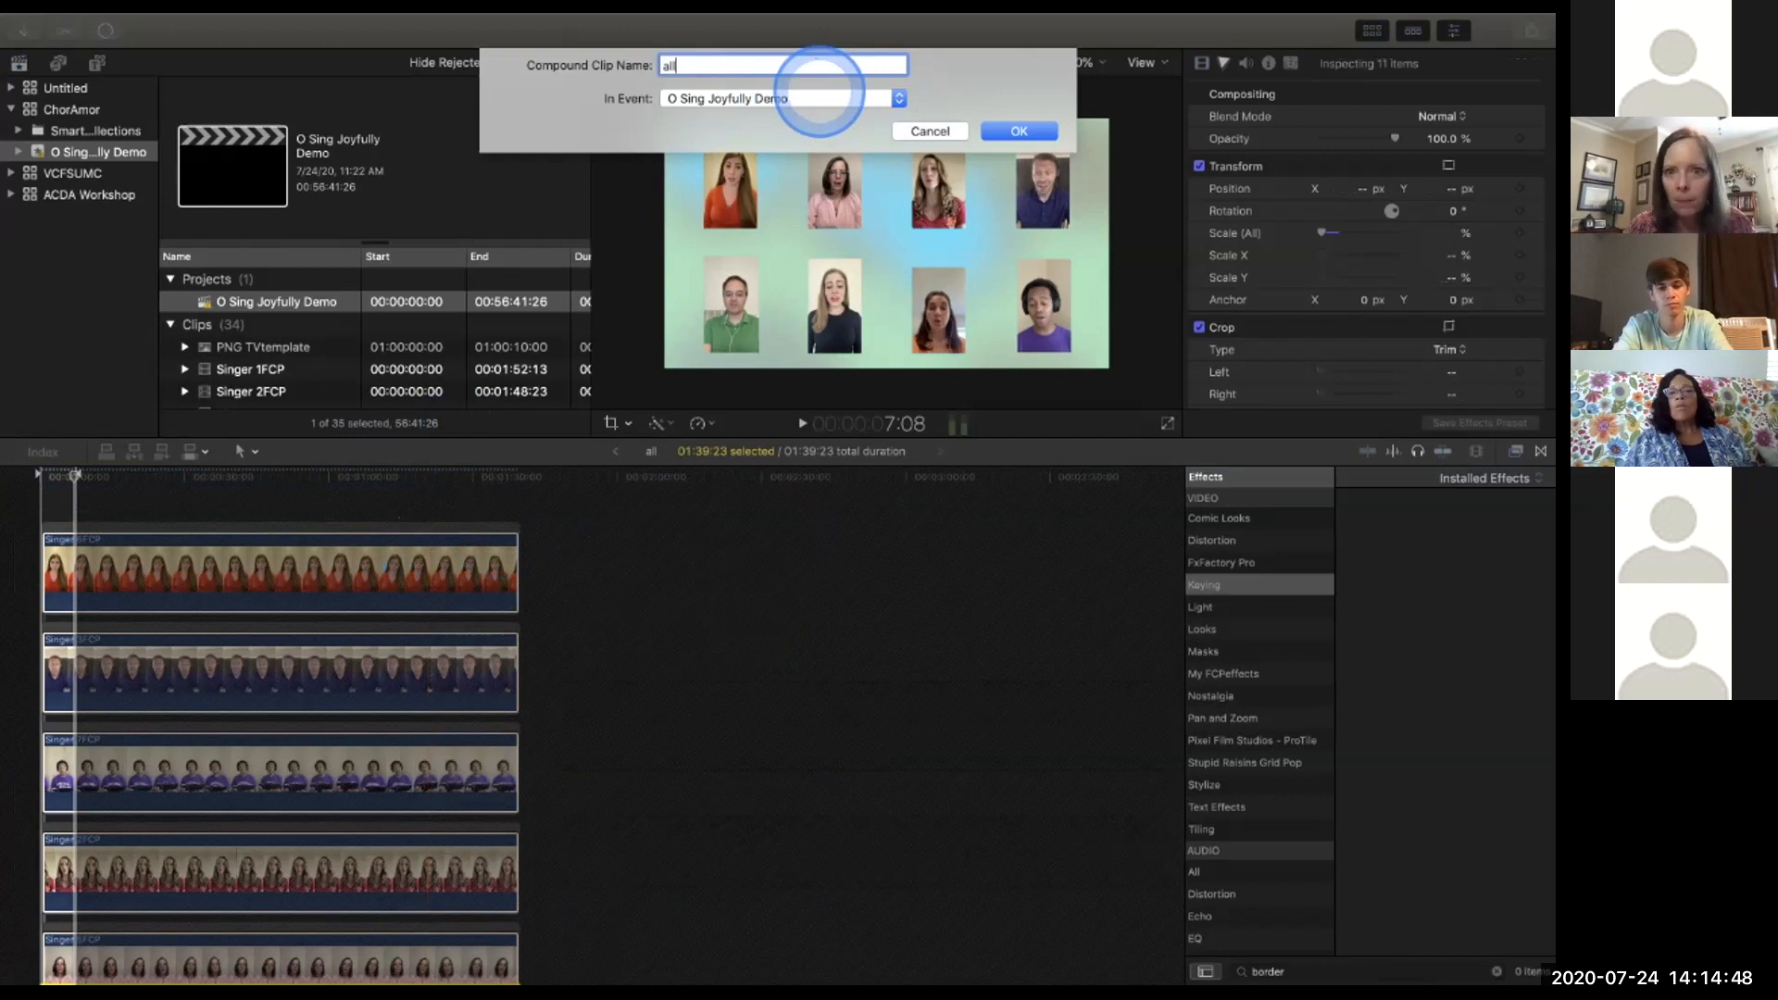
type("all")
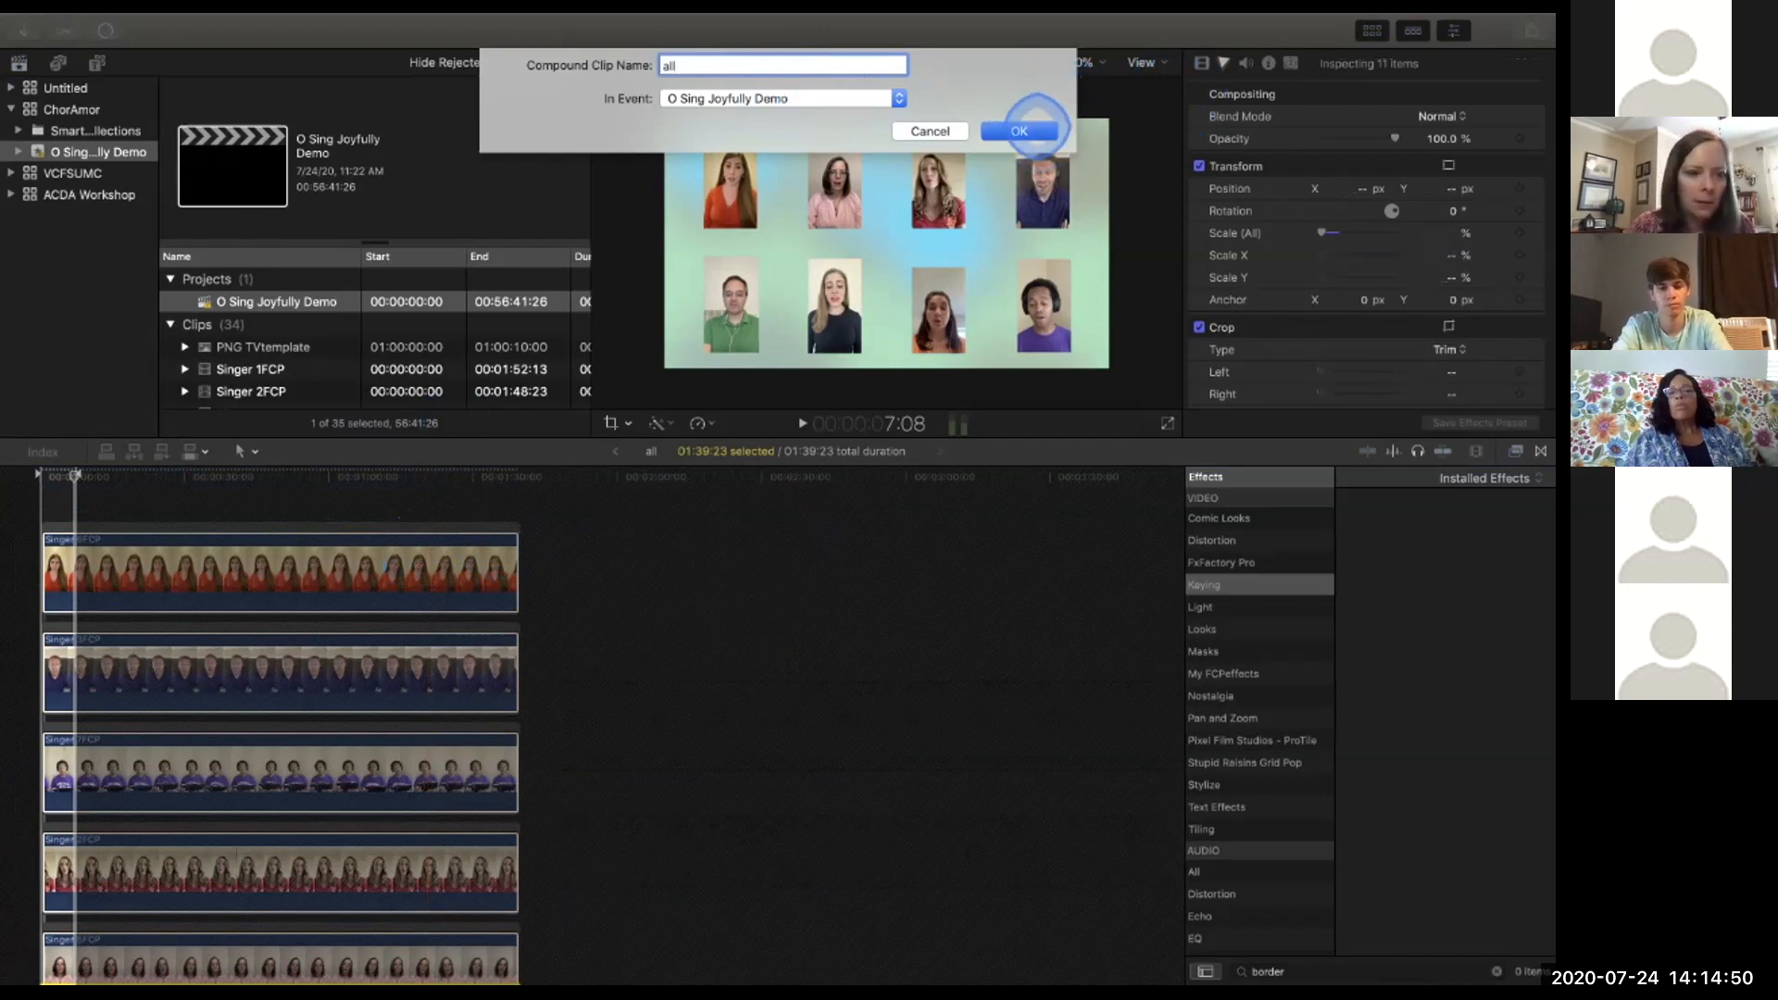
left_click(1019, 130)
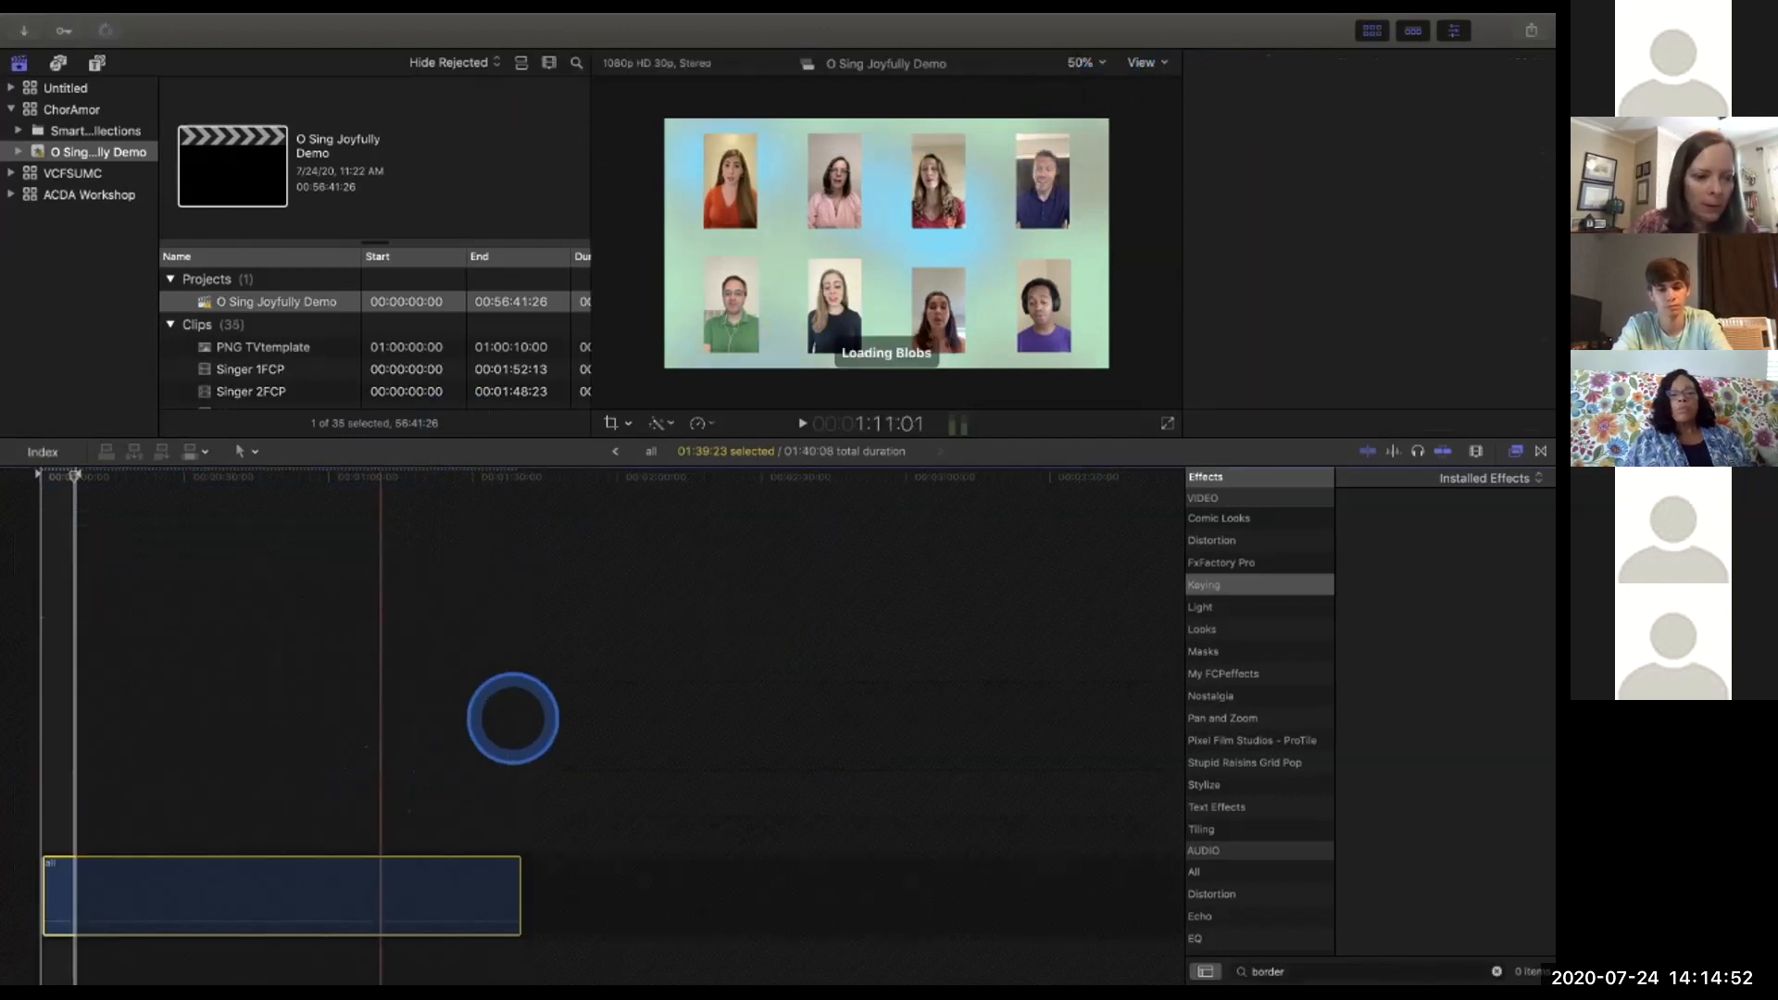
key("super+minus")
key("super+minus")
scroll(509, 730, "down", 3)
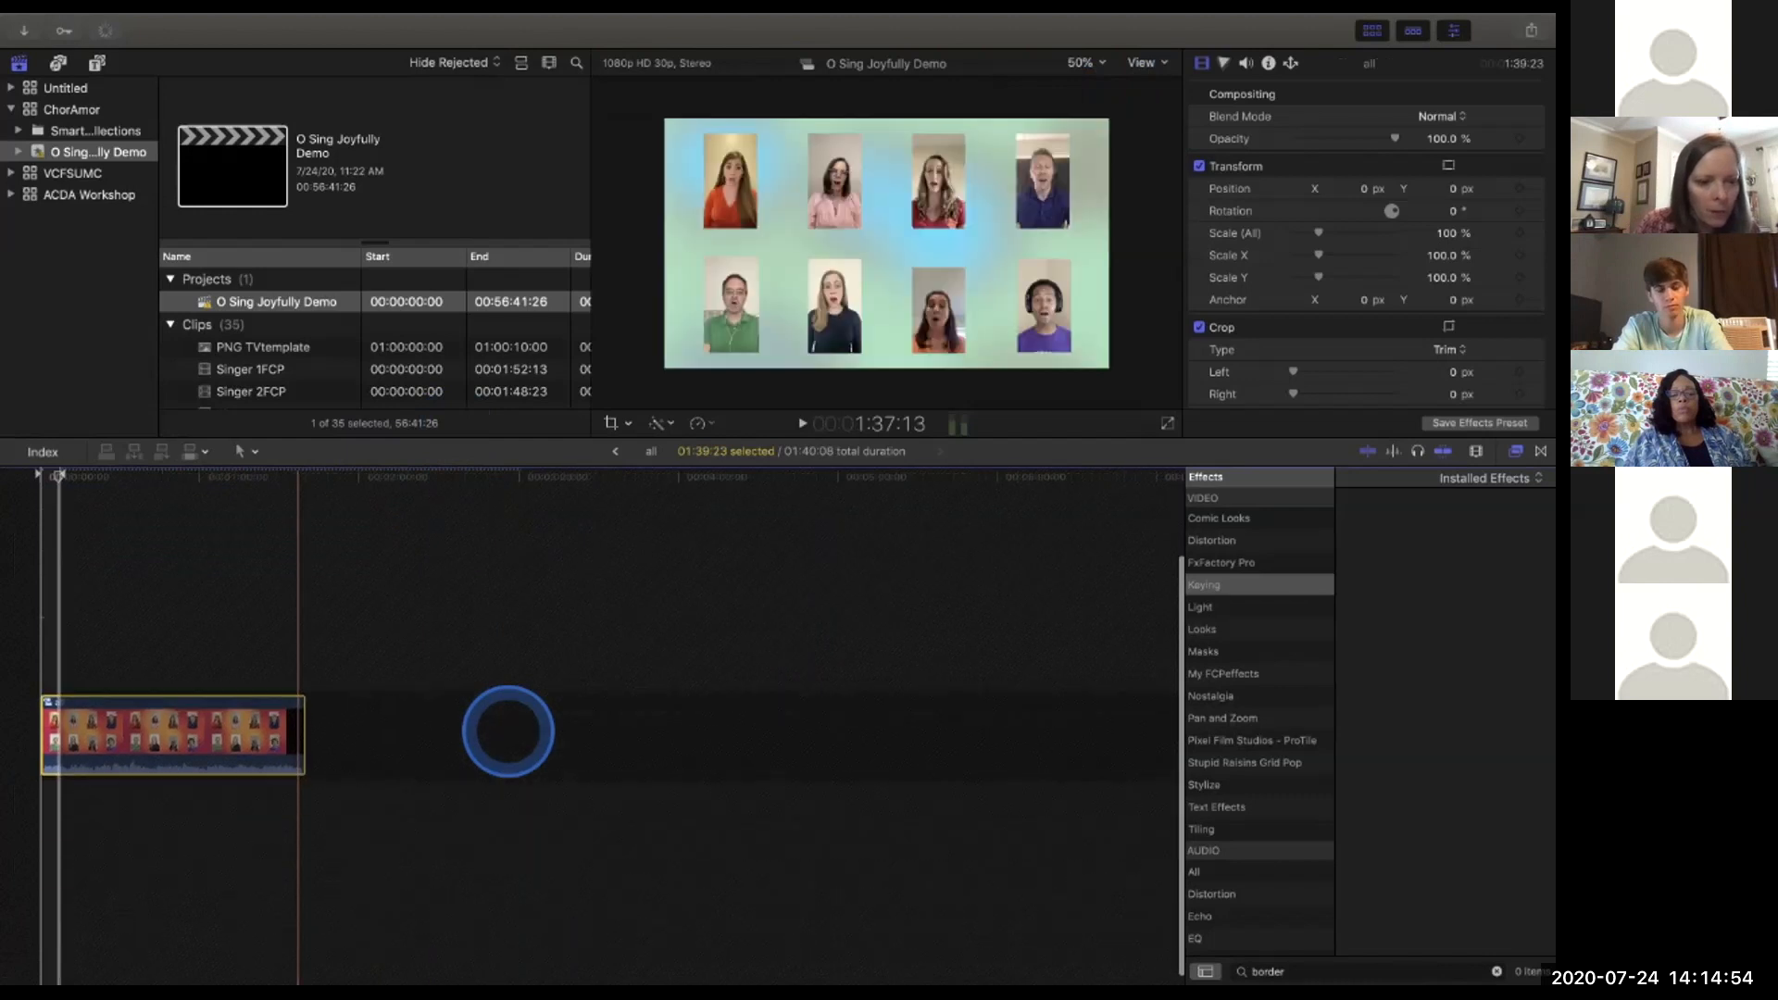
scroll(501, 731, "up", 3)
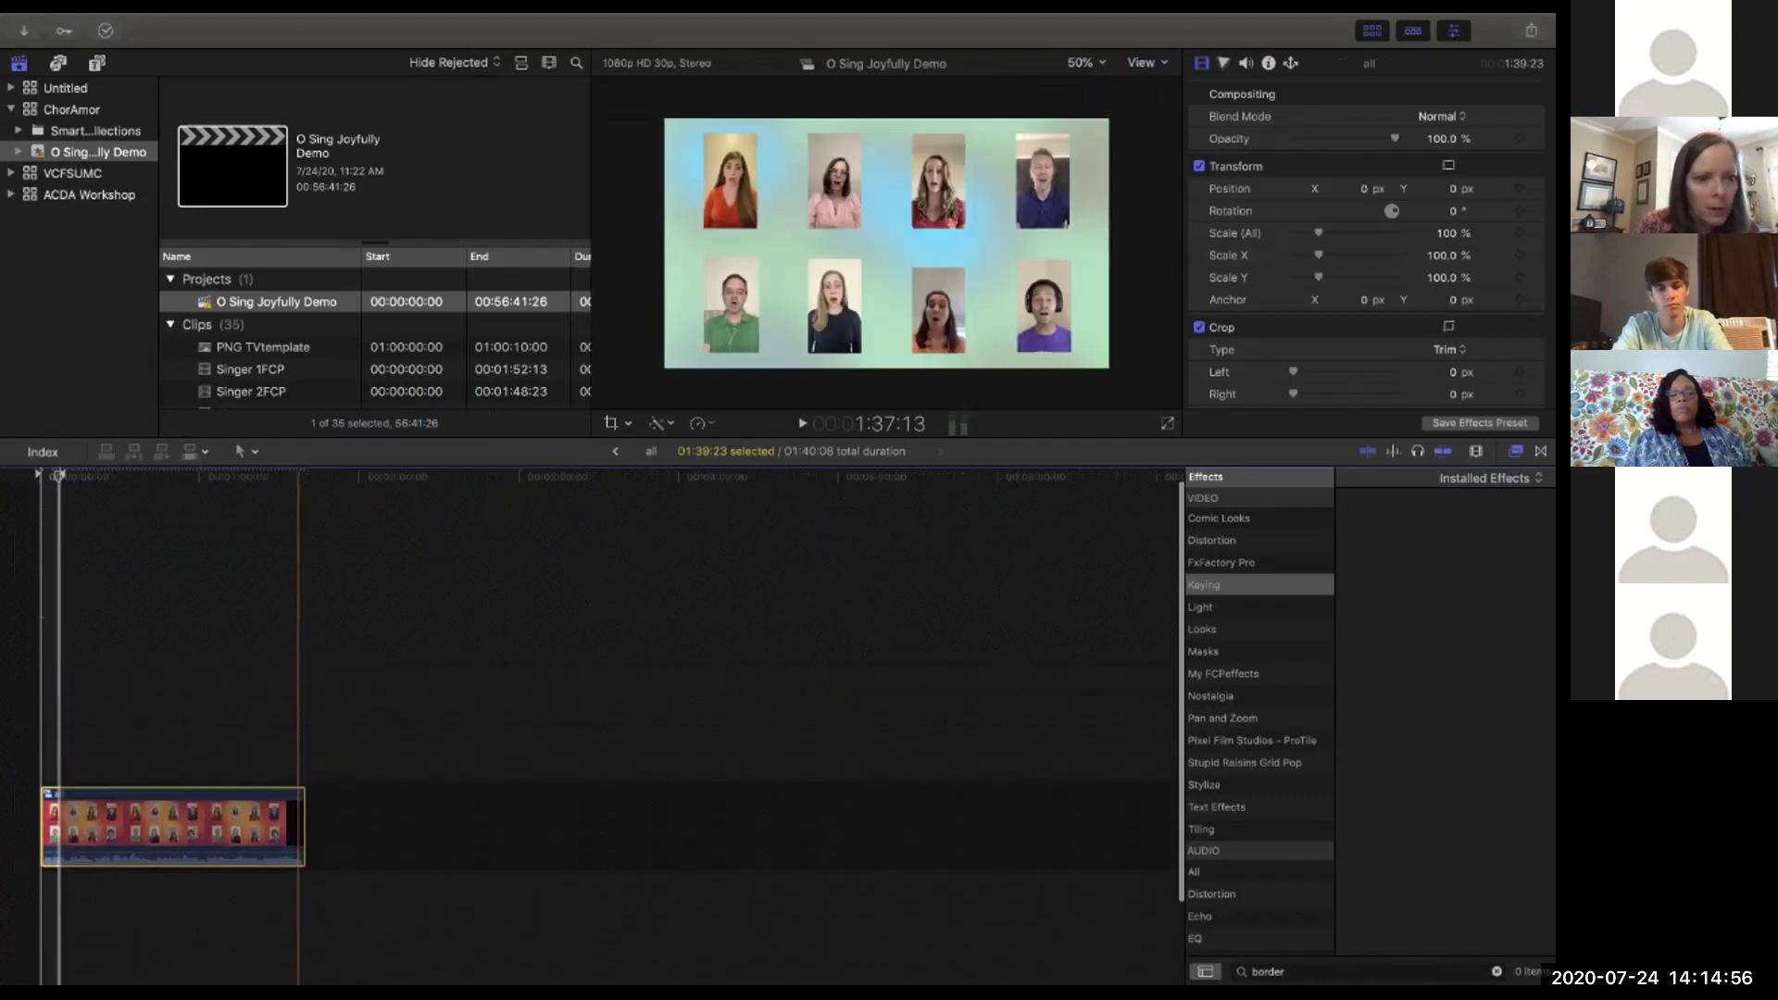
scroll(501, 731, "down", 3)
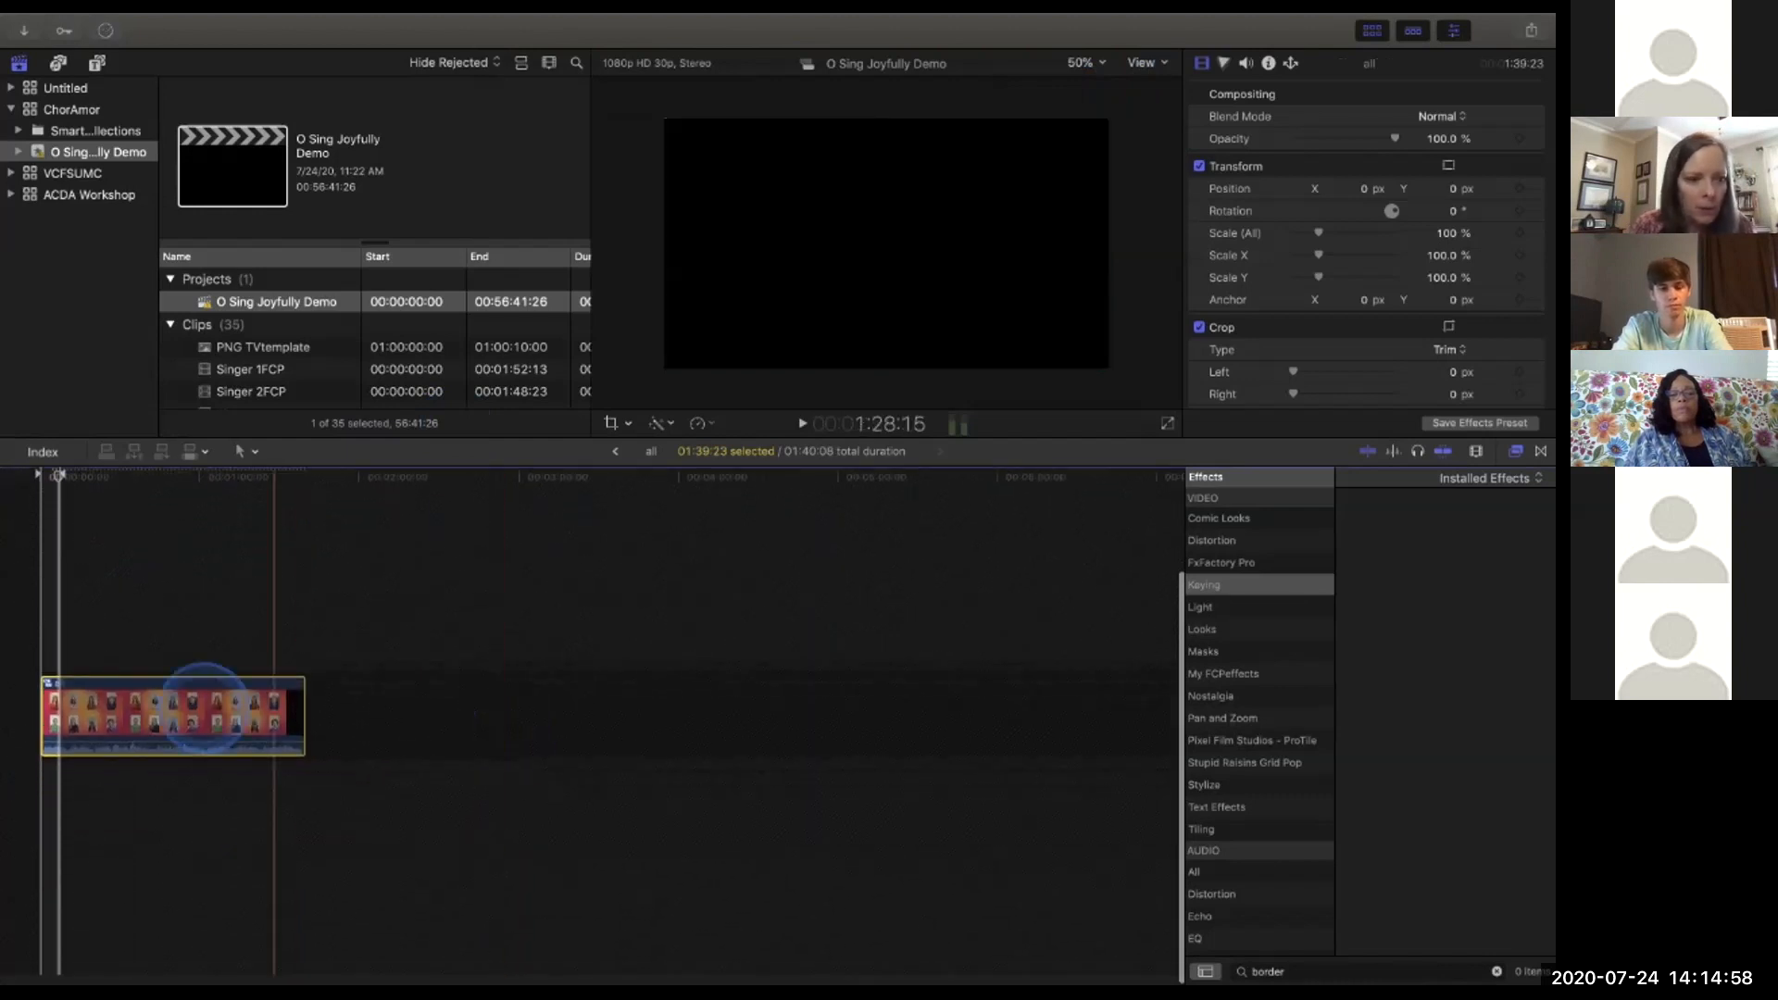
Leave the grouped "all" clip and return to the O Sing Joyfully Demo project timeline.
left_click(134, 711)
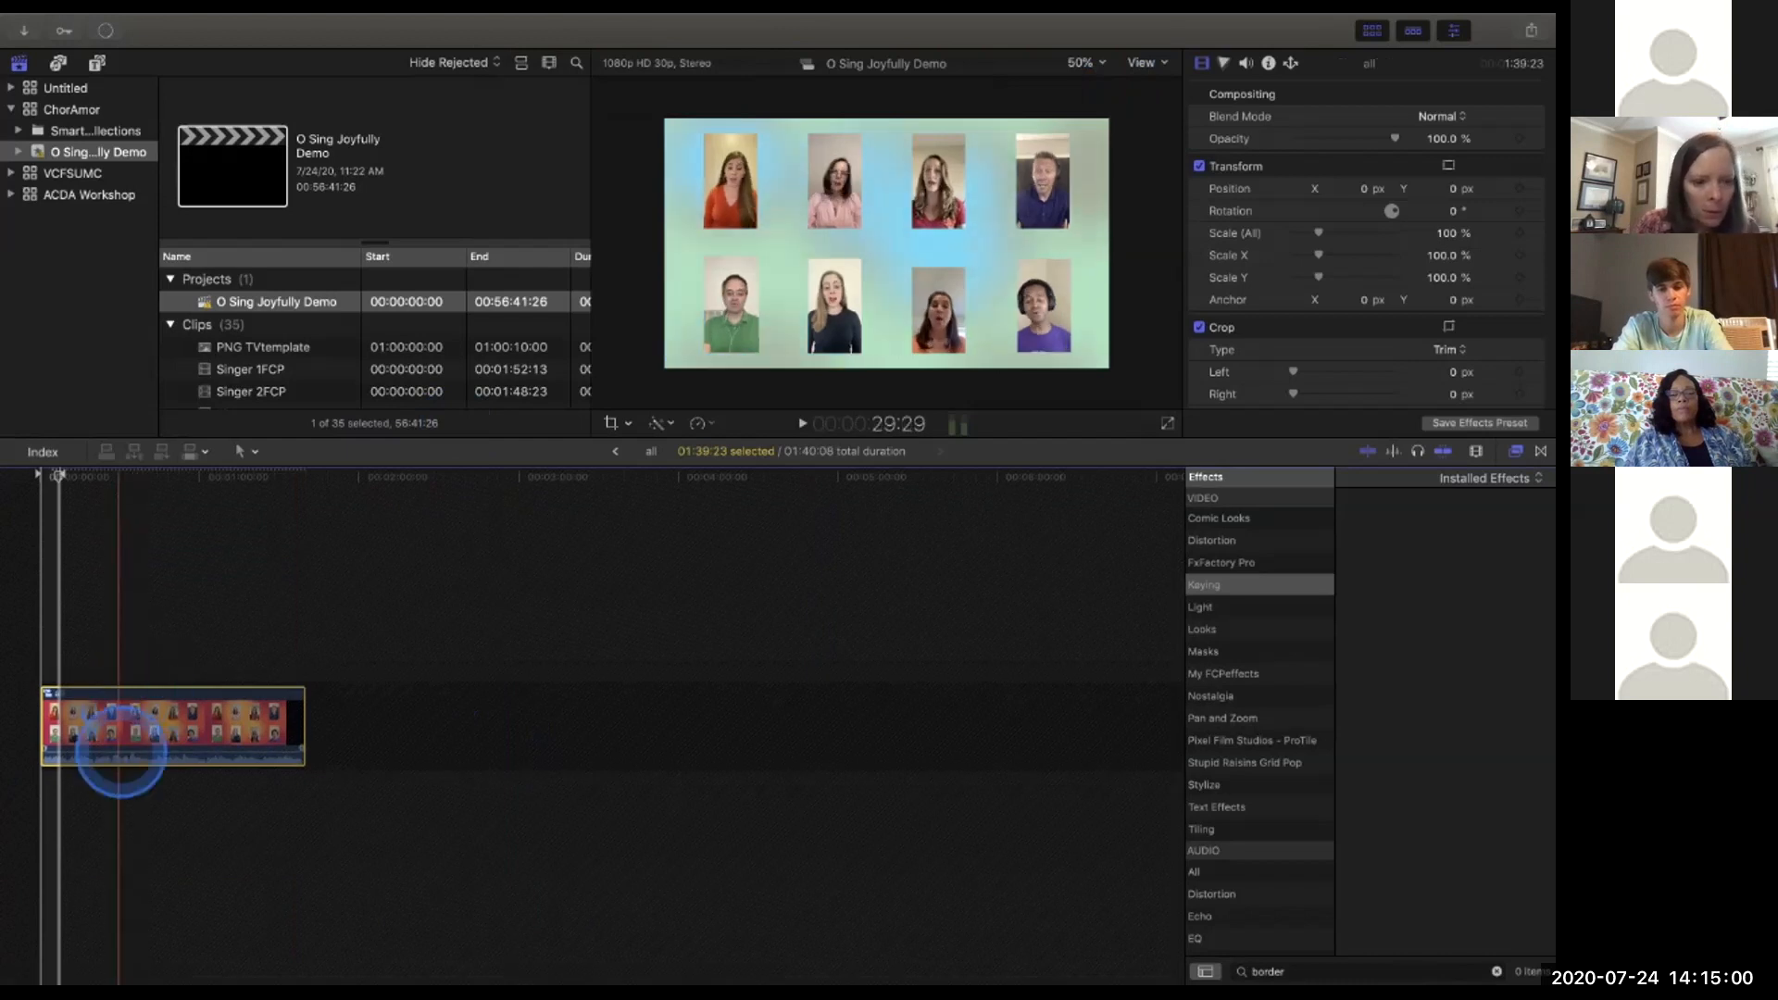
double_click(137, 757)
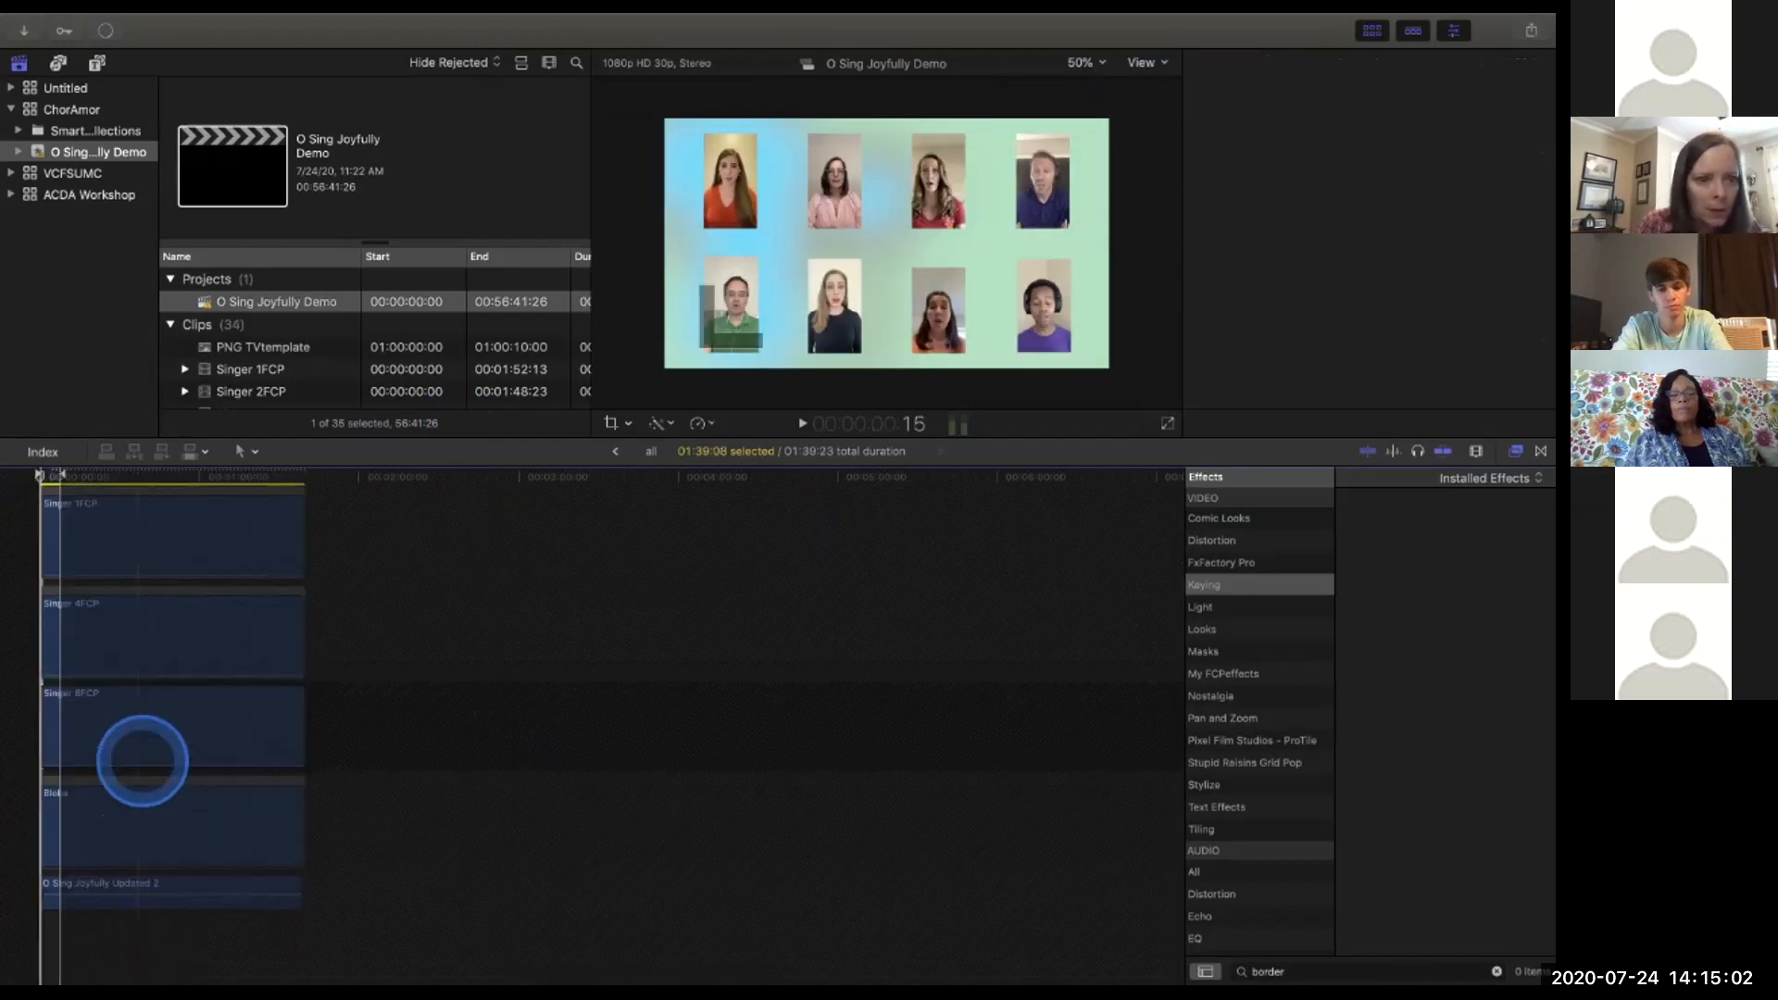
key("super+bracketleft")
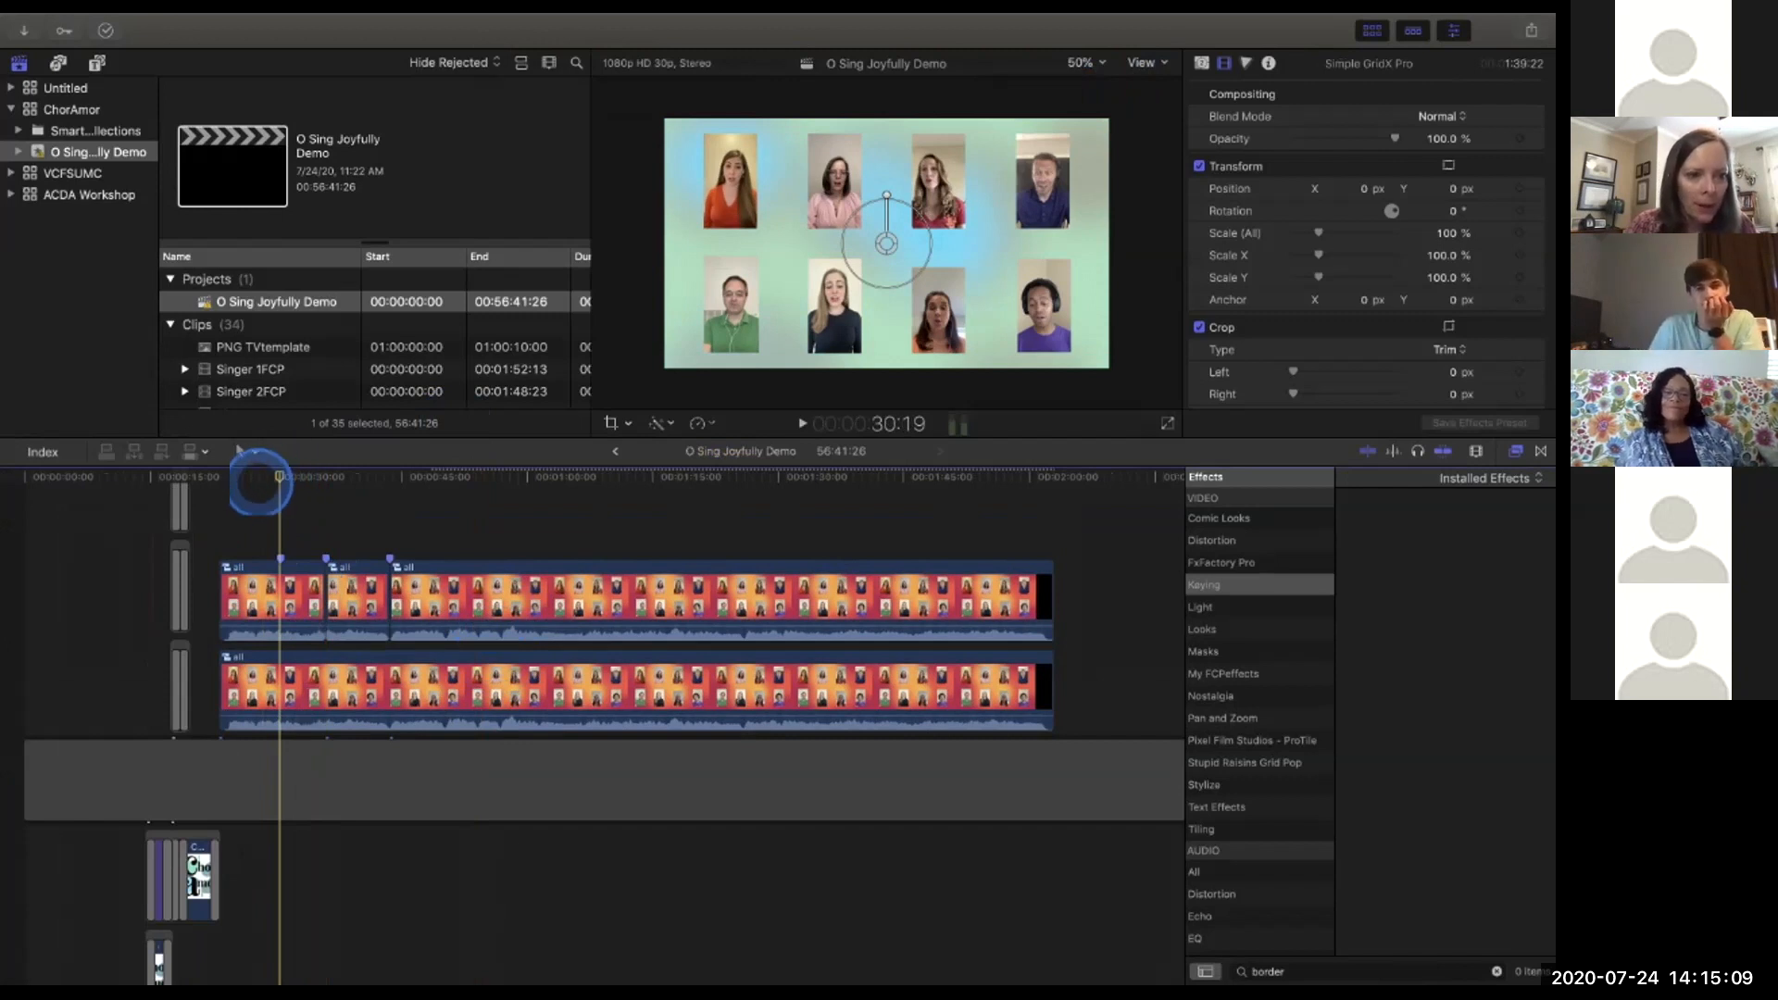
Cut the upper "all" clip with the Blade tool at its first marker, 30:19, and return to the Select tool.
left_click_drag(255, 482, 248, 479)
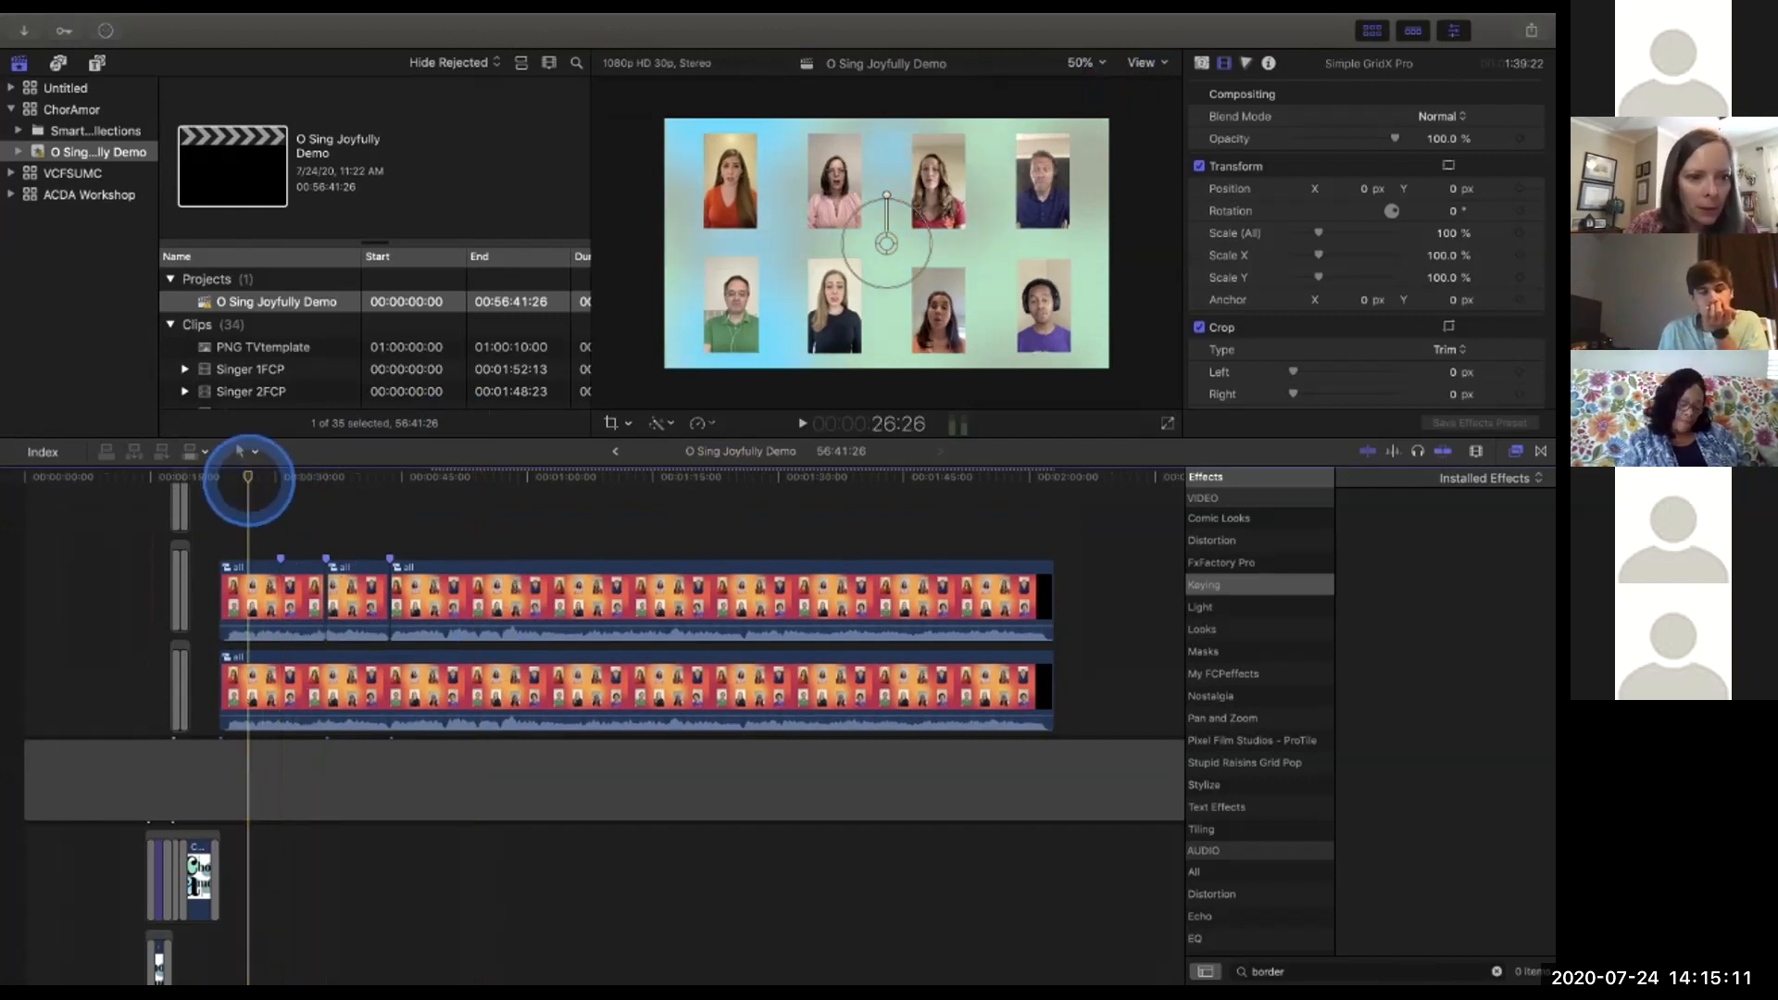
left_click_drag(248, 479, 277, 478)
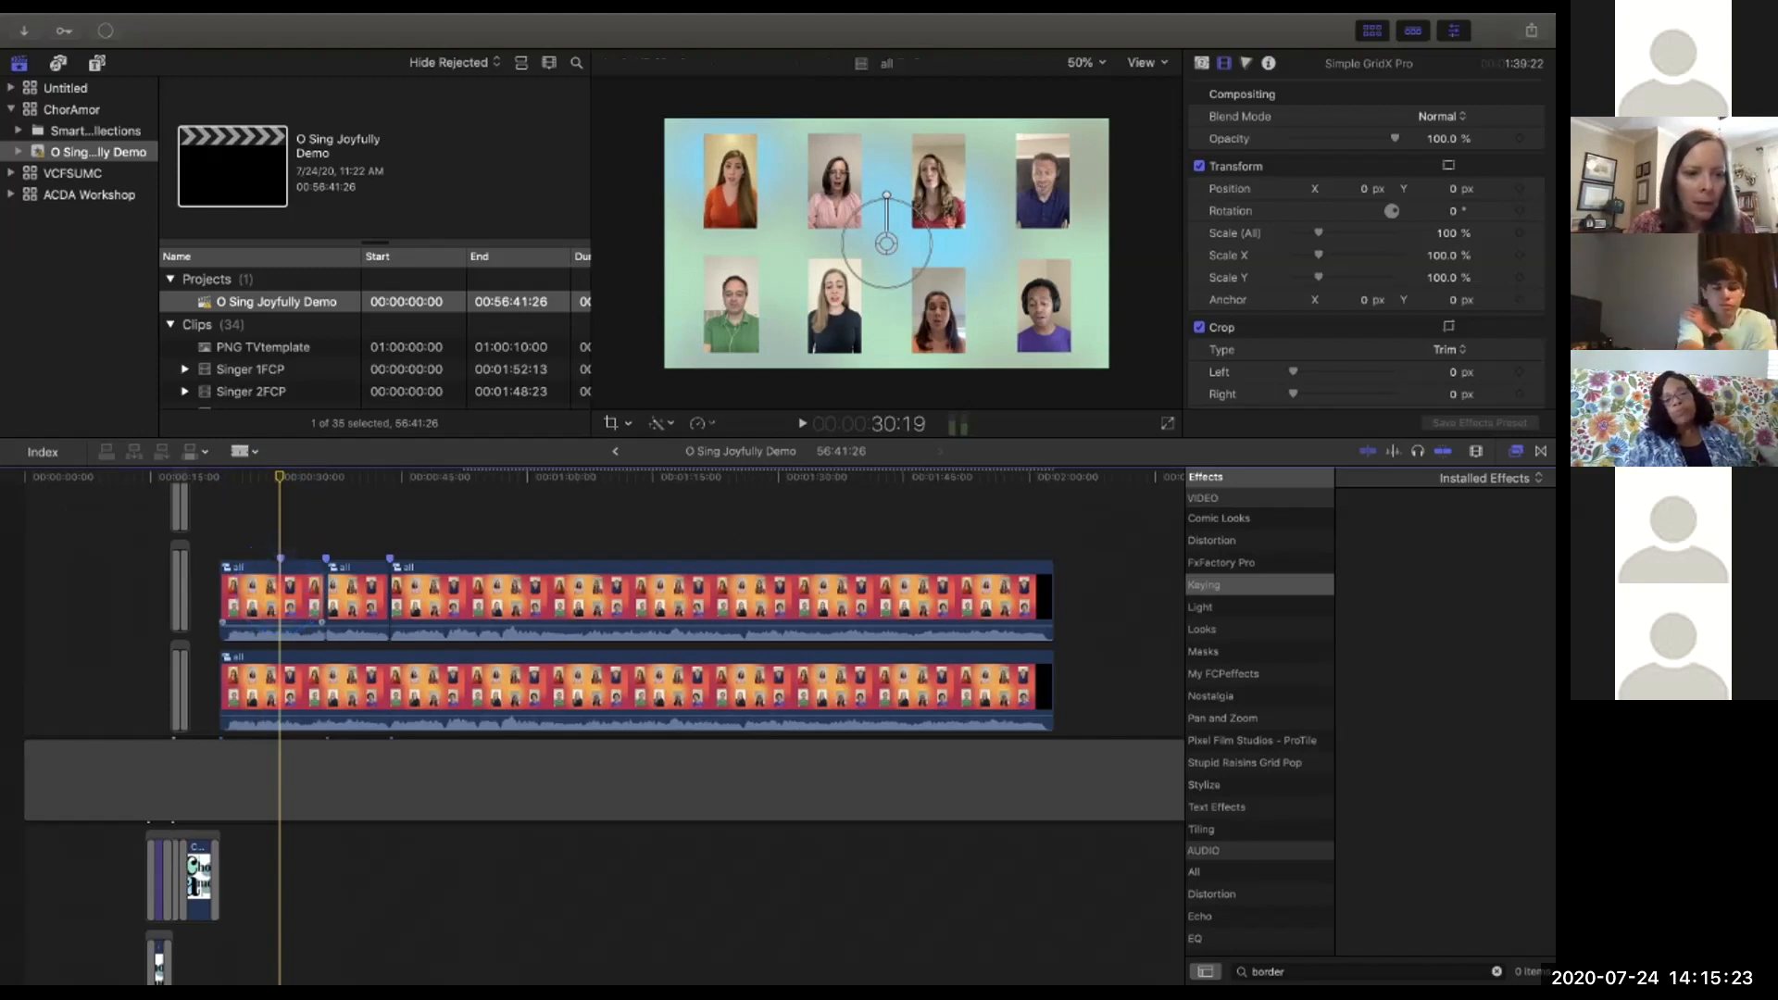
left_click(282, 584)
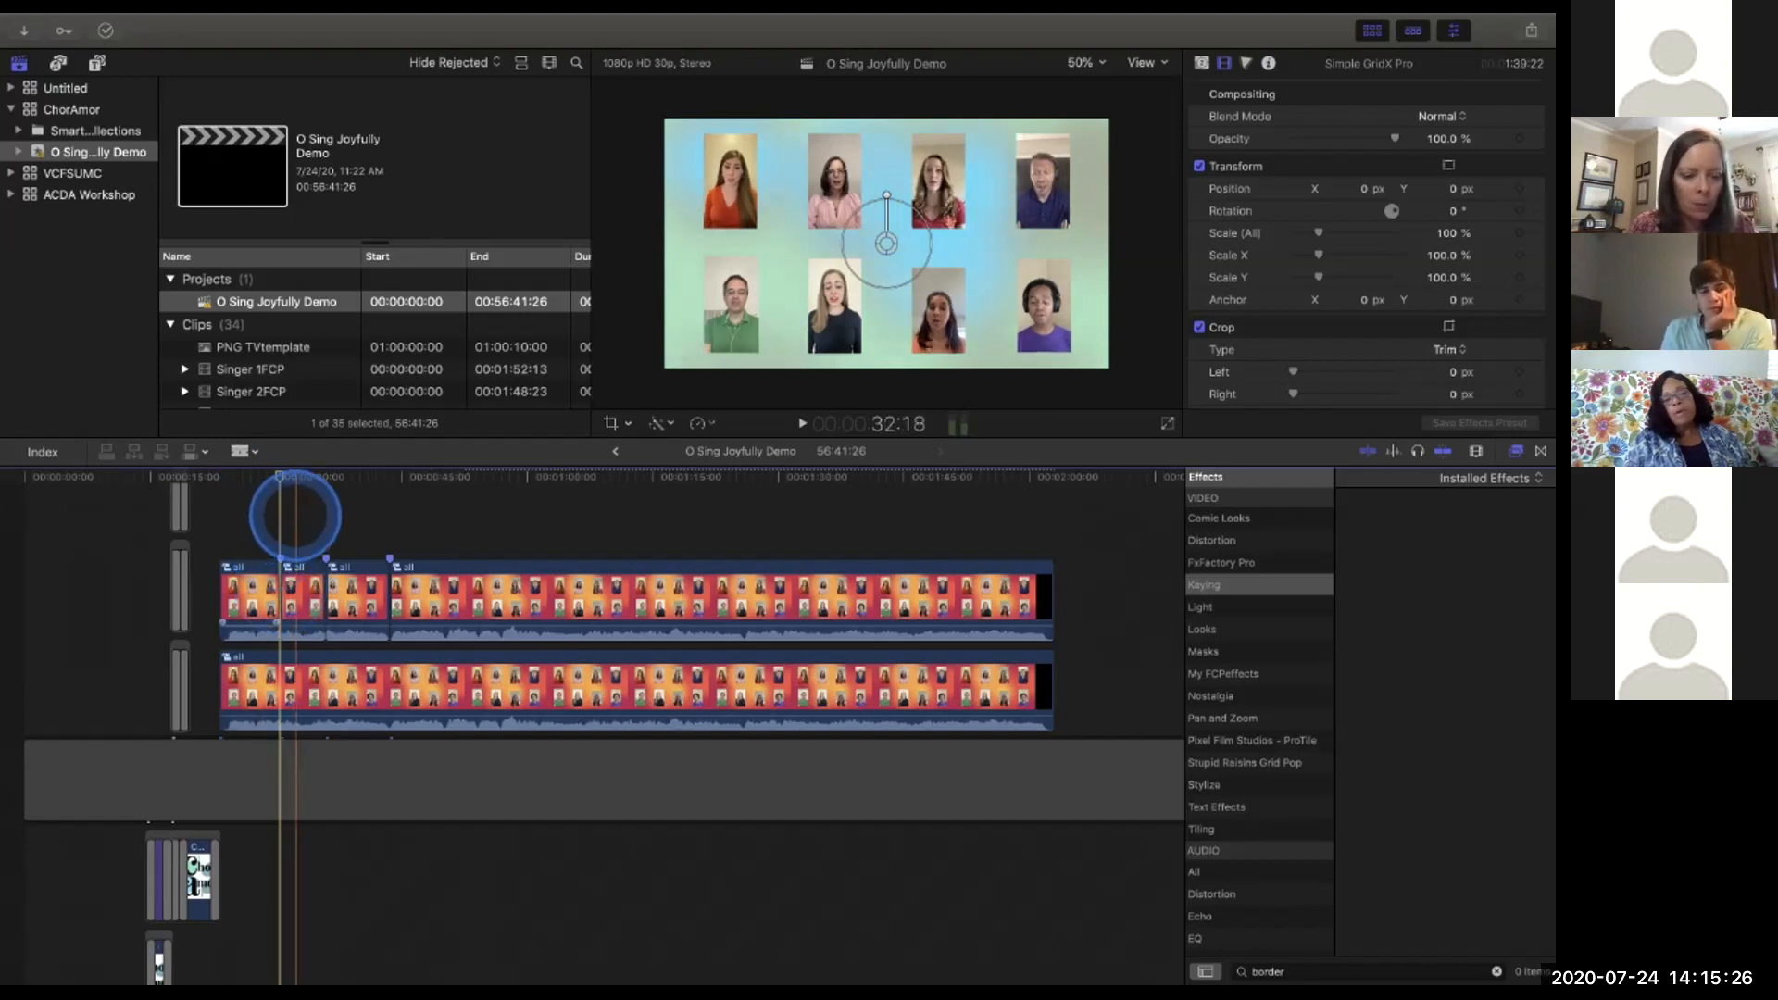
key("a")
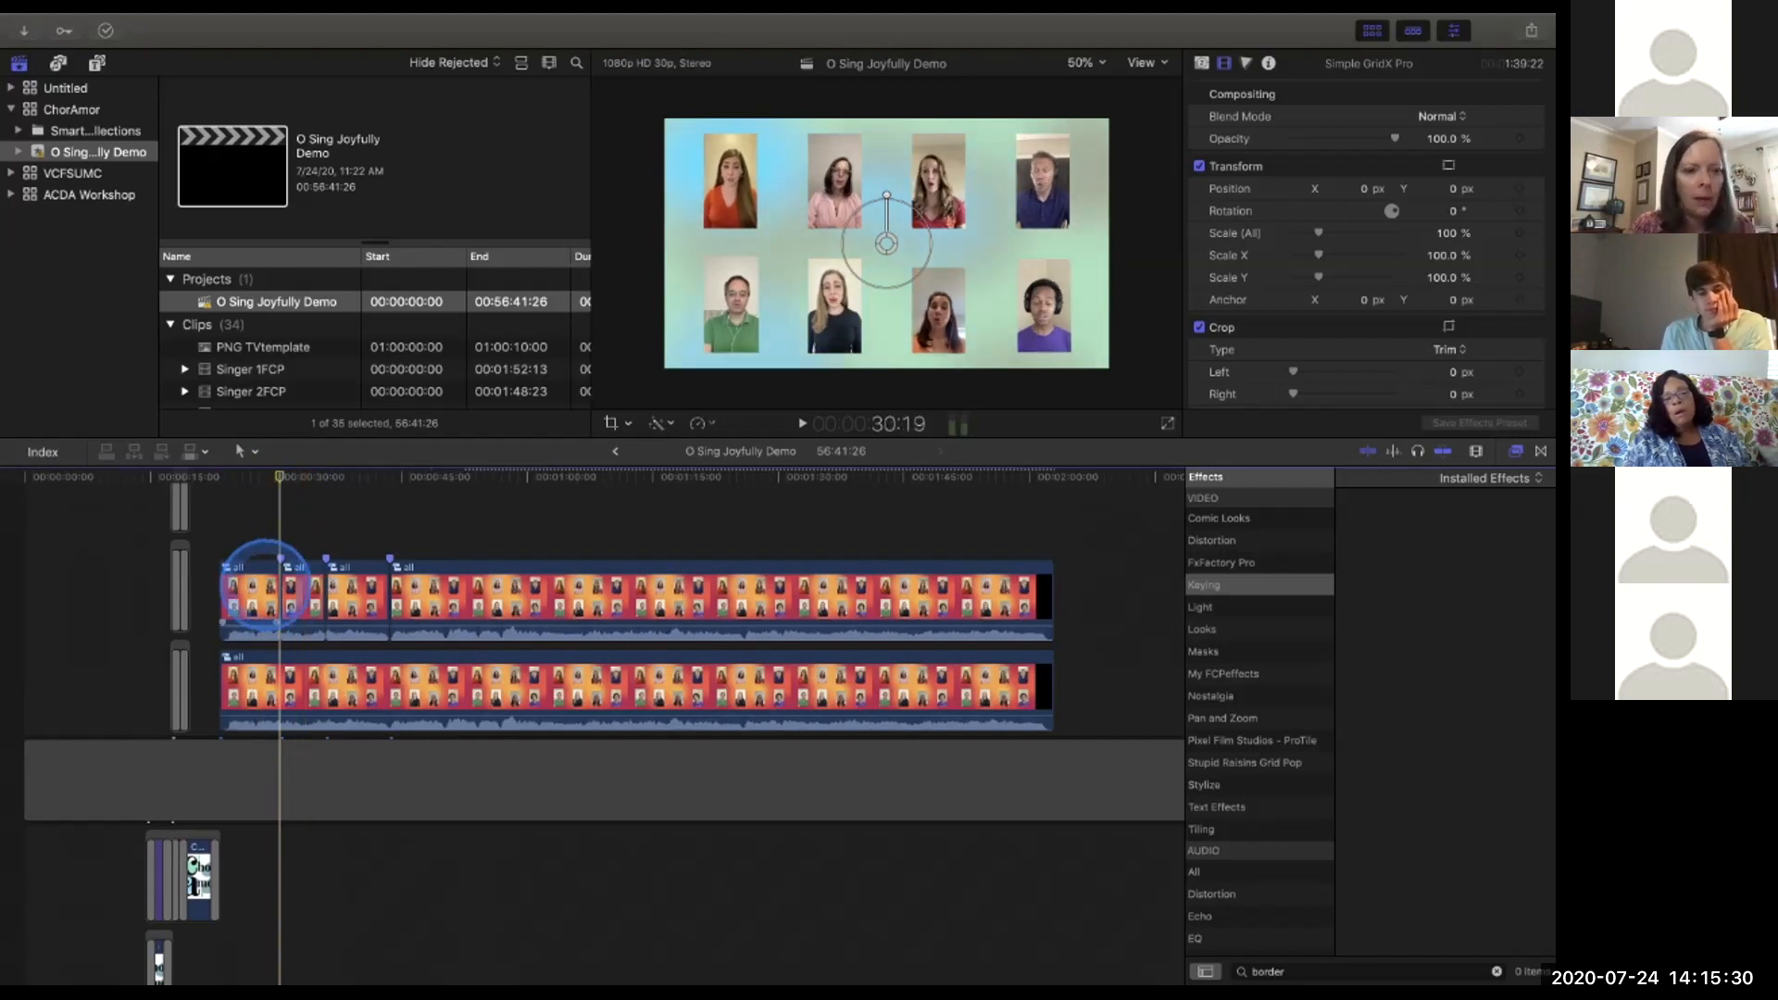
Apply a Ken Burns crop to the first segment of the upper "all" clip.
left_click(252, 592)
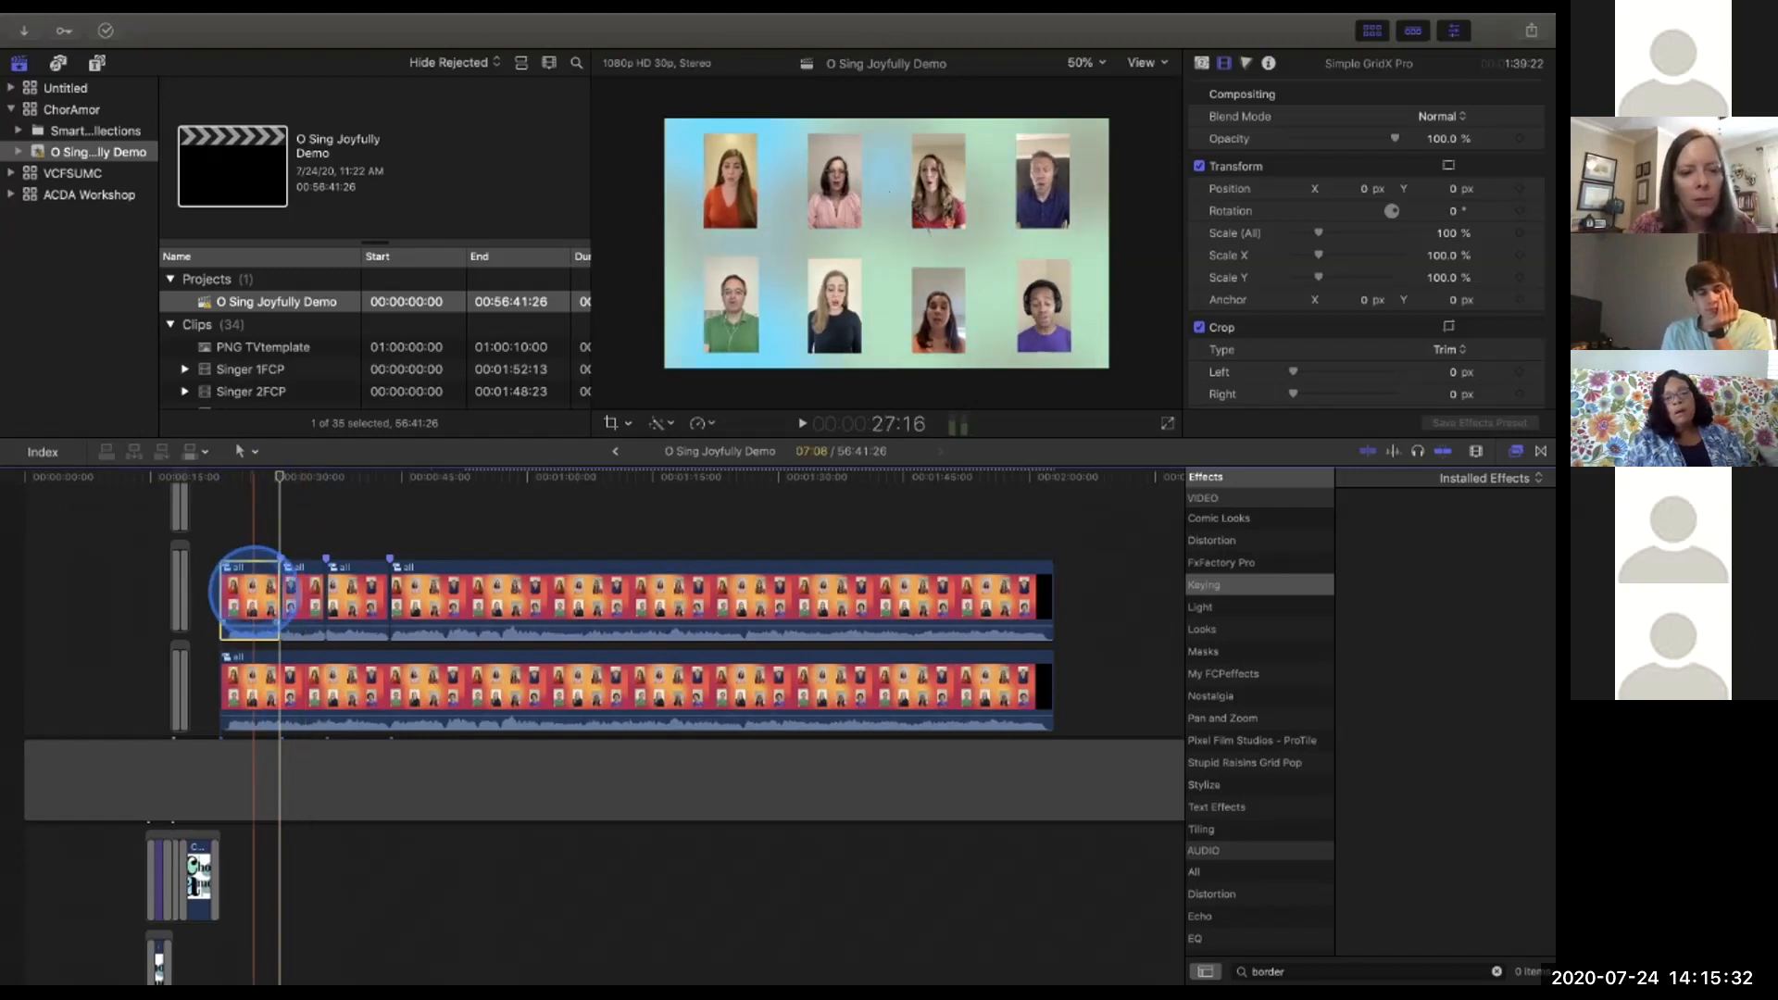
left_click(258, 477)
left_click_drag(260, 476, 253, 476)
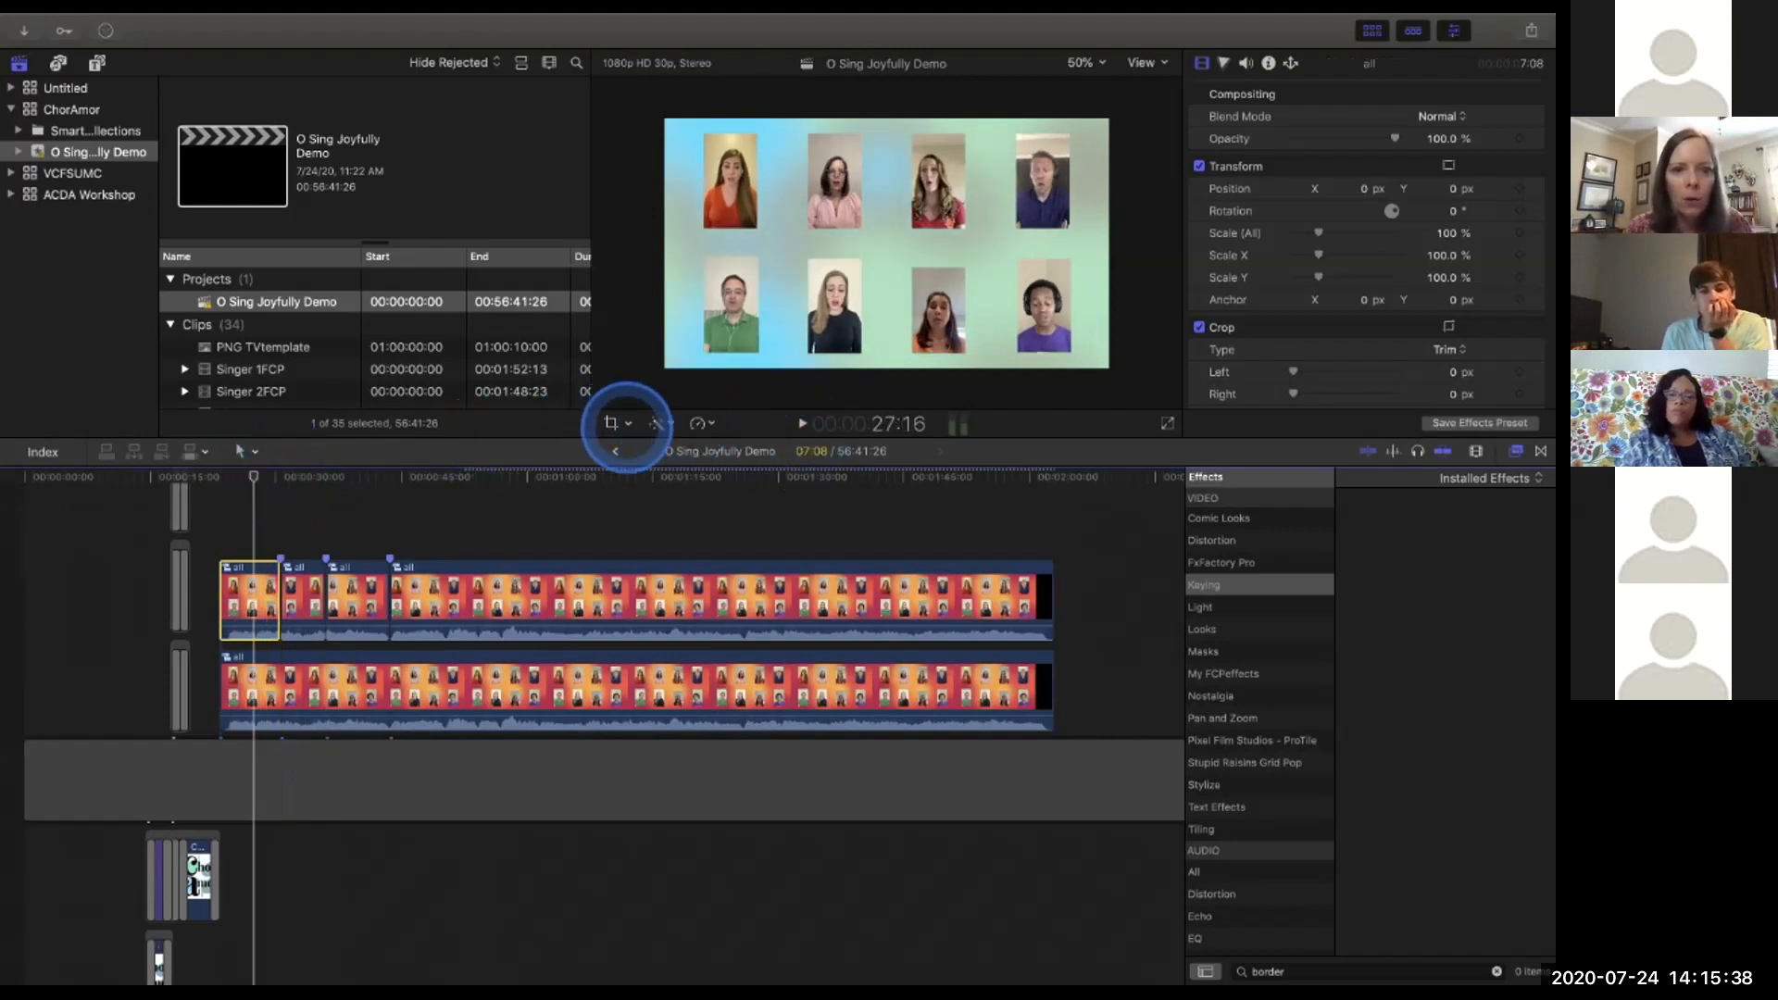
left_click(618, 424)
left_click(653, 466)
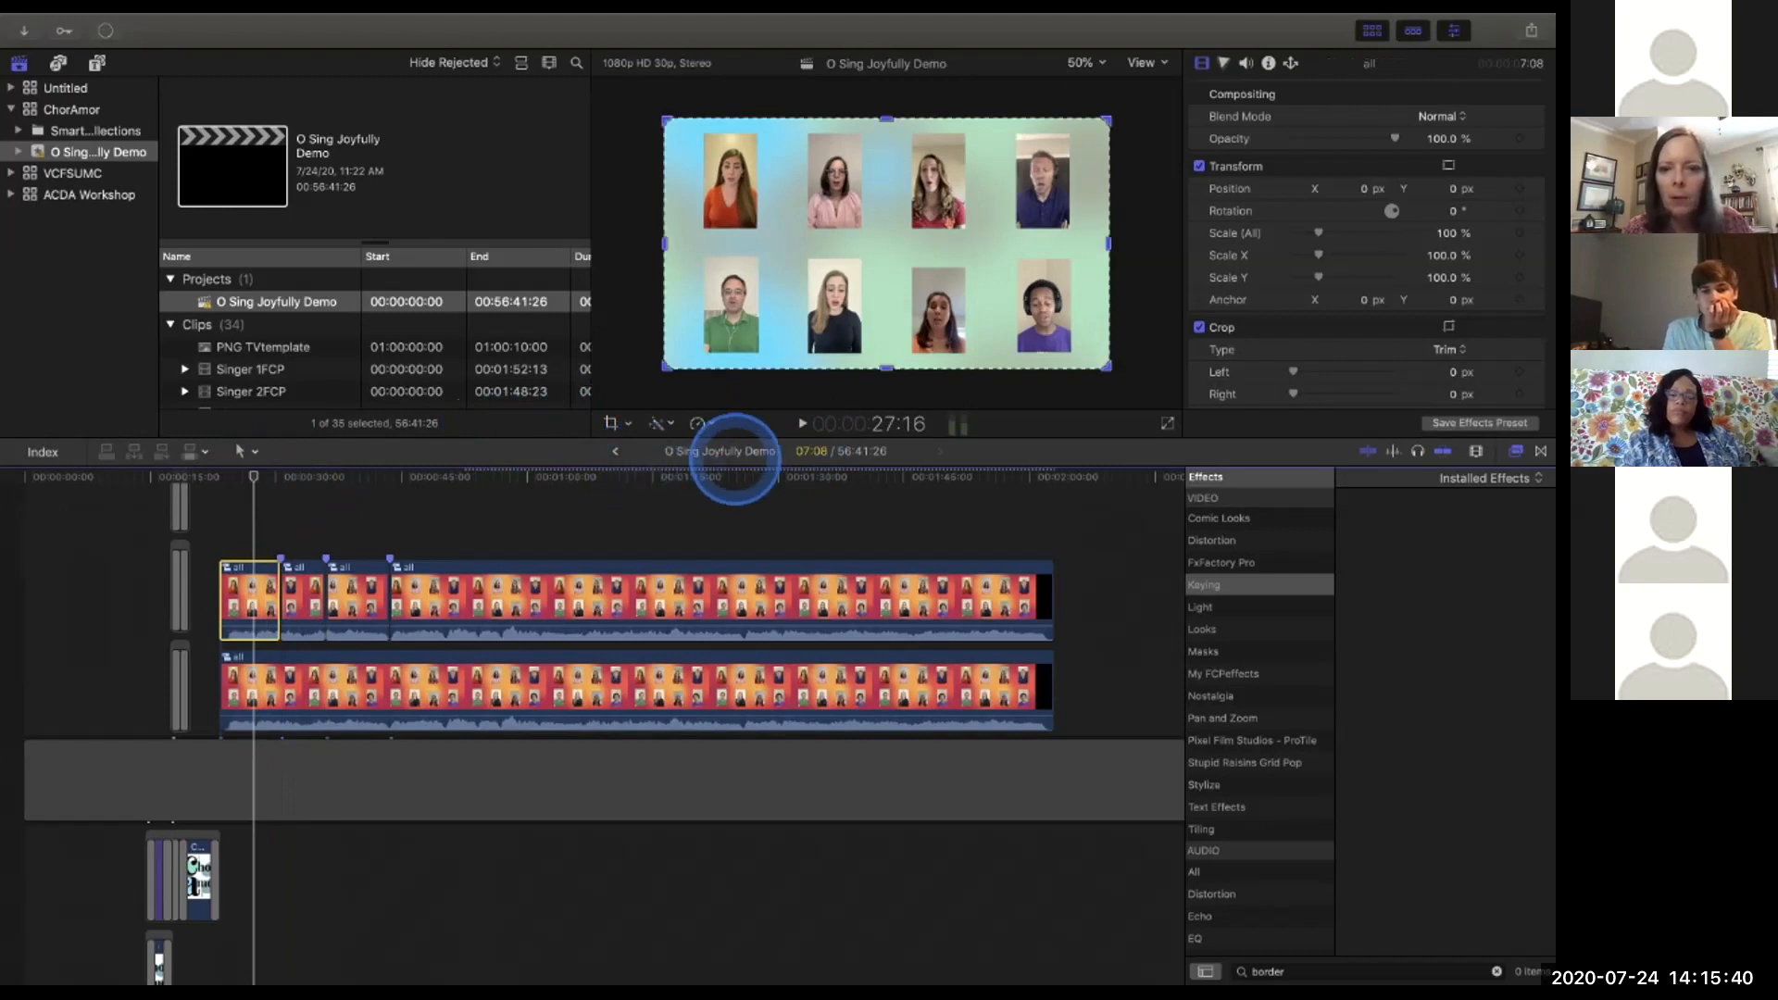
left_click(937, 387)
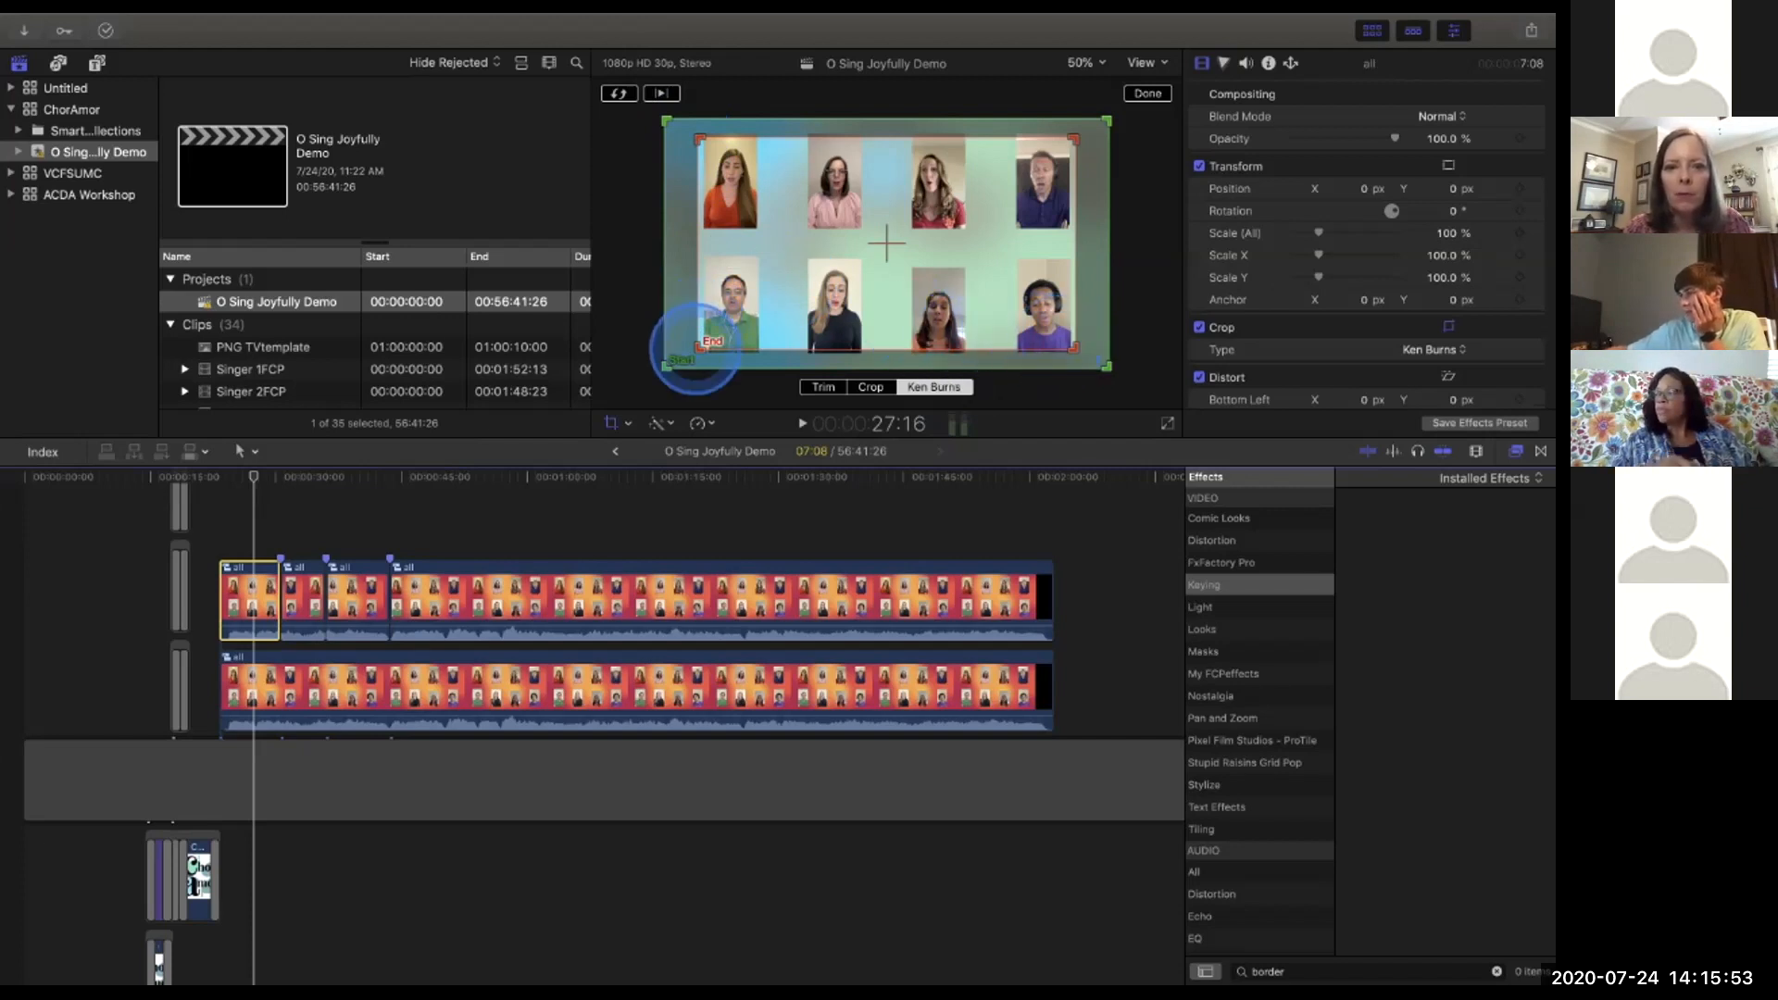
Shrink the Ken Burns end frame to about 238% scale around the two upper-right singers, and finish the crop.
left_click_drag(701, 346, 891, 236)
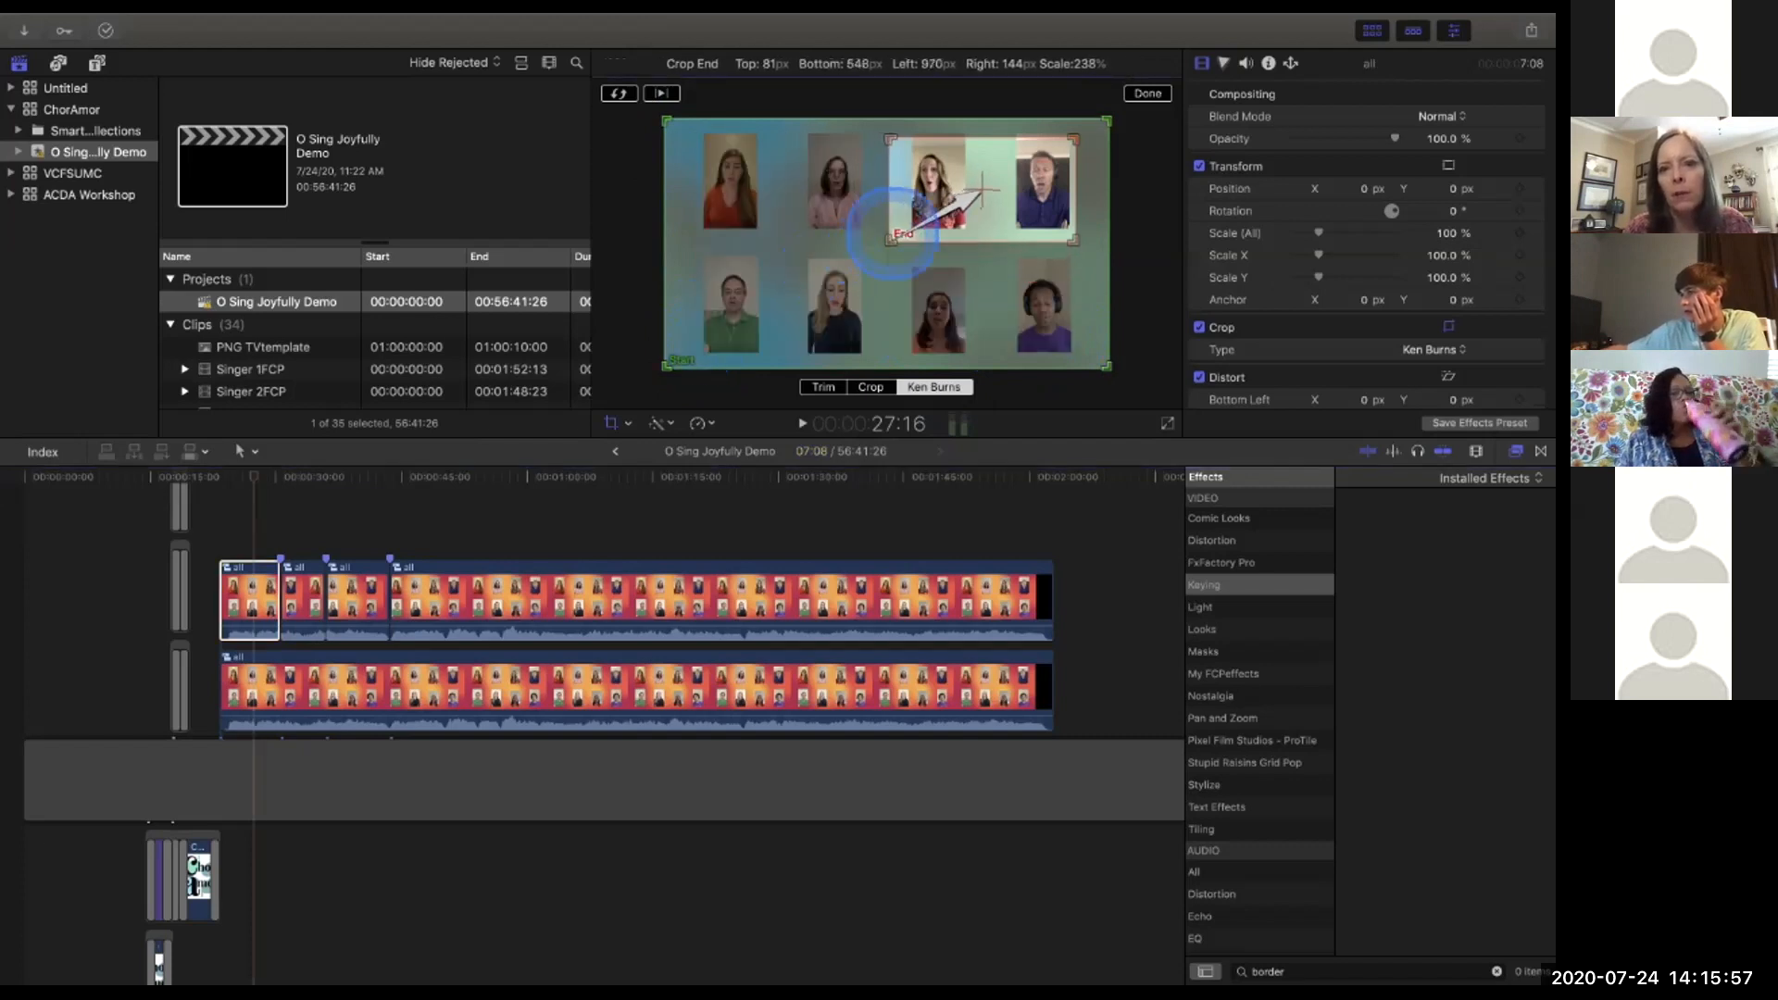
left_click_drag(983, 188, 990, 177)
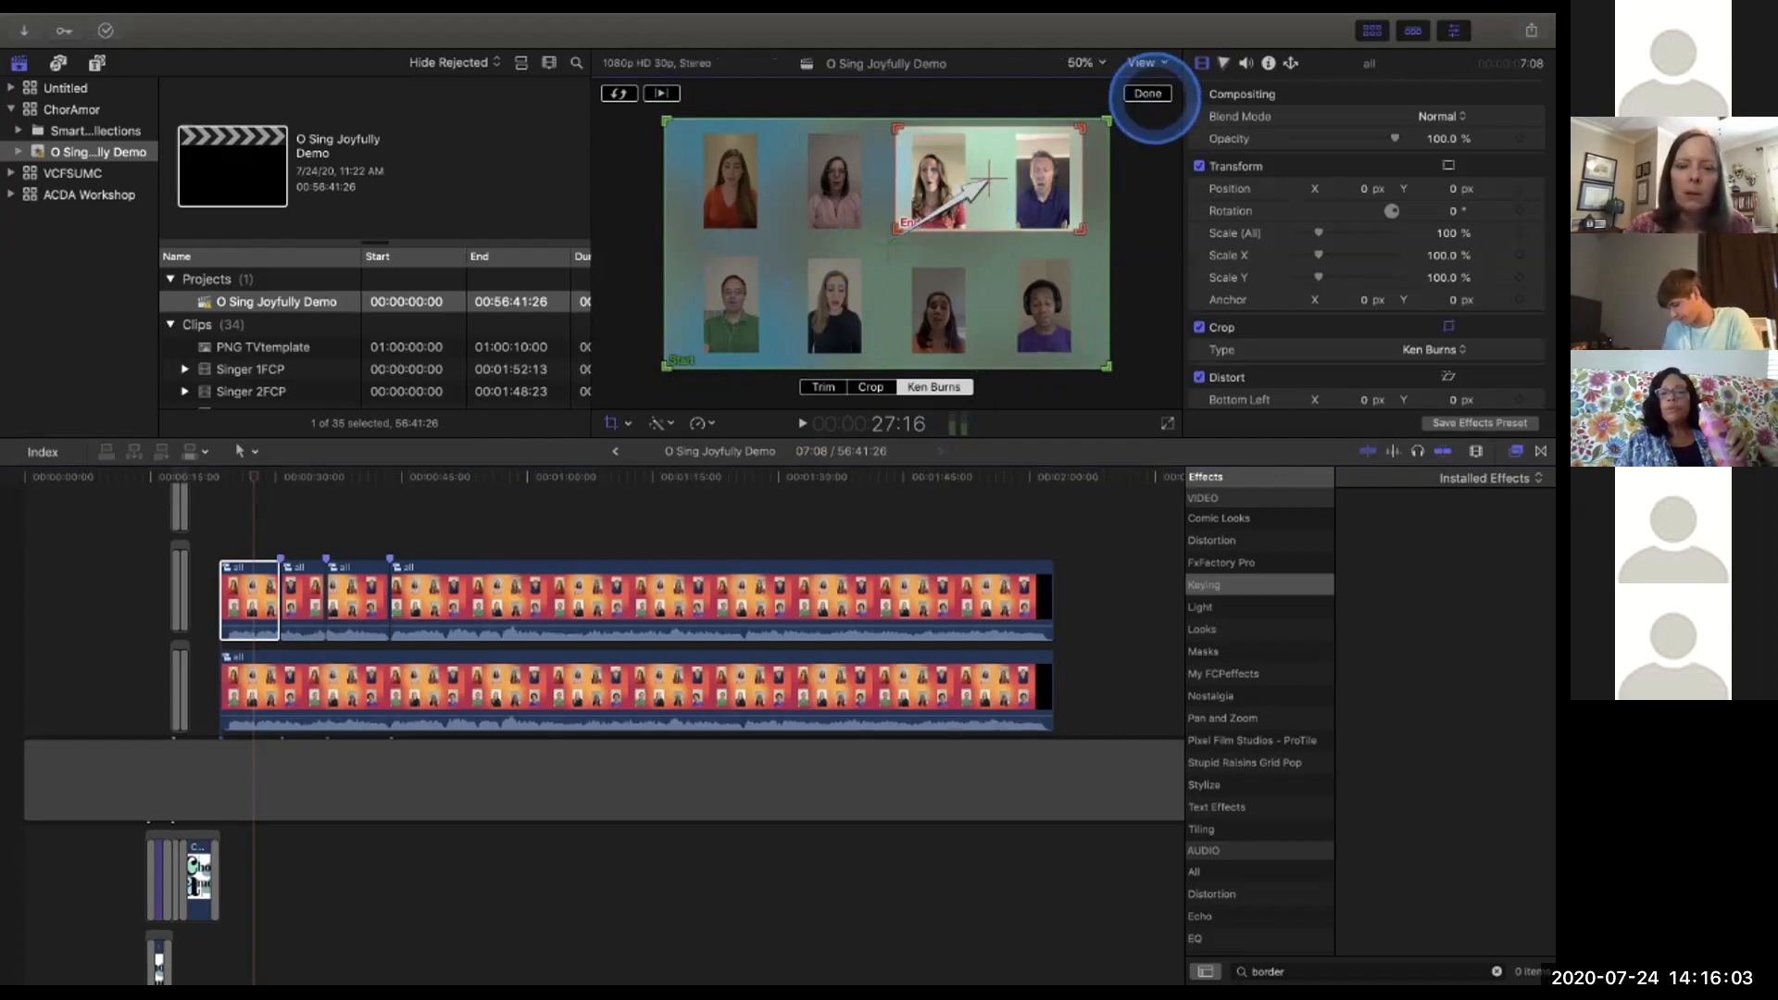
left_click(1147, 92)
Give the second segment of the upper "all" clip a Ken Burns crop ending on the two upper-left singers, and play back the moves.
mouse_move(254, 476)
left_mouse_down()
mouse_move(227, 475)
mouse_move(278, 476)
left_mouse_up()
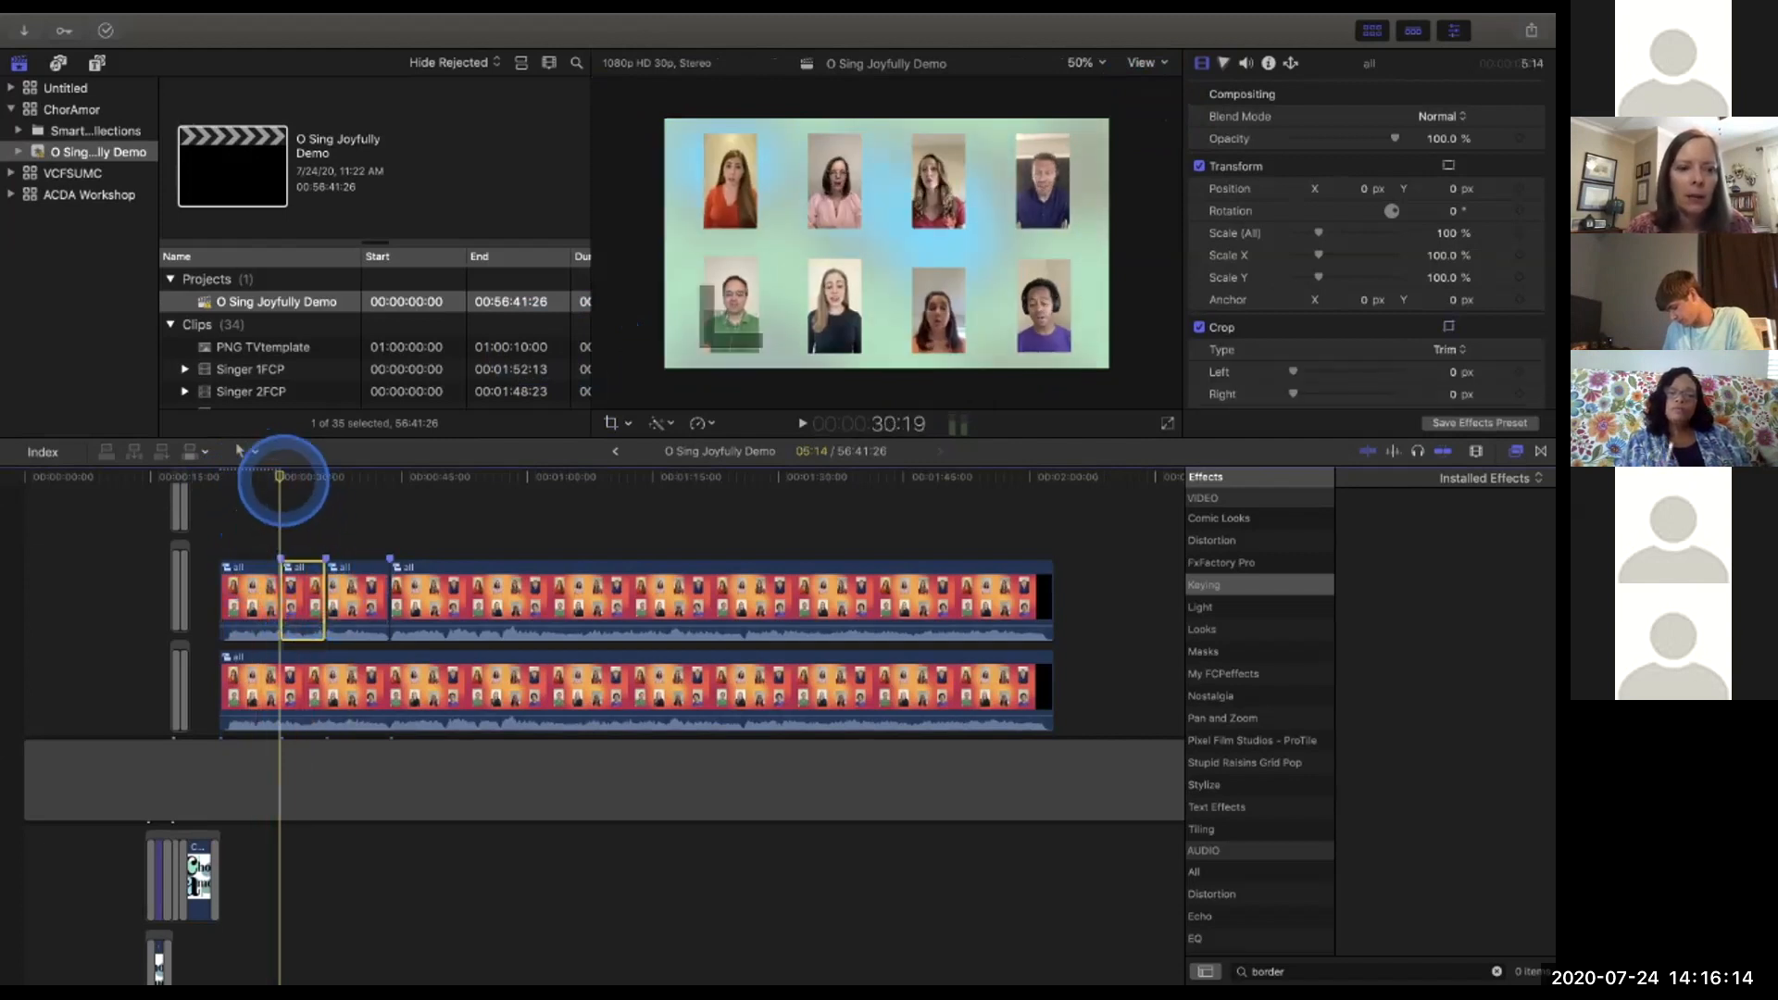
left_click_drag(280, 477, 302, 496)
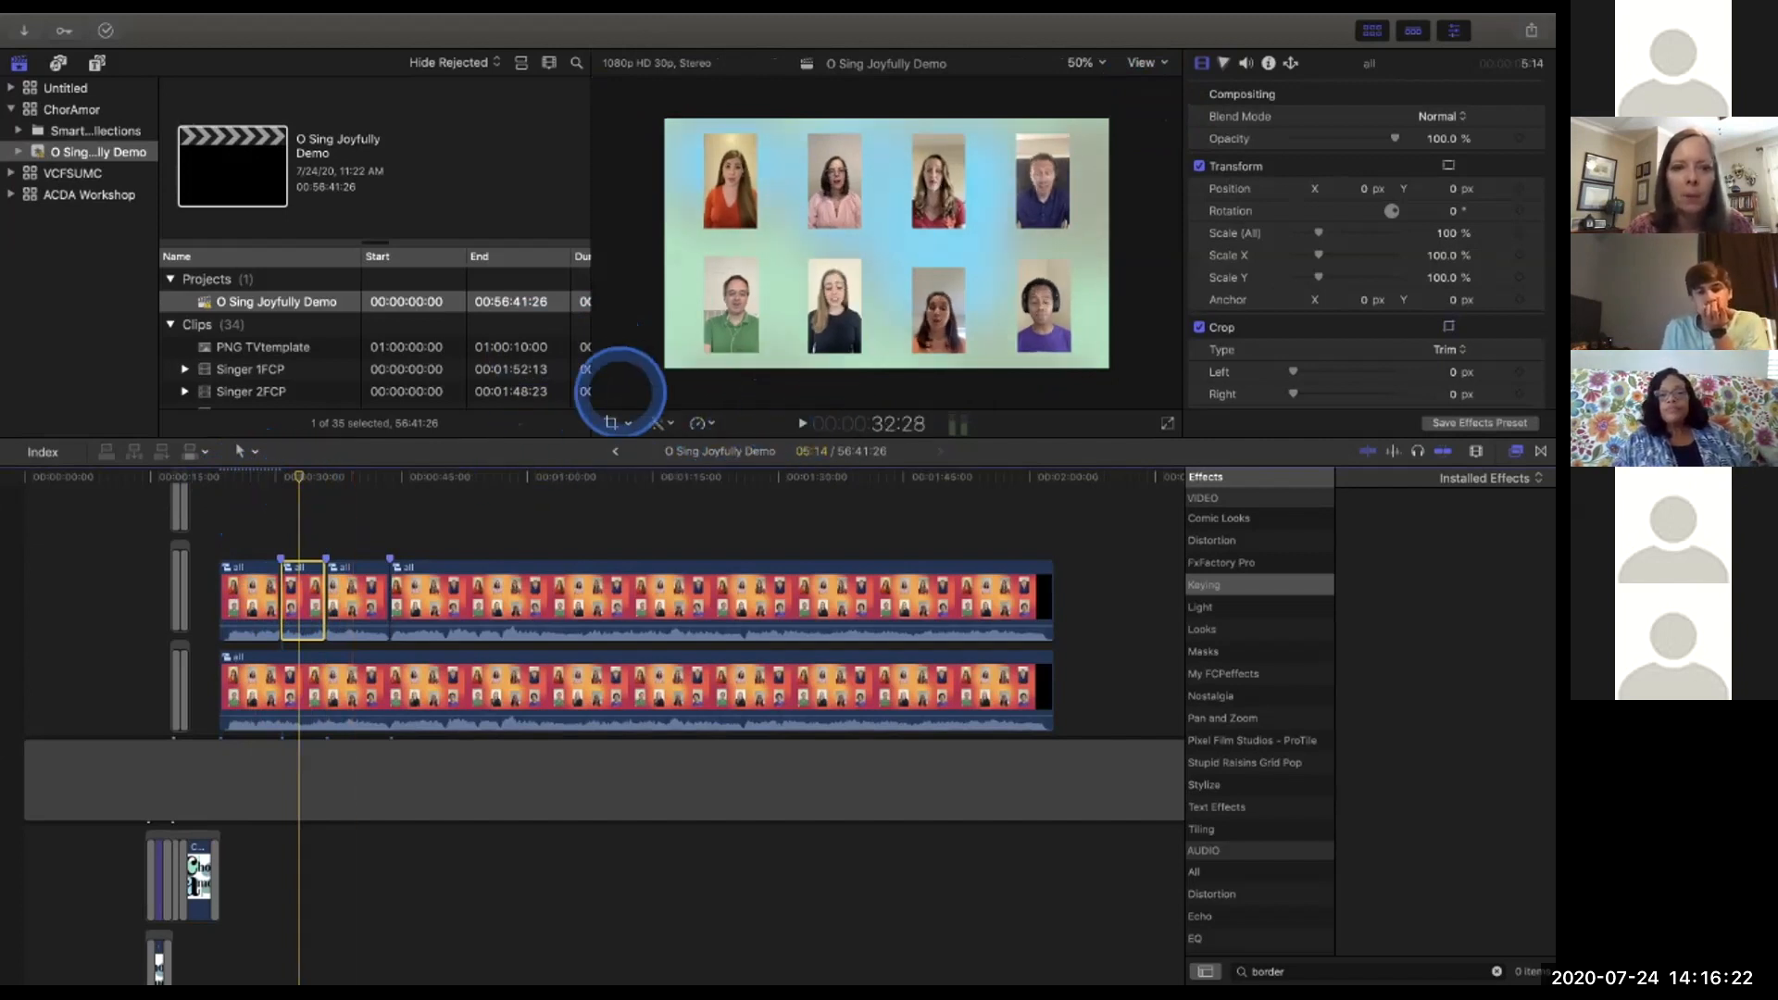
left_click(611, 423)
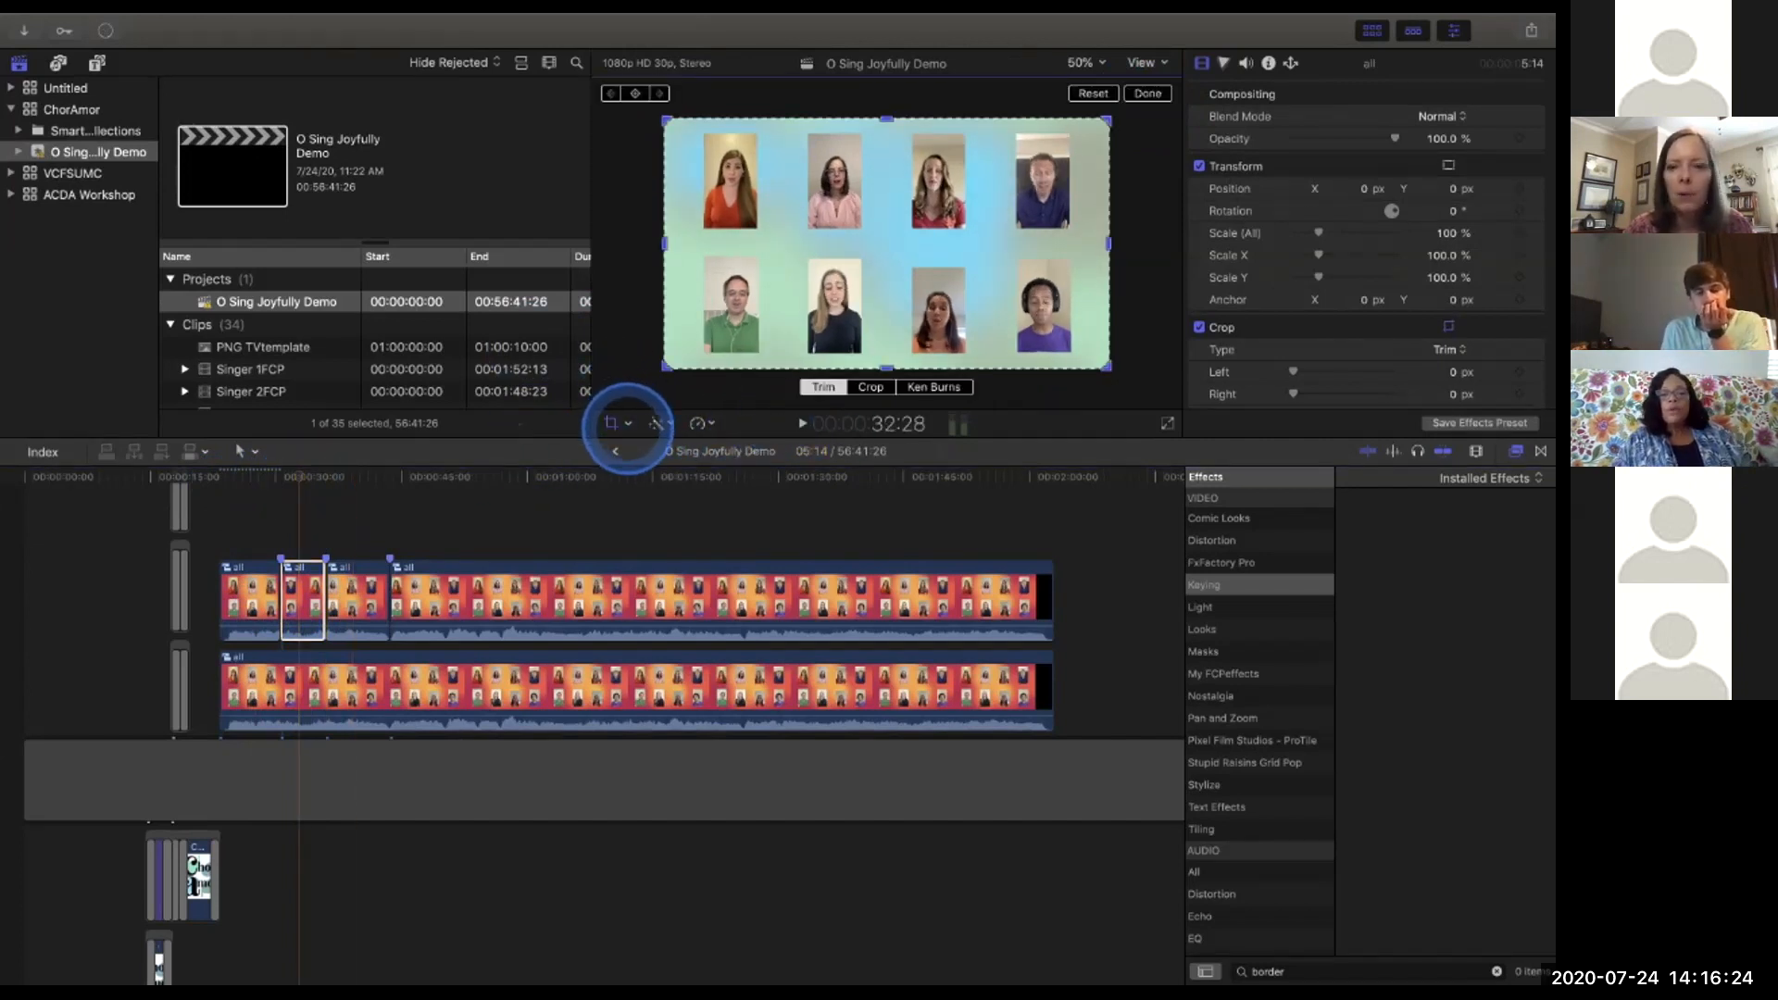
left_click(937, 387)
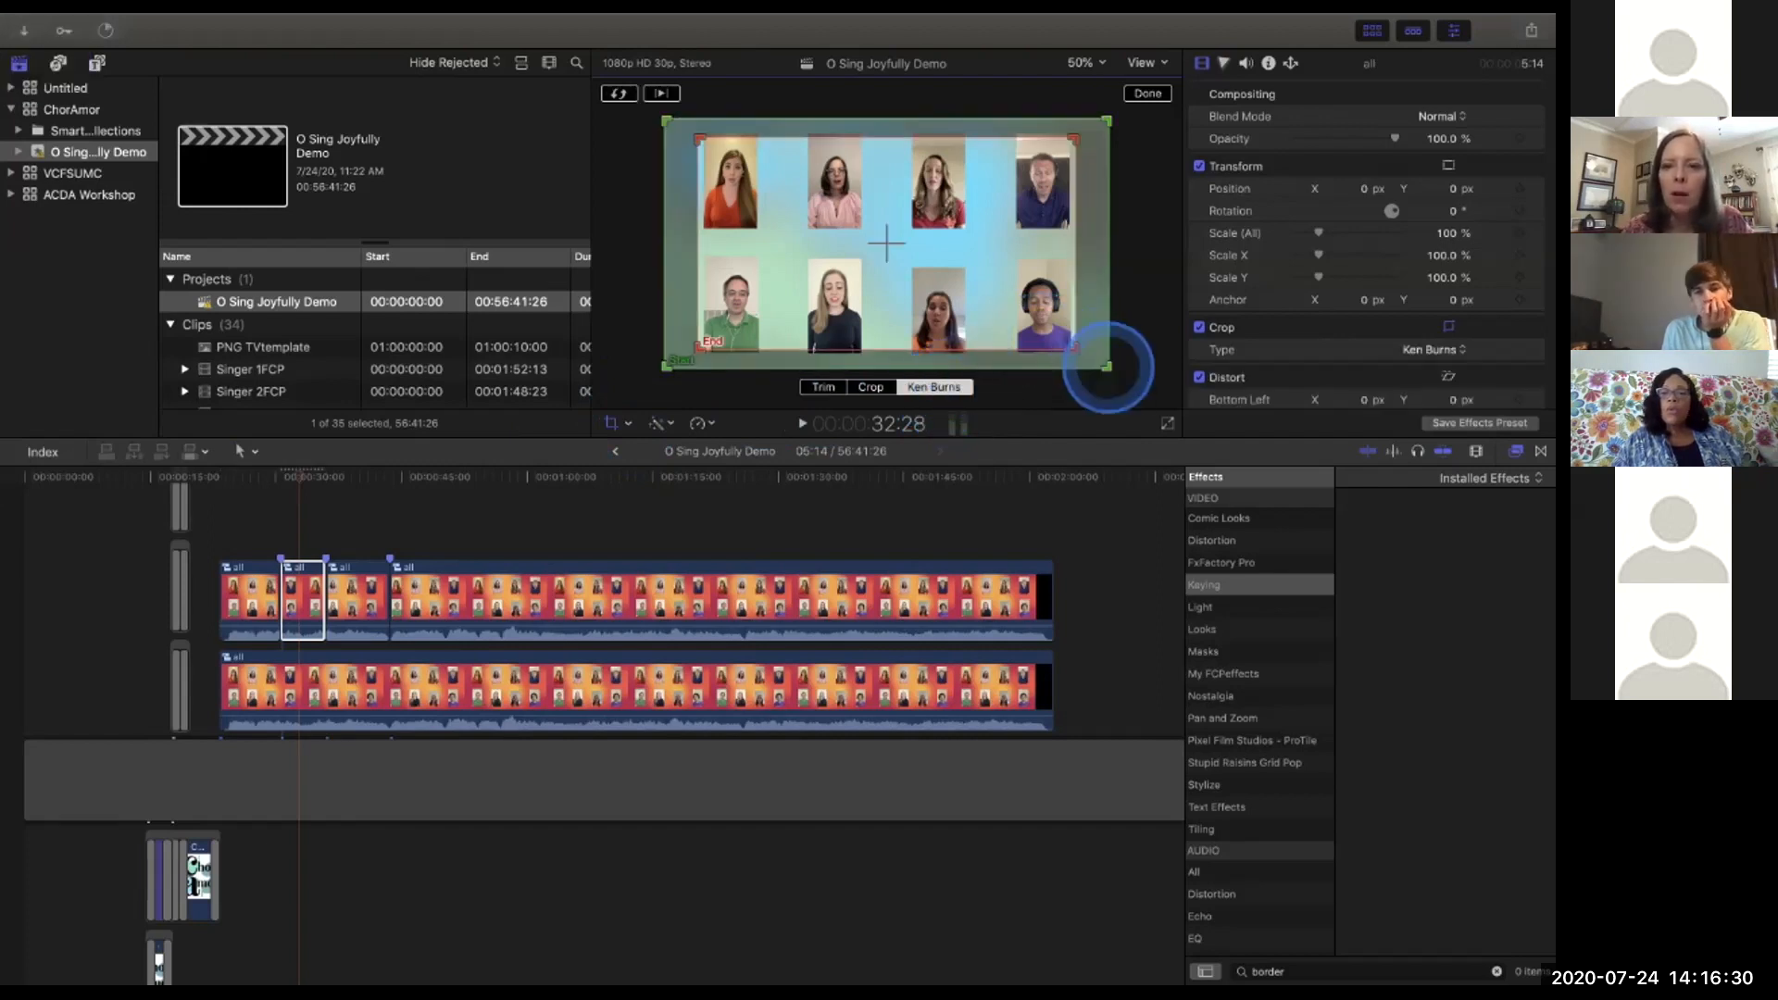
left_click_drag(1074, 346, 866, 192)
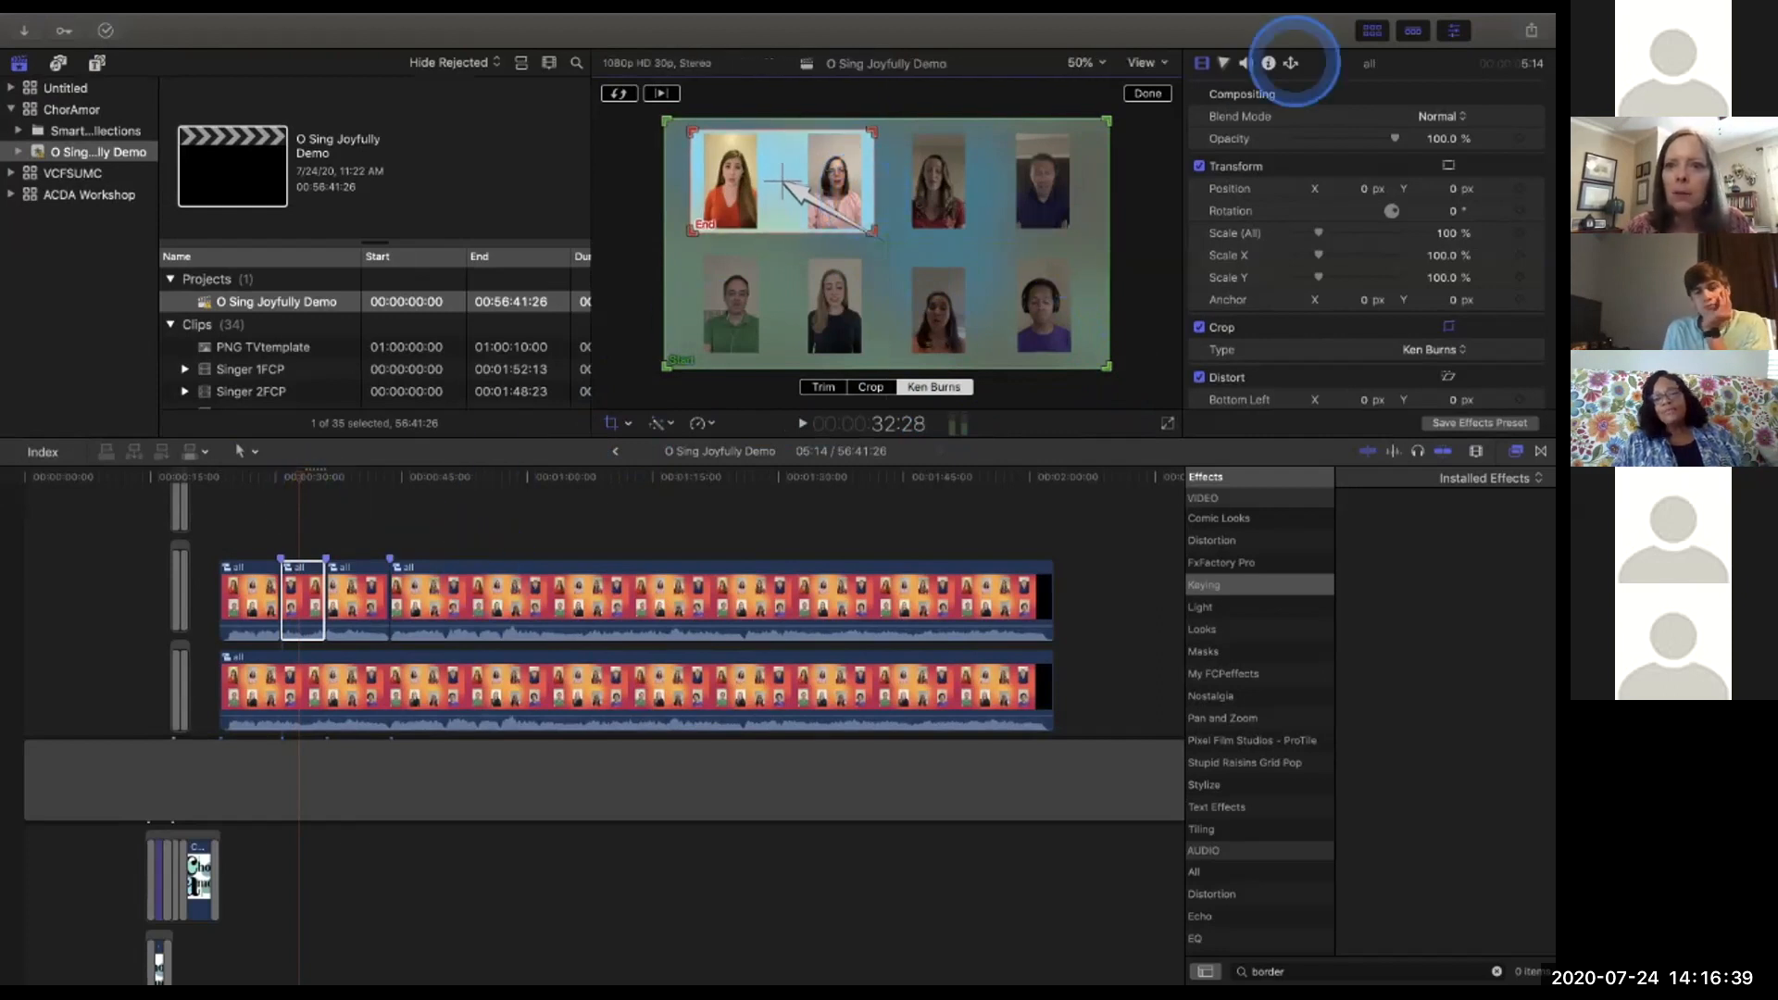
left_click(1146, 92)
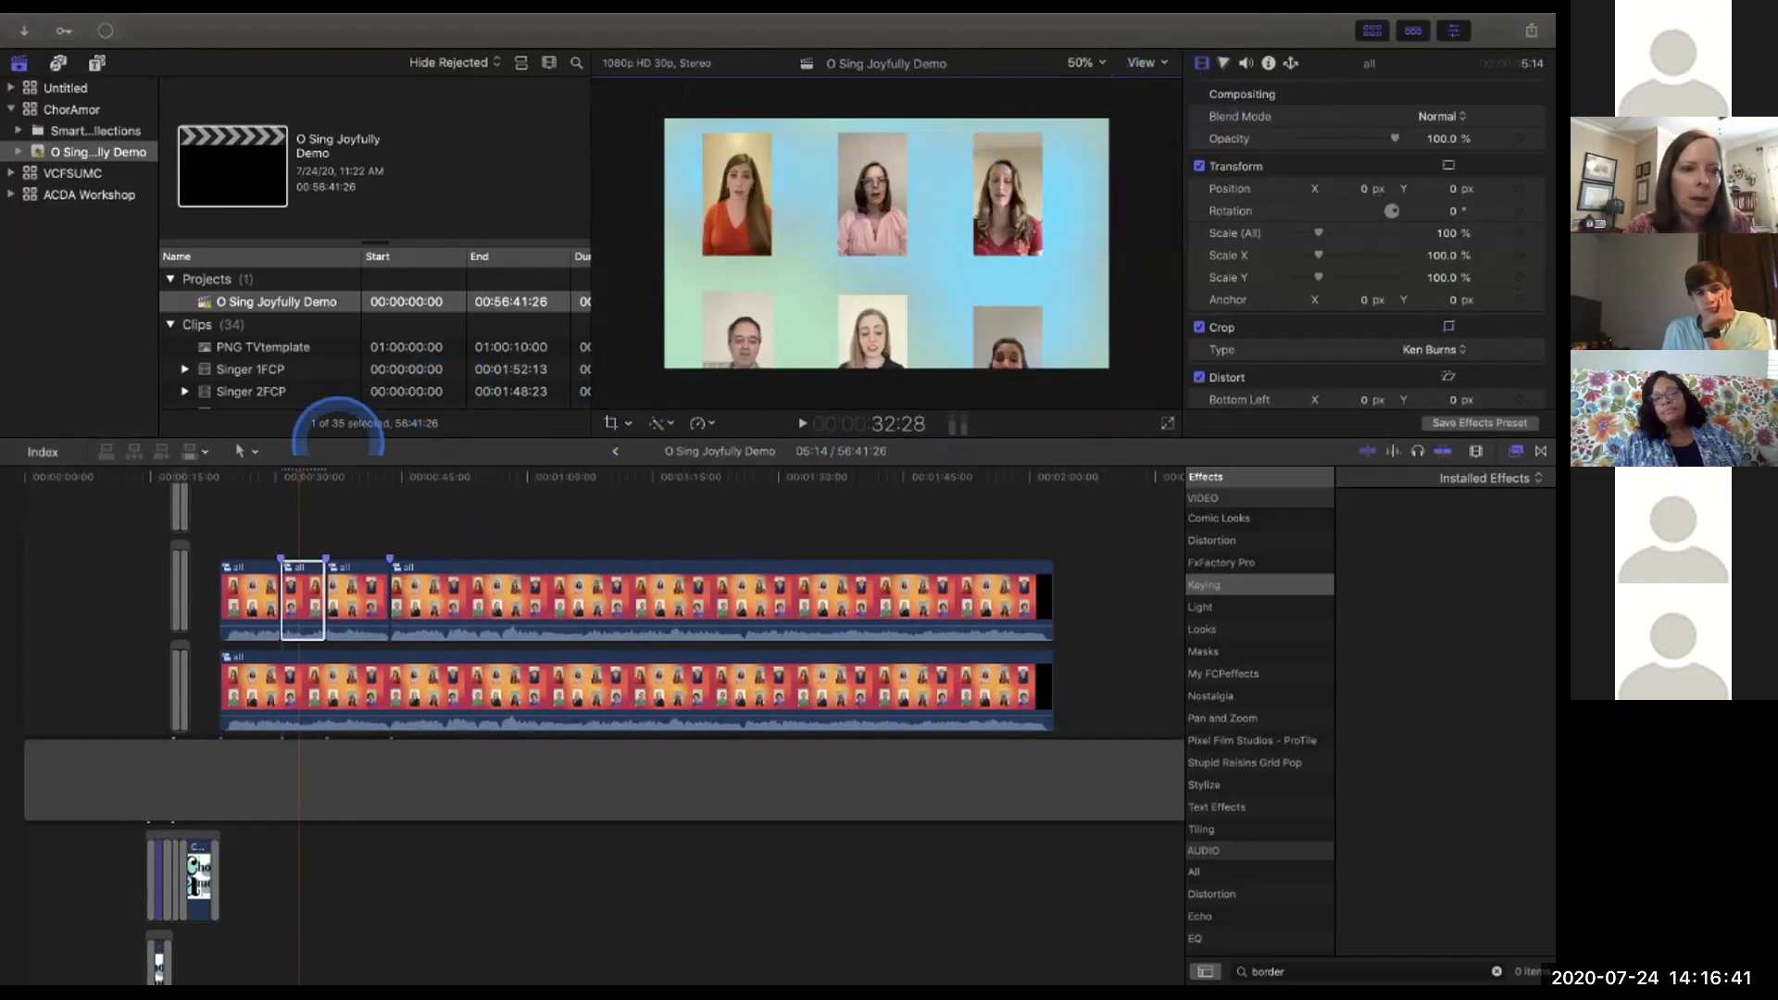
mouse_move(299, 475)
left_mouse_down()
mouse_move(281, 476)
mouse_move(325, 476)
mouse_move(265, 476)
left_mouse_up()
key("space")
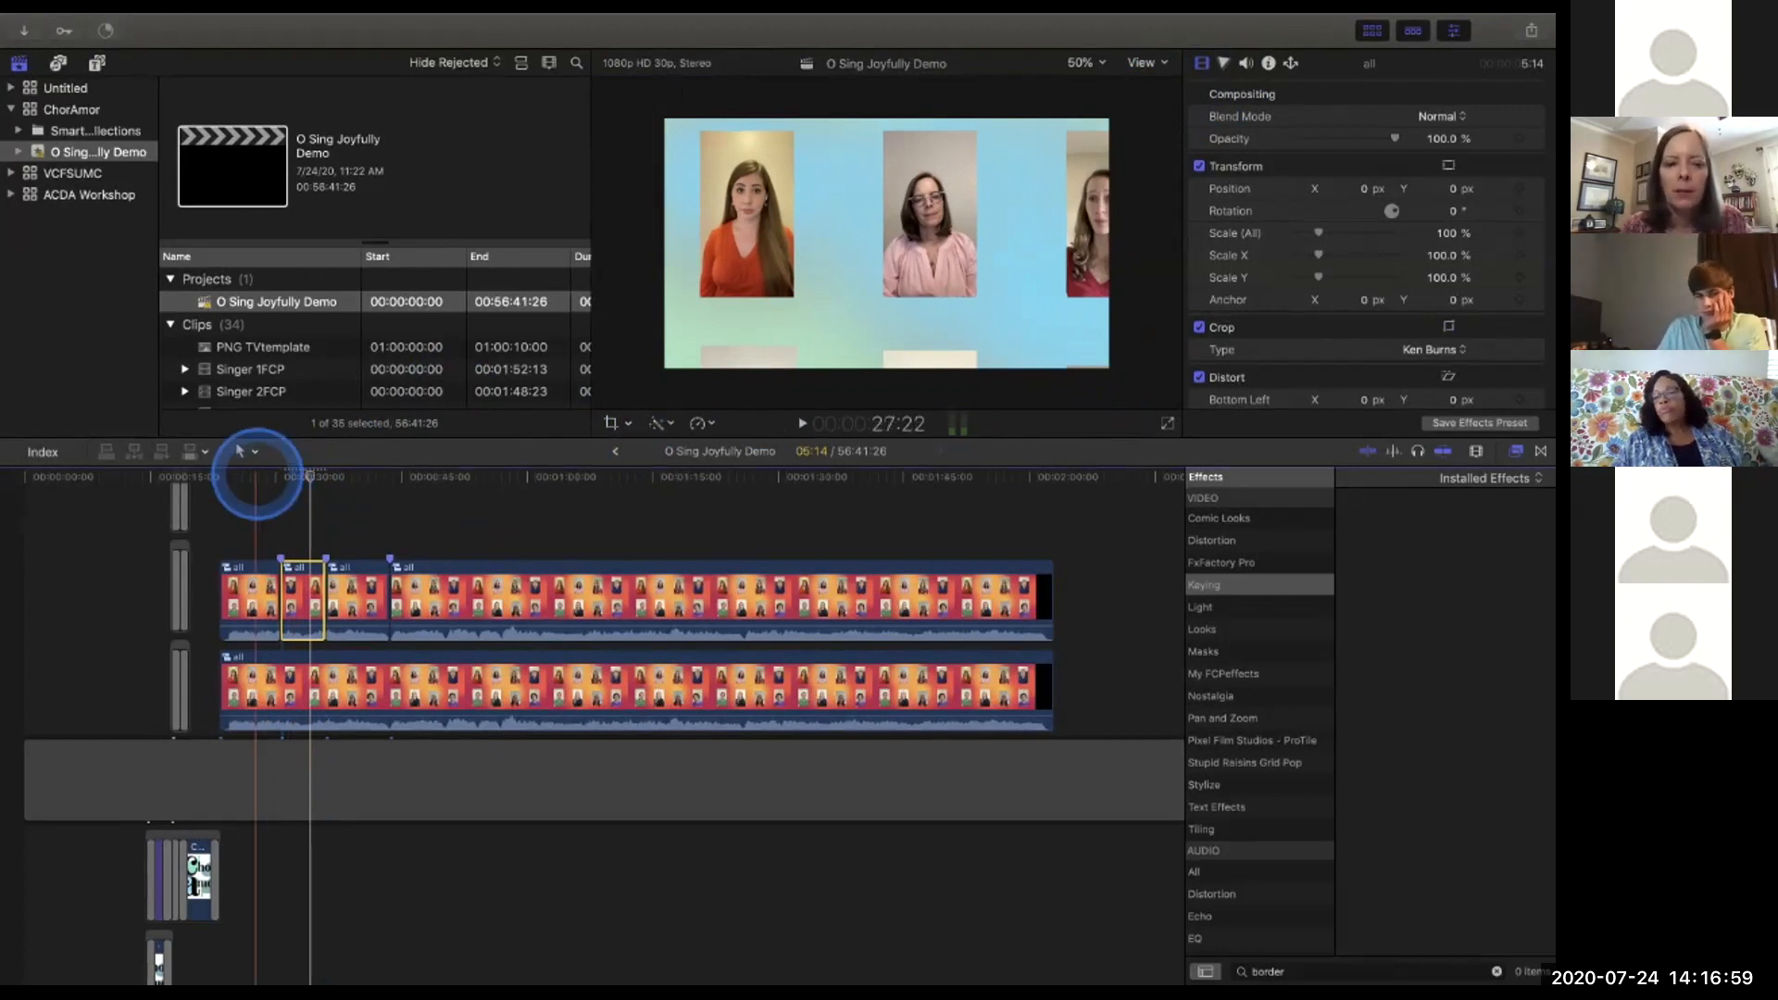
Apply a Ken Burns crop to the third segment of the upper "all" clip.
left_click(356, 576)
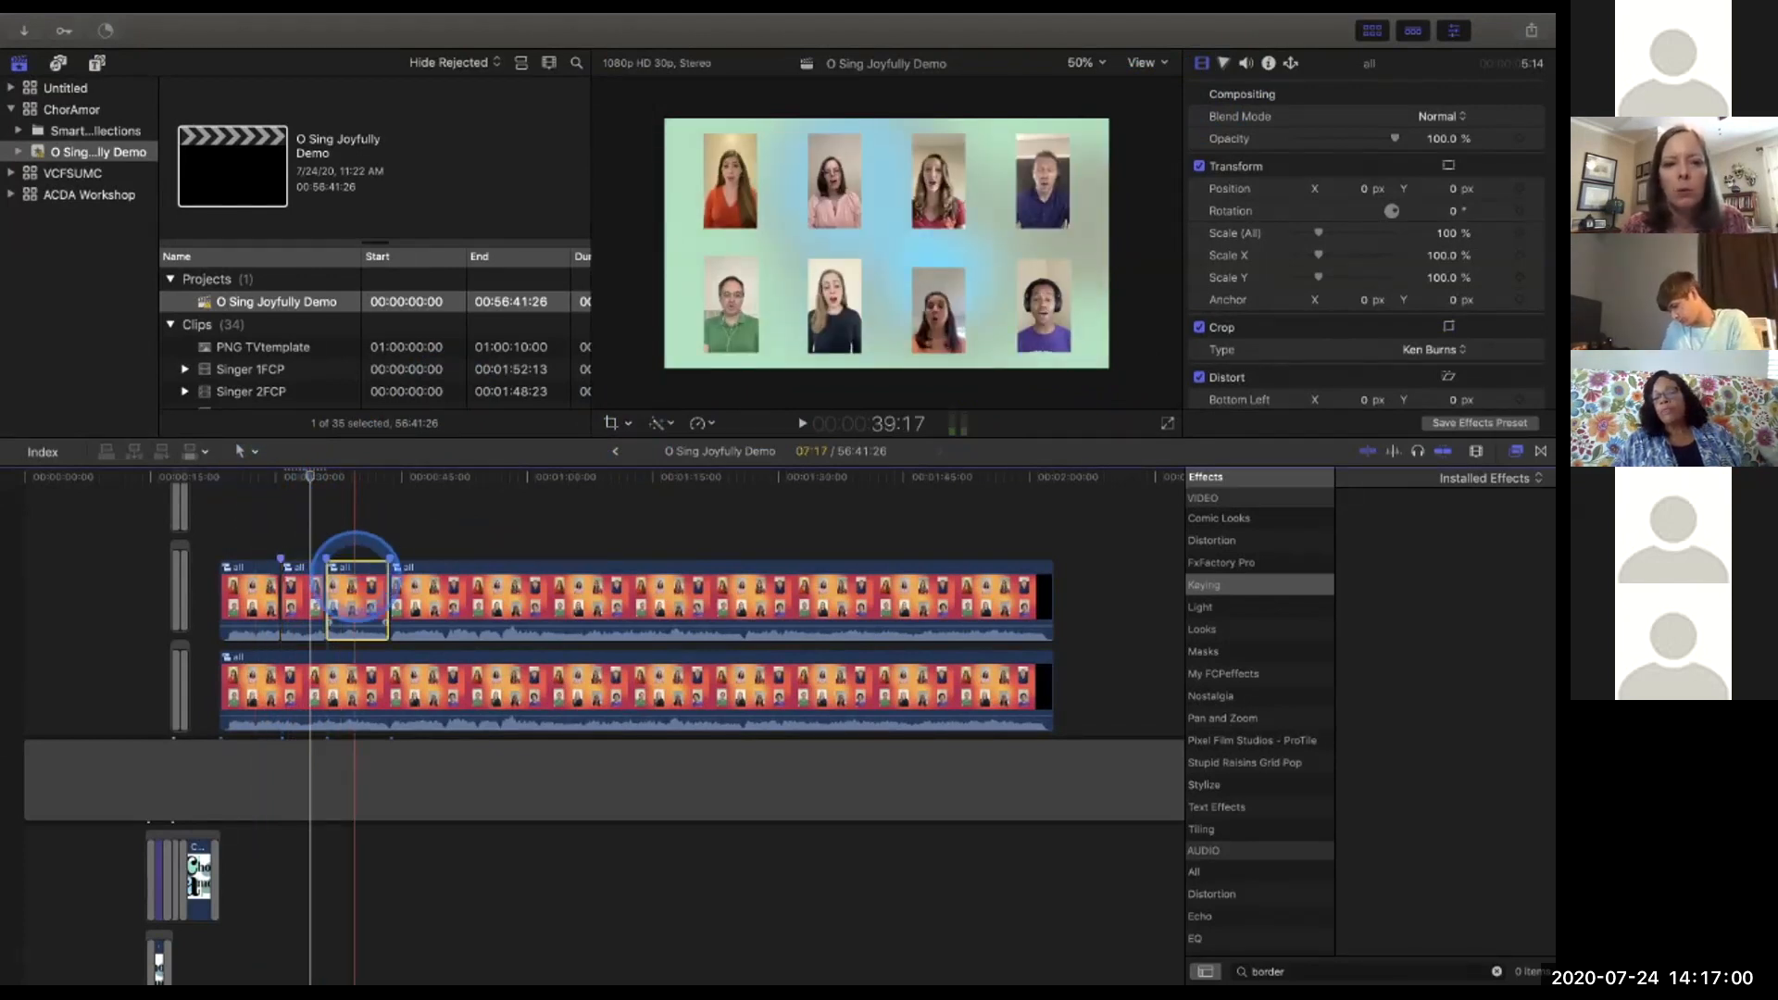
left_click(310, 477)
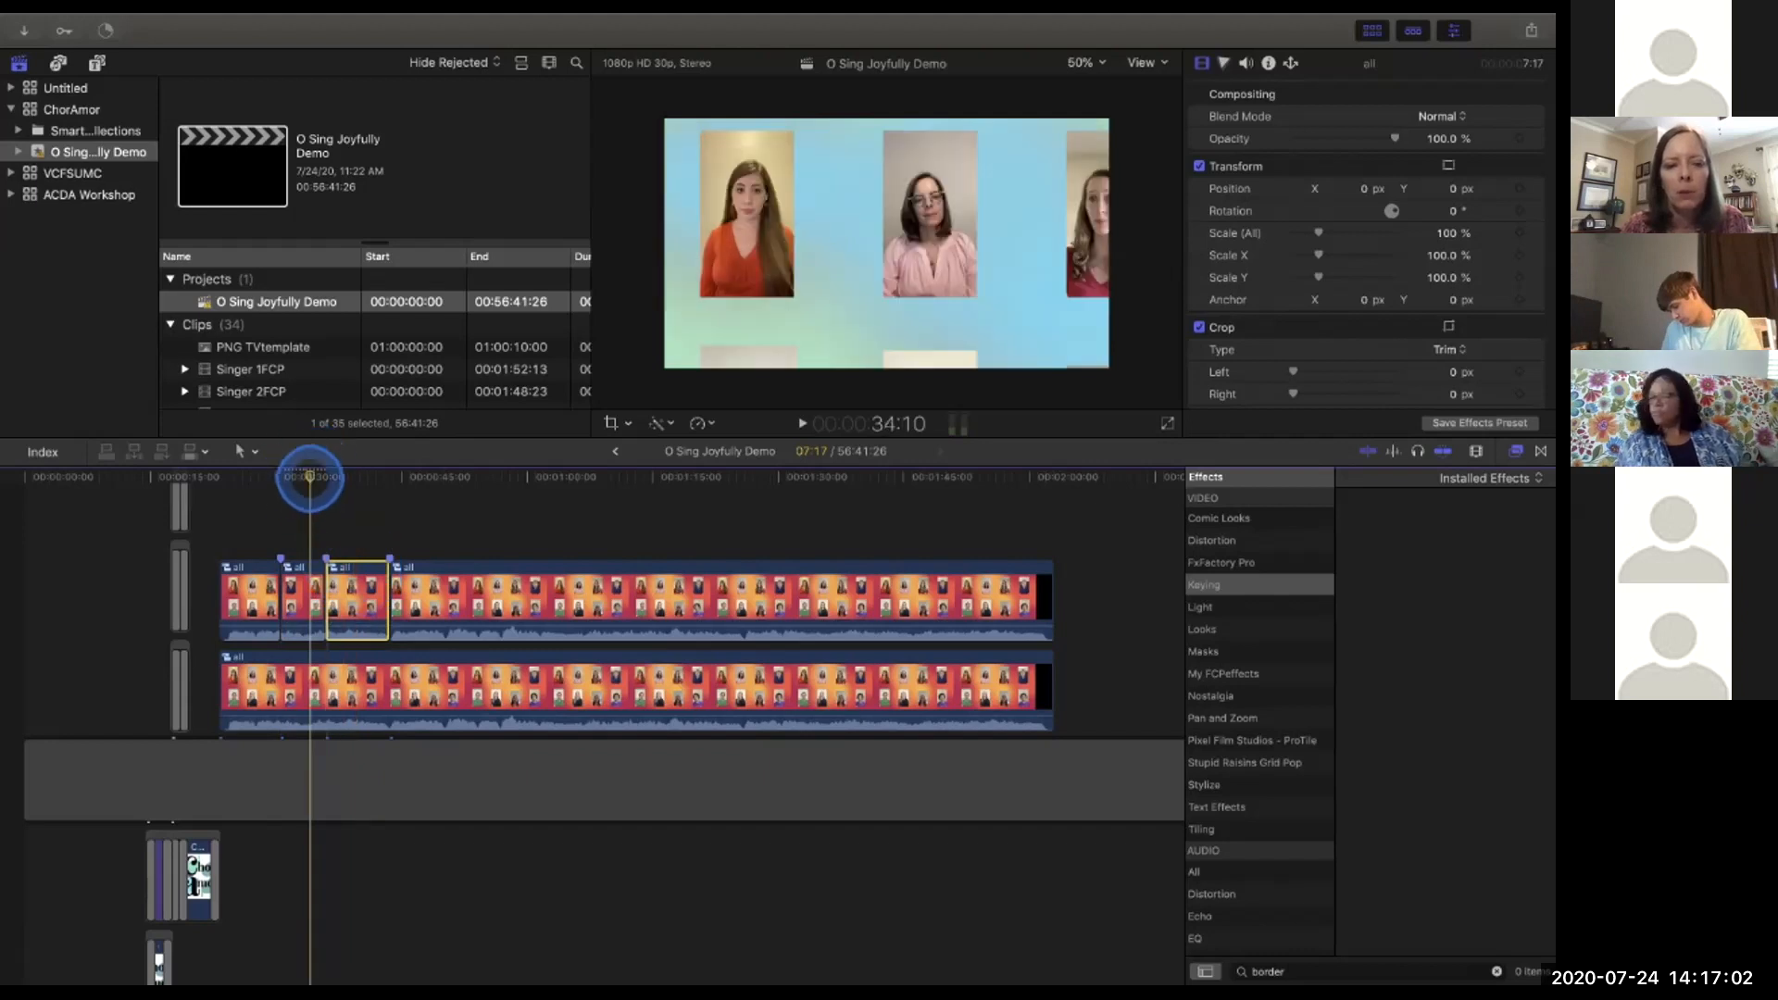
left_click(359, 477)
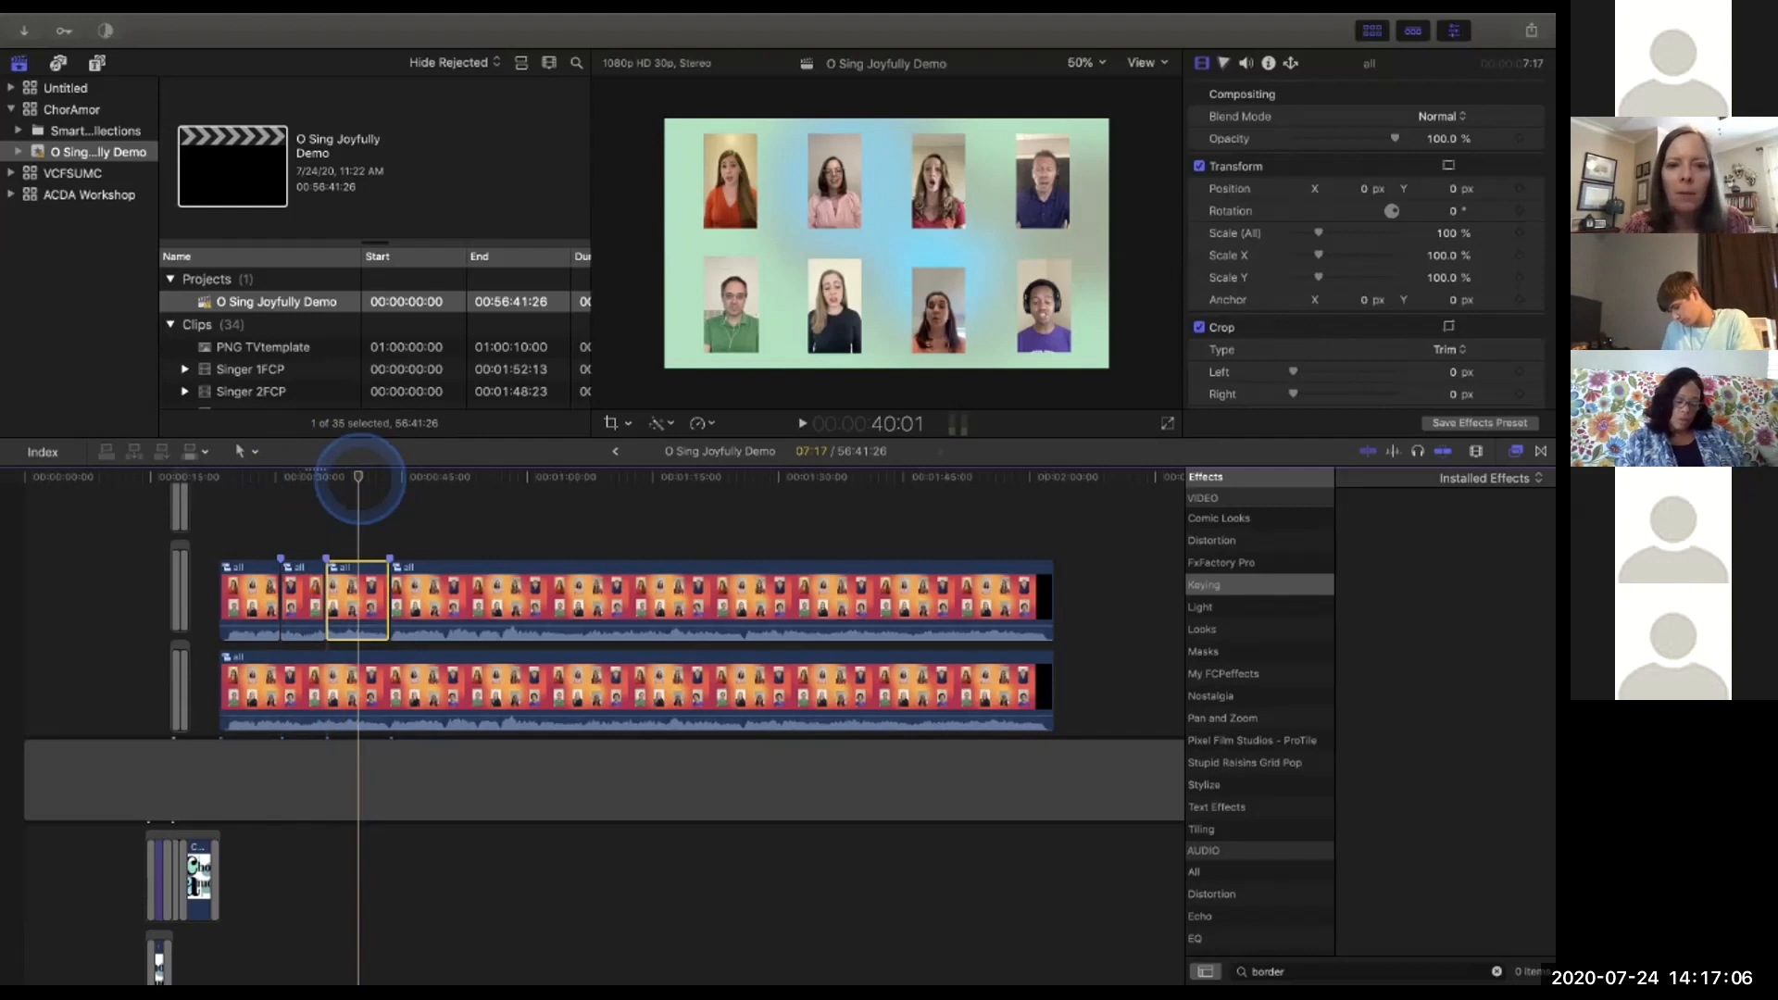
left_click(626, 424)
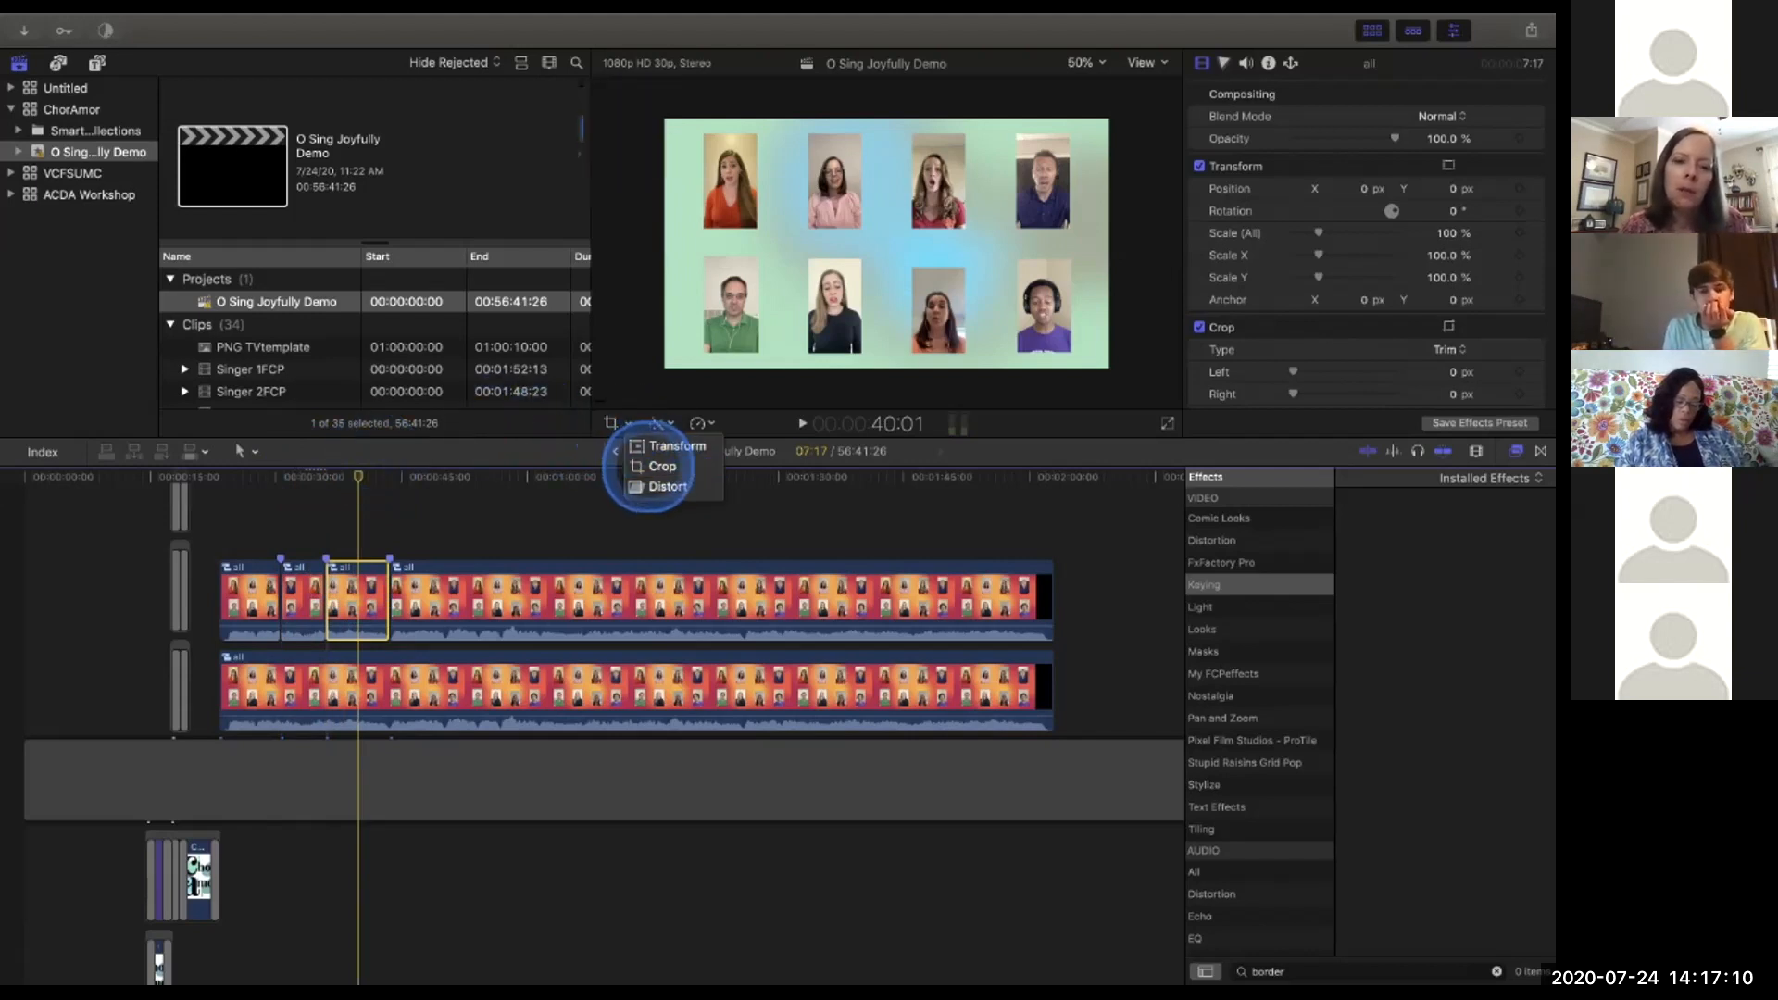
left_click(651, 464)
left_click(923, 385)
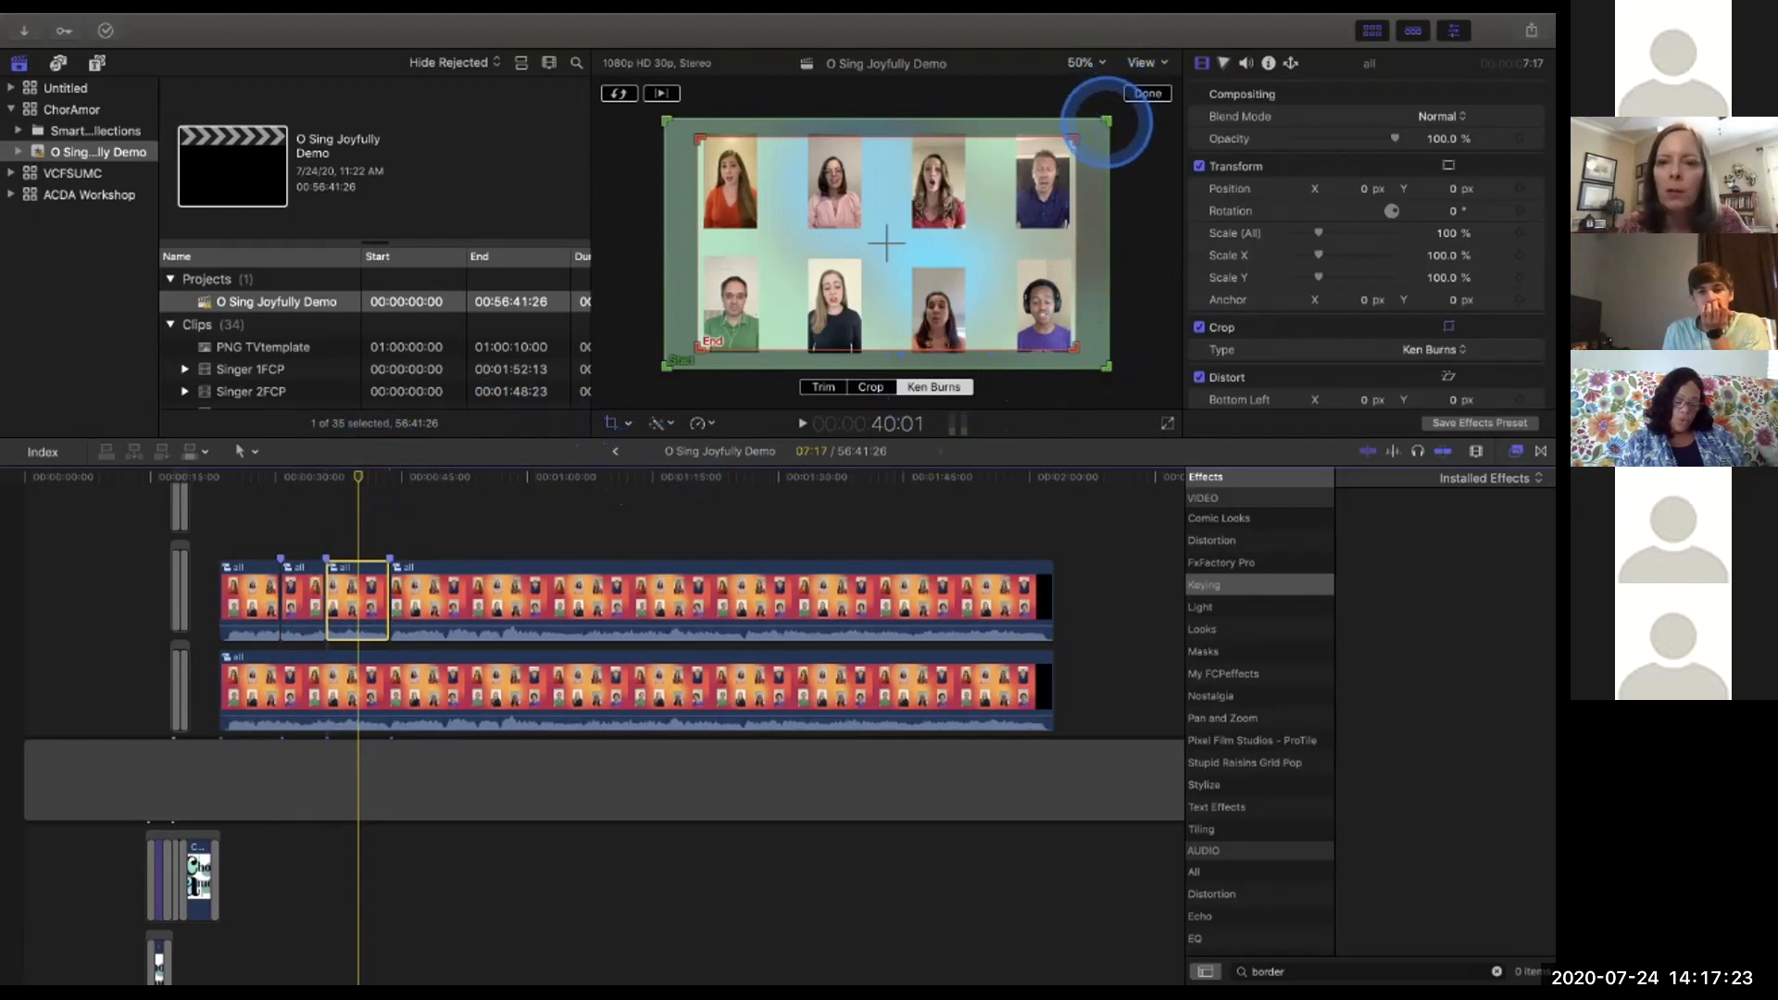
Frame the third segment's Ken Burns start on the two lower-left singers and its end on the two lower-right singers.
left_click_drag(1112, 148, 936, 329)
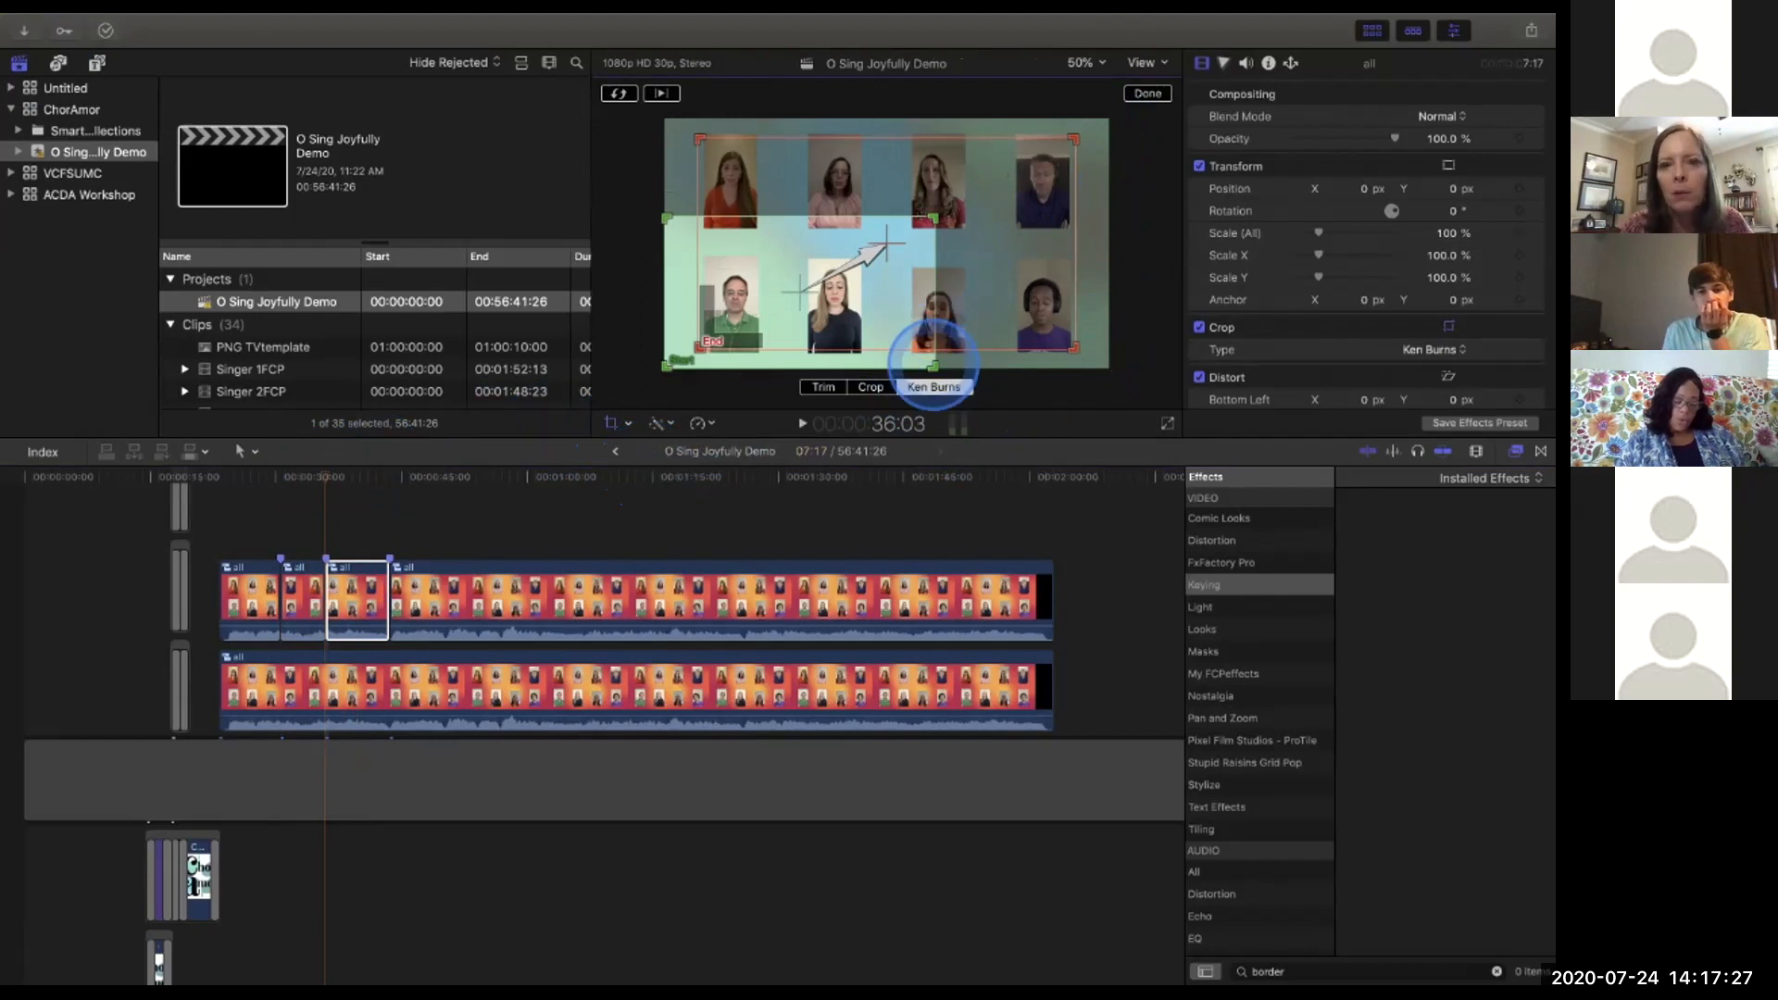
left_click_drag(933, 217, 876, 250)
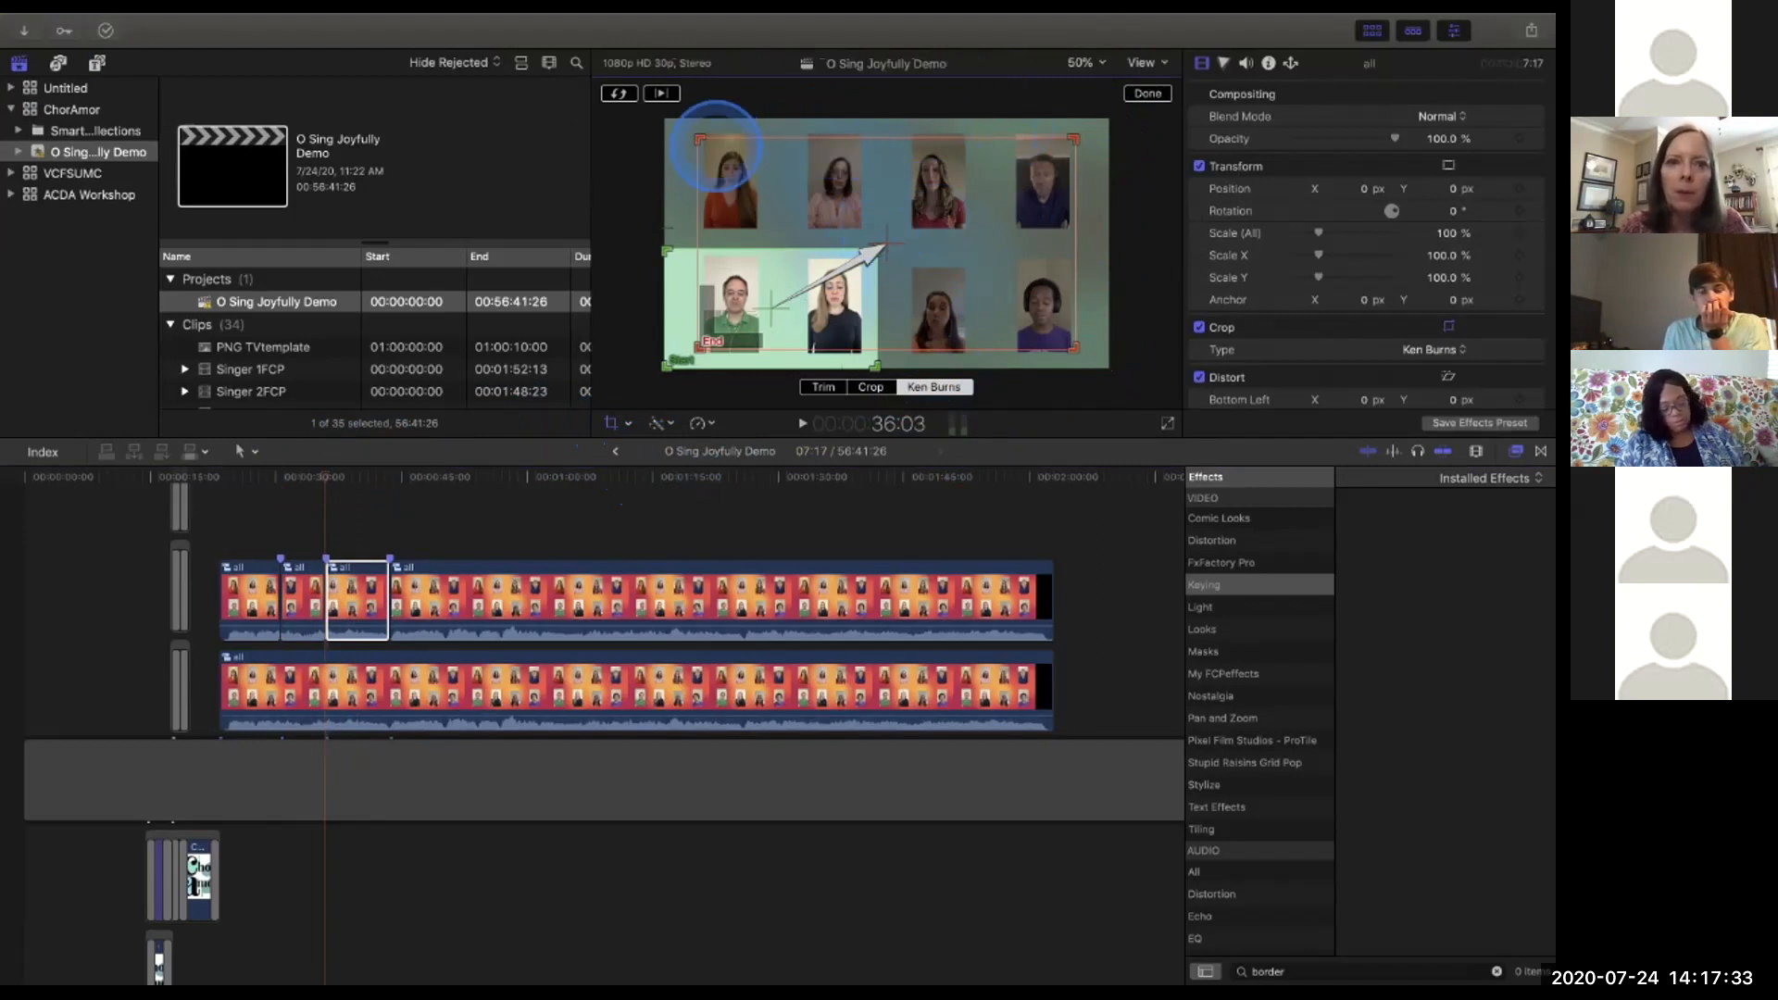
left_click_drag(699, 141, 885, 203)
left_click_drag(937, 256, 938, 272)
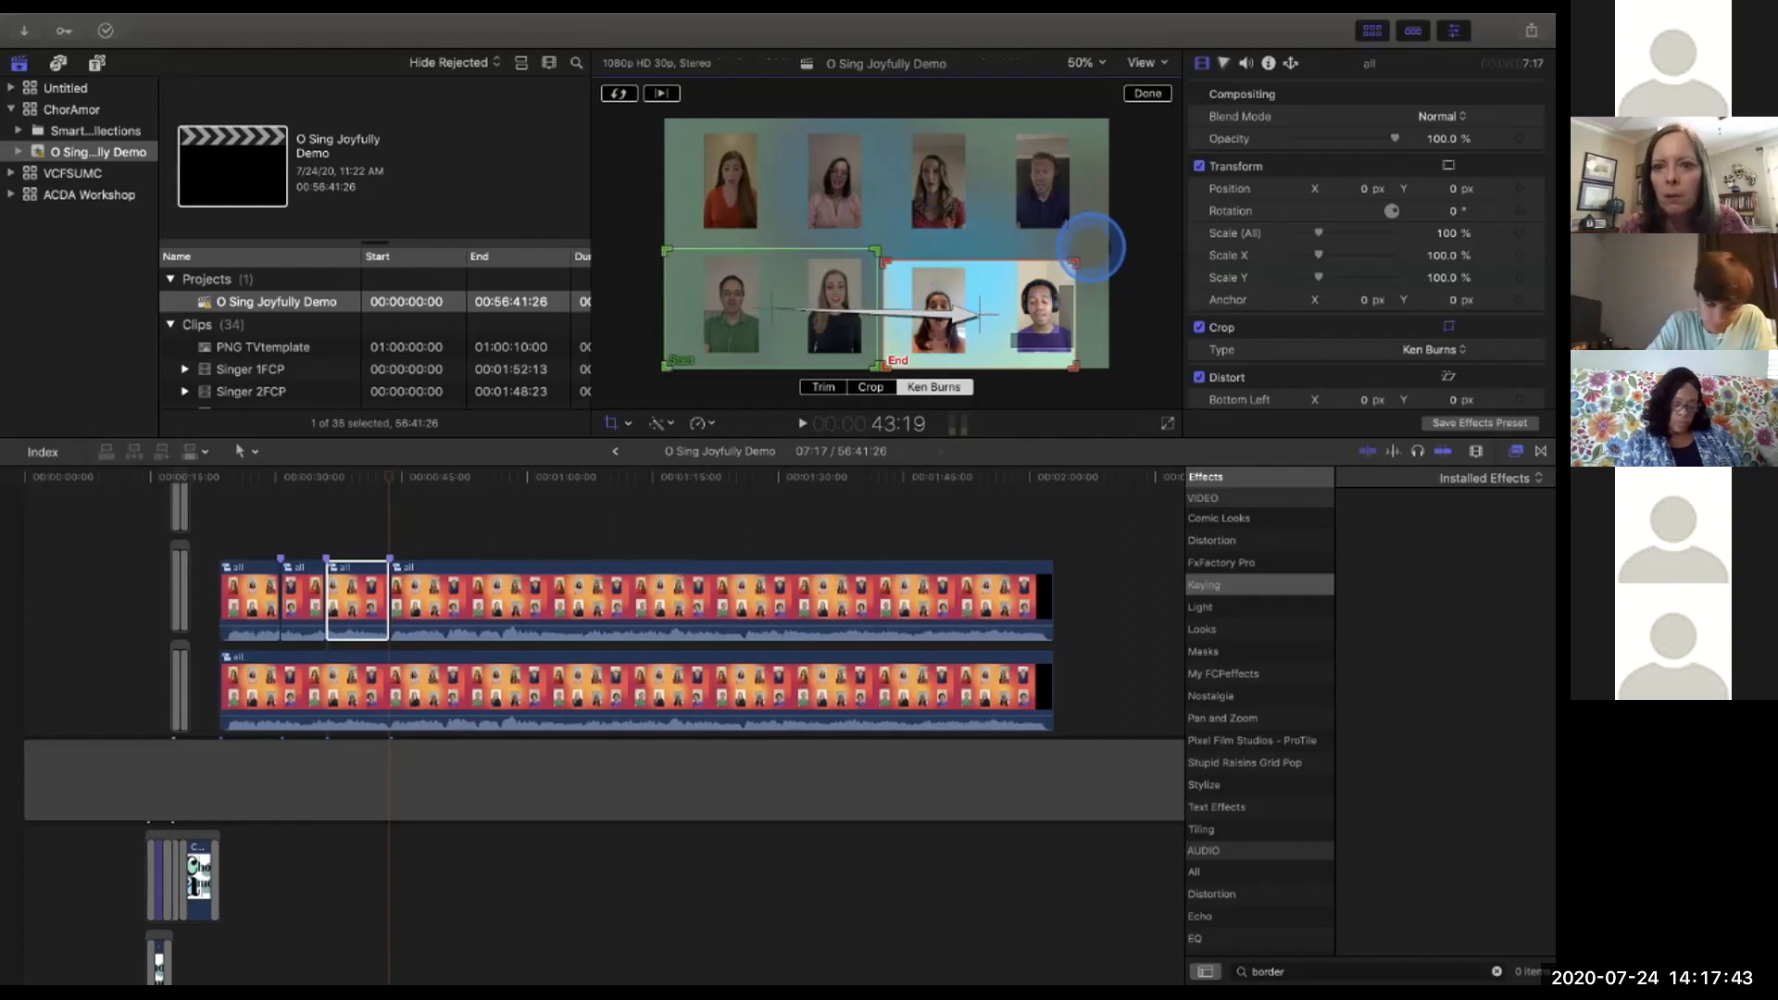
left_click_drag(1074, 264, 1089, 254)
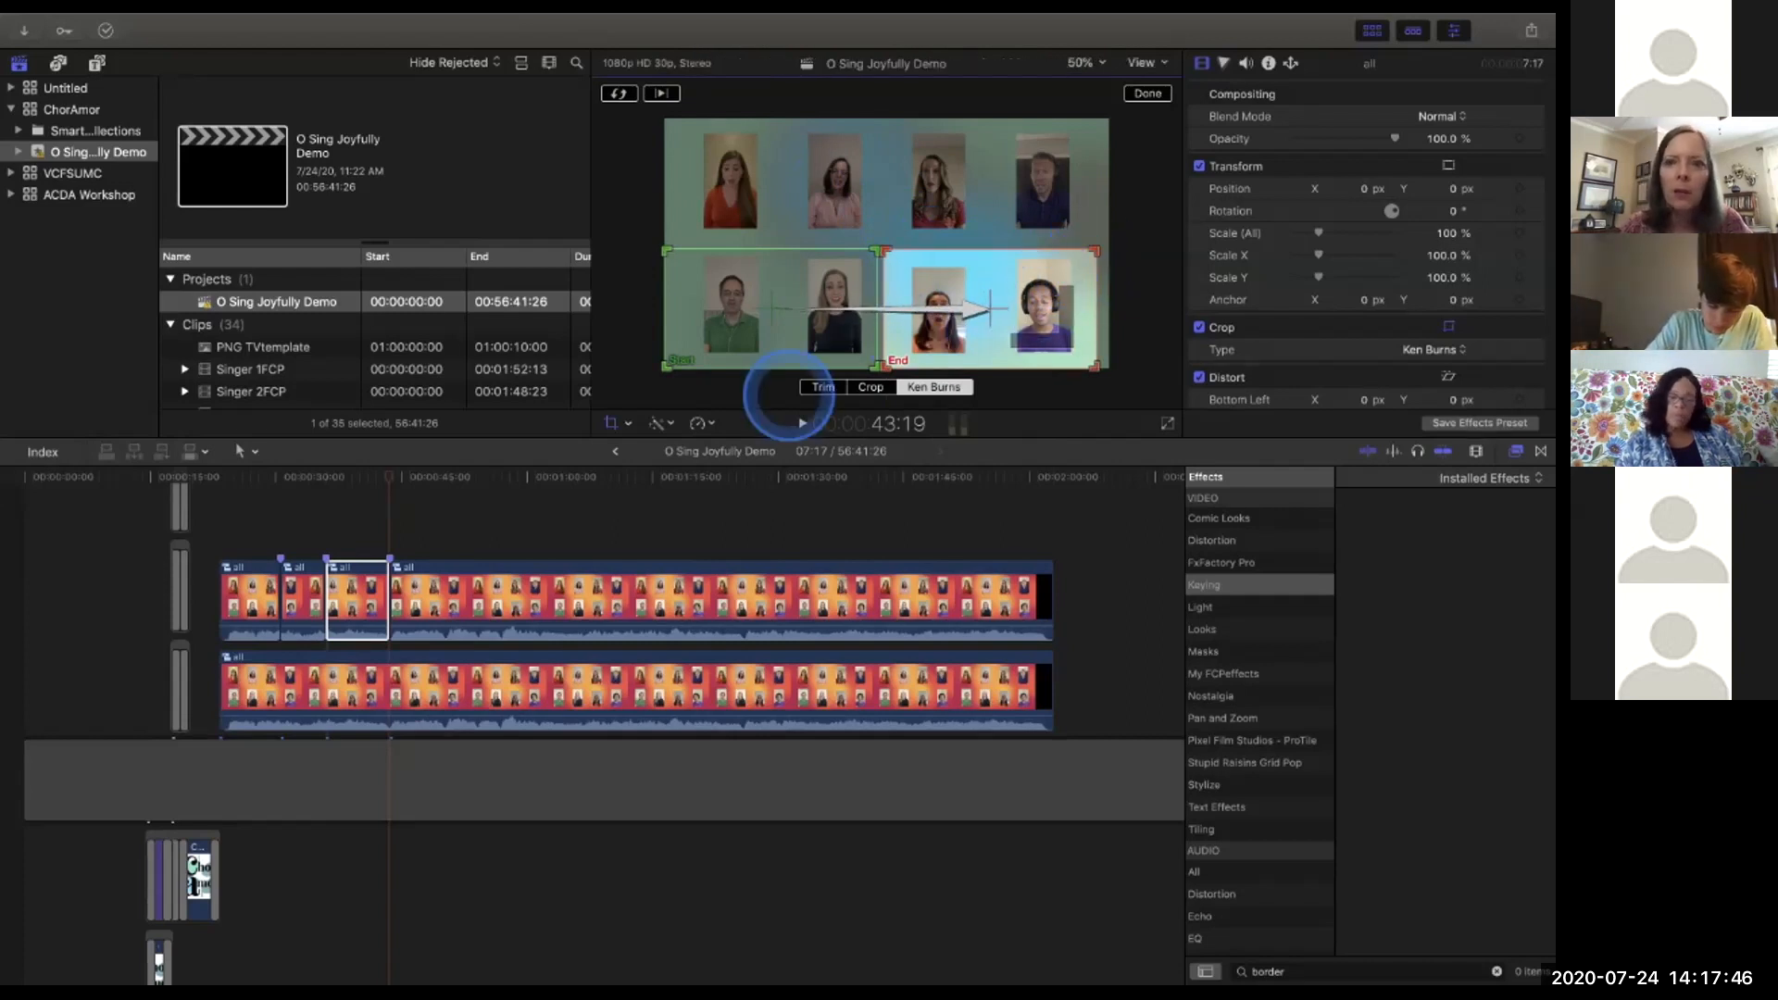
Finish the third segment's Ken Burns crop and play back the move across the lower row of singers.
left_click(1148, 94)
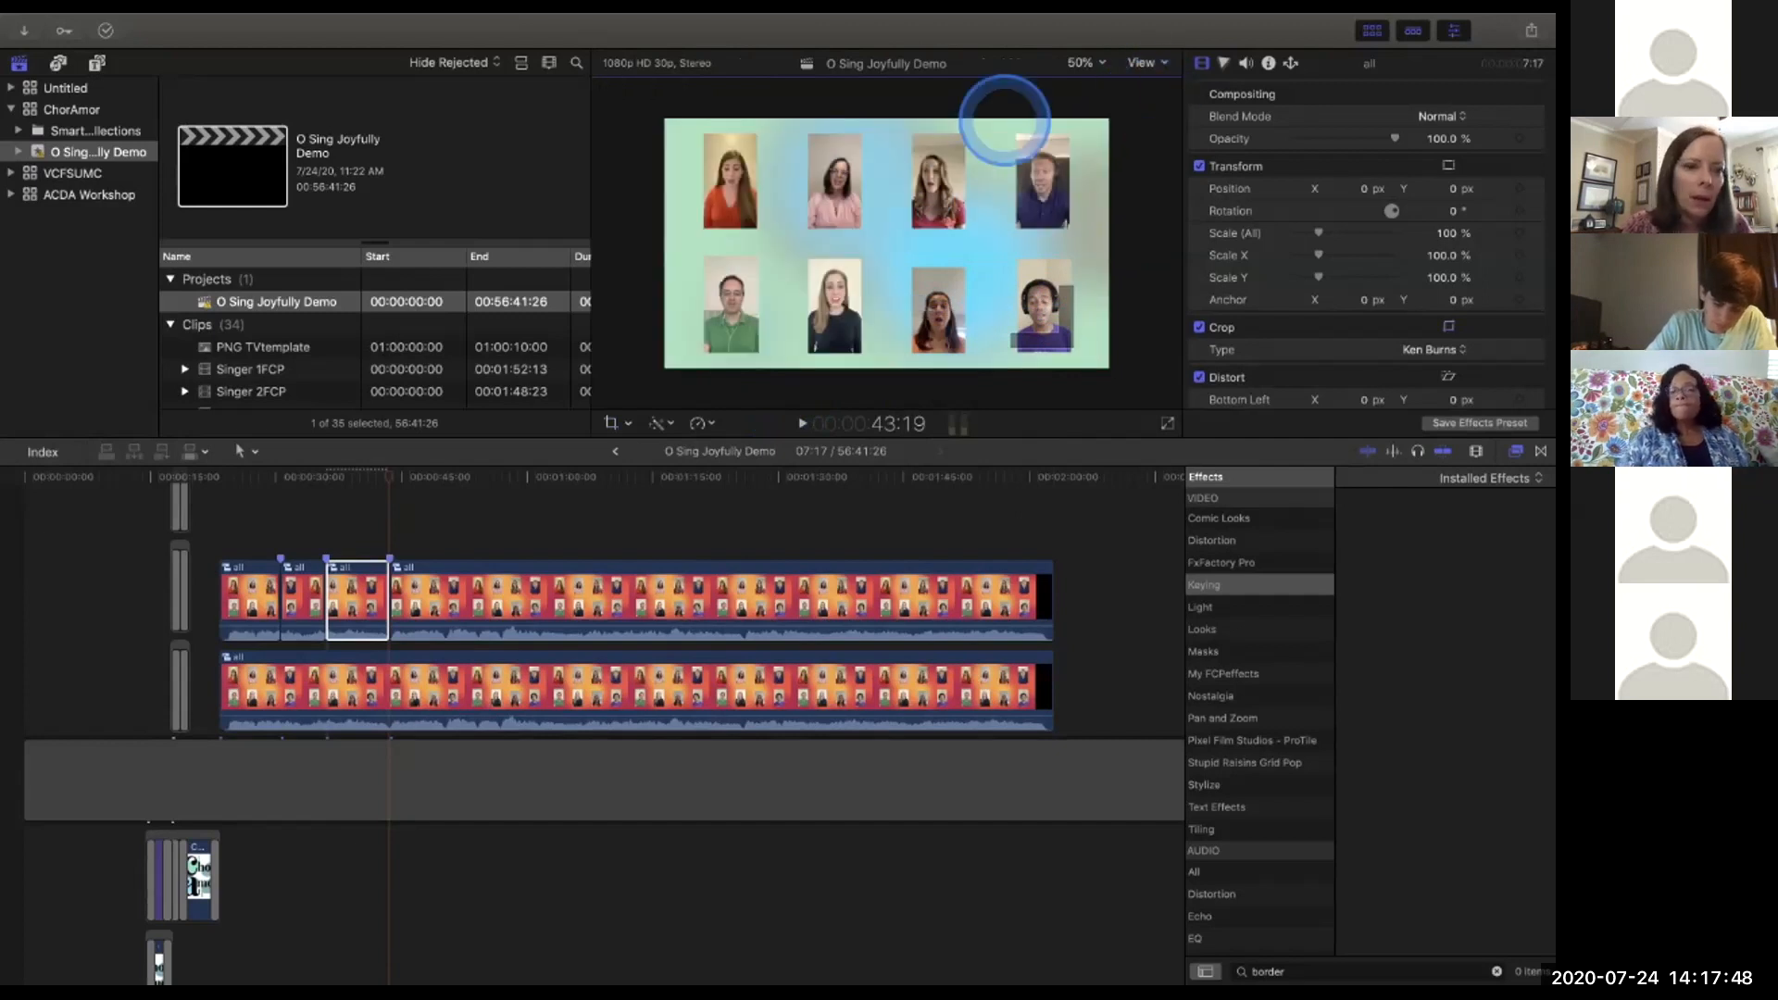
left_click(389, 477)
left_click_drag(389, 477, 337, 477)
key("space")
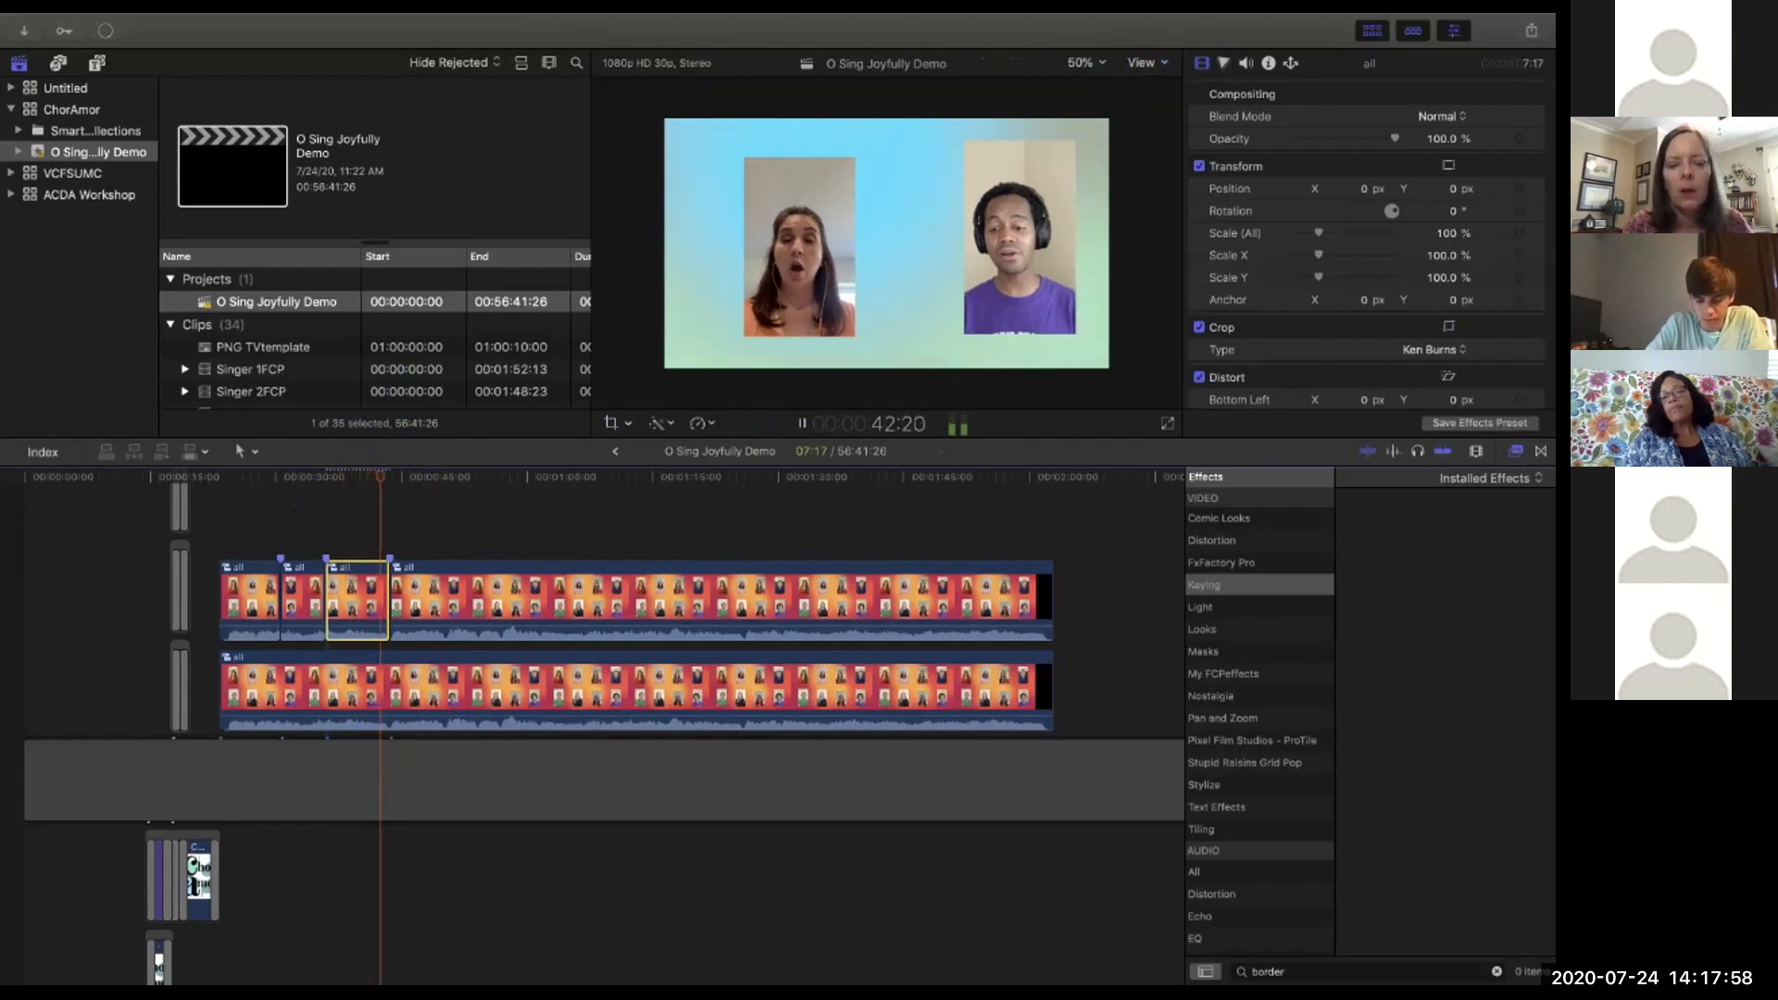
key("space")
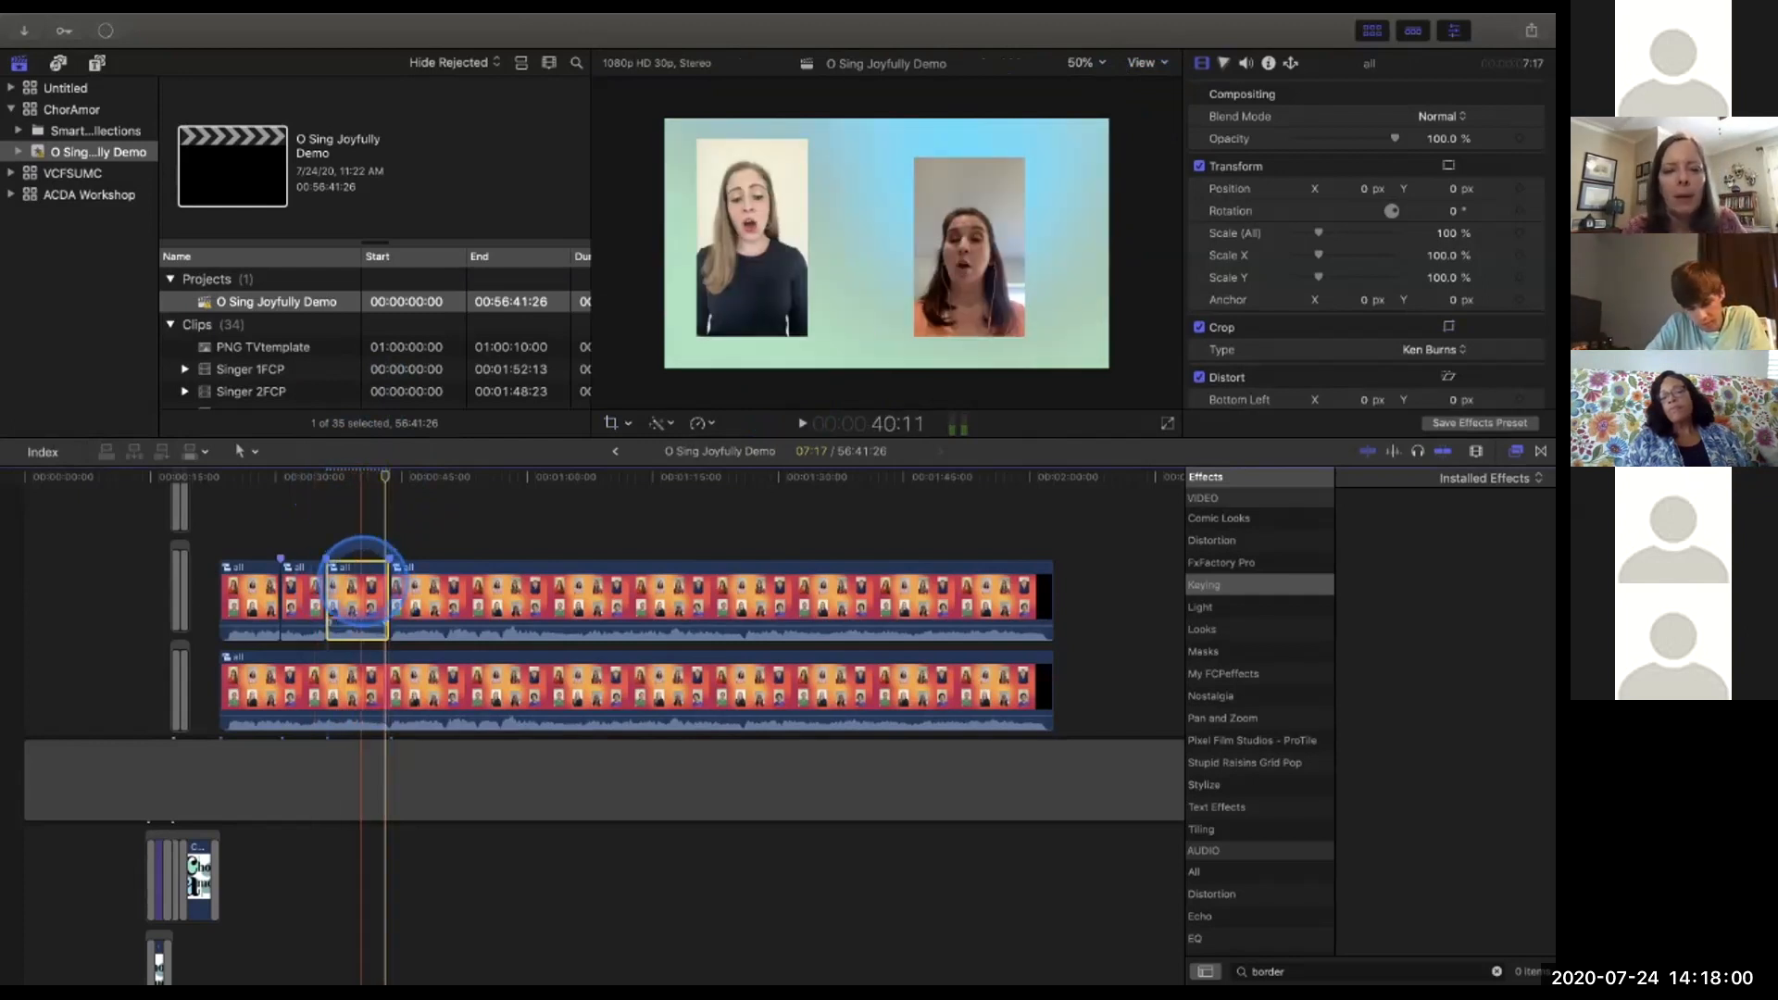
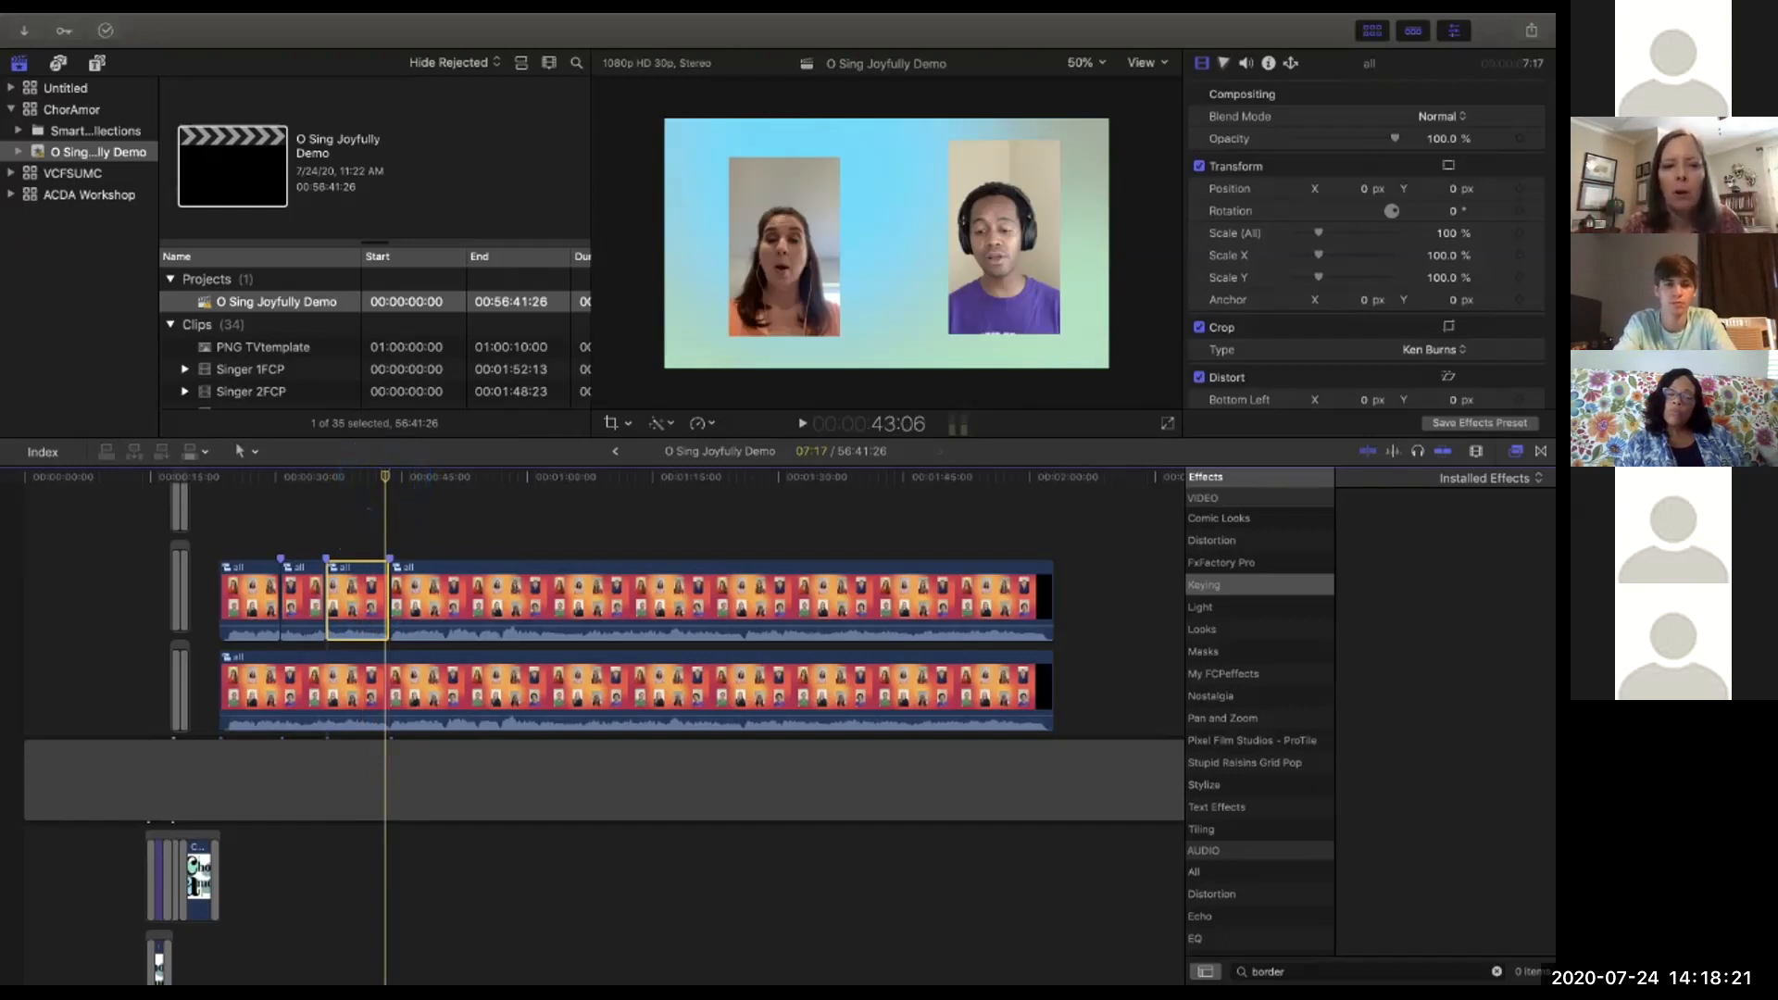
left_click_drag(385, 477, 349, 483)
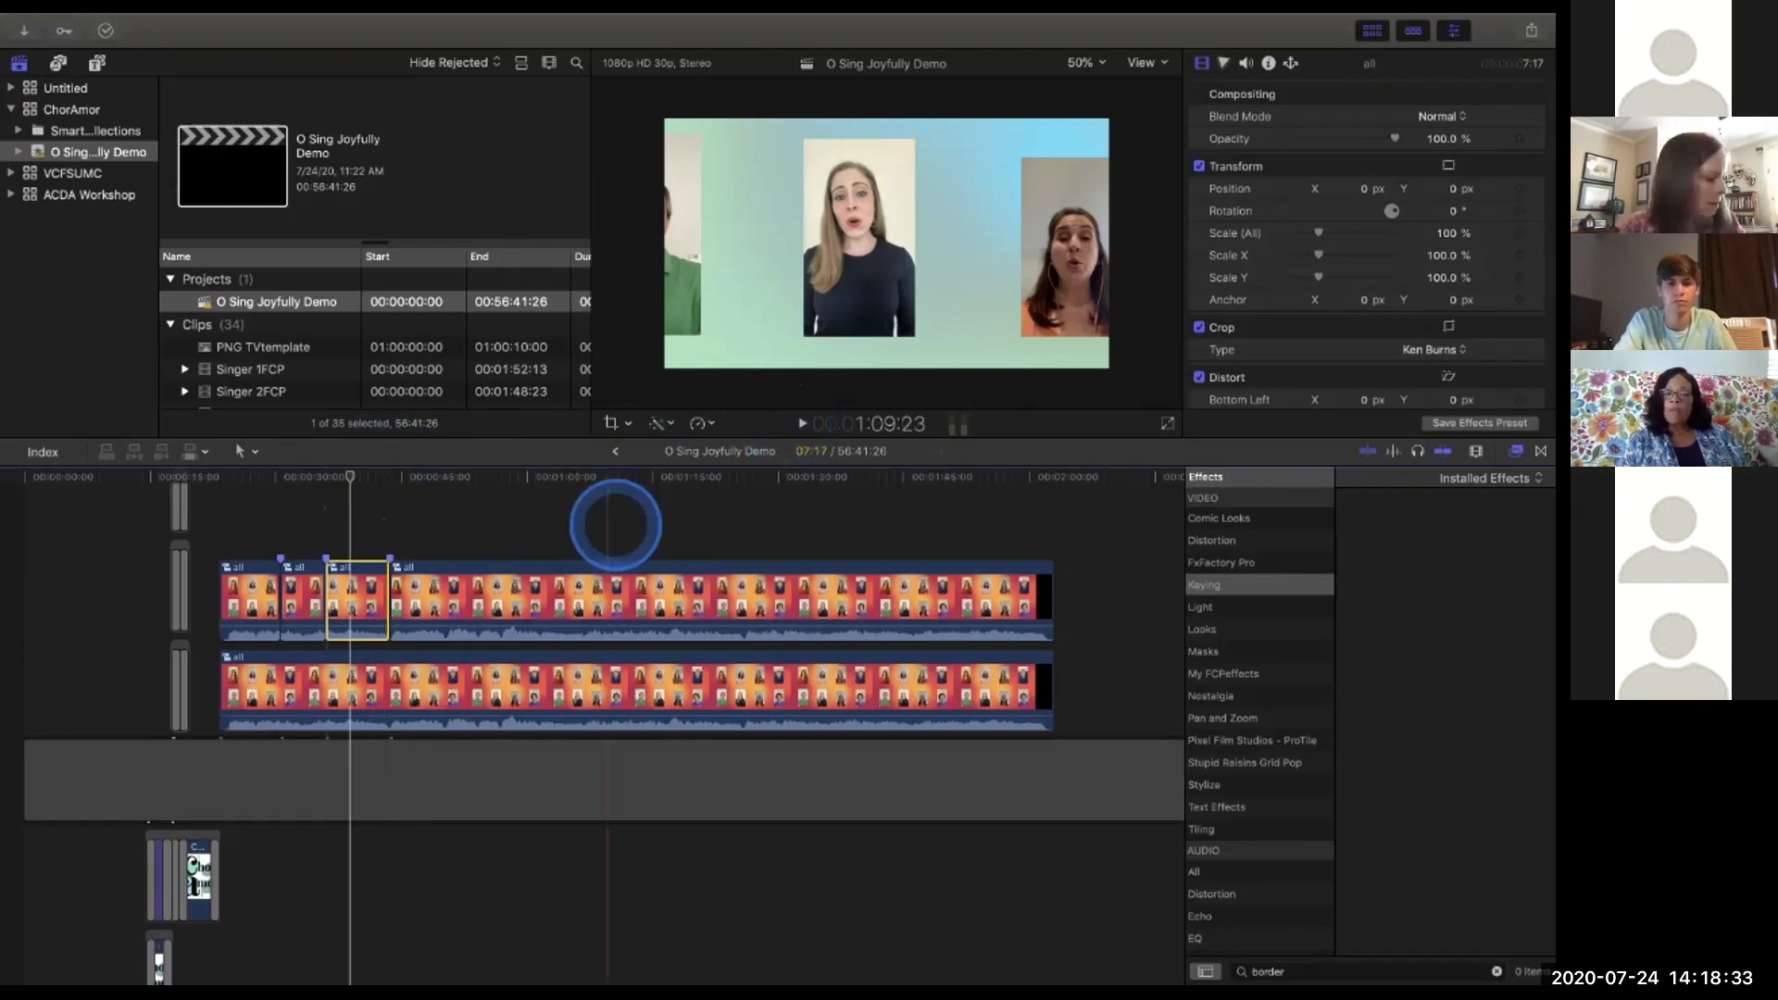
Delete all four segments of the upper "all" compound clip, leaving the lower "all" clip in the timeline.
scroll(566, 572, "down", 1)
scroll(566, 572, "right", 1)
scroll(567, 573, "up", 1)
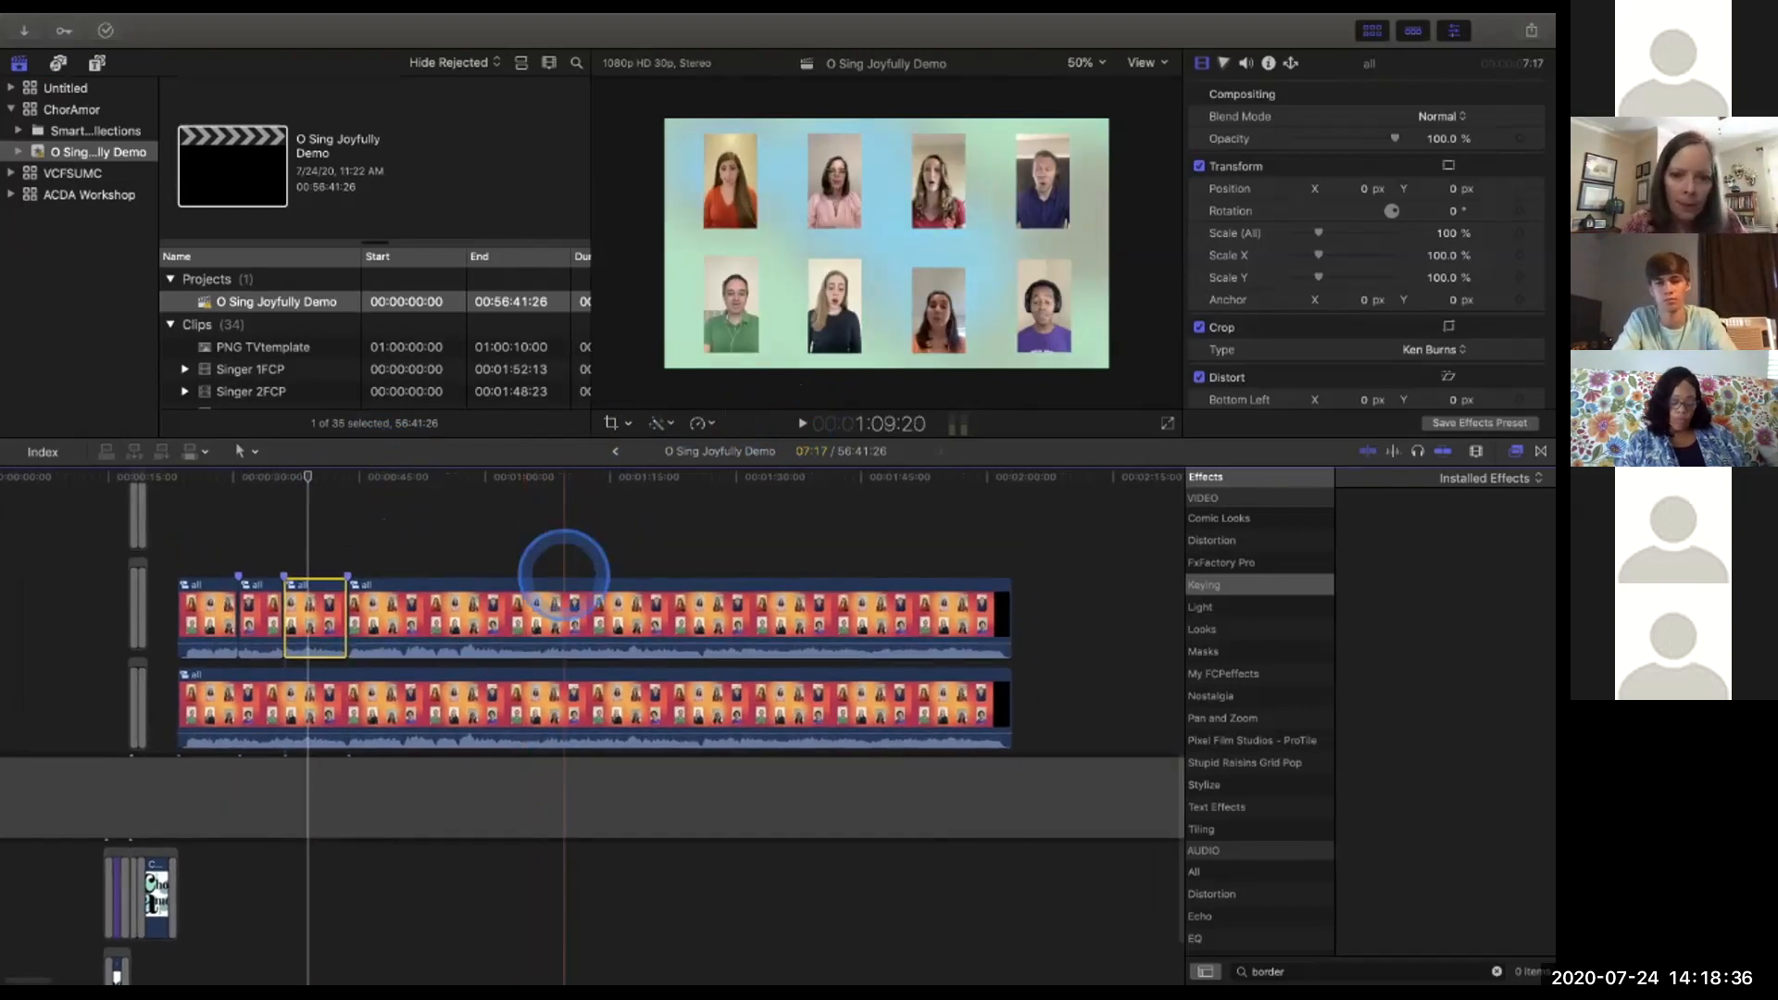
scroll(563, 572, "down", 3)
scroll(561, 581, "down", 5)
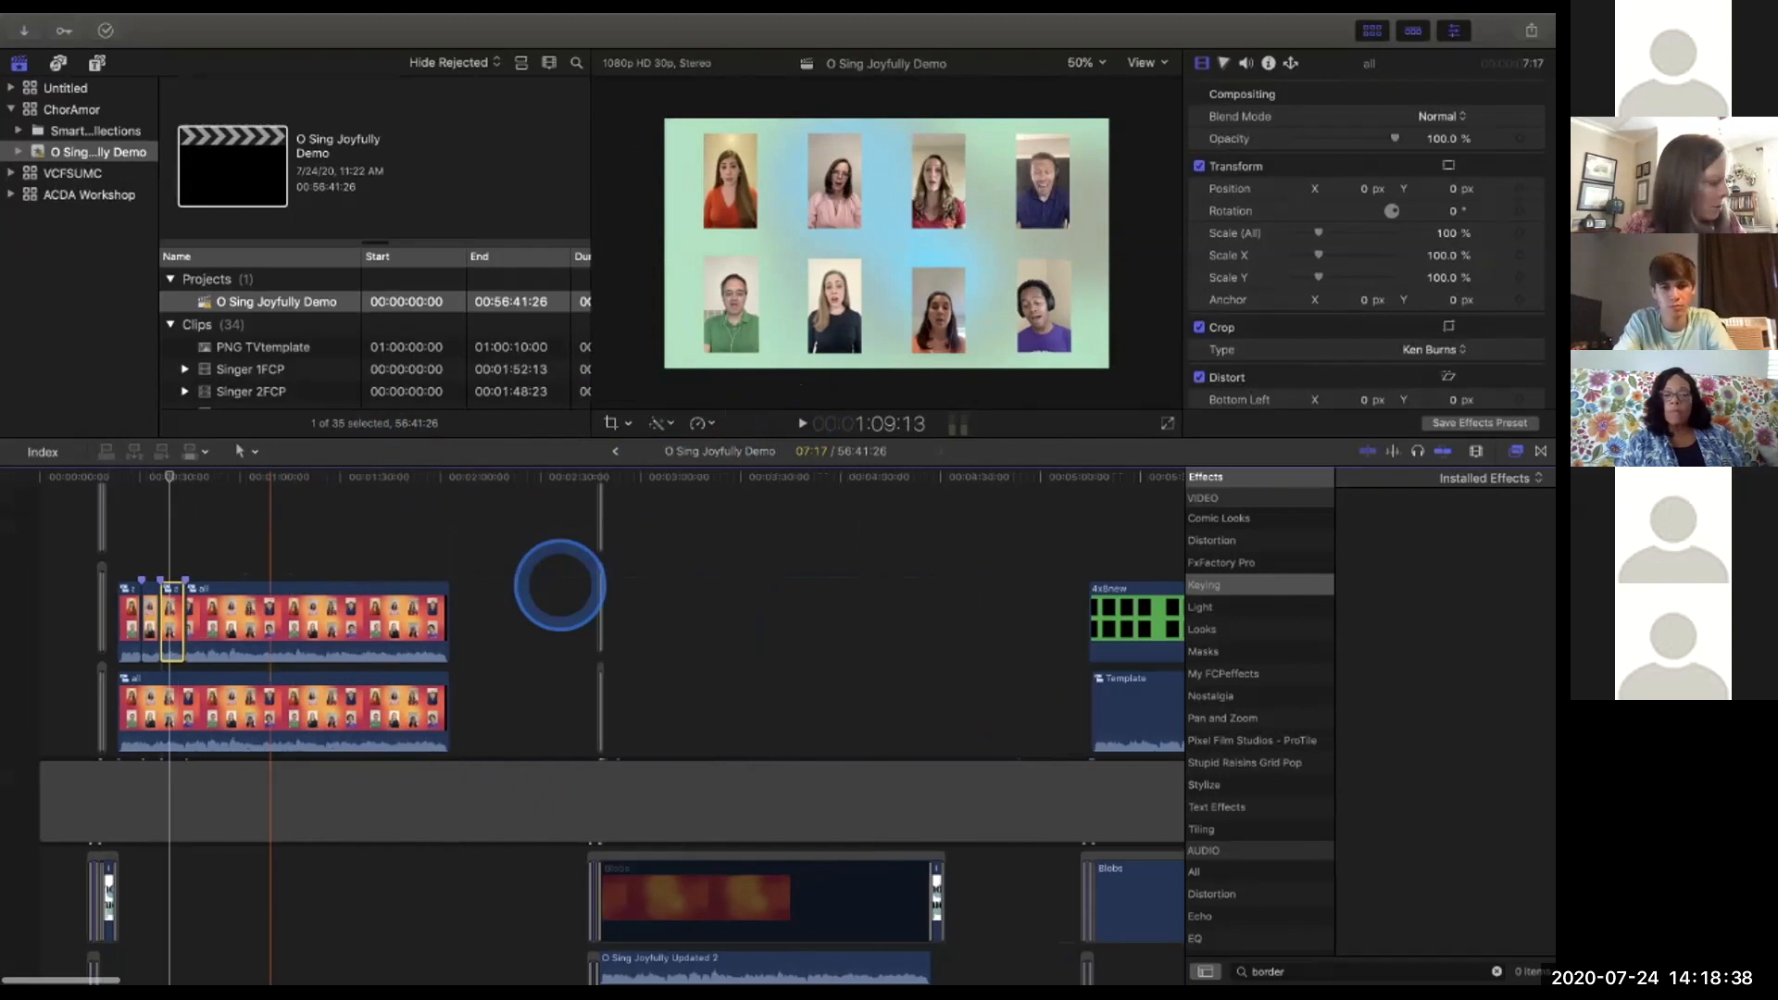
scroll(560, 581, "right", 1)
scroll(560, 581, "down", 1)
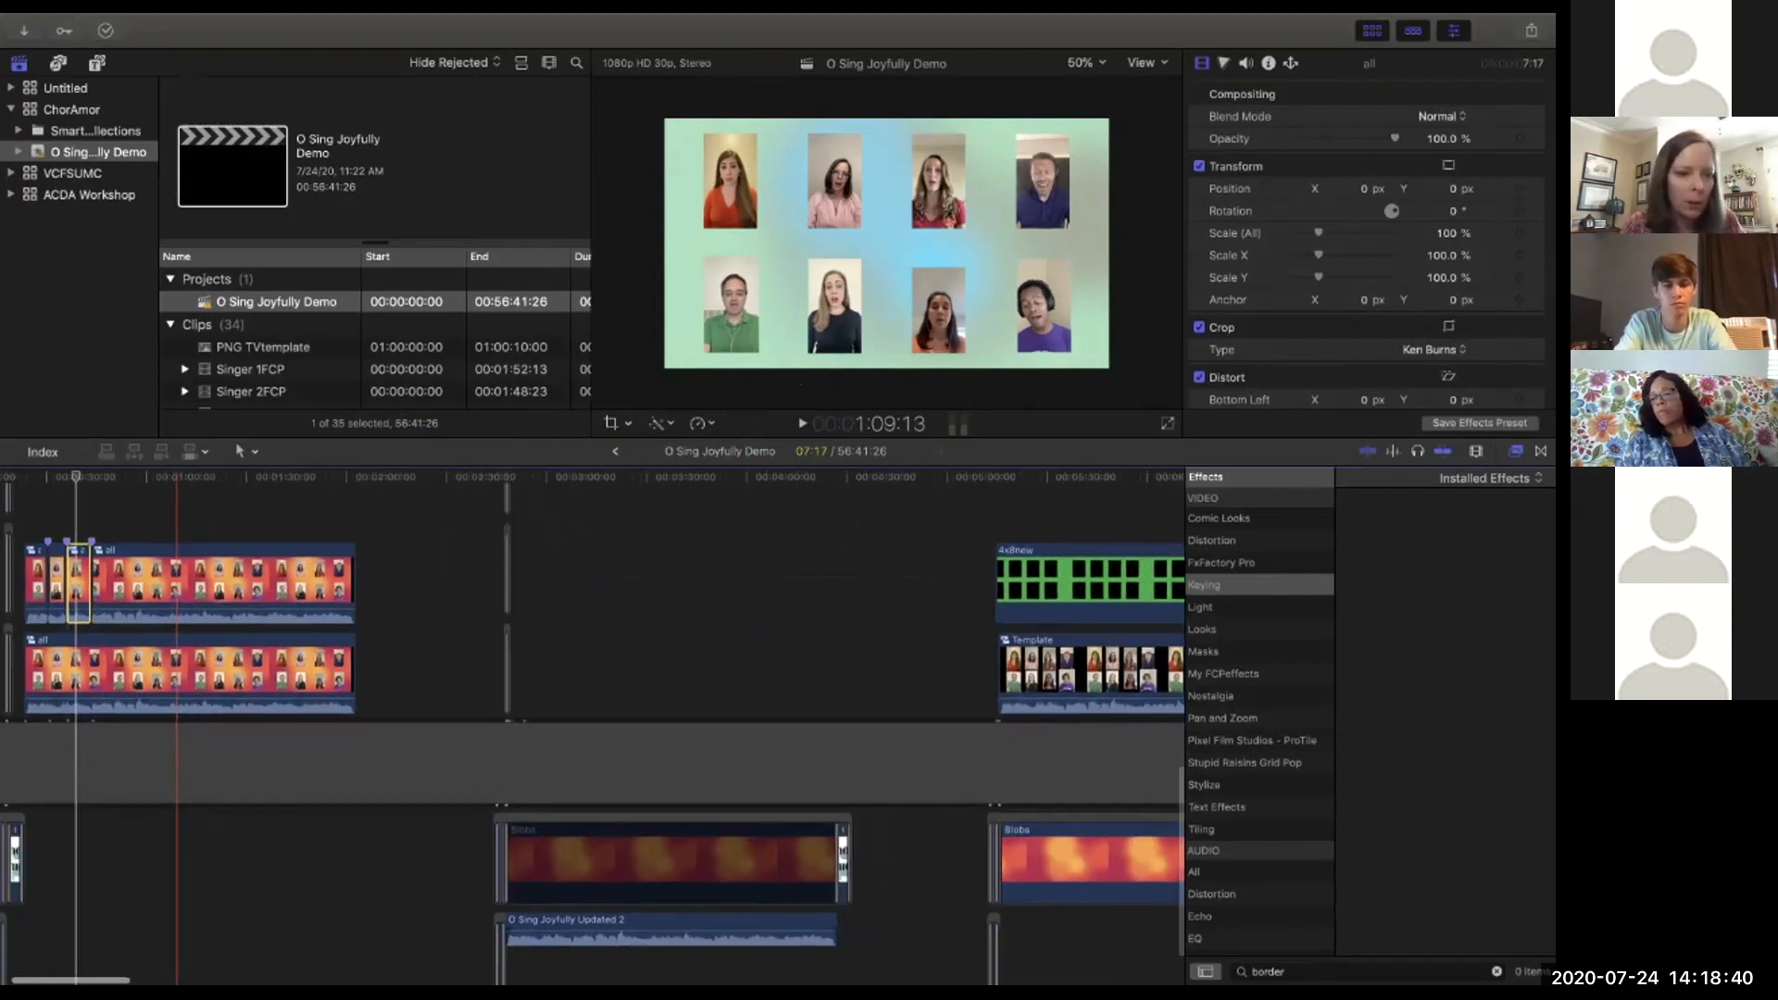
scroll(560, 581, "left", 2)
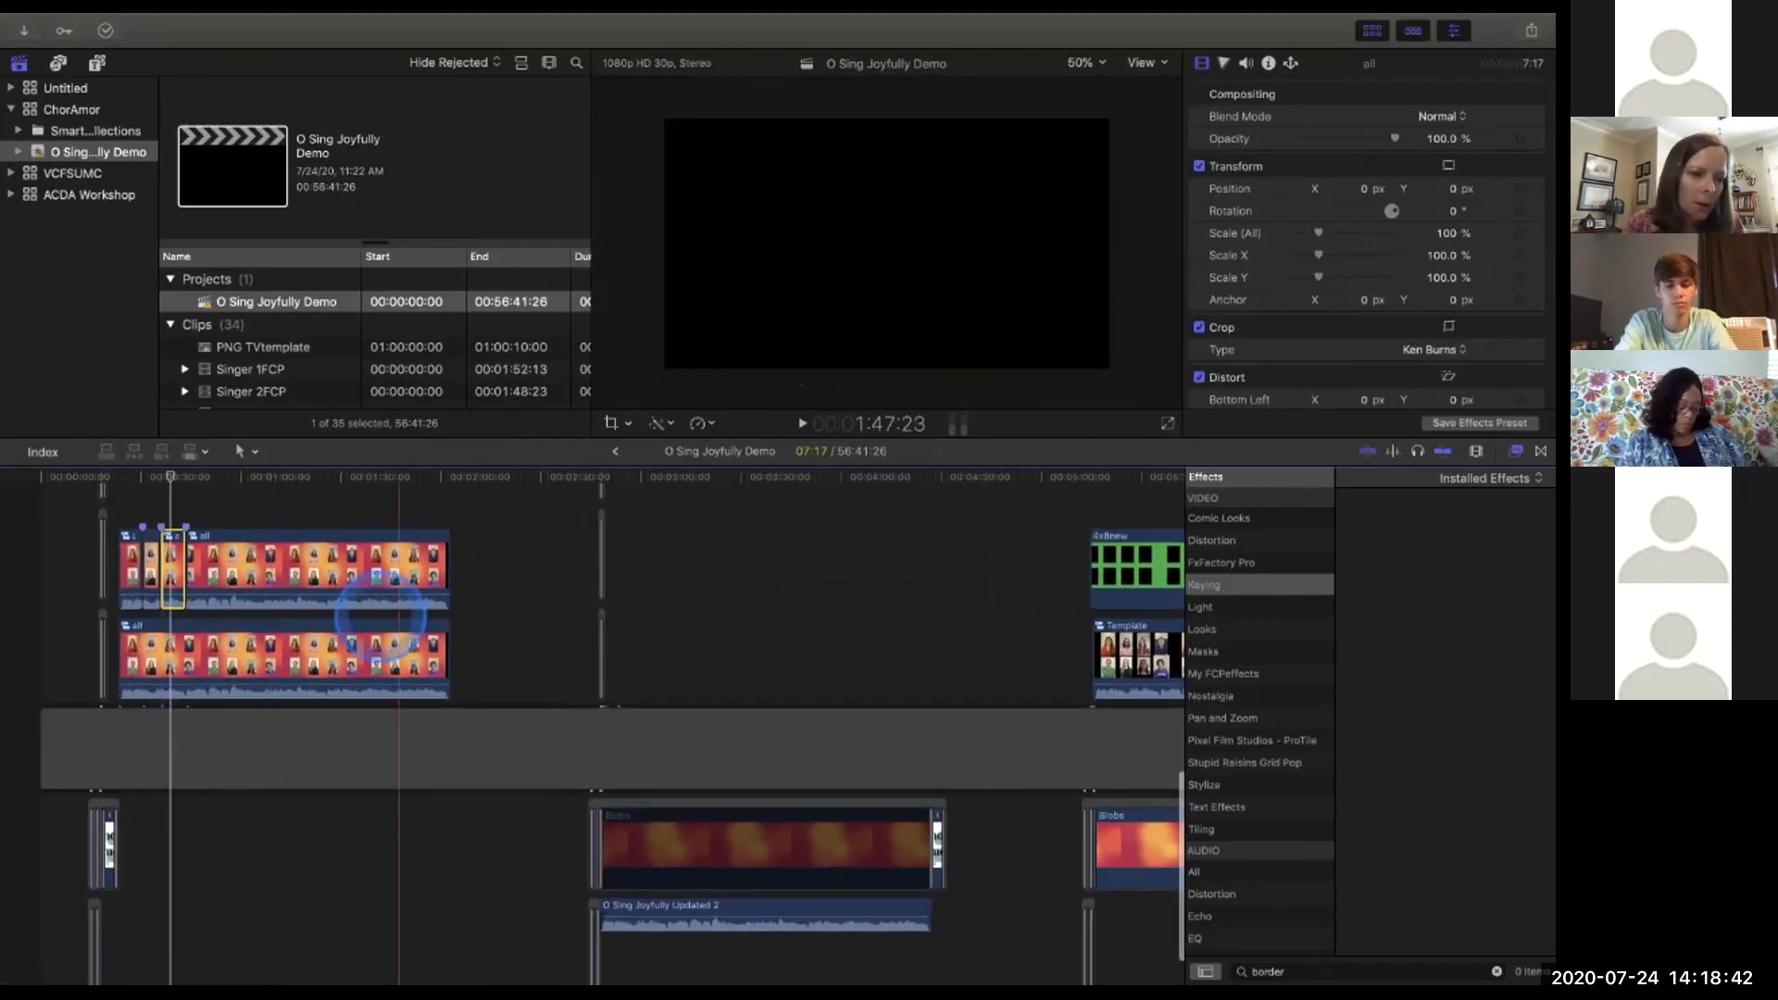
left_click(343, 569)
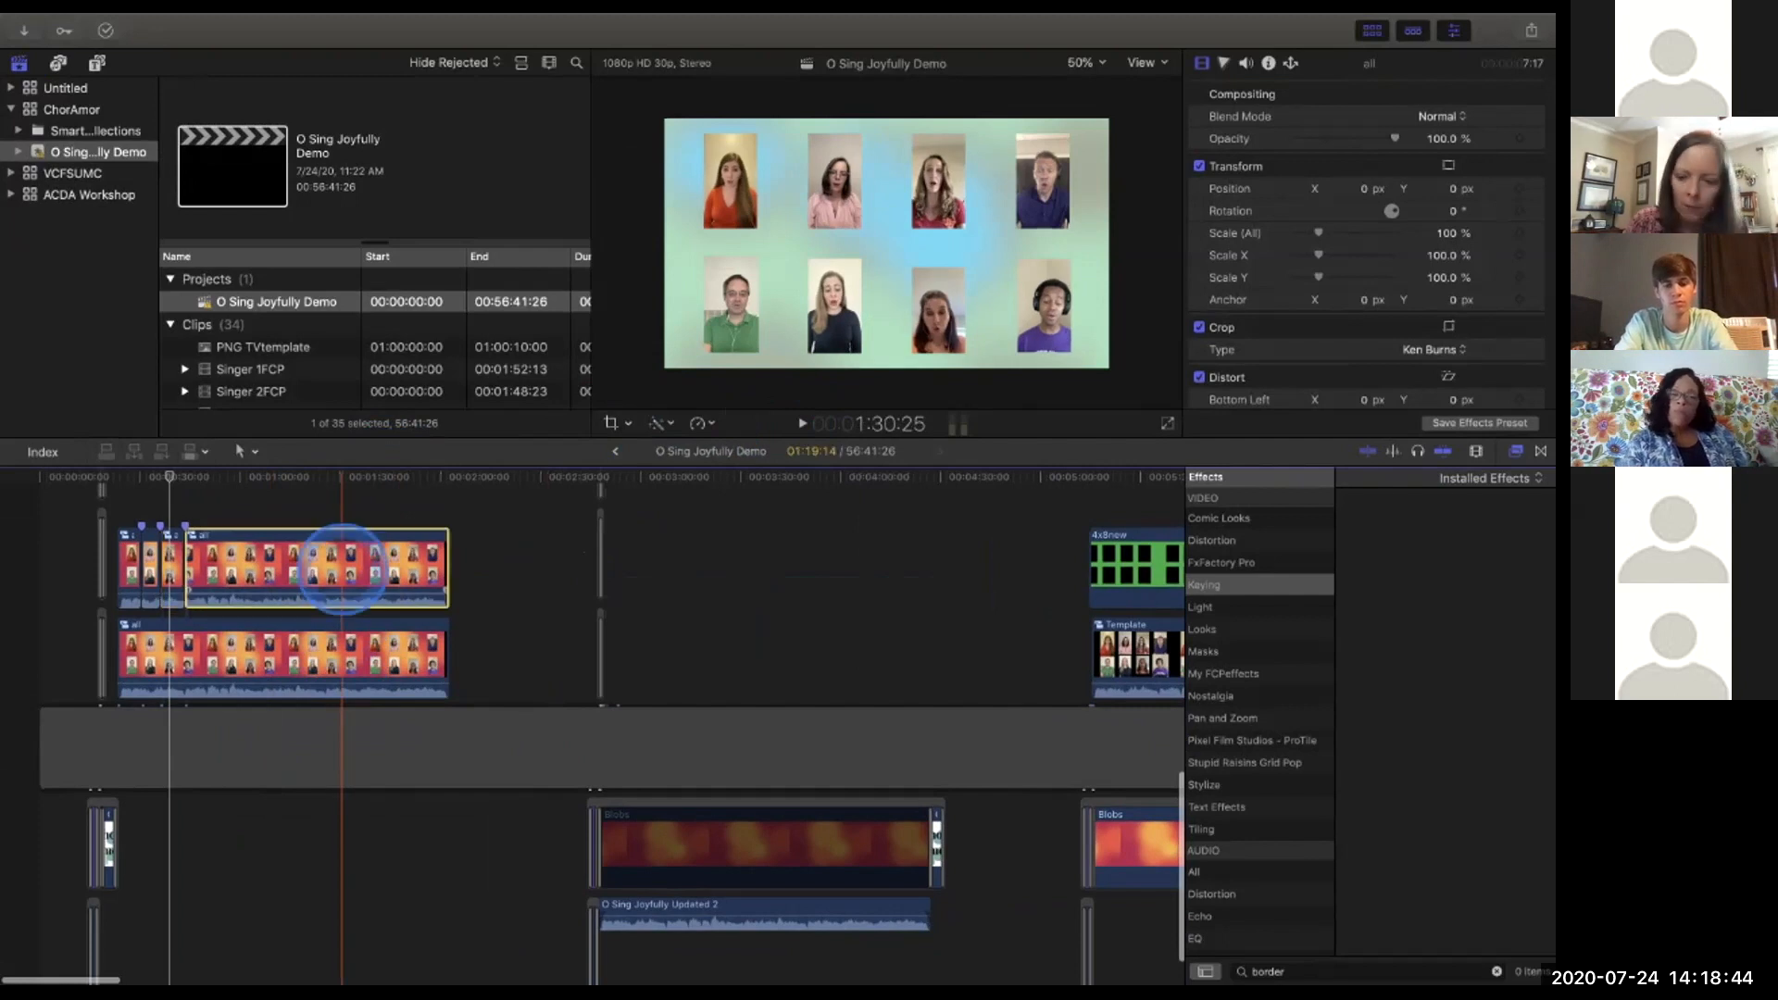
key("Delete")
left_click(180, 565)
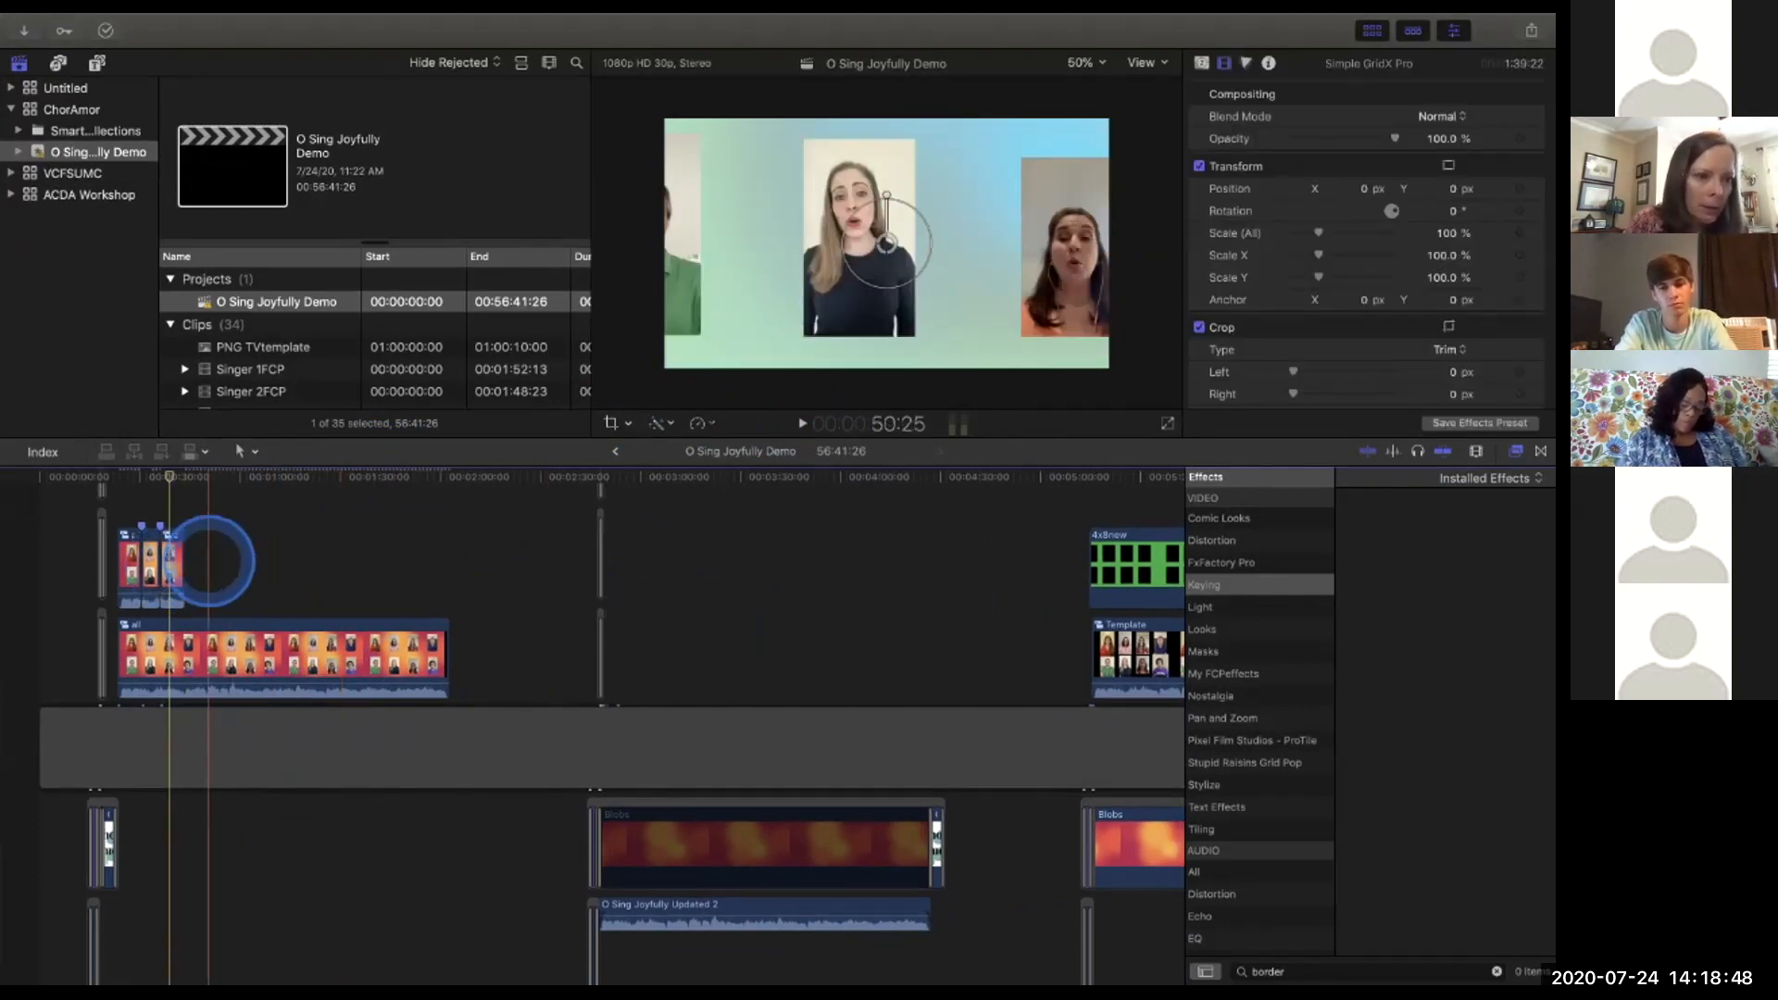
left_click(151, 565)
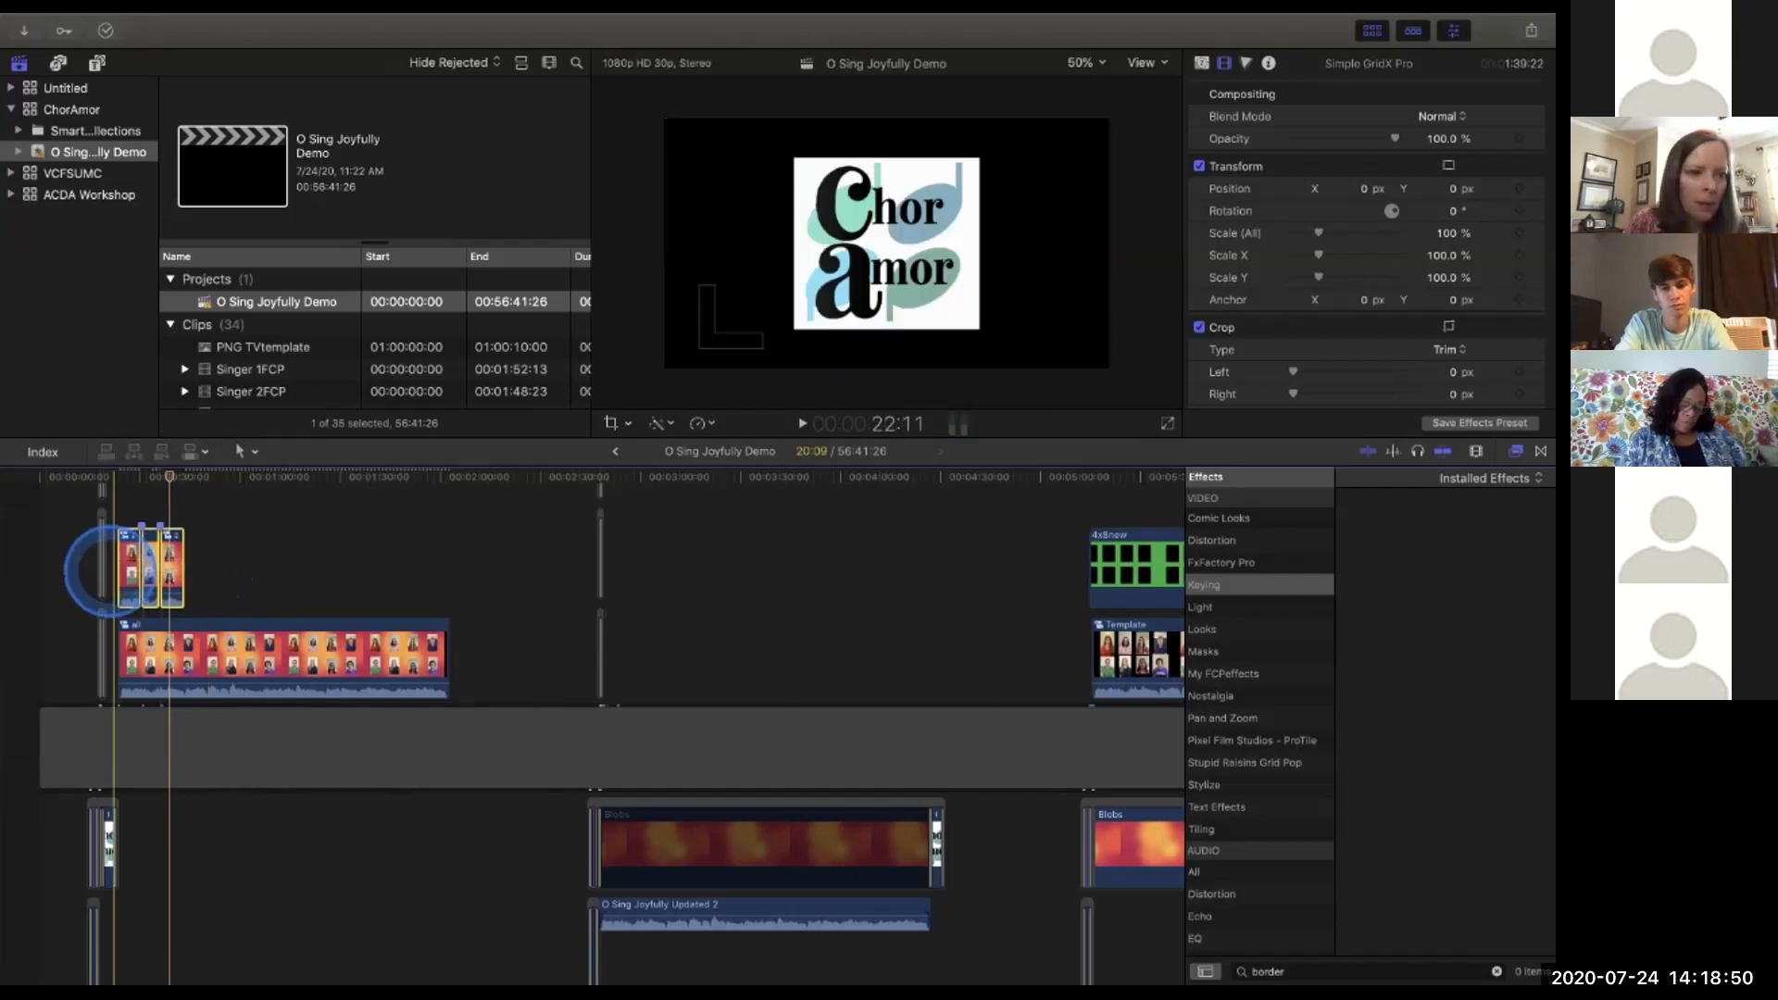
key("Delete")
Break apart the remaining "all" compound clip into its individual clip items.
left_click(250, 656)
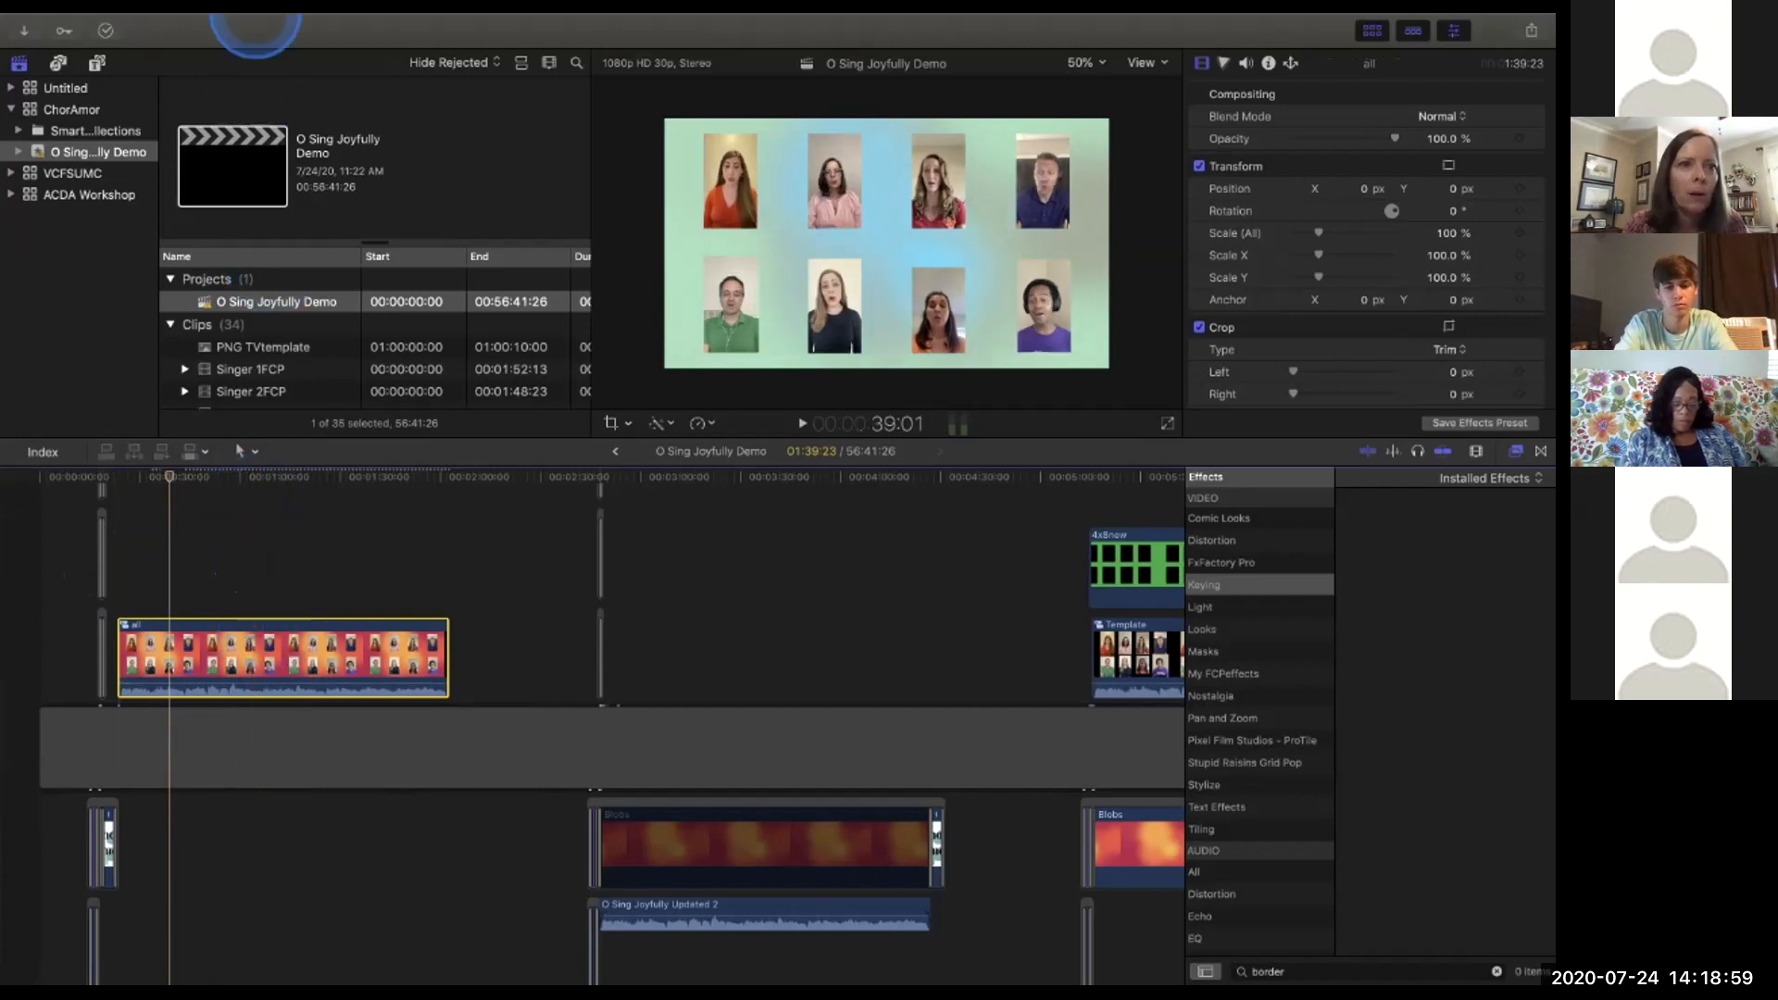
mouse_move(257, 14)
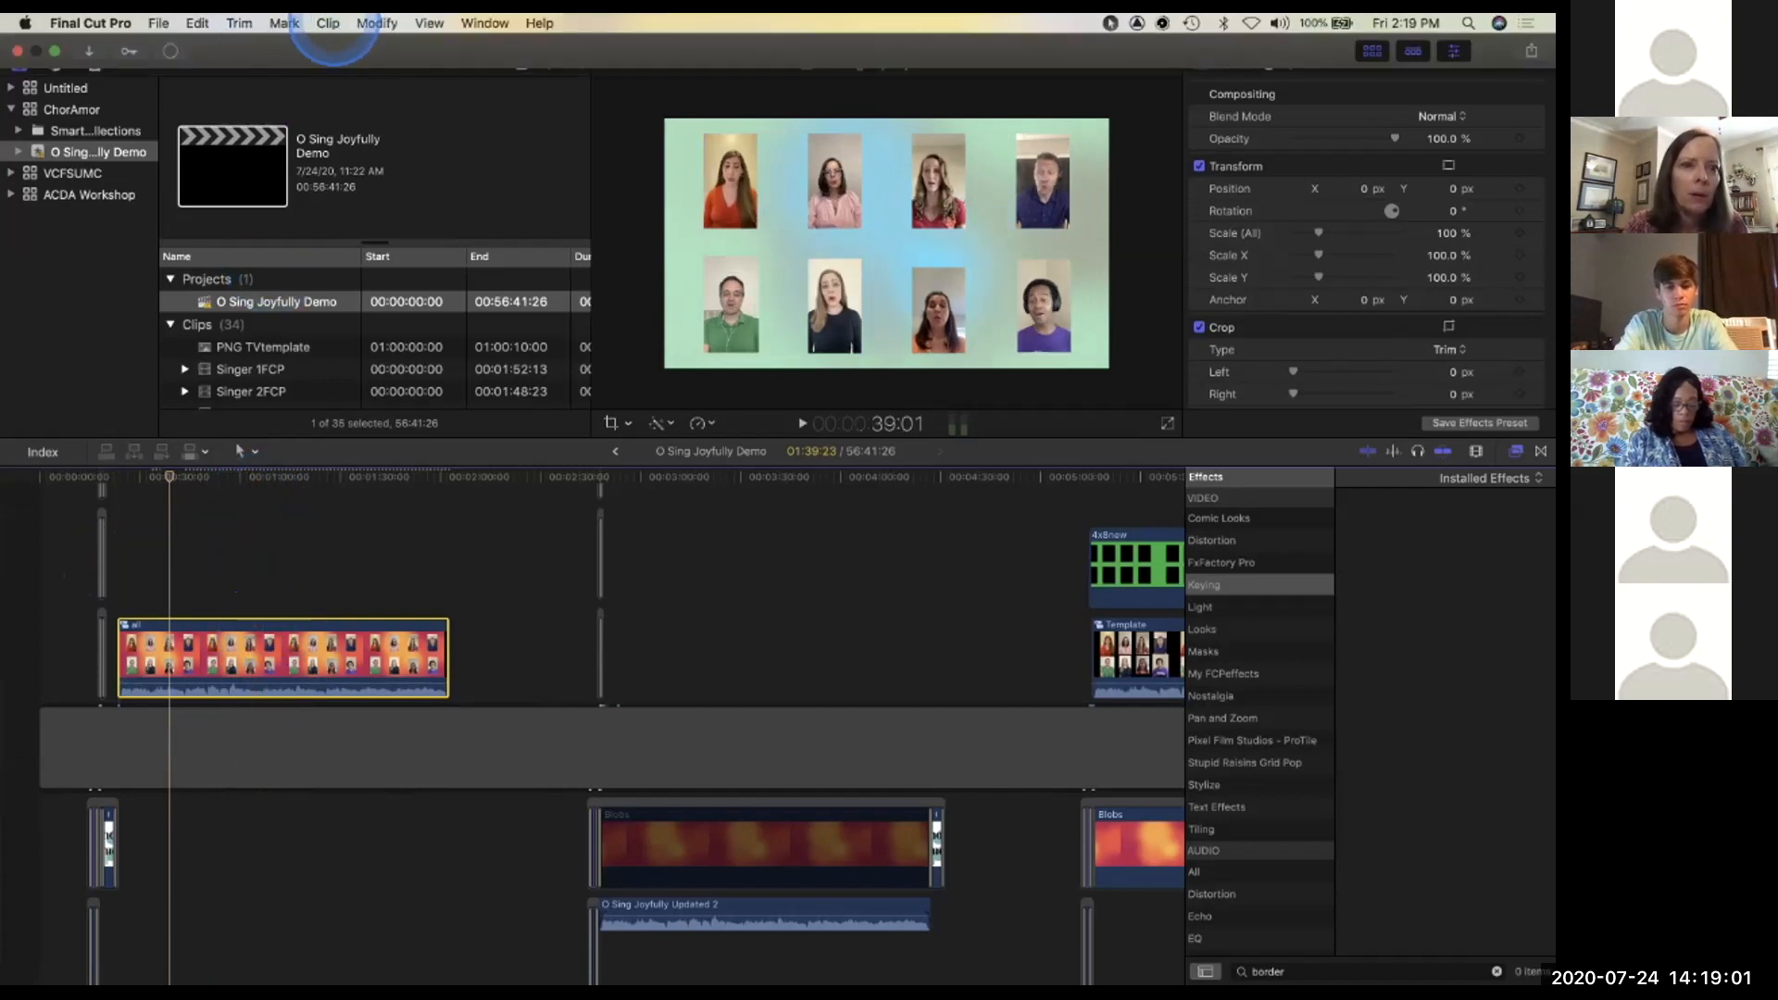
left_click(328, 25)
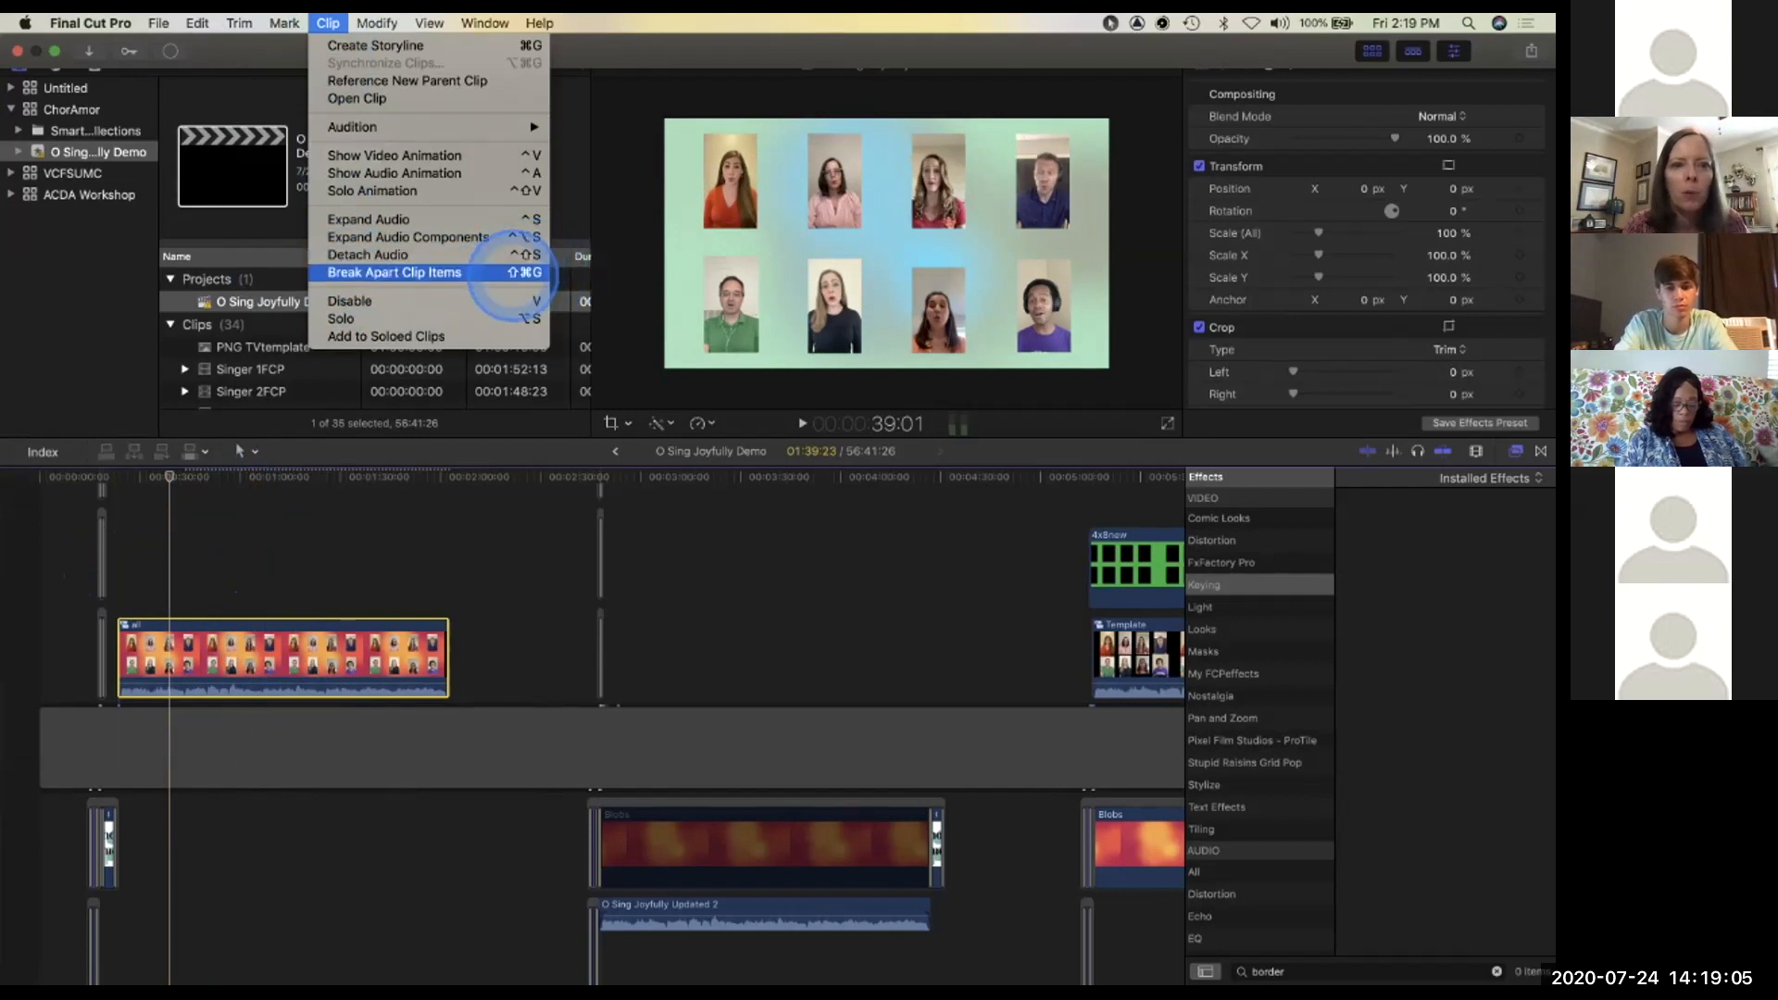
left_click(435, 272)
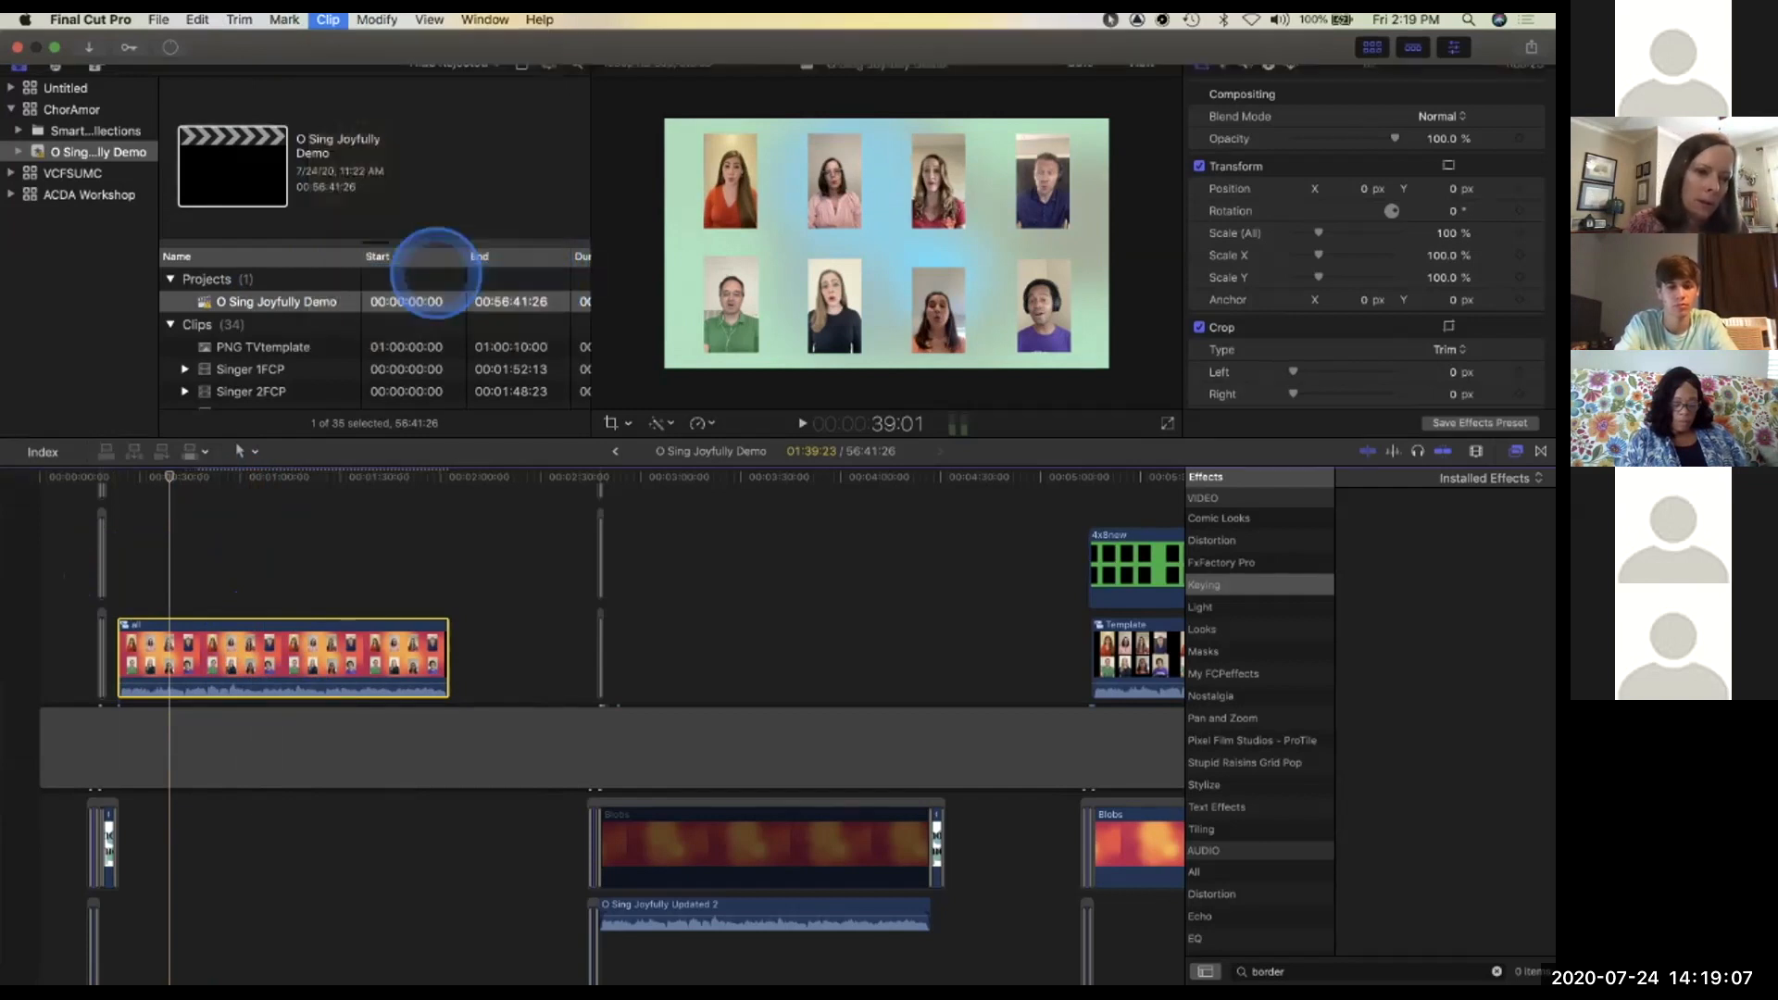
Show the video animation of the Singer 8FCP clip and place the playhead at 37:15.
scroll(398, 618, "up", 5)
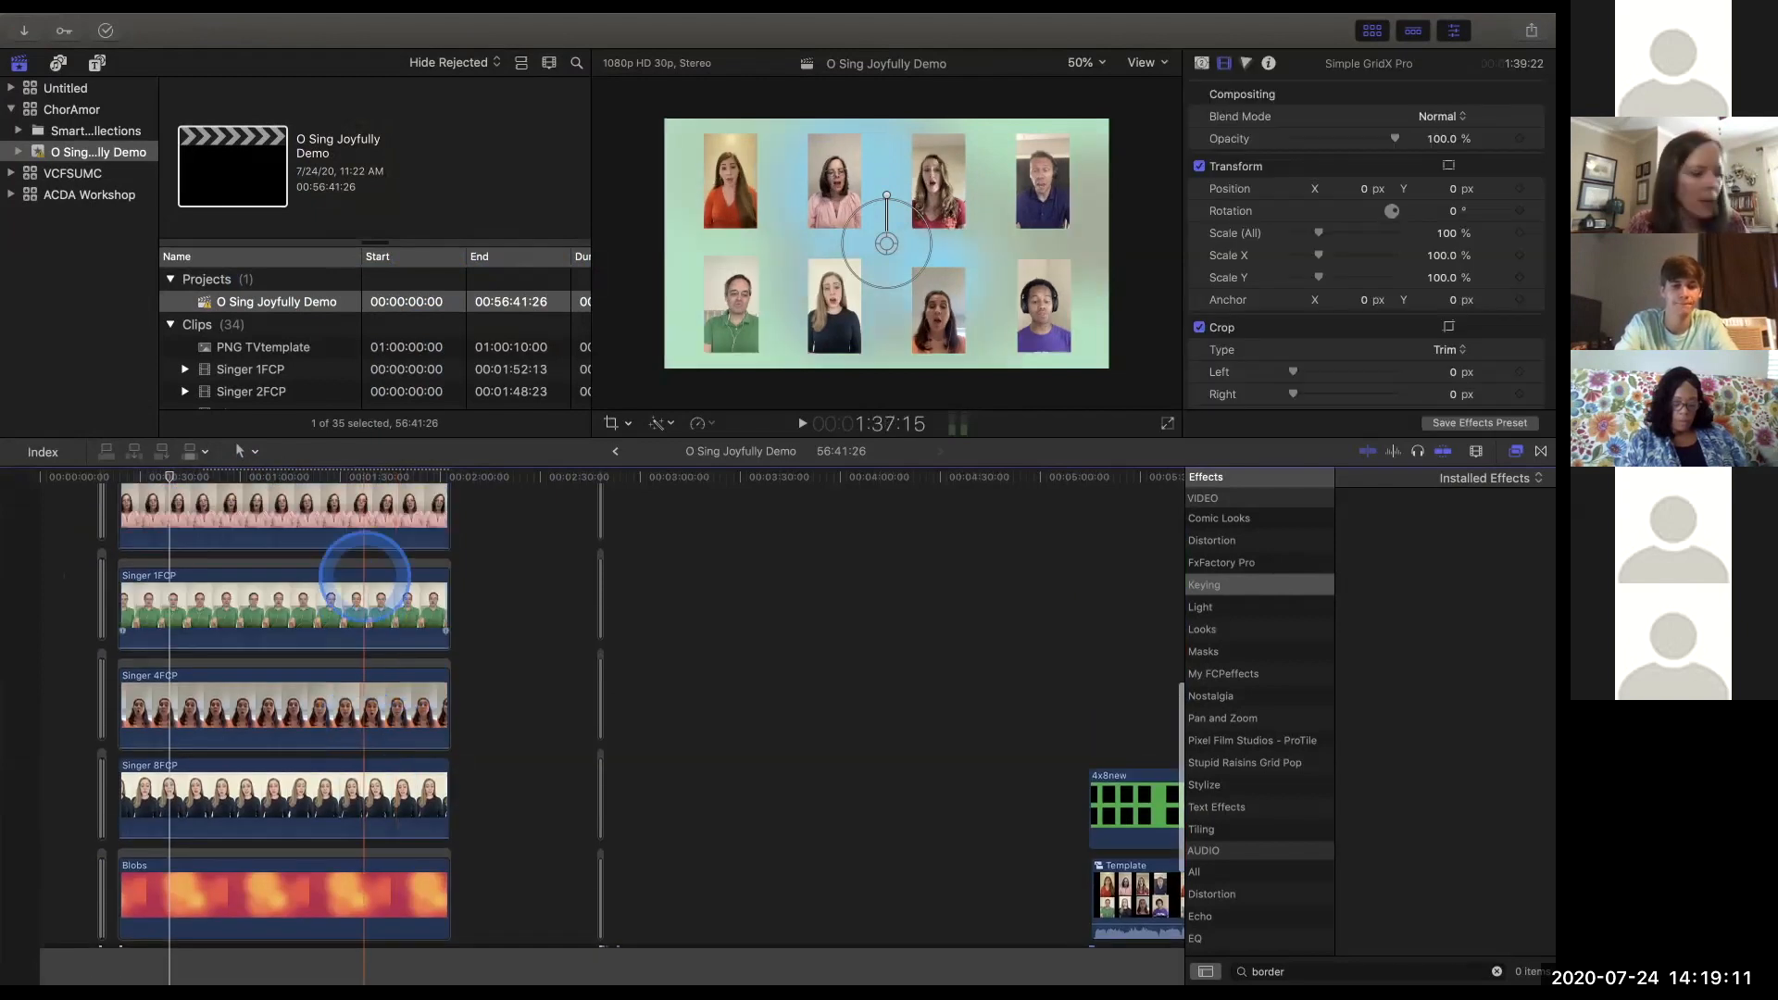
scroll(365, 575, "up", 2)
scroll(362, 593, "down", 3)
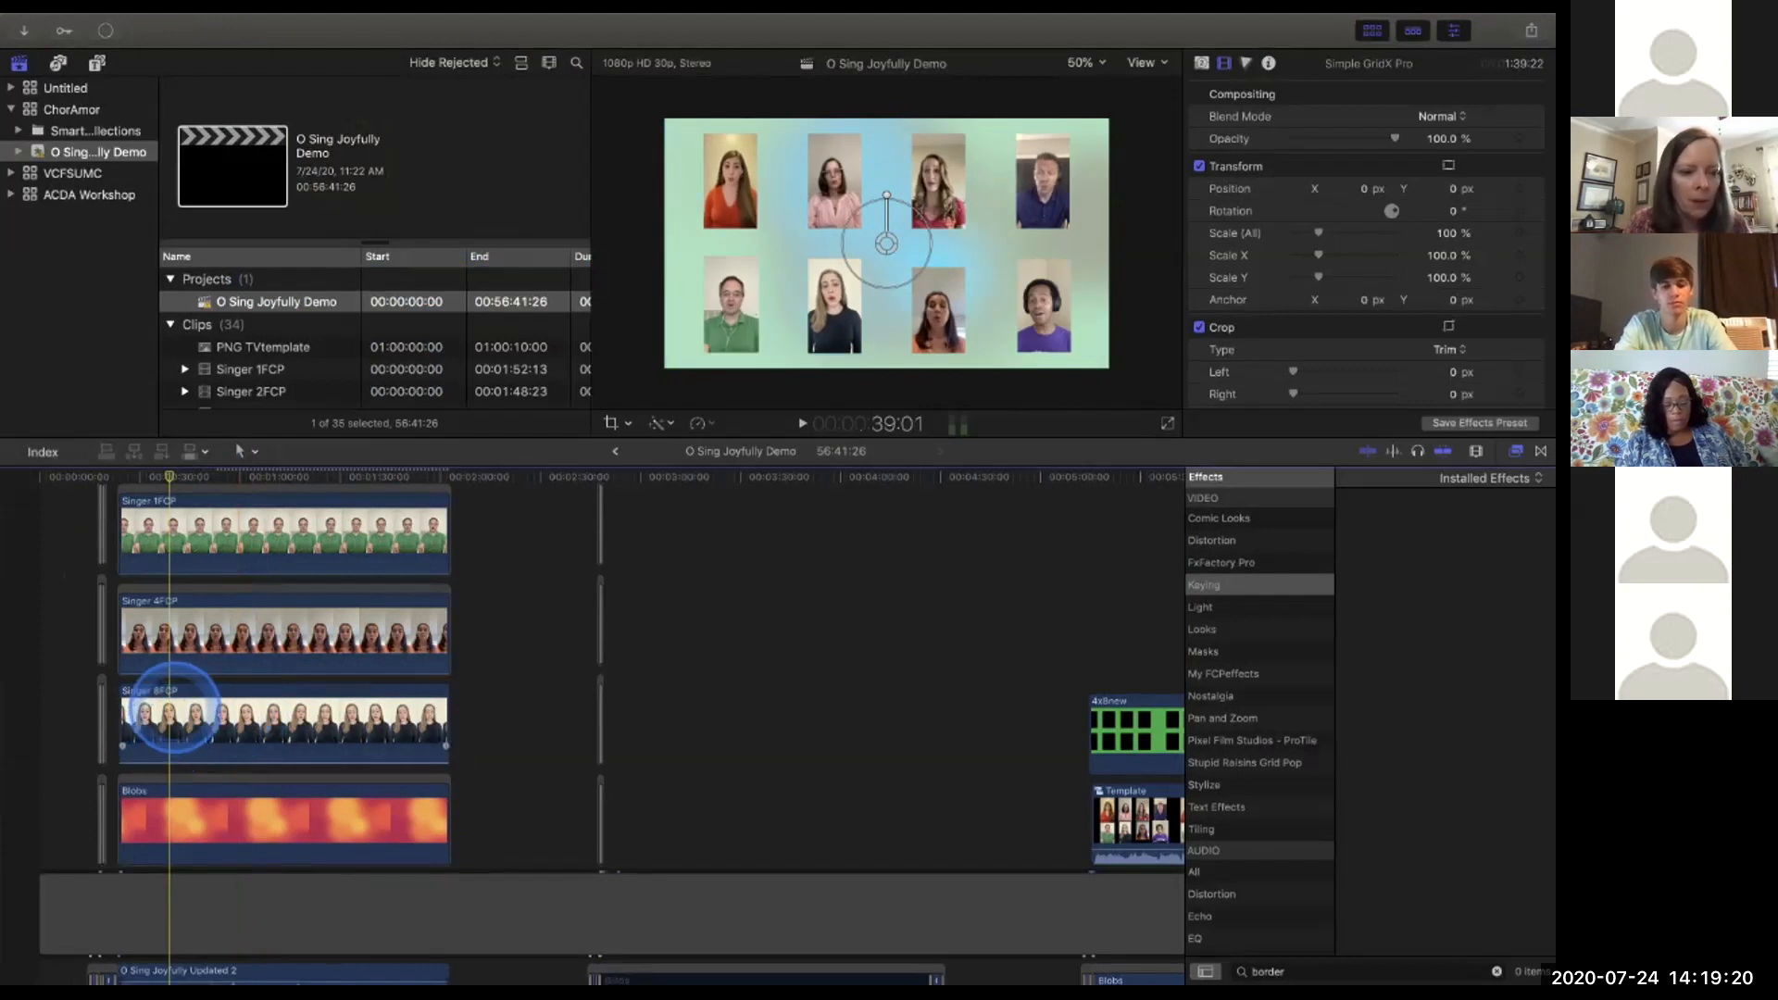
scroll(191, 813, "down", 3)
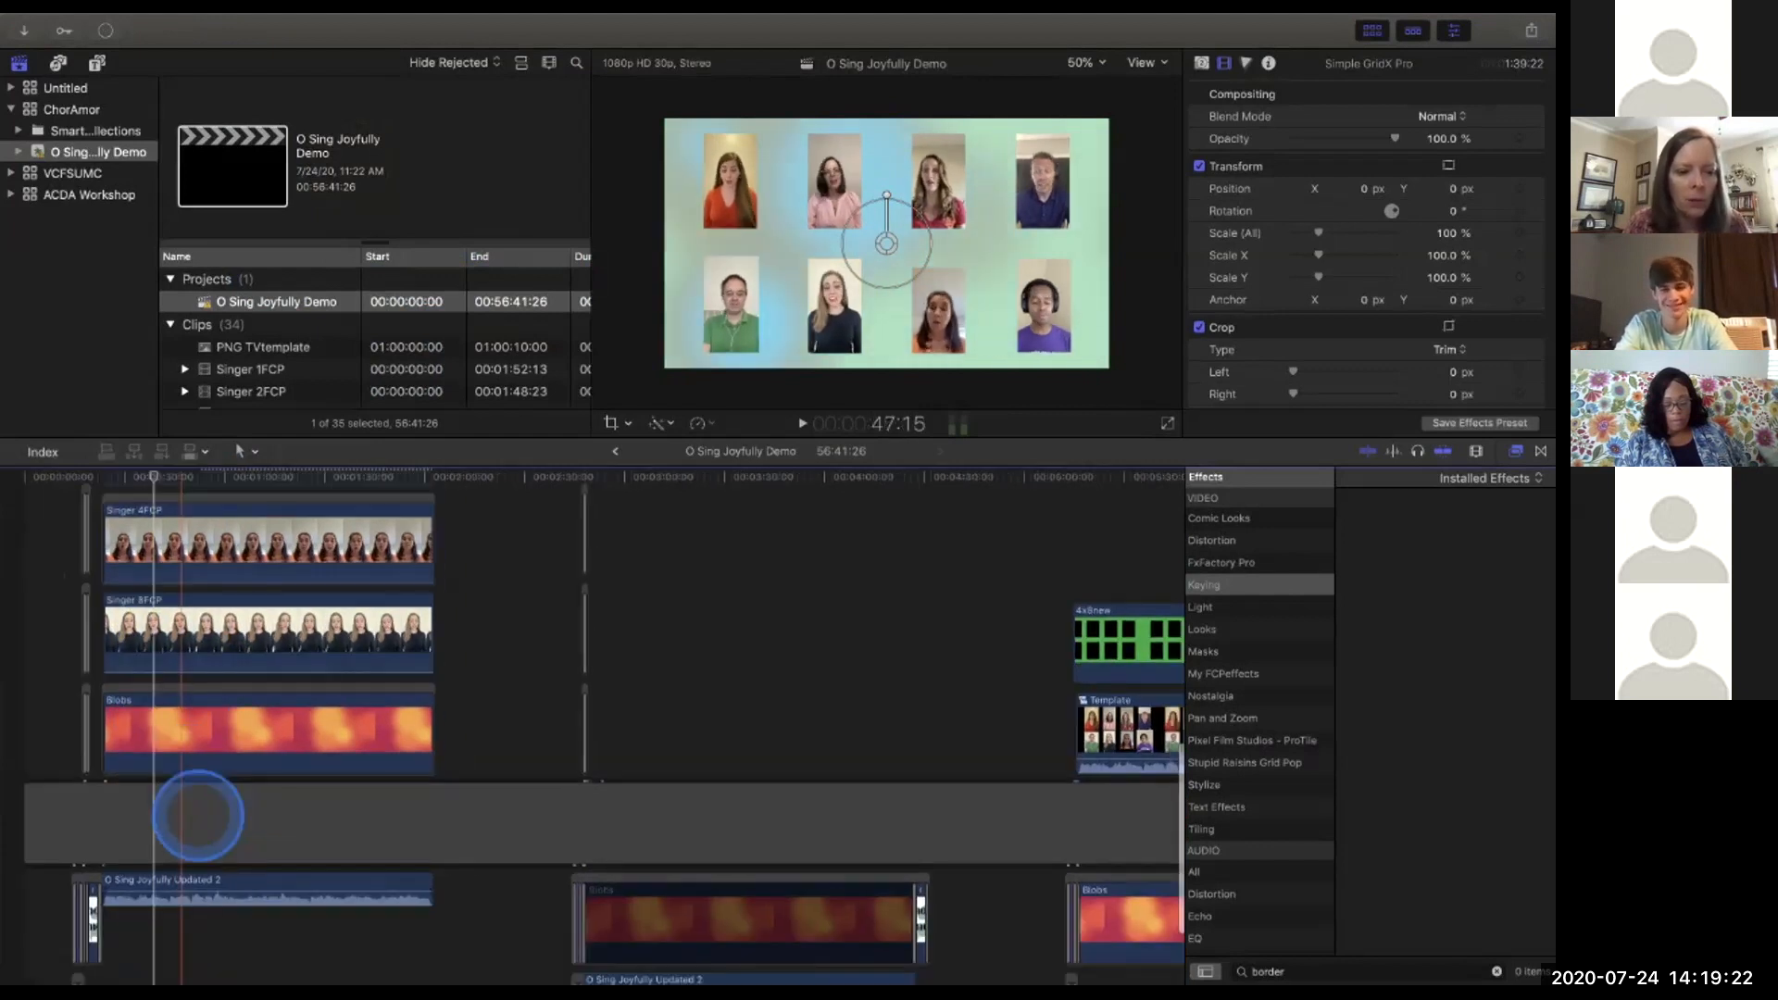
scroll(207, 682, "up", 3)
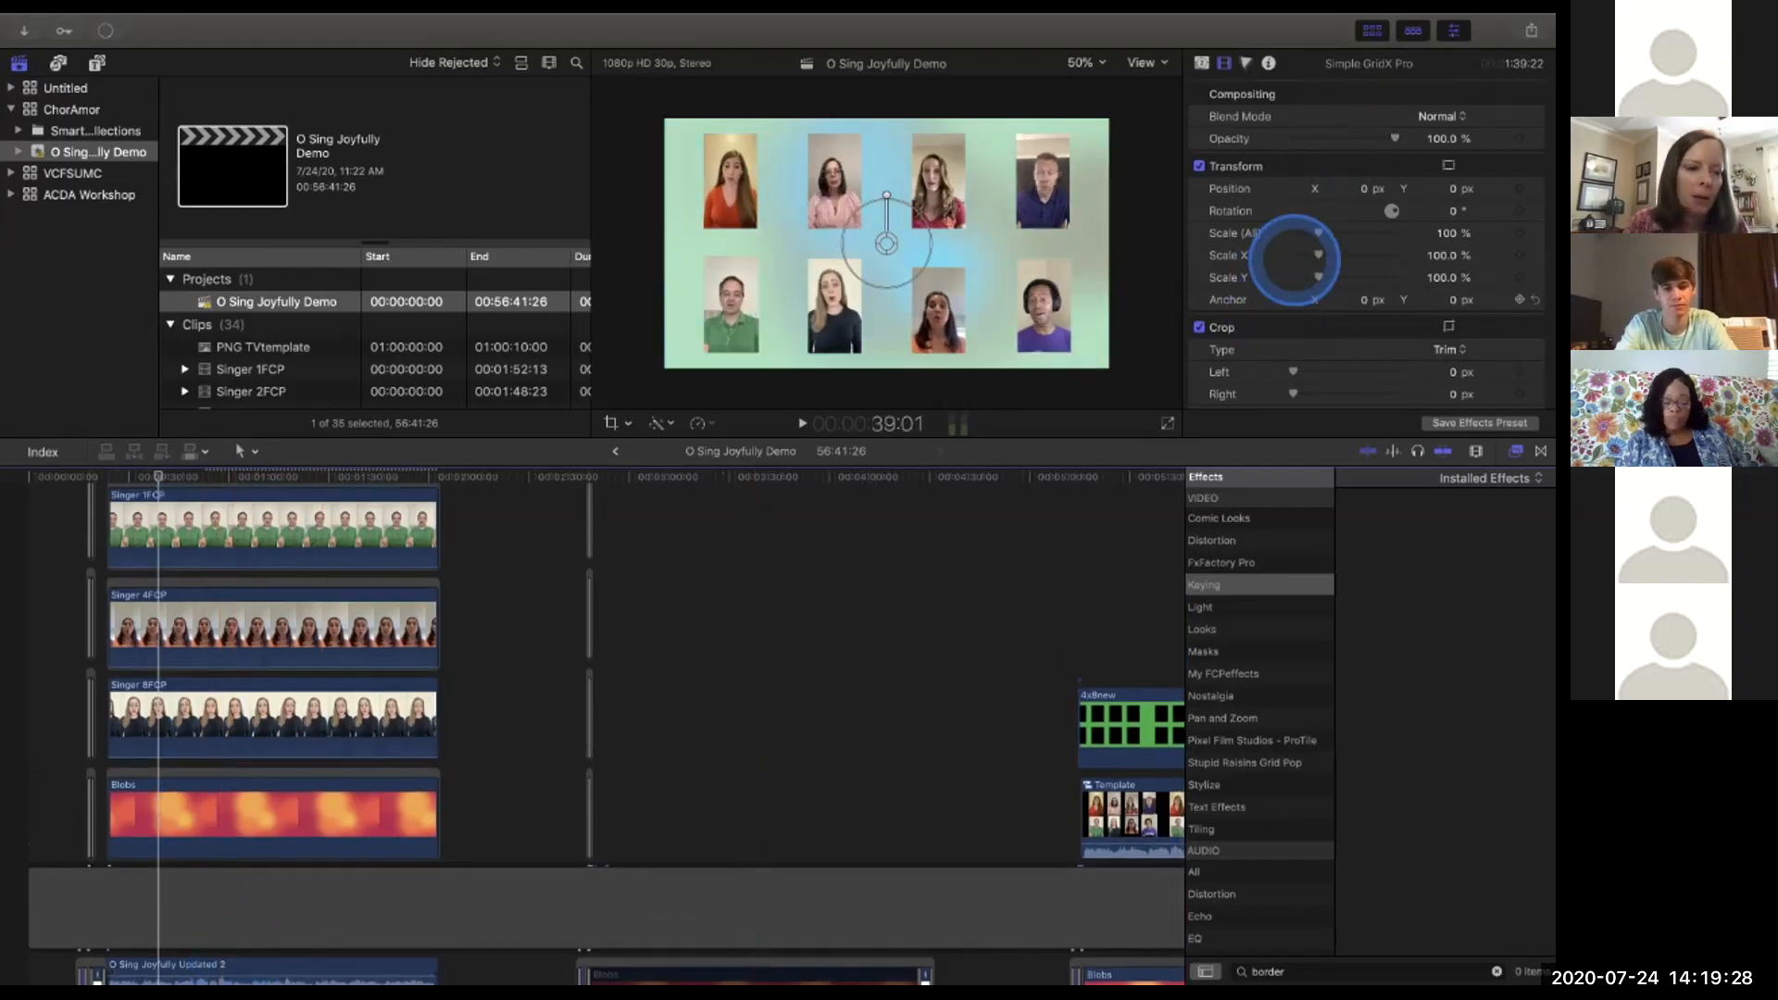
left_click(275, 723)
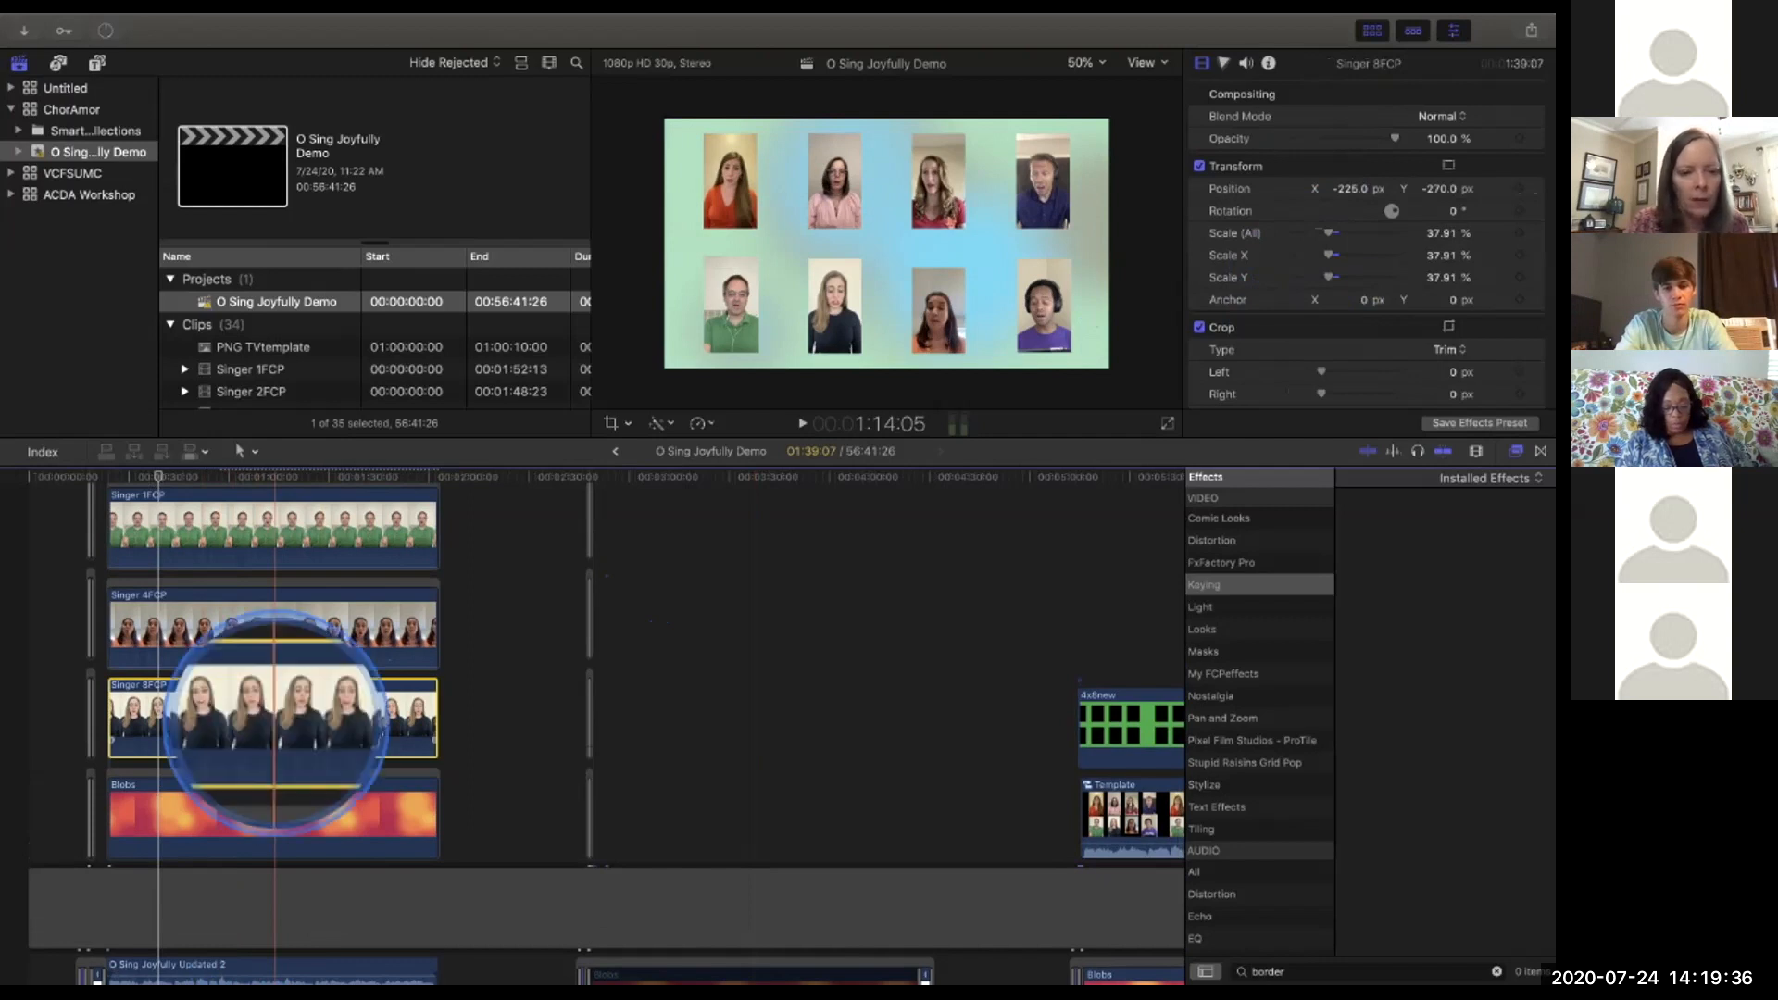
key("ctrl+v")
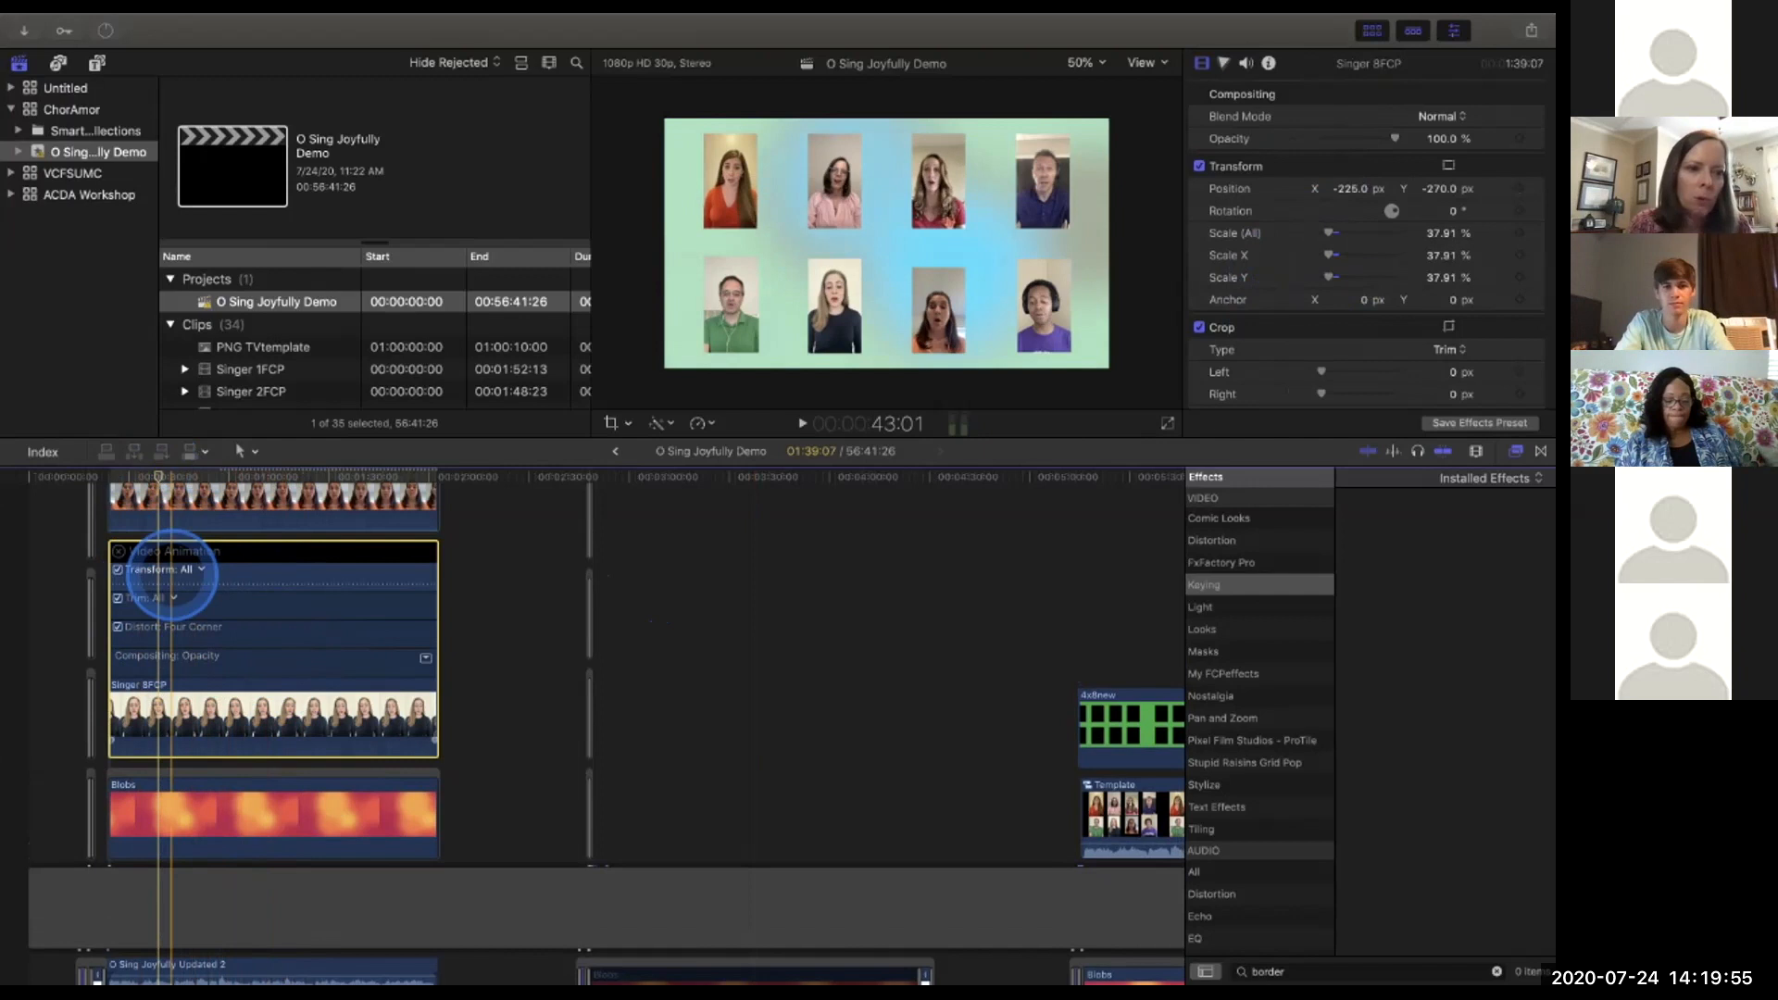
left_click(153, 477)
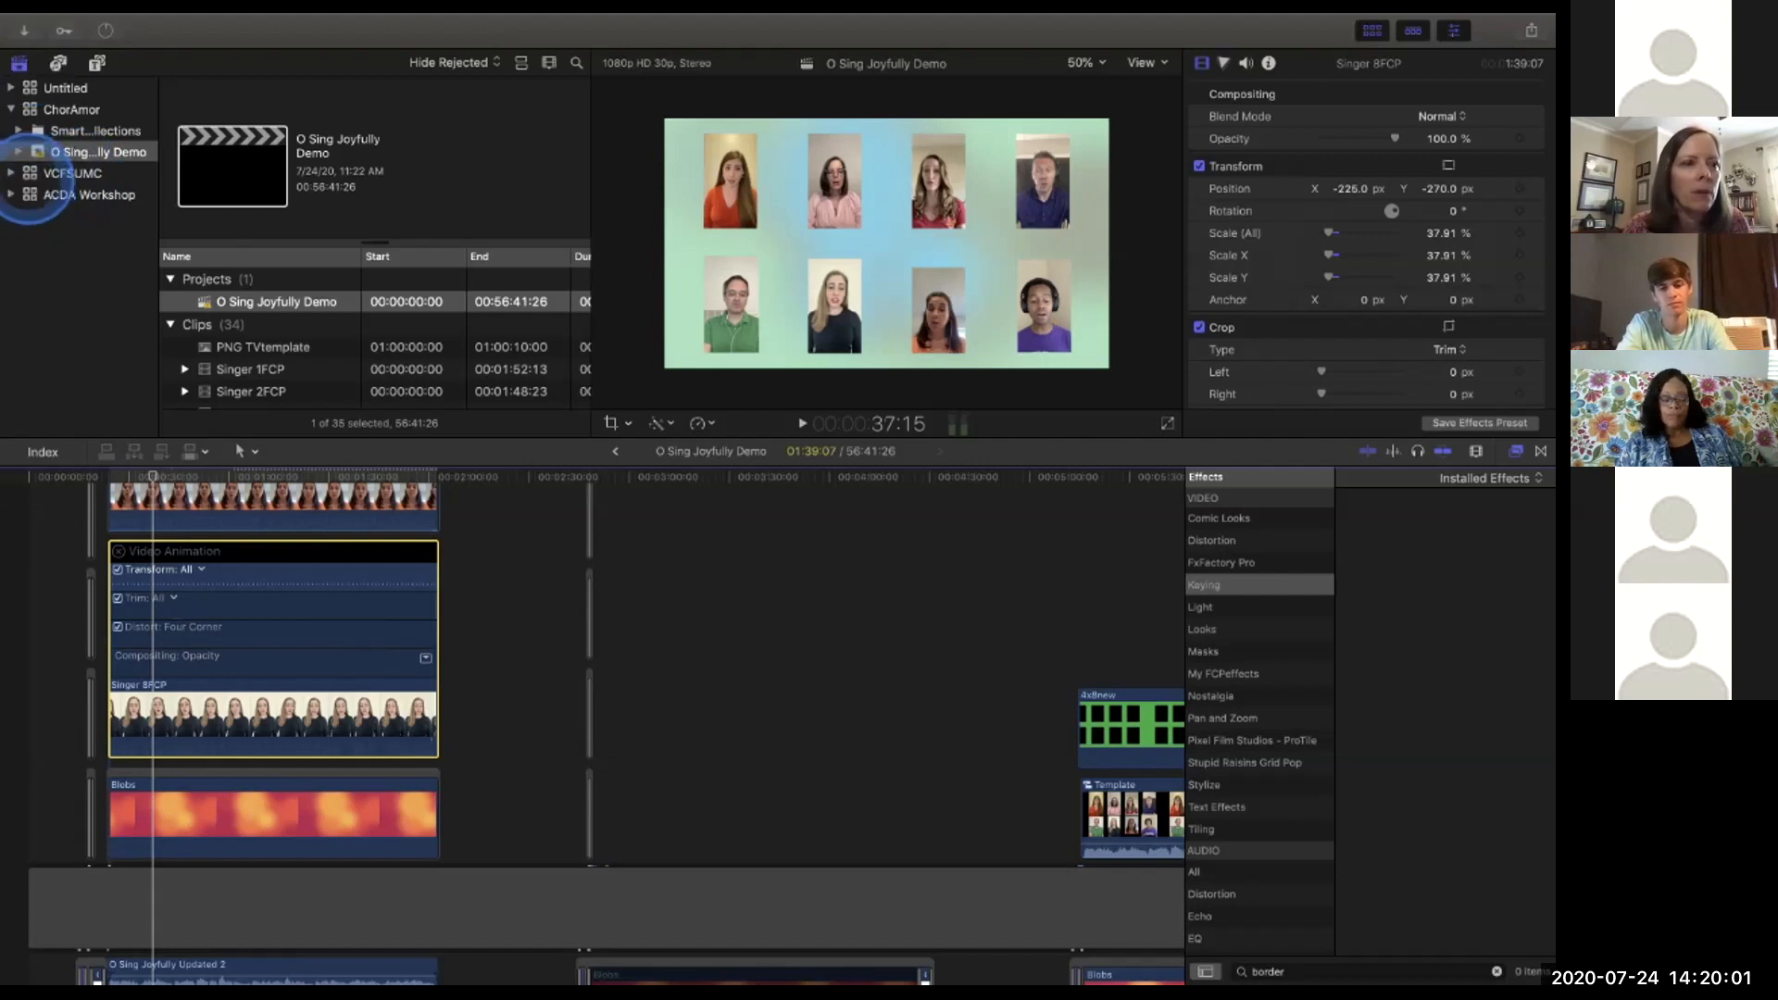
Open the Children of the Heavenly Father project from its event in the VCFSUMC library.
left_click(11, 173)
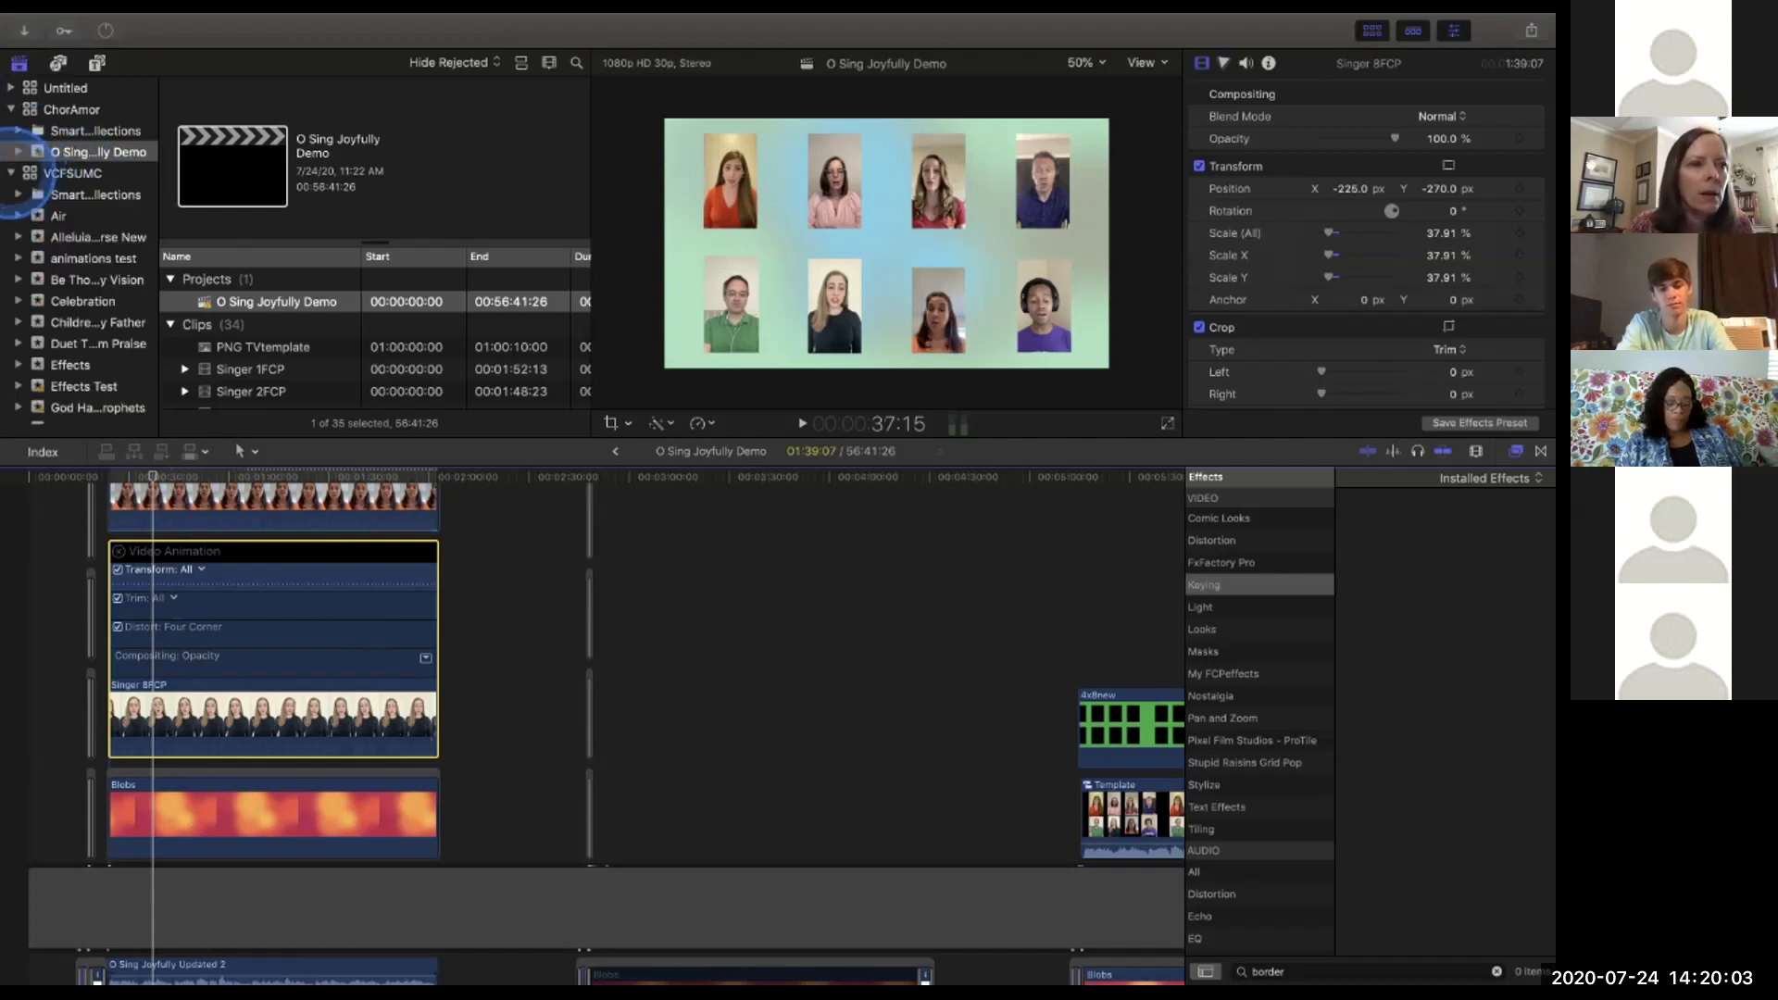
scroll(37, 295, "down", 5)
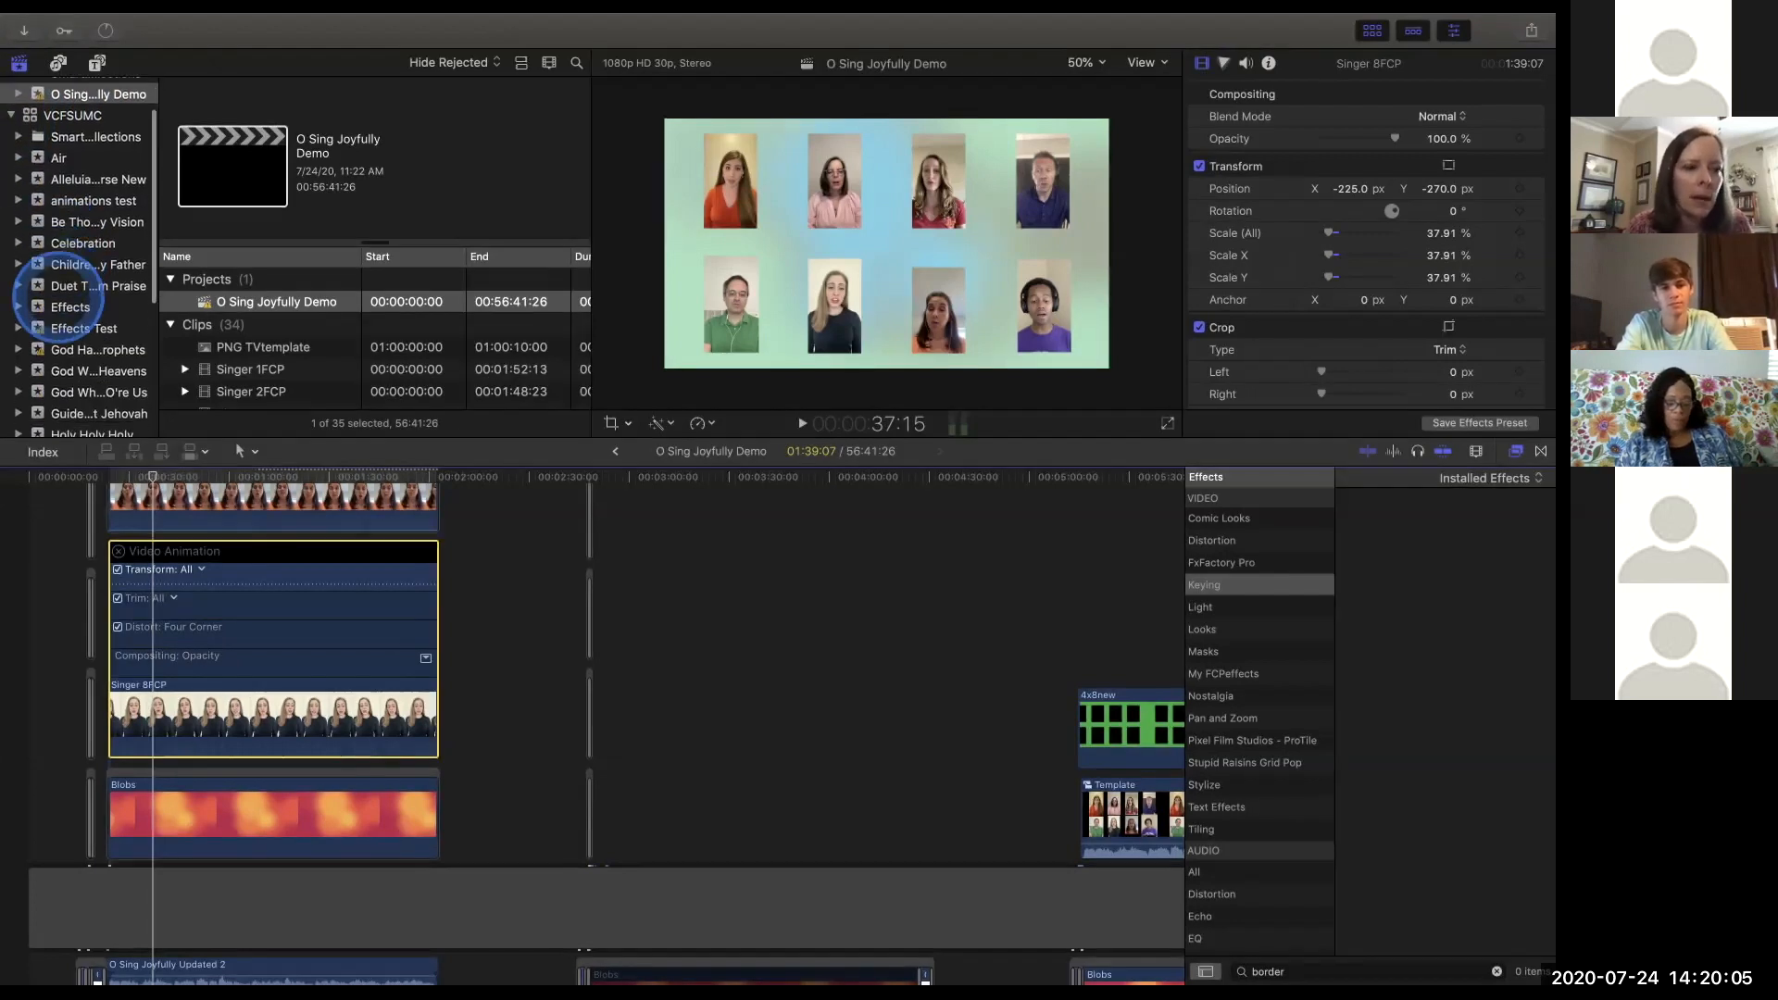
scroll(83, 259, "down", 3)
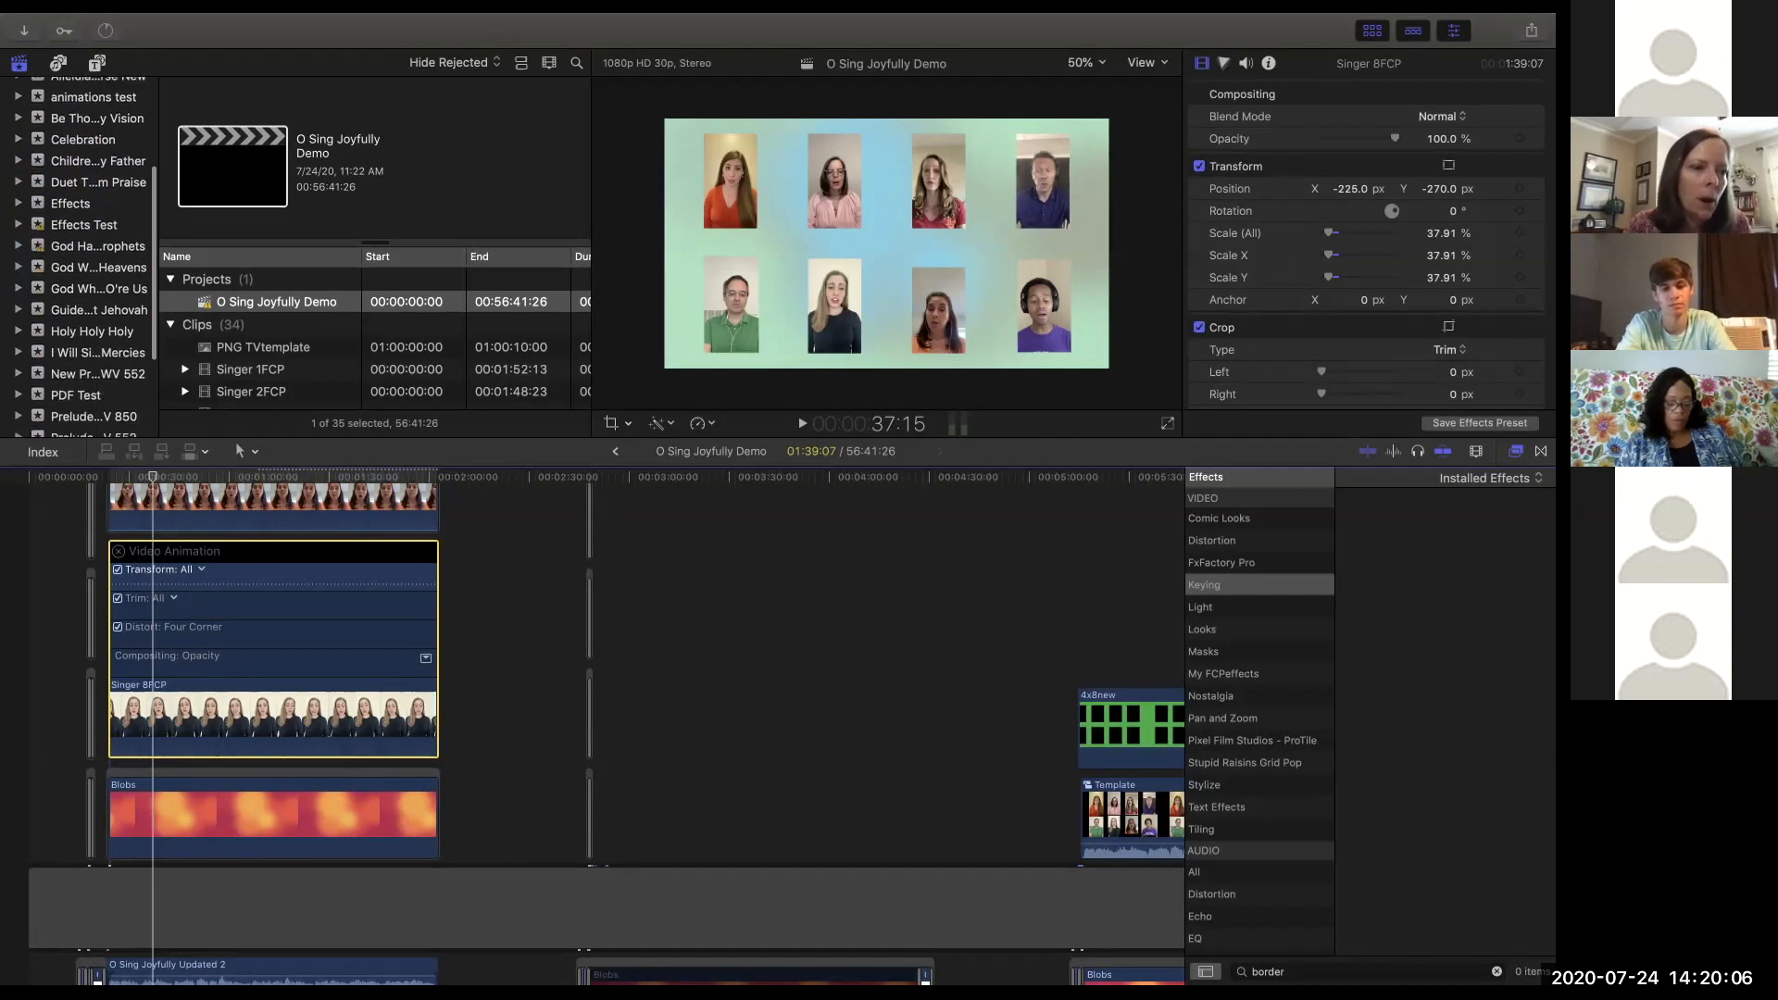
left_click(67, 190)
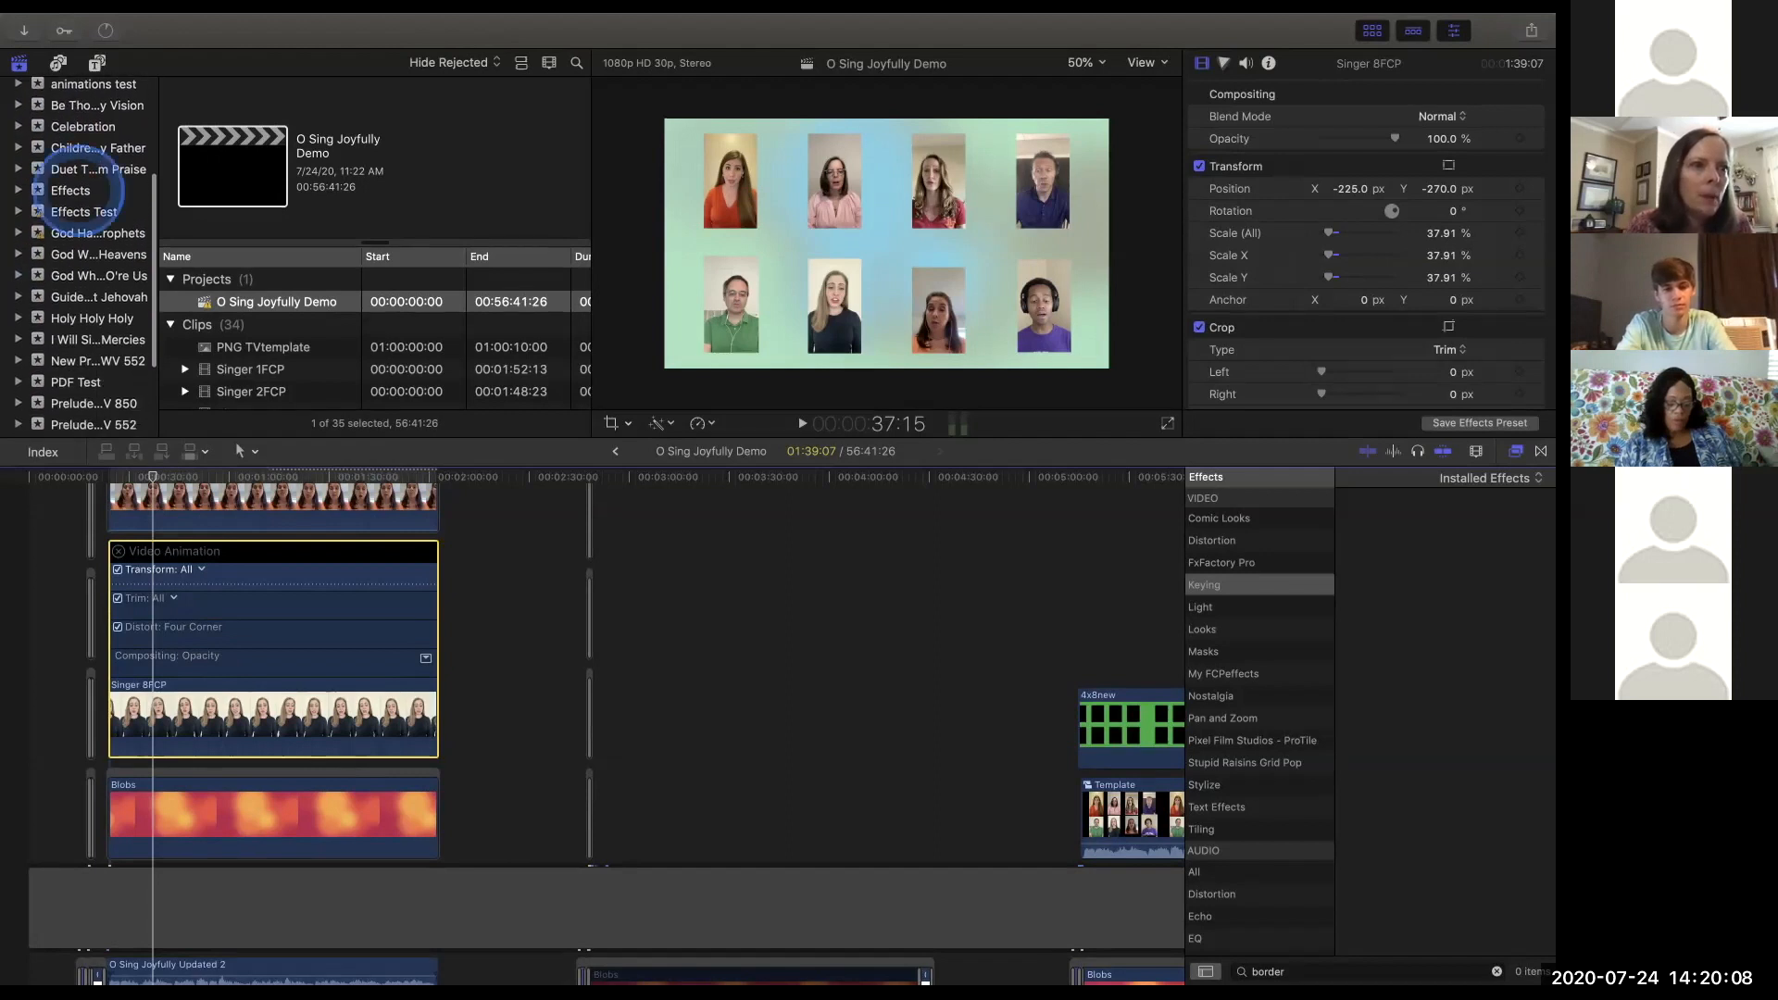
left_click(57, 148)
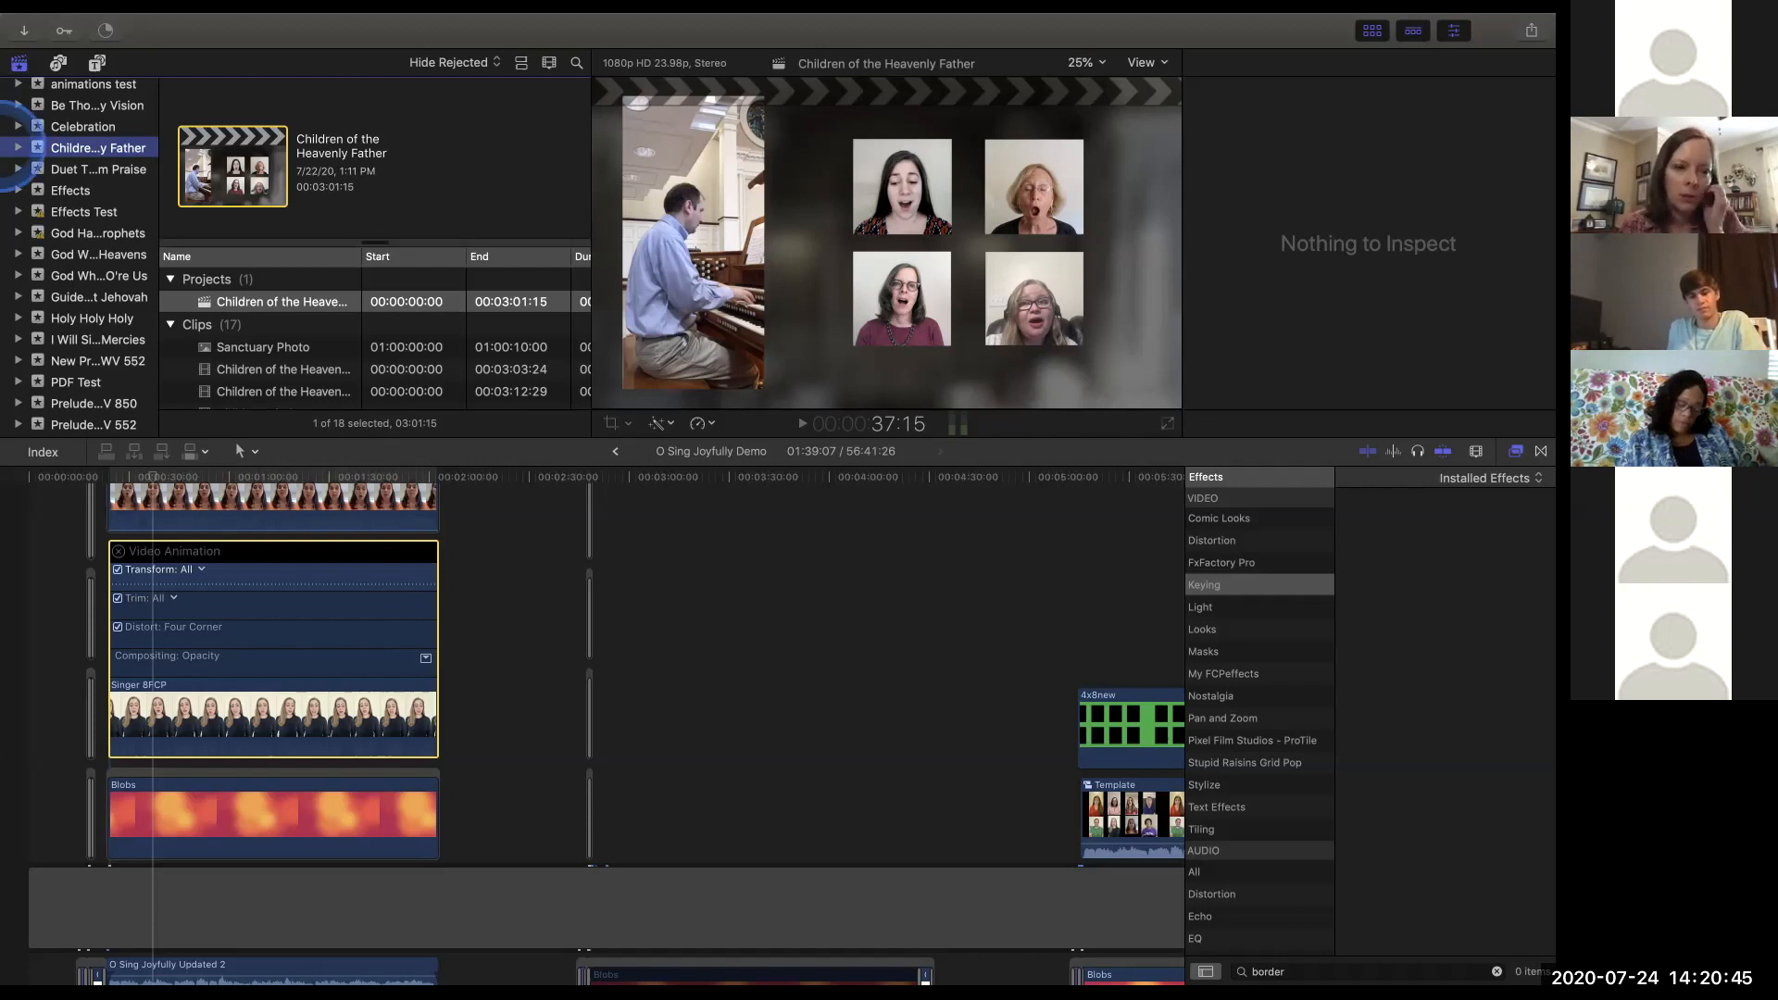
left_click(223, 560)
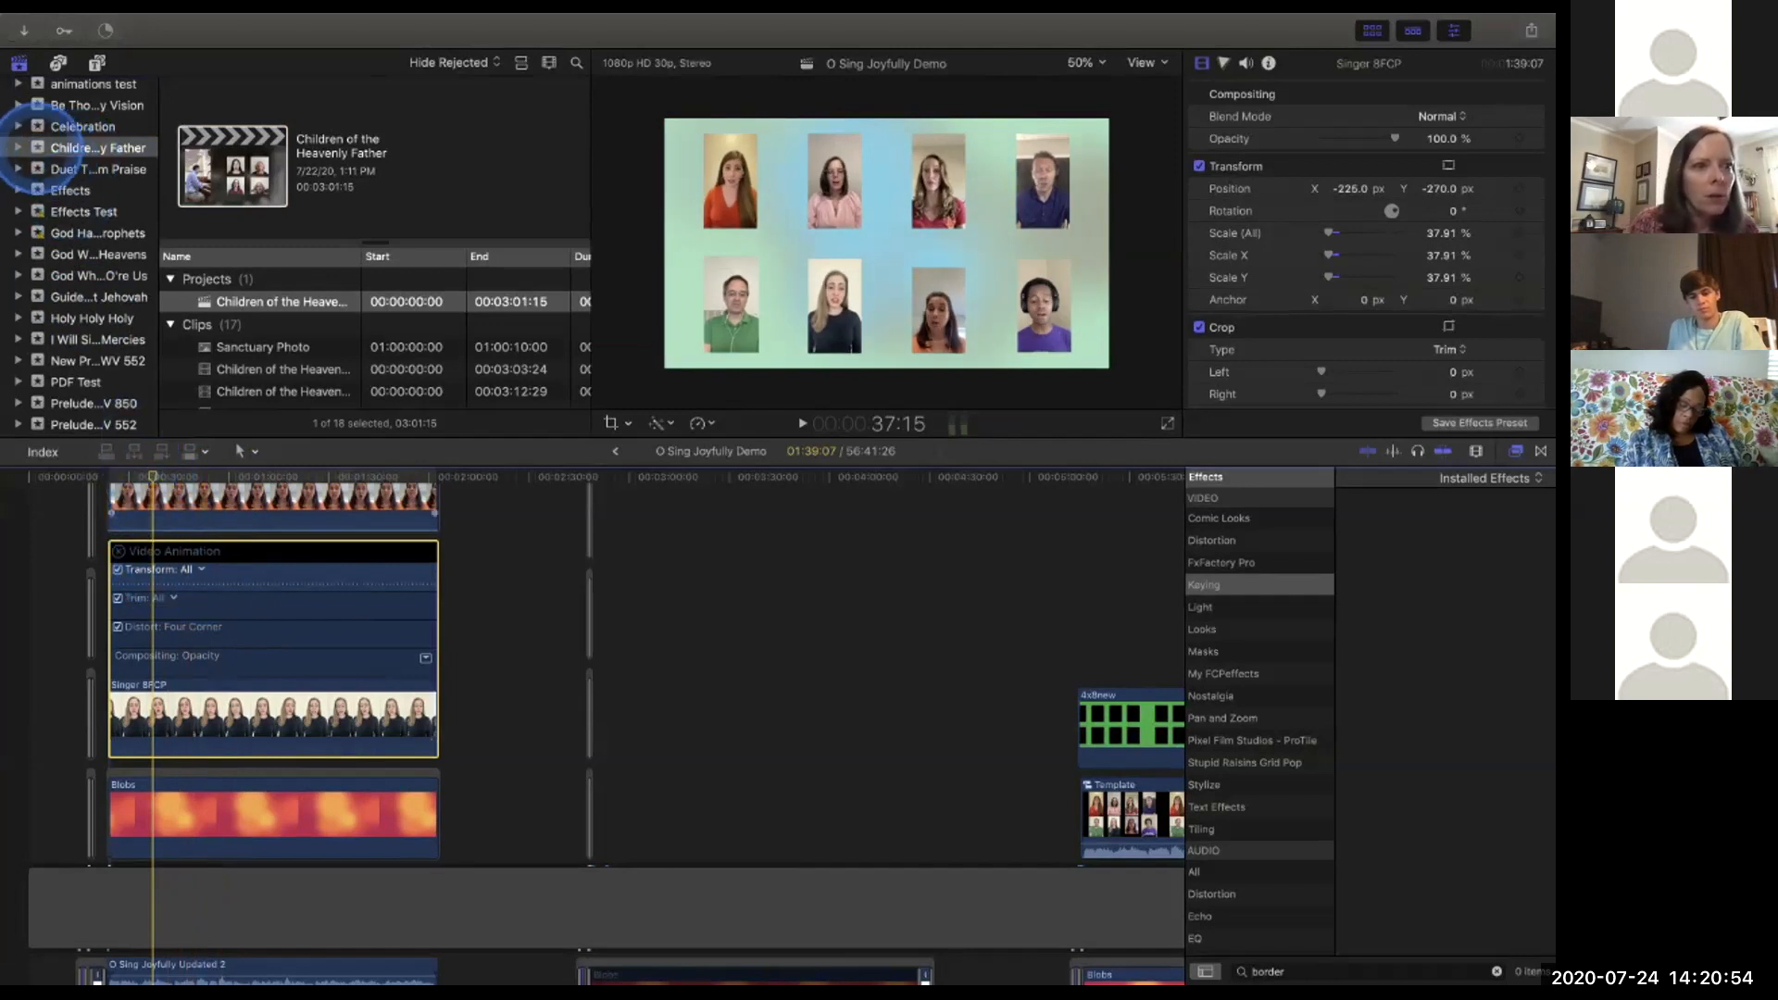
left_click(232, 185)
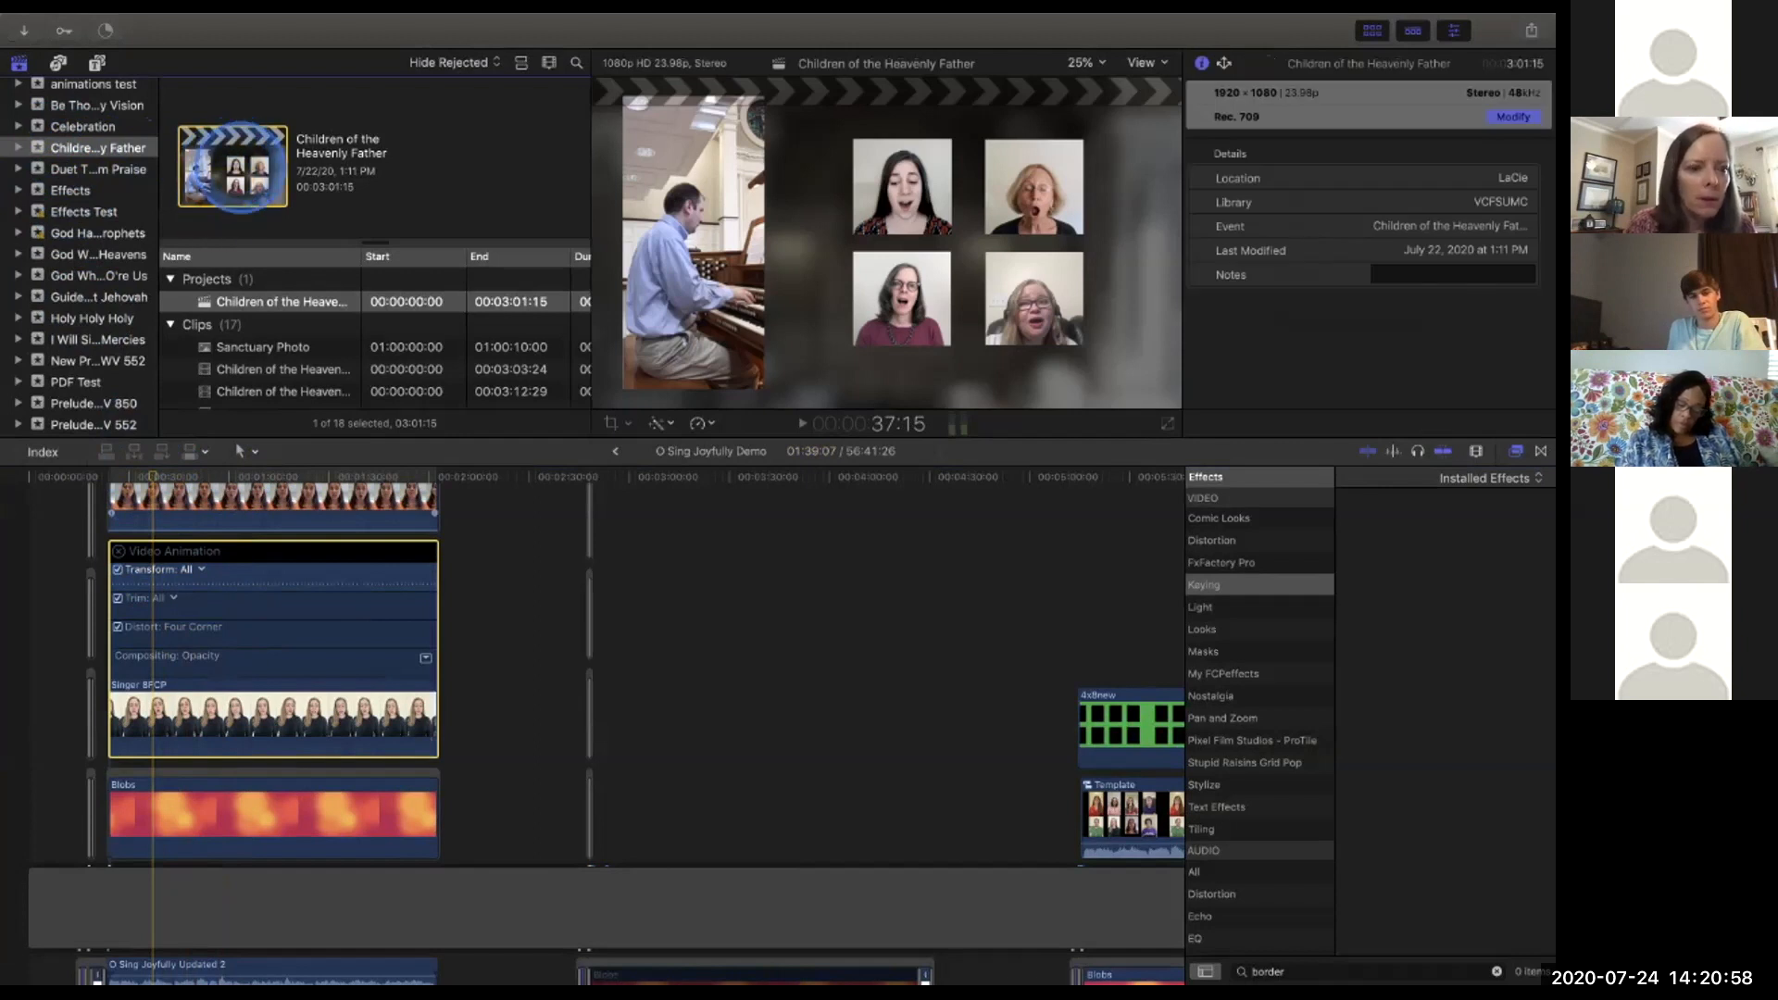
double_click(233, 188)
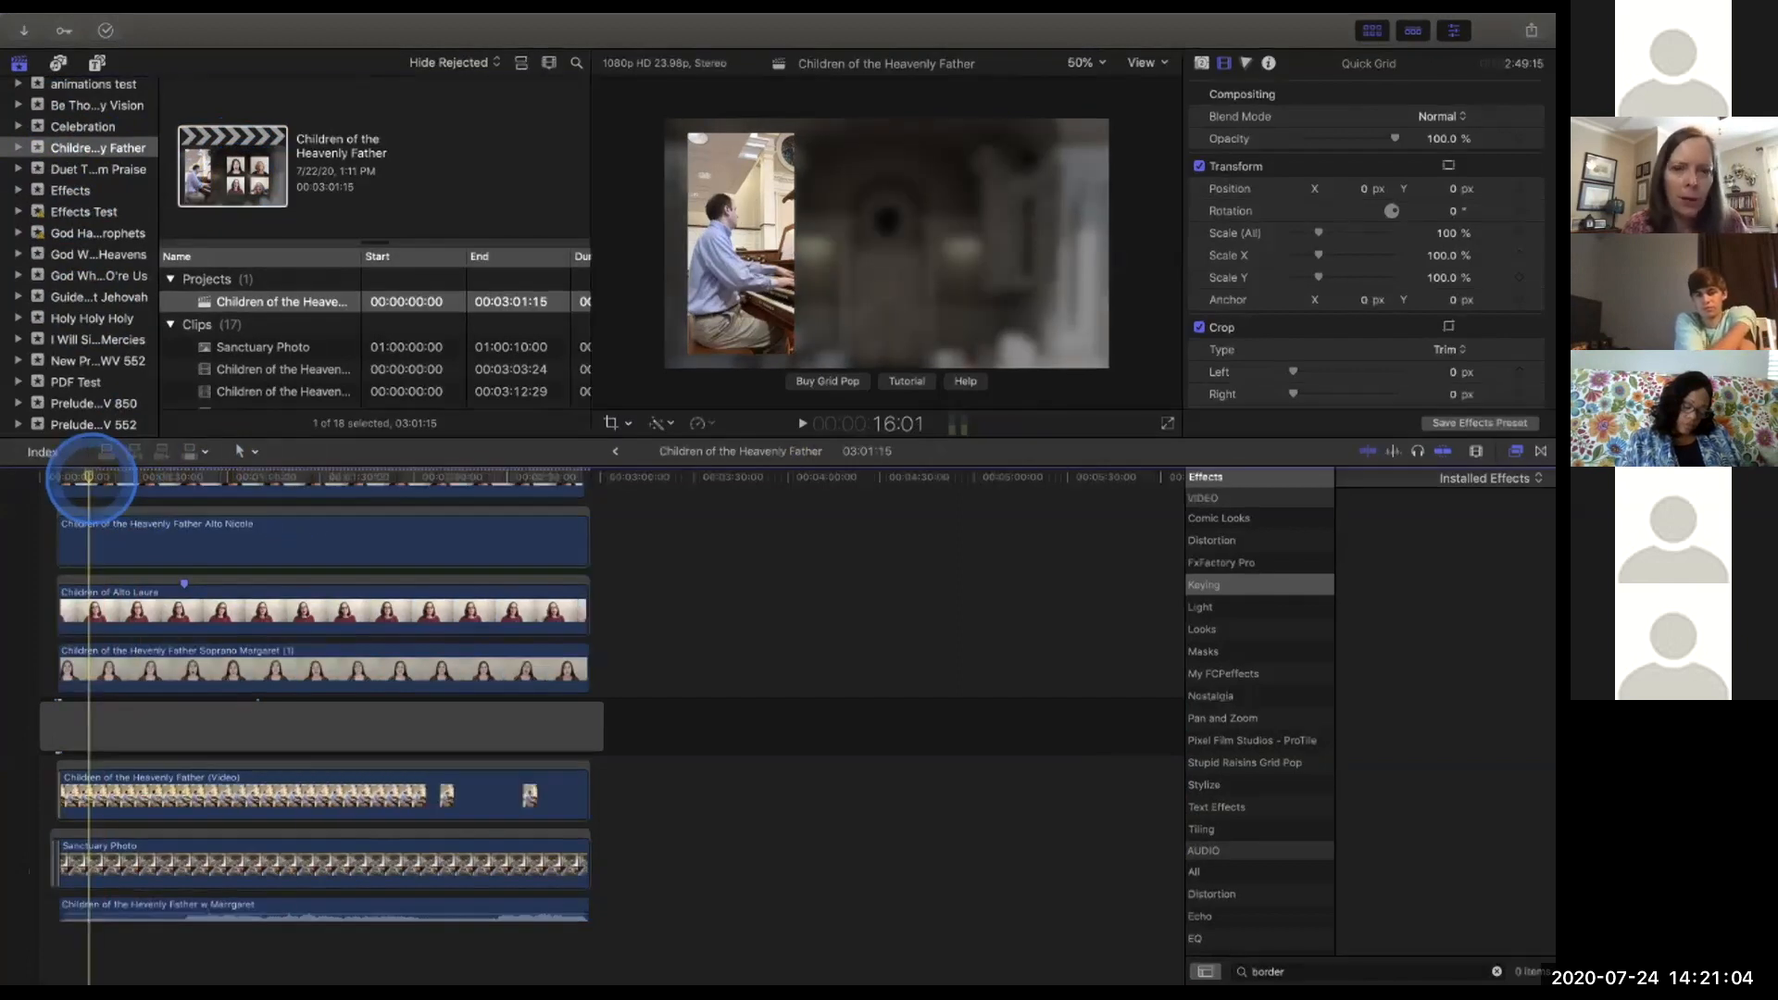
Step through the opening seconds of the Children of the Heavenly Father project to examine how the picture begins.
left_click(61, 476)
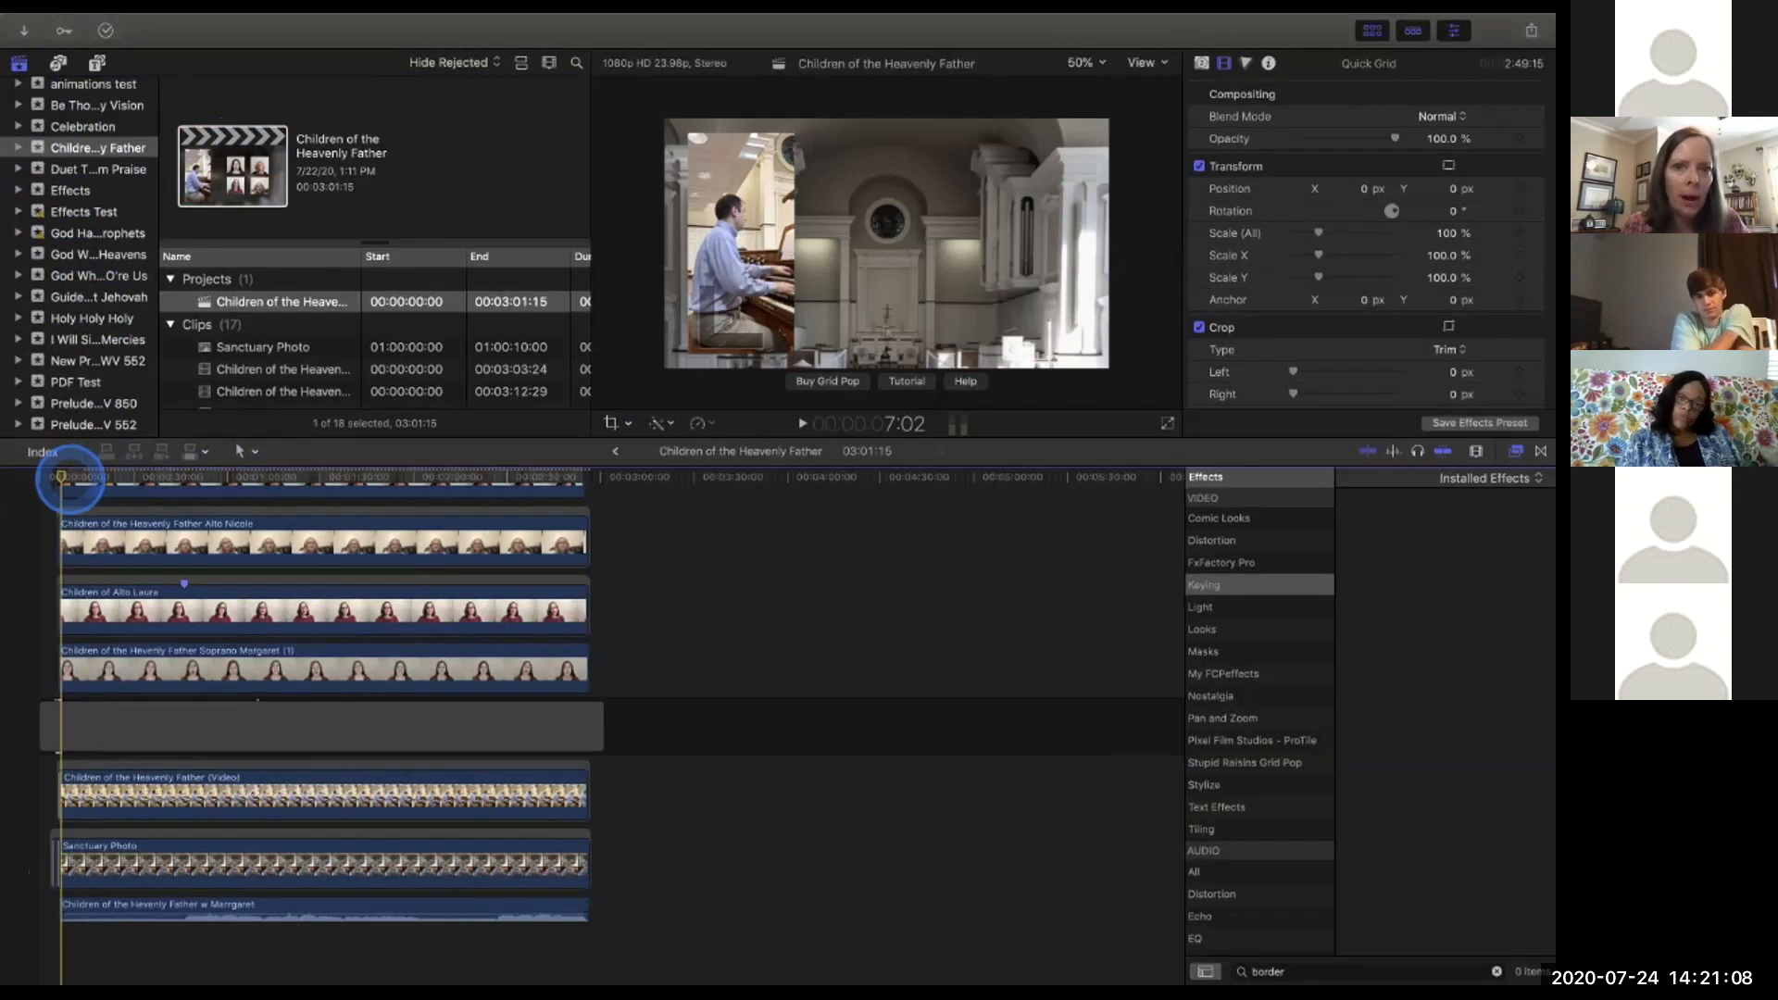
left_click(37, 477)
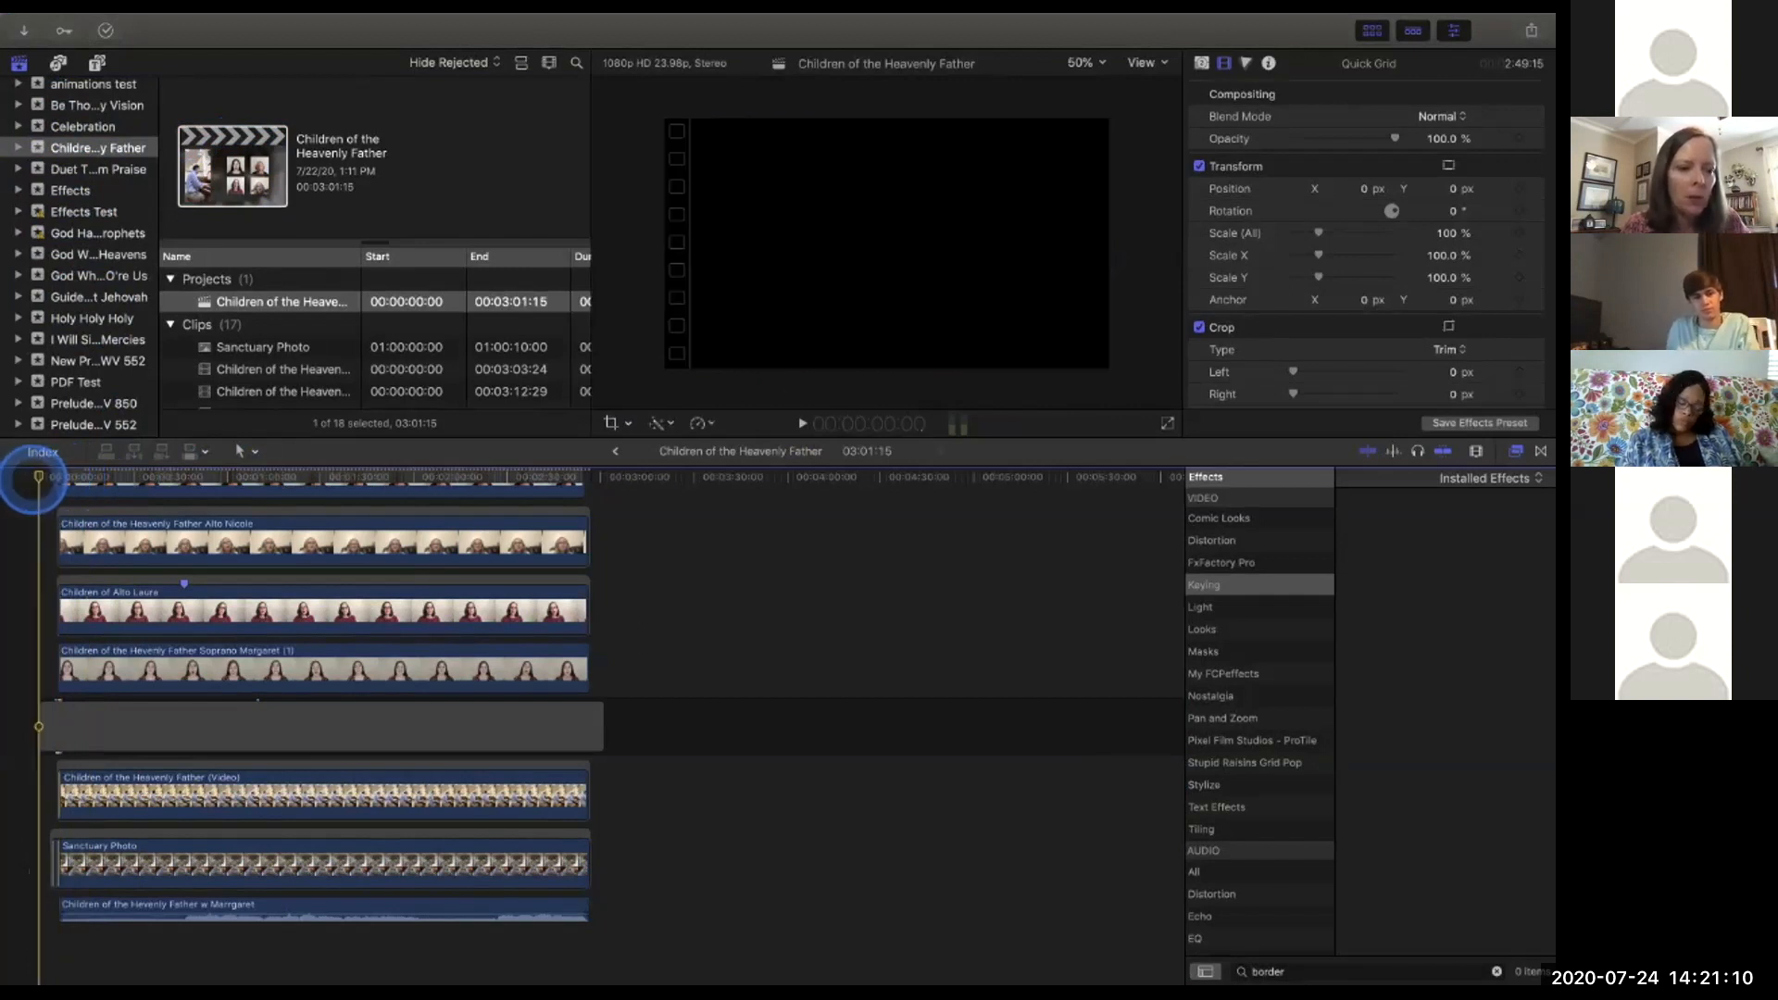
left_click(50, 476)
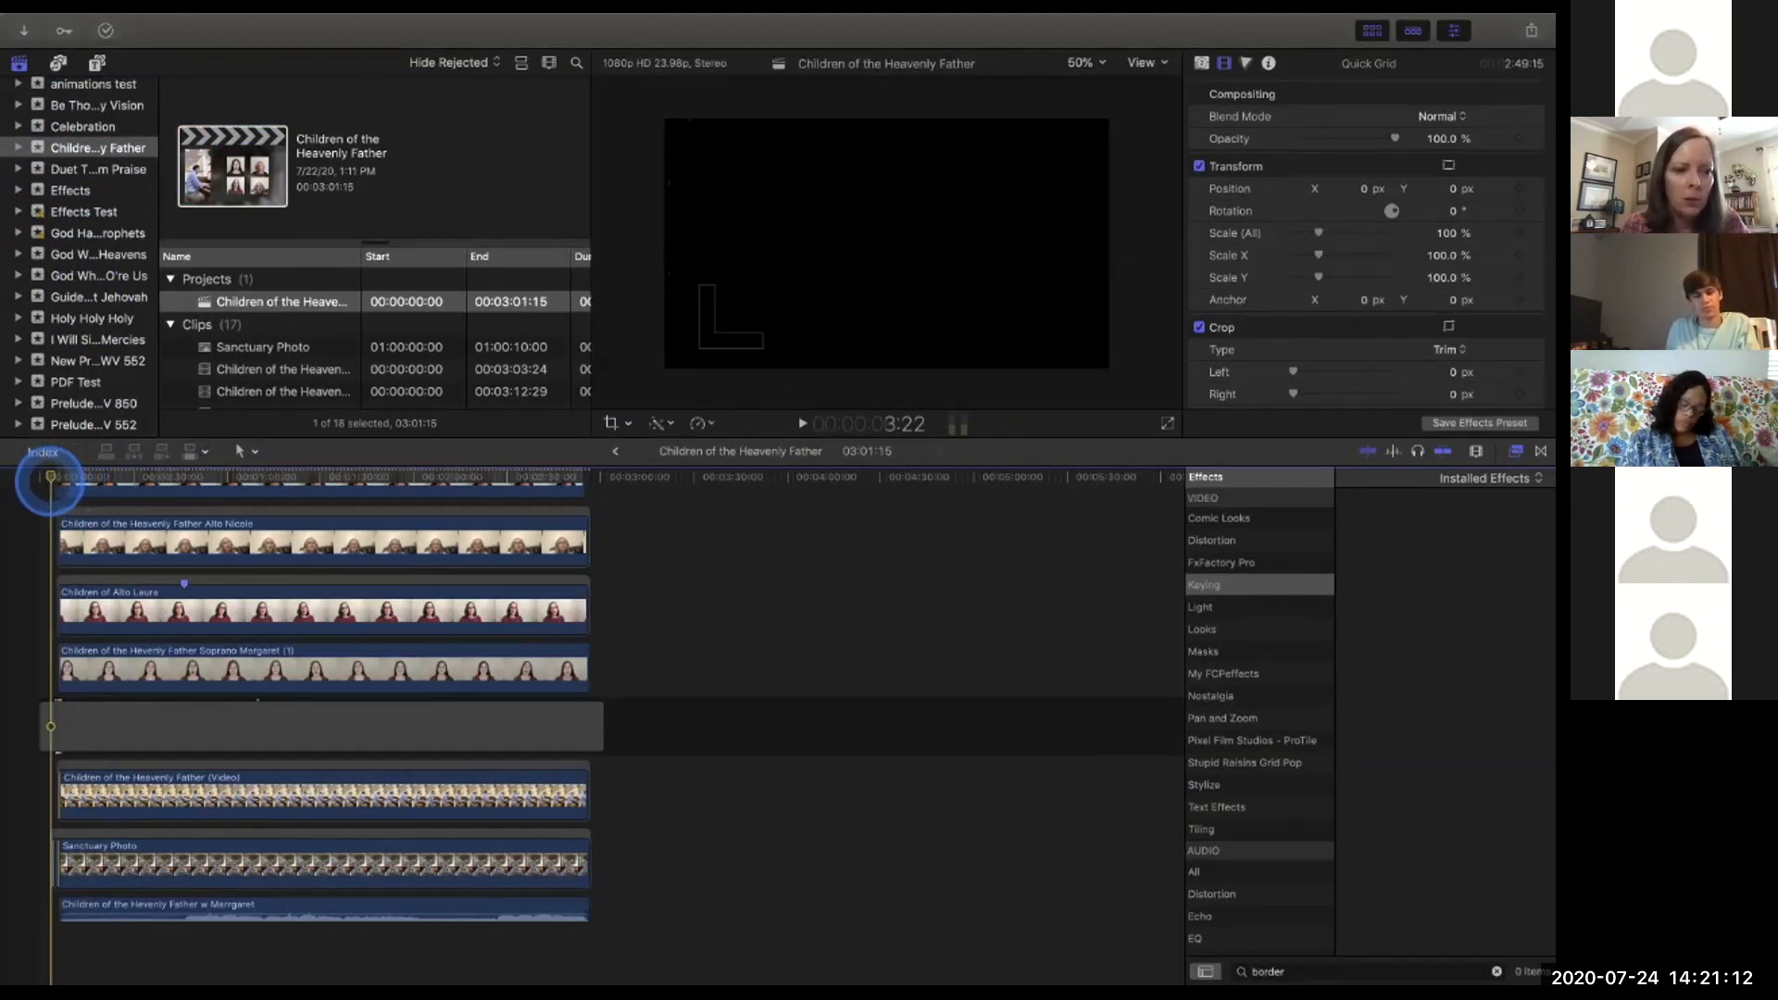
left_click(54, 475)
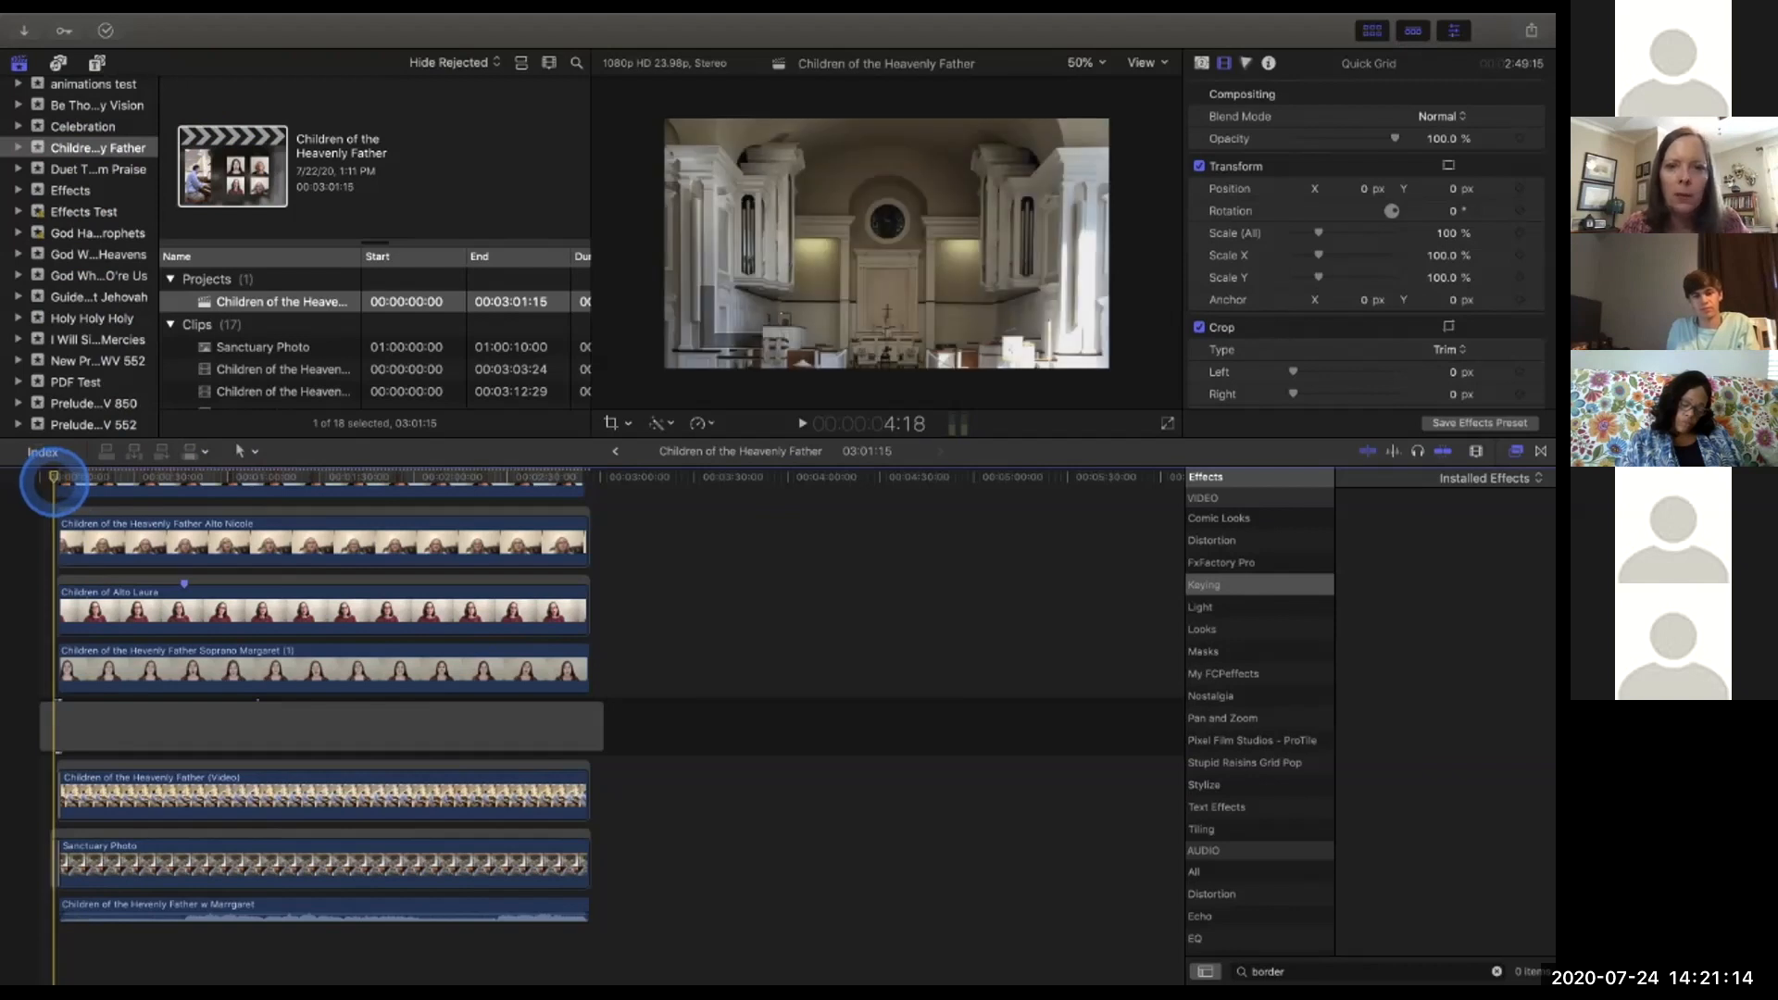
Scrub the Children of the Heavenly Father project from about 0:05 to 1:16, then back to 1:10, examining how the organist and singer layouts change.
left_click(56, 476)
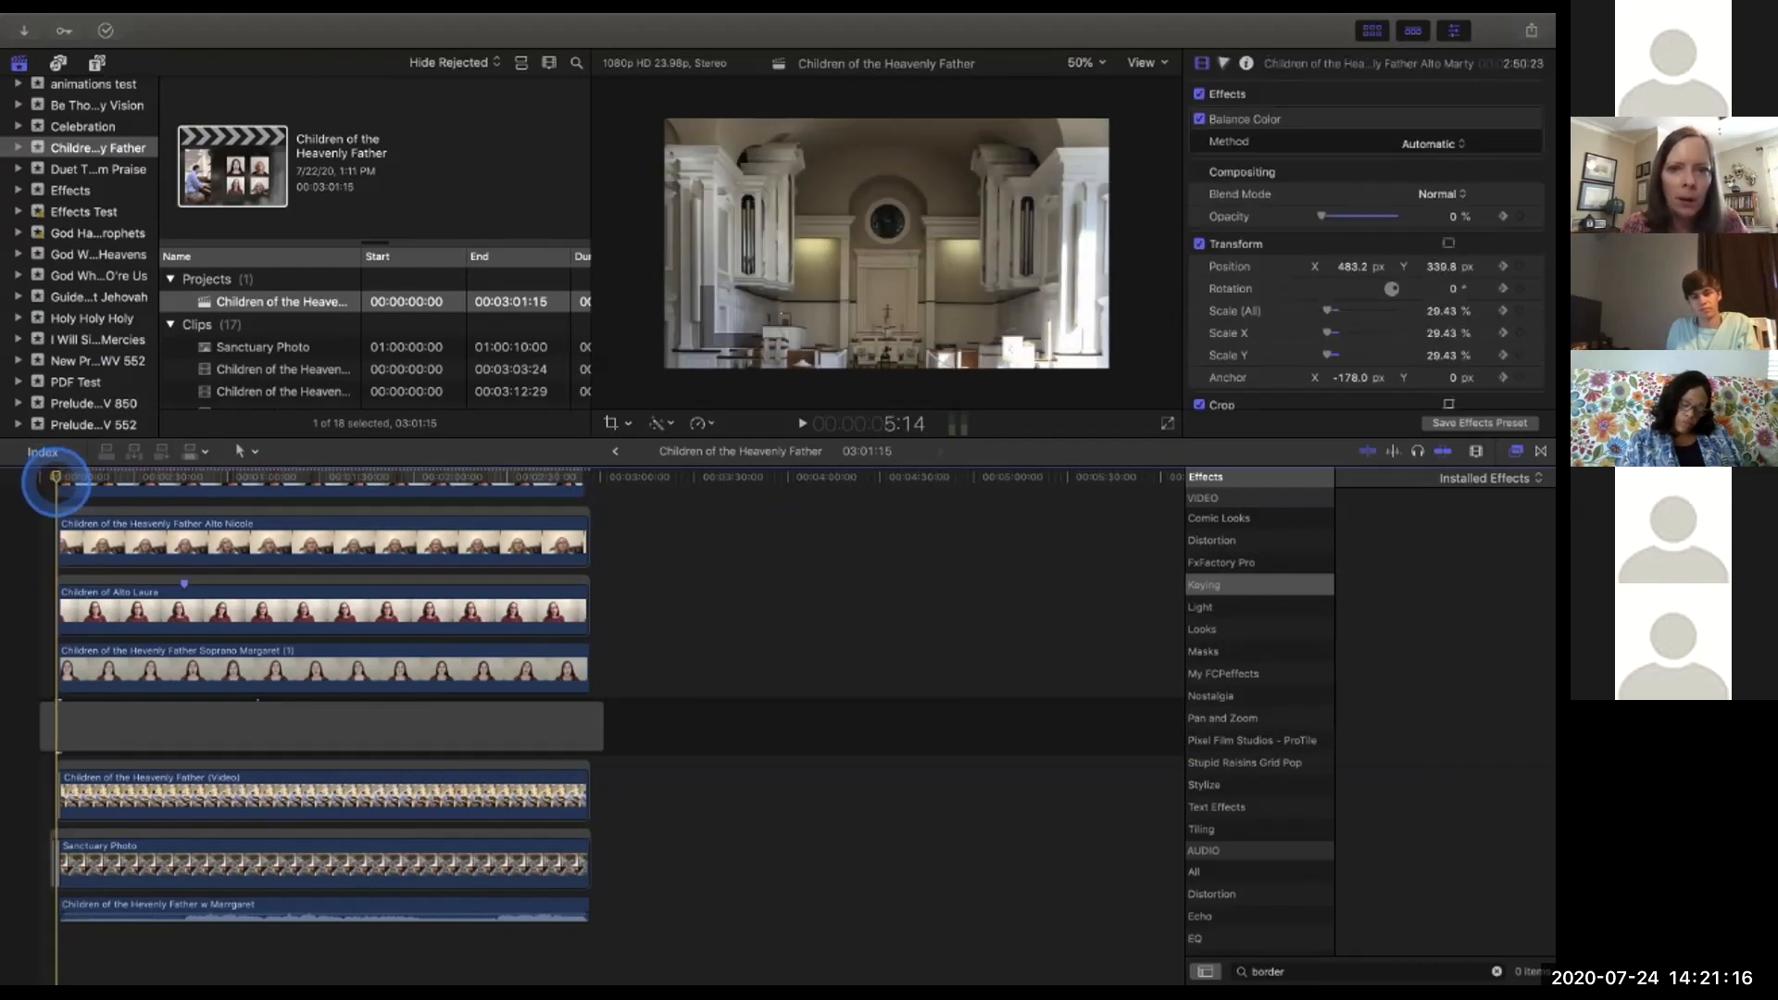
left_click_drag(56, 476, 61, 476)
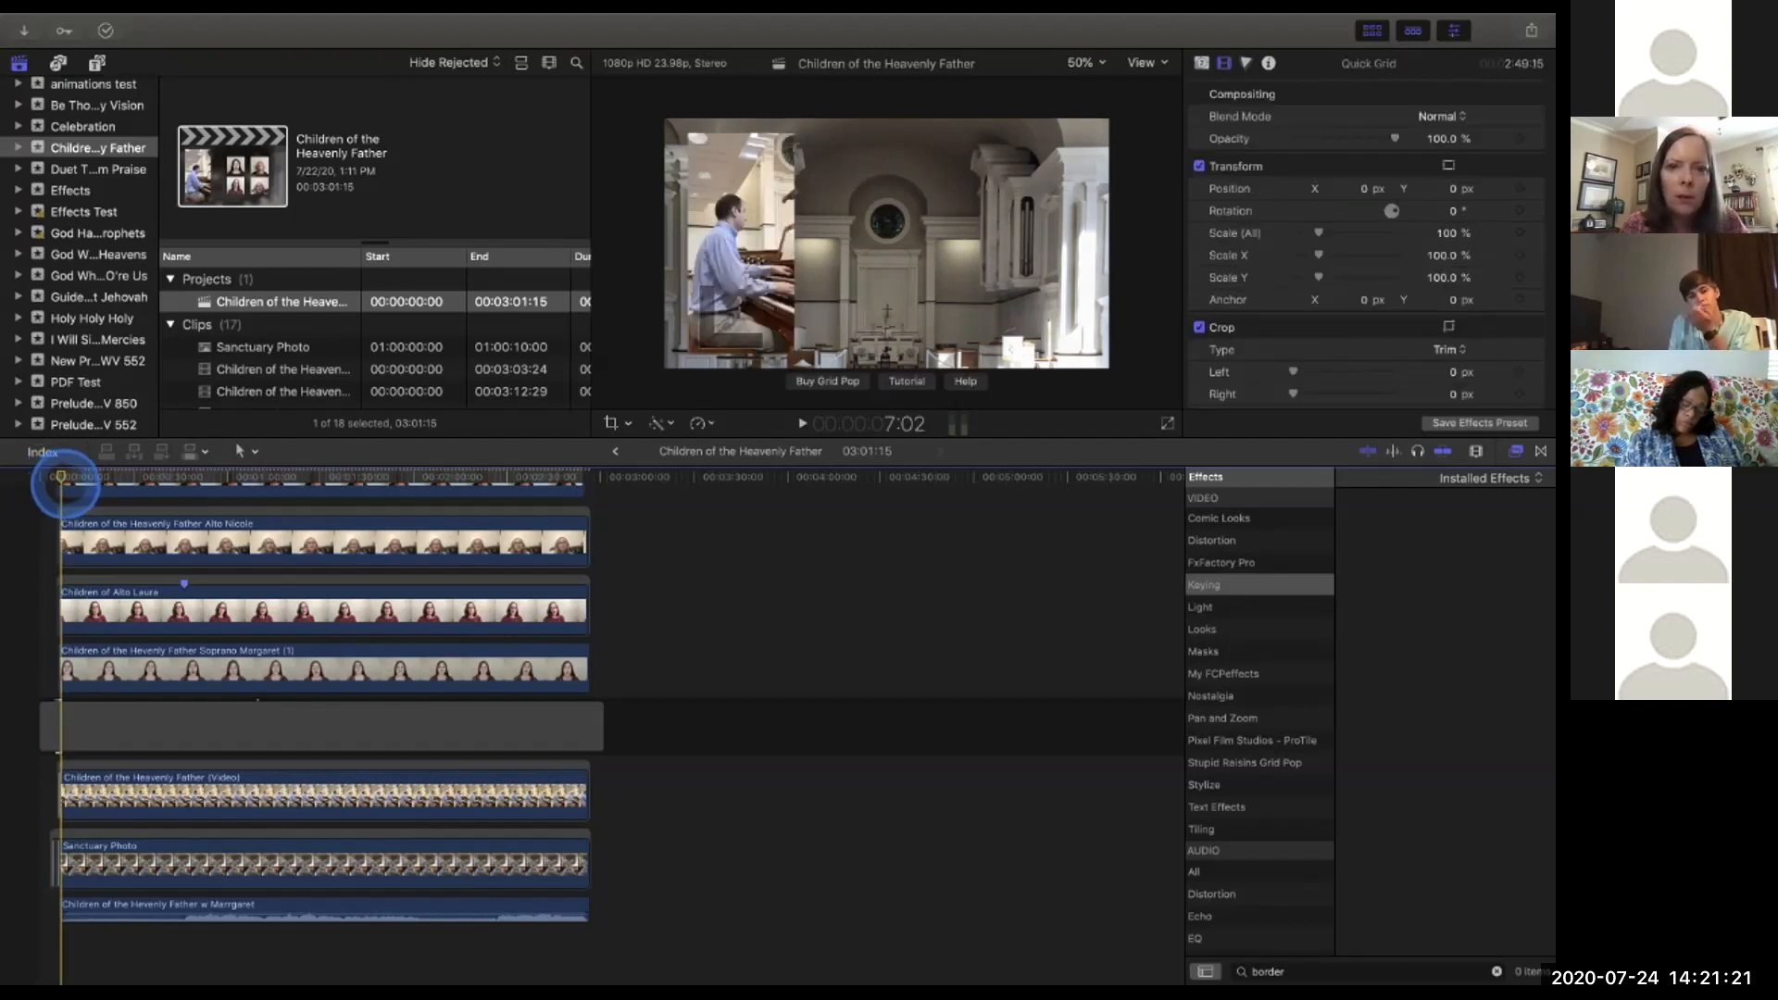
left_click_drag(62, 478, 152, 478)
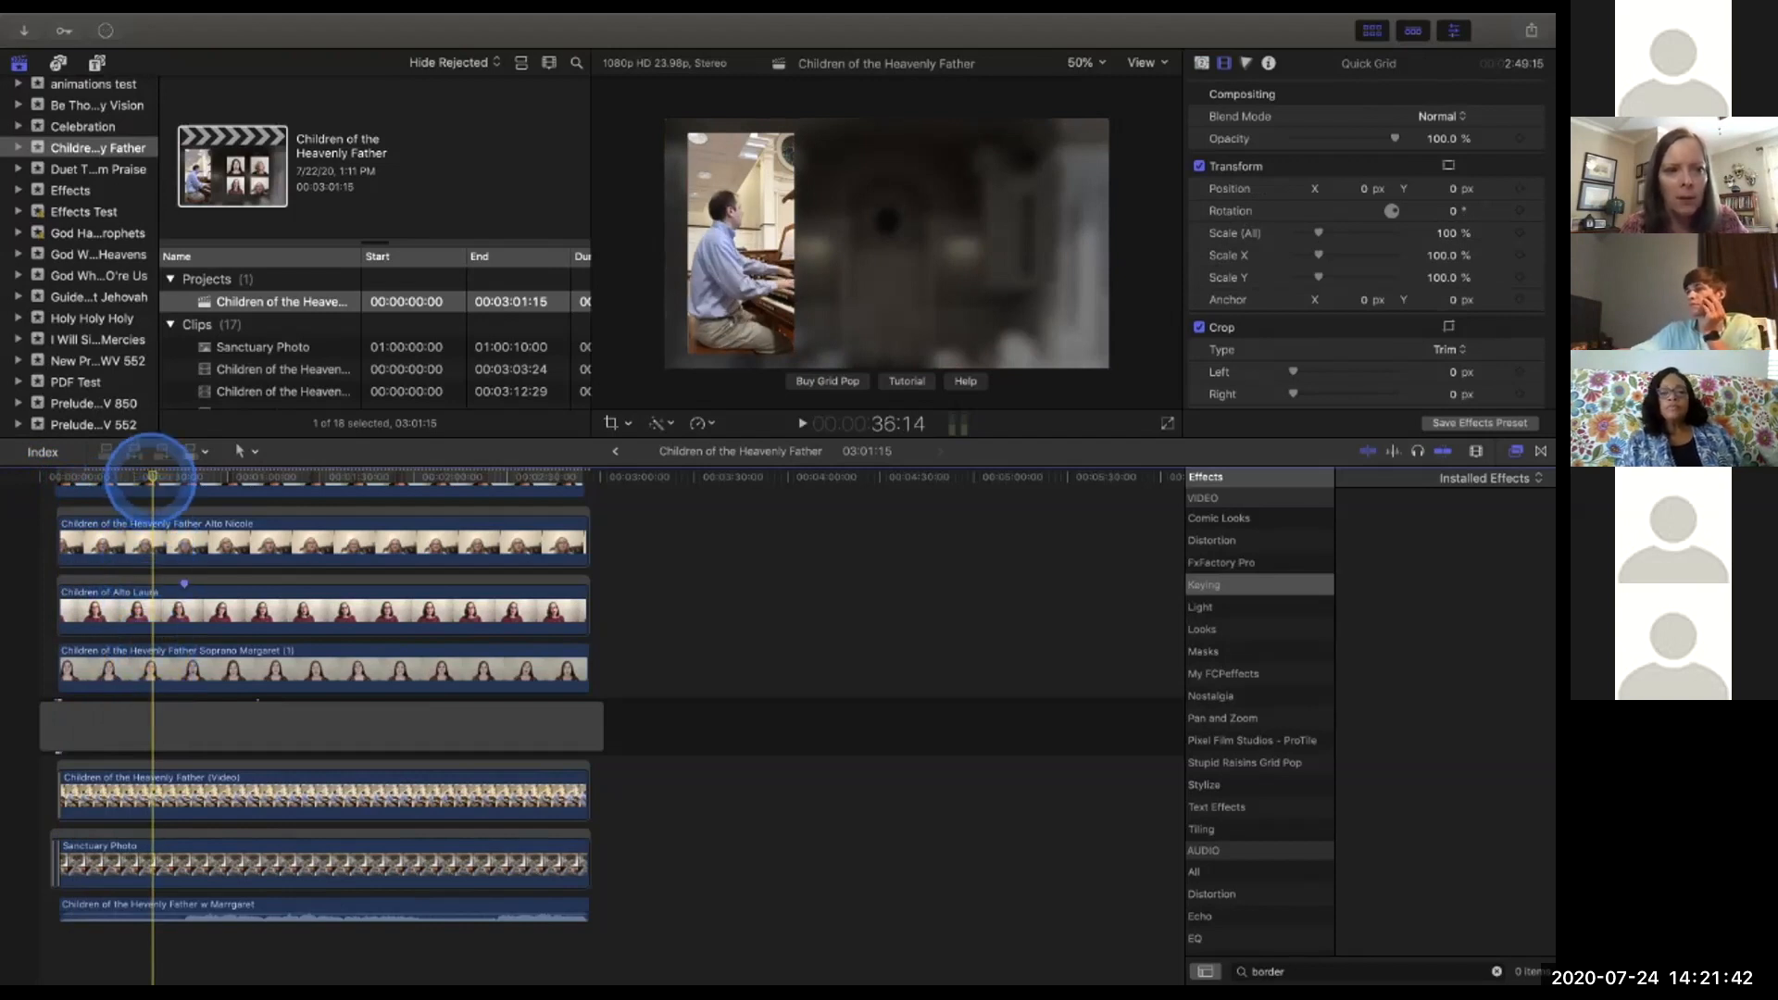
left_click_drag(151, 477, 176, 478)
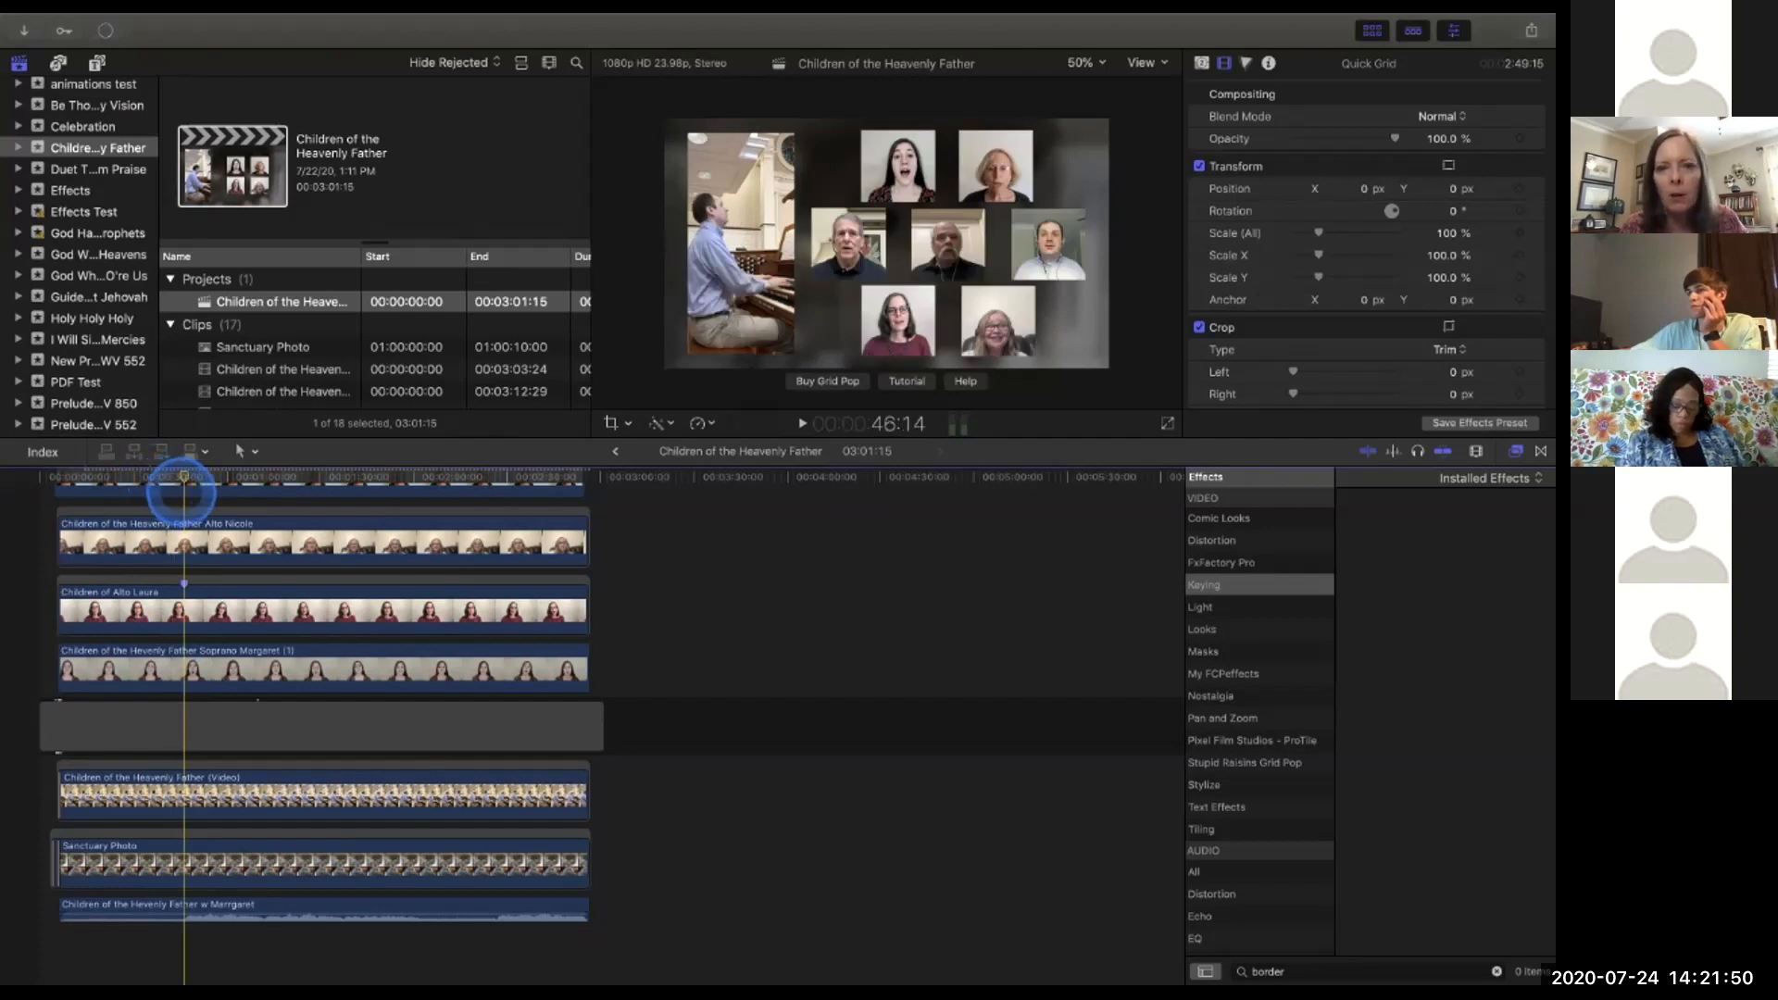
scroll(187, 490, "up", 5)
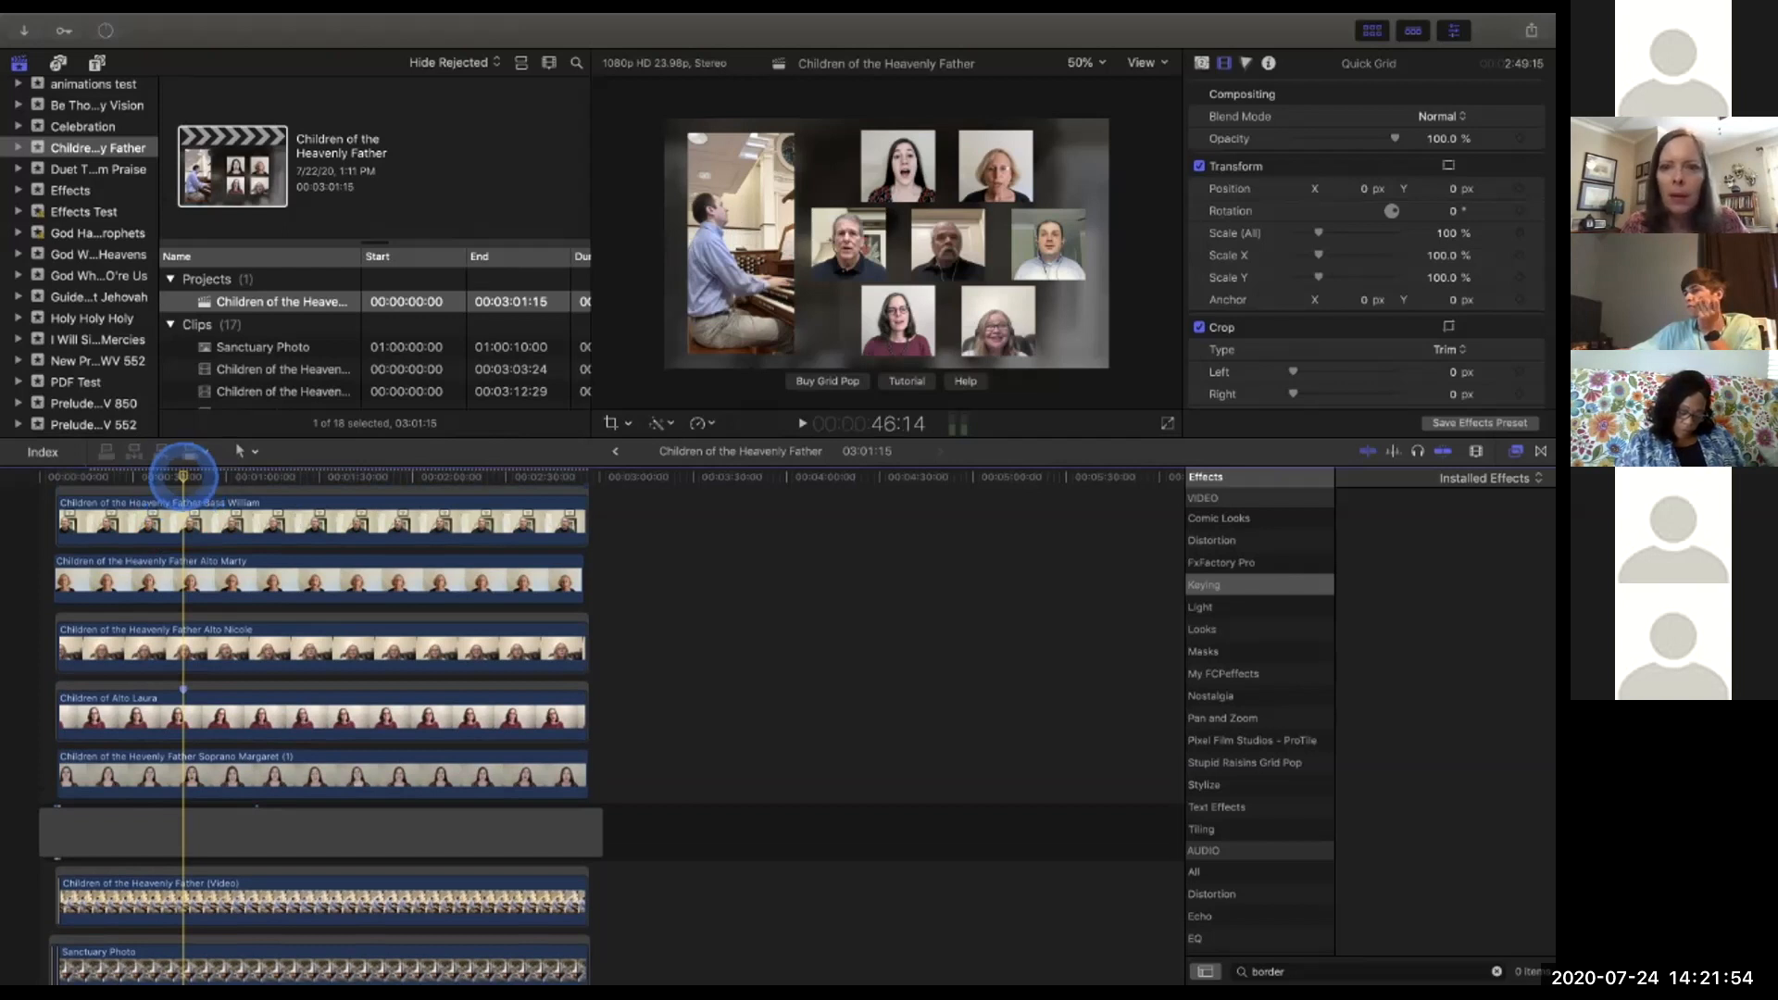
left_click_drag(184, 476, 277, 476)
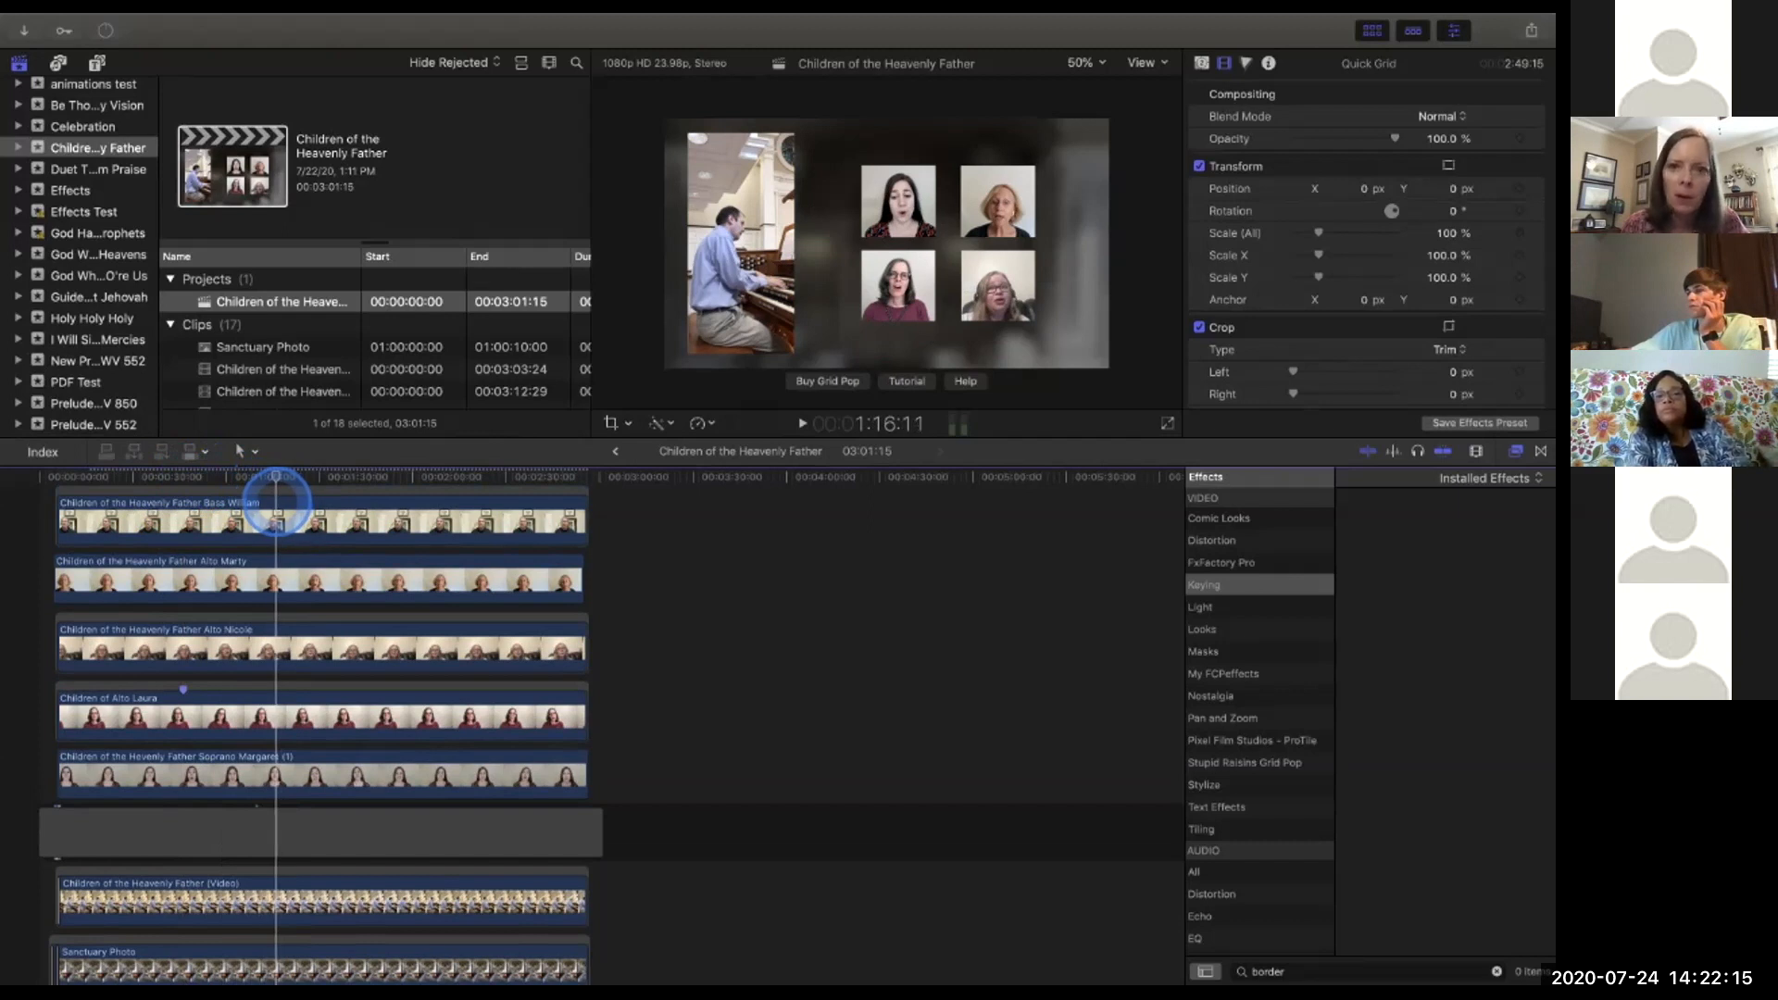
left_click_drag(269, 476, 259, 476)
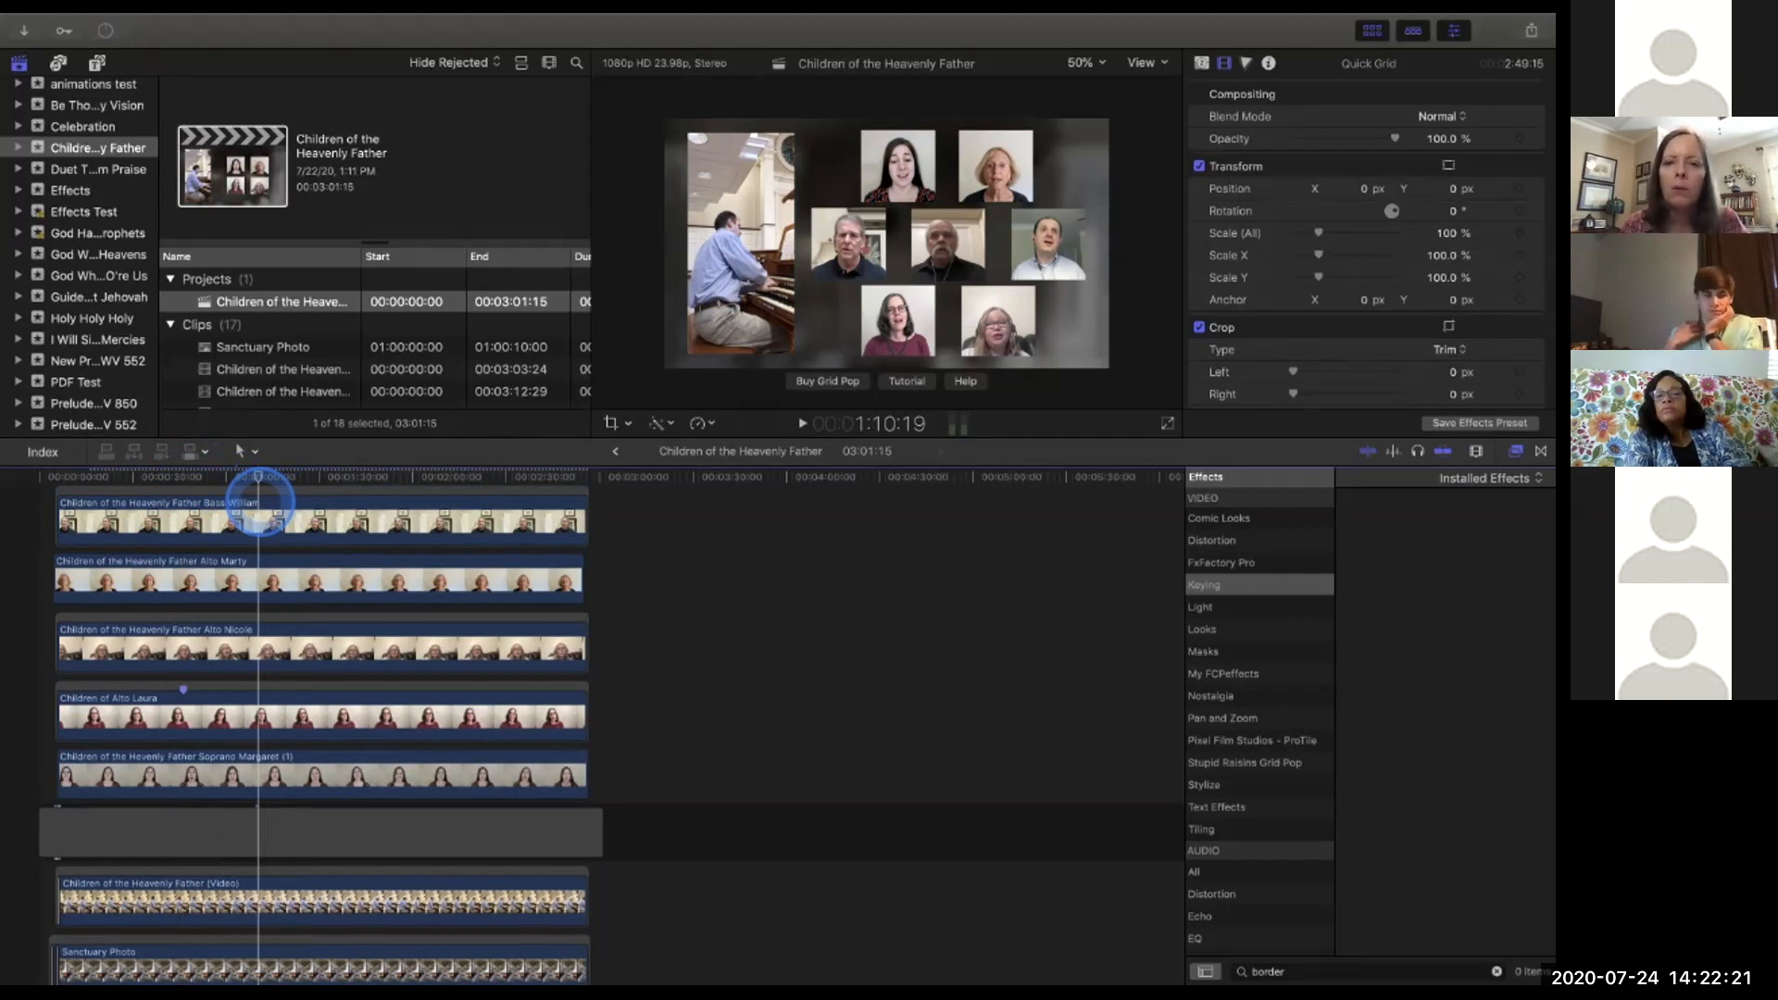
Locate the uneven fade-in near 2:23 and show the video animation of the alto clip directly below the bass clip.
left_click_drag(261, 501, 484, 545)
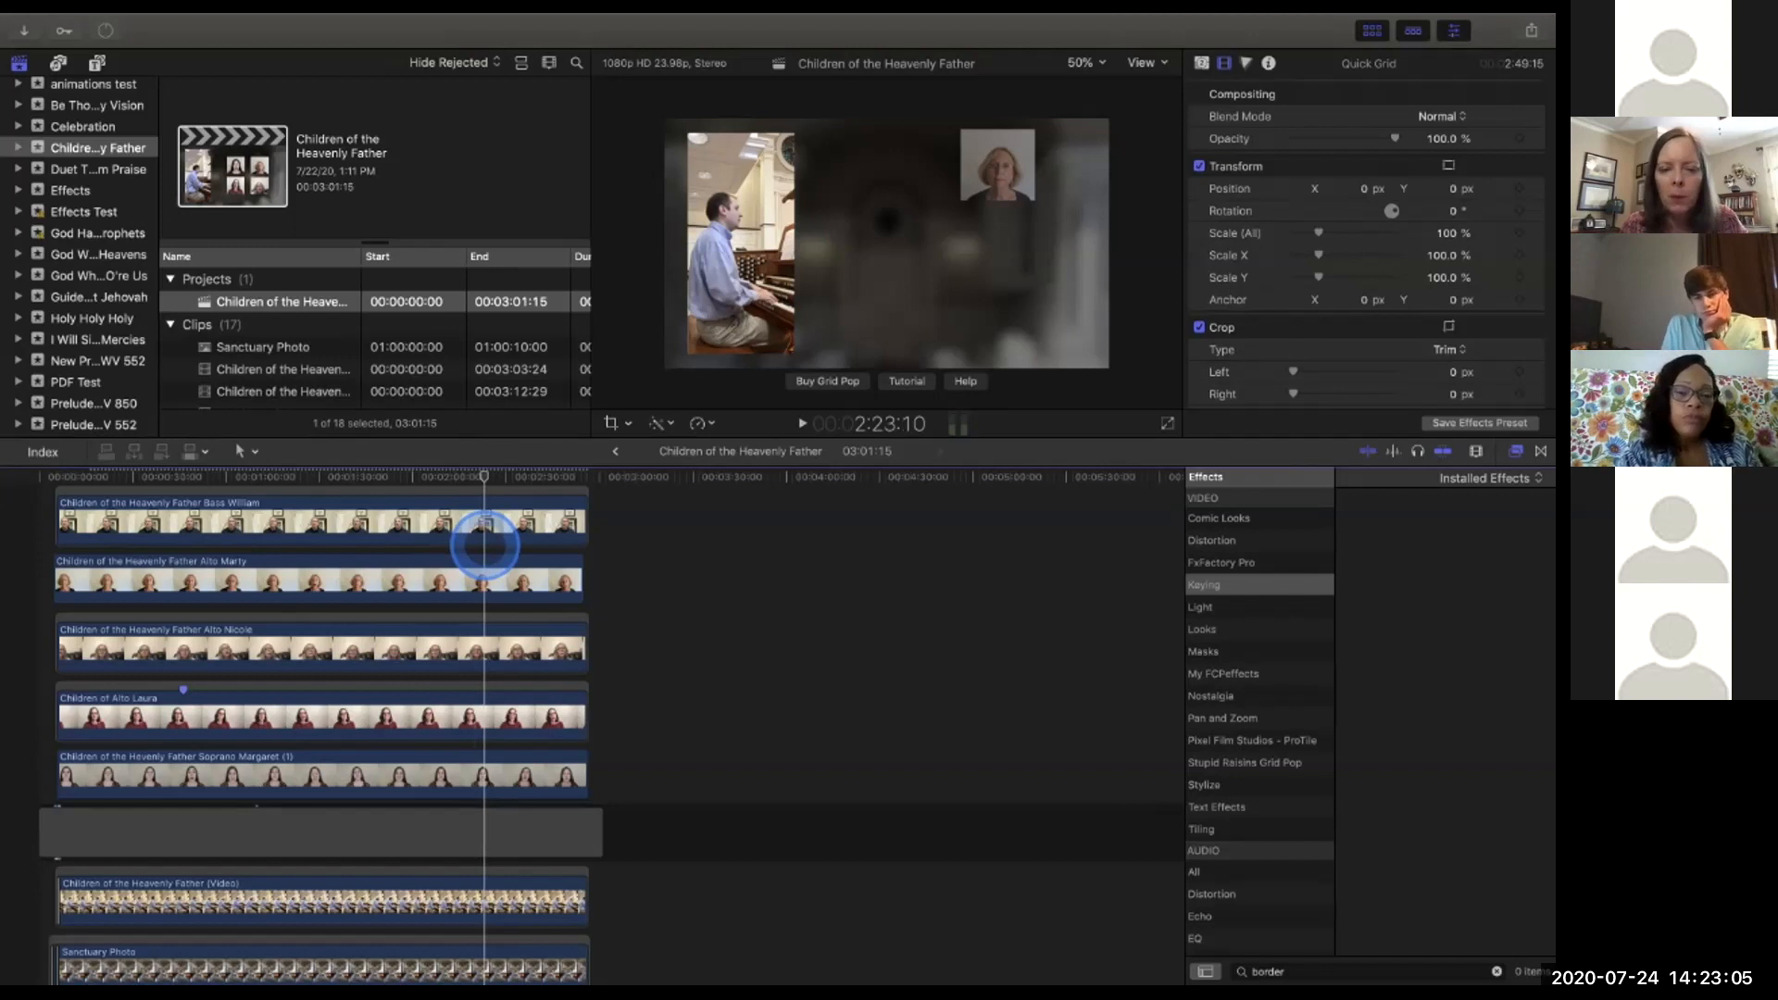
mouse_move(485, 545)
left_mouse_down()
mouse_move(502, 544)
mouse_move(470, 539)
mouse_move(514, 545)
mouse_move(491, 553)
mouse_move(469, 531)
mouse_move(488, 567)
left_mouse_up()
left_click(494, 565)
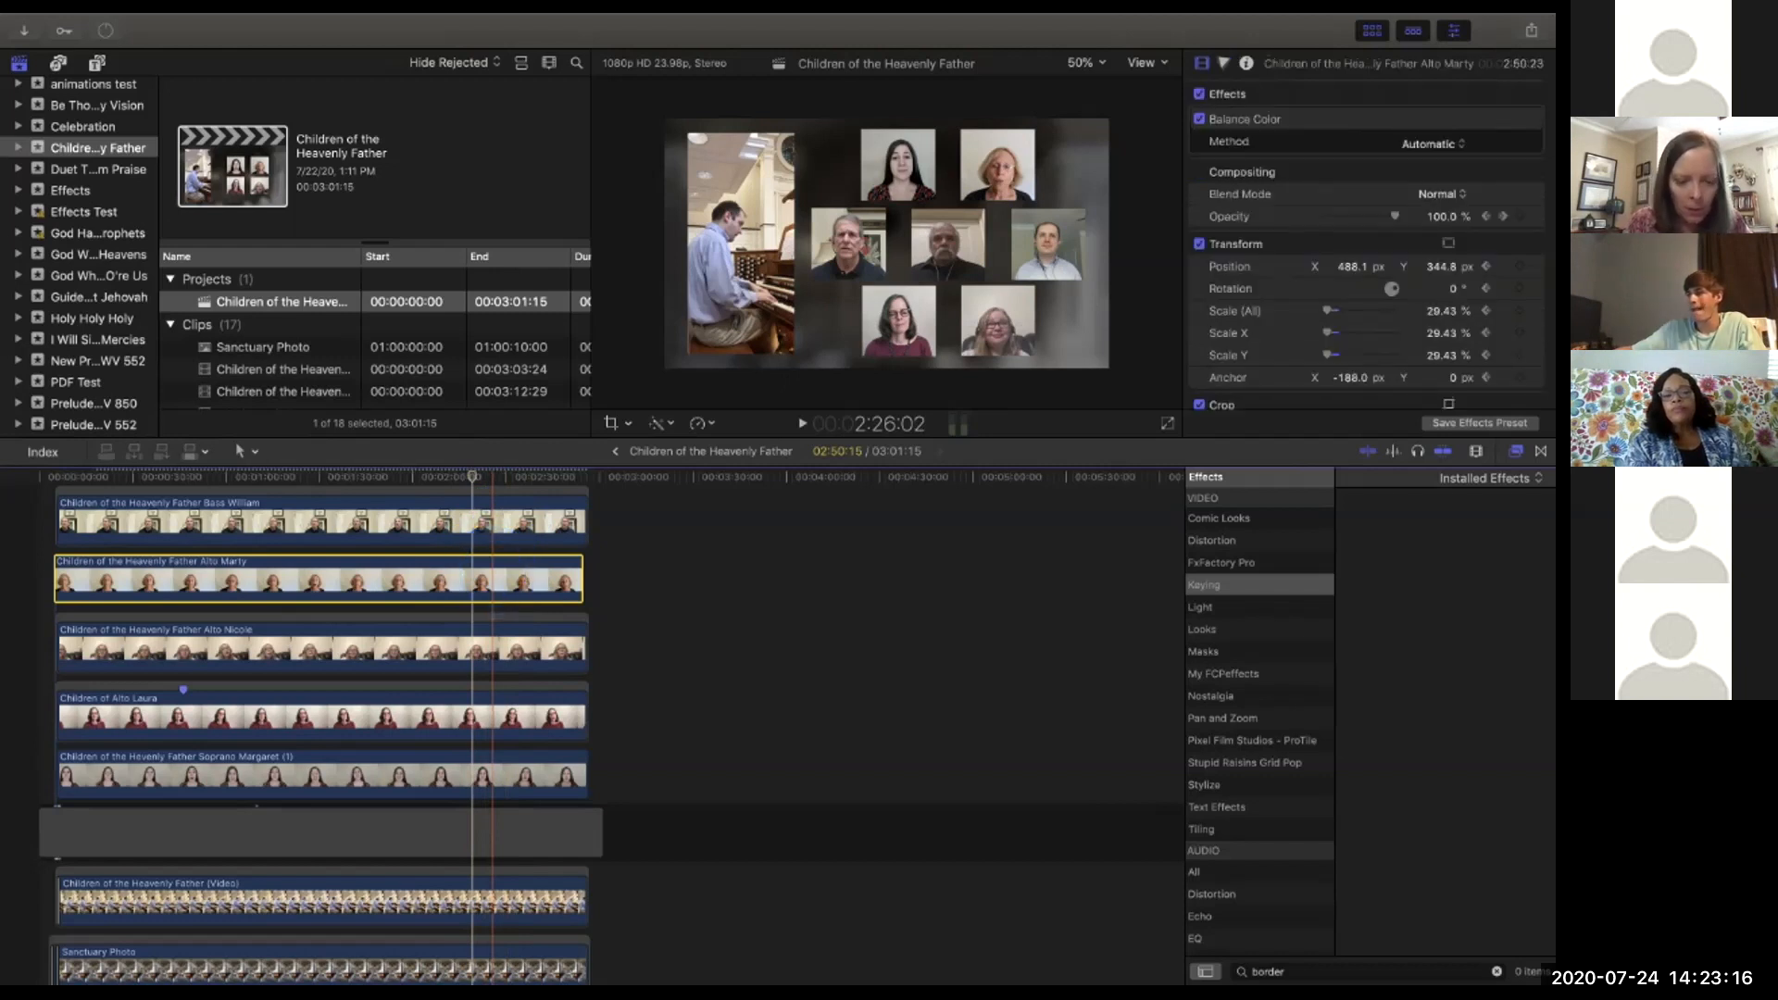
key("ctrl+v")
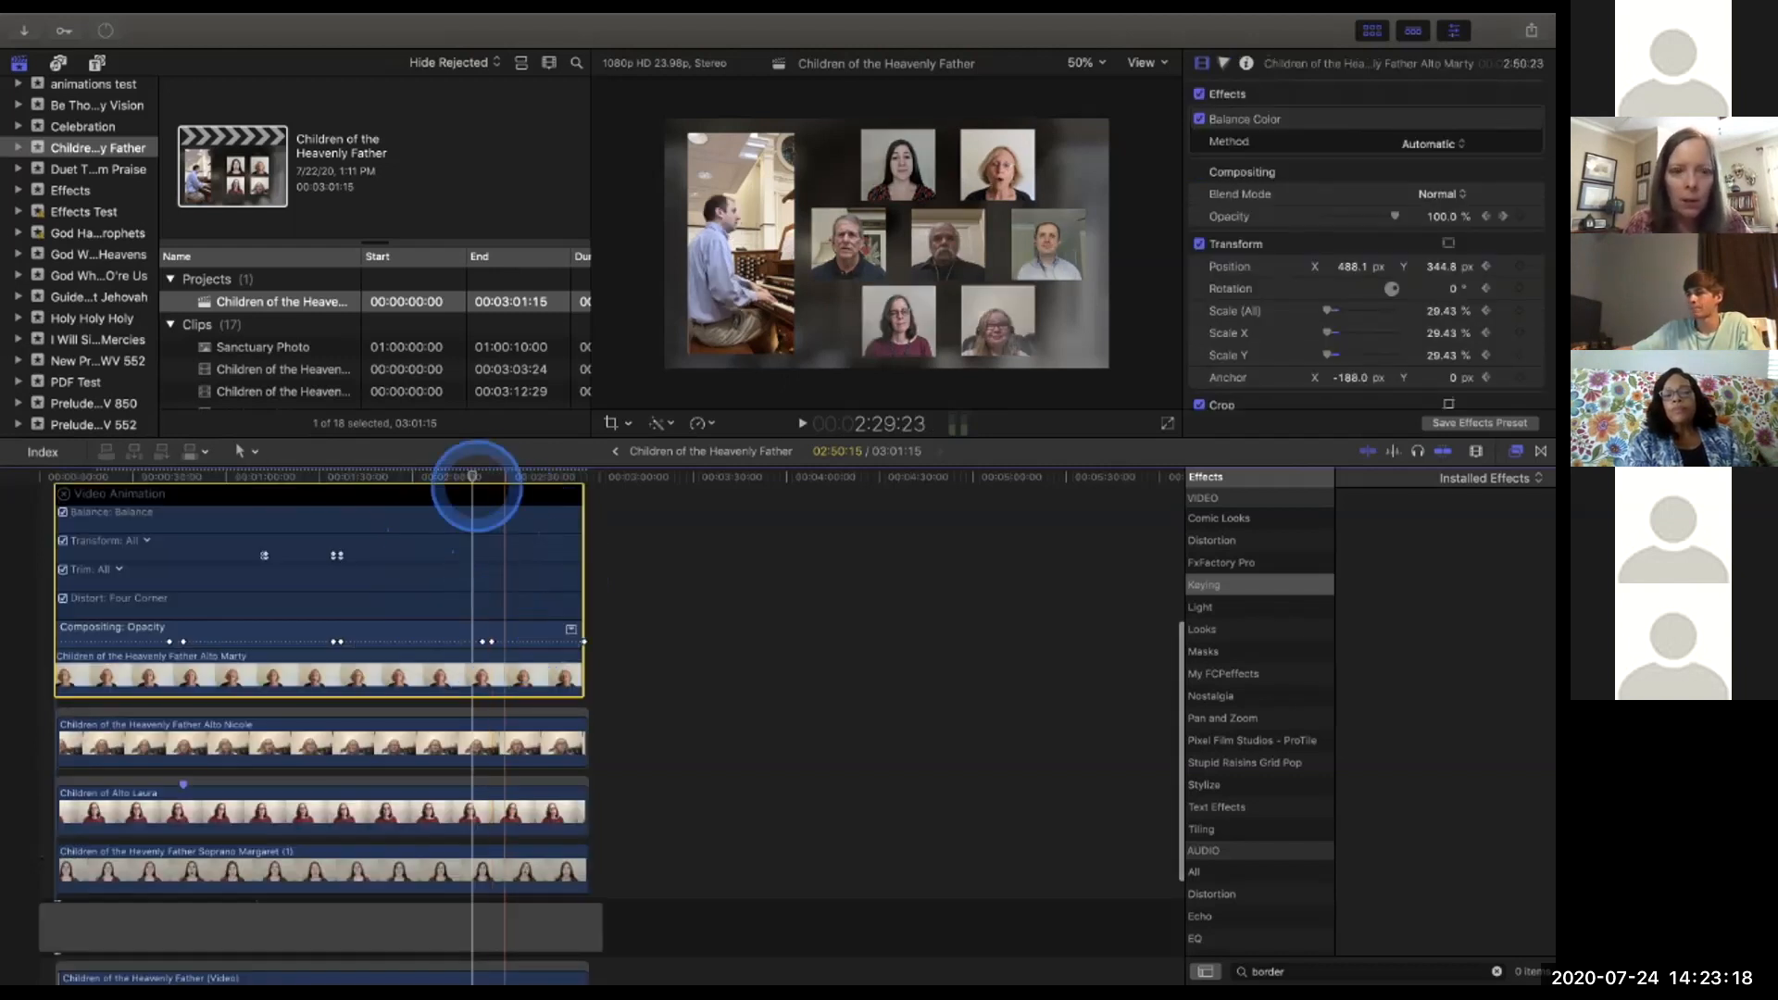
left_click_drag(477, 476, 481, 476)
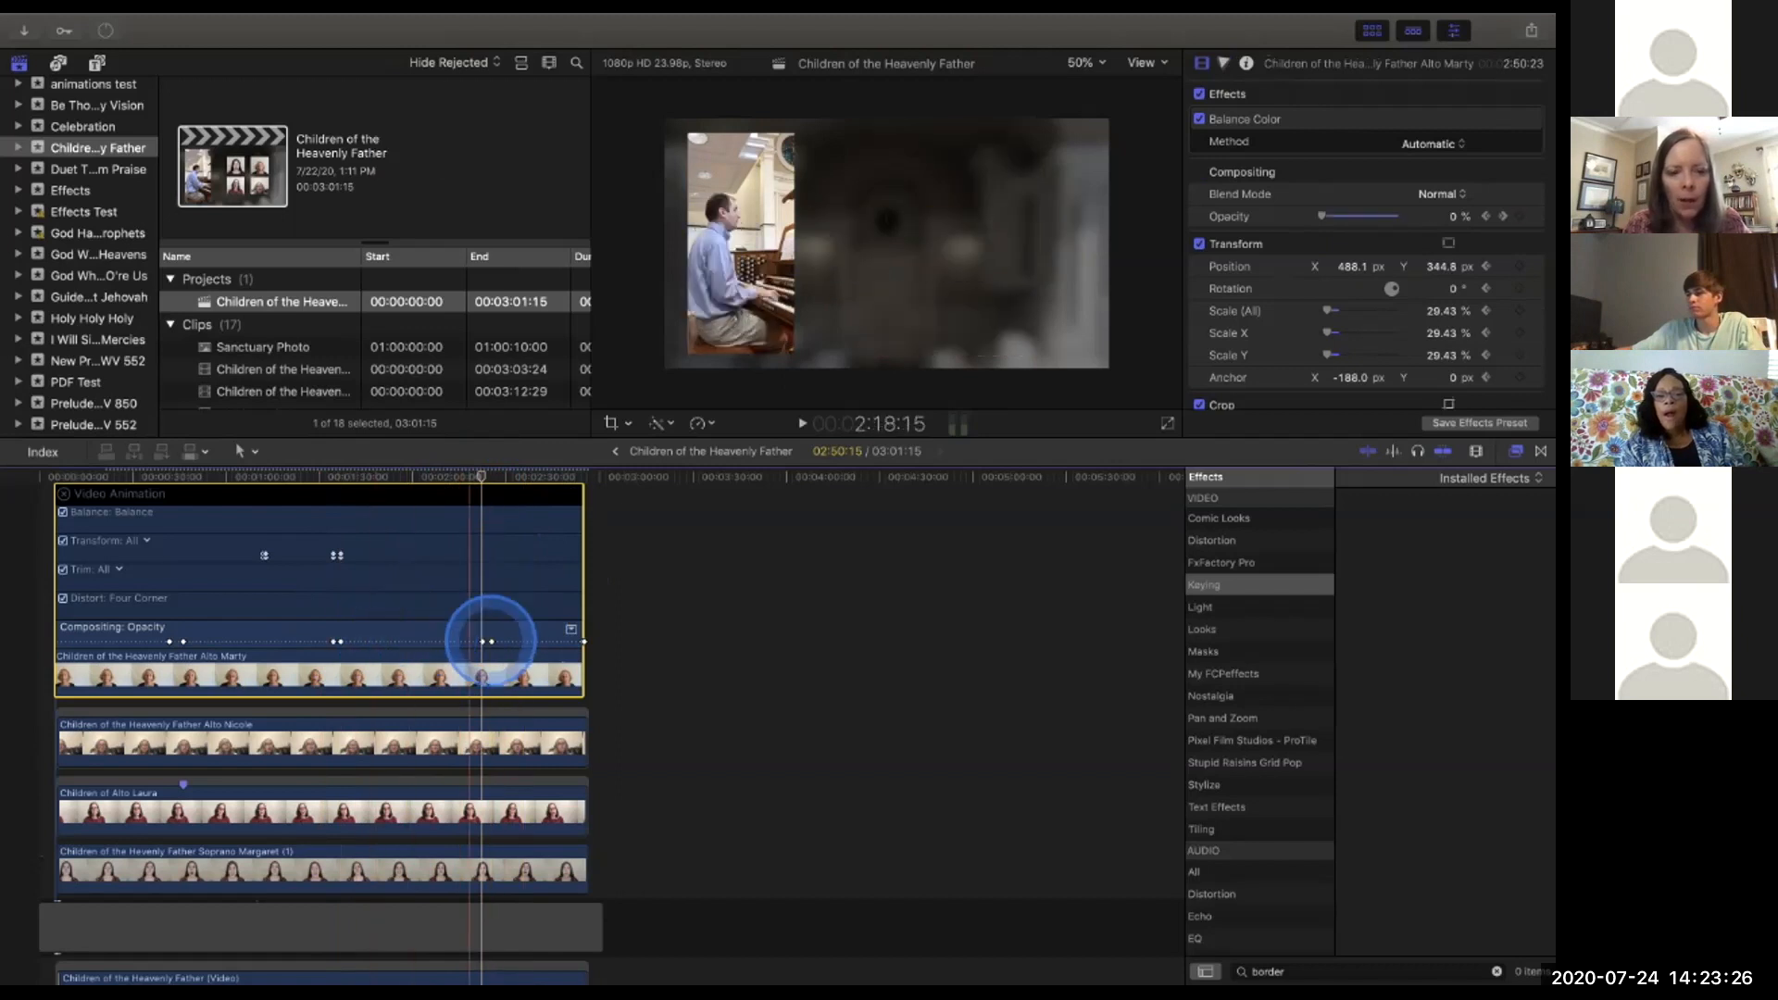
Show the video animation of the second alto clip, beneath the one already expanded.
scroll(496, 638, "down", 3)
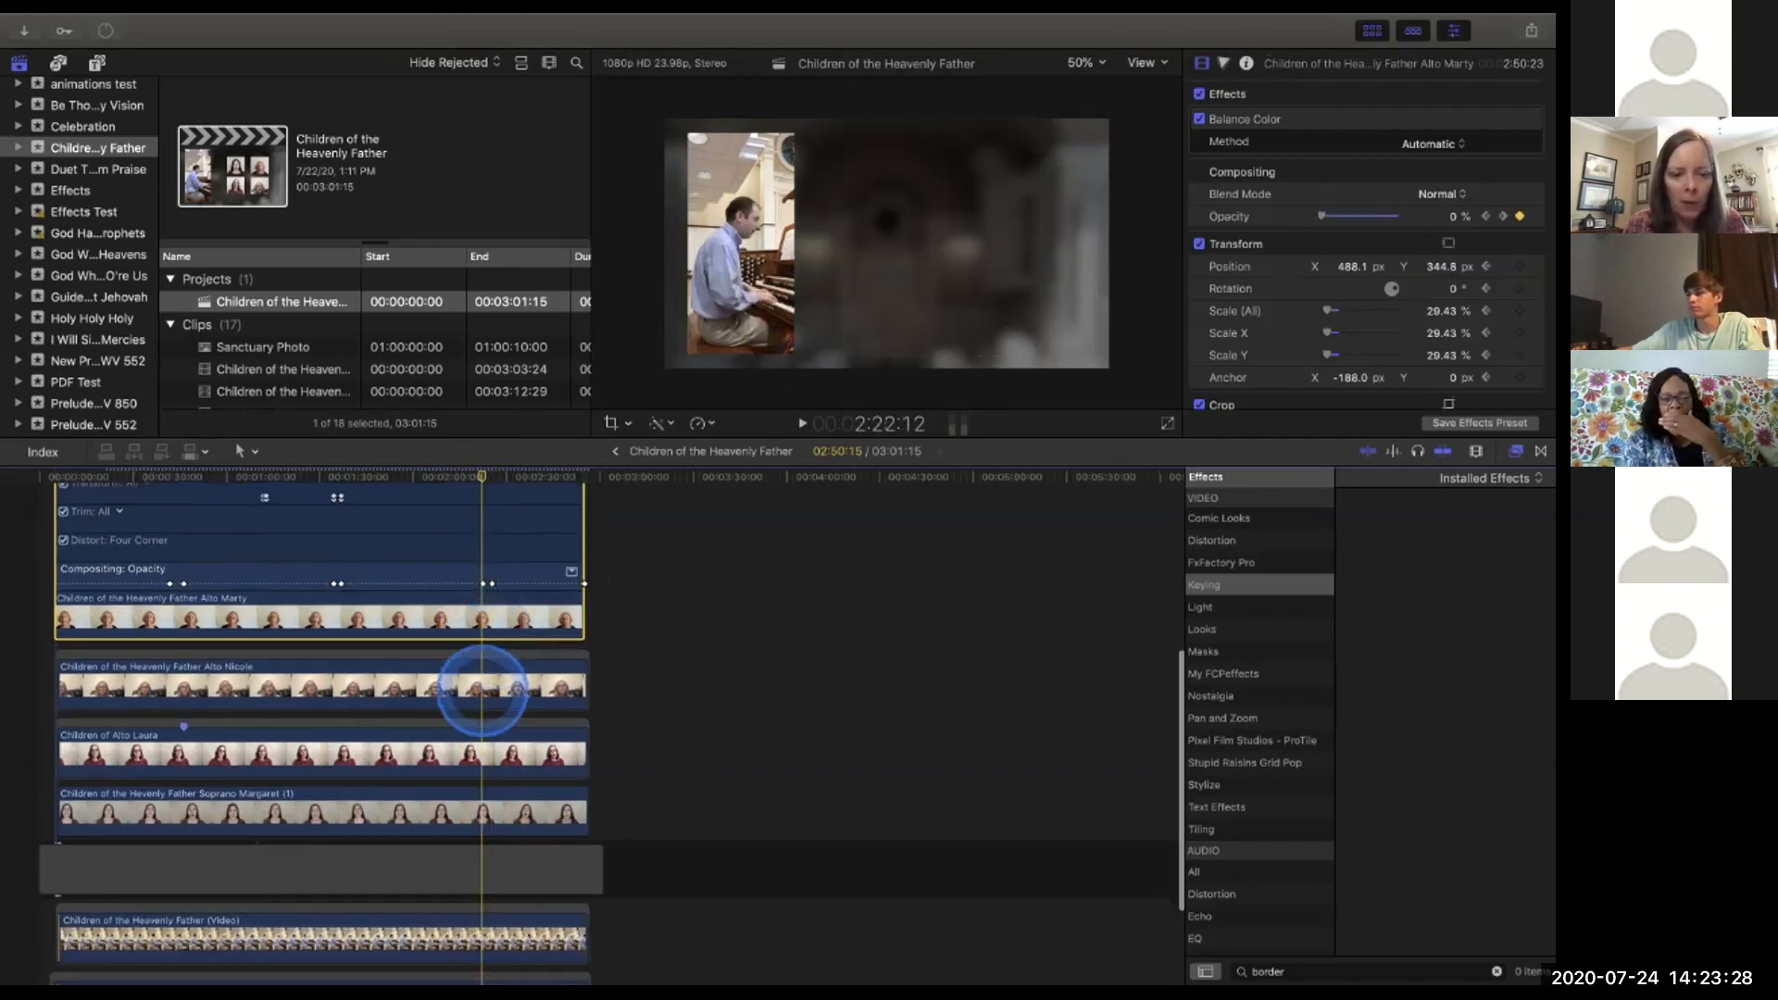
left_click(482, 700)
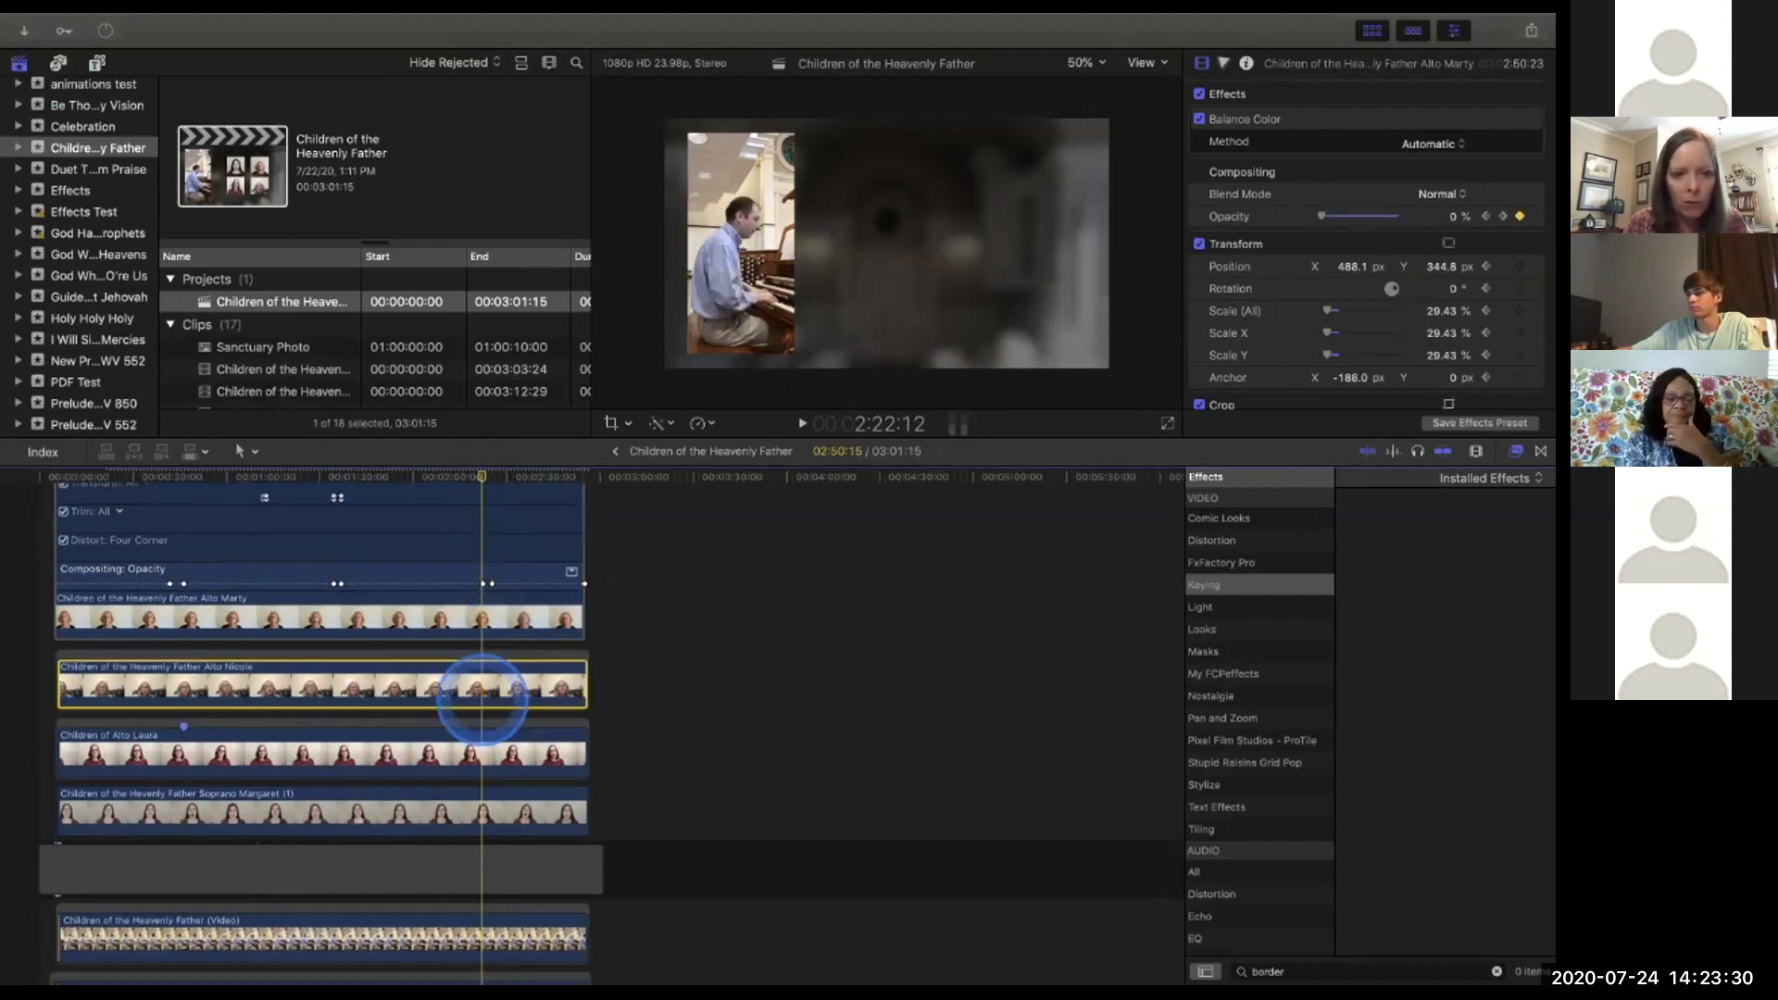
key("ctrl+v")
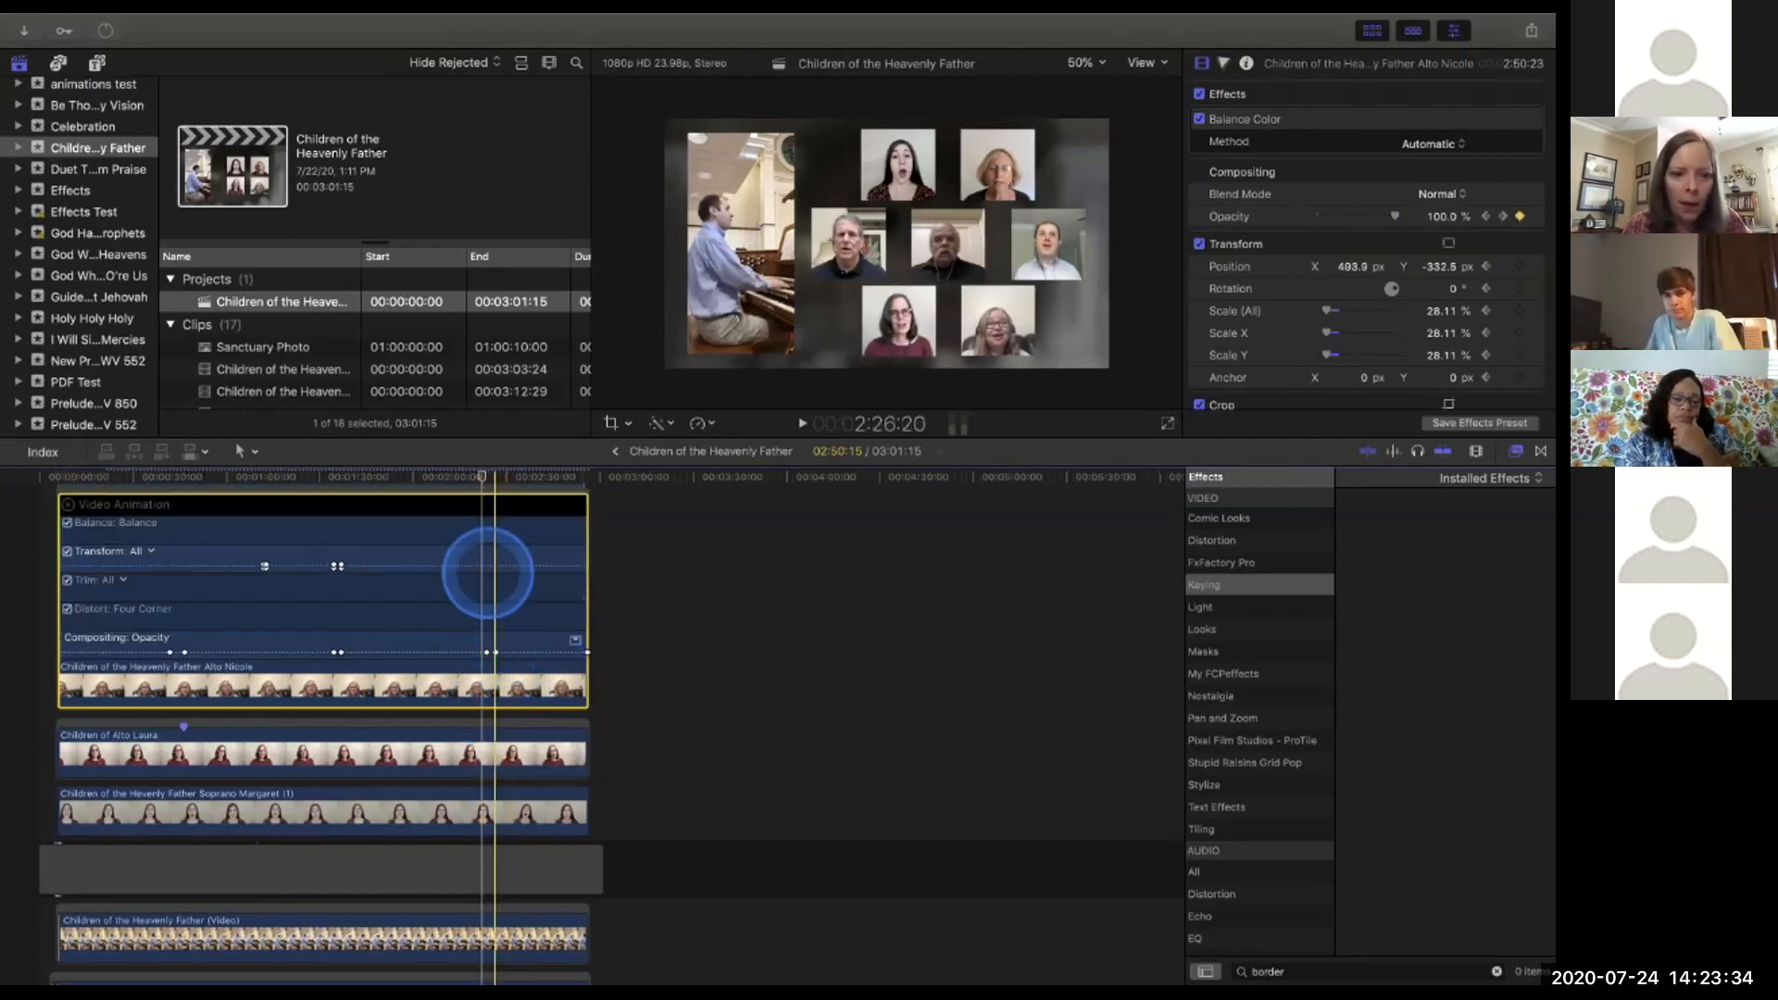
Move the upper alto clip's opacity fade-in start keyframe to 2:23:20, aligned with the second alto clip's keyframe.
scroll(484, 500, "up", 3)
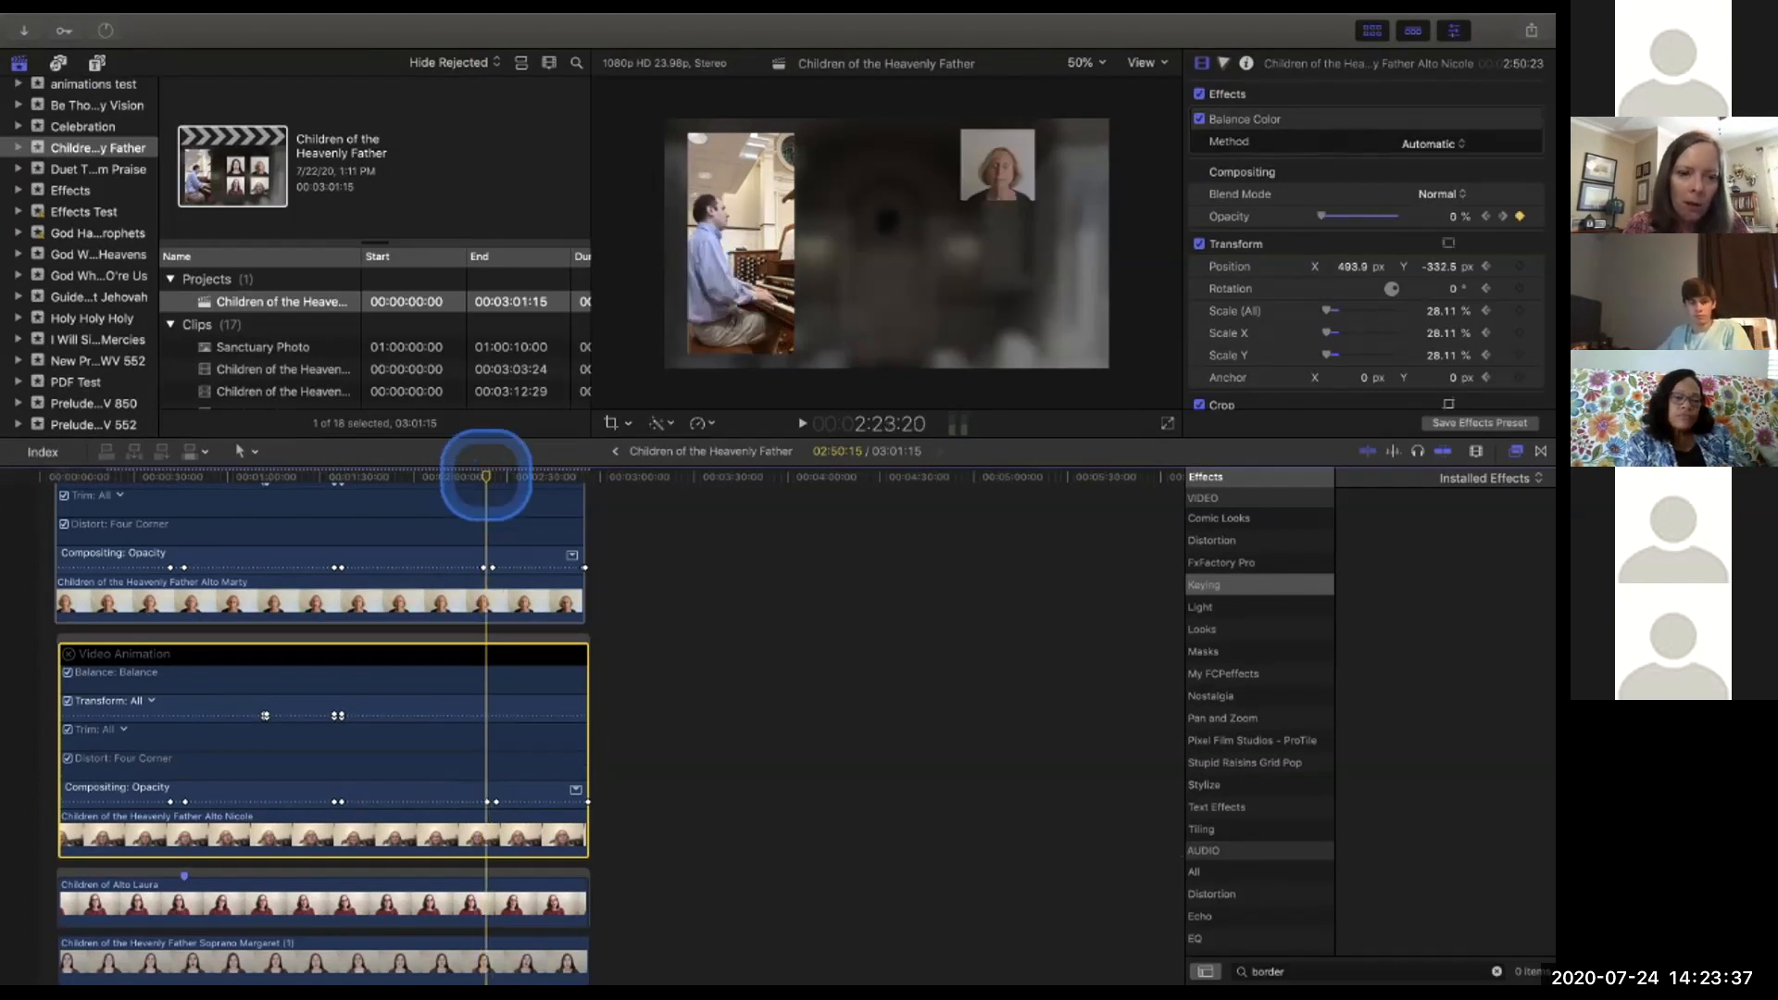
scroll(485, 474, "up", 5)
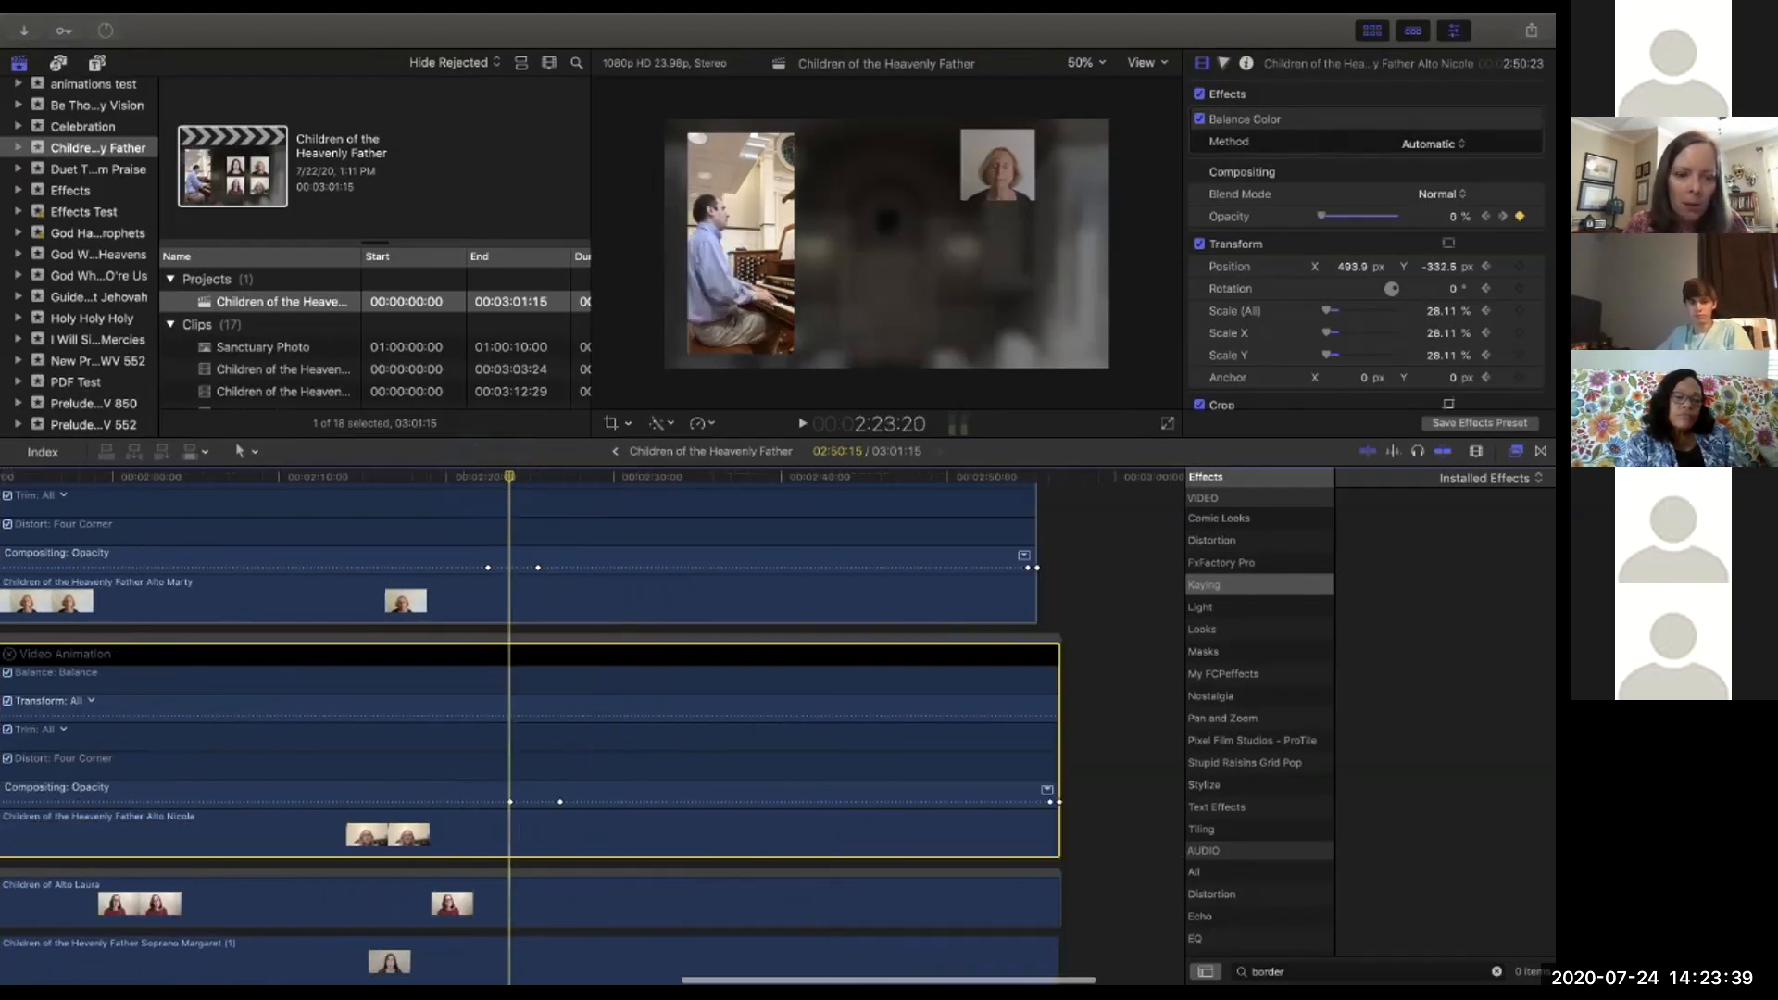
left_click(465, 476)
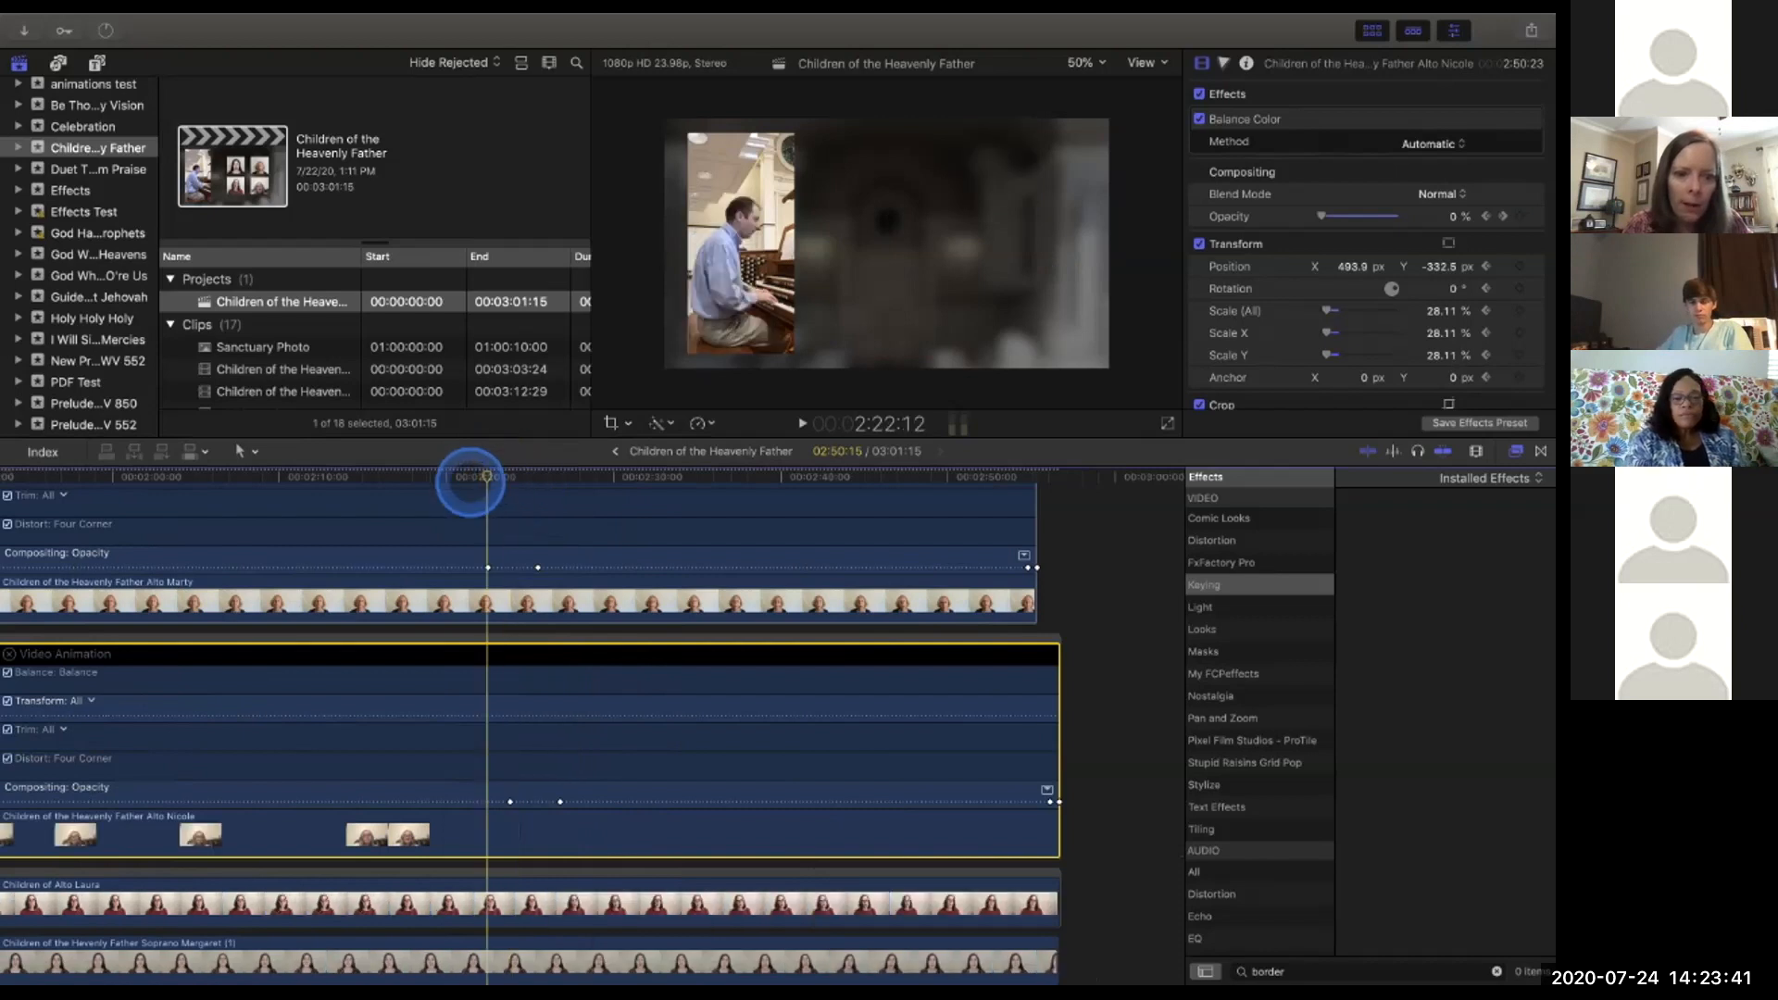
left_click(508, 476)
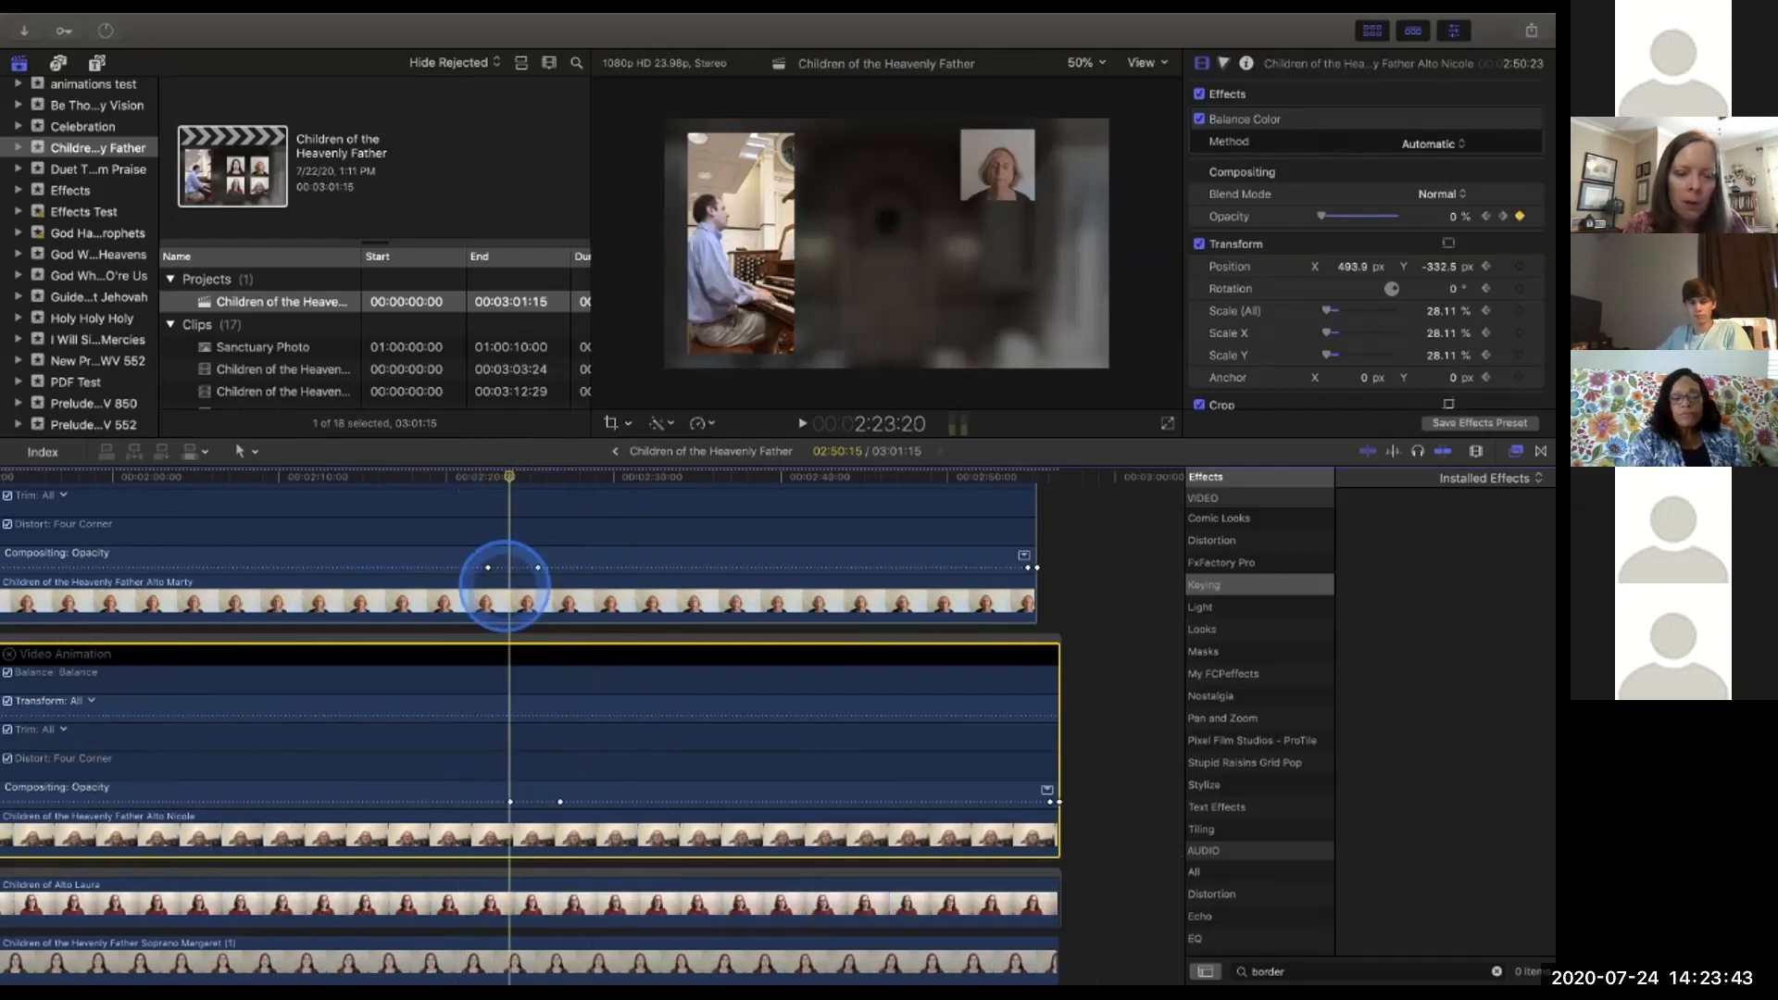
scroll(510, 476, "up", 3)
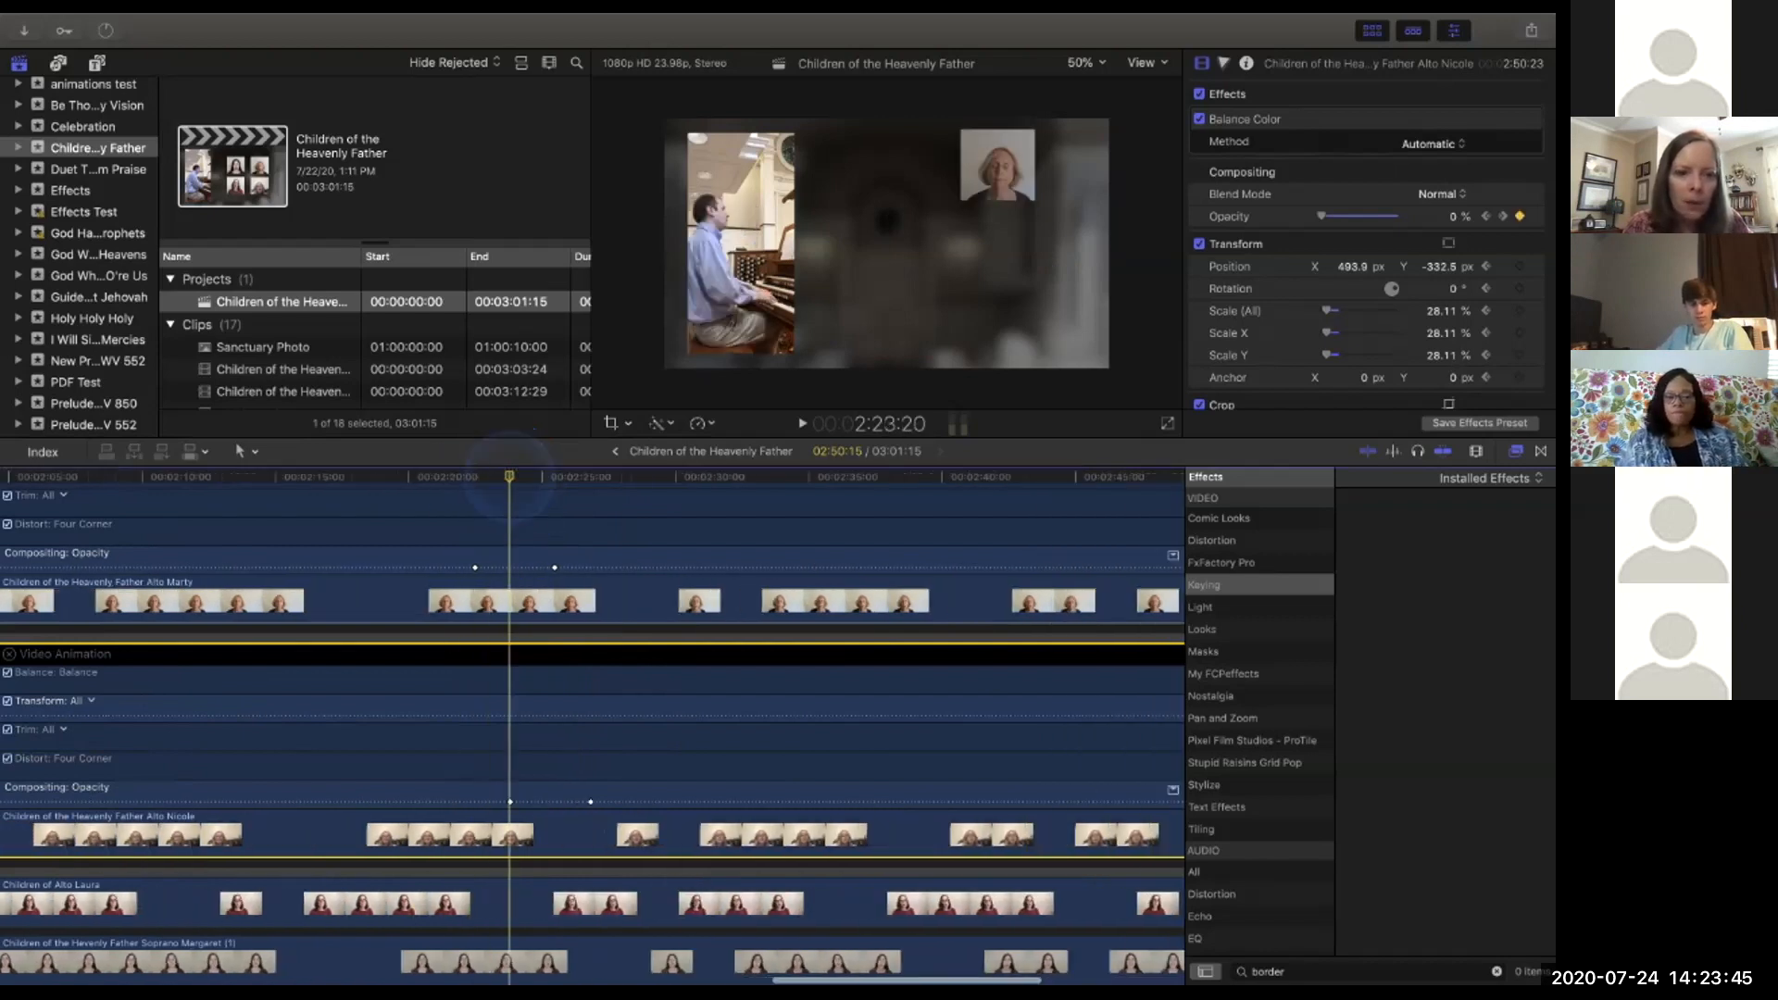
mouse_move(510, 478)
left_mouse_down()
mouse_move(445, 478)
mouse_move(508, 478)
left_mouse_up()
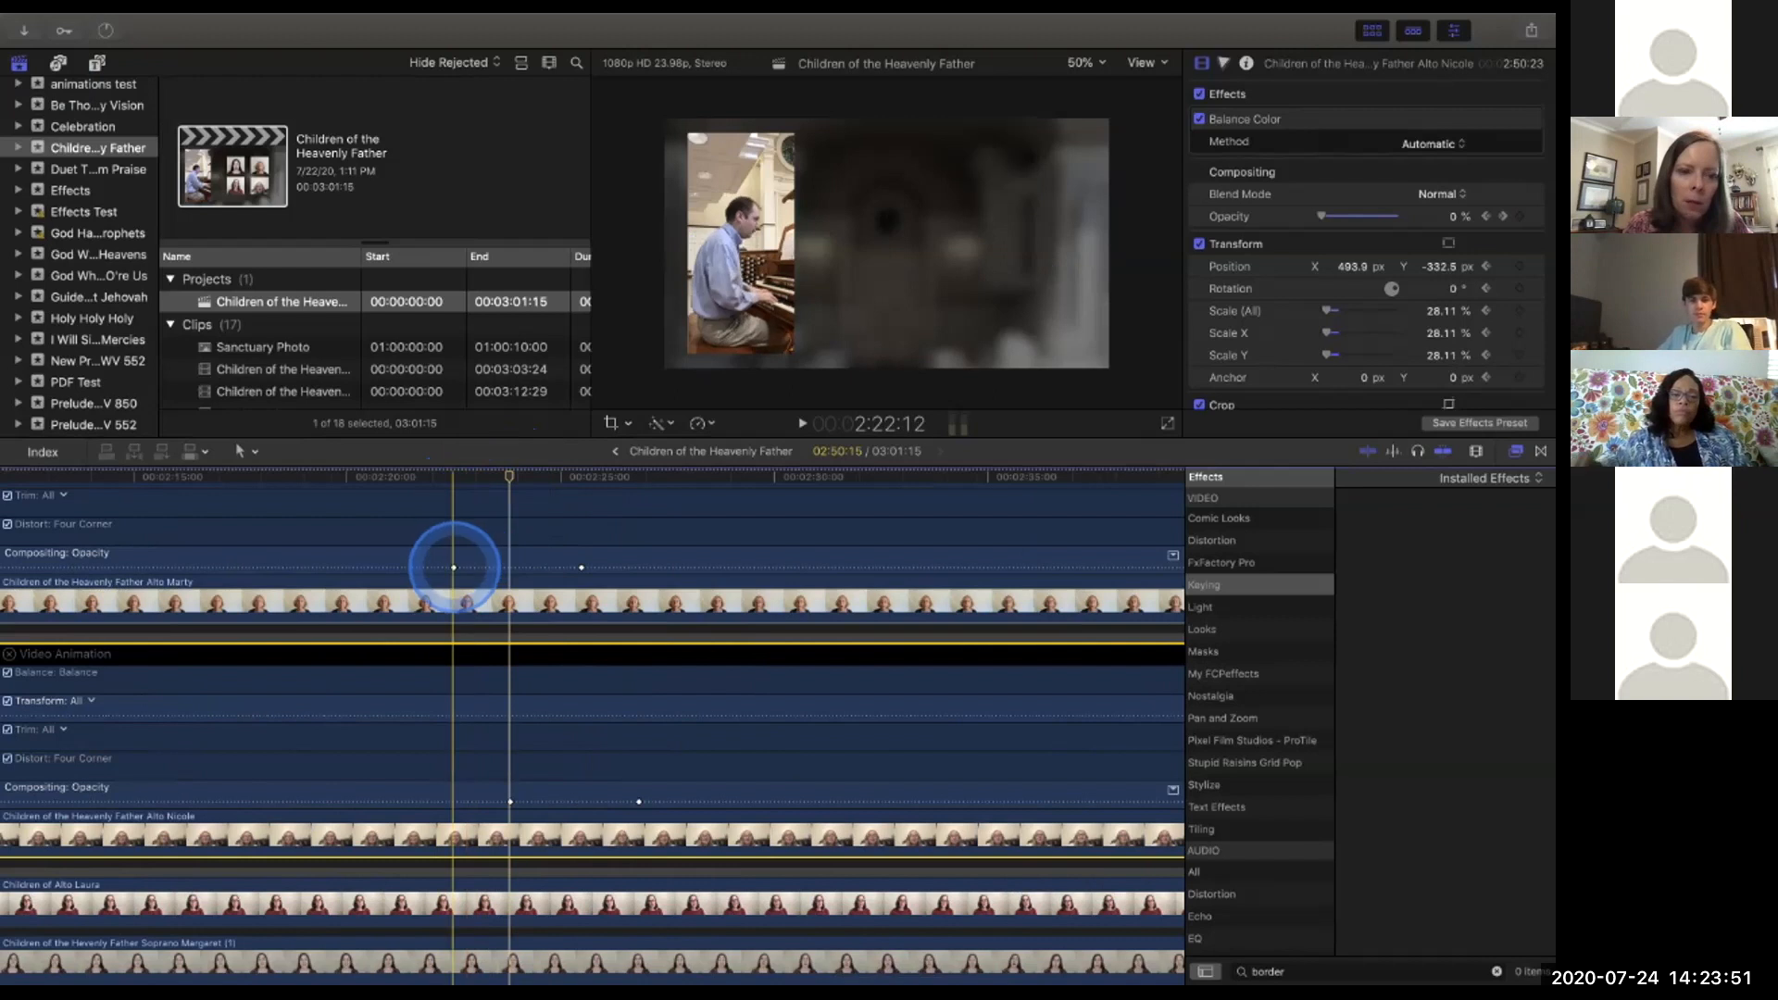
left_click_drag(454, 566, 510, 566)
Move the upper alto clip's fade-in end keyframe to about 2:26:20, matching the clip below, and scrub through the fade.
left_click_drag(508, 484, 639, 508)
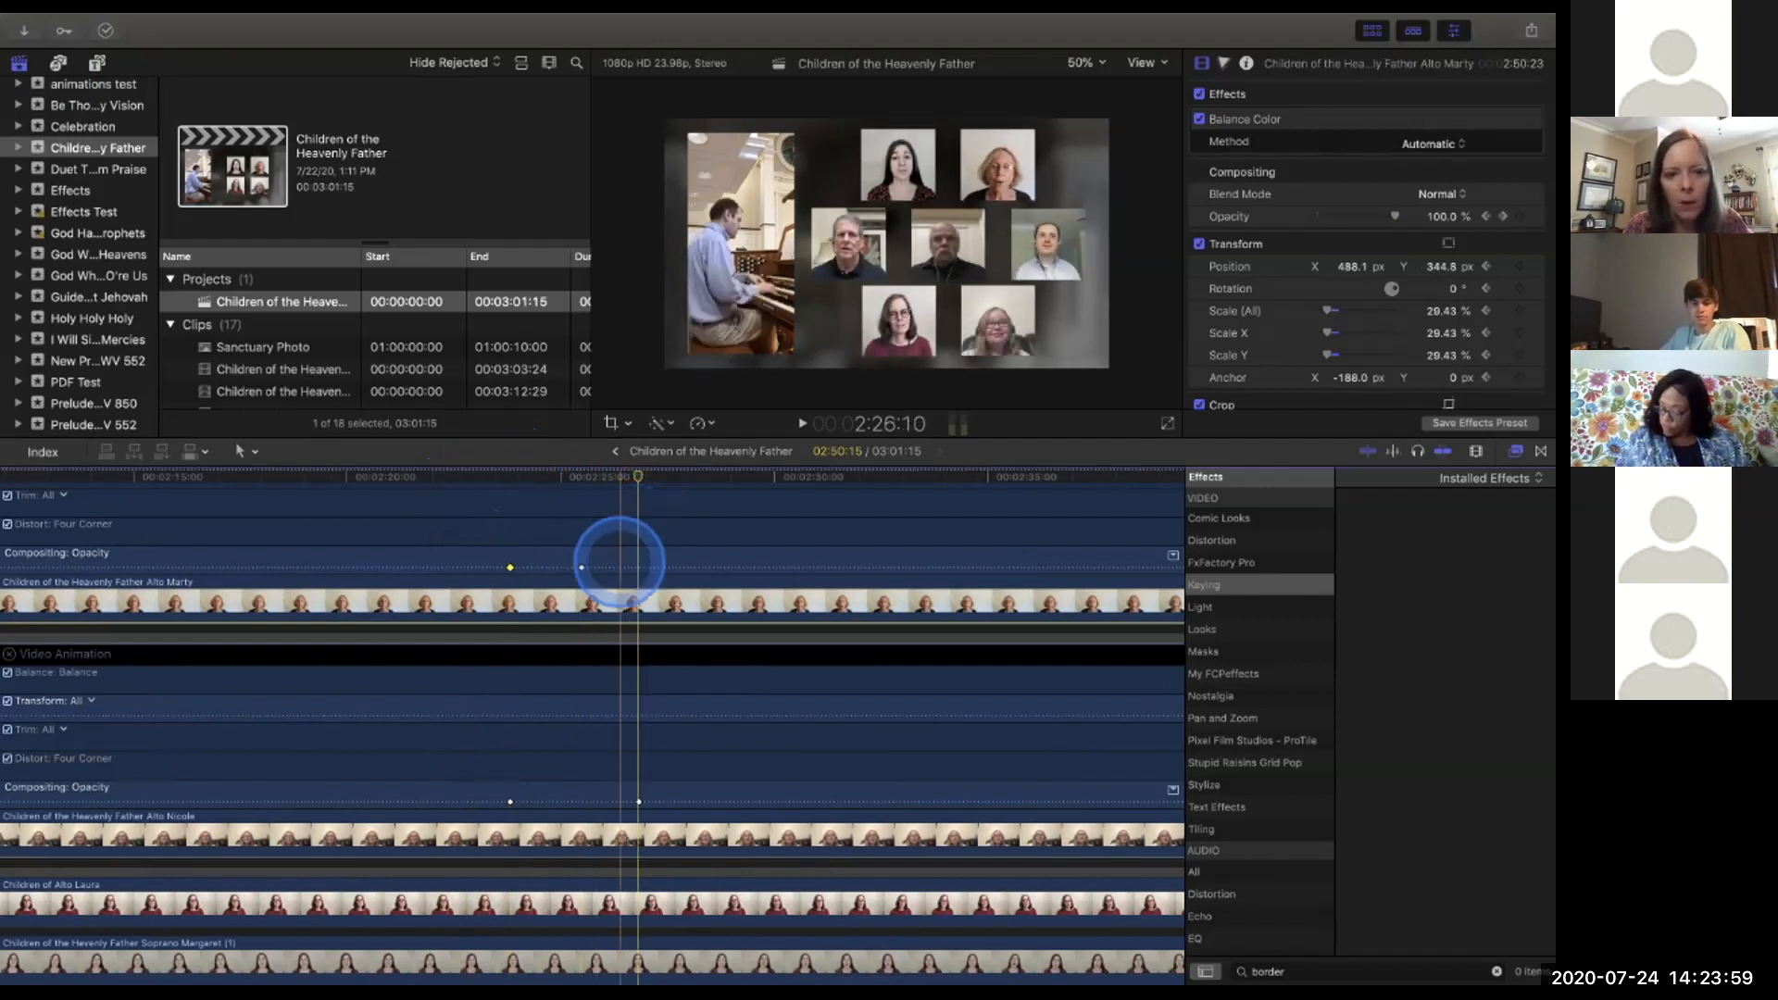
left_click_drag(580, 567, 591, 566)
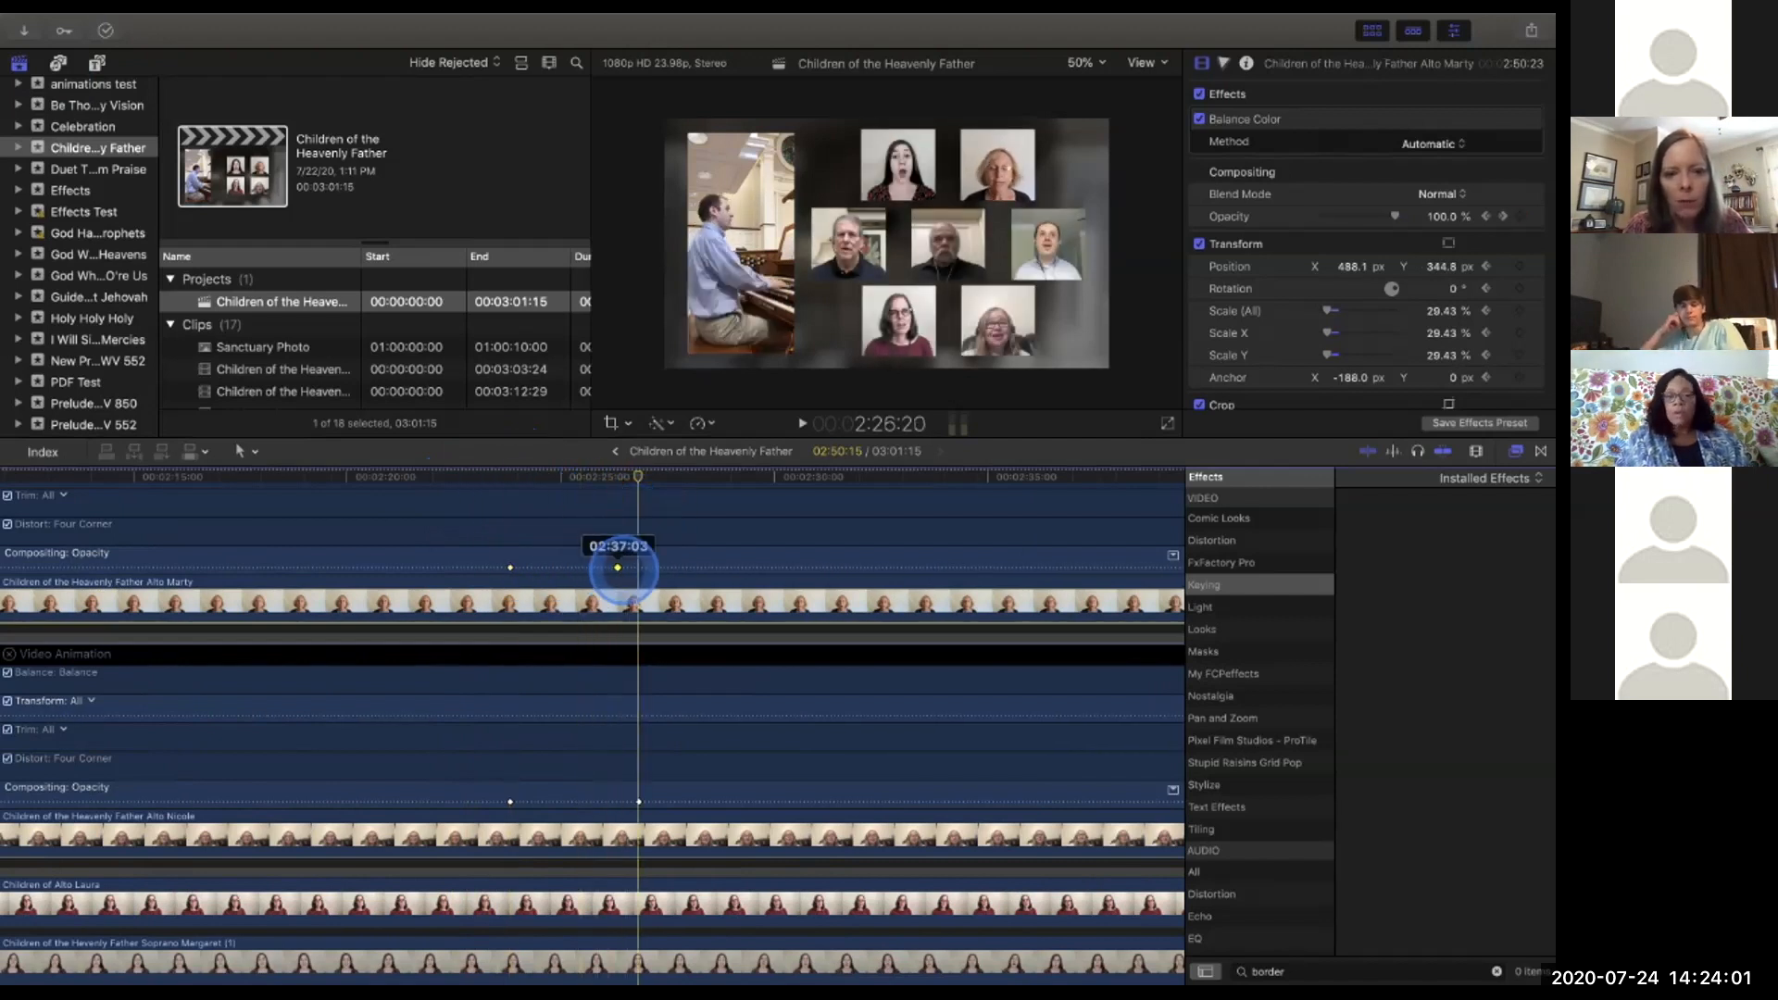
left_click_drag(637, 566, 636, 566)
left_click(635, 476)
left_click_drag(635, 476, 508, 476)
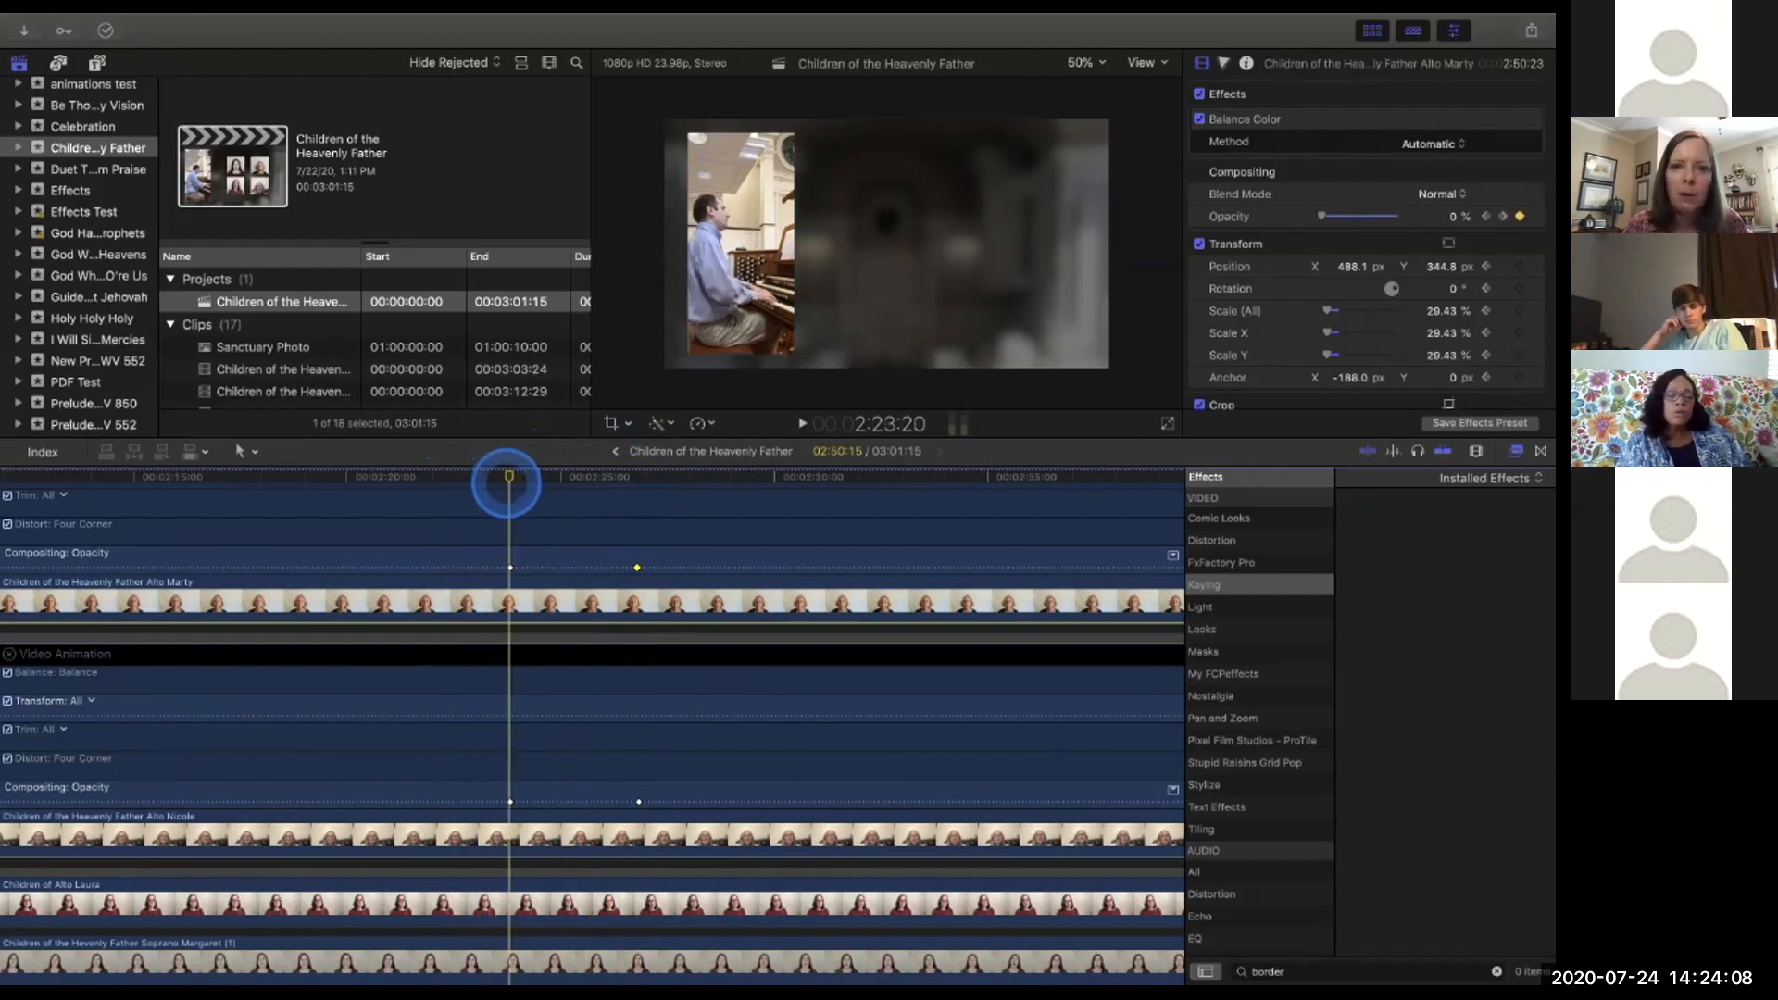
left_click_drag(525, 478, 714, 519)
Extend the end of the upper alto clip so it lines up with the ends of the neighbouring clips.
key("super+minus")
key("super+minus")
key("super+minus")
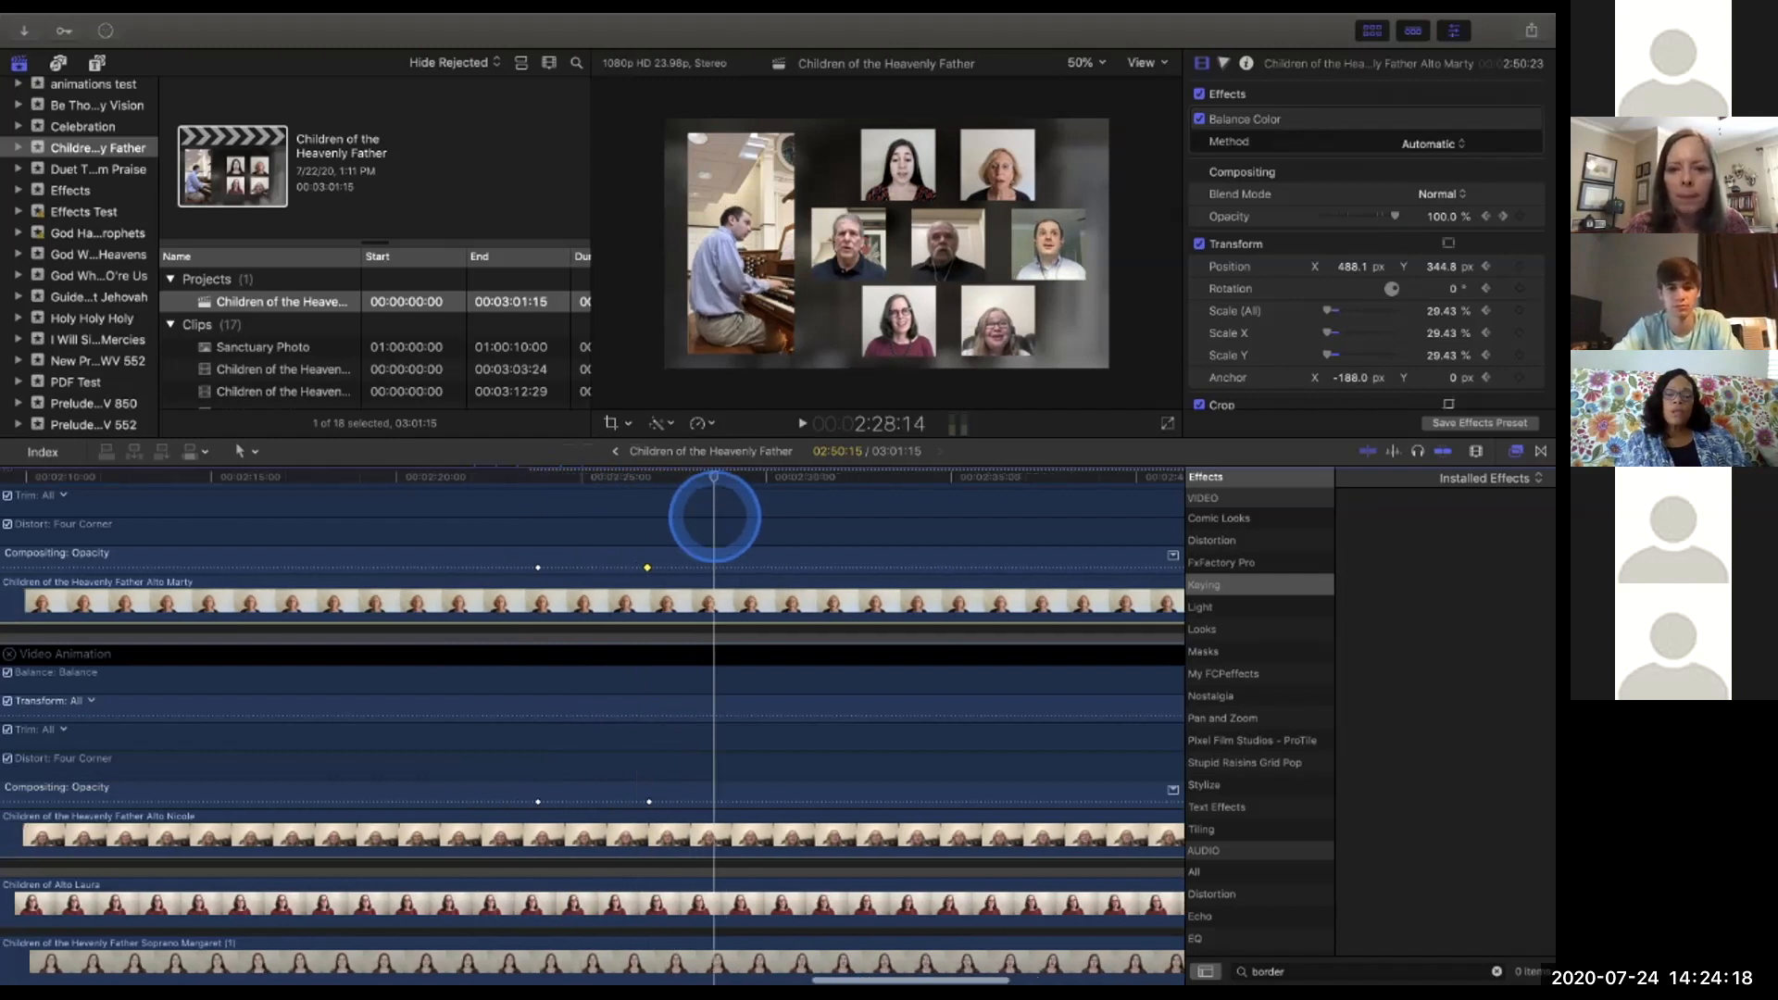
key("super+minus")
key("super+minus")
key("super+minus")
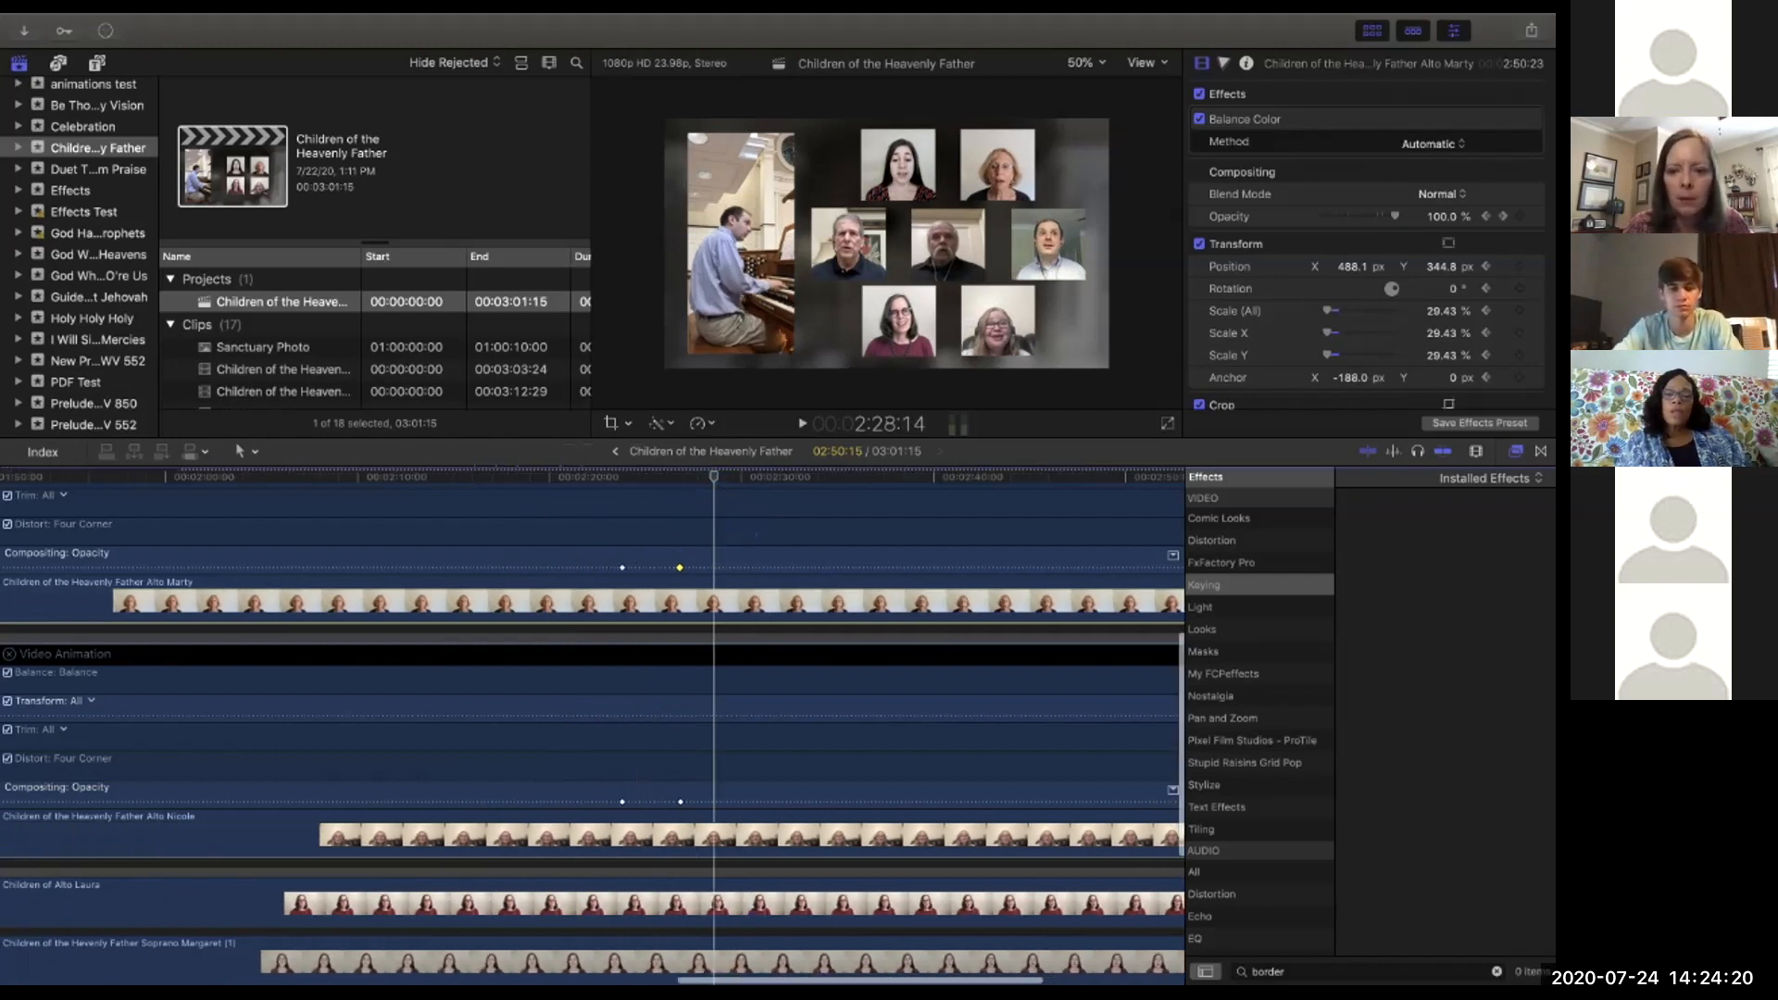
left_click_drag(718, 478, 942, 492)
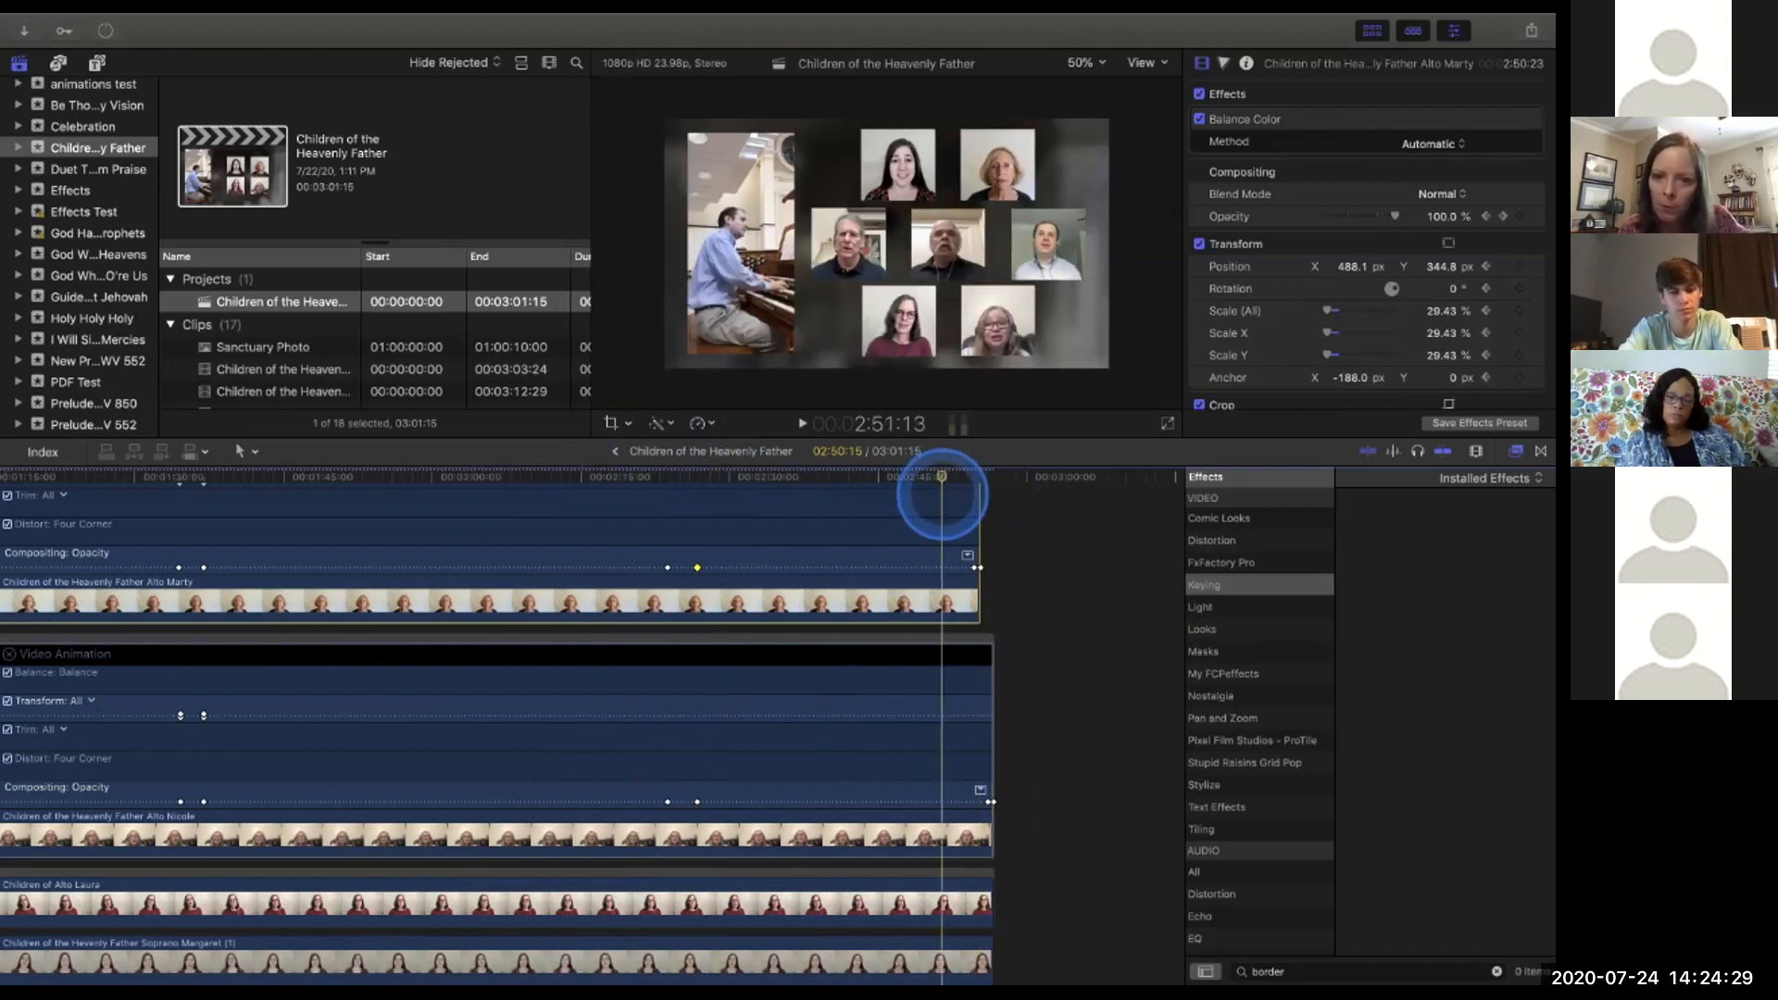
scroll(942, 493, "up", 4)
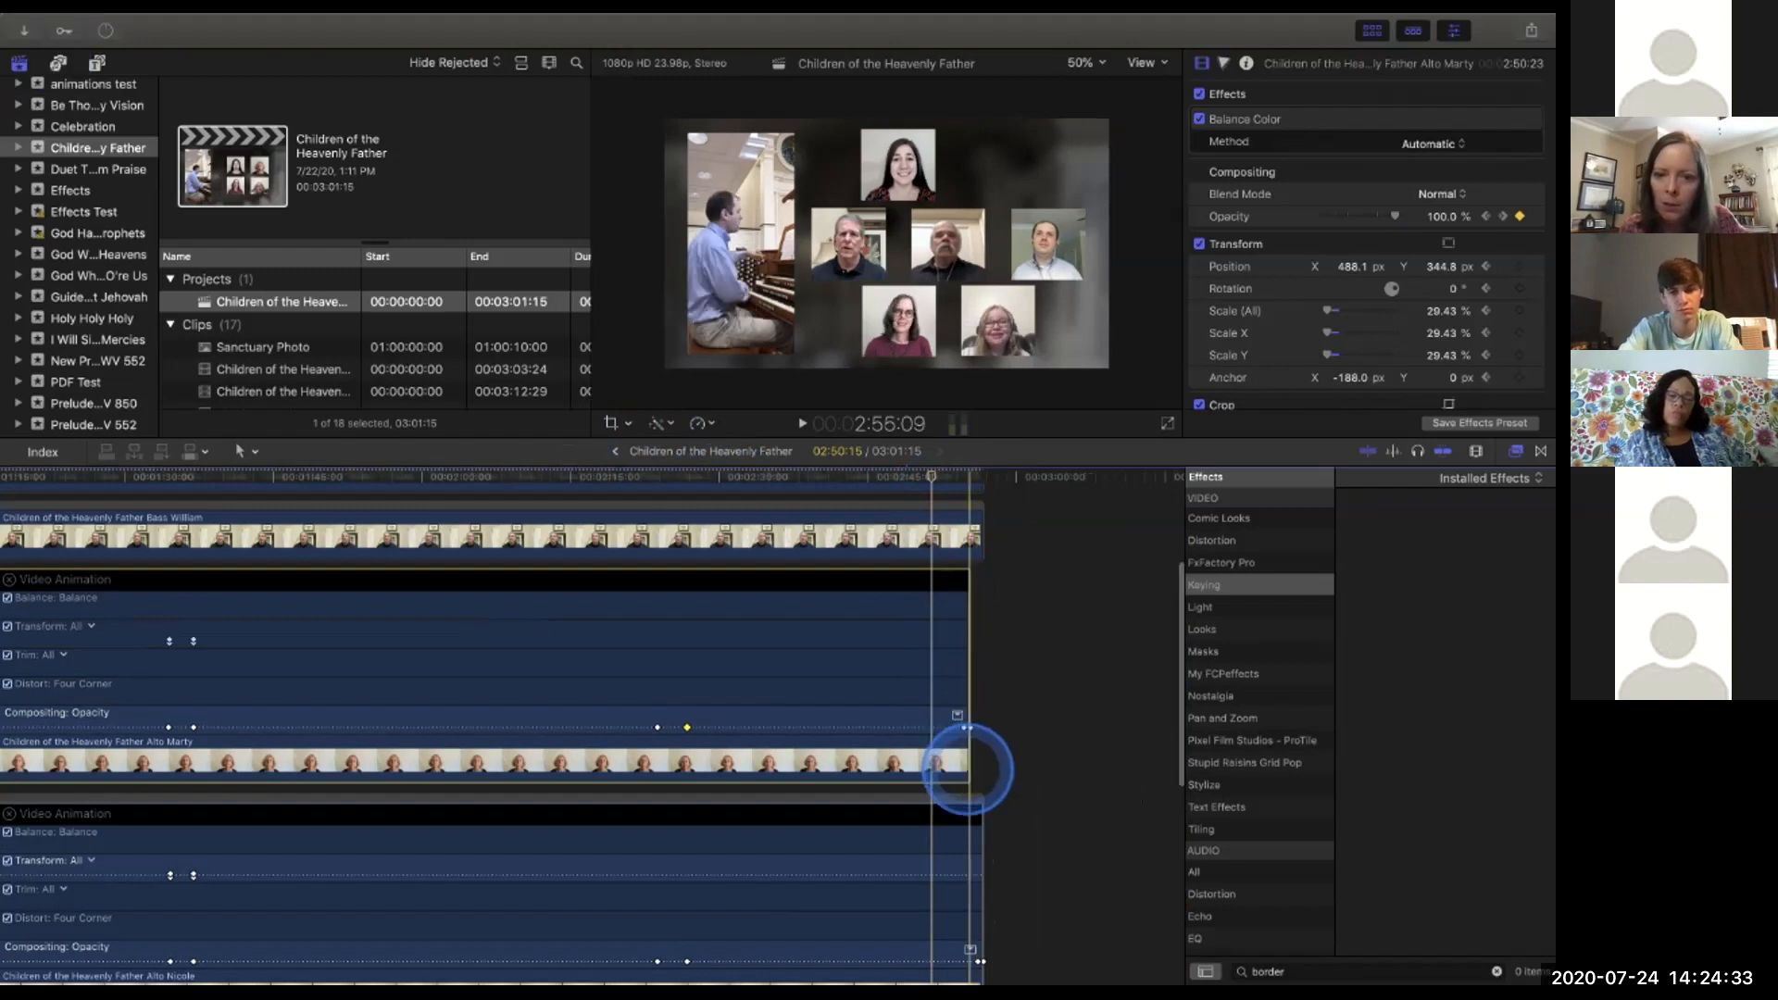
mouse_move(968, 769)
left_mouse_down()
mouse_move(982, 768)
mouse_move(941, 766)
mouse_move(982, 769)
left_mouse_up()
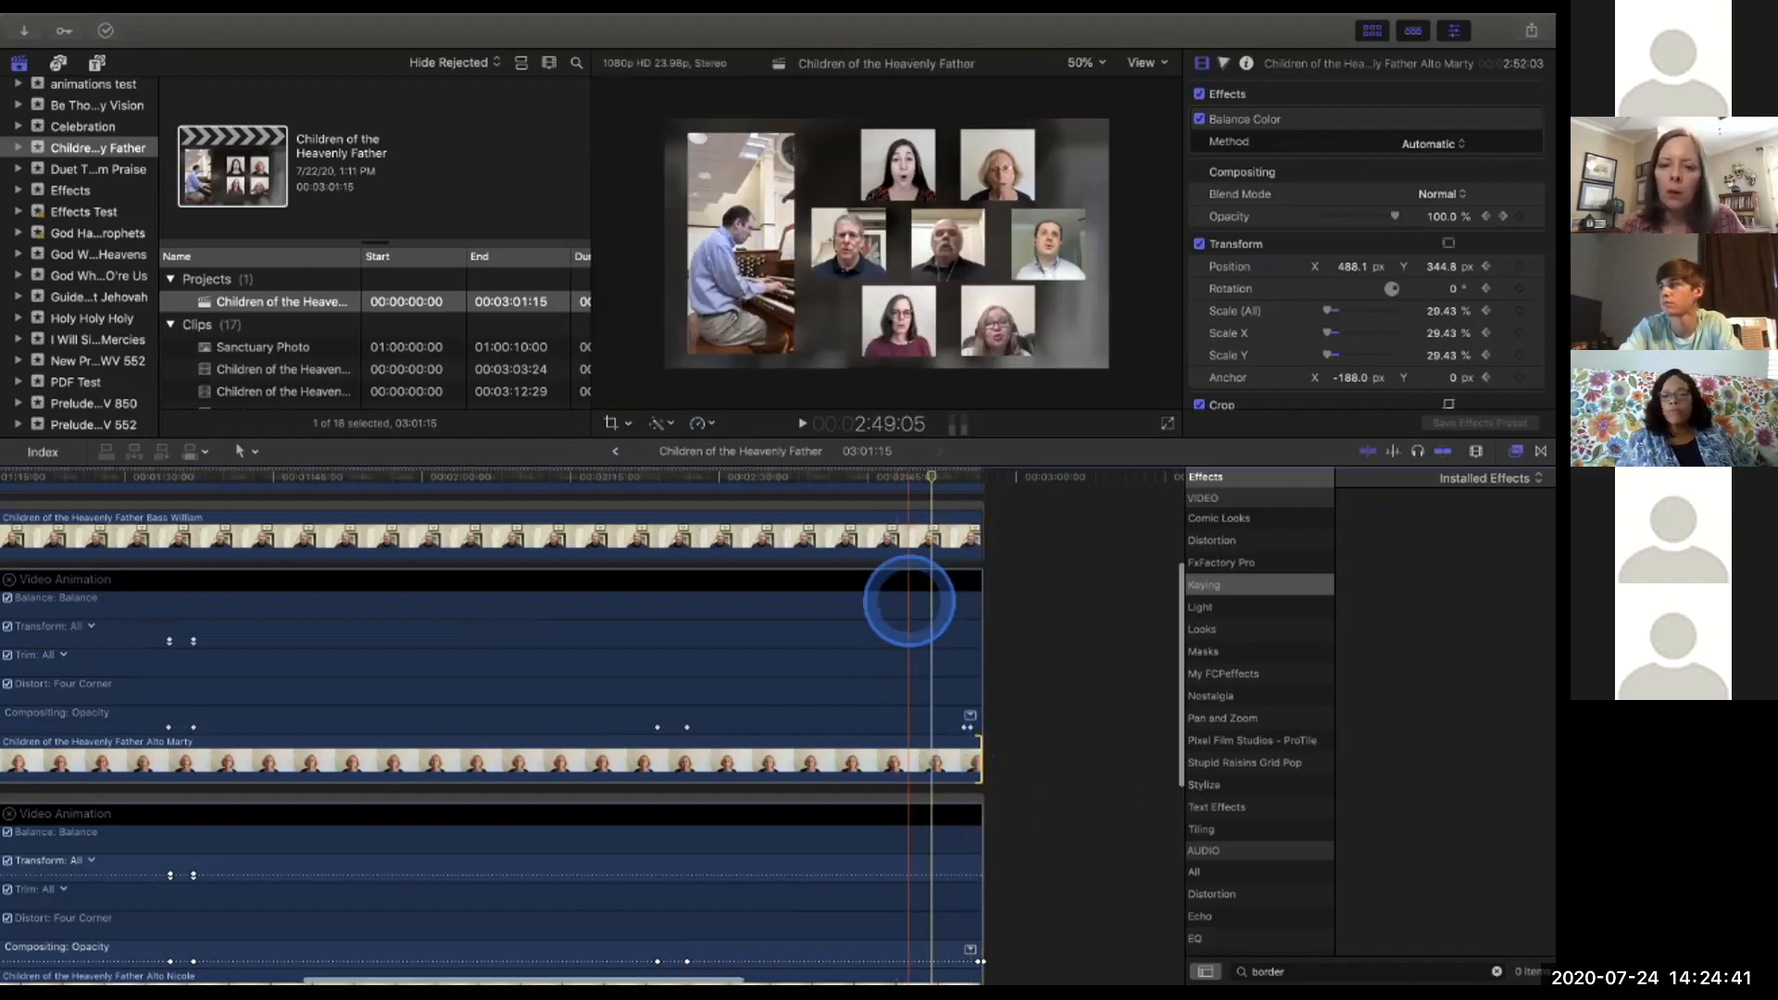
Review the keyframes of both alto clips and scrub back to about 1:31:17.
scroll(908, 602, "down", 3)
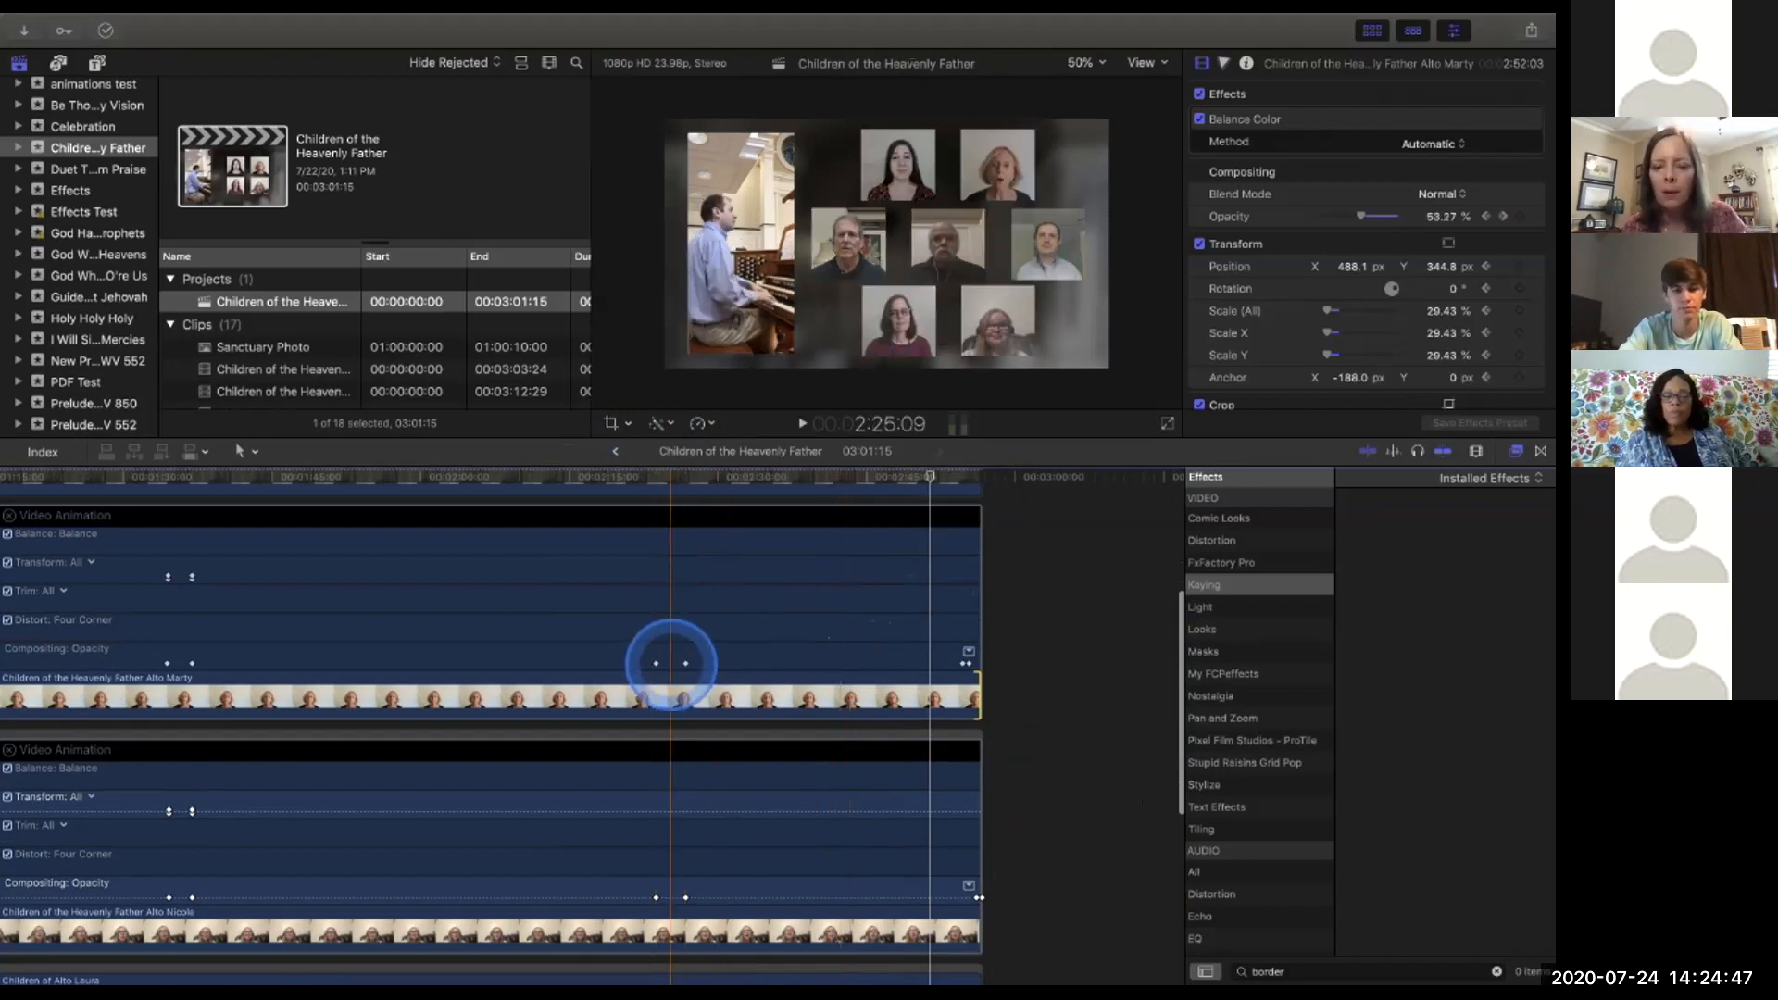
key("super+minus")
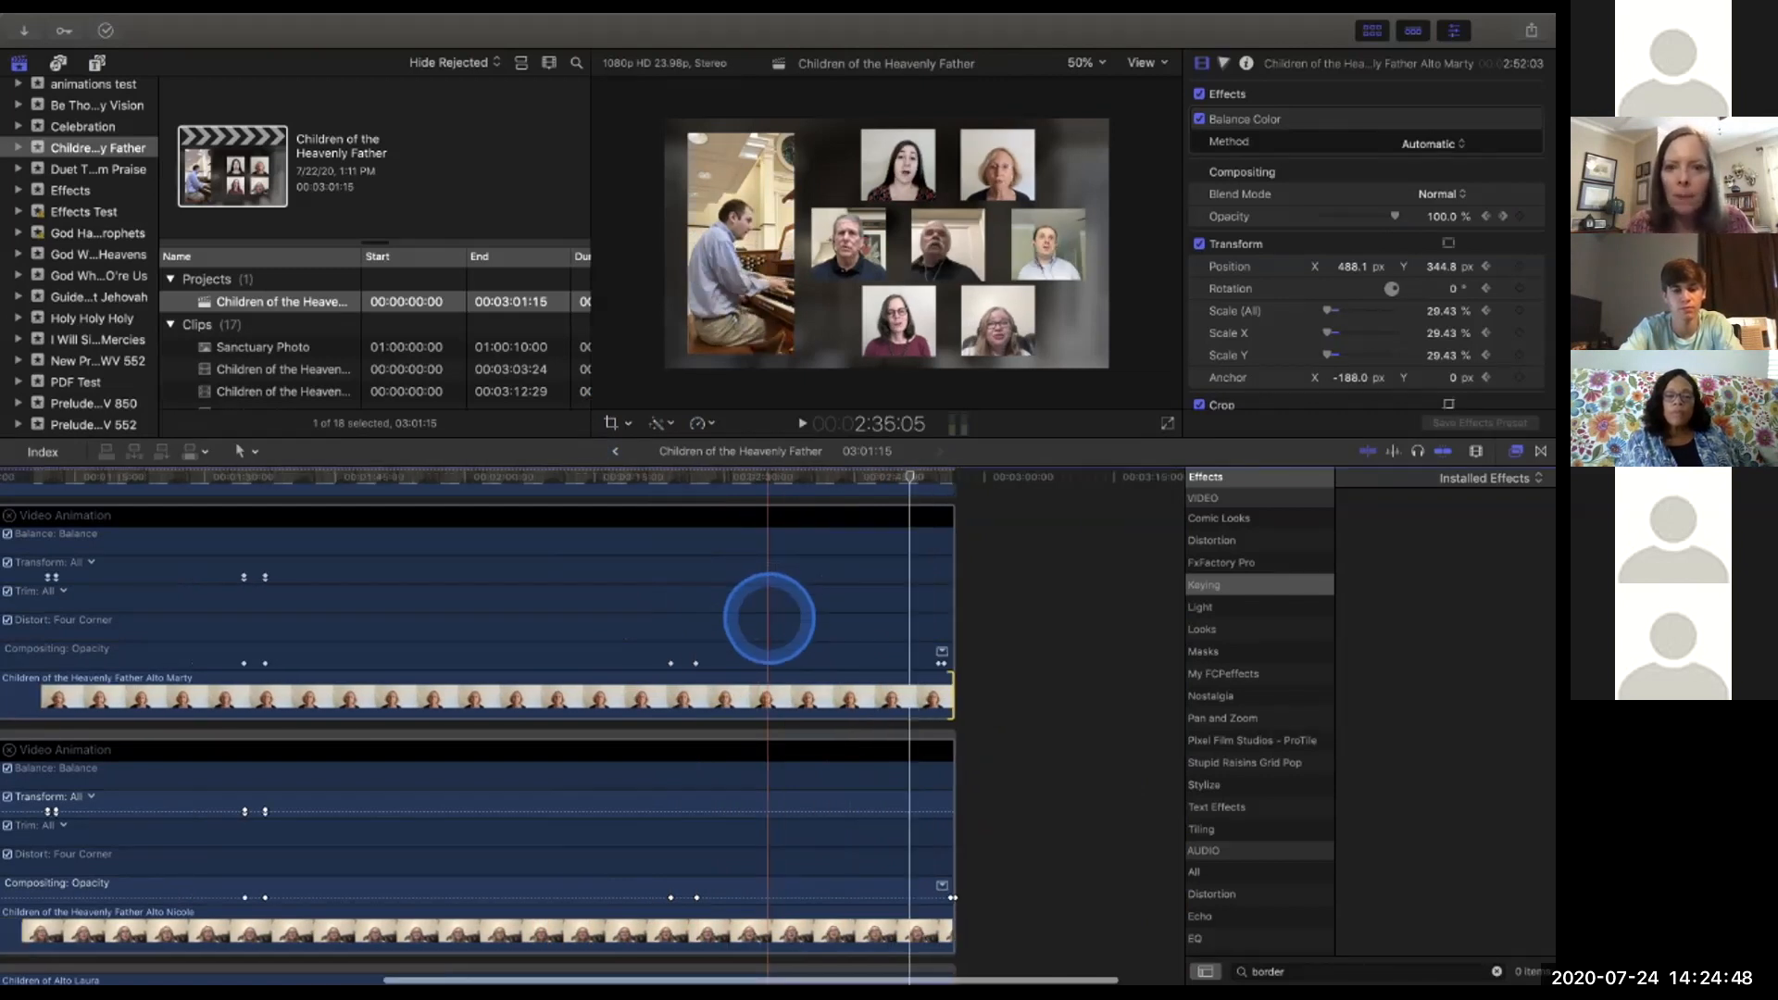
key("super+minus")
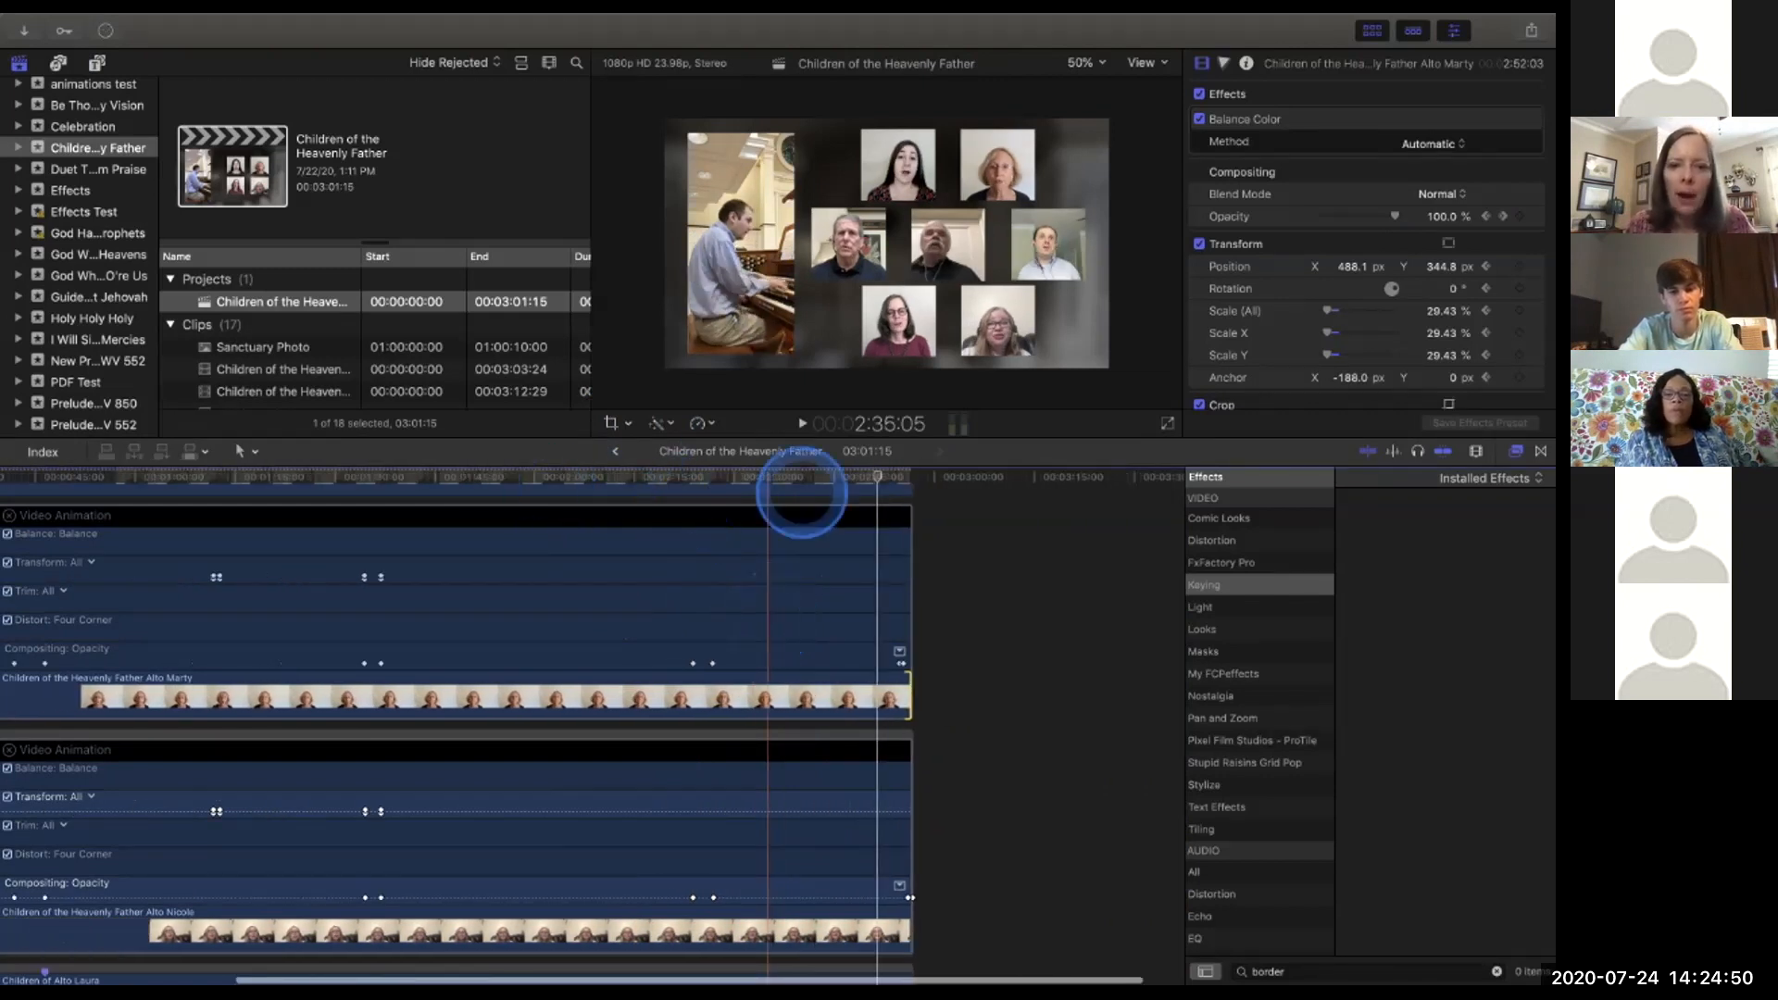
left_click_drag(877, 477, 346, 477)
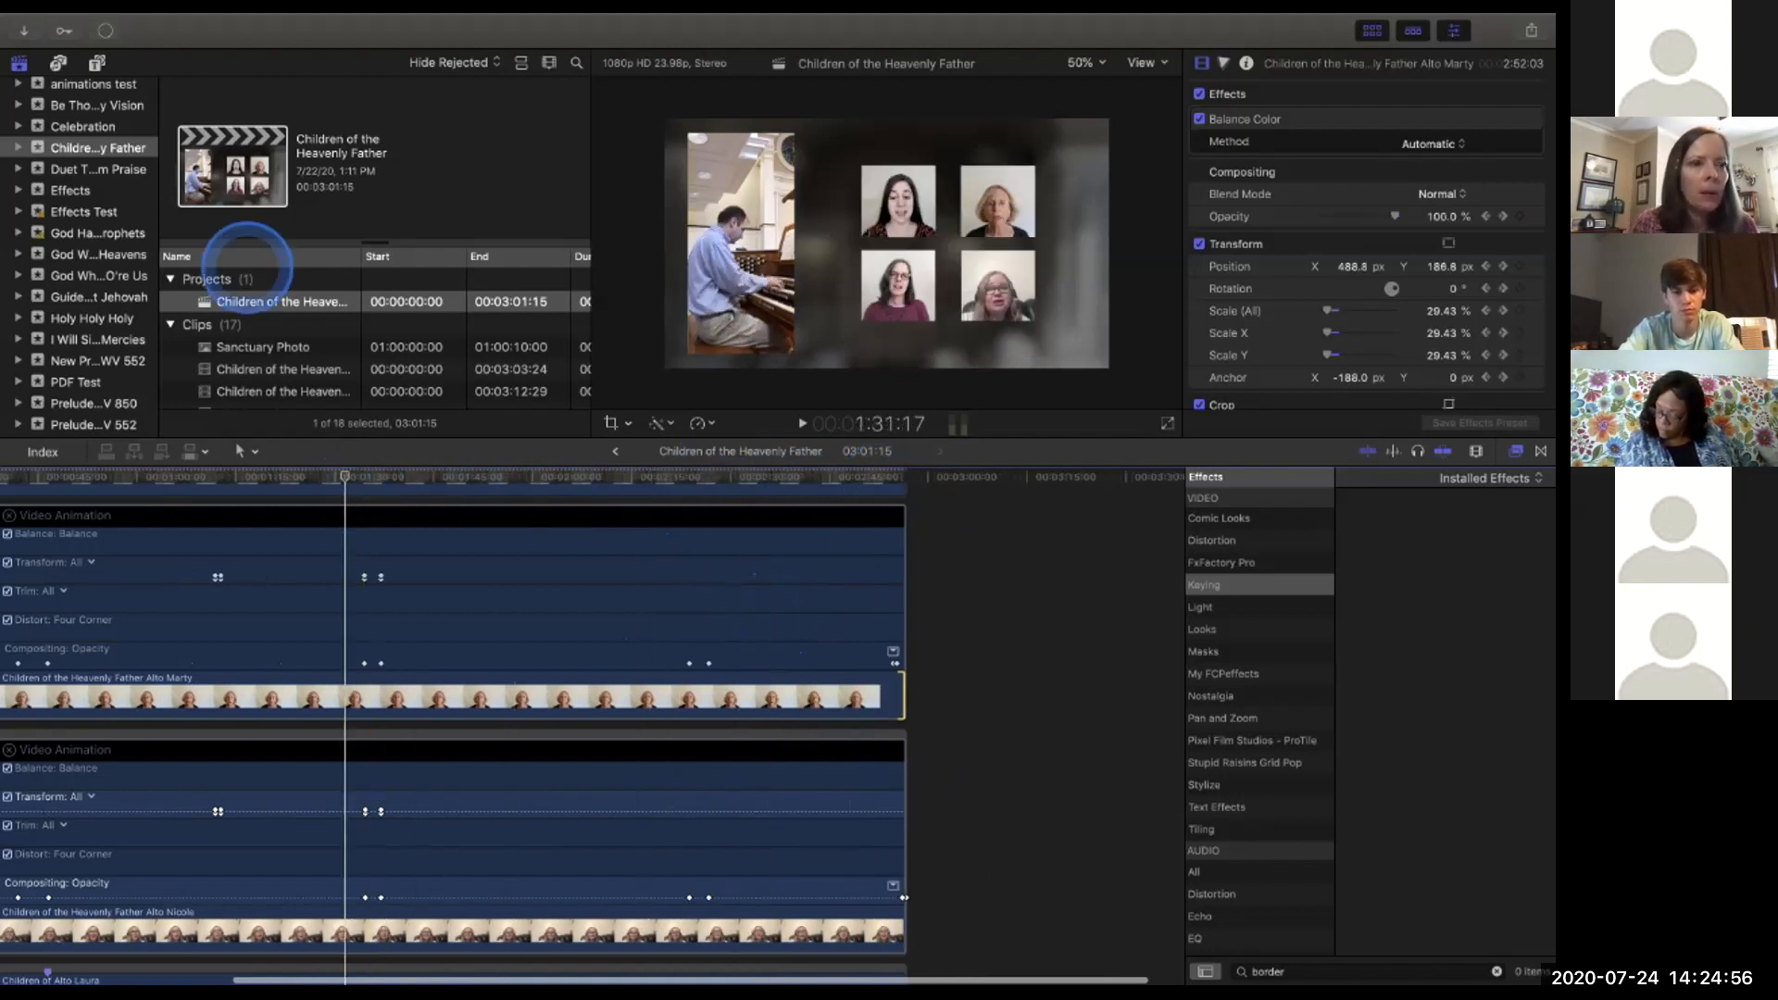
Open the O Sing Joyfully Demo project from the ChorAmor library.
scroll(74, 232, "down", 5)
scroll(71, 239, "up", 1)
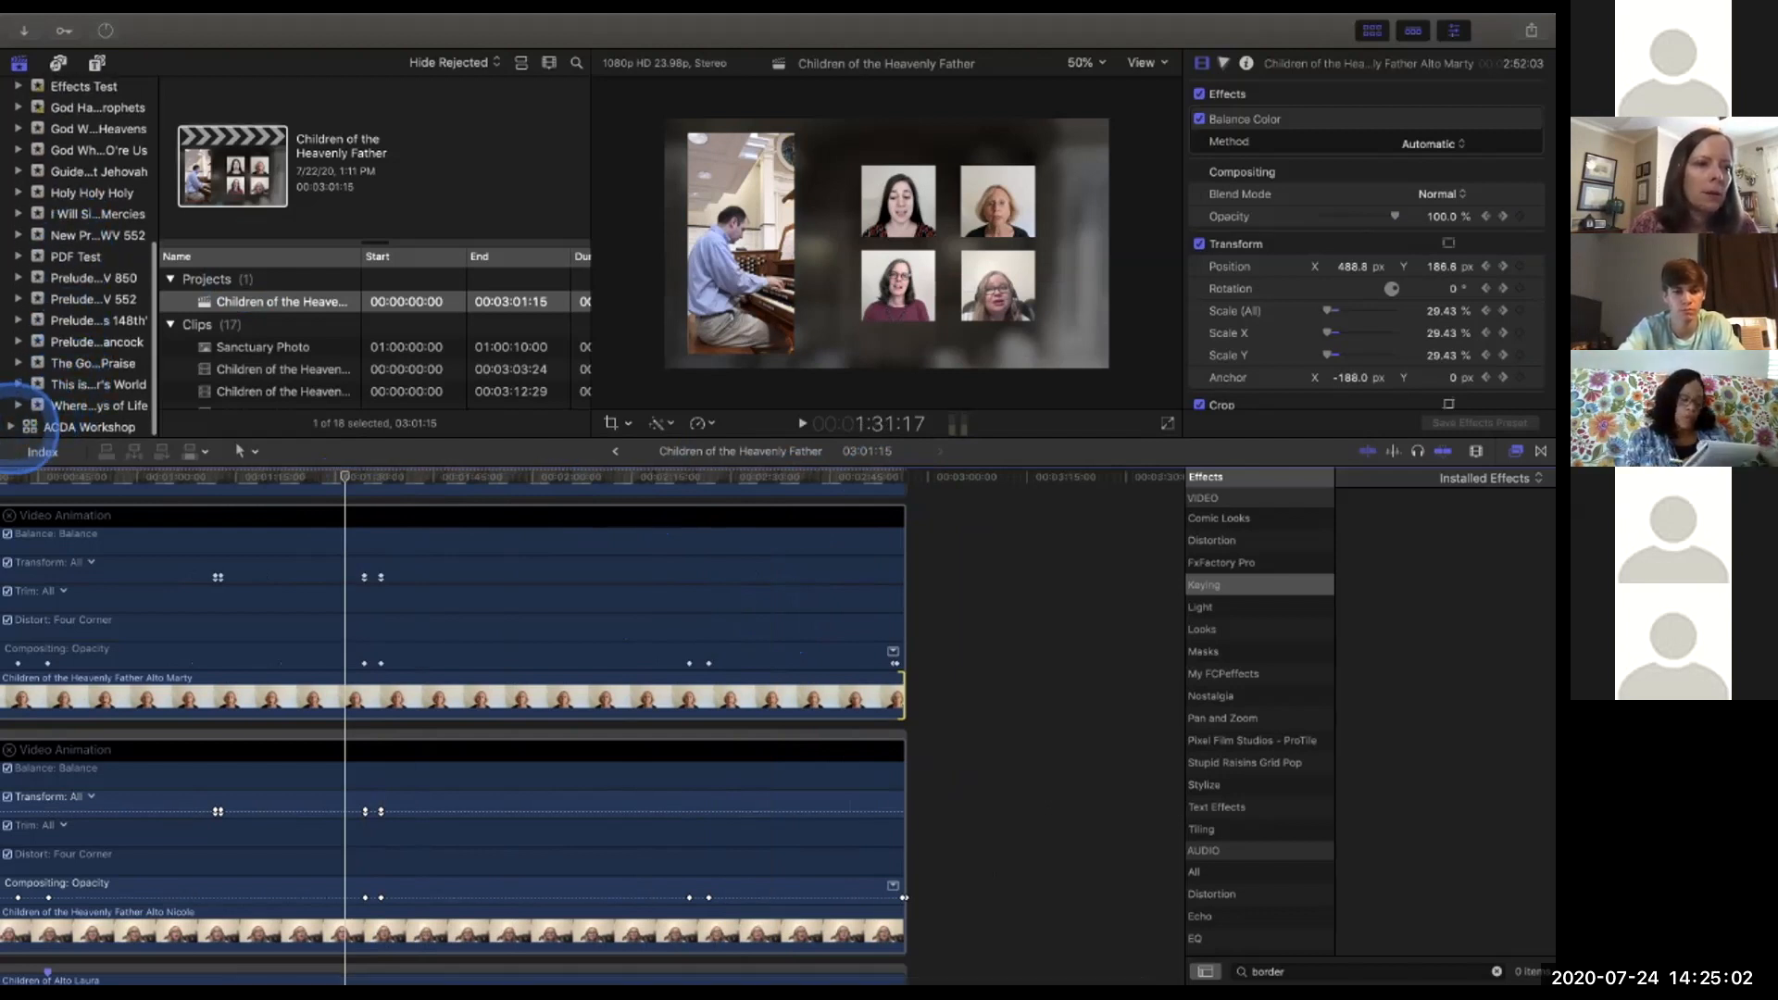
scroll(37, 408, "down", 3)
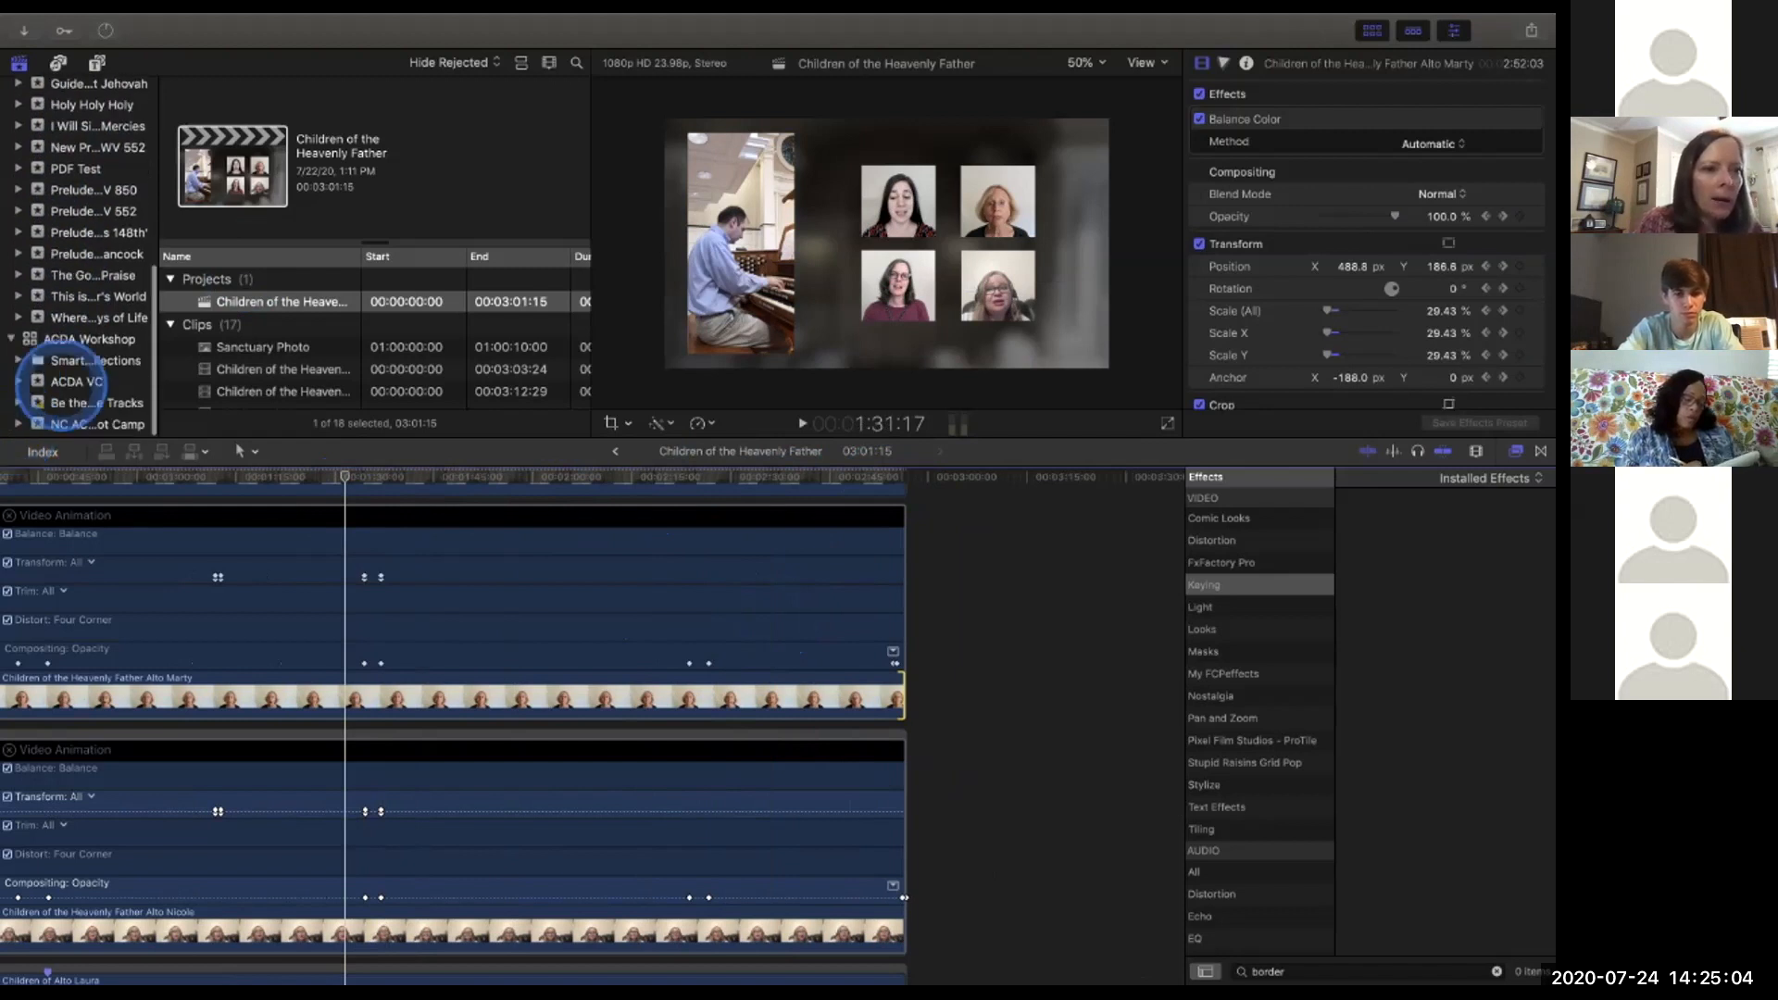
scroll(51, 435, "up", 10)
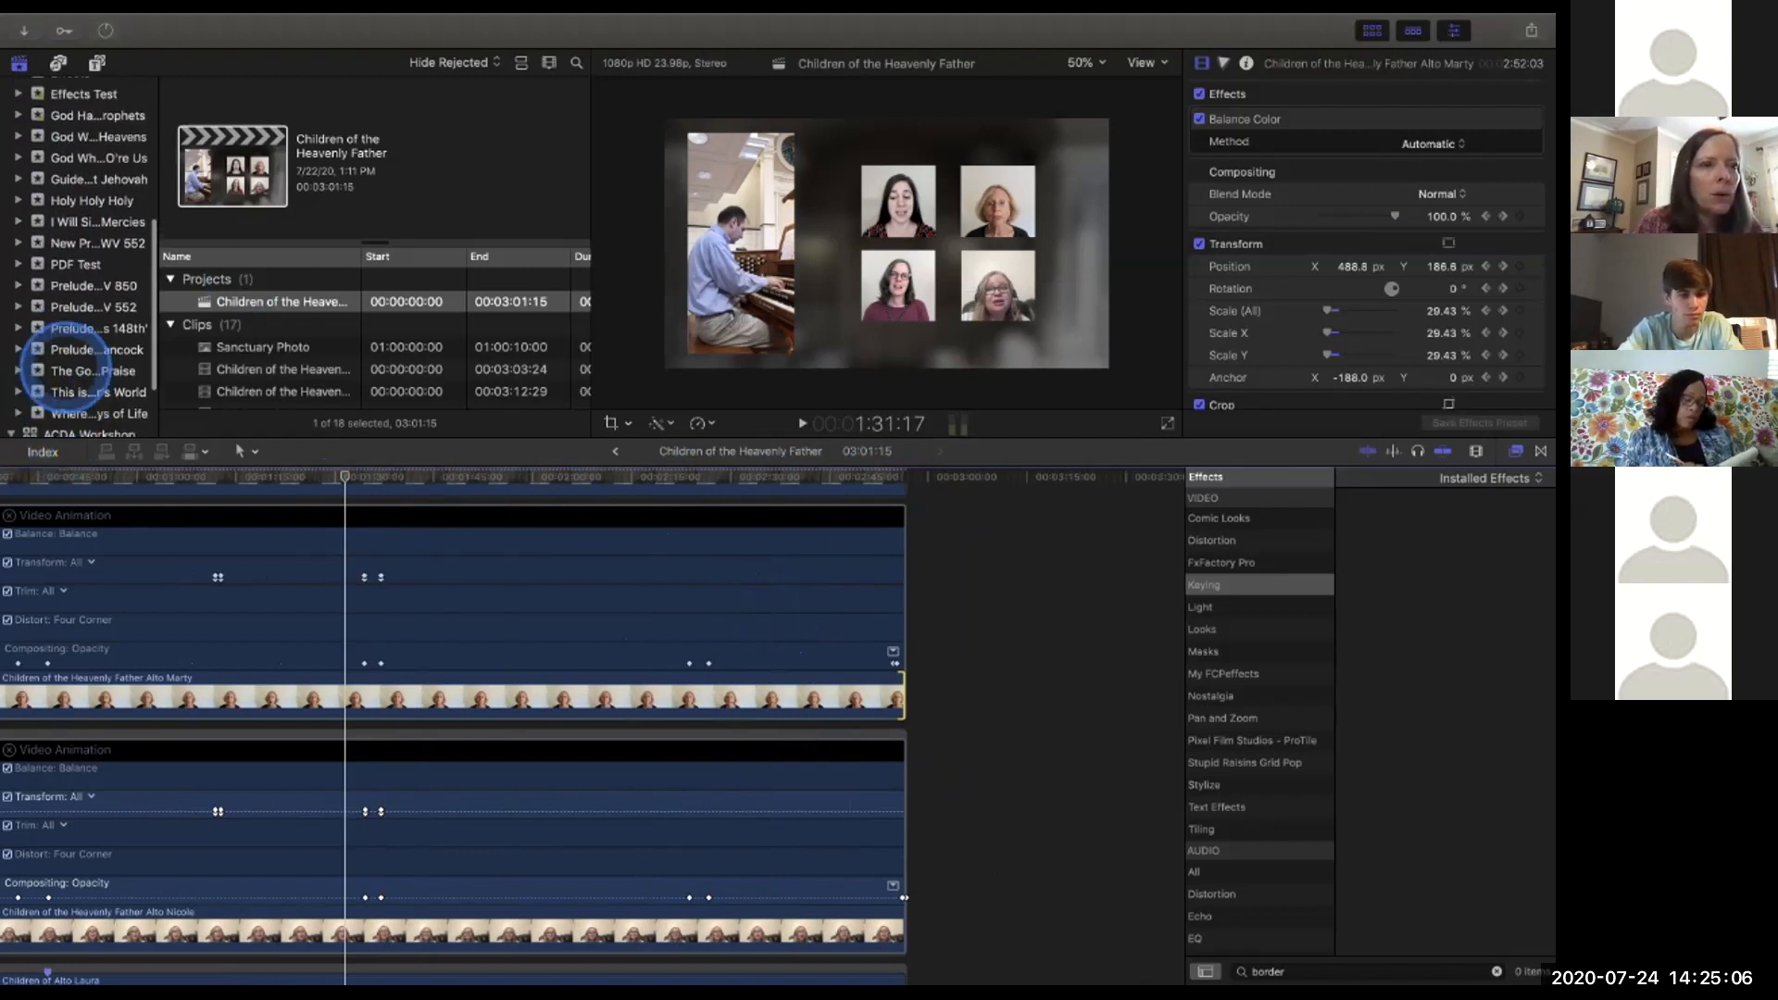
scroll(89, 175, "up", 3)
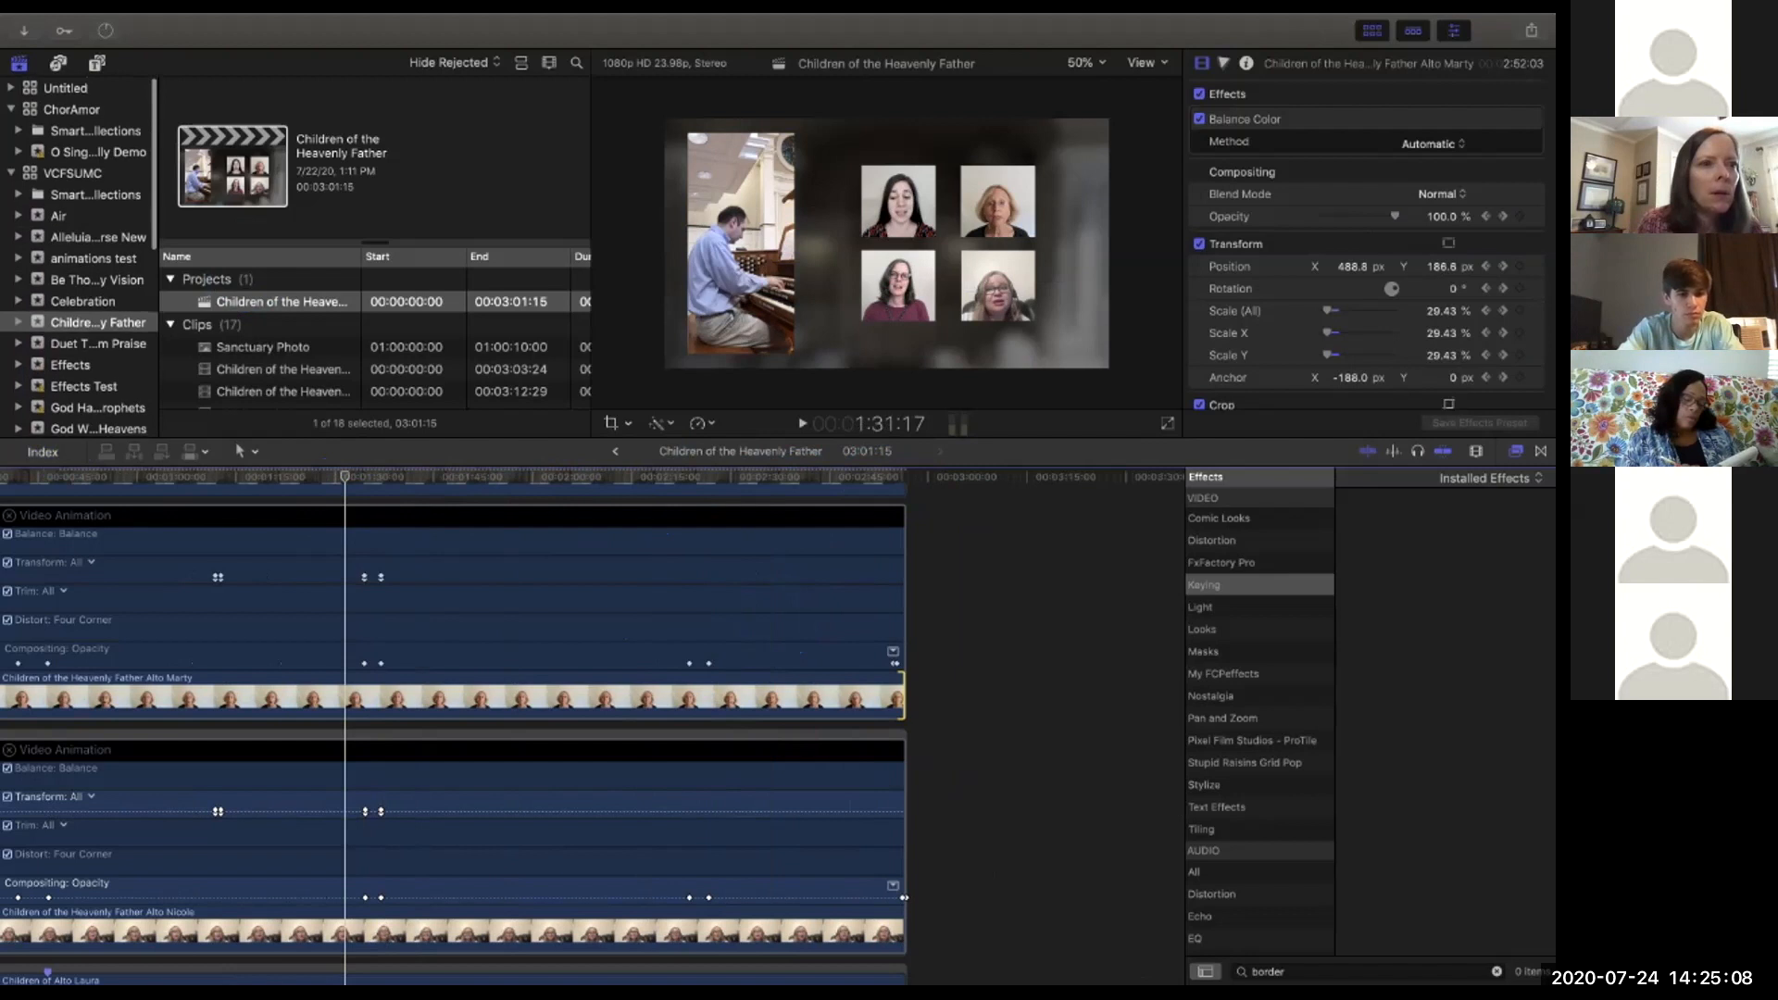
left_click(97, 151)
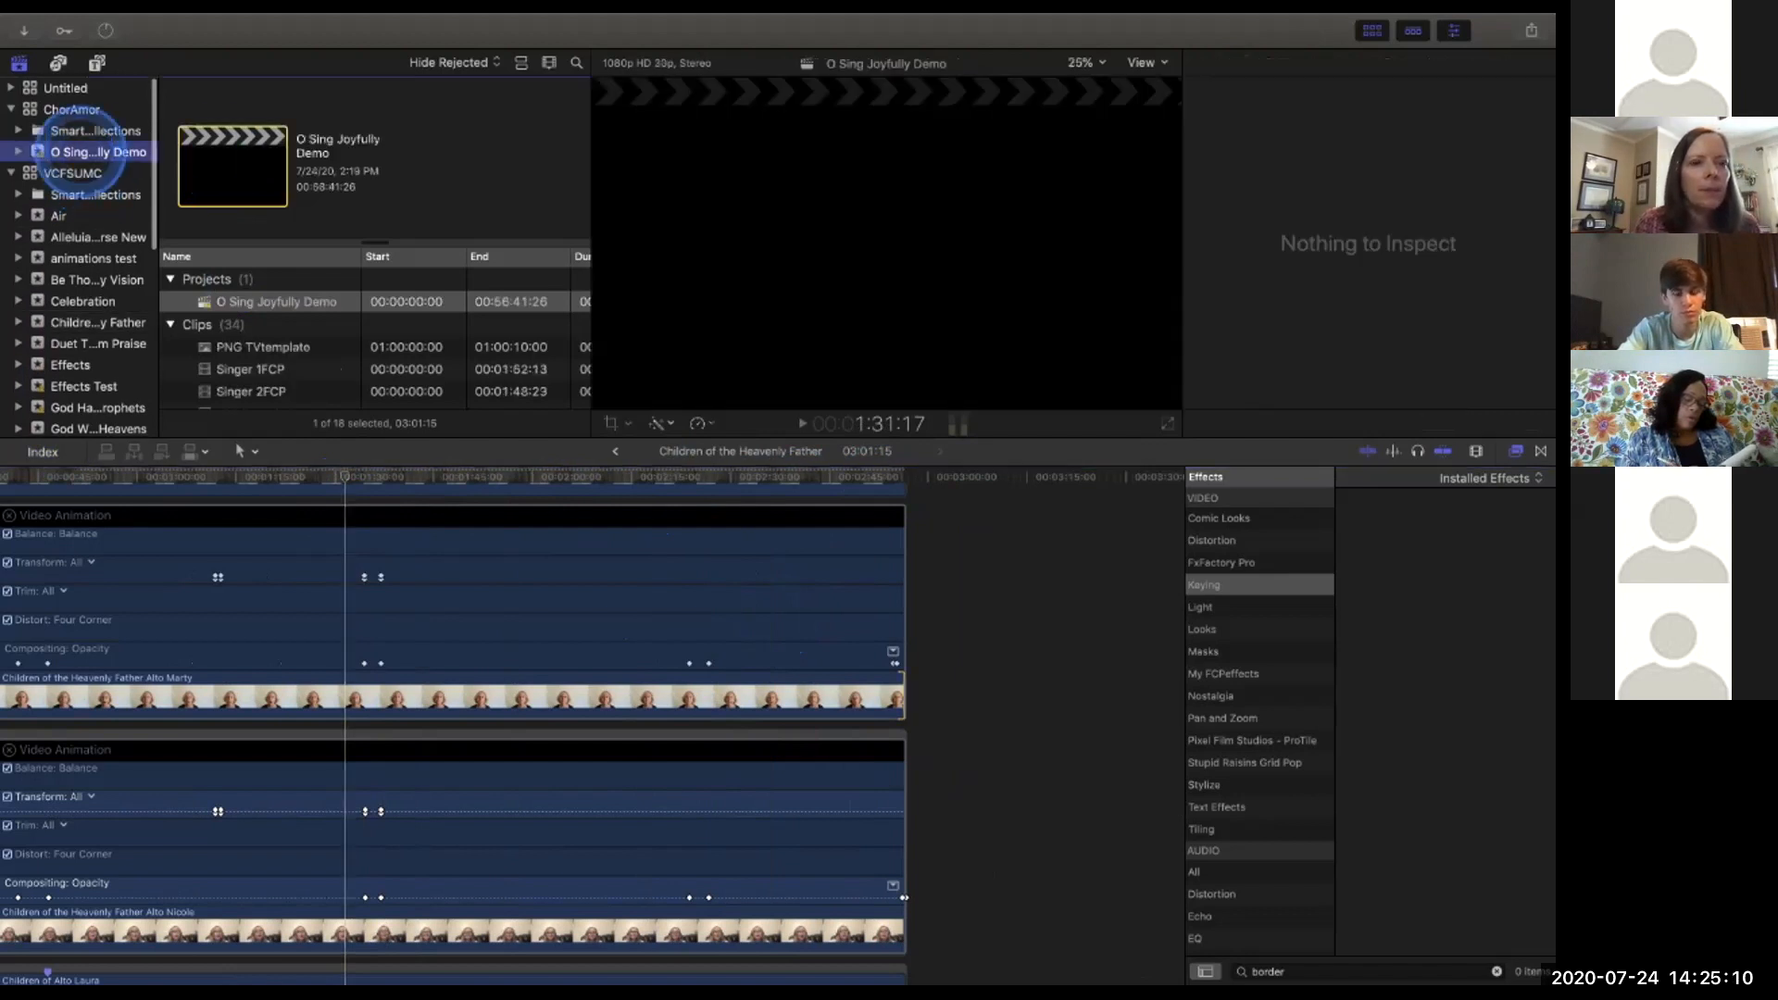
double_click(237, 160)
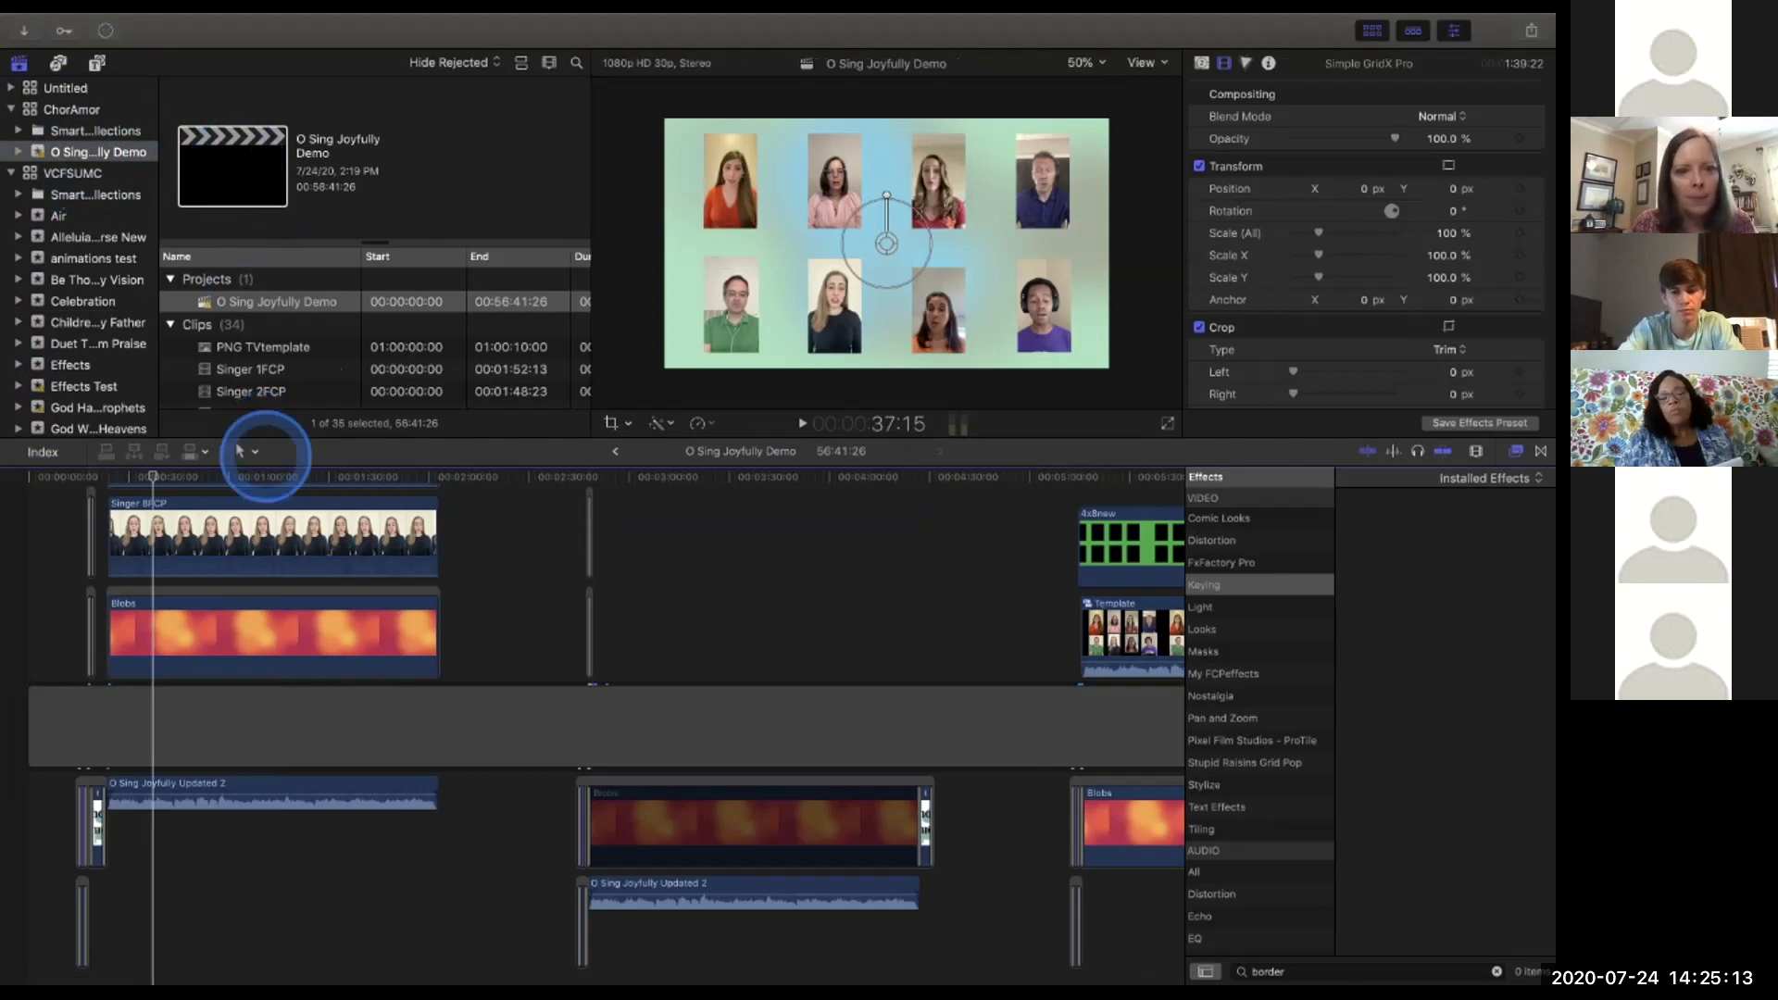
Show the video animation of the Singer 8FCP clip and add a Transform keyframe at 39:13.
scroll(274, 546, "up", 3)
left_click(311, 682)
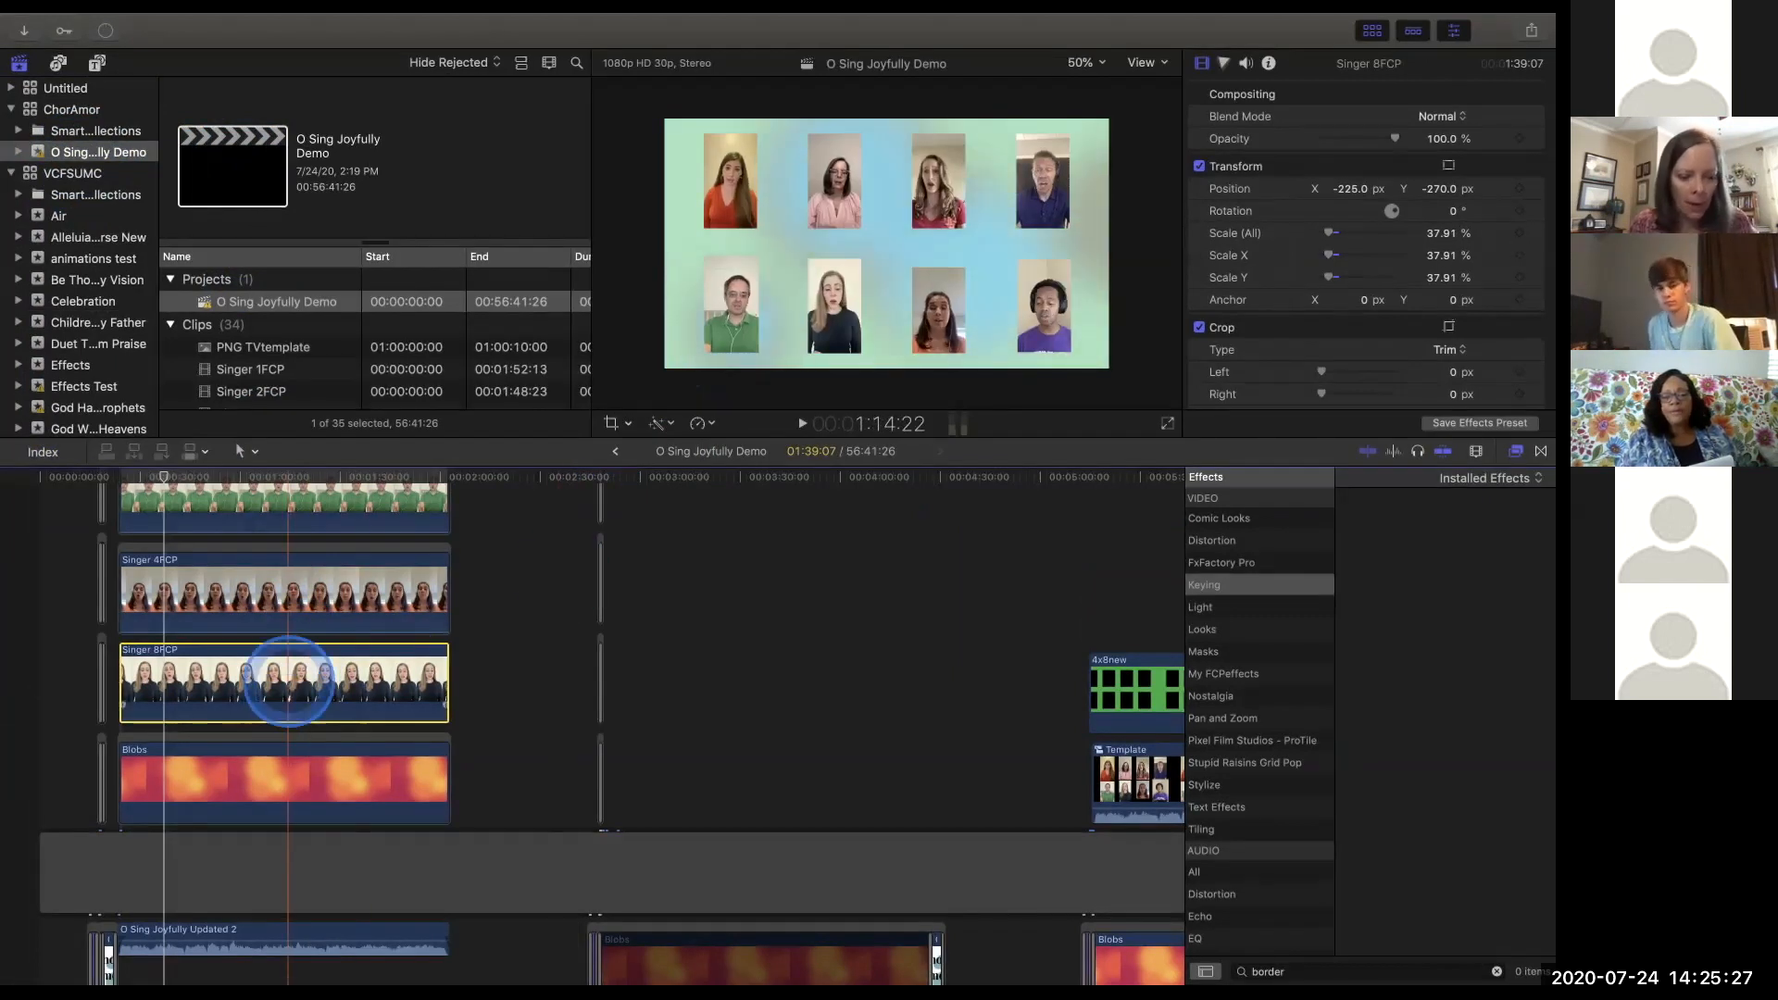
key("ctrl+v")
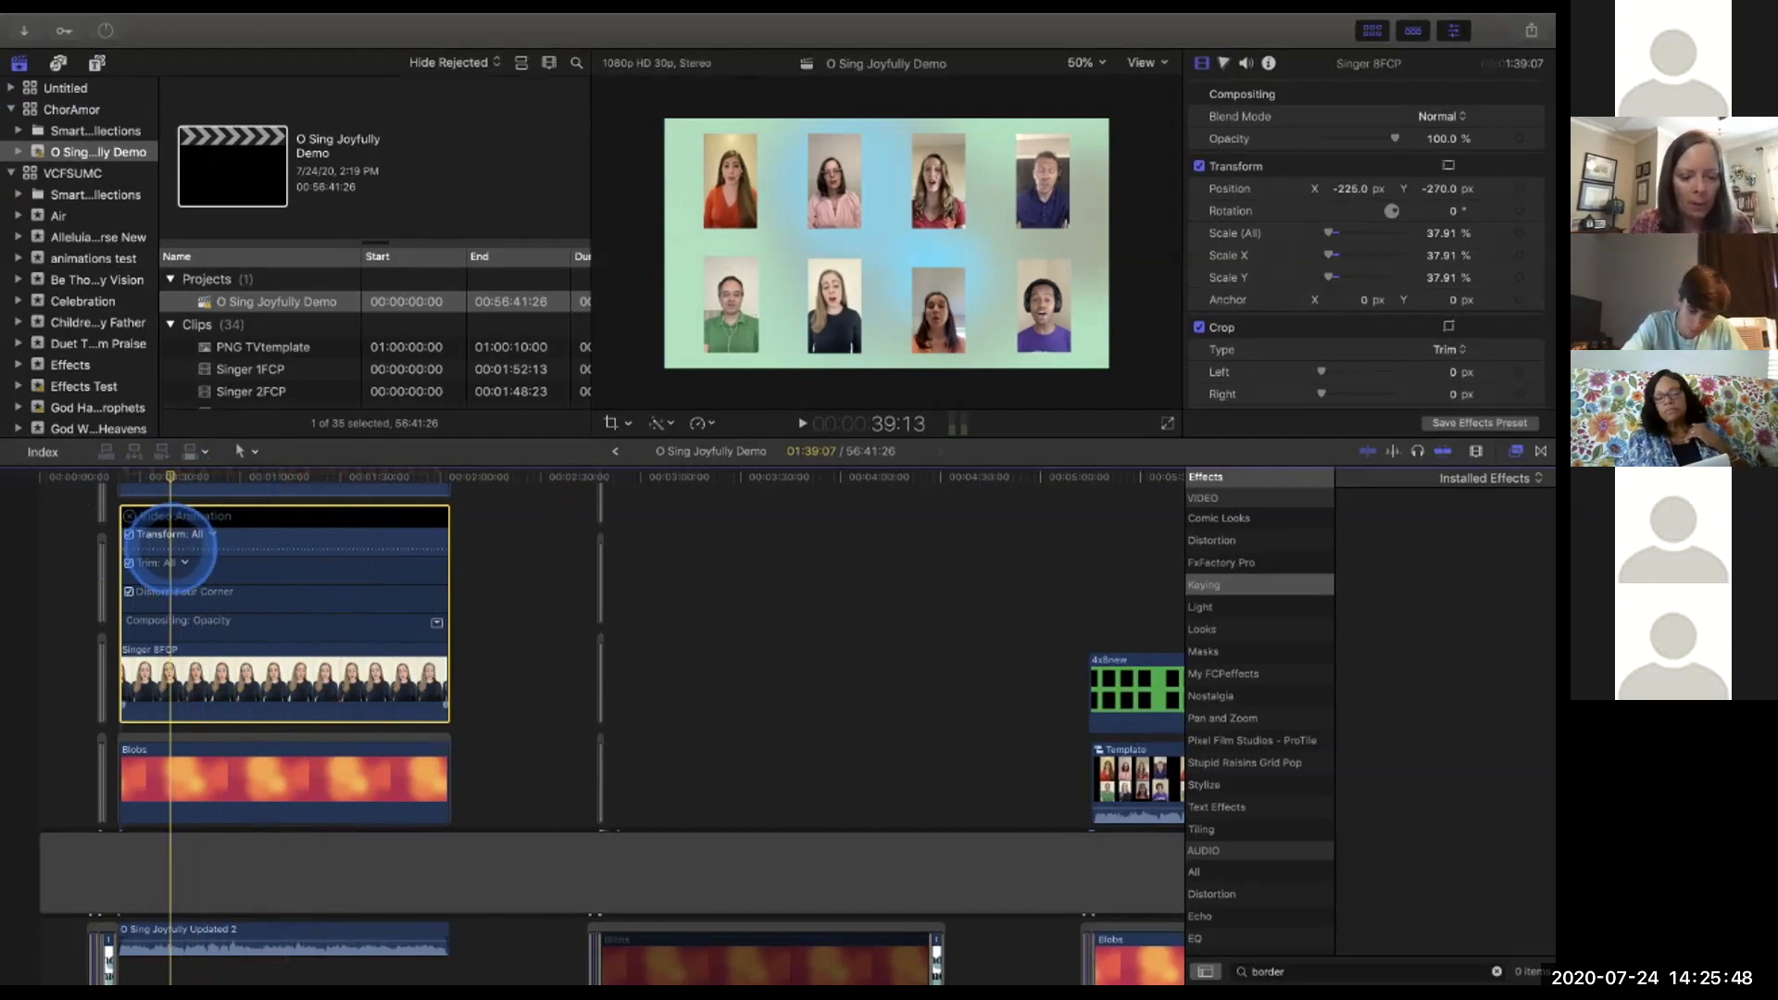
left_click(172, 548, "alt")
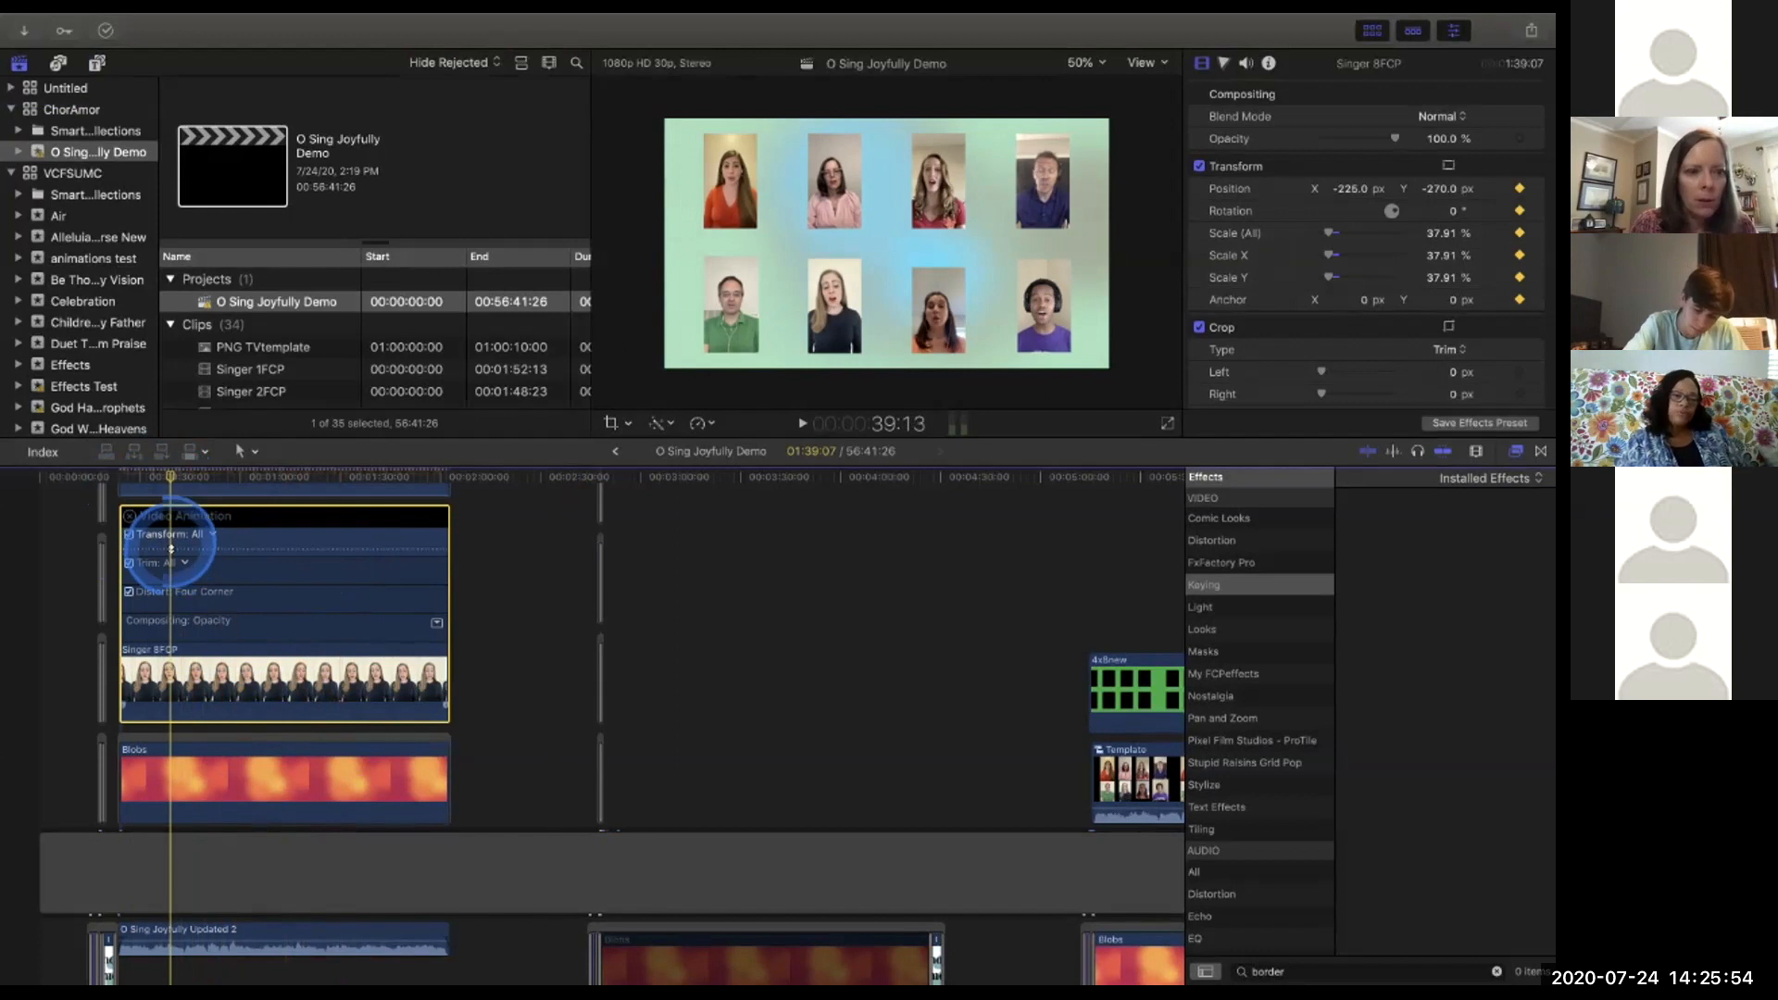
left_click(174, 480)
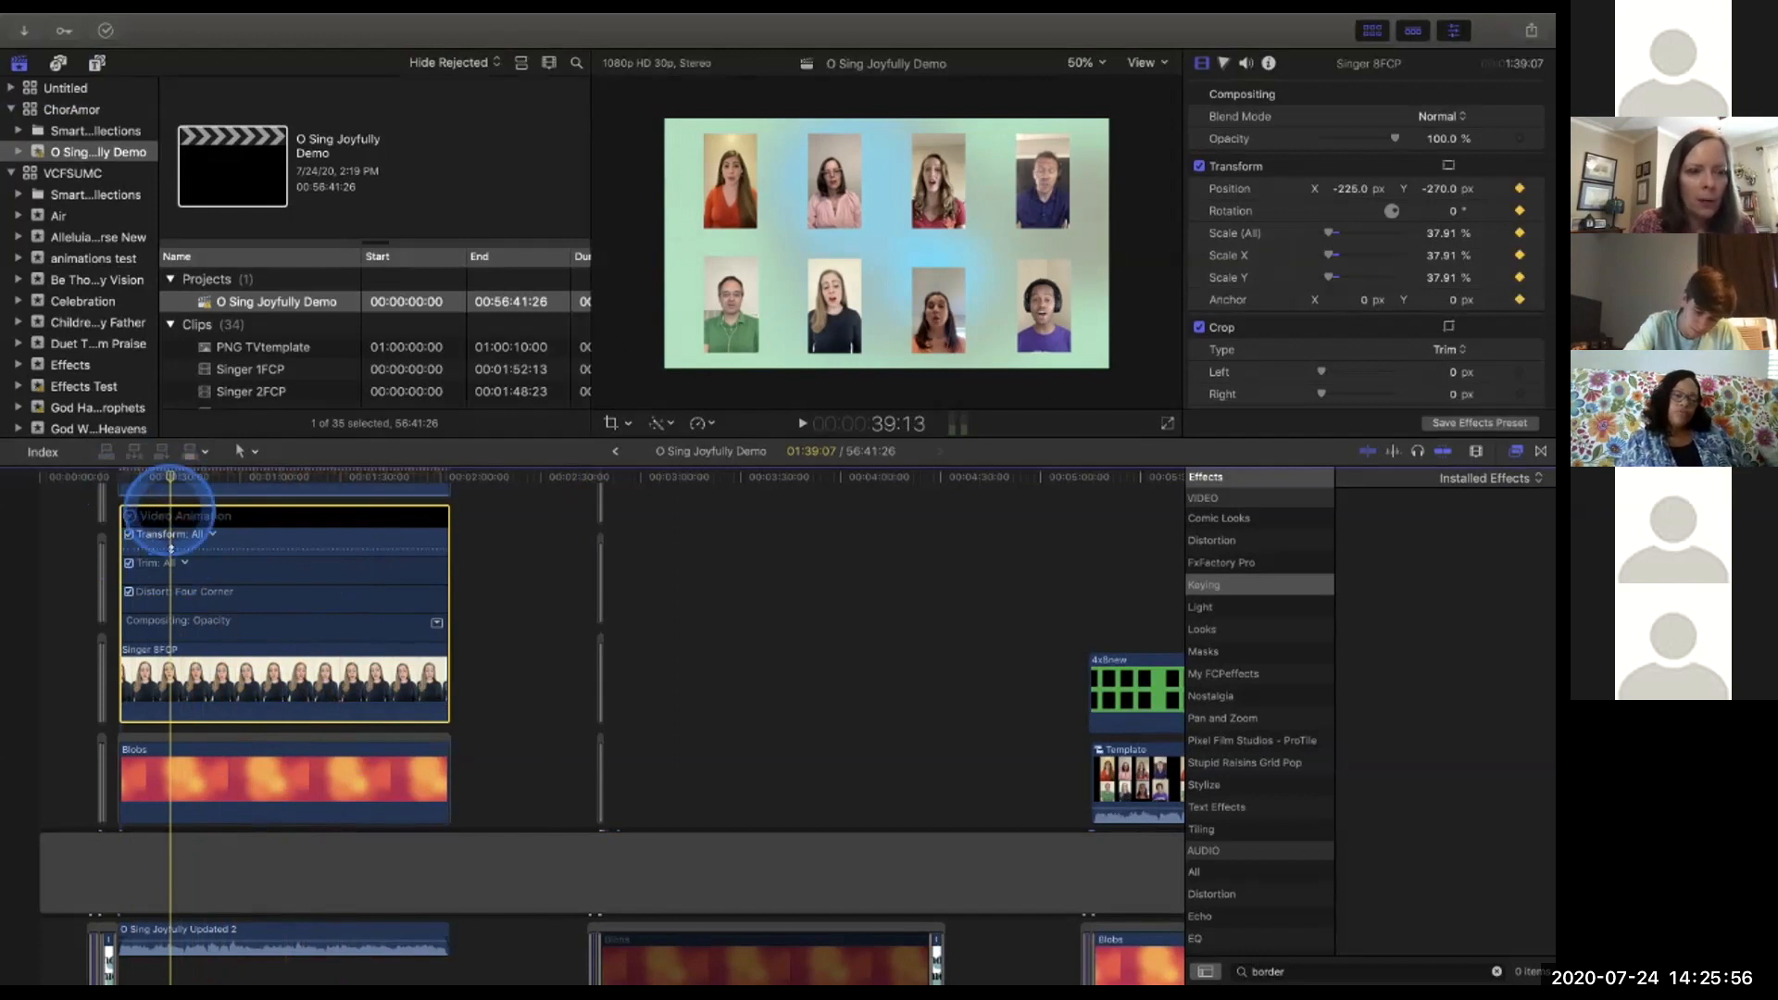
Add a second Transform keyframe to the Singer 8FCP clip at 48:10.
left_click_drag(184, 477, 200, 478)
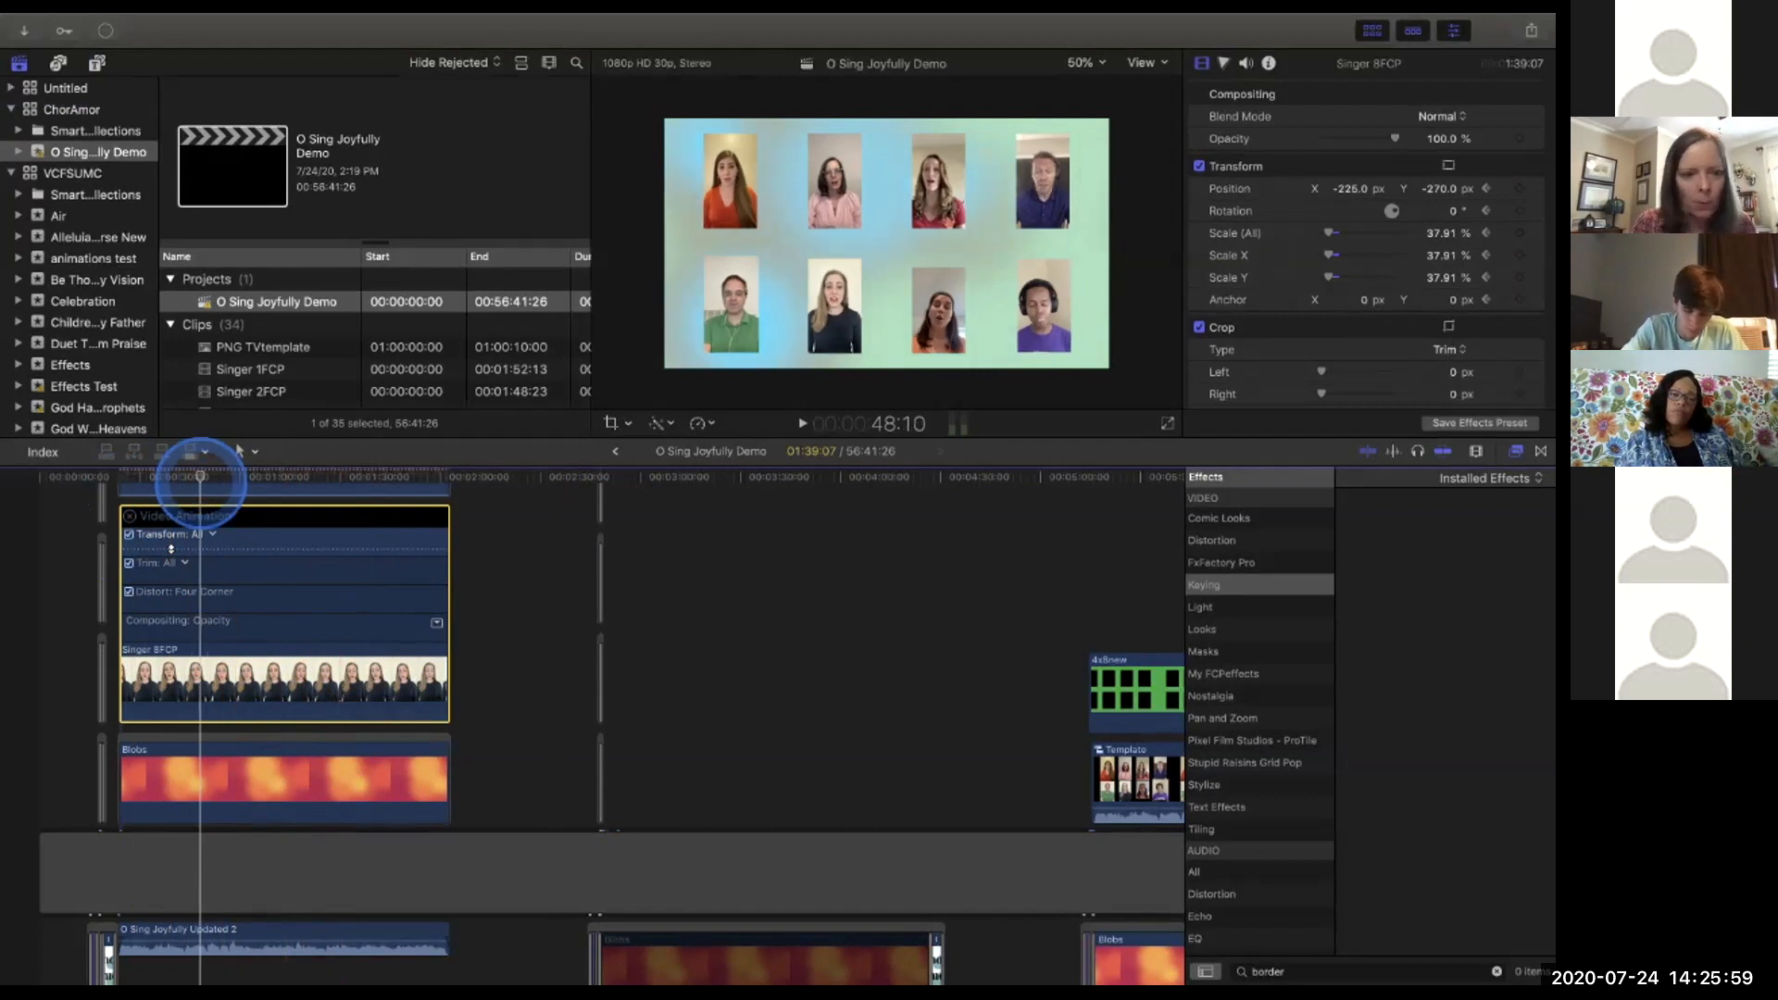
left_click(199, 548)
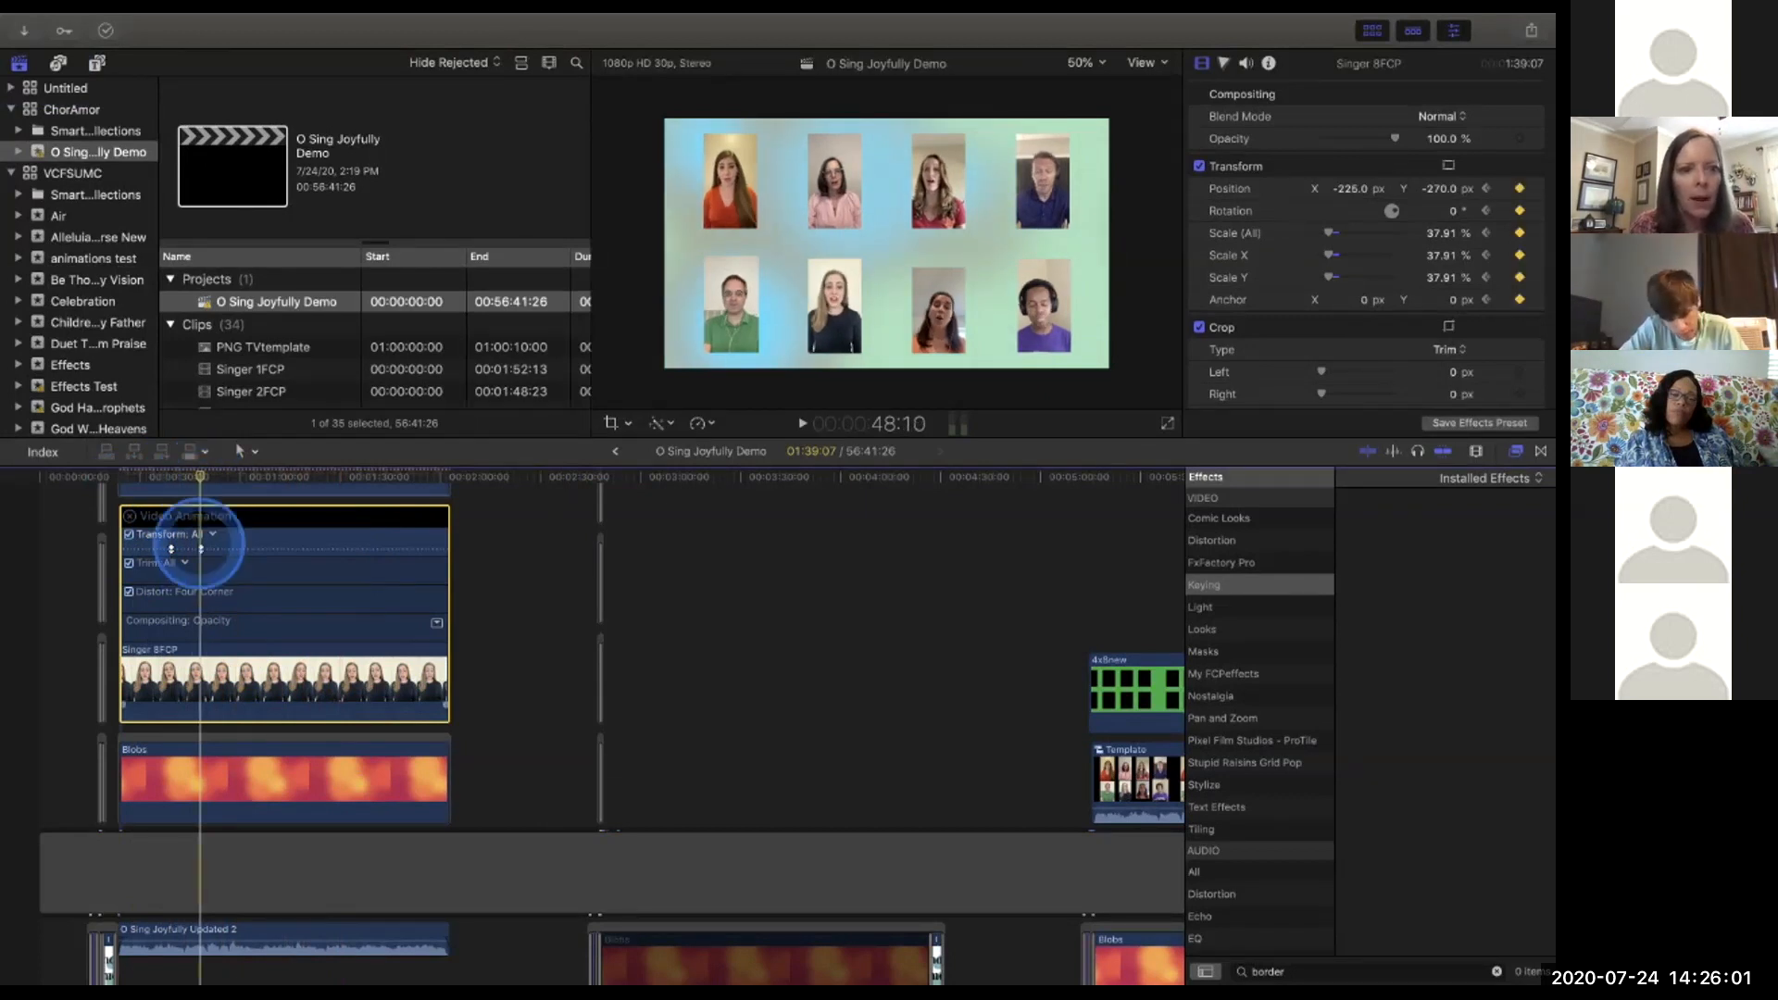
mouse_move(200, 477)
left_mouse_down()
mouse_move(171, 477)
mouse_move(200, 477)
left_mouse_up()
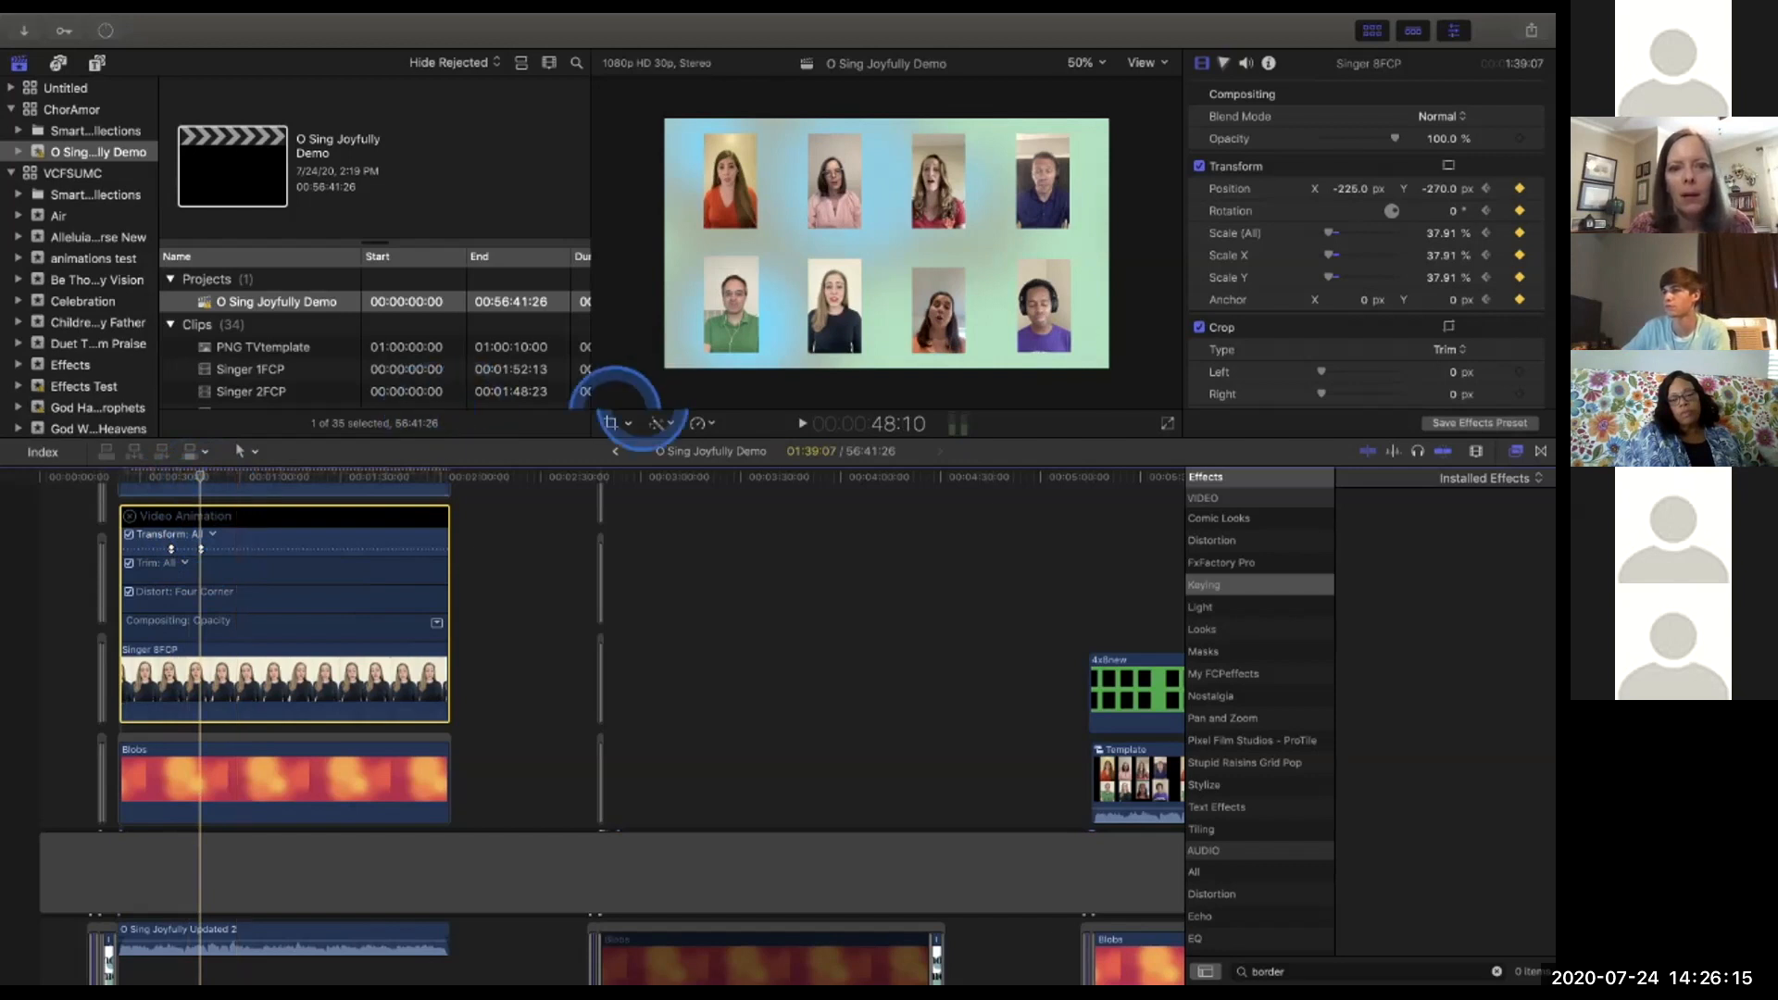
At the 48:10 keyframe, enlarge Singer 8FCP to about 85% at about X 21.7, Y -7.3 px, and play the animation from 35:16.
left_click(611, 423)
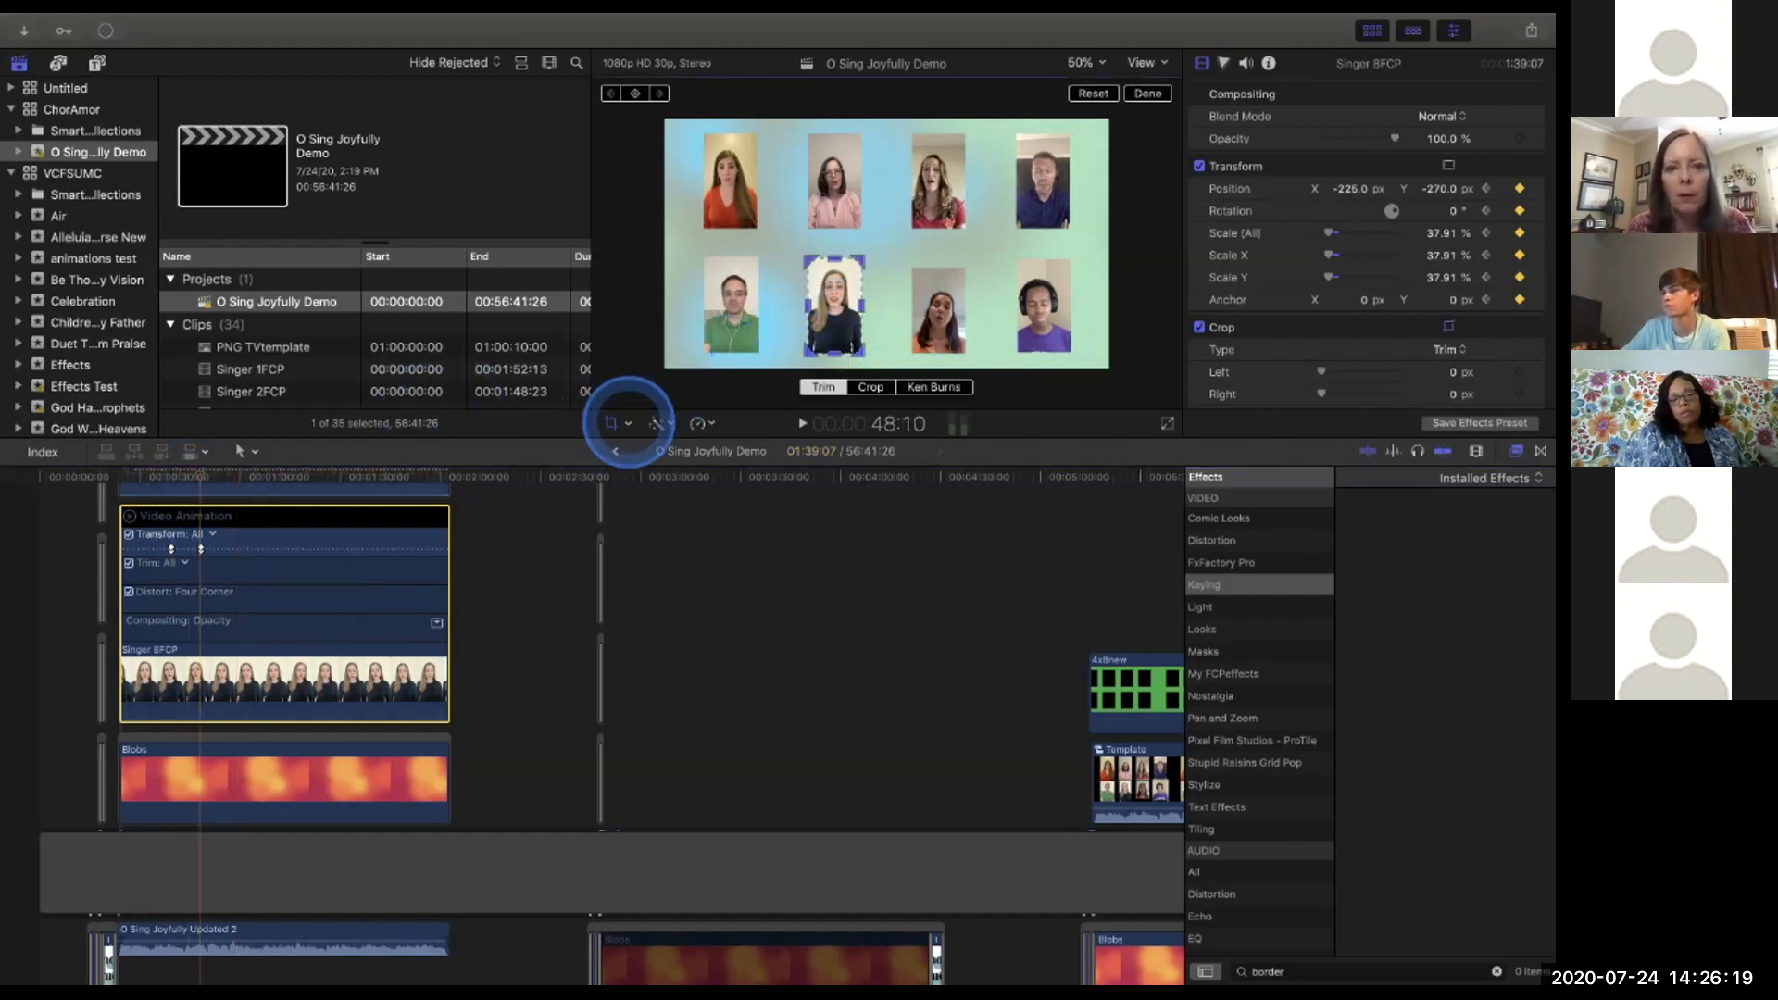
left_click(627, 423)
left_click(665, 446)
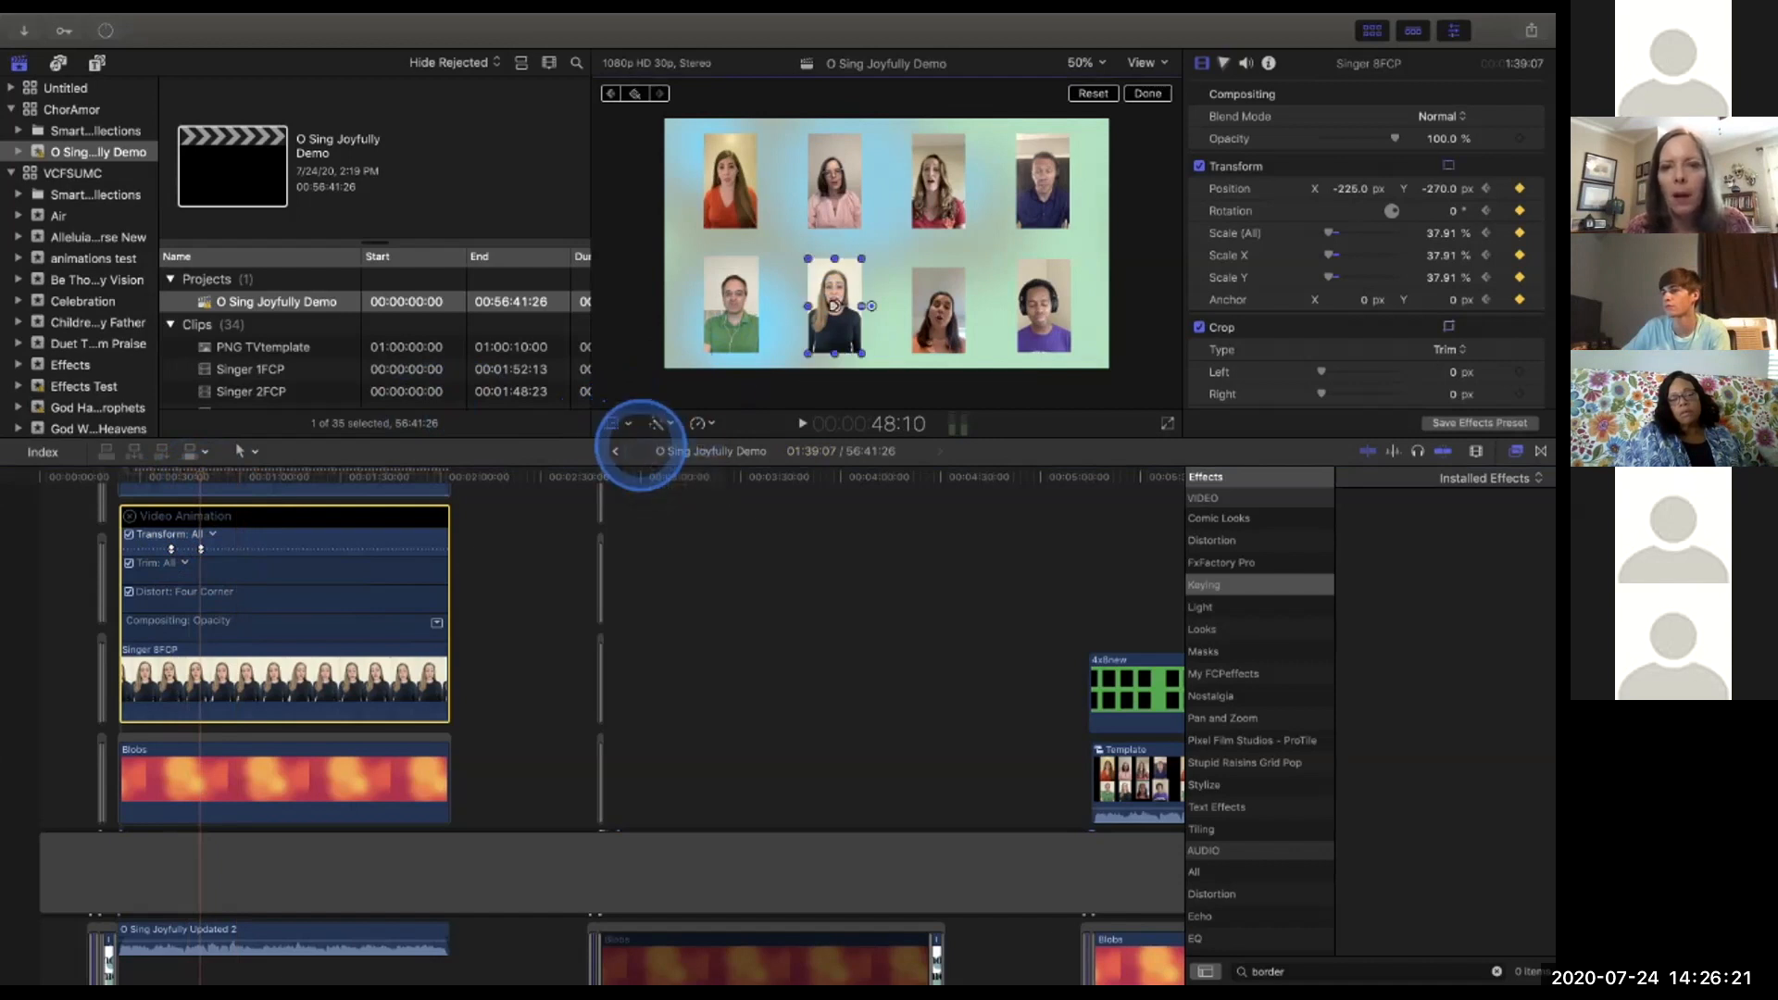
left_click_drag(861, 258, 913, 167)
left_click_drag(833, 306, 891, 246)
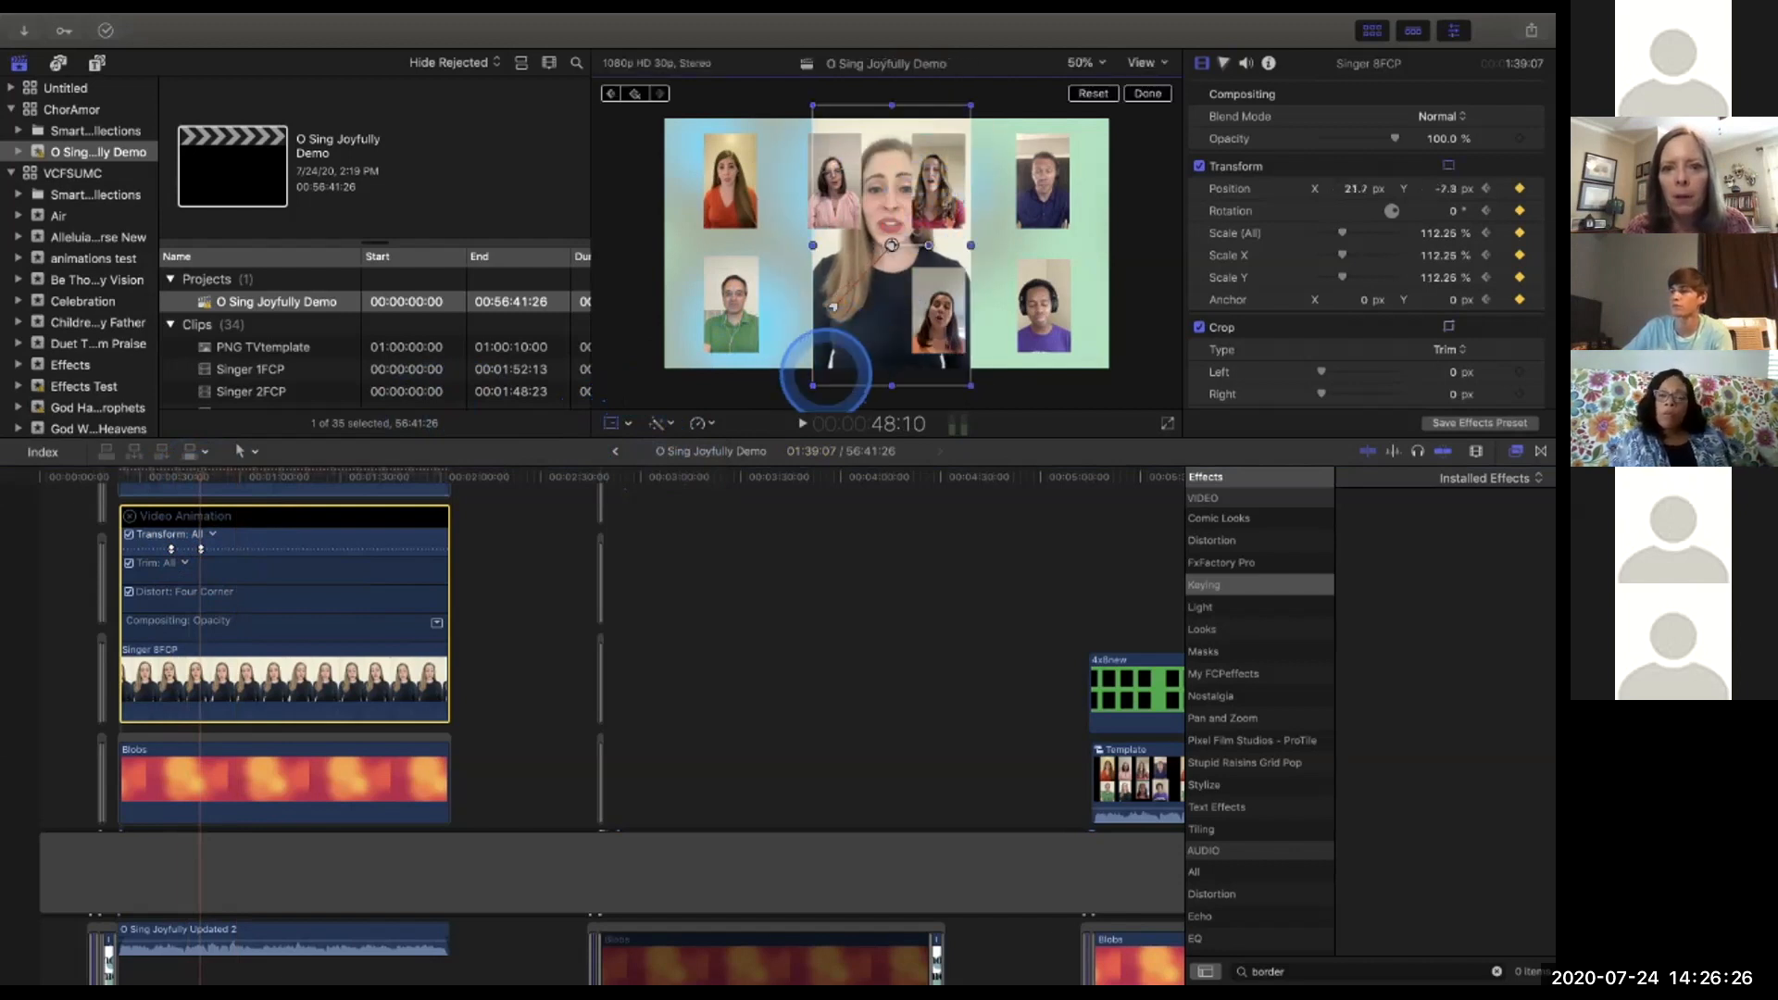
left_click_drag(812, 383, 831, 351)
left_click(894, 244)
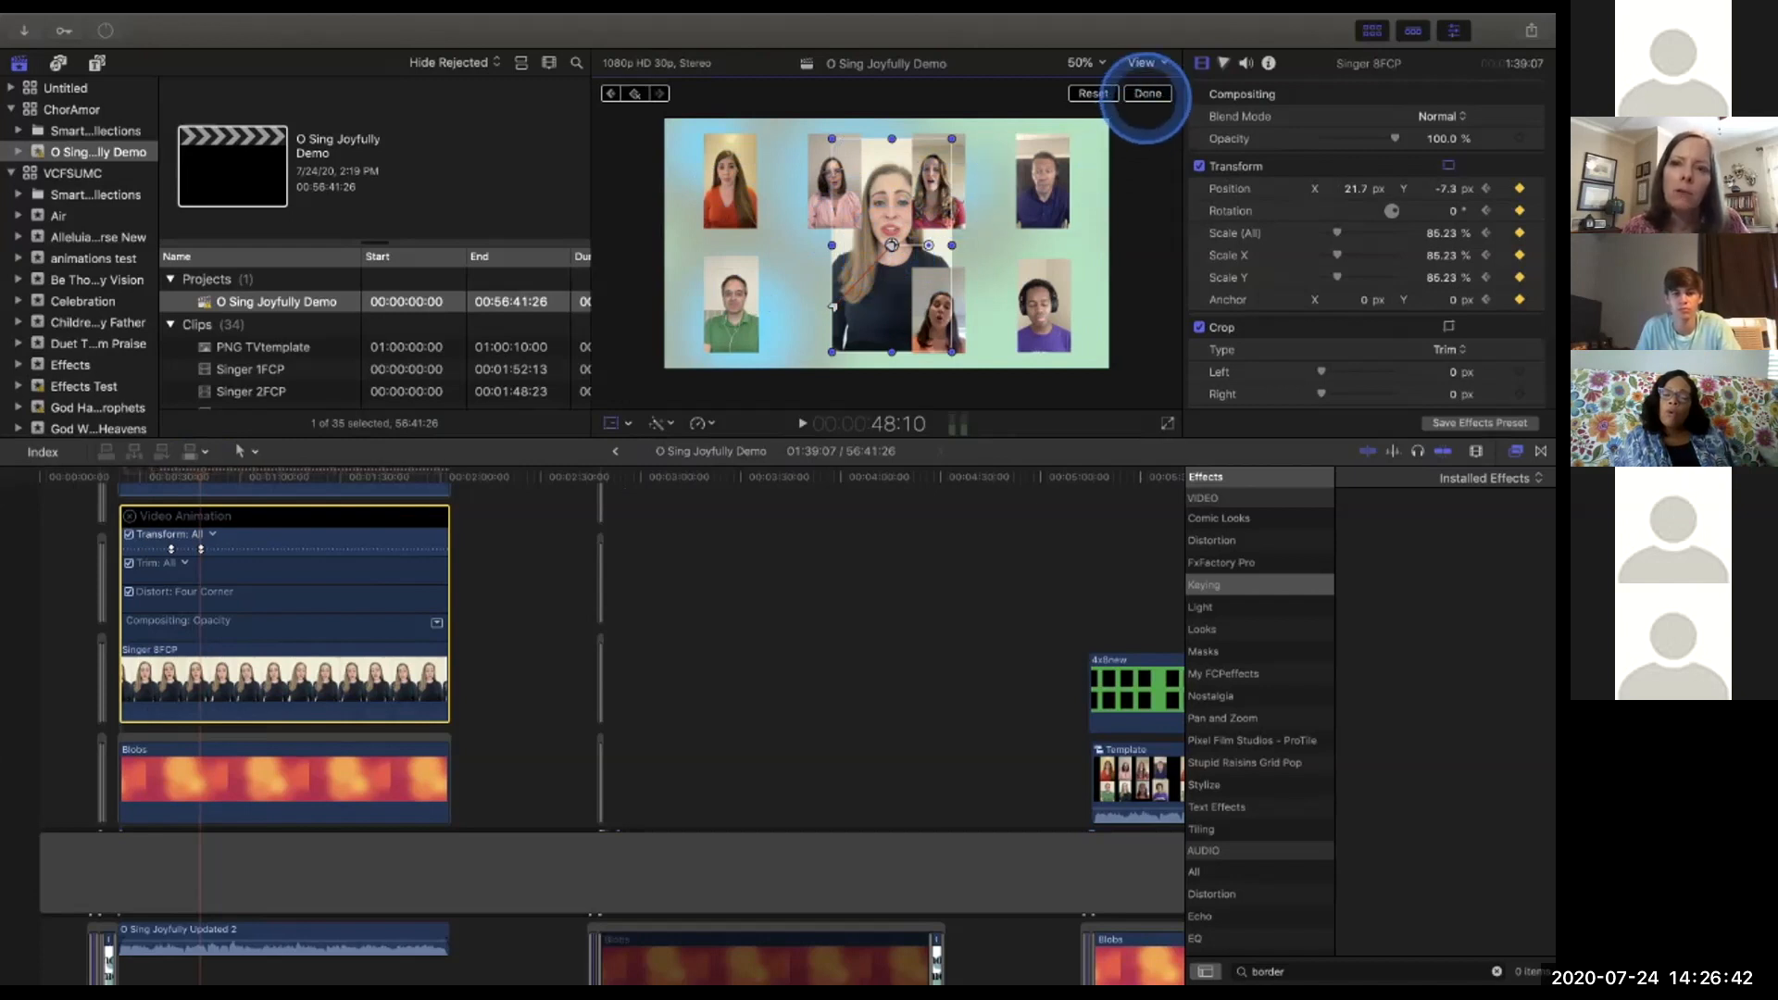
left_click(1146, 94)
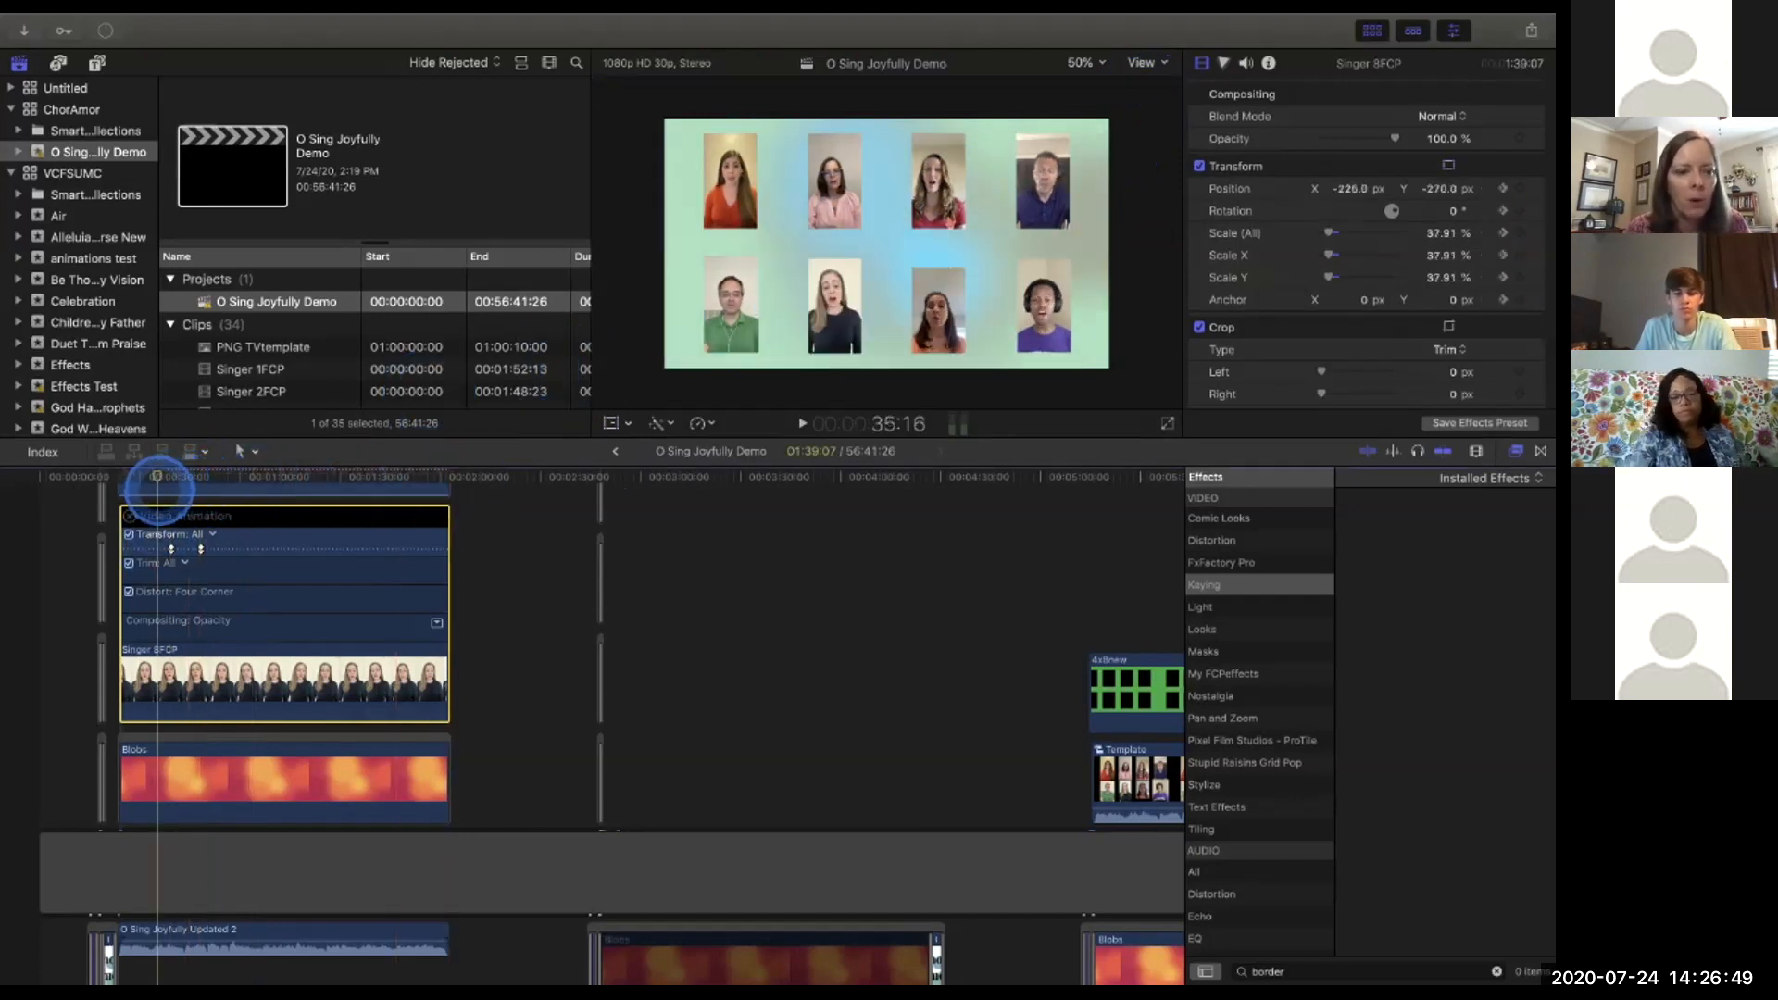
key("space")
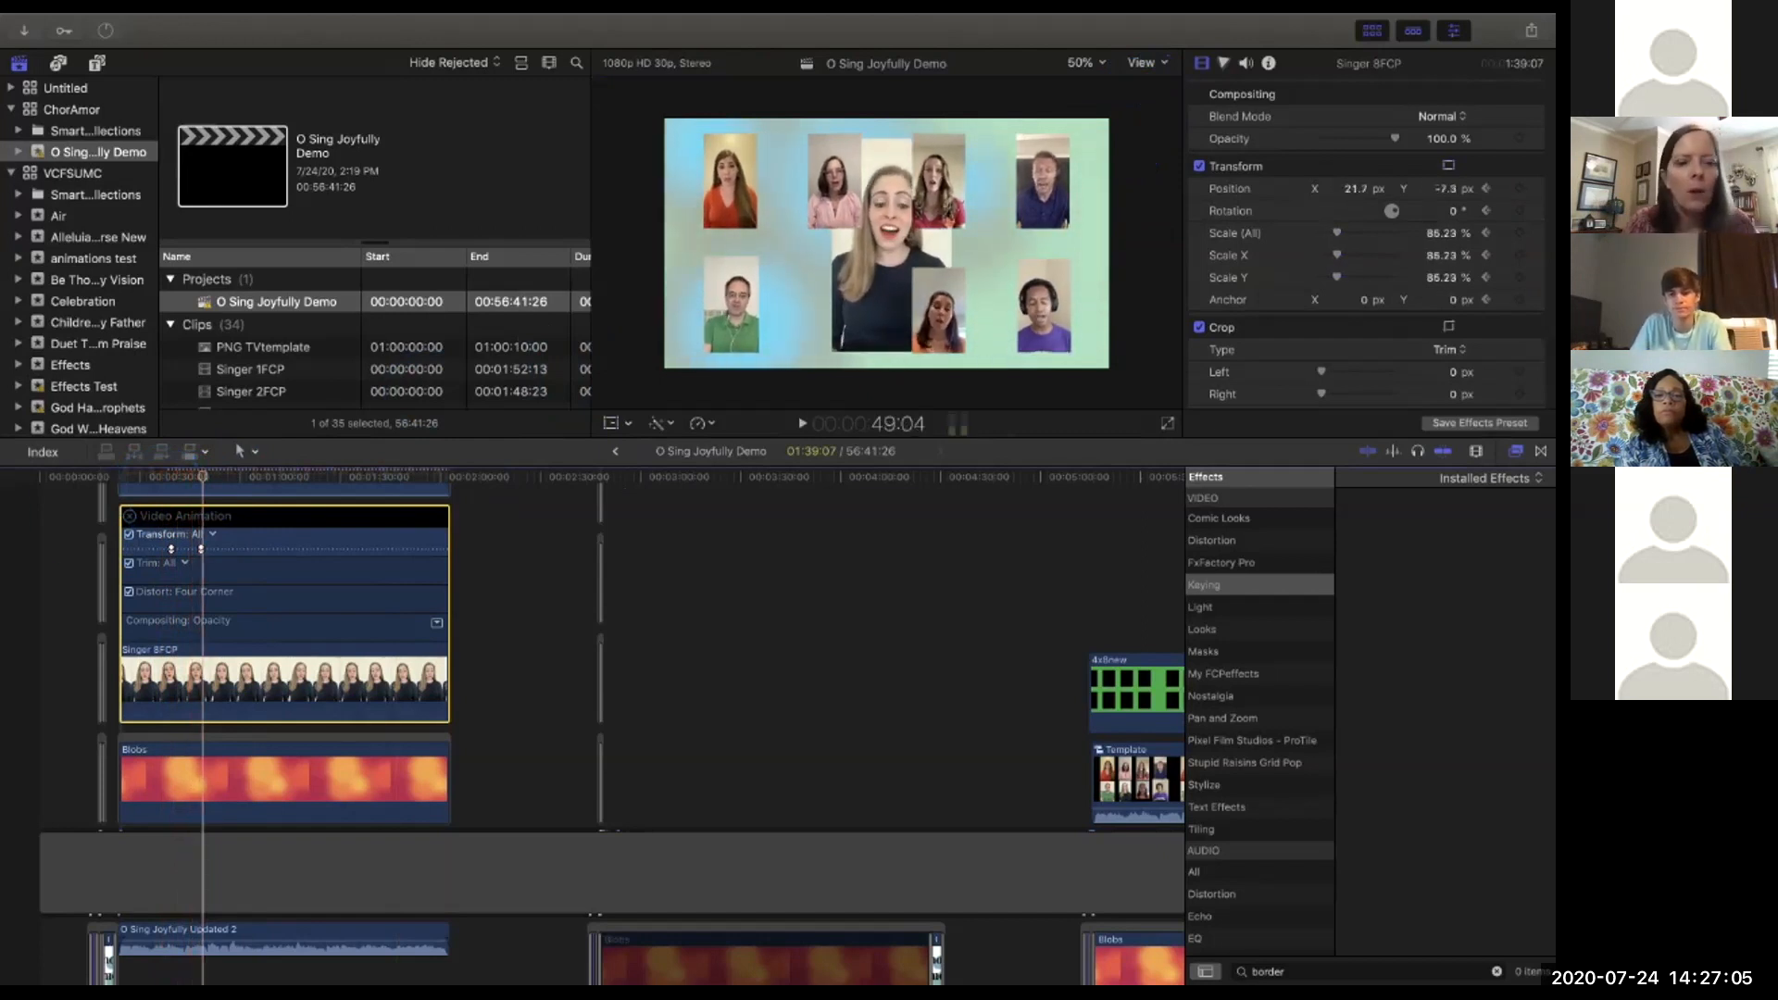
Shift the second Transform keyframe of Singer 8FCP earlier, close to the first one, and play back the faster animation.
left_click(201, 550)
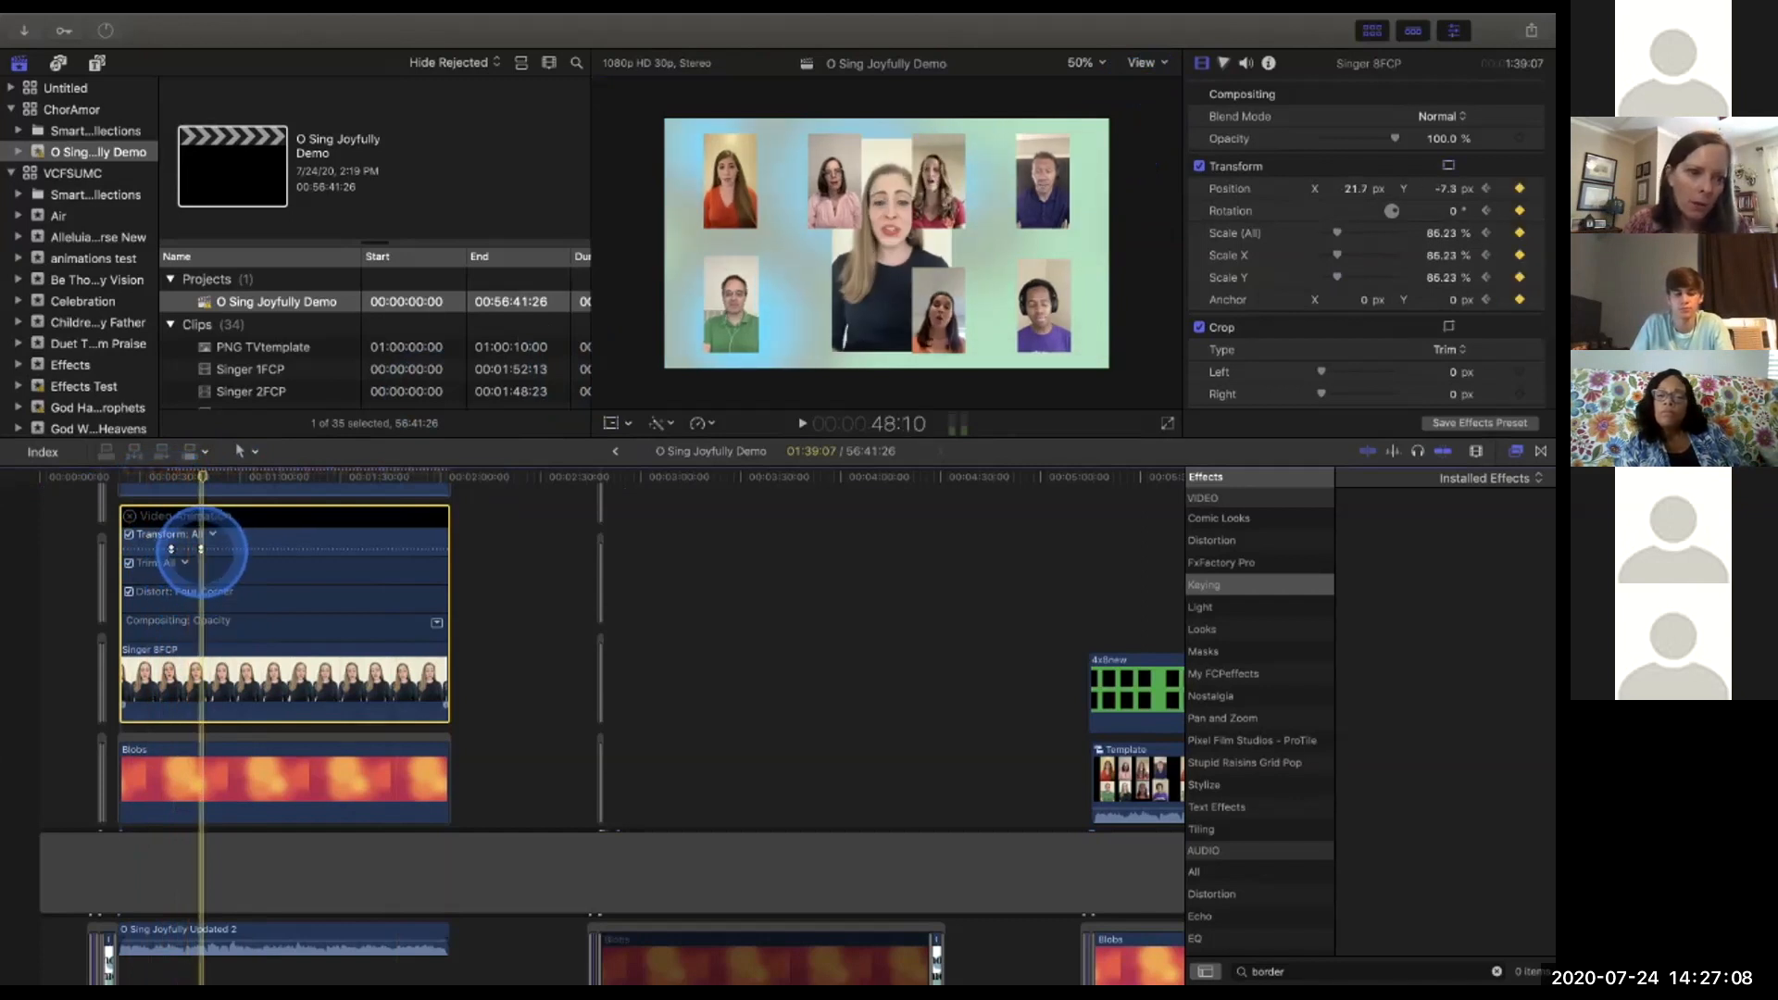
left_click(201, 550)
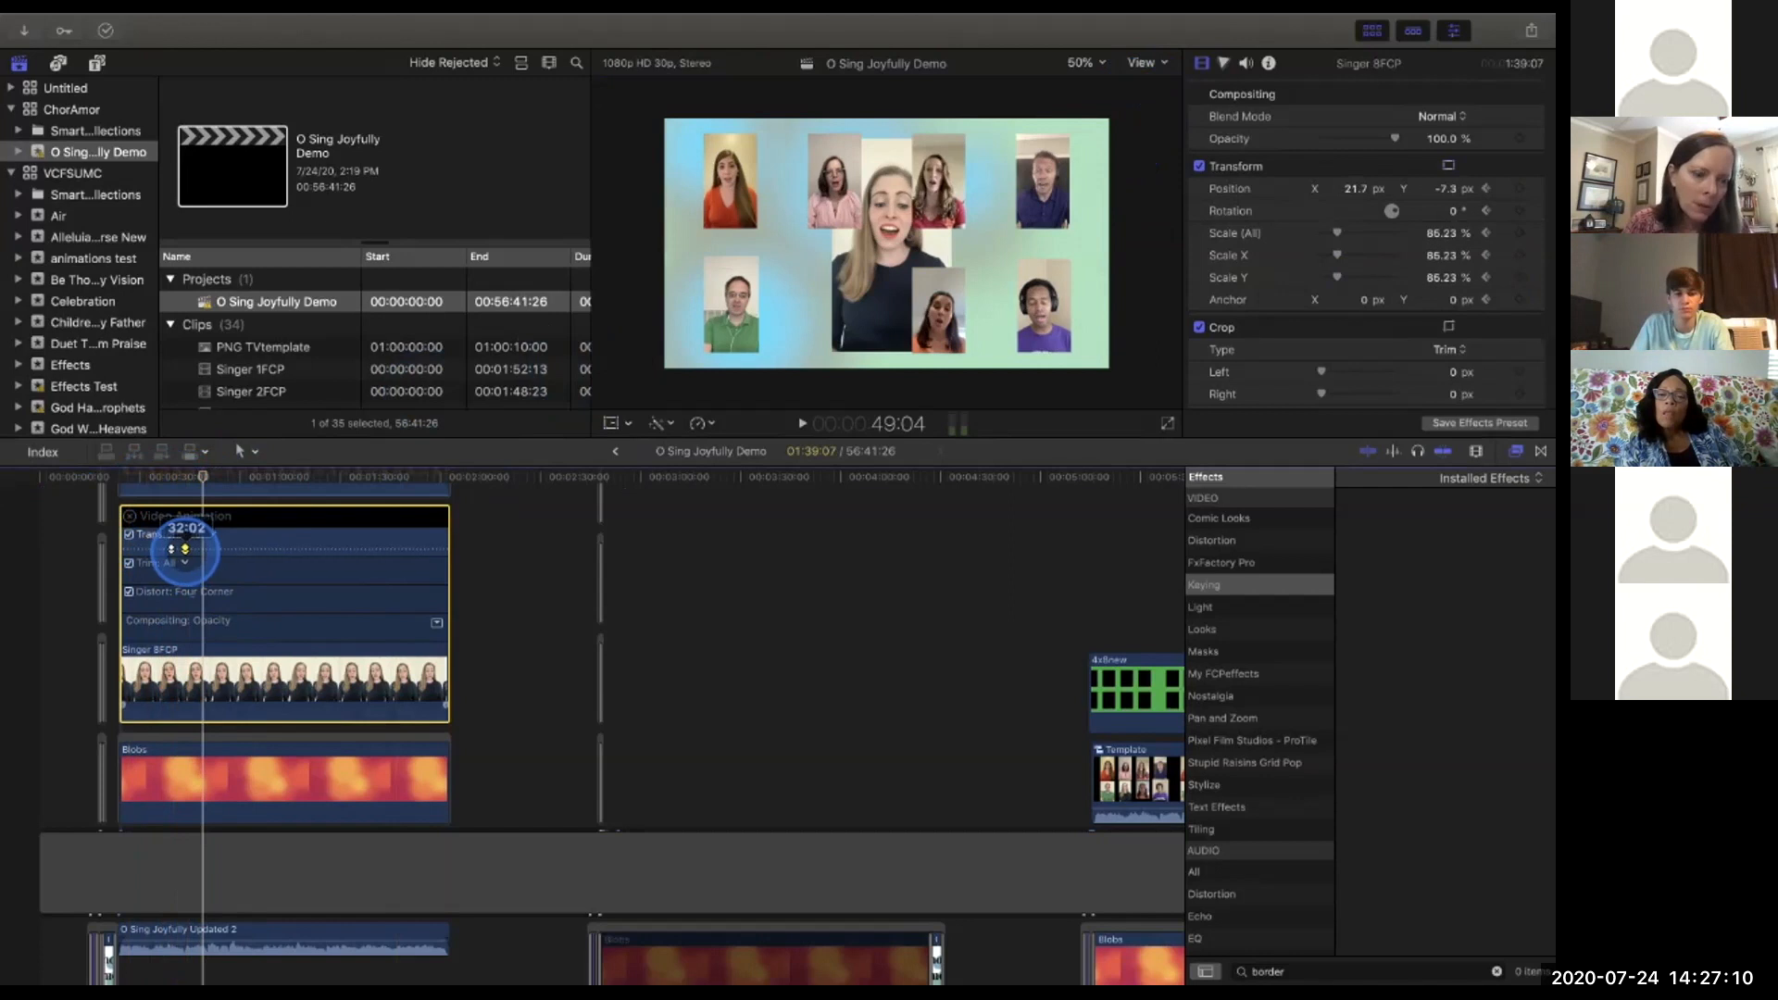
left_click_drag(202, 477, 169, 480)
key("space")
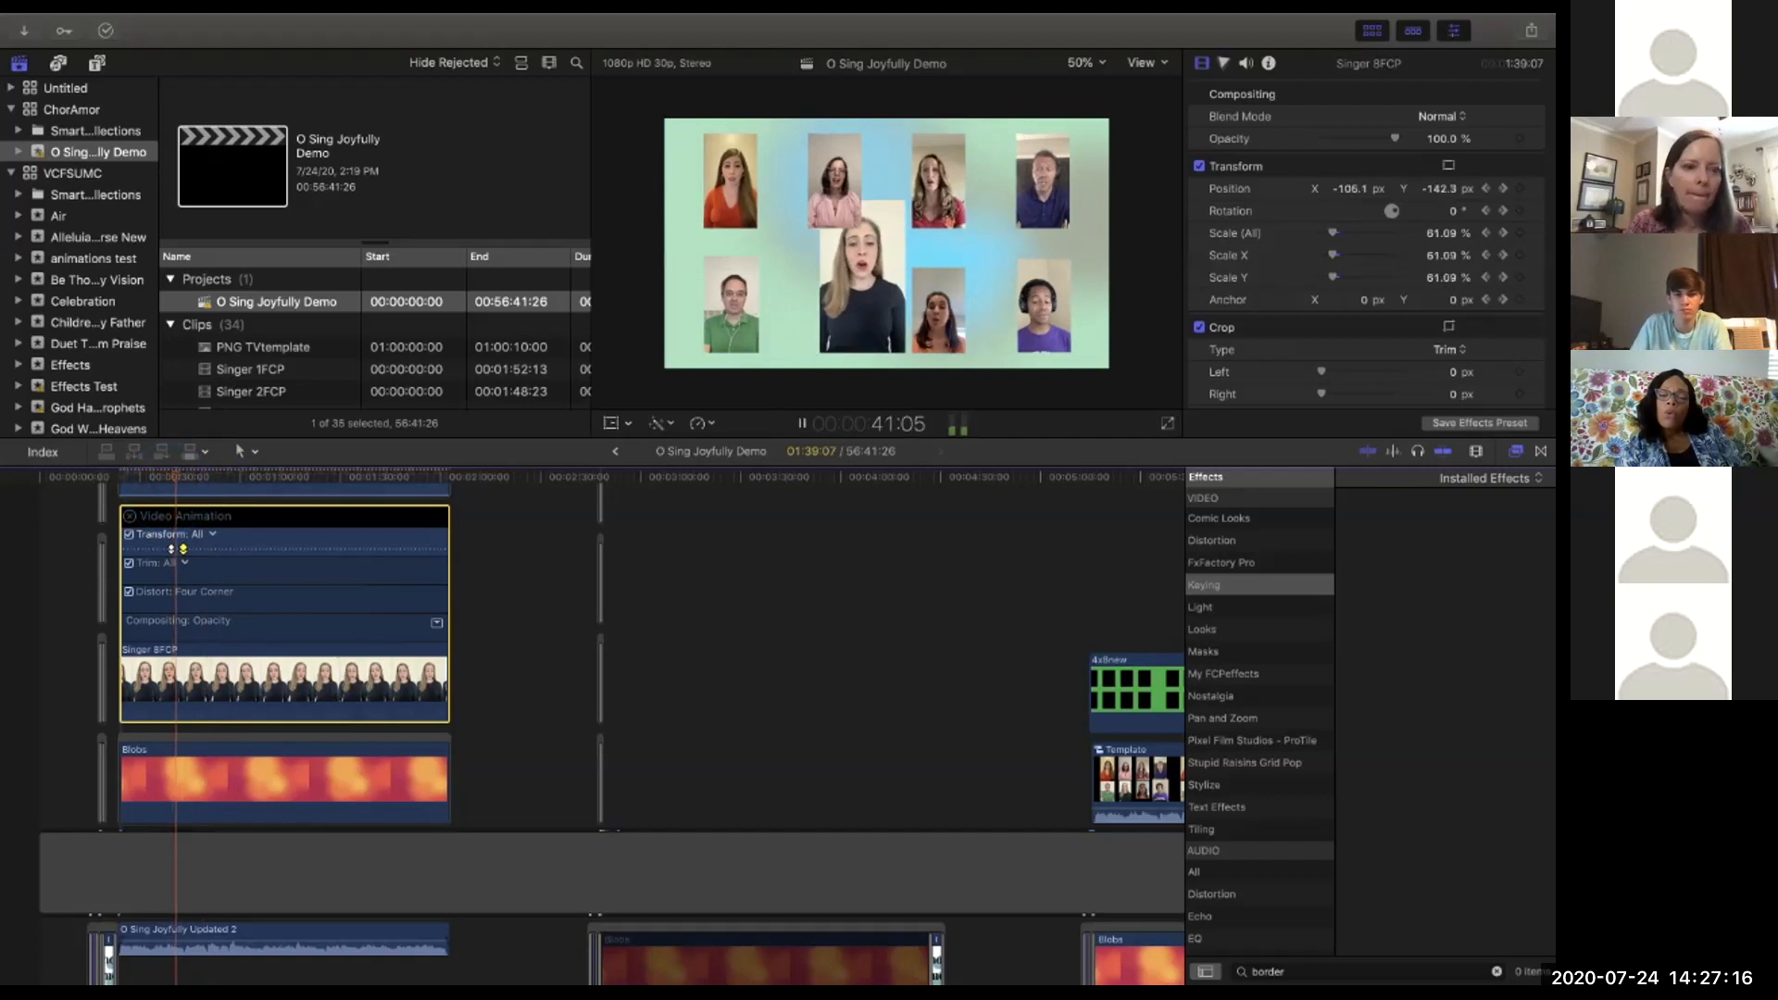
key("space")
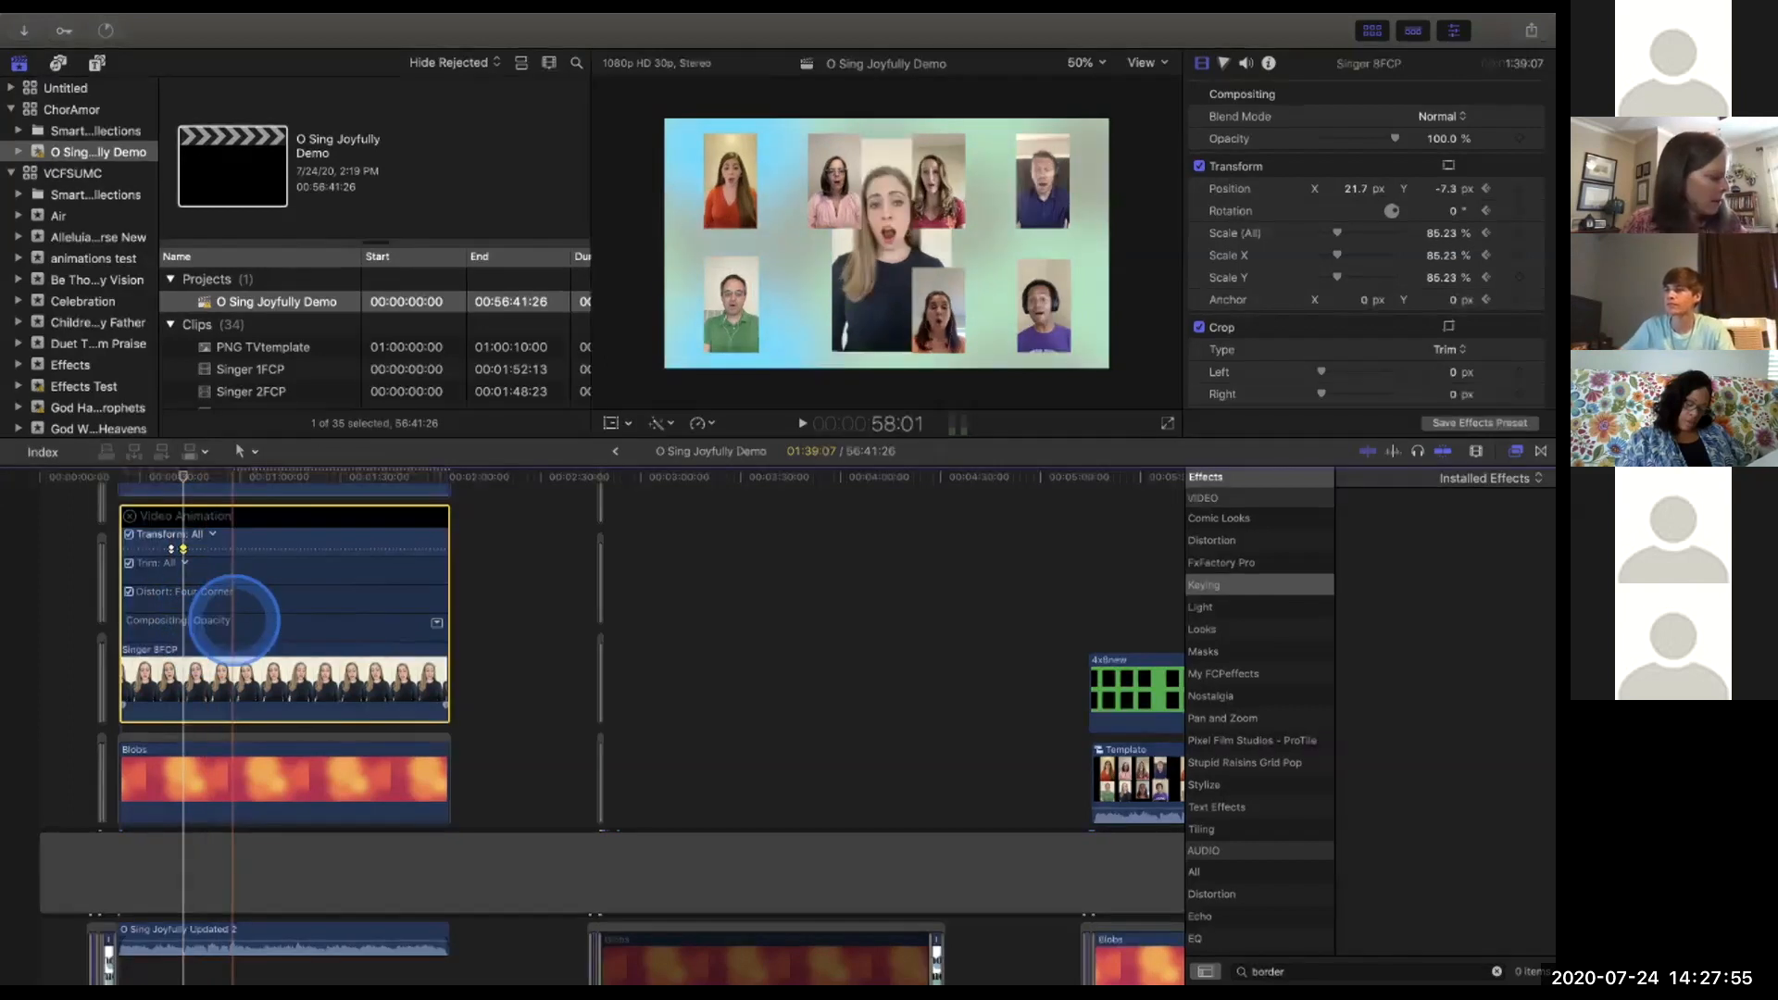
Hide the video animation of the Singer 8FCP clip.
scroll(255, 597, "down", 2)
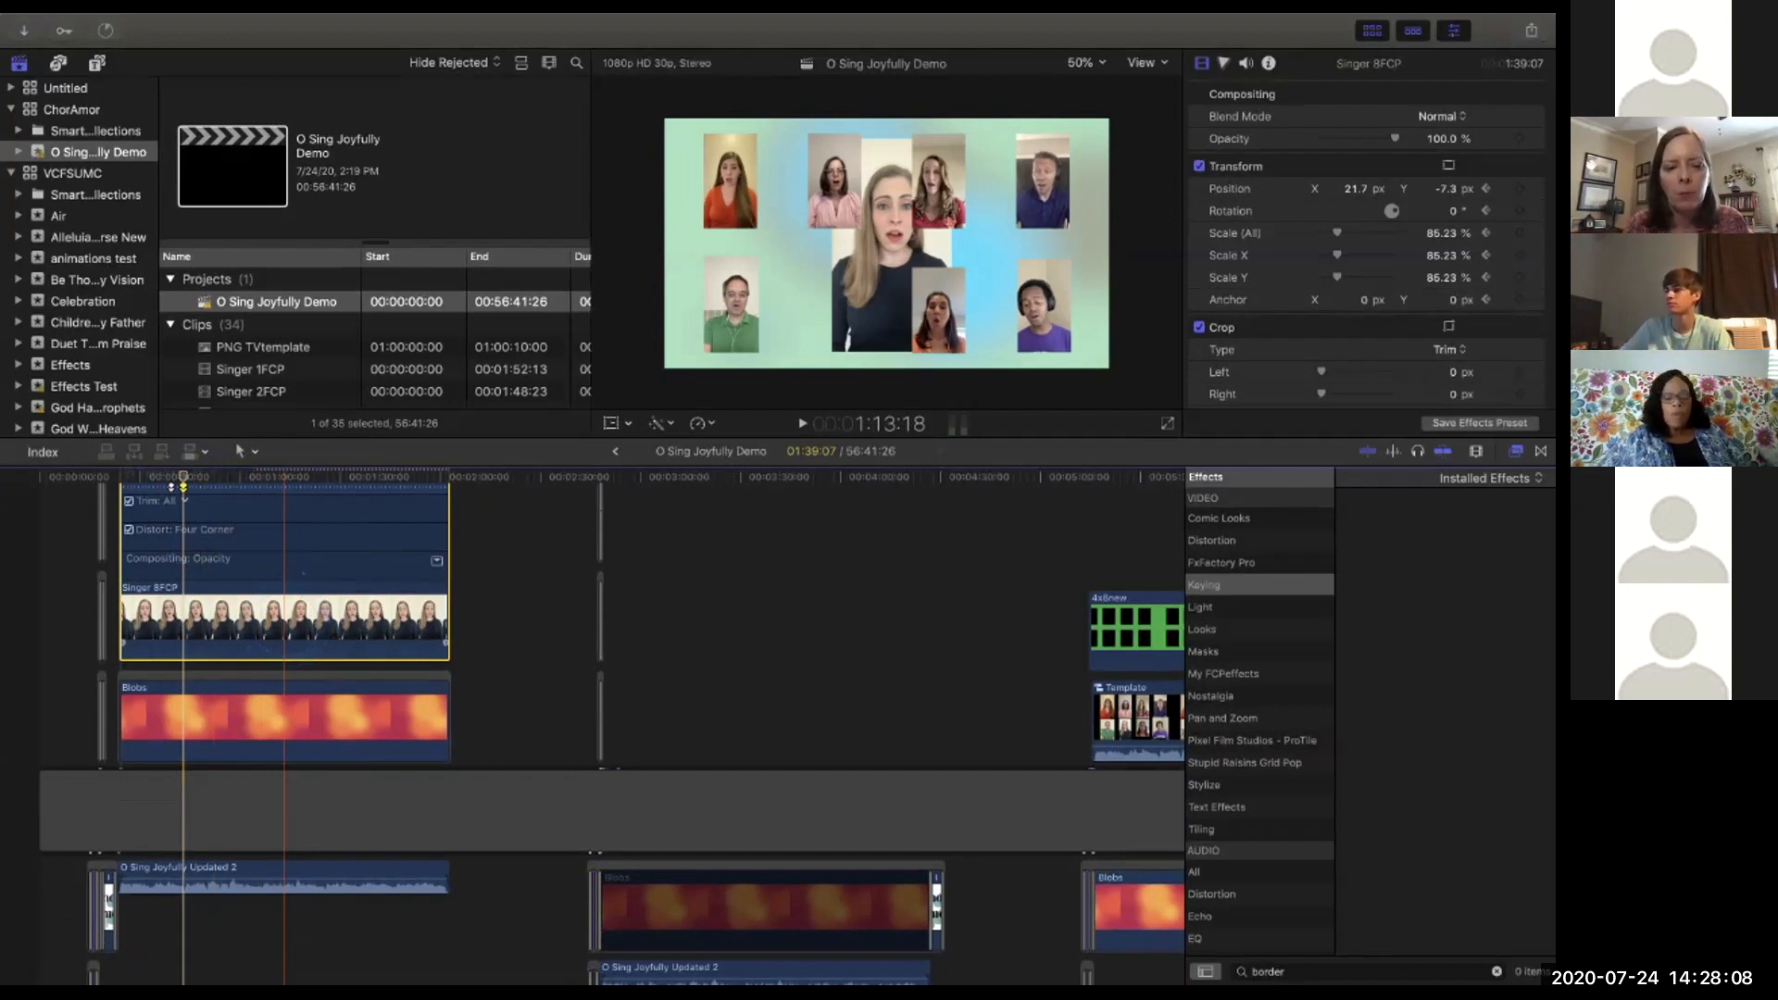
left_click(285, 644)
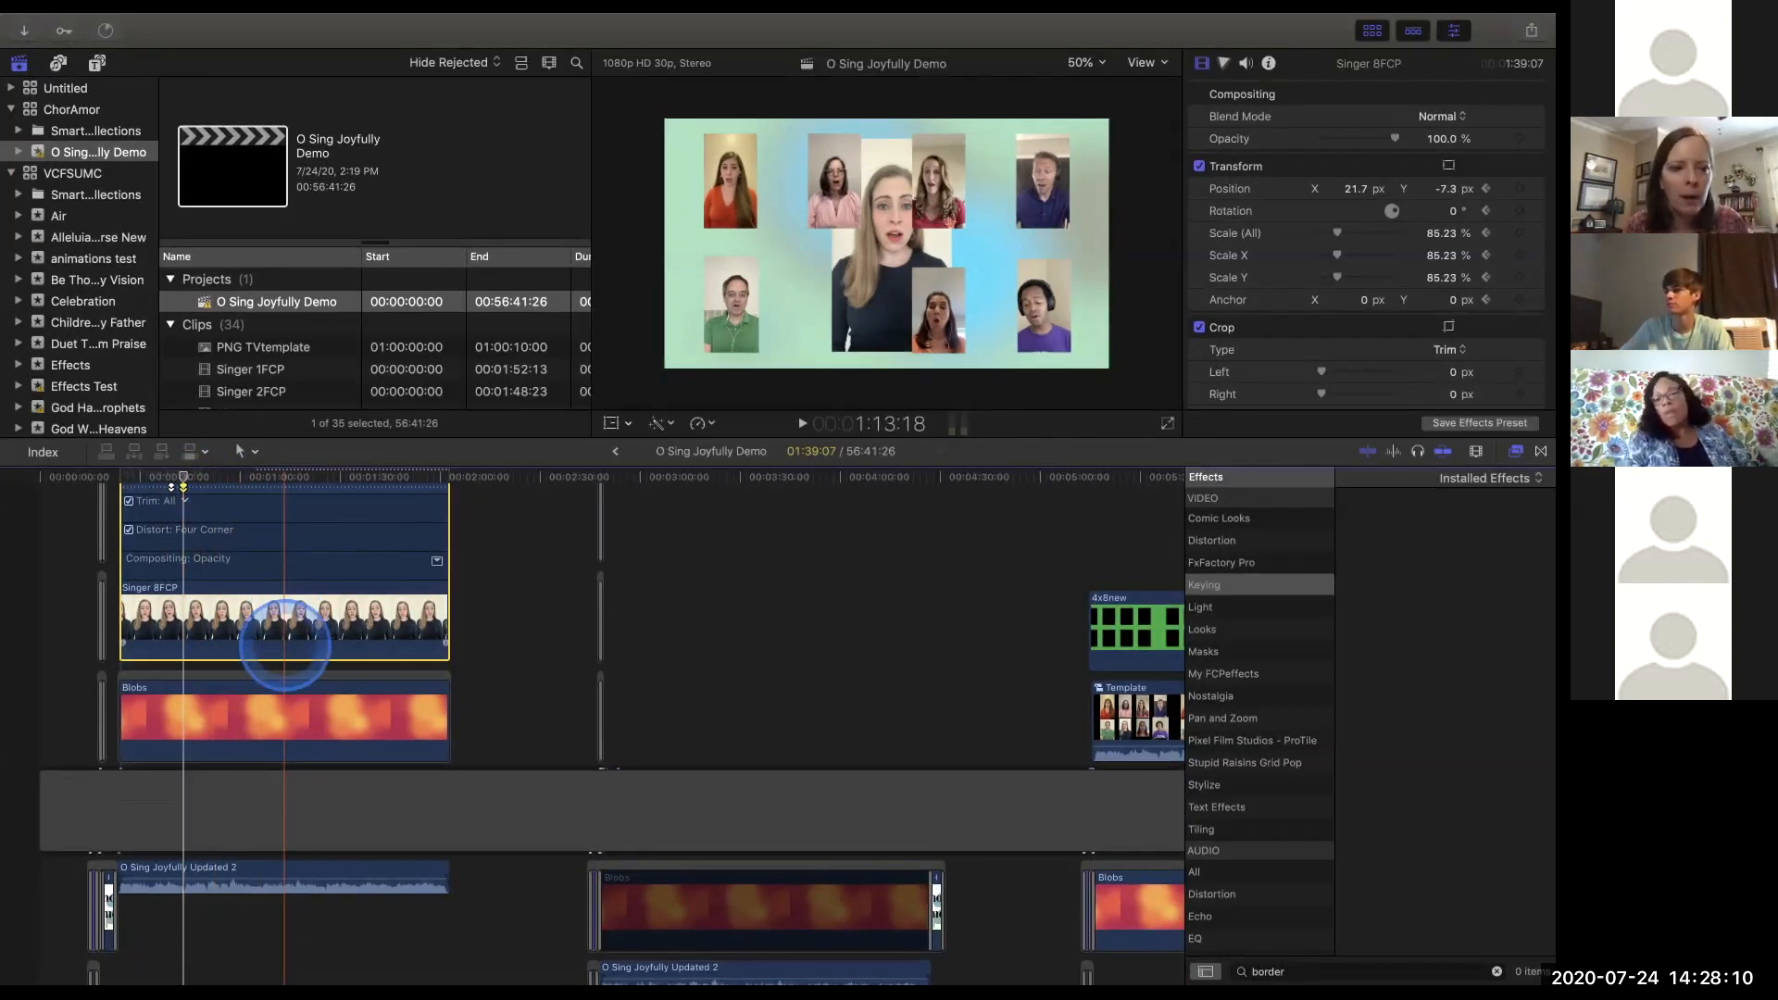
scroll(267, 611, "up", 3)
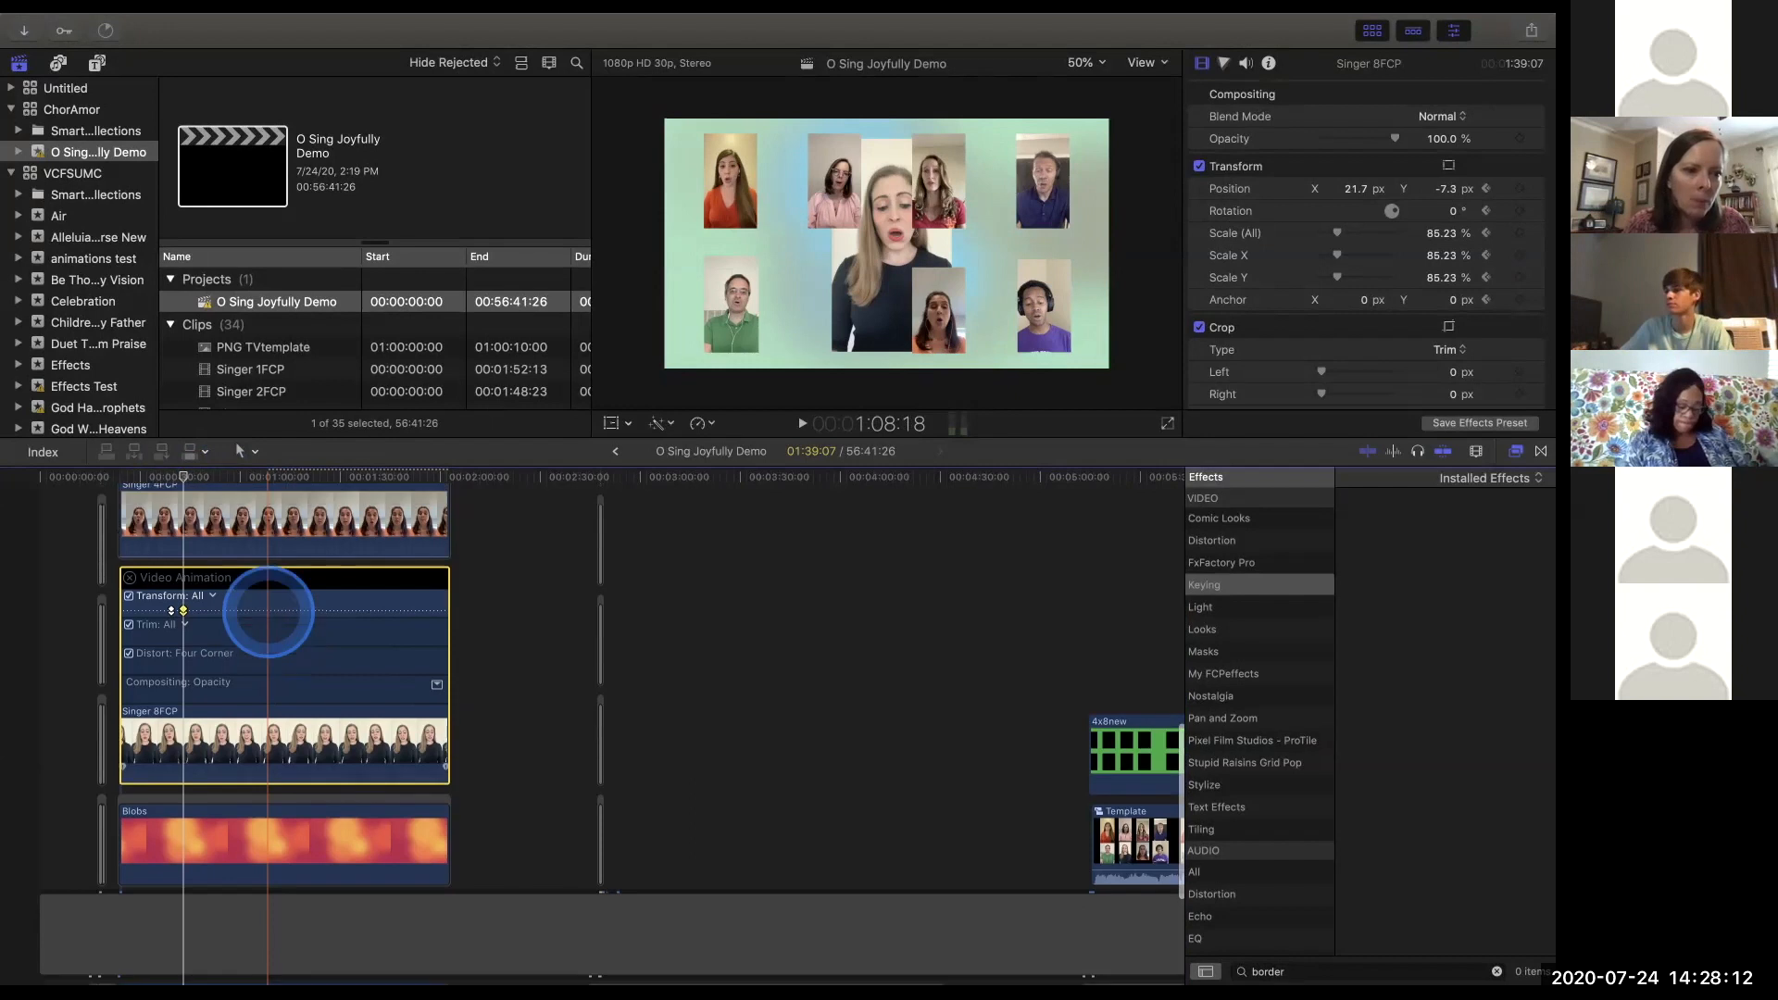
left_click(130, 577)
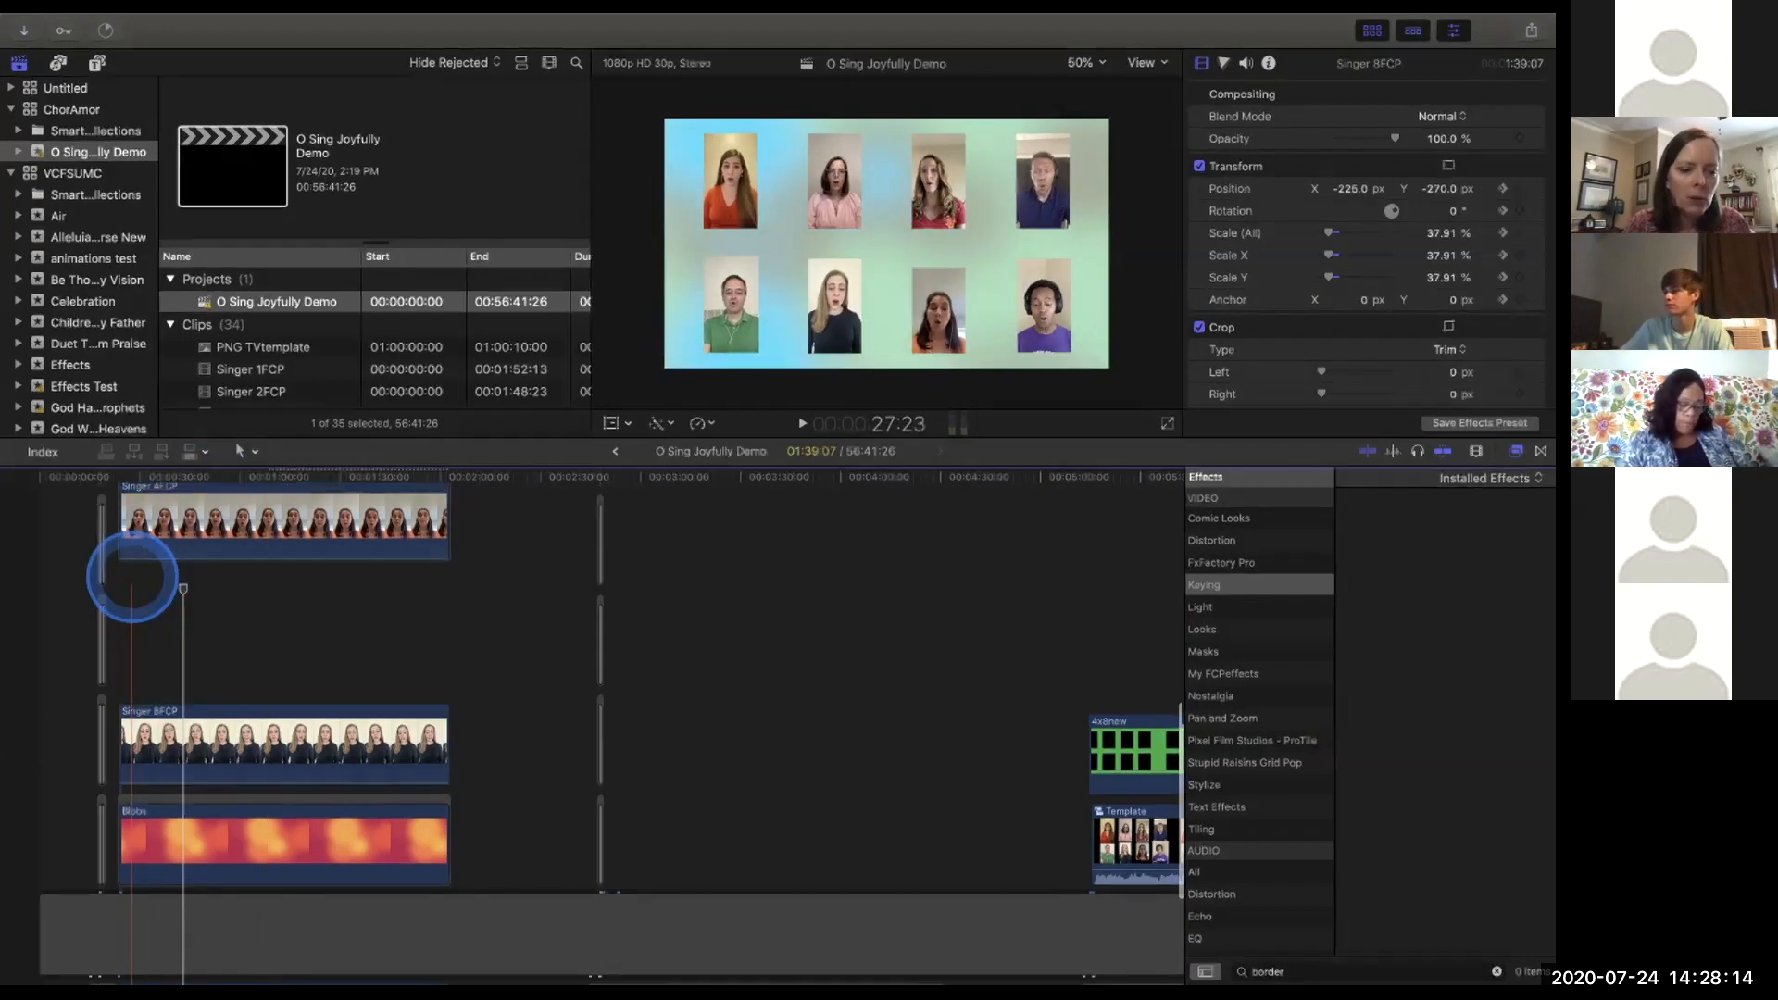
scroll(158, 660, "down", 1)
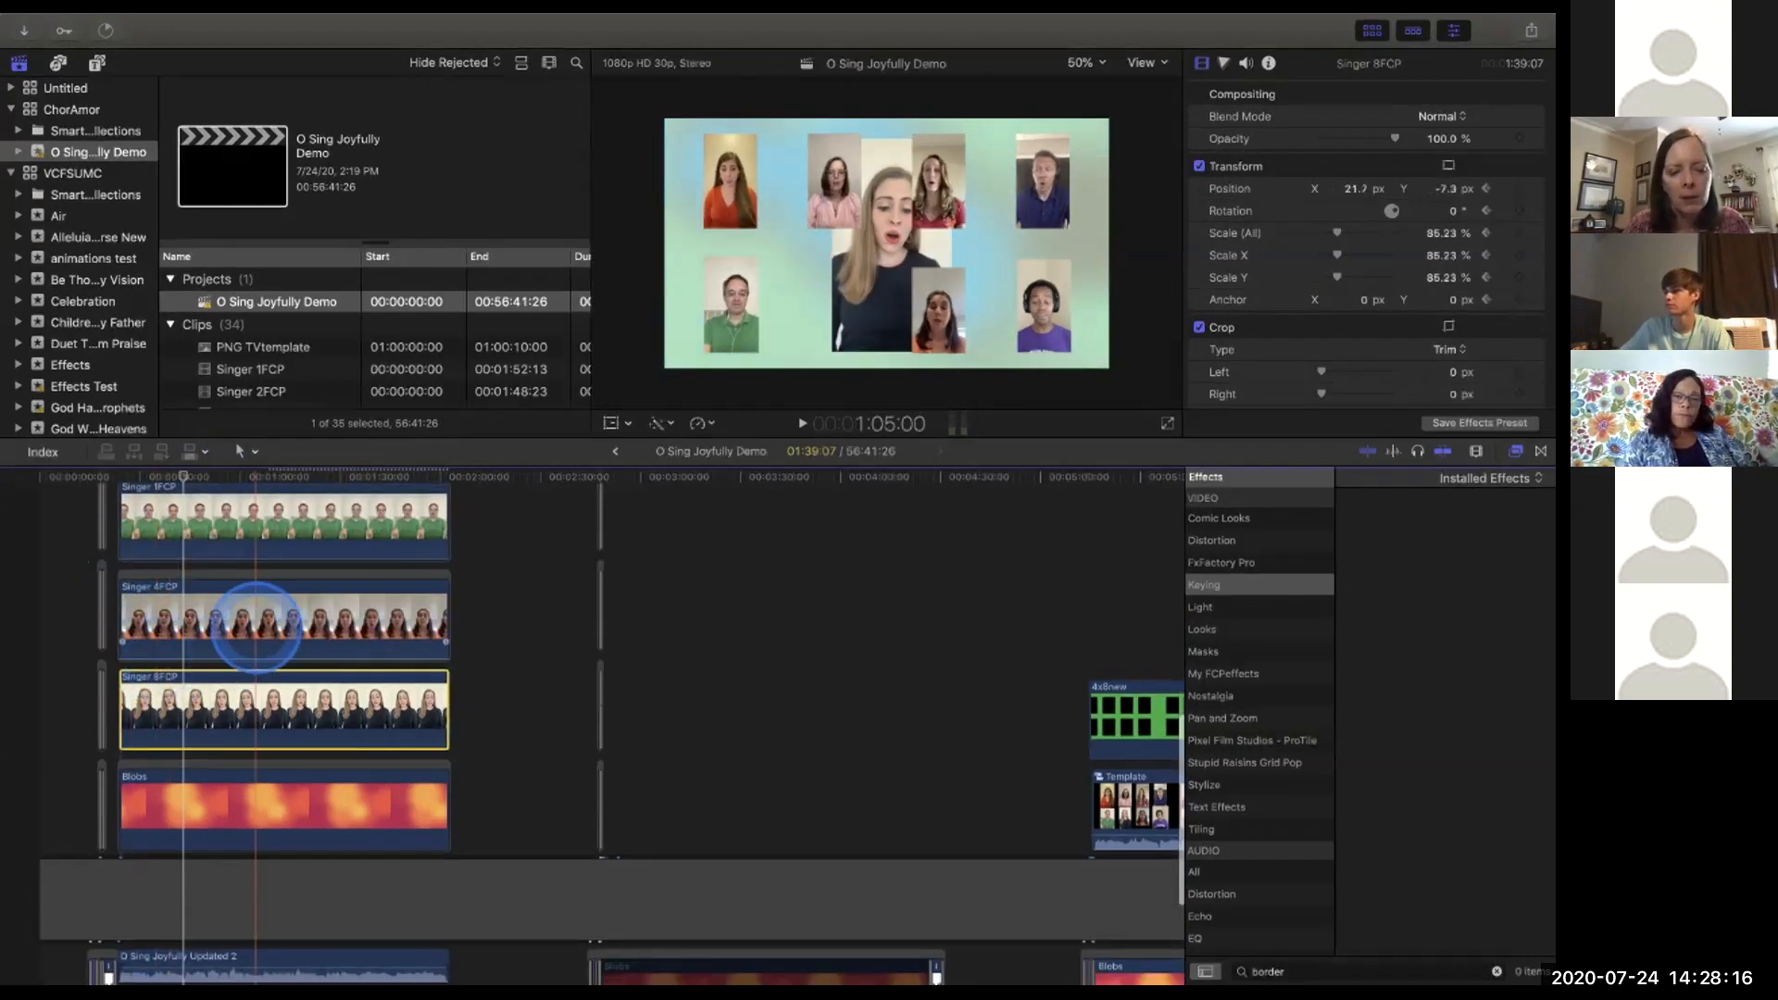
Select the Singer 1FCP clip and look through the Blur category of the video effects.
left_click(226, 606)
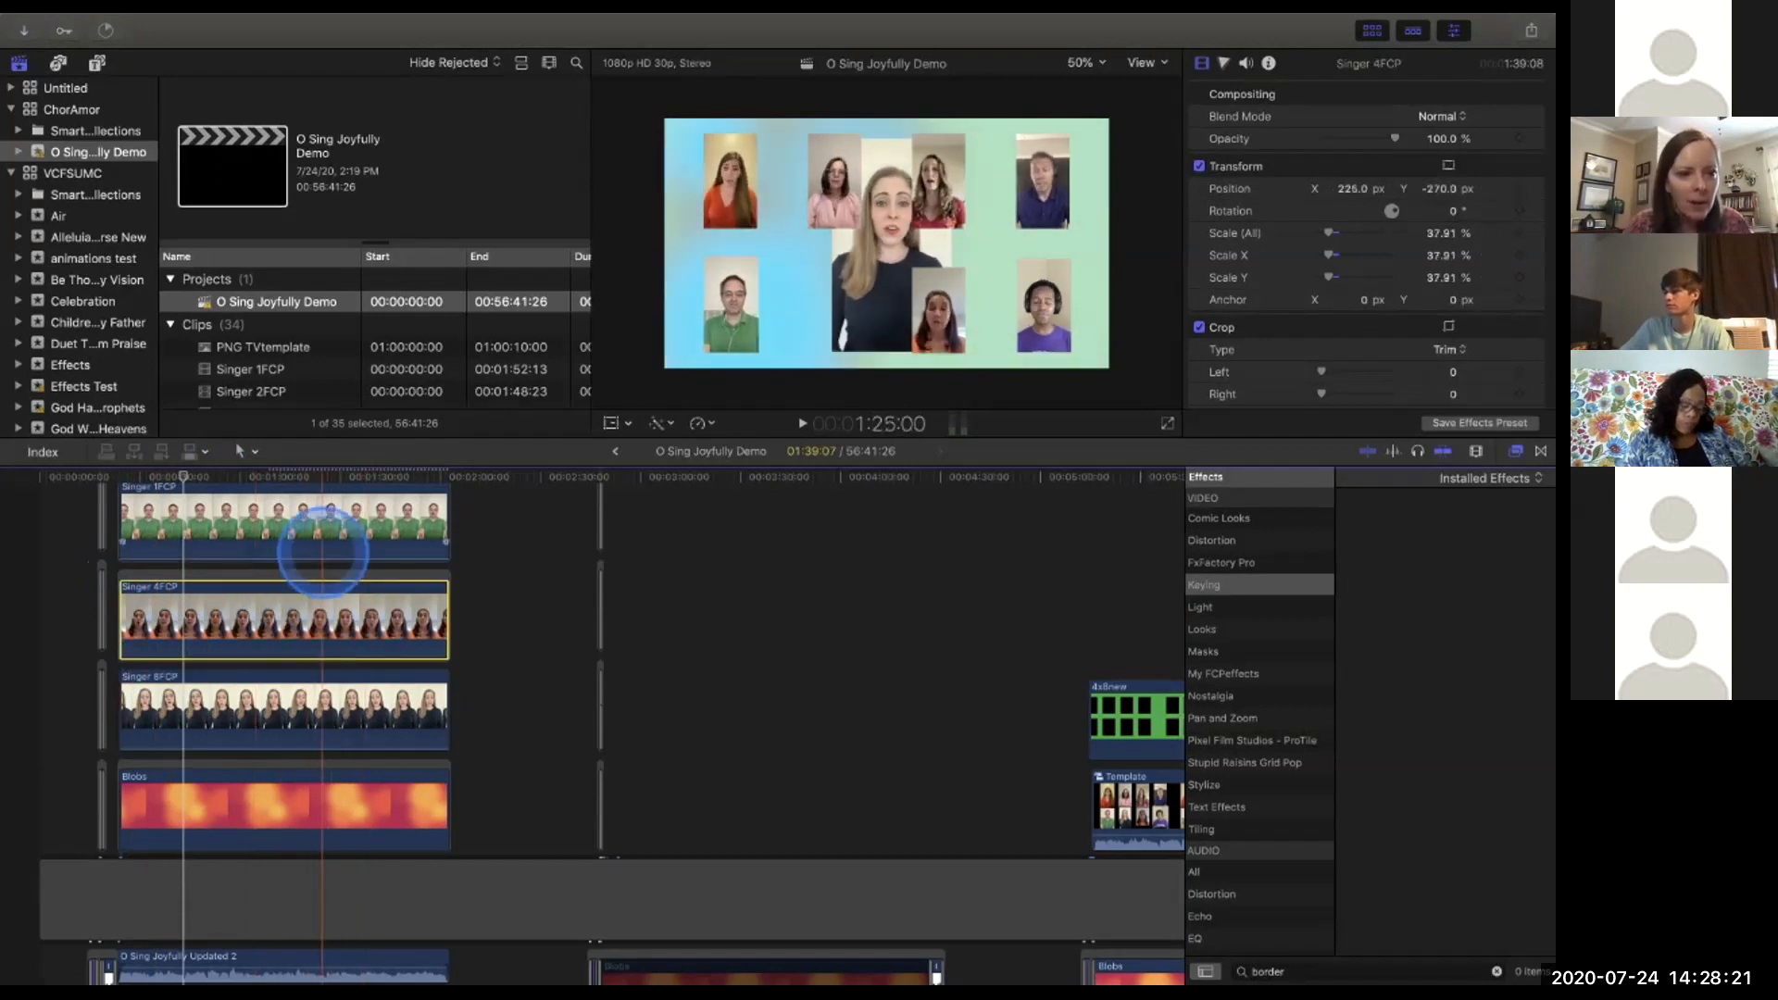
scroll(286, 603, "up", 1)
left_click(291, 576)
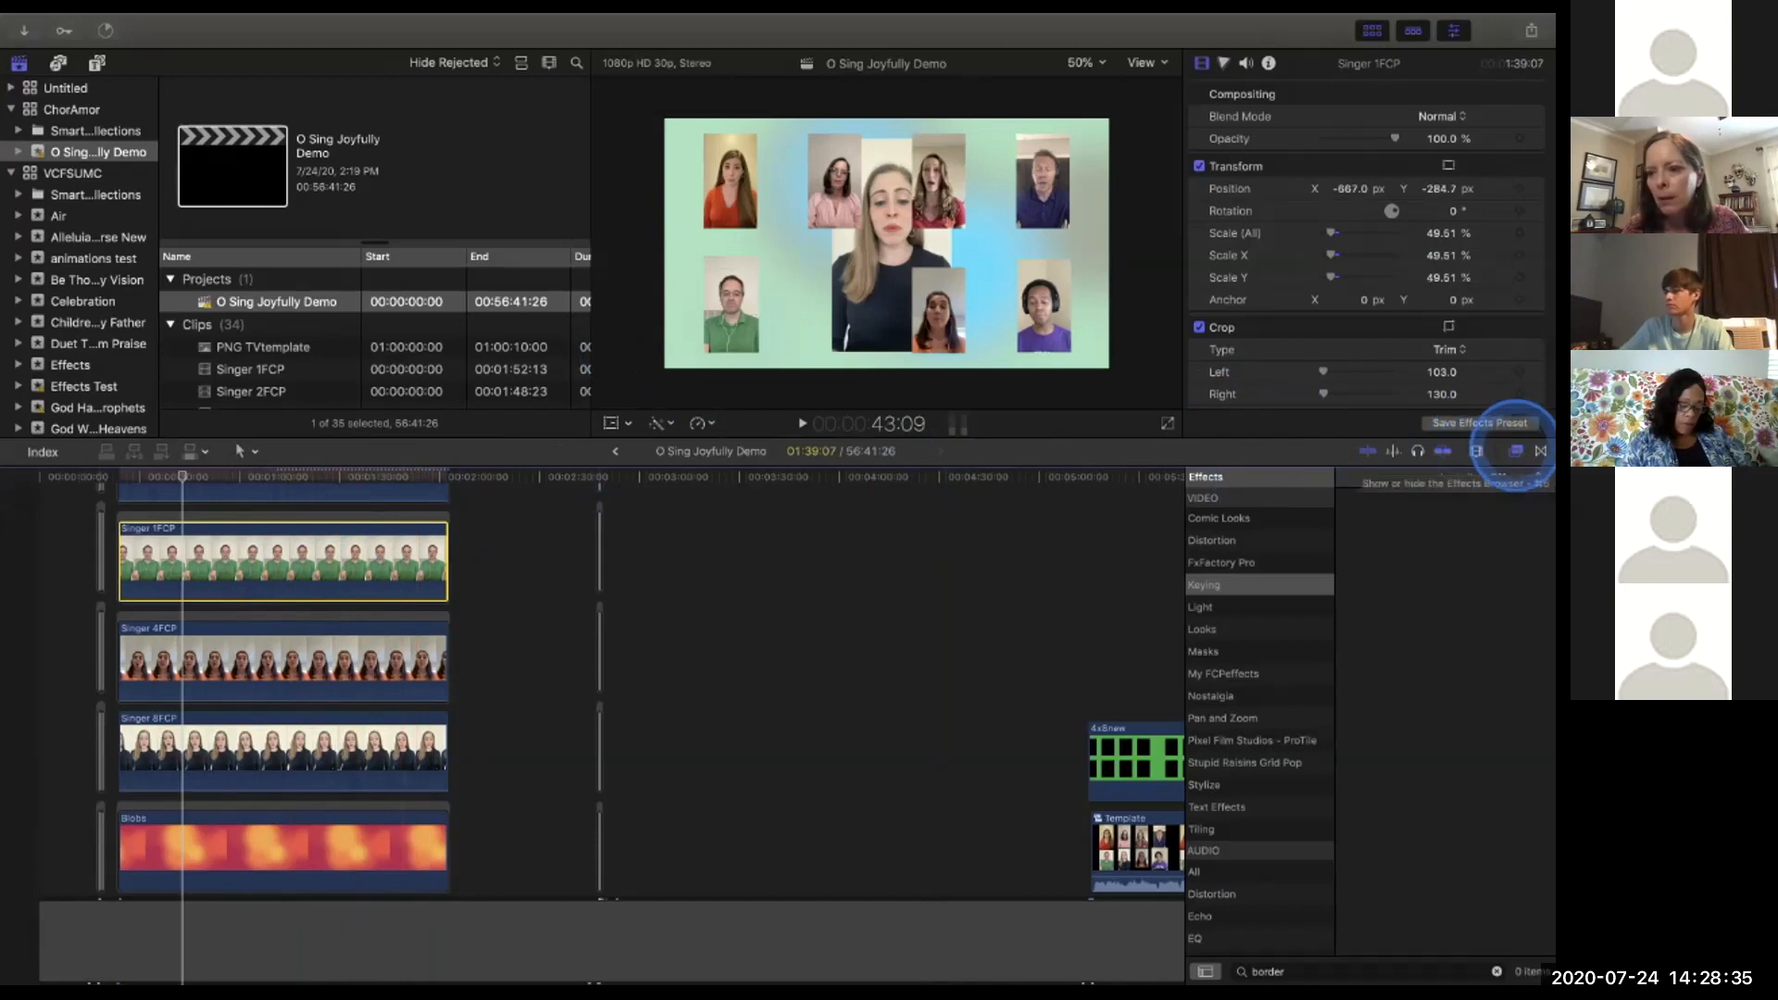
scroll(1242, 568, "down", 3)
scroll(1260, 731, "up", 6)
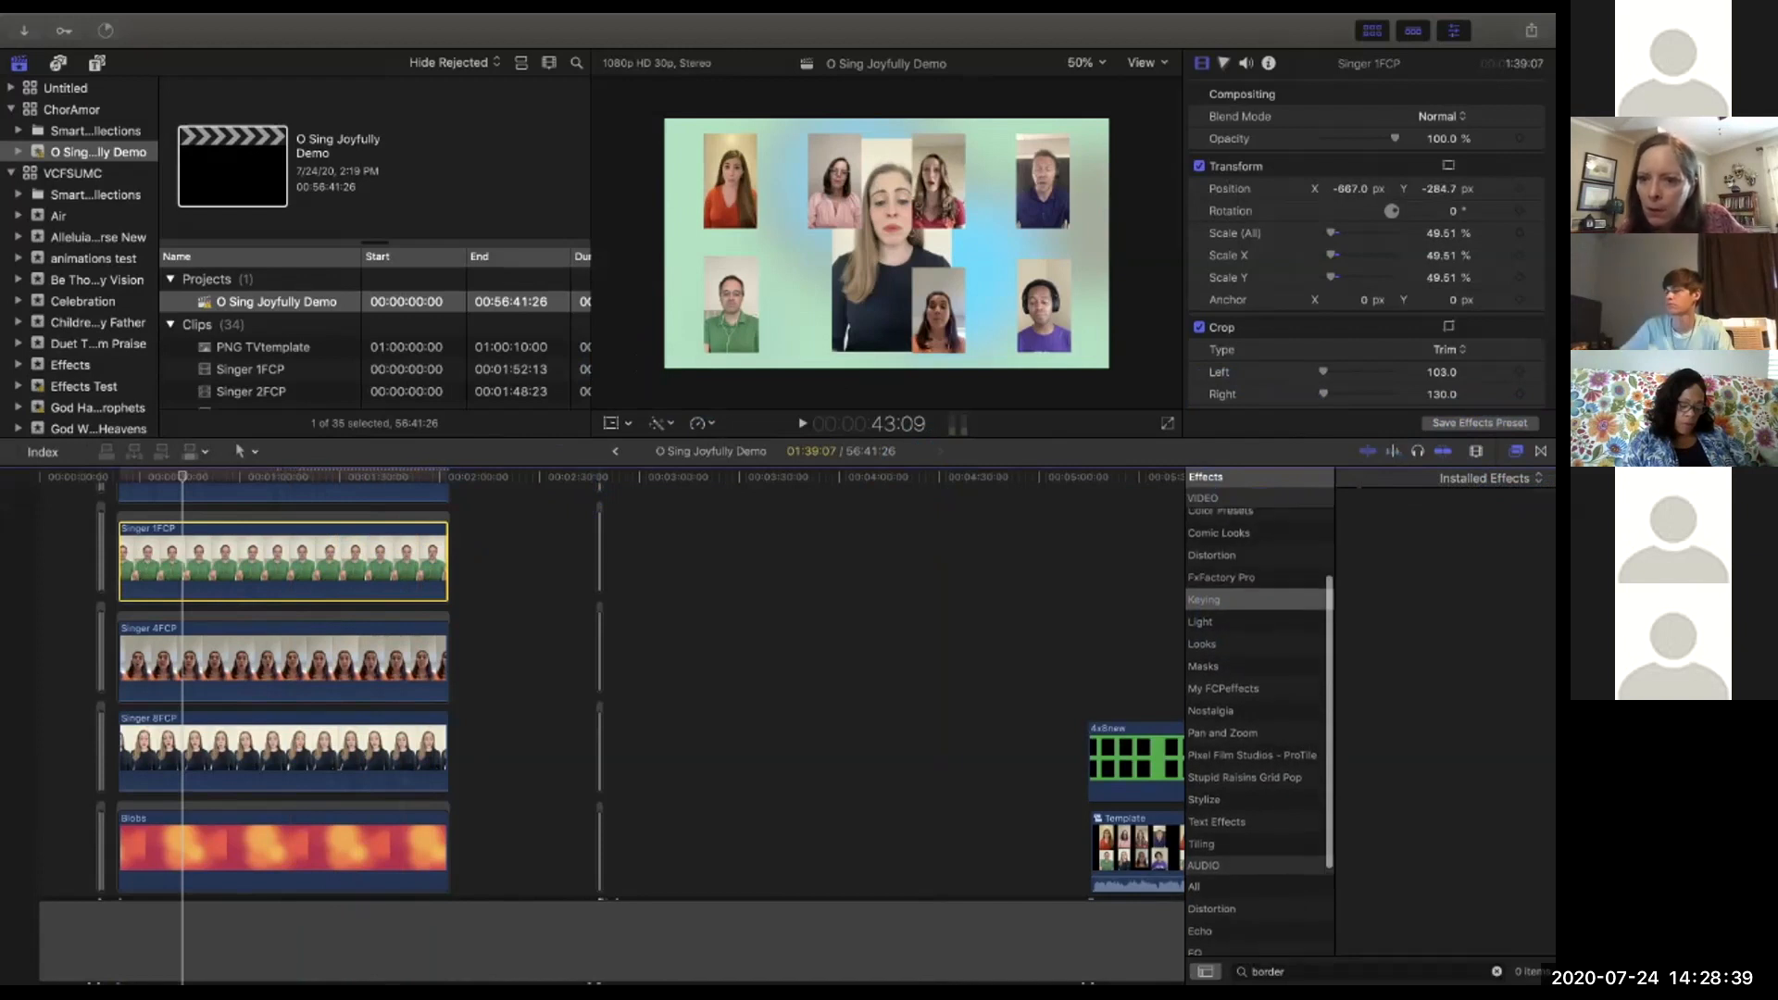
scroll(1259, 722, "up", 1)
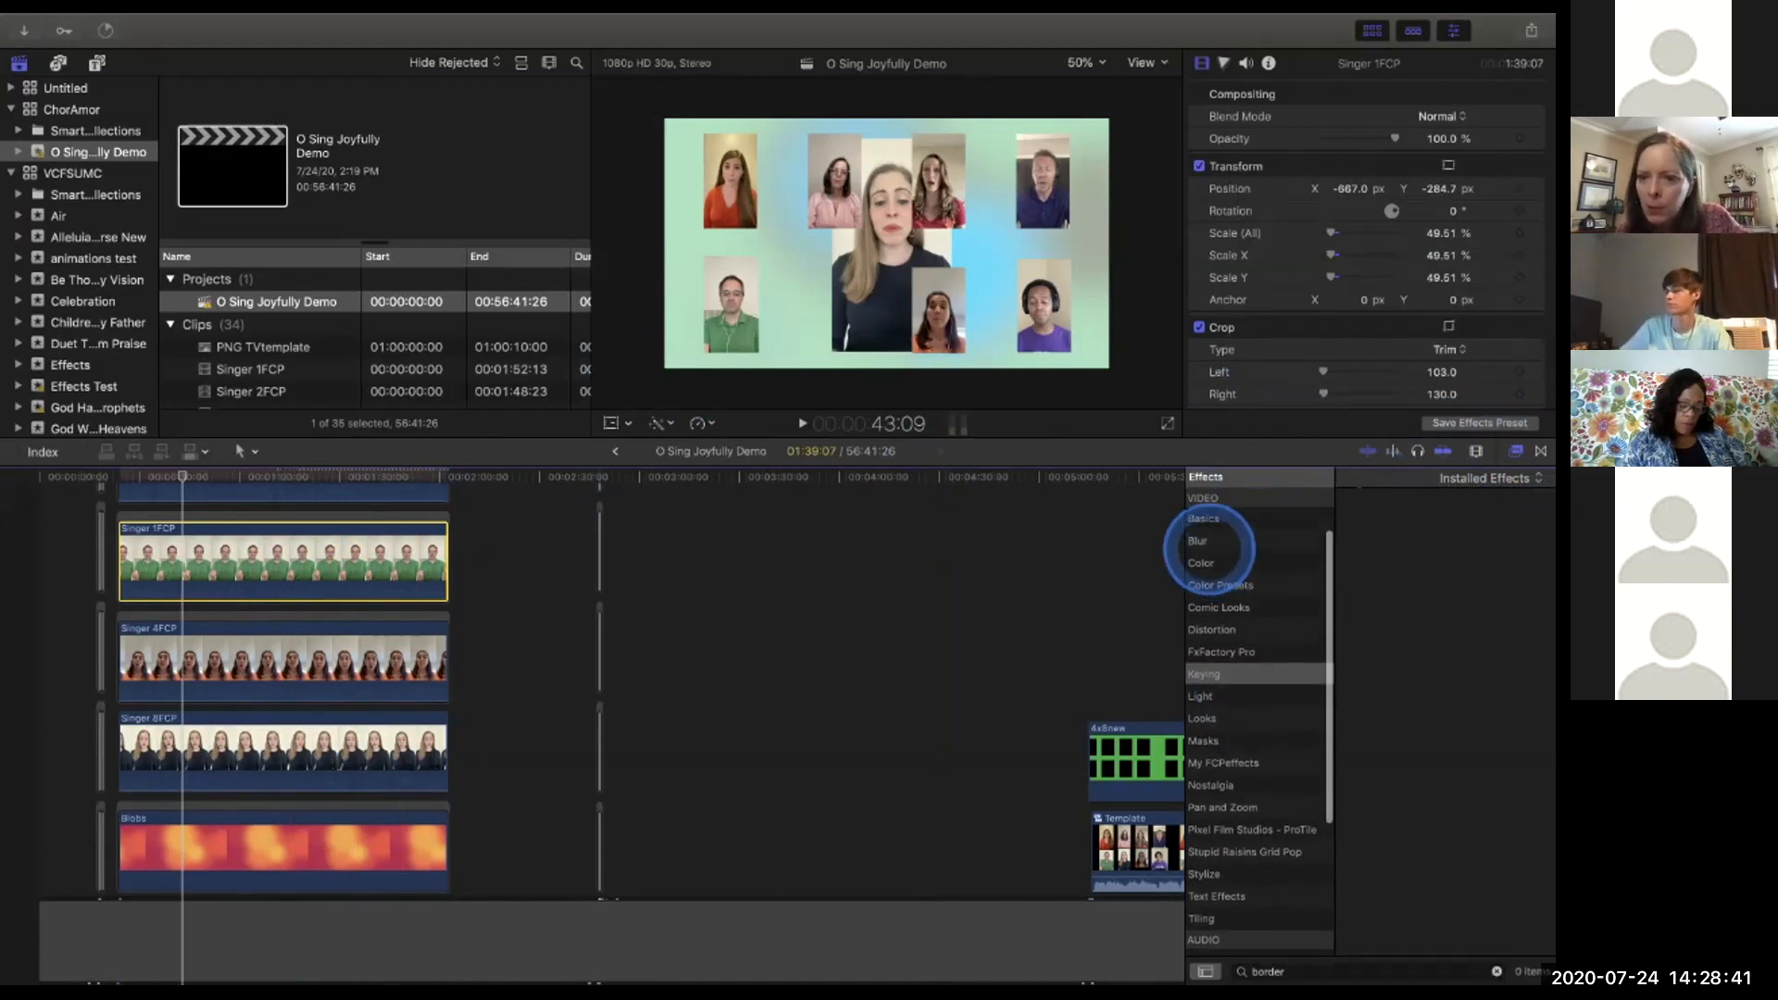
left_click(1203, 542)
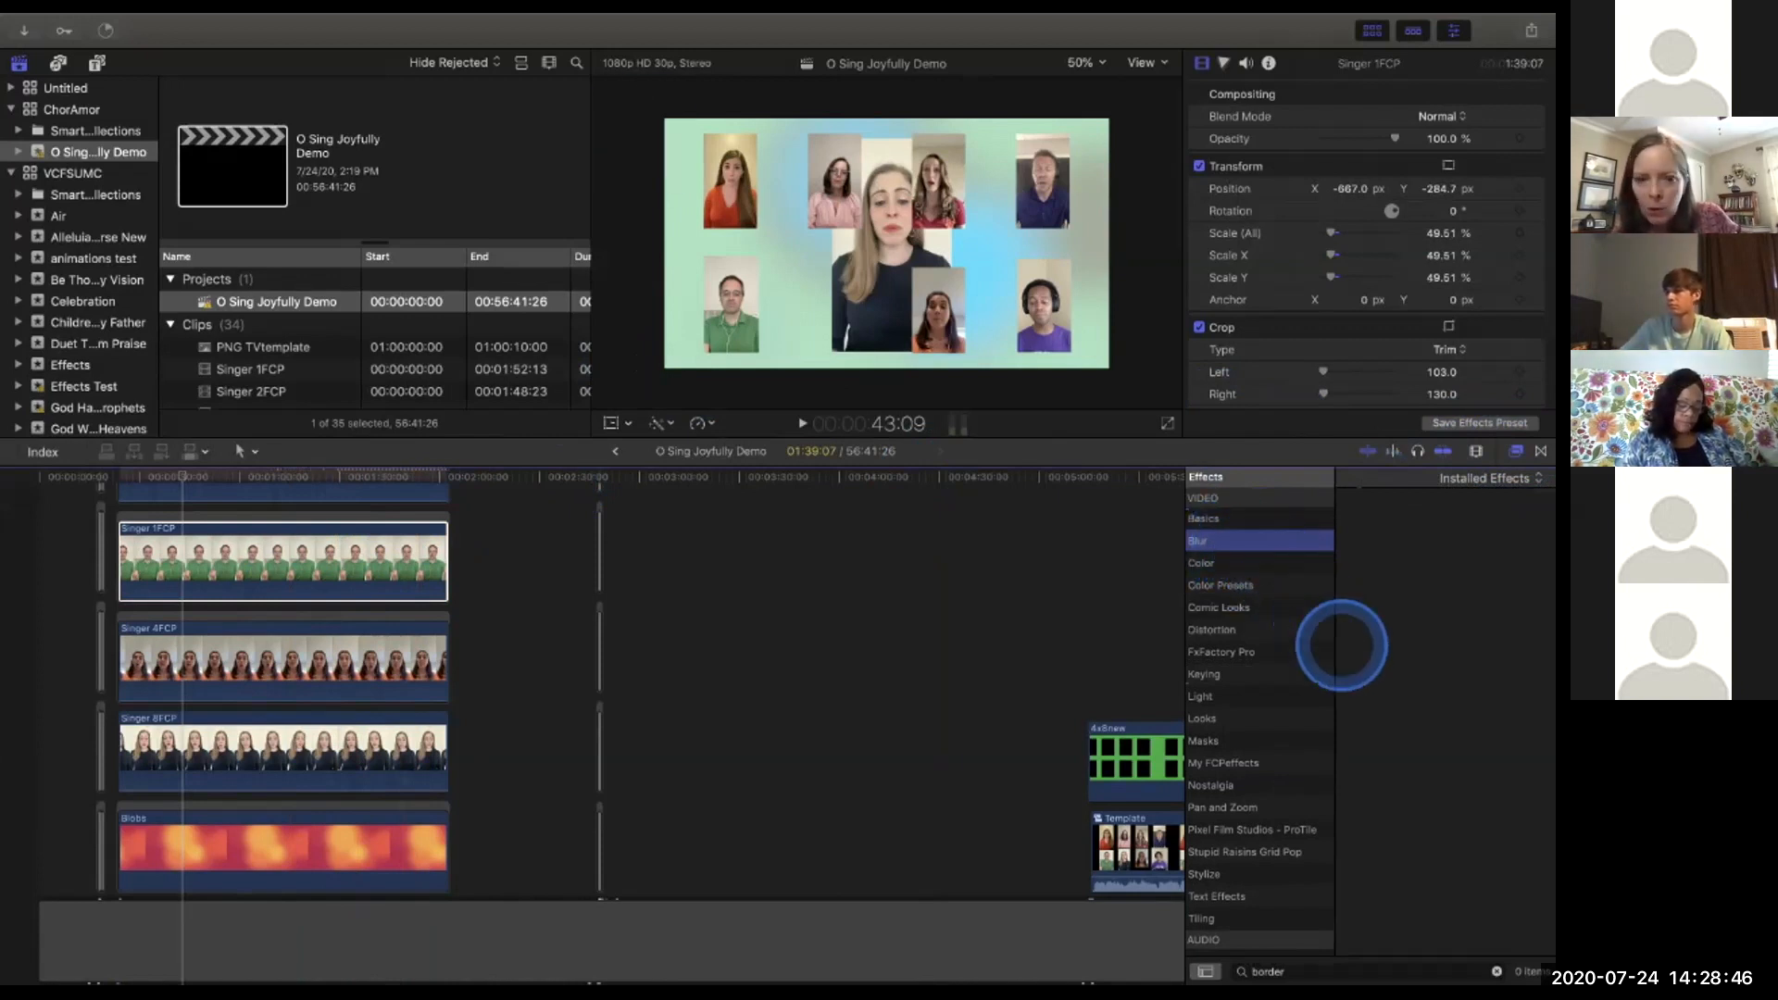
left_click(396, 556)
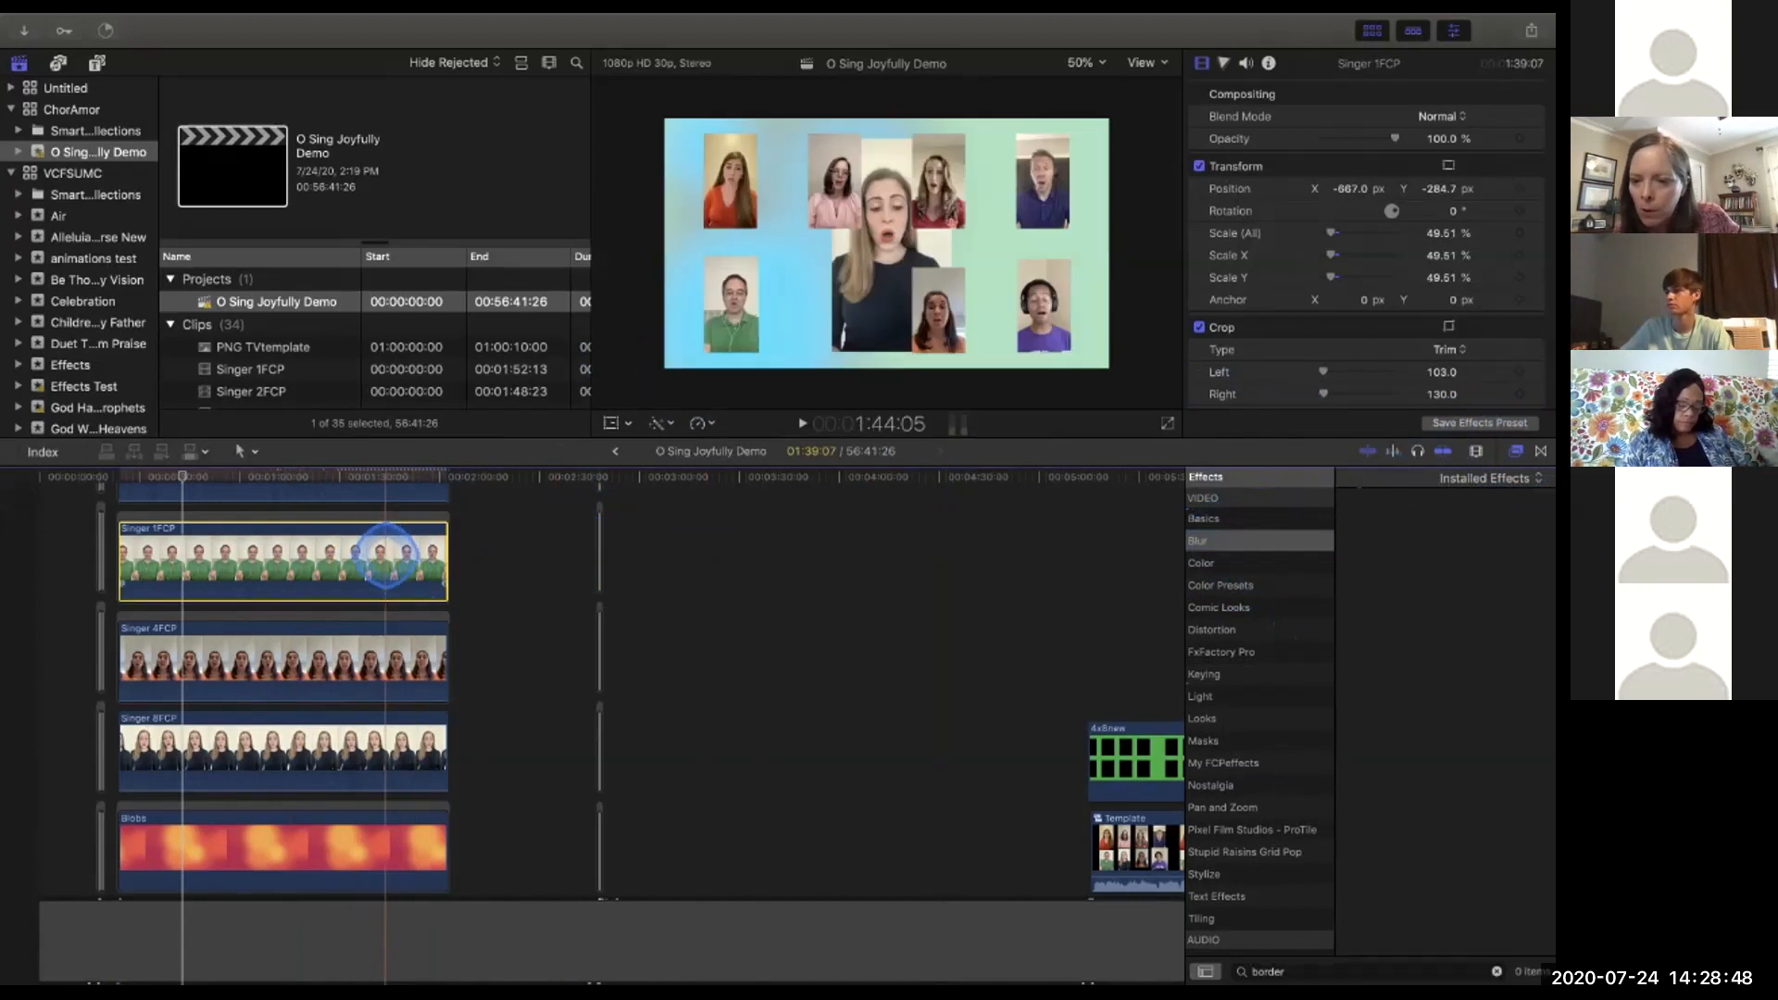
left_click(1232, 541)
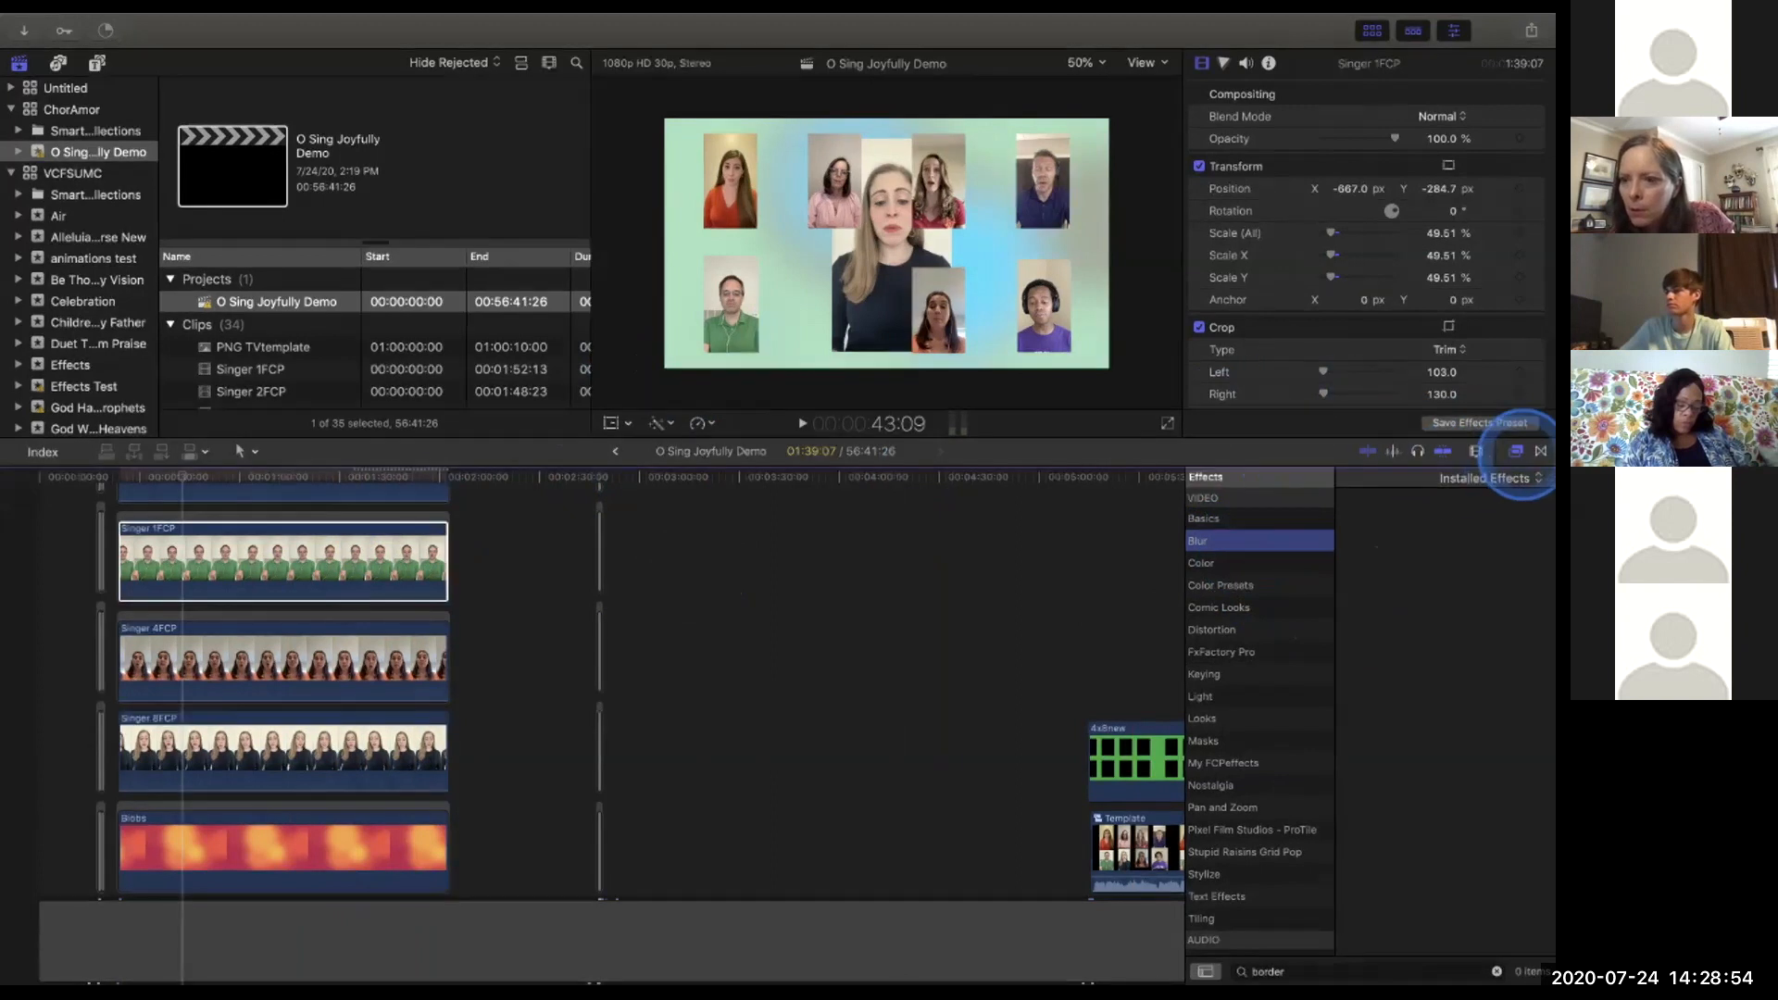
Close and reopen the effects browser on the Blur category and check its source options, keeping Installed Effects.
left_click(1516, 451)
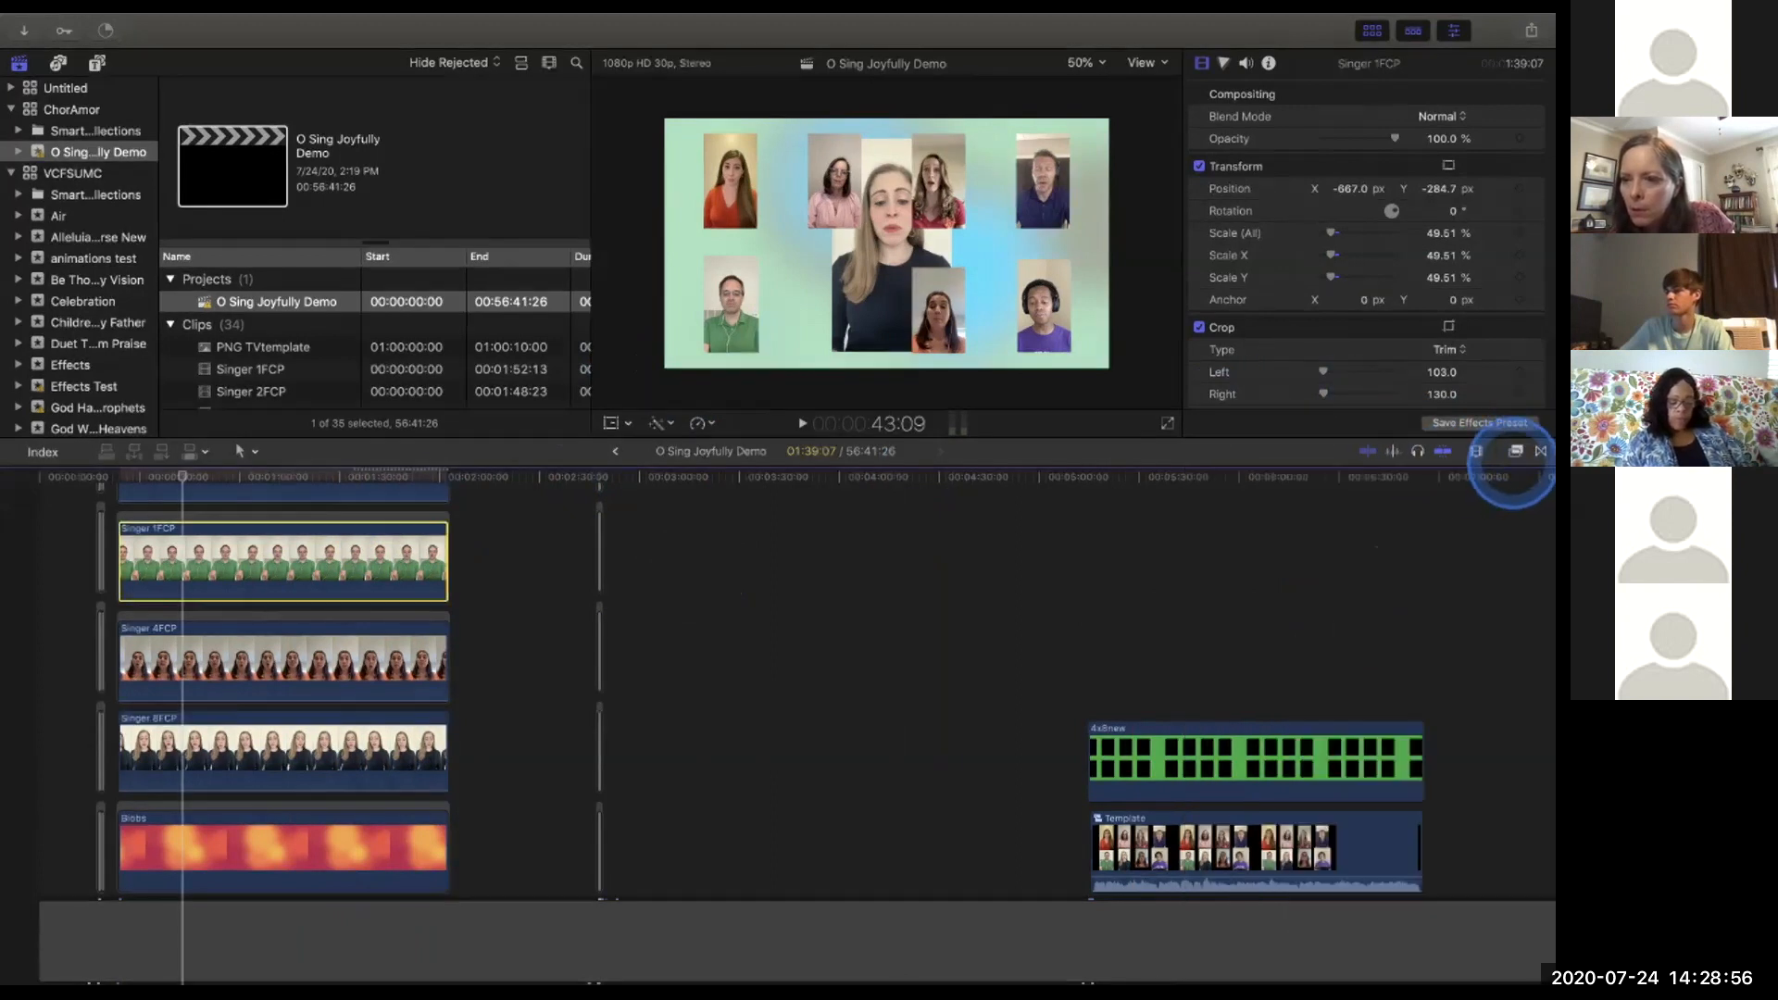
left_click(1515, 451)
left_click(1258, 541)
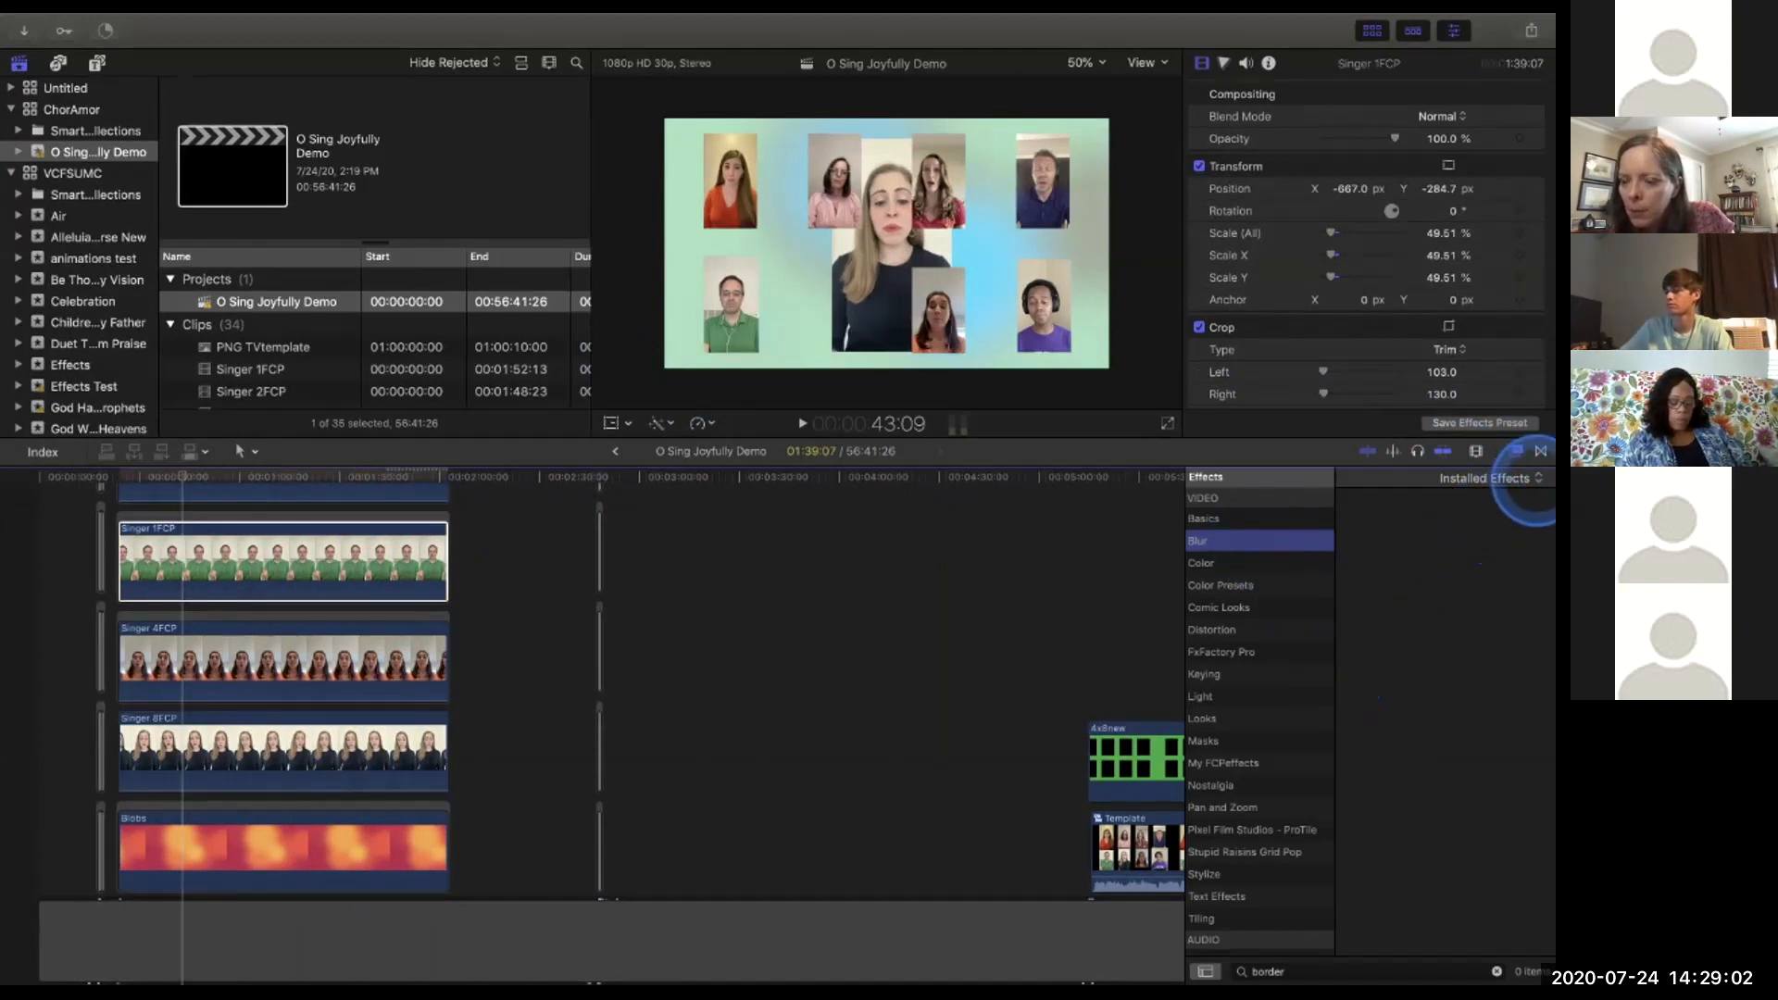
left_click(1525, 478)
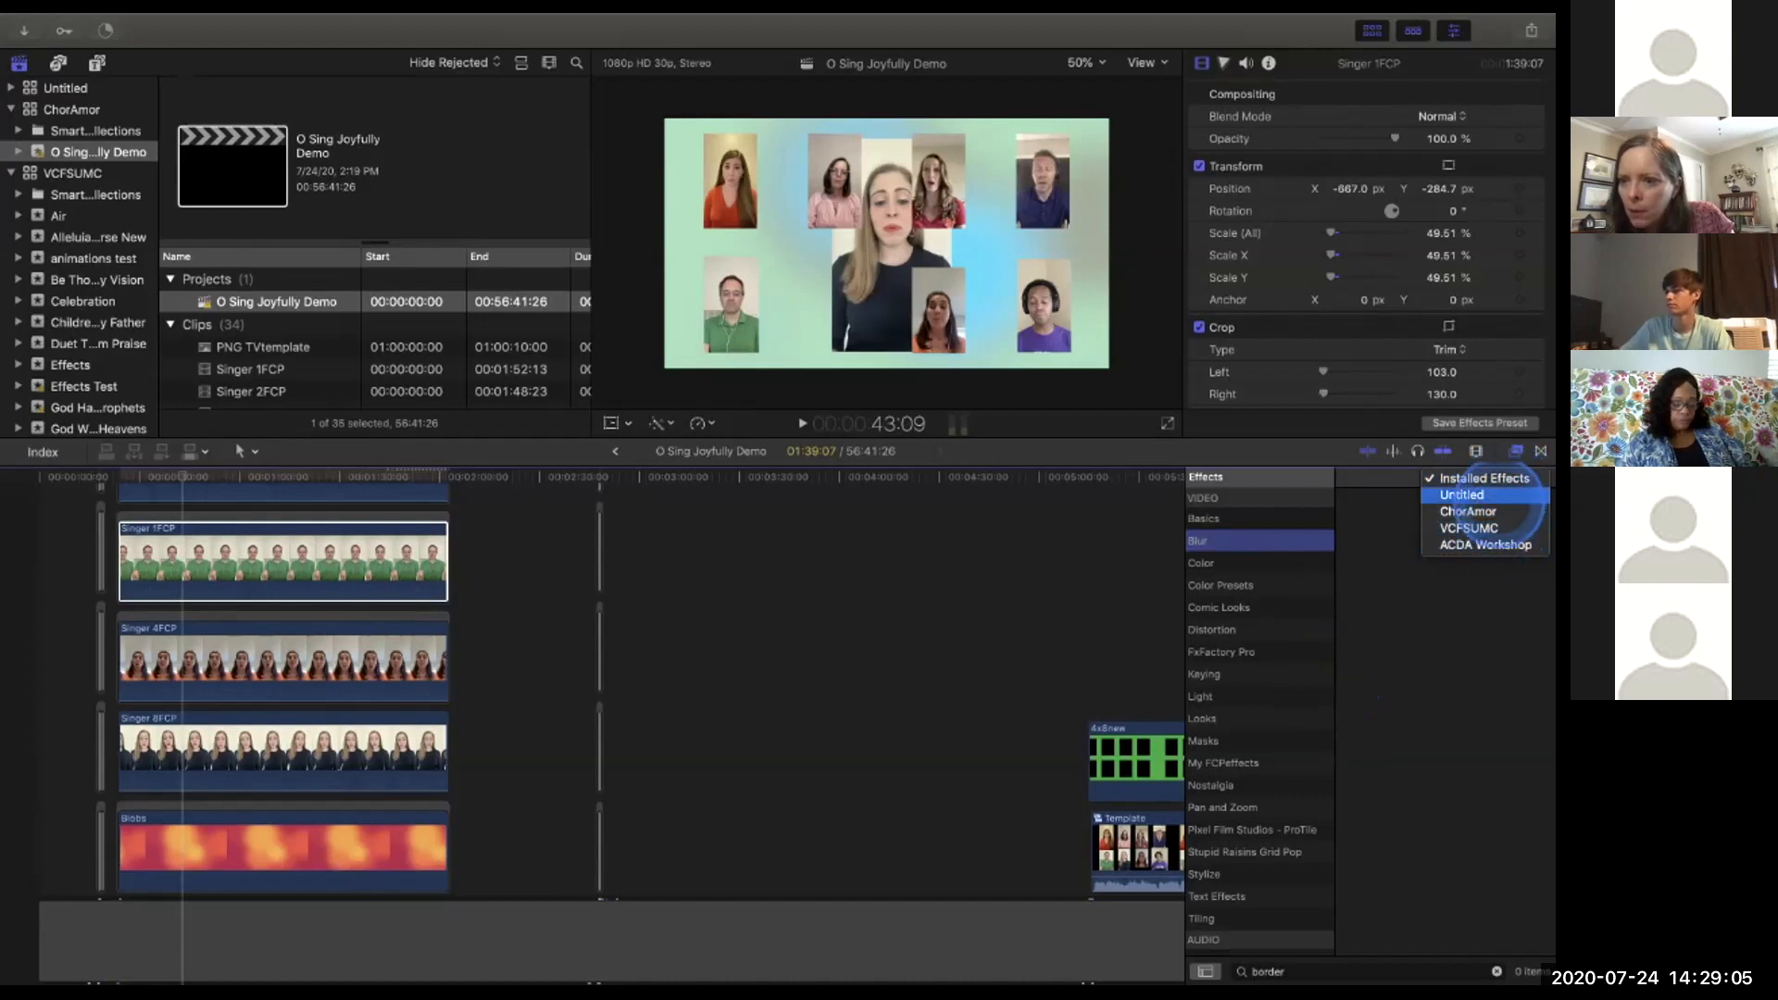
left_click(1490, 479)
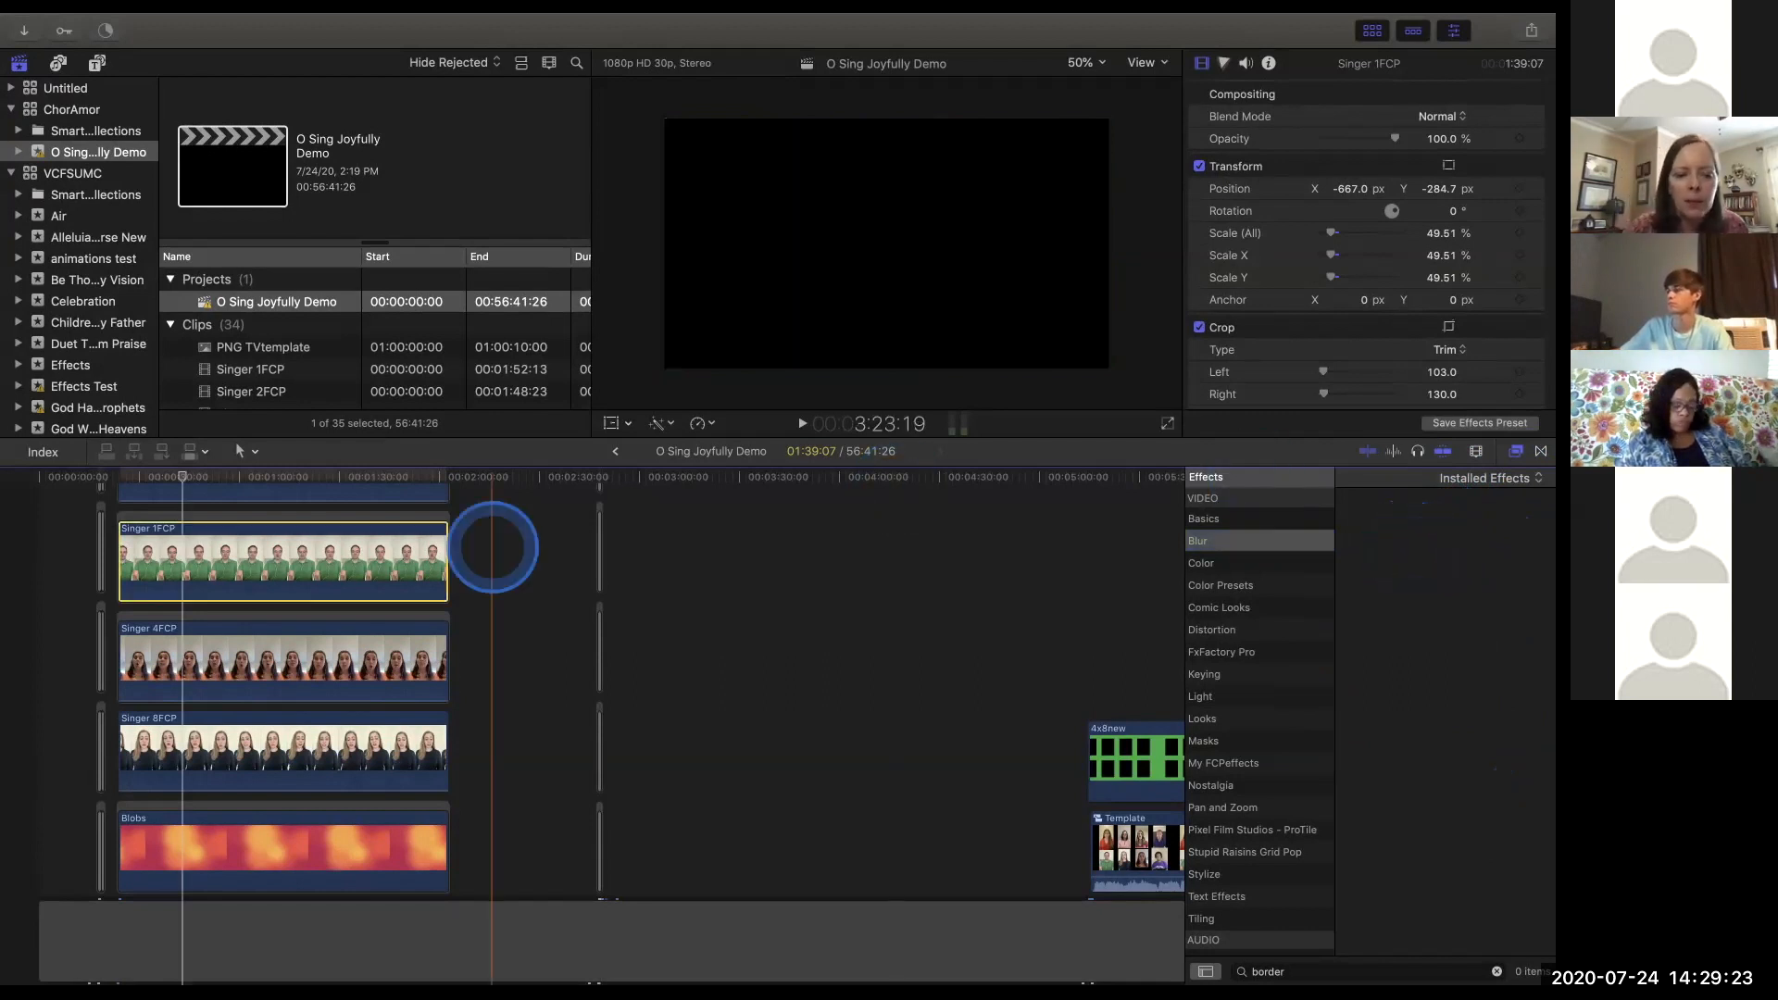
Open the Children of the Heavenly Father project from the VCFSUMC library and scrub back to about 1:13:09.
left_click(370, 551)
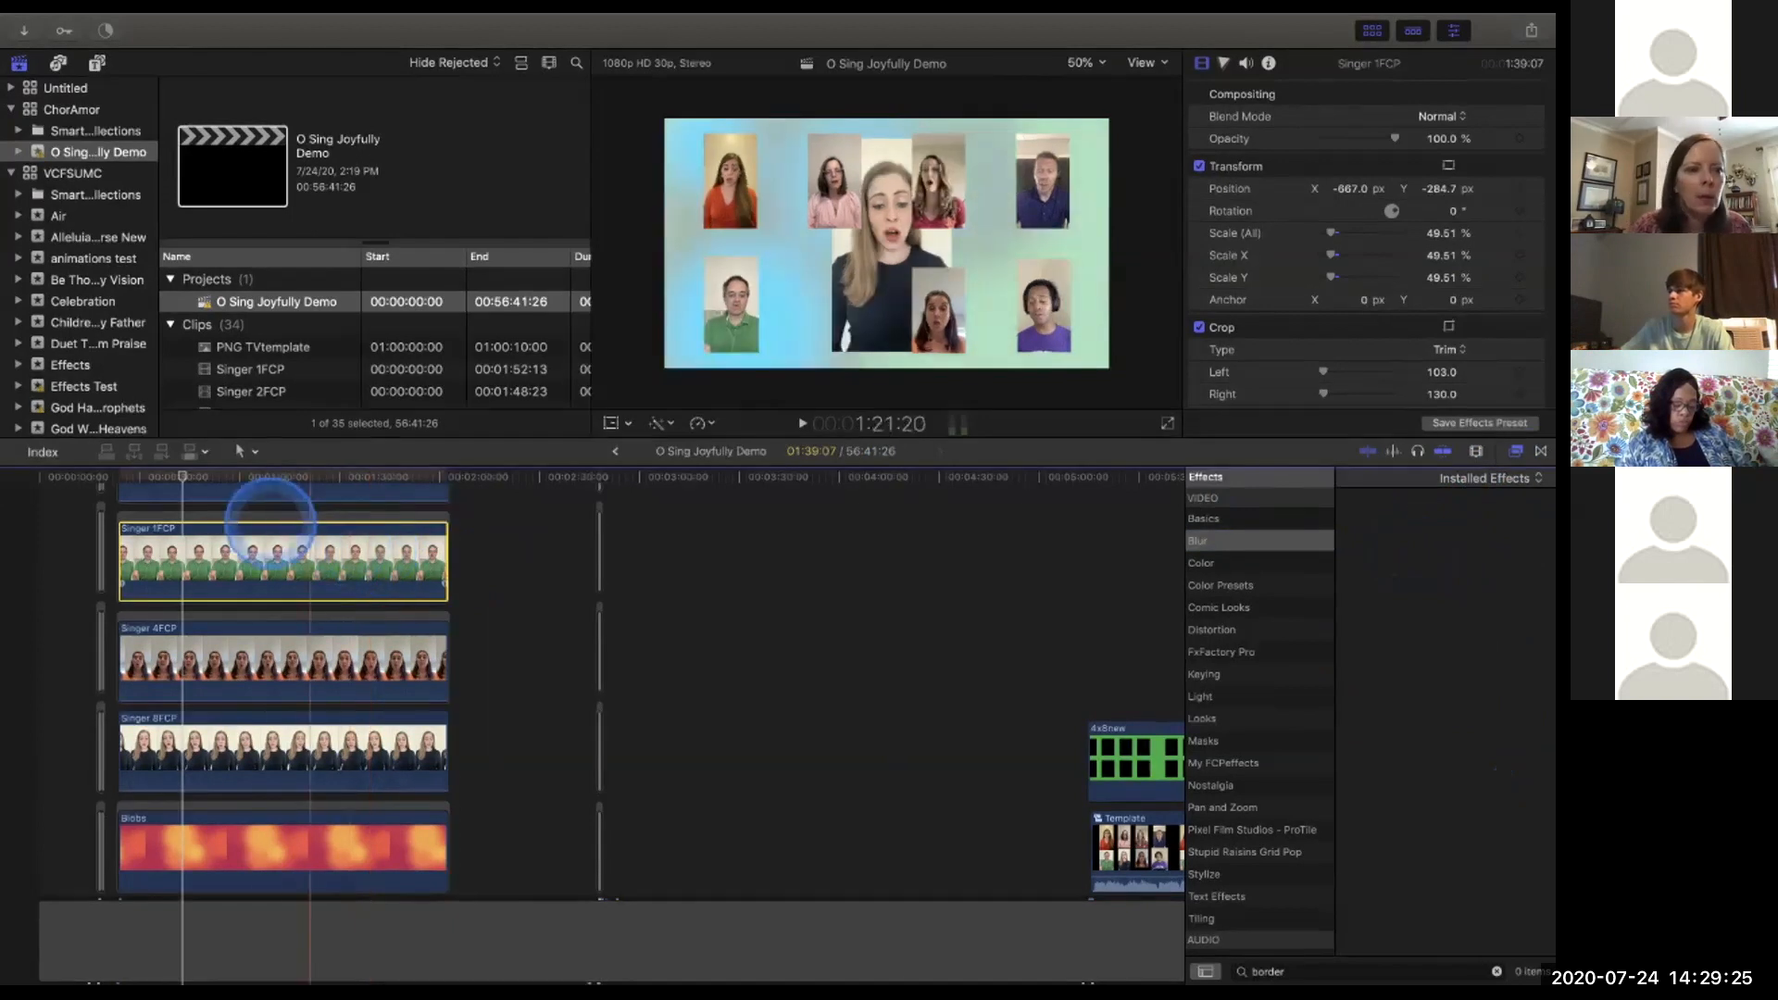
scroll(93, 231, "down", 1)
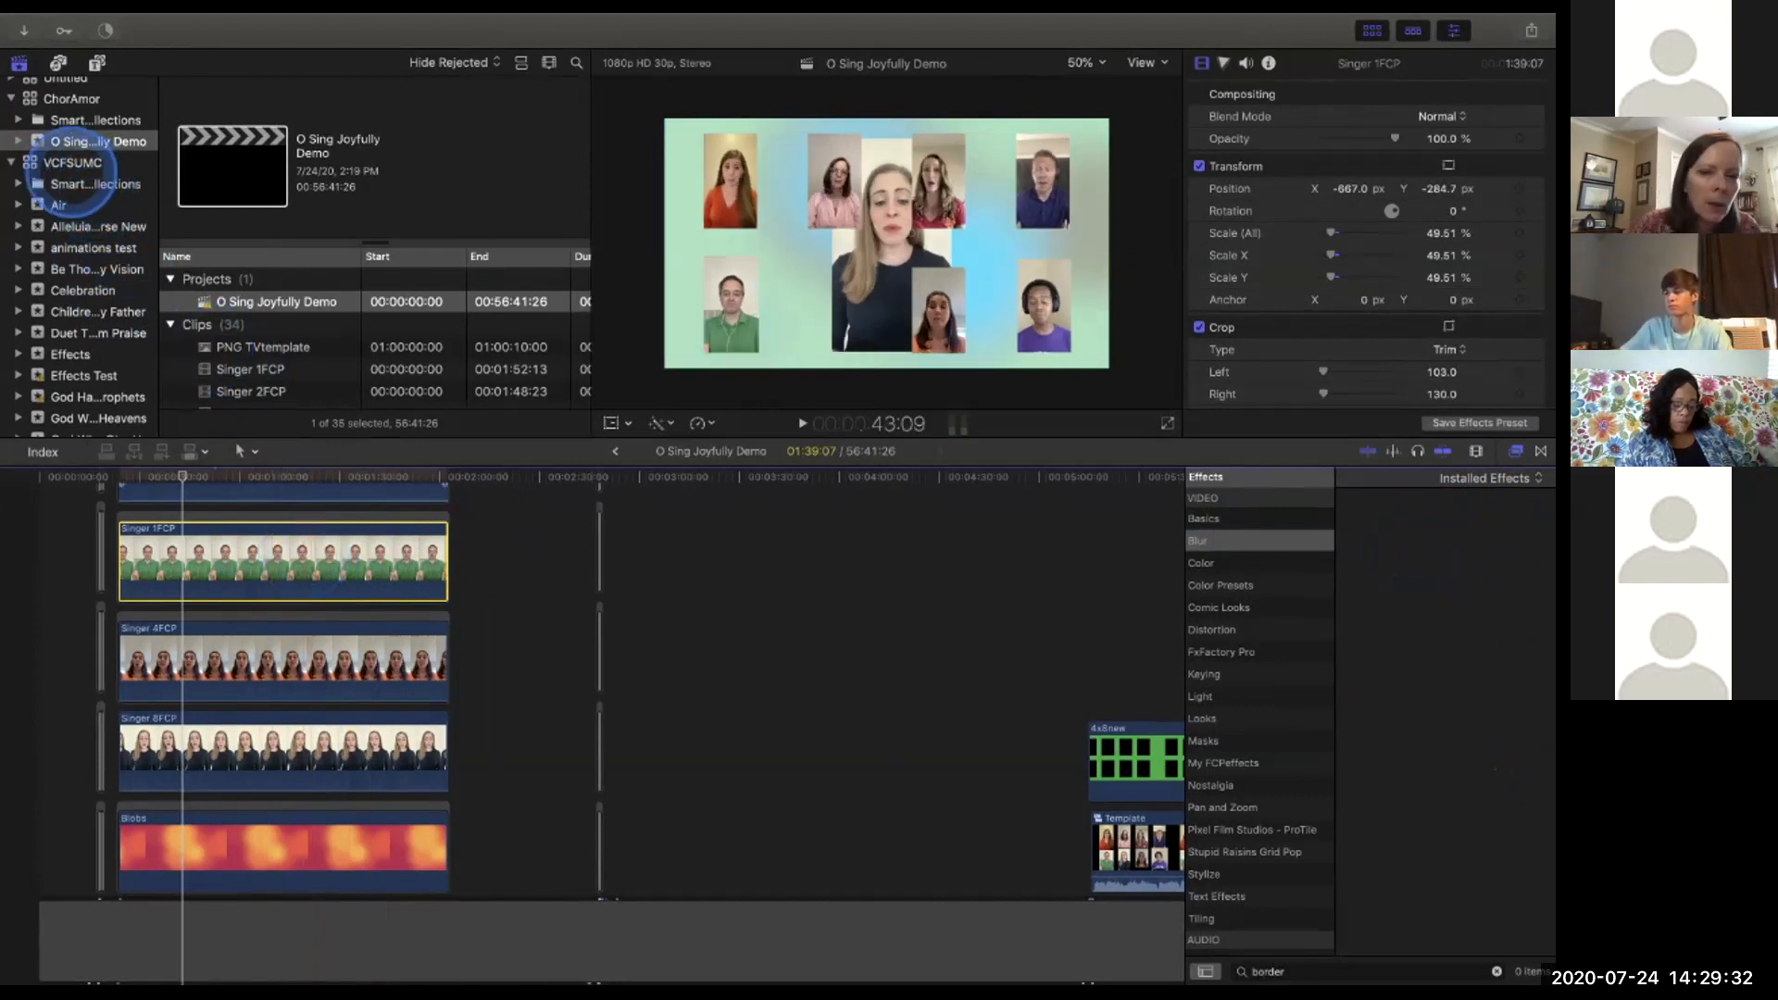
scroll(88, 166, "up", 1)
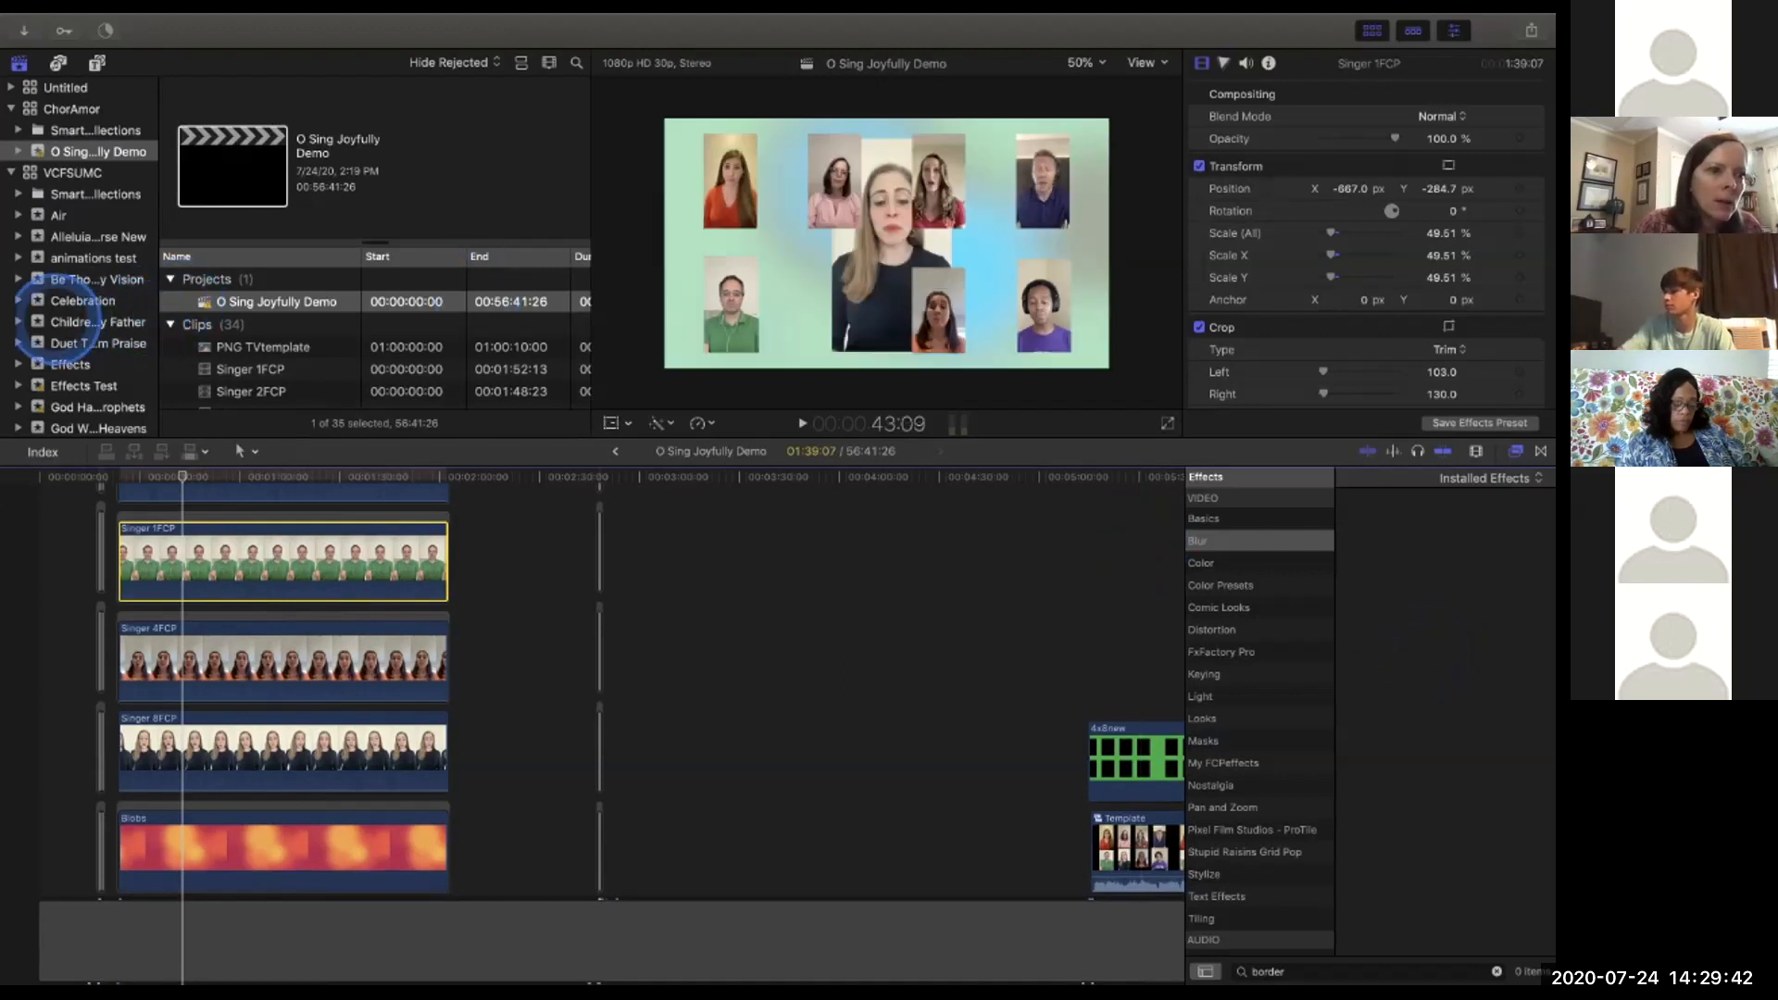
left_click(42, 321)
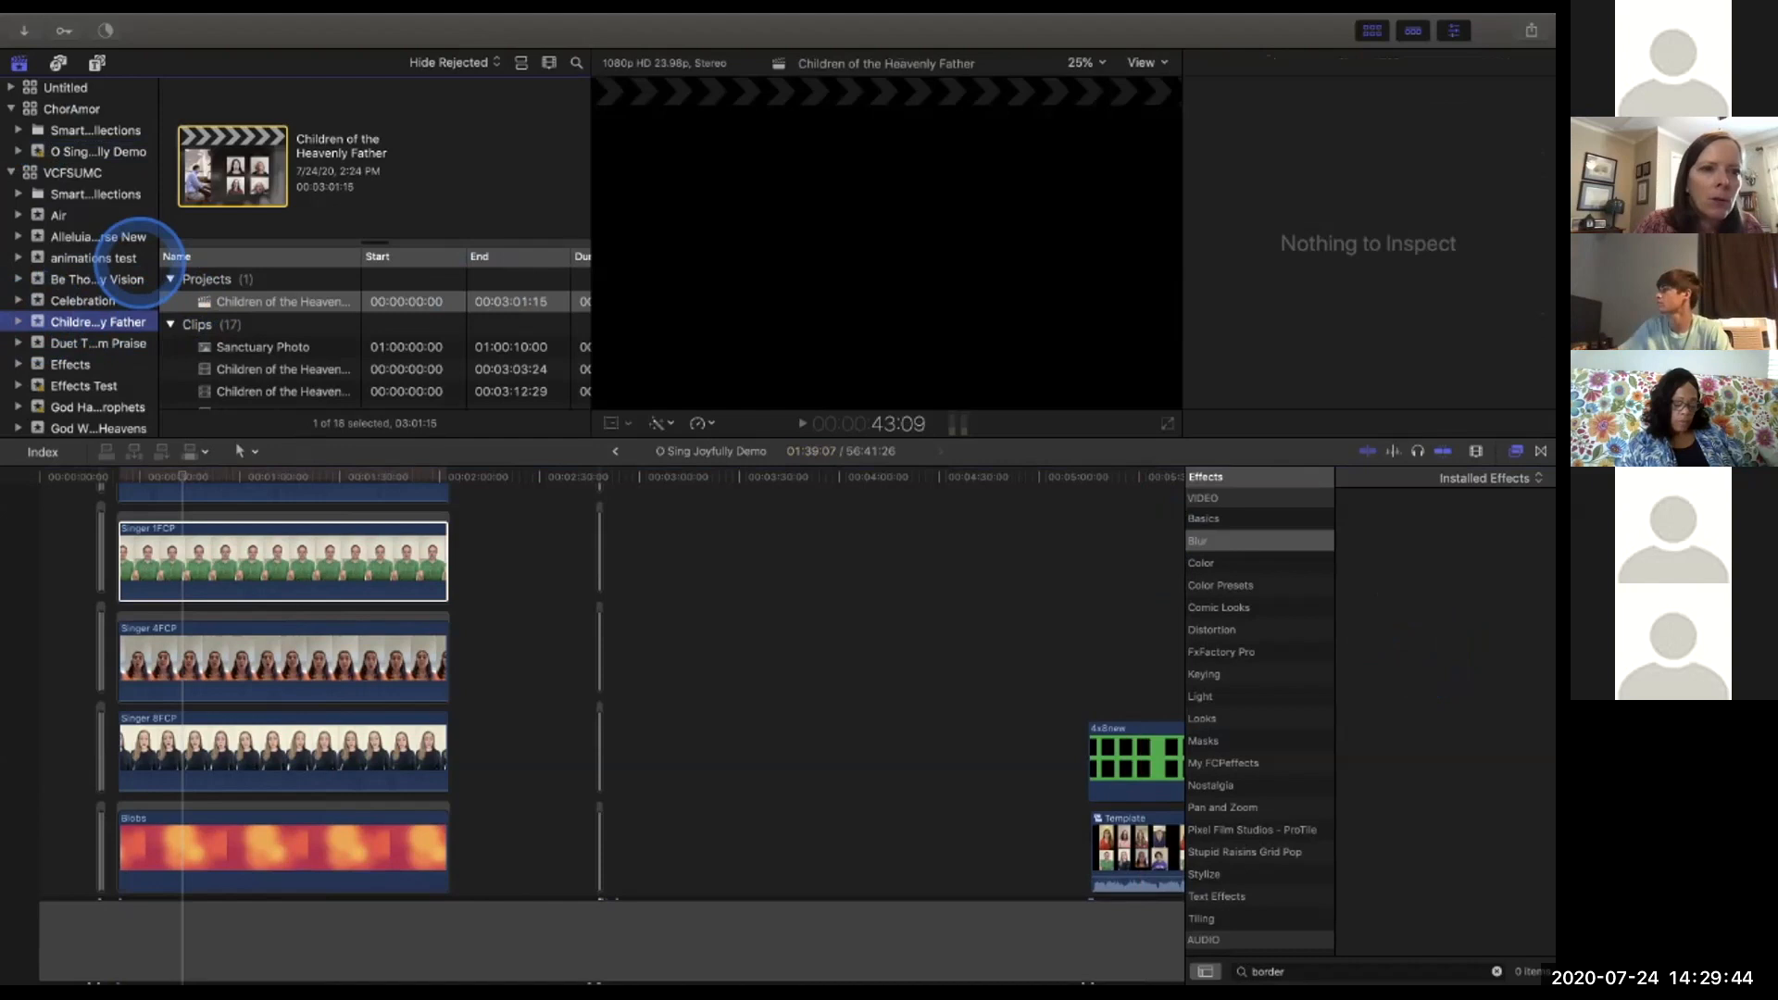
double_click(232, 165)
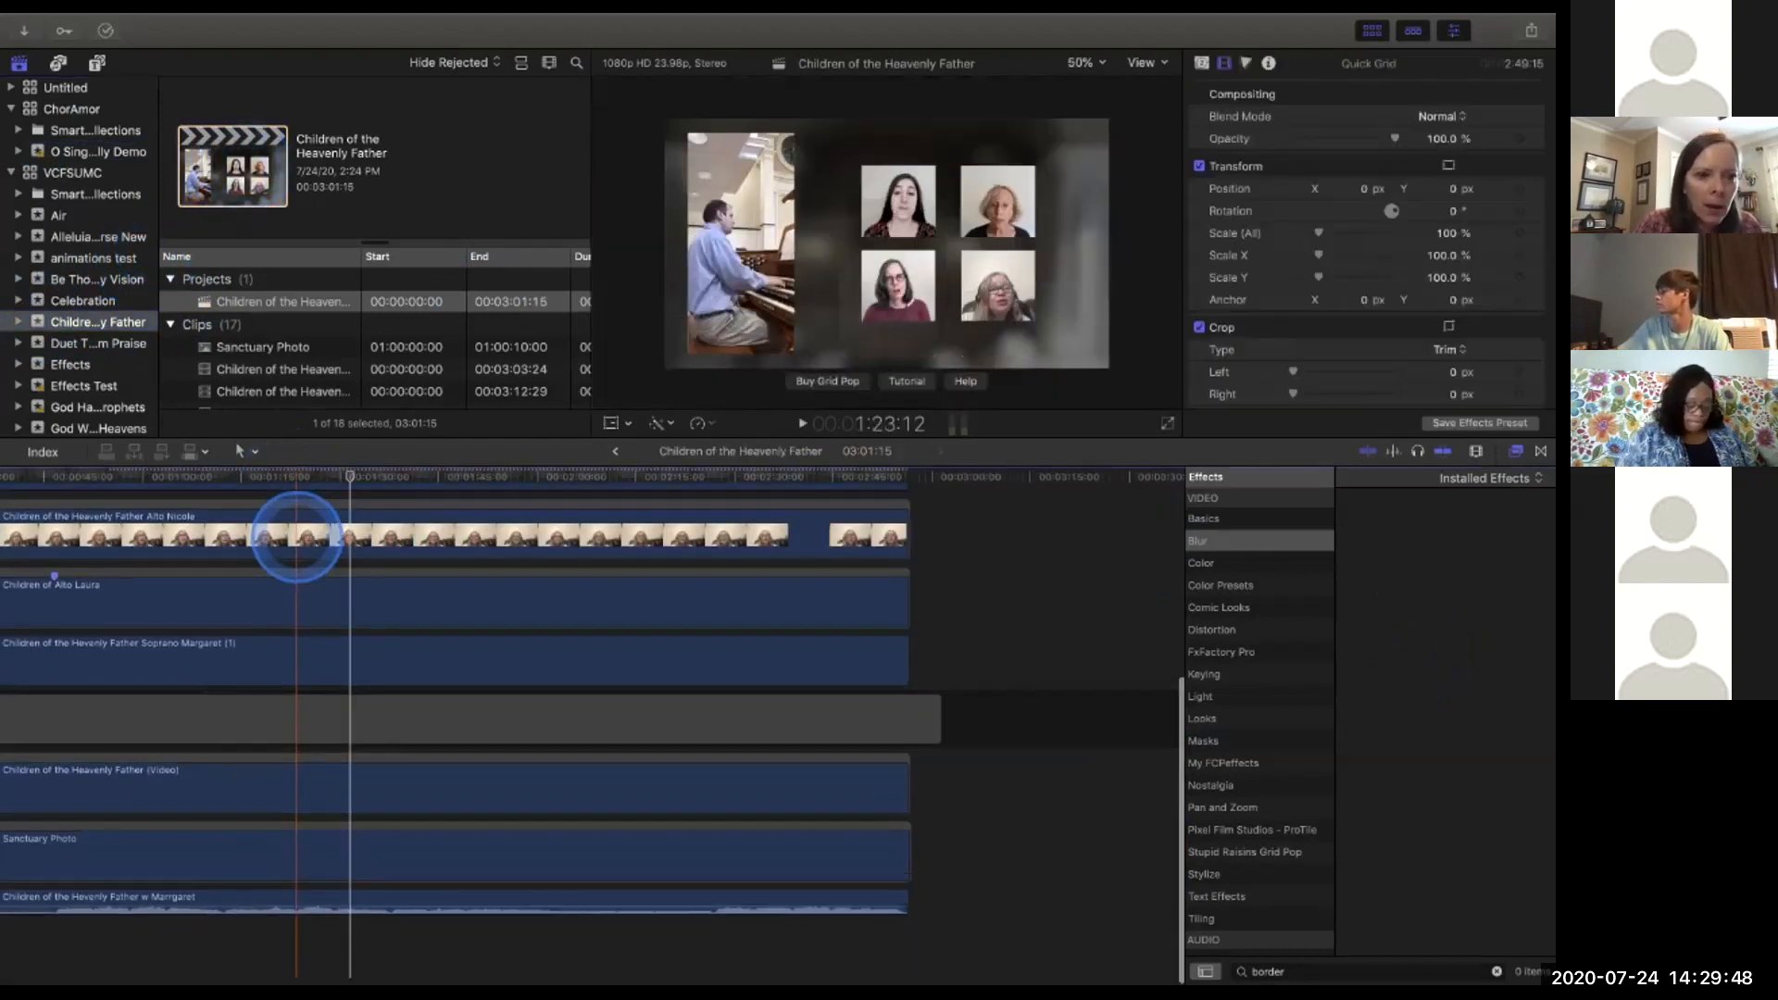
left_click_drag(318, 487, 234, 493)
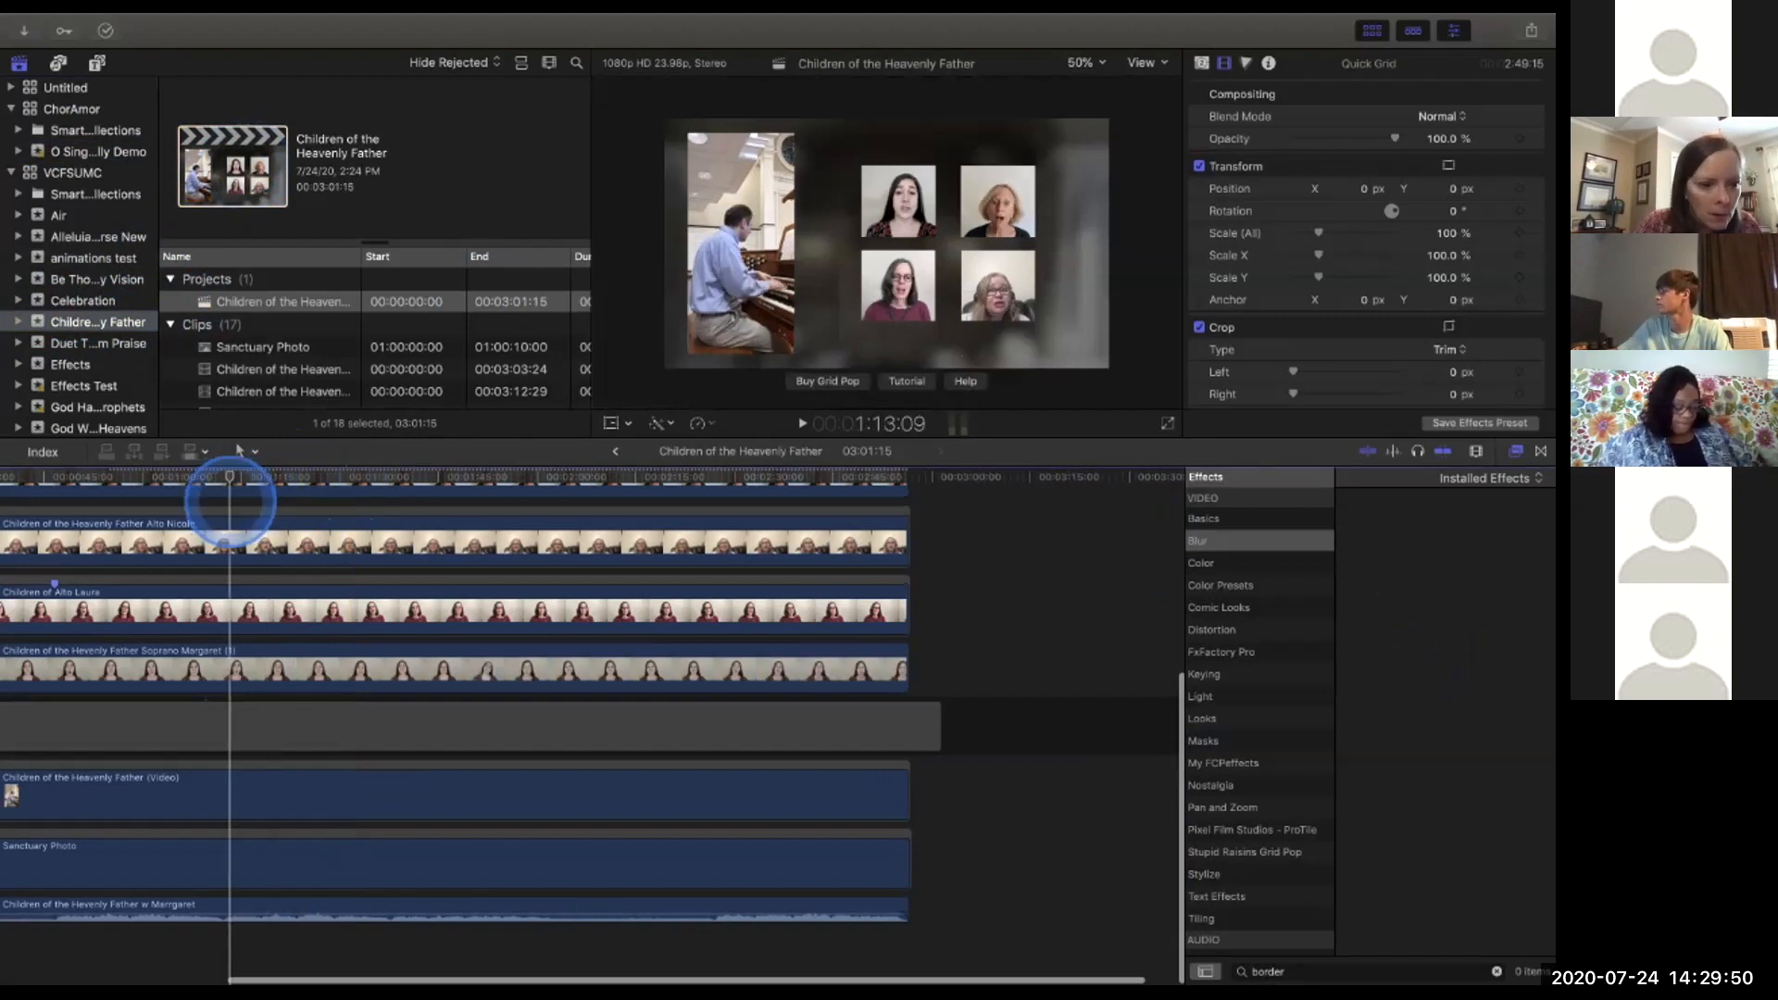
Select the Sanctuary Photo clip and show its video animation in the timeline.
scroll(240, 495, "left", 6)
key("super+minus")
key("super+minus")
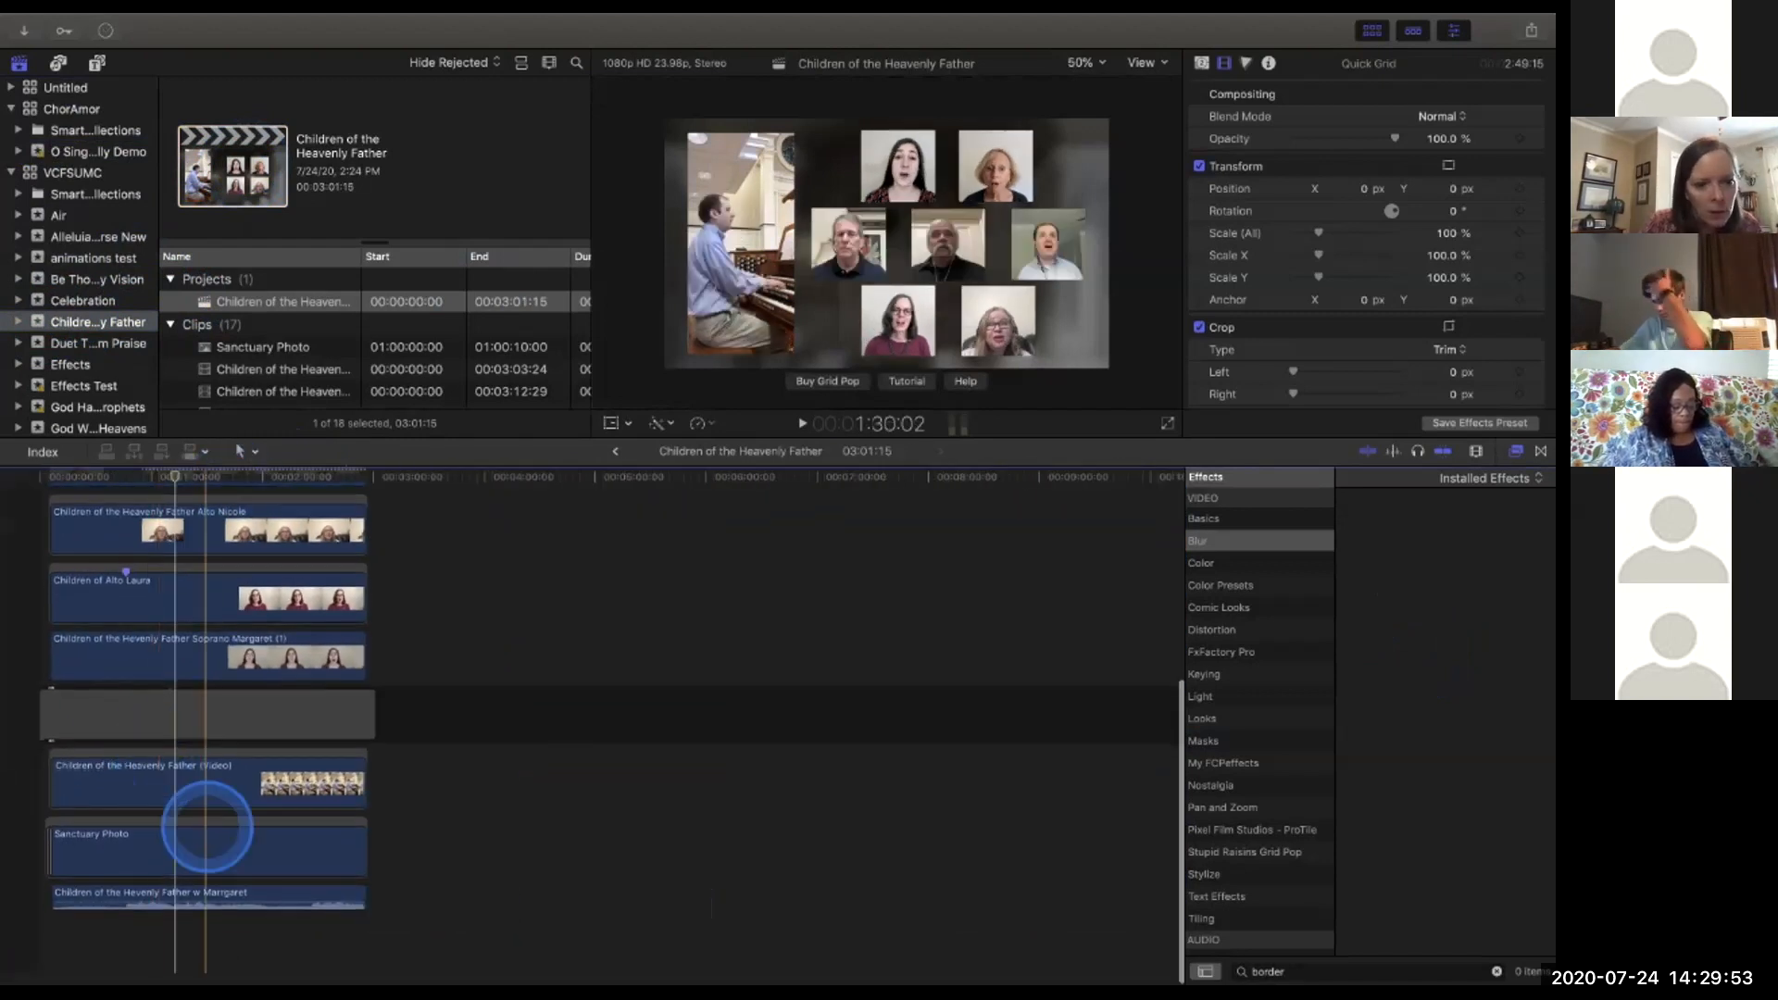
left_click(207, 844)
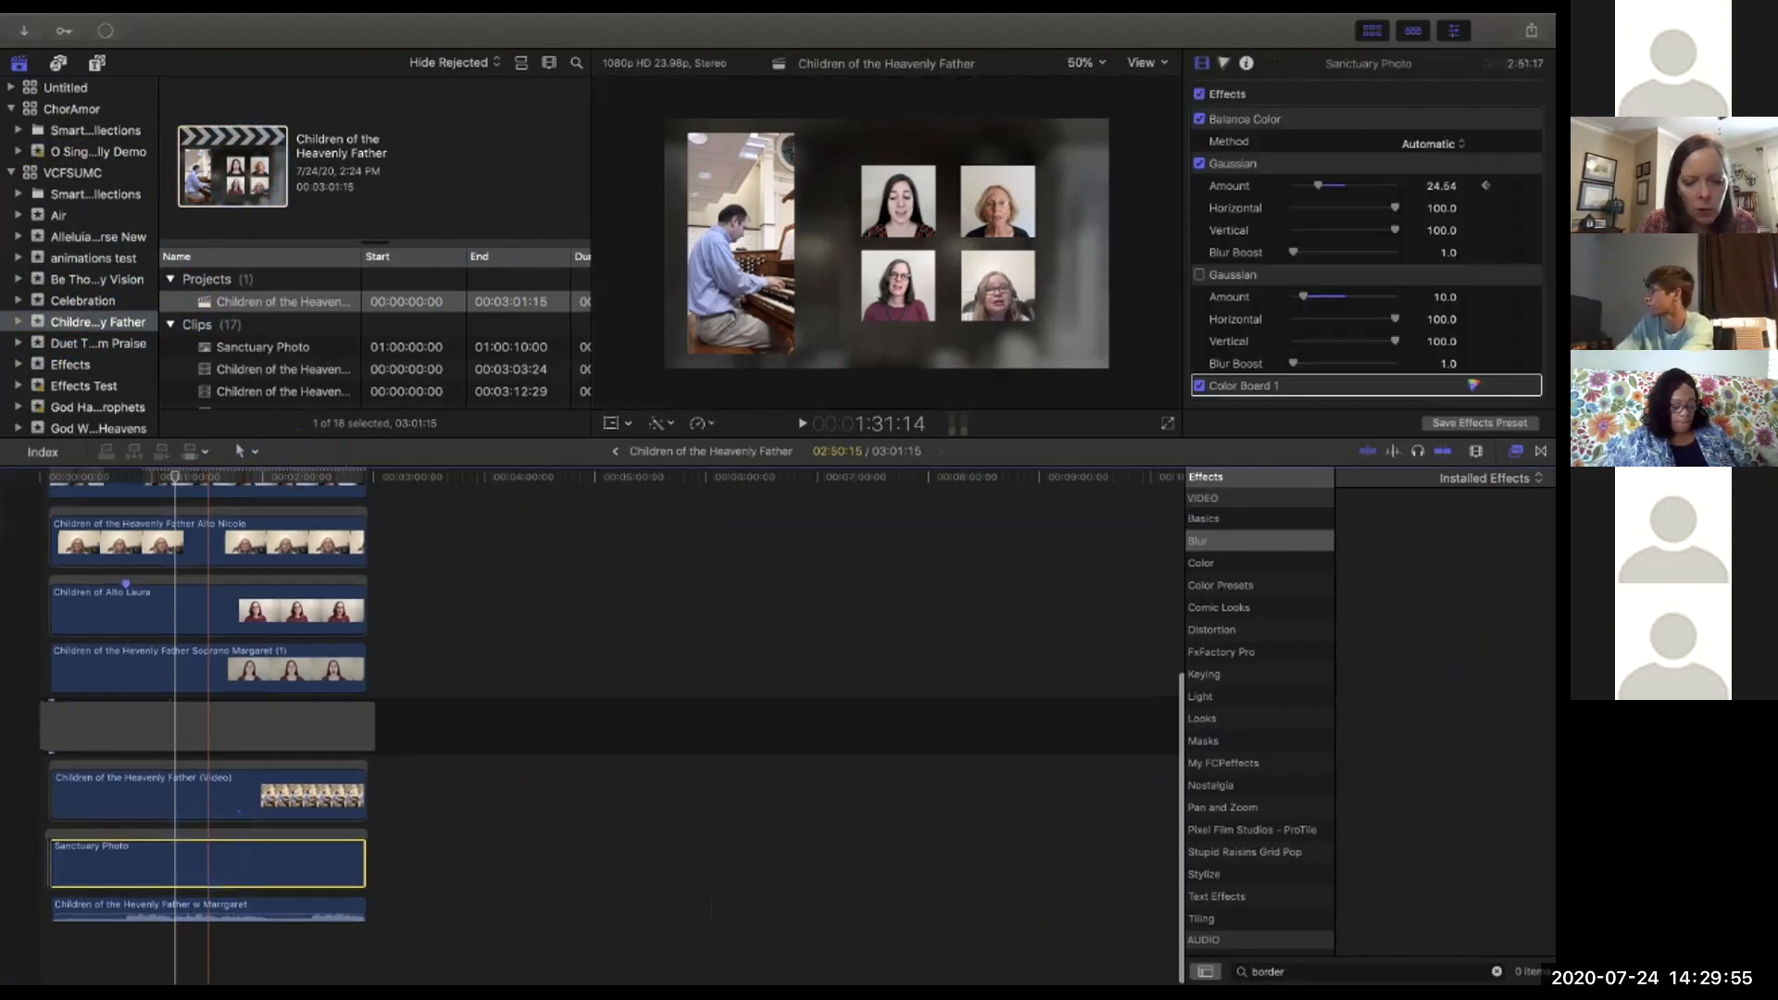
key("ctrl+v")
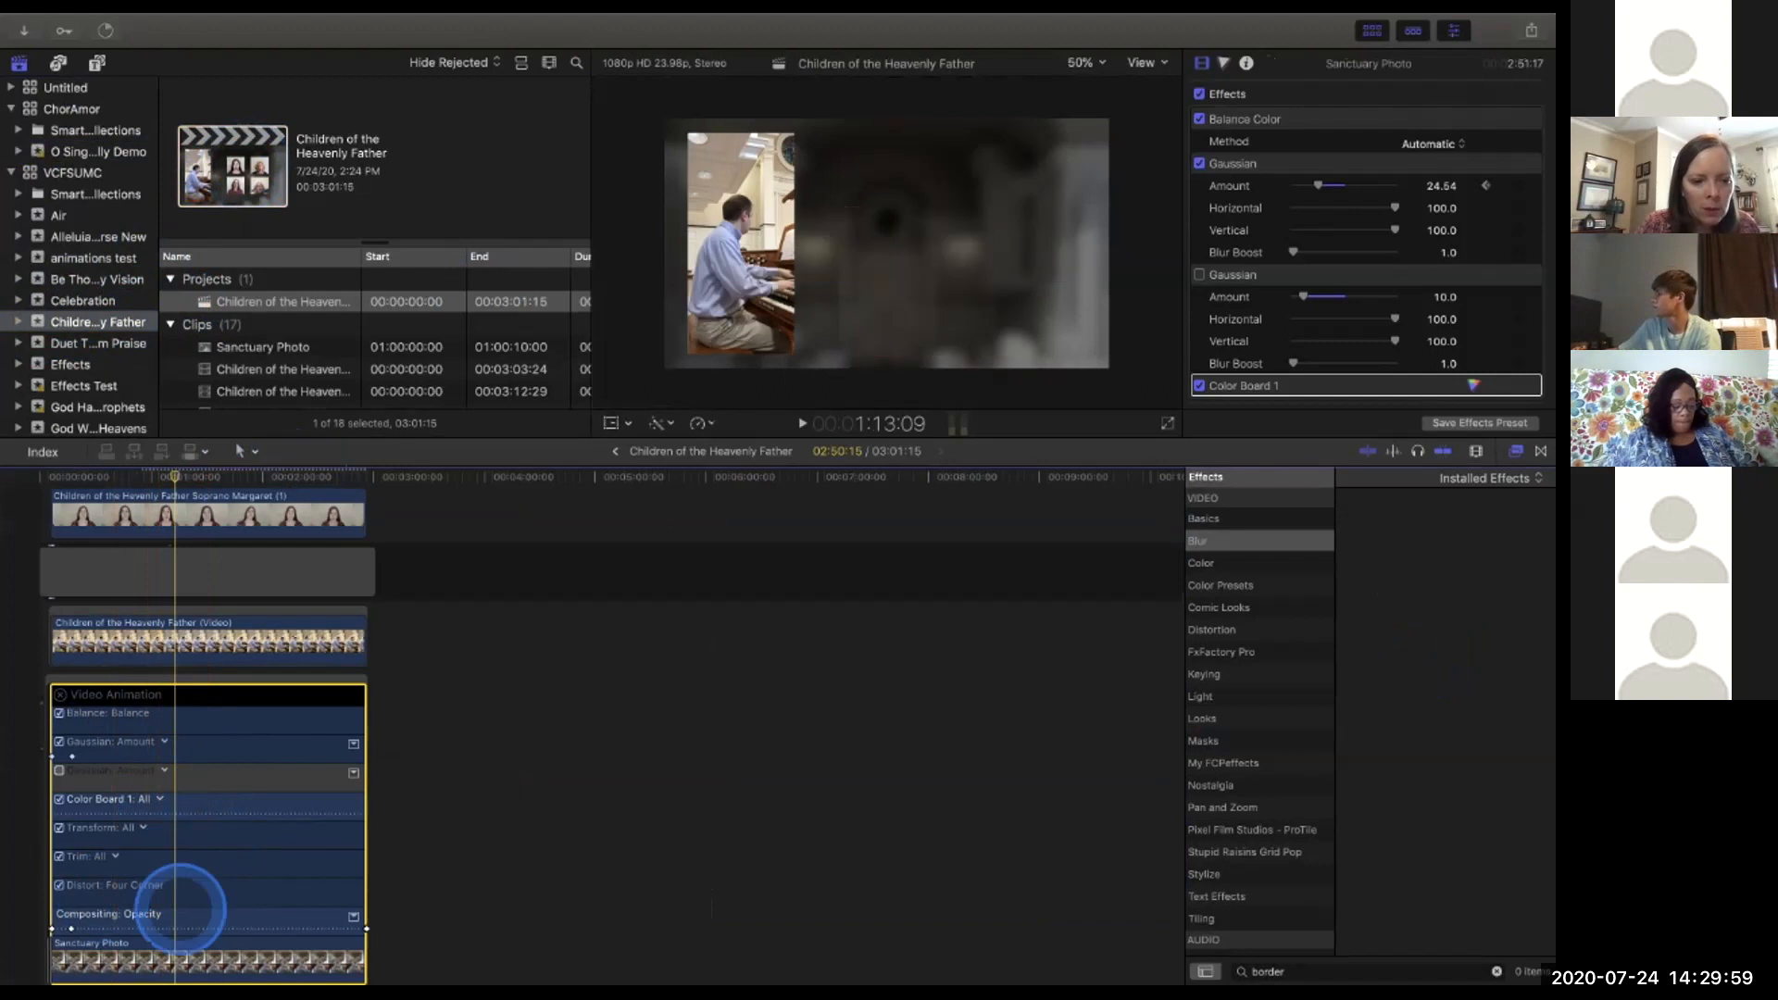
scroll(181, 894, "down", 2)
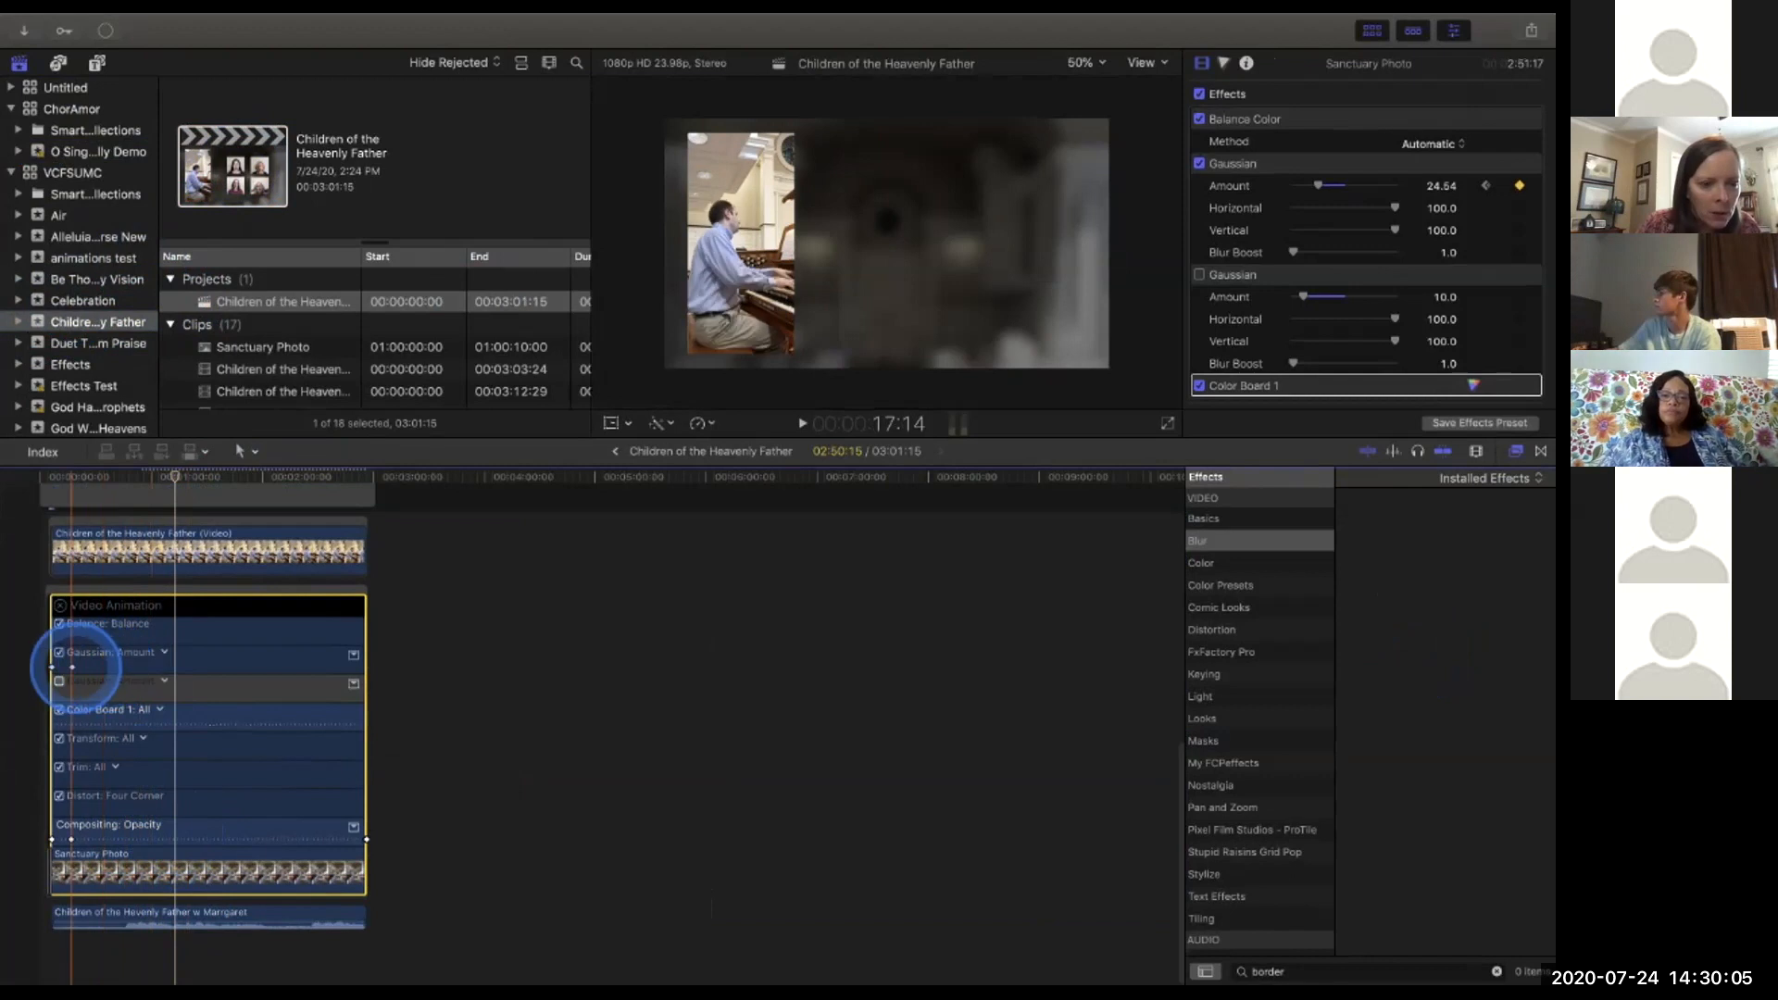
Expand the Gaussian: Amount track of the Sanctuary Photo clip to view its blur keyframe curve.
left_click(118, 665)
double_click(118, 664)
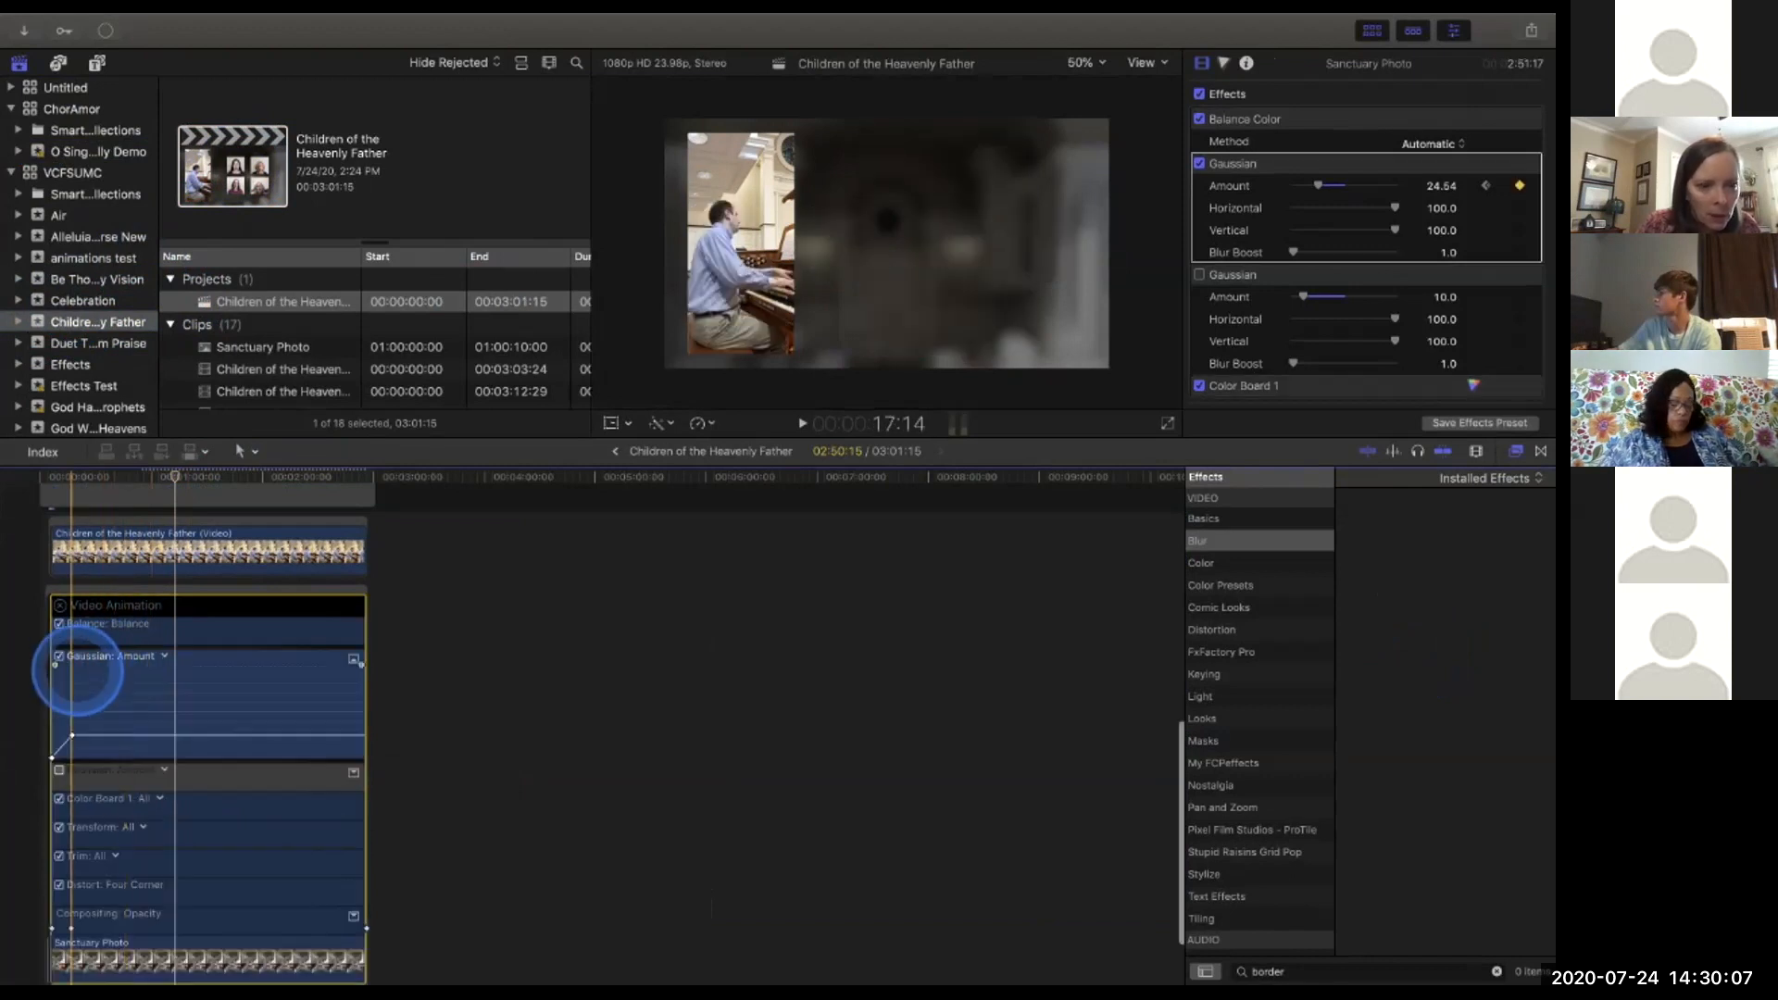
scroll(202, 728, "down", 3)
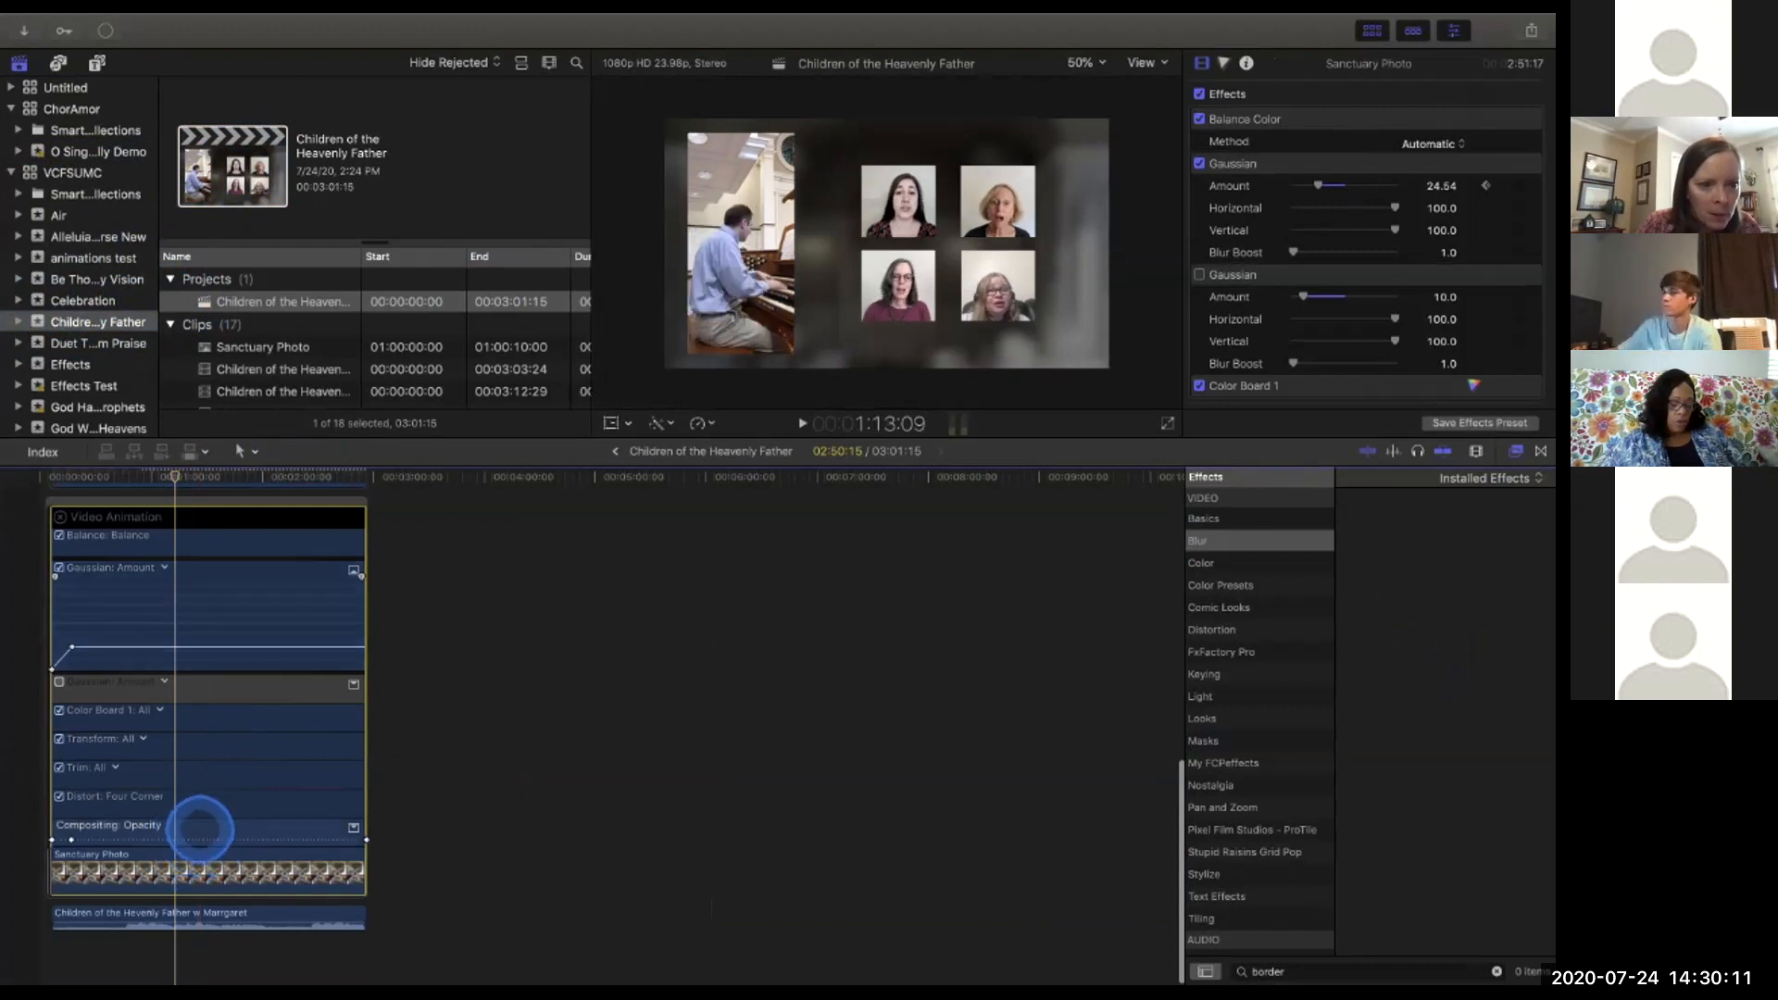
Expand the Compositing: Opacity track of the Sanctuary Photo and examine its keyframes at about 7:02 and 17:00.
double_click(199, 827)
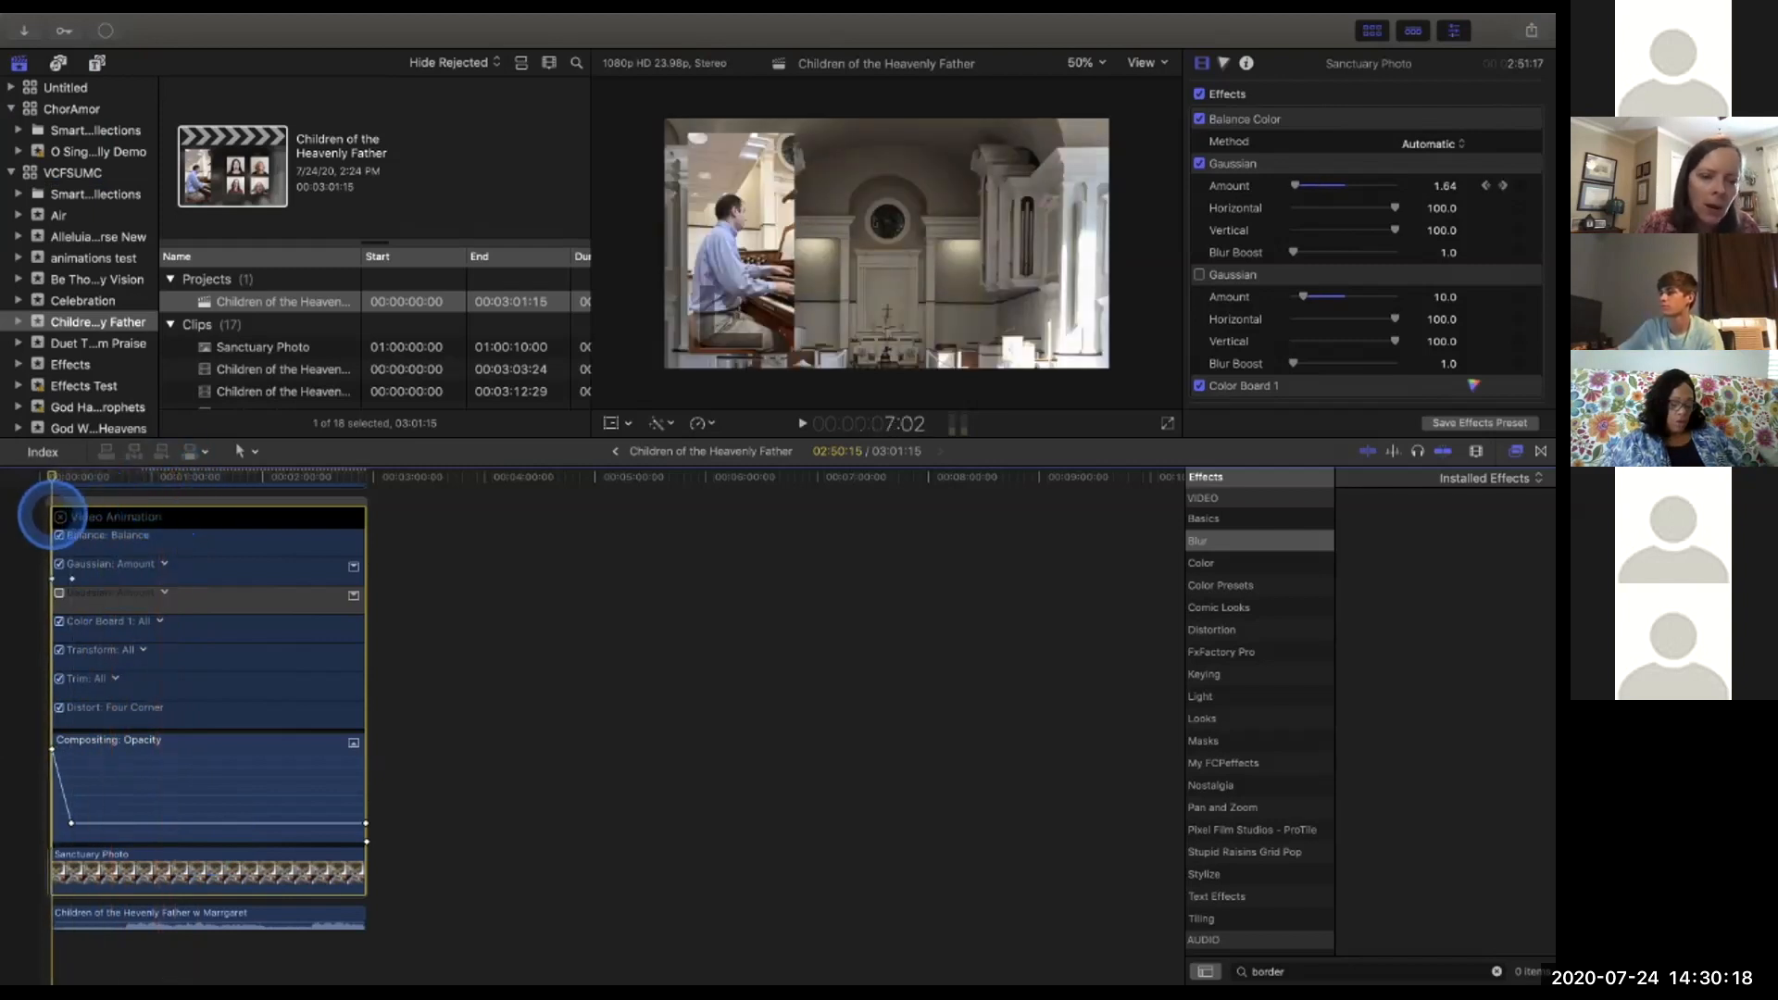
mouse_move(53, 748)
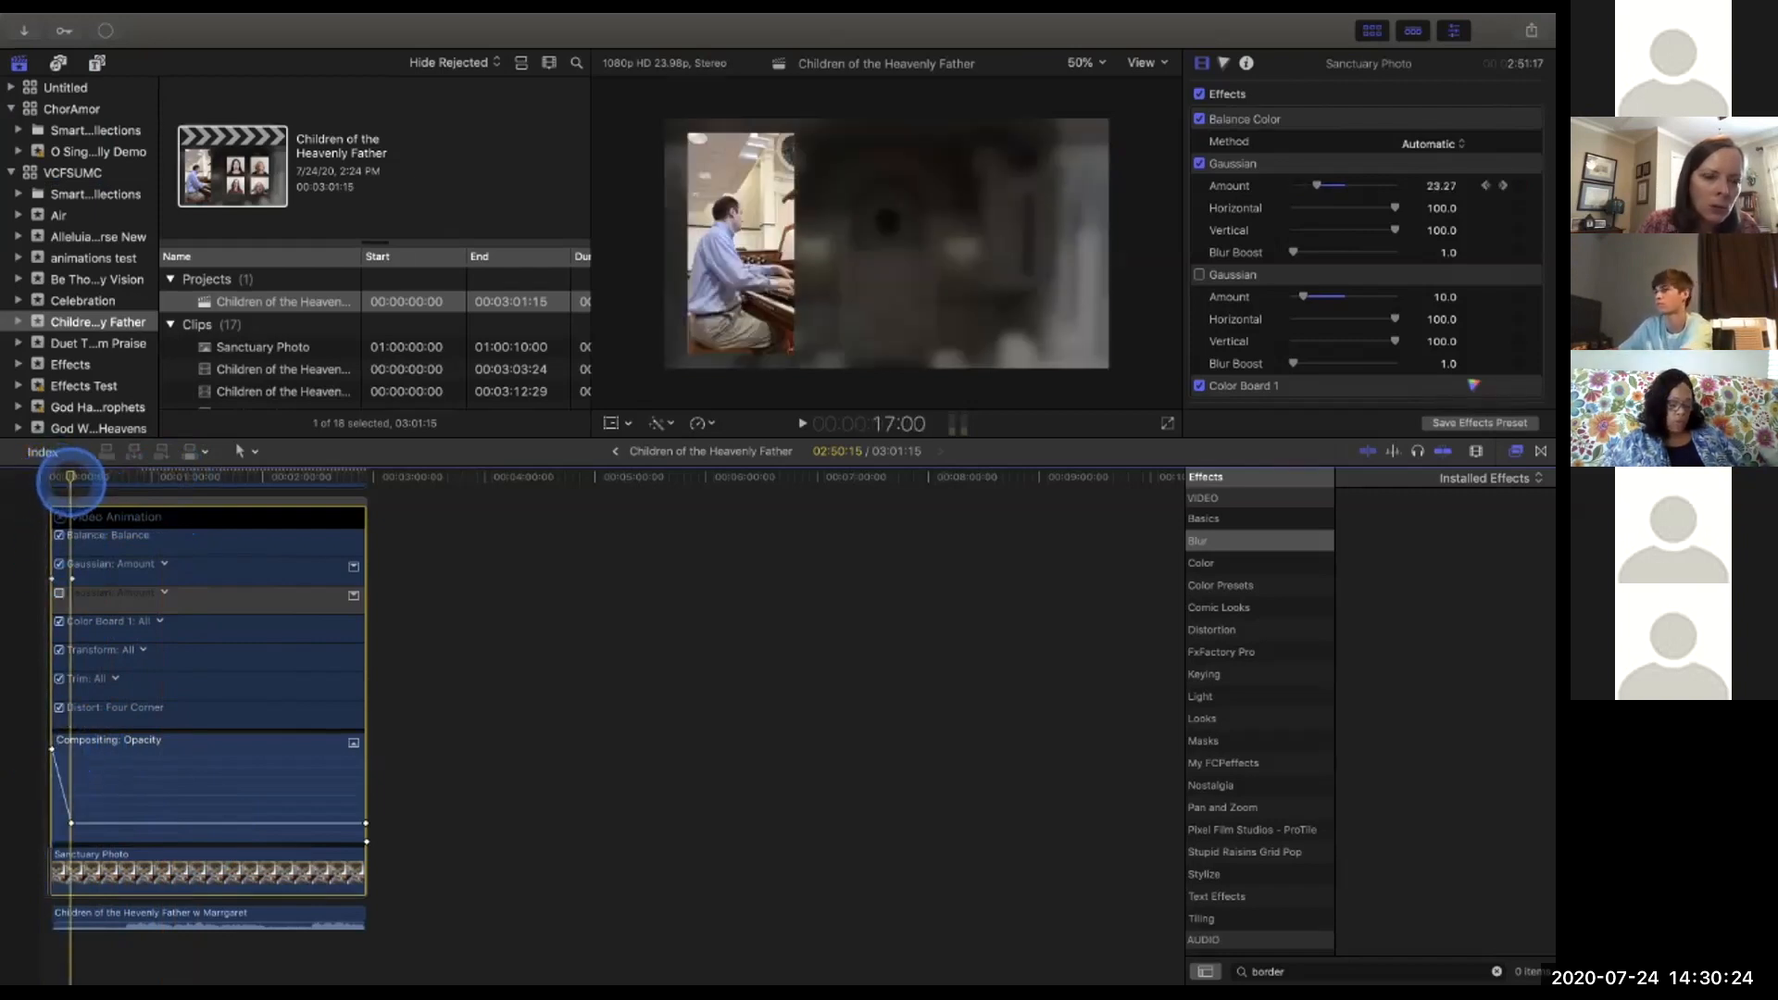
mouse_move(71, 482)
left_mouse_down()
mouse_move(97, 498)
mouse_move(72, 501)
left_mouse_up()
mouse_move(70, 821)
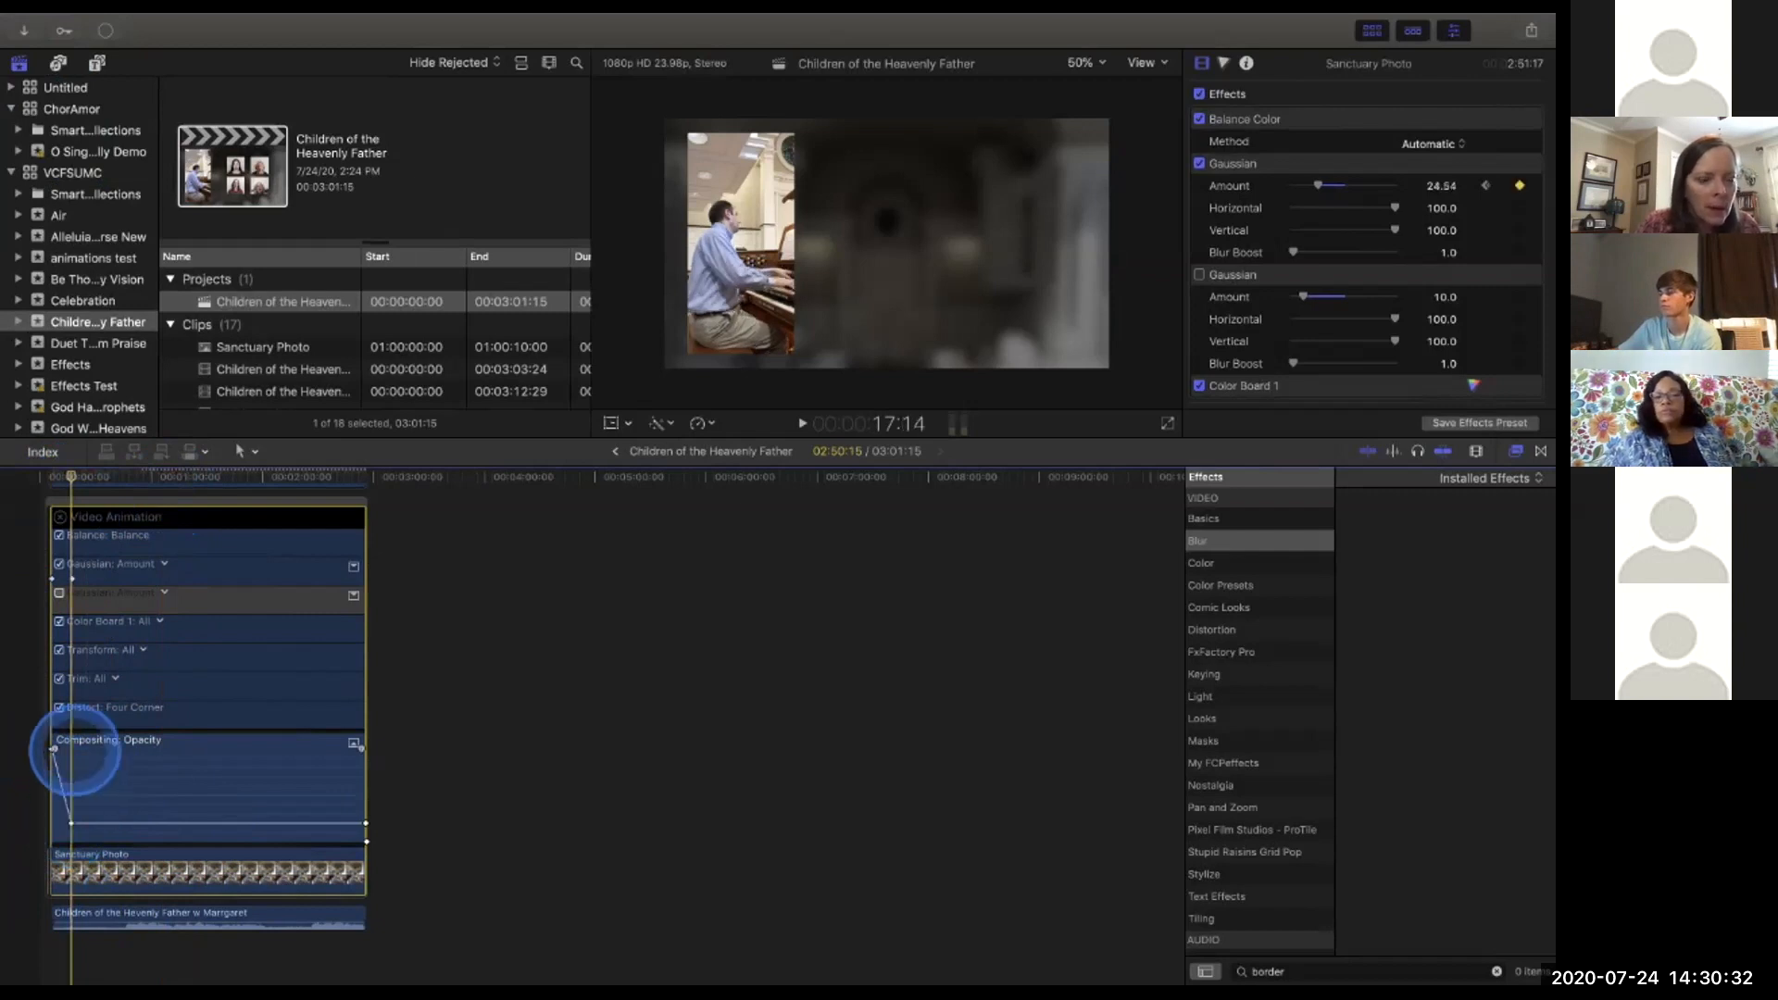
Examine the two Gaussian: Amount keyframes near the beginning of the Sanctuary Photo clip.
scroll(81, 644, "up", 2)
left_click(72, 649)
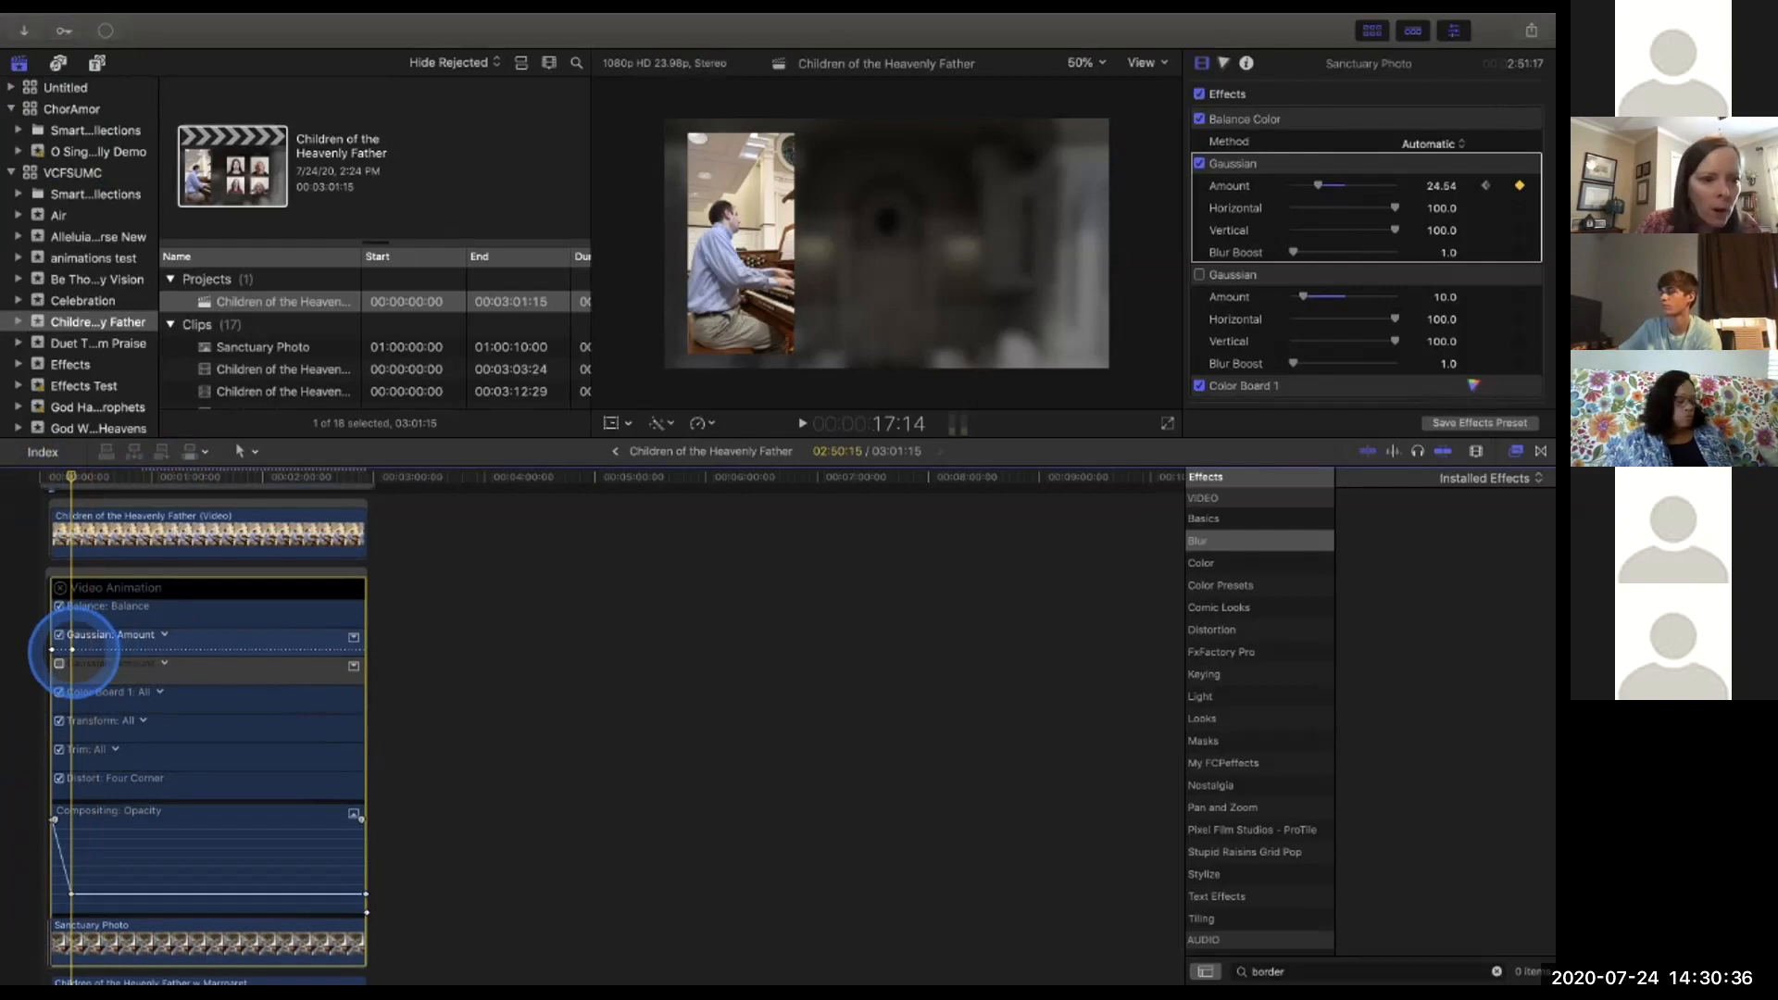
mouse_move(74, 649)
left_mouse_down()
mouse_move(48, 647)
mouse_move(57, 630)
mouse_move(54, 649)
left_mouse_up()
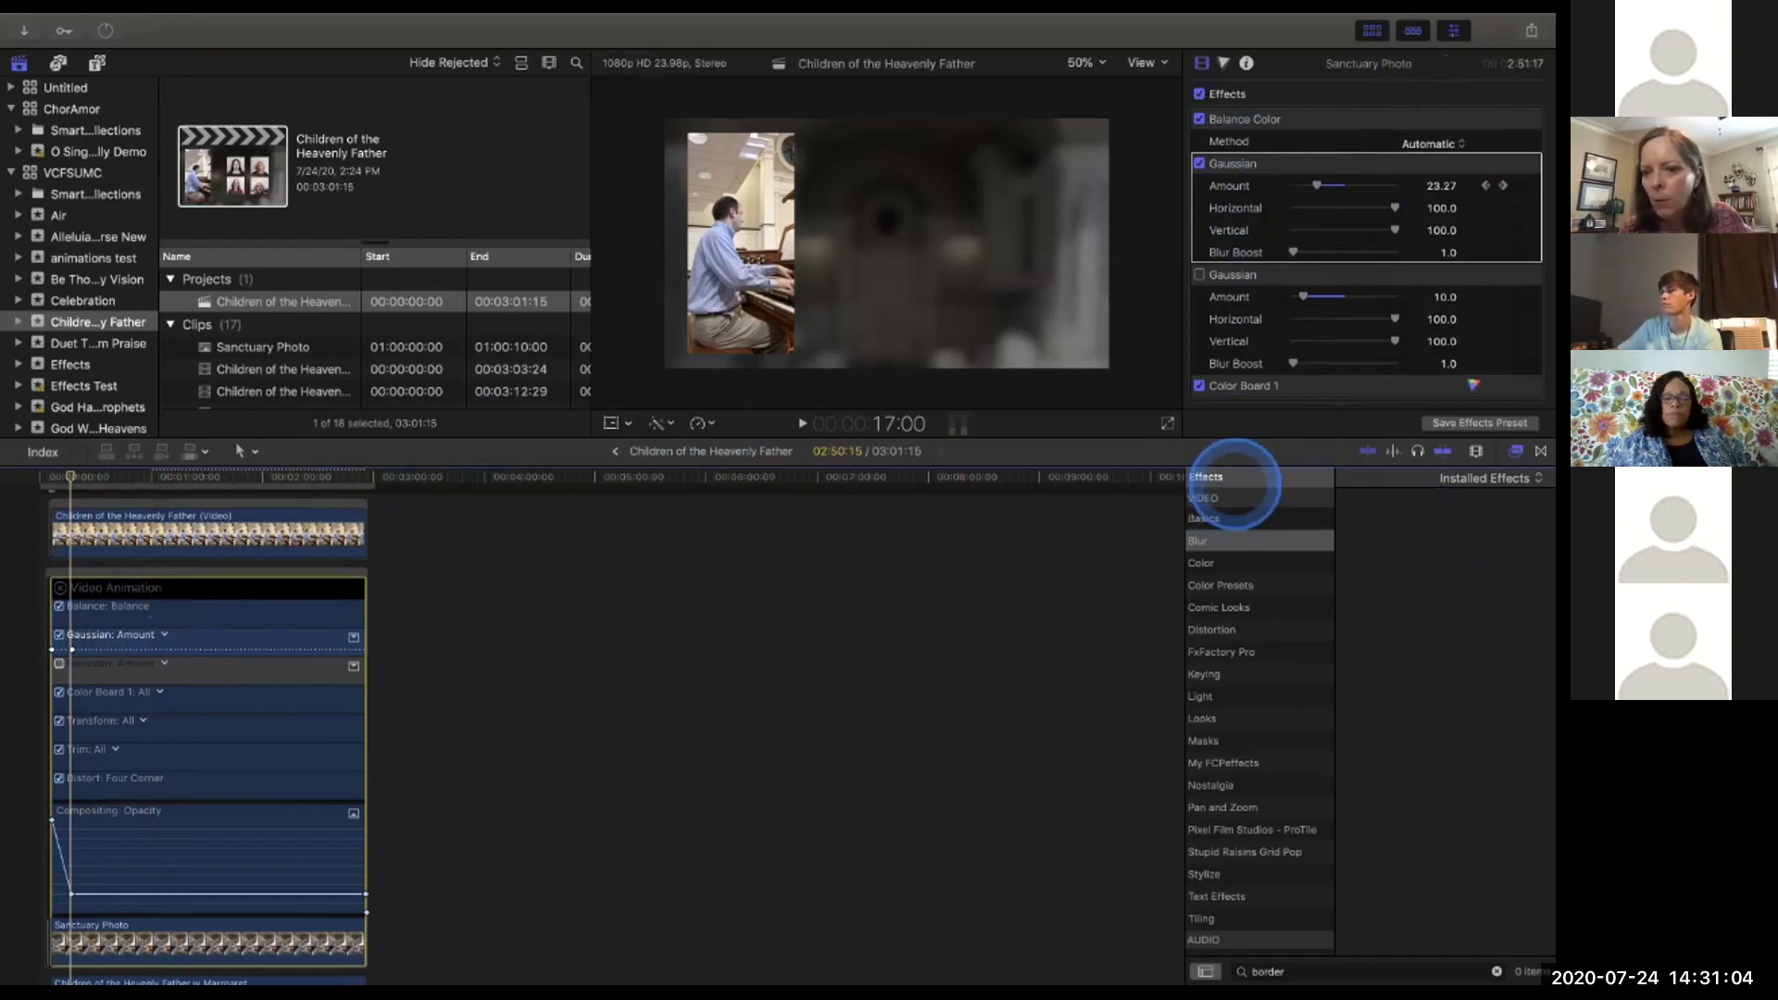
Look through the video effect categories, including 360° and FxFactory Pro, and select Blur.
left_click(1231, 514)
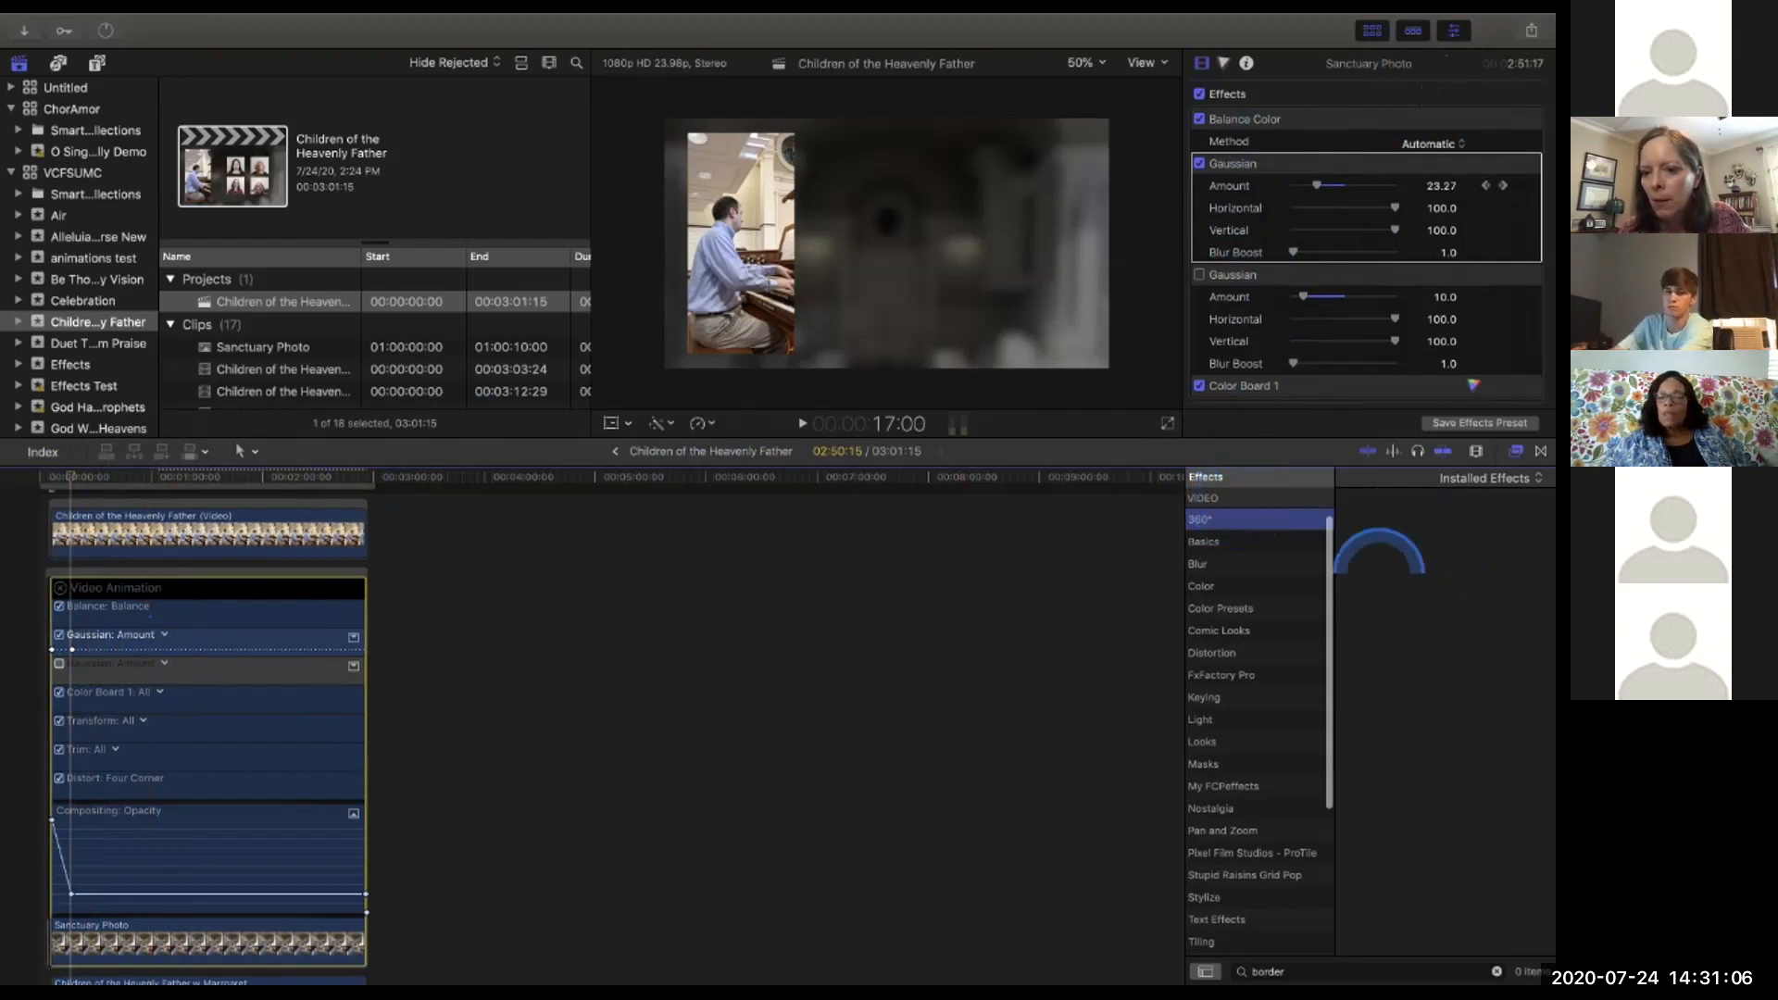
left_click(1257, 676)
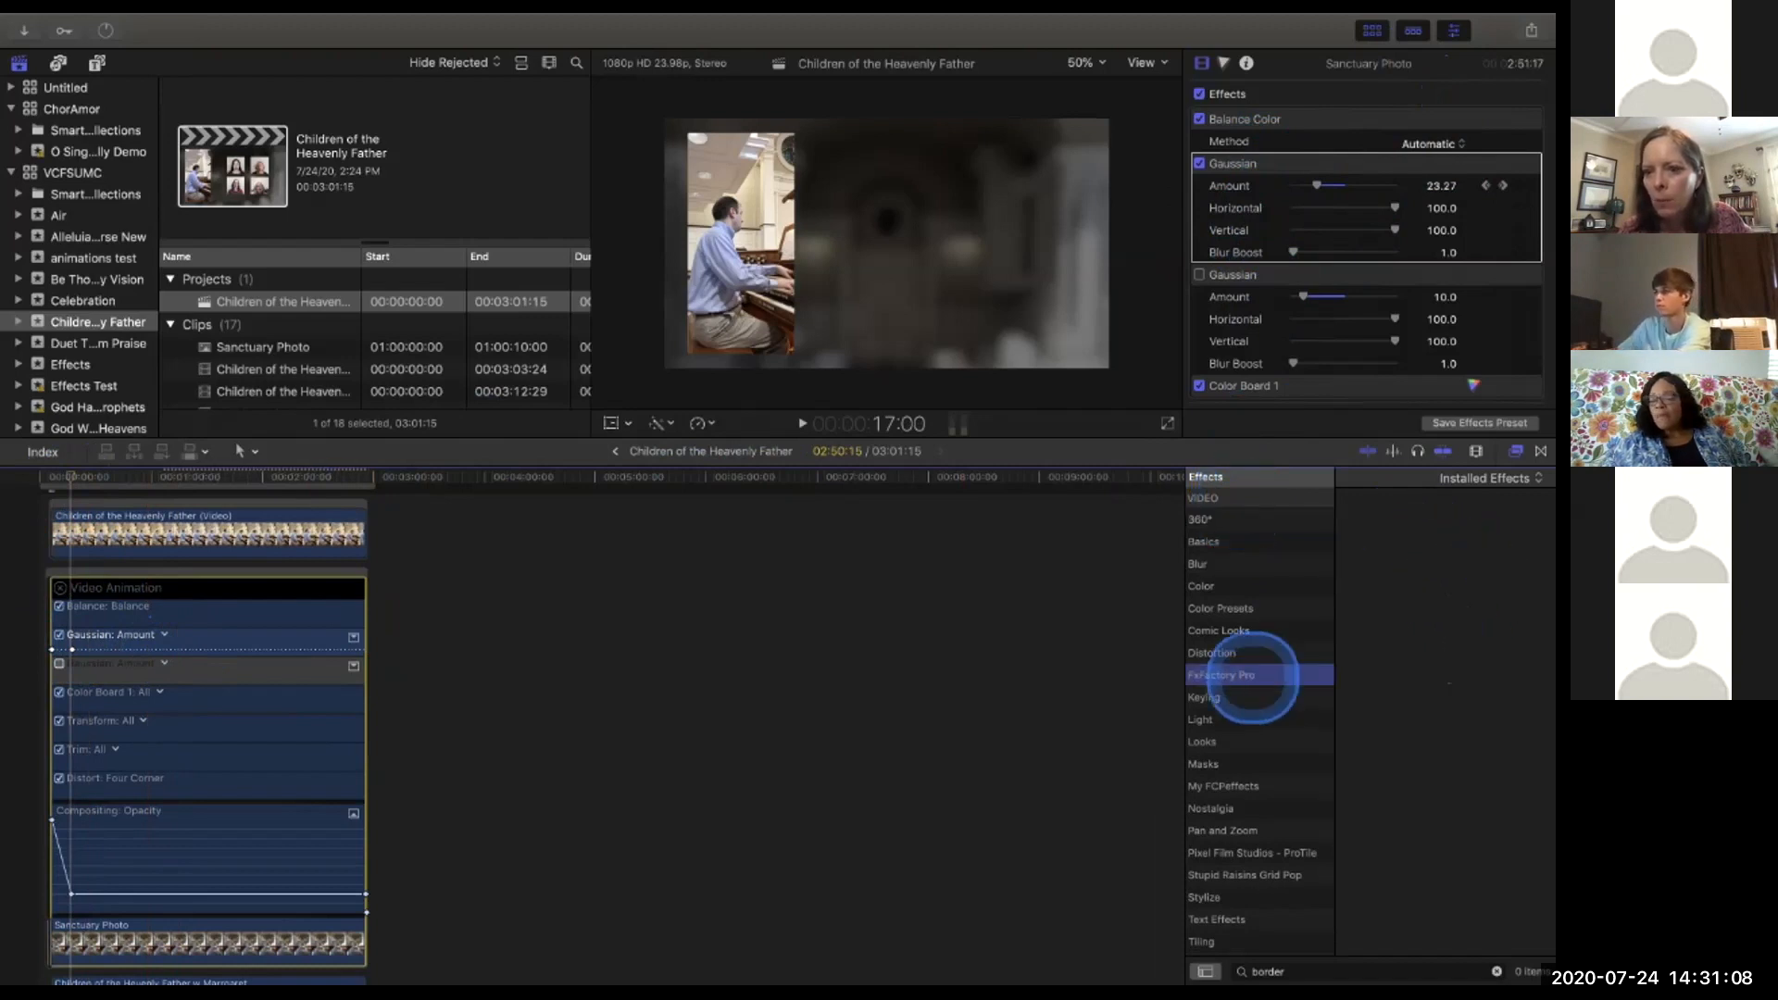
scroll(1227, 515, "up", 3)
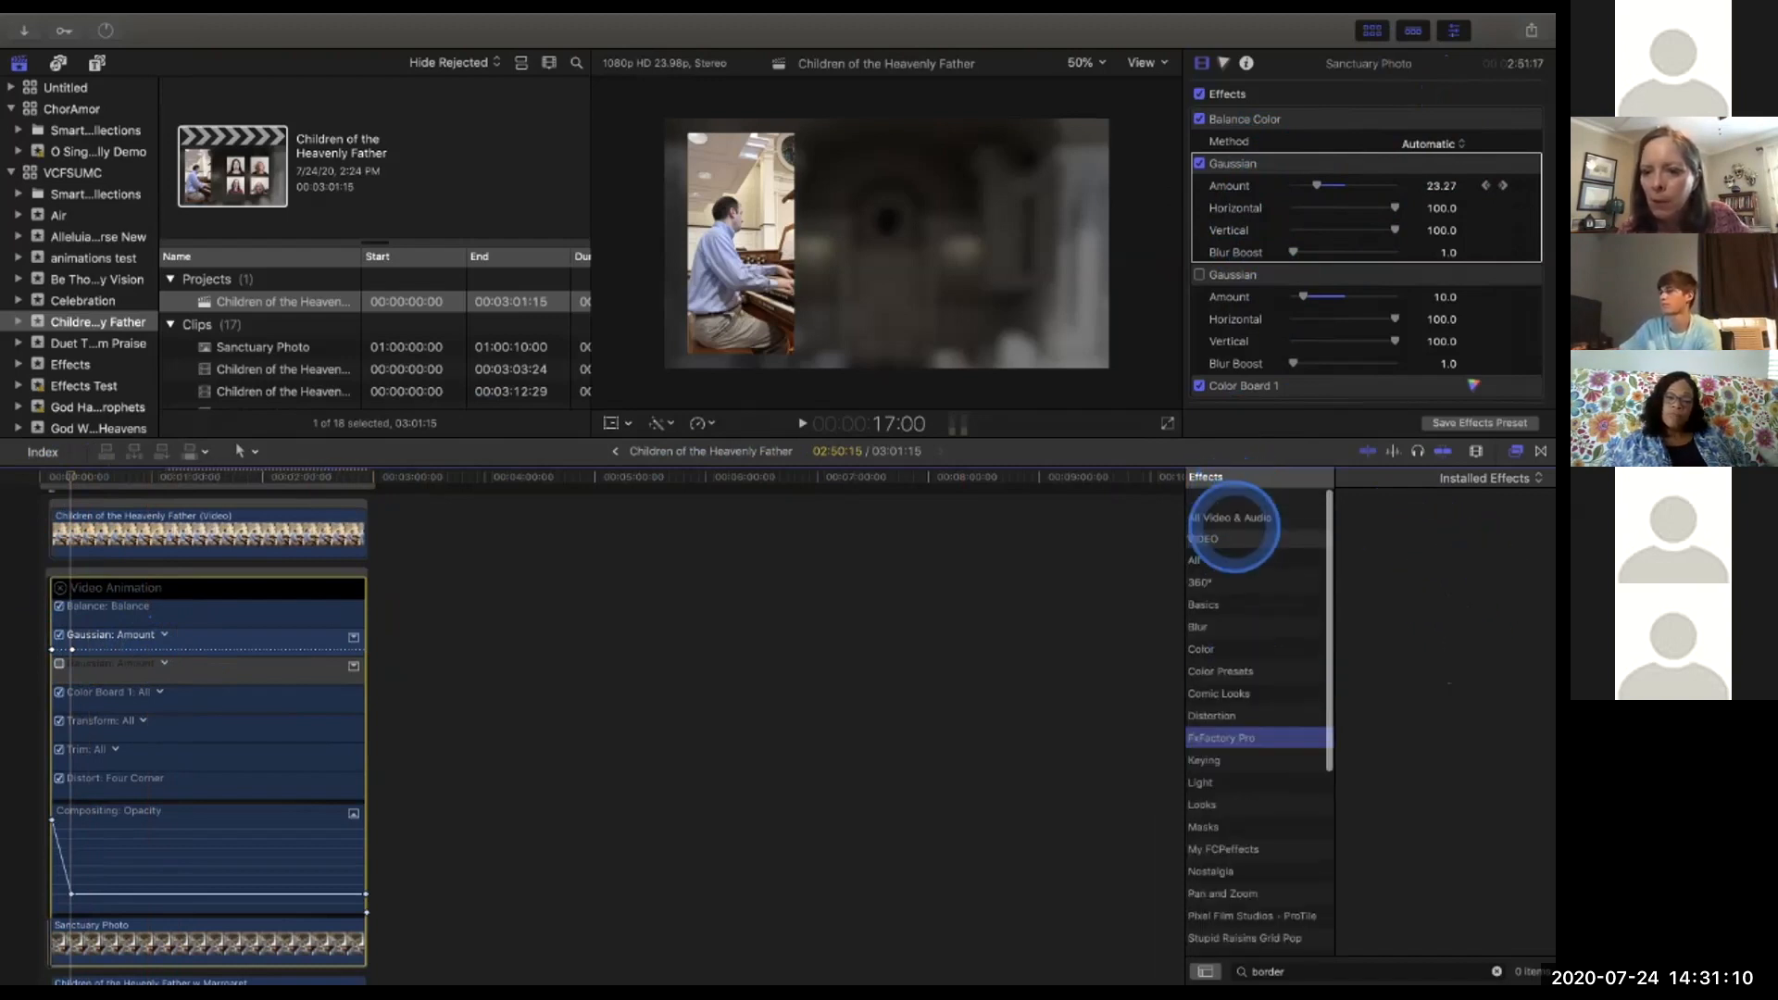
left_click(1212, 608)
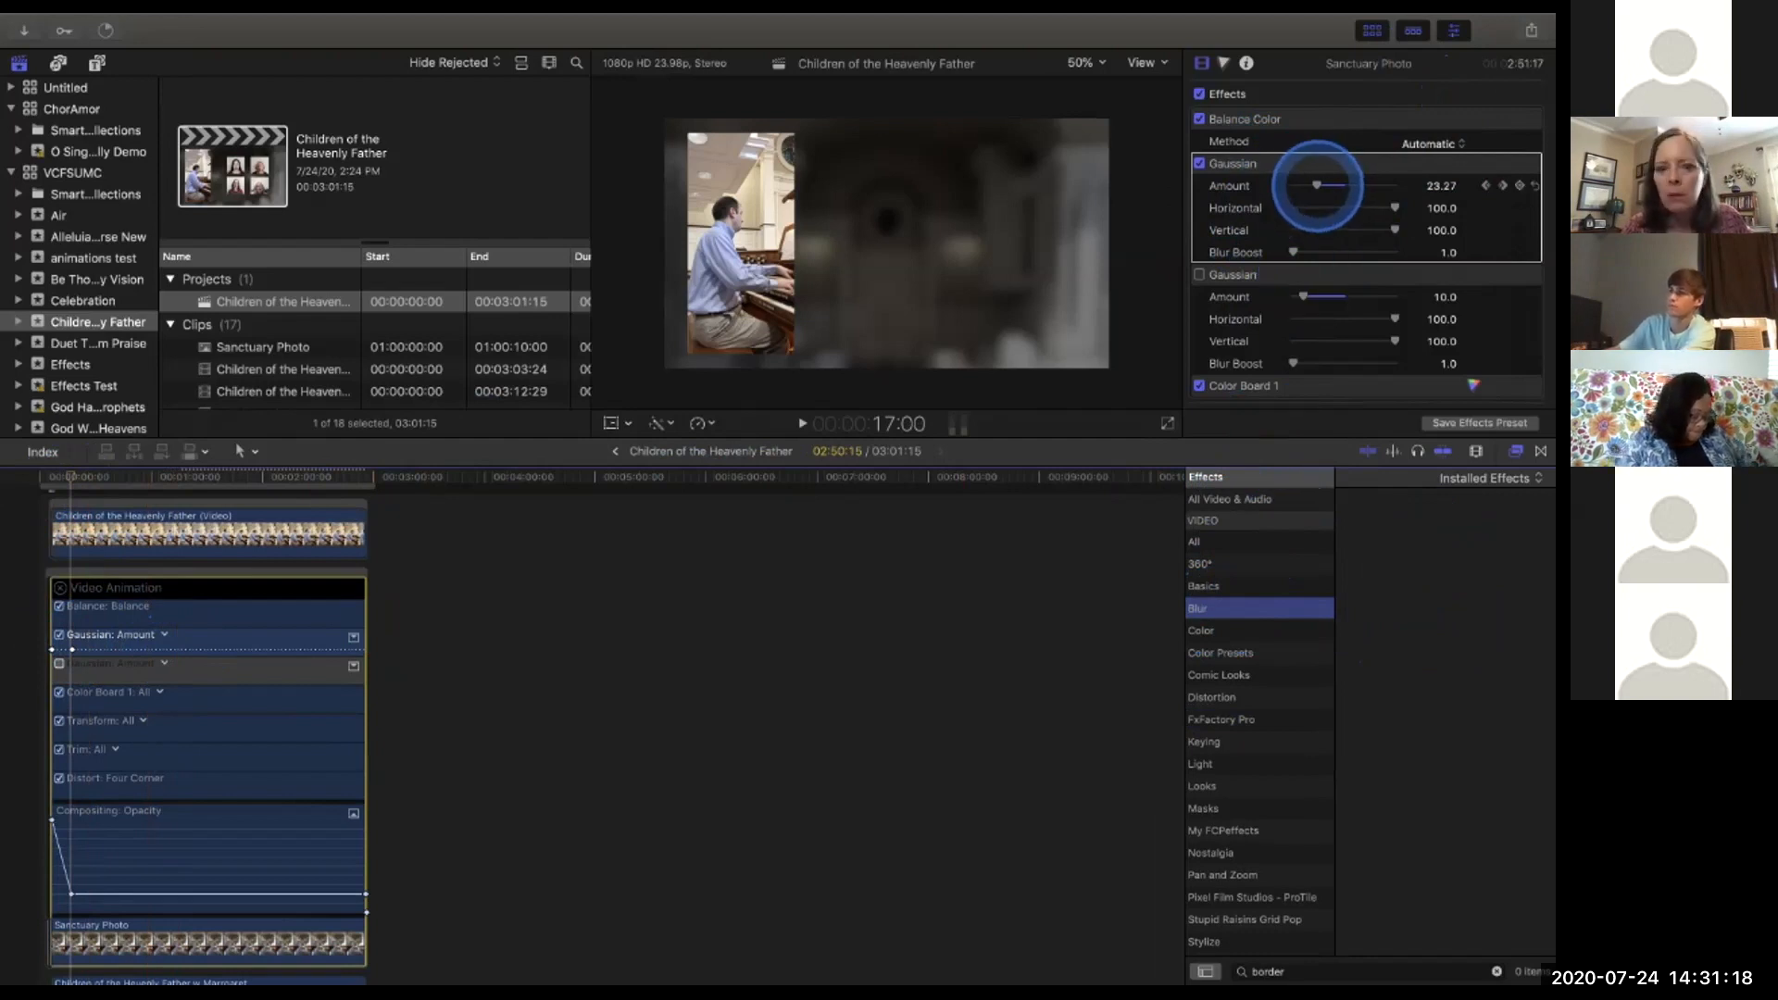
Examine the Gaussian blur Amount and preview the blur transition from about 6:02, checking the frames at 17:00 and 7:02.
mouse_move(1317, 185)
left_mouse_down()
mouse_move(1359, 185)
mouse_move(1339, 187)
left_mouse_up()
left_click_drag(71, 476, 49, 477)
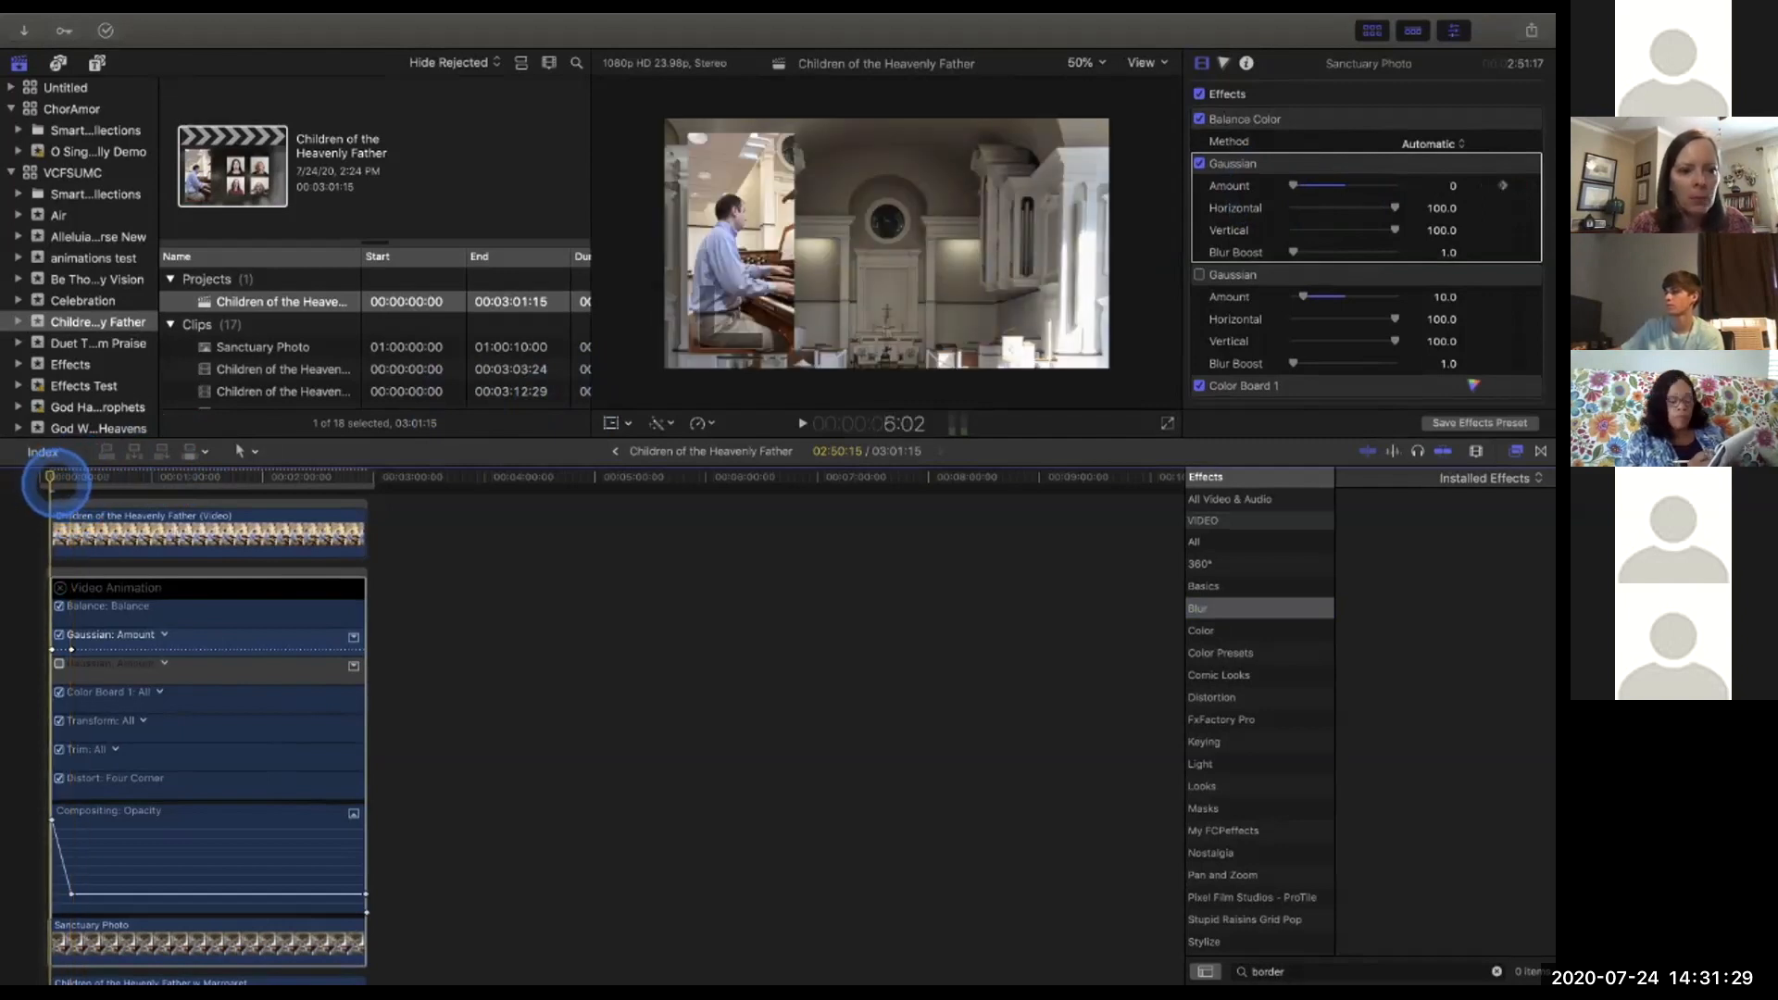
key("space")
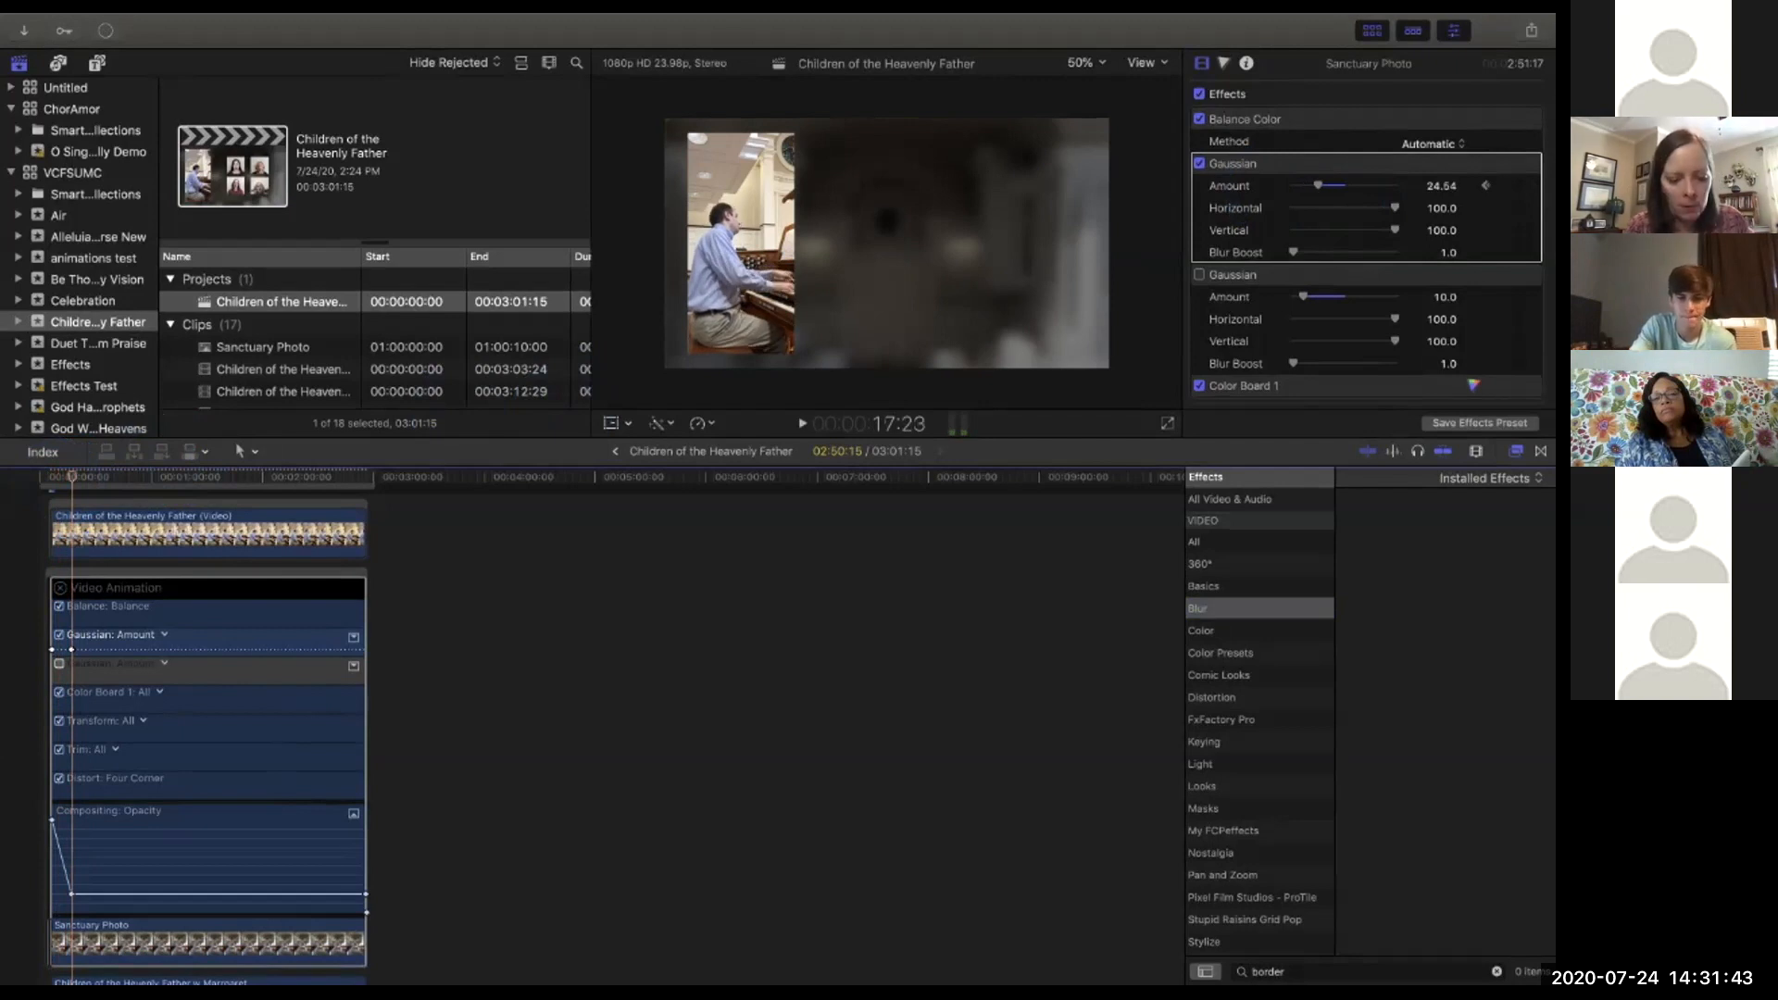
left_click(67, 478)
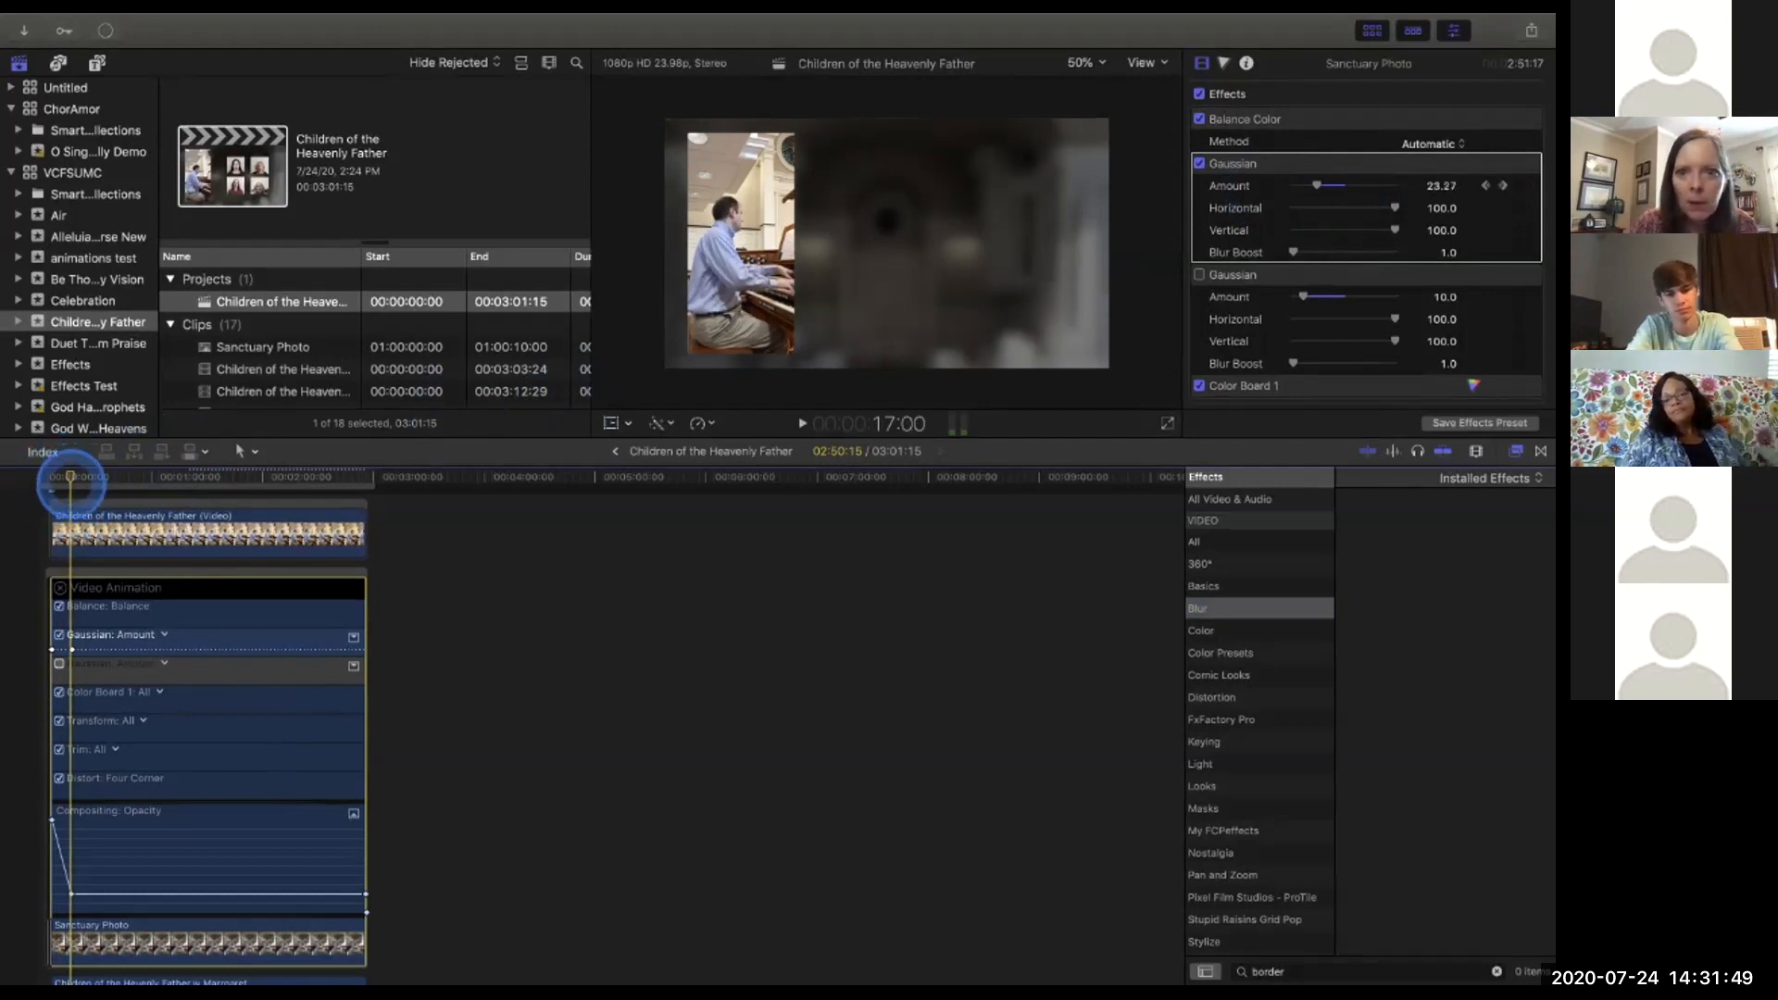
left_click(52, 480)
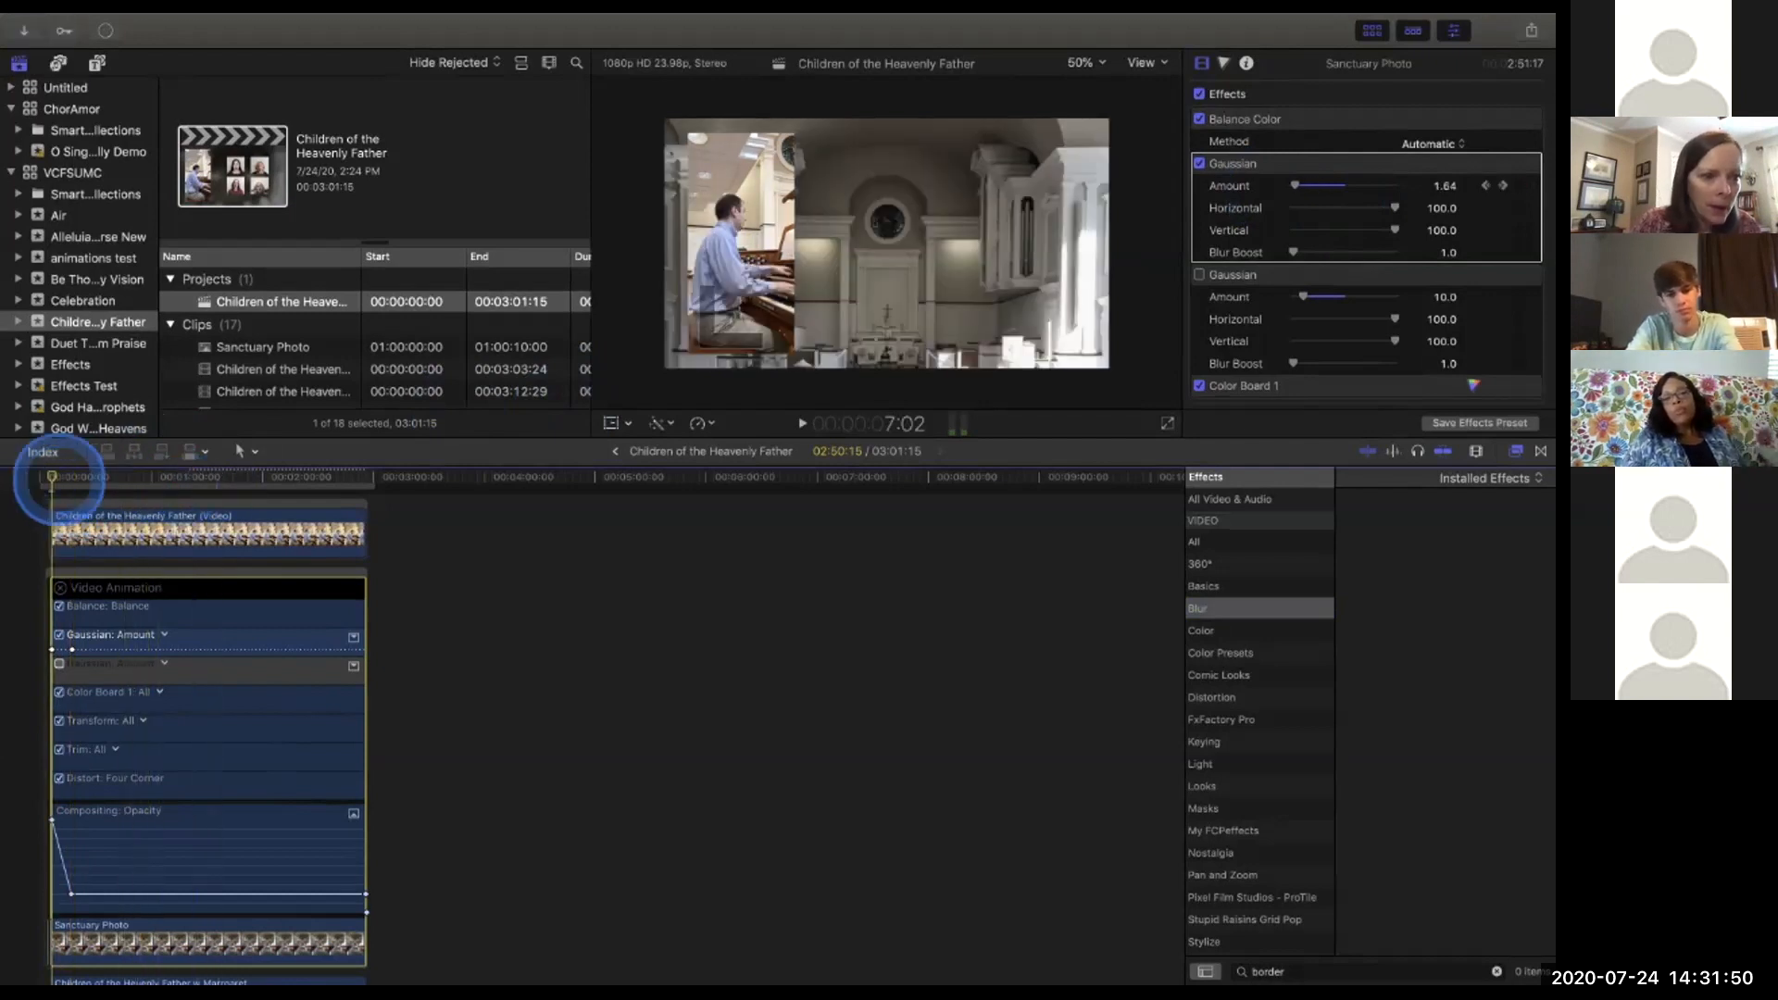
Hide the video animation of the Sanctuary Photo clip, keeping the clip selected.
left_click(72, 589)
left_click(59, 587)
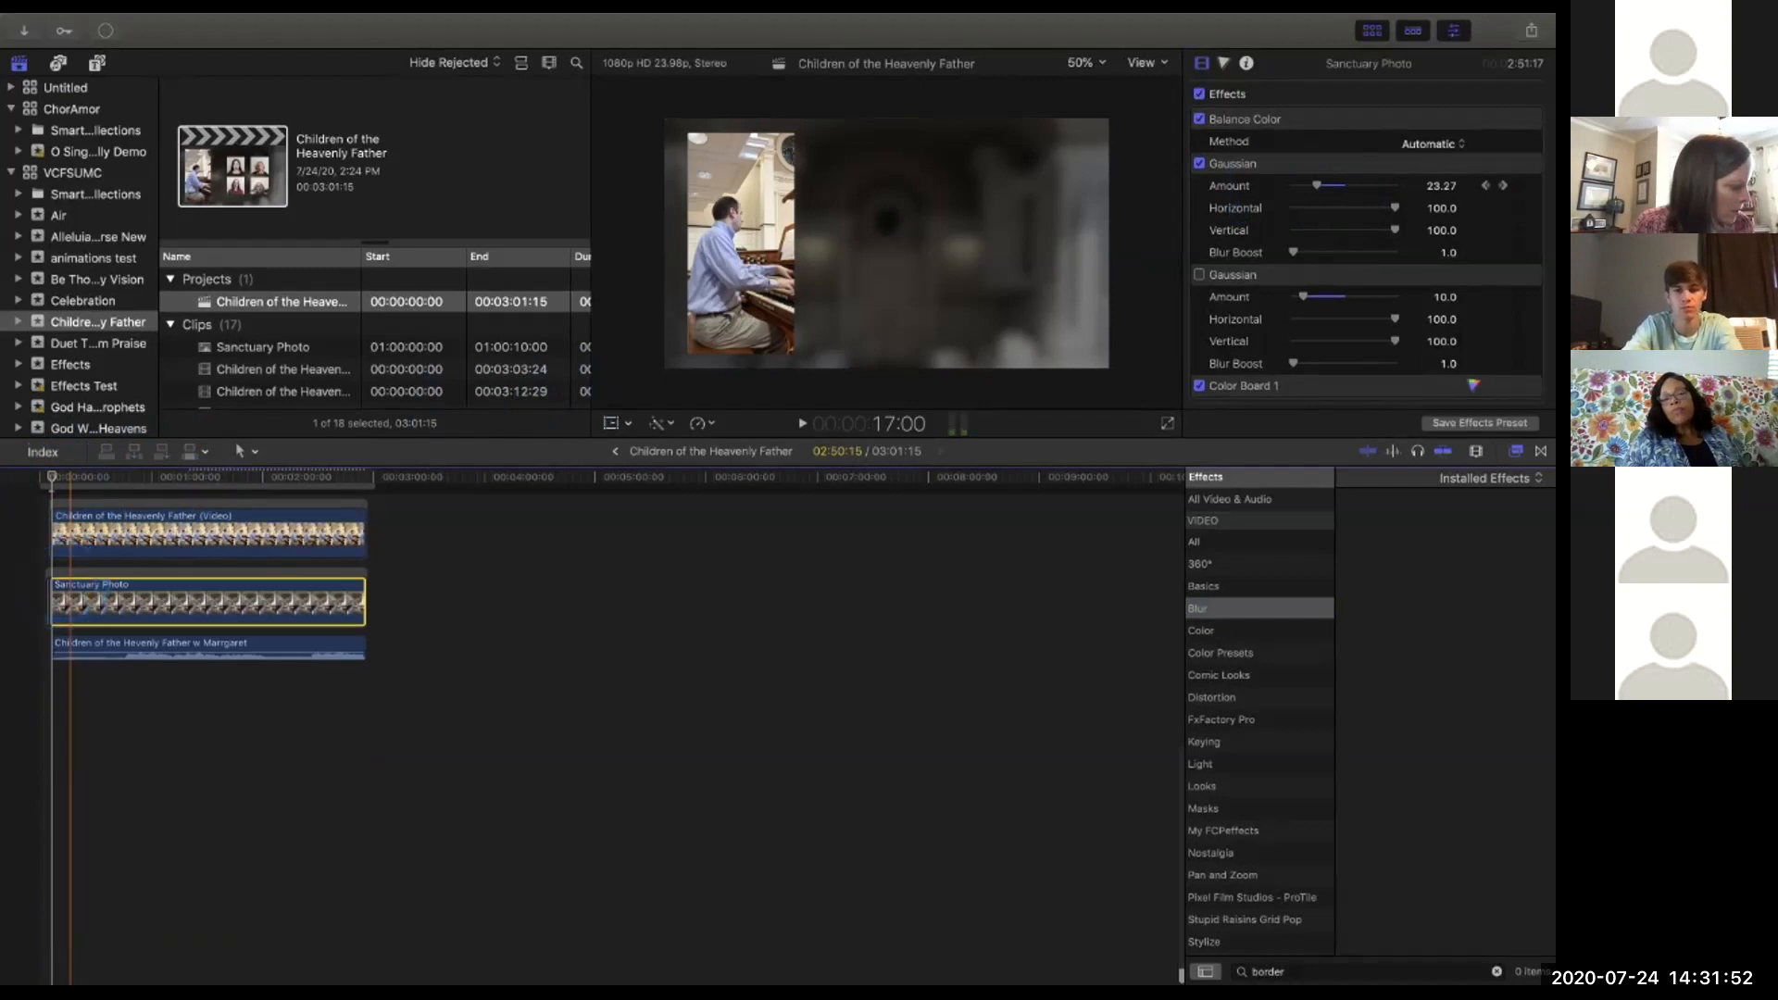
left_click(73, 600)
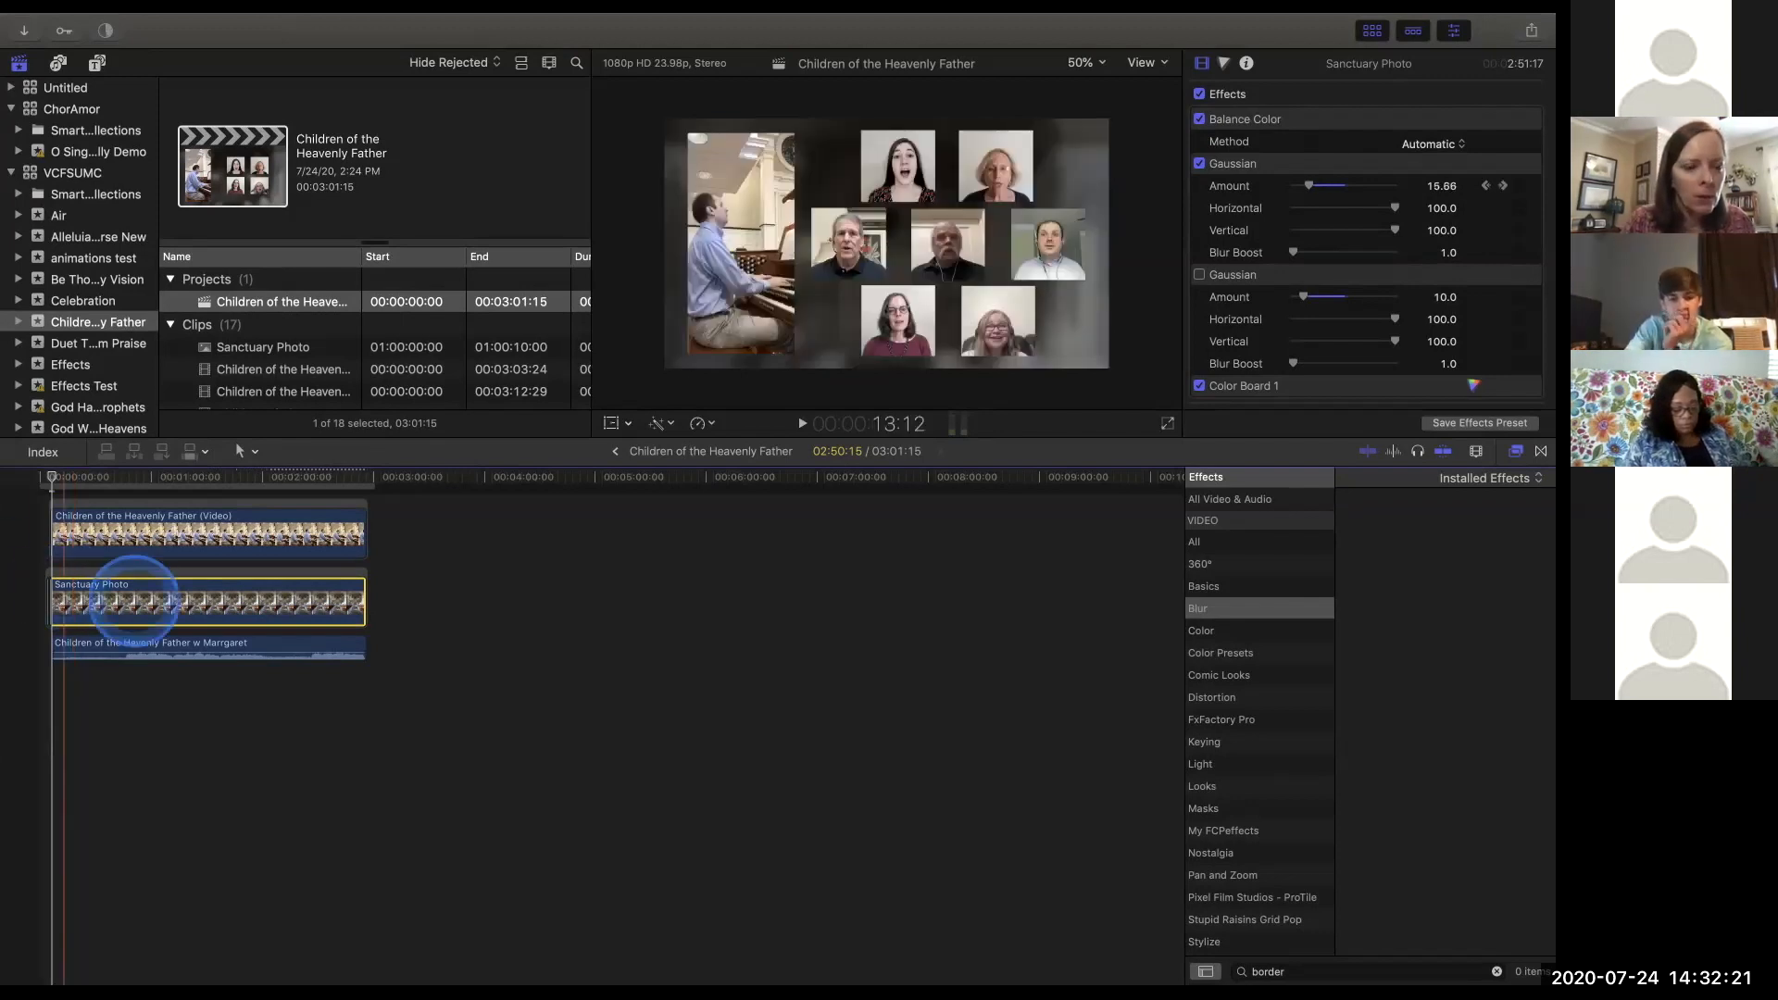
Select the Children of the Heavenly Father (Video) clip of the organist and turn on its Transform controls.
scroll(168, 595, "up", 3)
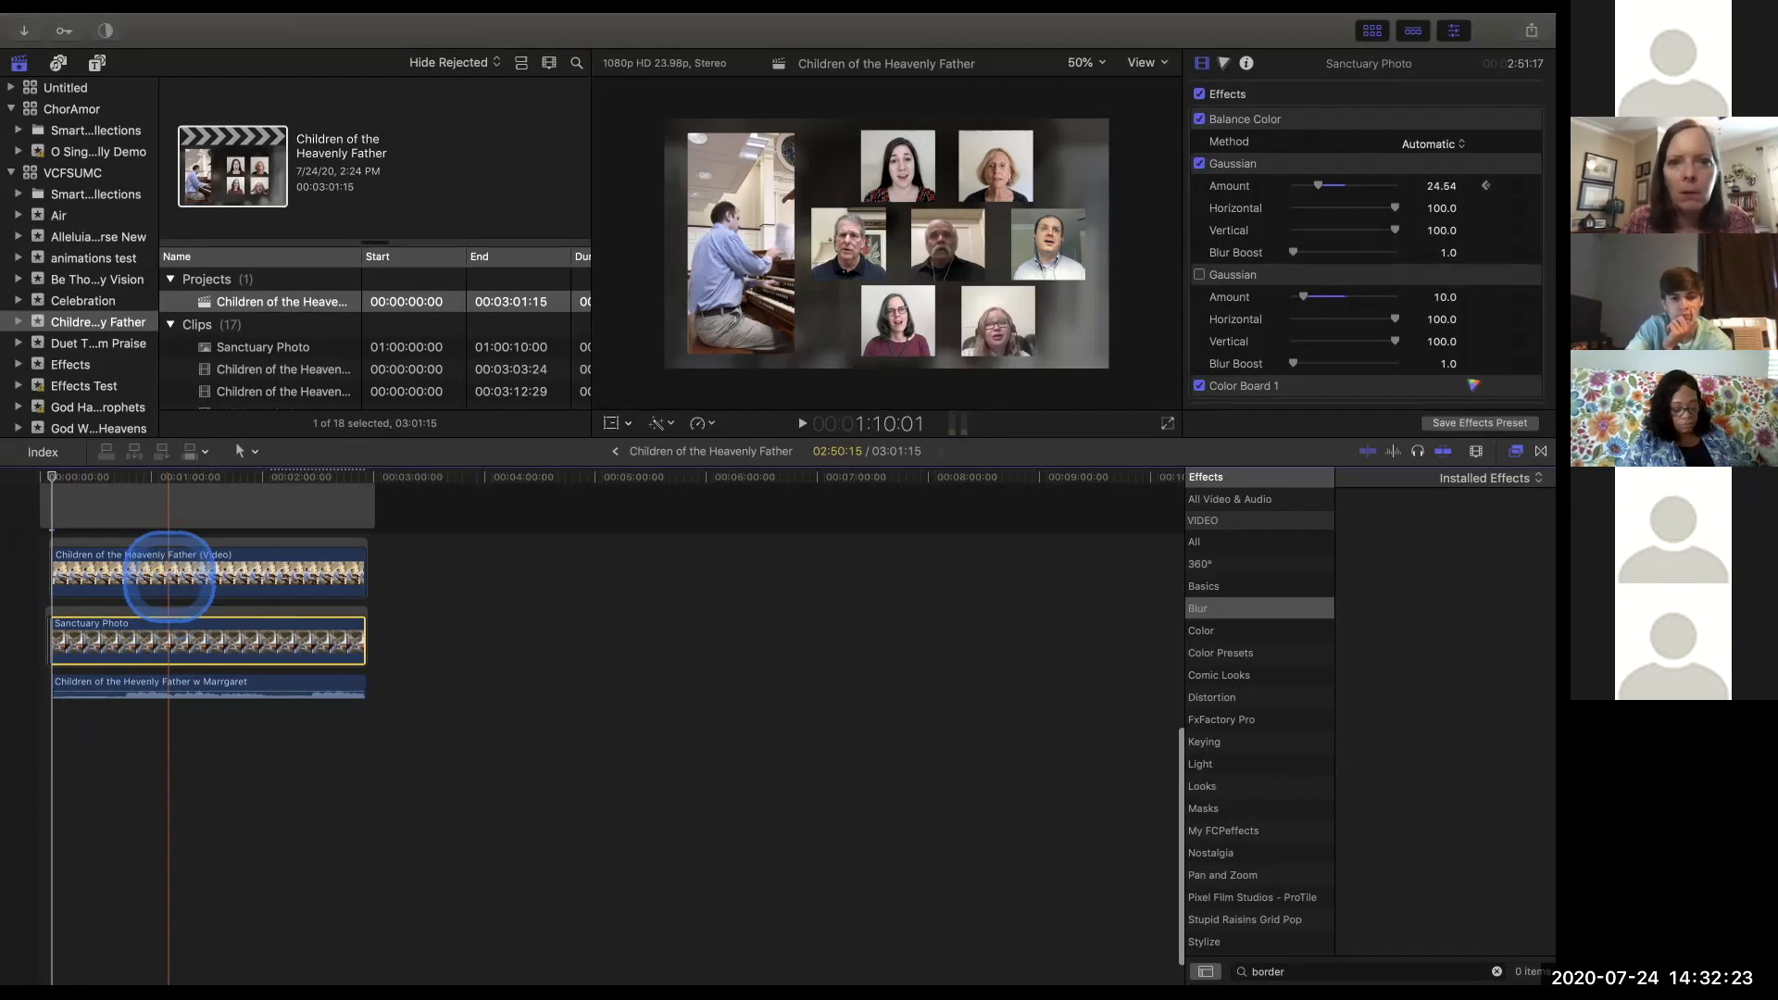
left_click(168, 569)
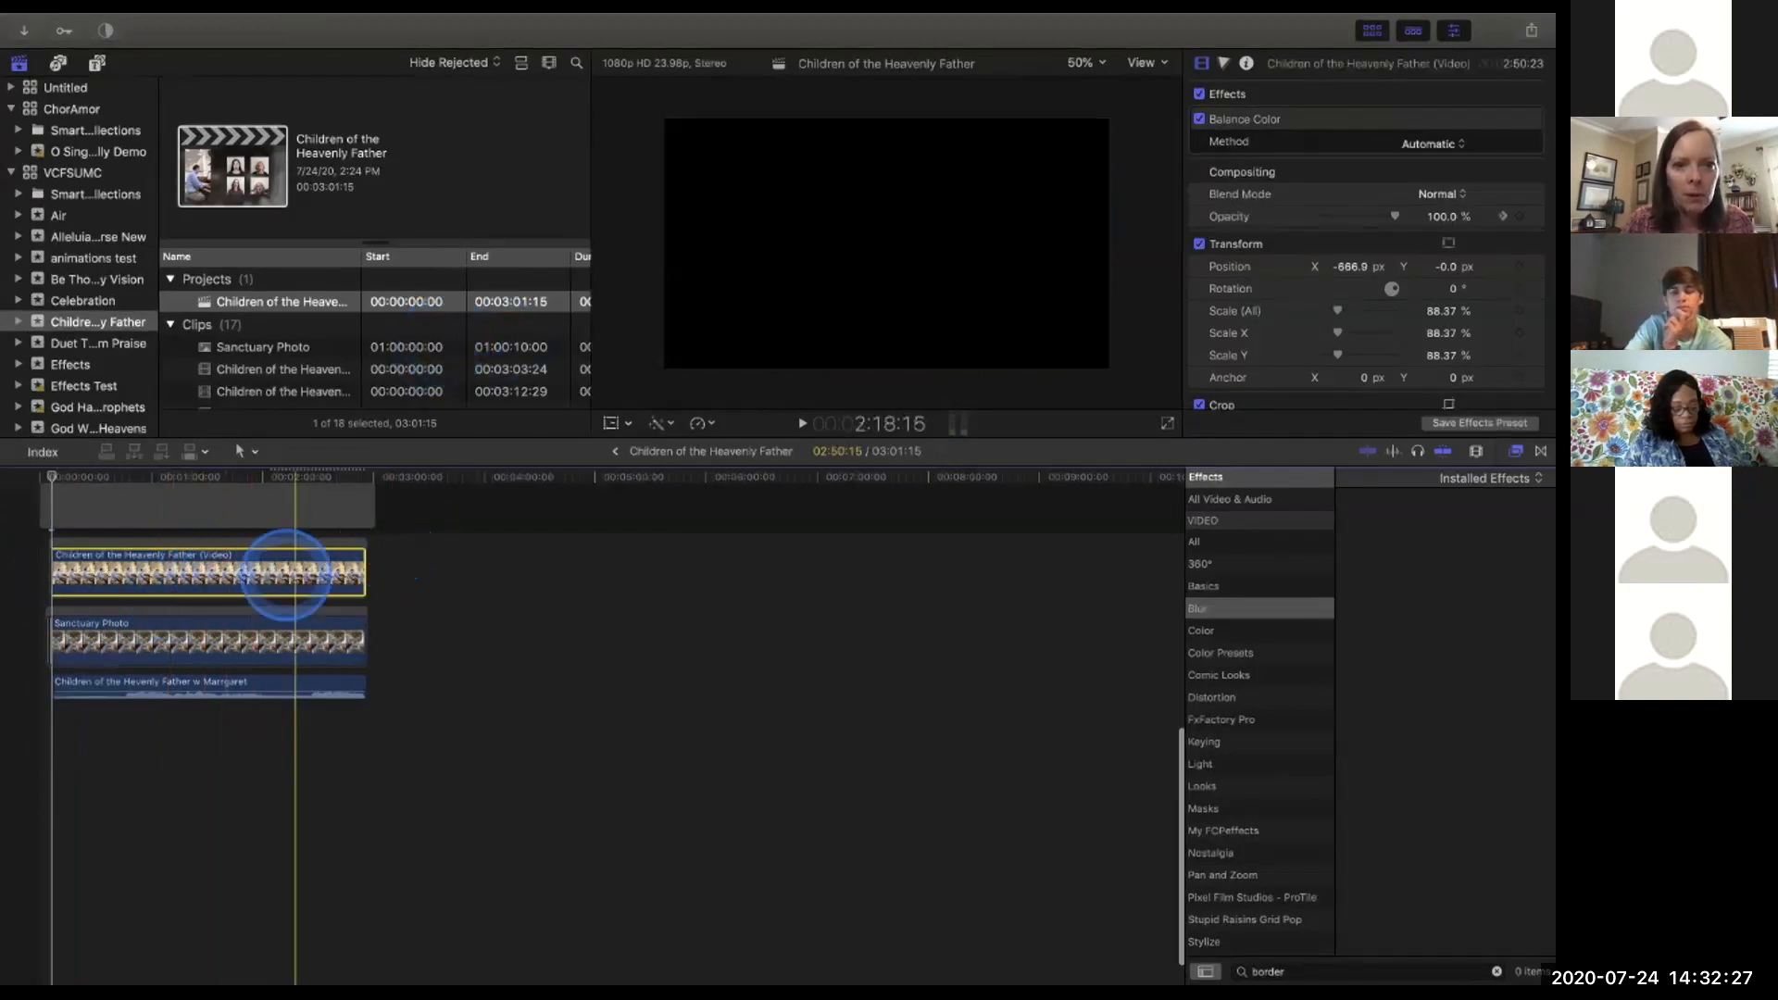
left_click(611, 422)
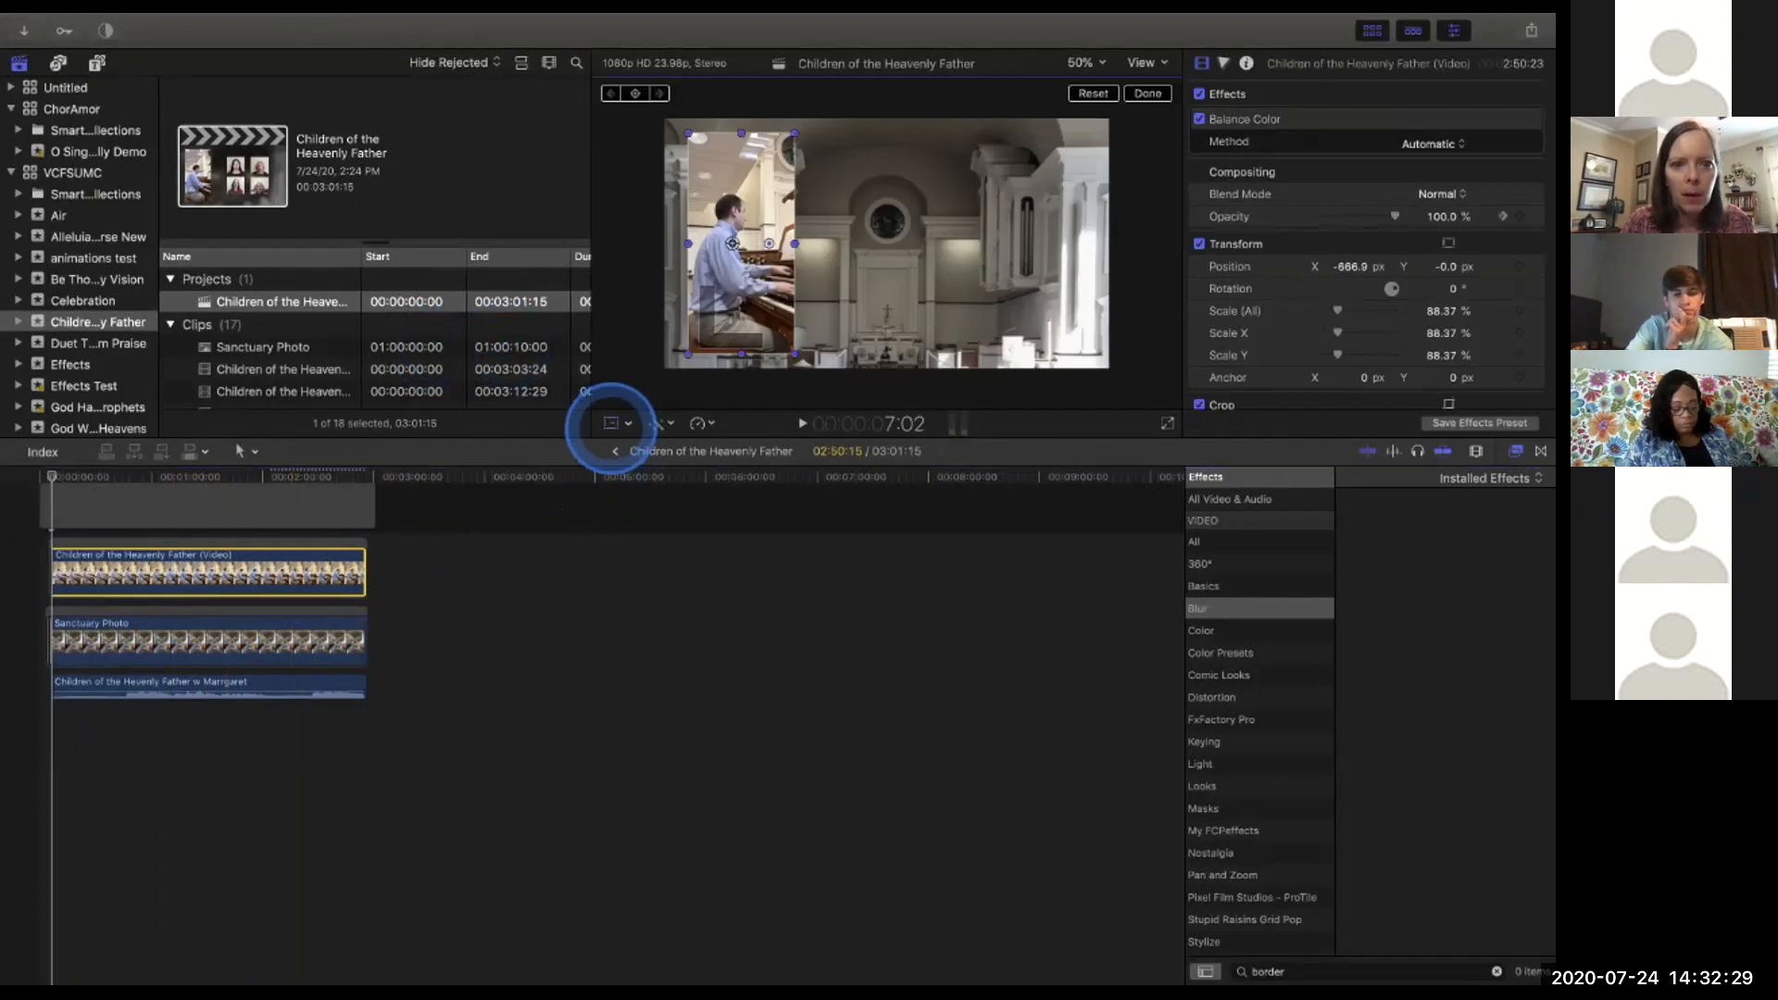
left_click(628, 423)
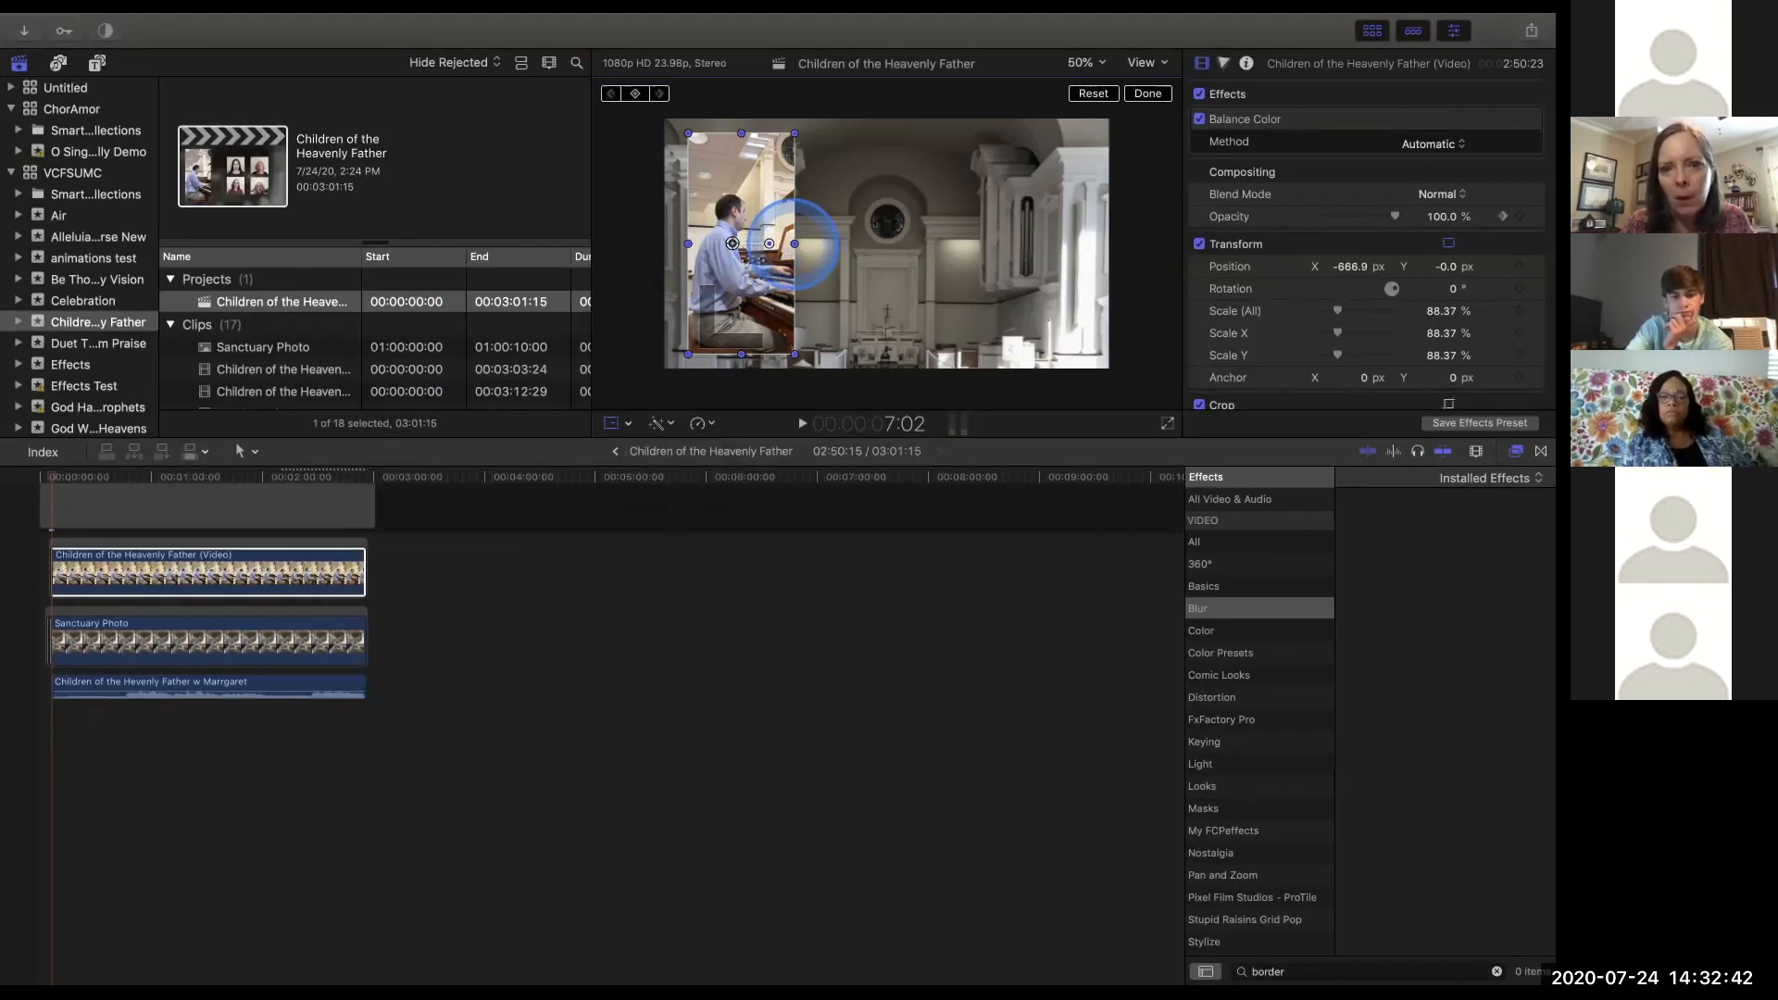
Try narrowing the organist video to about 75% width with the Transform controls, and undo the changes.
left_click_drag(795, 243, 794, 244)
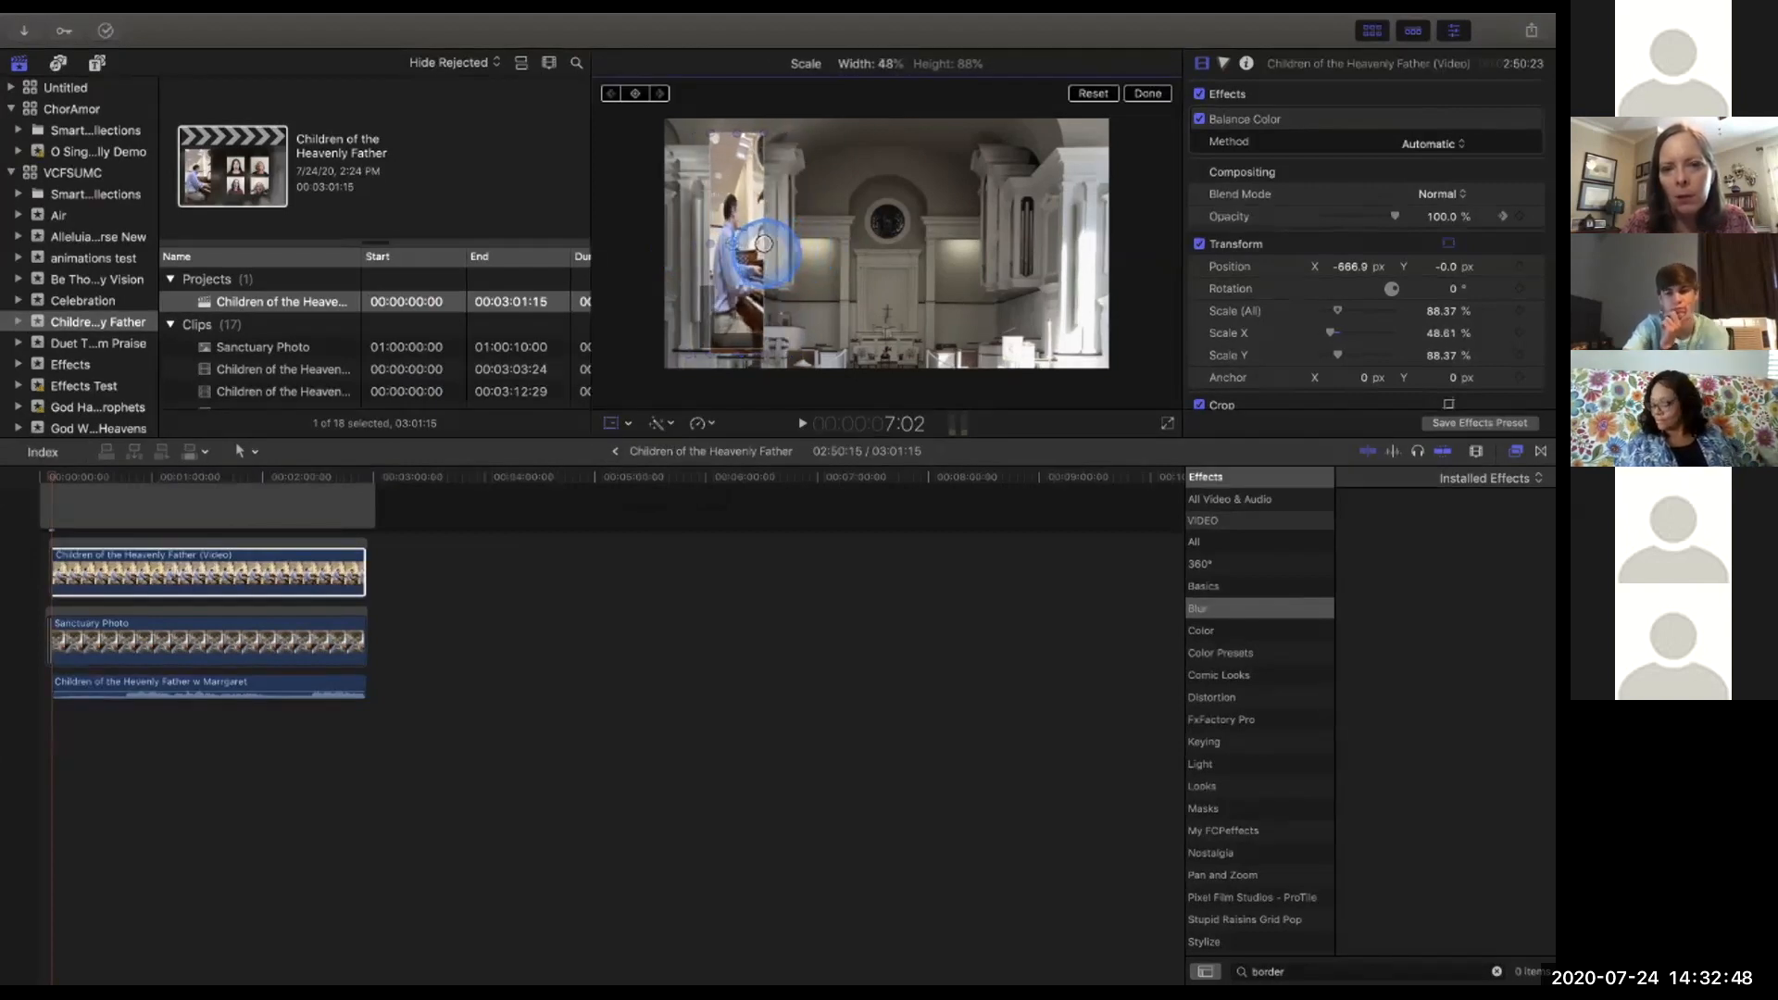
left_click_drag(808, 243, 814, 243)
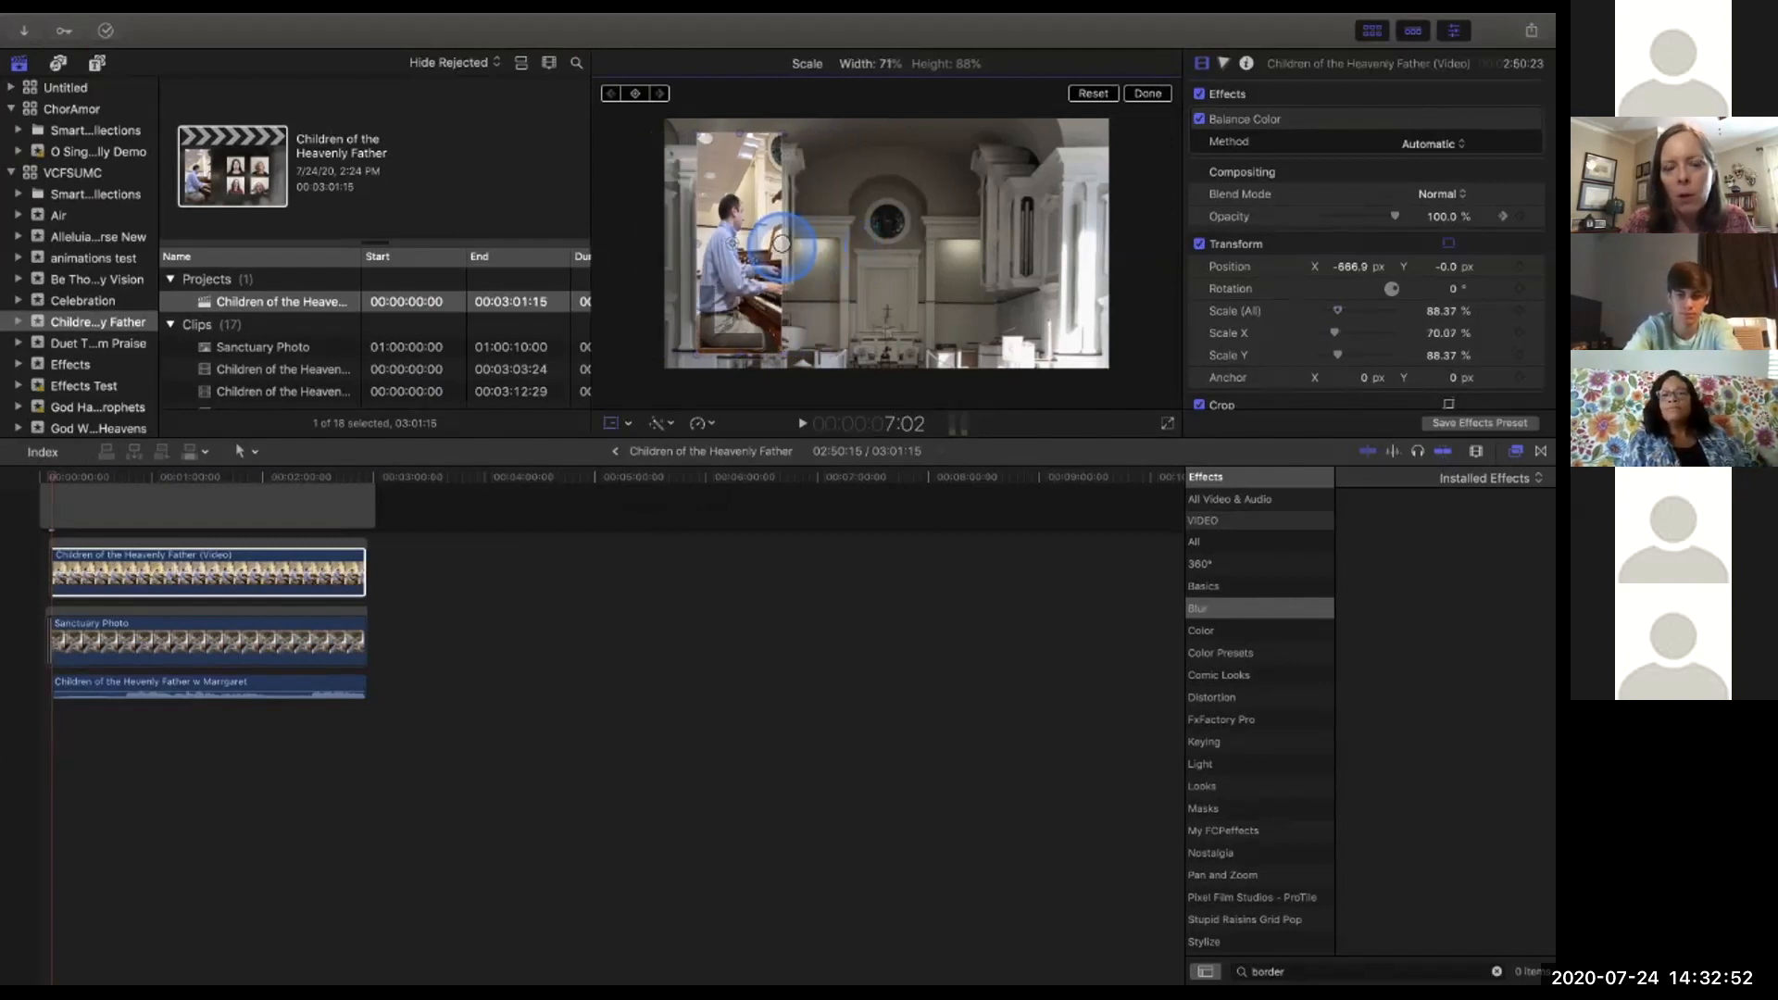
left_click_drag(782, 243, 785, 243)
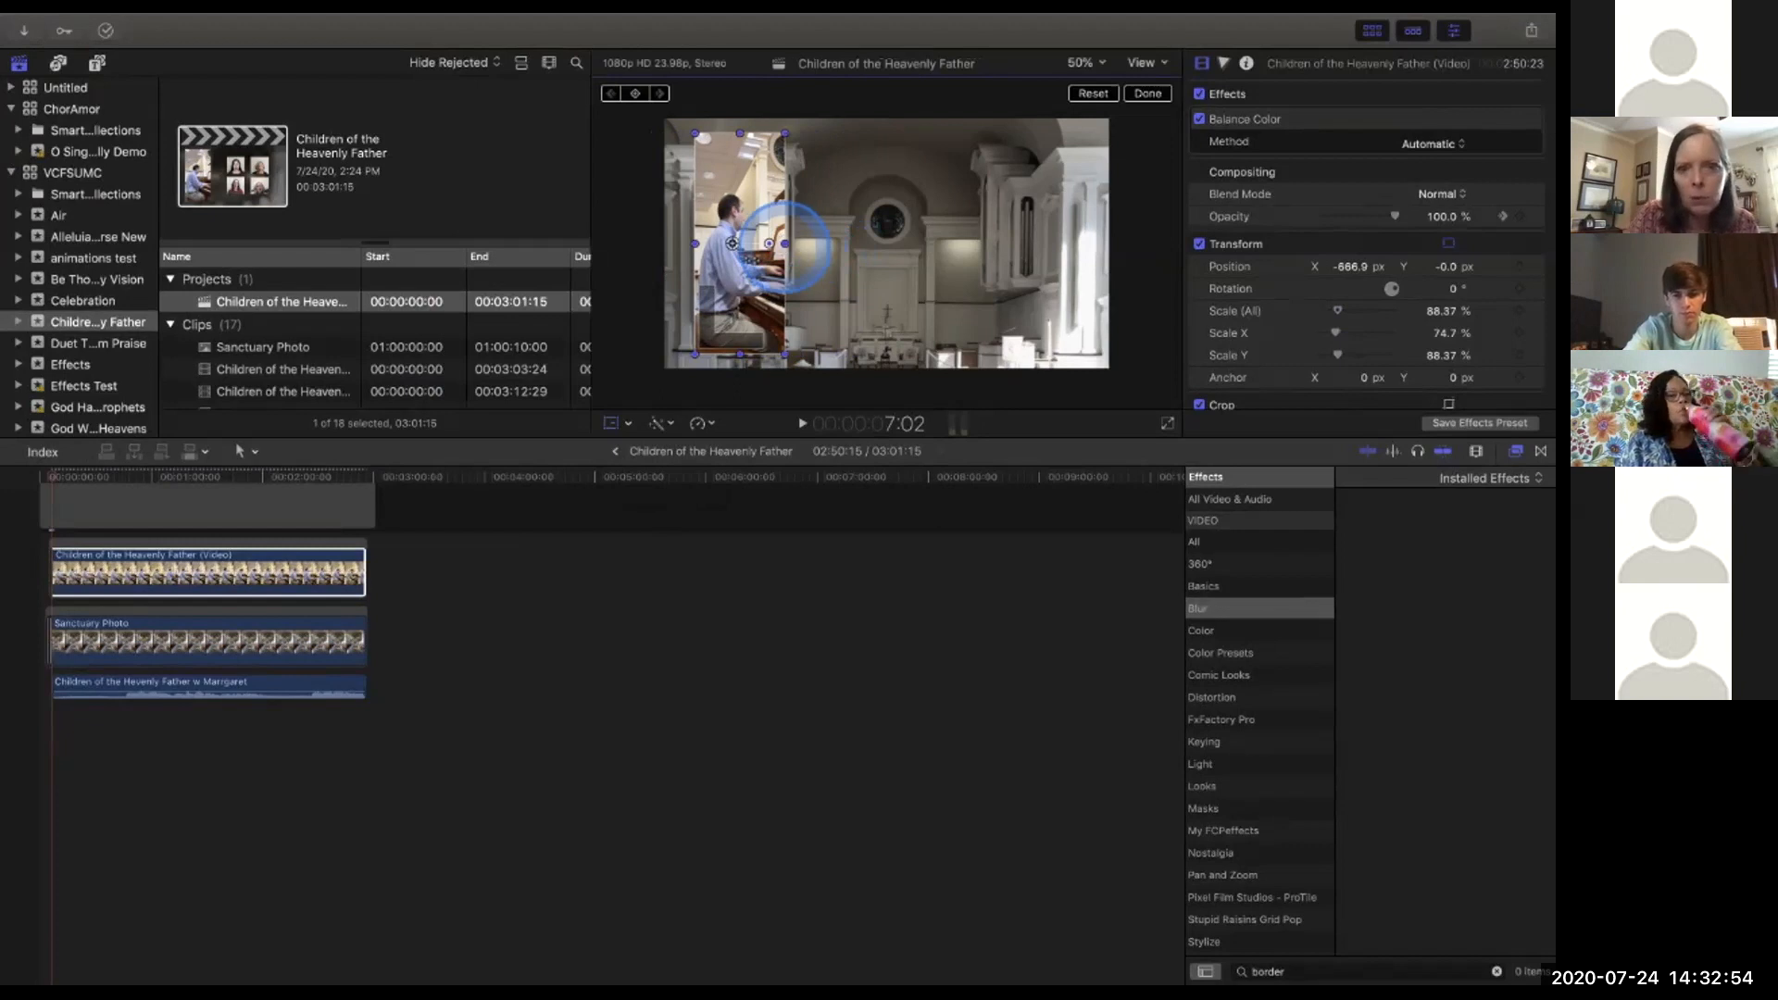
key("super+z")
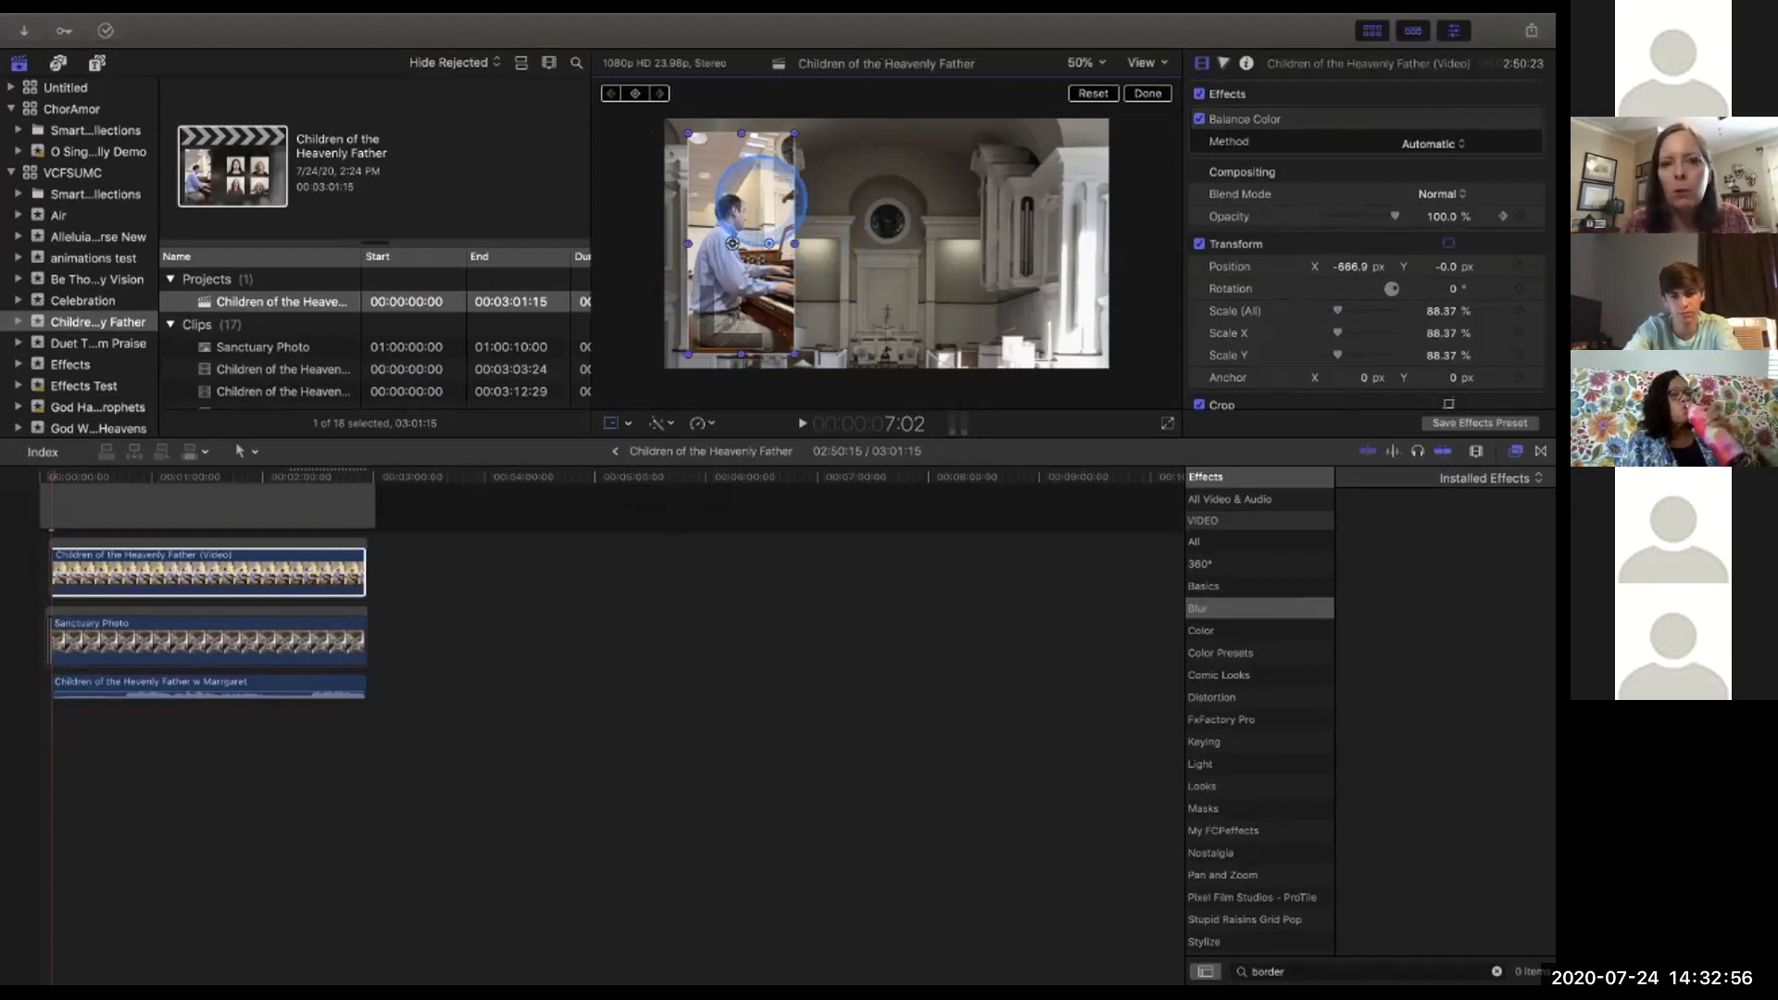
mouse_move(761, 199)
left_mouse_down()
mouse_move(937, 190)
mouse_move(768, 211)
left_mouse_up()
key("super+z")
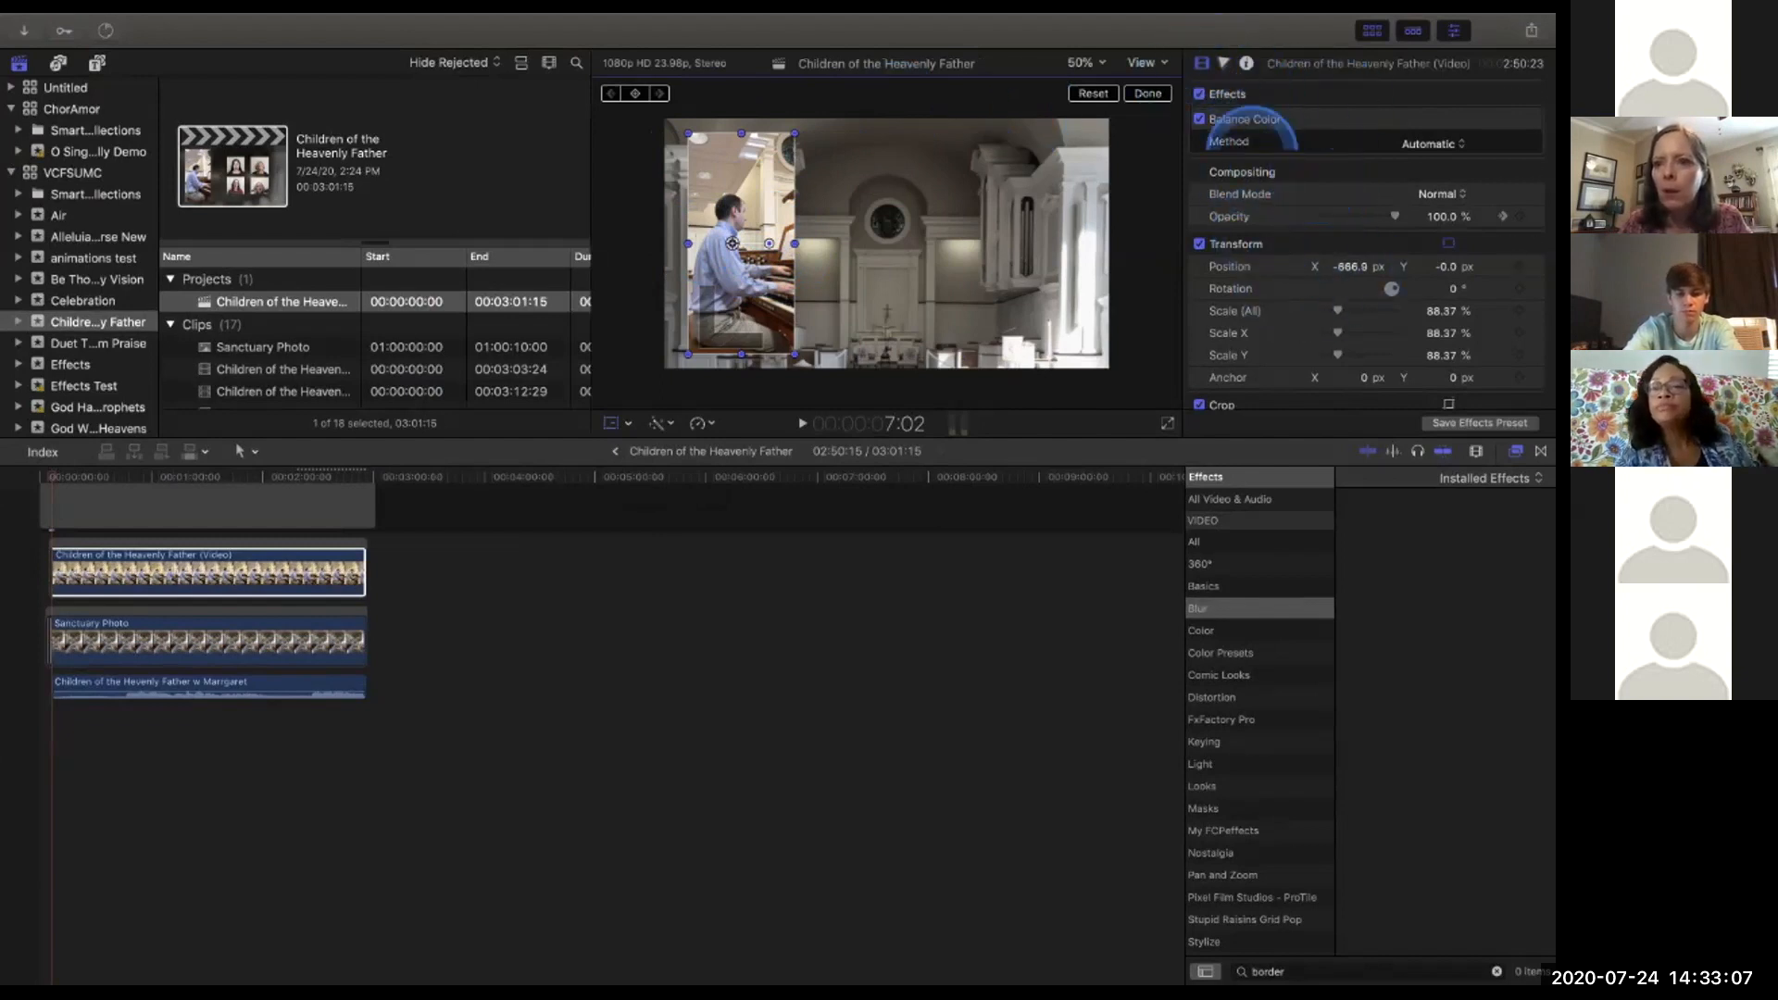
Try setting the organist video's left crop to 0, and undo the change.
scroll(1281, 269, "down", 3)
scroll(1341, 278, "down", 3)
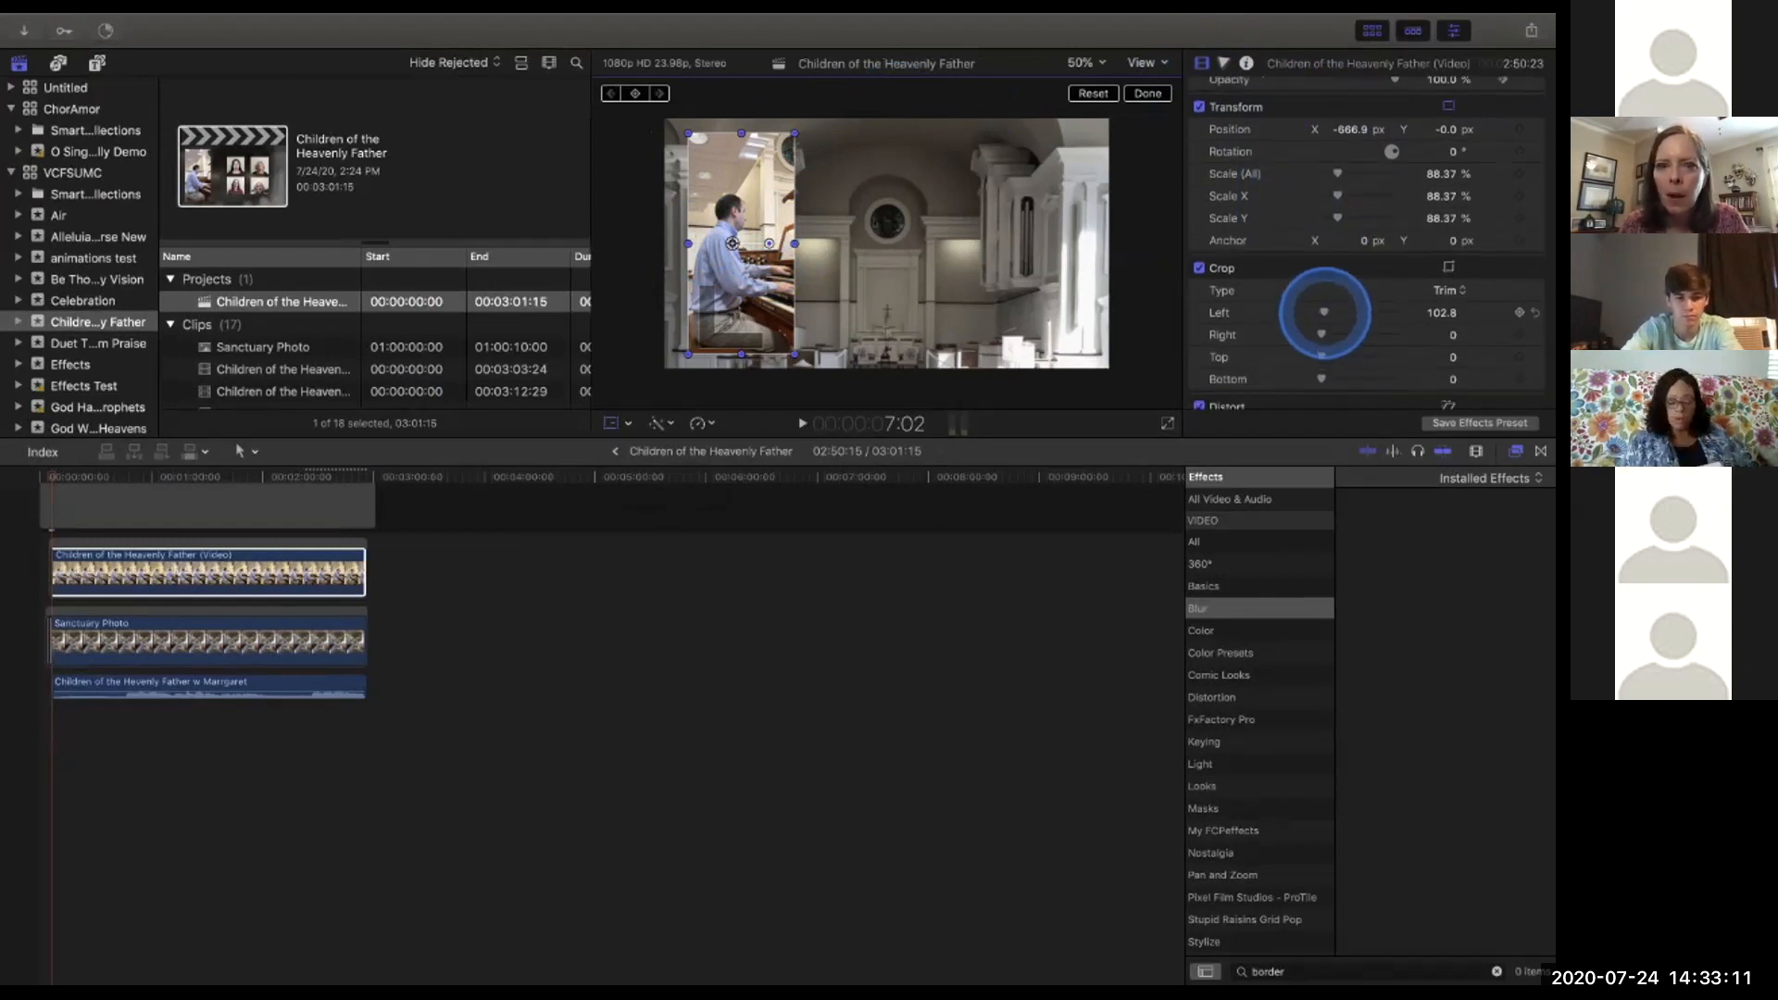
left_click_drag(1324, 313, 1331, 315)
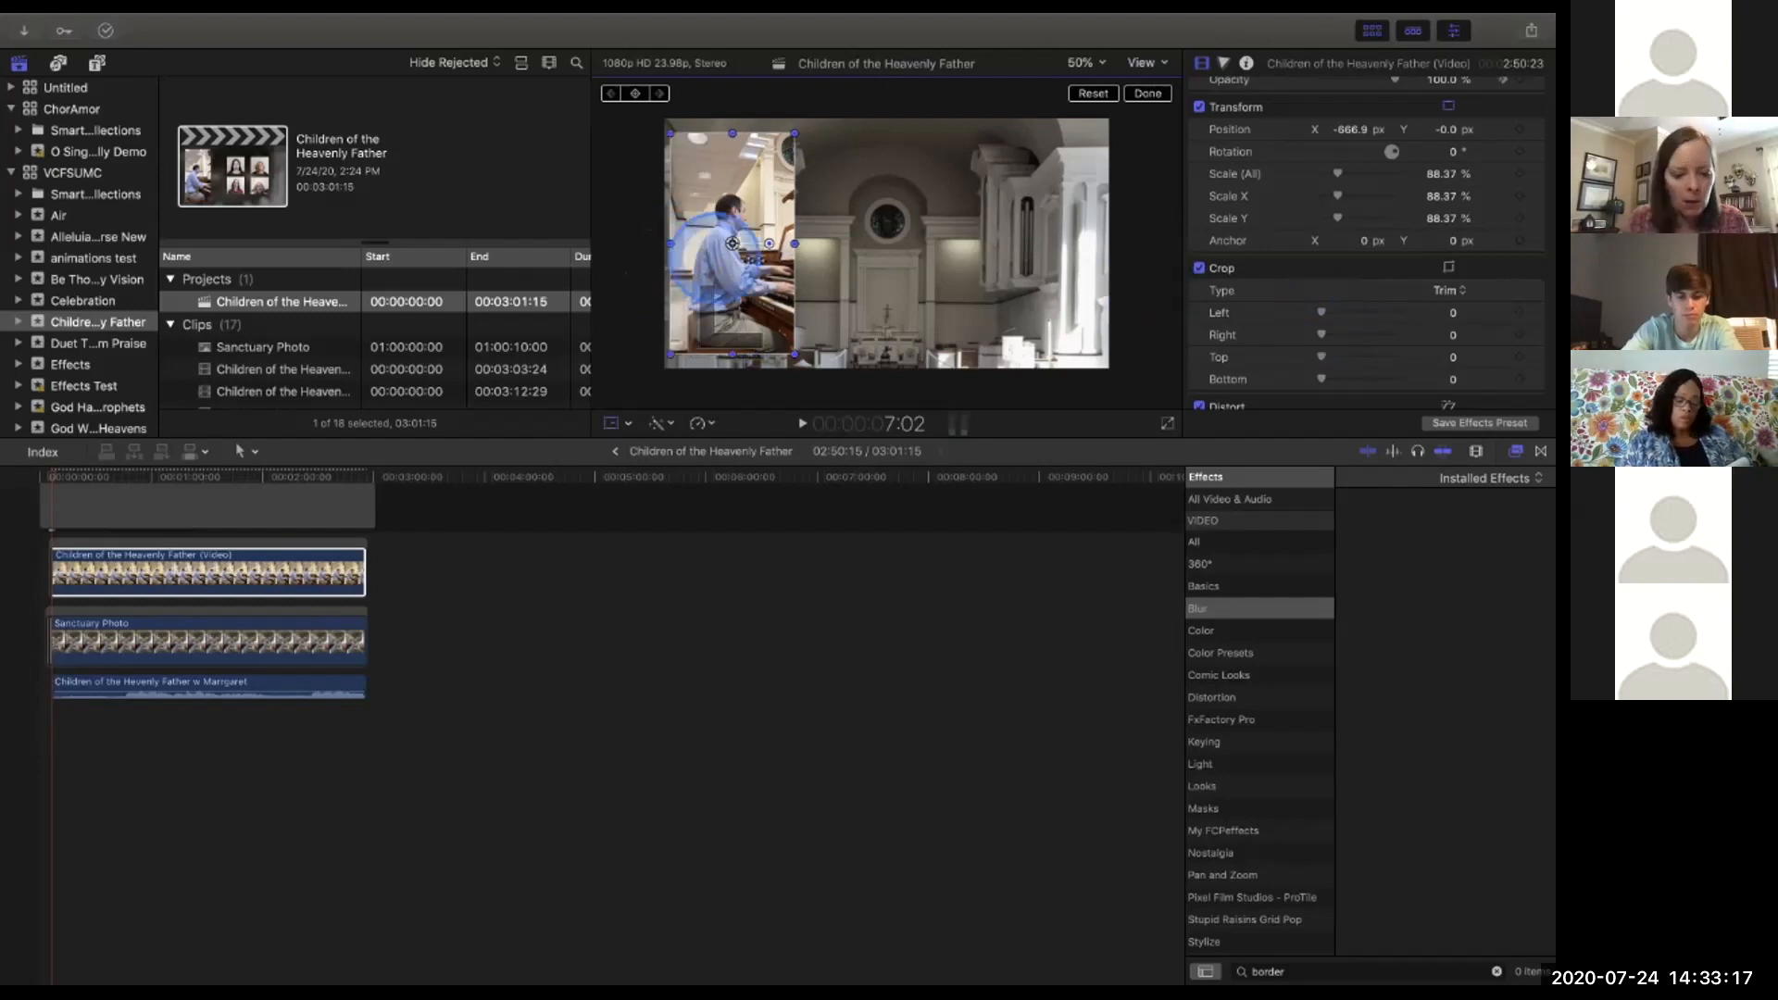
key("super+z")
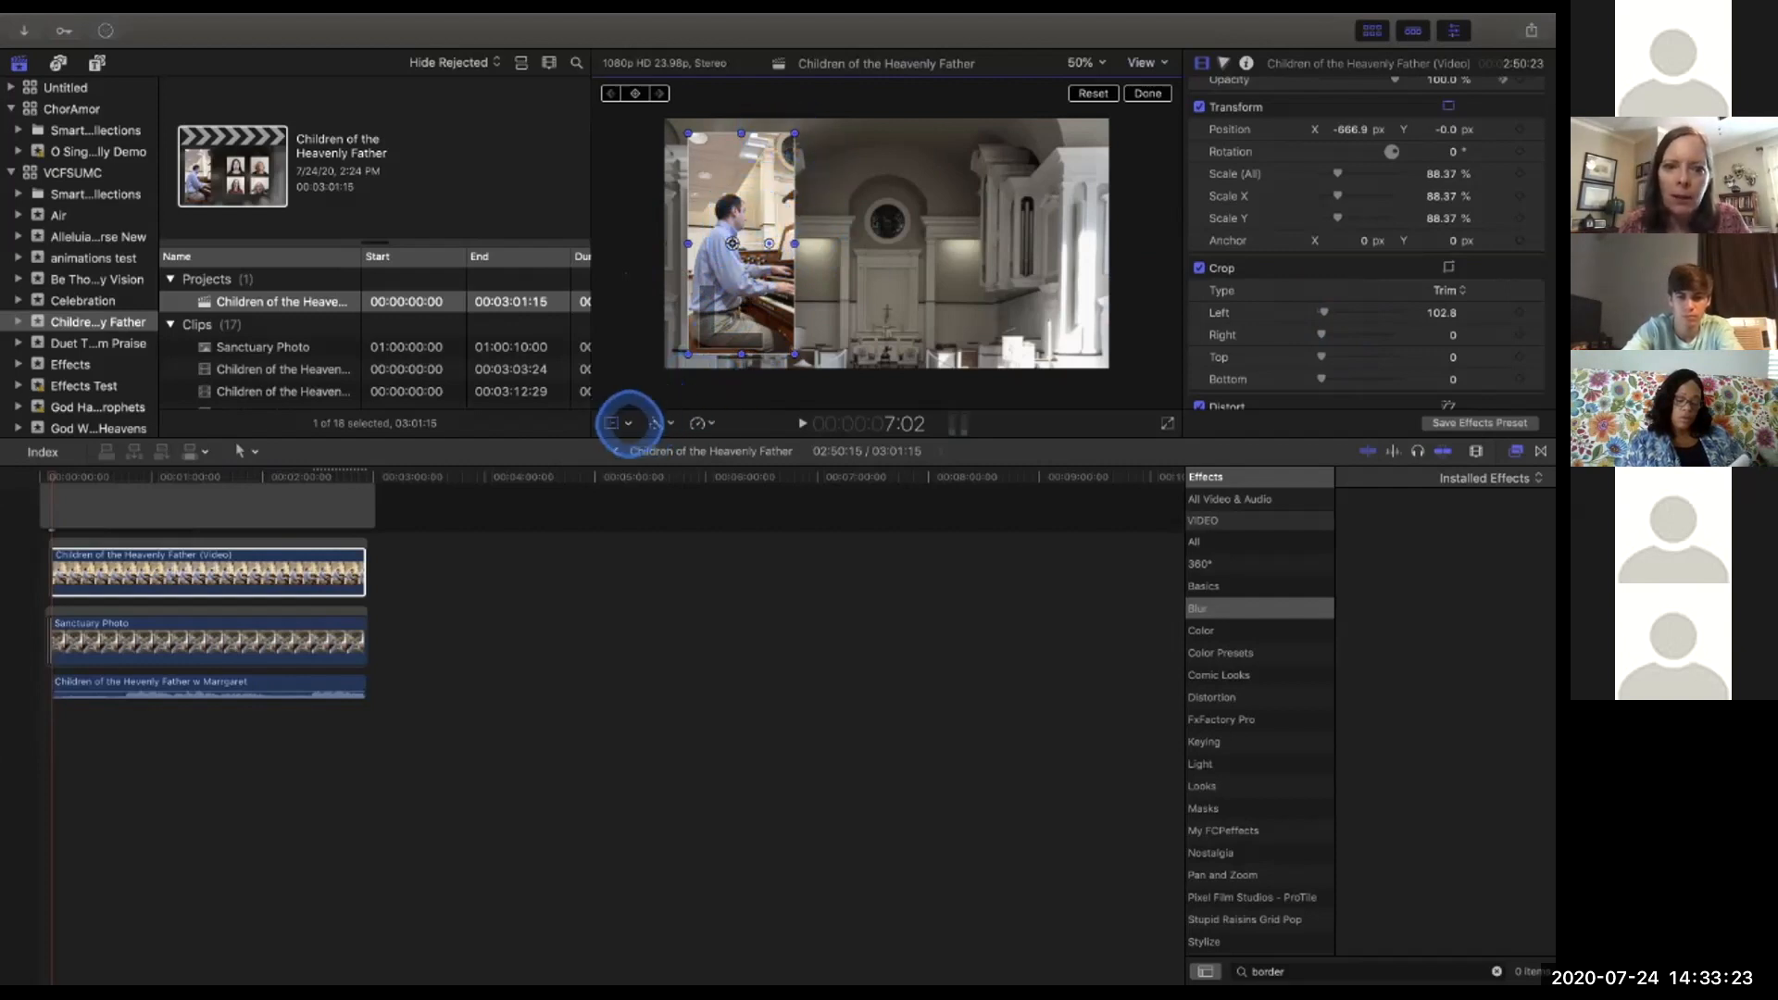
Switch the organist video from Transform to the Crop controls in Trim mode and try its right edge.
left_click(628, 423)
left_click(659, 466)
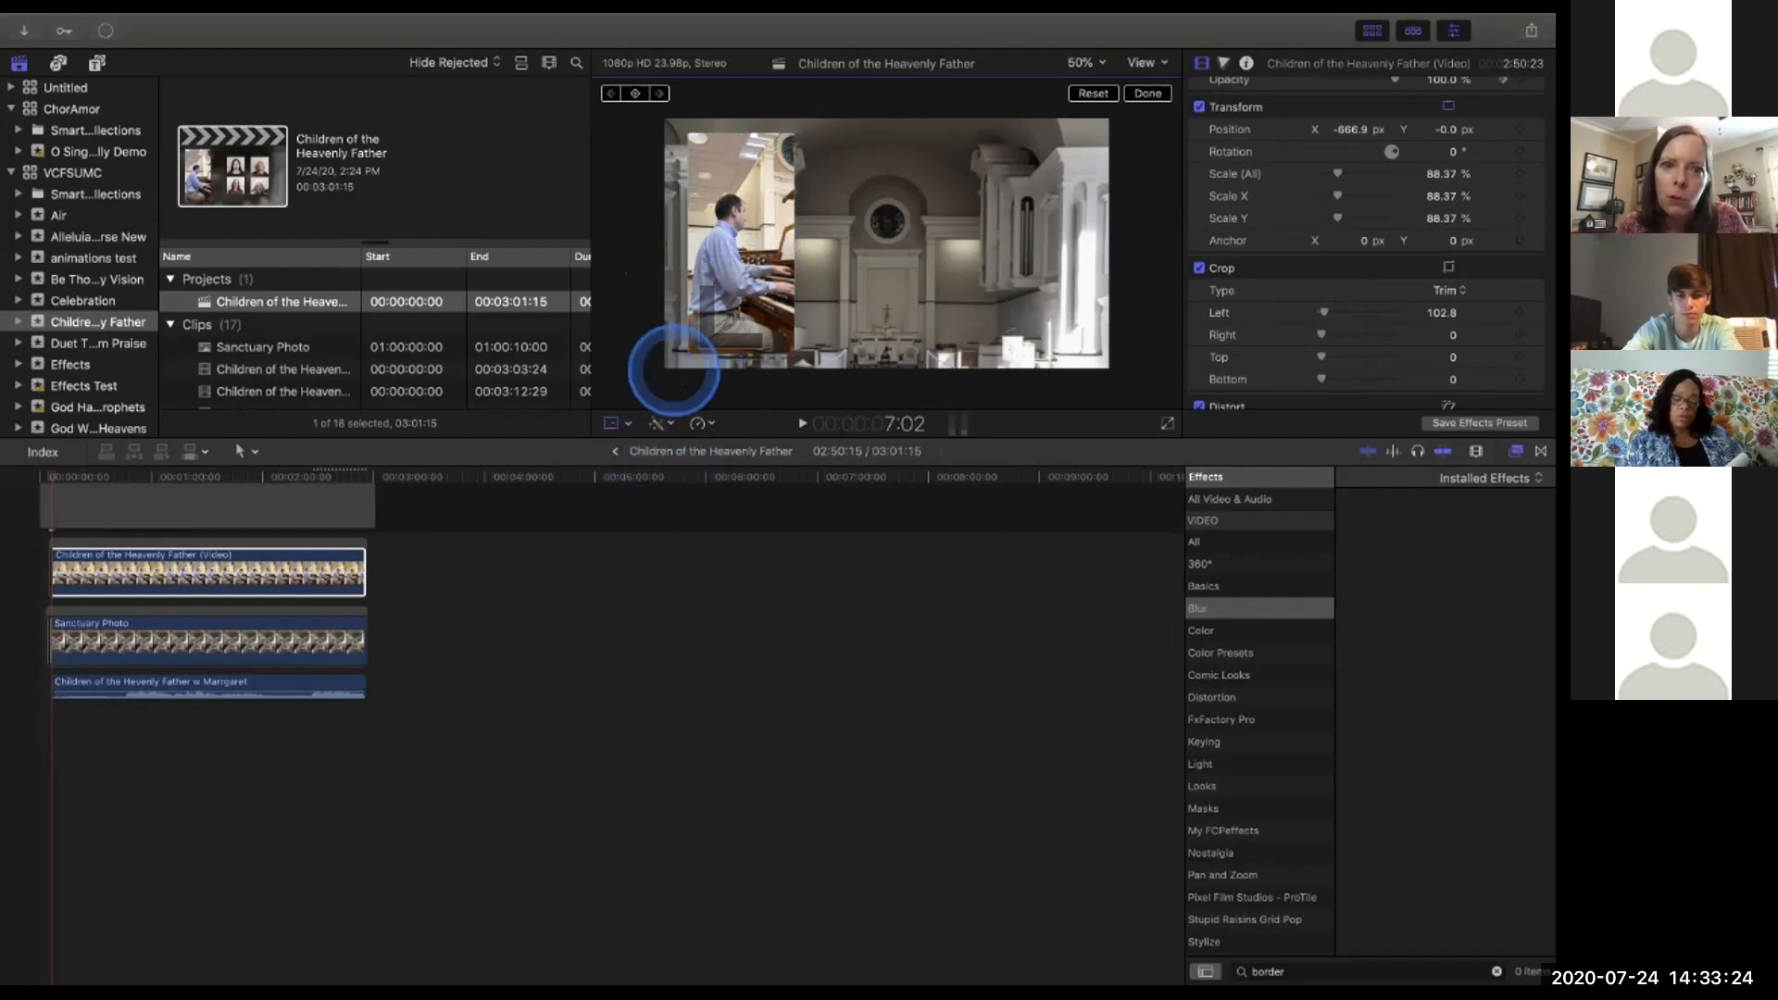
mouse_move(794, 243)
left_mouse_down()
mouse_move(776, 244)
mouse_move(794, 246)
left_mouse_up()
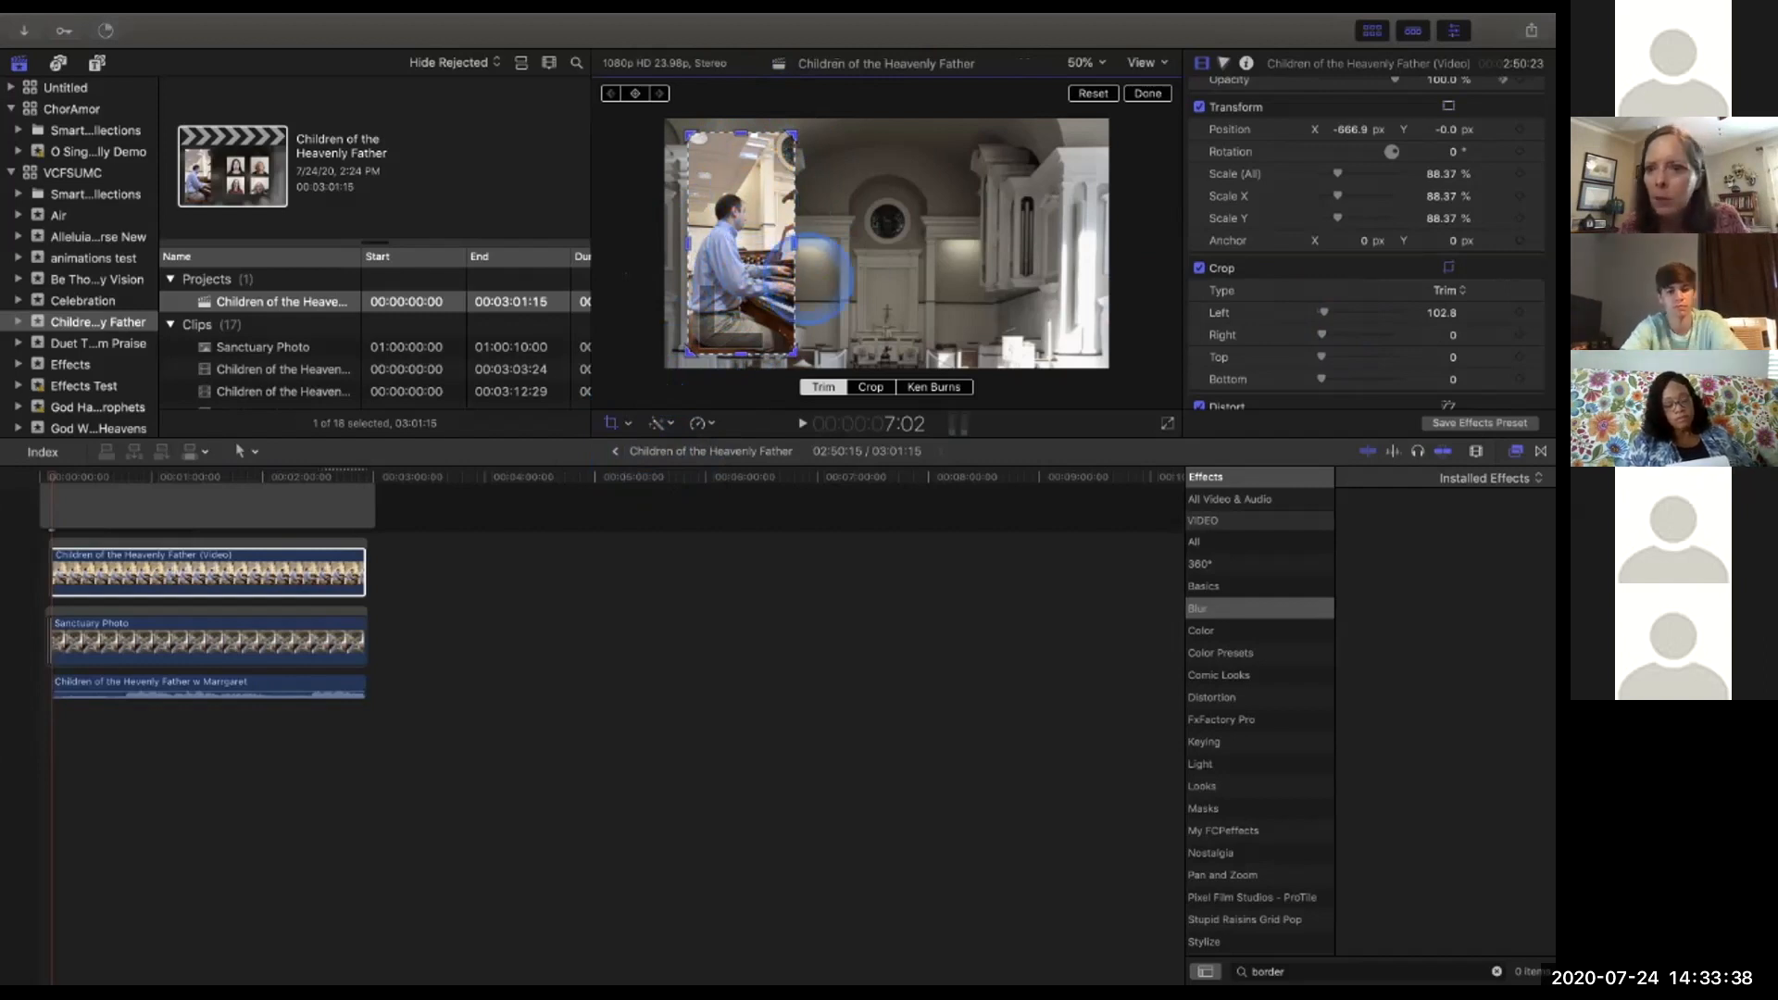
Switch the organist video from the Crop controls back to the Transform controls.
scroll(1259, 278, "down", 5)
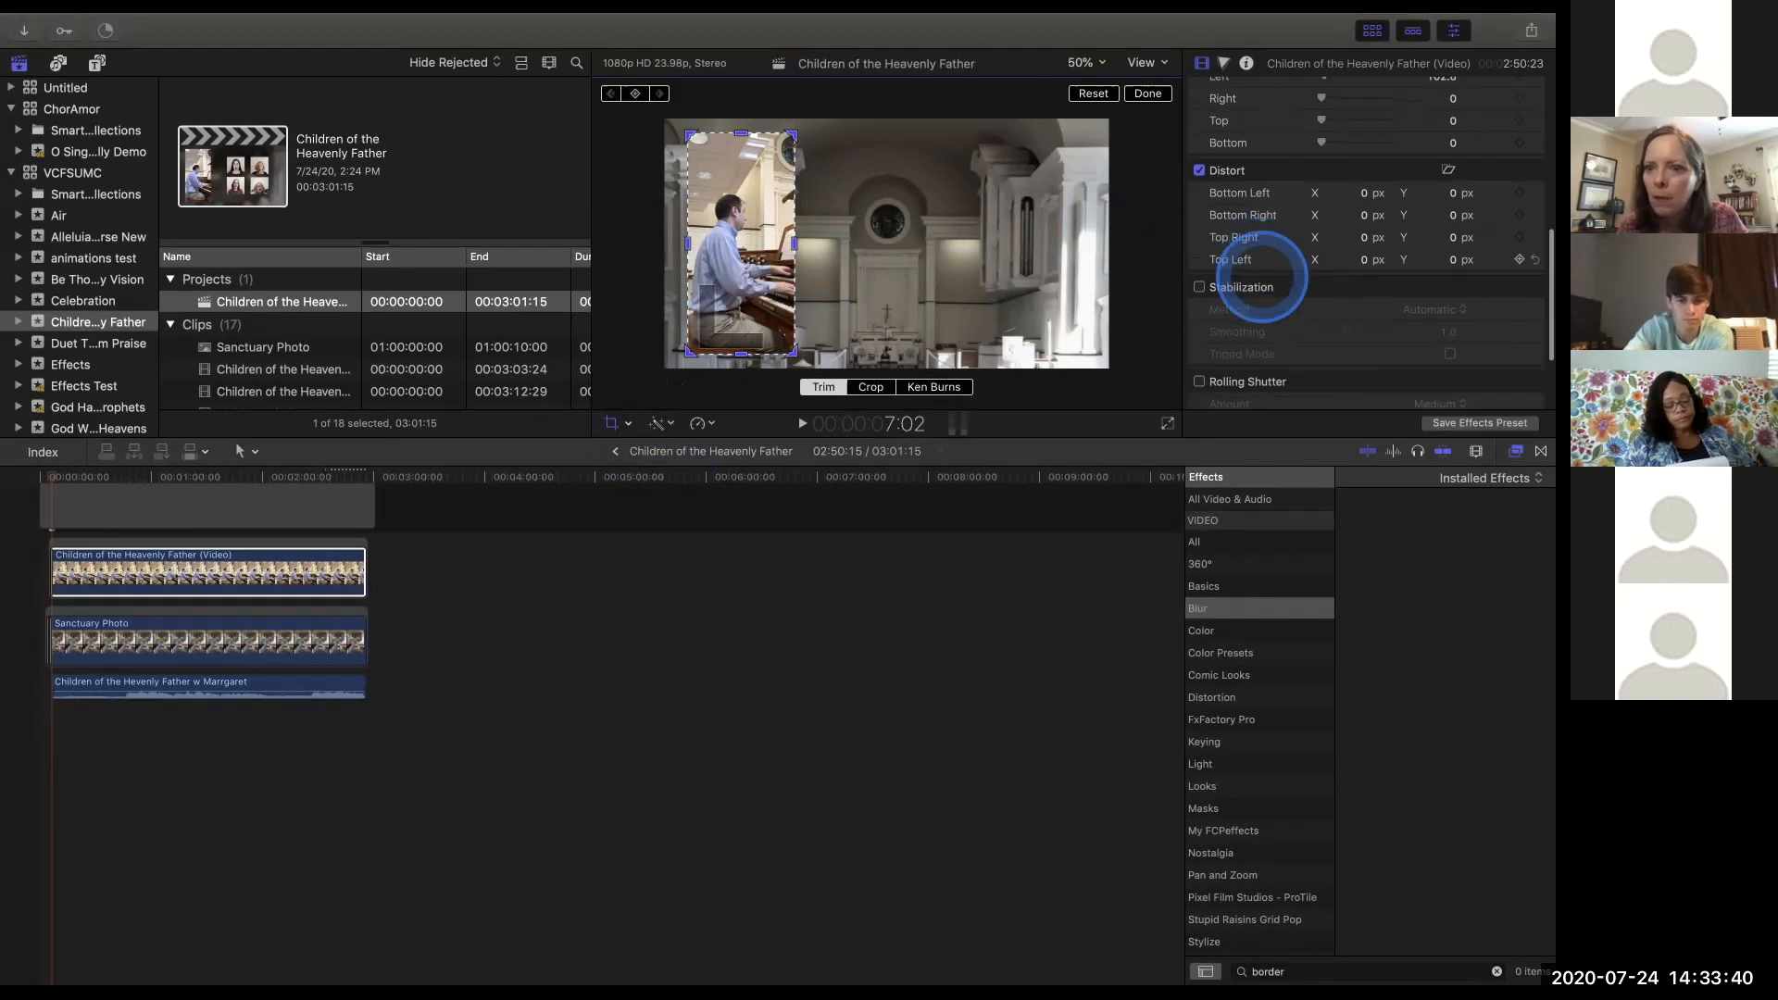
scroll(1259, 275, "up", 5)
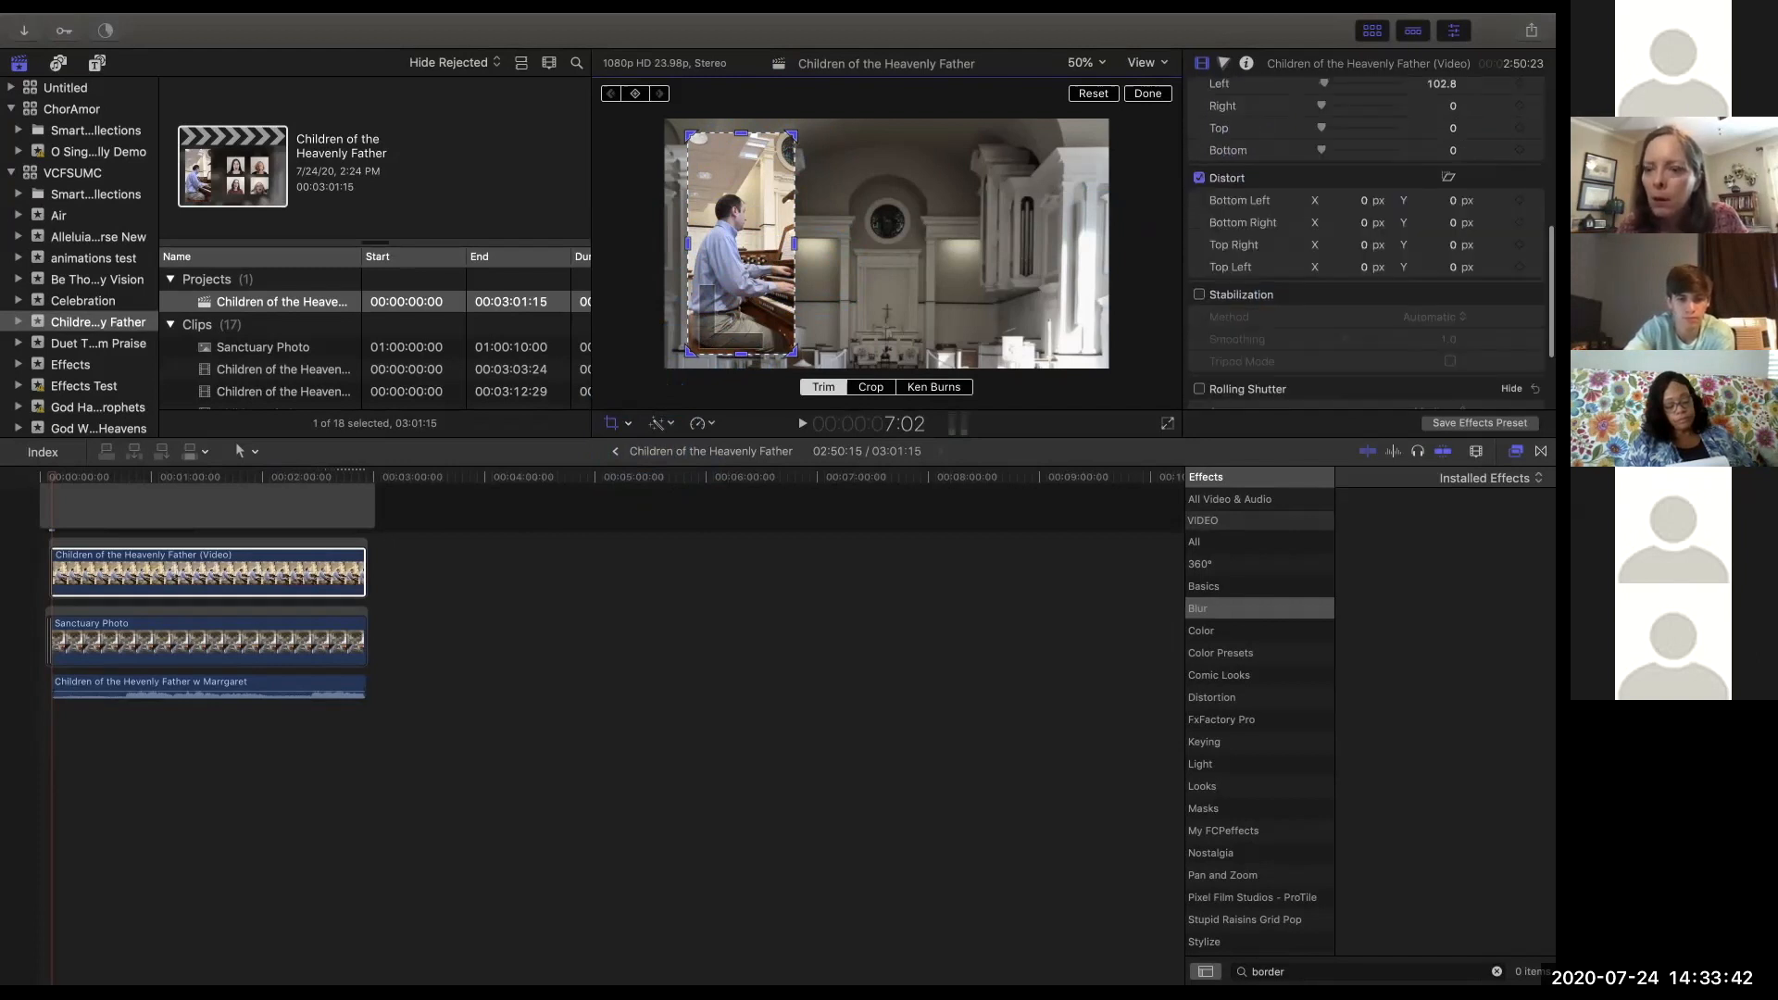
scroll(1245, 186, "up", 3)
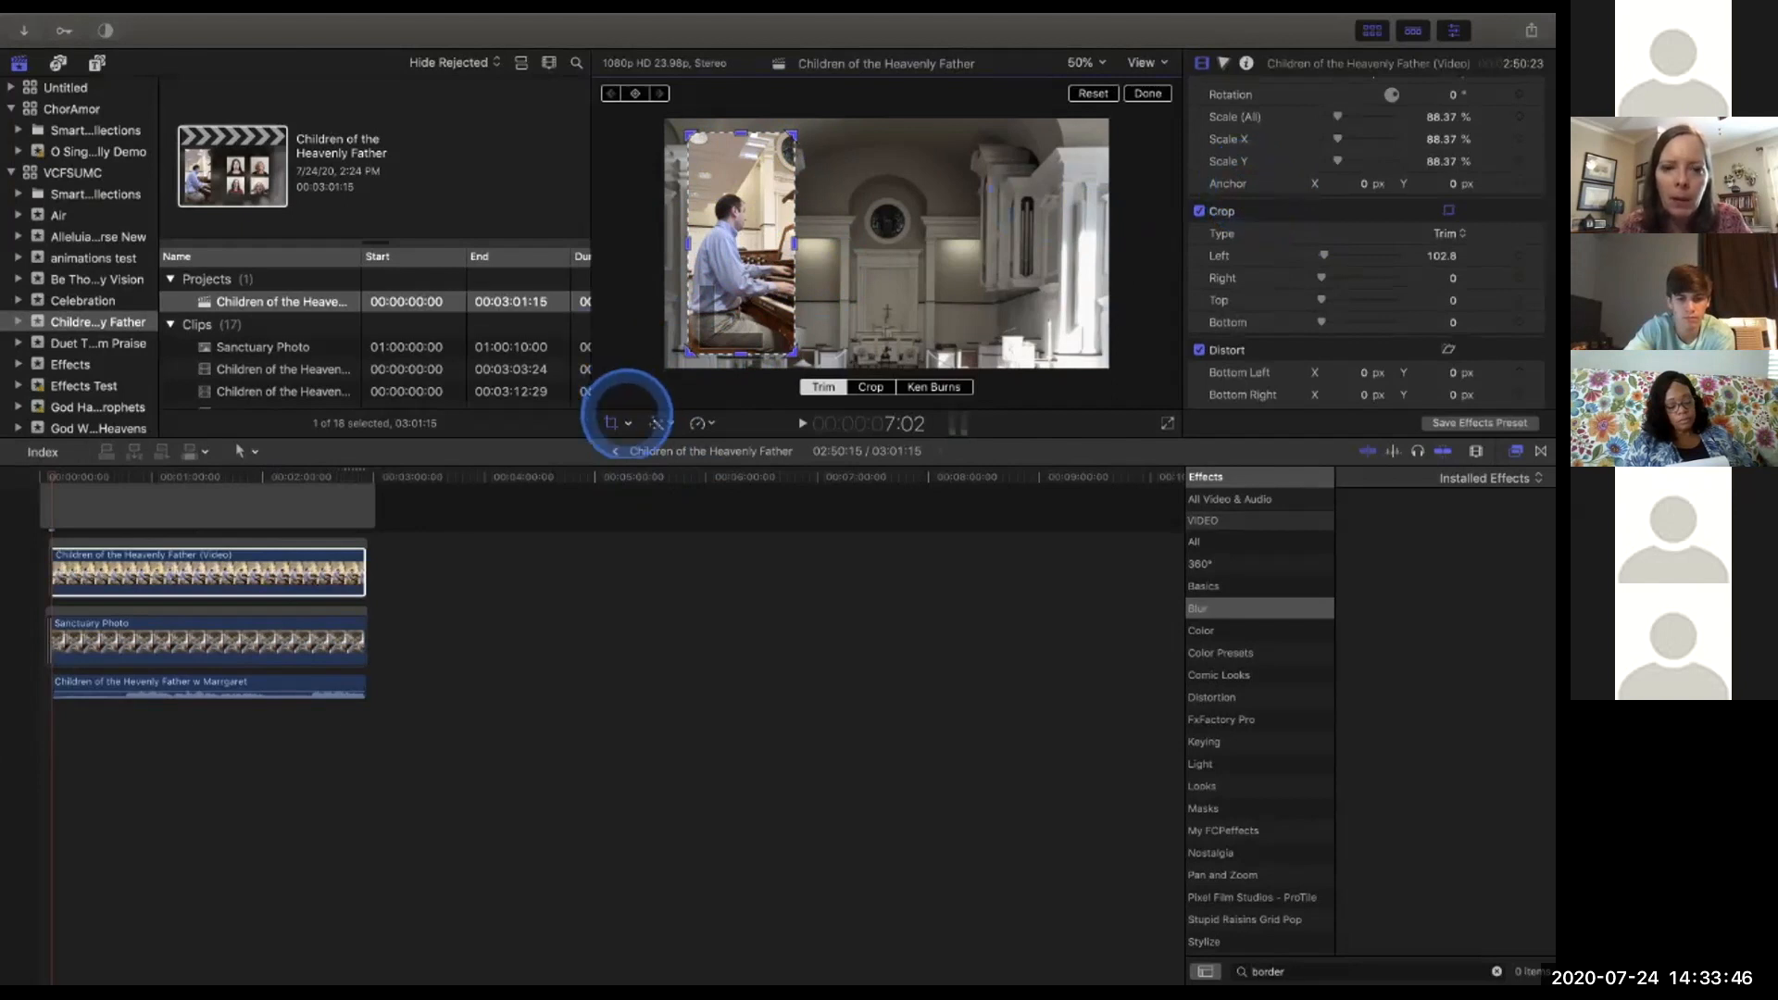
left_click(626, 425)
left_click(668, 445)
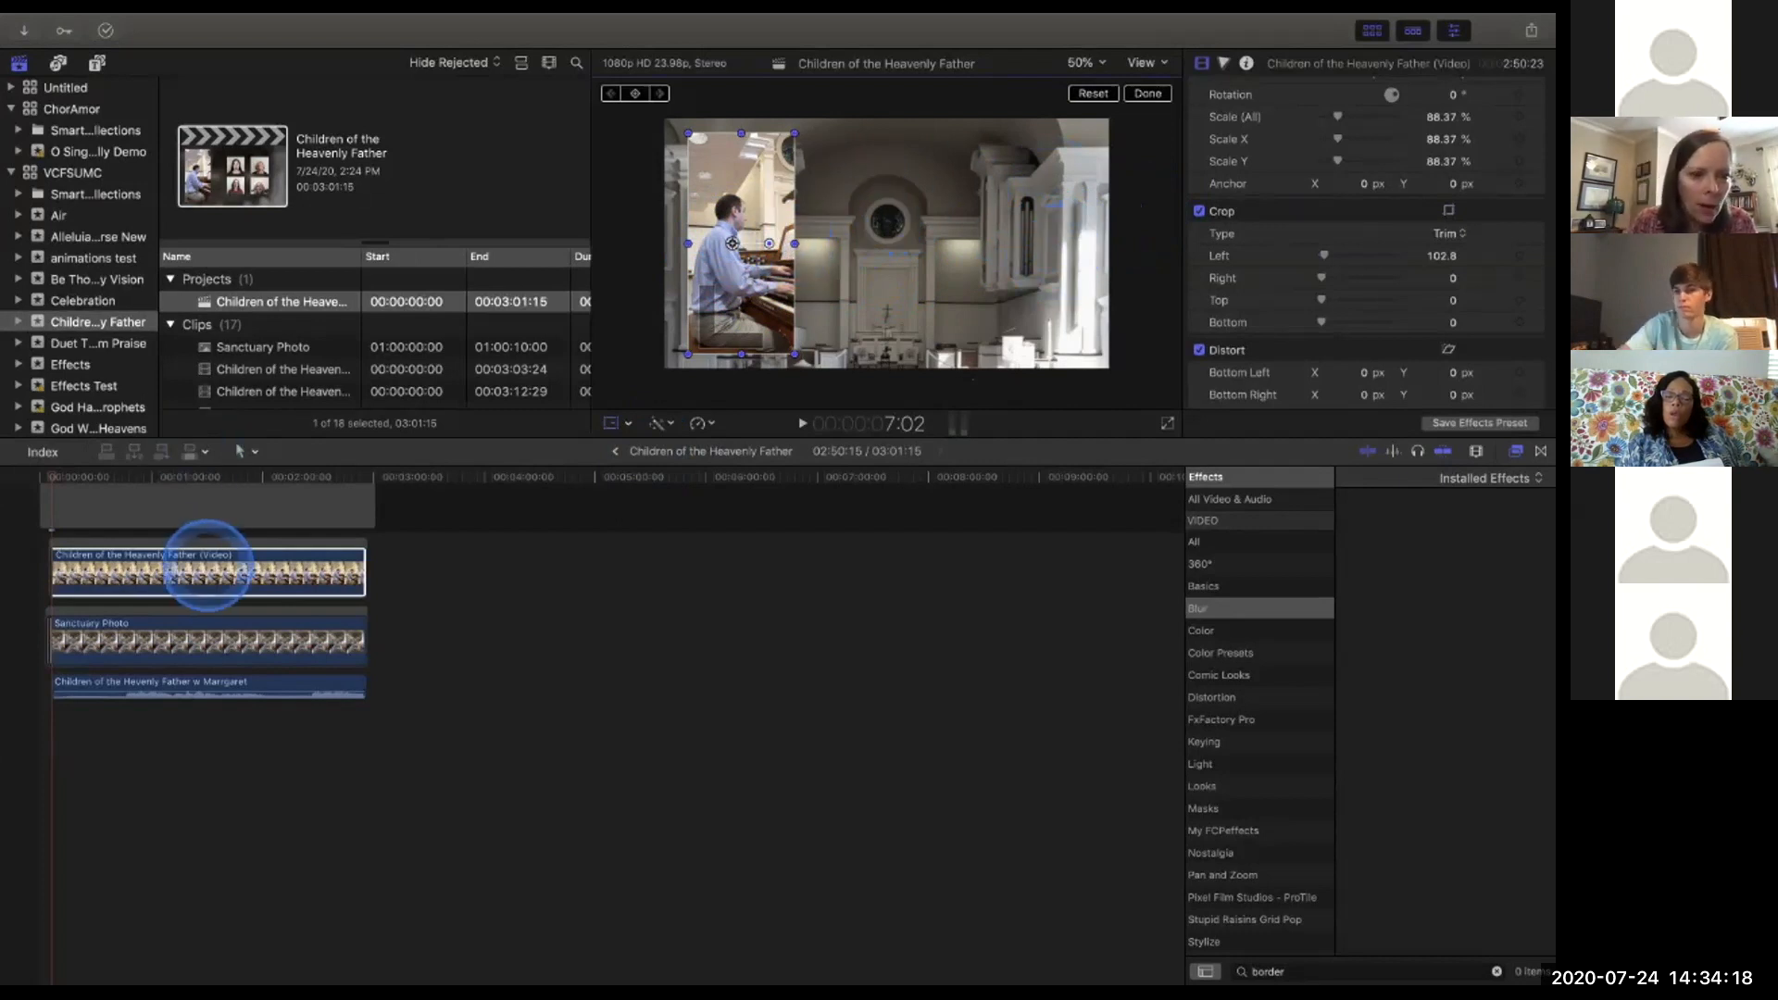
Show the Video Animation editor for the Children of the Heavenly Father (Video) clip and select its Transform: All track.
left_click(209, 565)
scroll(208, 566, "up", 2)
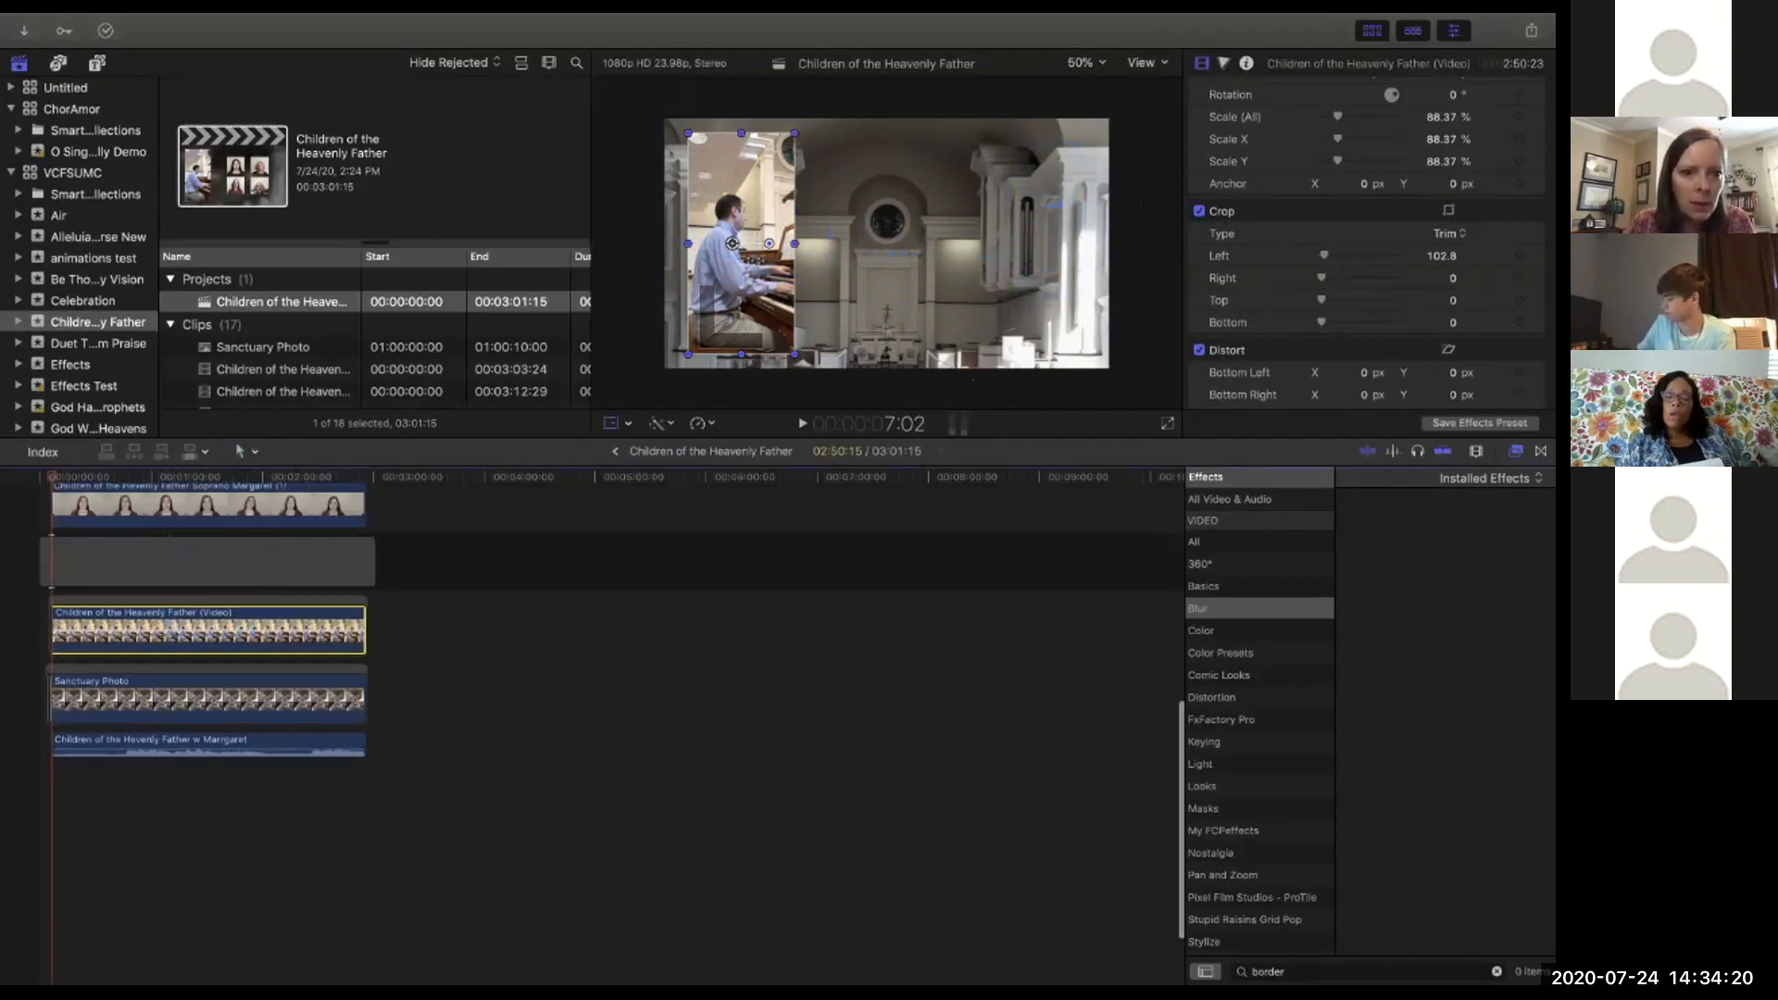
scroll(208, 566, "up", 1)
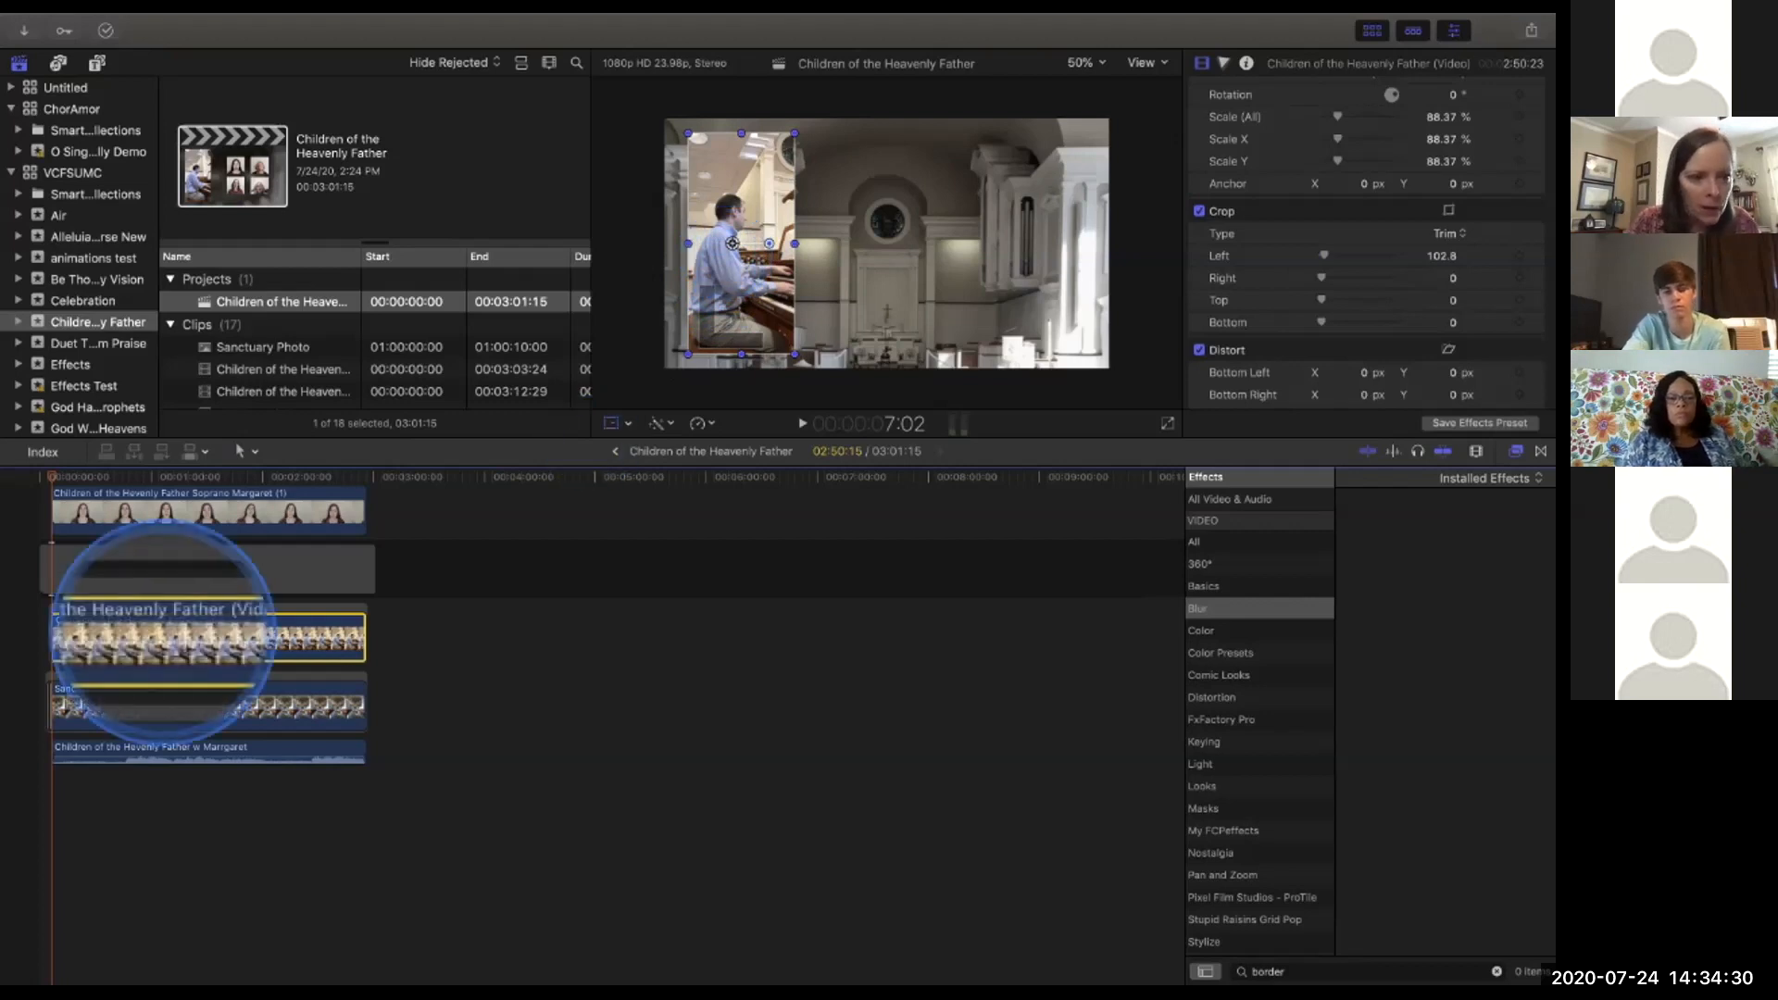
key("ctrl+v")
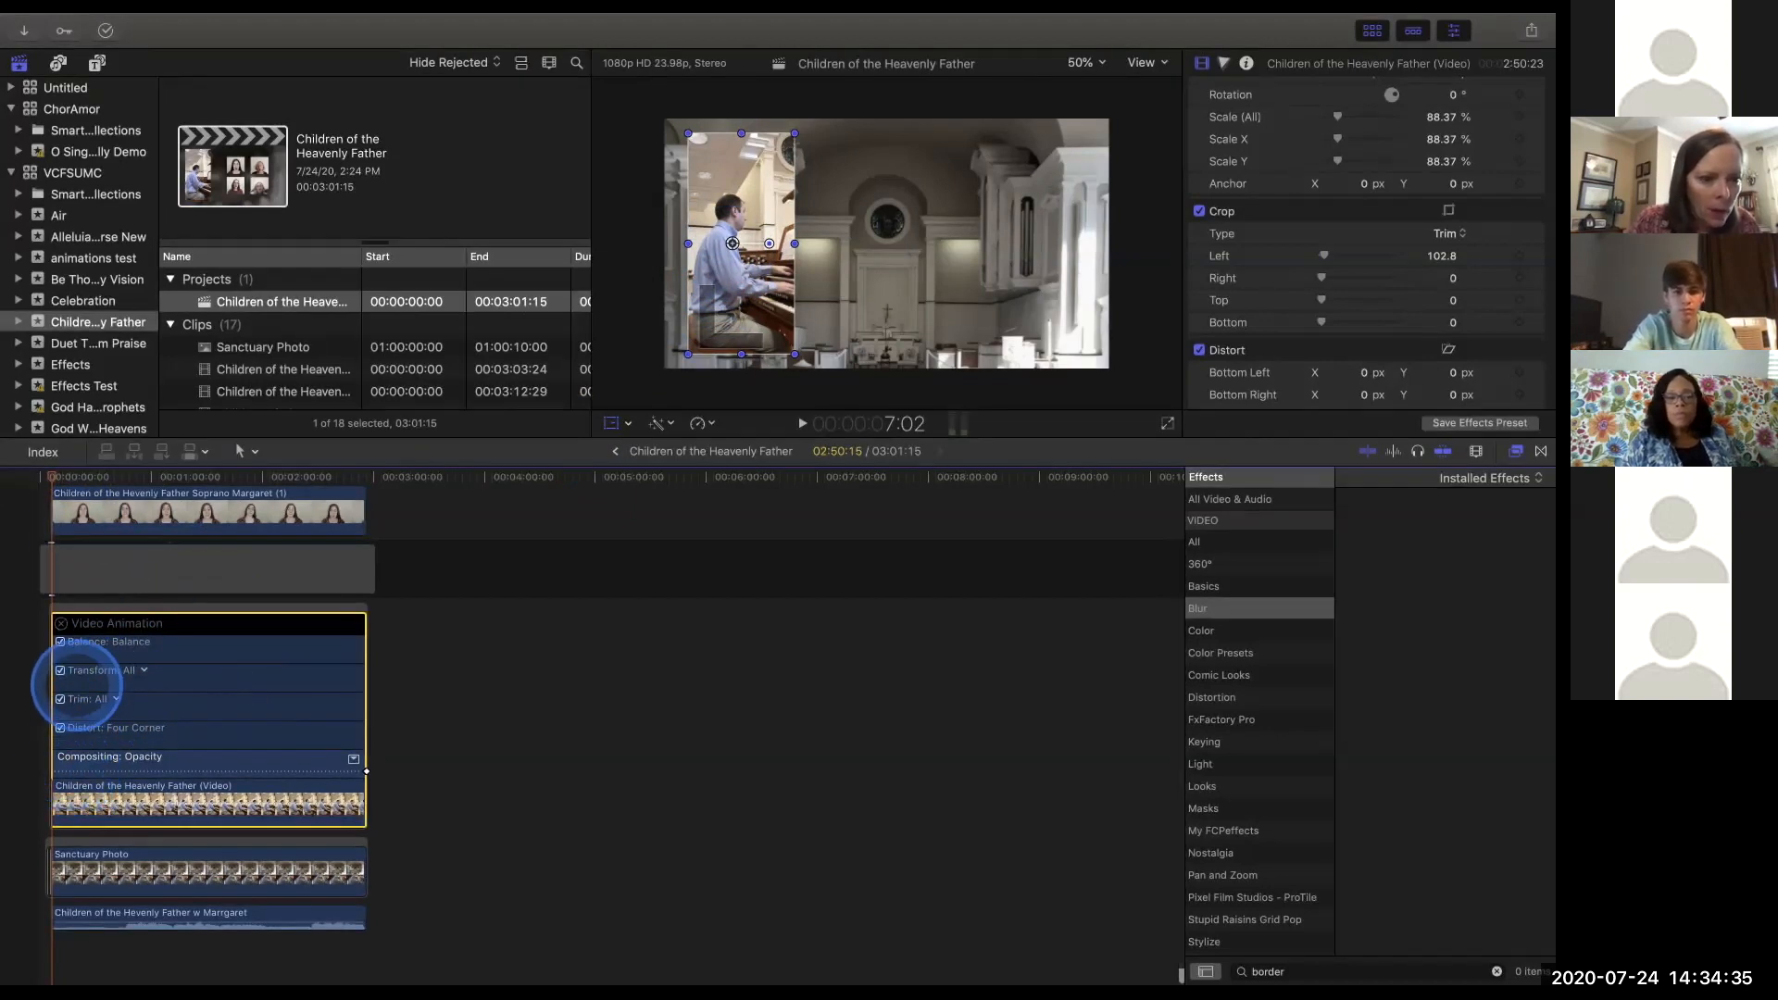
left_click(76, 683)
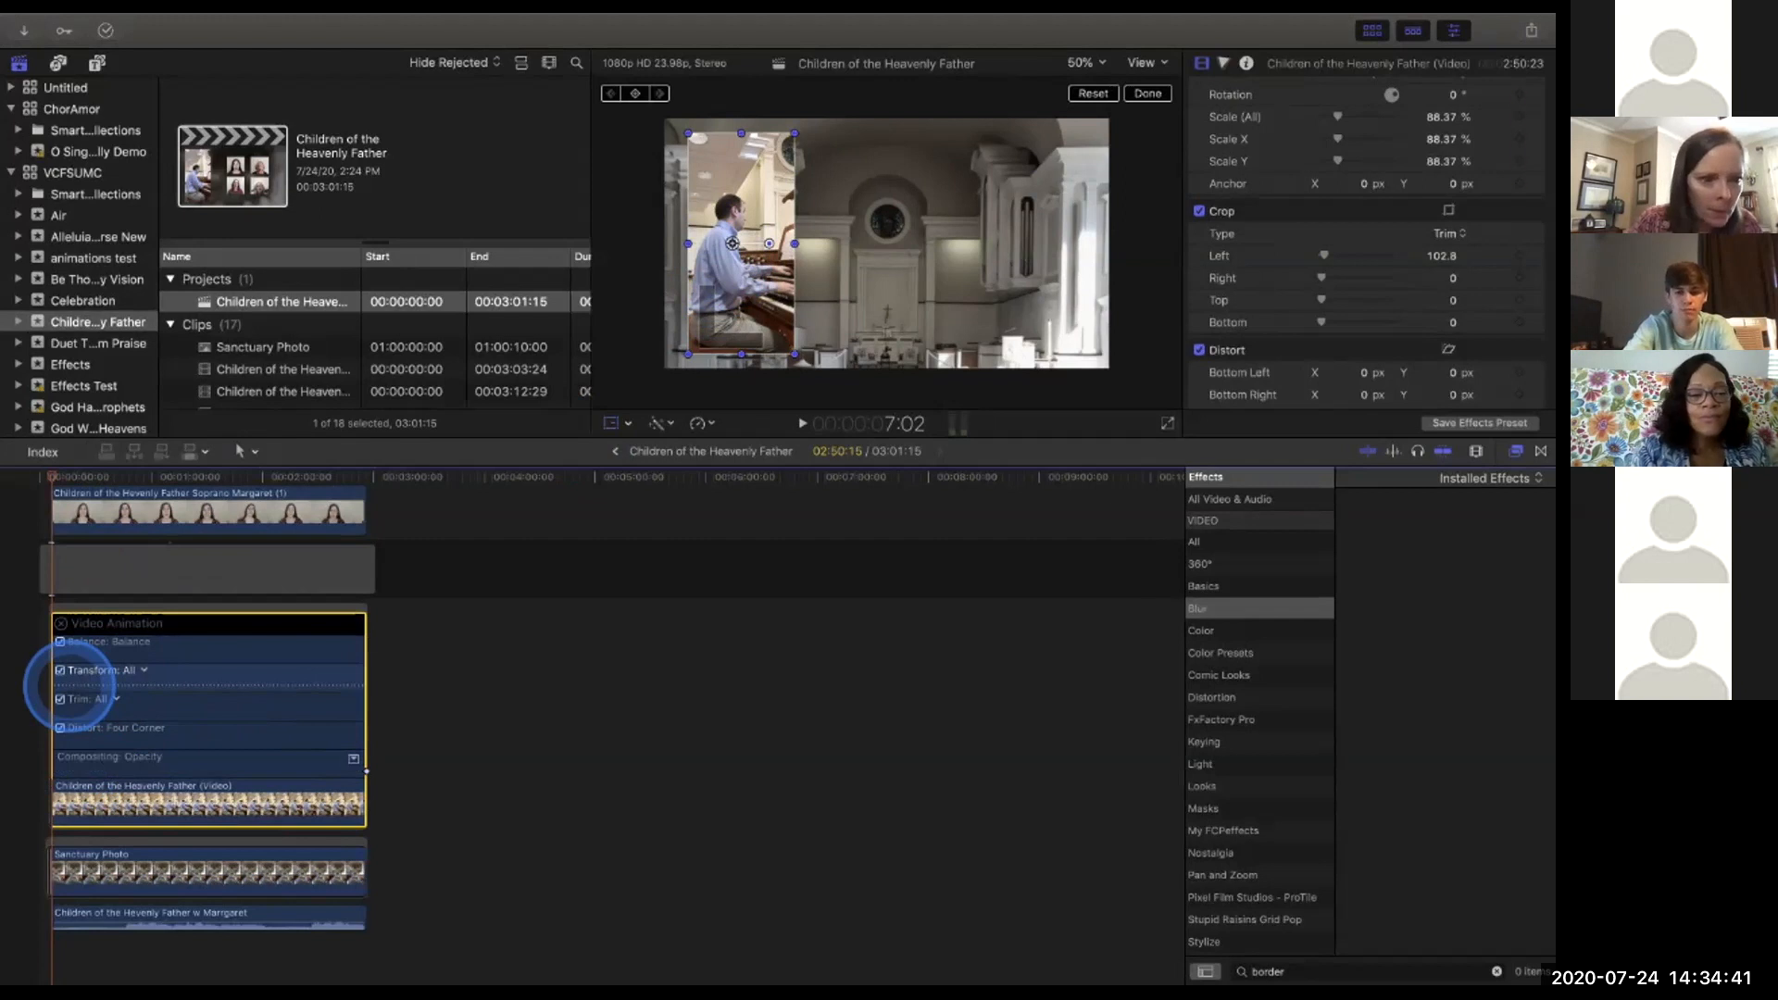
Add Transform keyframes to the organist clip at 7:02, 20:00 and 32:00.
key("alt+k")
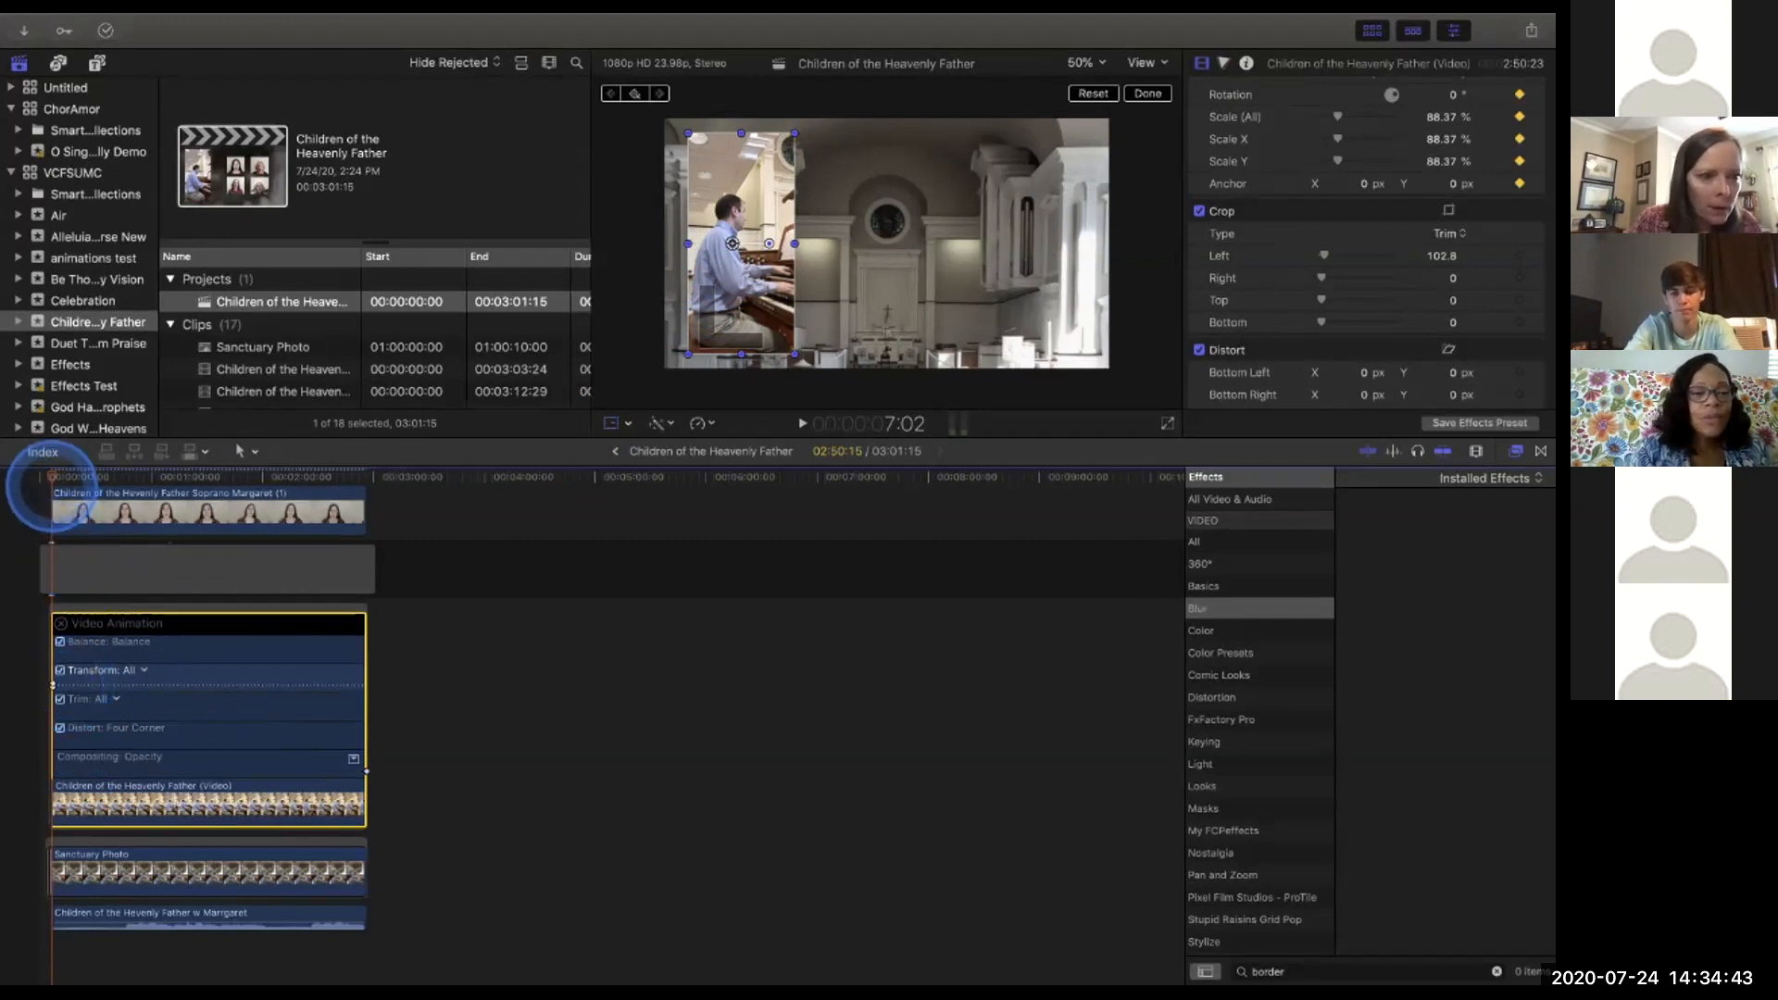
left_click(76, 477)
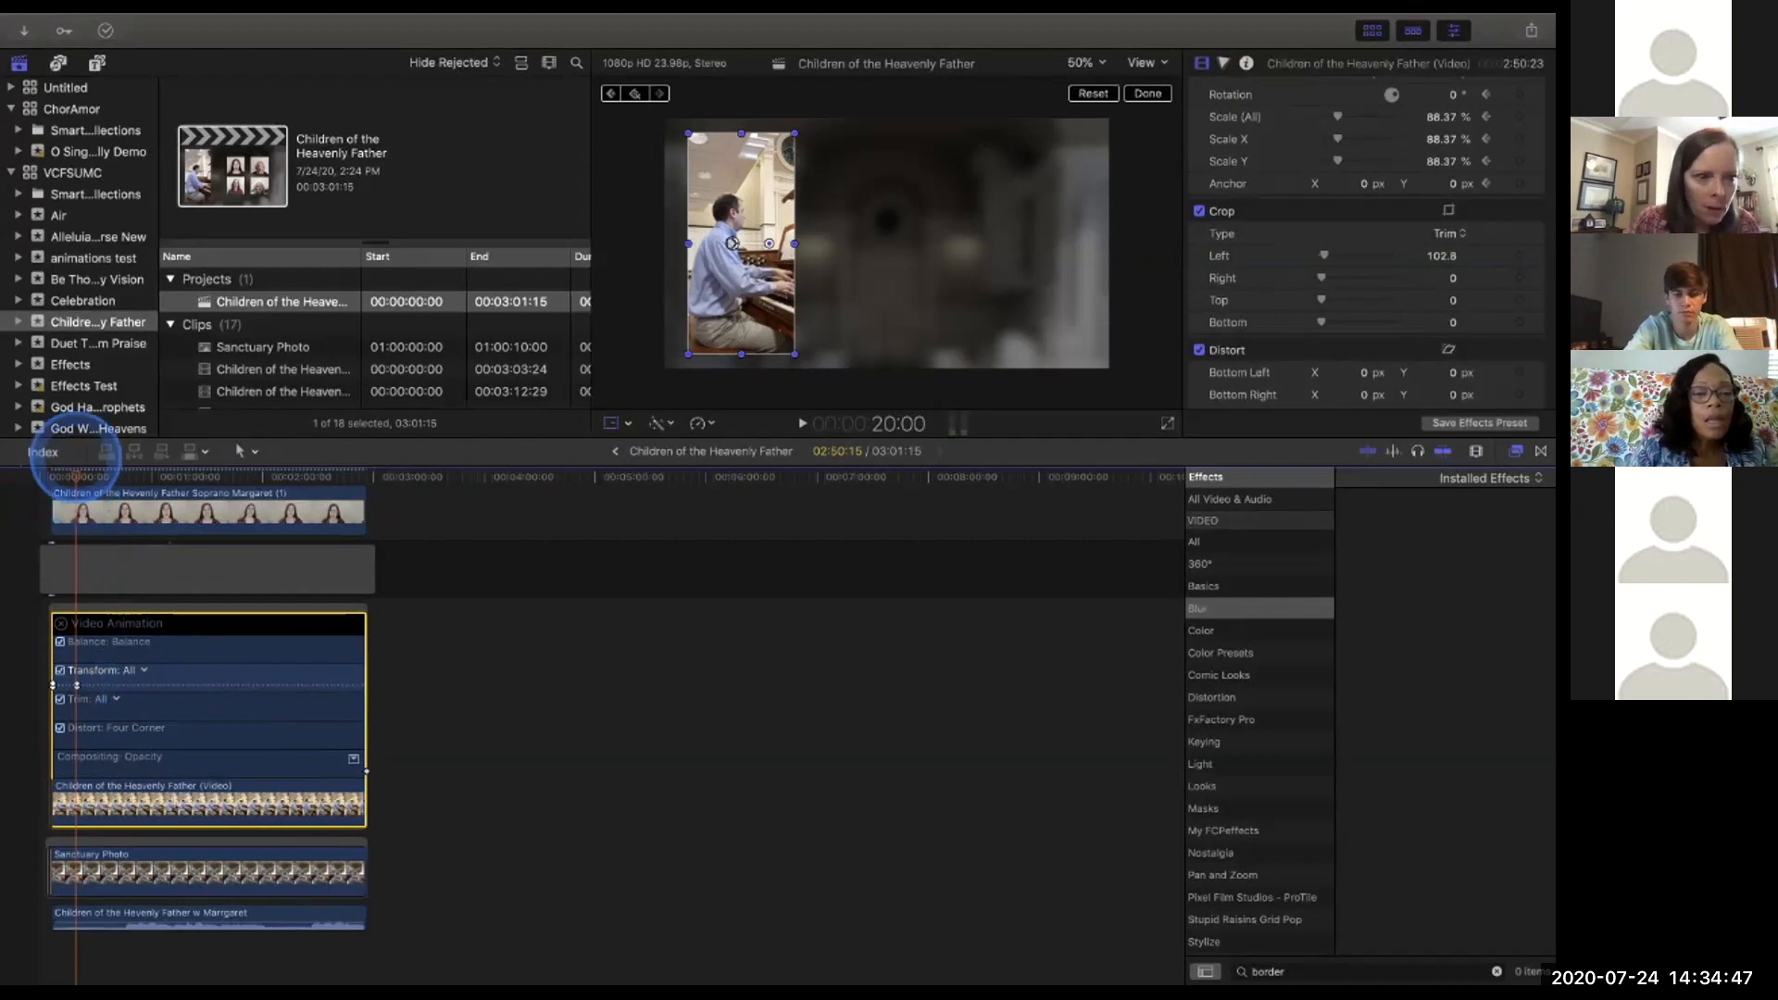
left_click_drag(80, 476, 99, 477)
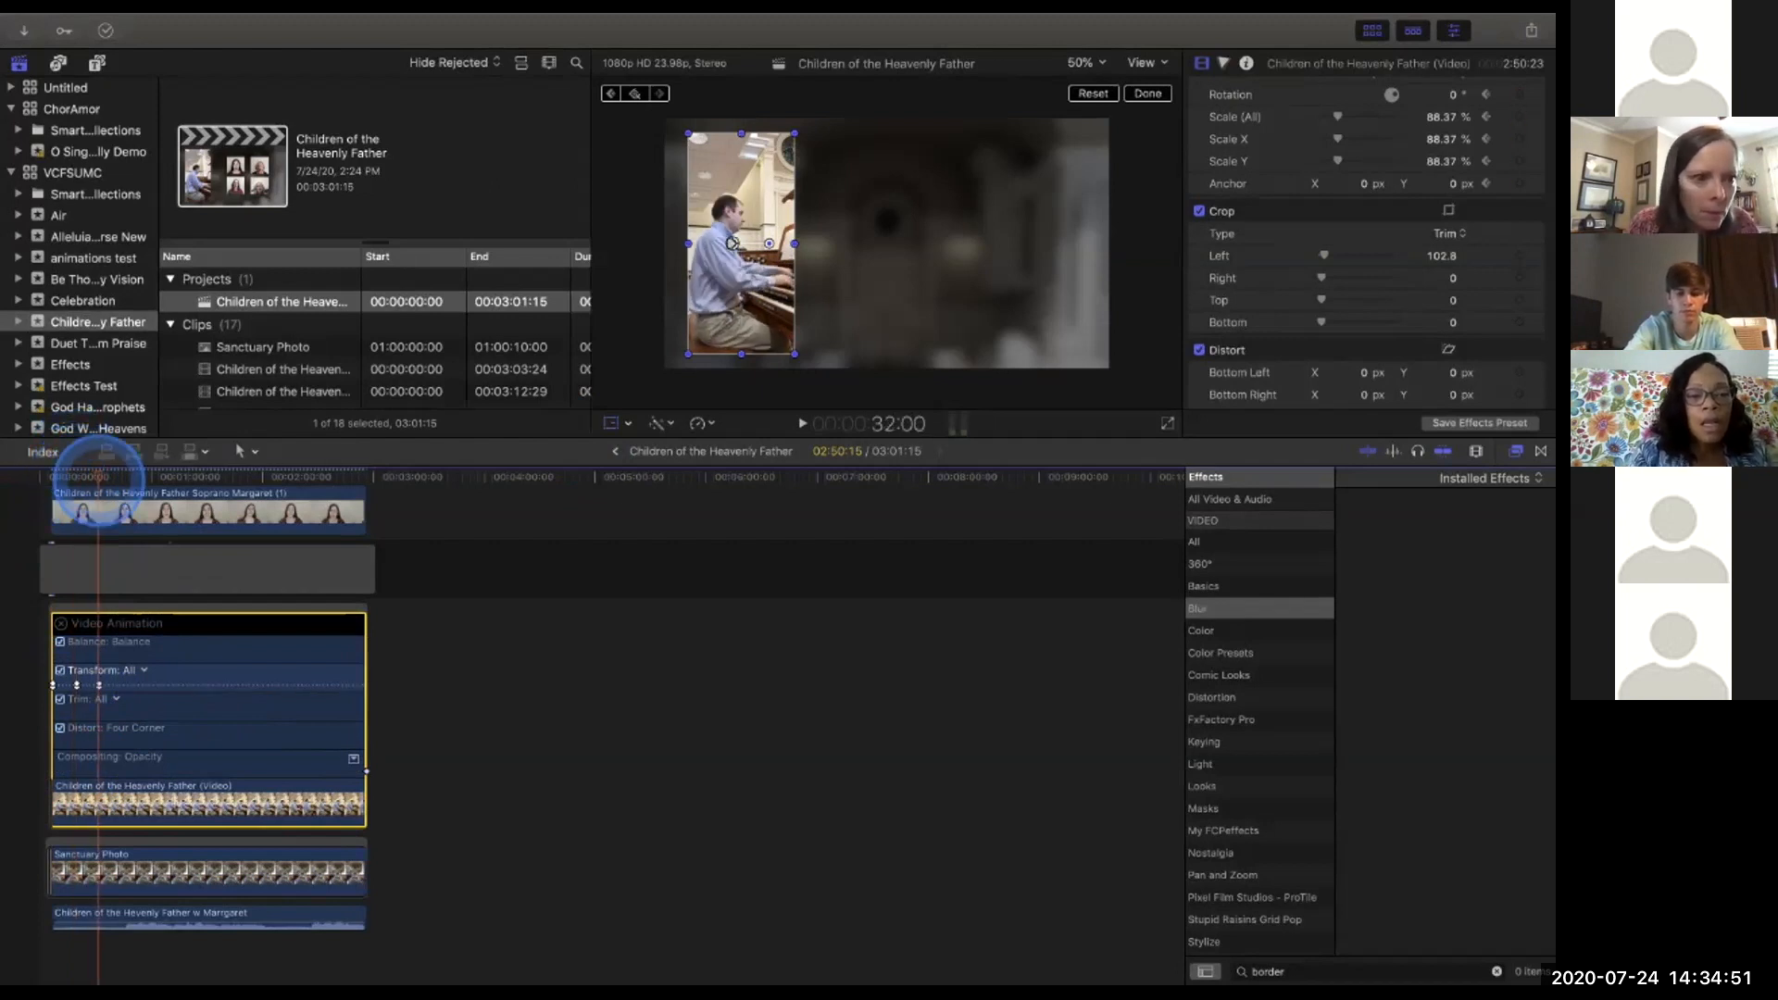
At the 20:00 keyframe, move the organist video to about X 609.7 px, Y -5.3 px and rotate it about 180°.
left_click(50, 477)
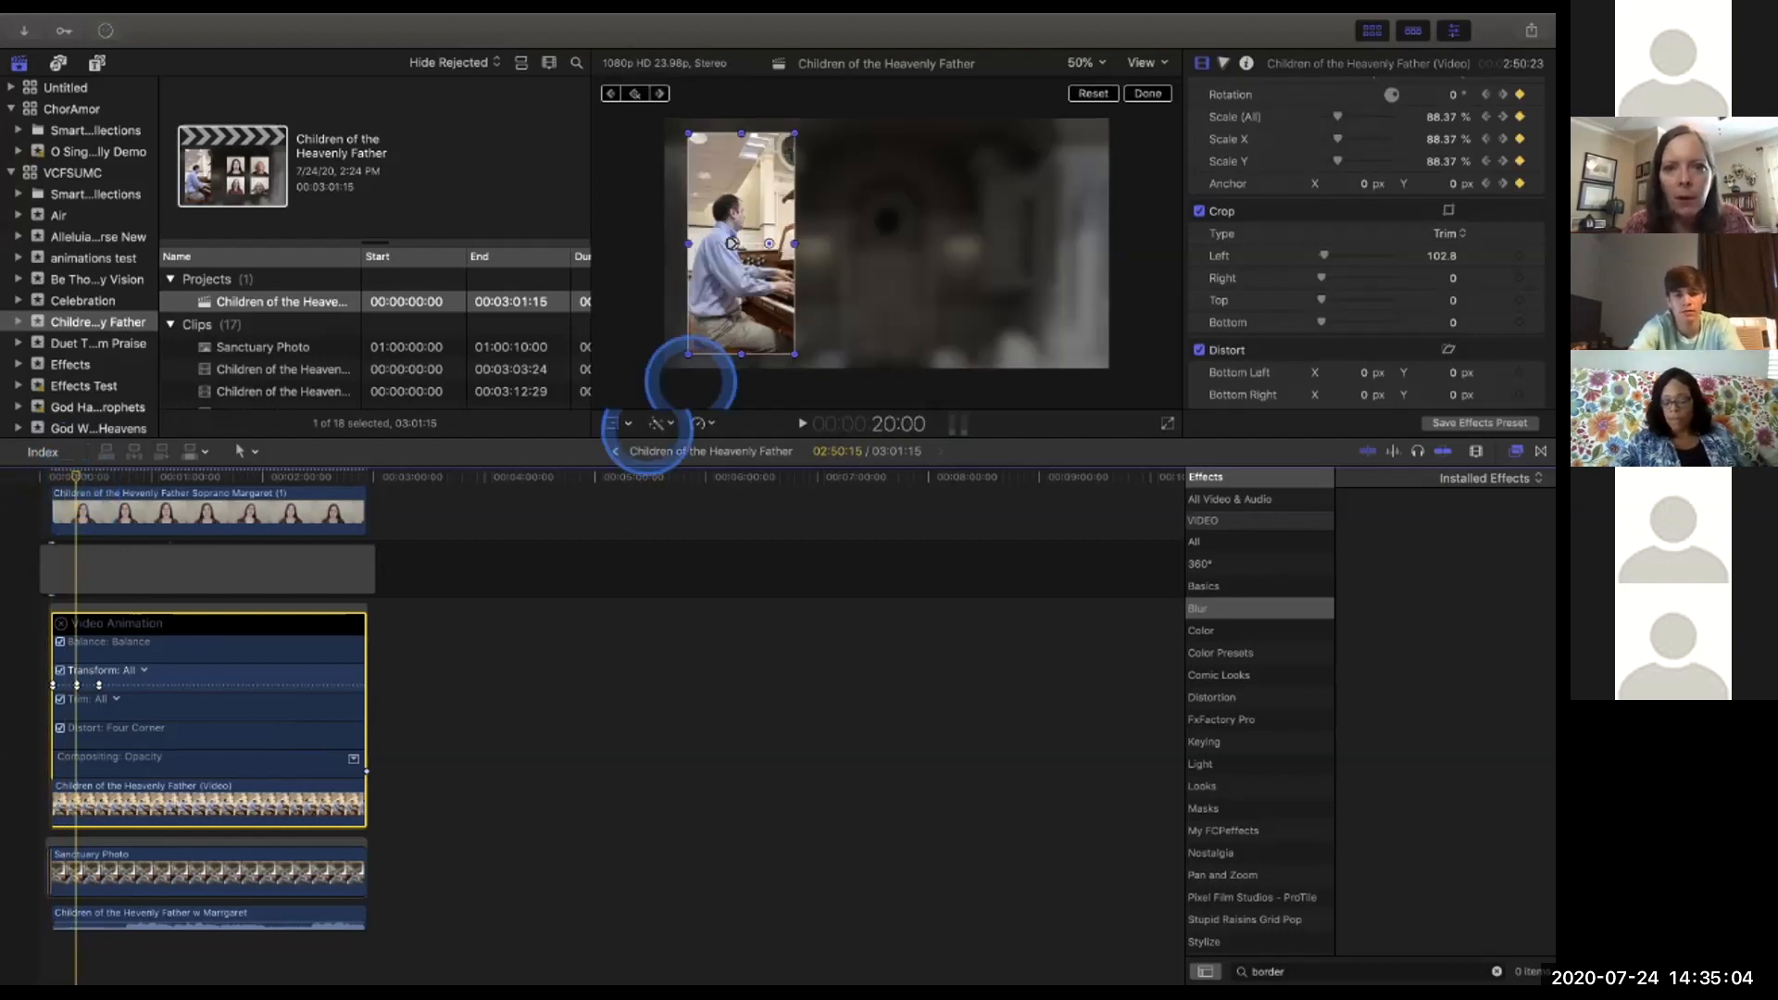
left_click_drag(732, 244, 1028, 245)
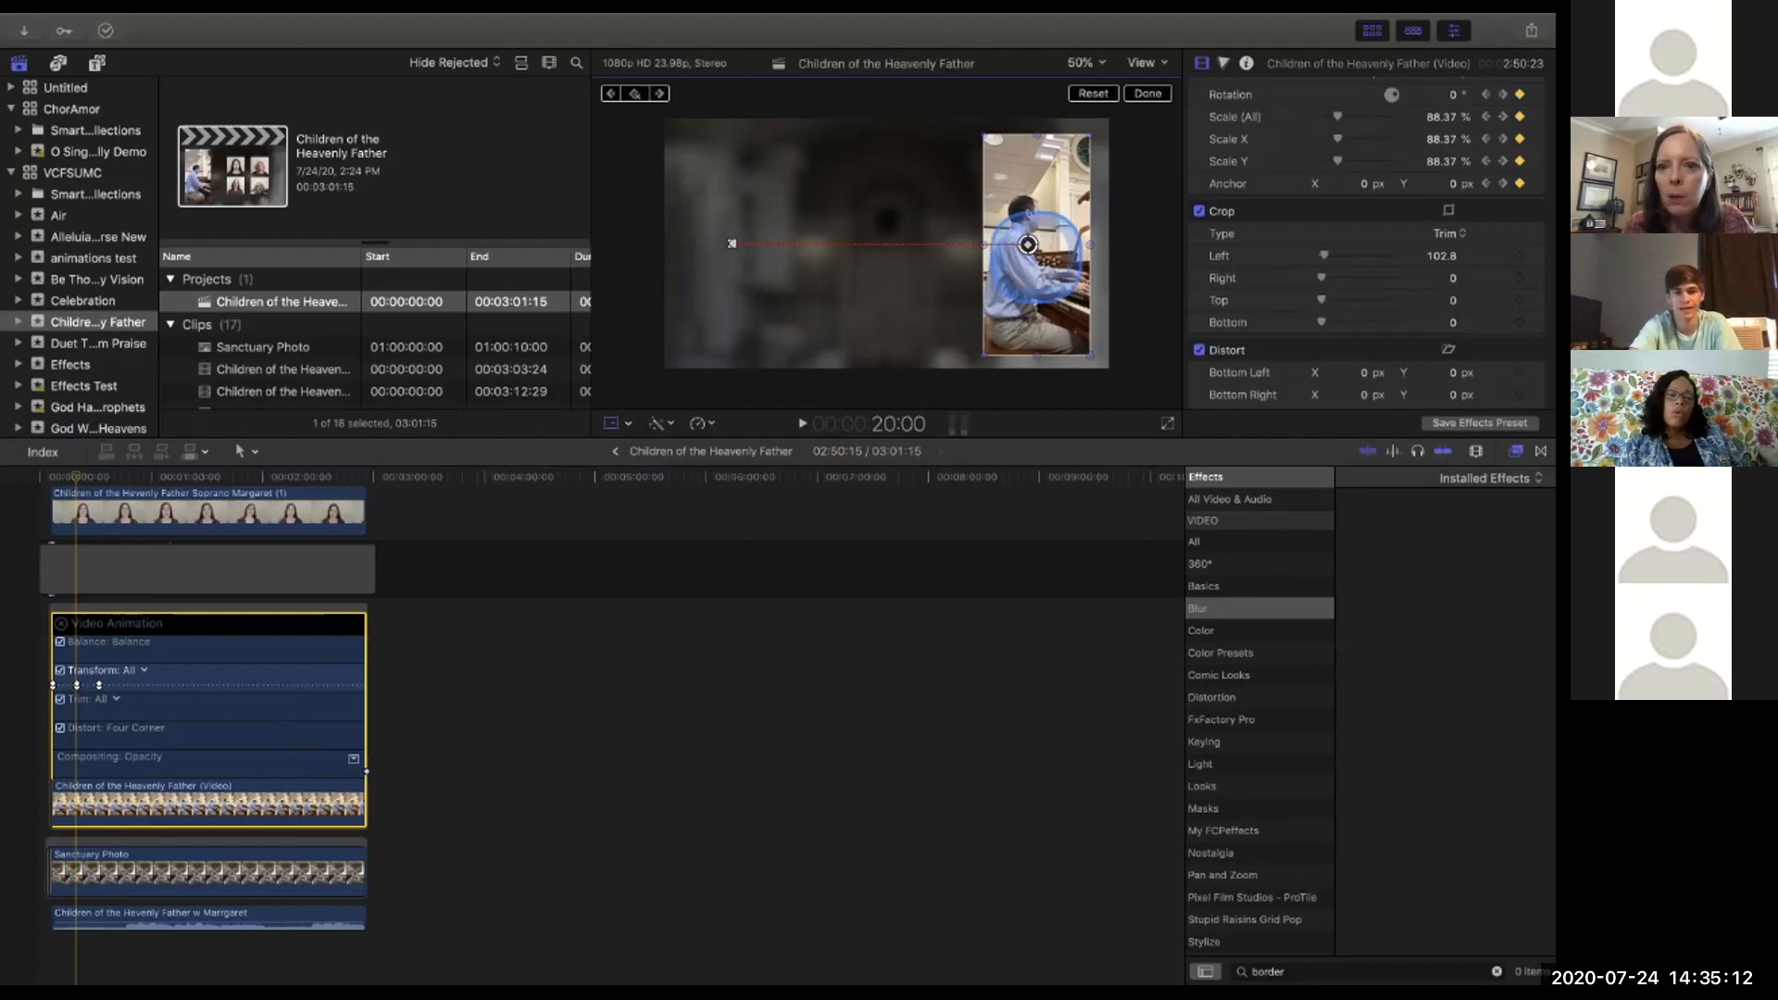
left_click(1065, 264)
left_click_drag(1047, 266, 1012, 257)
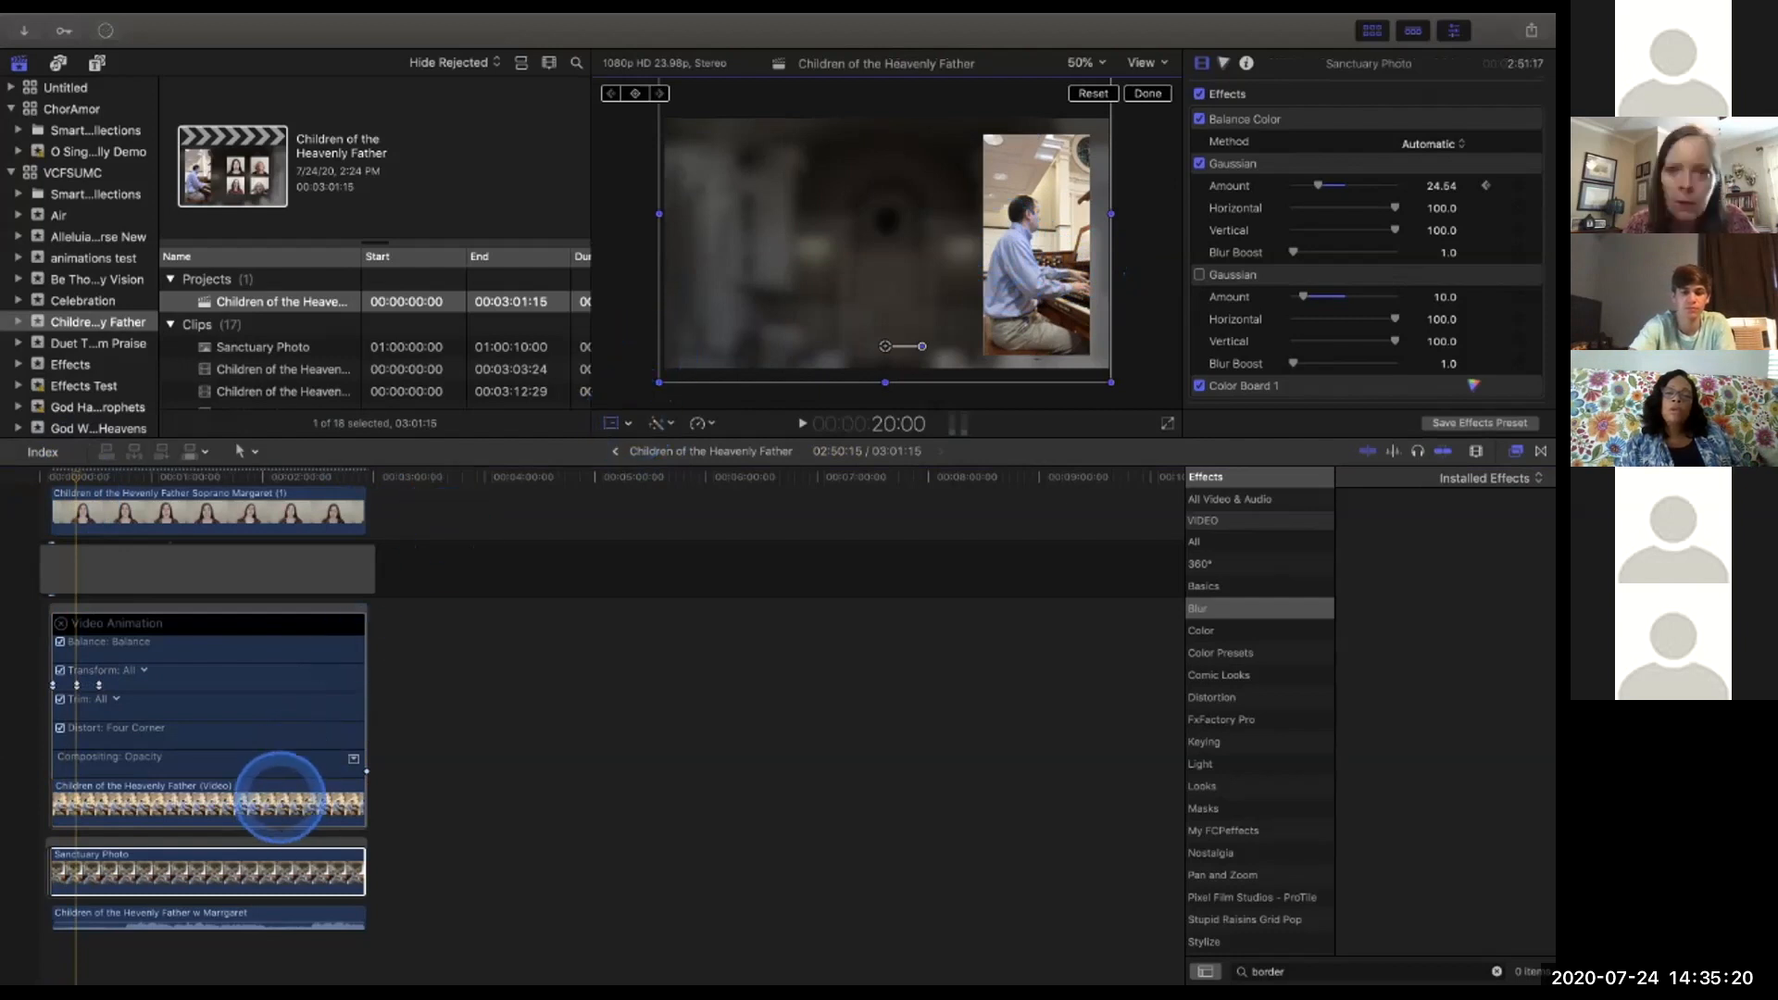
left_click(280, 797)
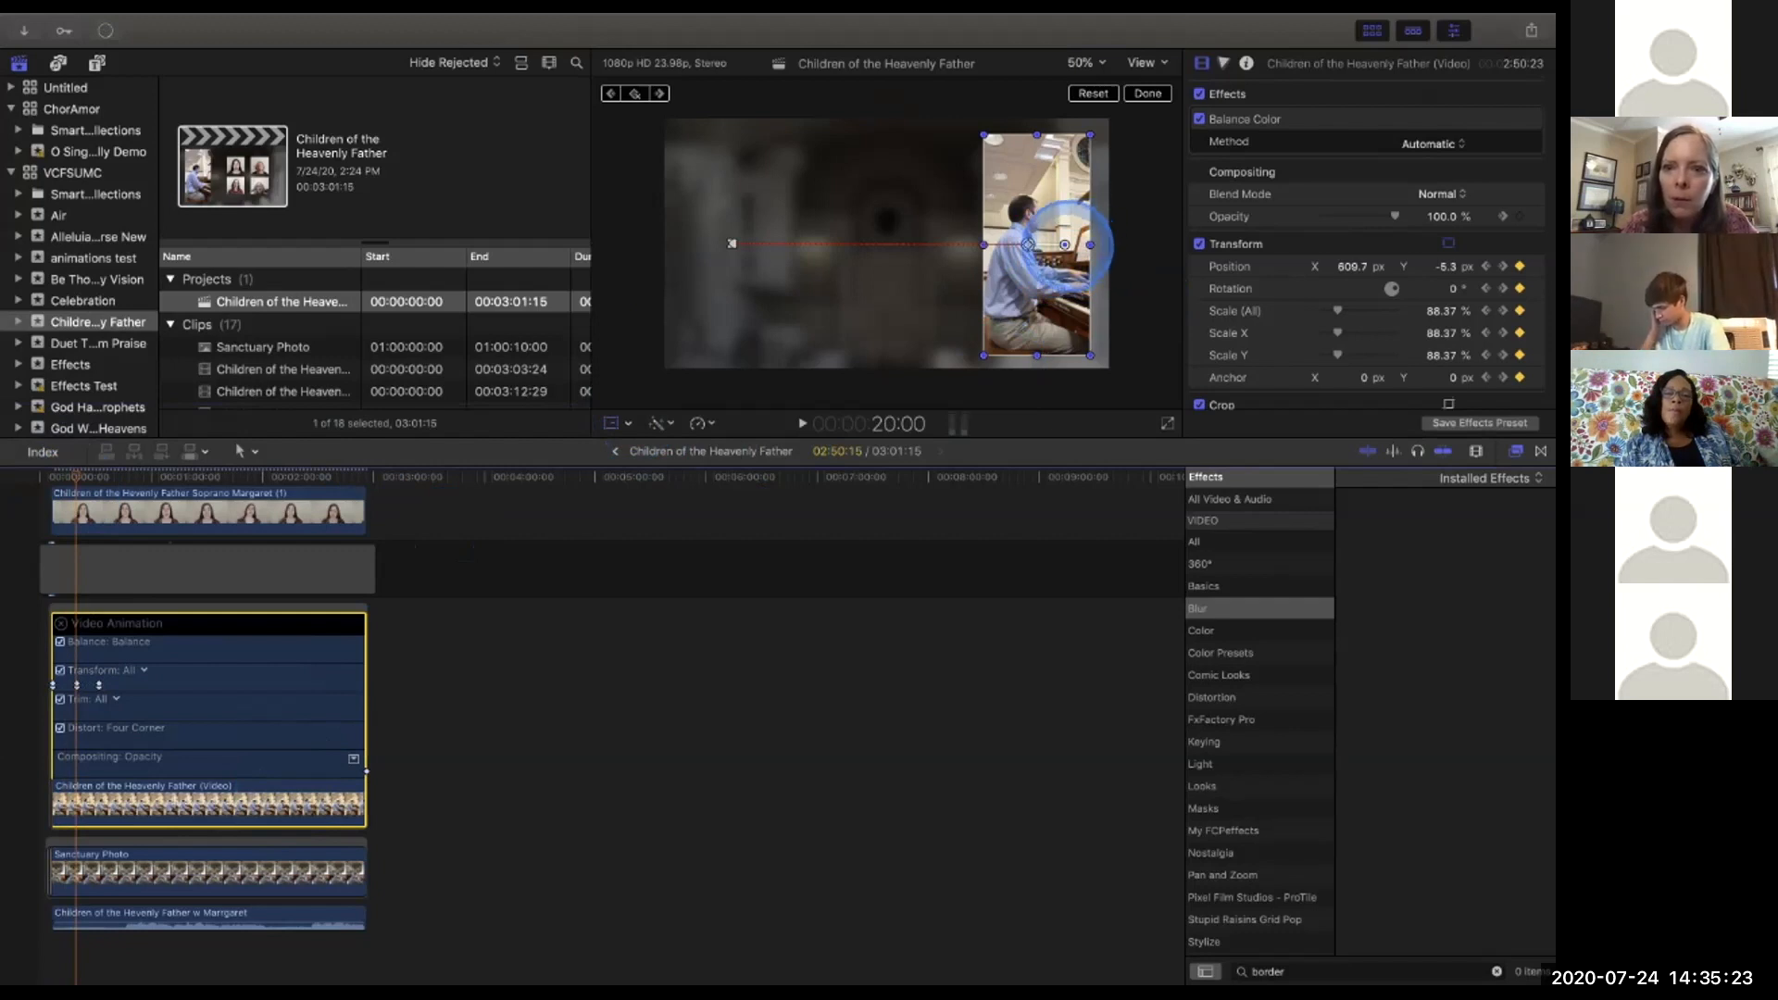
left_click_drag(1064, 245, 909, 245)
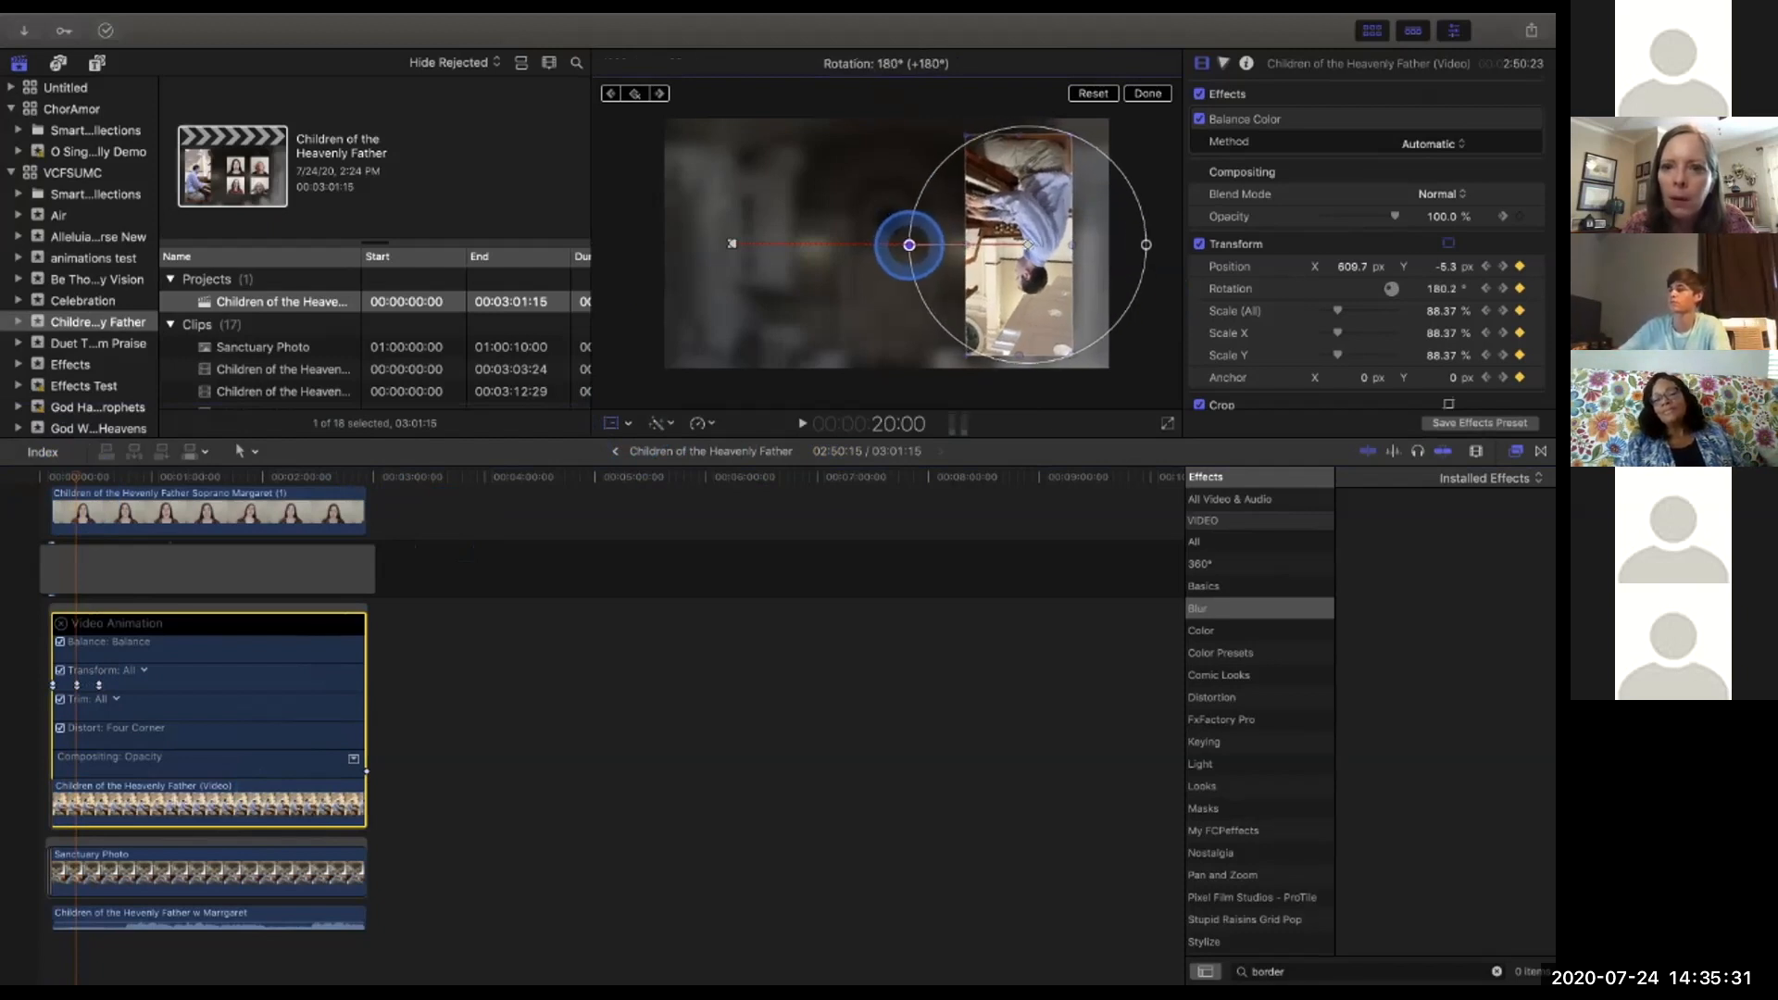
left_click_drag(909, 245, 909, 244)
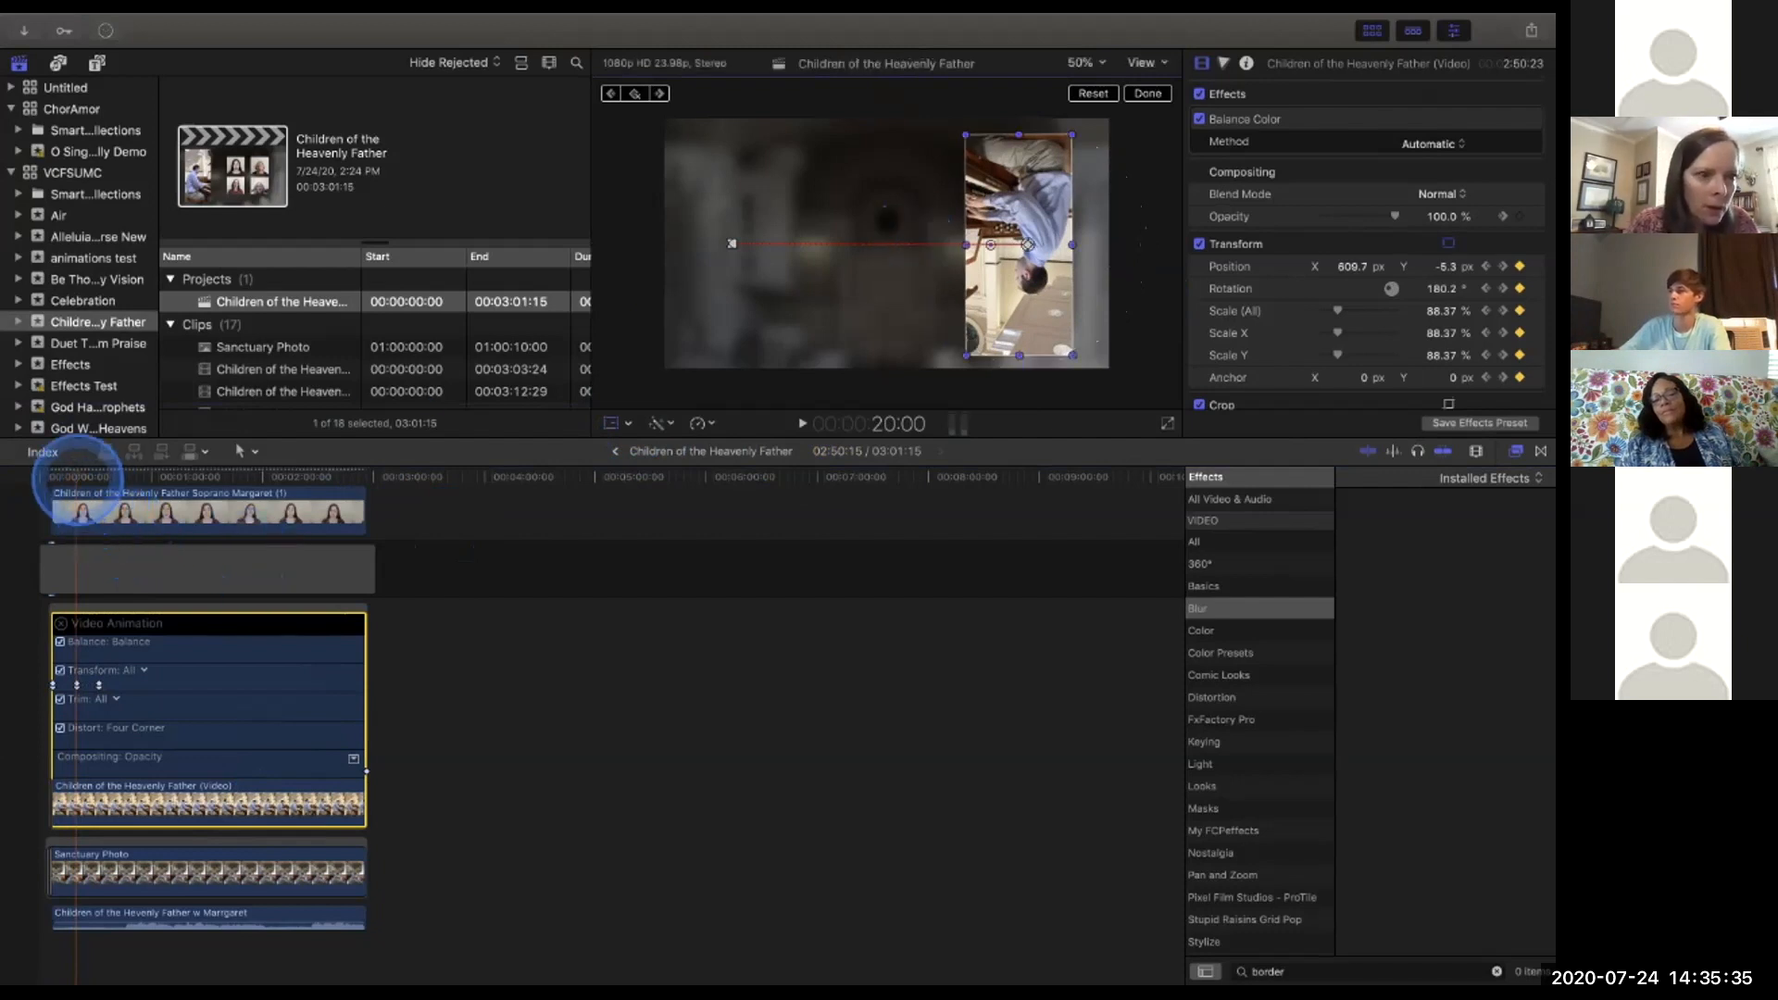
At the 32:00 keyframe, try shrinking the organist video to about 18% and moving it to about X 0.1 px, Y 86.6 px.
left_click(79, 478)
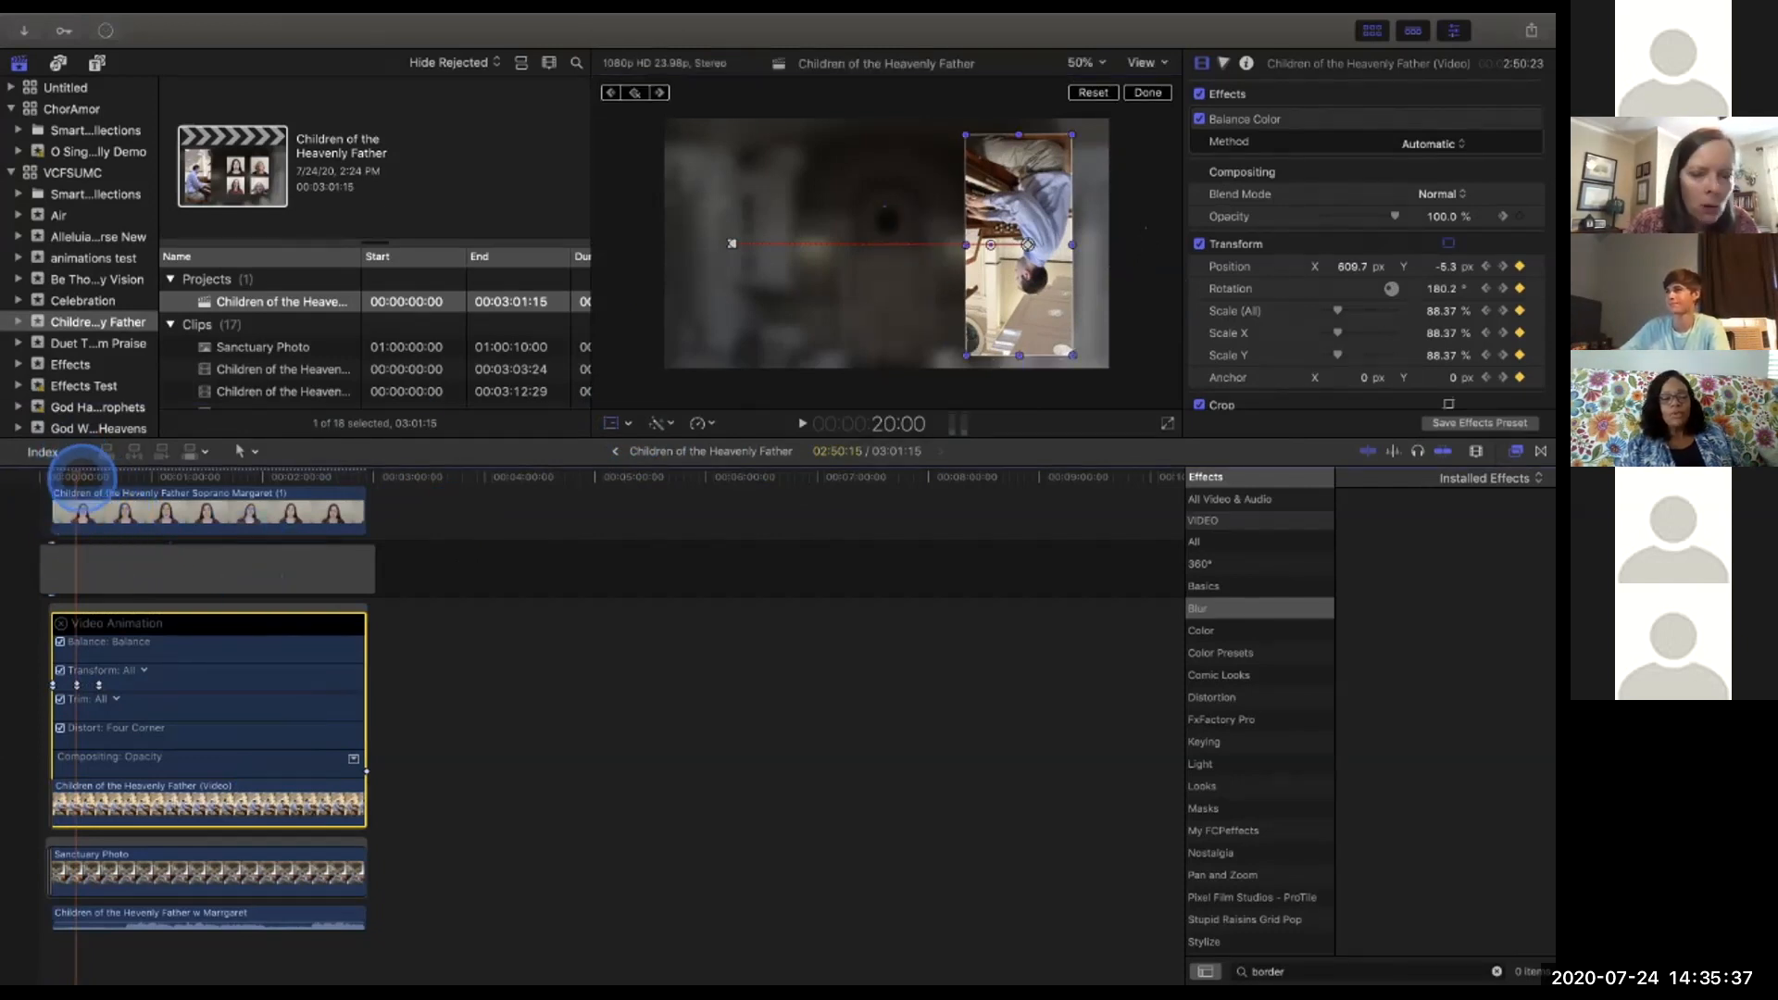
left_click(98, 477)
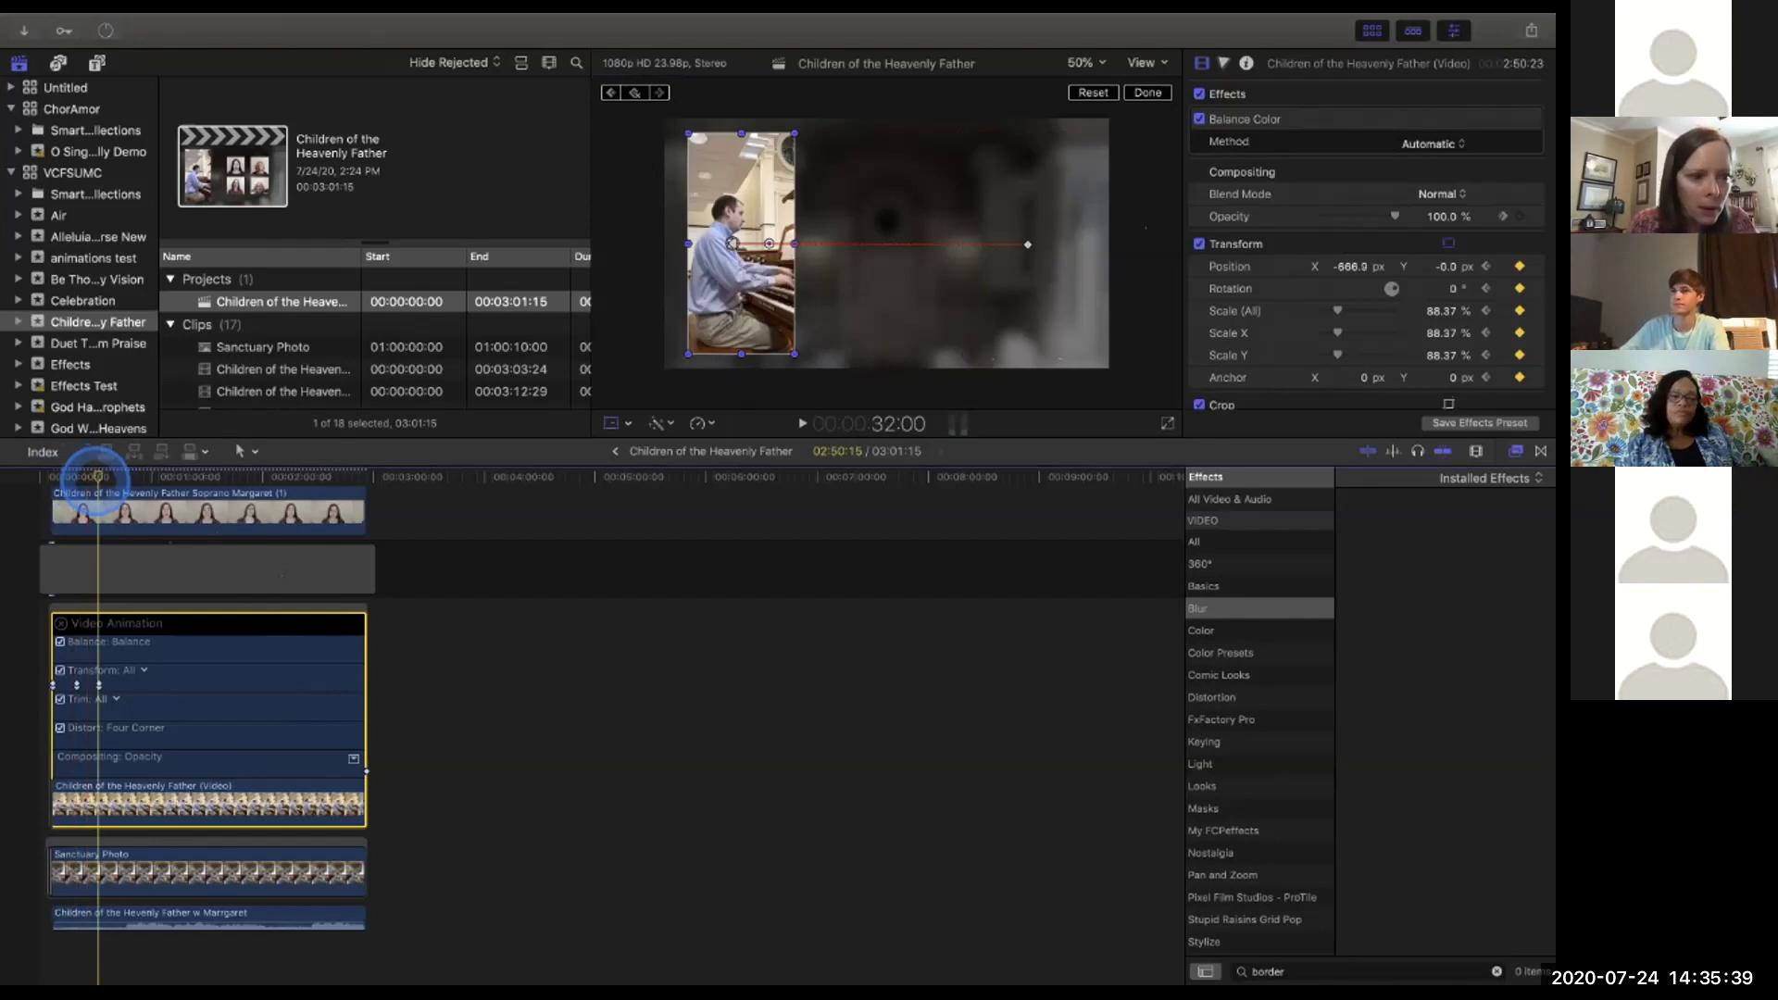
left_click(78, 477)
left_click(98, 478)
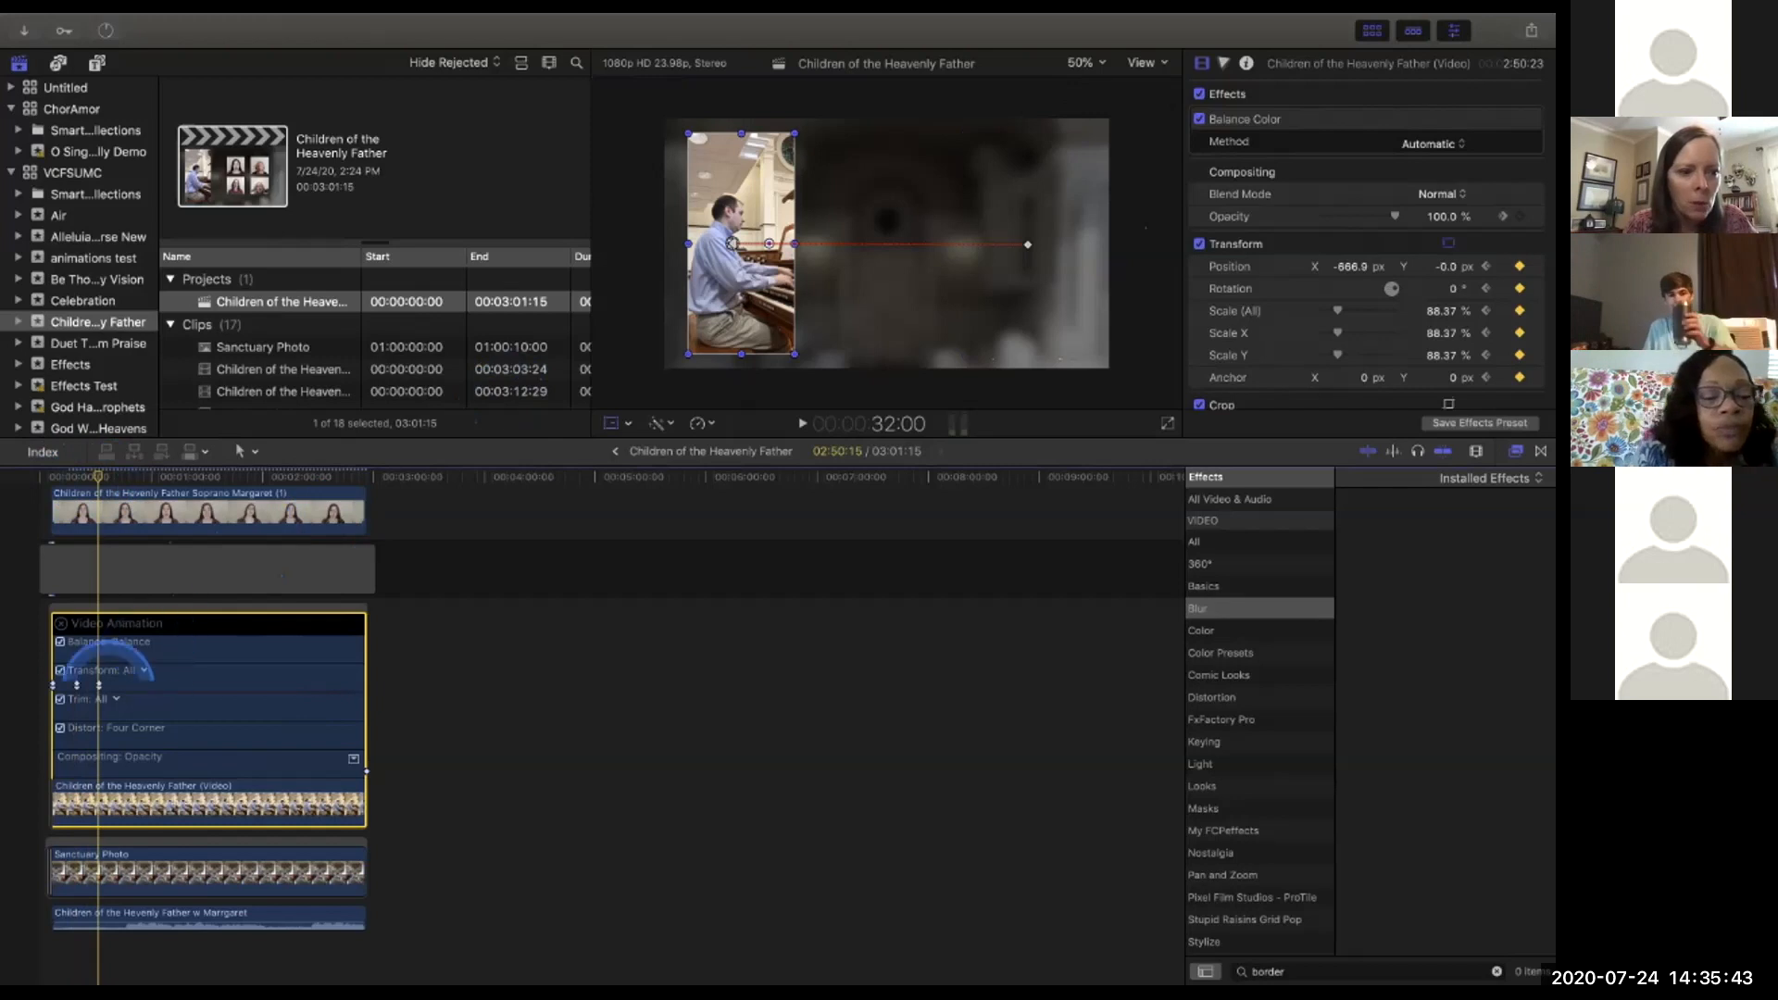
left_click(119, 671)
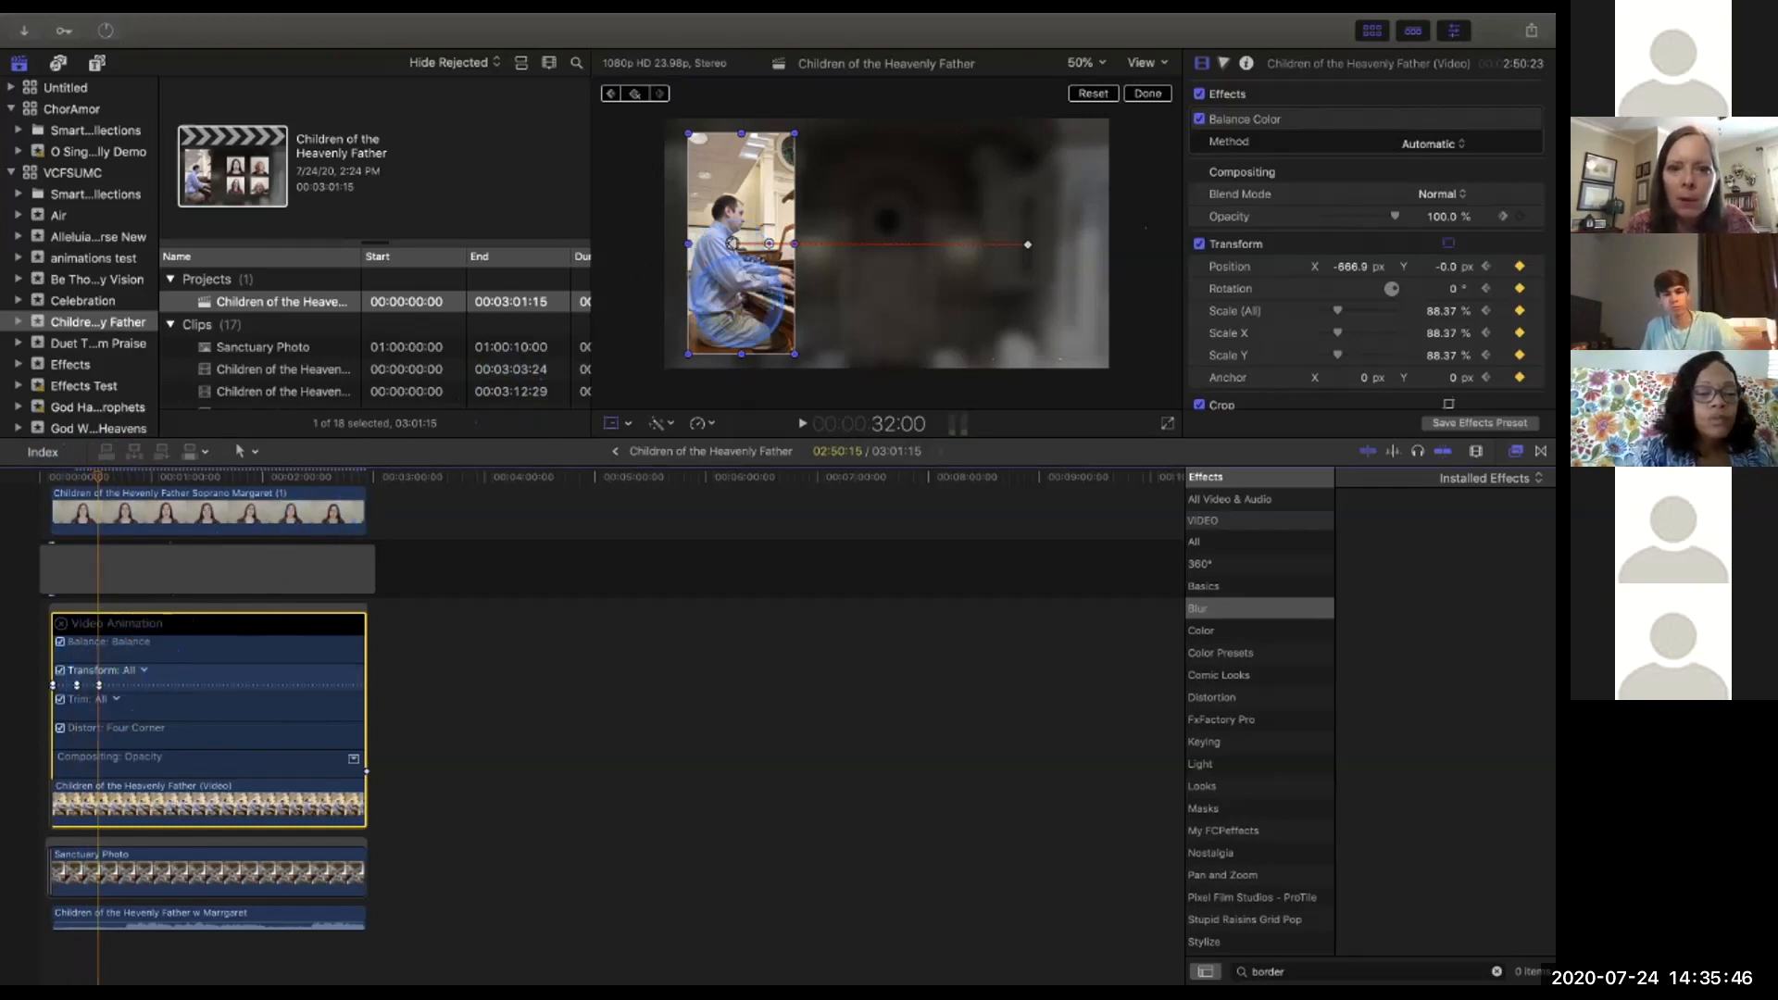
left_click_drag(793, 352, 758, 289)
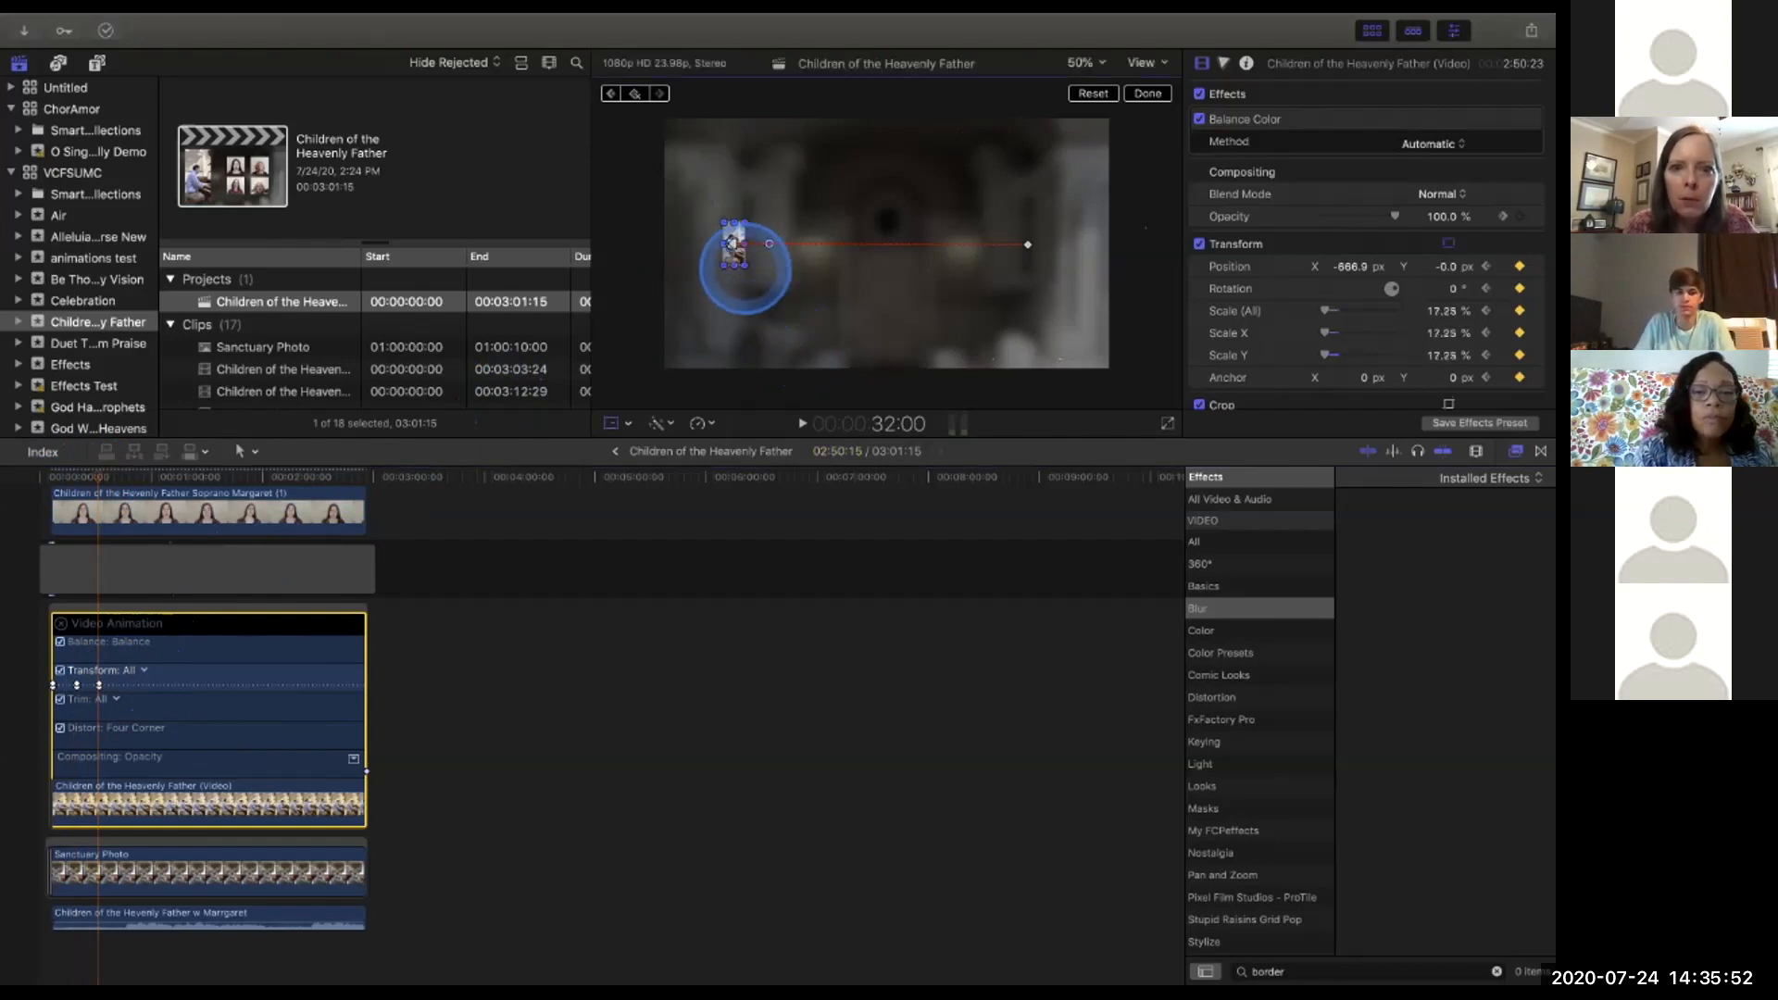
left_click_drag(744, 265, 904, 228)
Try shrinking the organist video further to about 4% scale over the round window at the 32:00 keyframe.
left_click(1102, 61)
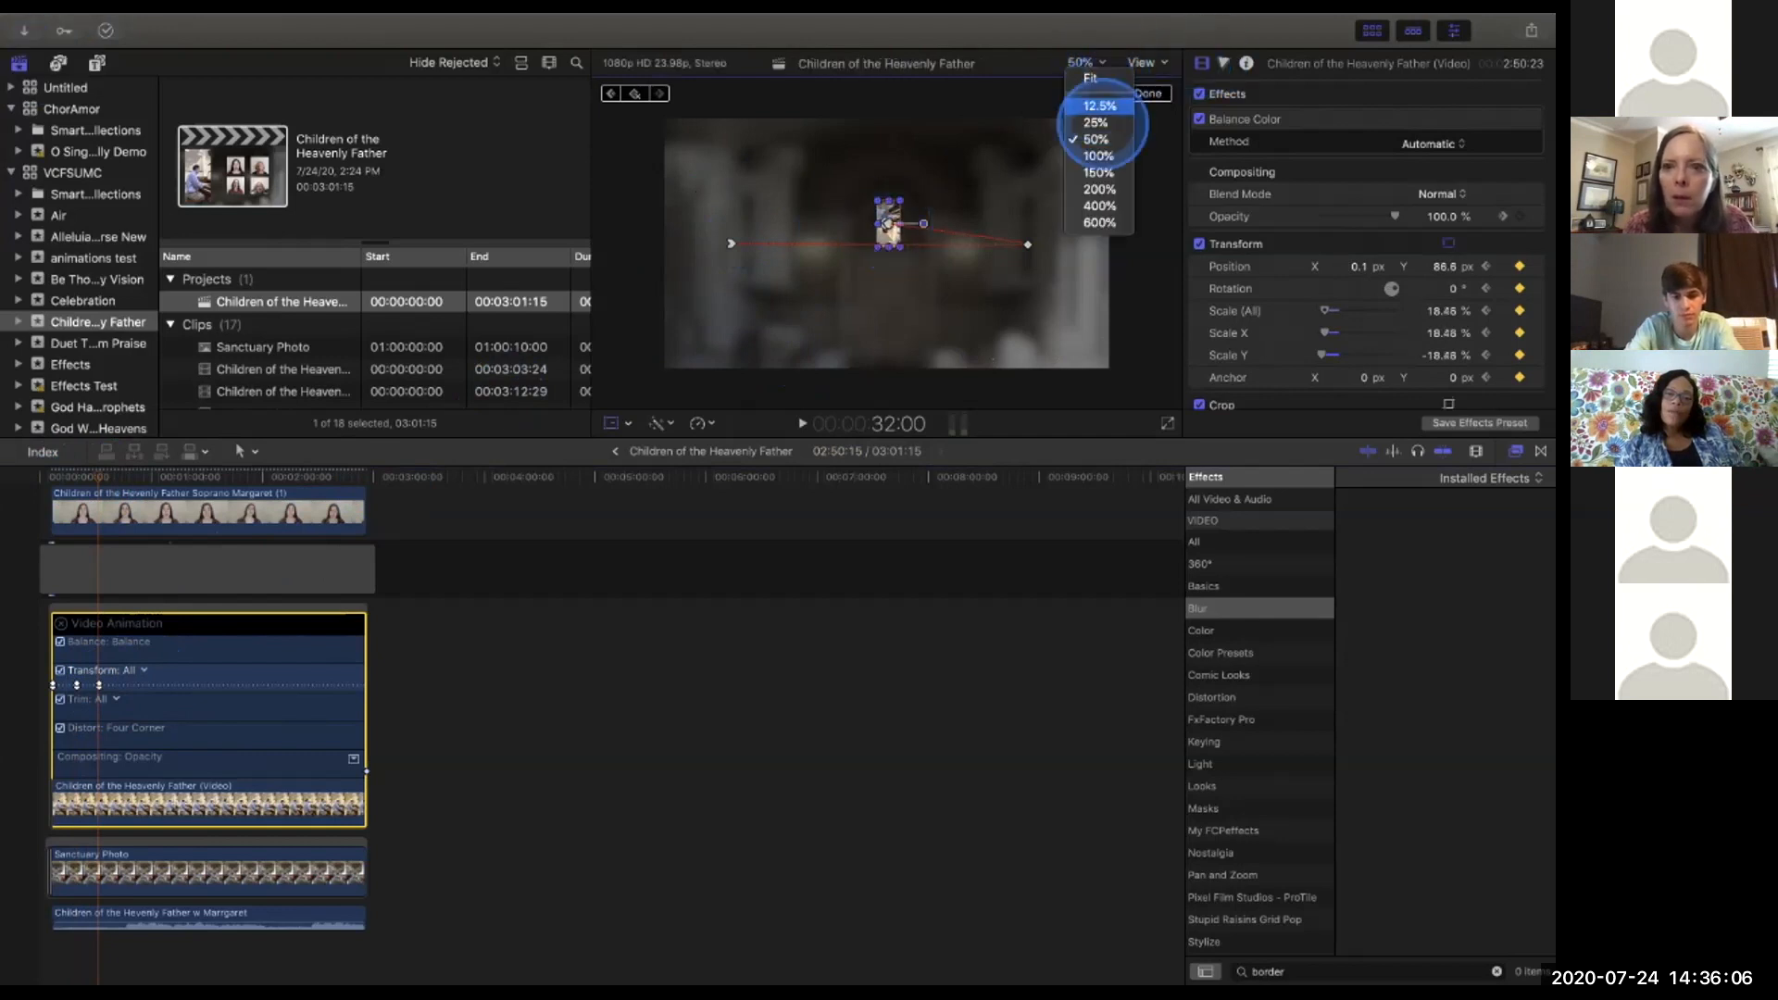
left_click(1100, 205)
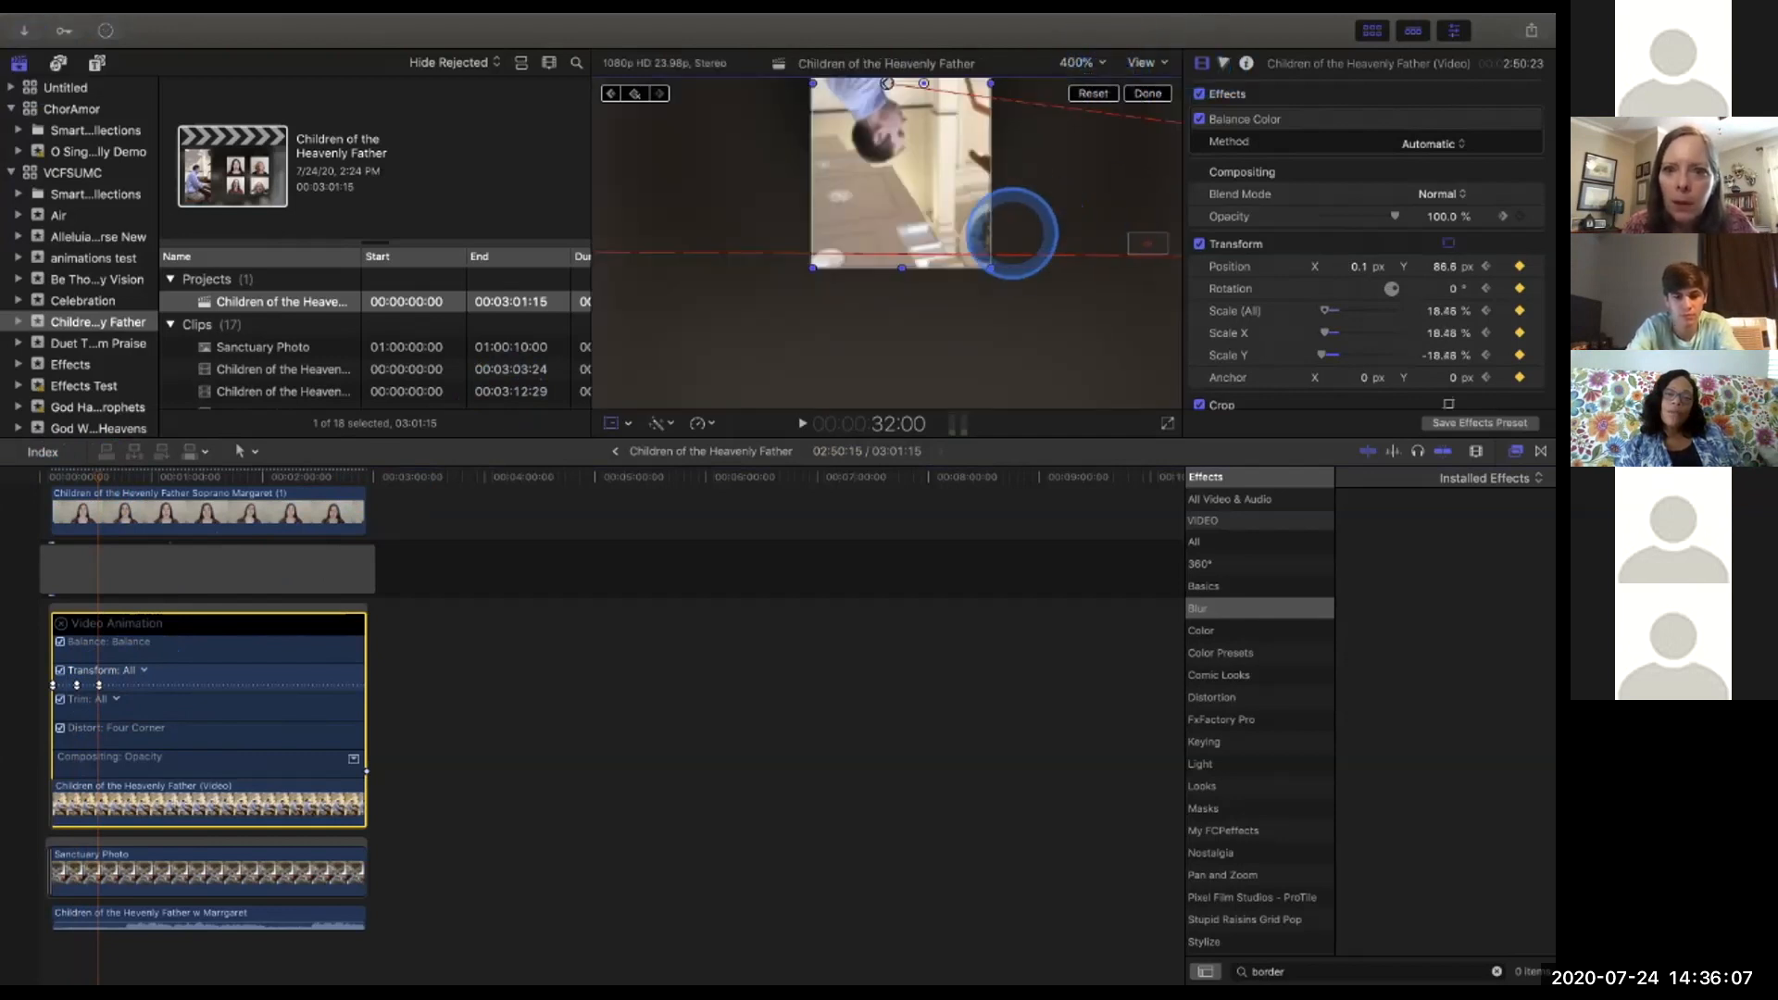
left_click_drag(989, 267, 1072, 182)
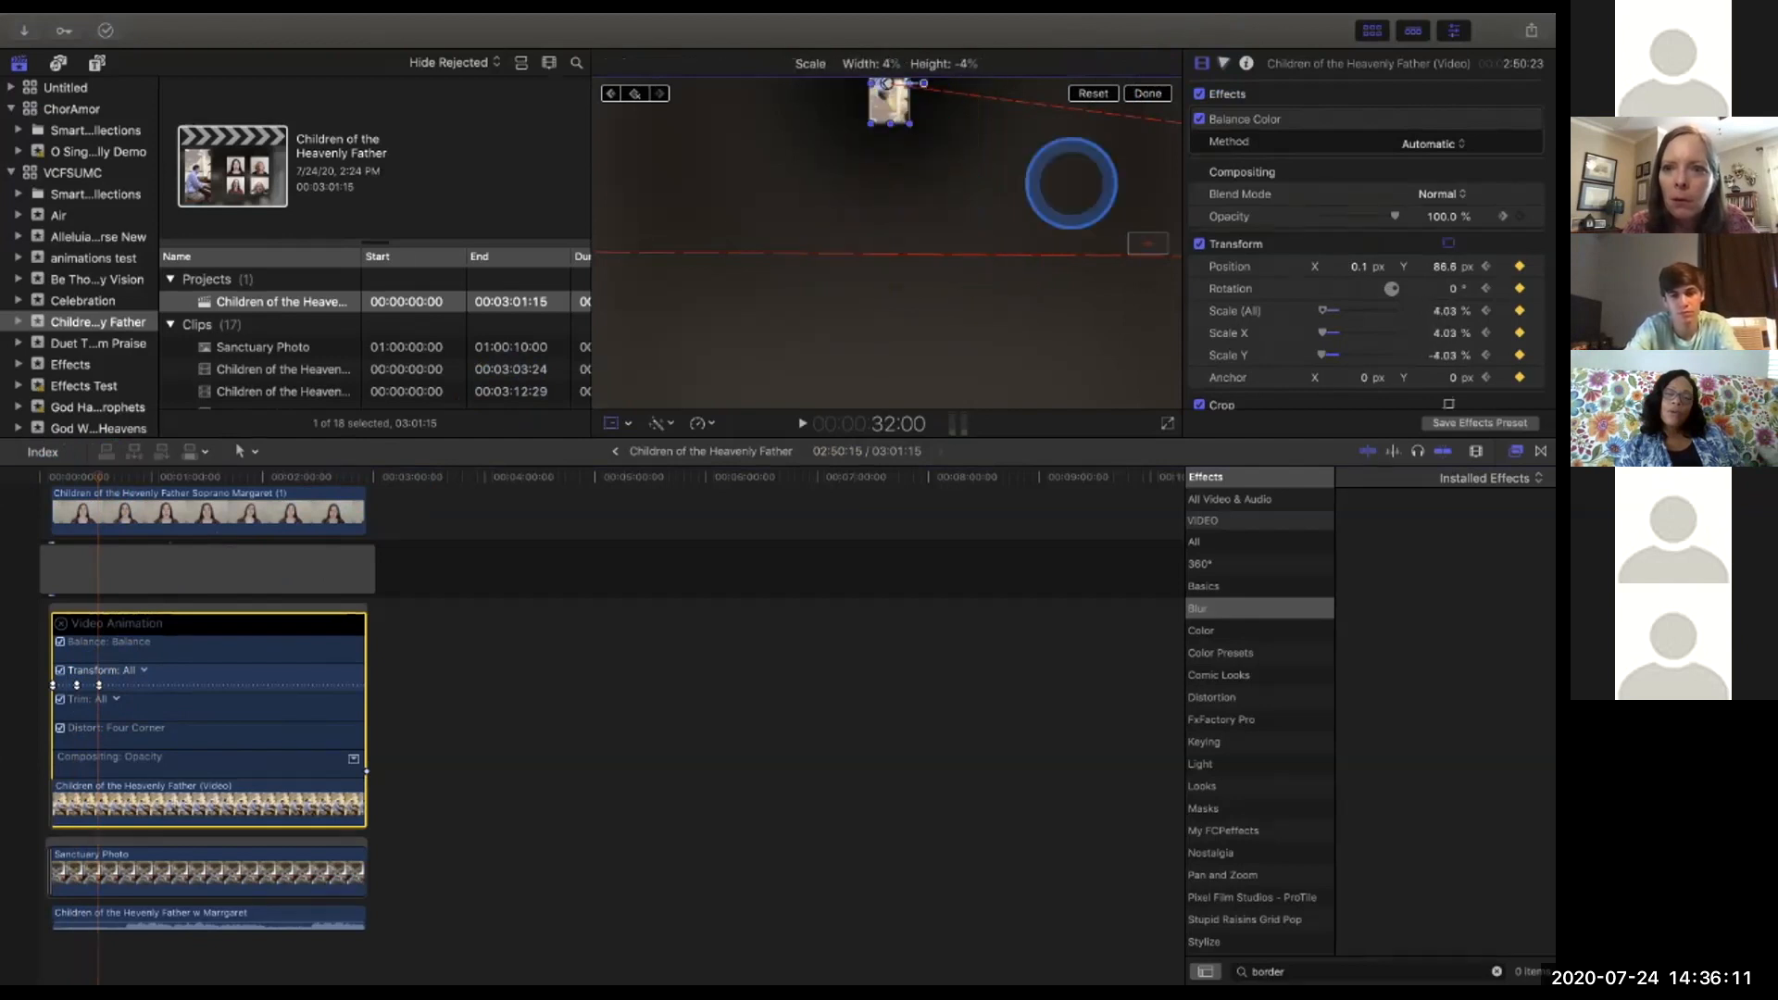
left_click_drag(1149, 247, 1147, 247)
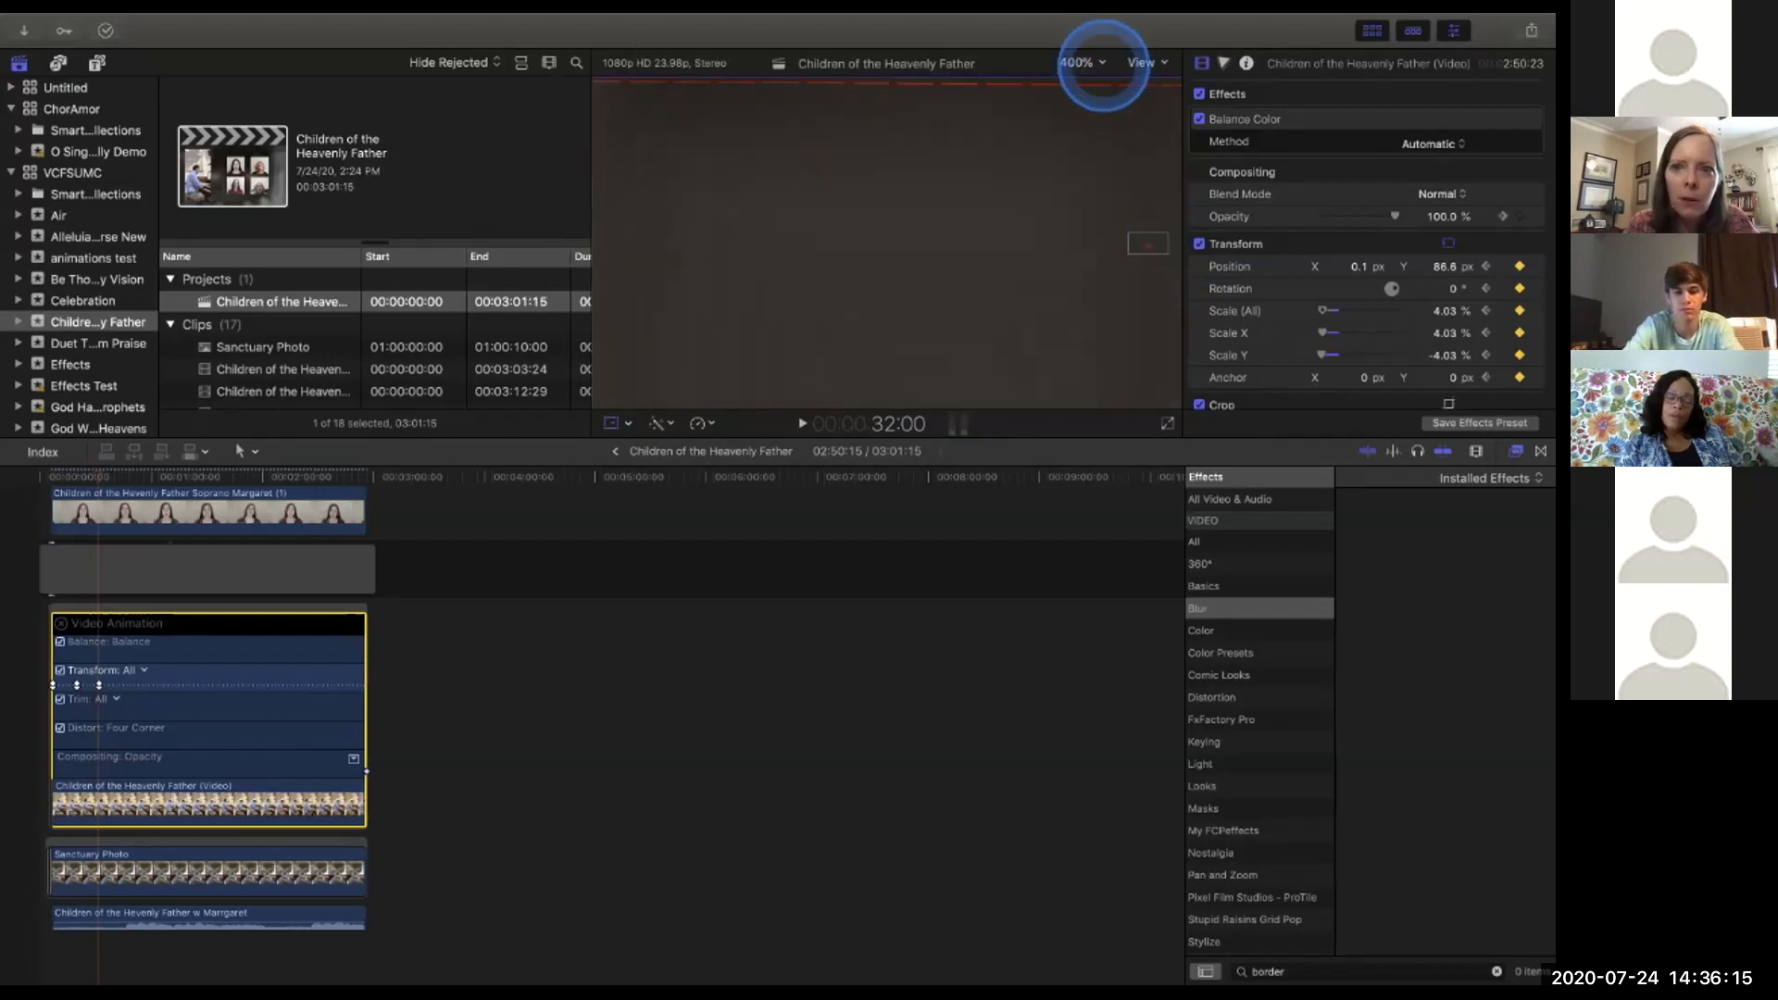
left_click(1102, 63)
left_click(1085, 149)
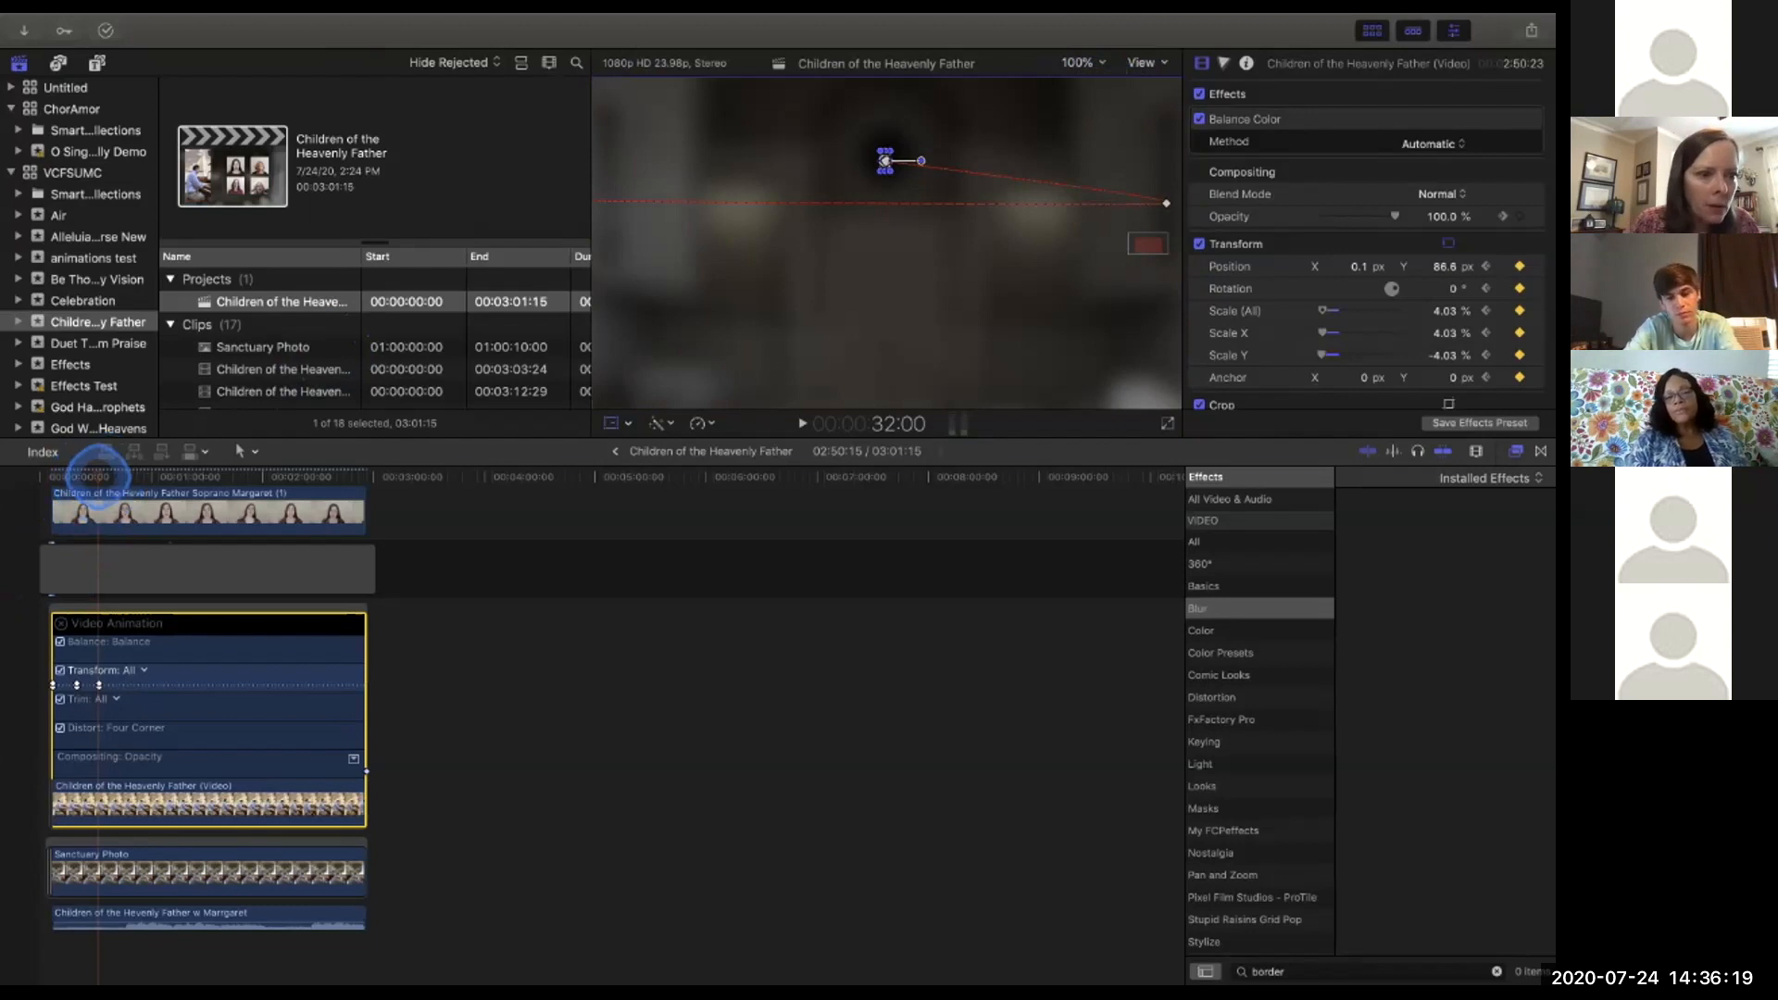
Play back the organist video's Transform animation from the 7:02 keyframe with the whole frame in view at 50%.
left_click(52, 477)
left_click_drag(50, 489, 54, 491)
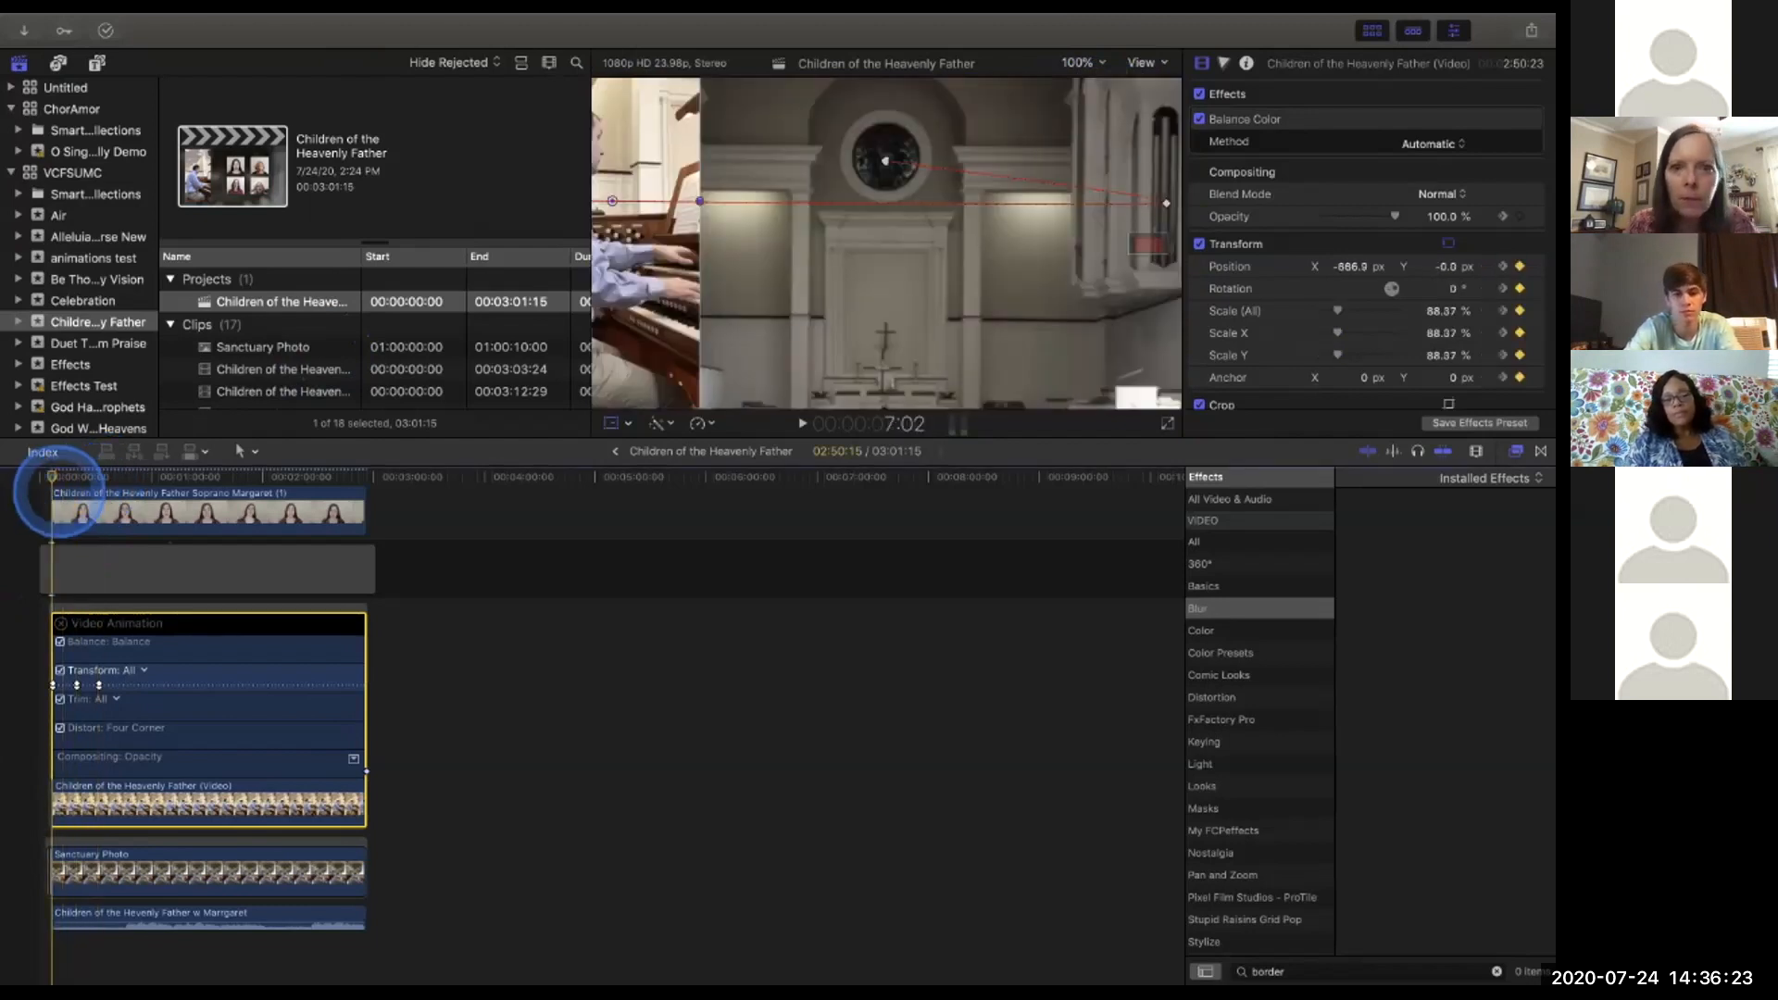
key("space")
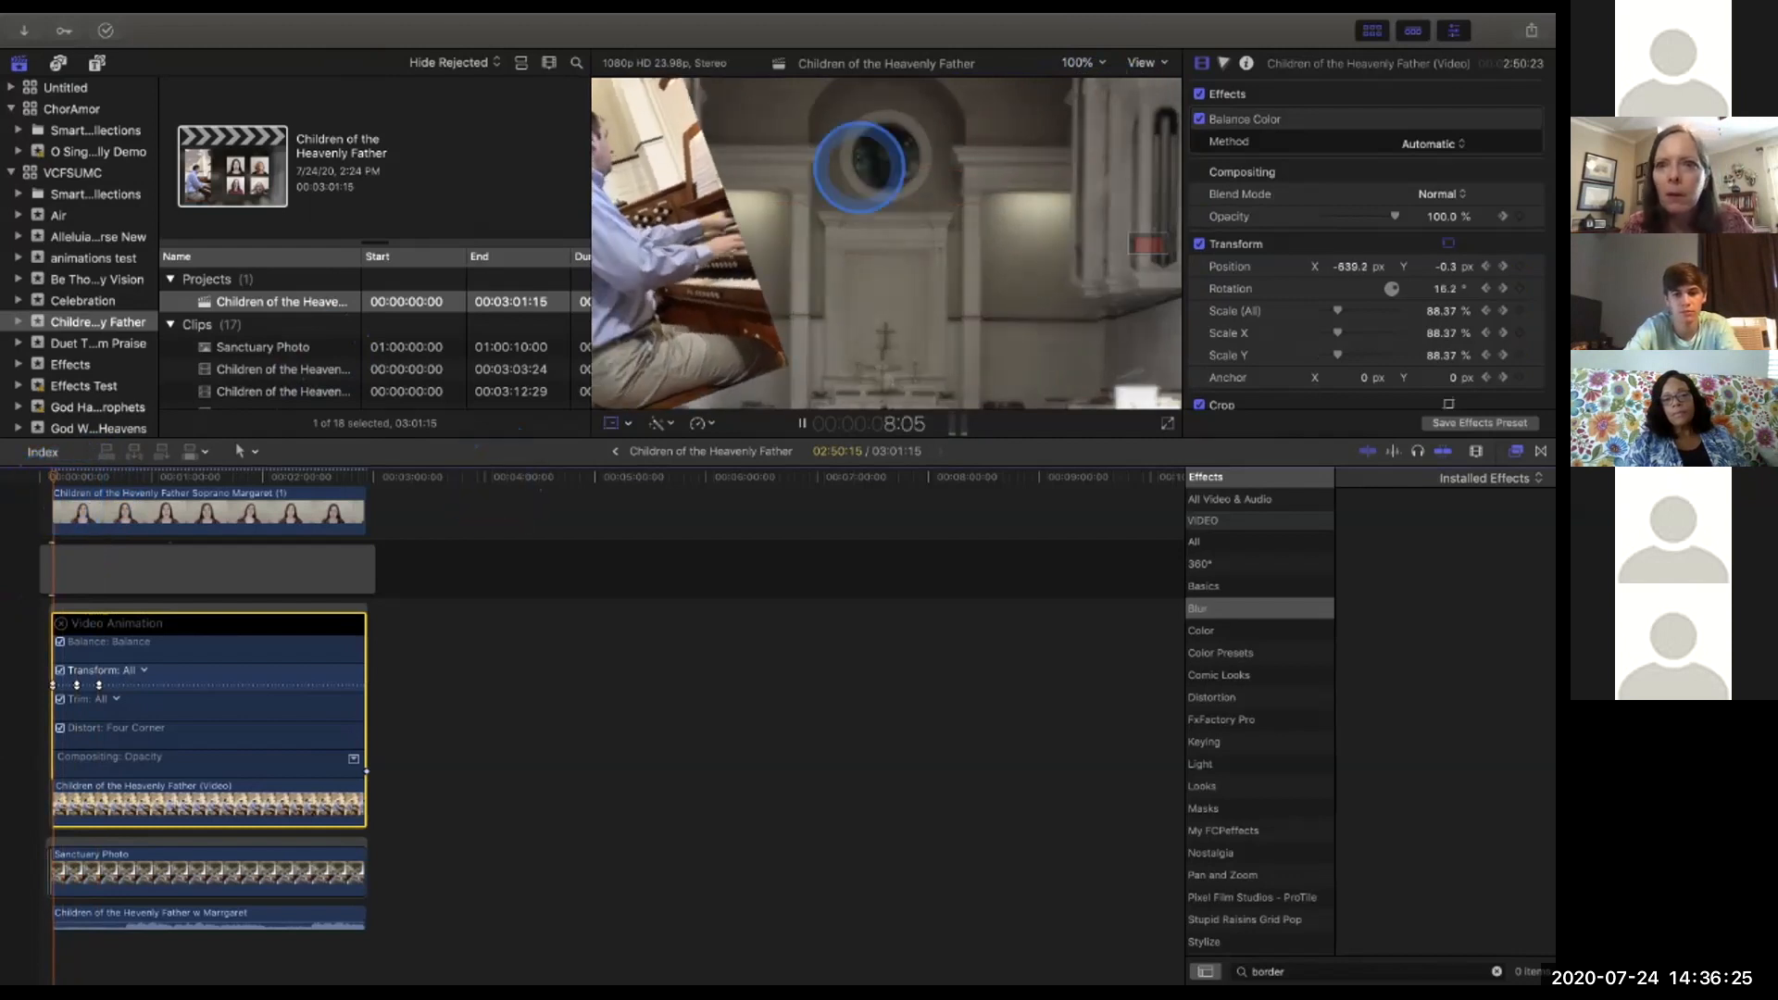
left_click(1097, 63)
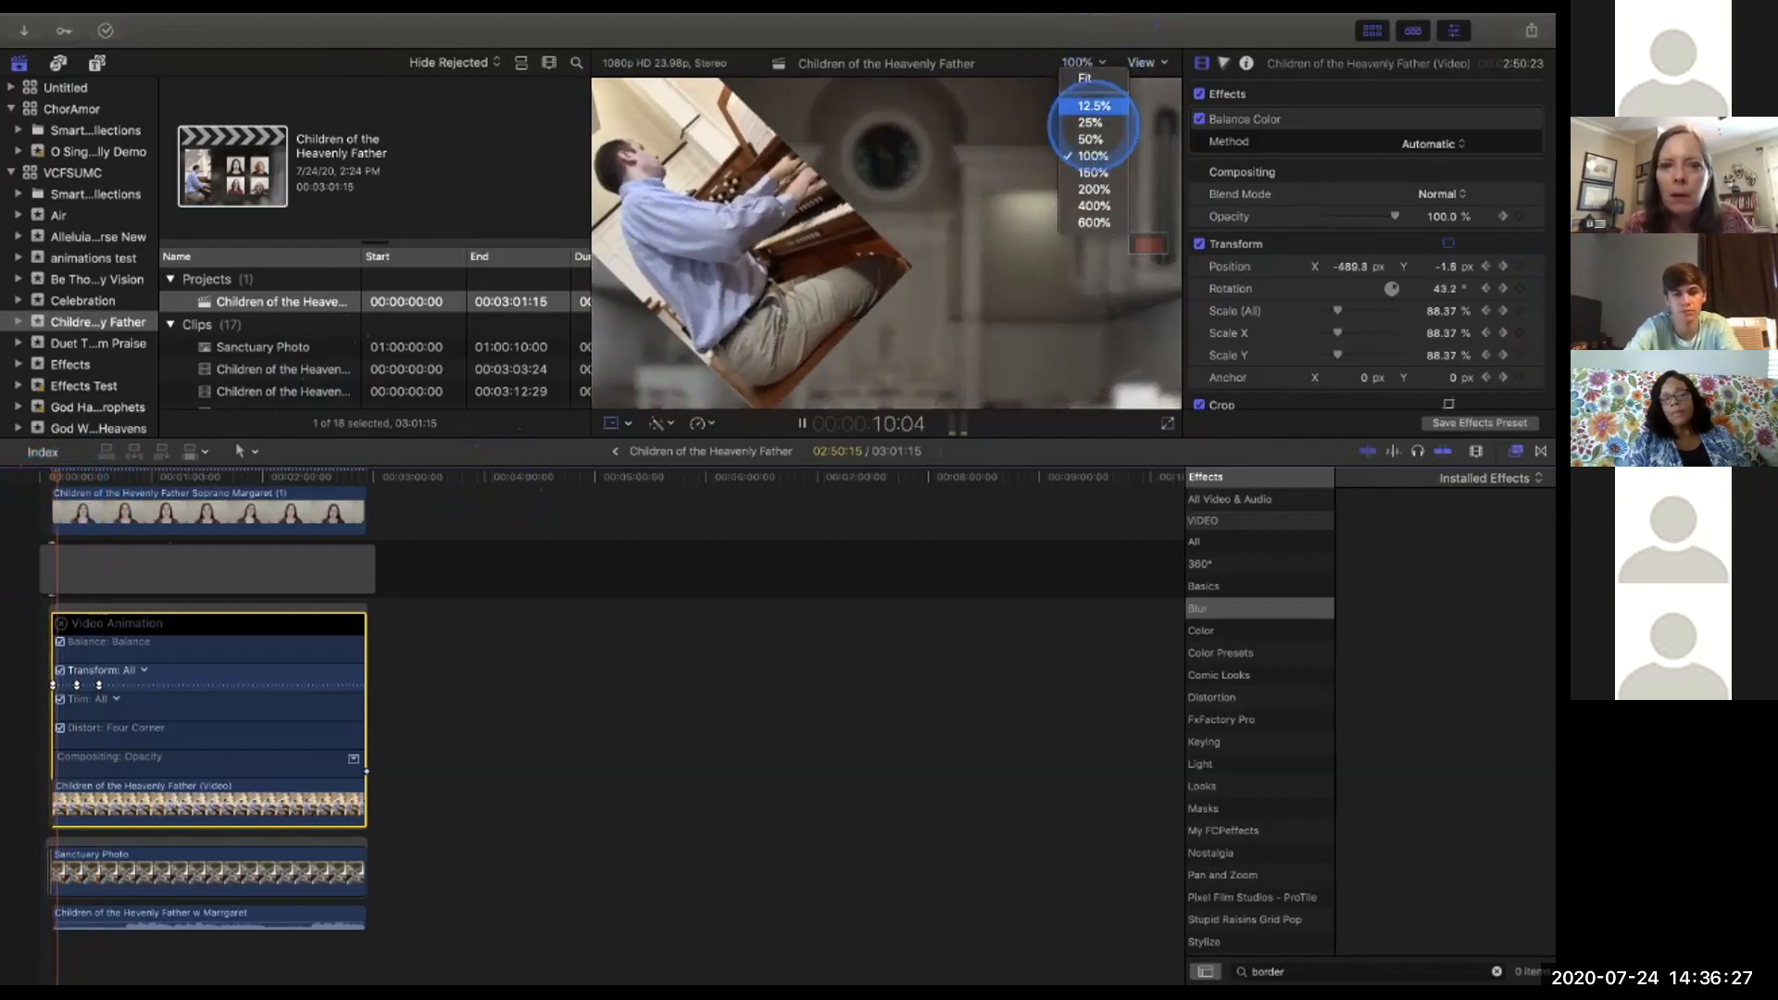
left_click(1090, 139)
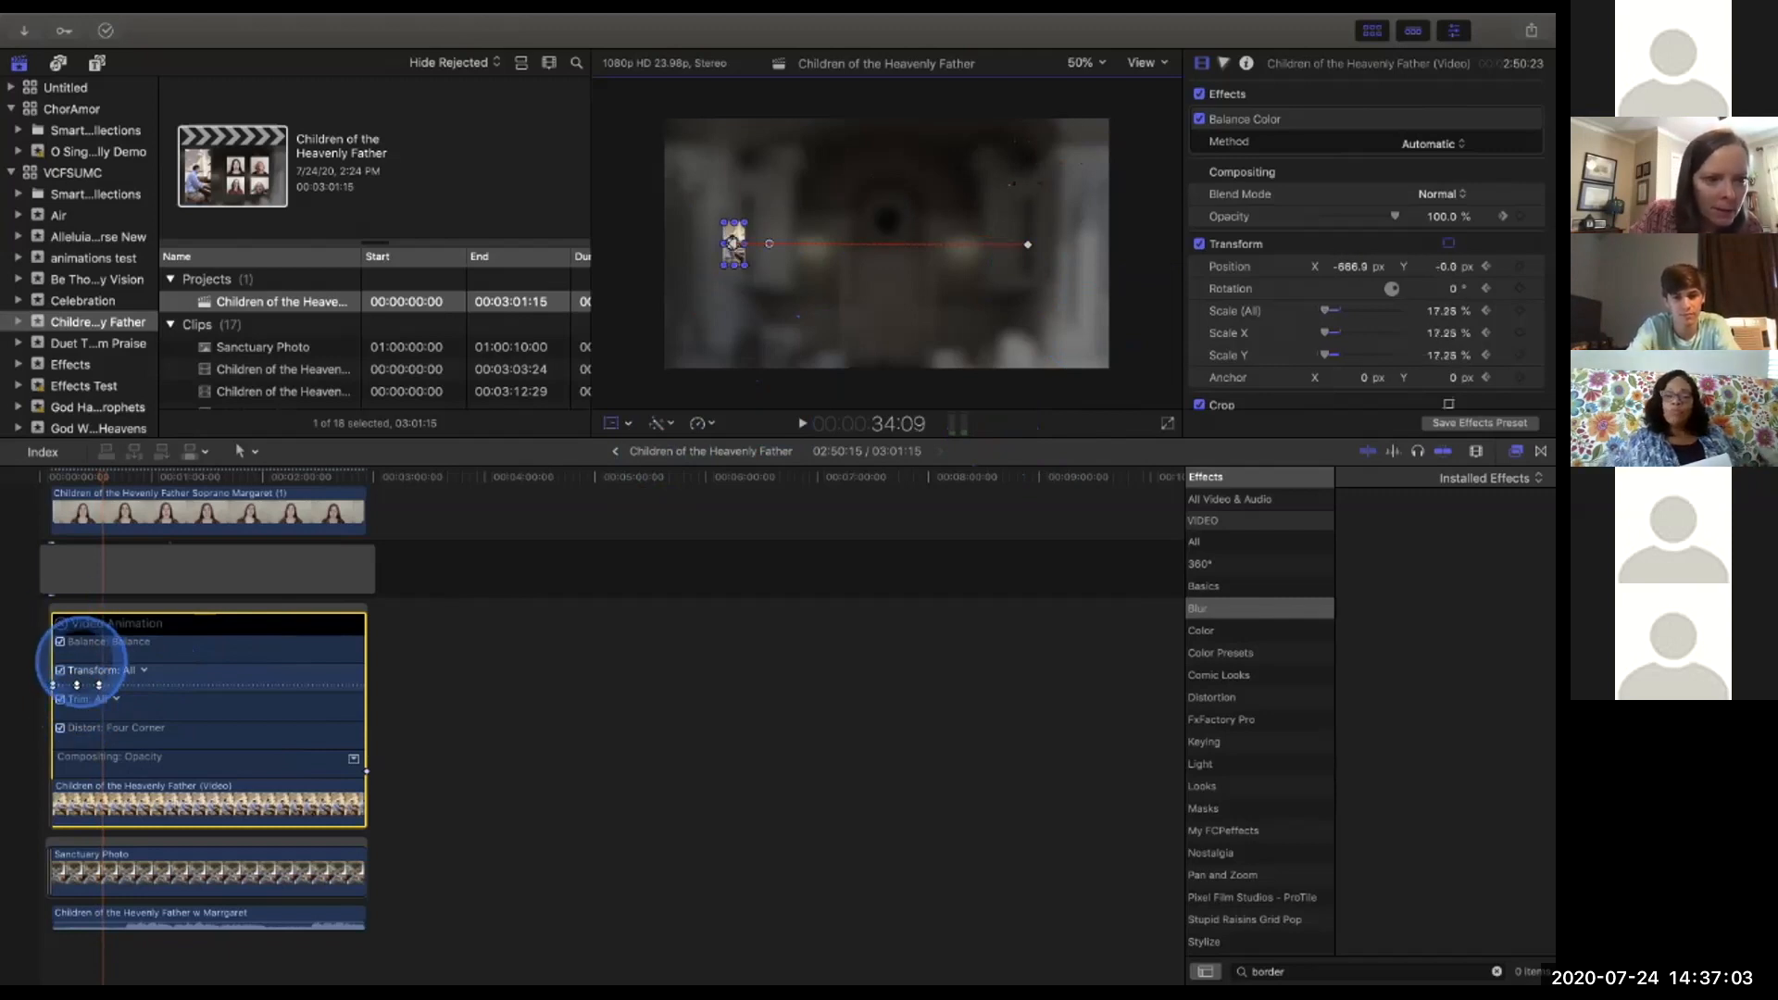
Undo the organist video's scale and position changes at the 32:00 keyframe and close the clip's Video Animation editor.
key("super+z")
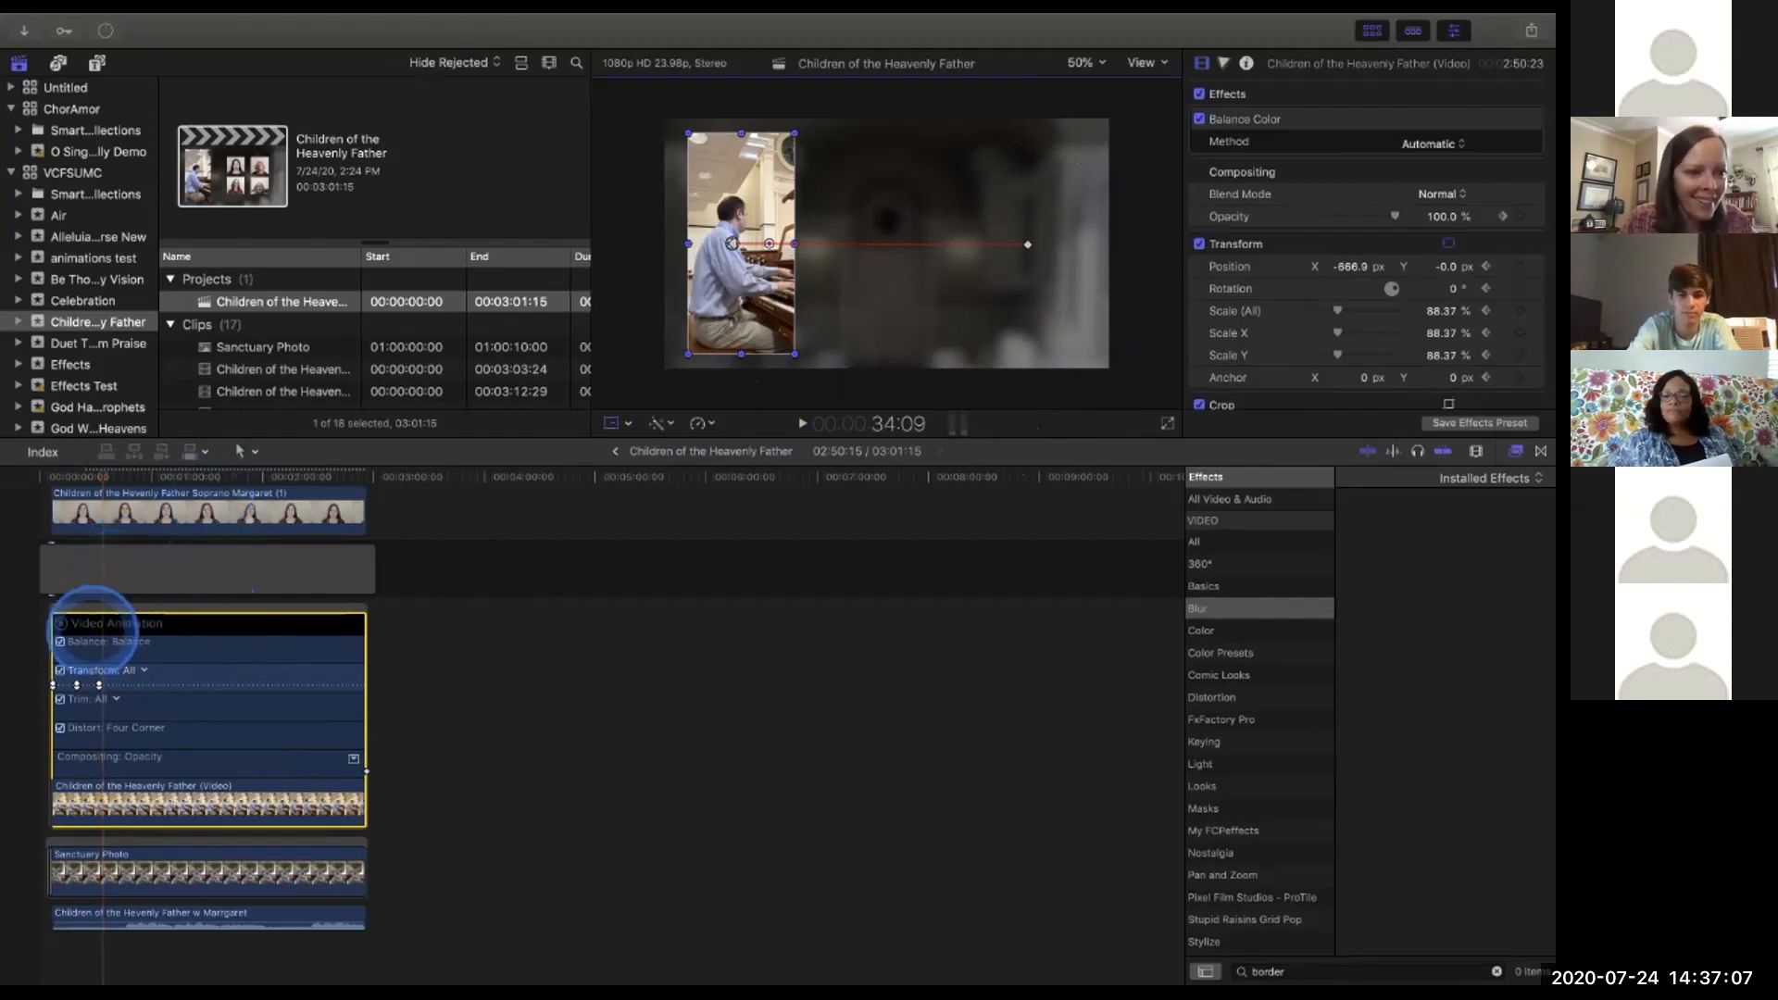
left_click(62, 623)
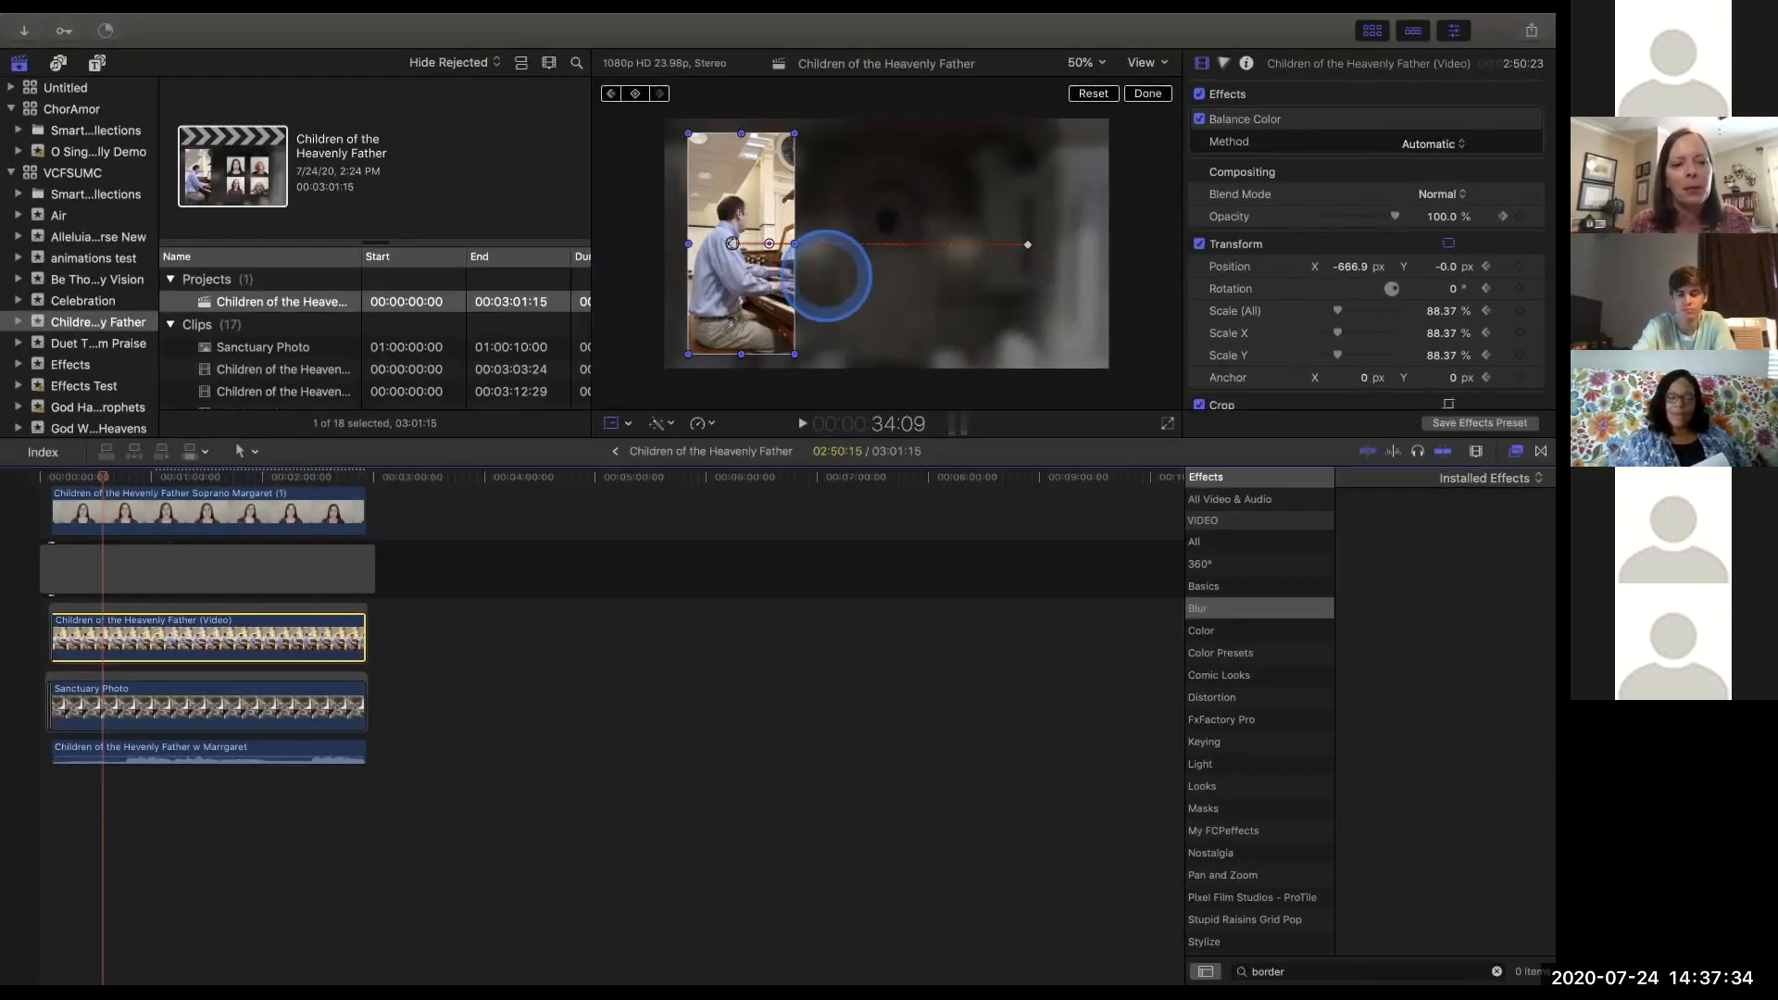
Open the O Sing Joyfully Demo event in the ChorAmor library.
scroll(189, 643, "up", 1)
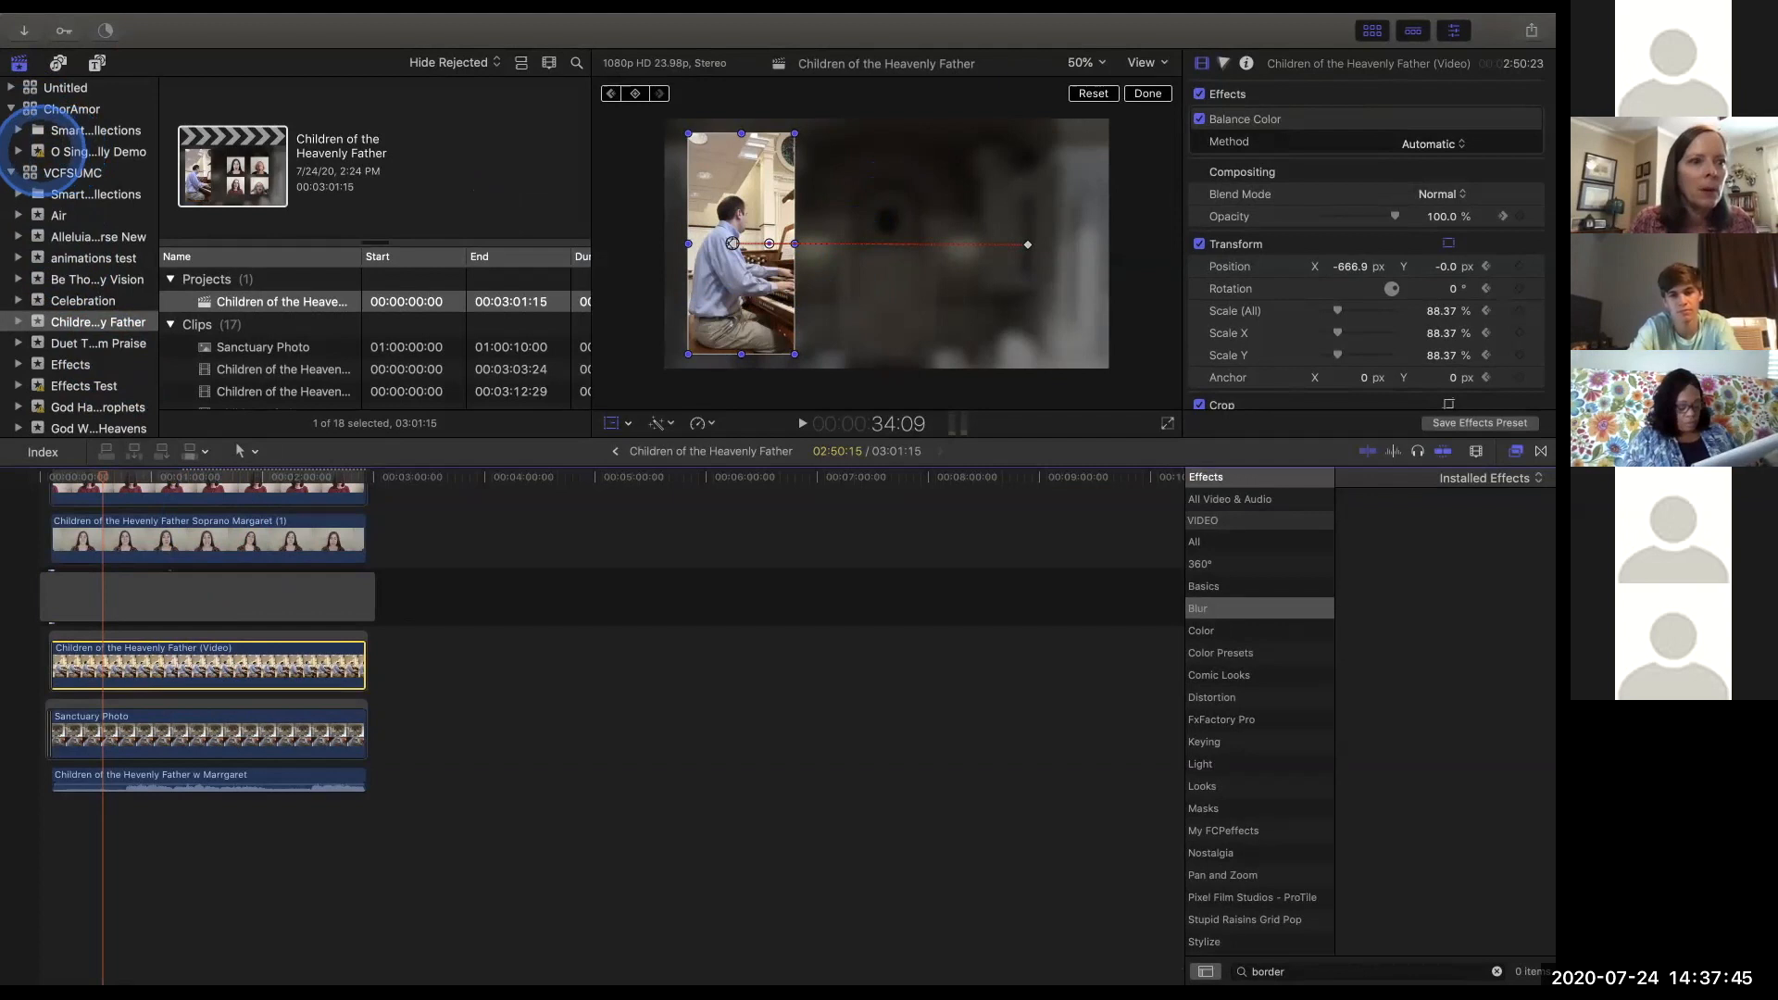
left_click(39, 151)
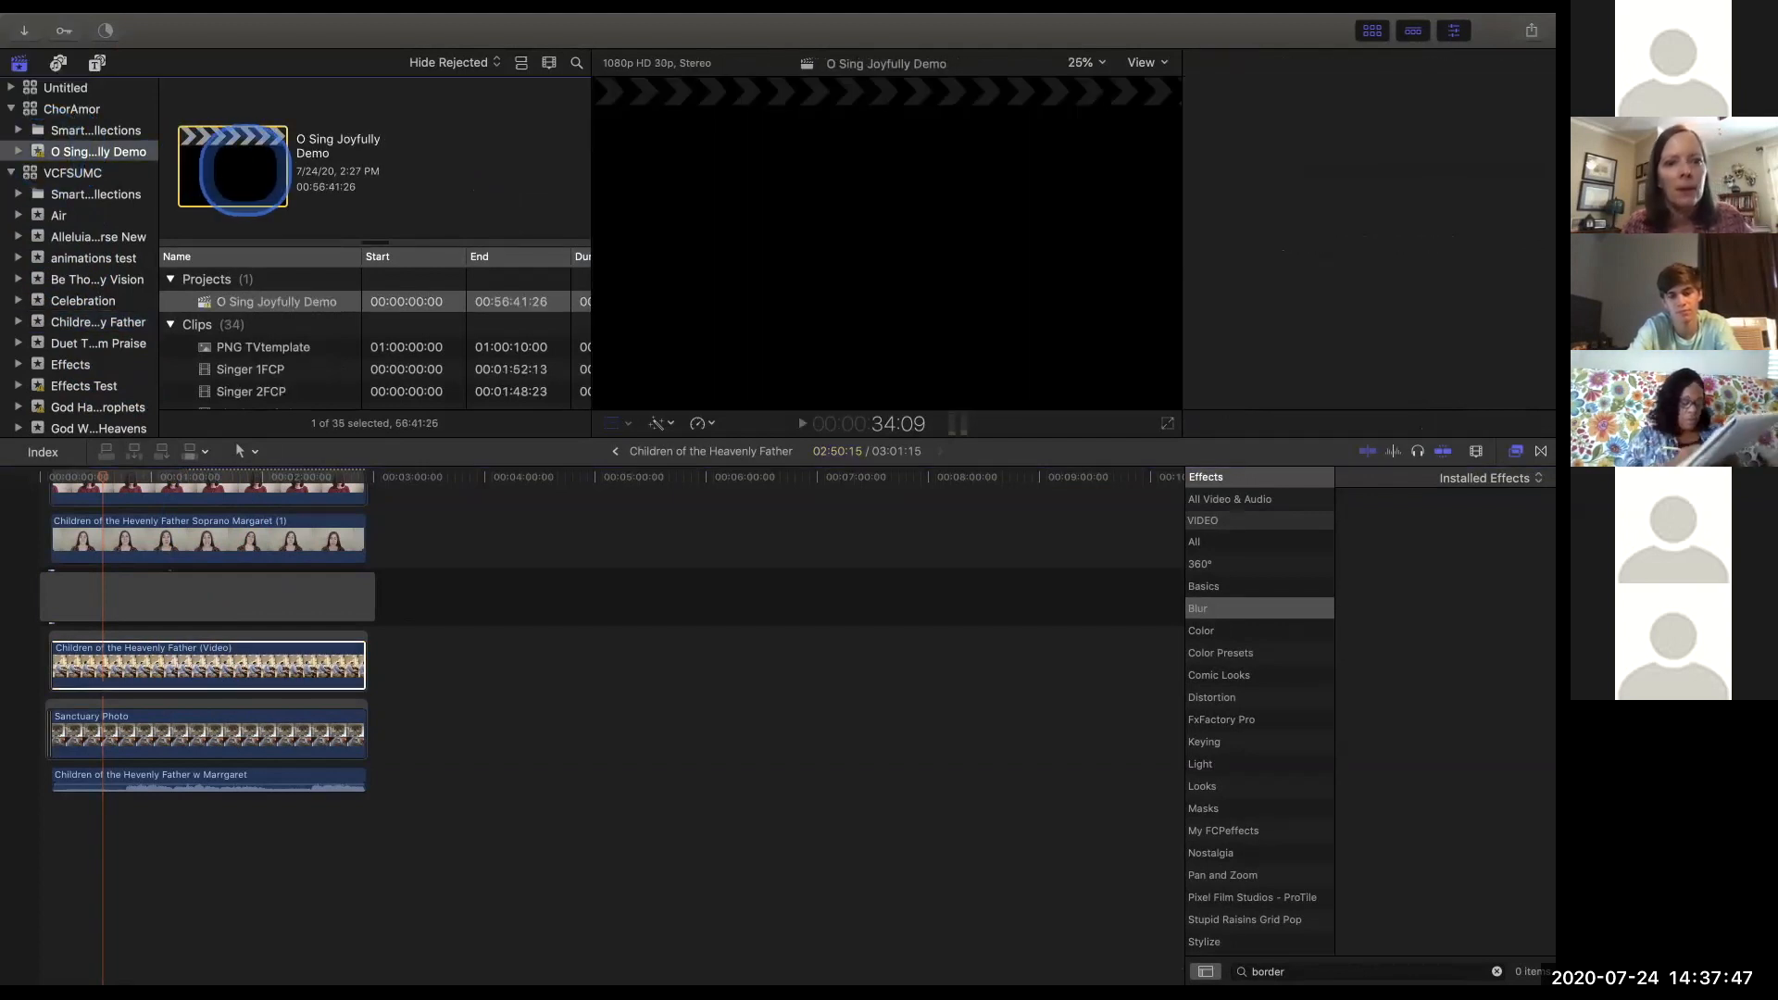
Open the O Sing Joyfully Demo project and move the playhead to the 4x8new grid section at about 6:11.
double_click(232, 167)
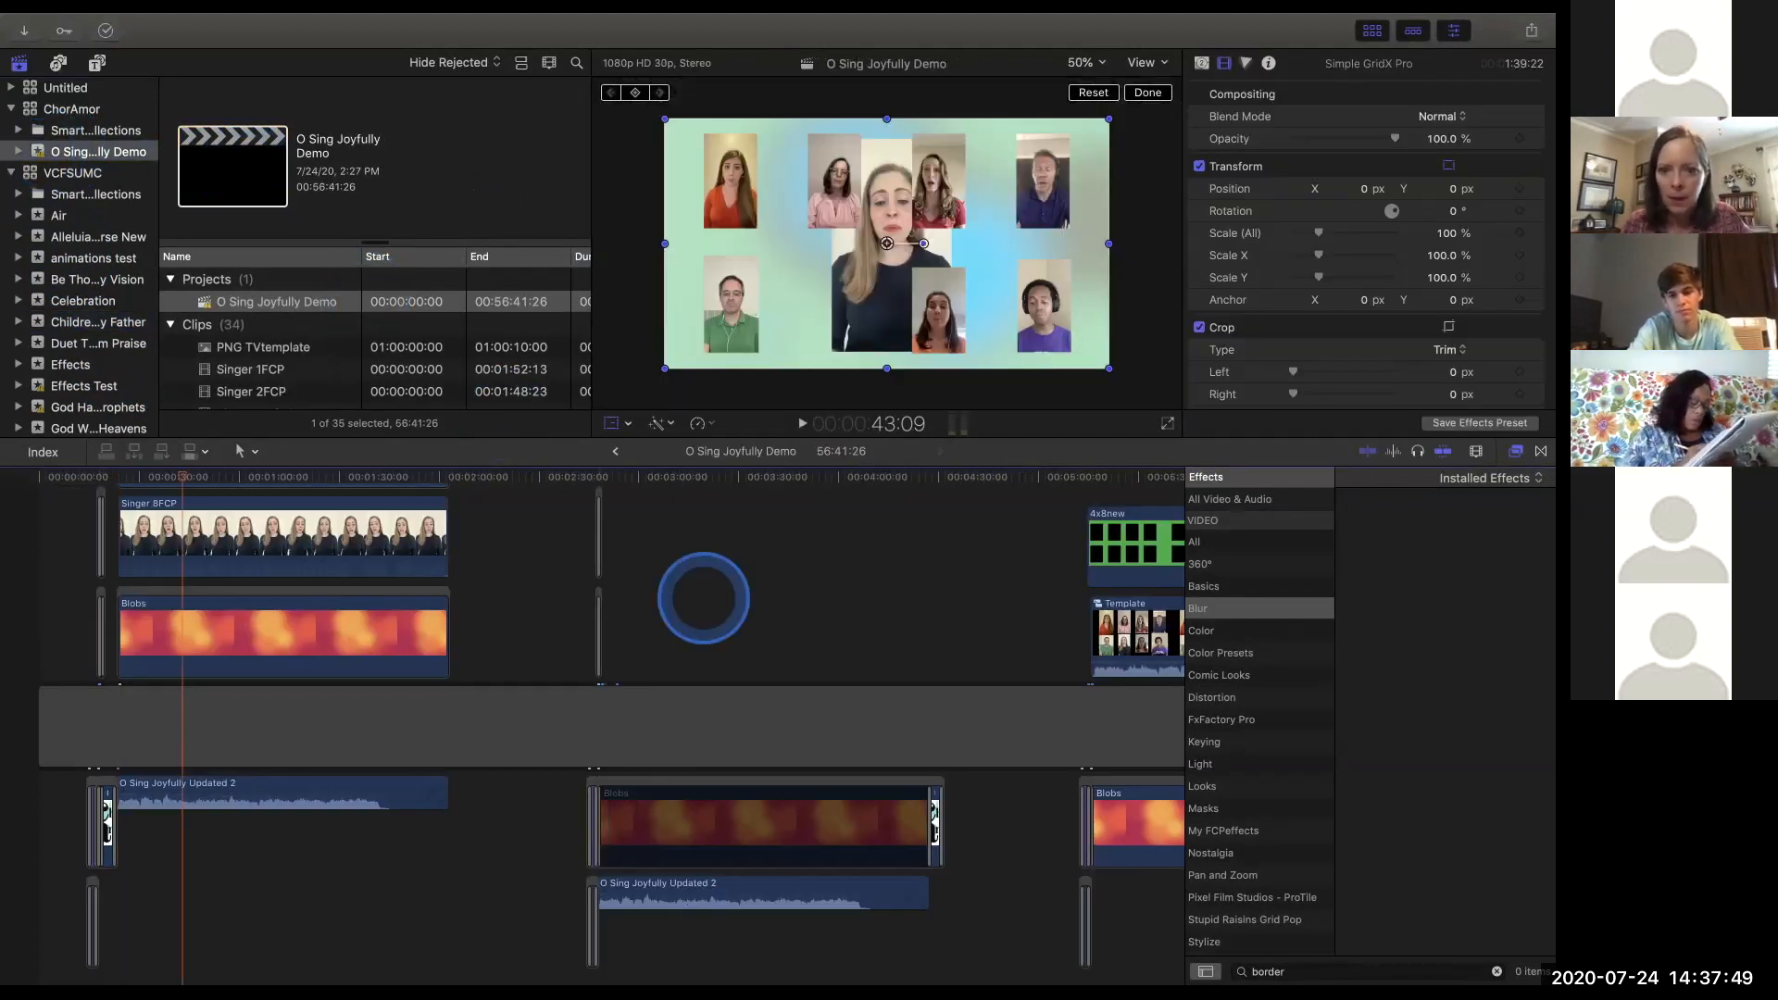
key("super+minus")
scroll(703, 602, "right", 2)
scroll(703, 602, "down", 1)
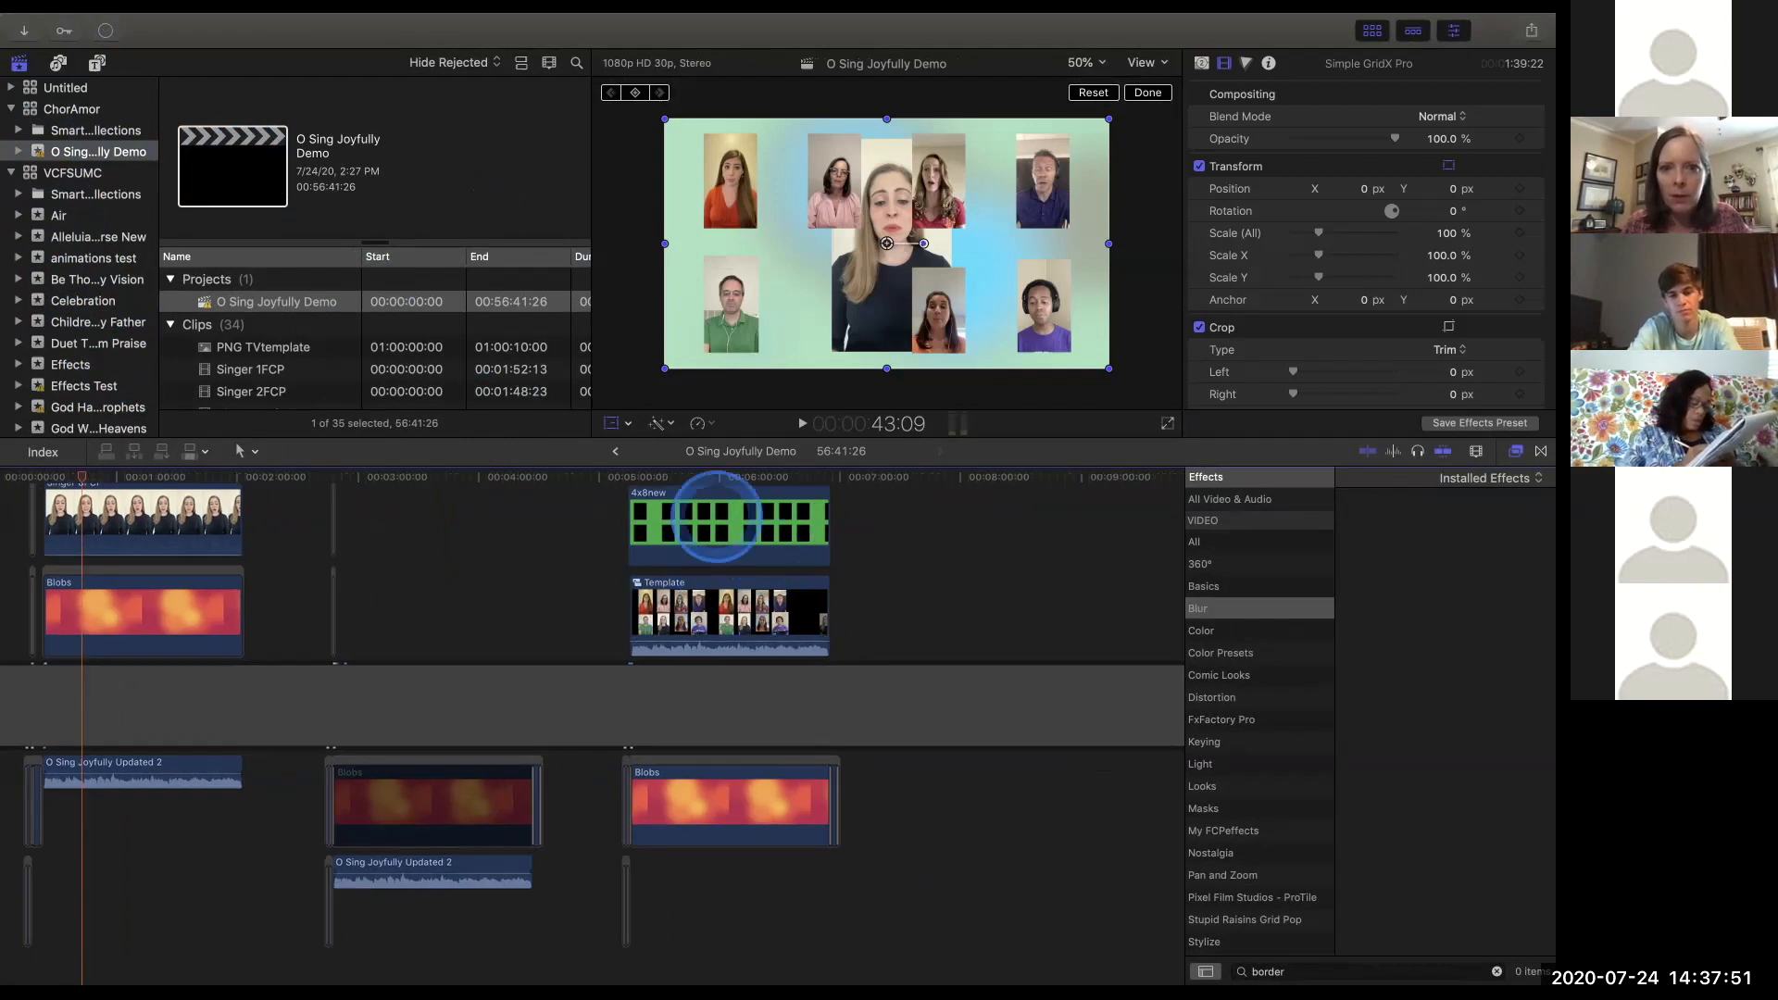
scroll(750, 523, "right", 2)
scroll(750, 524, "up", 1)
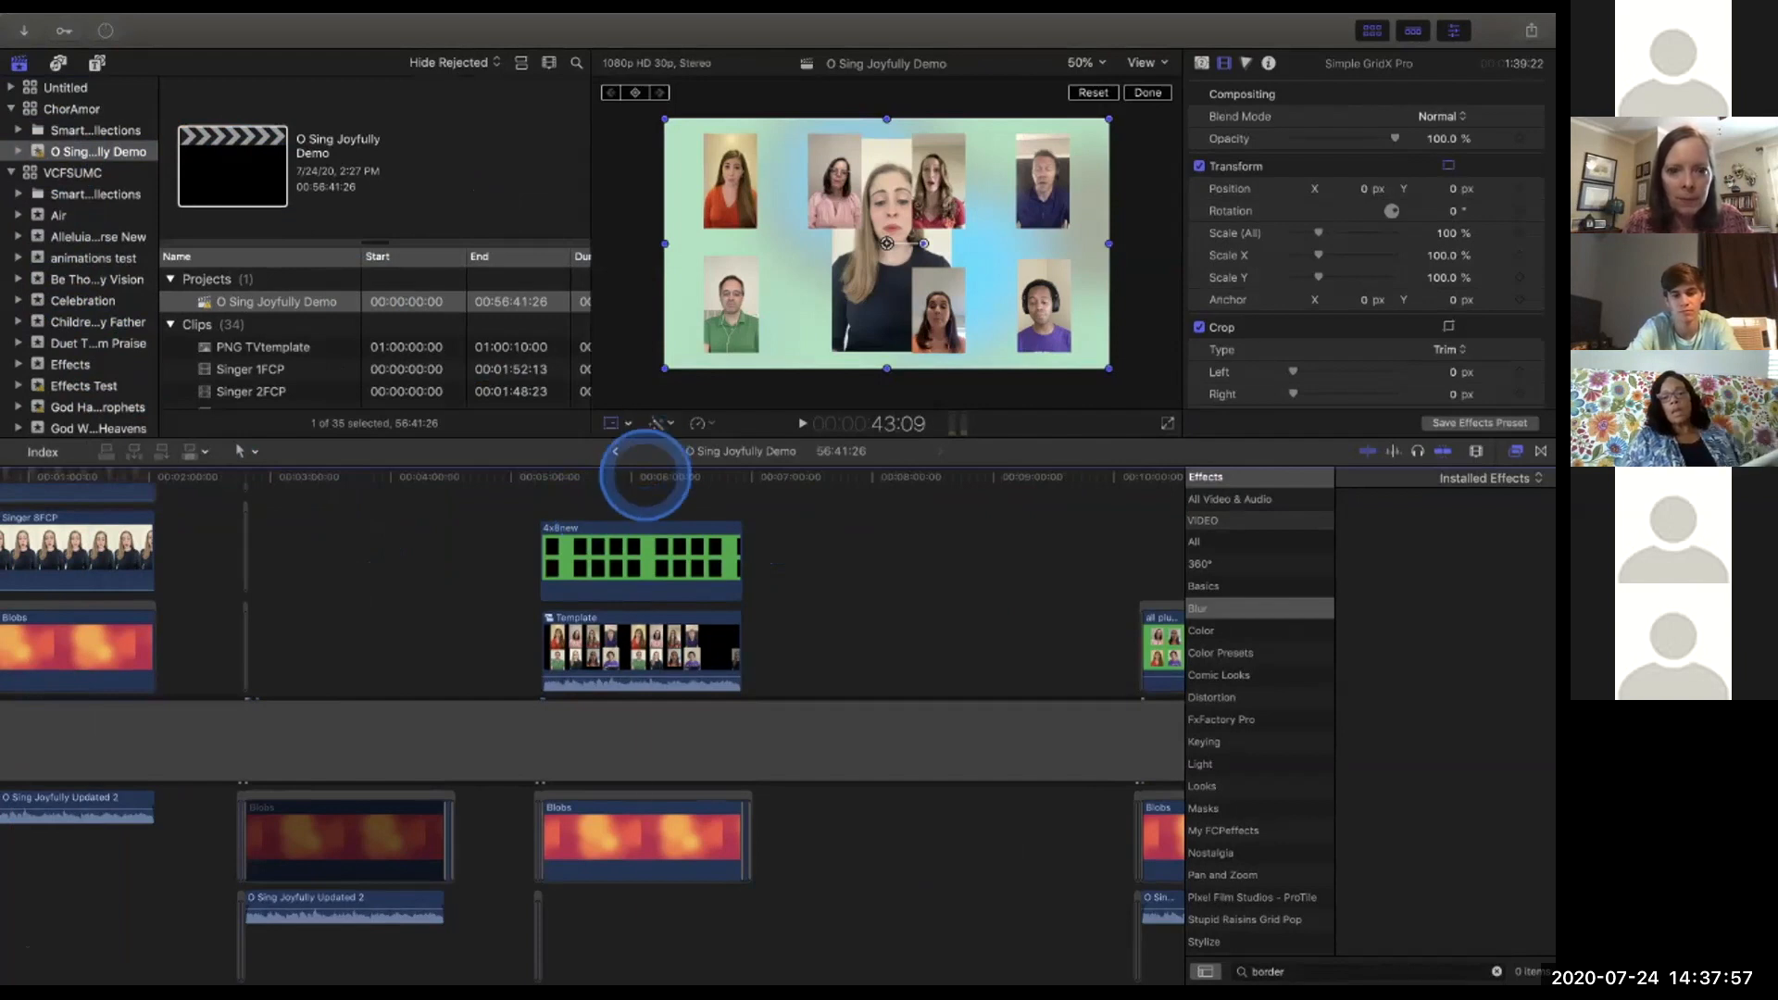
left_click(645, 477)
mouse_move(647, 478)
left_mouse_down()
mouse_move(627, 481)
mouse_move(654, 485)
left_mouse_up()
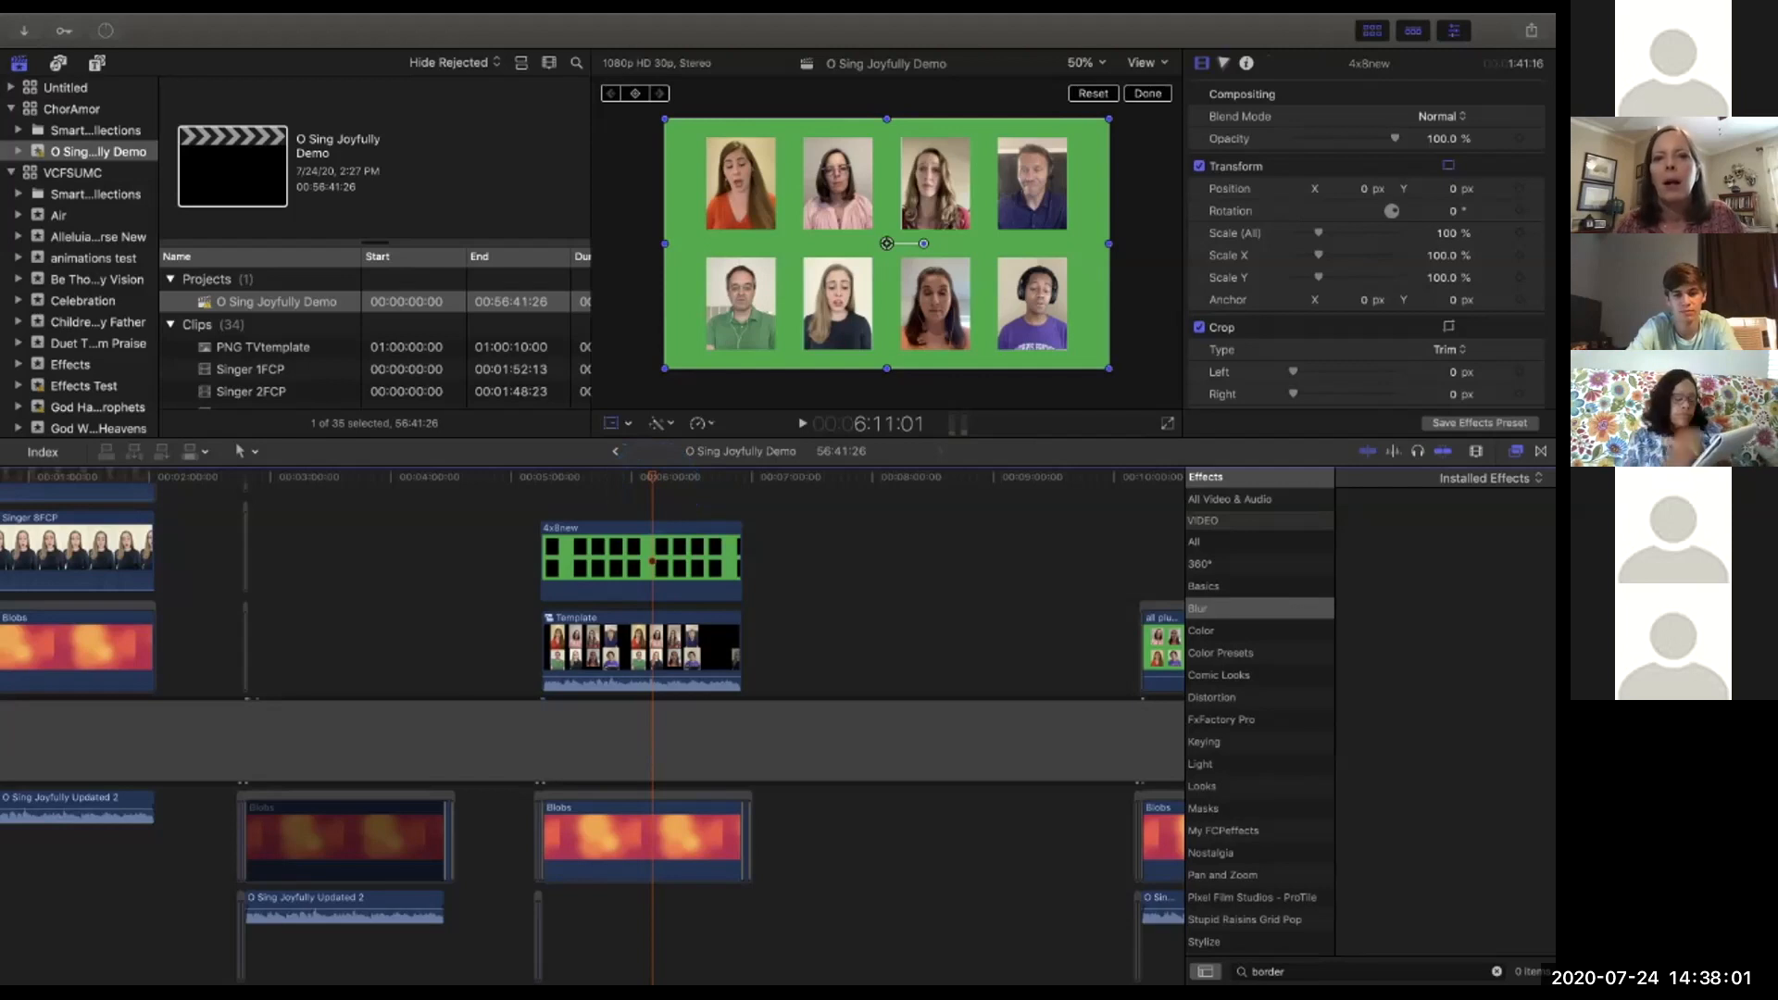
Move the playhead to the O Sing Joyfully Demo music clip at about 17:43 and switch the viewer media from Proxy to Optimized/Original.
key("super+minus")
key("super+minus")
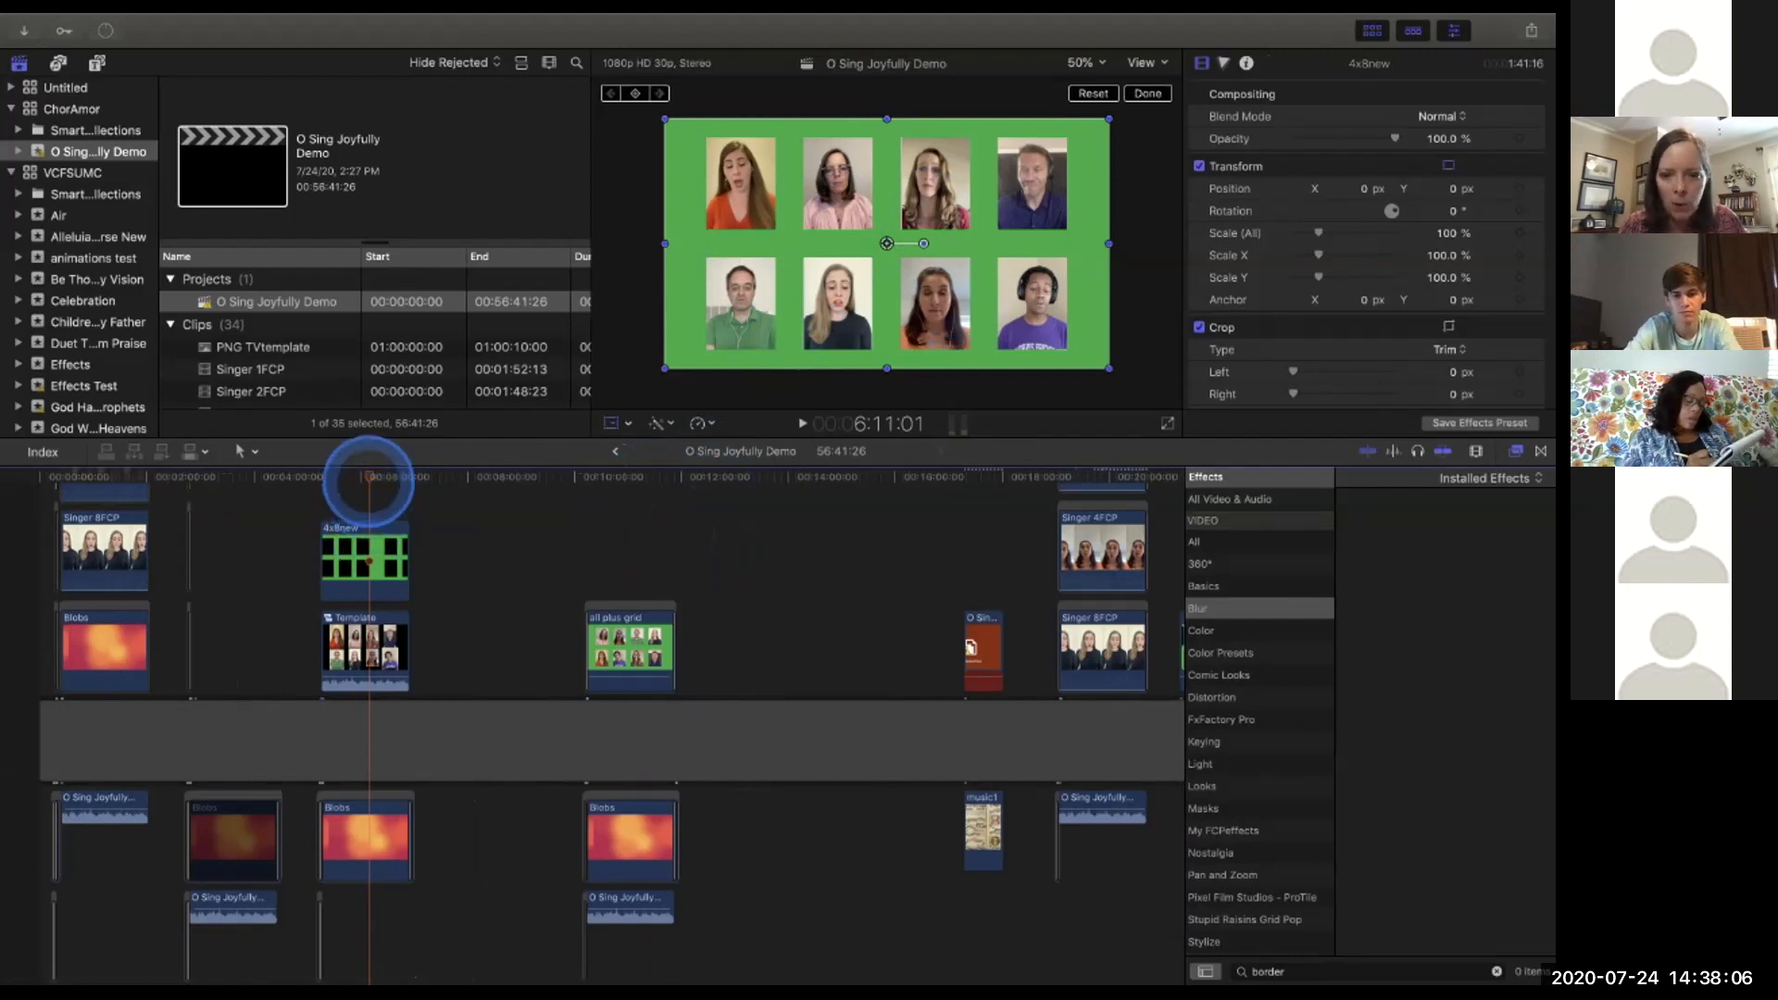
left_click_drag(369, 477, 985, 510)
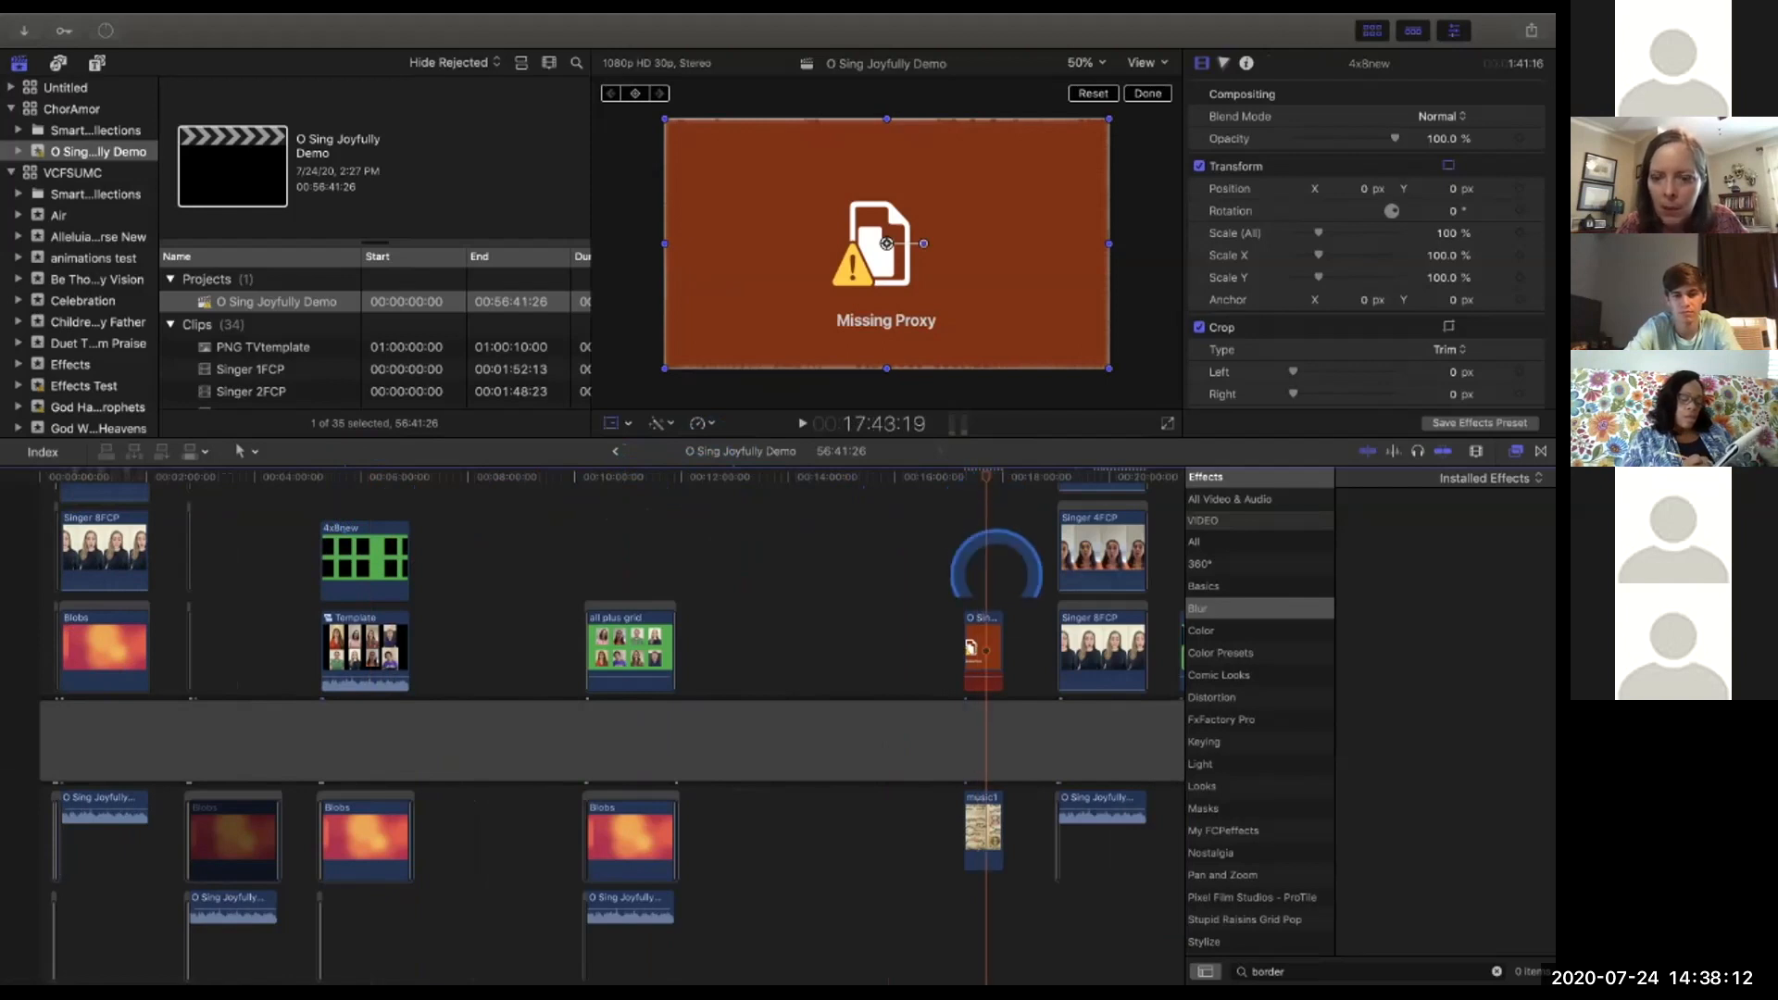
left_click(985, 648)
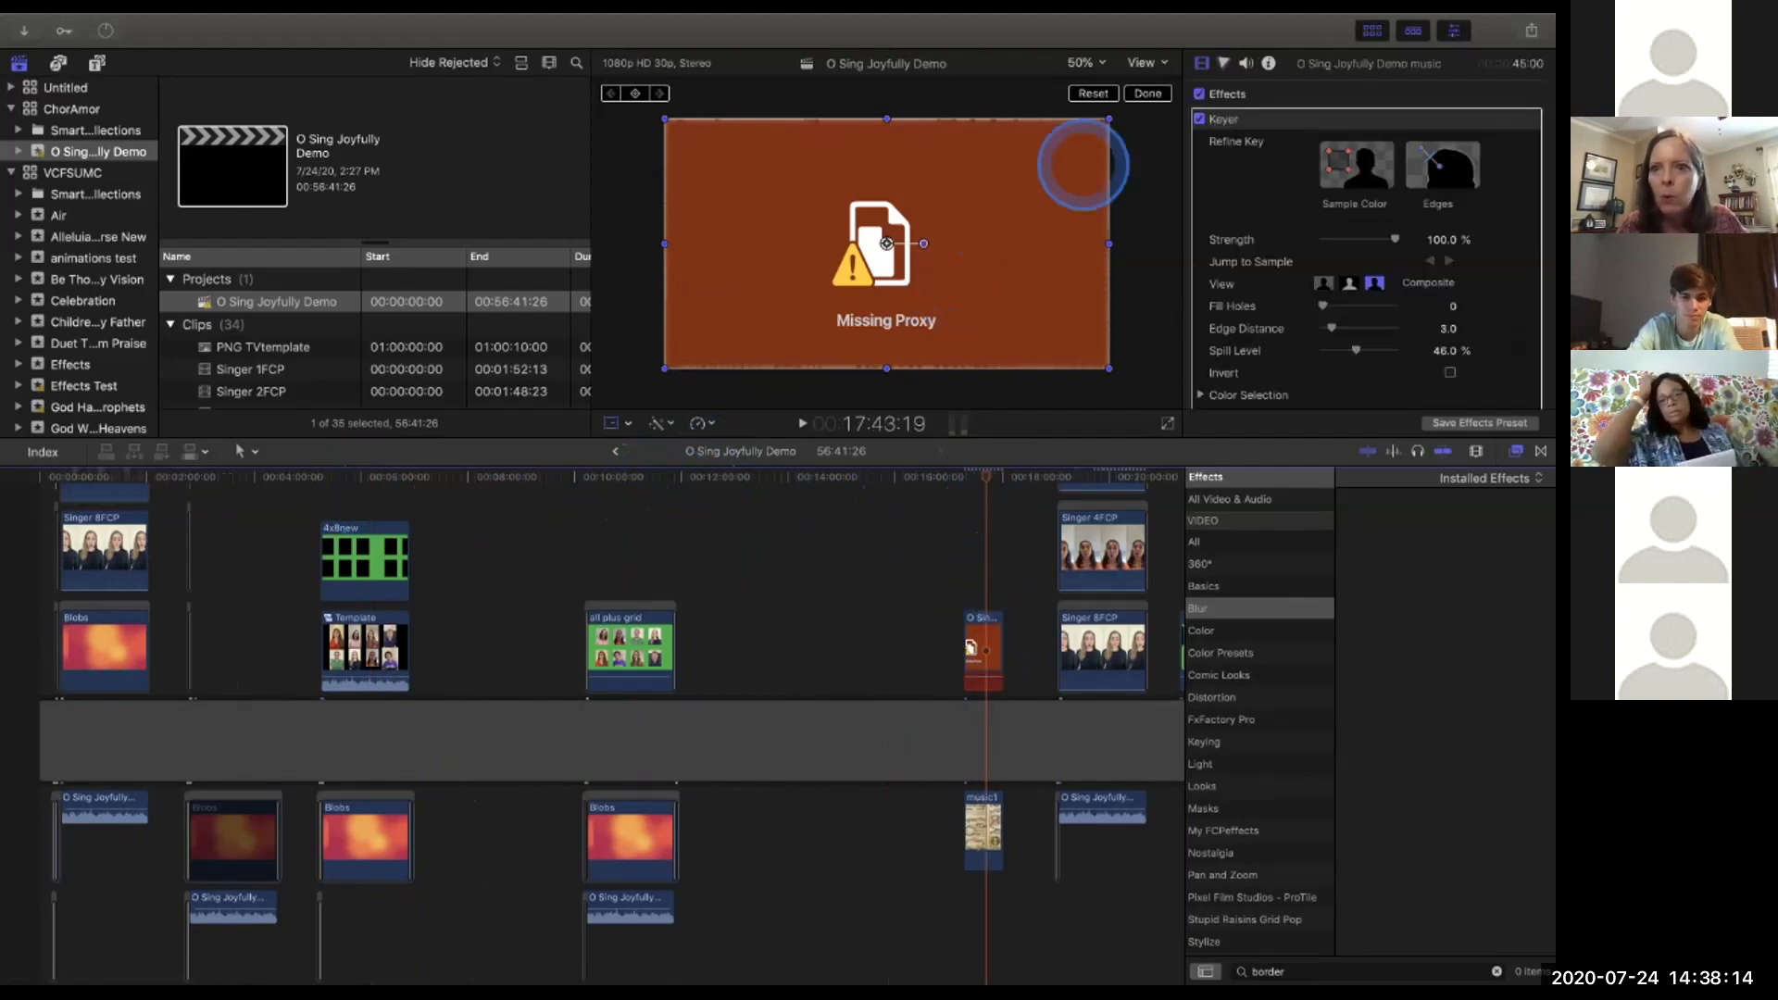
left_click(1145, 62)
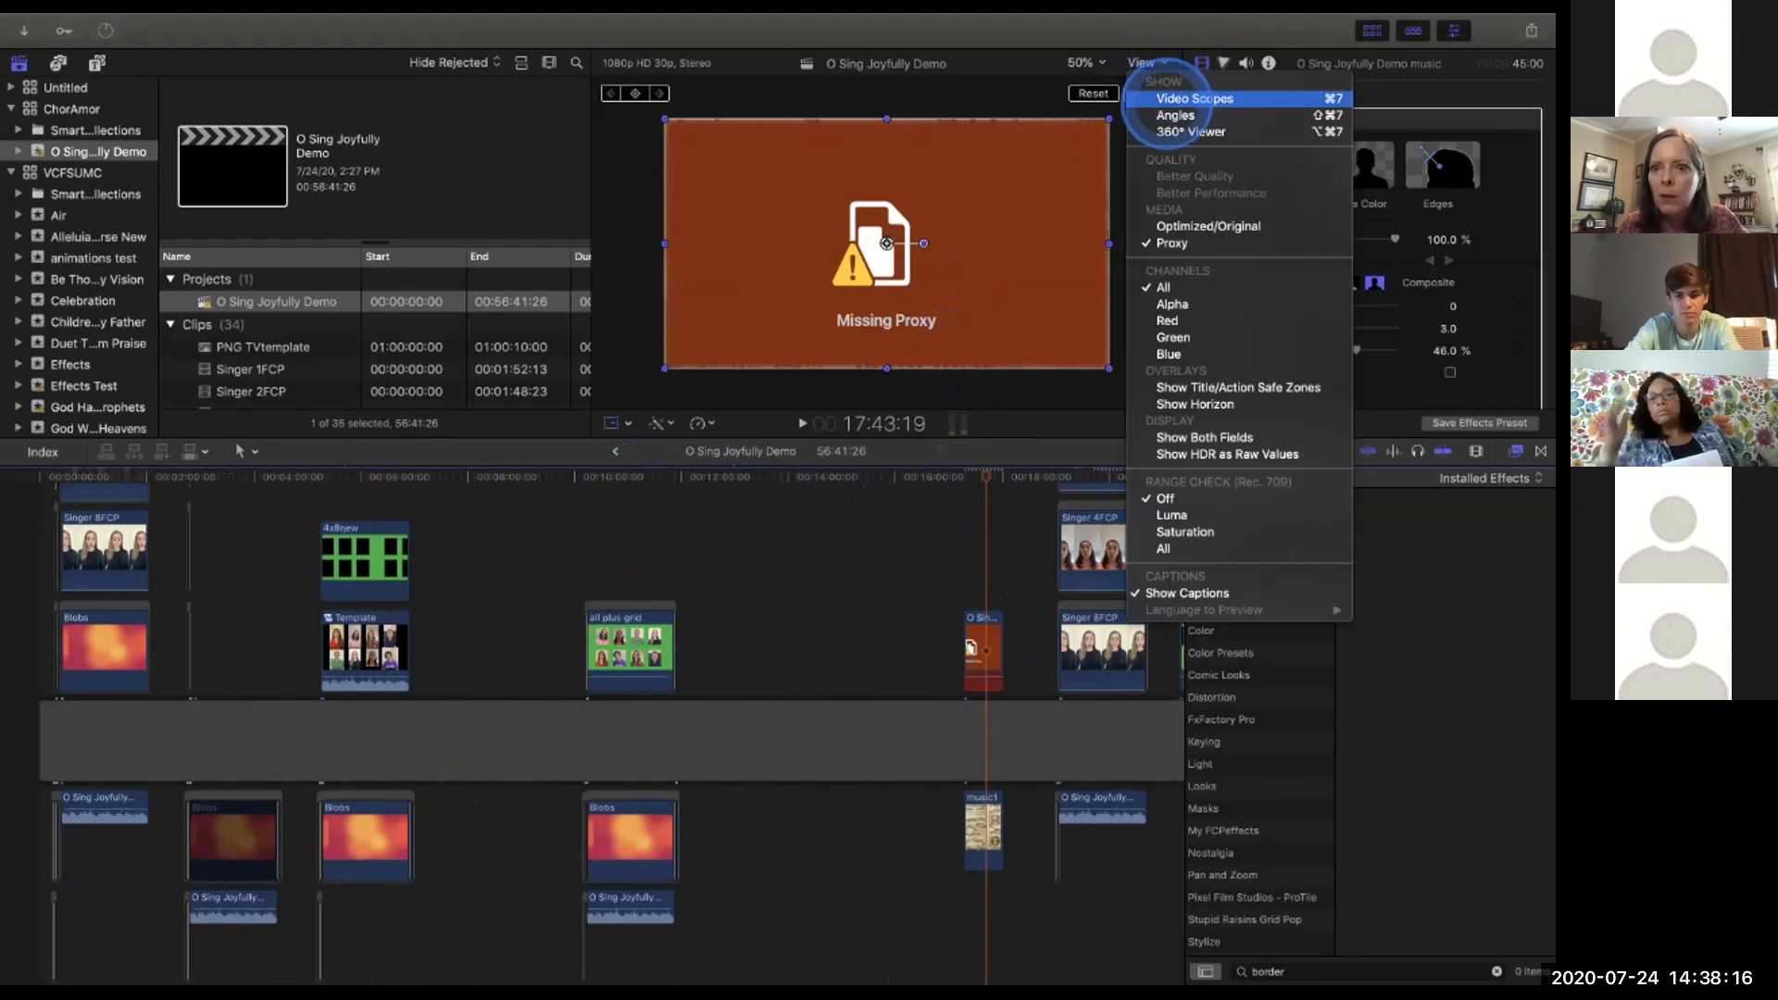
left_click(938, 262)
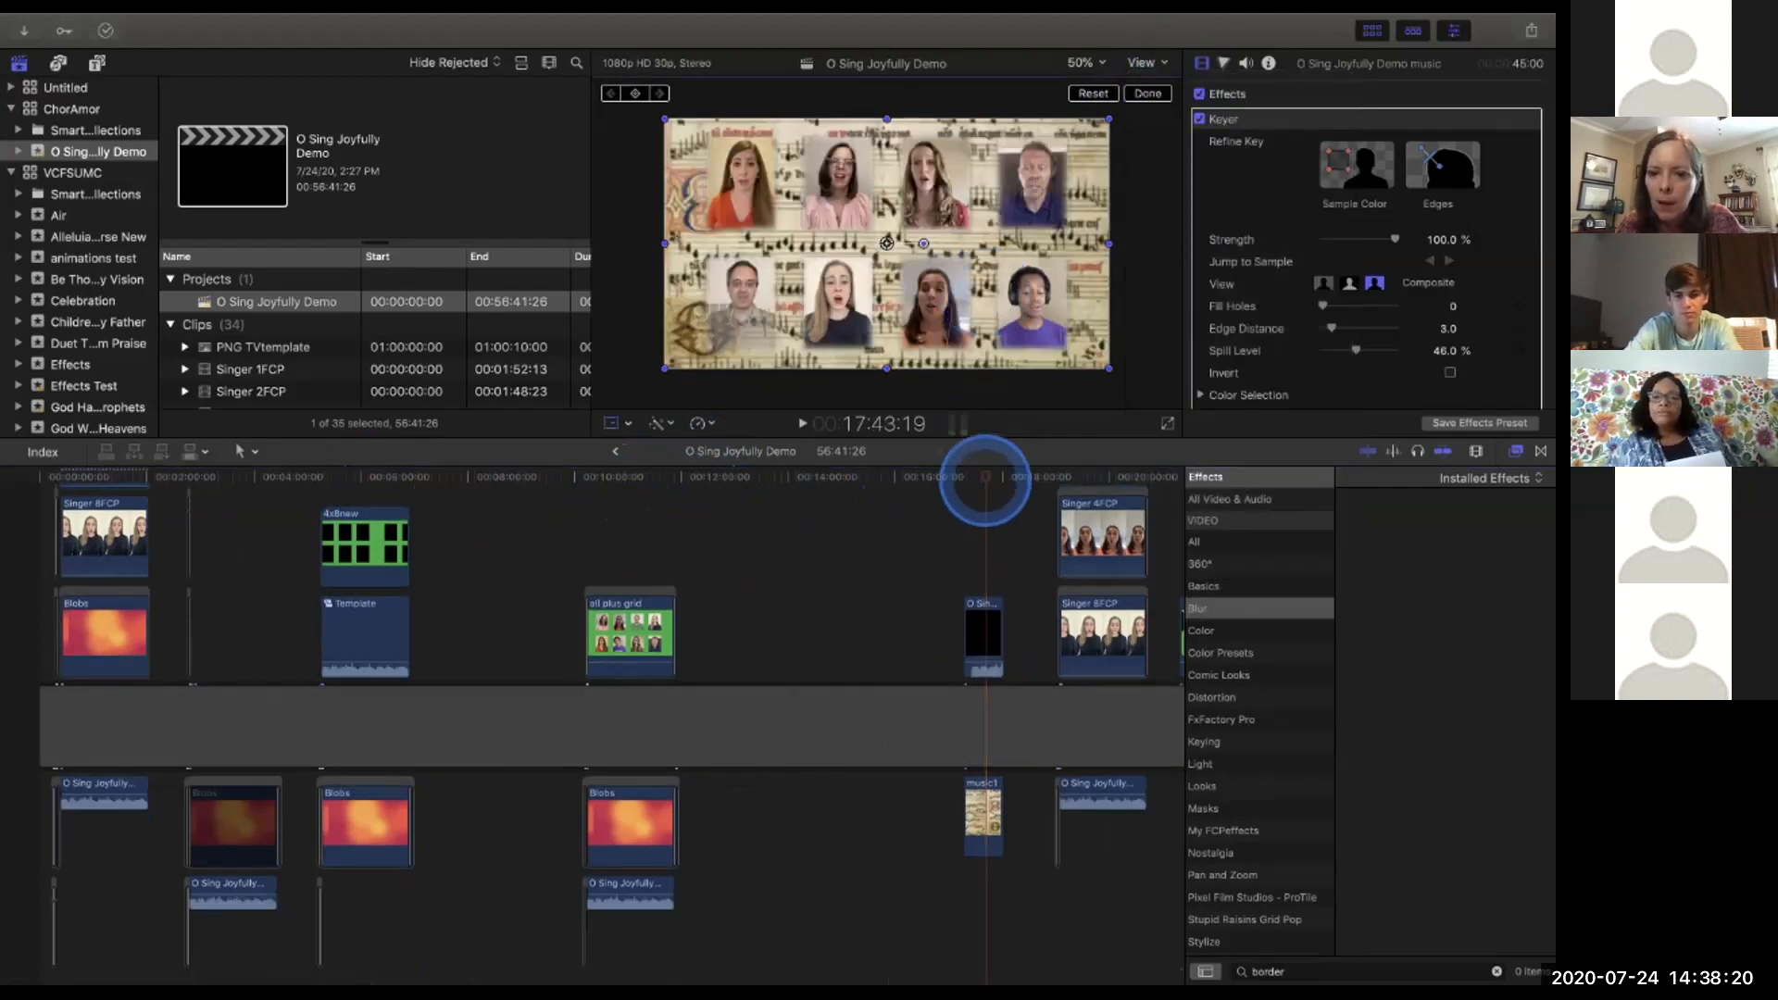
Scrub through the keyed singer grid over the music1 background between about 17:38 and 17:41.
left_click_drag(985, 476, 982, 476)
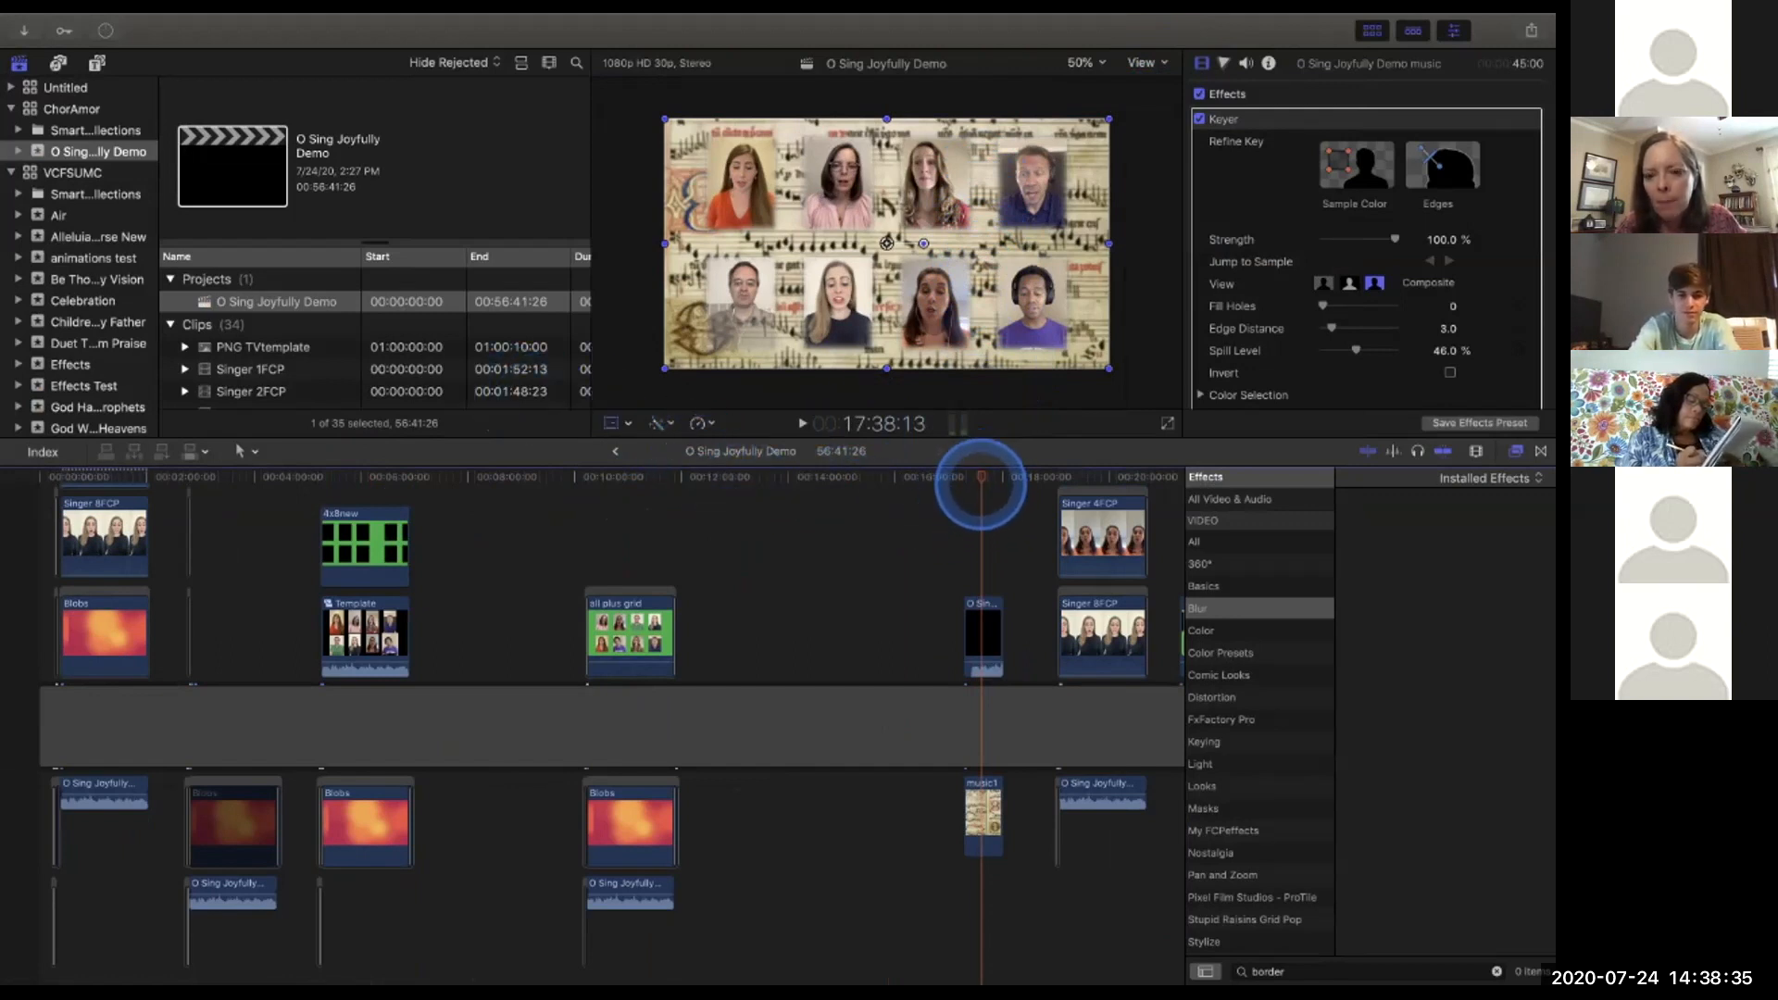
mouse_move(980, 476)
left_mouse_down()
mouse_move(962, 477)
mouse_move(984, 479)
left_mouse_up()
left_click(972, 798)
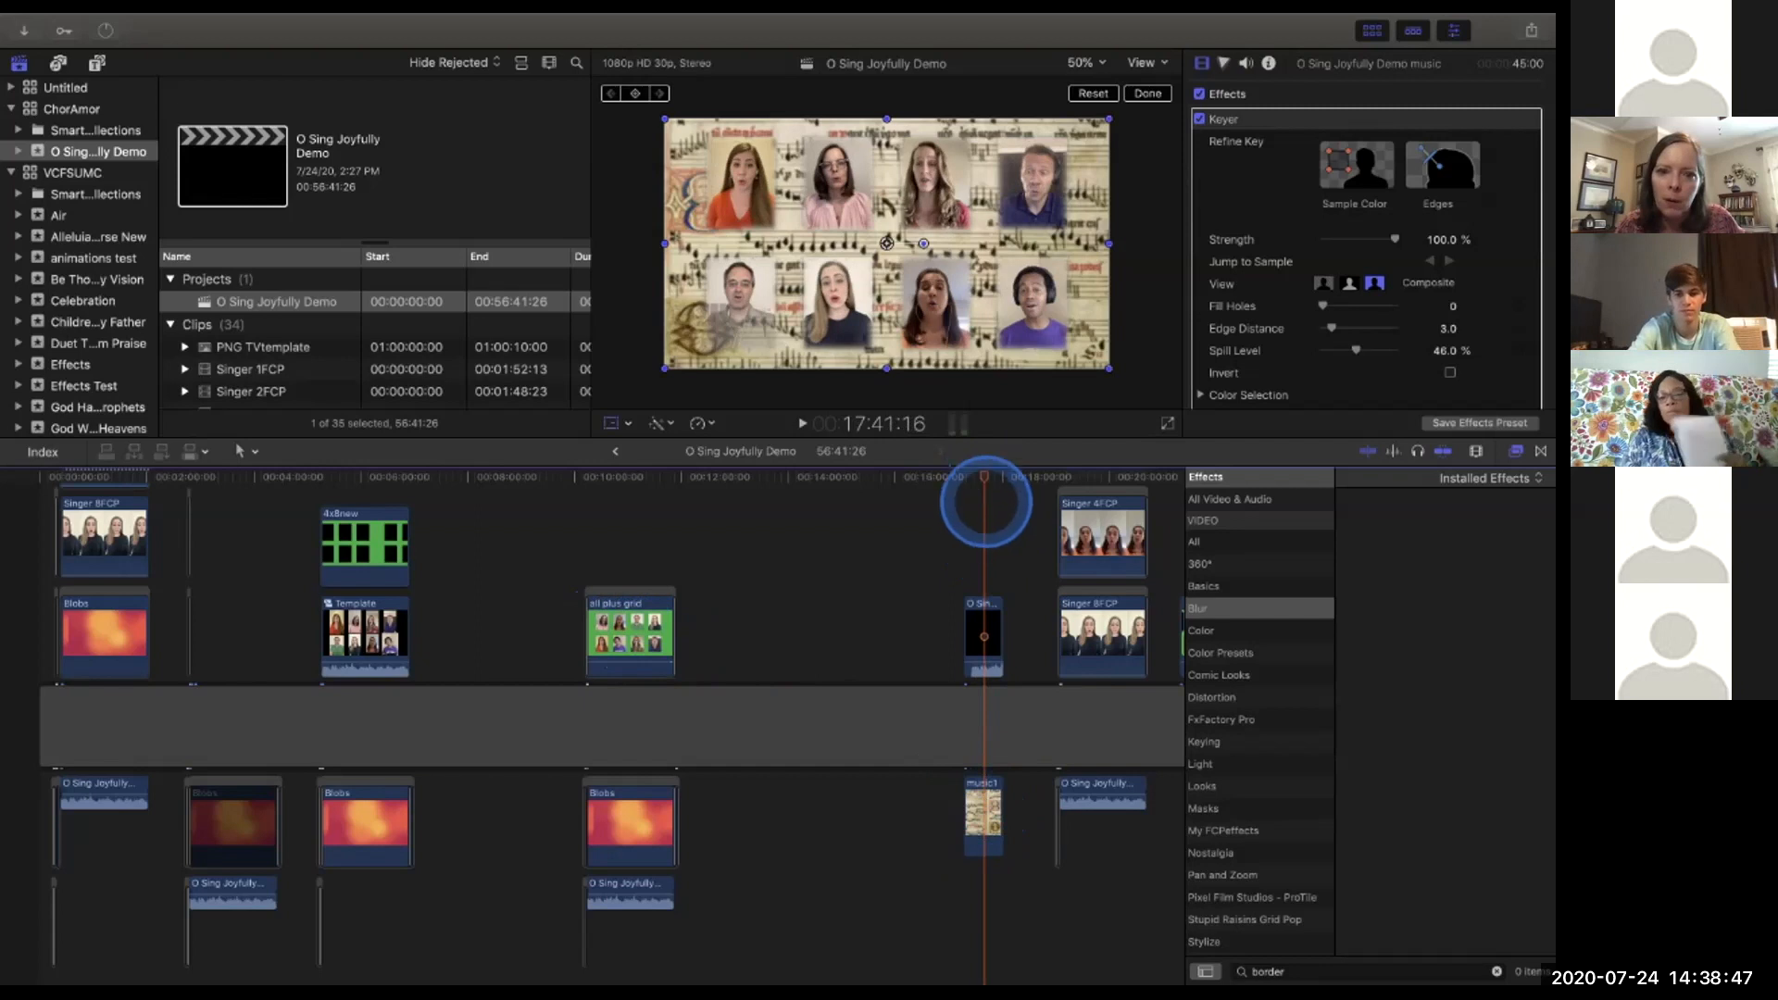
Range-select about 2:46 of the gap spanning the 4x8new and Template section, and review the export destinations for that range.
left_click_drag(984, 480, 351, 530)
left_click(365, 546)
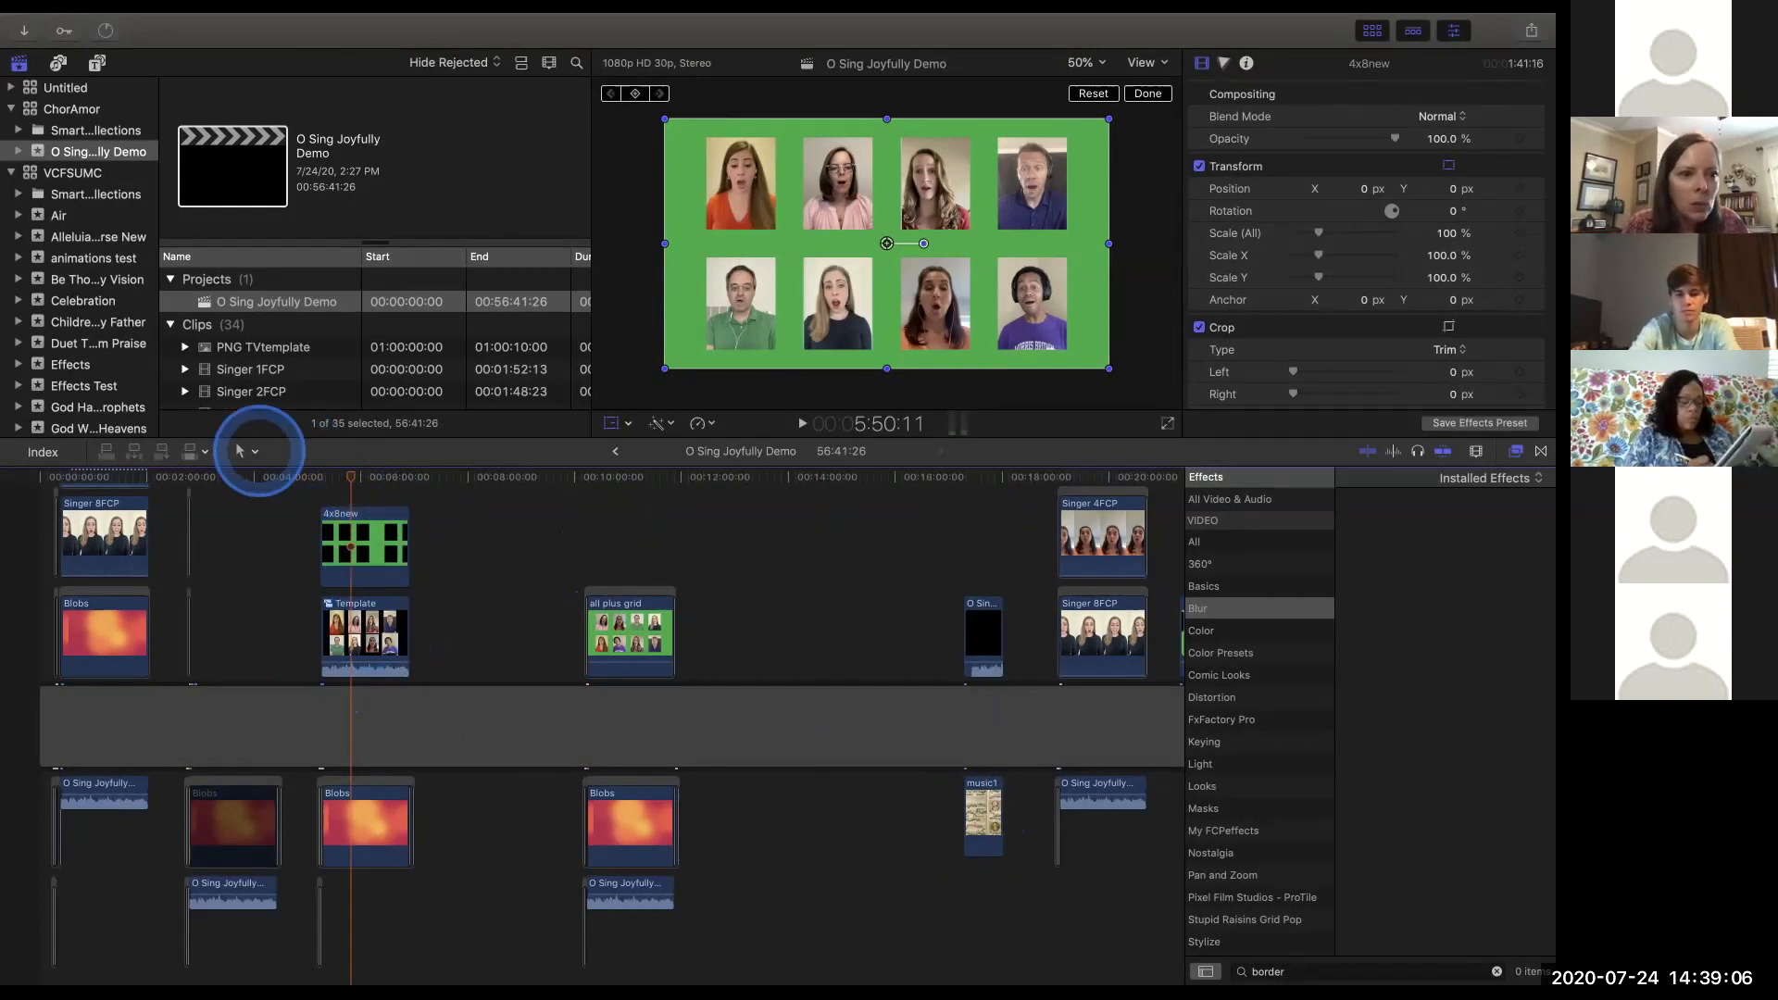
left_click(248, 451)
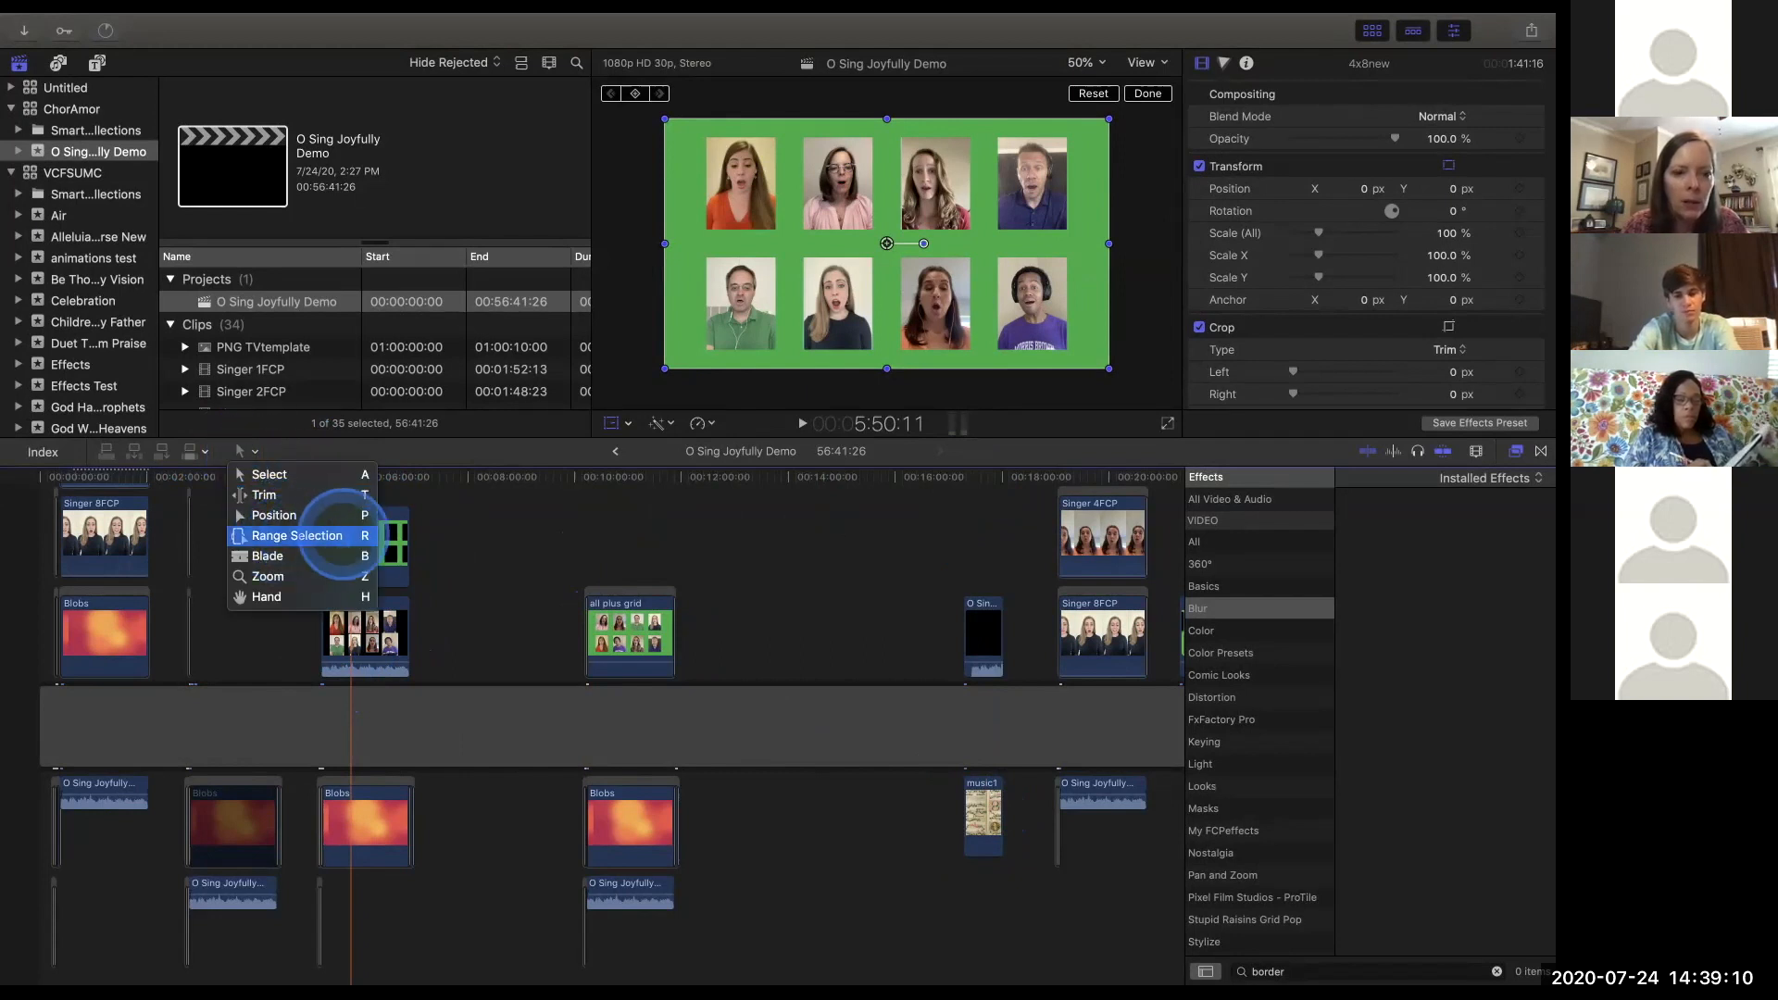
left_click(342, 543)
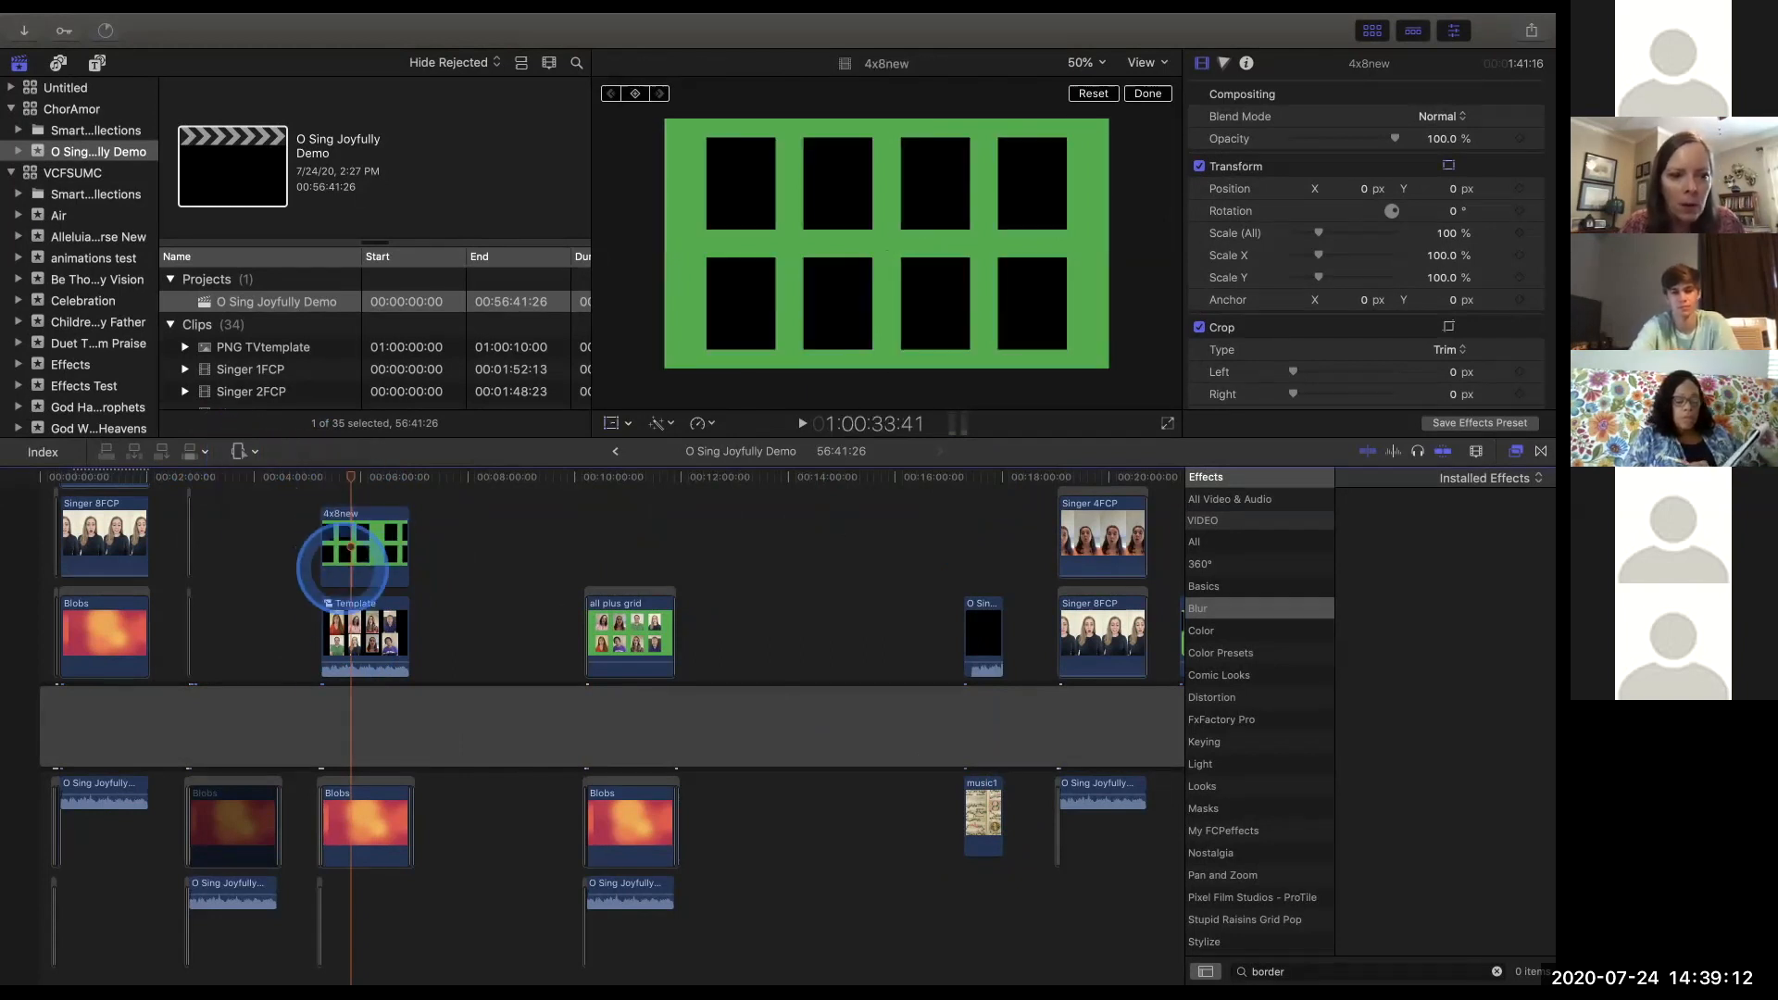
left_click_drag(304, 713, 452, 718)
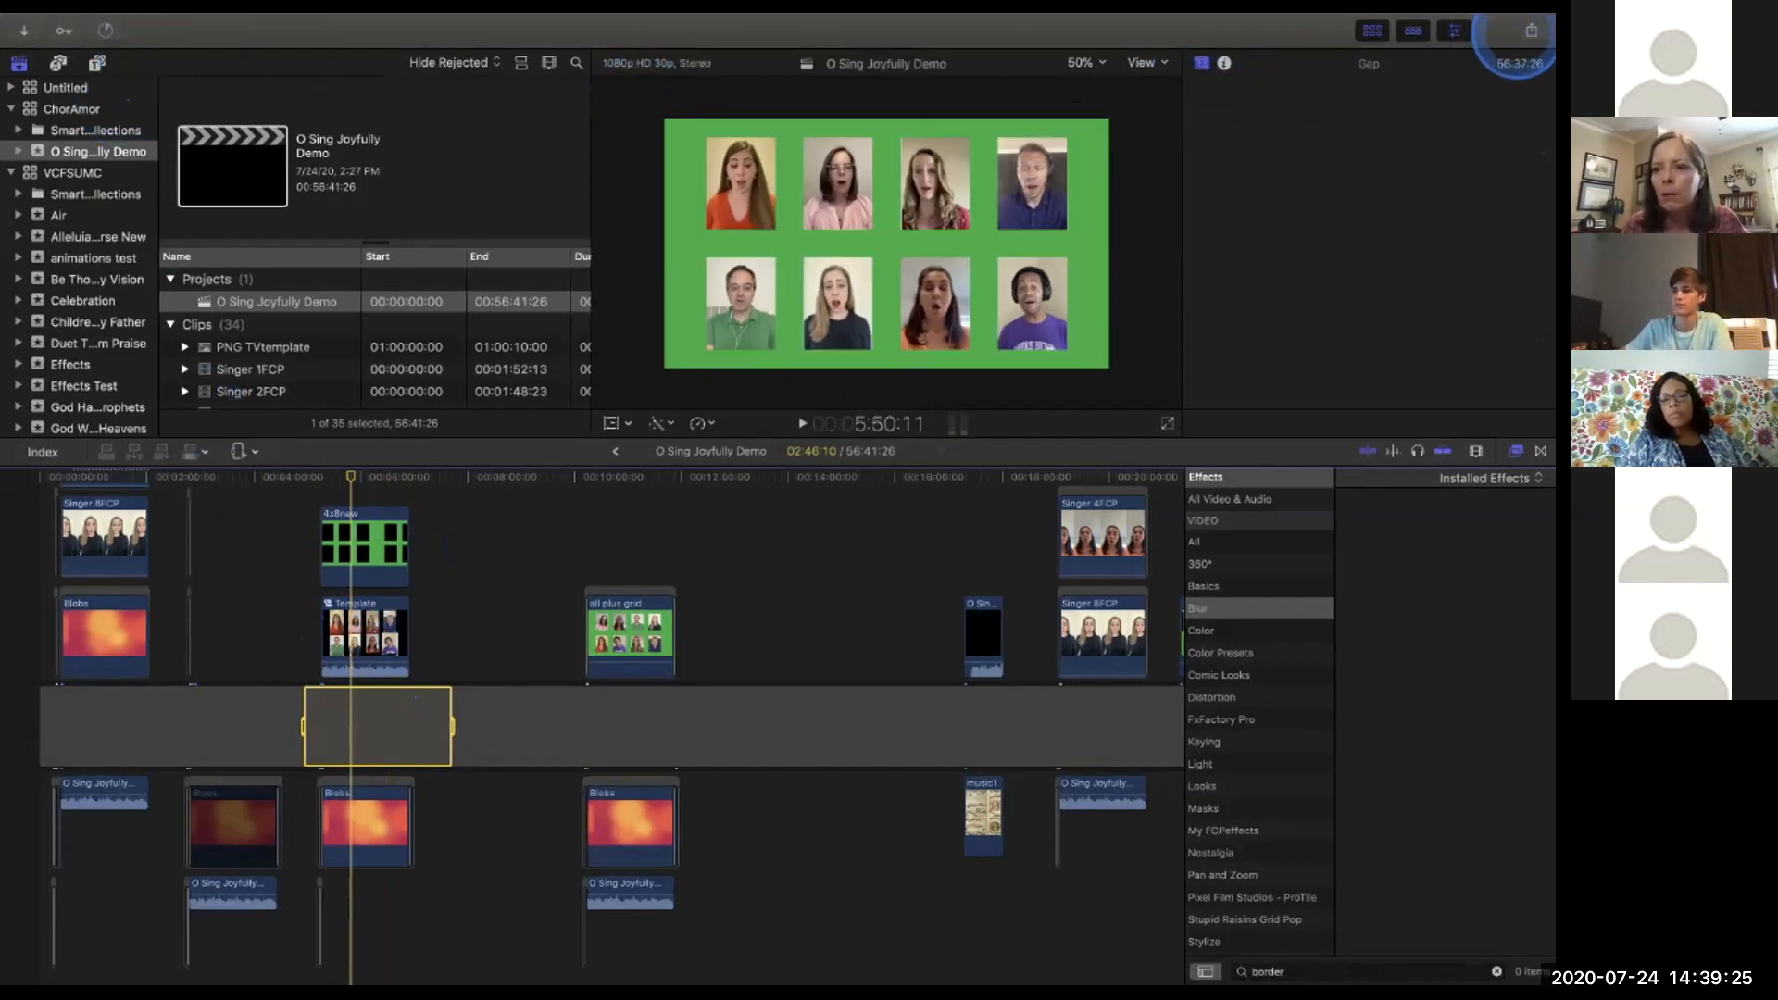
left_click(1530, 32)
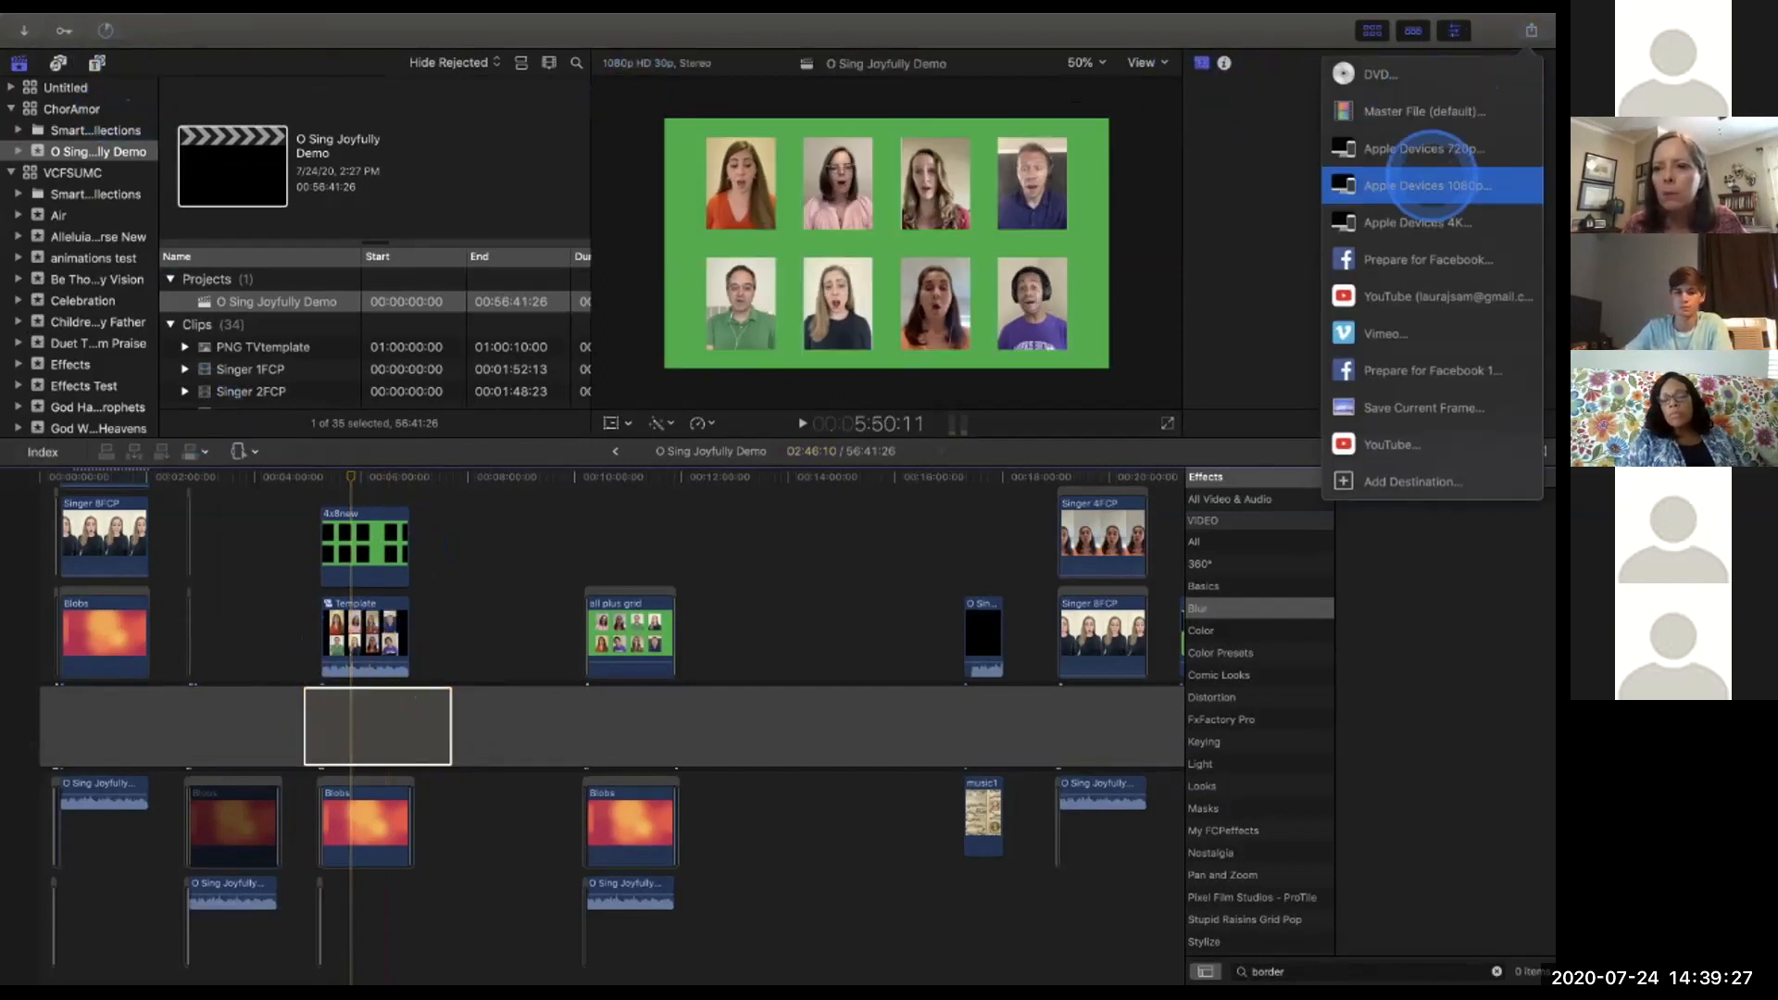
left_click(1291, 26)
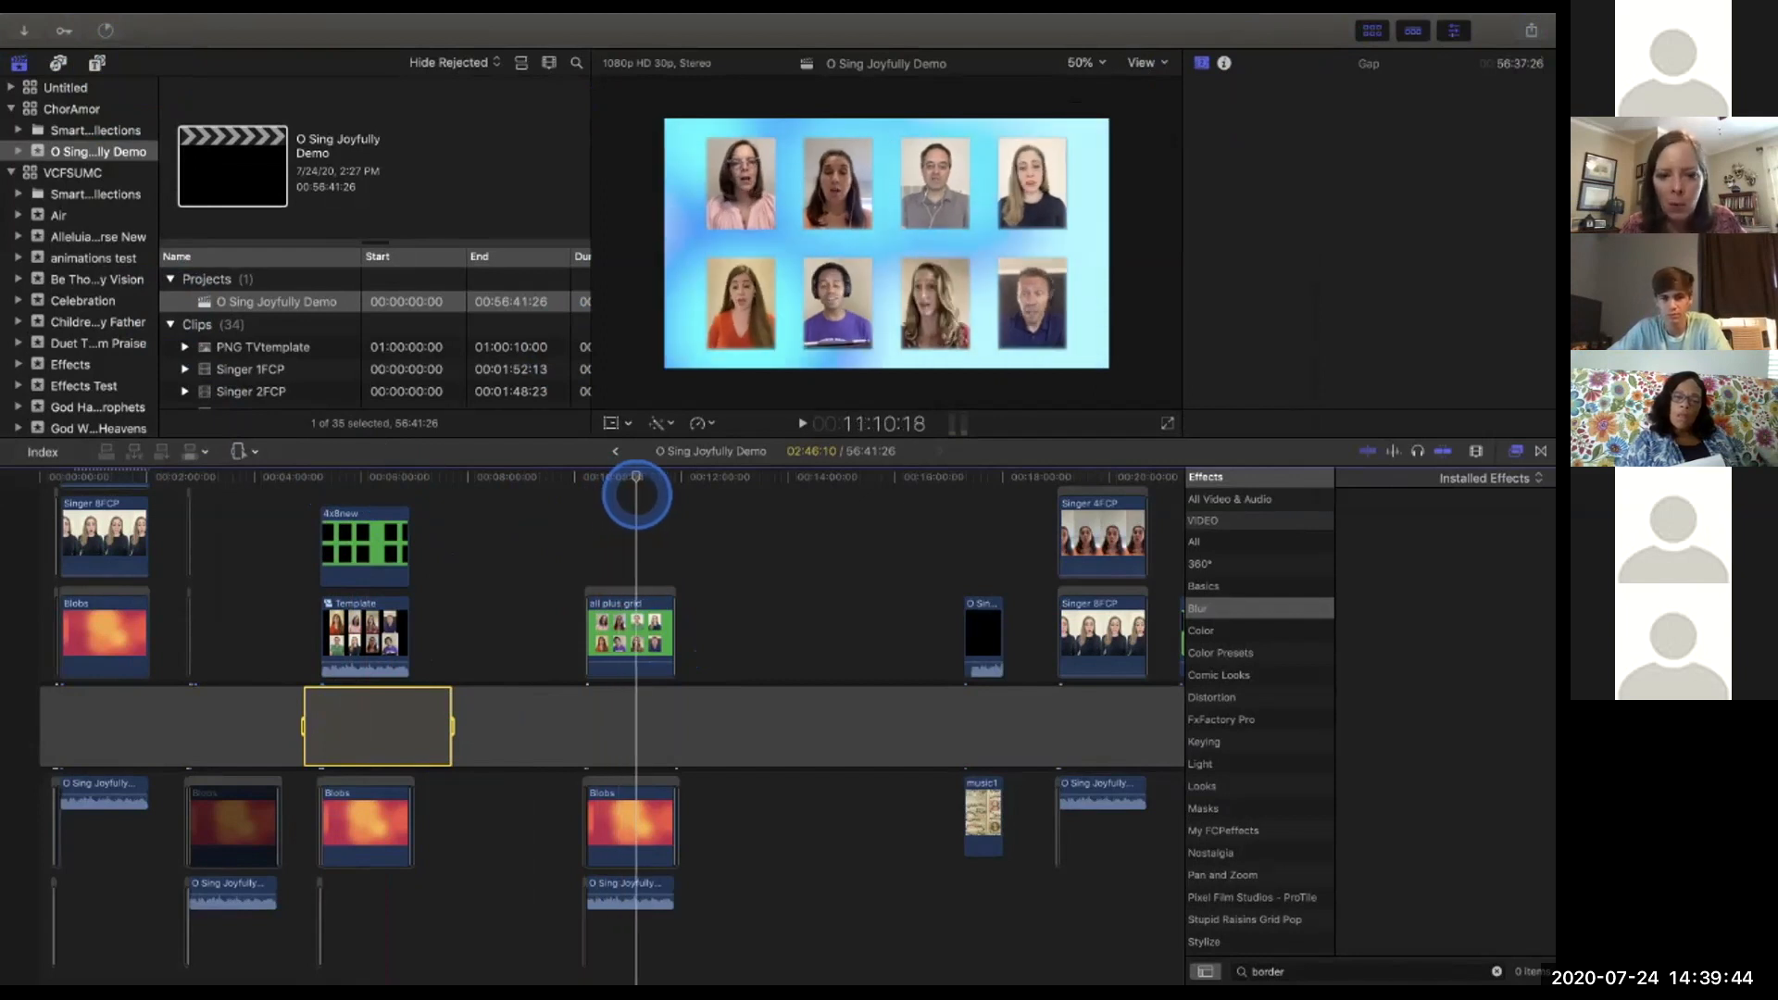
Return to the Select tool, disable the Blobs clip beneath the all plus grid clip, and check the frame at about 10:53.
left_click(630, 824)
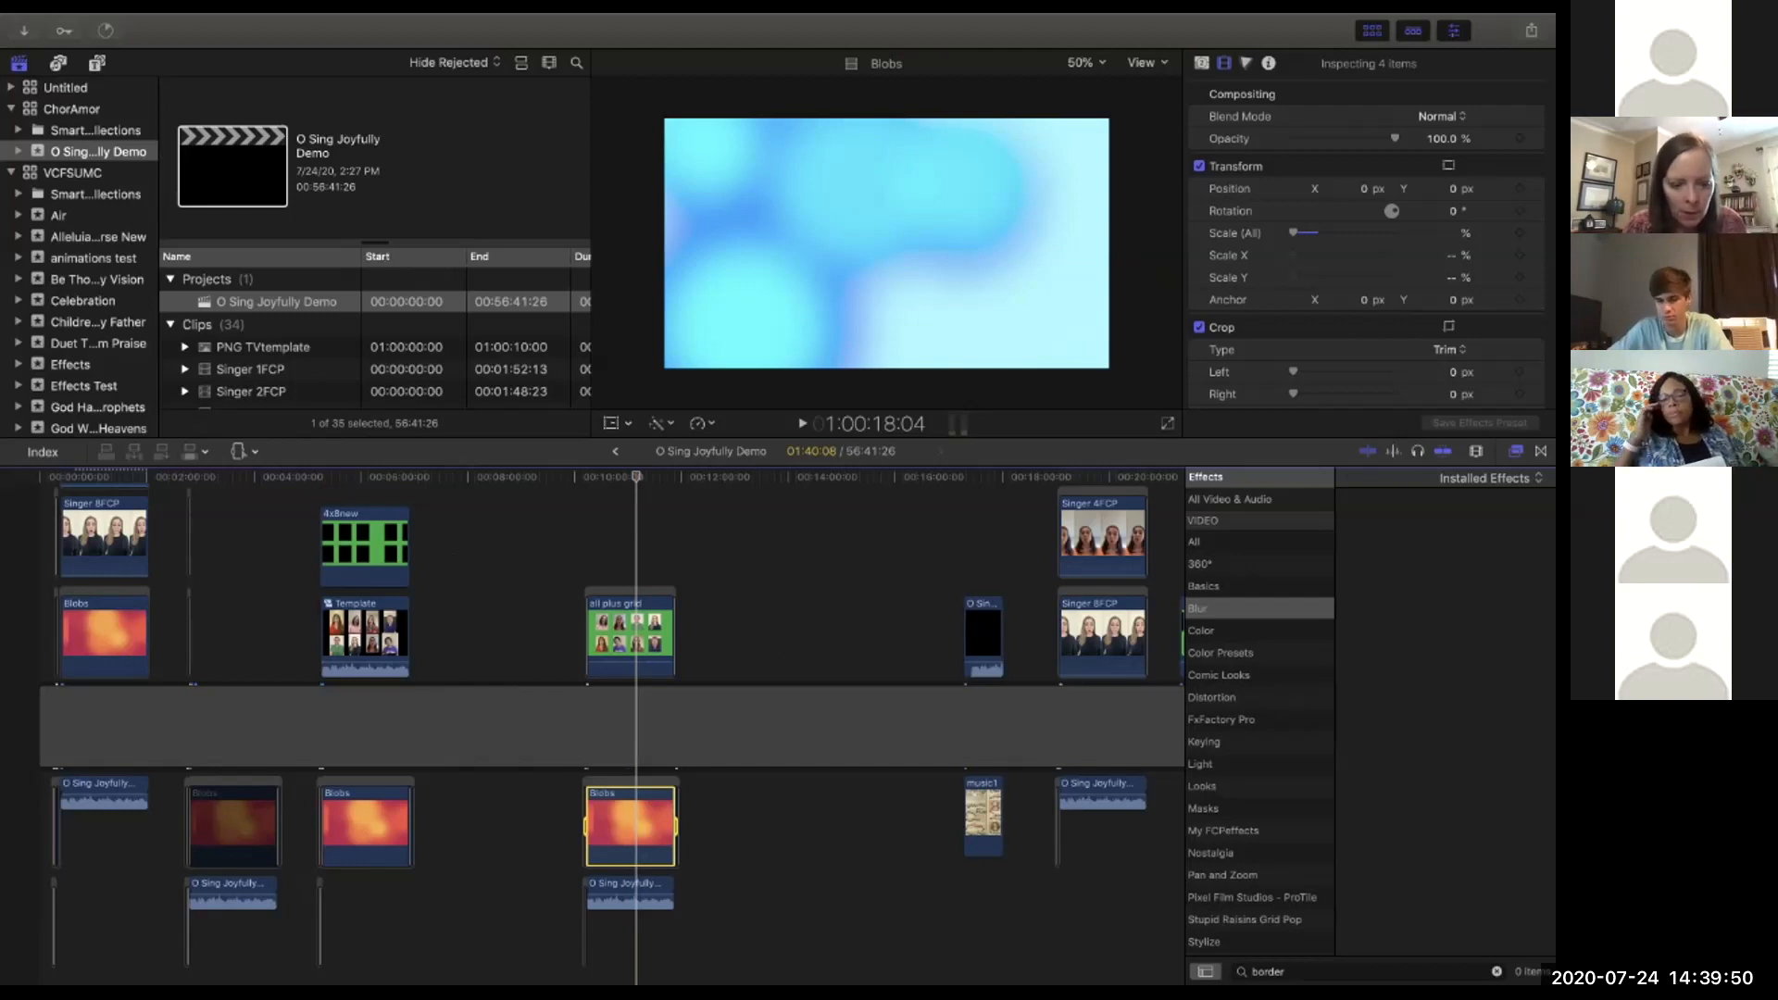
left_click(629, 824)
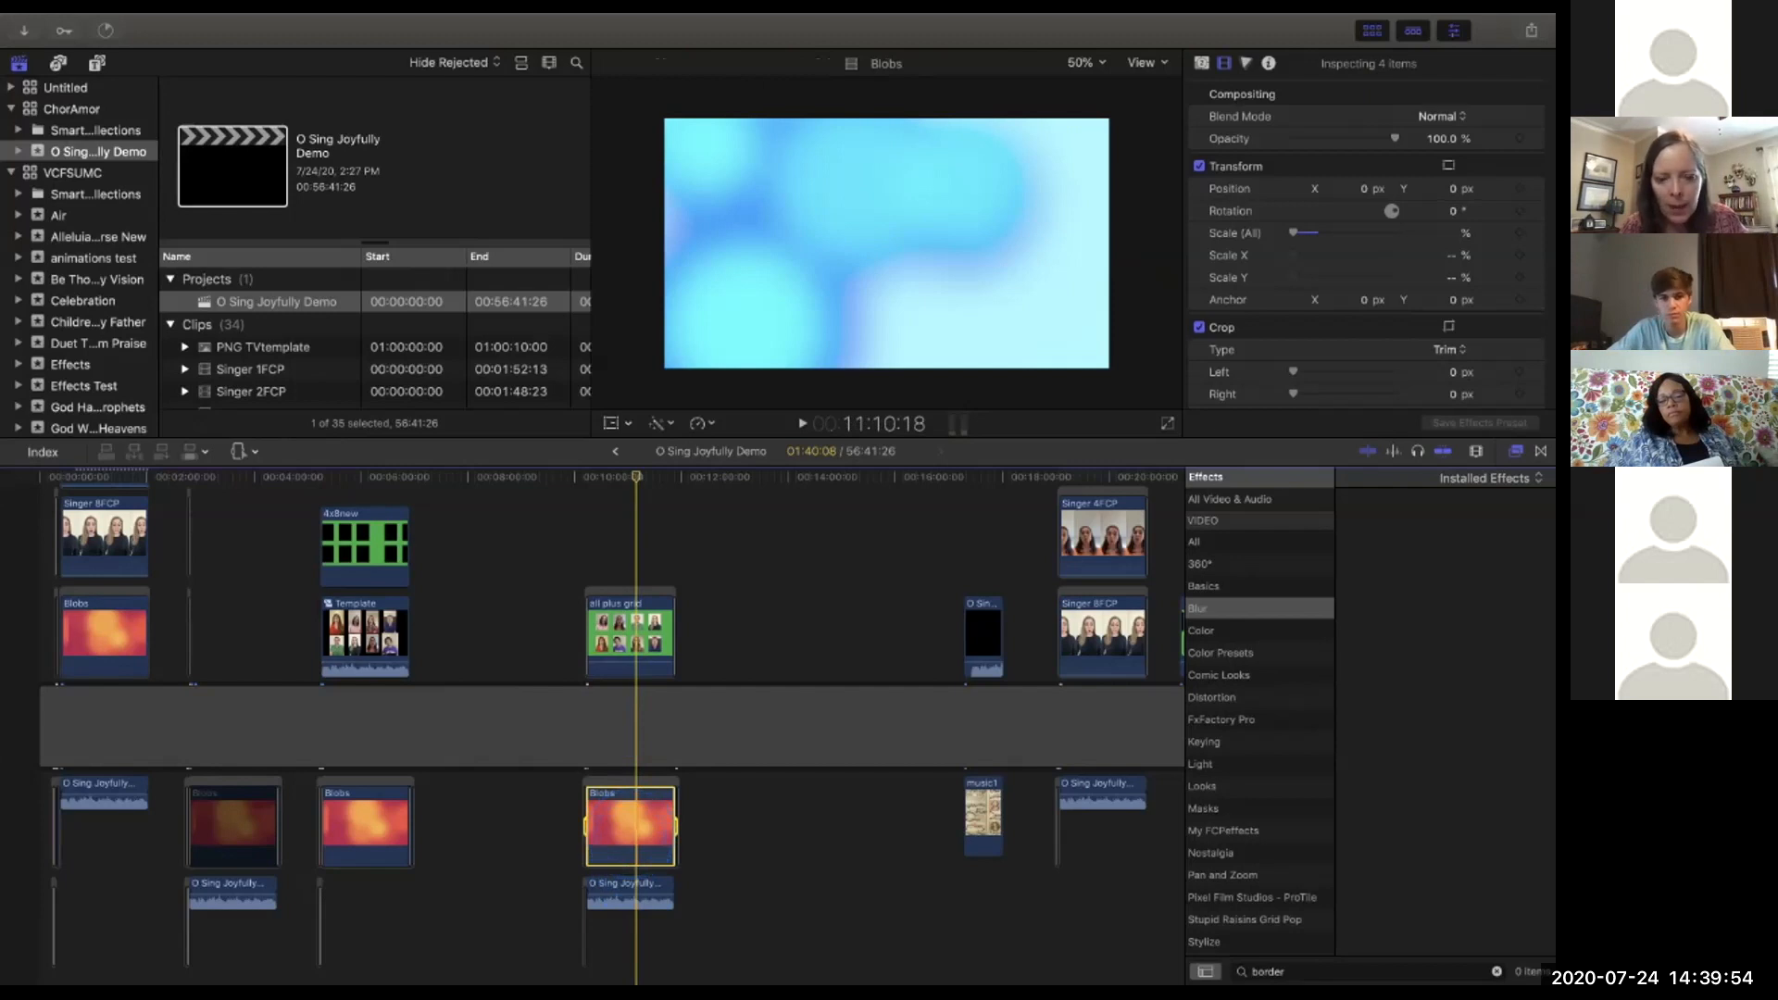
key("a")
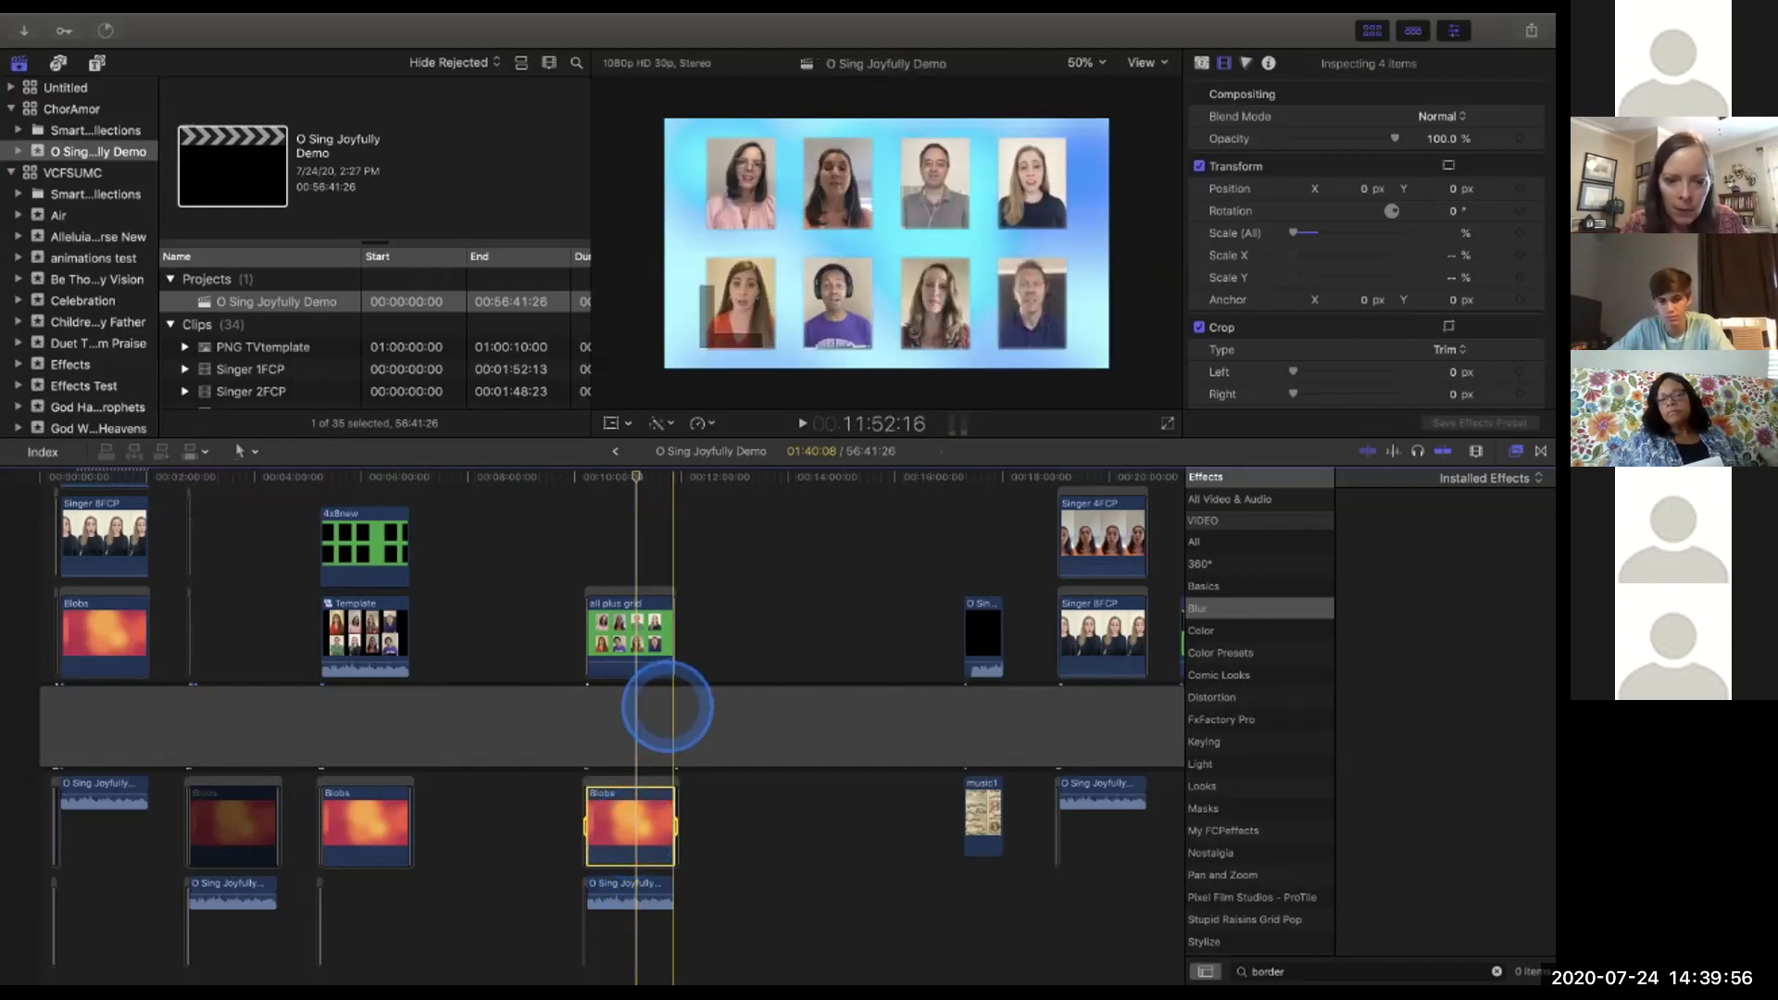
left_click(705, 643)
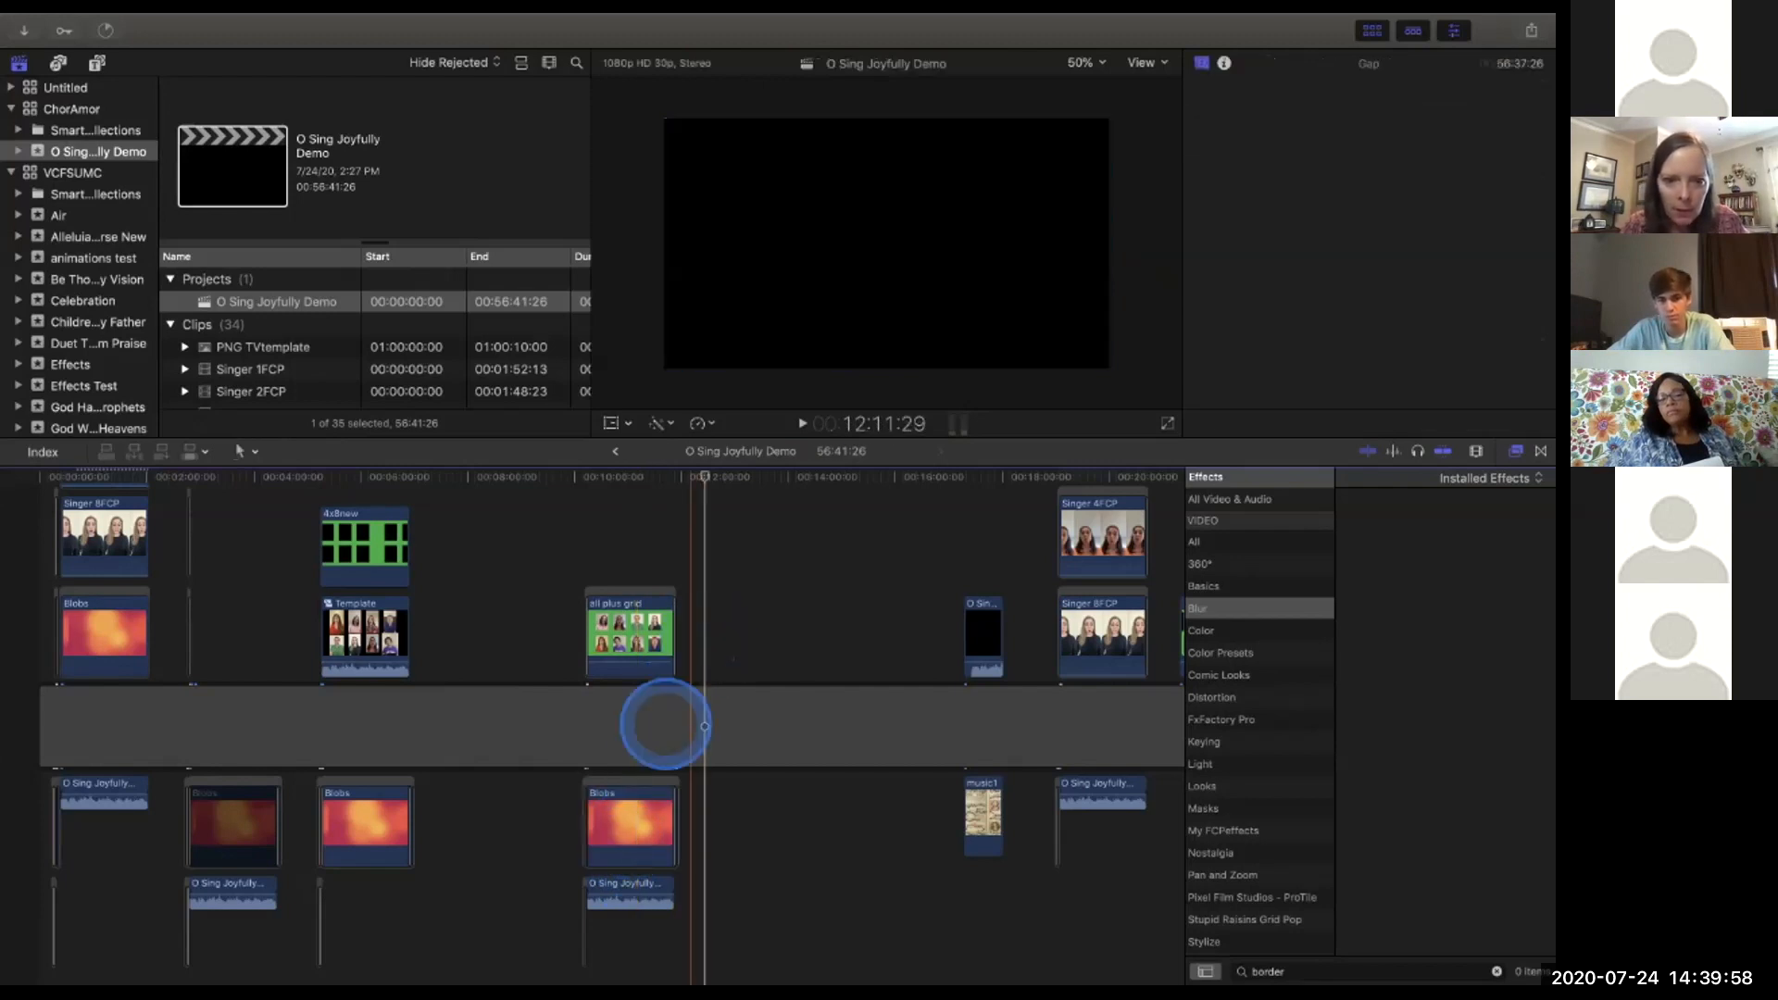
left_click(639, 811)
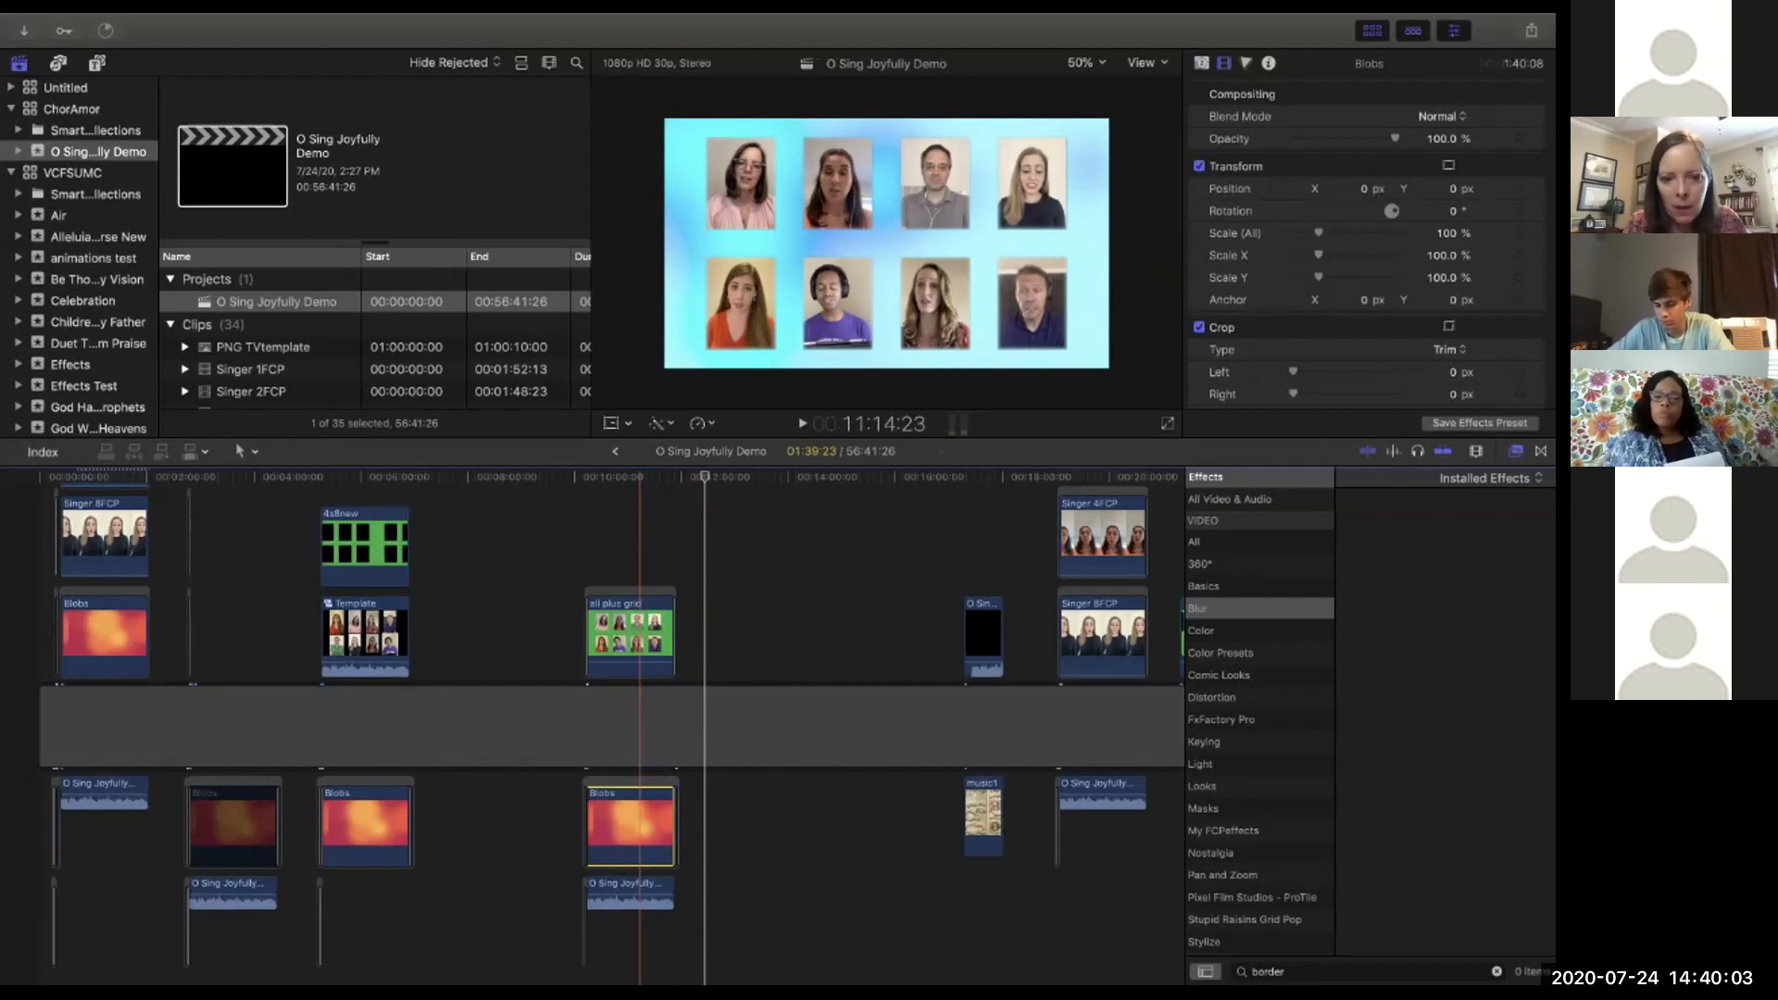
key("v")
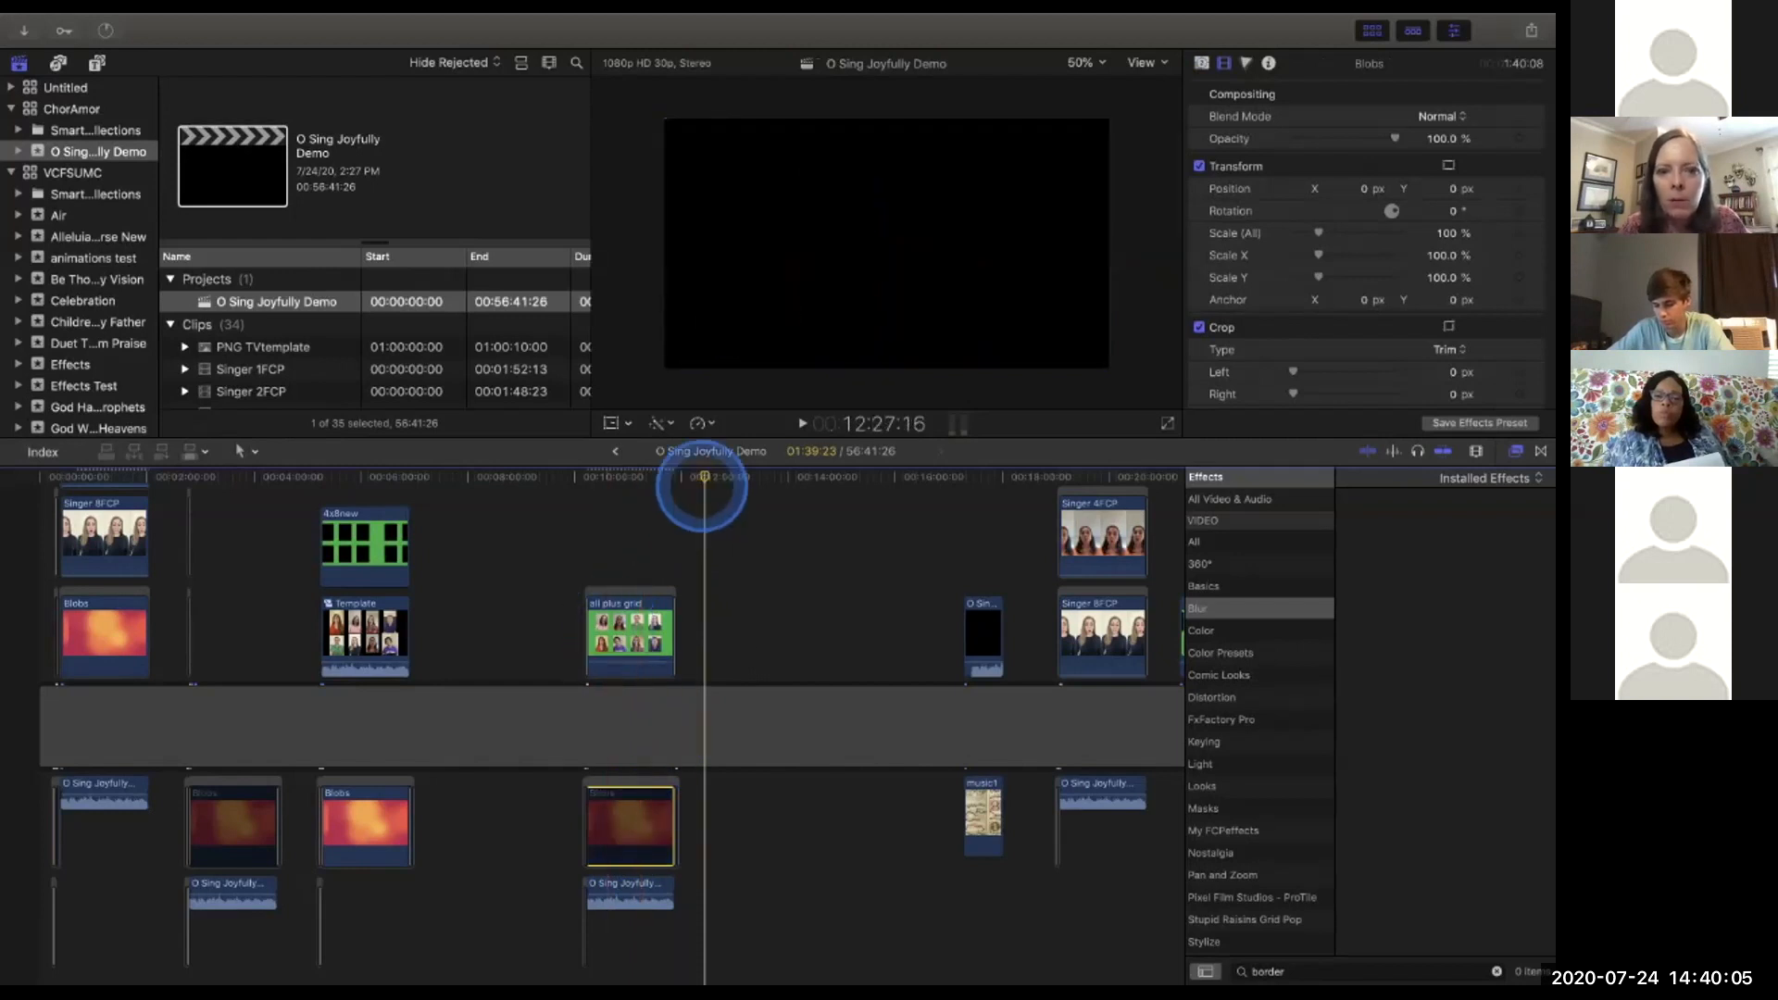
left_click_drag(704, 478, 622, 485)
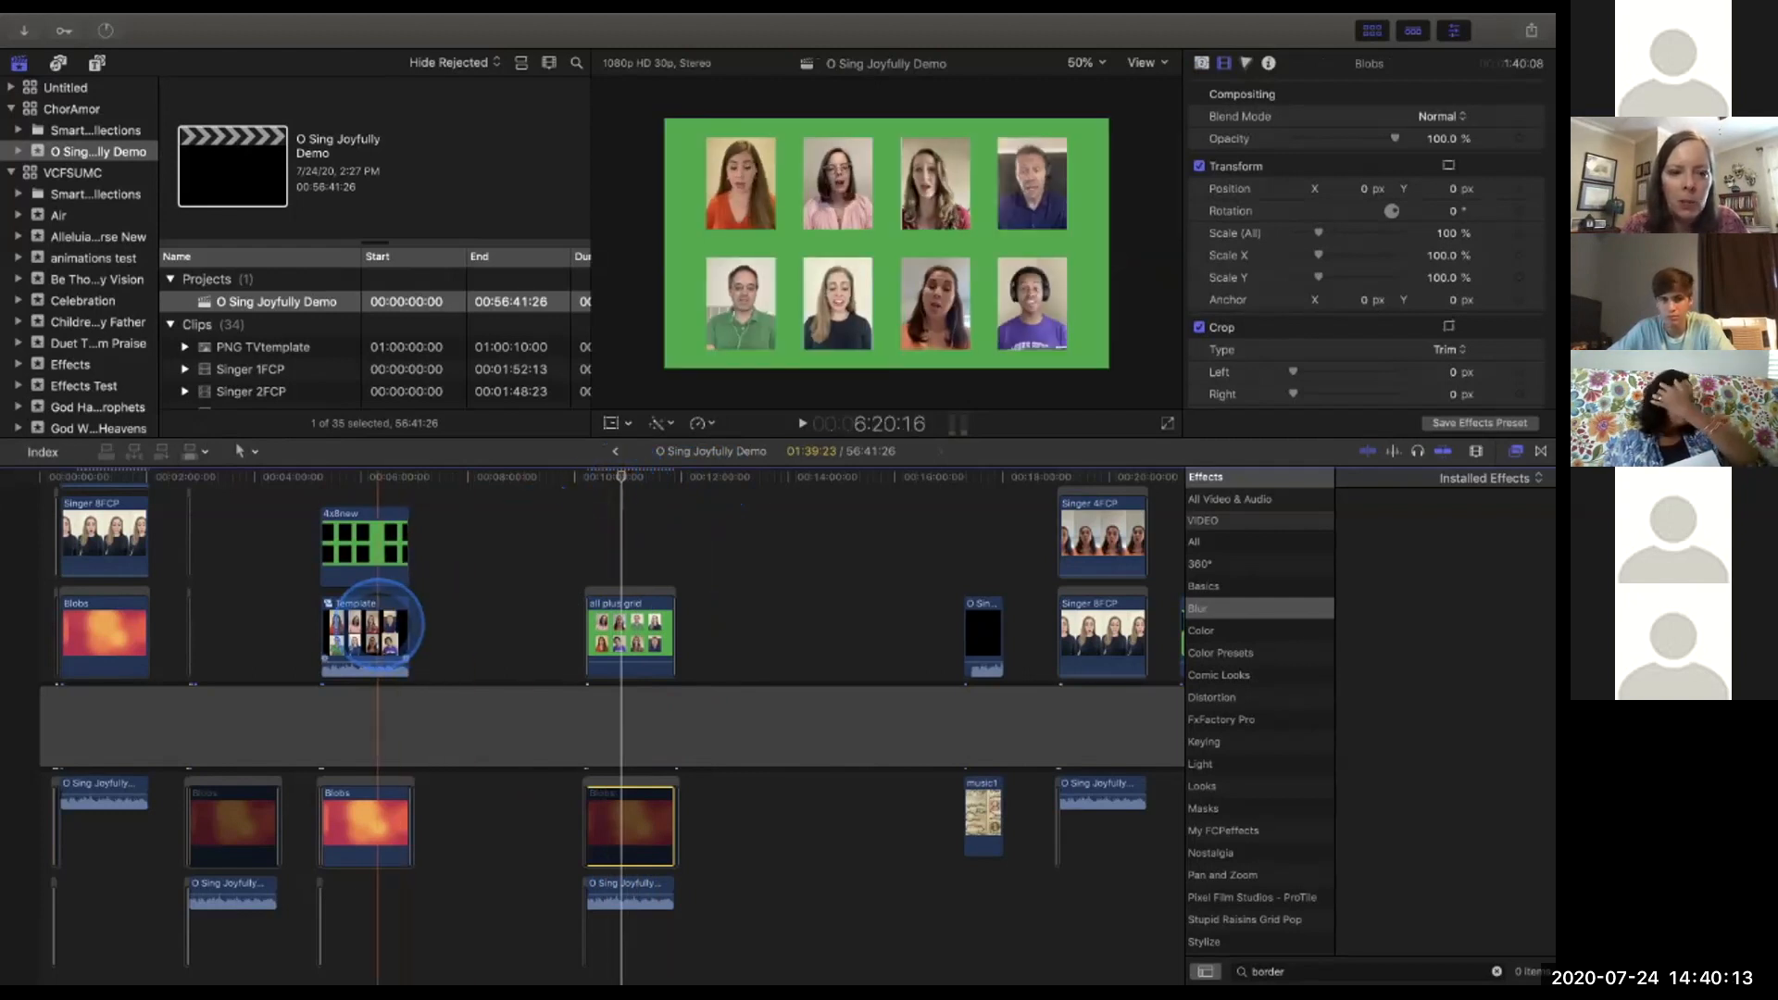
Break apart the Template compound clip beneath the 4x8new grid into its individual singer clips.
left_click(376, 627)
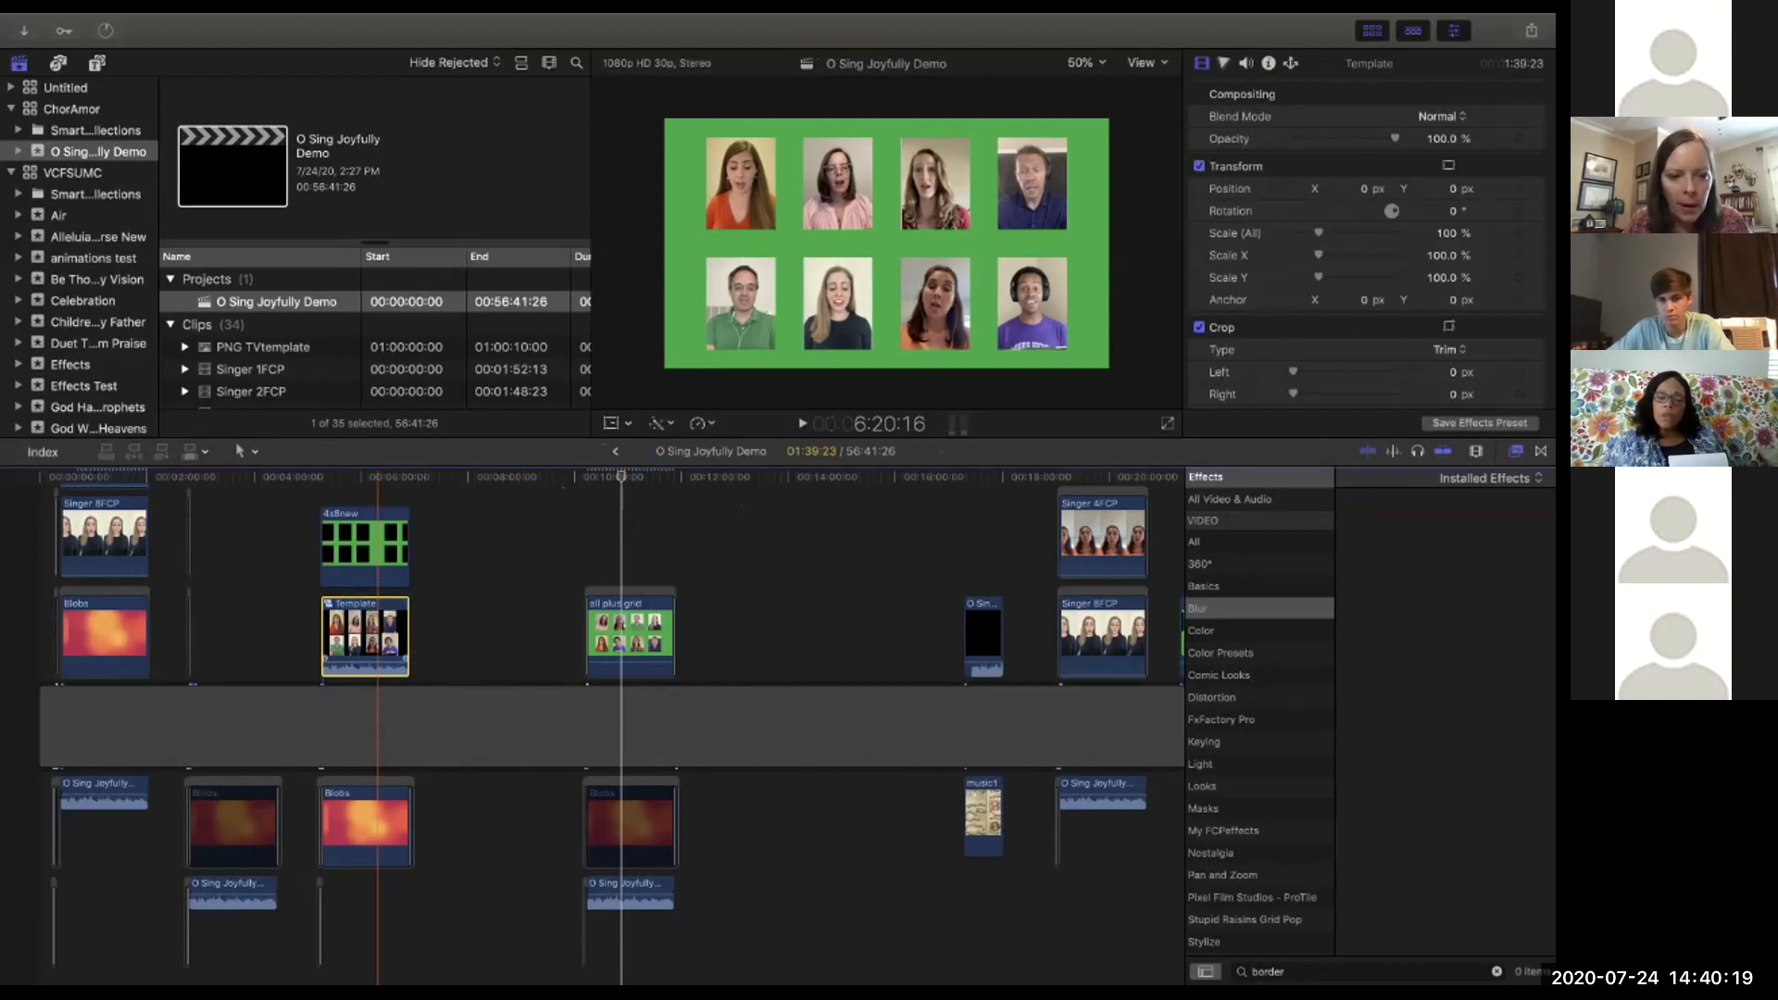
left_click(374, 627)
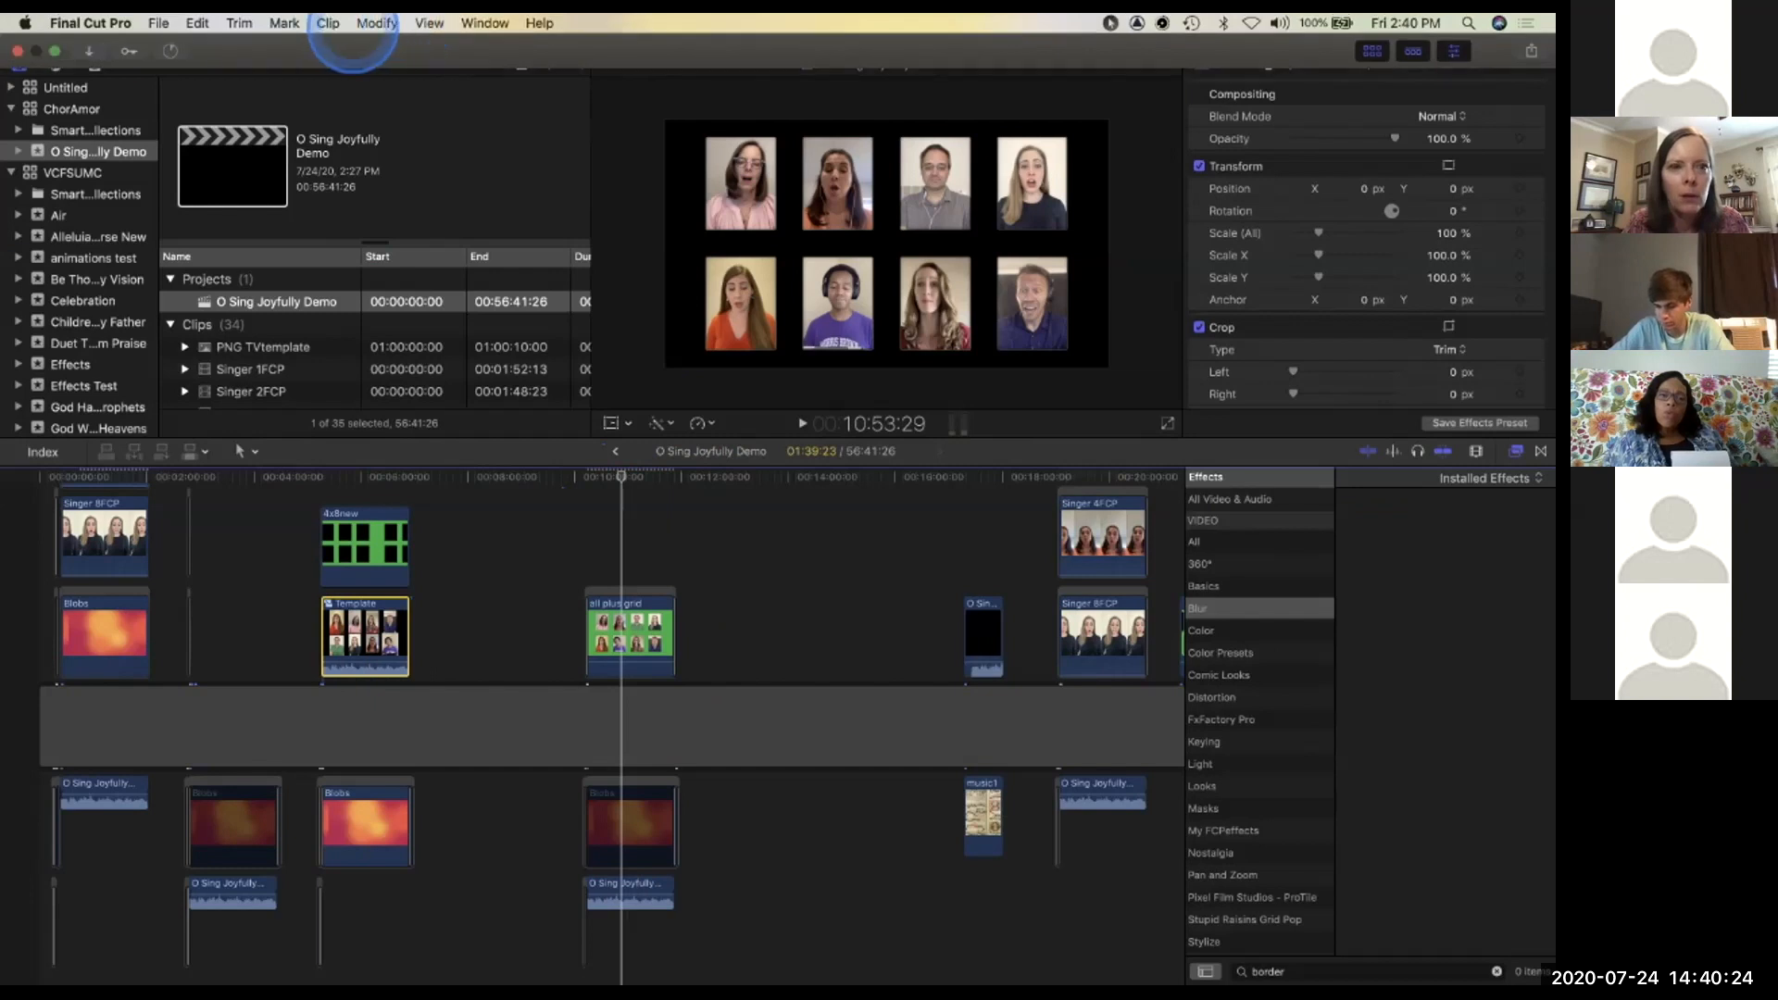
left_click(327, 23)
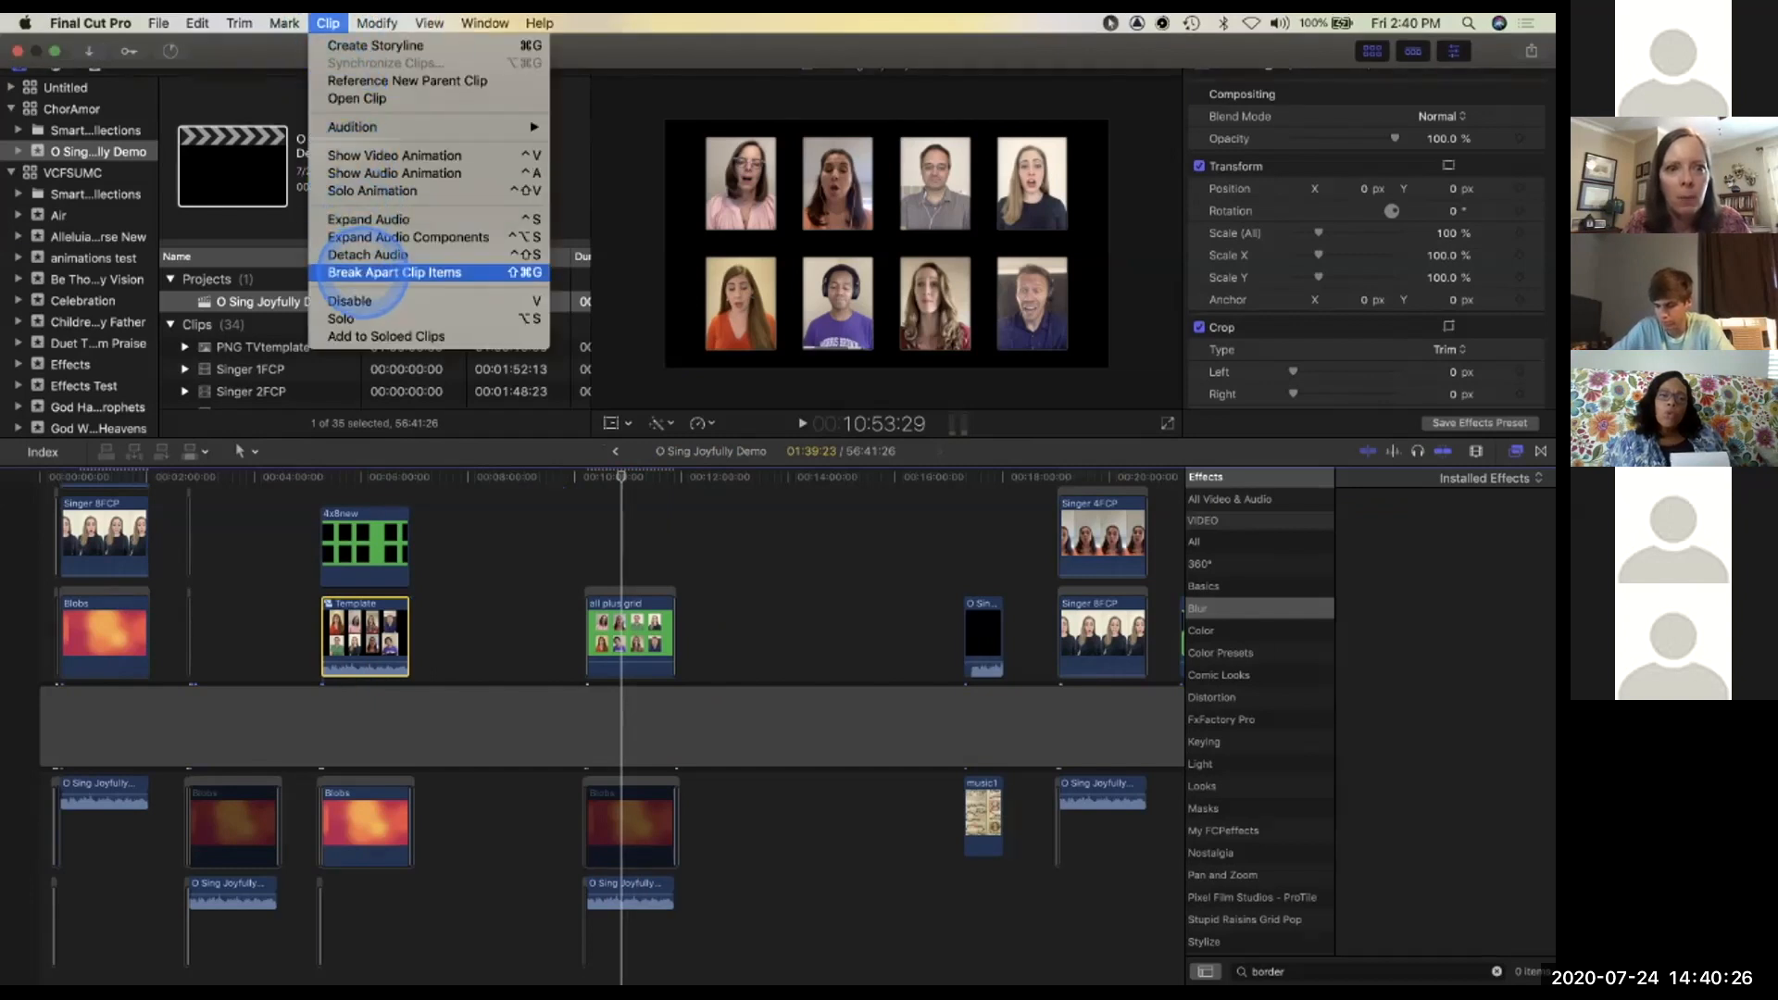
left_click(363, 273)
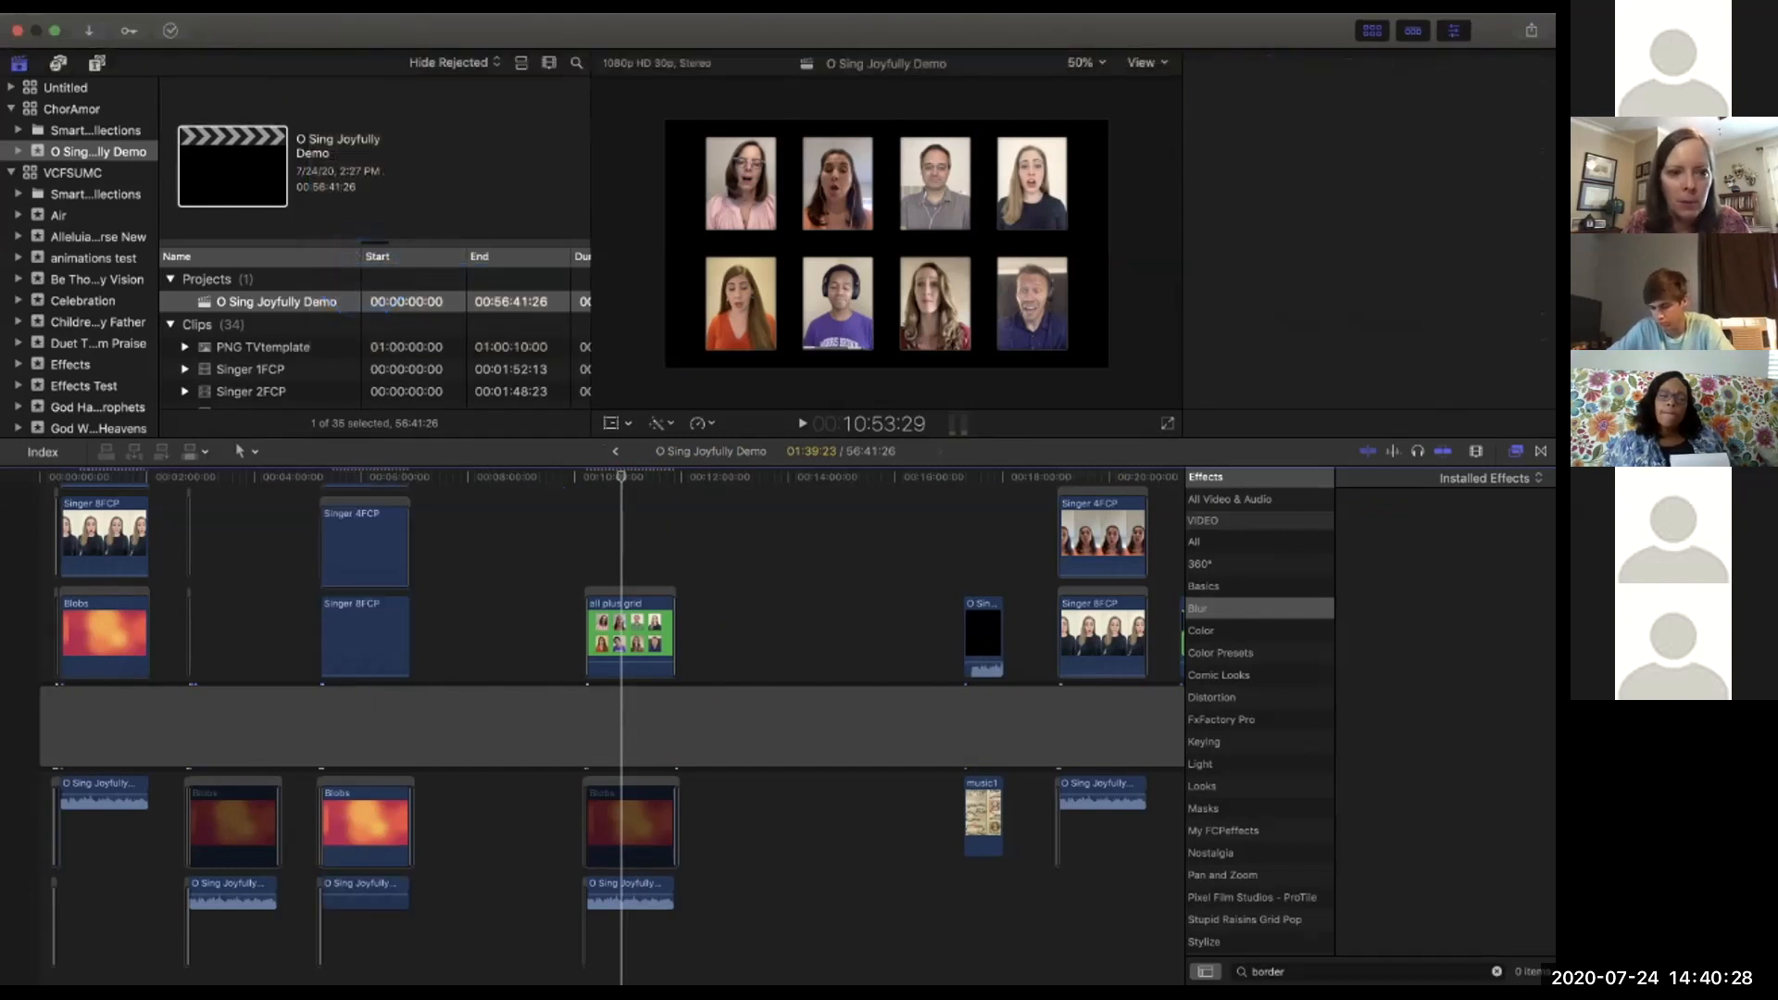
left_click(365, 518)
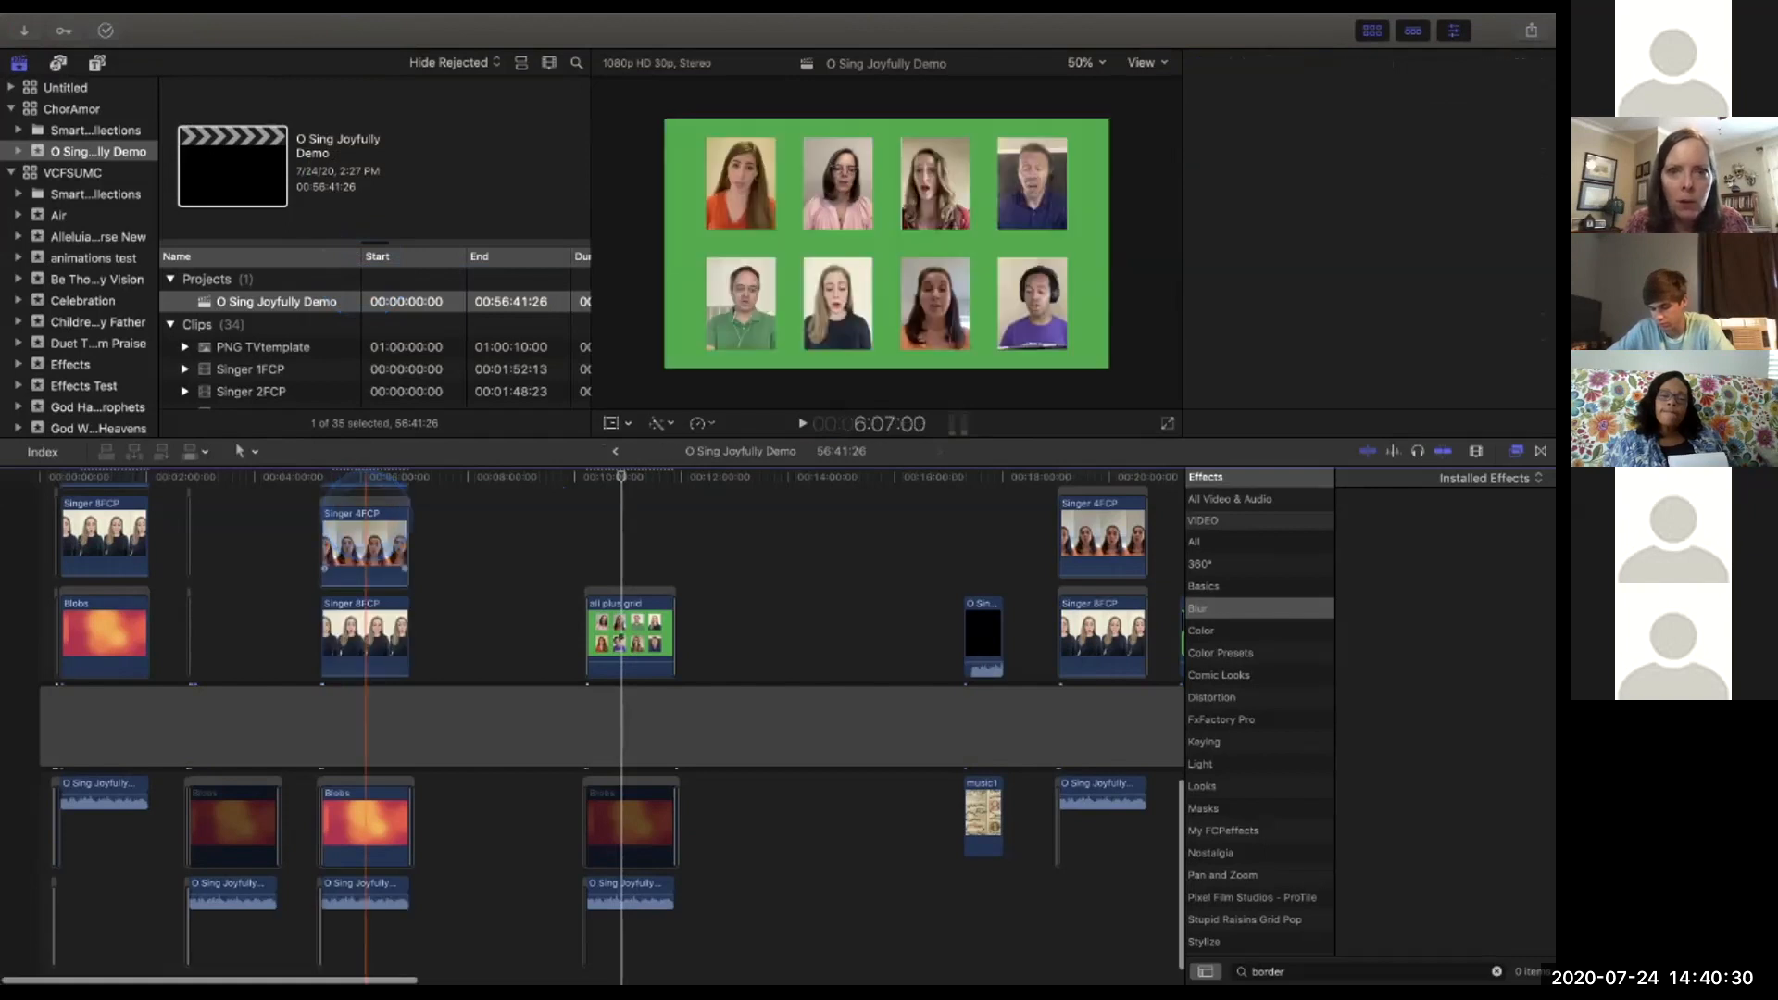
Disable the 4x8new grid overlay above the separated singer clips, with the playhead at about 5:57.
scroll(387, 520, "up", 5)
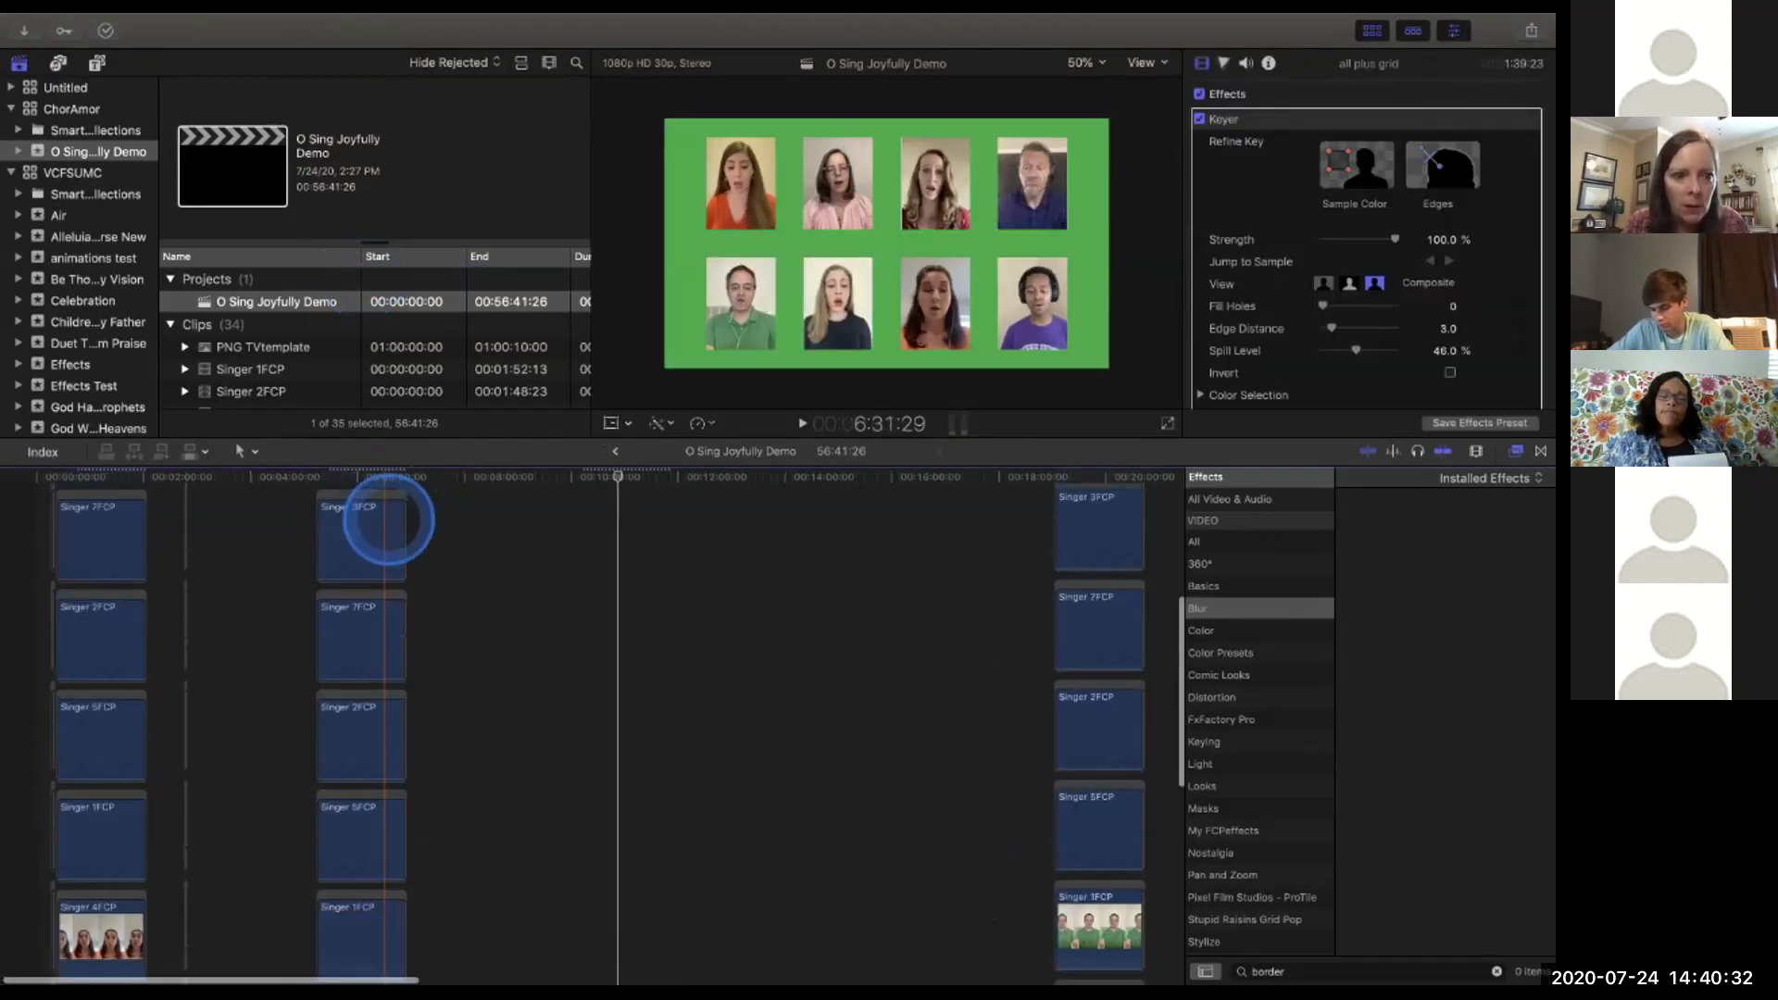
scroll(388, 520, "up", 5)
left_click(371, 676)
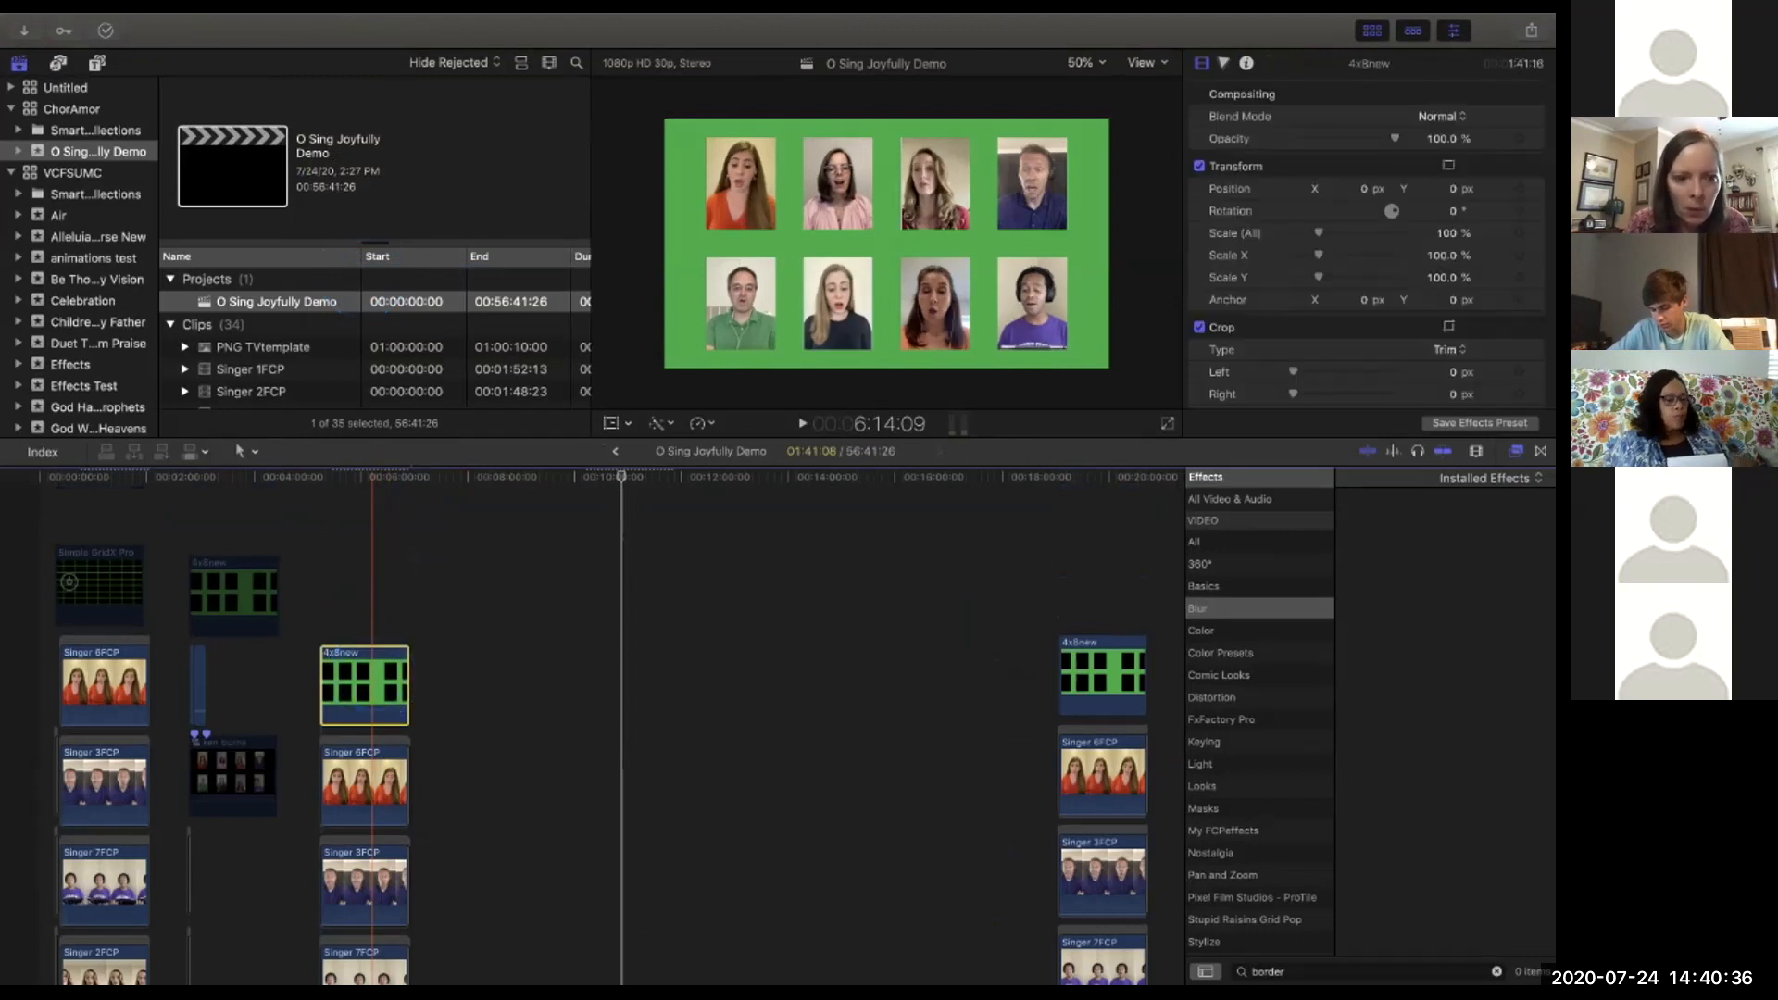
left_click(1045, 202)
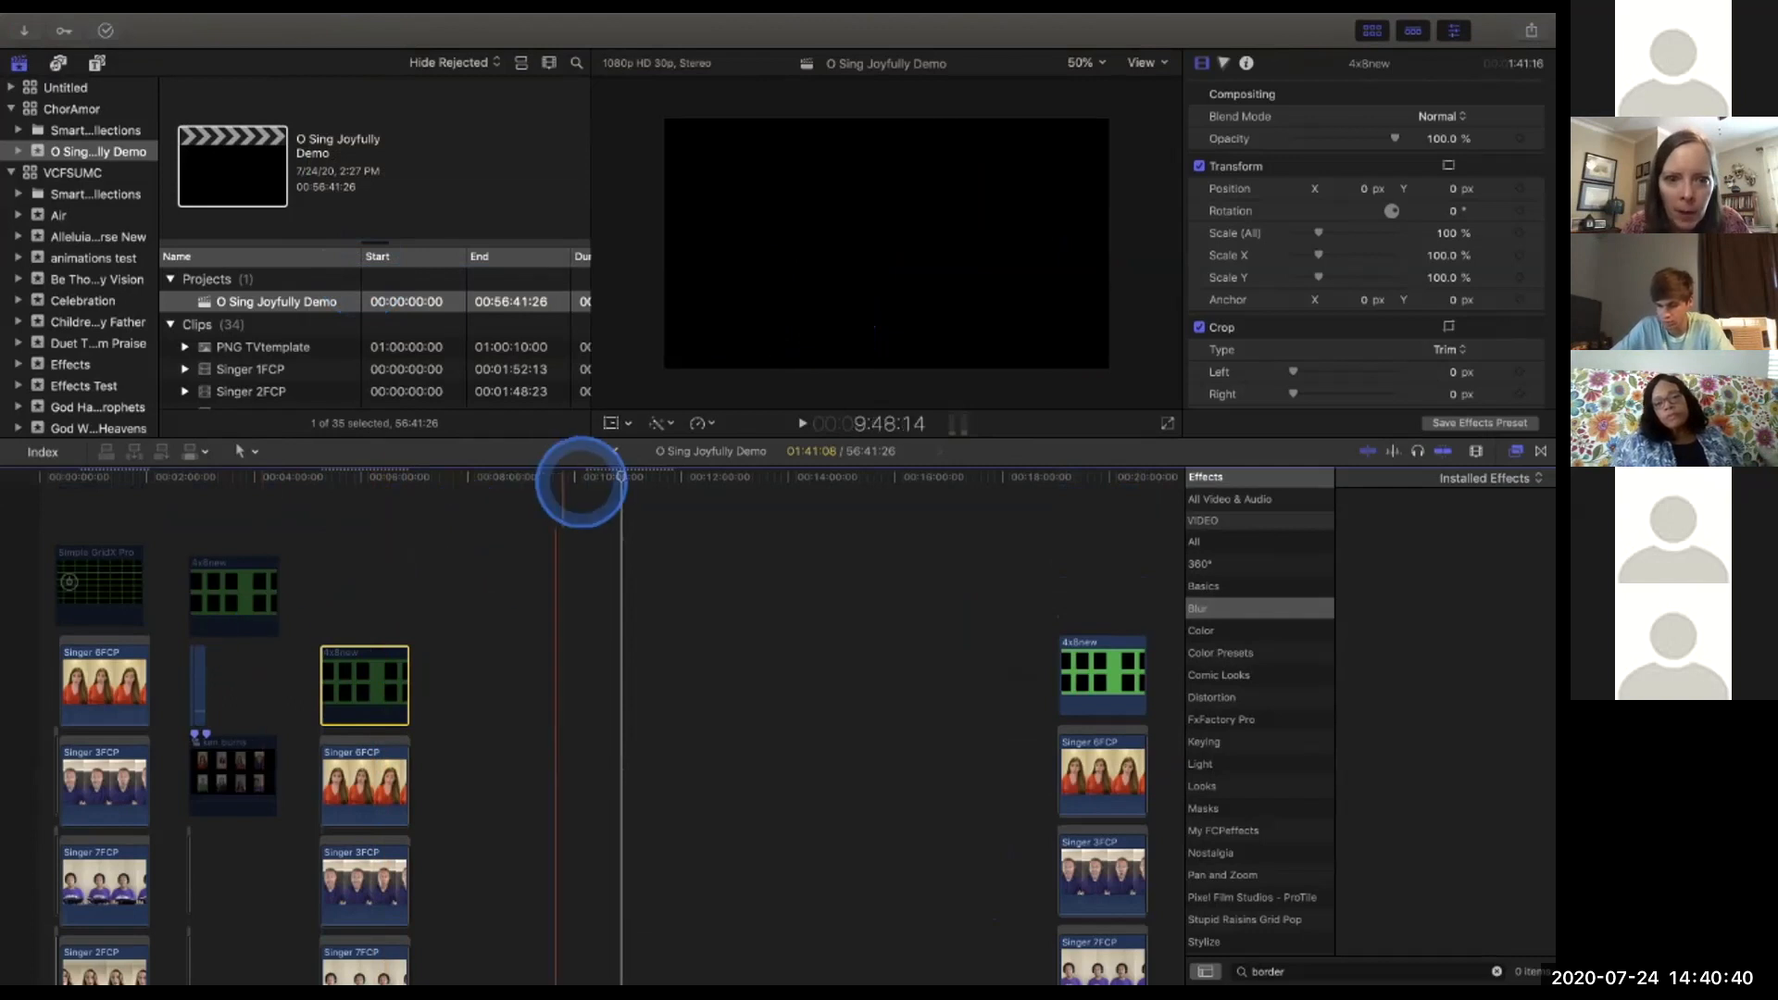
left_click_drag(620, 477, 357, 516)
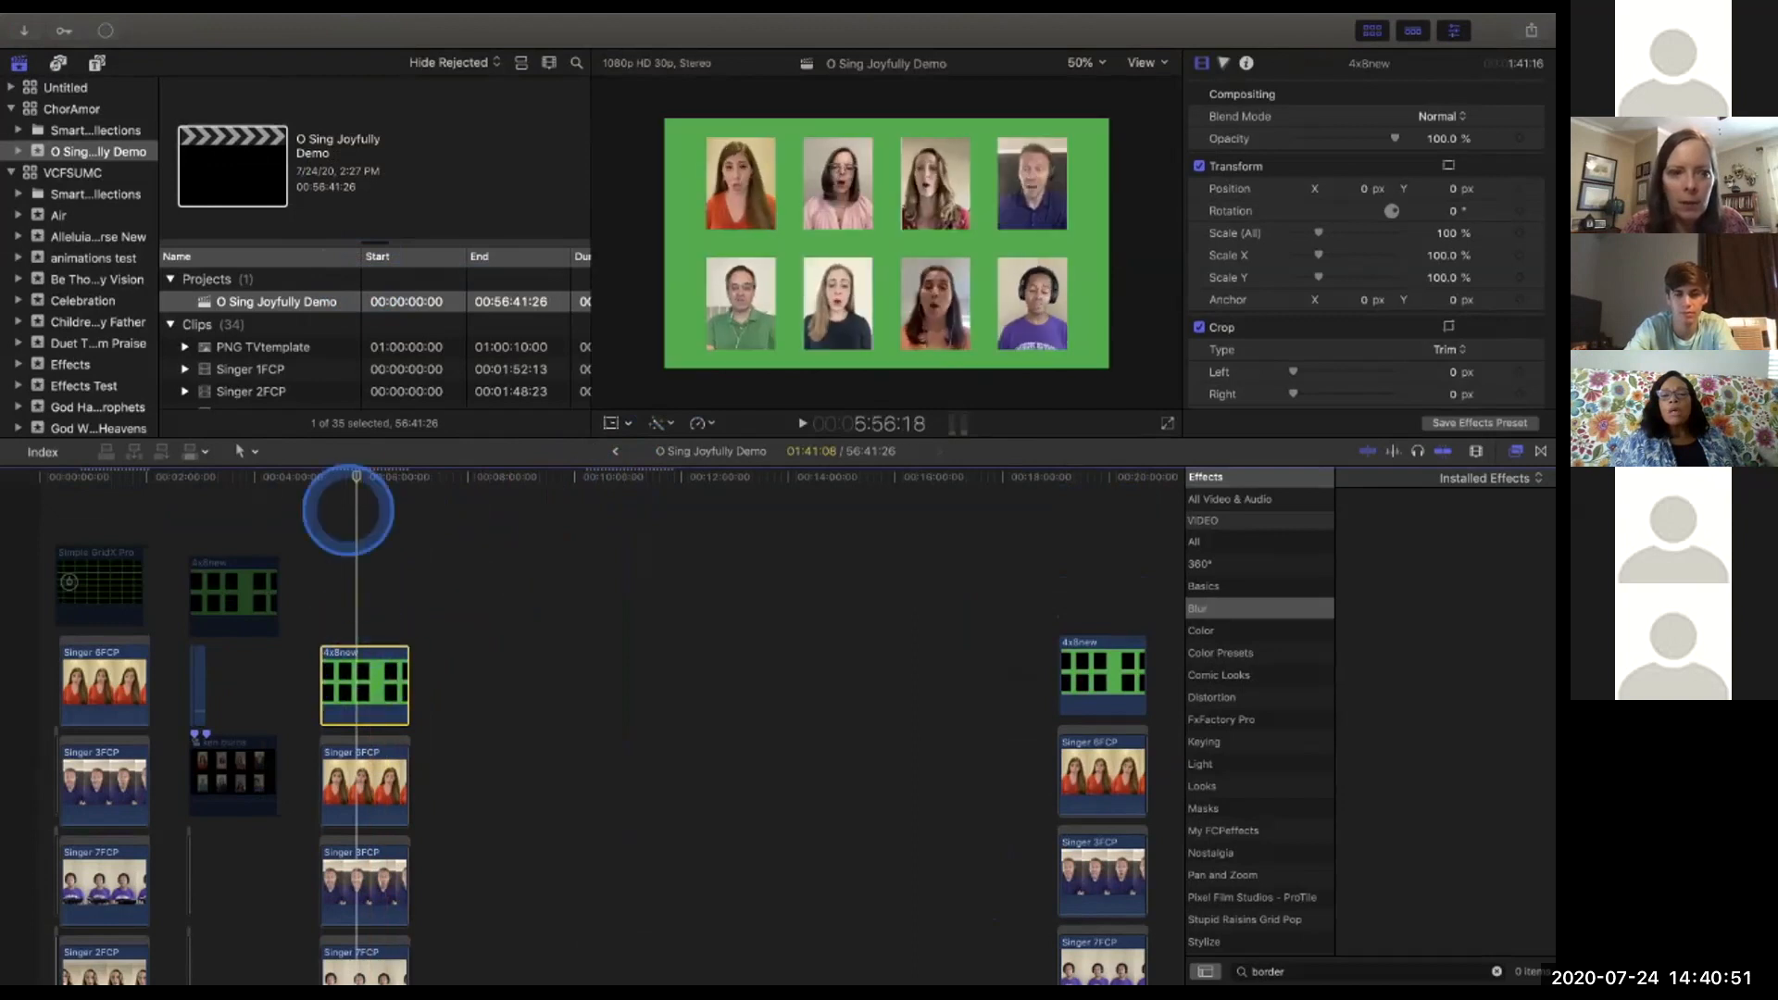
mouse_move(357, 472)
left_mouse_down()
mouse_move(379, 477)
mouse_move(358, 476)
left_mouse_up()
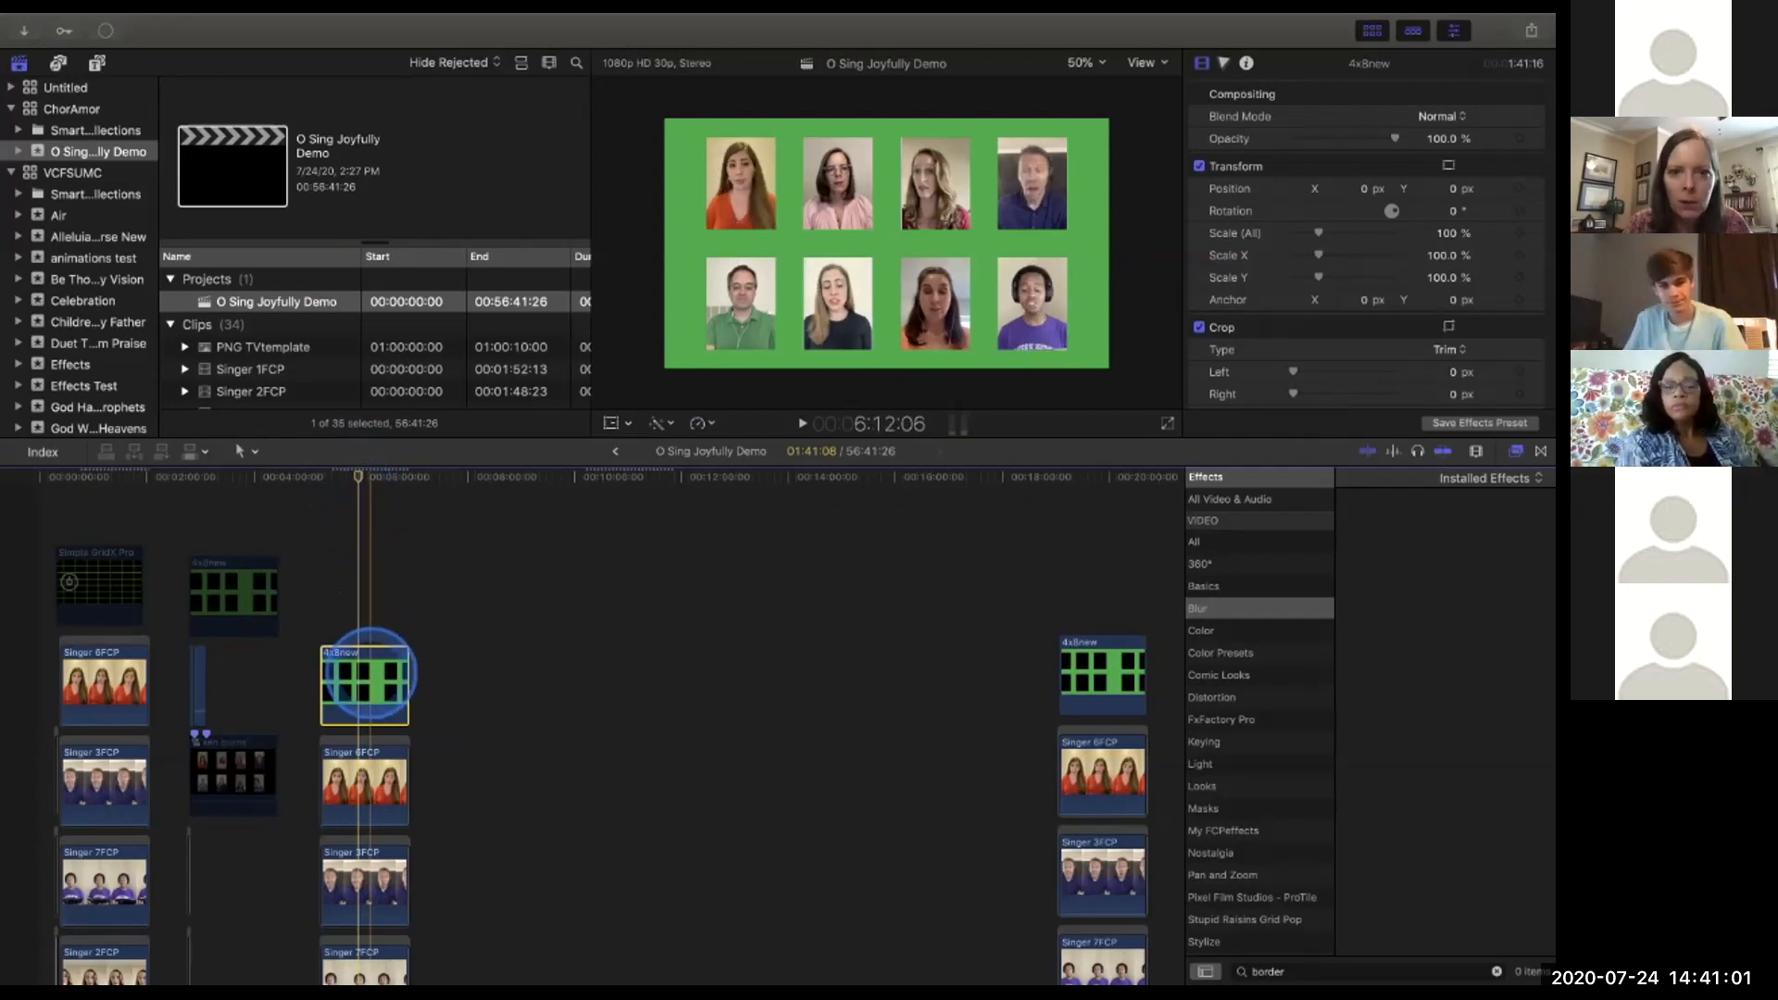
key("v")
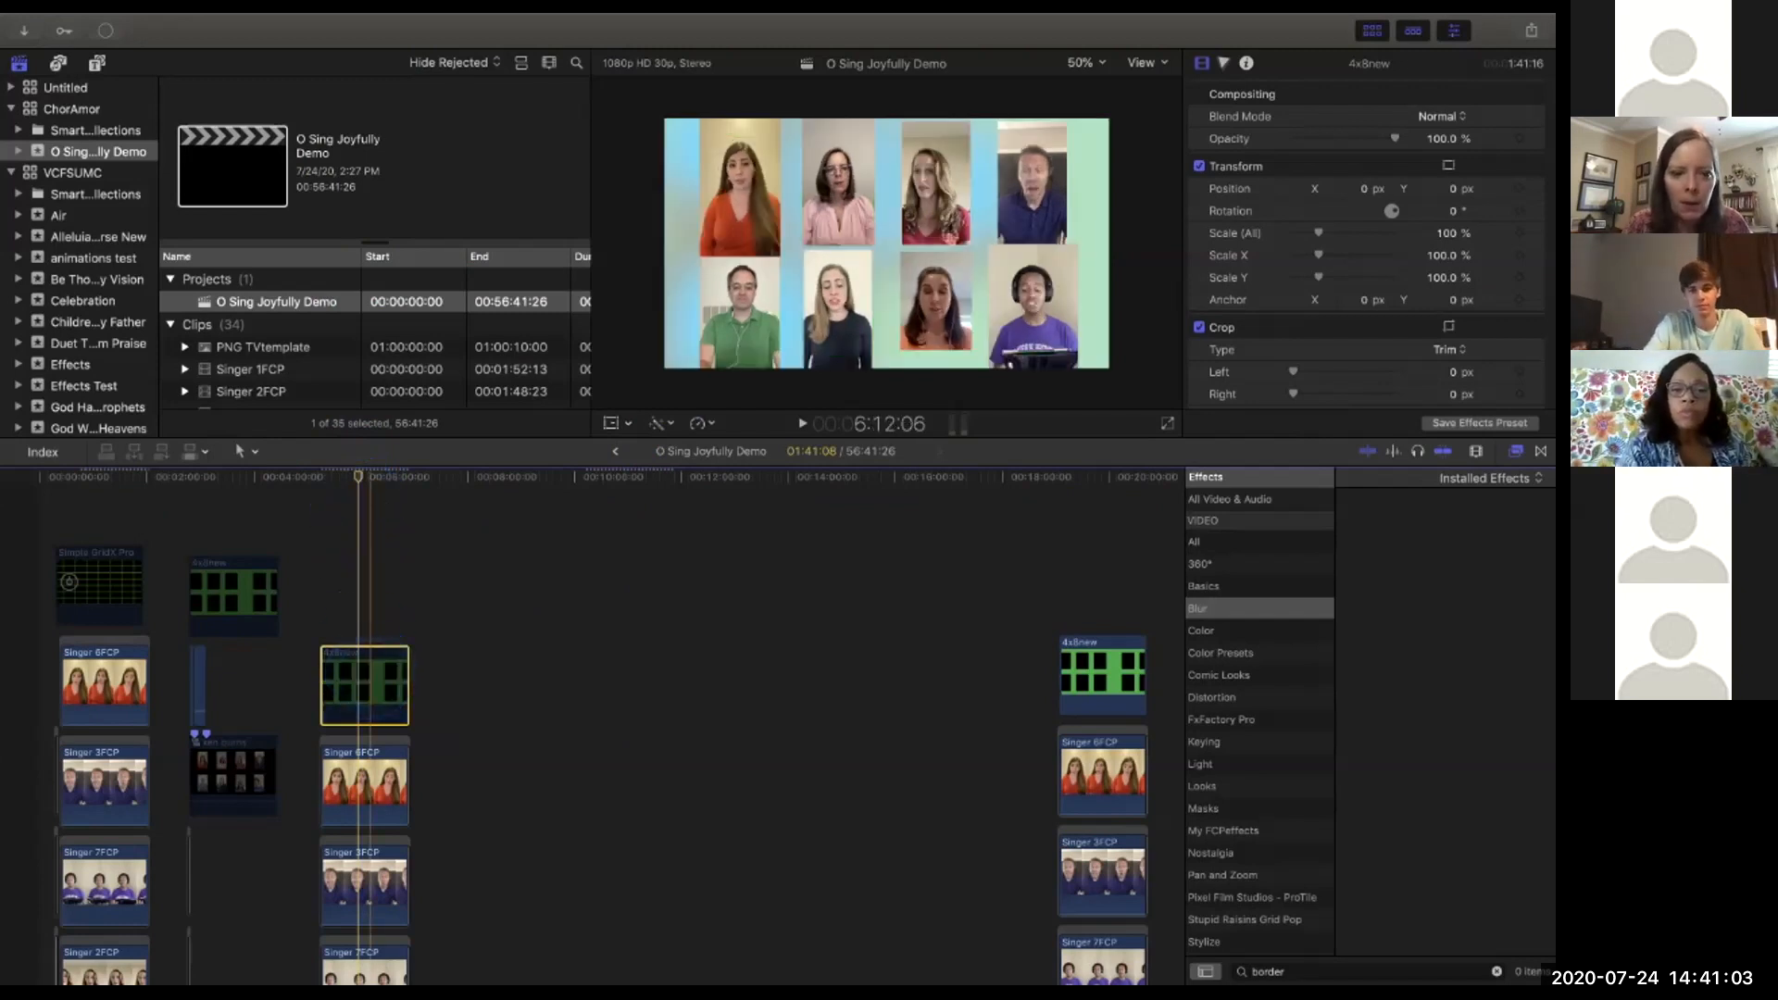
Re-enable the 4x8new grid overlay above the separated singer clips.
key("v")
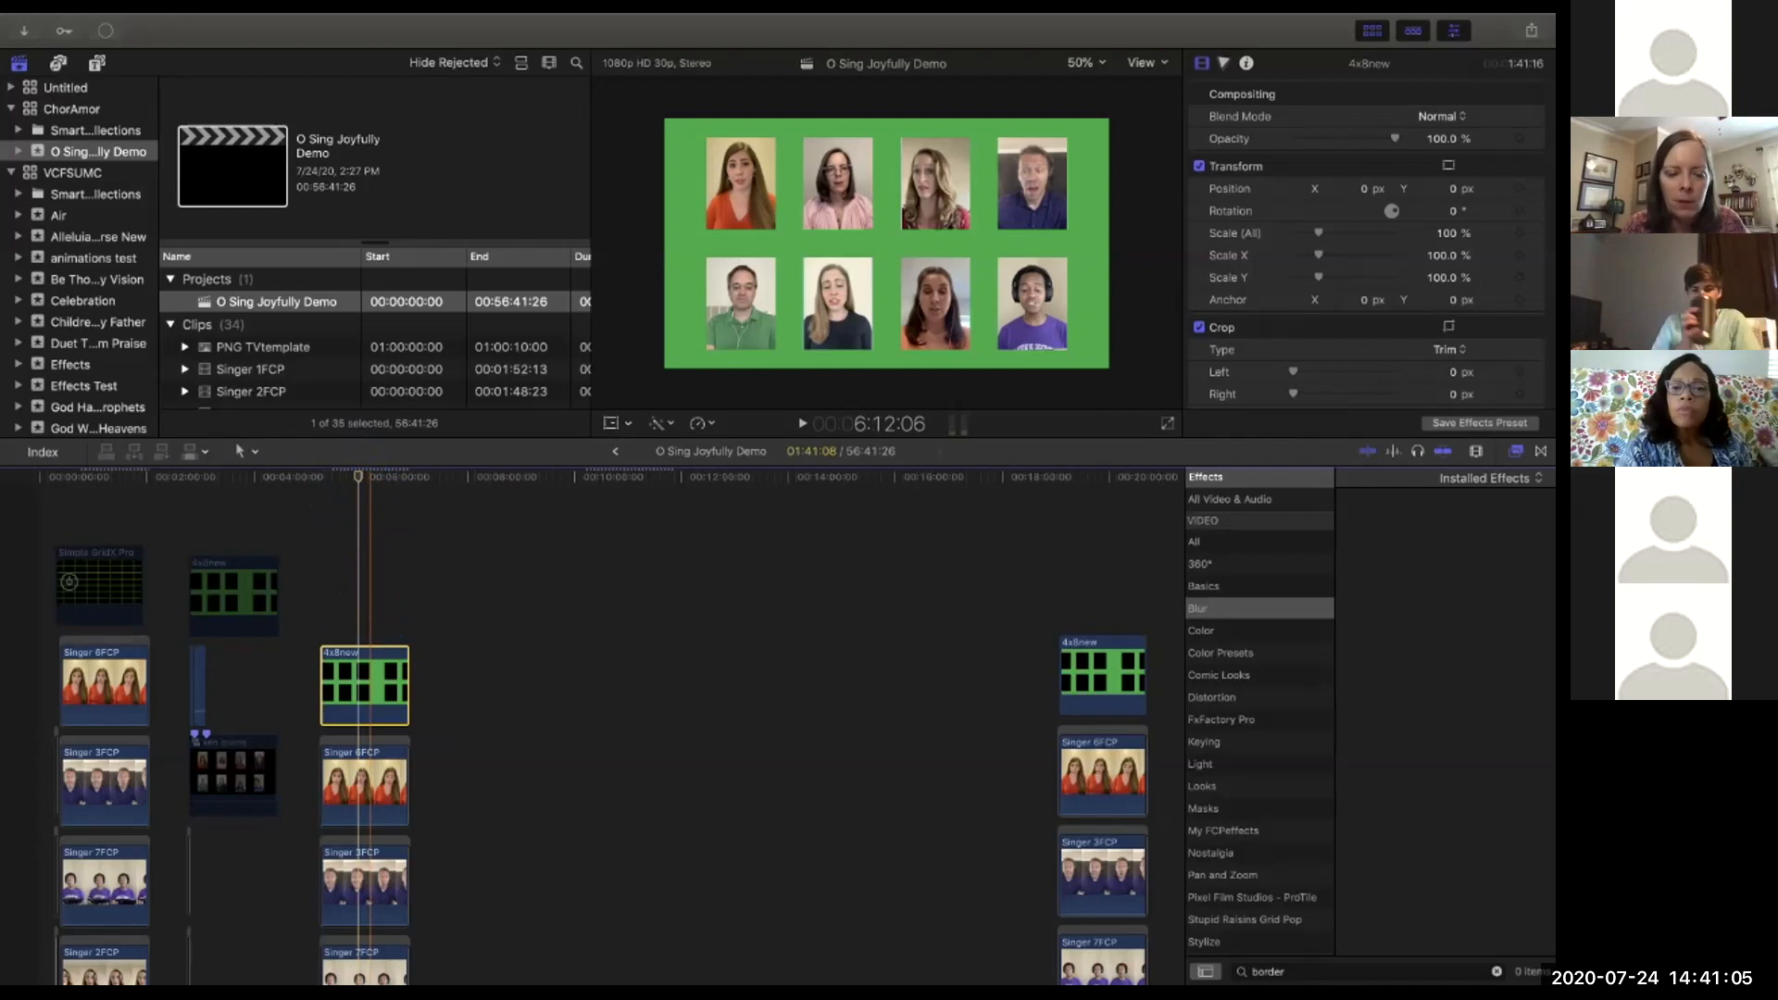
scroll(592, 727, "down", 4)
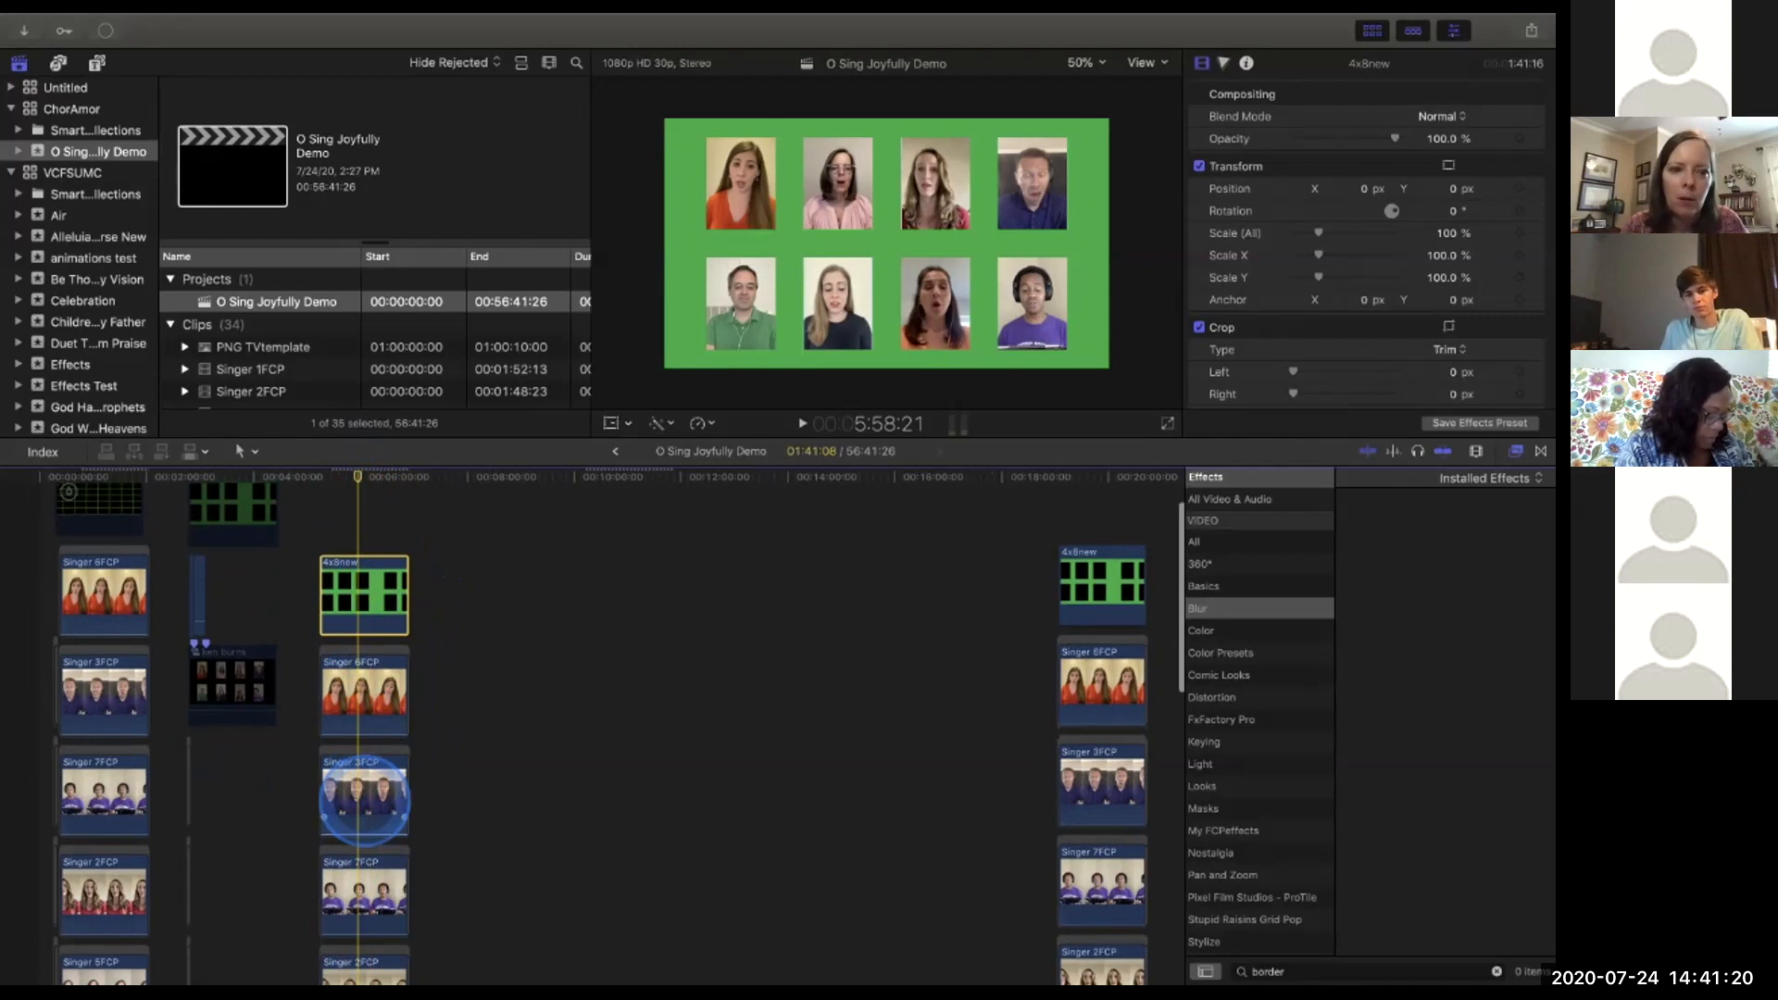
scroll(365, 738, "down", 2)
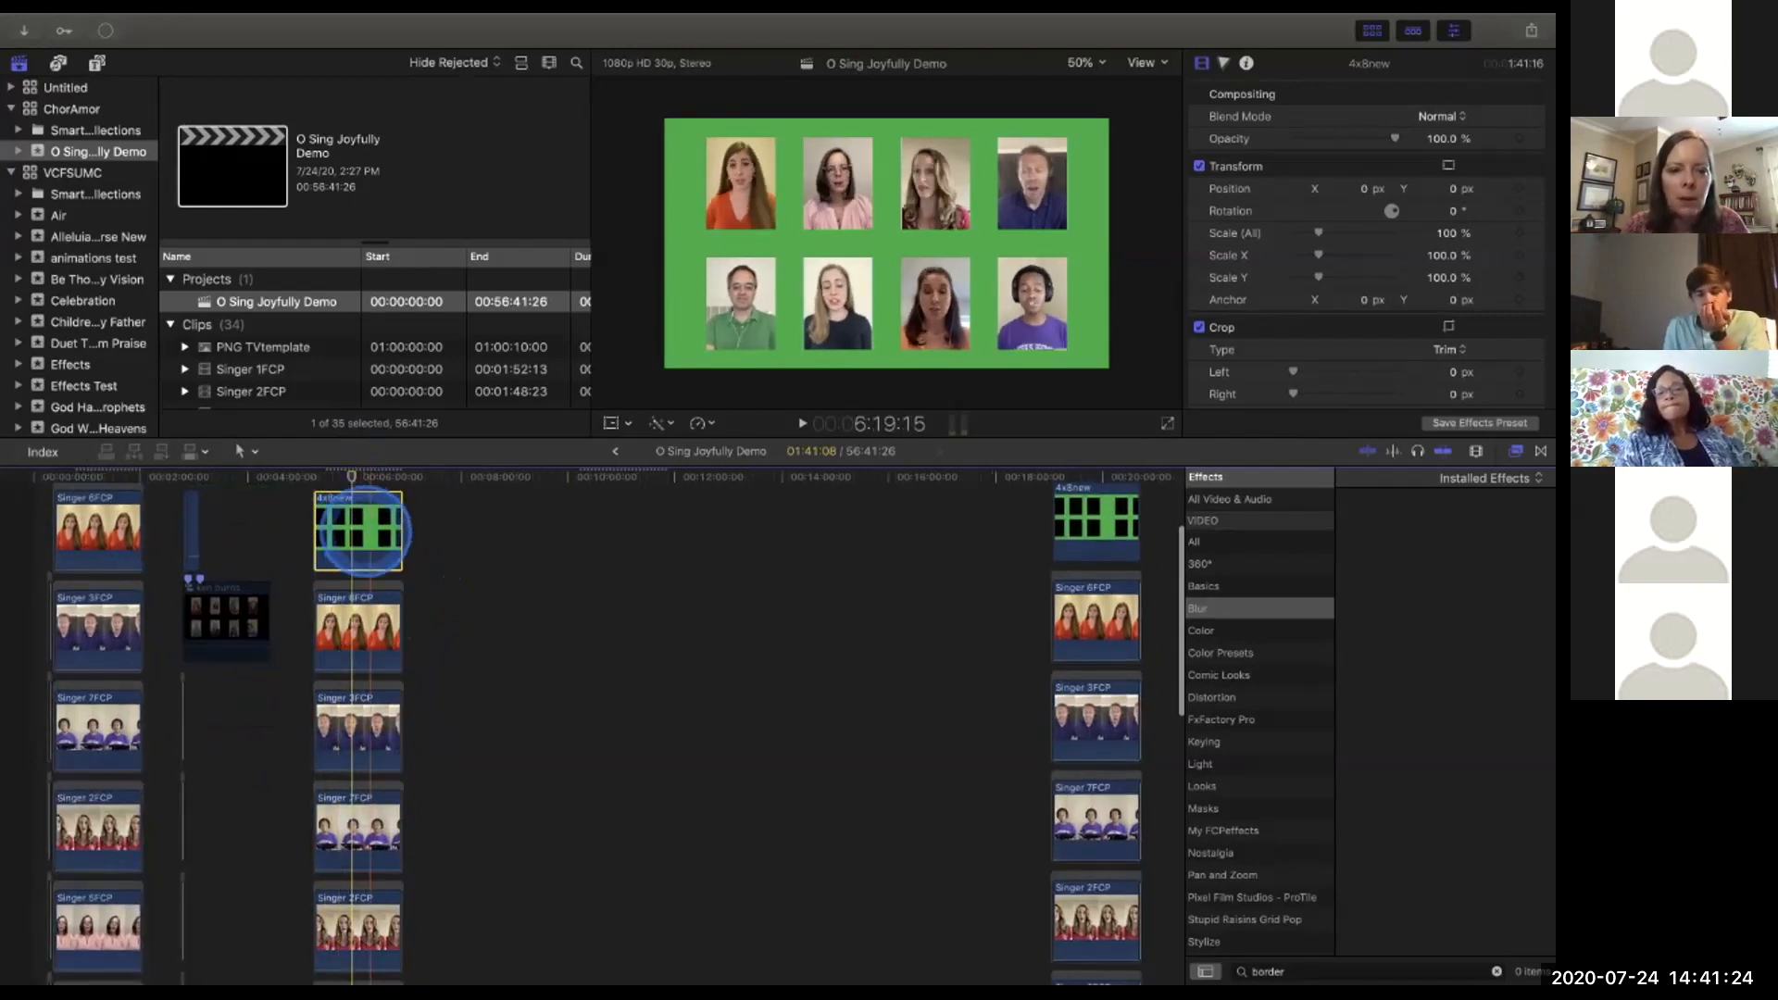
scroll(357, 531, "down", 1)
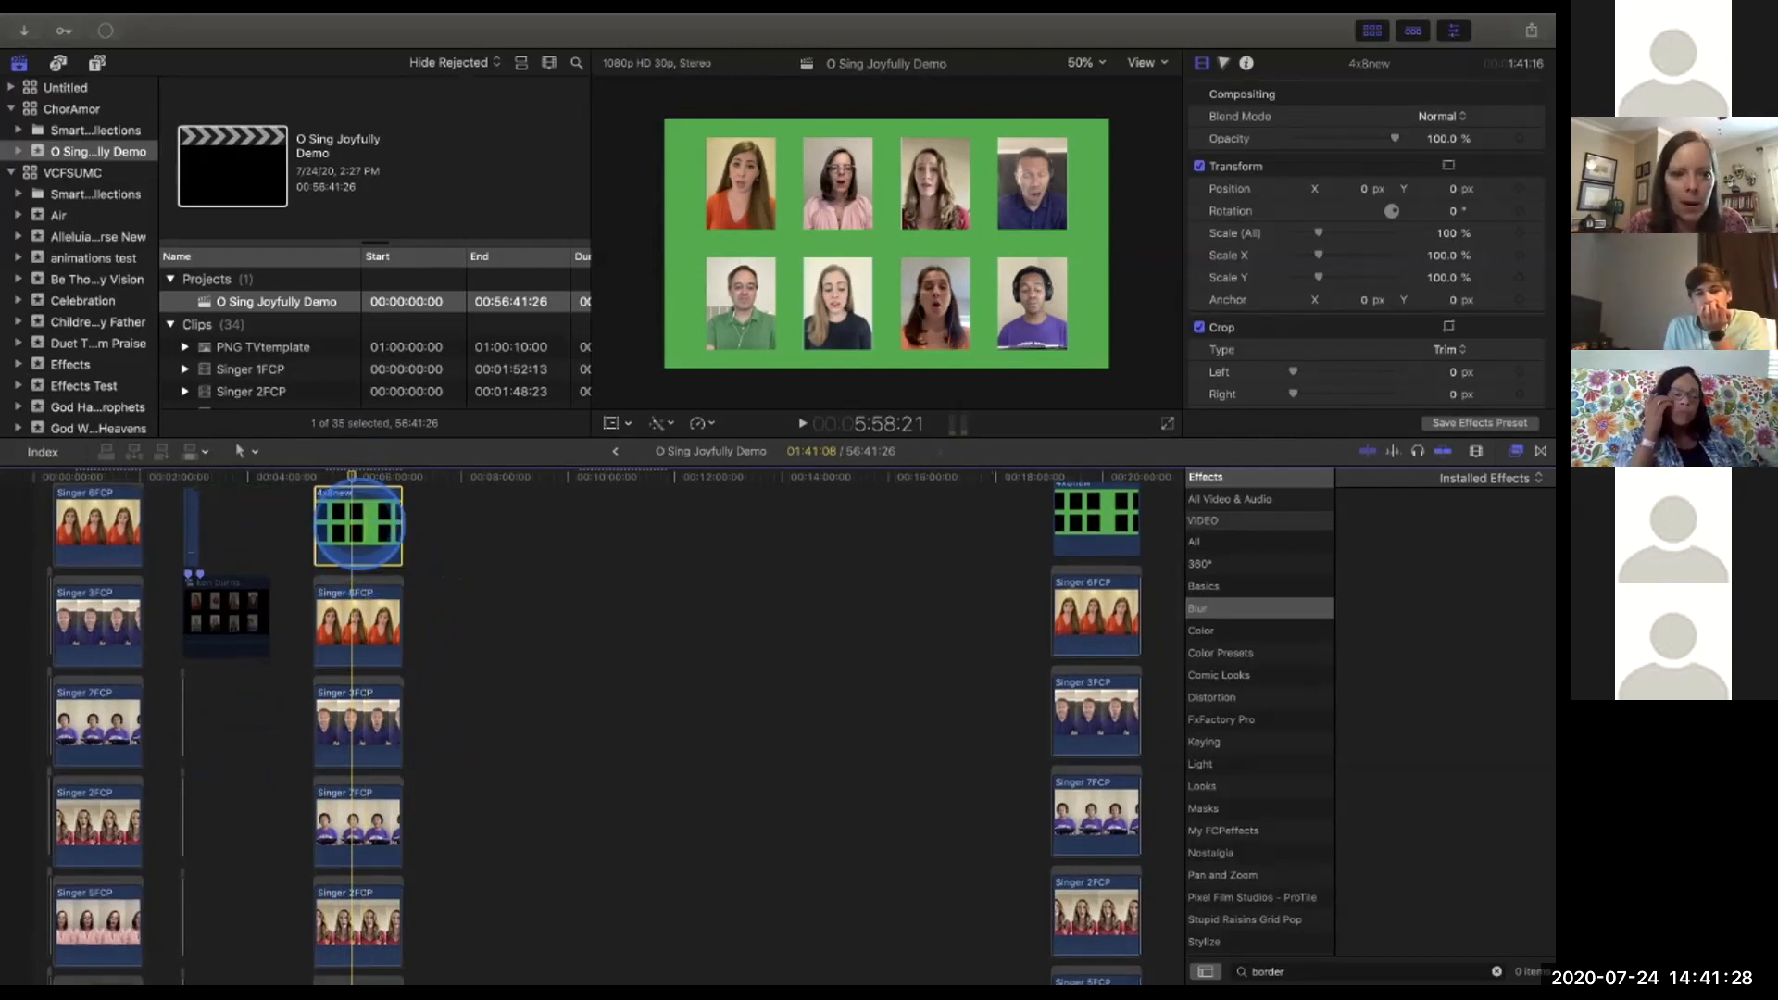
Transform the Singer 6FCP clip beneath the 4x8new grid, shifting it down to about X -631.7 px, Y 218.8 px.
left_click(359, 621)
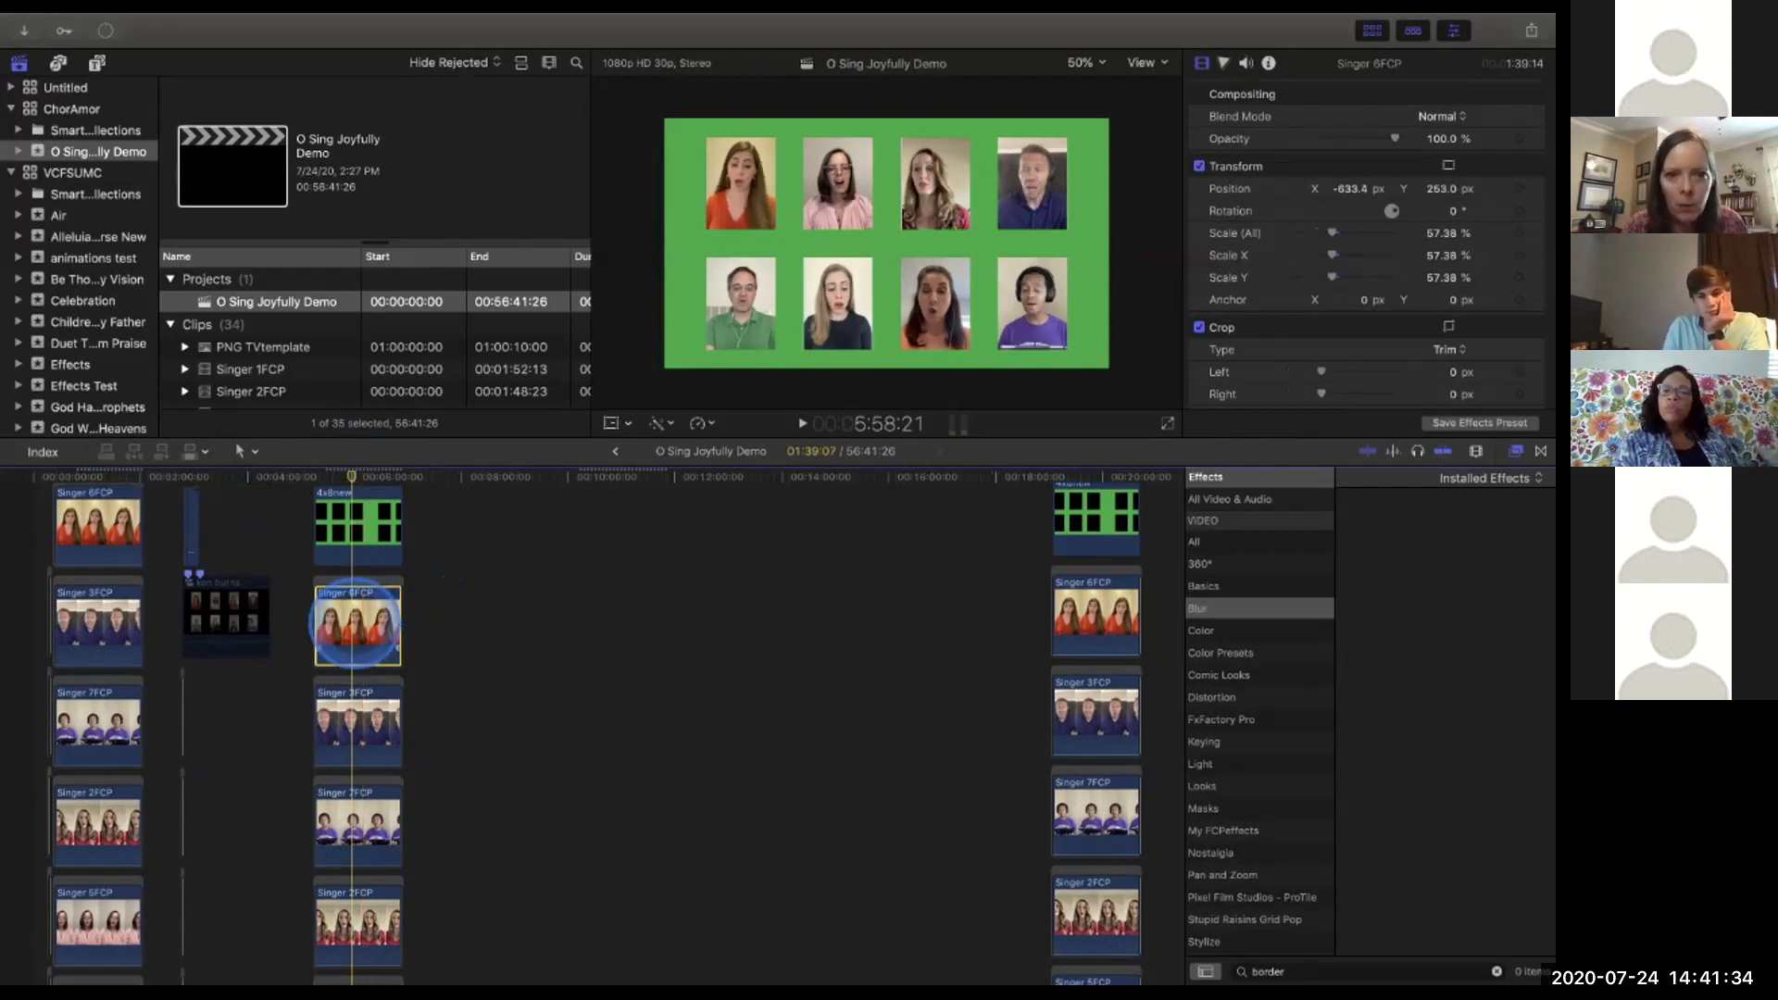
left_click(628, 423)
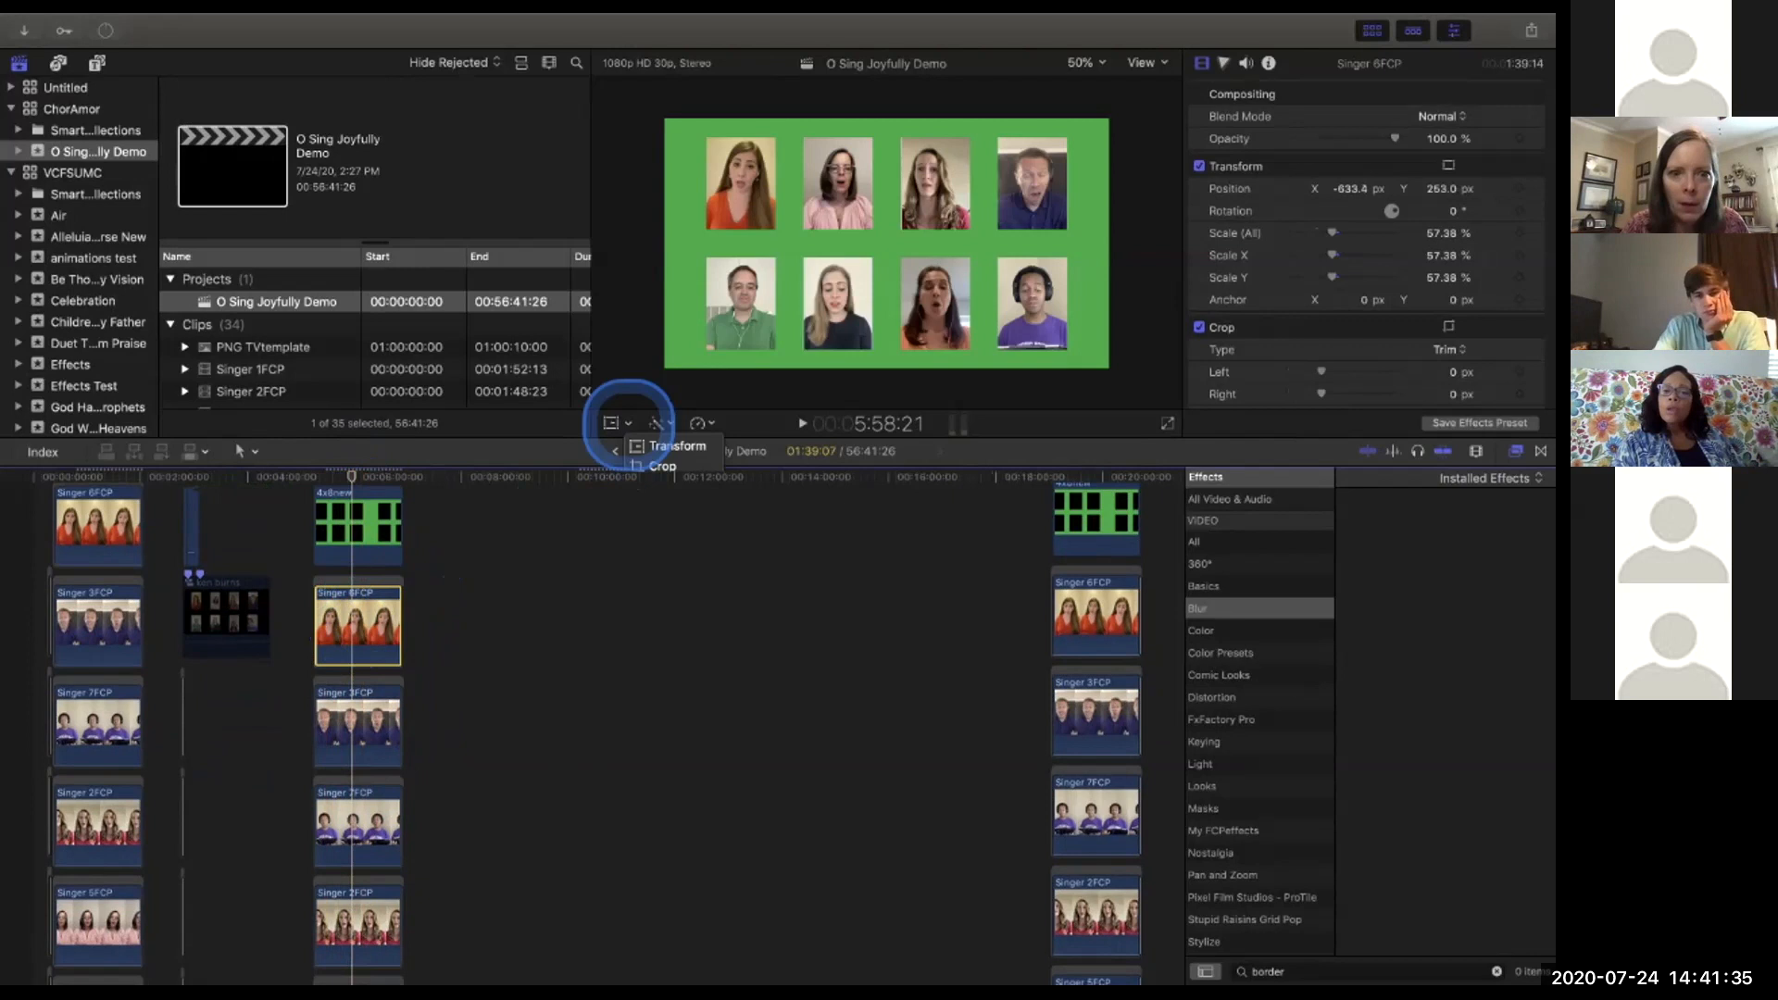
left_click(649, 446)
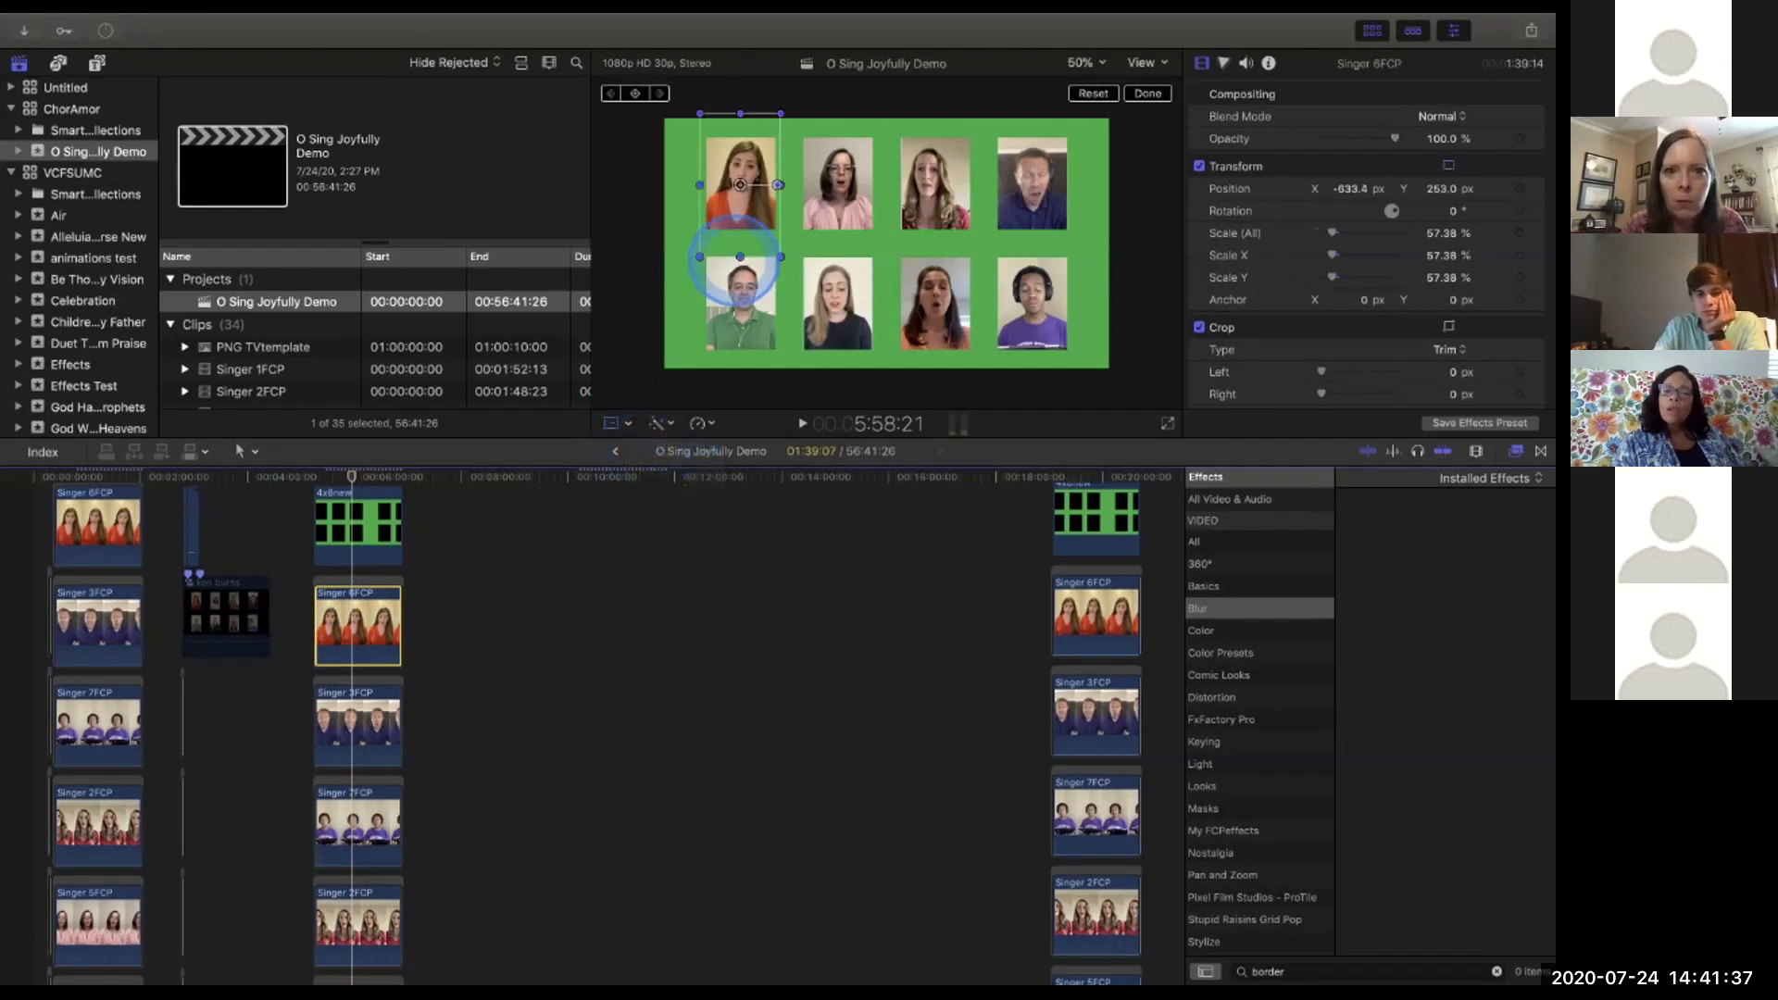
mouse_move(740, 184)
left_mouse_down()
mouse_move(768, 202)
mouse_move(740, 193)
left_mouse_up()
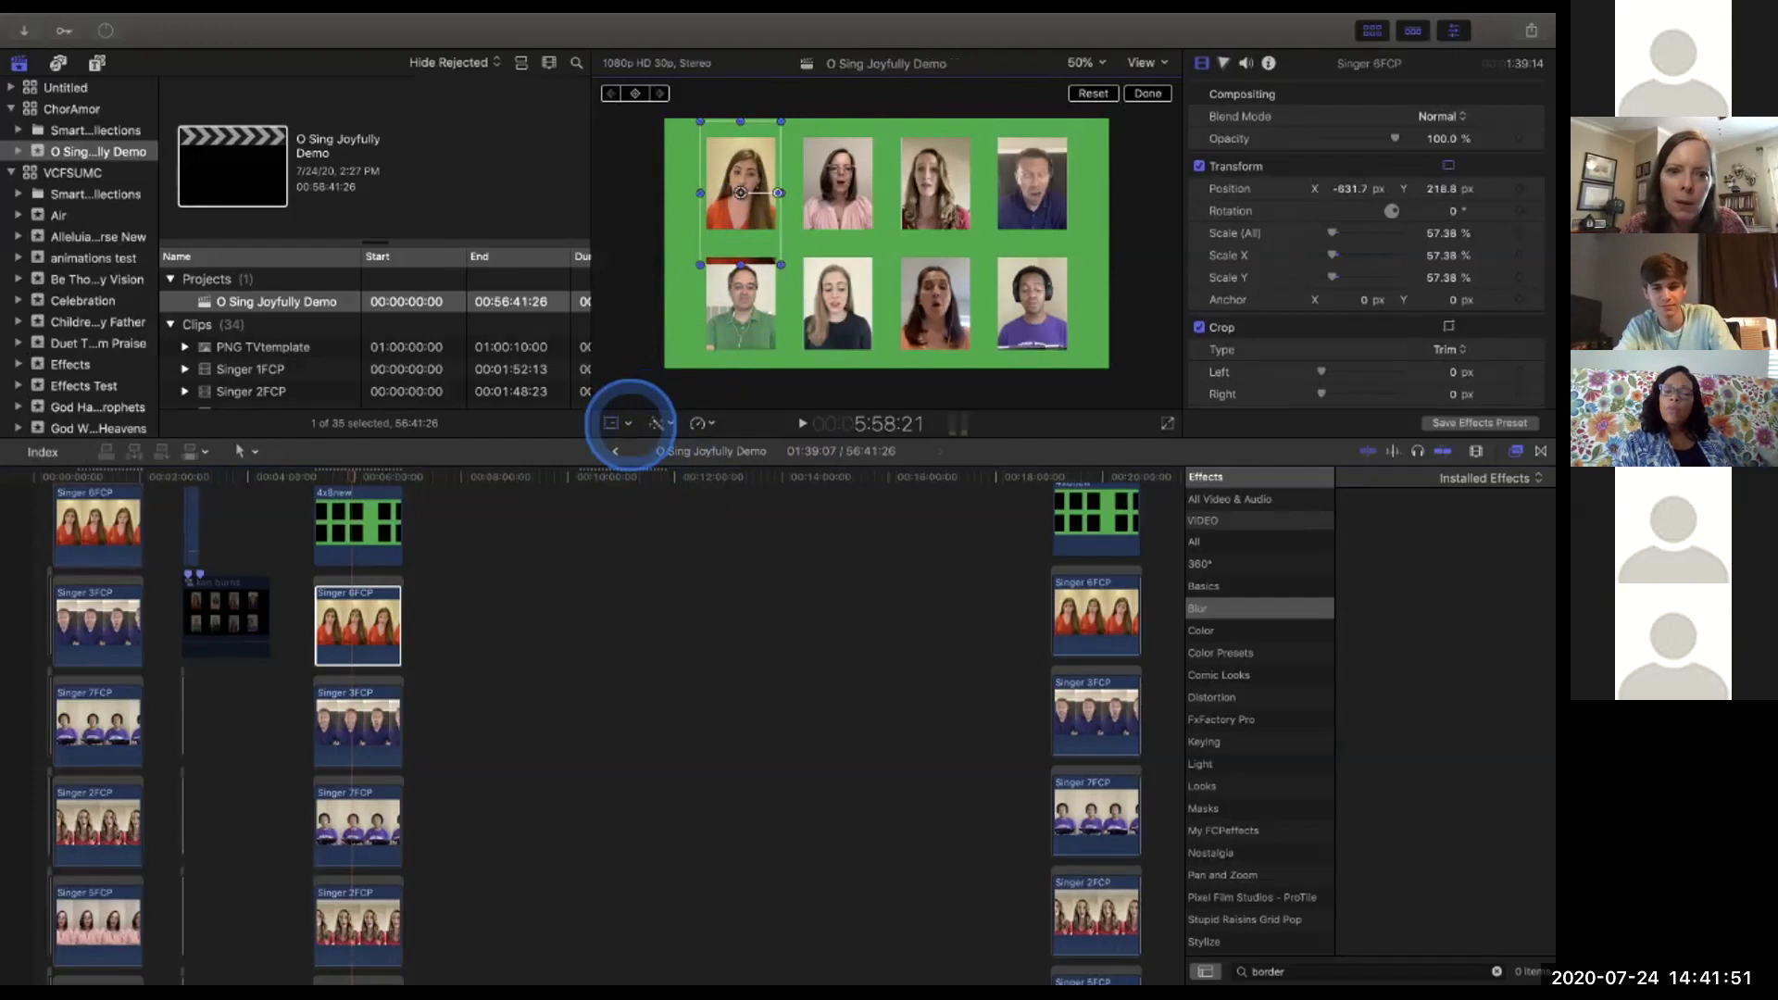
Trim the bottom edge of the Singer 6FCP clip so it stays clear of the grid cell below.
left_click(628, 423)
left_click(658, 466)
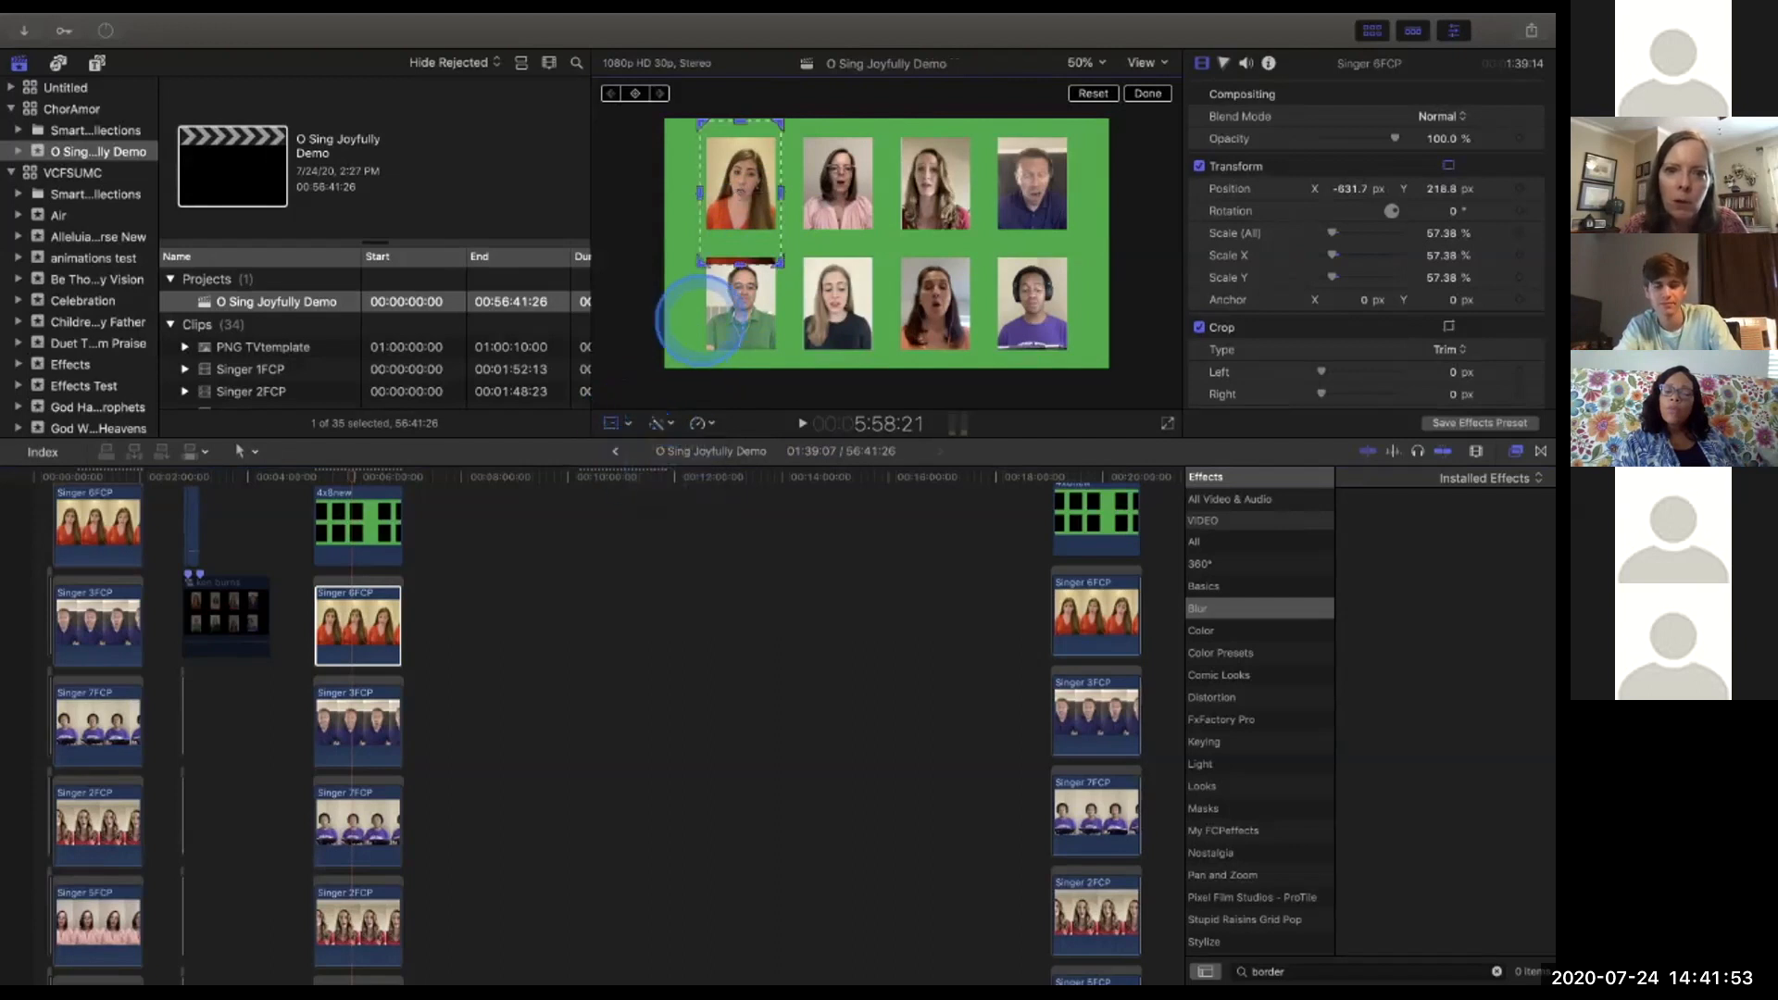
left_click_drag(741, 266, 741, 249)
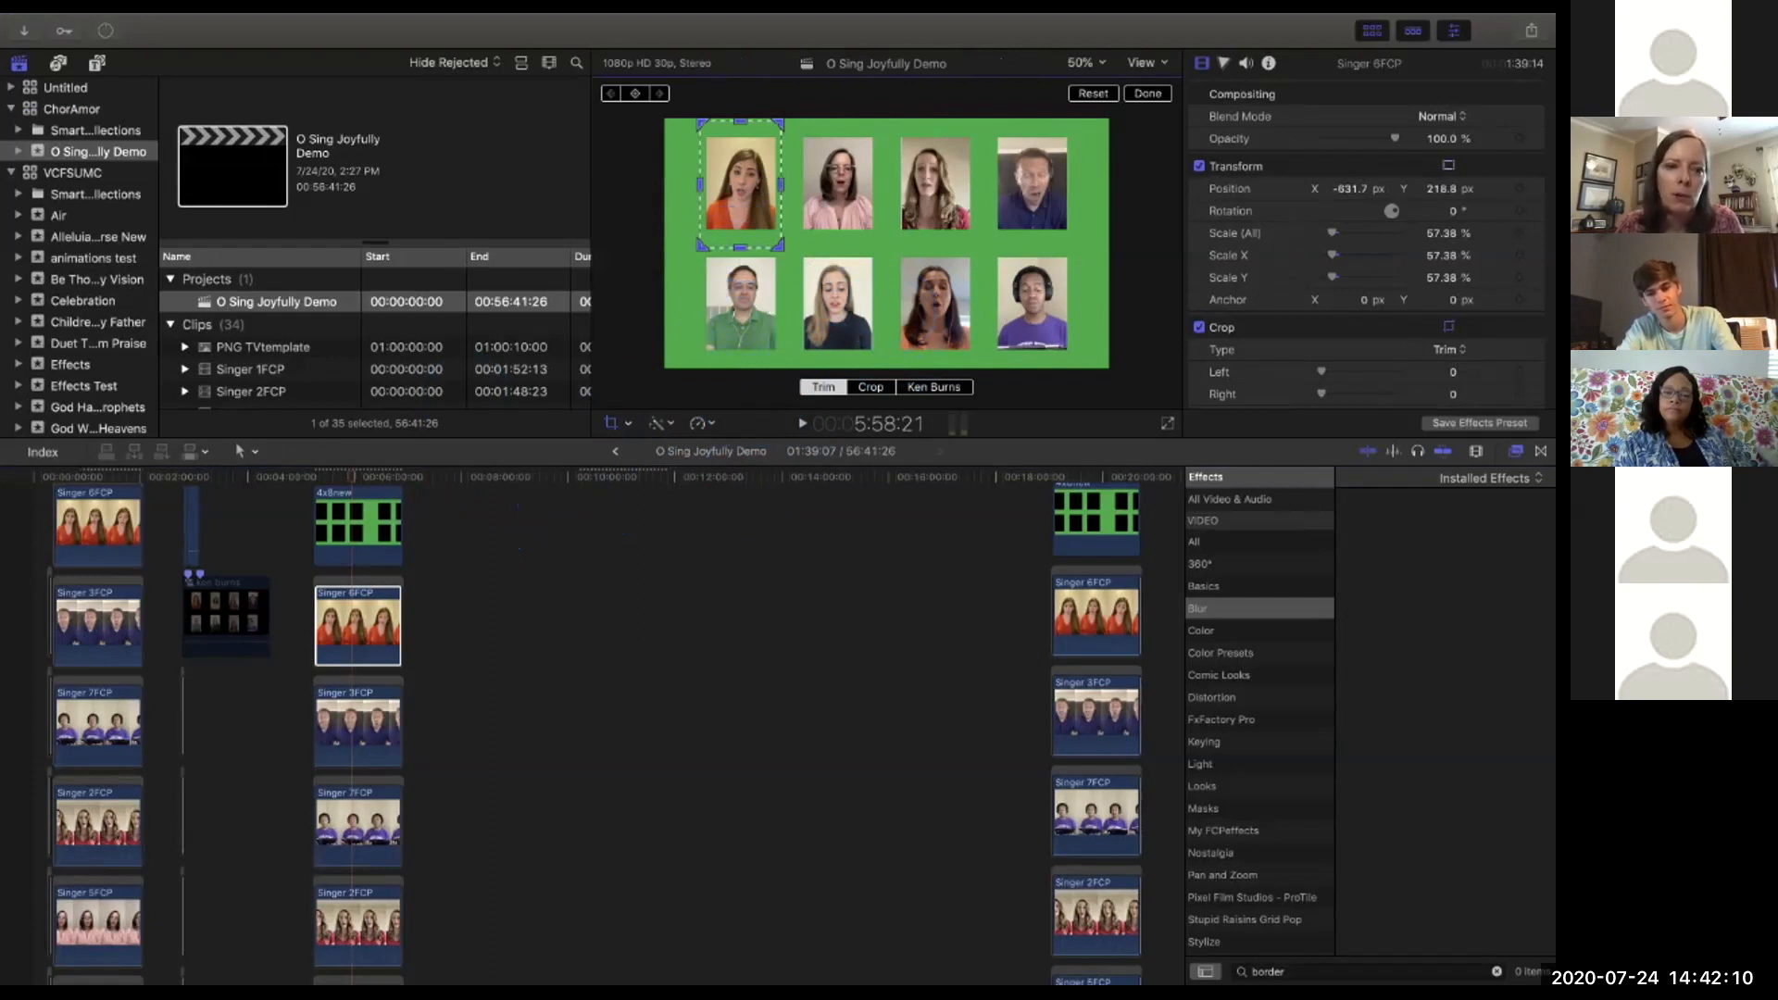
Move the playhead to about 11:06 over the all plus grid clip and re-enable the Blobs clip beneath it.
scroll(350, 477, "down", 2)
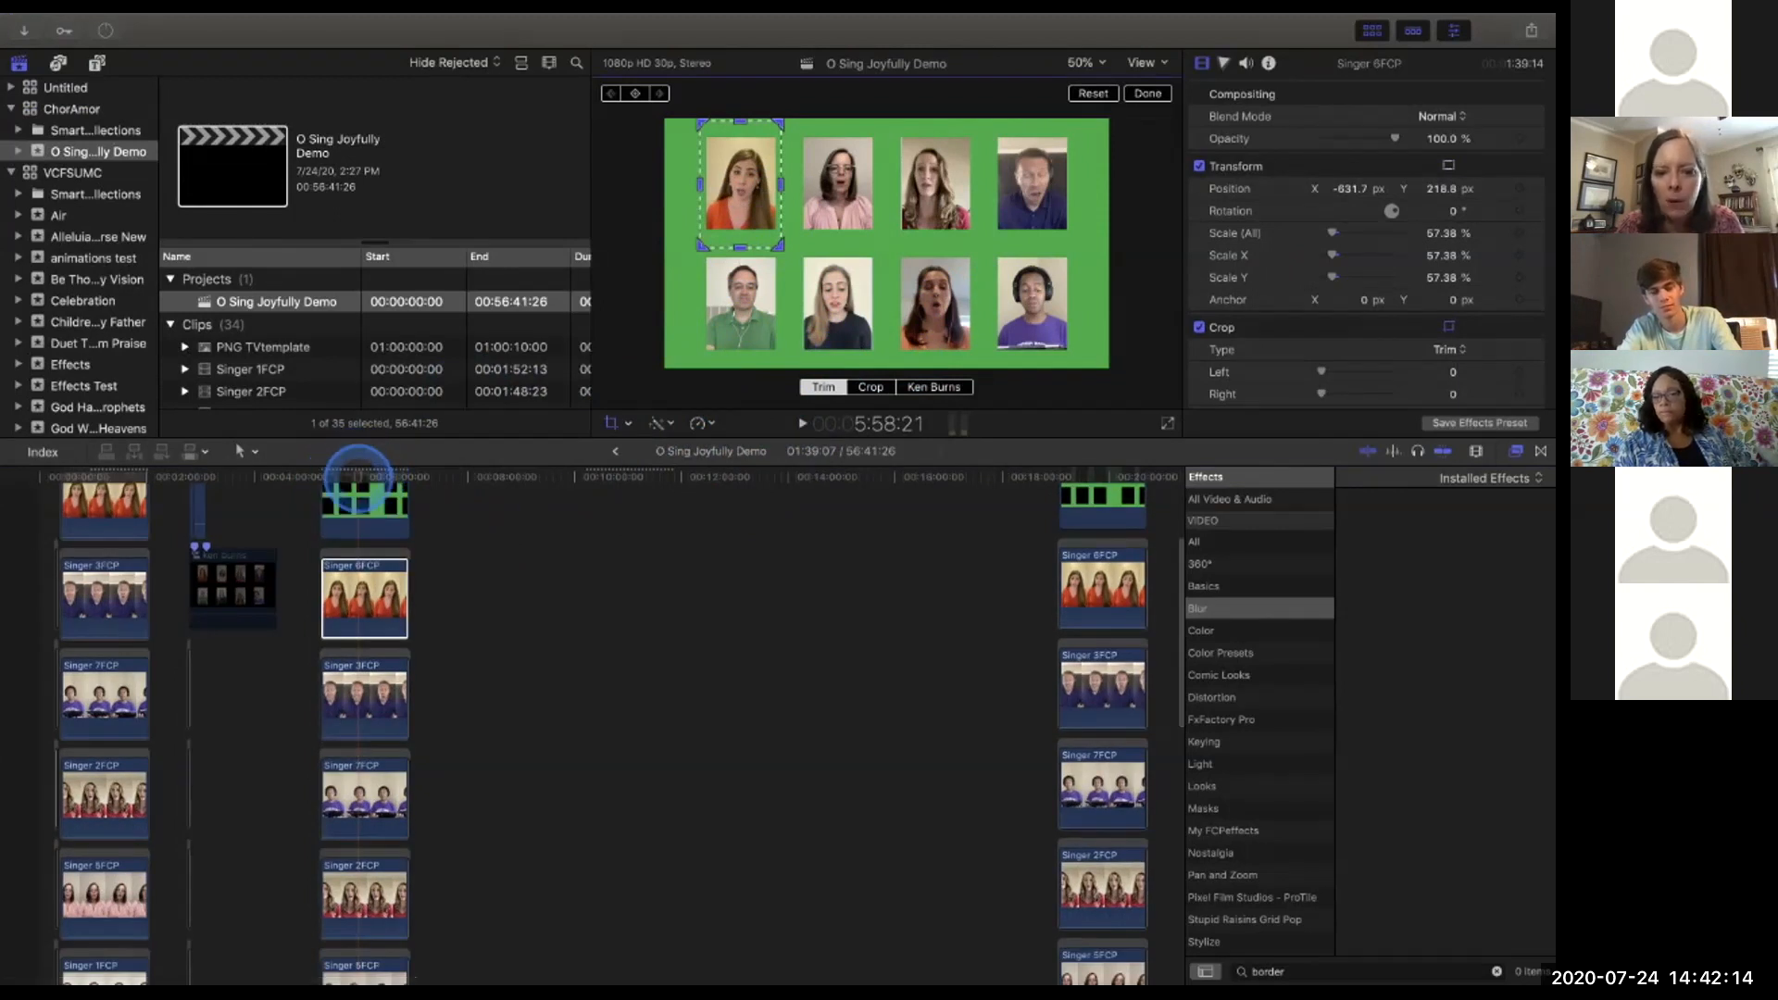
left_click(604, 505)
scroll(606, 509, "down", 2)
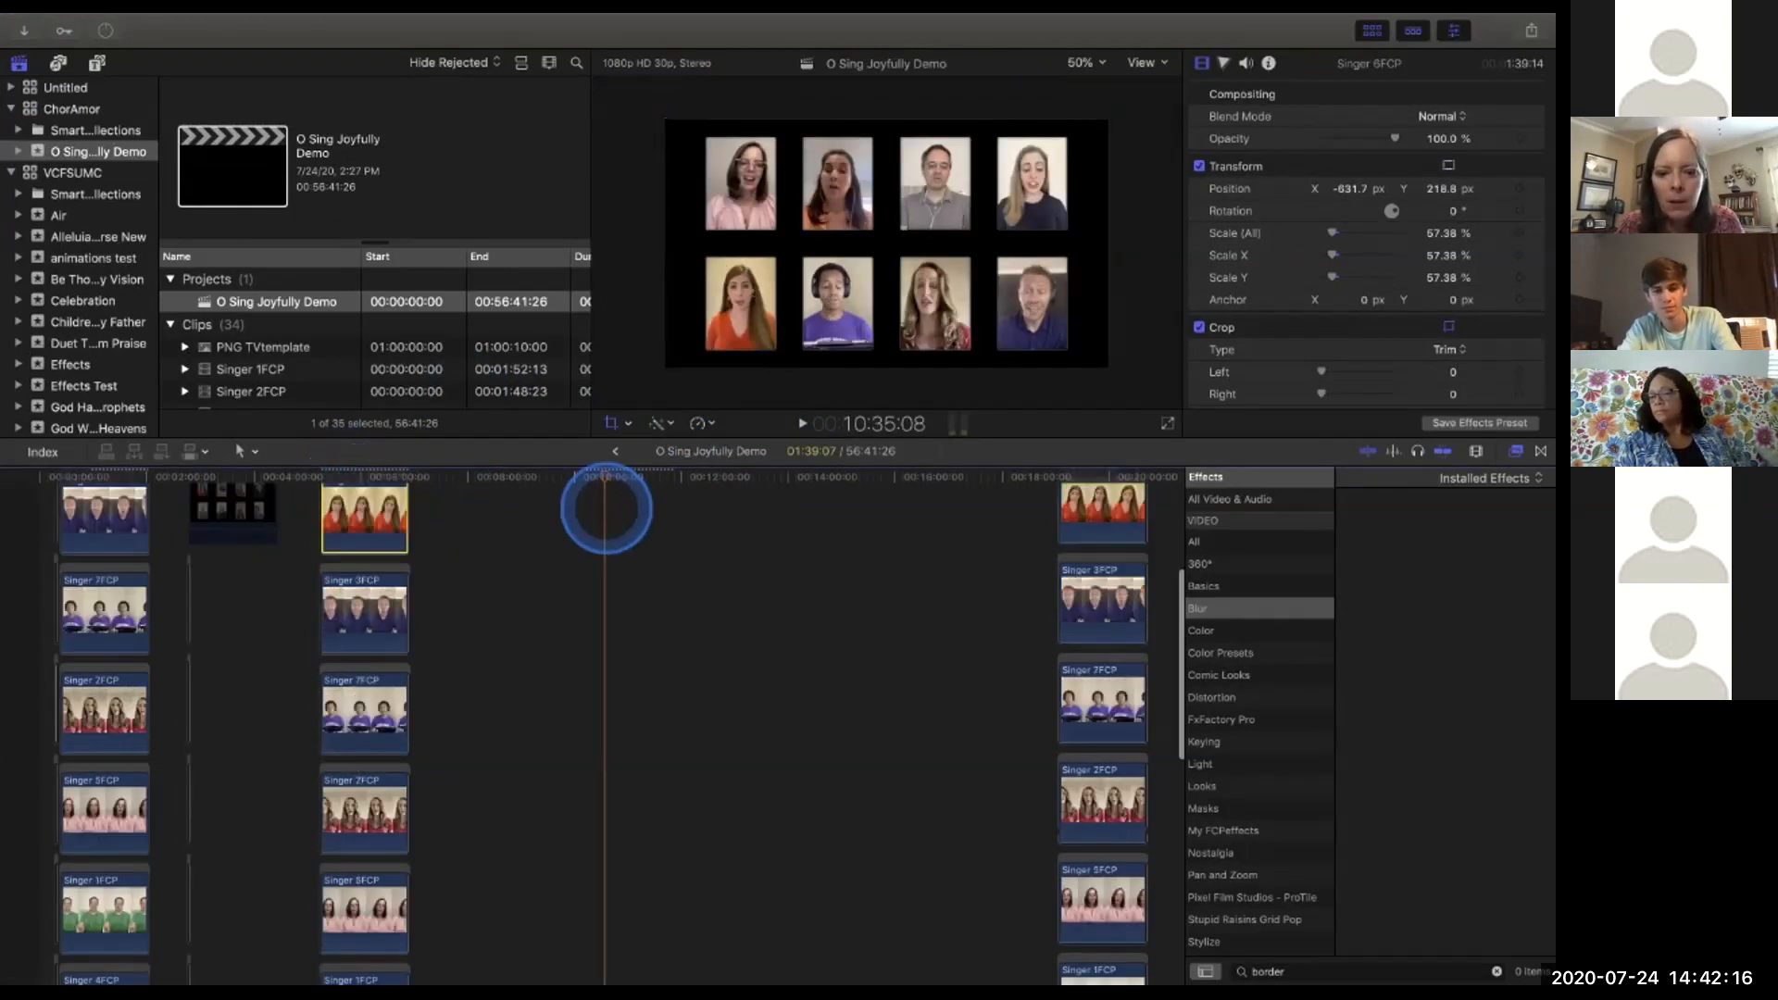
scroll(605, 509, "down", 7)
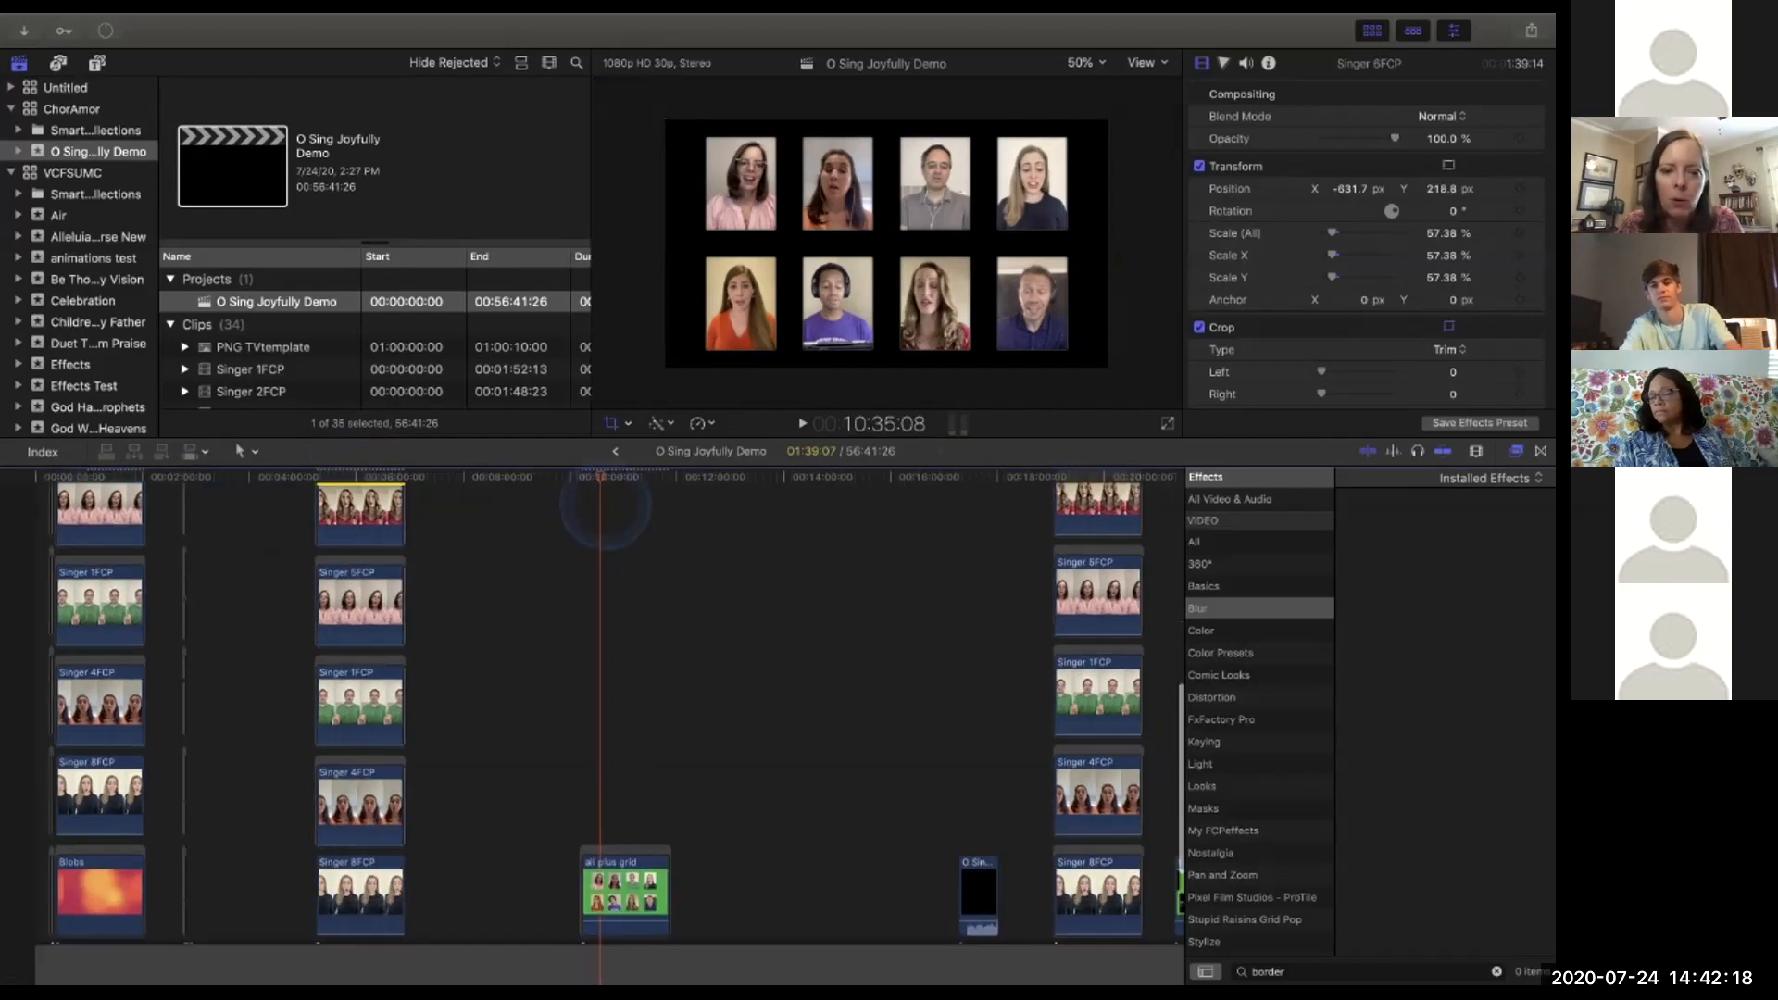
left_click_drag(600, 477, 628, 481)
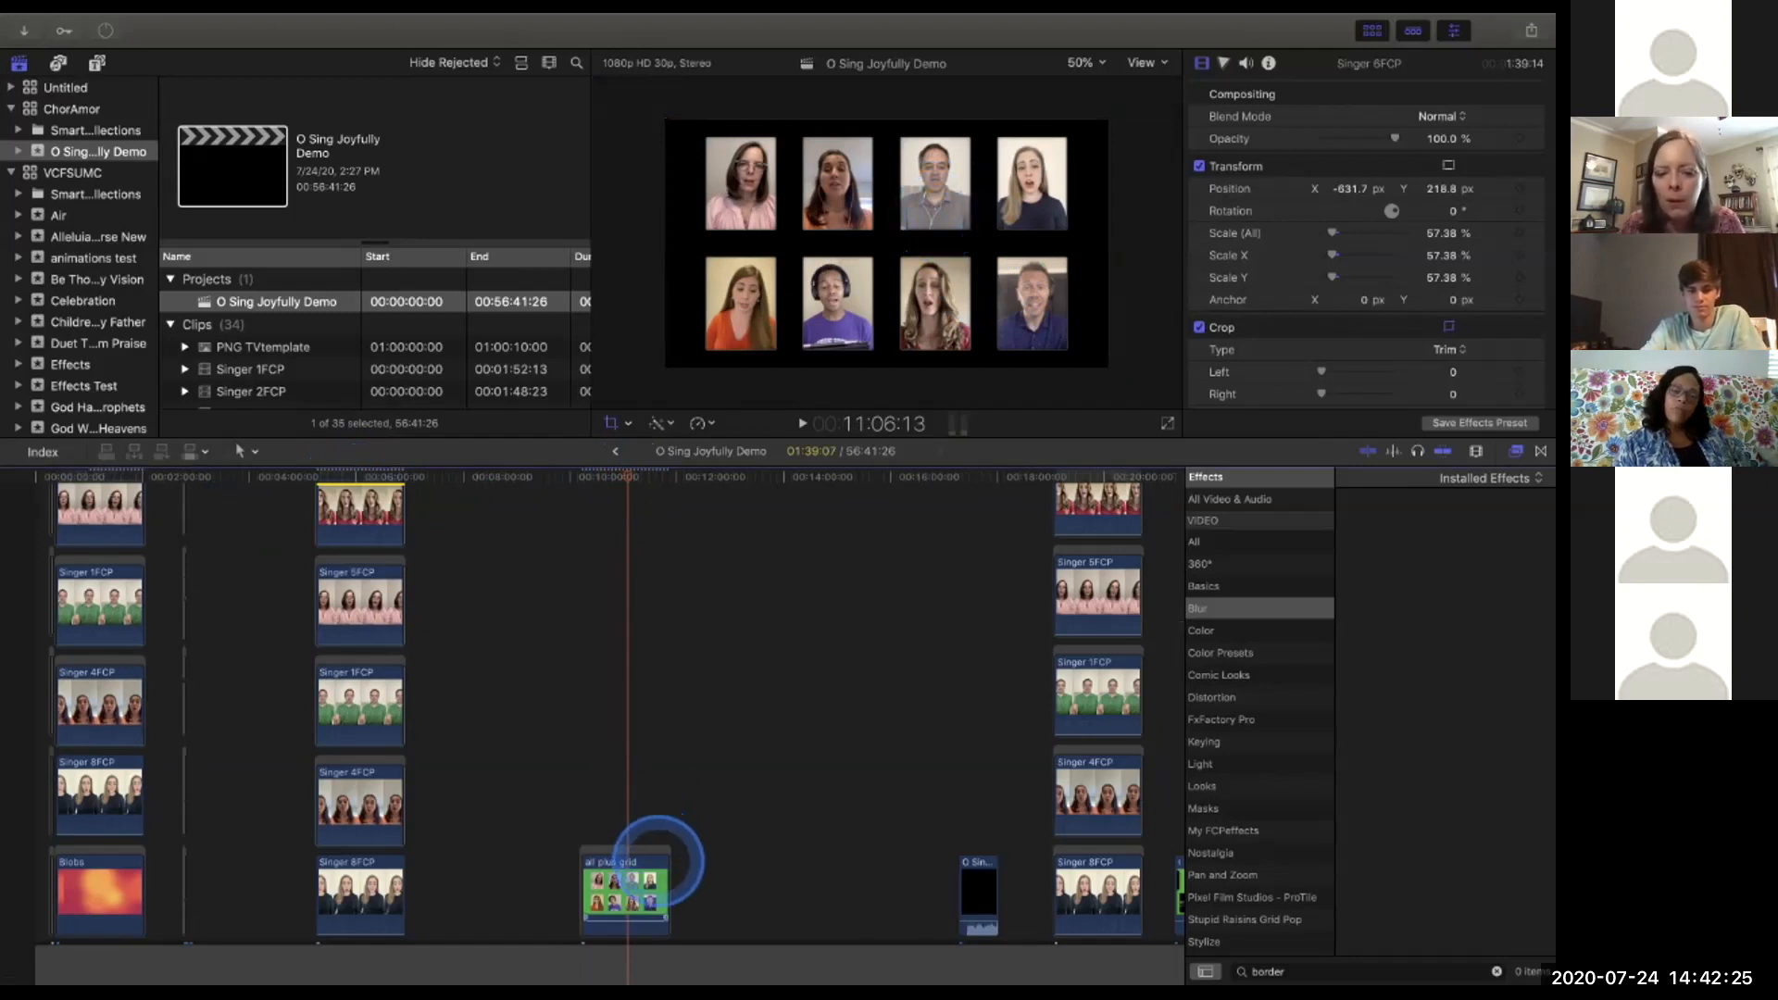
scroll(664, 878, "down", 1)
scroll(665, 878, "down", 4)
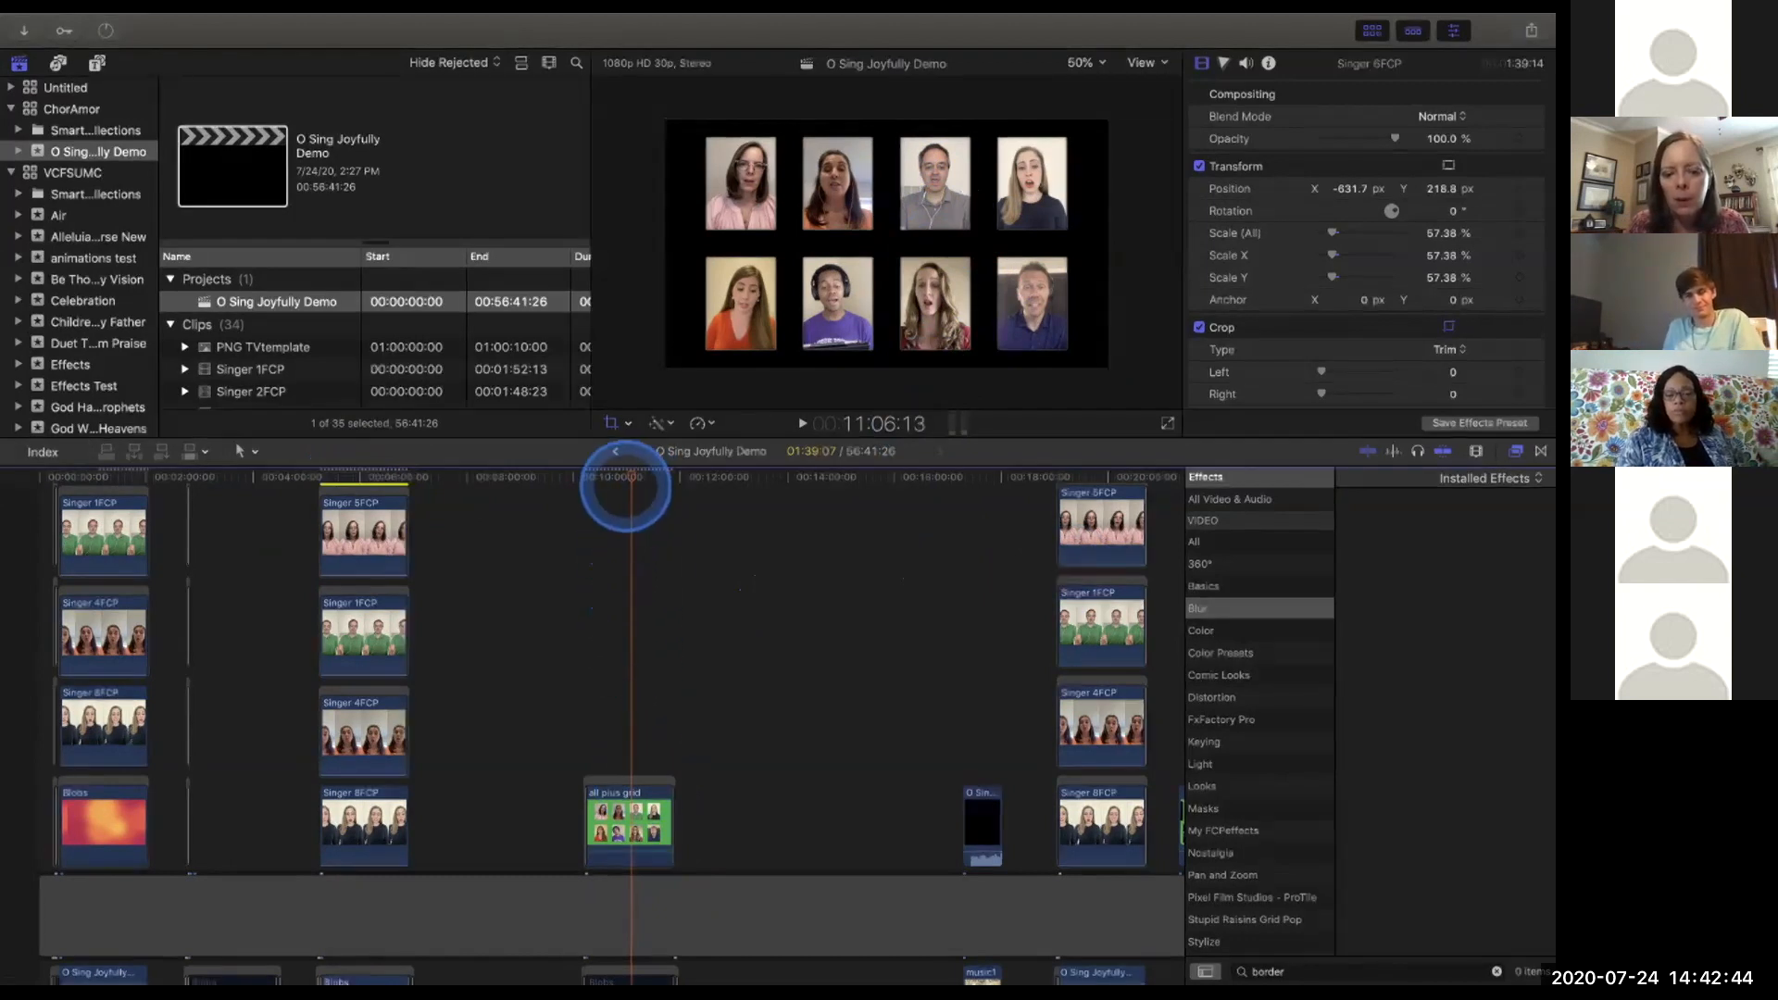
scroll(622, 623, "down", 5)
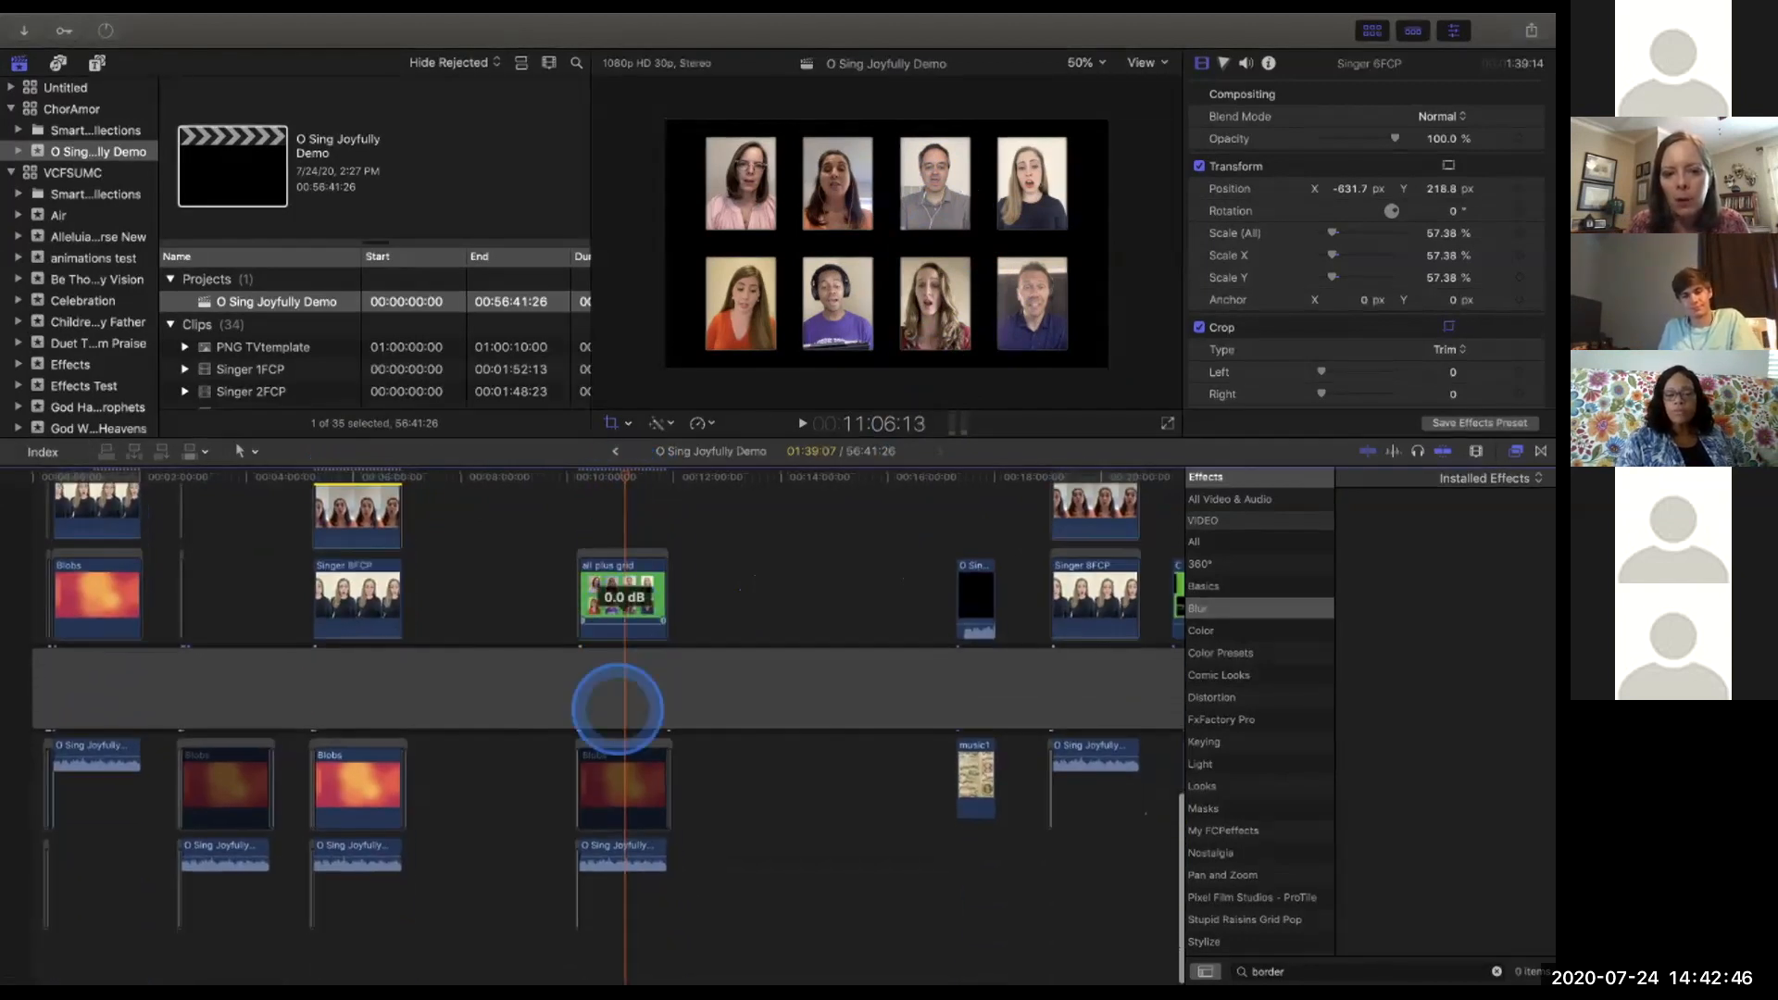
left_click(621, 778)
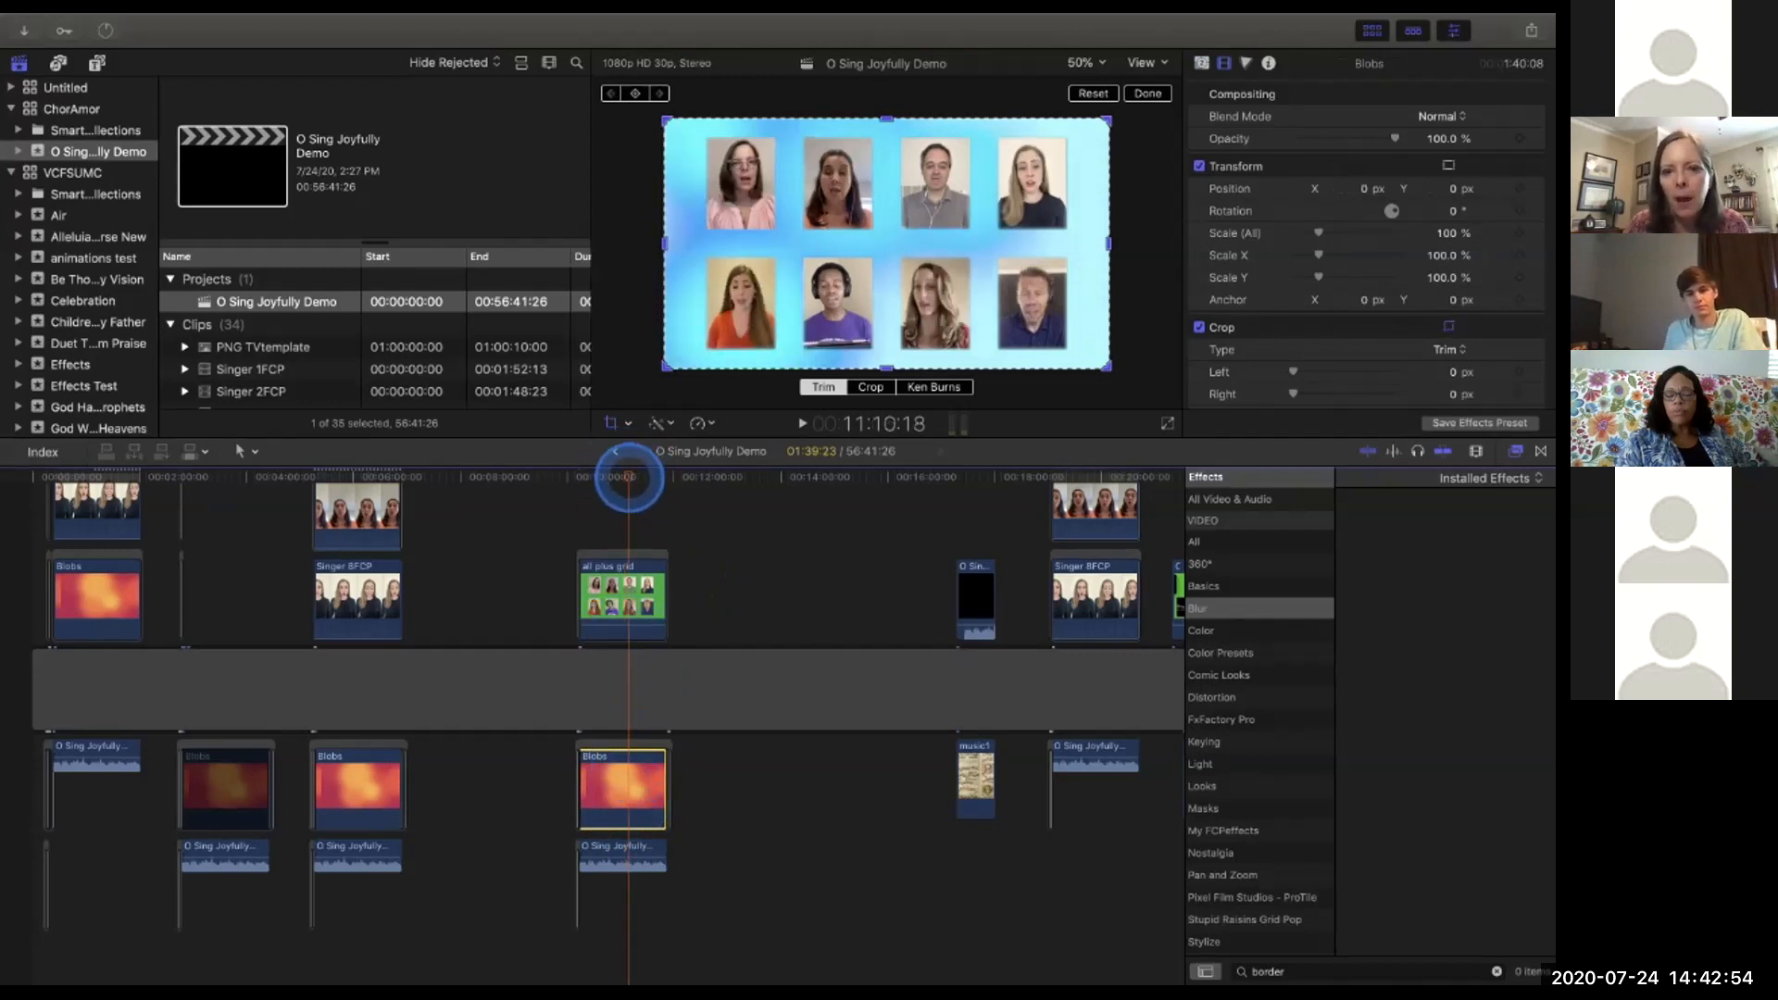
Move the playhead to about 17:36 to view the keyed singer grid over the sheet music background.
scroll(624, 476, "up", 2)
scroll(624, 476, "left", 2)
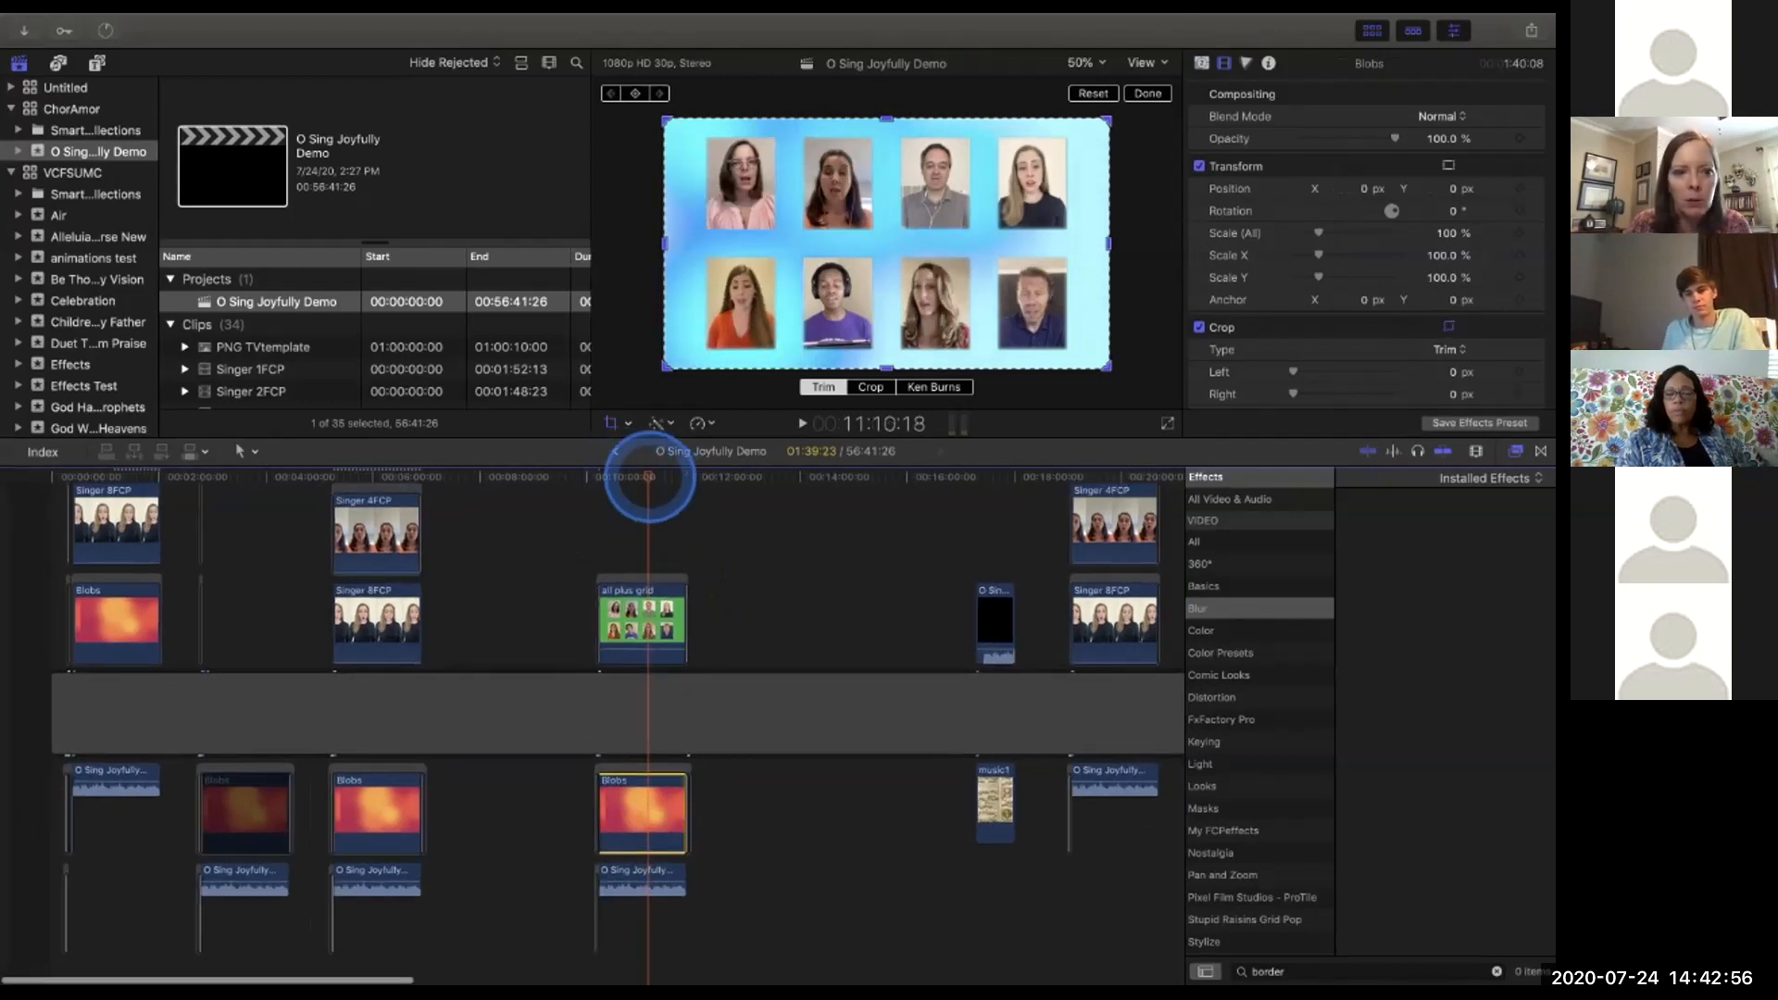
scroll(436, 476, "right", 1)
left_click(61, 476)
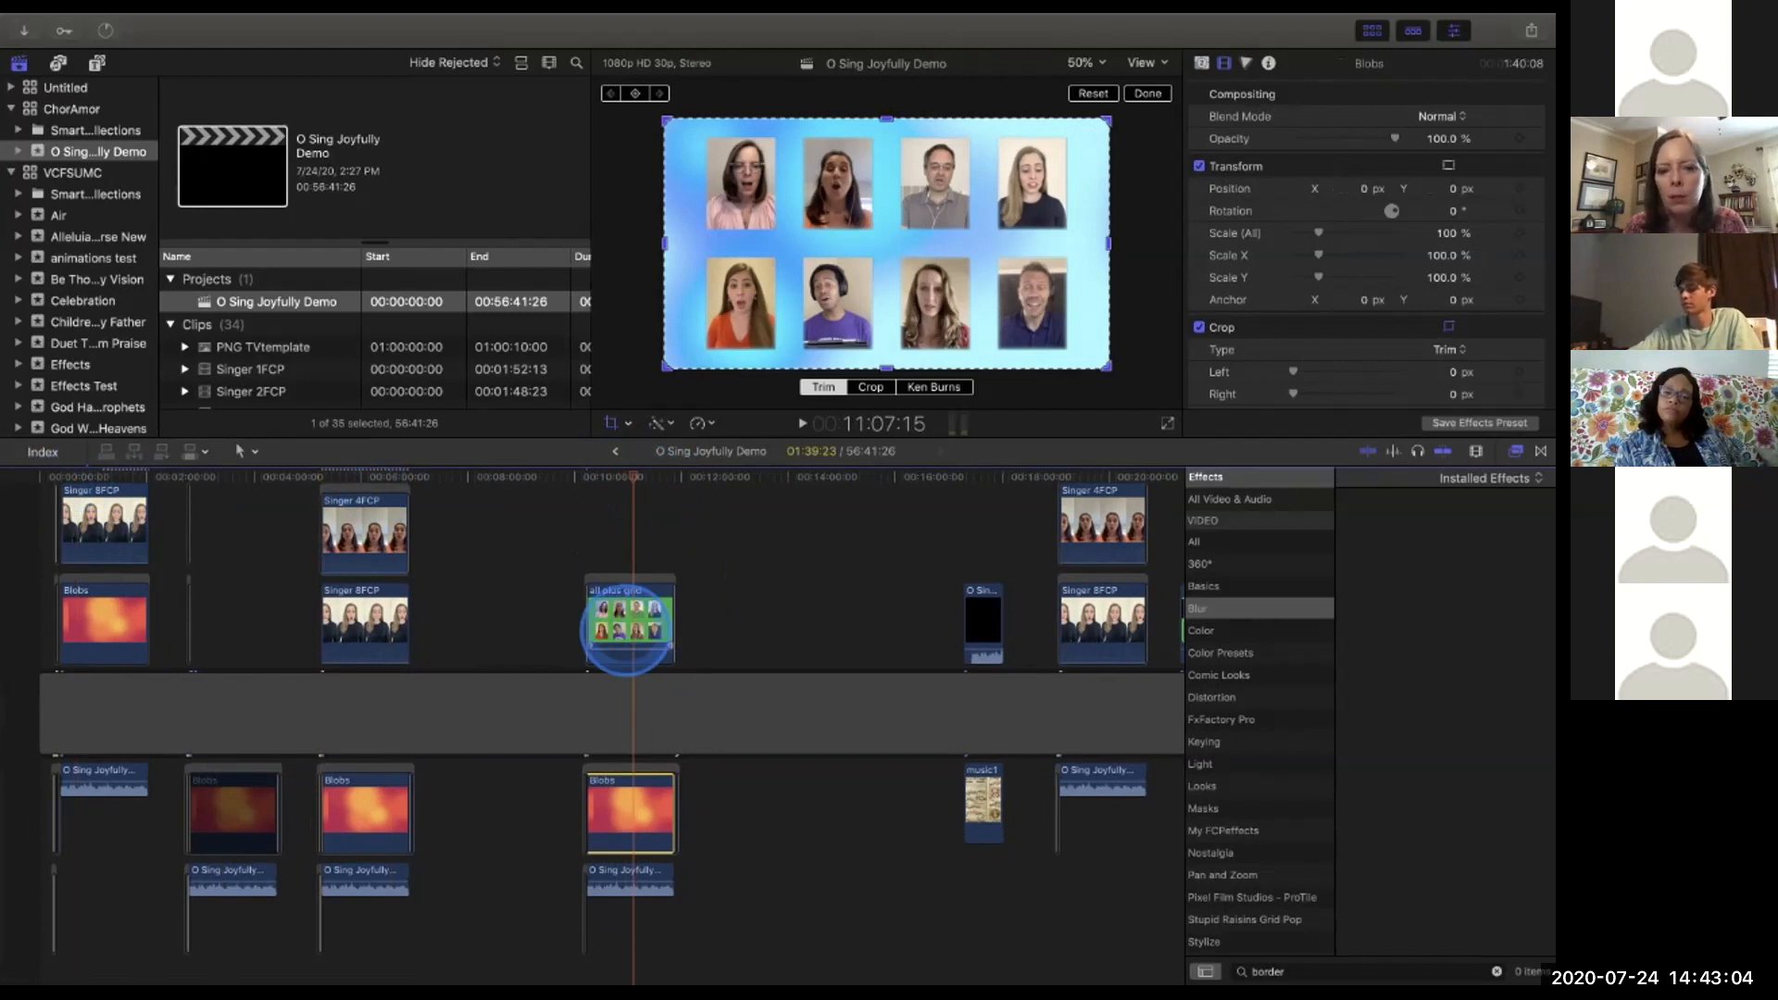
left_click(631, 620)
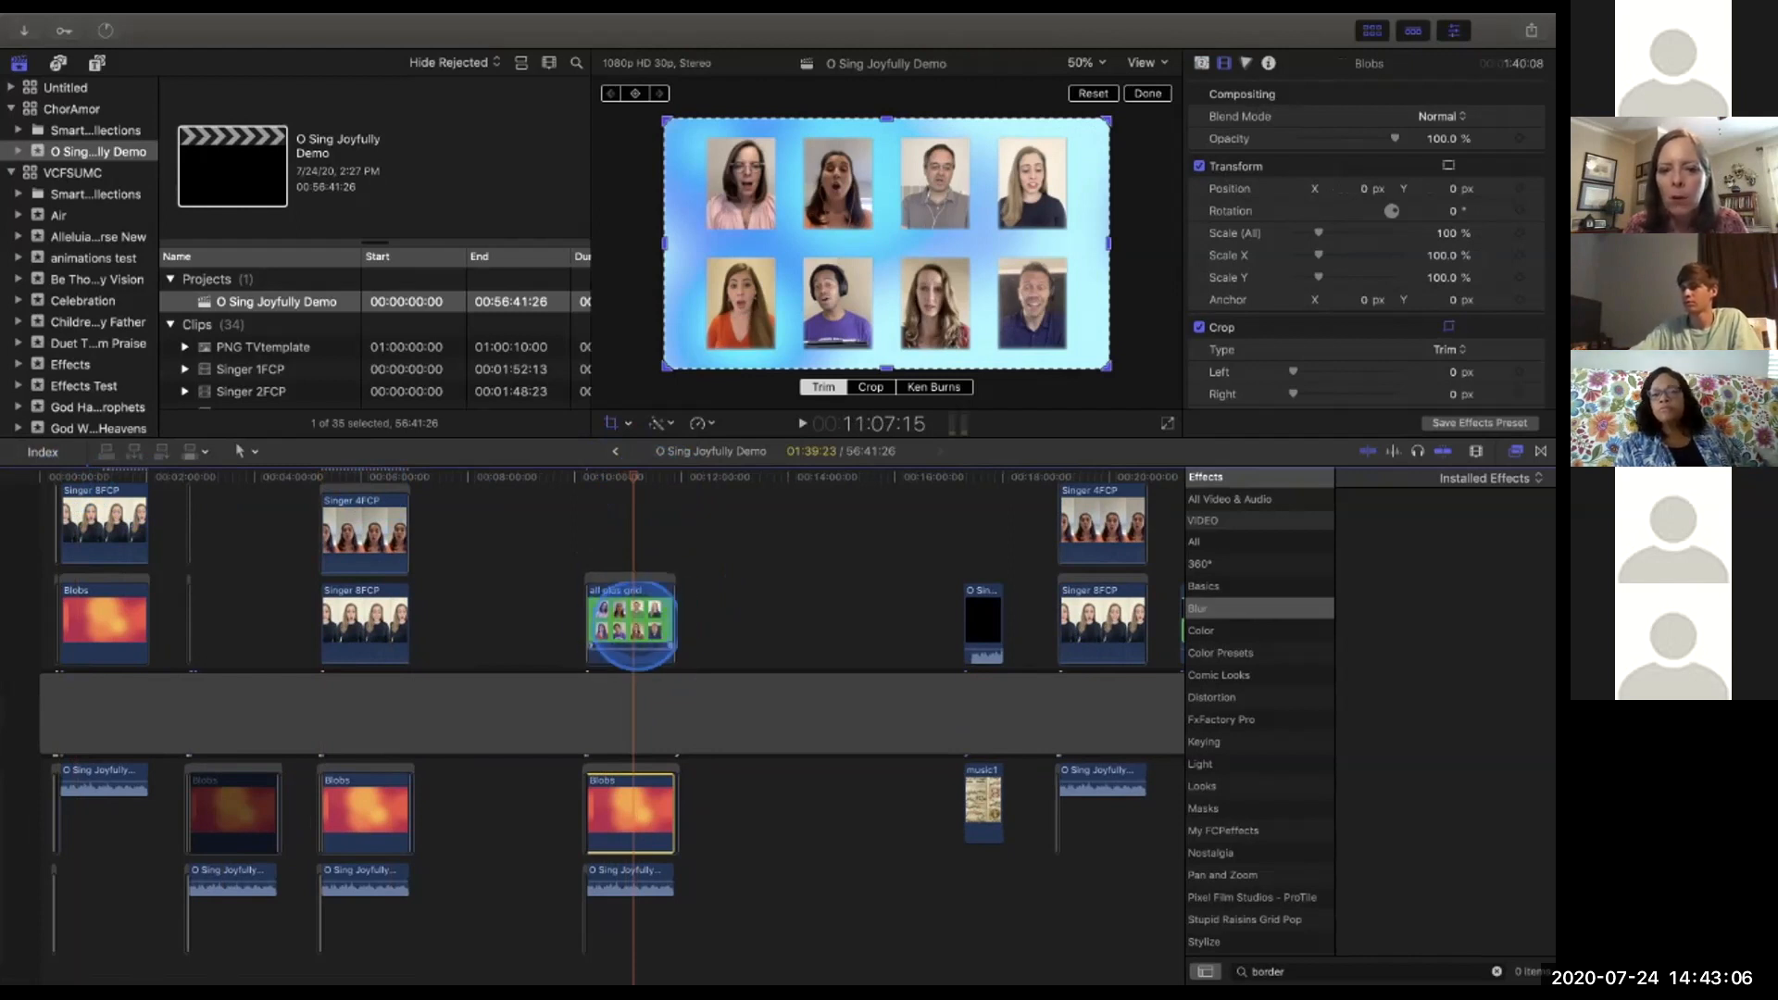
key("super+minus")
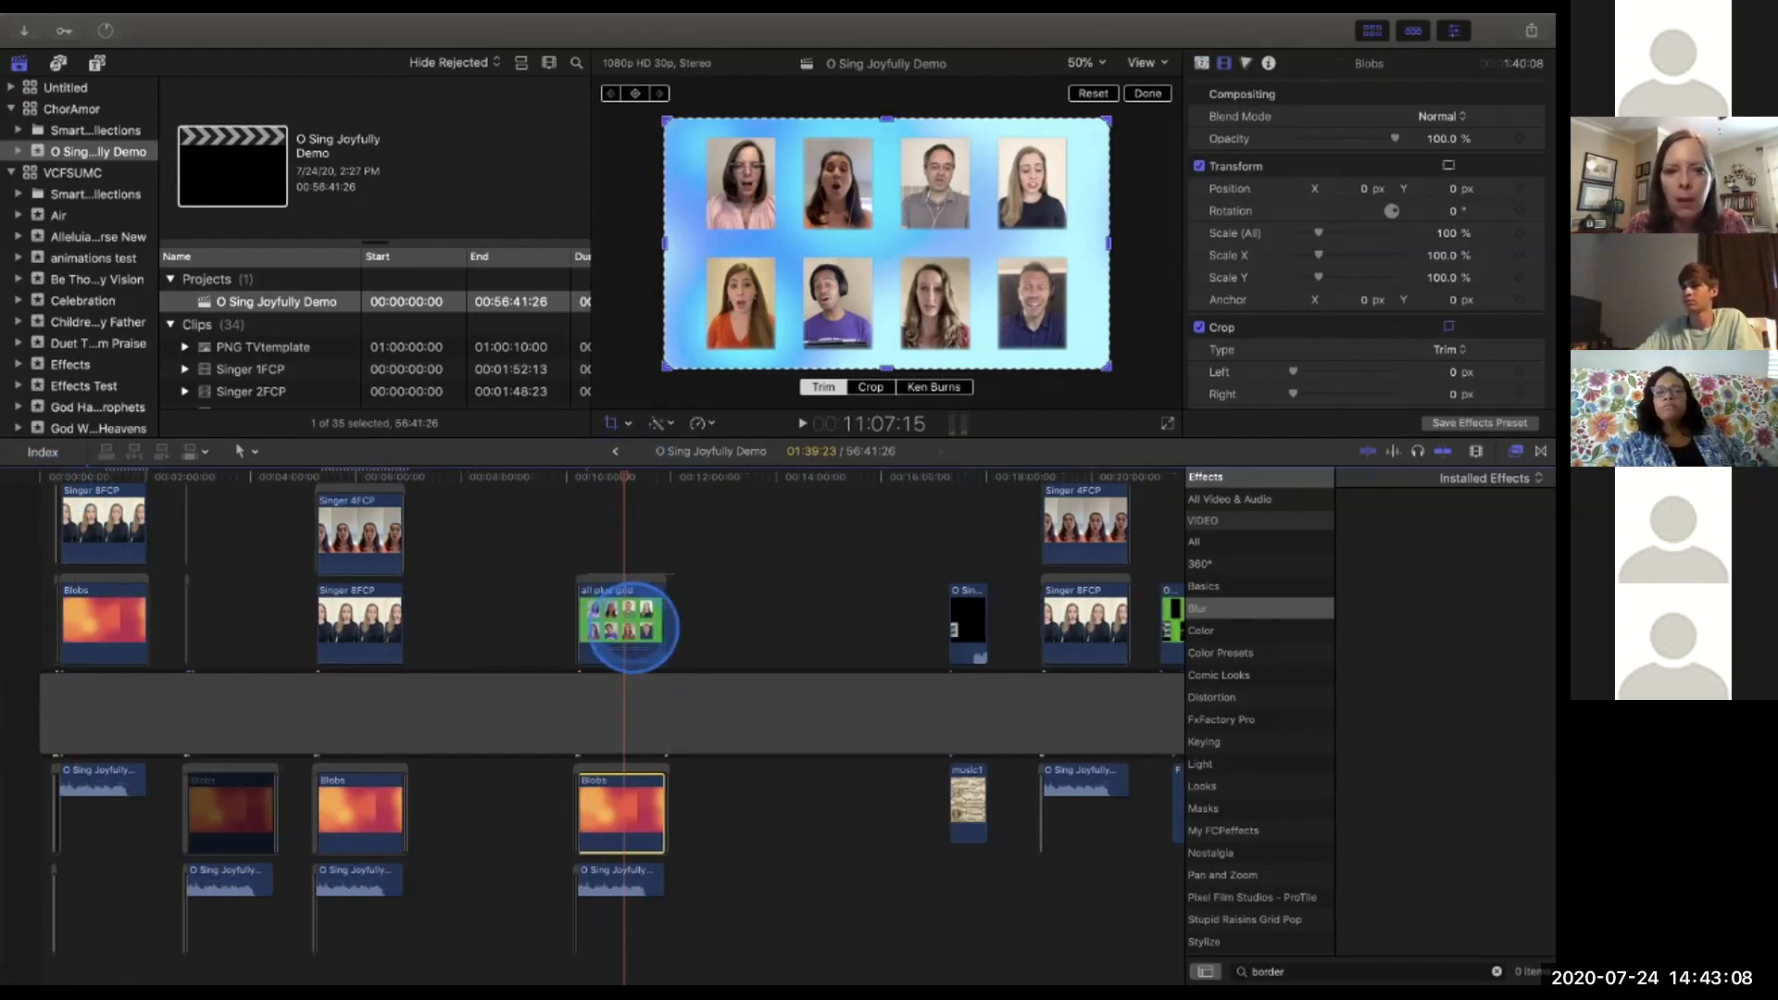
left_click_drag(574, 477, 890, 512)
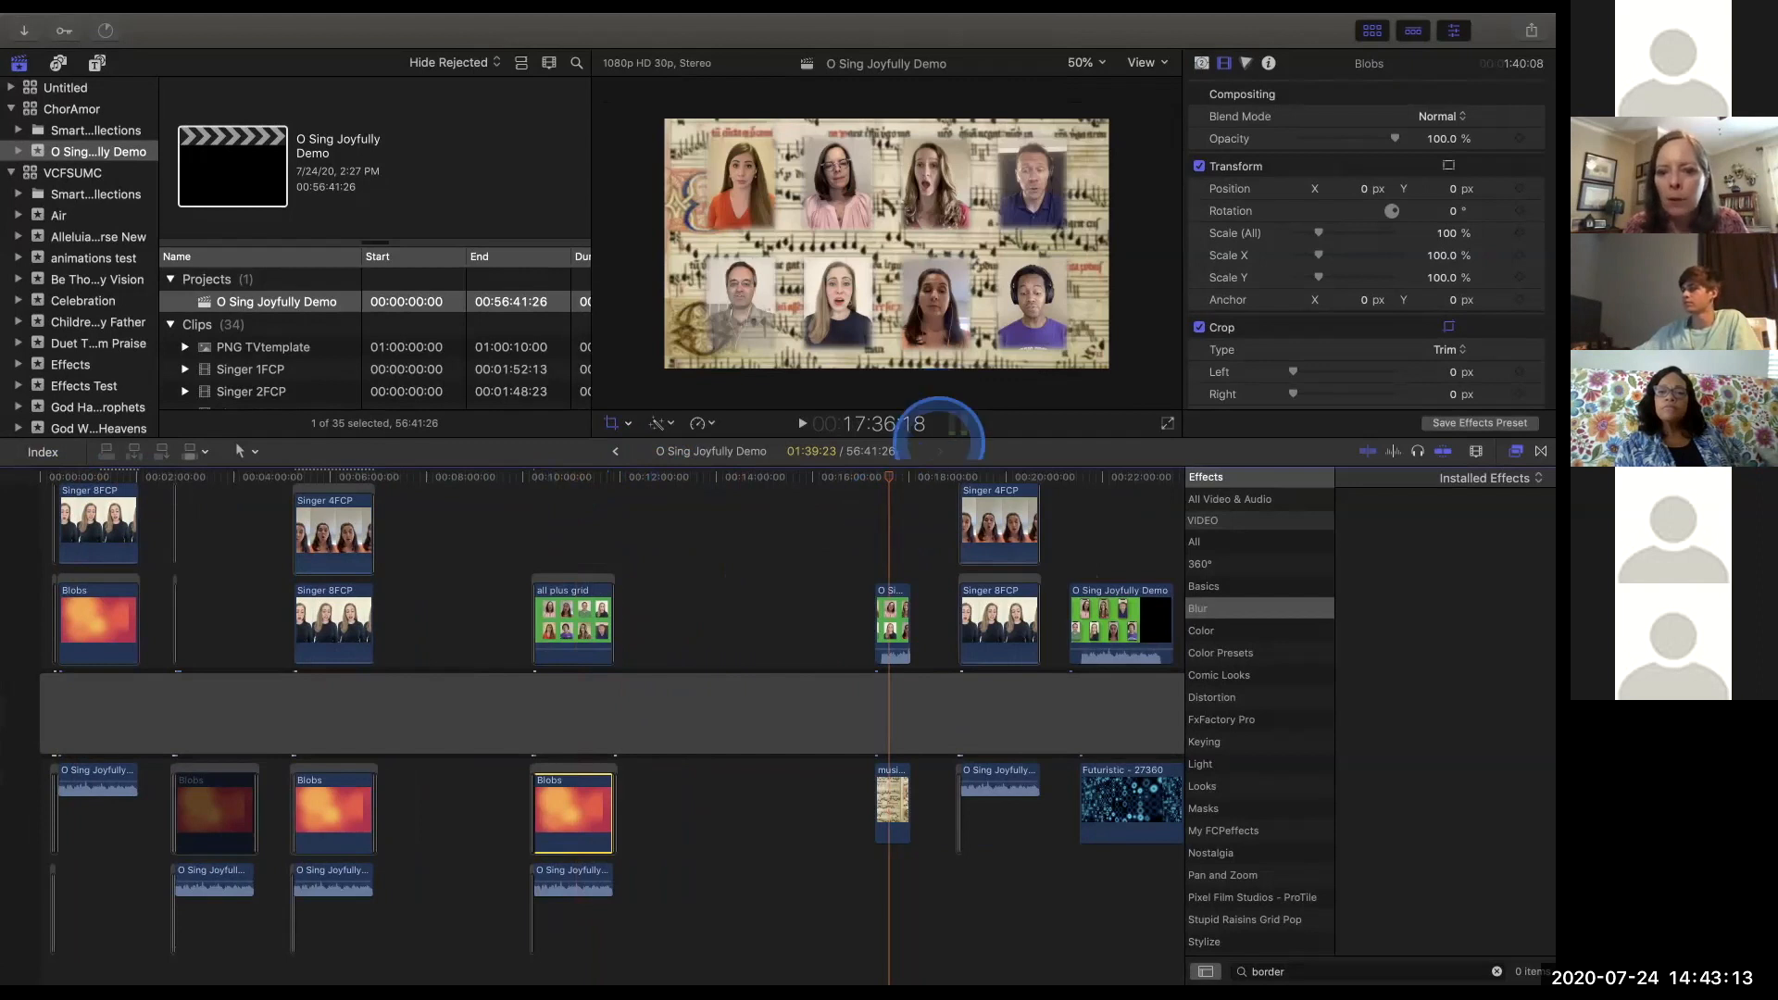
Select the keyed O Sing Joyfully Demo music clip and set its Keyer spill level to 38.34%.
left_click(892, 622)
key("shift+c")
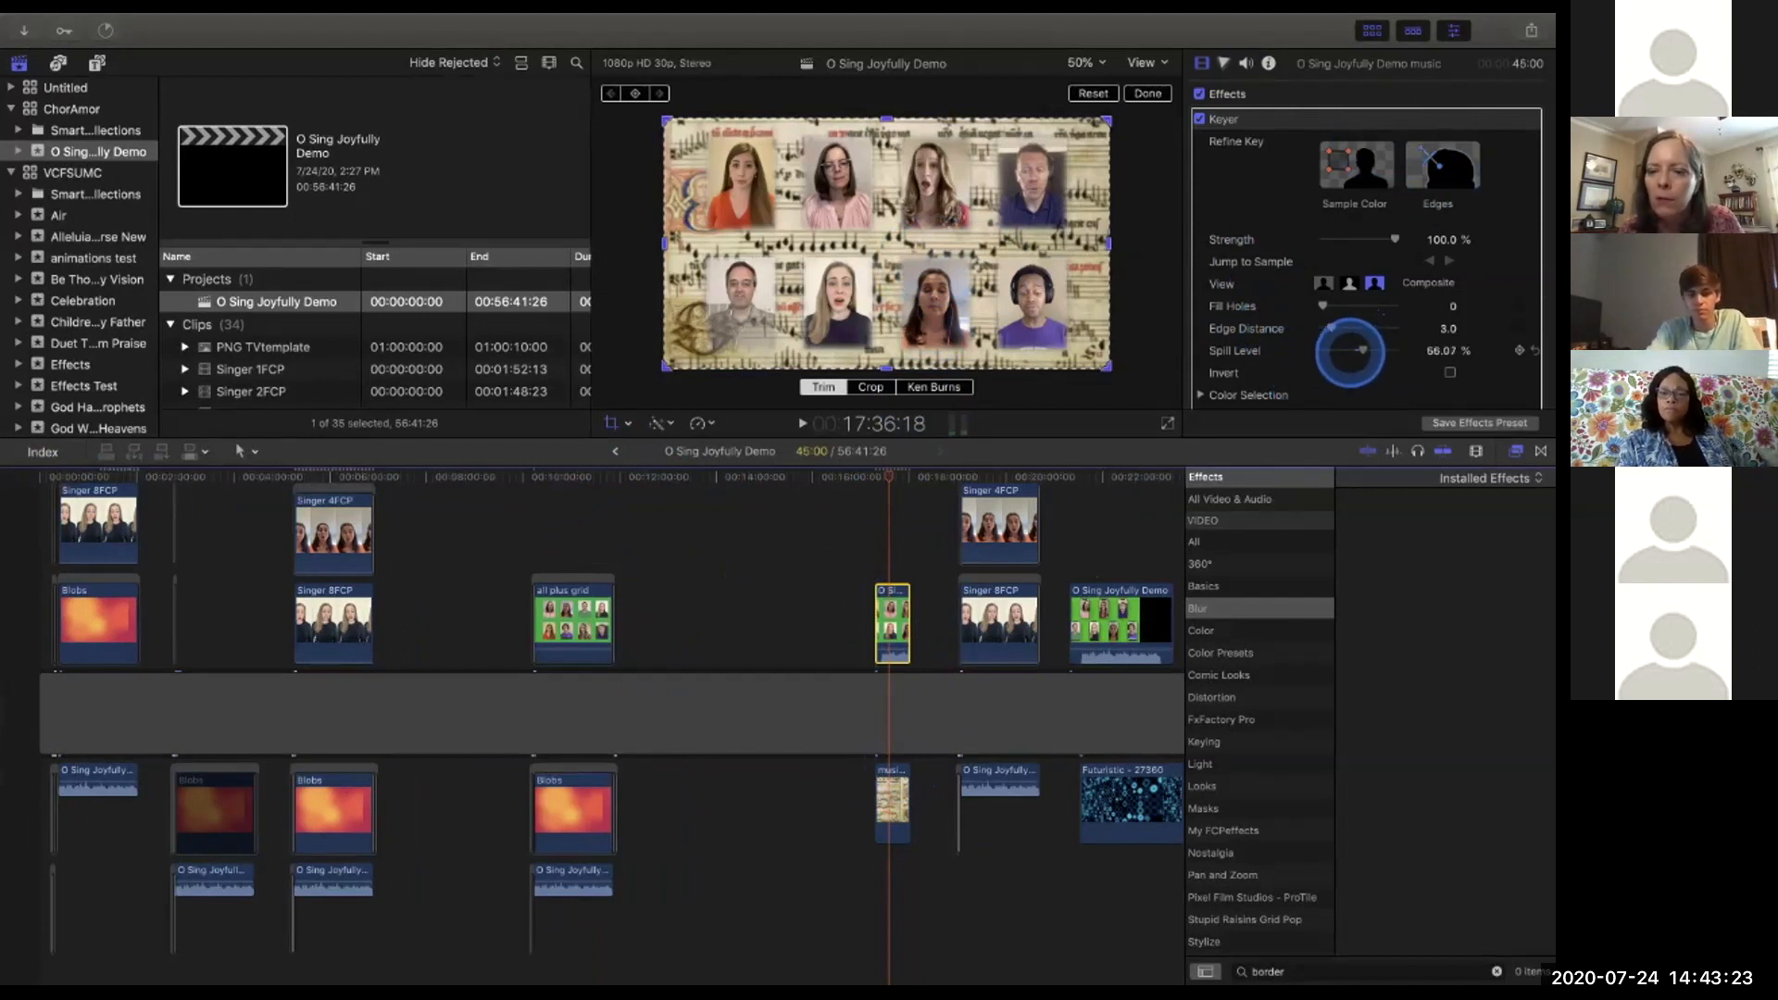
scroll(1350, 350, "down", 2)
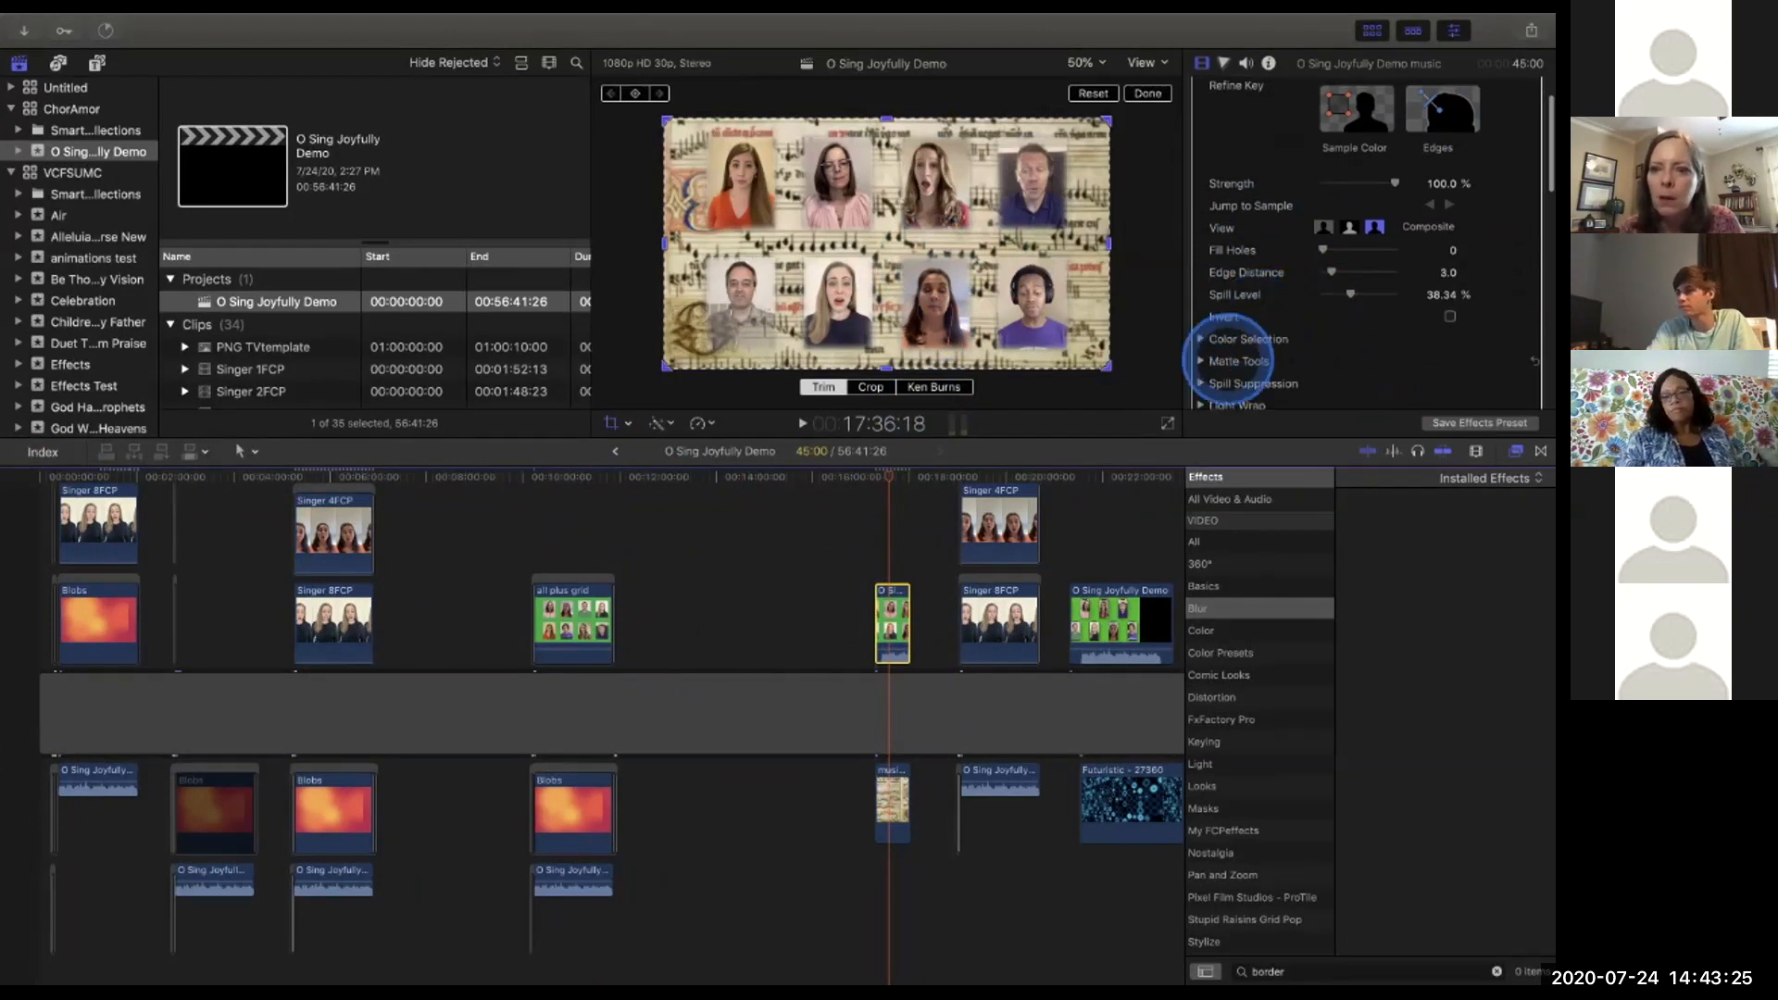
Expand the Keyer's Matte Tools for the music clip and set Soften to 9.98 and Erode to 1.38.
left_click(1198, 362)
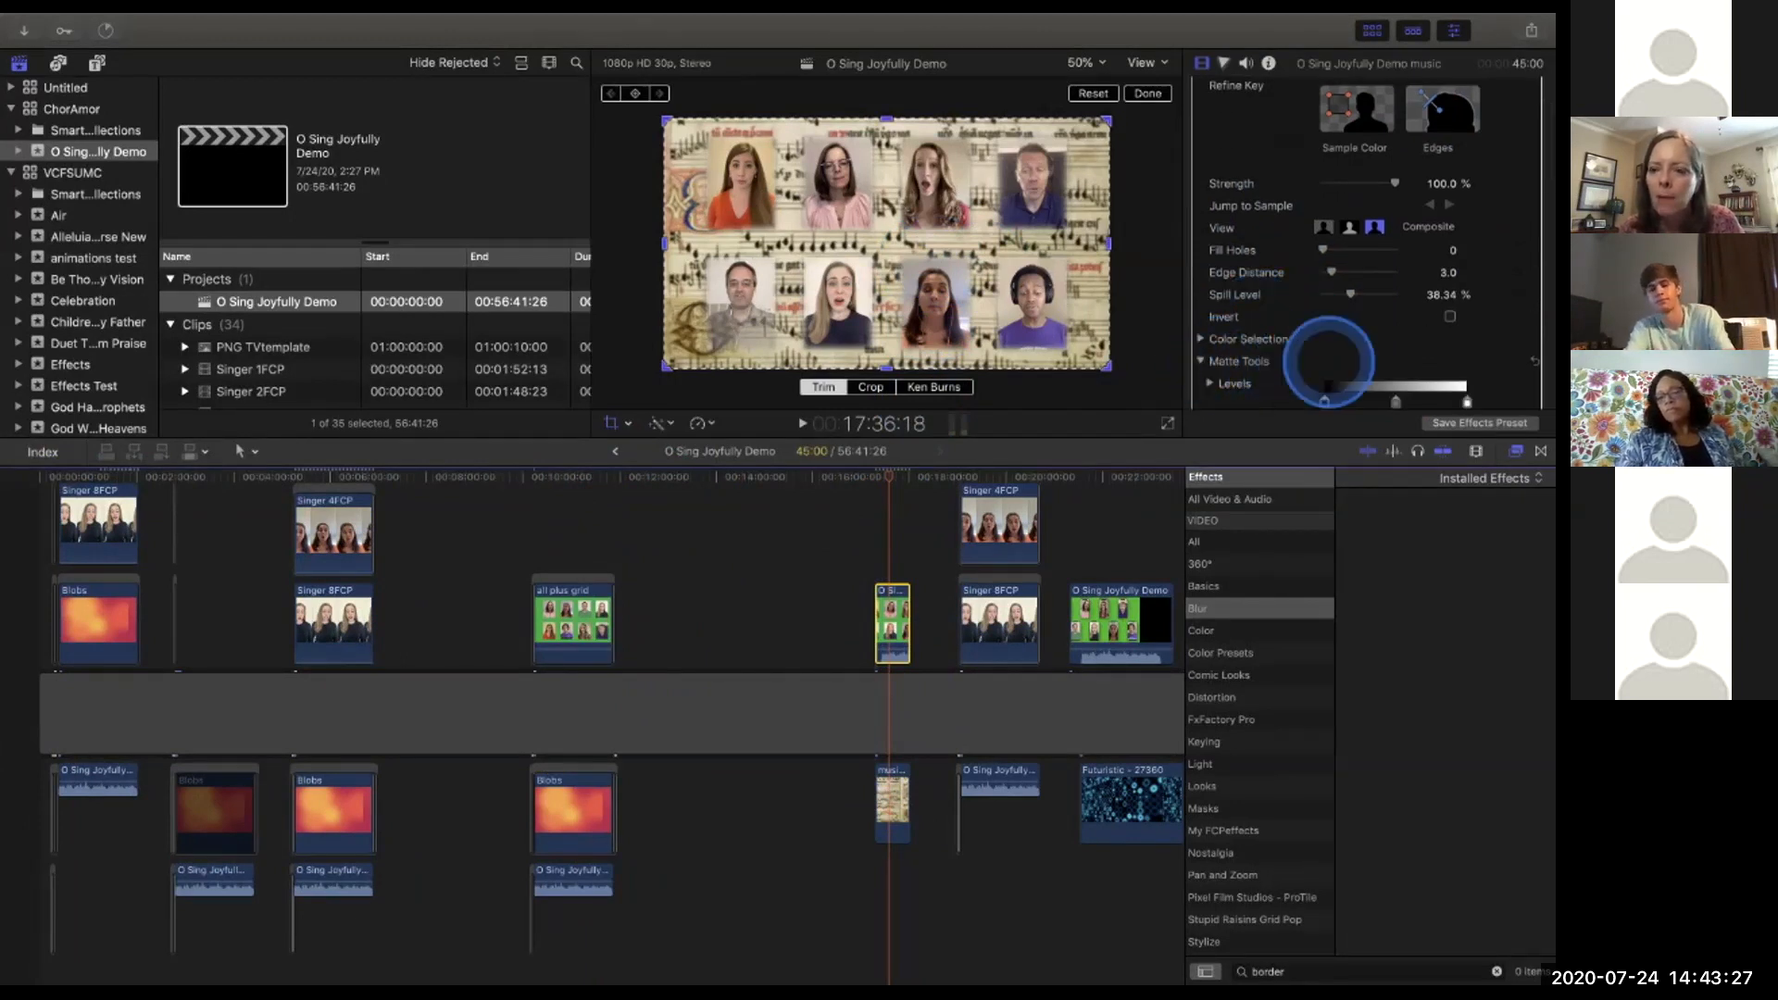
scroll(1322, 371, "down", 5)
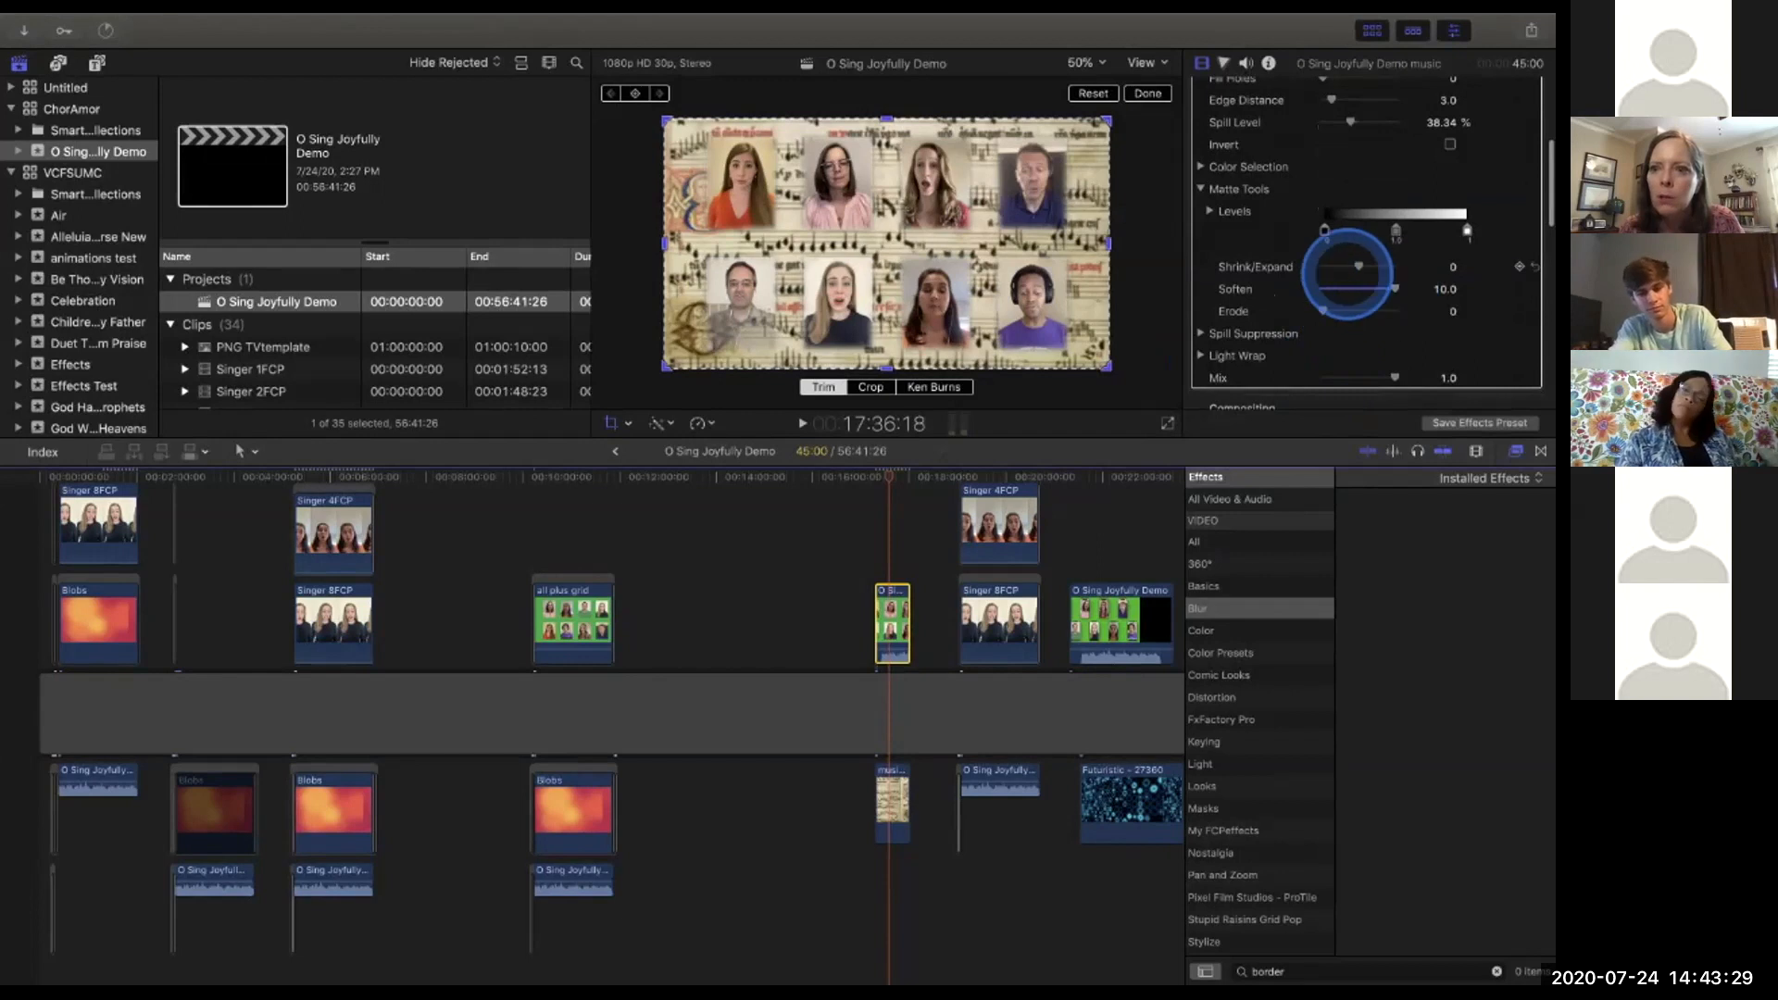
mouse_move(1394, 289)
left_mouse_down()
mouse_move(1313, 291)
mouse_move(1395, 289)
left_mouse_up()
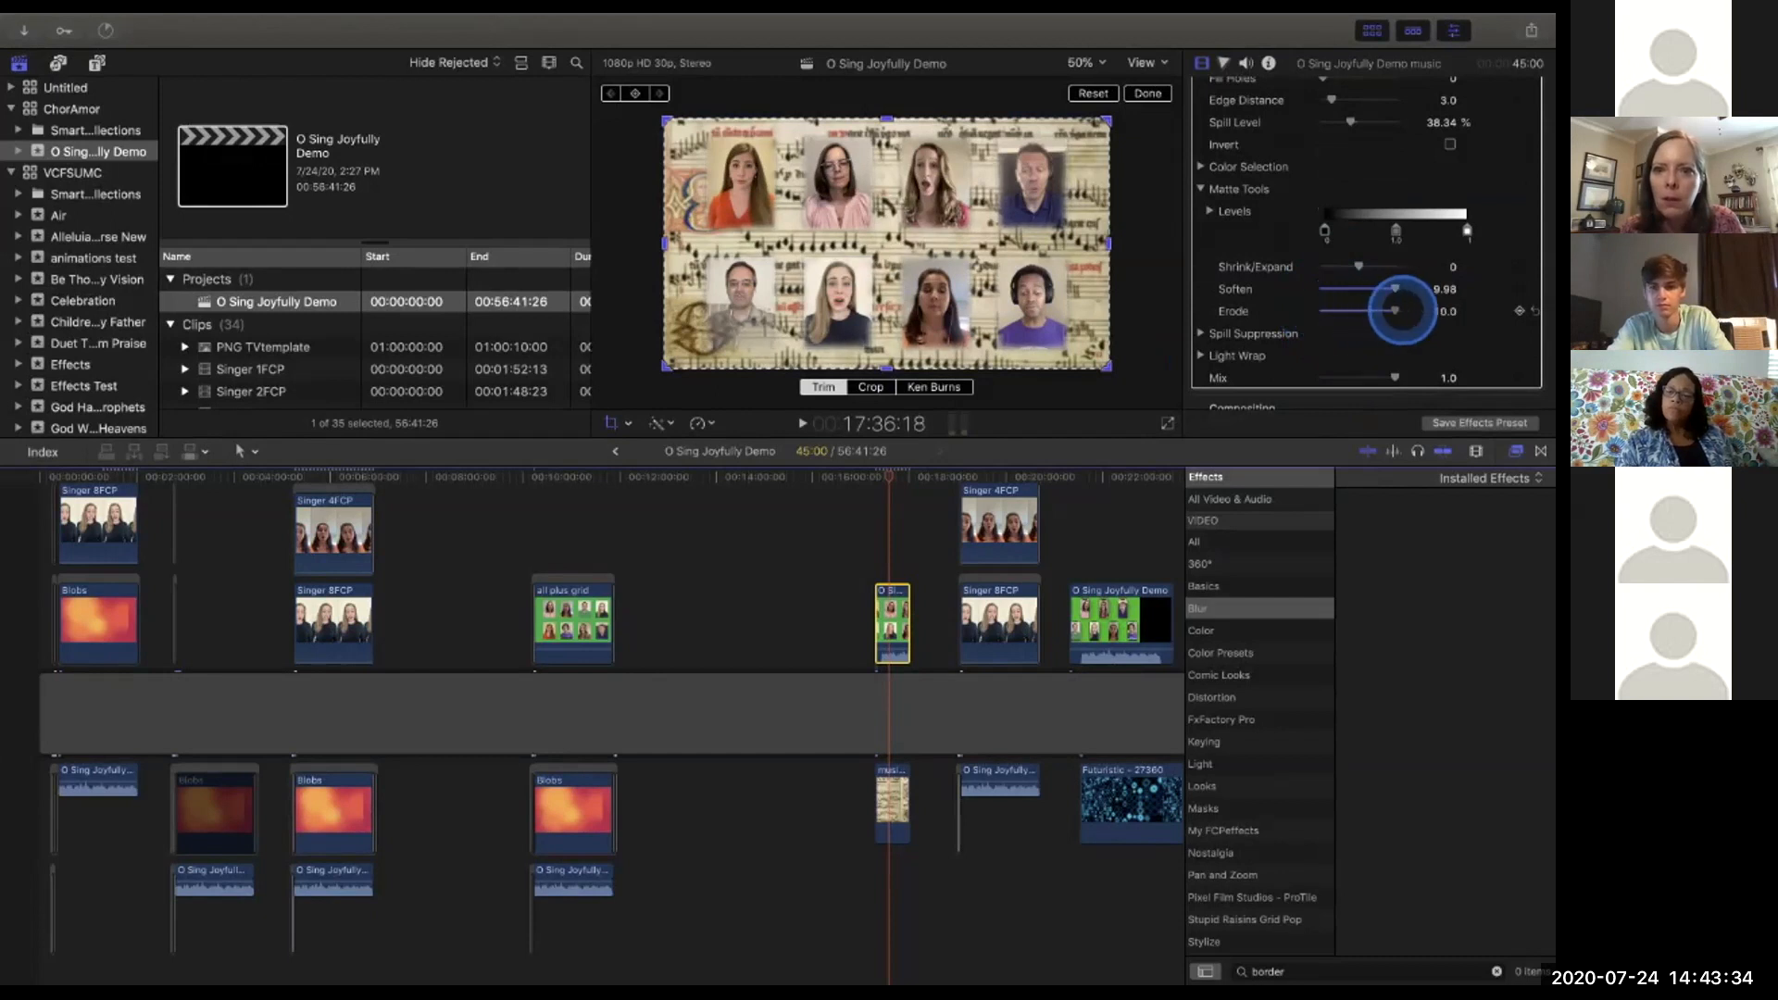
left_click_drag(1365, 311, 1333, 312)
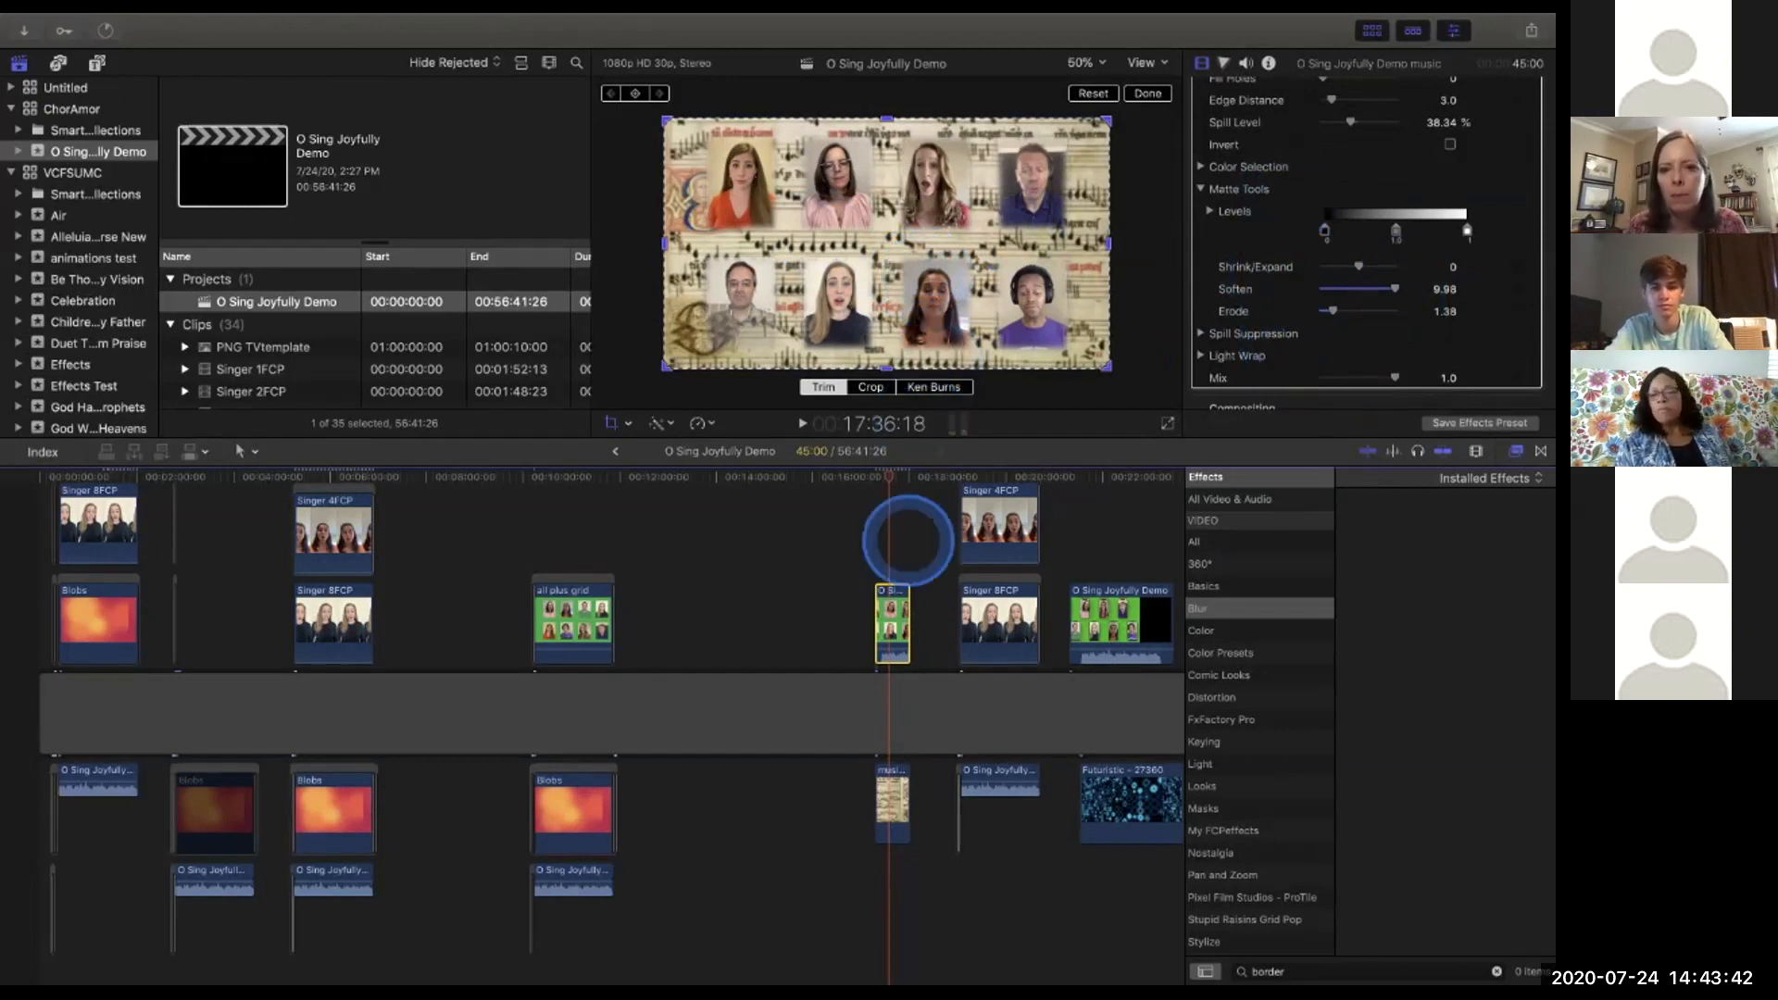
Move the playhead to about 22:18 to examine the tilted singer layout over the Futuristic background.
scroll(907, 540, "down", 1)
scroll(907, 540, "right", 5)
scroll(907, 540, "up", 2)
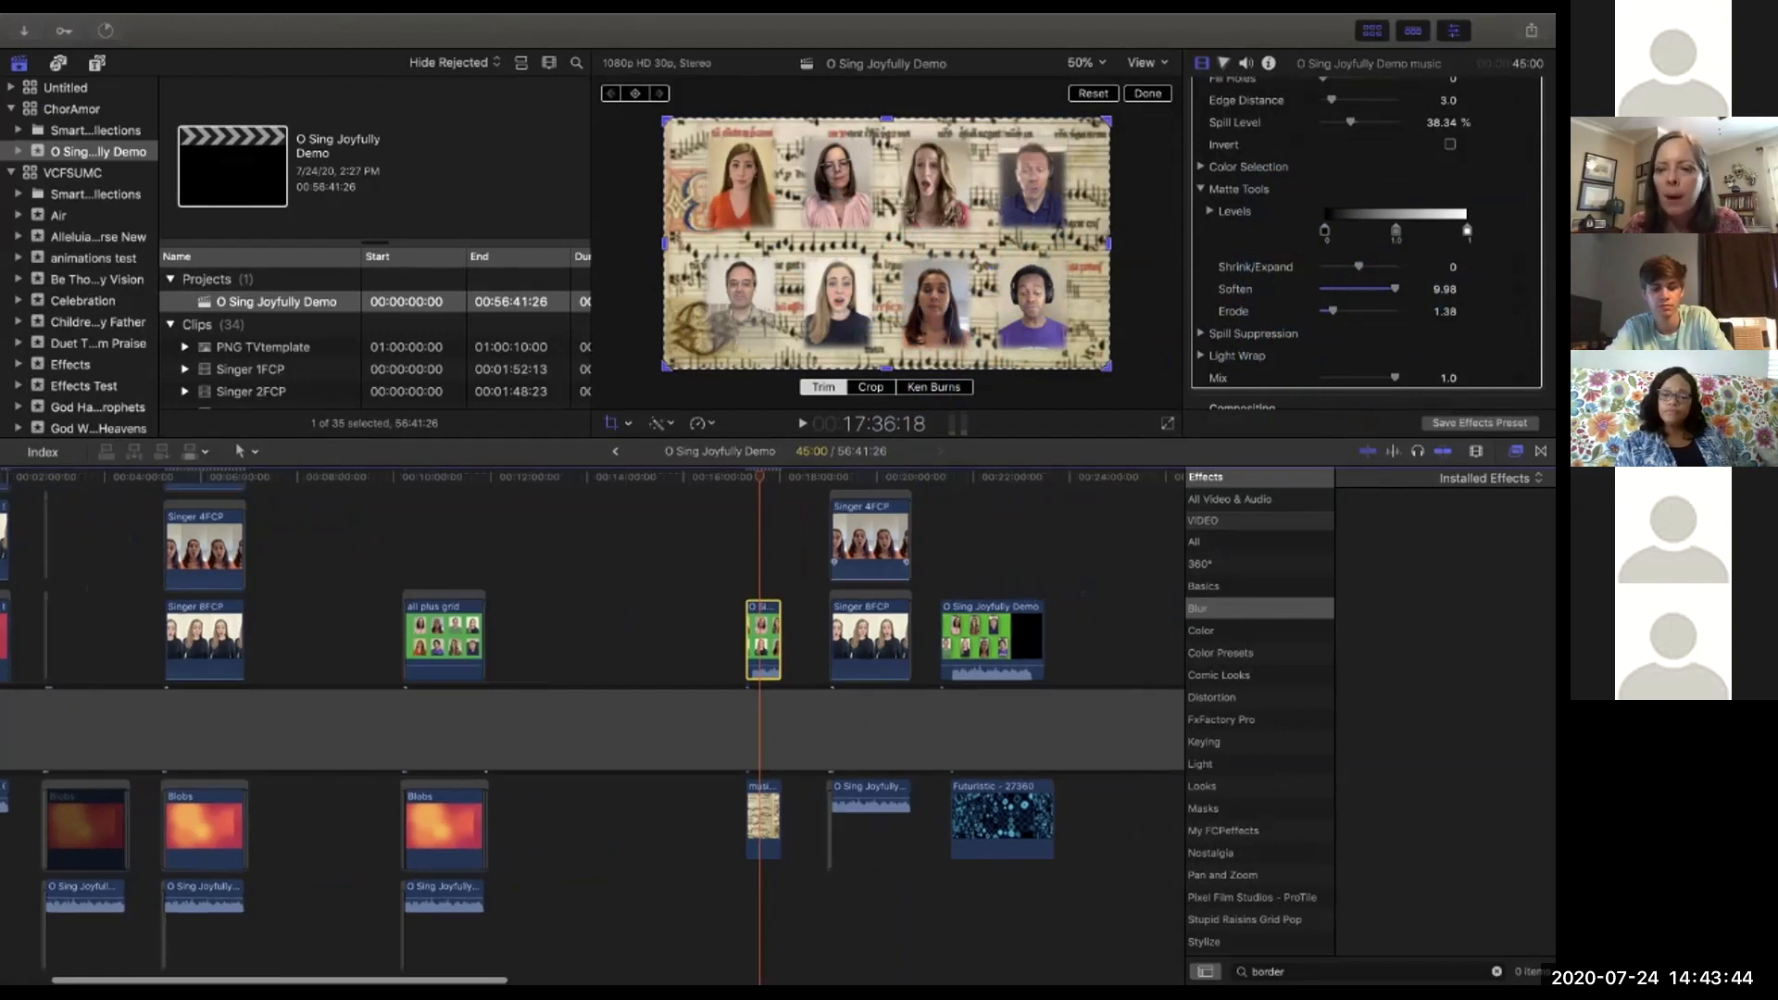
scroll(593, 726, "right", 2)
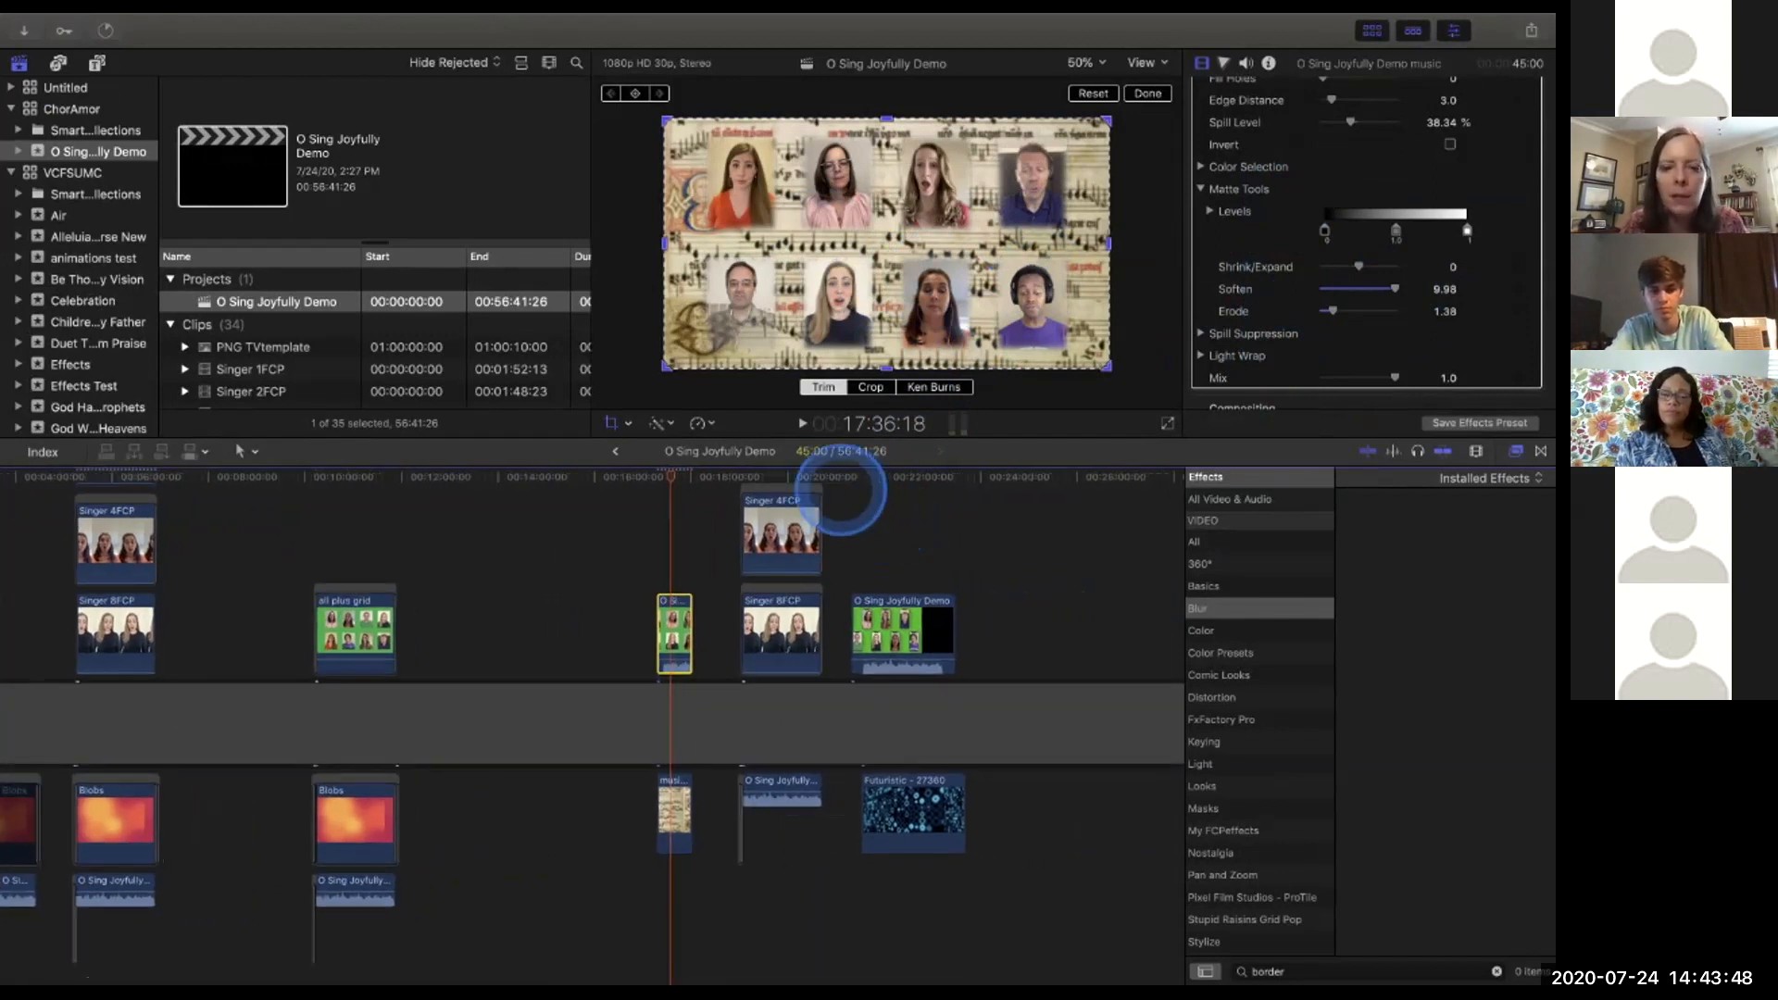
left_click_drag(671, 475, 898, 499)
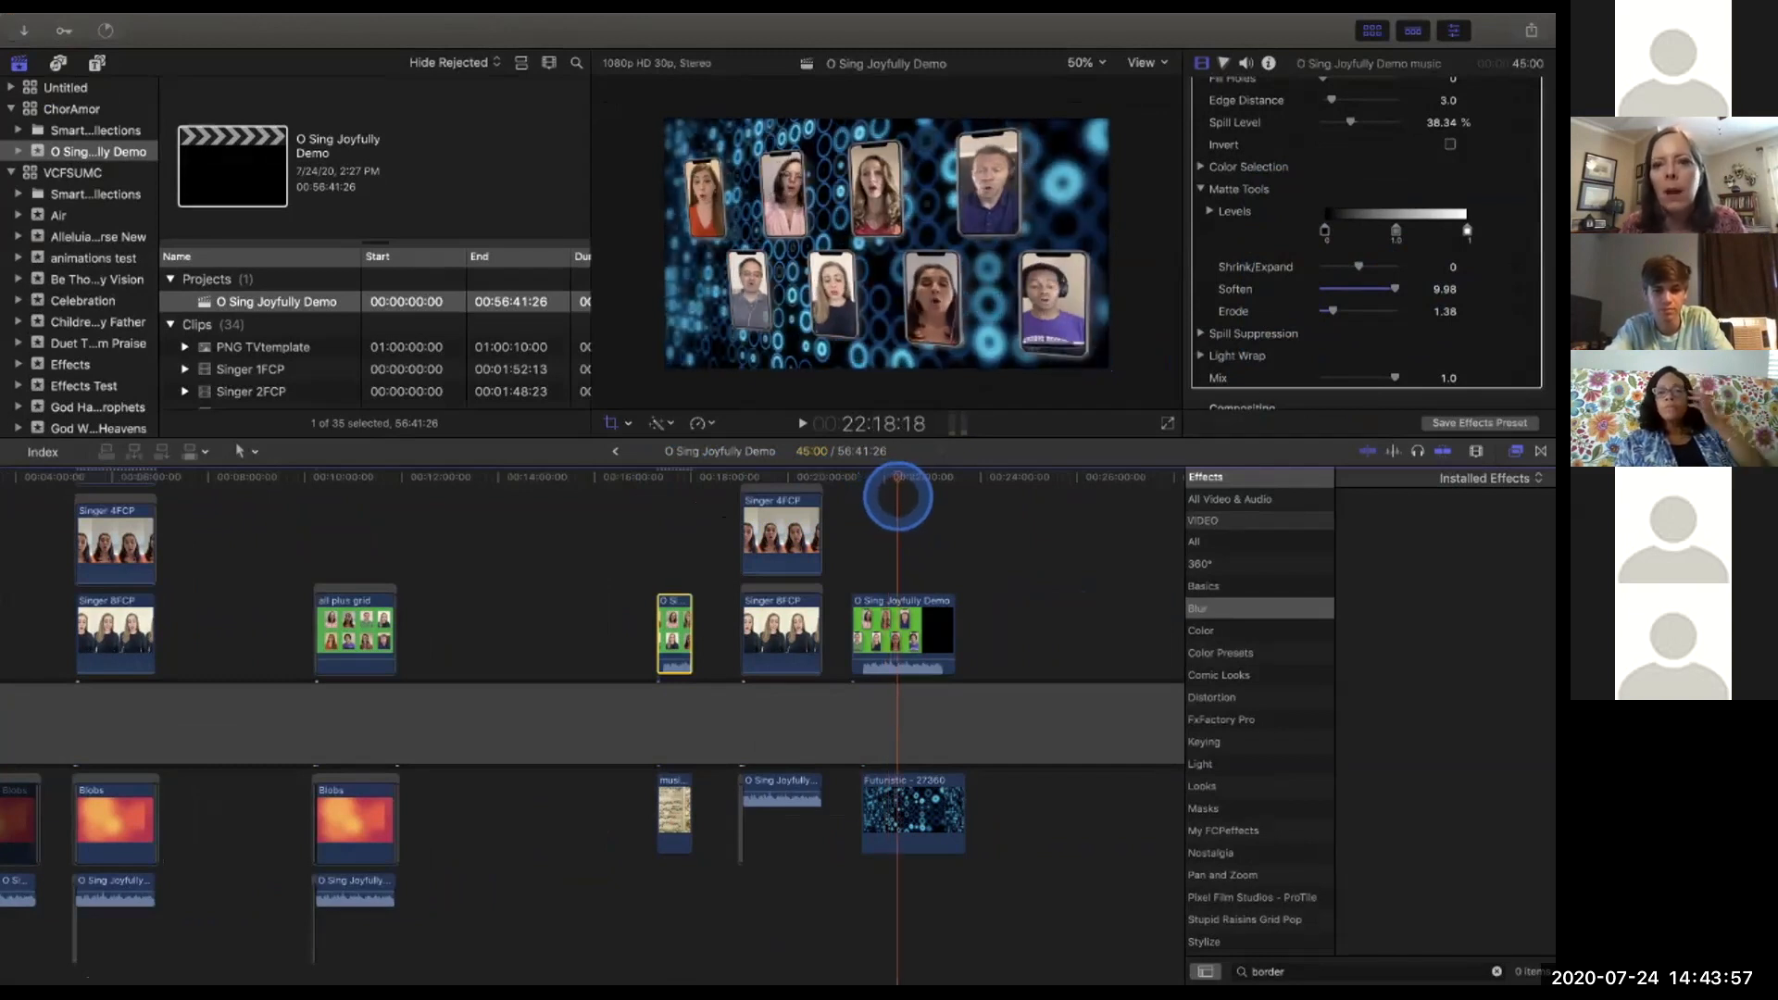
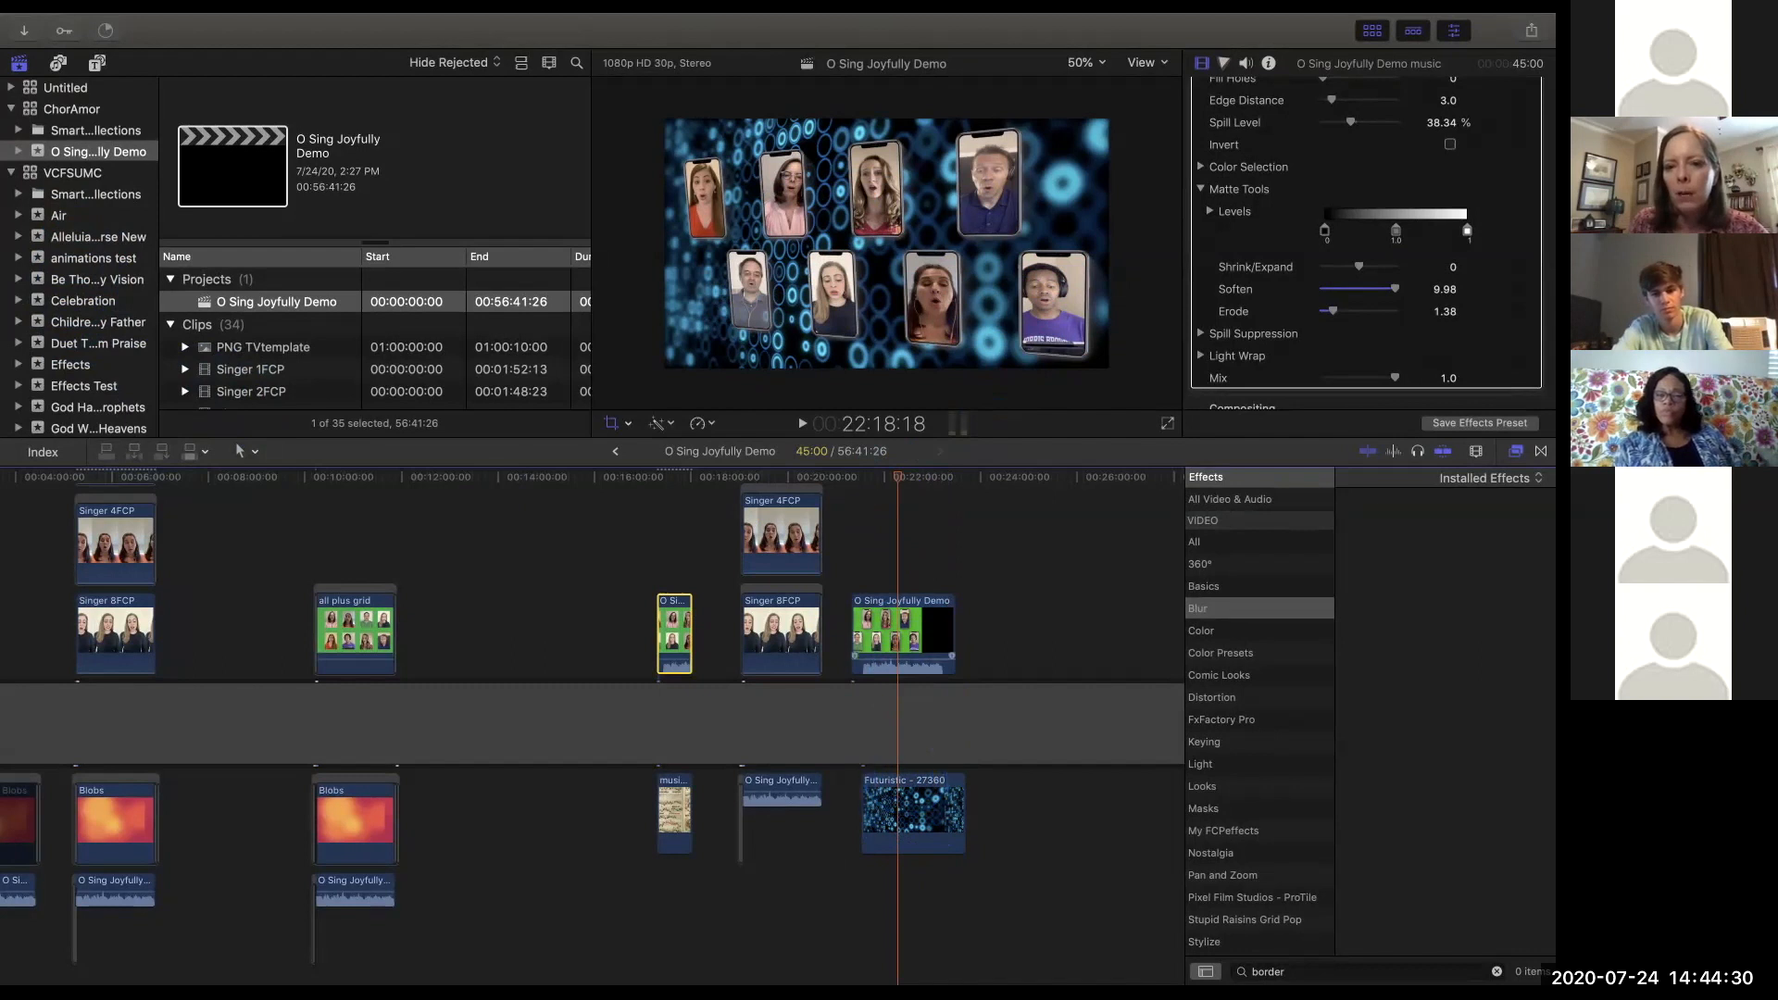
Advance the playhead to about 22:30 in the Futuristic section and switch the viewer's on-screen controls to Distort.
left_click_drag(898, 482, 906, 481)
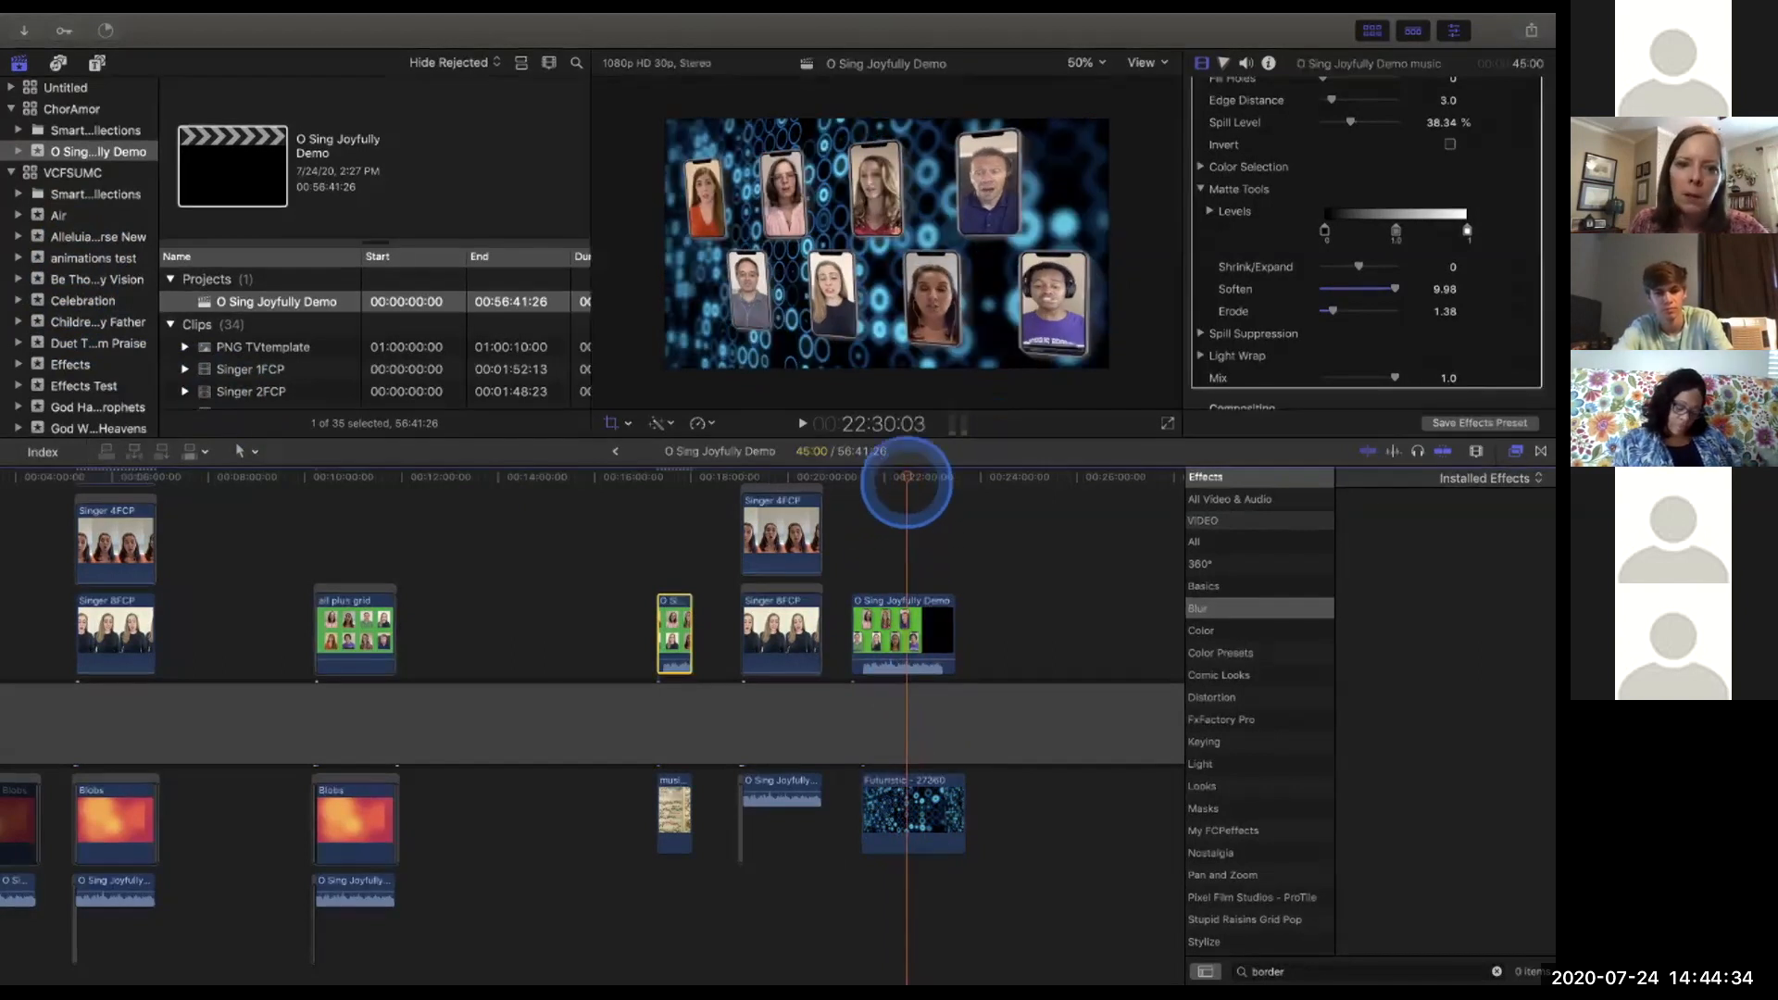
left_click(628, 424)
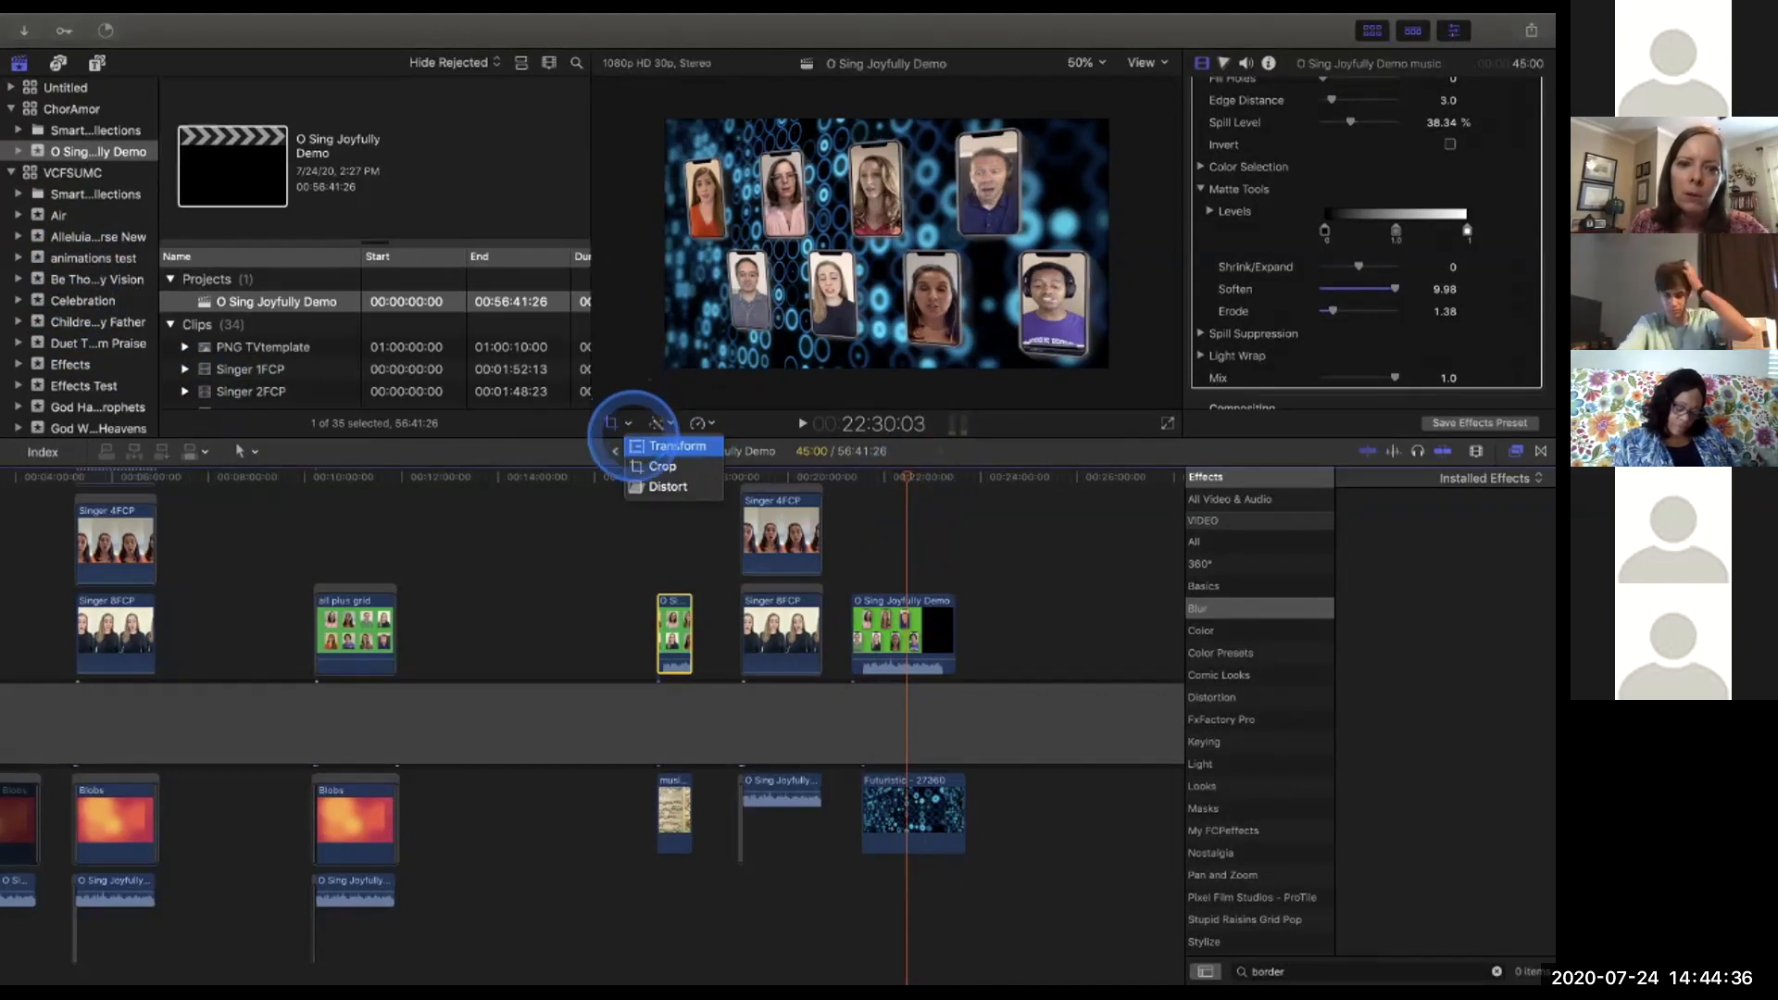
left_click(648, 487)
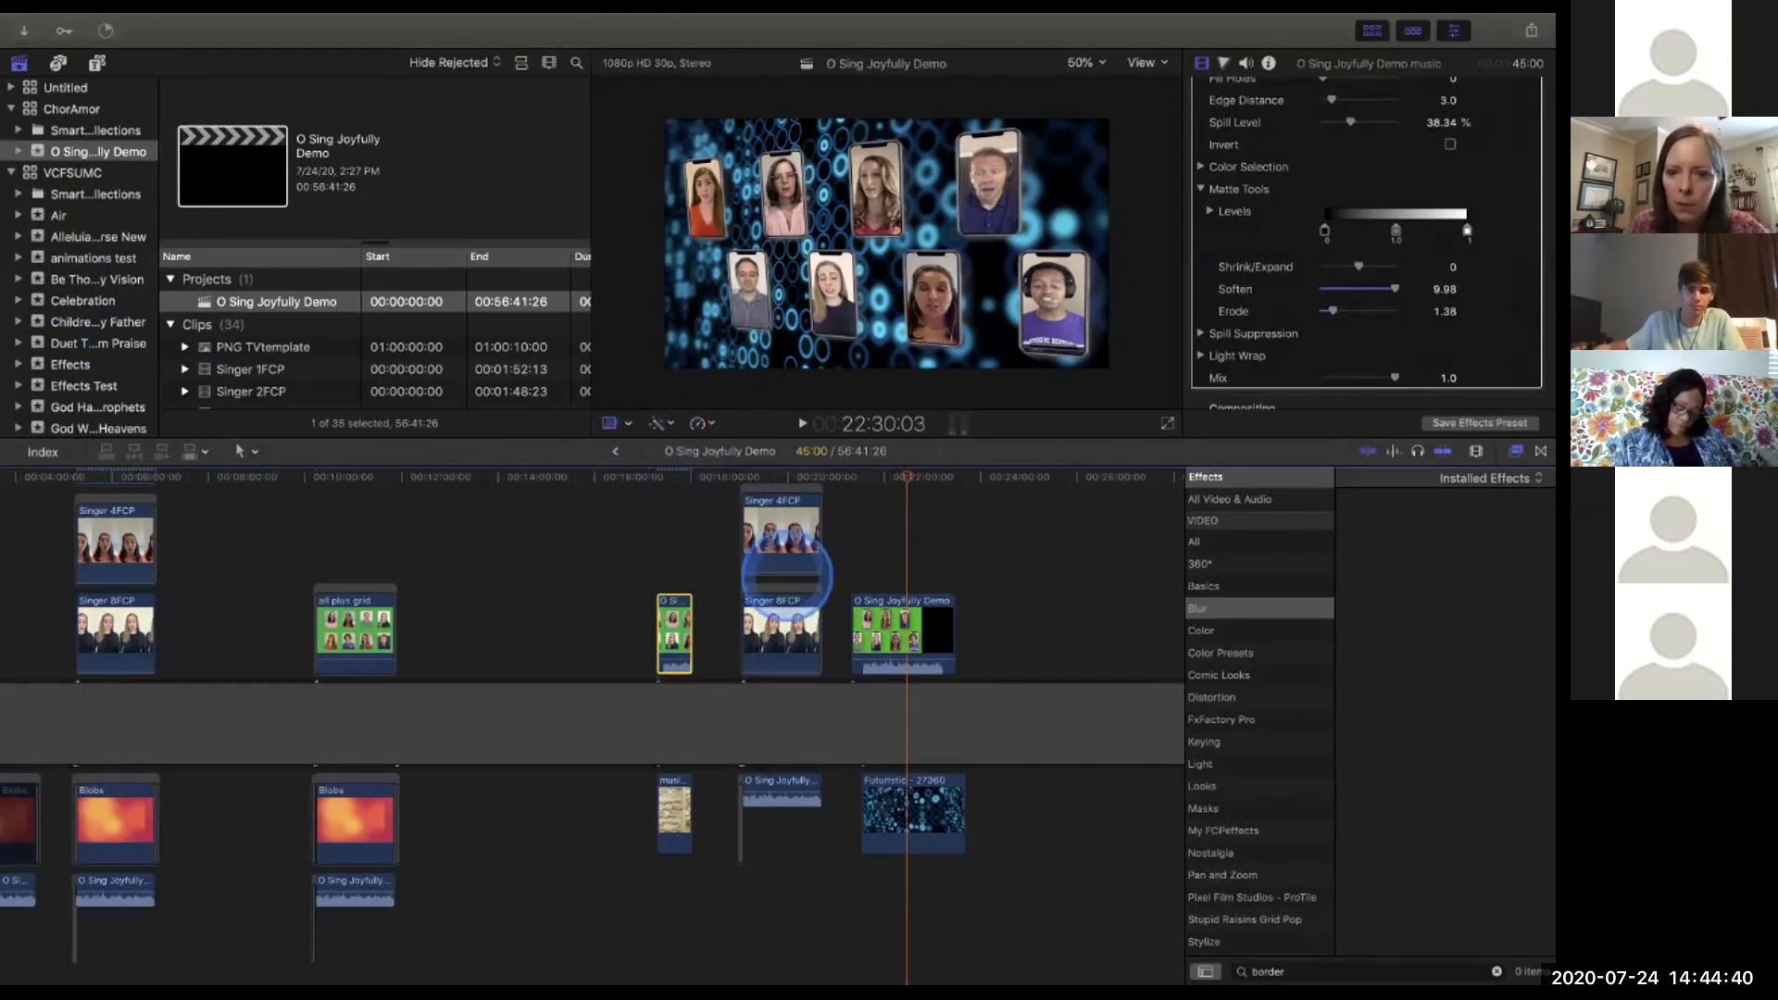
Distort the O Sing Joyfully Demo clip over the Futuristic background, pulling its left corners inward so the singer grid recedes to that side.
left_click(889, 607)
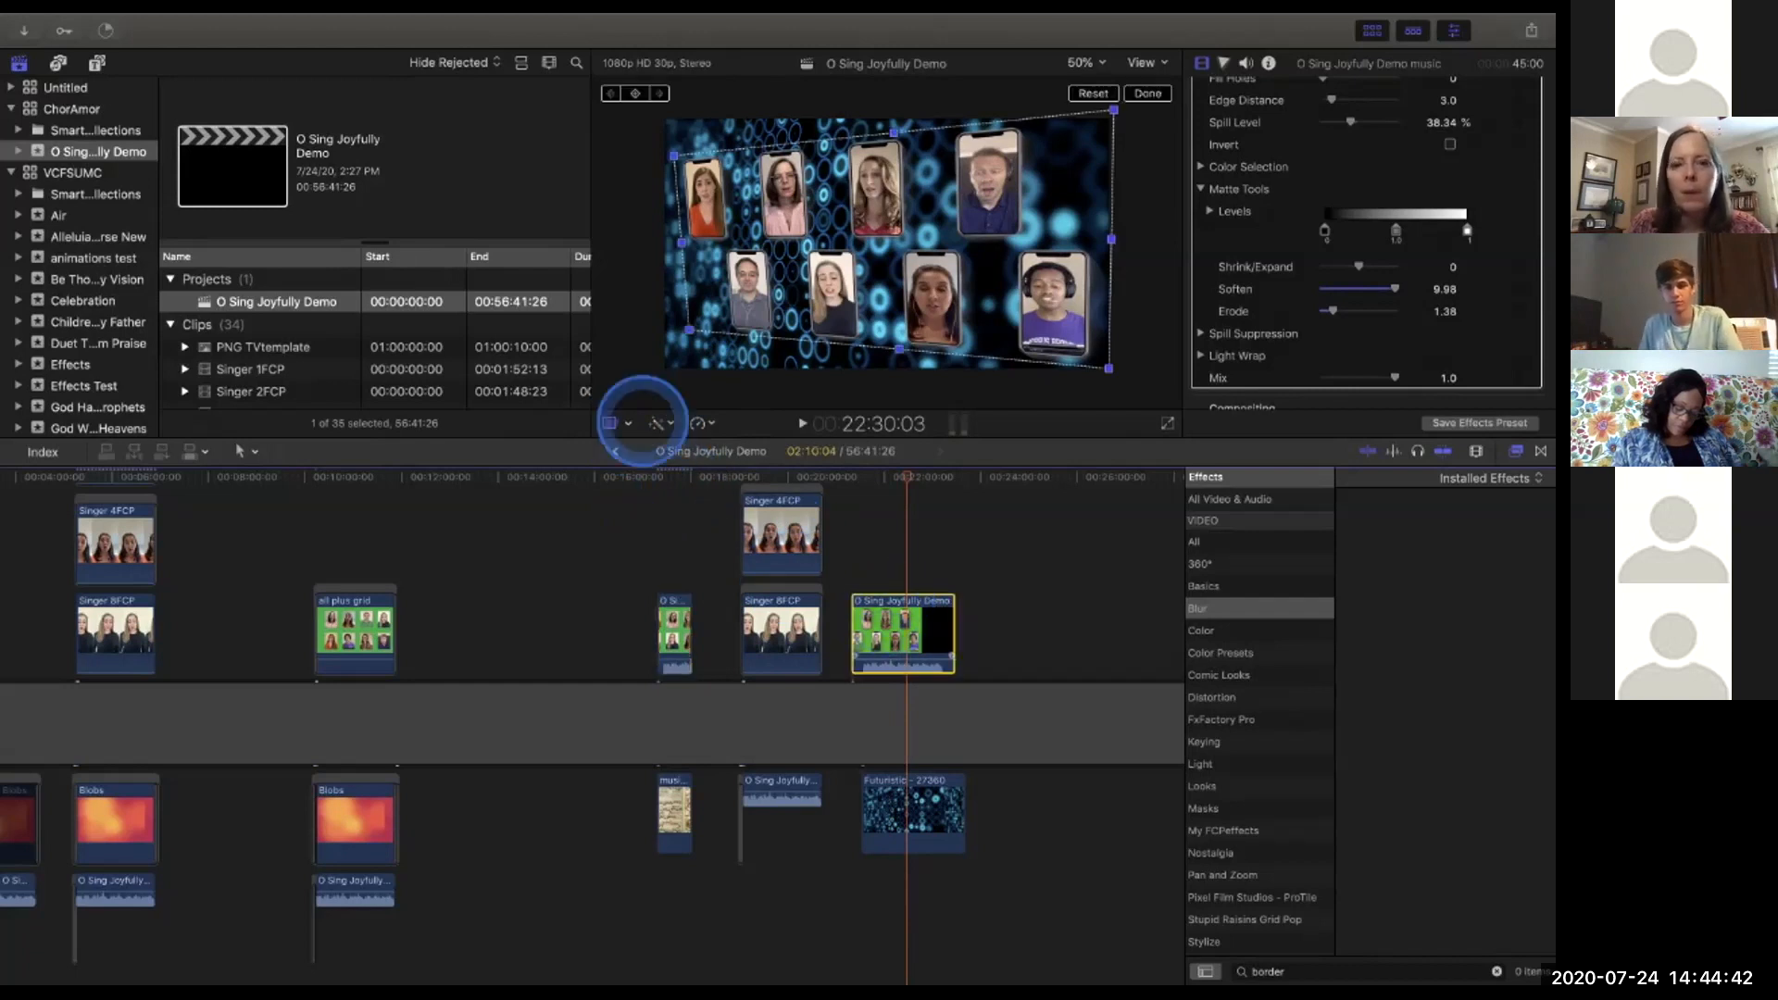
left_click_drag(689, 330, 670, 381)
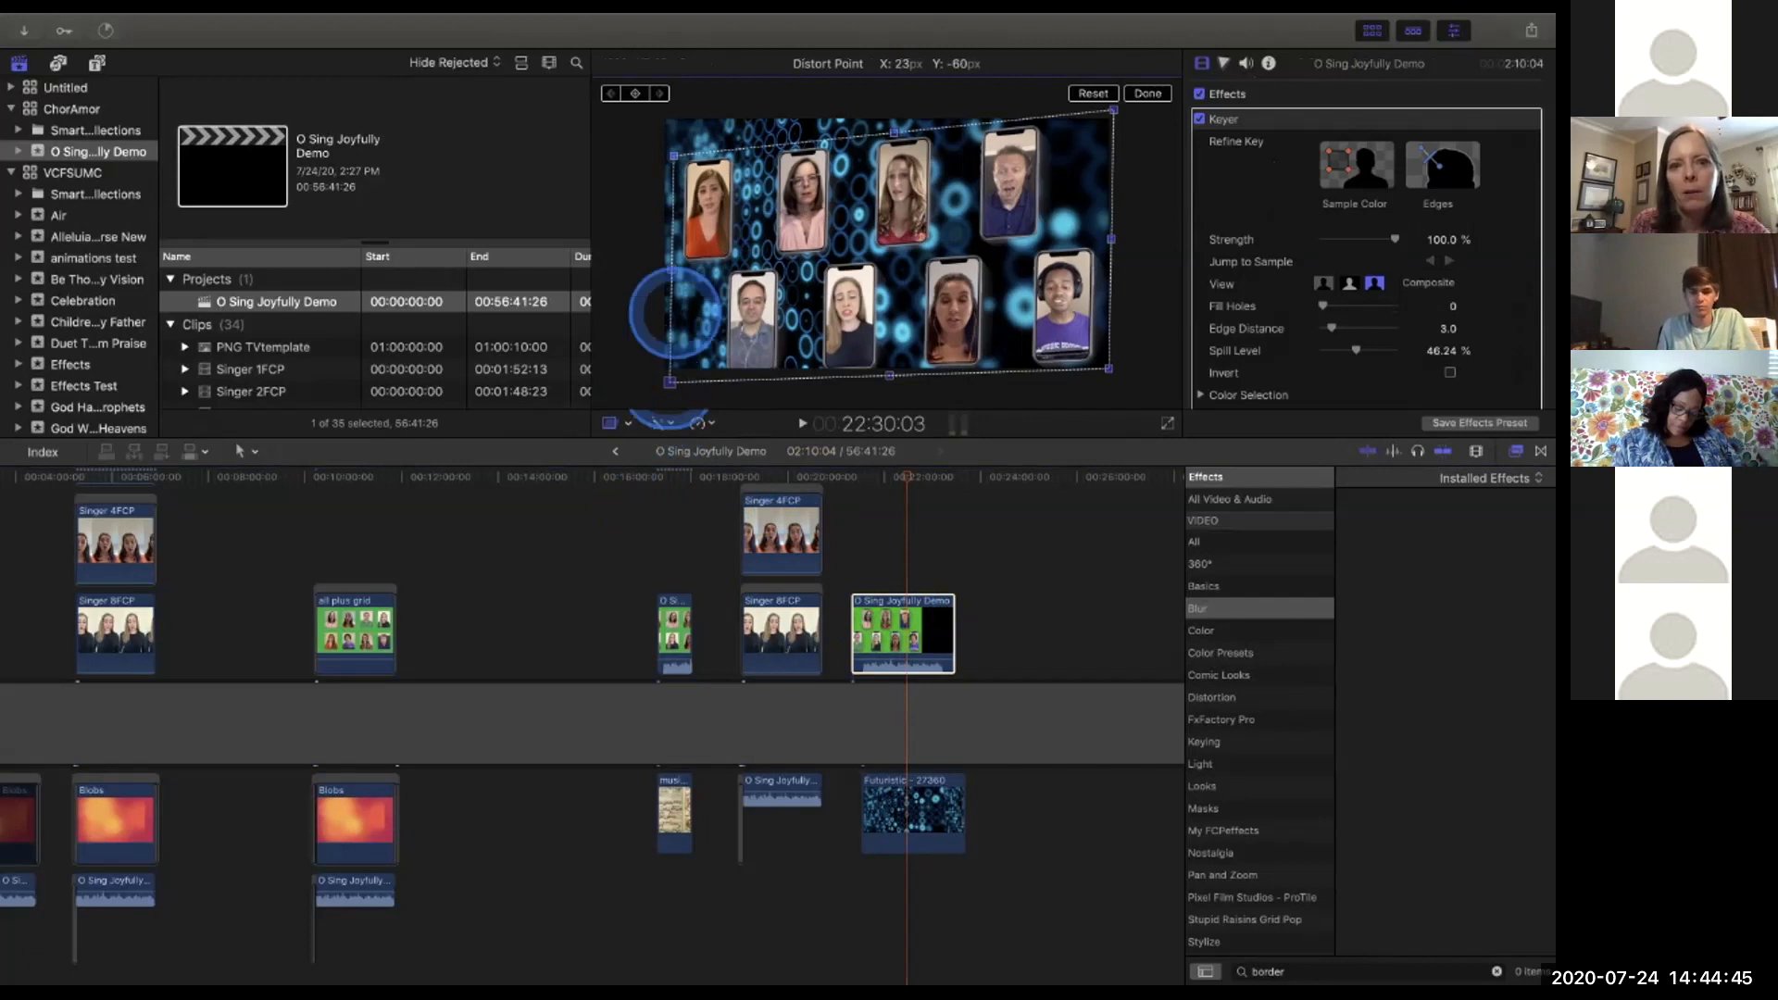
mouse_move(672, 157)
left_mouse_down()
mouse_move(671, 112)
mouse_move(668, 127)
left_mouse_up()
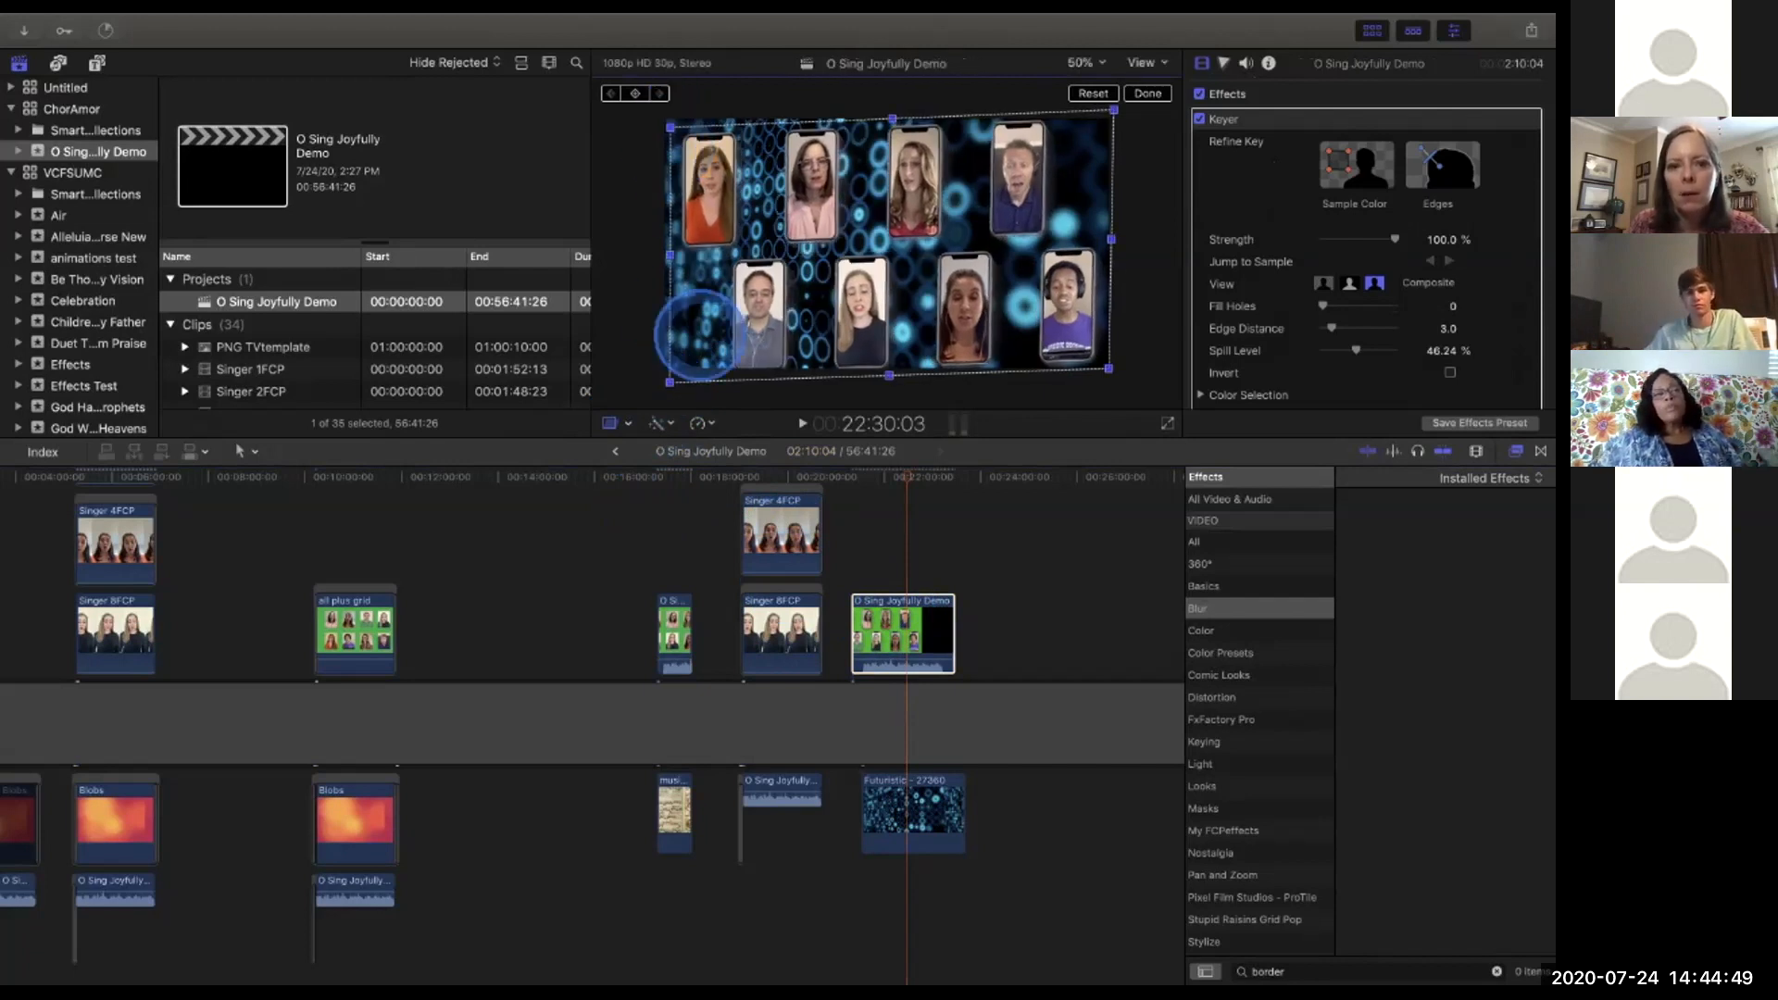
left_click_drag(670, 381, 668, 365)
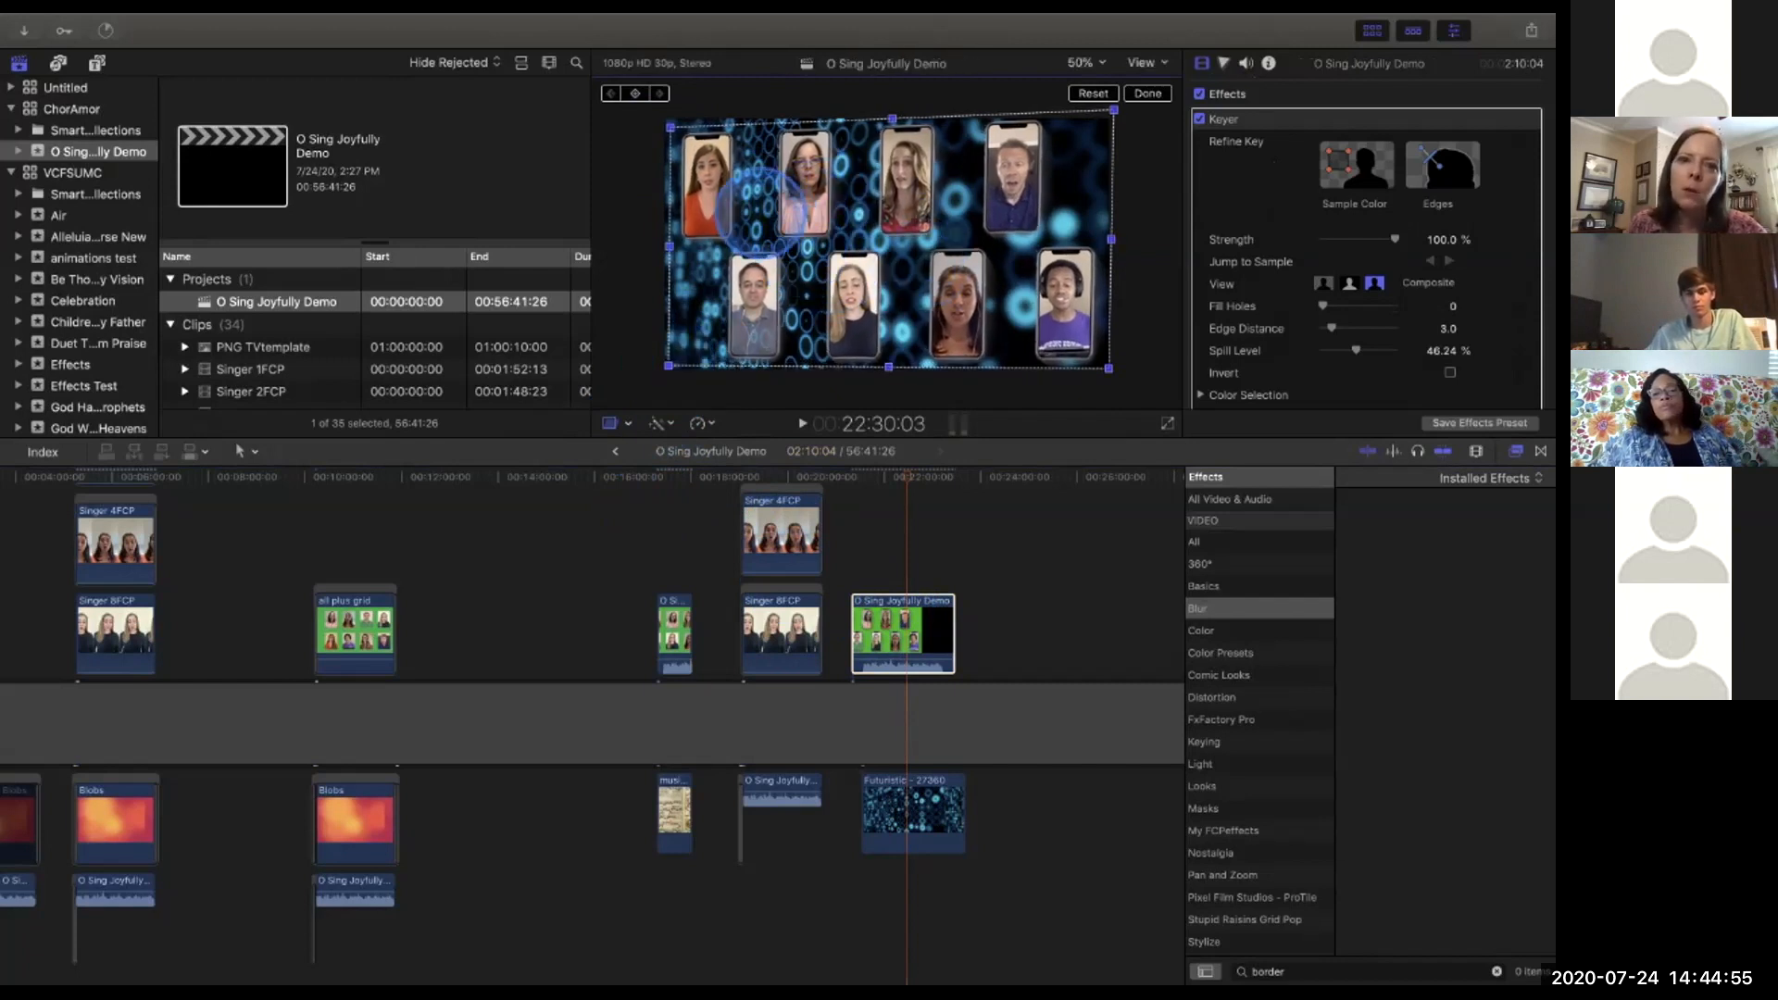
mouse_move(671, 127)
left_mouse_down()
mouse_move(696, 158)
mouse_move(823, 202)
mouse_move(702, 140)
left_mouse_up()
left_click_drag(668, 364, 718, 332)
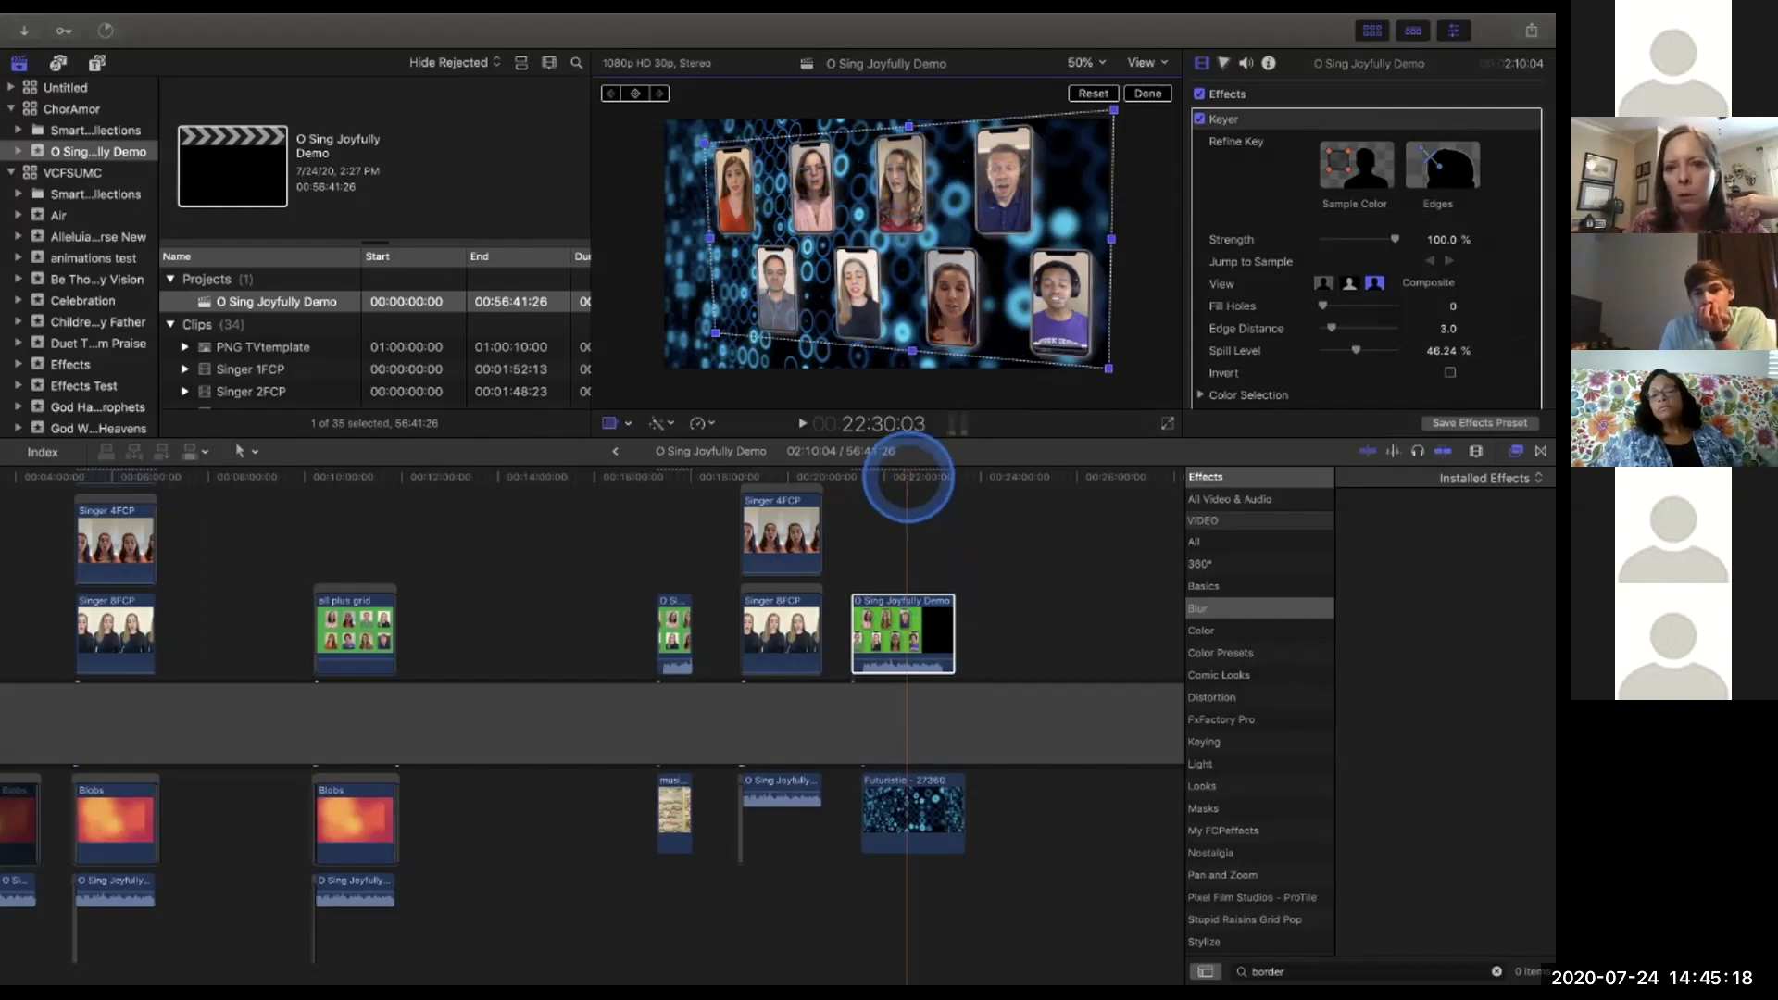
Move the playhead from the Futuristic section to about 47:45, just before the PNG TVtemplate clip.
left_click(902, 477)
mouse_move(901, 481)
left_mouse_down()
mouse_move(944, 487)
mouse_move(907, 491)
left_mouse_up()
scroll(892, 674, "down", 3)
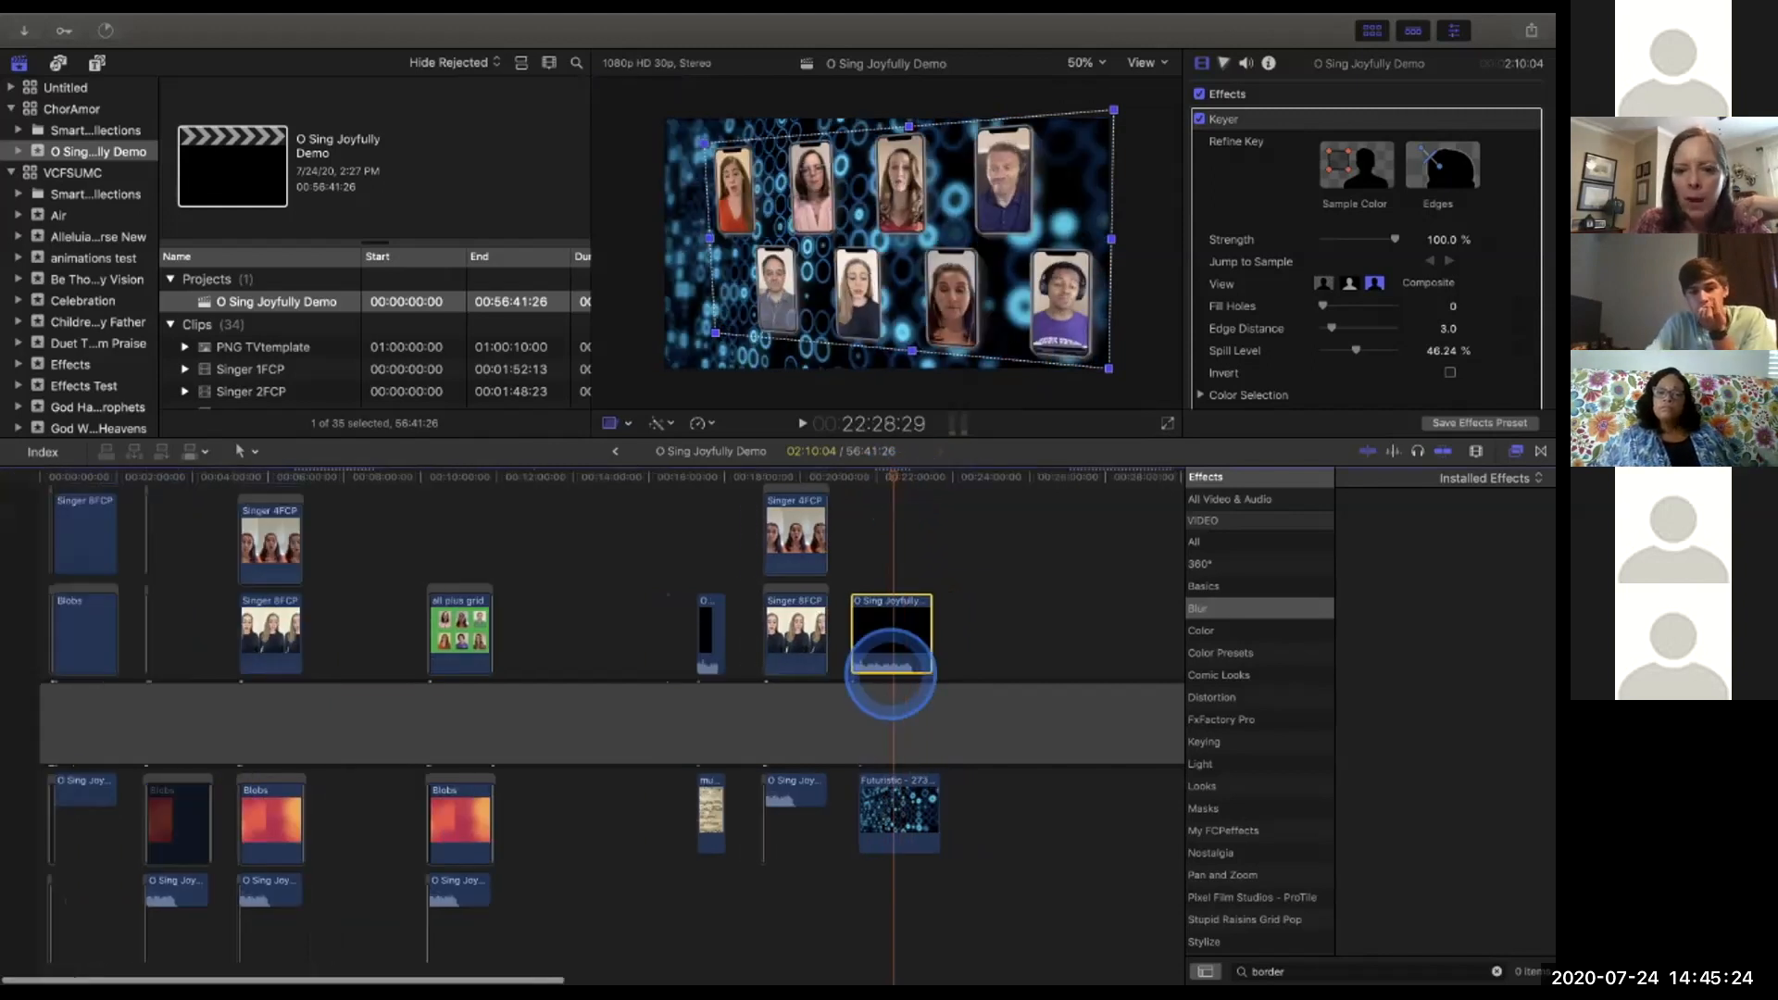
scroll(891, 674, "down", 3)
key("super+minus")
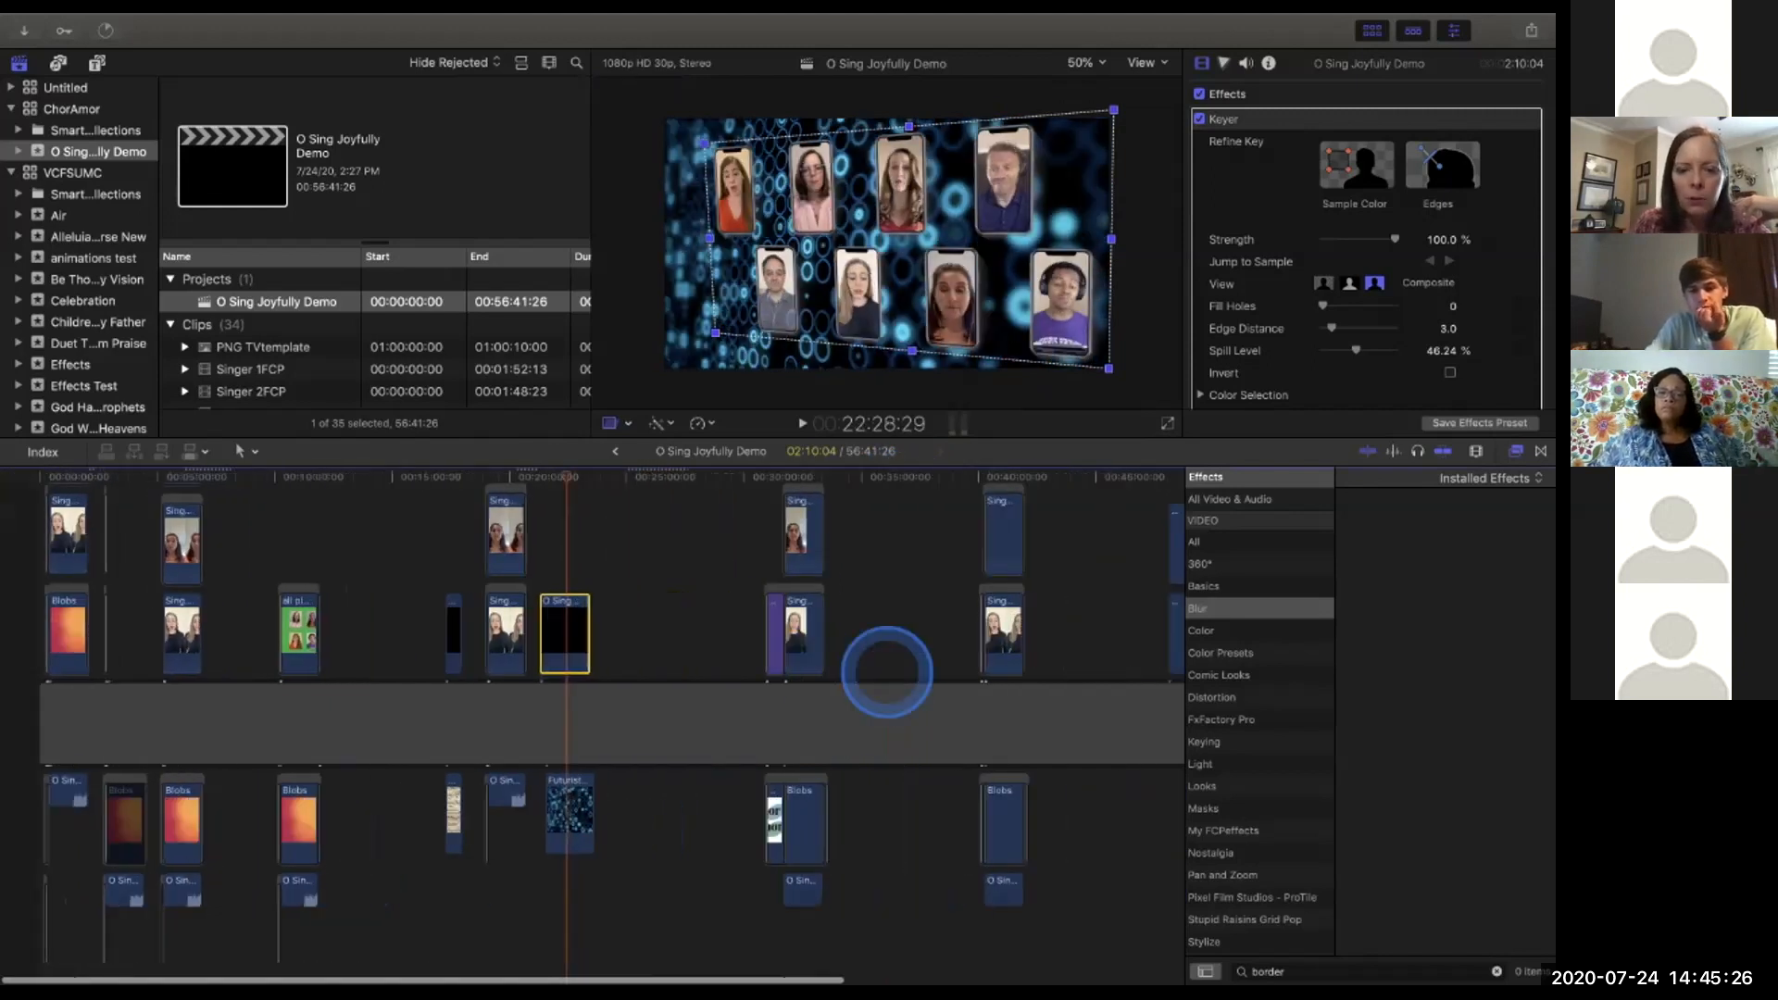
key("super+minus")
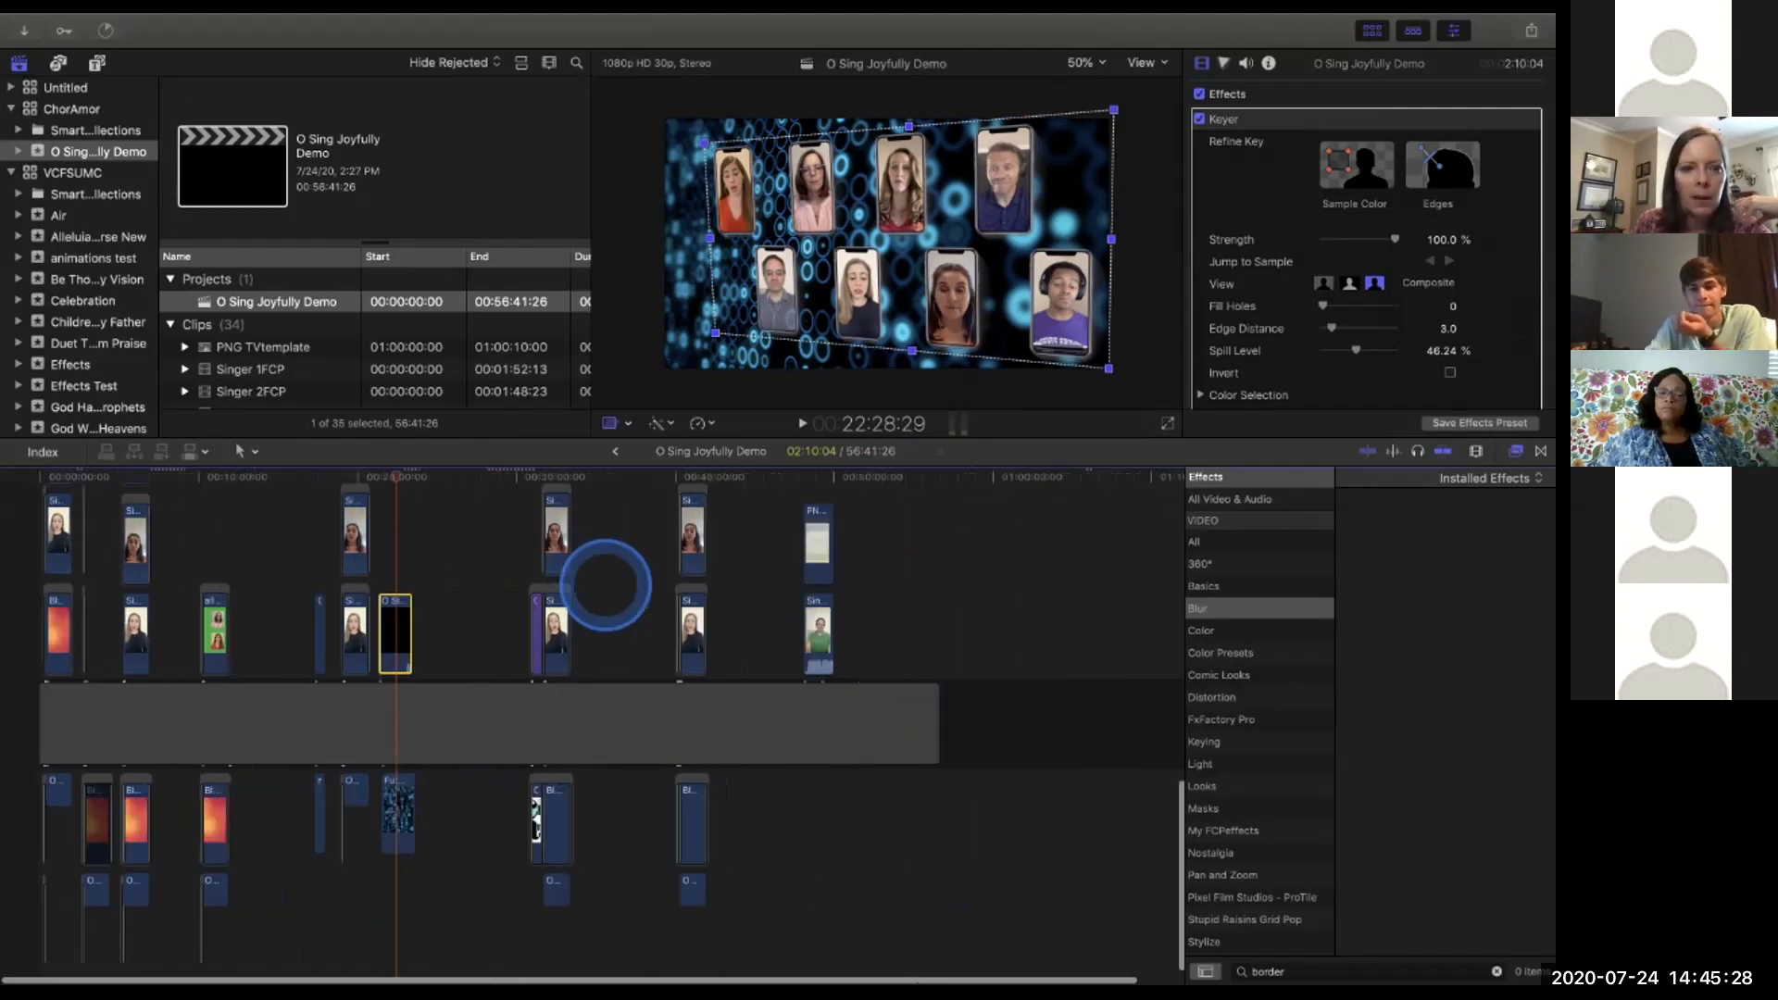
left_click_drag(396, 476, 773, 513)
key("super+equal")
key("super+equal")
key("super+equal")
key("super+equal")
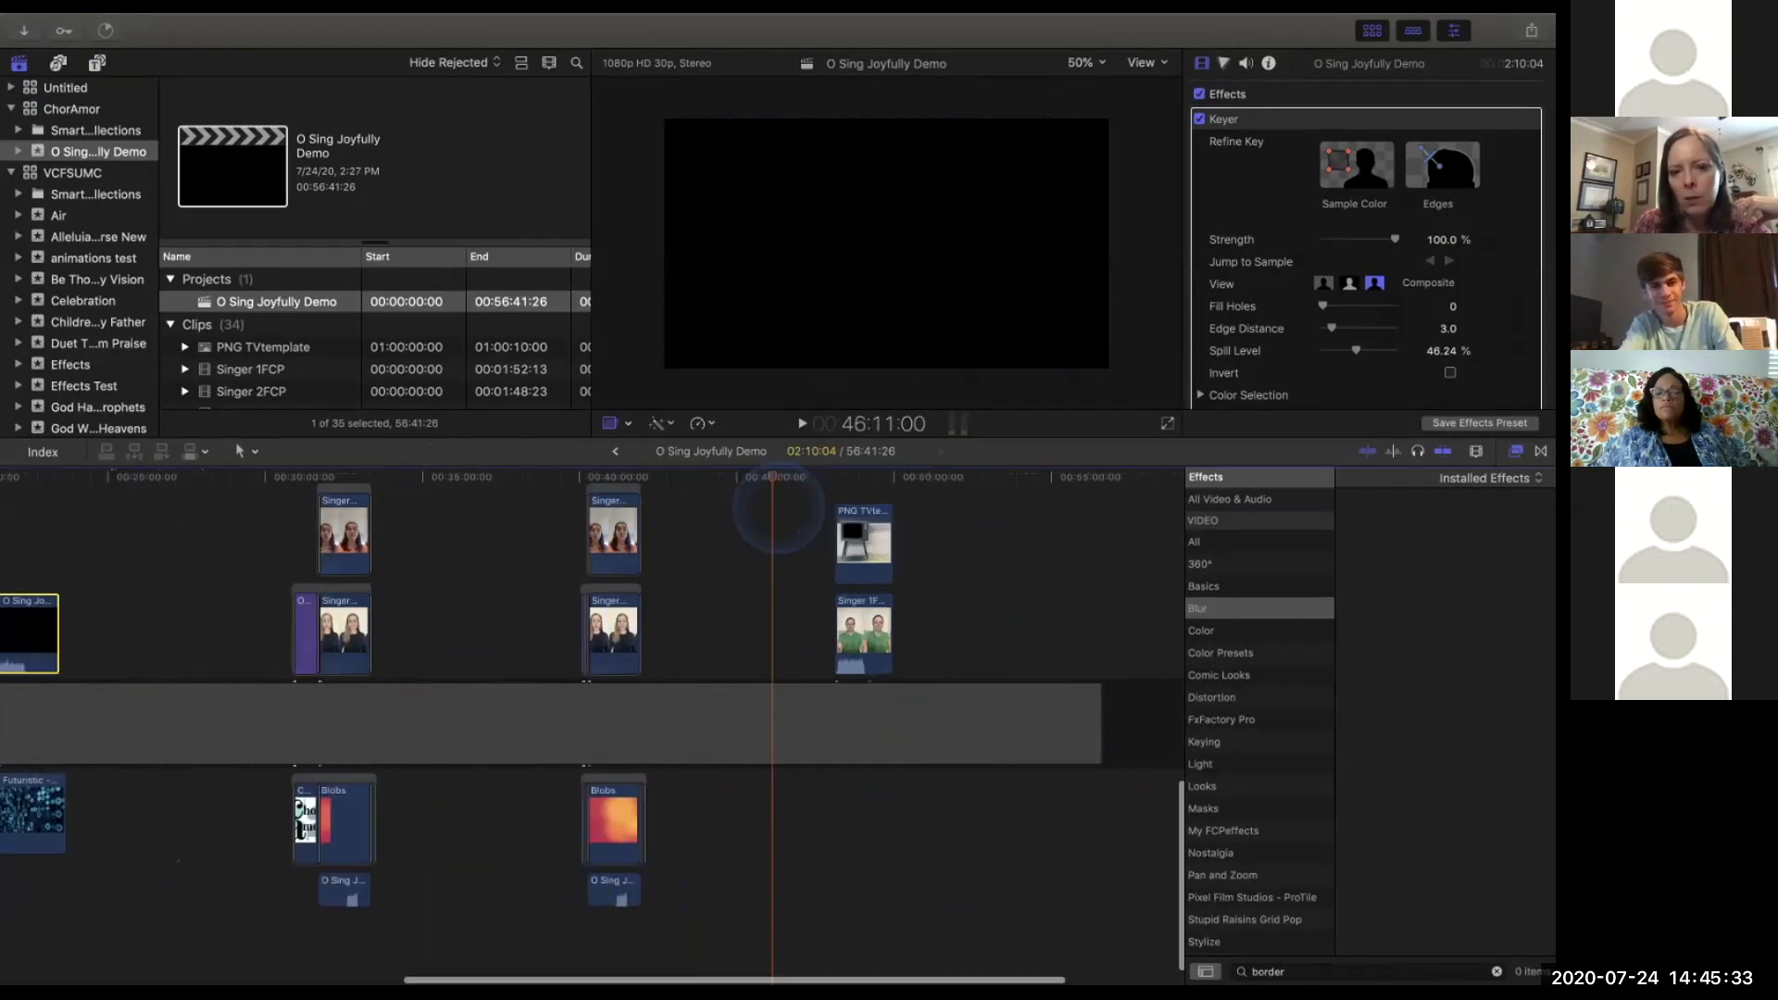
left_click(775, 476)
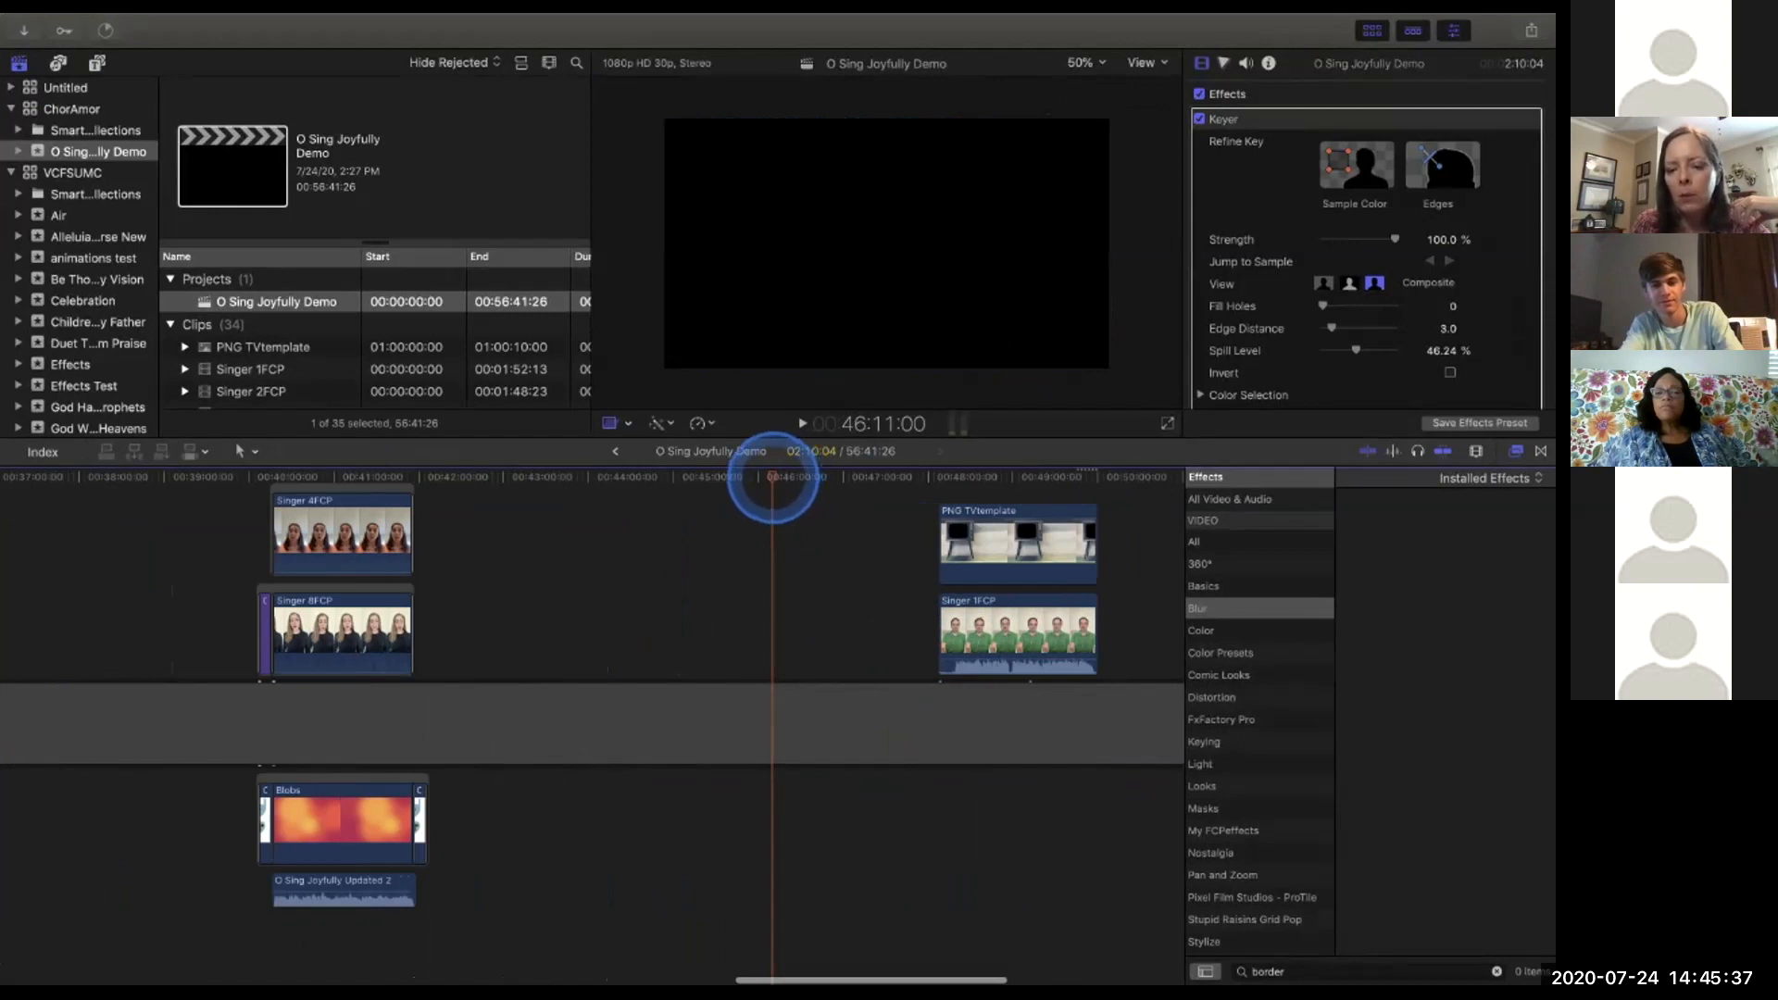
left_click_drag(772, 476, 907, 475)
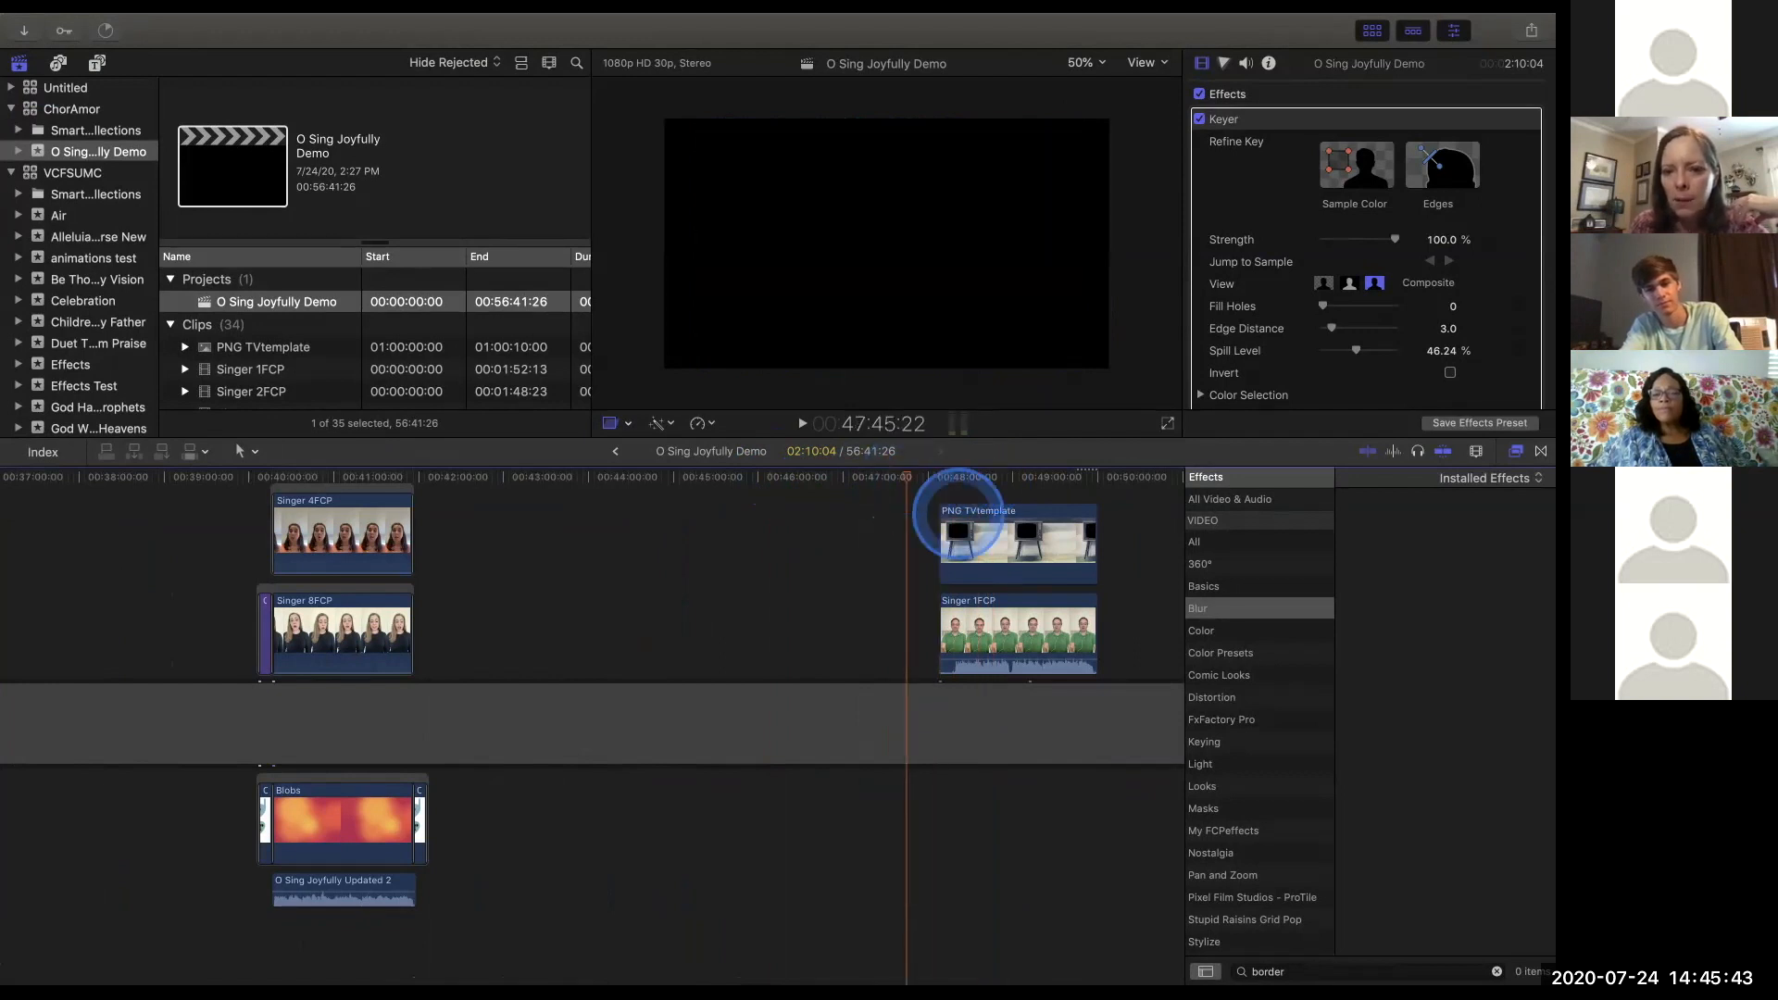
Select the PNG TVtemplate clip and move the playhead to about 48:42 to examine the singer inside the television.
left_click(984, 545)
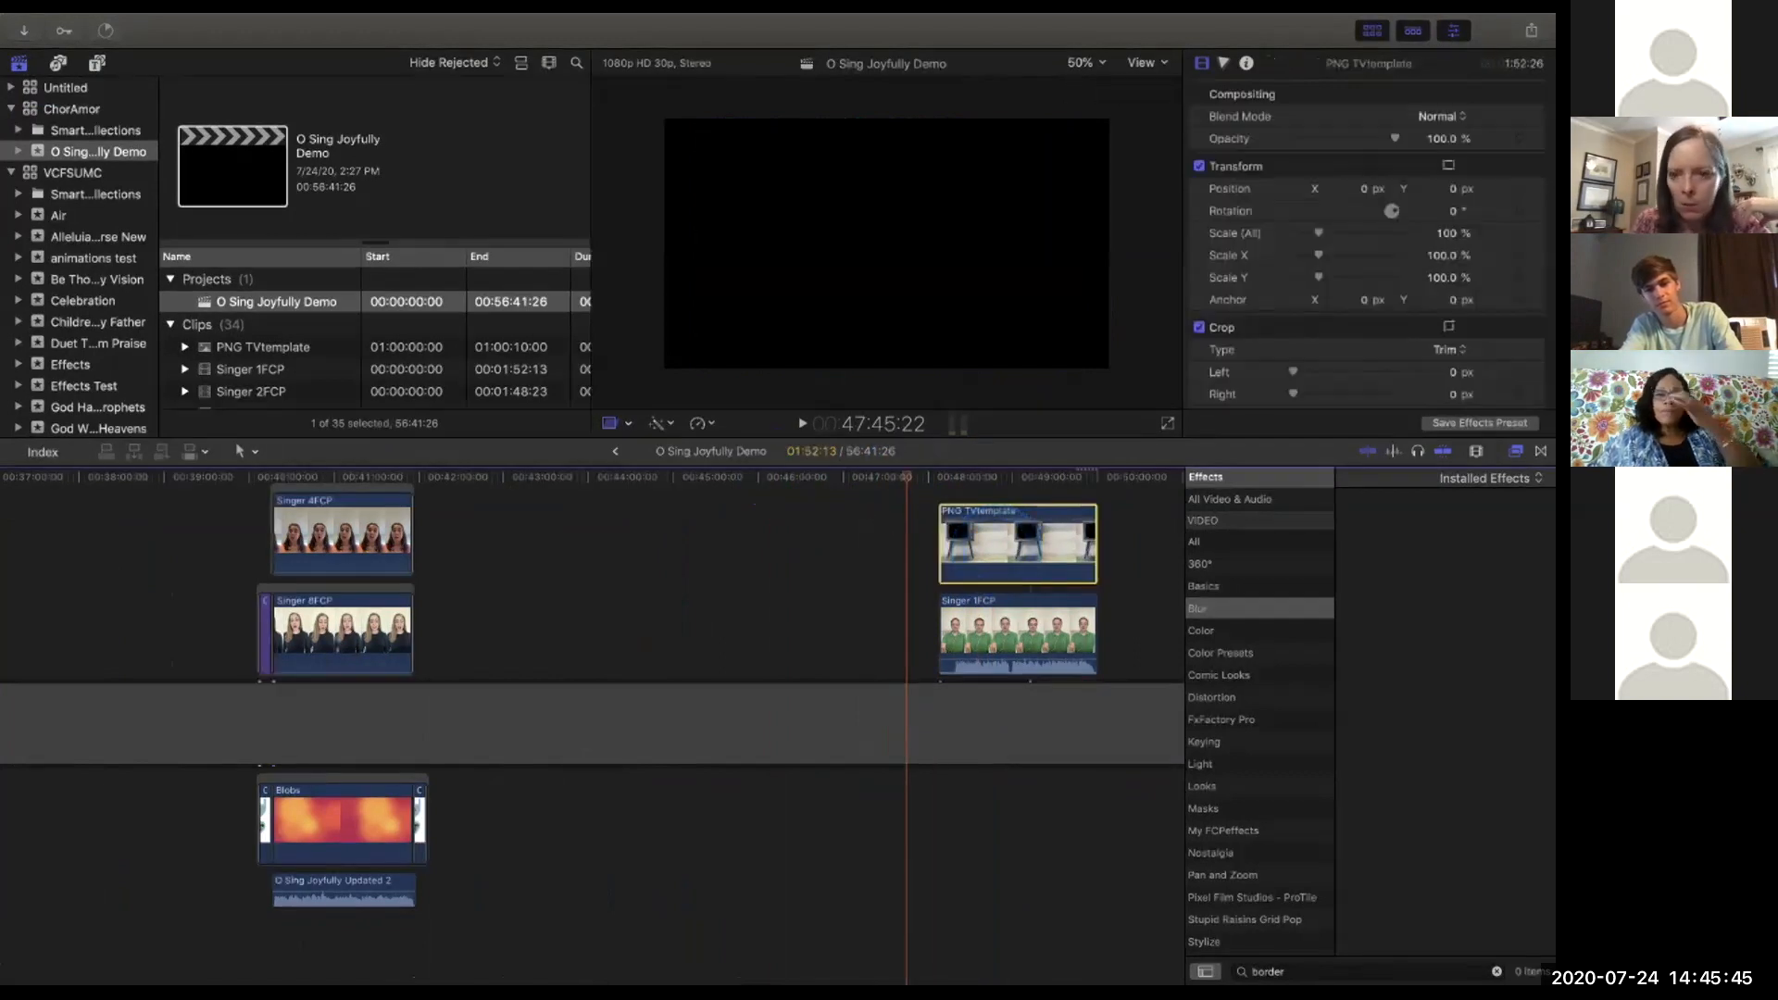
key("super+equal")
key("super+equal")
key("super+equal")
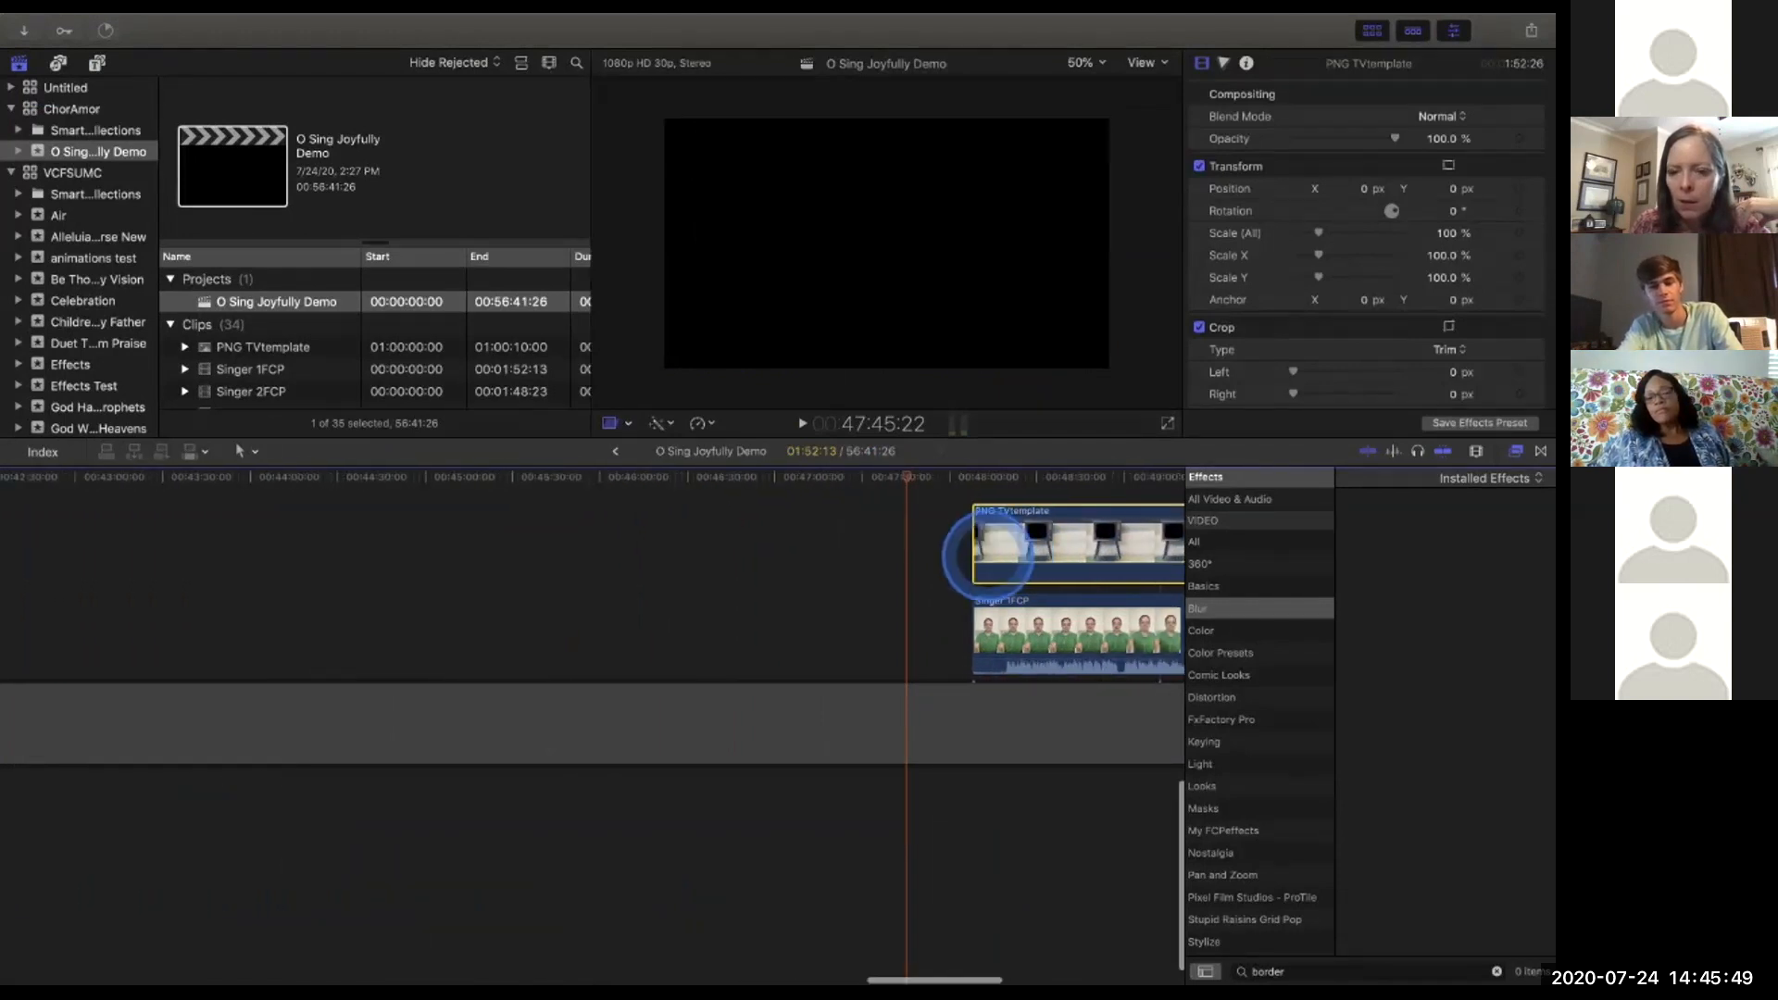
scroll(987, 556, "down", 2)
scroll(987, 555, "right", 3)
scroll(676, 567, "right", 5)
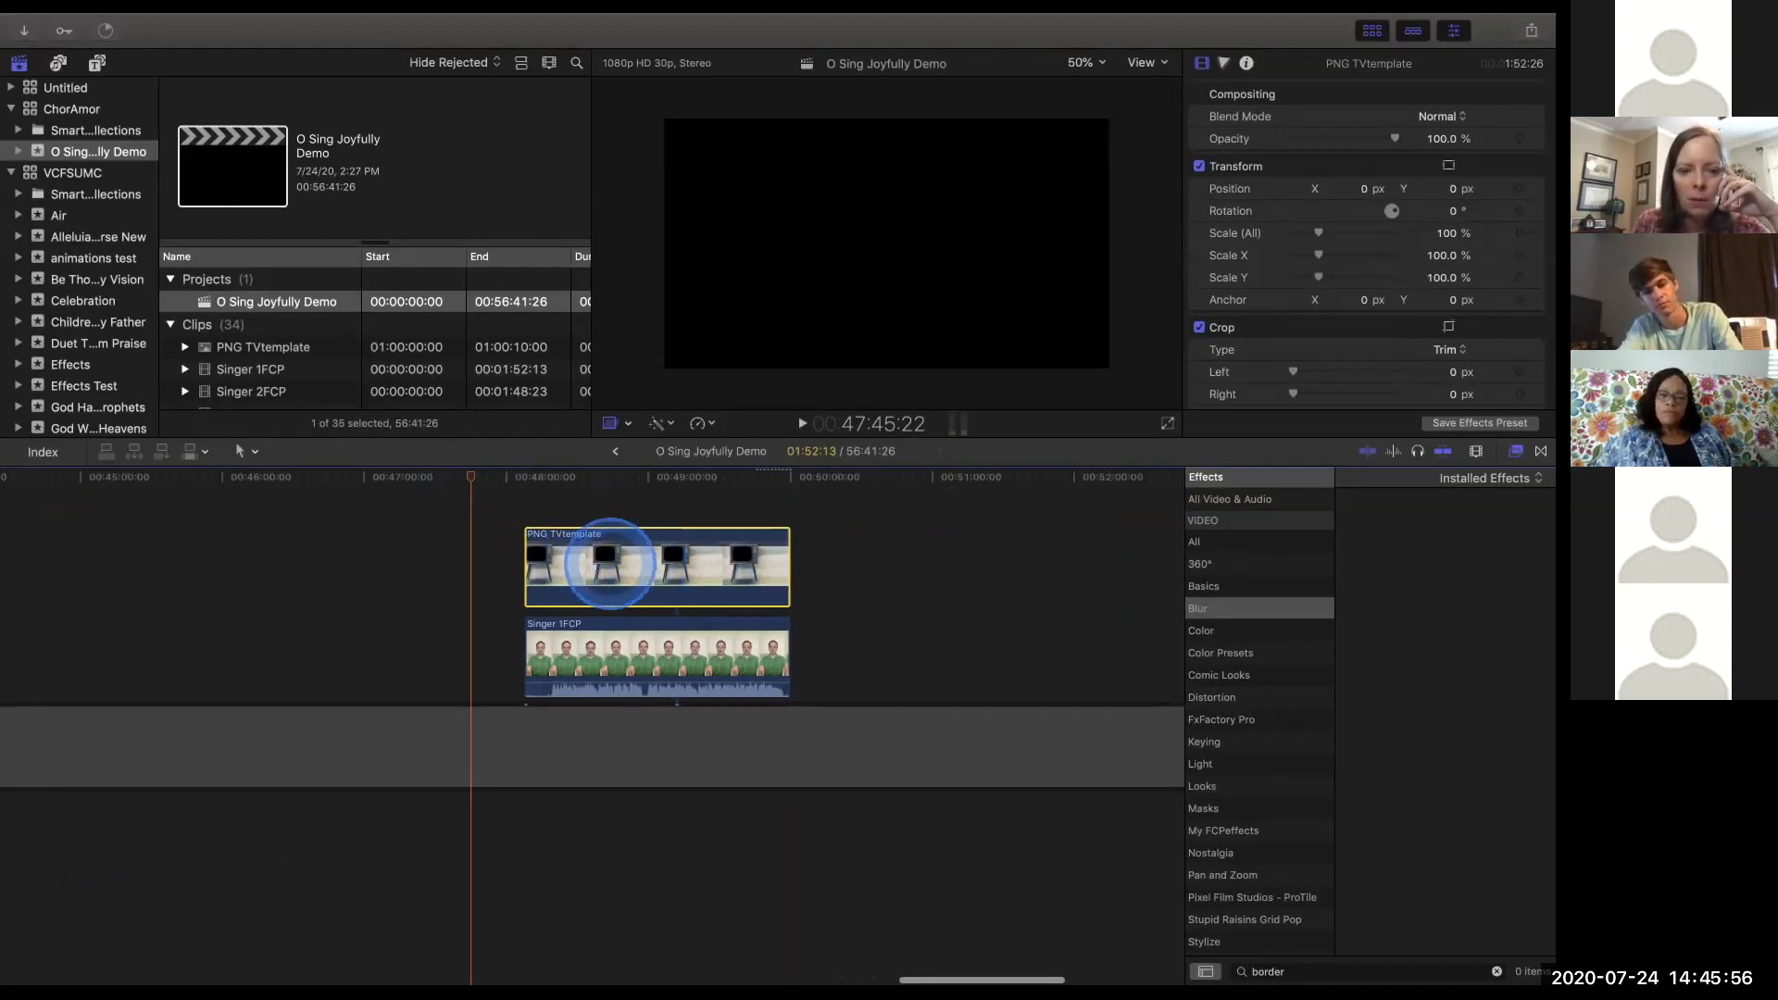
left_click_drag(470, 477, 602, 476)
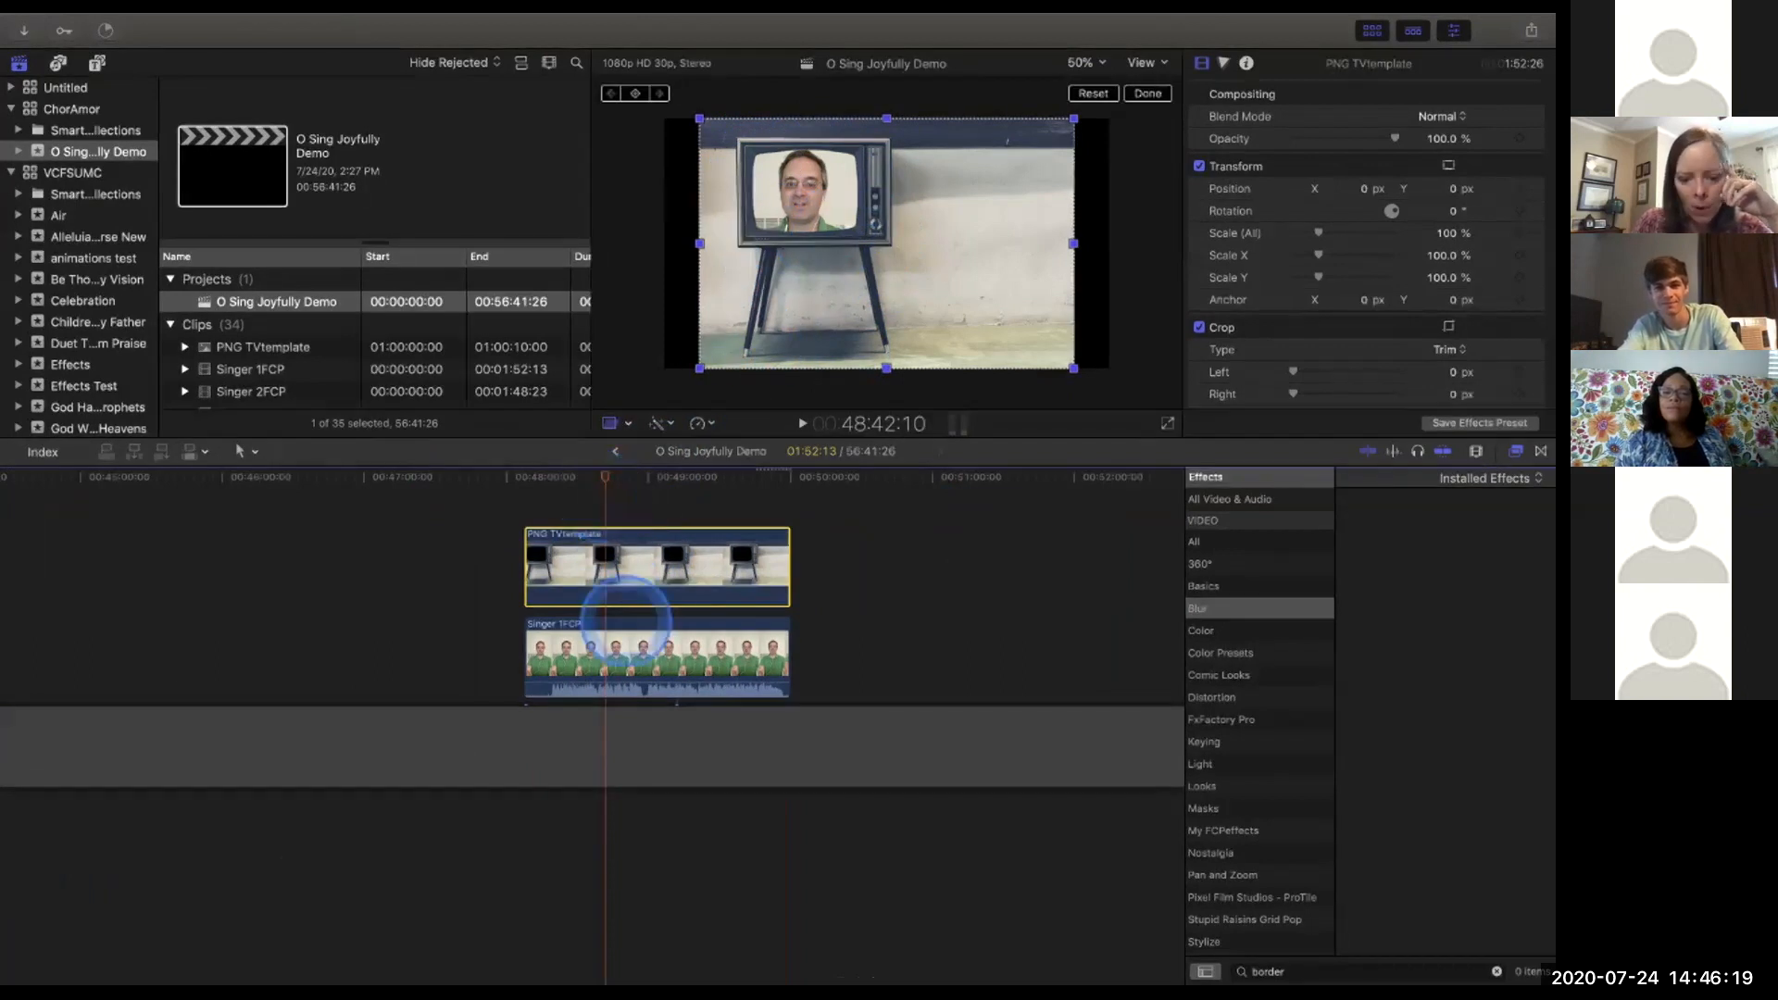
Disable the Singer 1FCP clip to view the empty television template, and re-enable it with the playhead at about 49:34.
left_click(627, 653)
key("v")
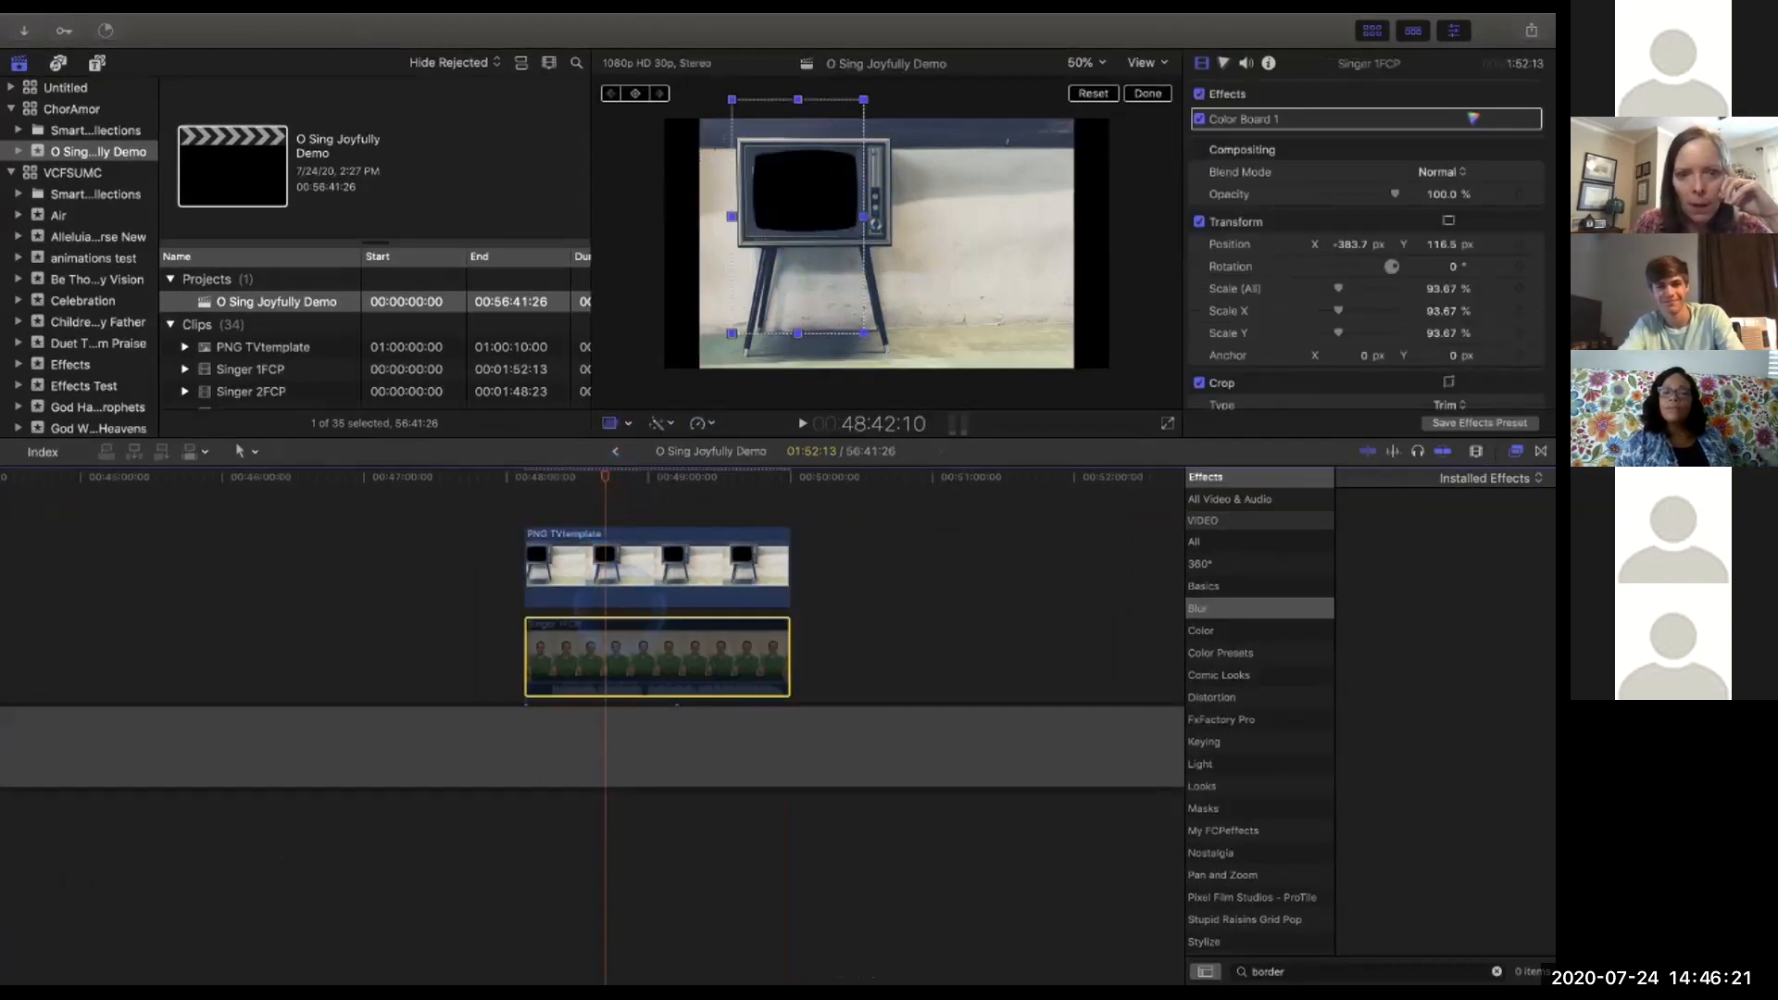
left_click_drag(606, 477, 719, 528)
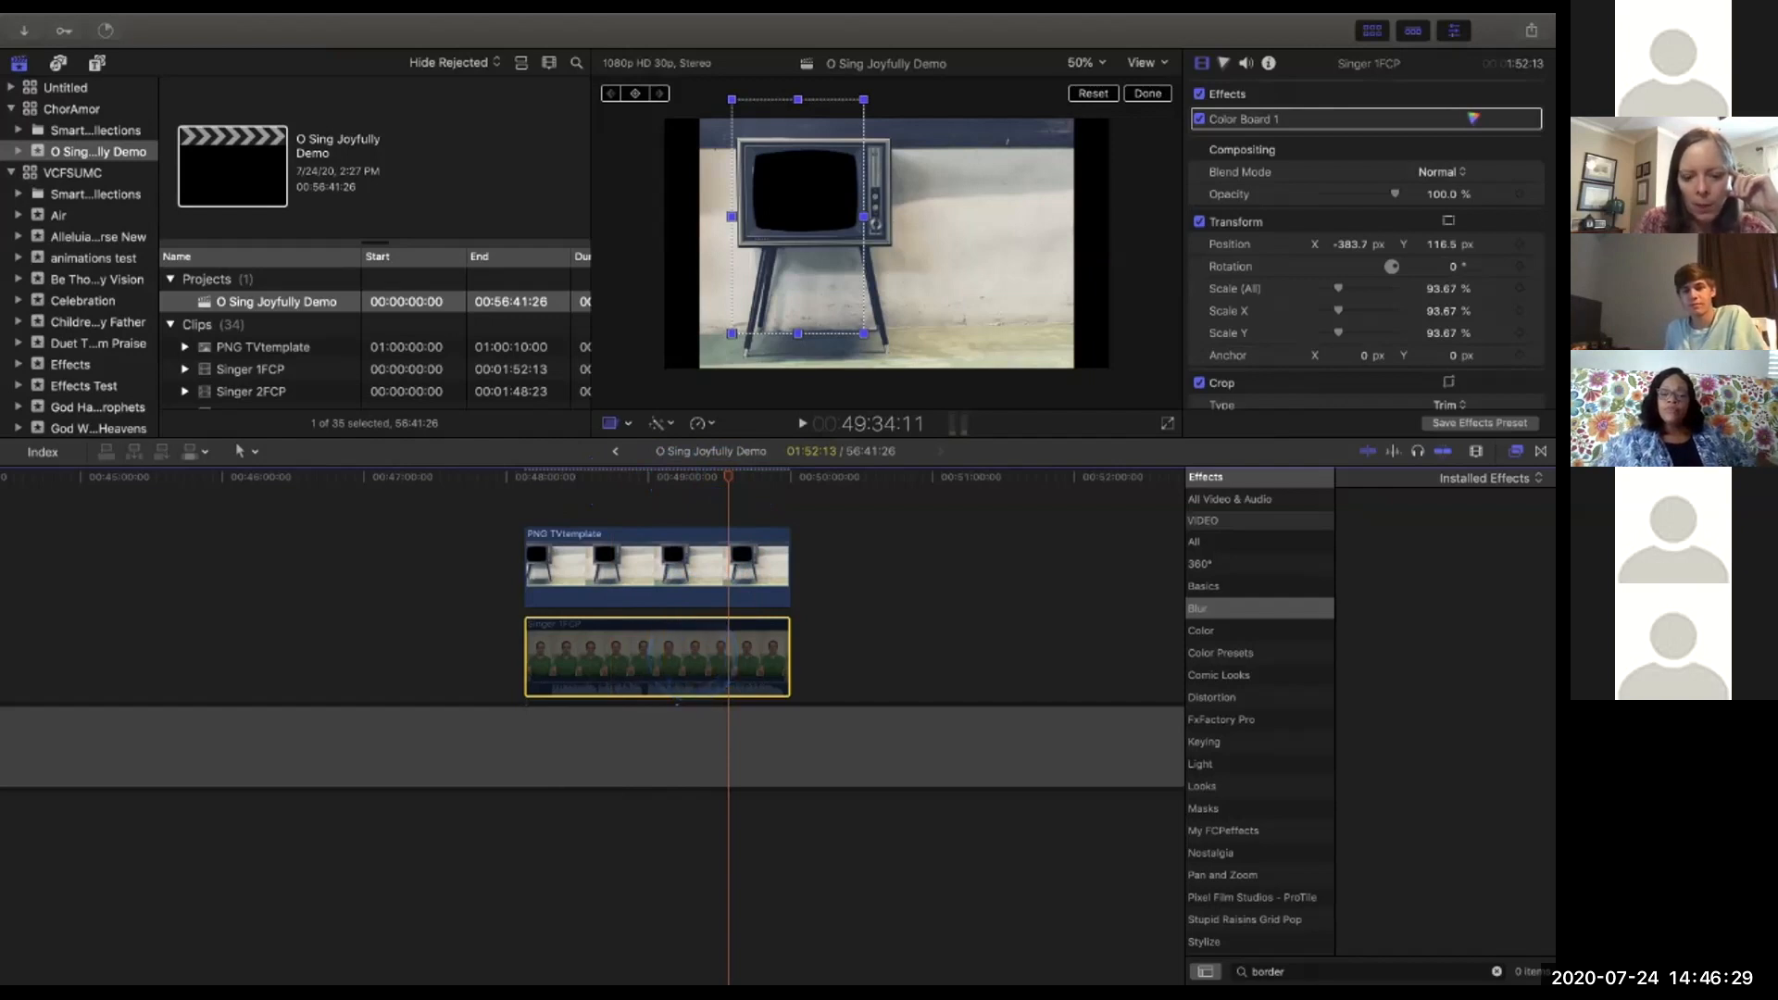
key("v")
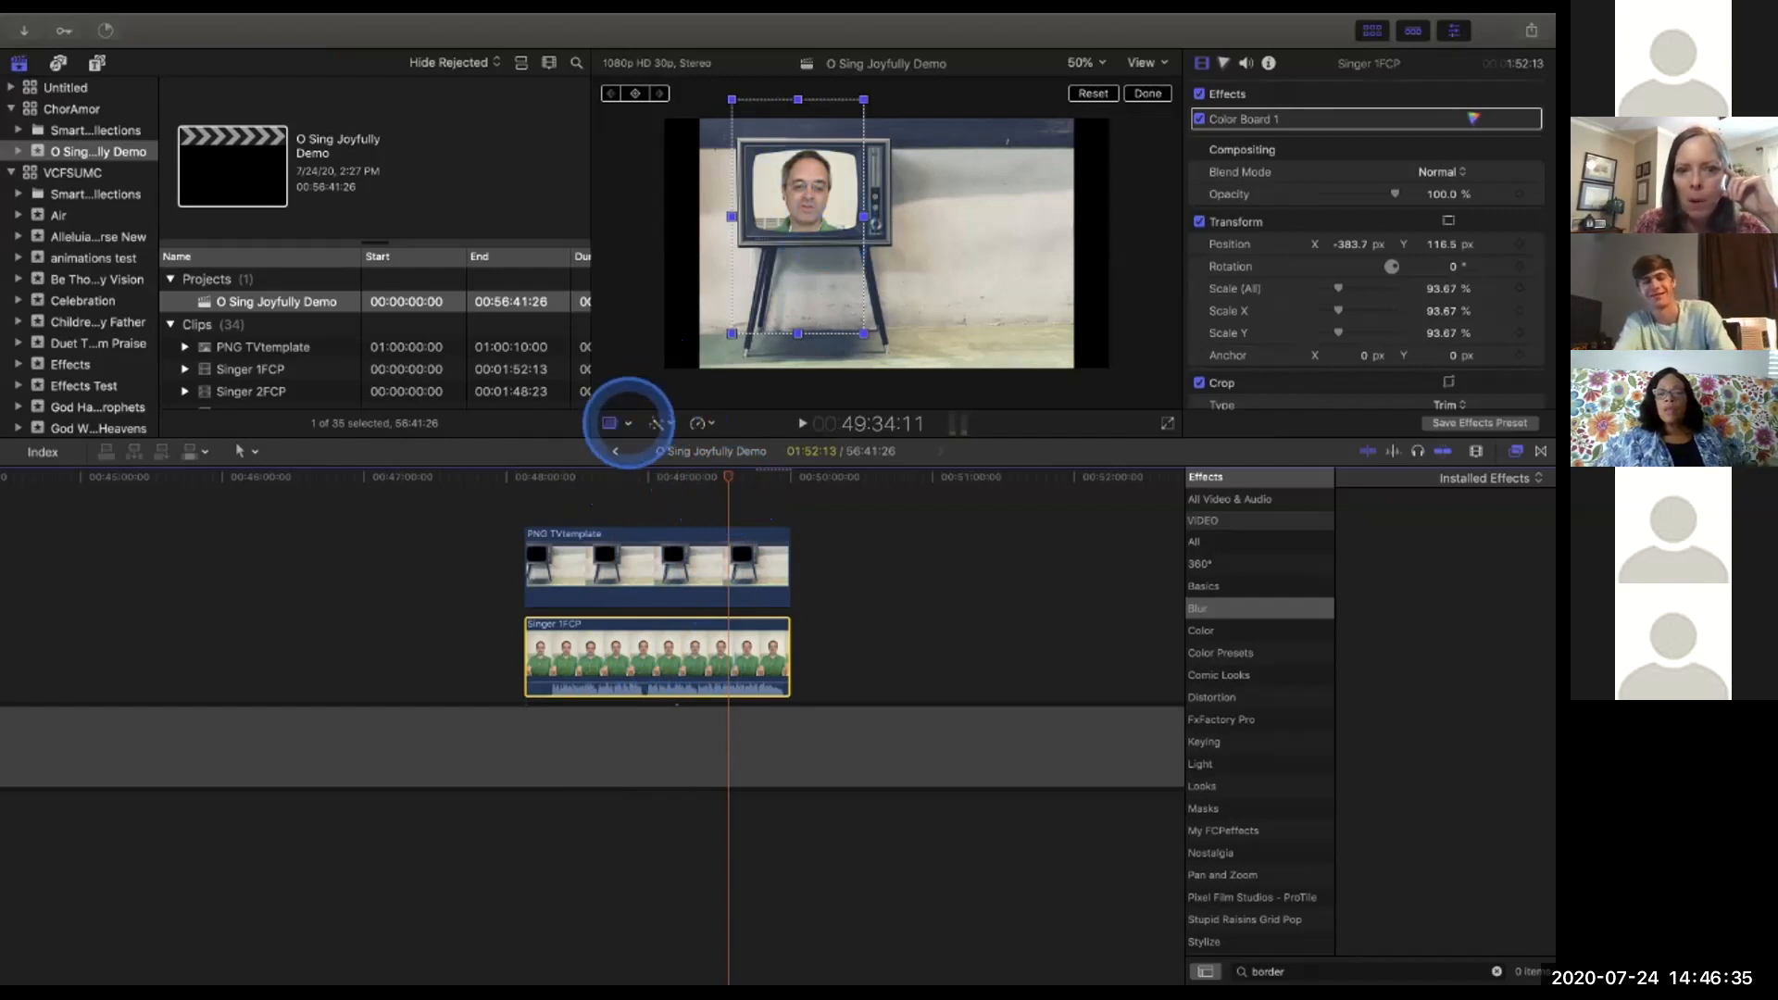
Transform the Singer 1FCP clip to 86.41% scale and reposition it at X -358.2 px, Y 110.6 px within the television screen.
left_click(650, 424)
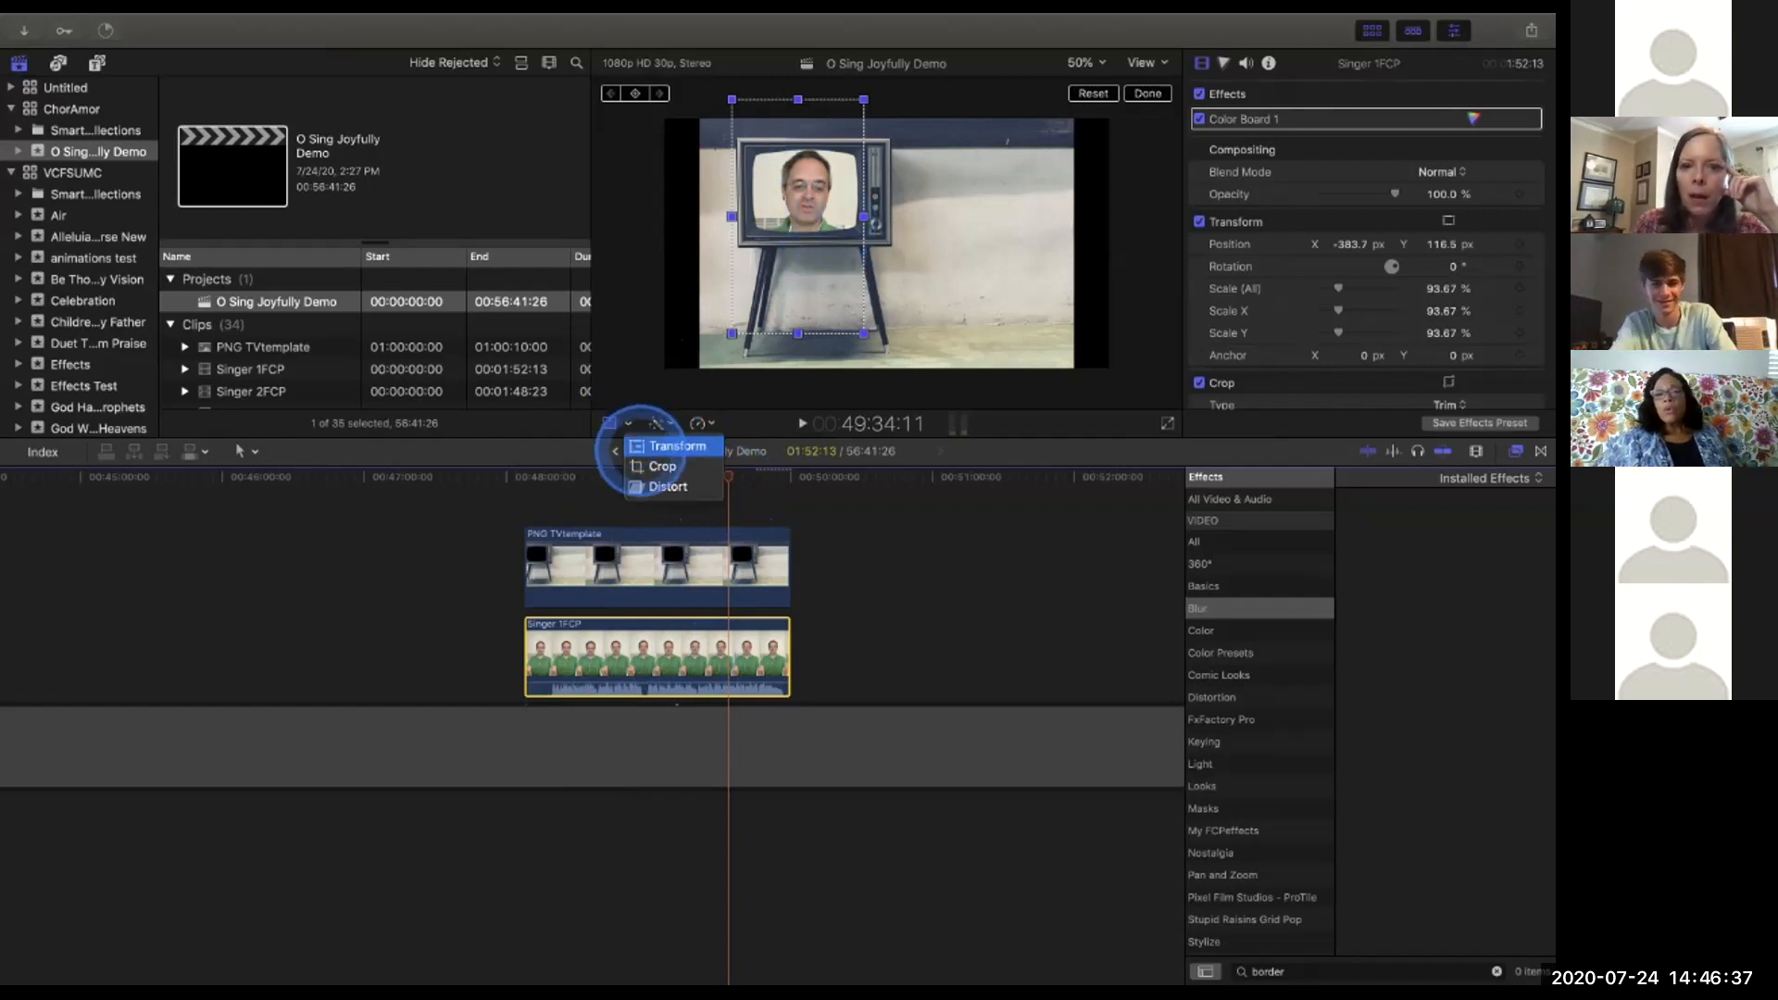
left_click(649, 446)
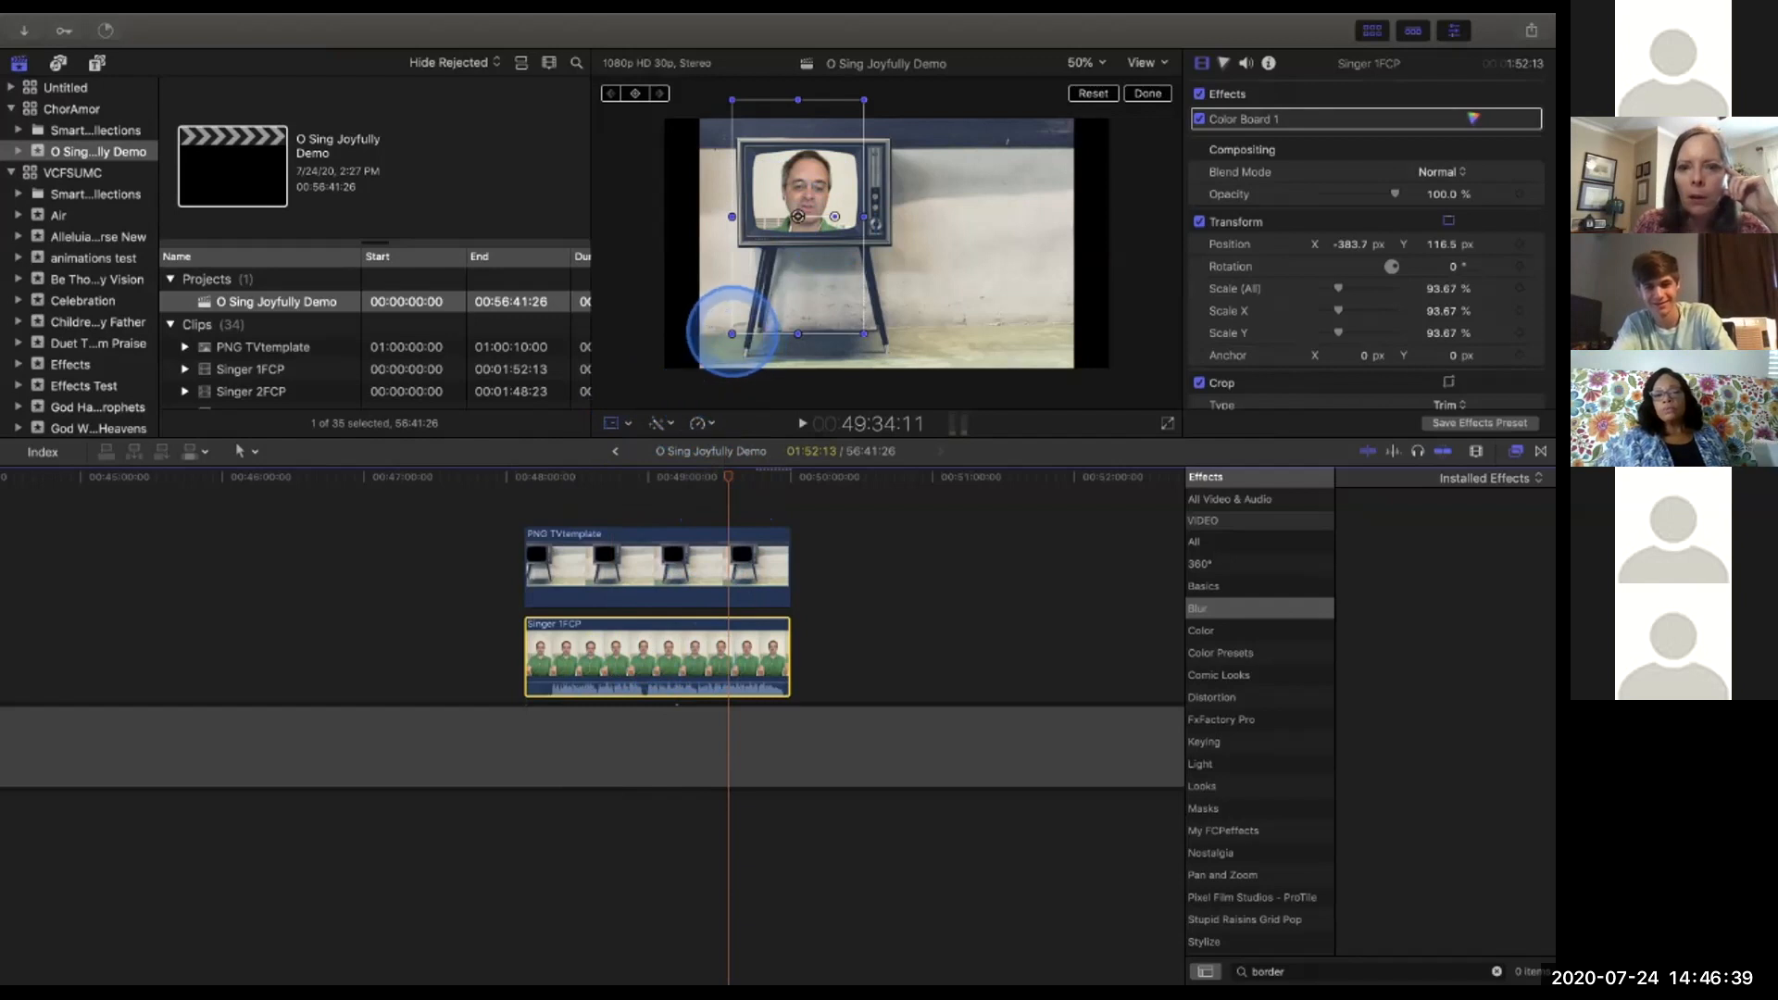
mouse_move(731, 333)
left_mouse_down()
mouse_move(733, 294)
mouse_move(775, 267)
mouse_move(738, 324)
left_mouse_up()
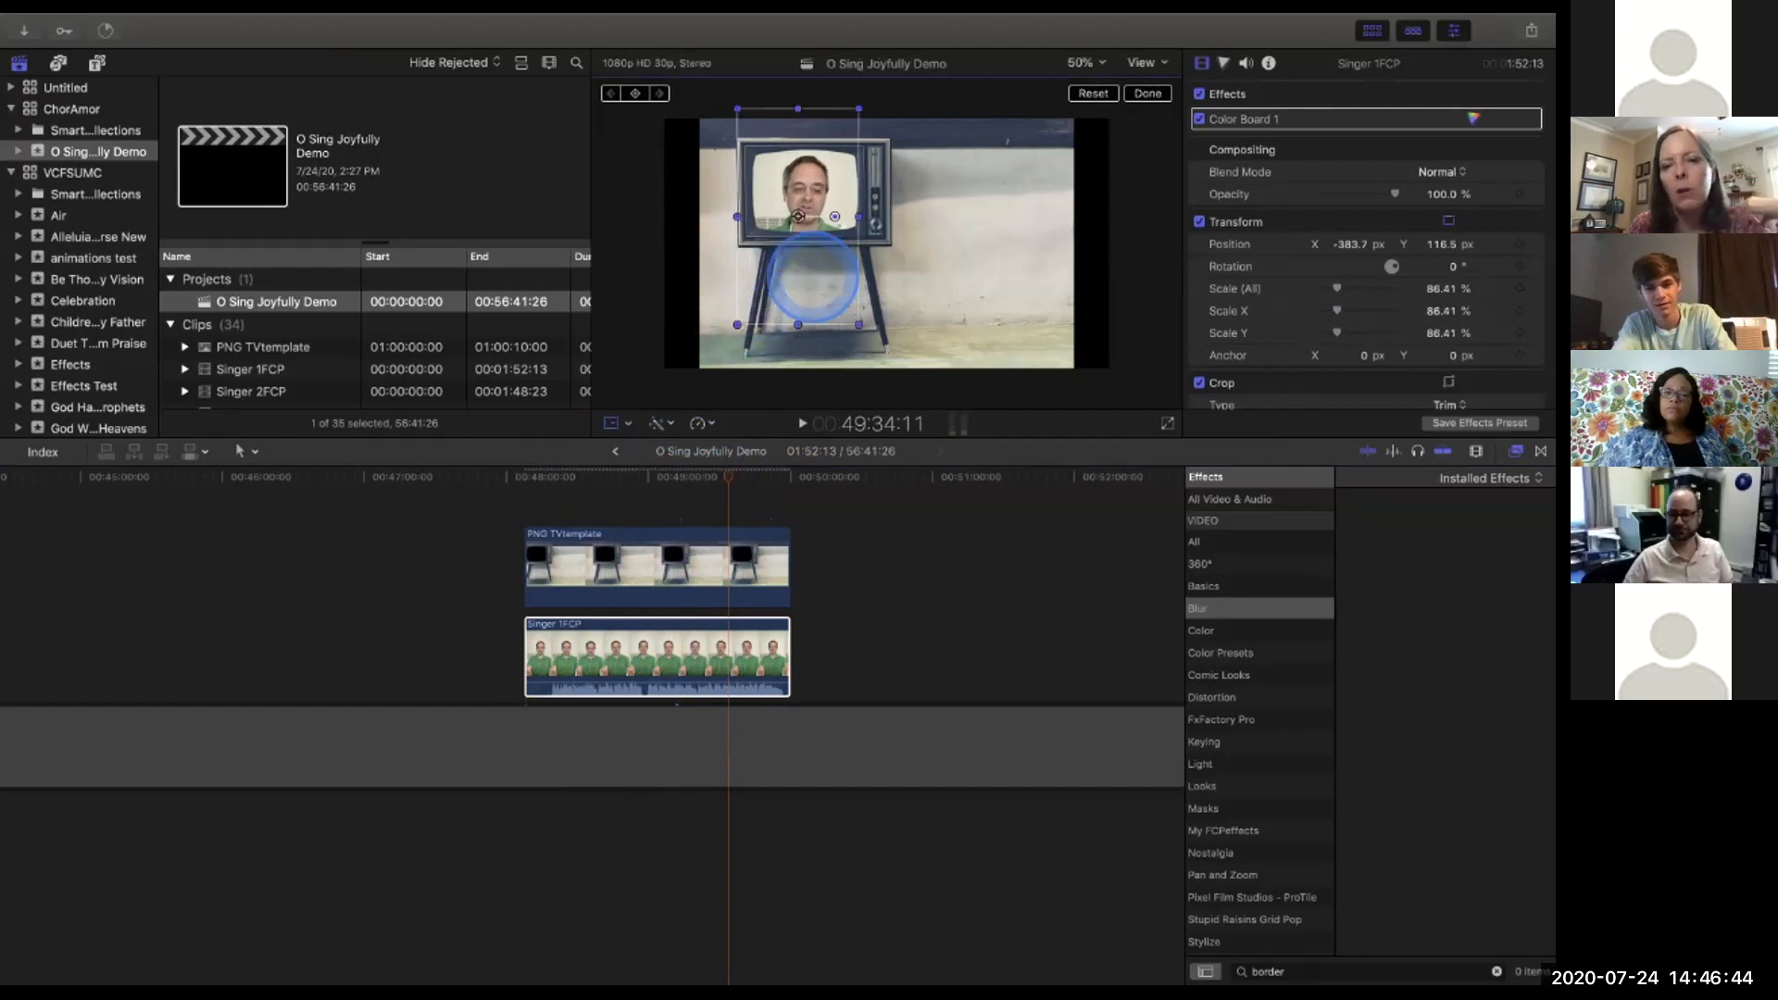
left_click_drag(797, 216, 804, 217)
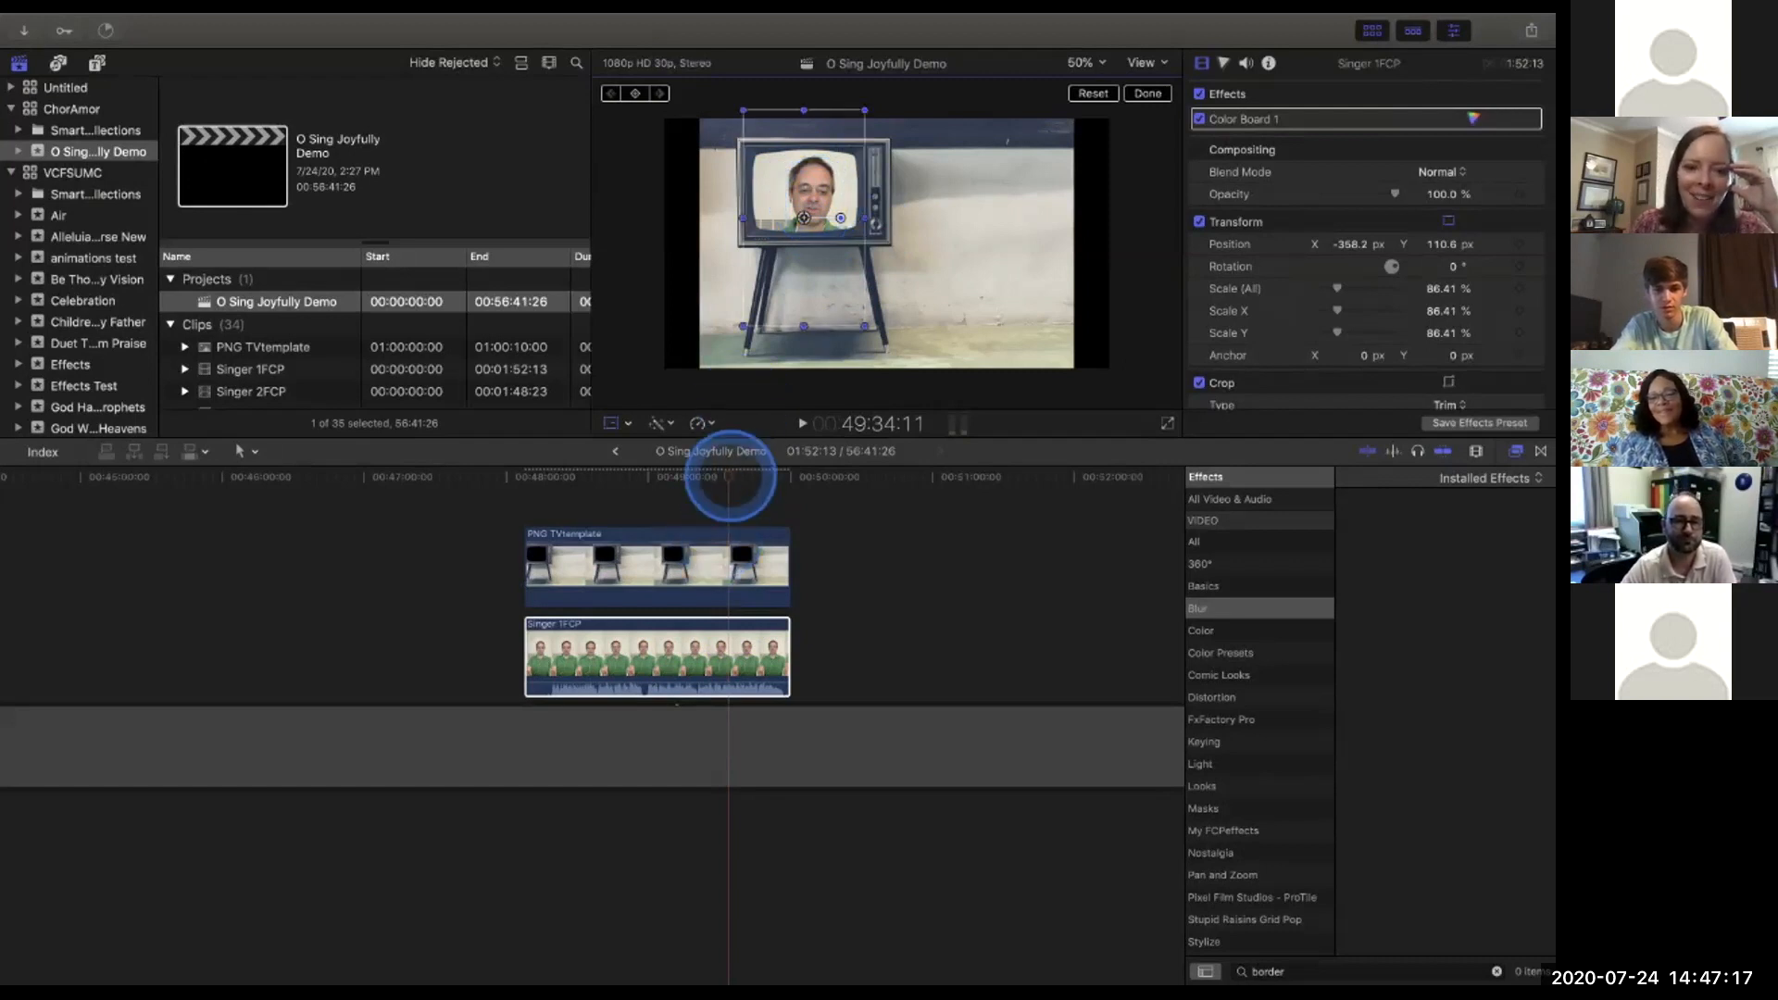
Move the playhead back to about 49:12 to check the singer's framing inside the television.
left_click_drag(729, 474, 690, 485)
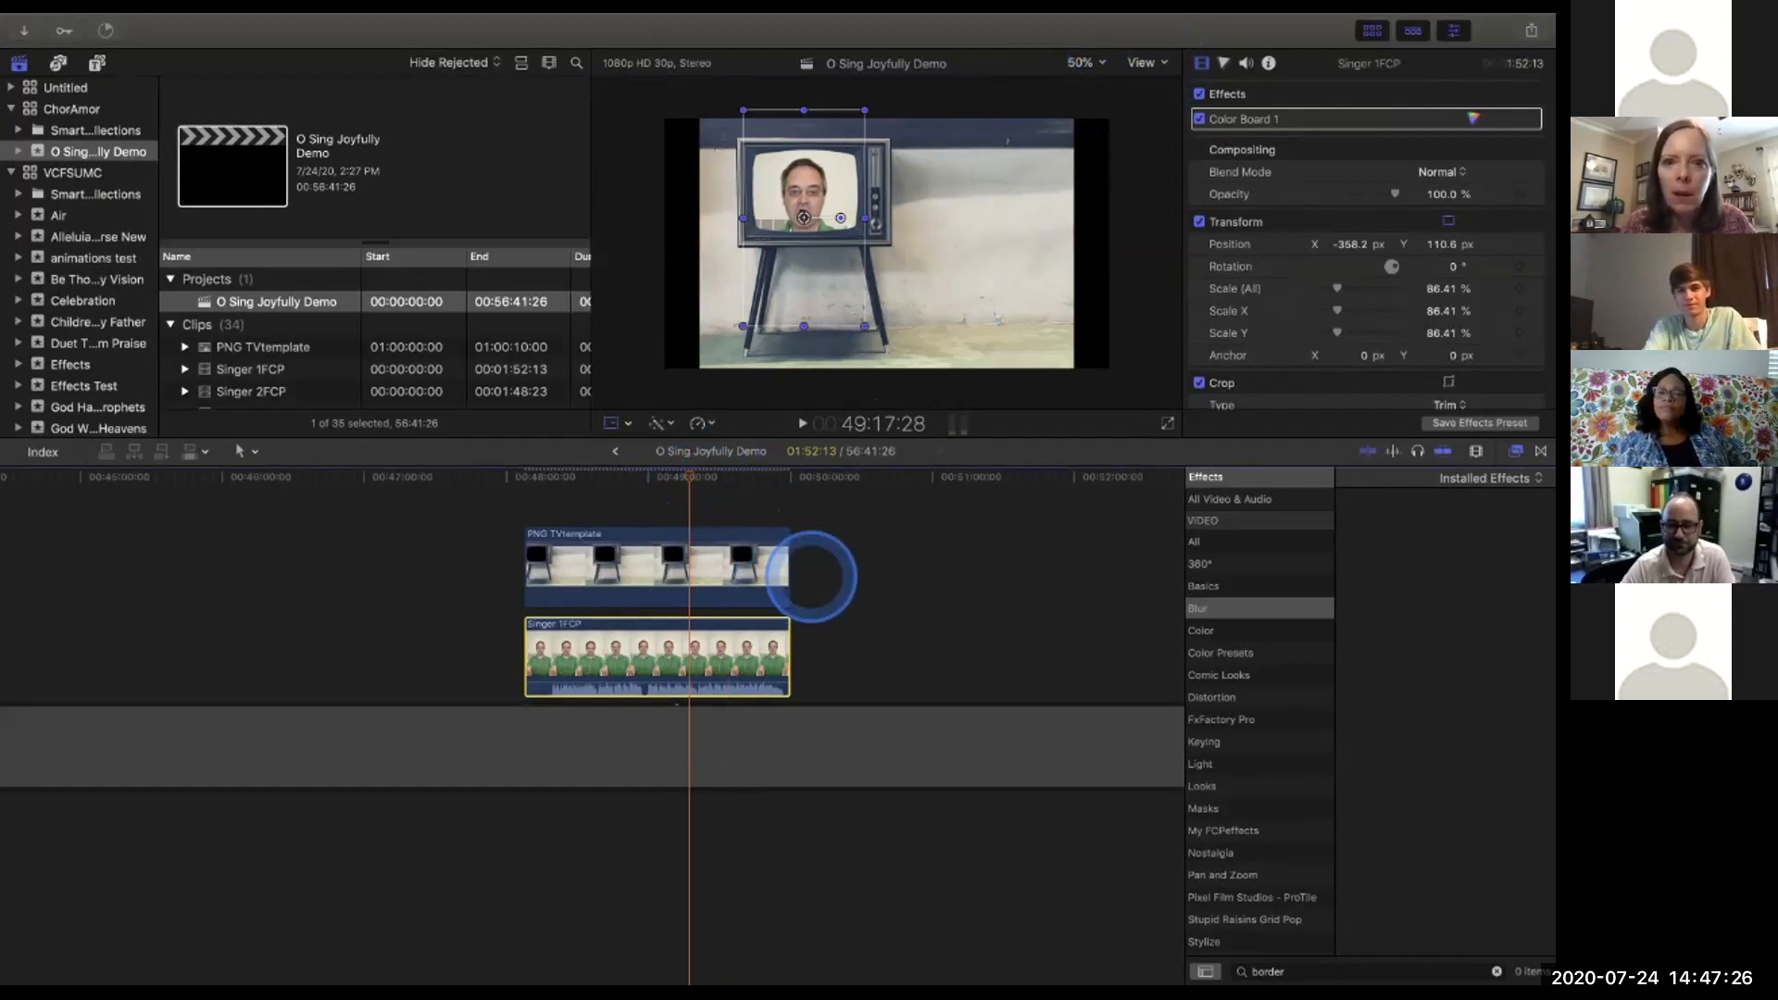
left_click(811, 576)
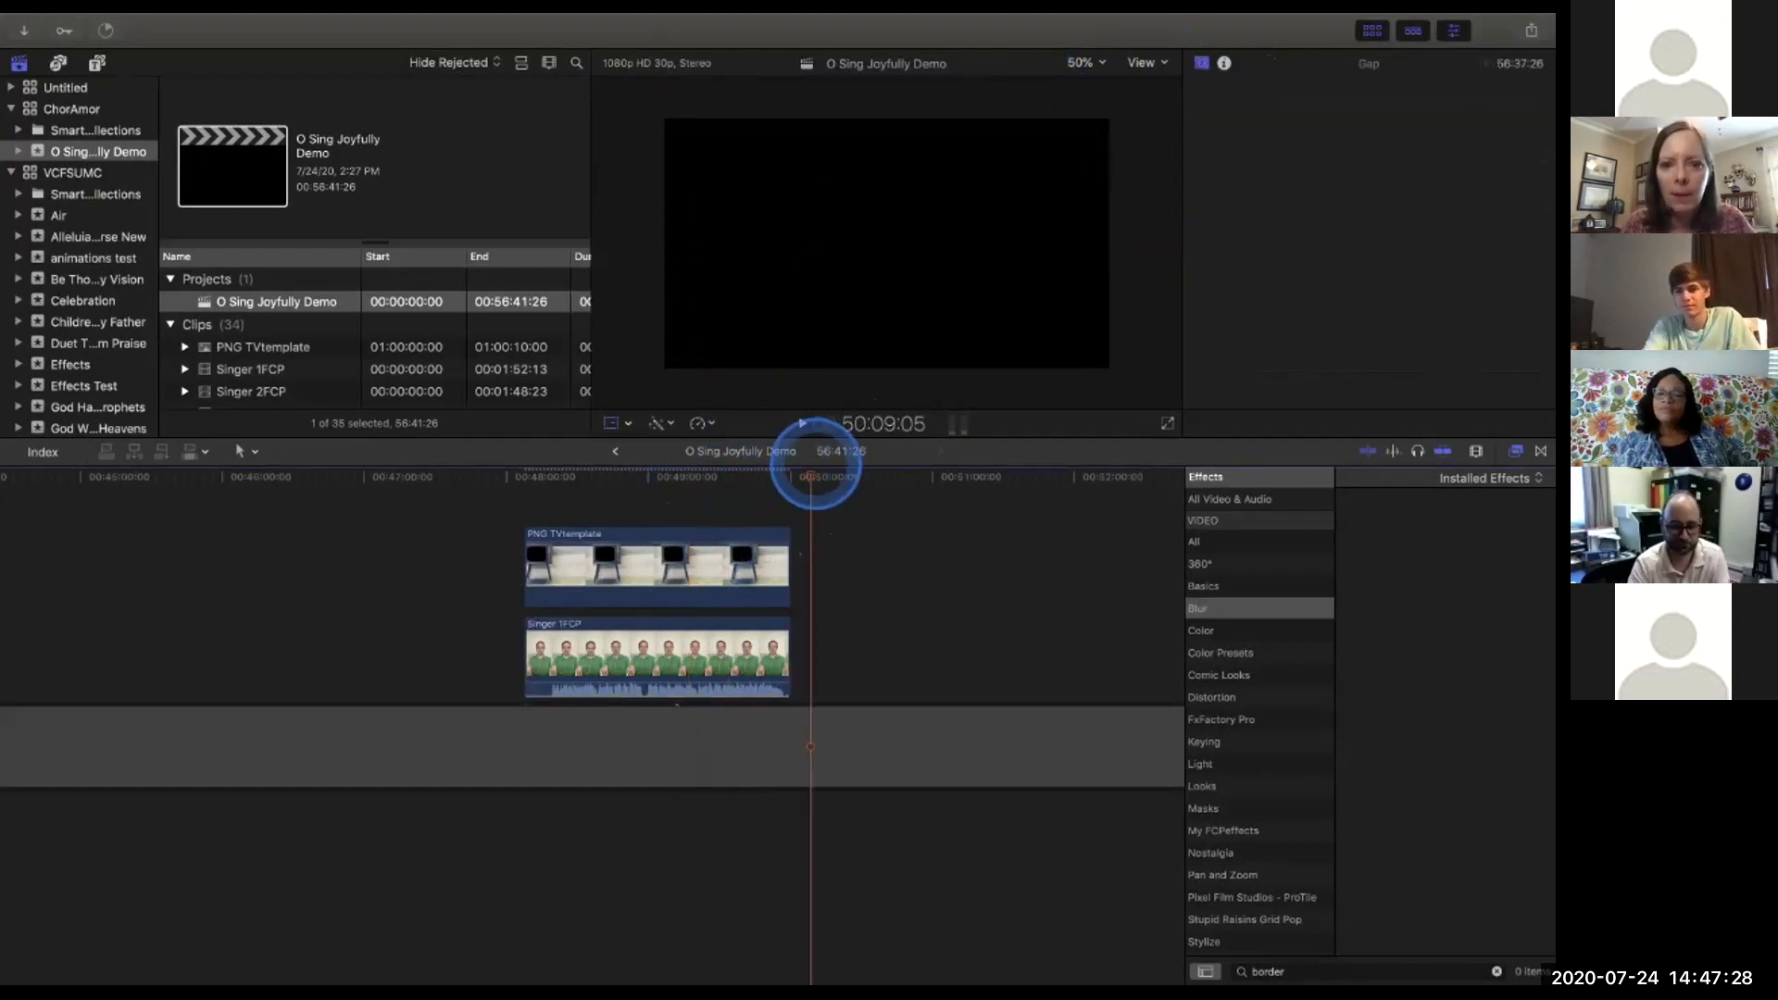
left_click(676, 477)
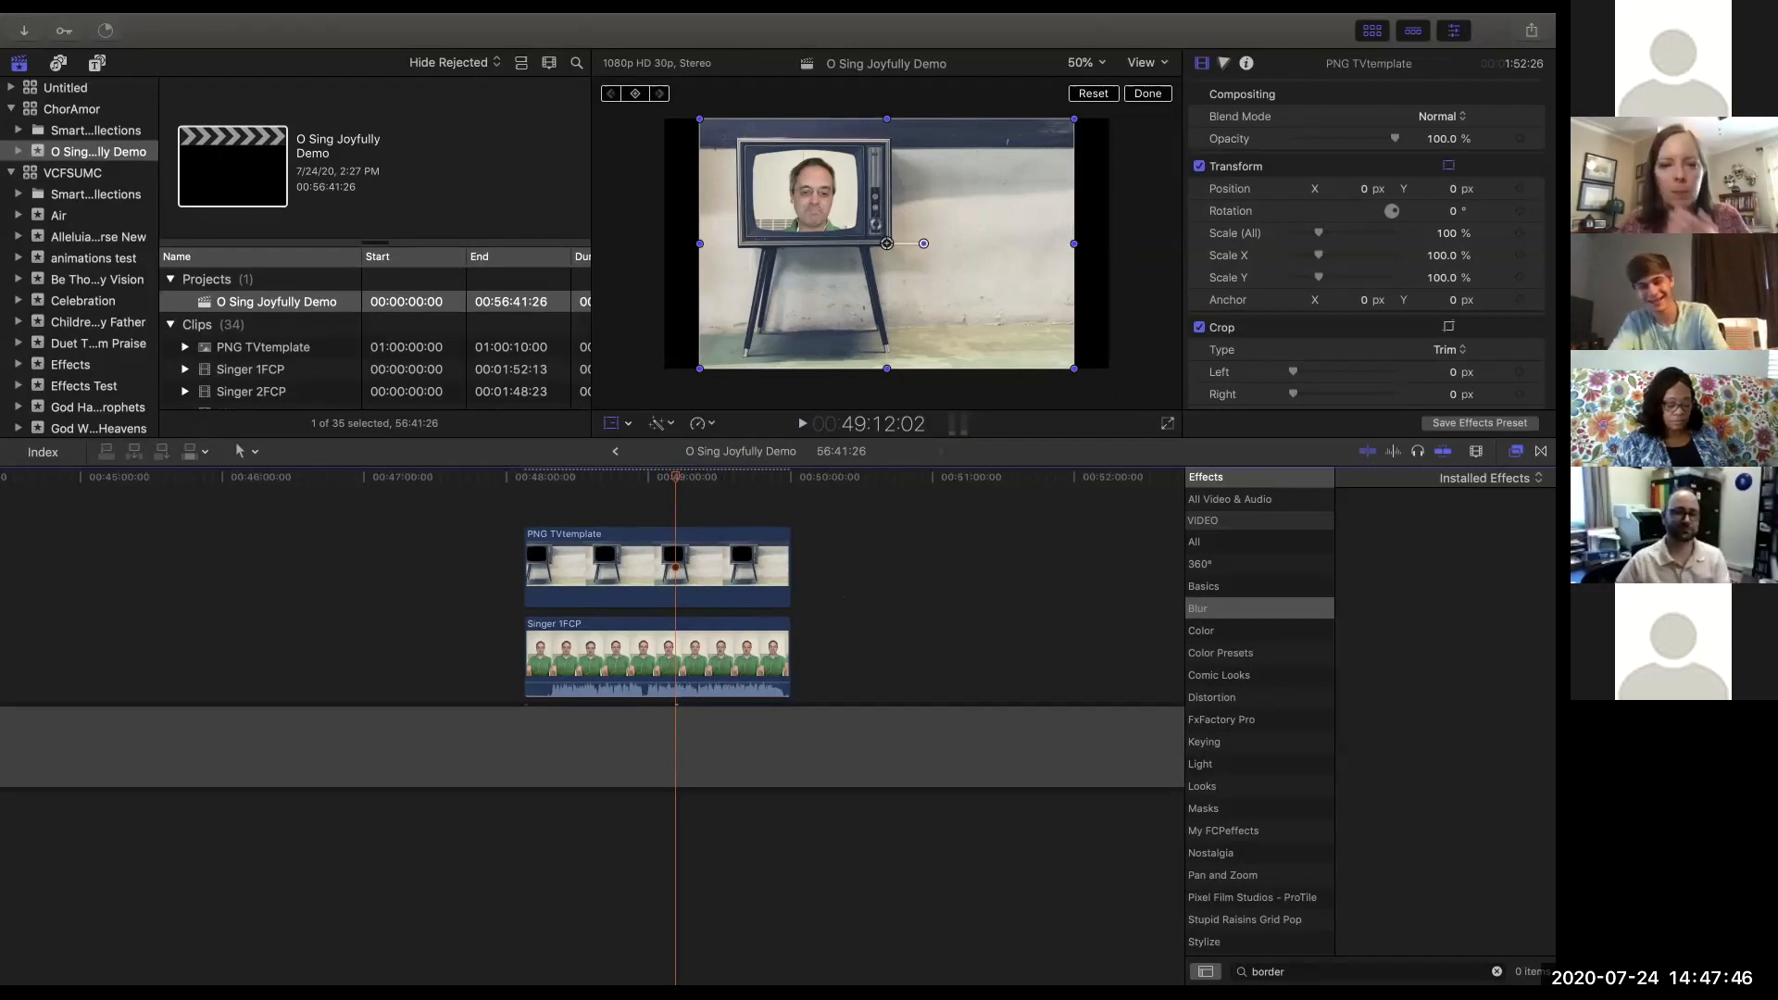
Disable the PNG TVtemplate clip to reveal the full Singer 1FCP video beneath it.
key("super+minus")
key("super+minus")
scroll(691, 559, "left", 2)
scroll(690, 556, "left", 3)
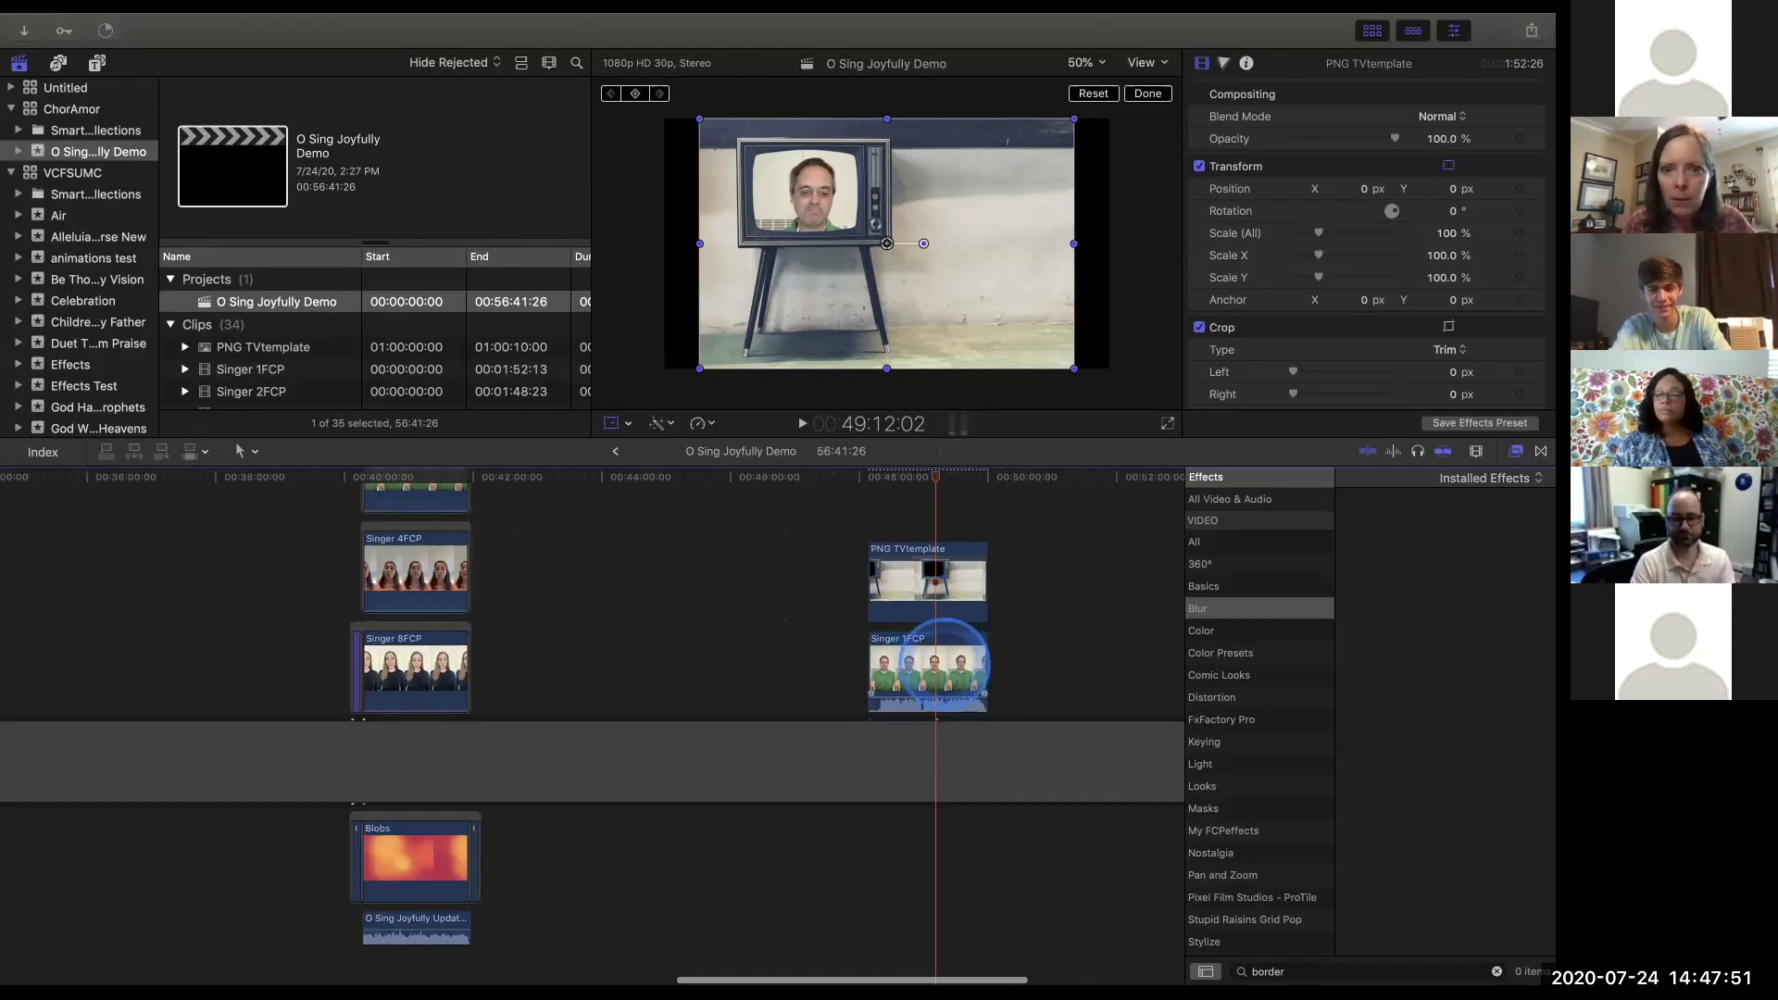
left_click(944, 667)
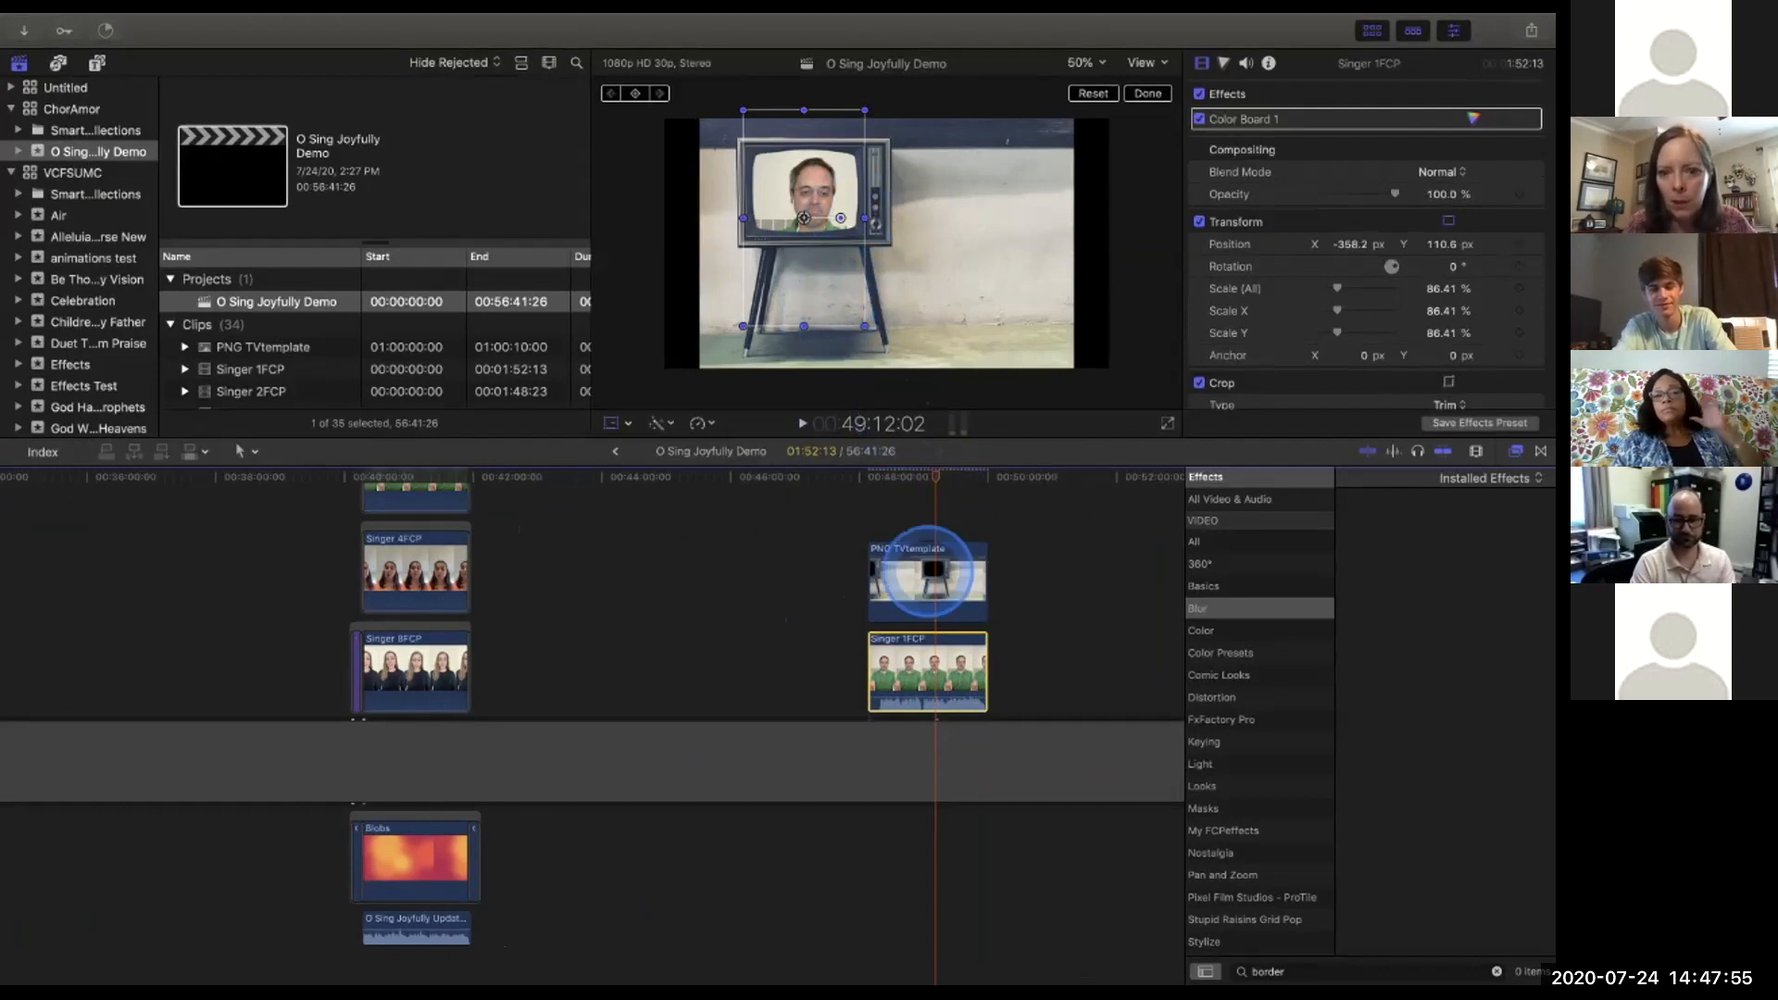
left_click(938, 574)
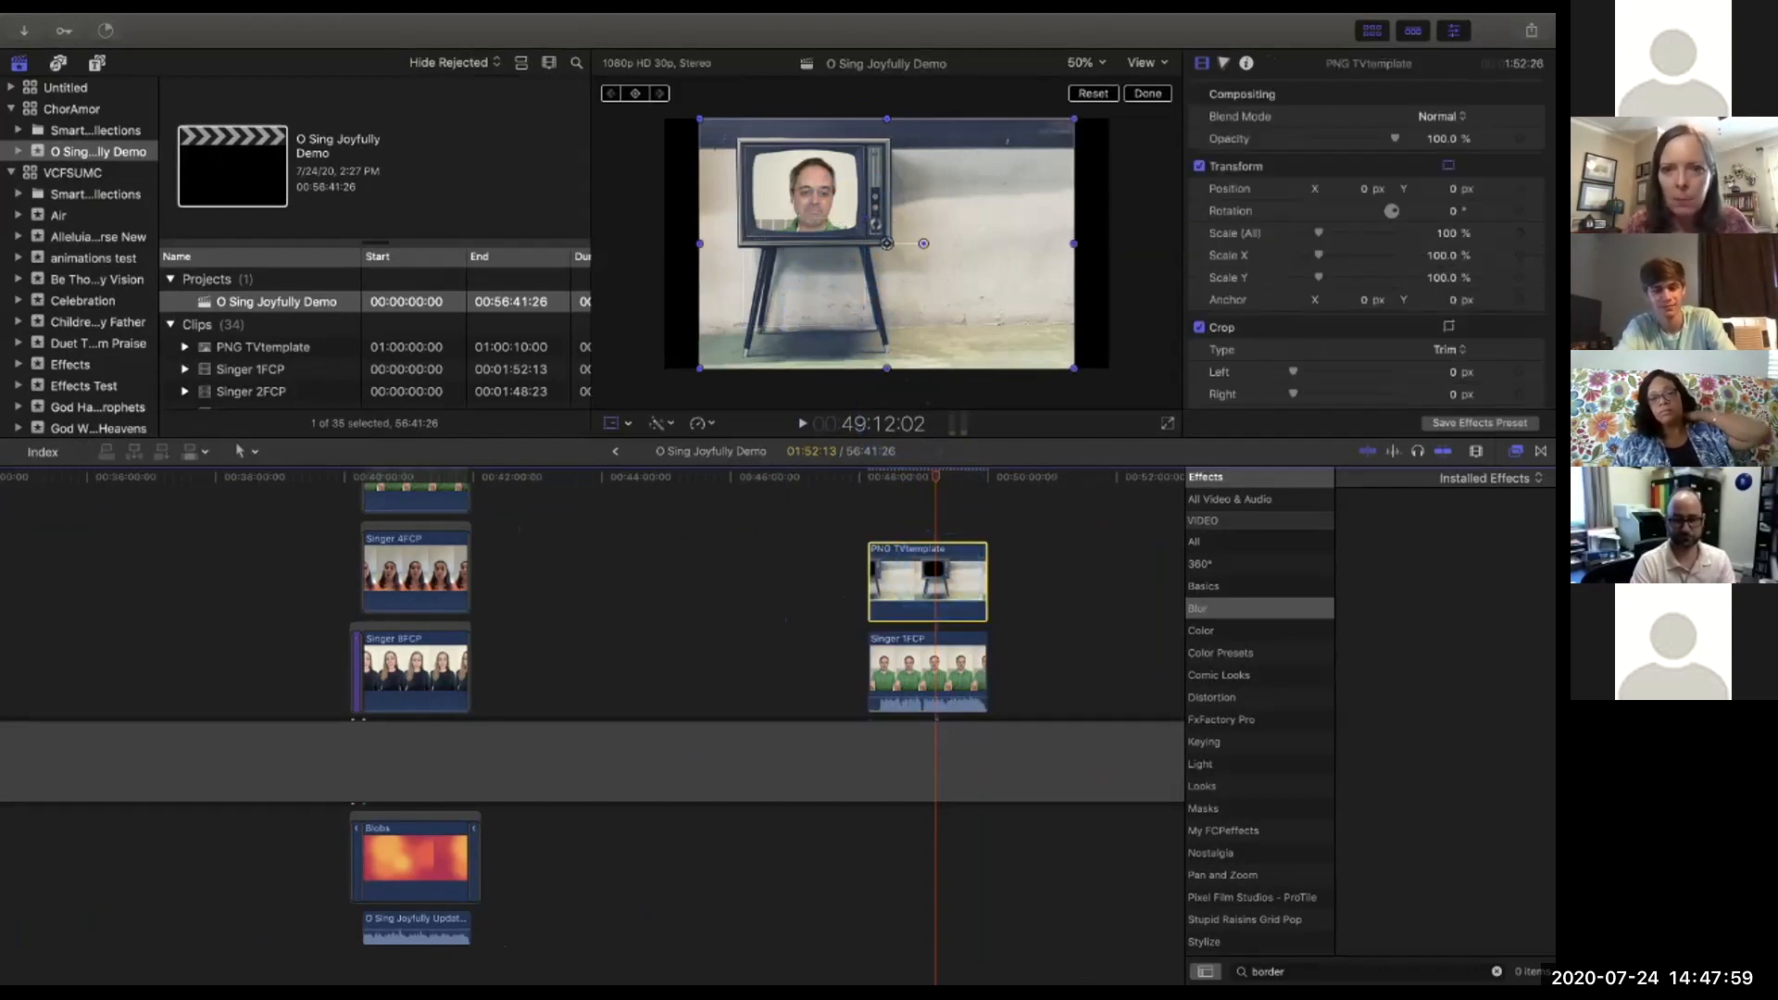
key("v")
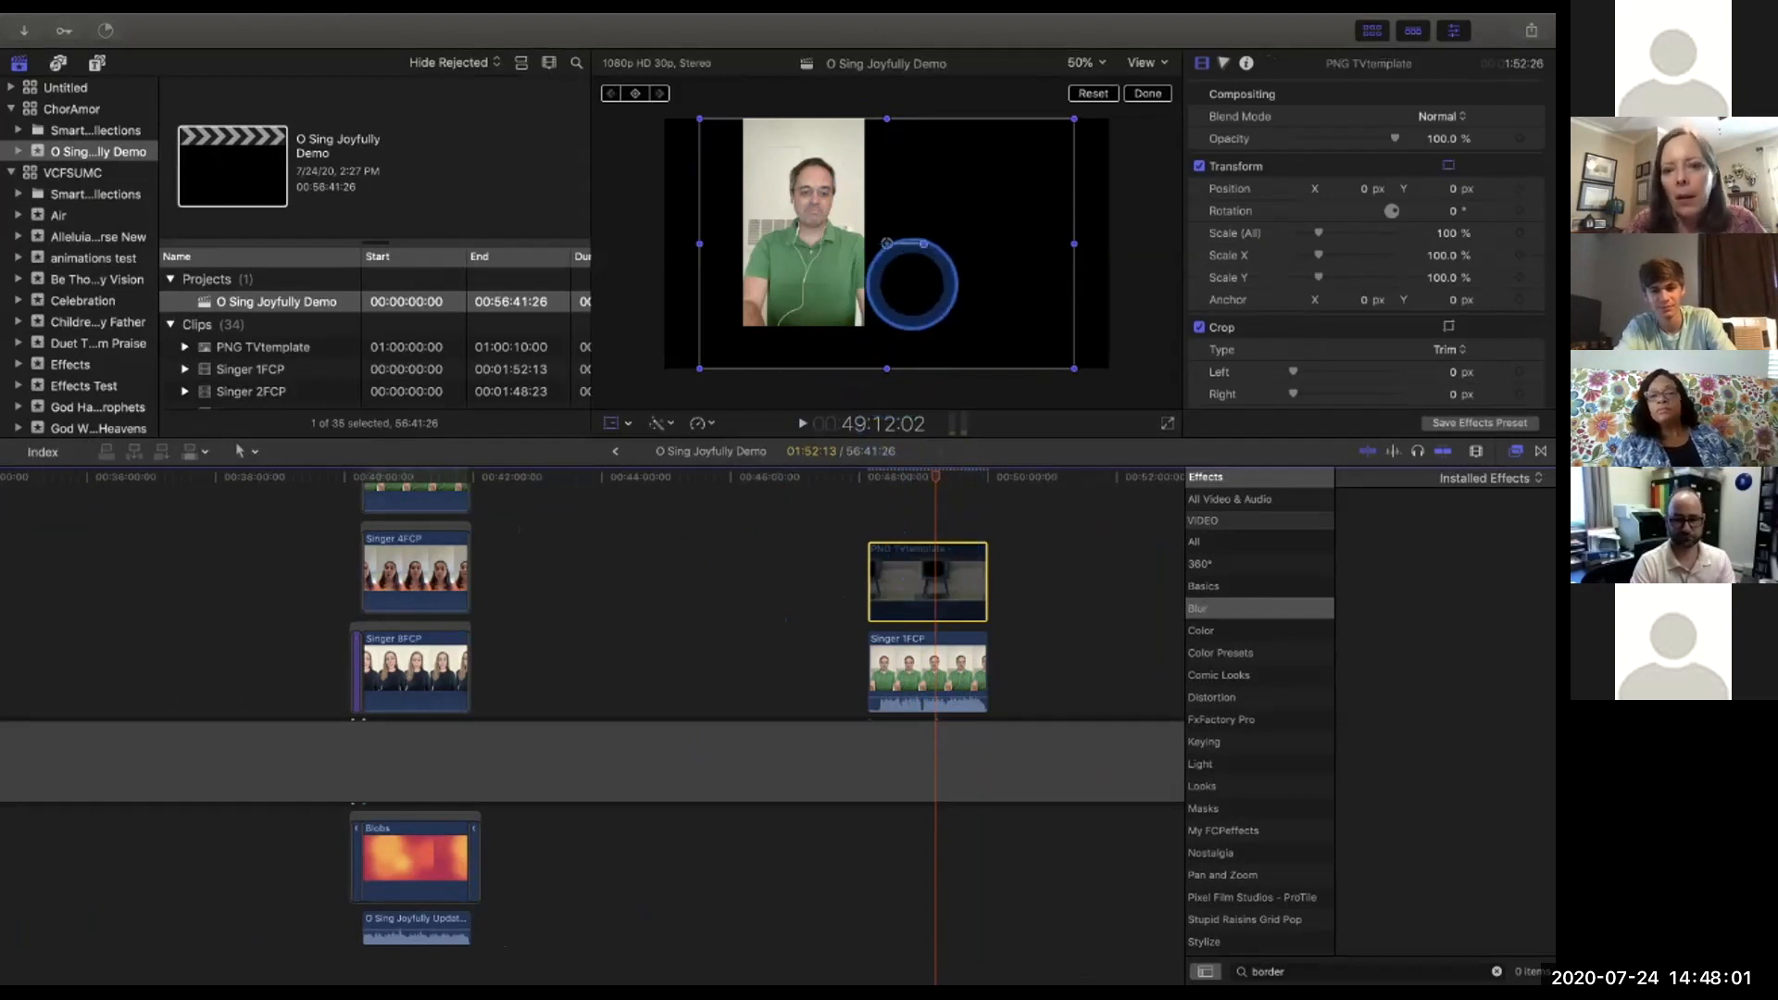
Trim away about the left half of the Singer 1FCP frame using Crop in Trim mode.
left_click(960, 666)
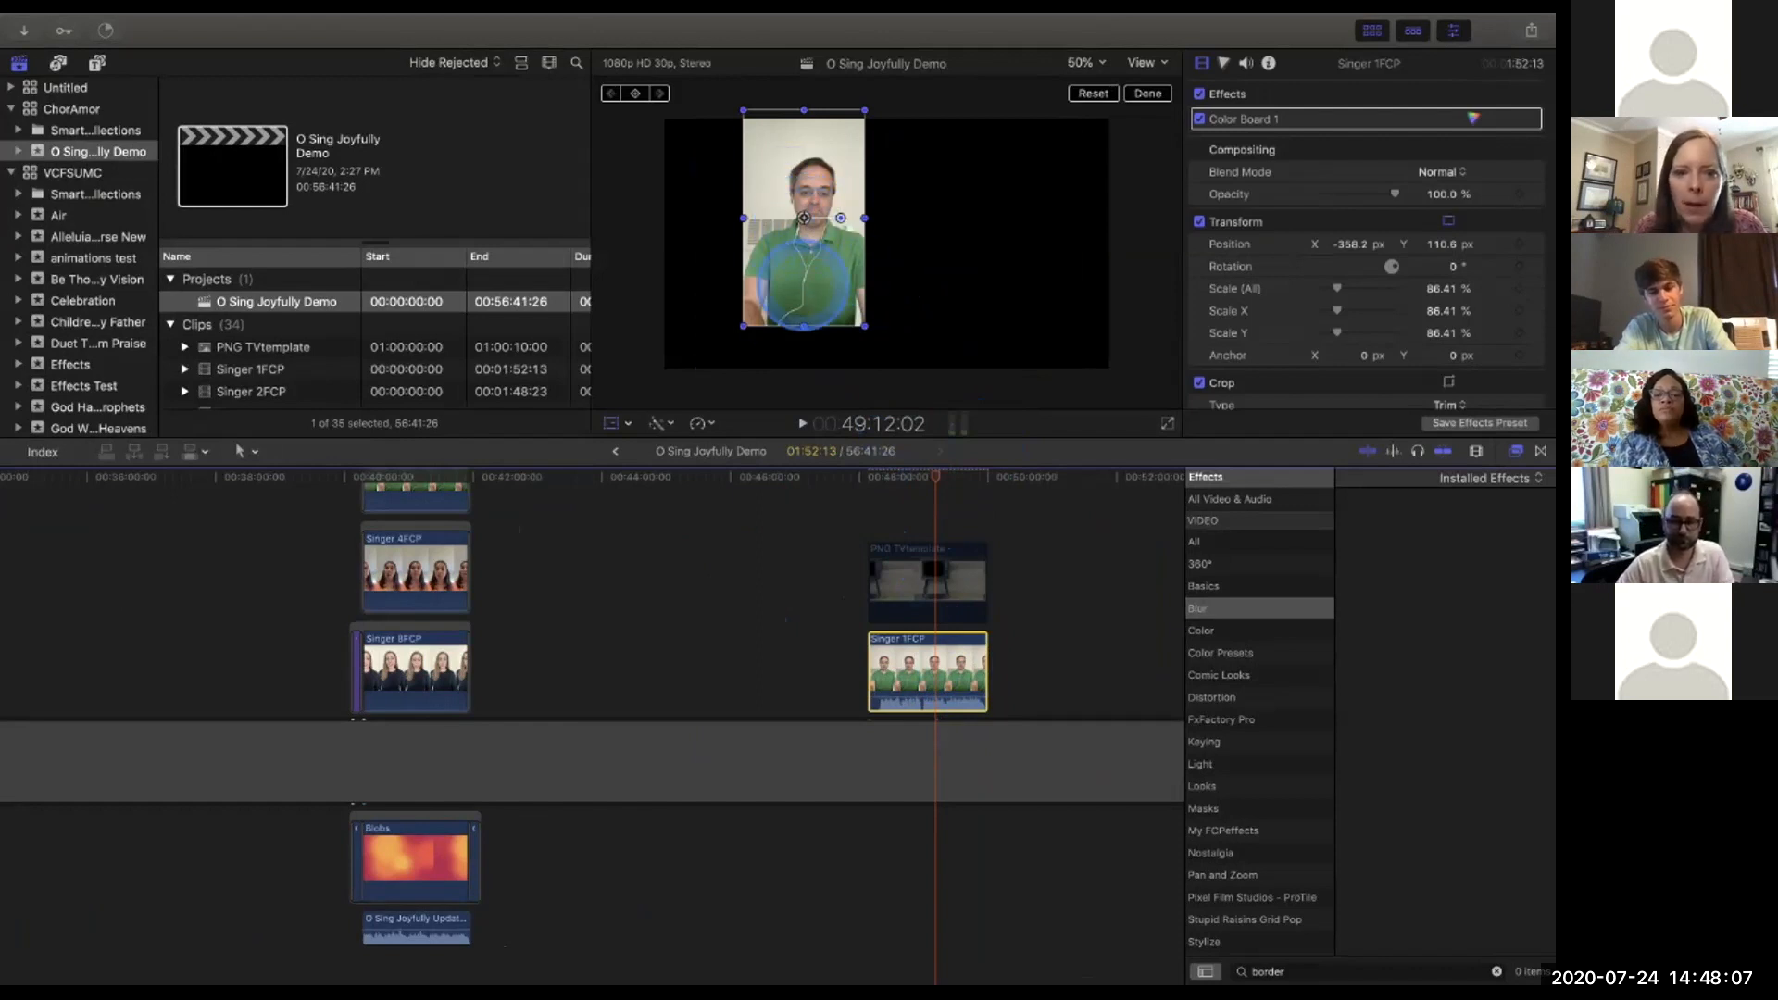
left_click(624, 423)
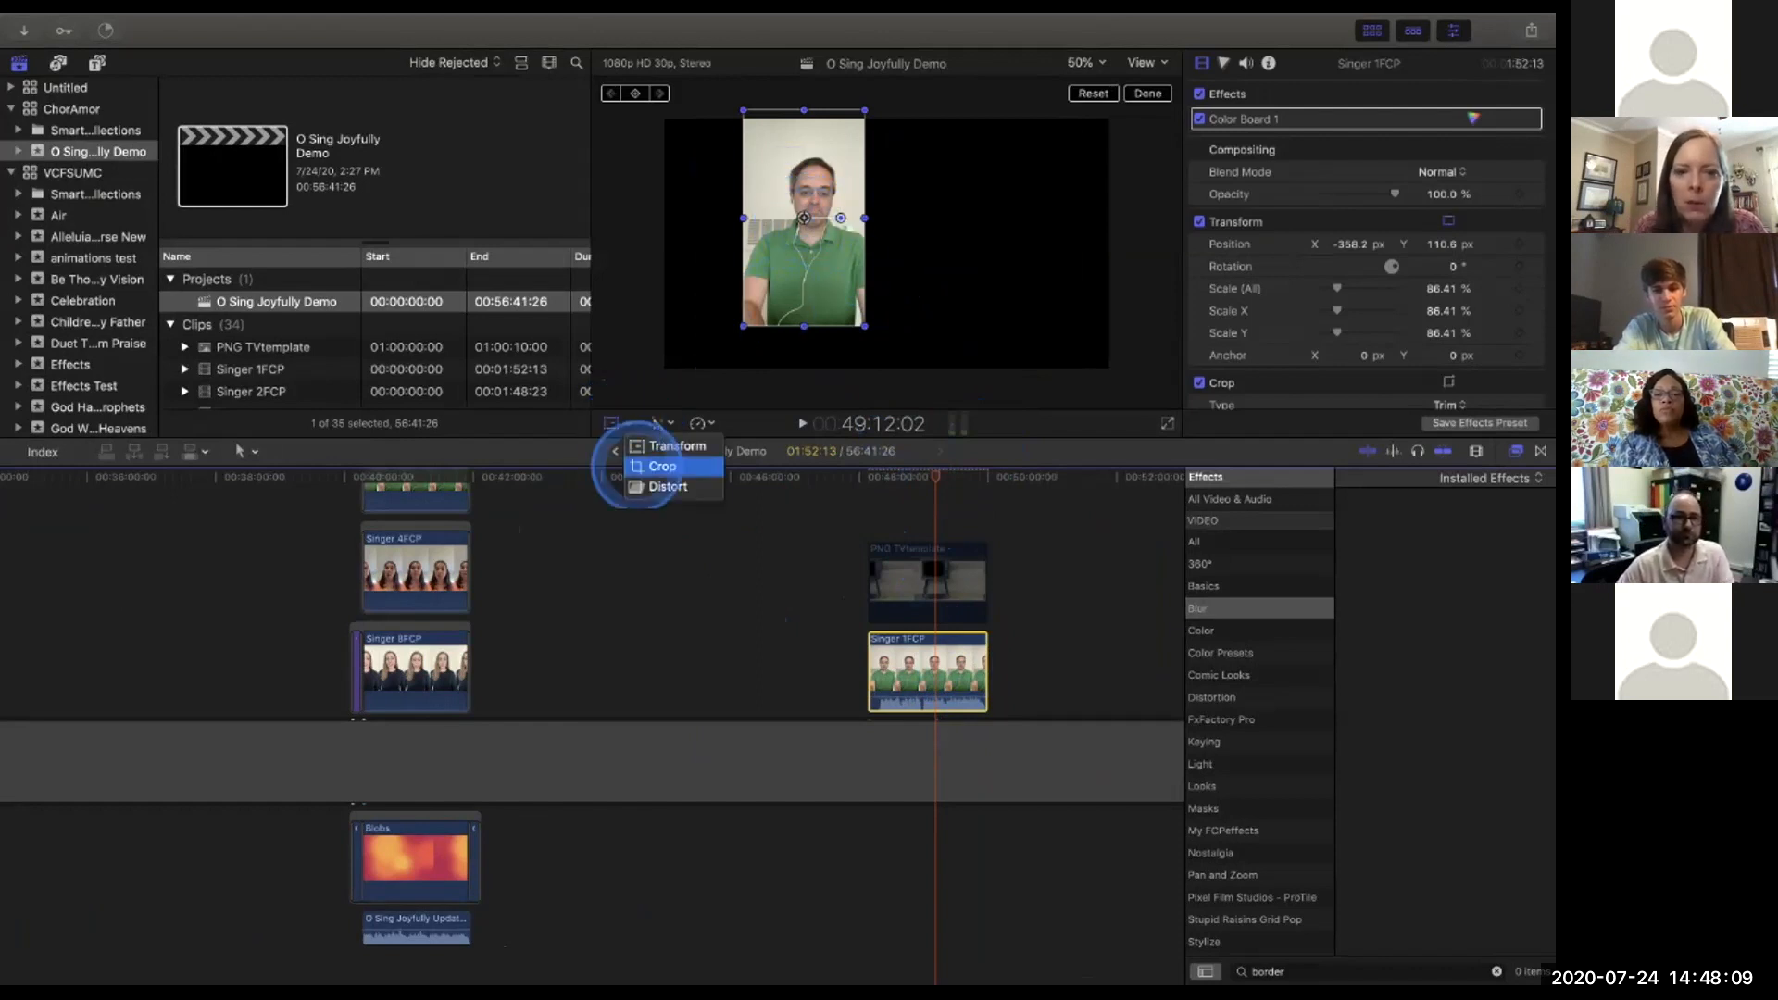
left_click(641, 463)
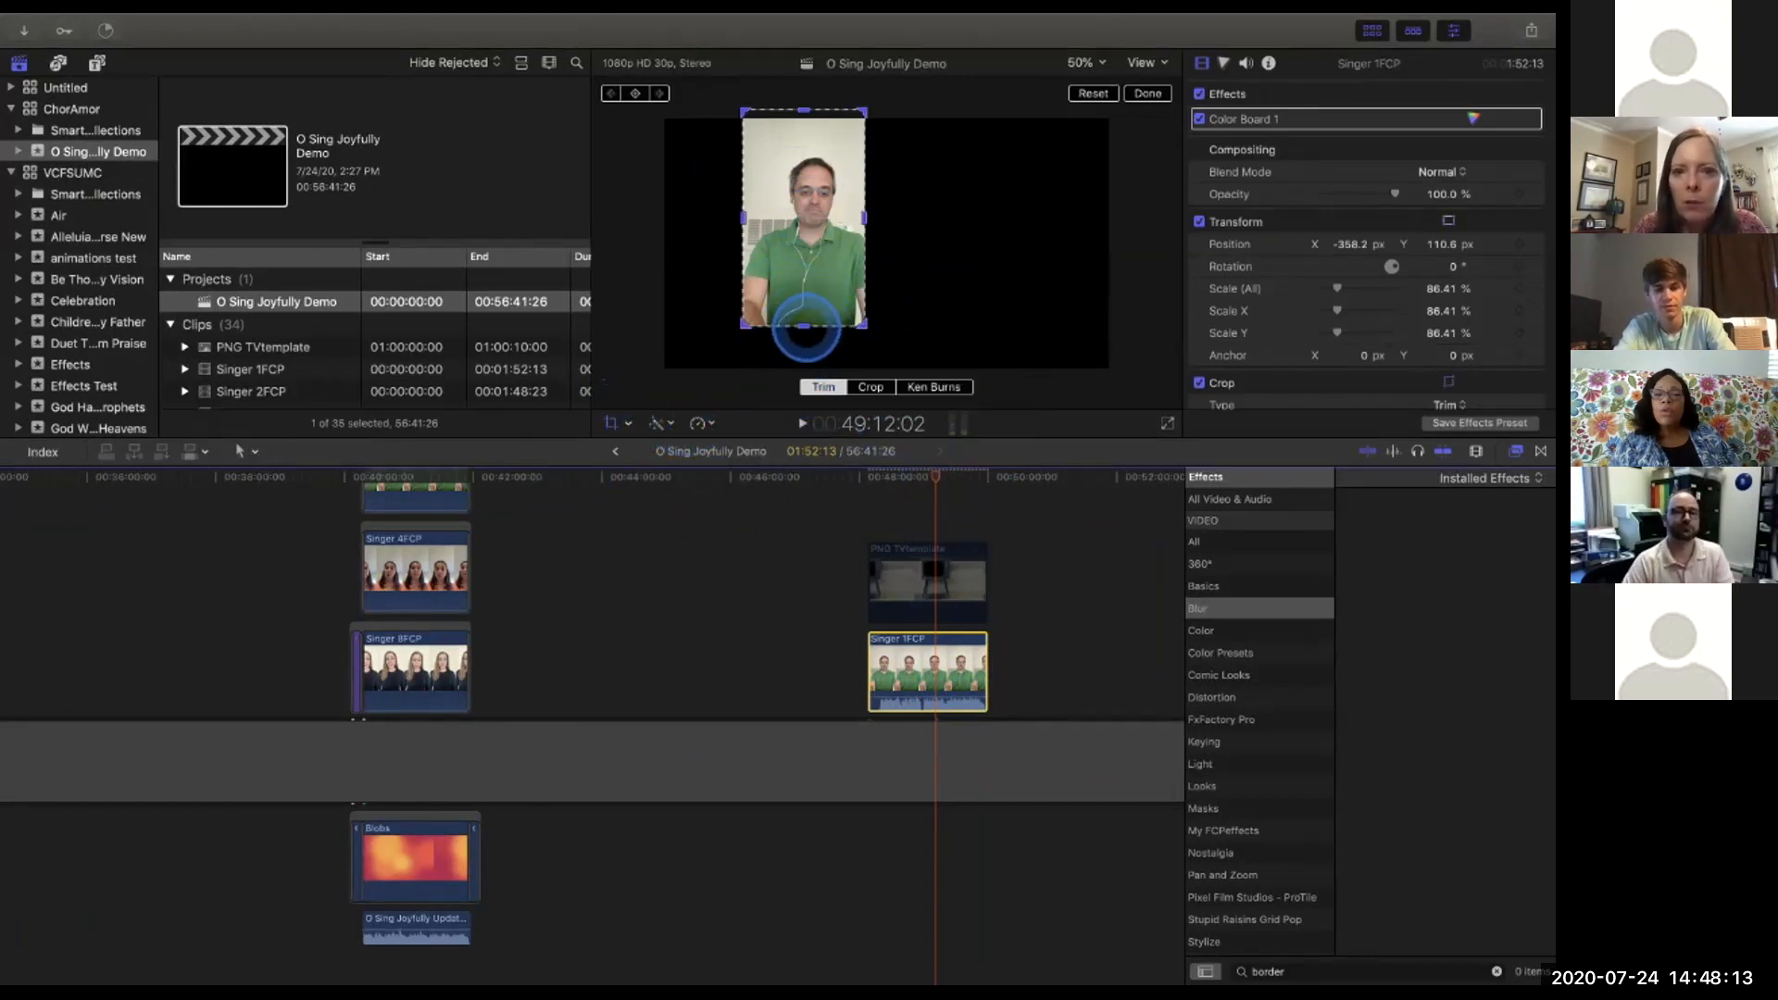
left_click(809, 376)
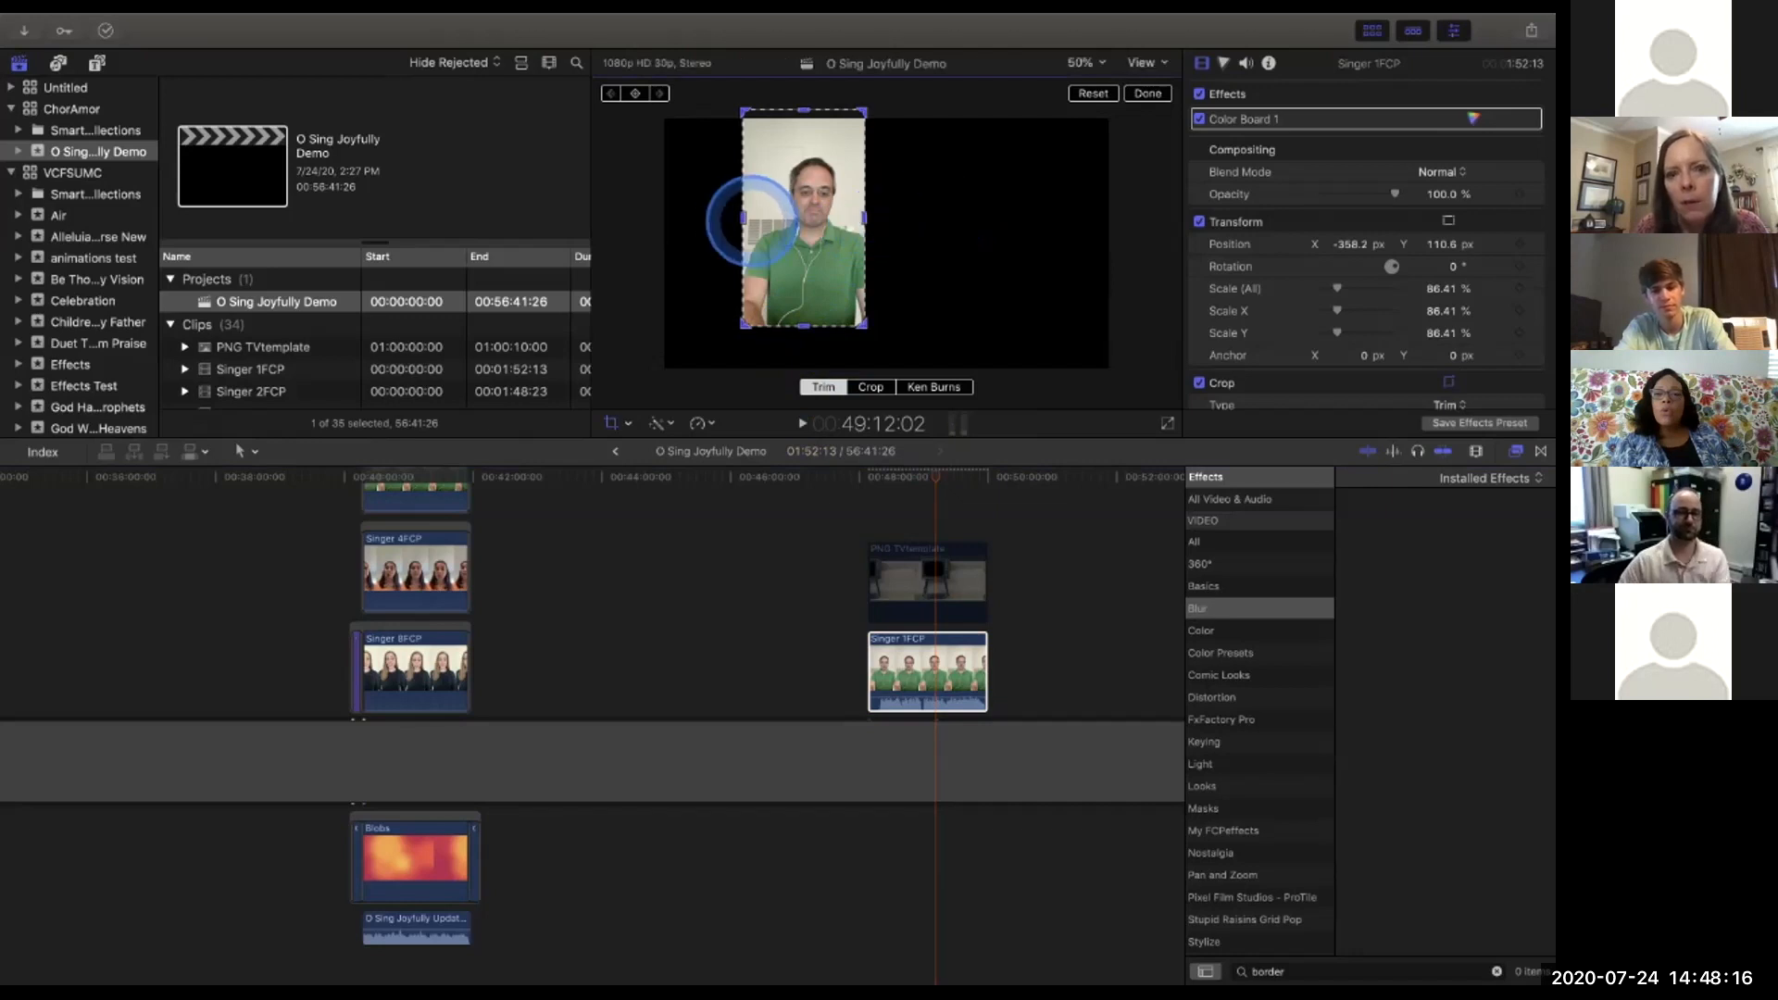
left_click_drag(776, 219, 802, 219)
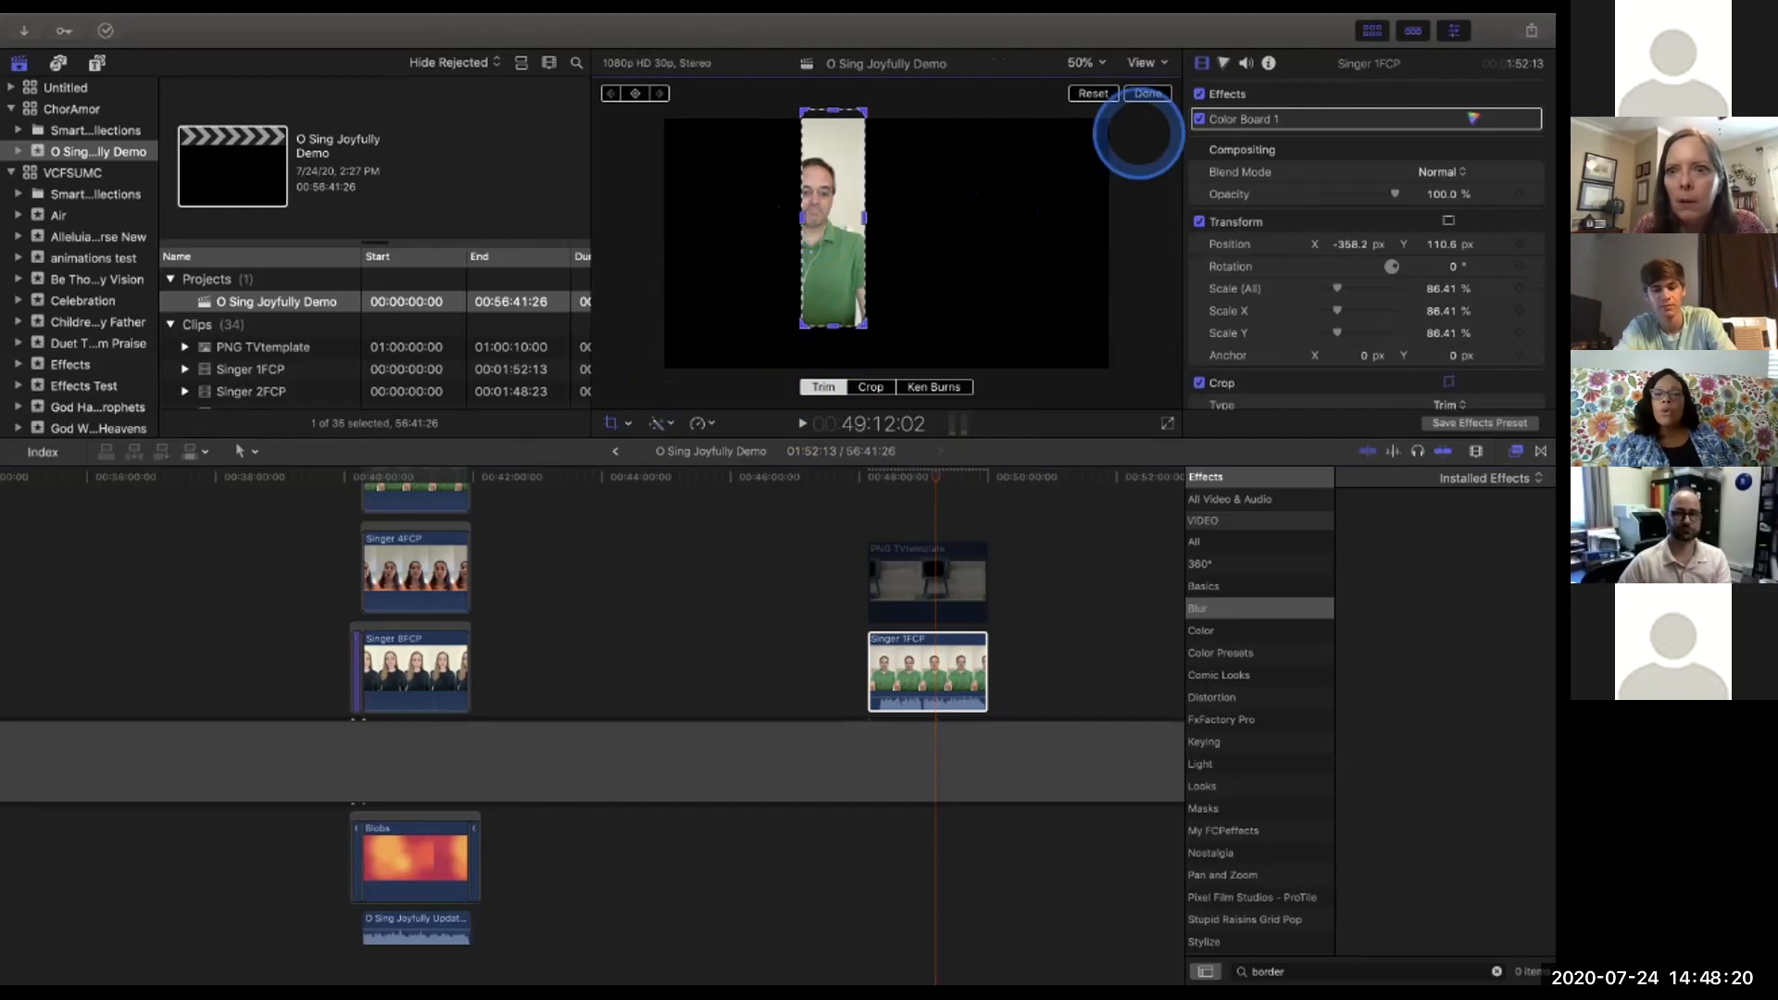
left_click(1147, 93)
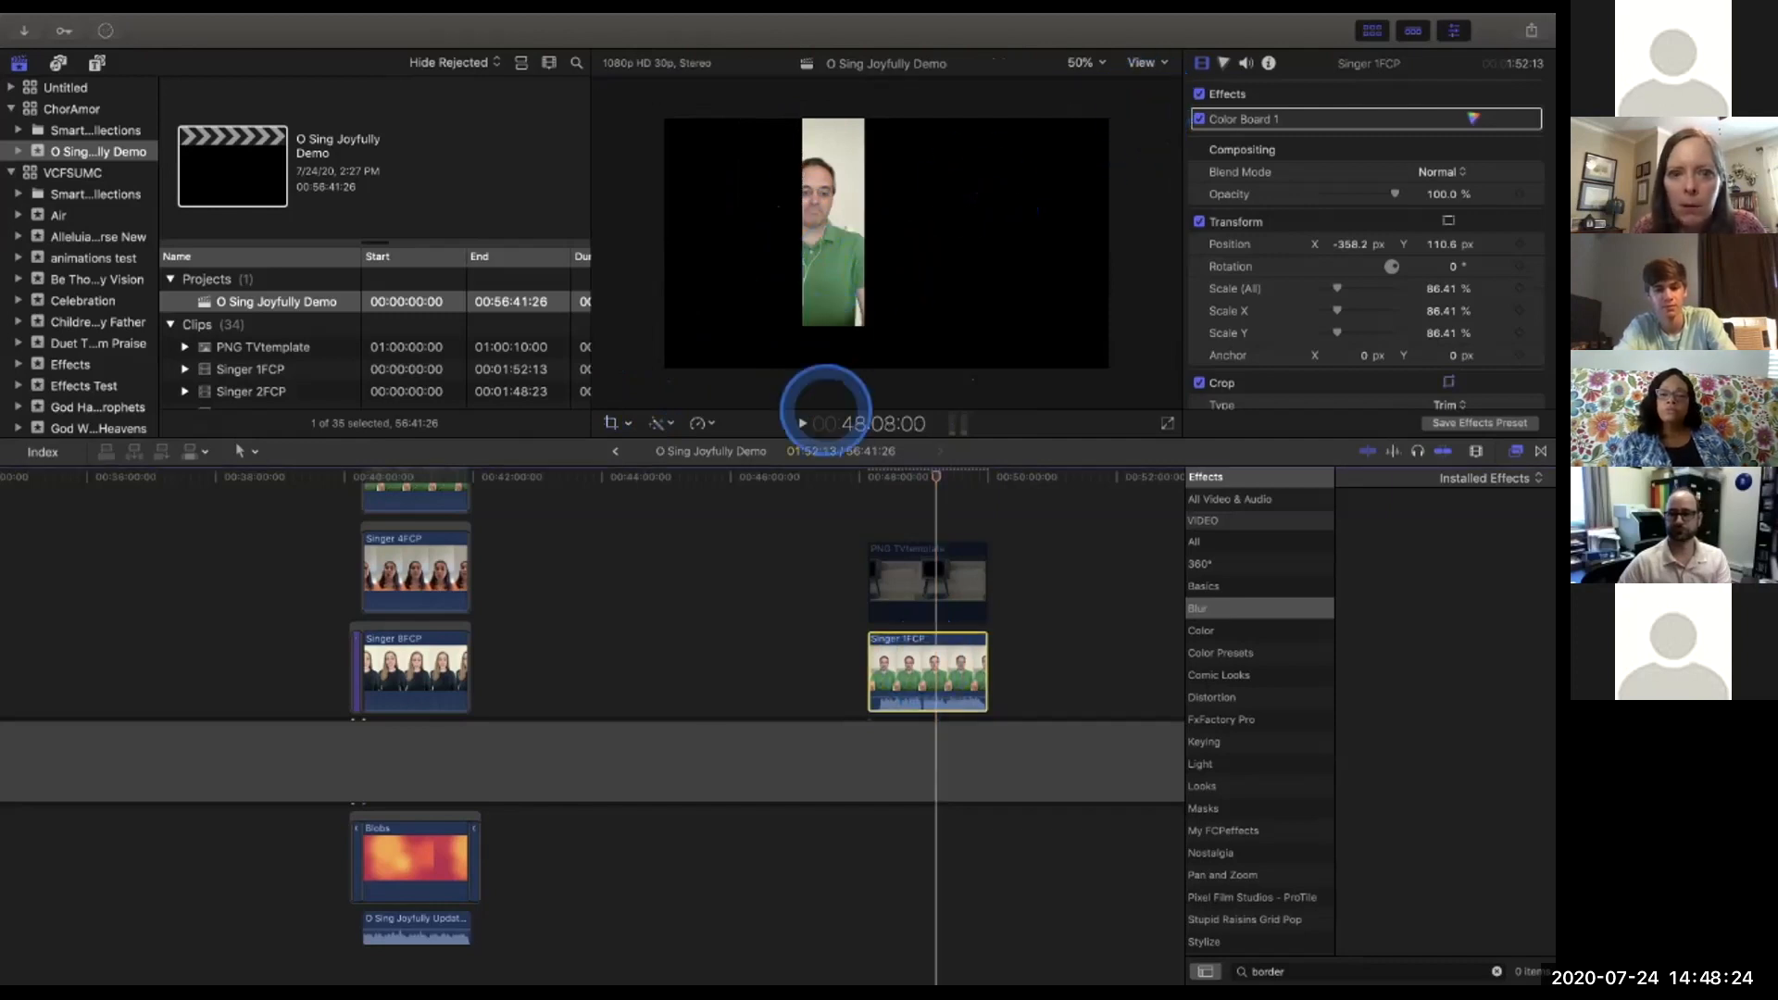
Set the Singer 1FCP clip's Transform anchor to X 152.0 px, Y 4.0 px and reposition it at X -86.7 px, Y 13.2 px.
left_click(626, 424)
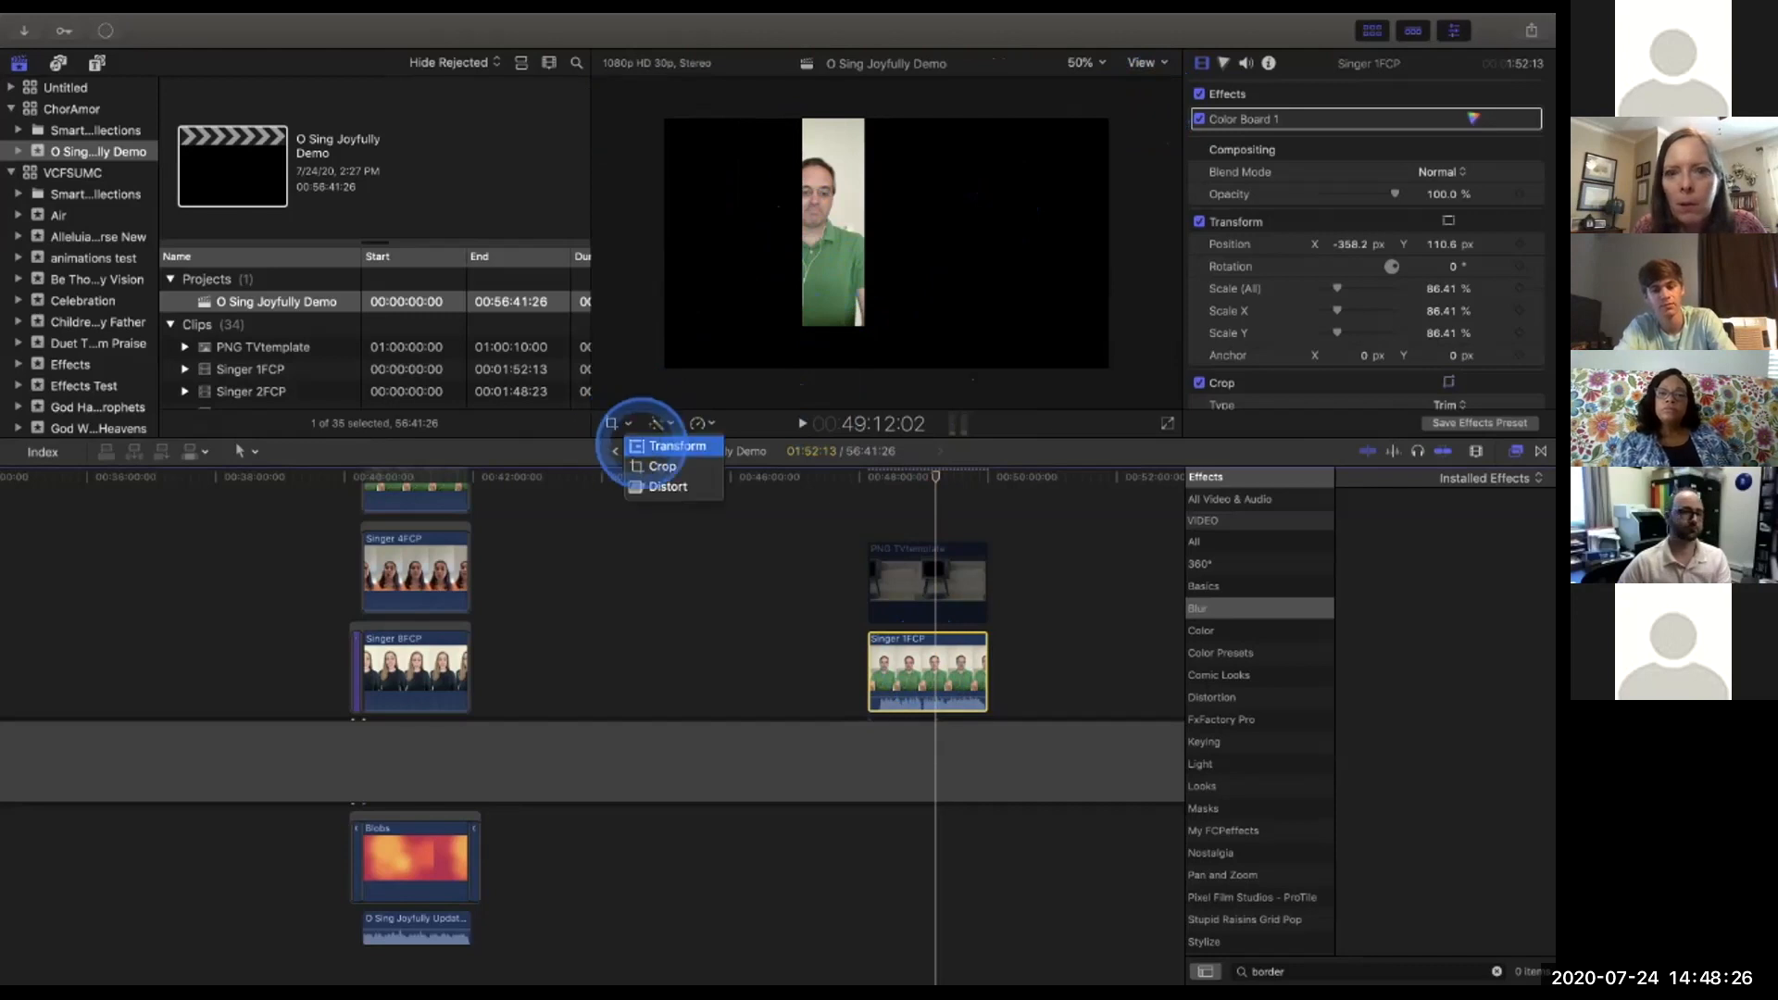
left_click(671, 446)
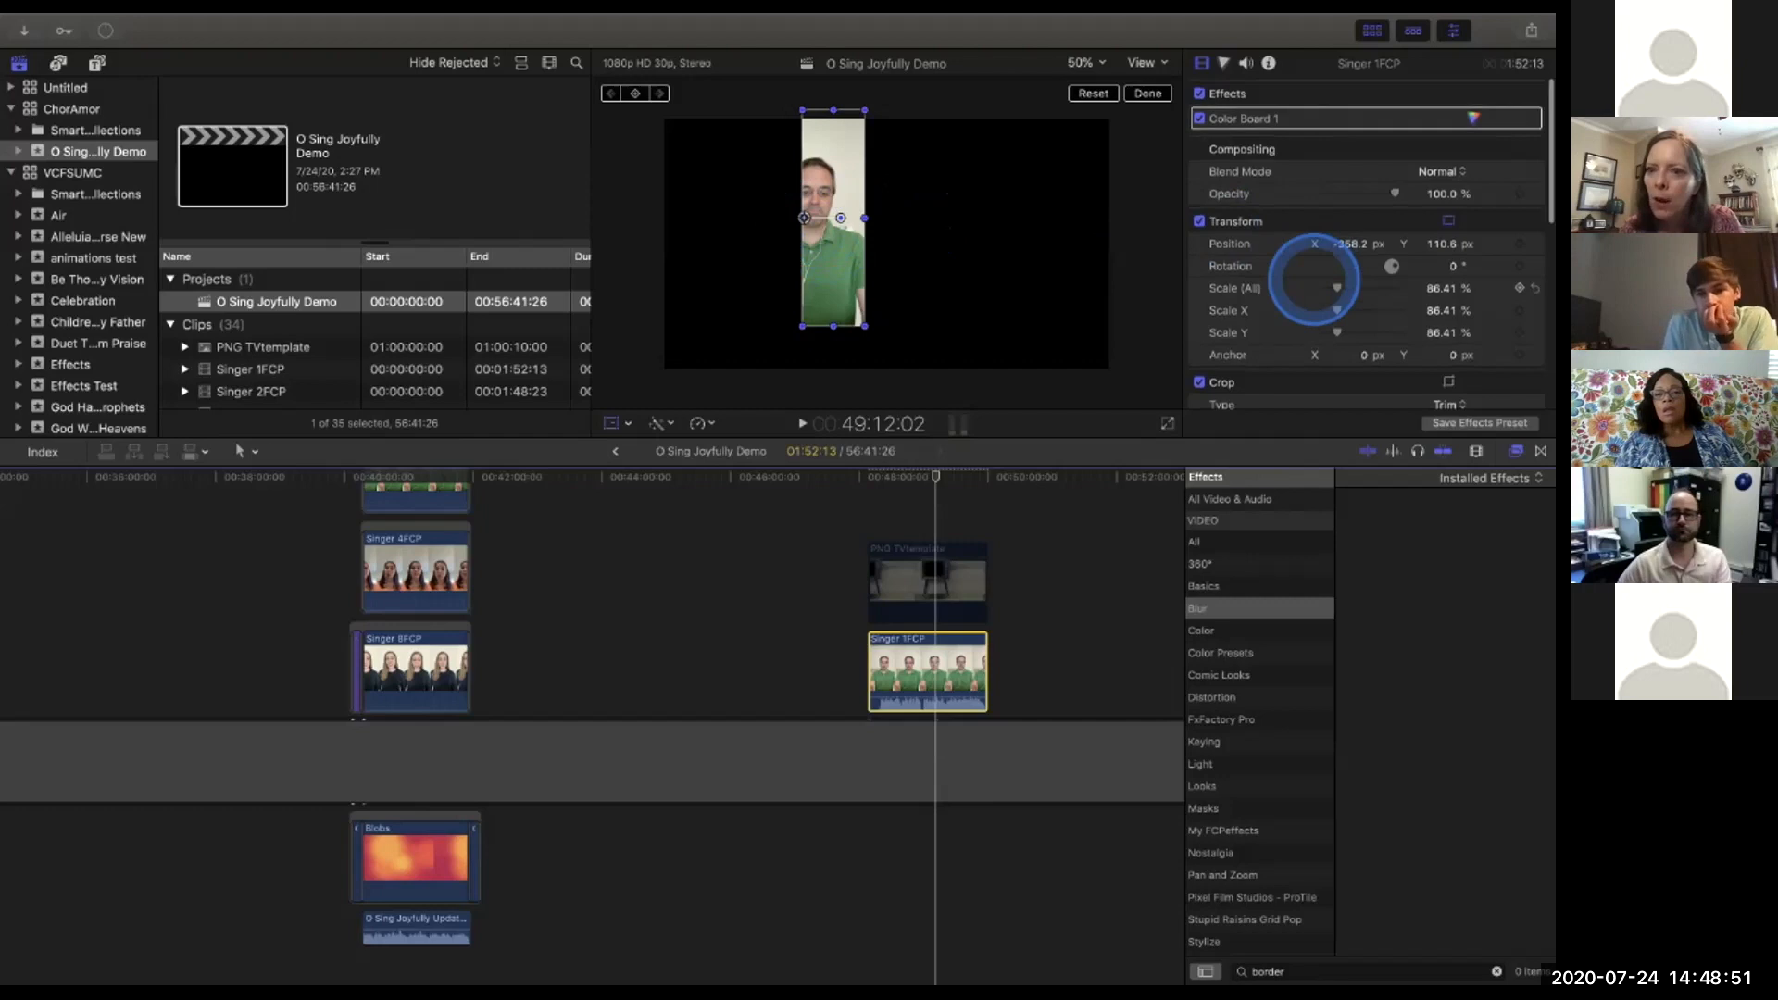
scroll(1313, 280, "down", 2)
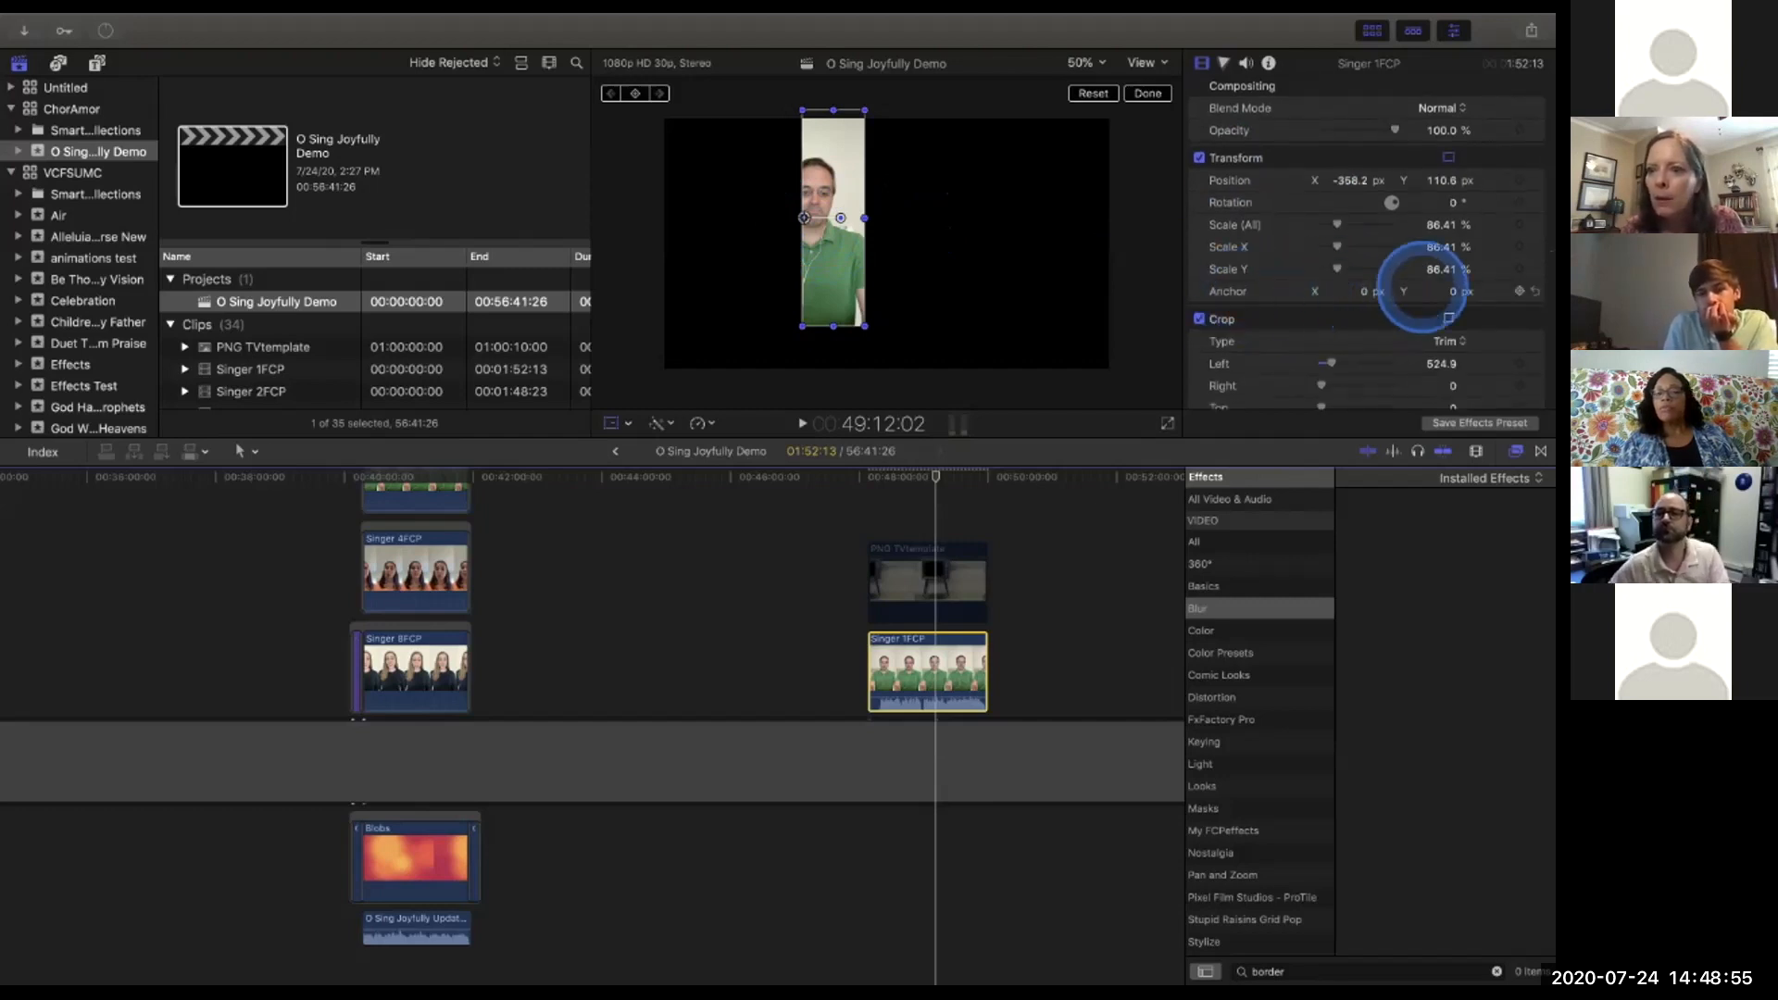
left_click_drag(1453, 291, 1451, 290)
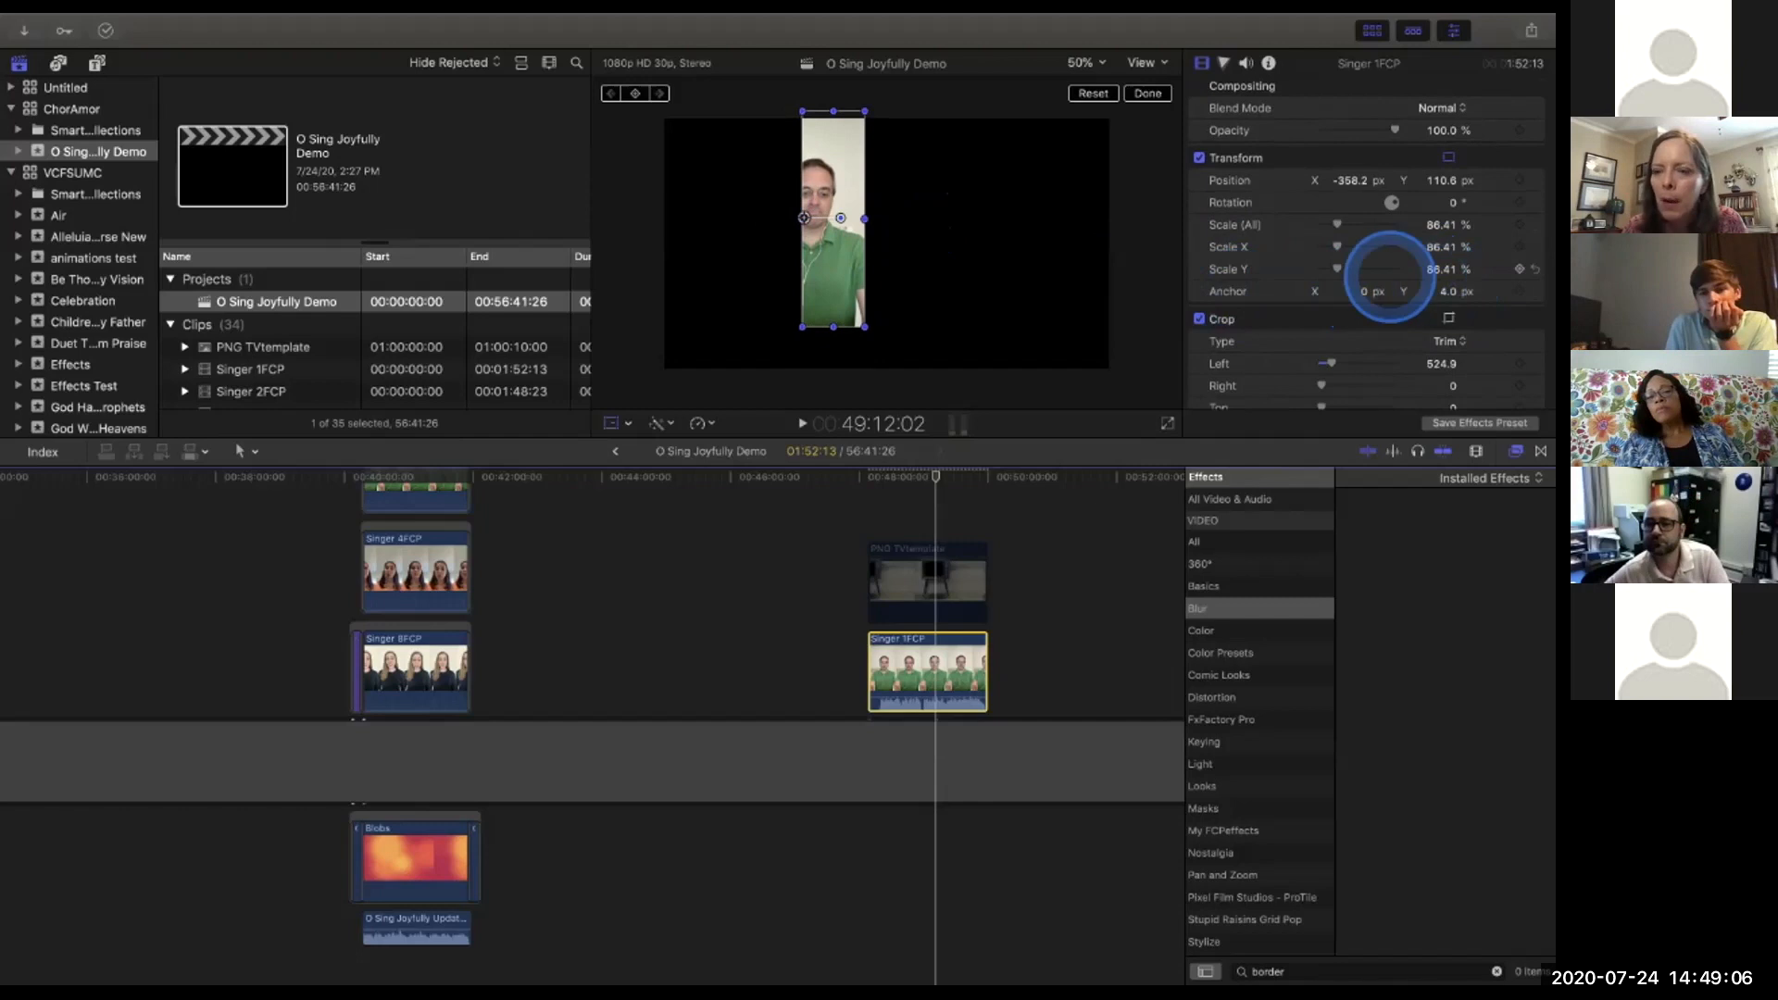
left_click_drag(1361, 290, 1364, 290)
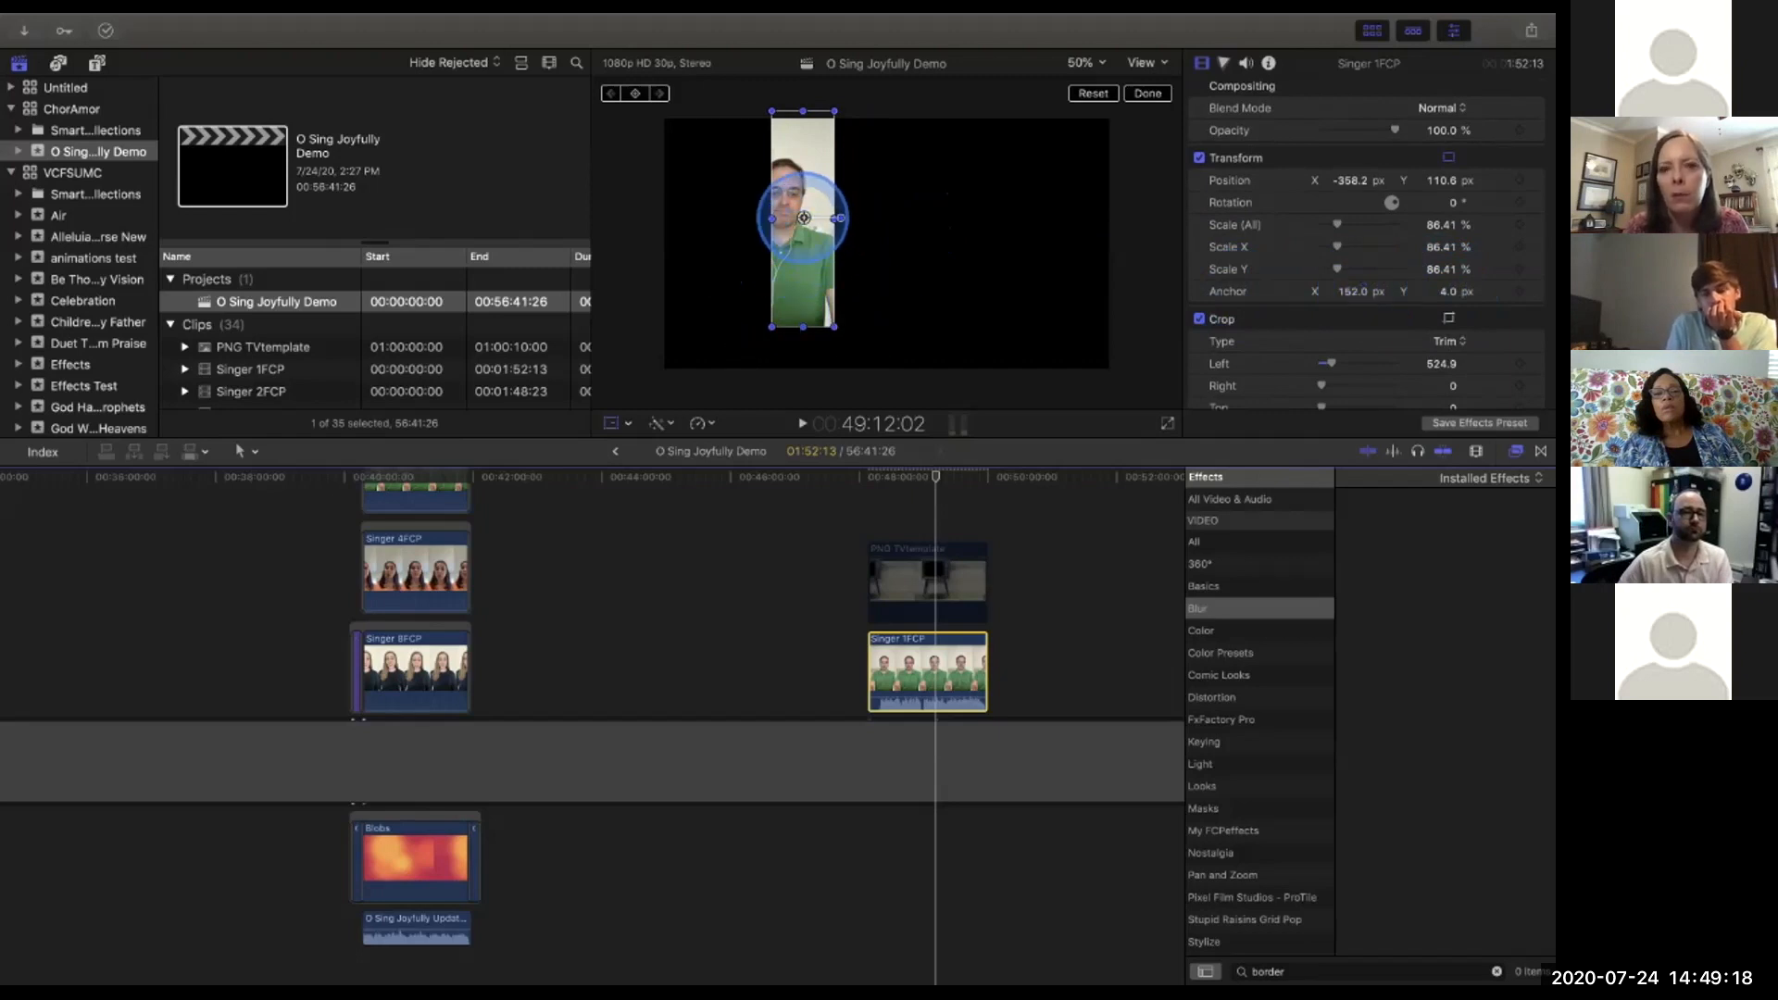
left_click_drag(804, 217, 768, 208)
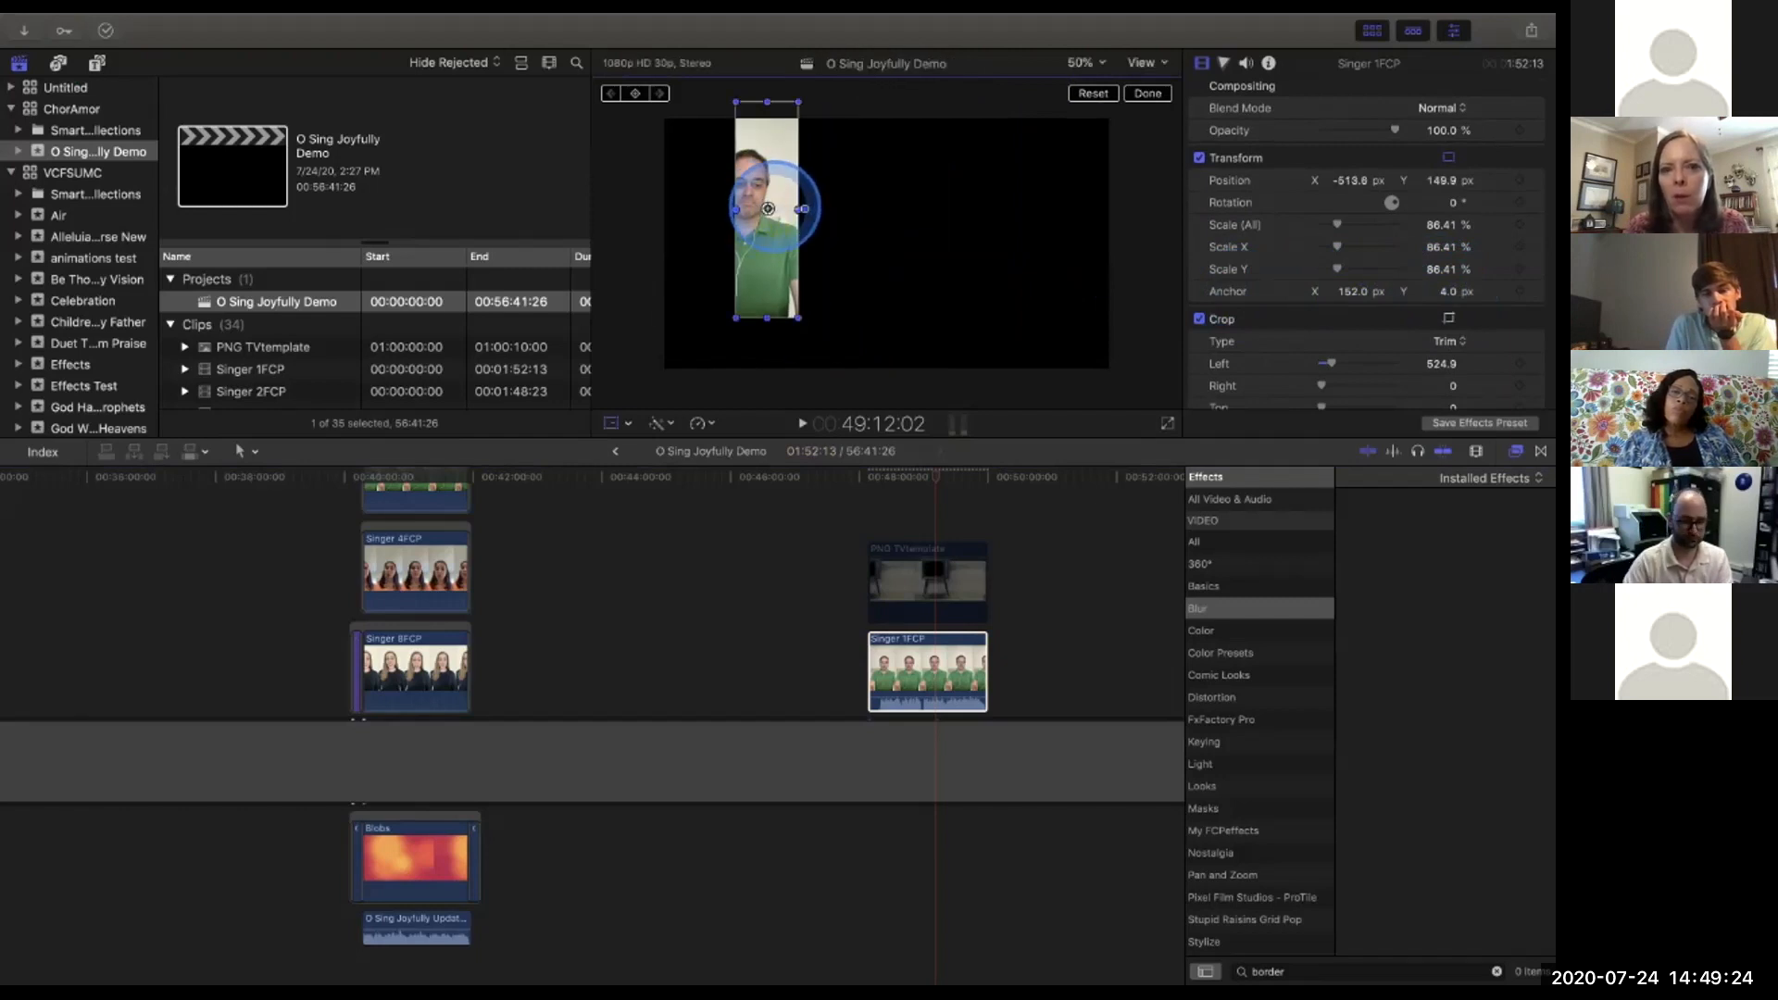
left_click_drag(767, 208, 866, 240)
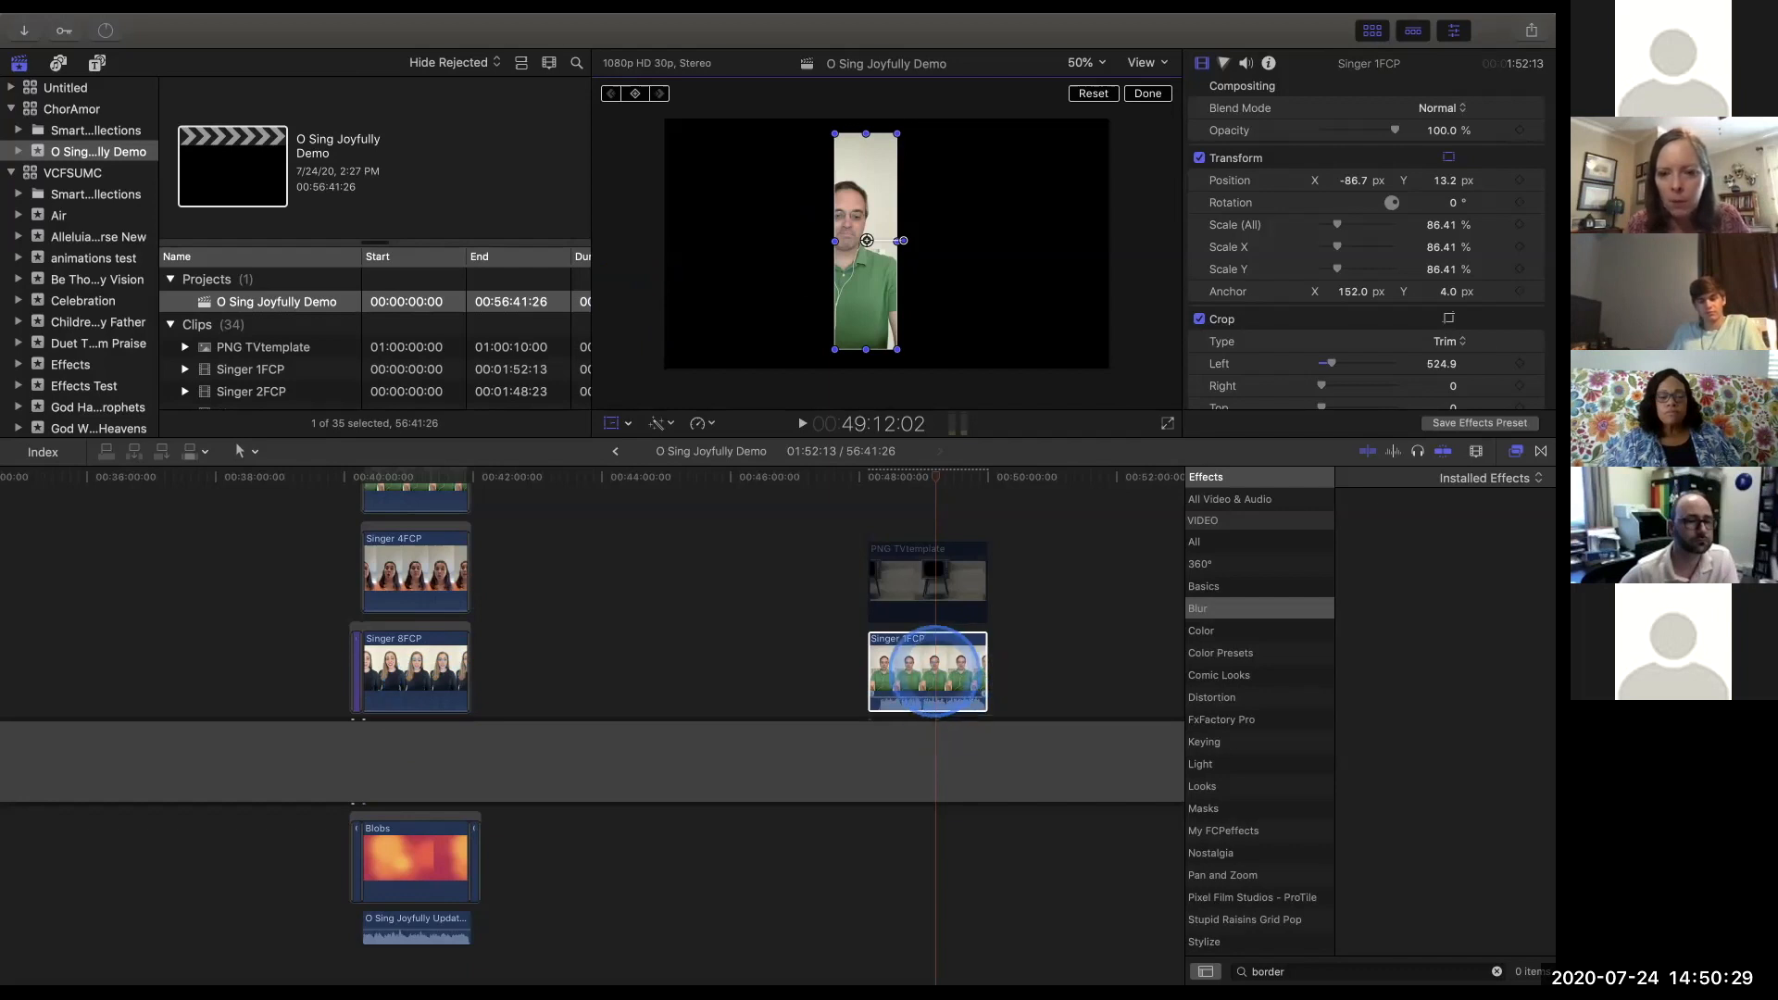
Show the video animation of the Singer 1FCP clip and add an opacity keyframe at 49:12:02.
left_click(935, 669)
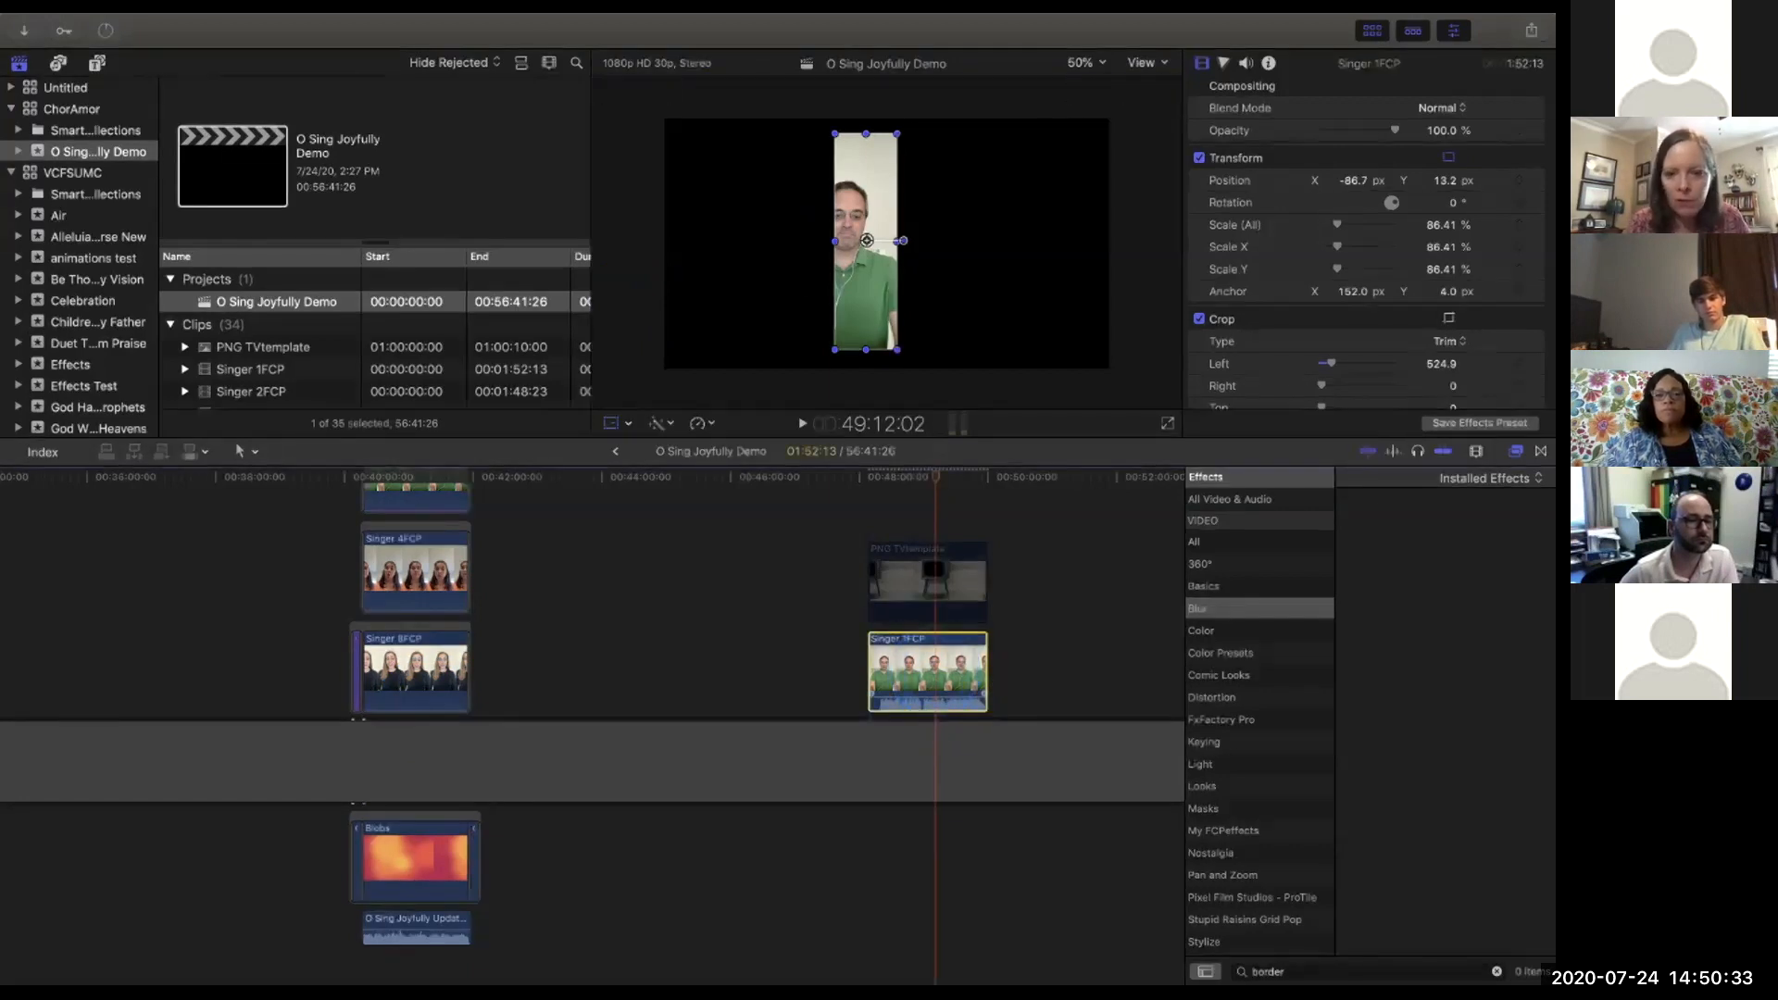
key("ctrl+v")
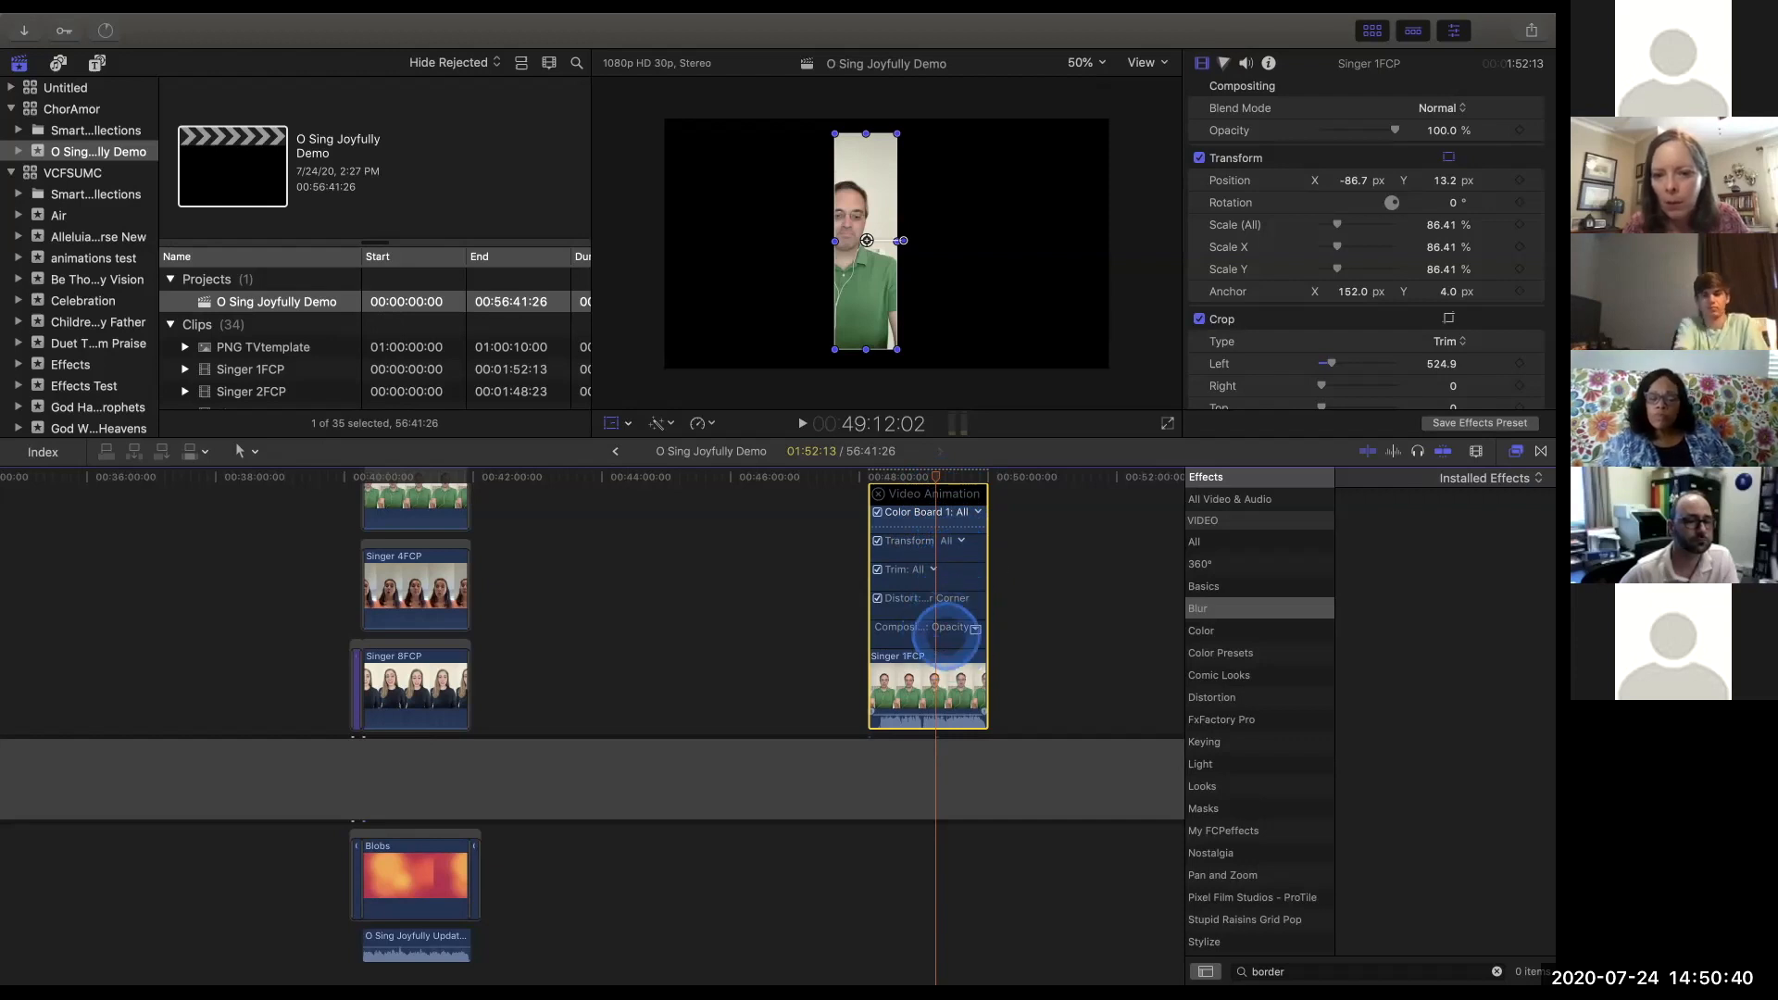
left_click(949, 630)
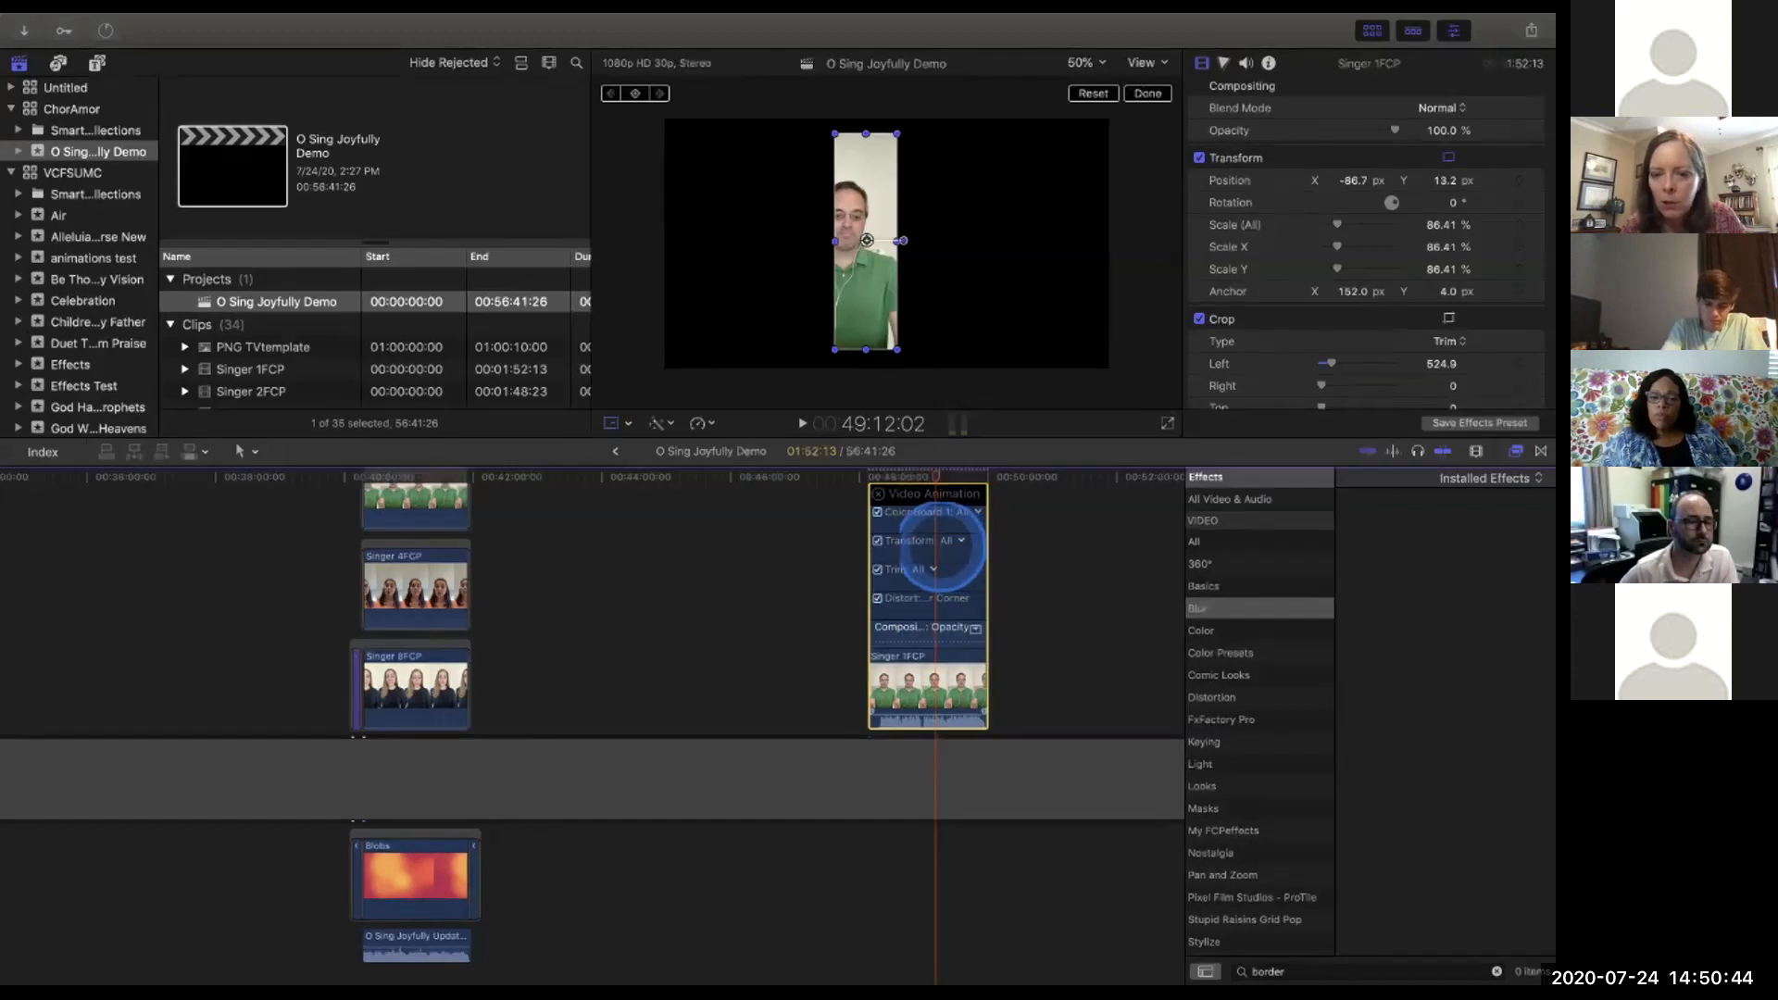
left_click(930, 547)
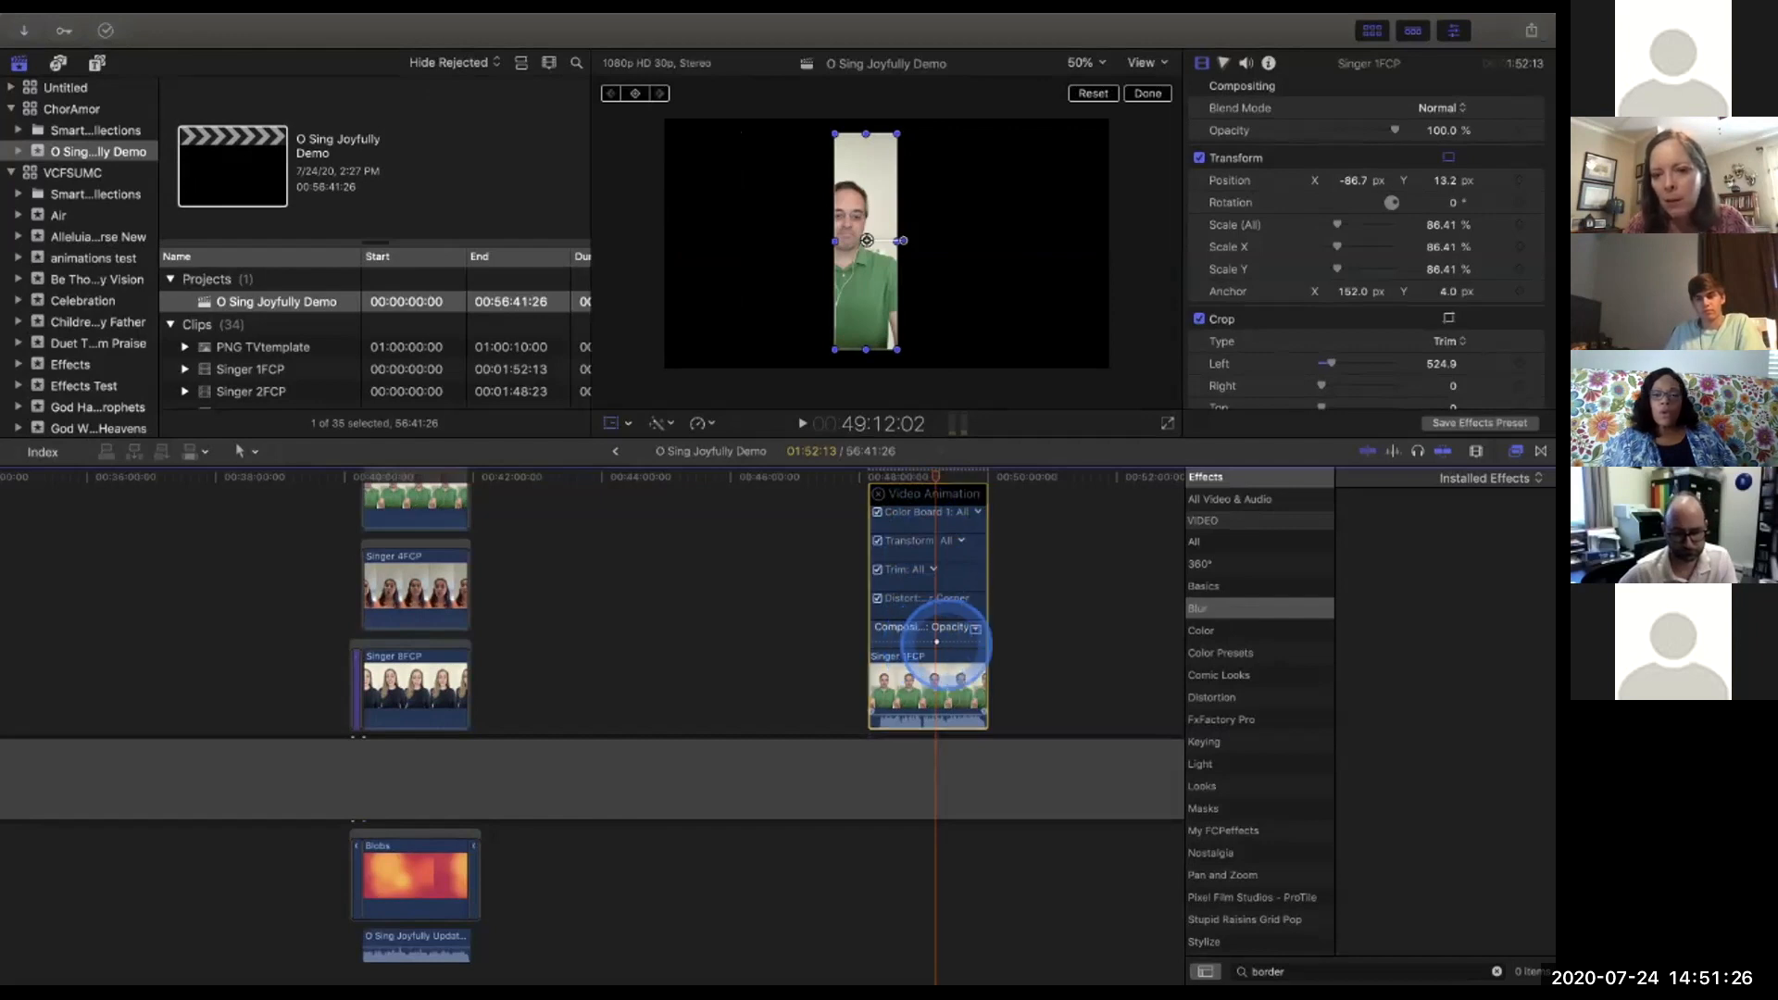
left_click(937, 642, "alt")
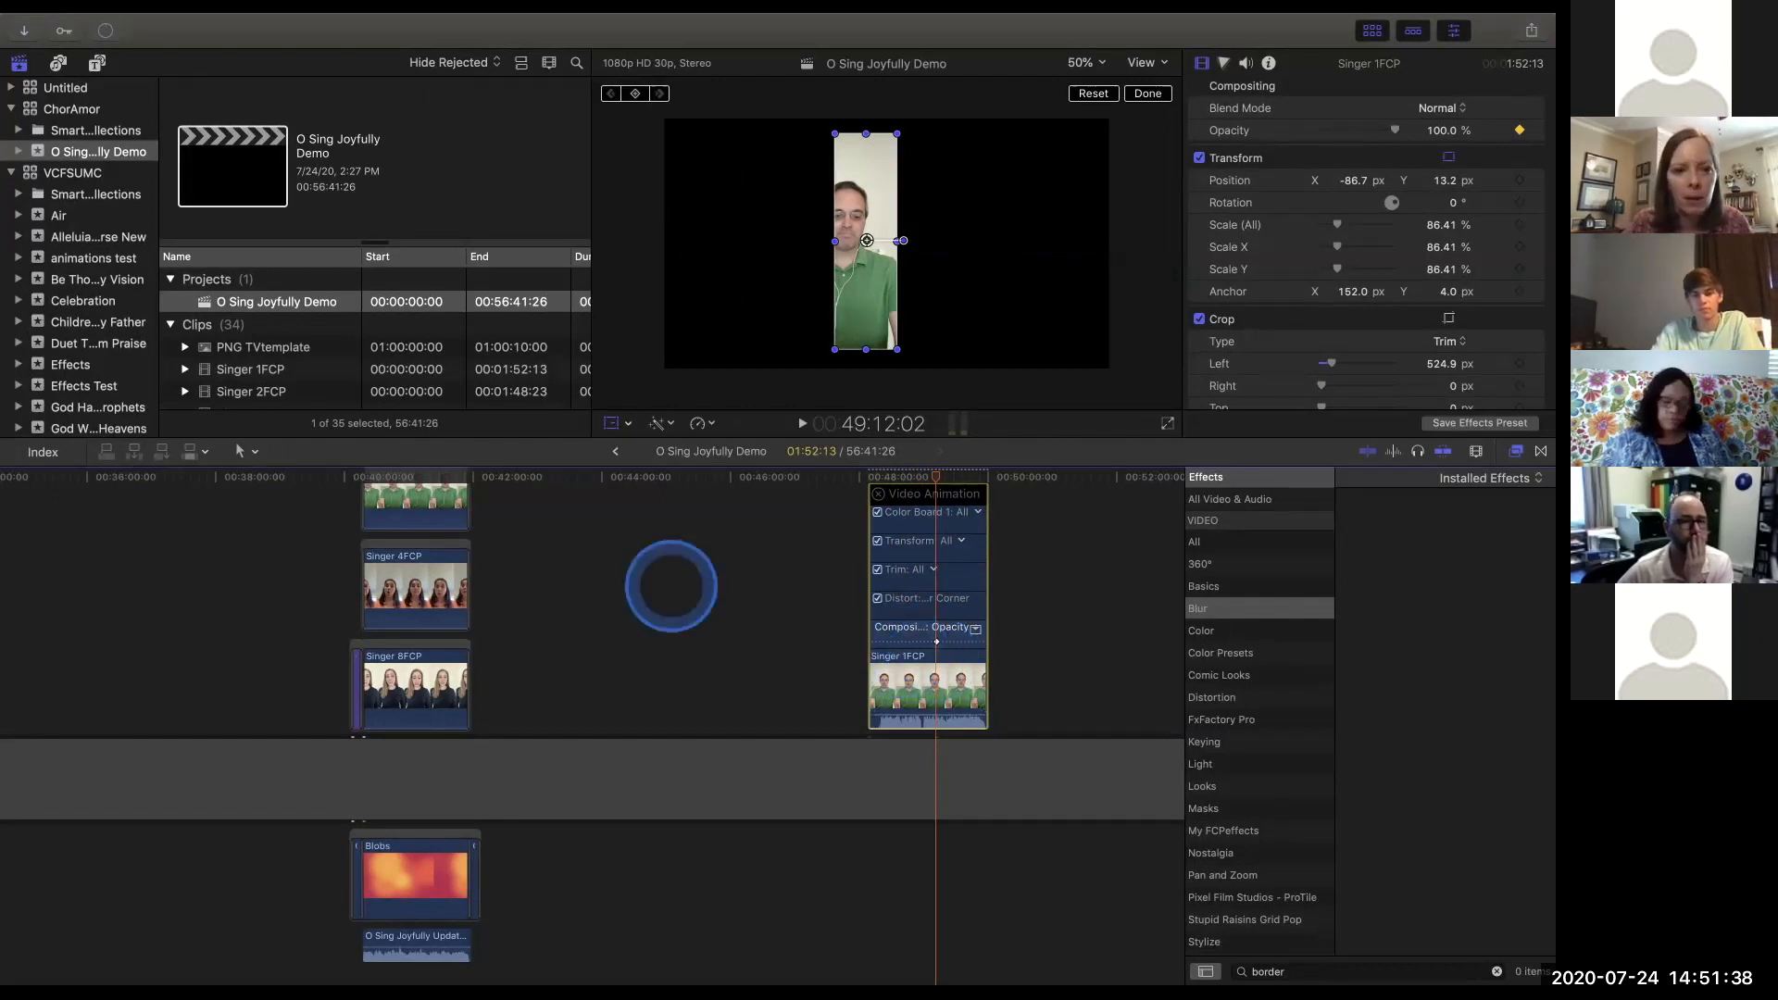
Examine the stacked singer layers and template clips across the whole O Sing Joyfully Demo timeline.
scroll(672, 587, "up", 5)
scroll(671, 587, "left", 3)
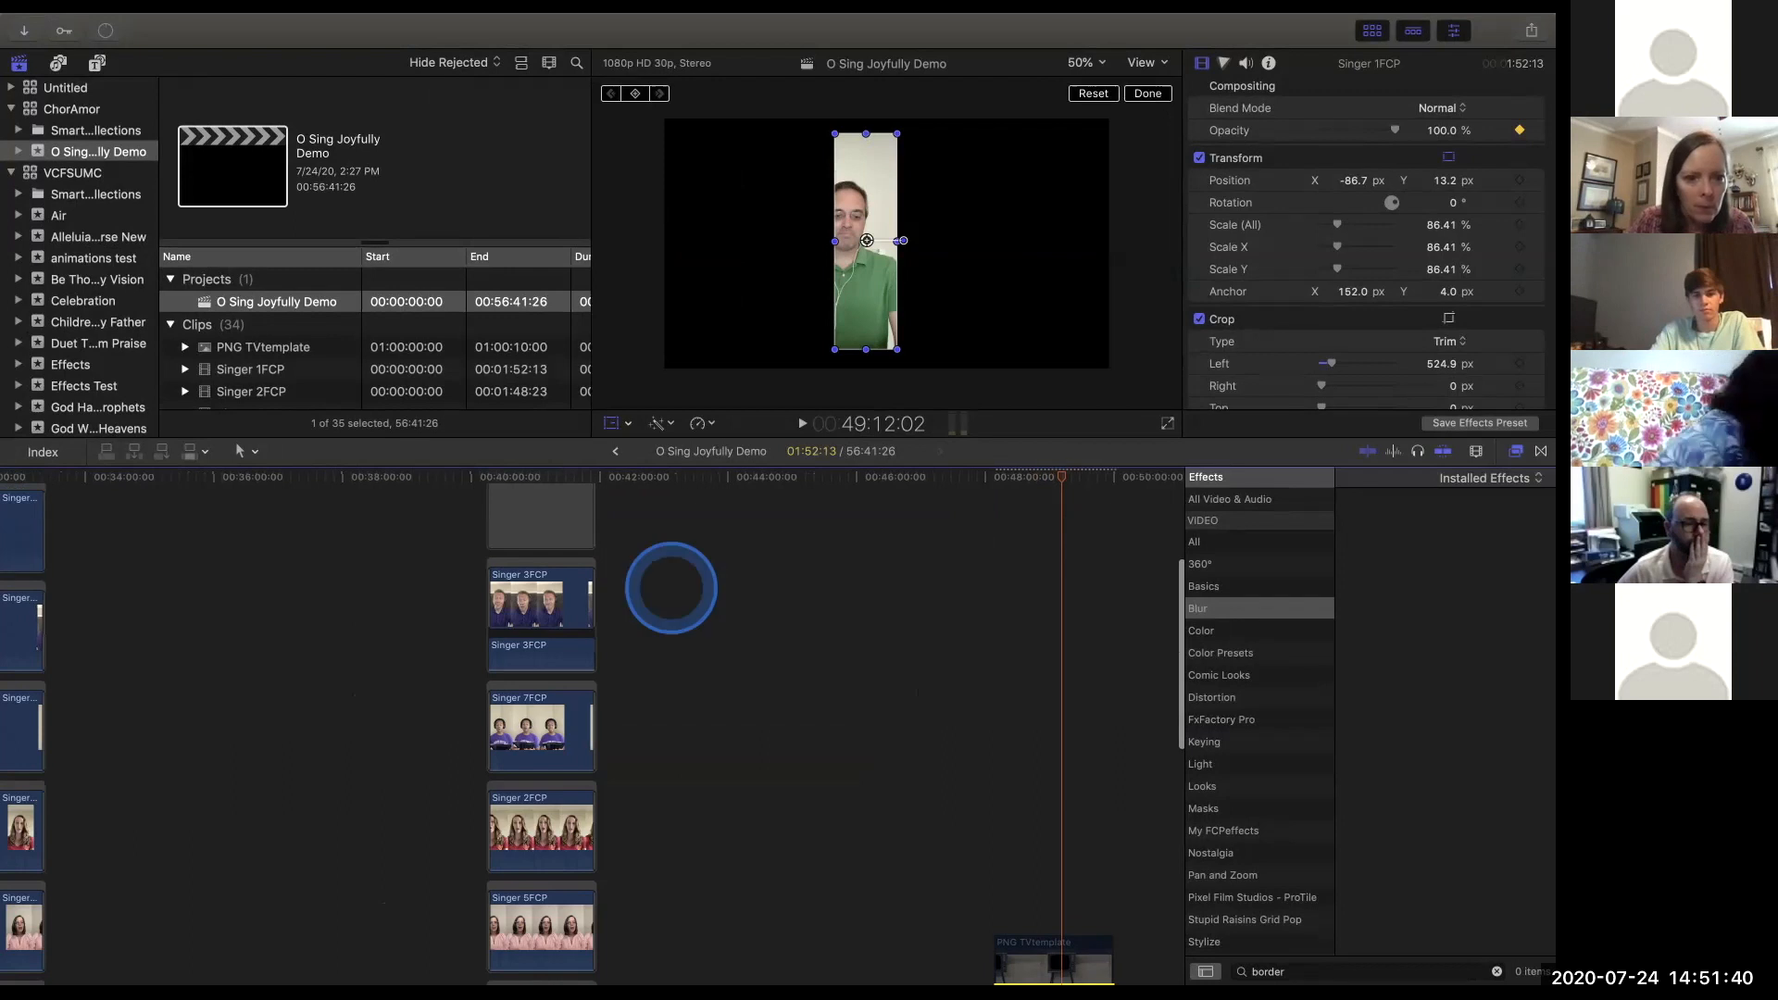
key("super+minus")
key("super+minus")
scroll(672, 587, "down", 5)
scroll(672, 588, "right", 1)
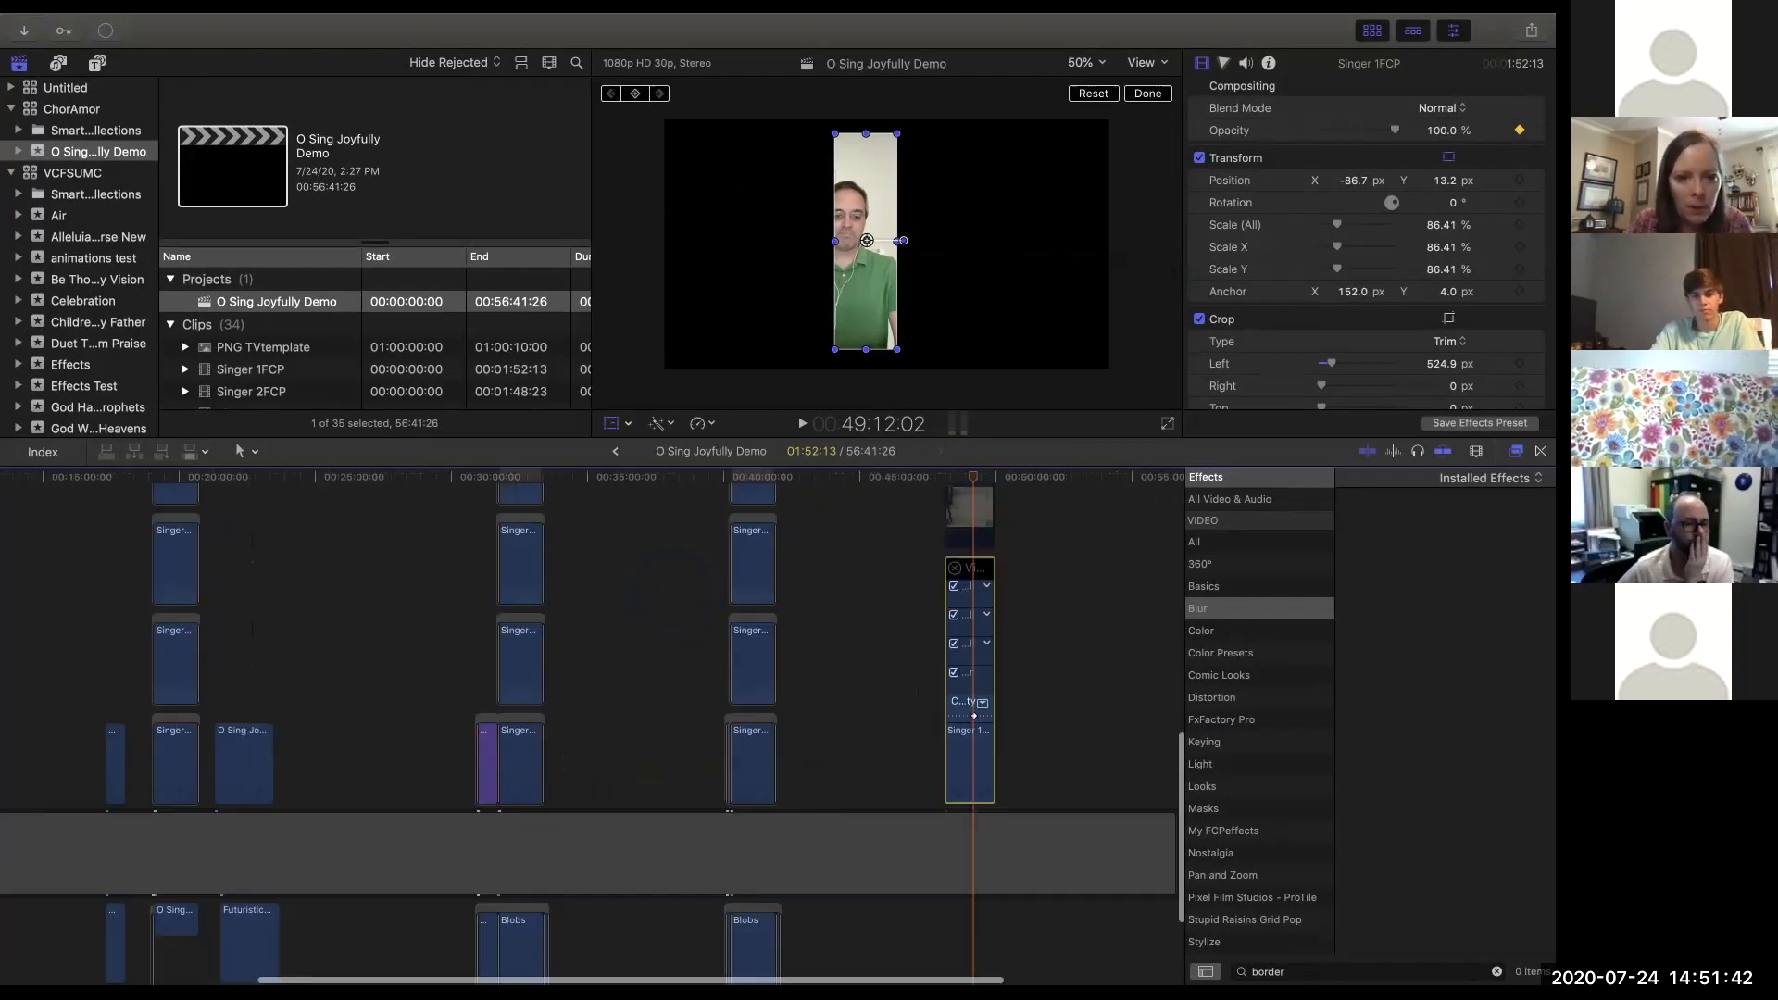
key("super+minus")
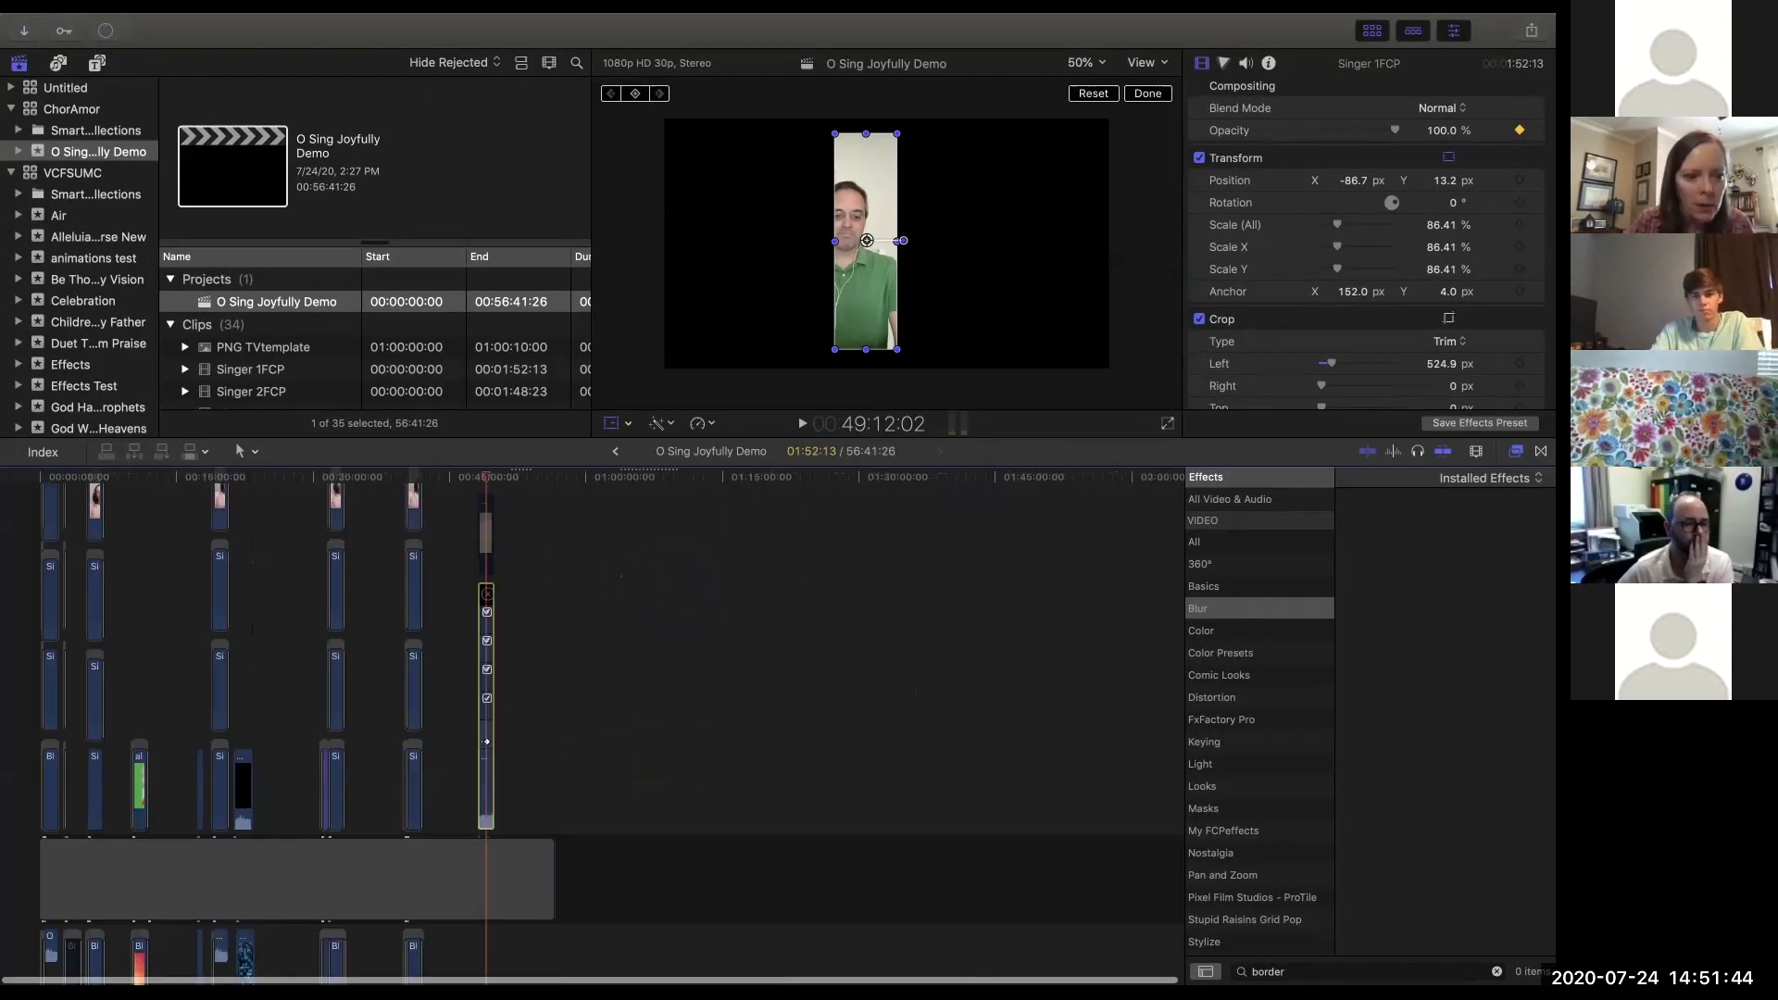
scroll(139, 776, "up", 3)
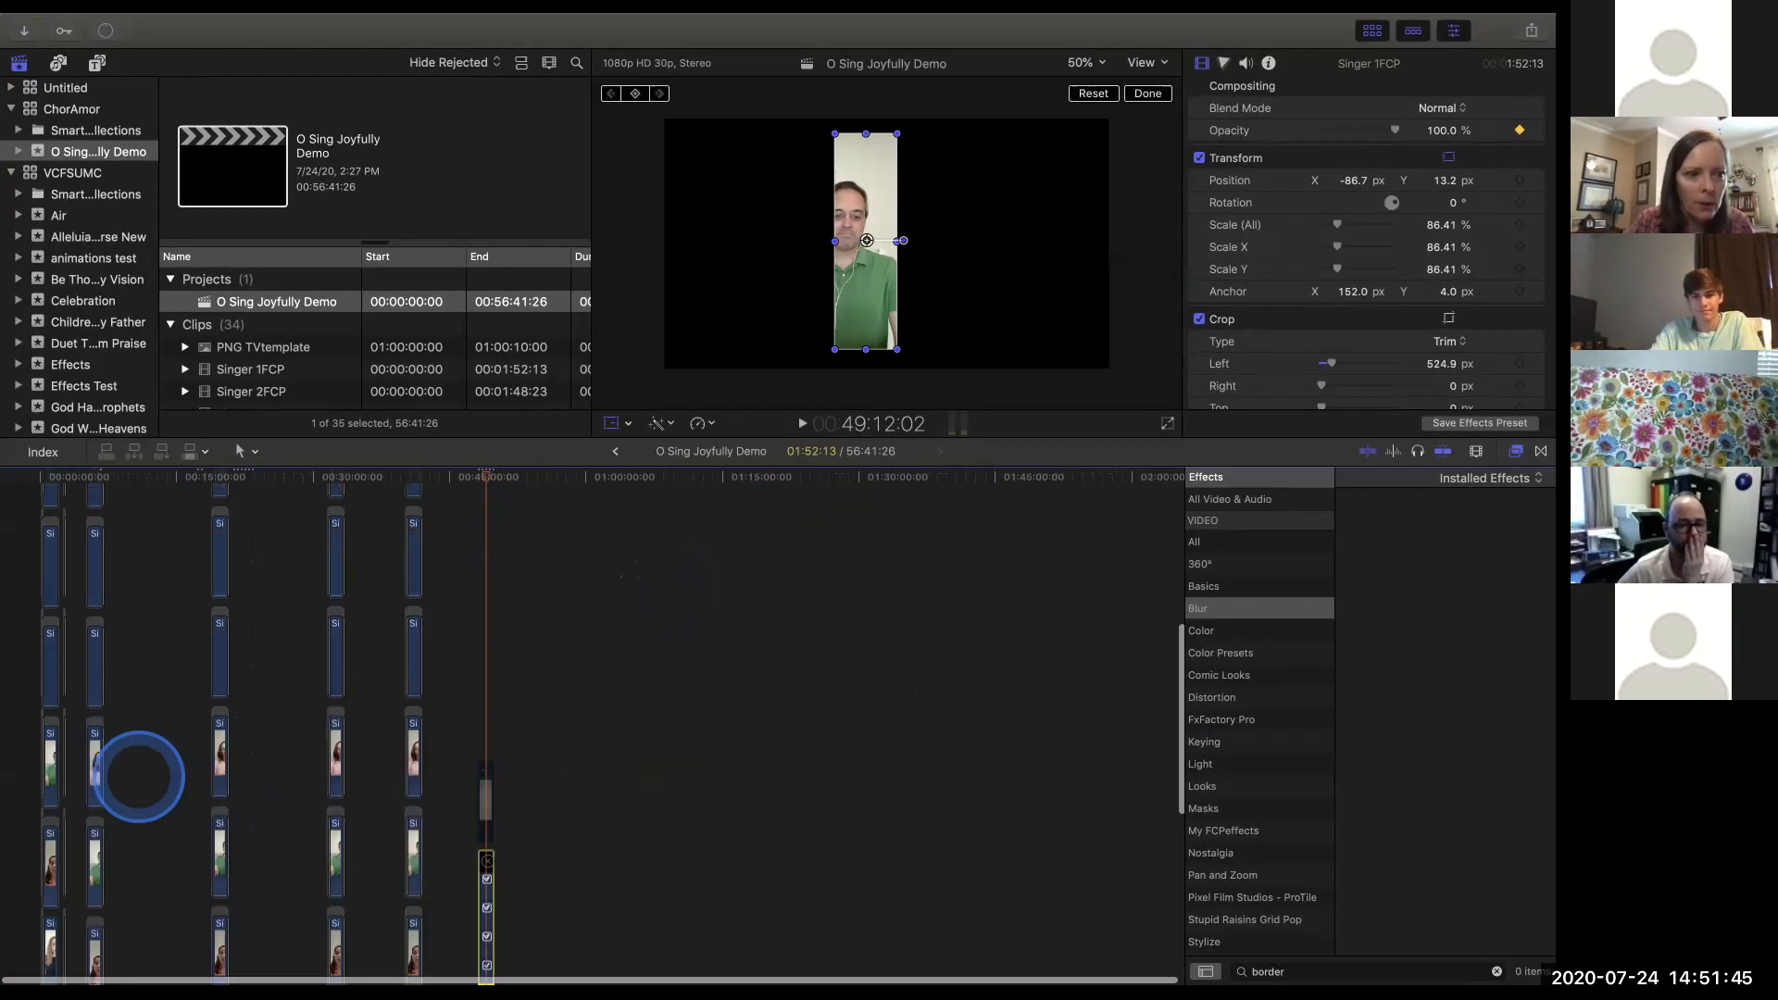
scroll(139, 774, "up", 3)
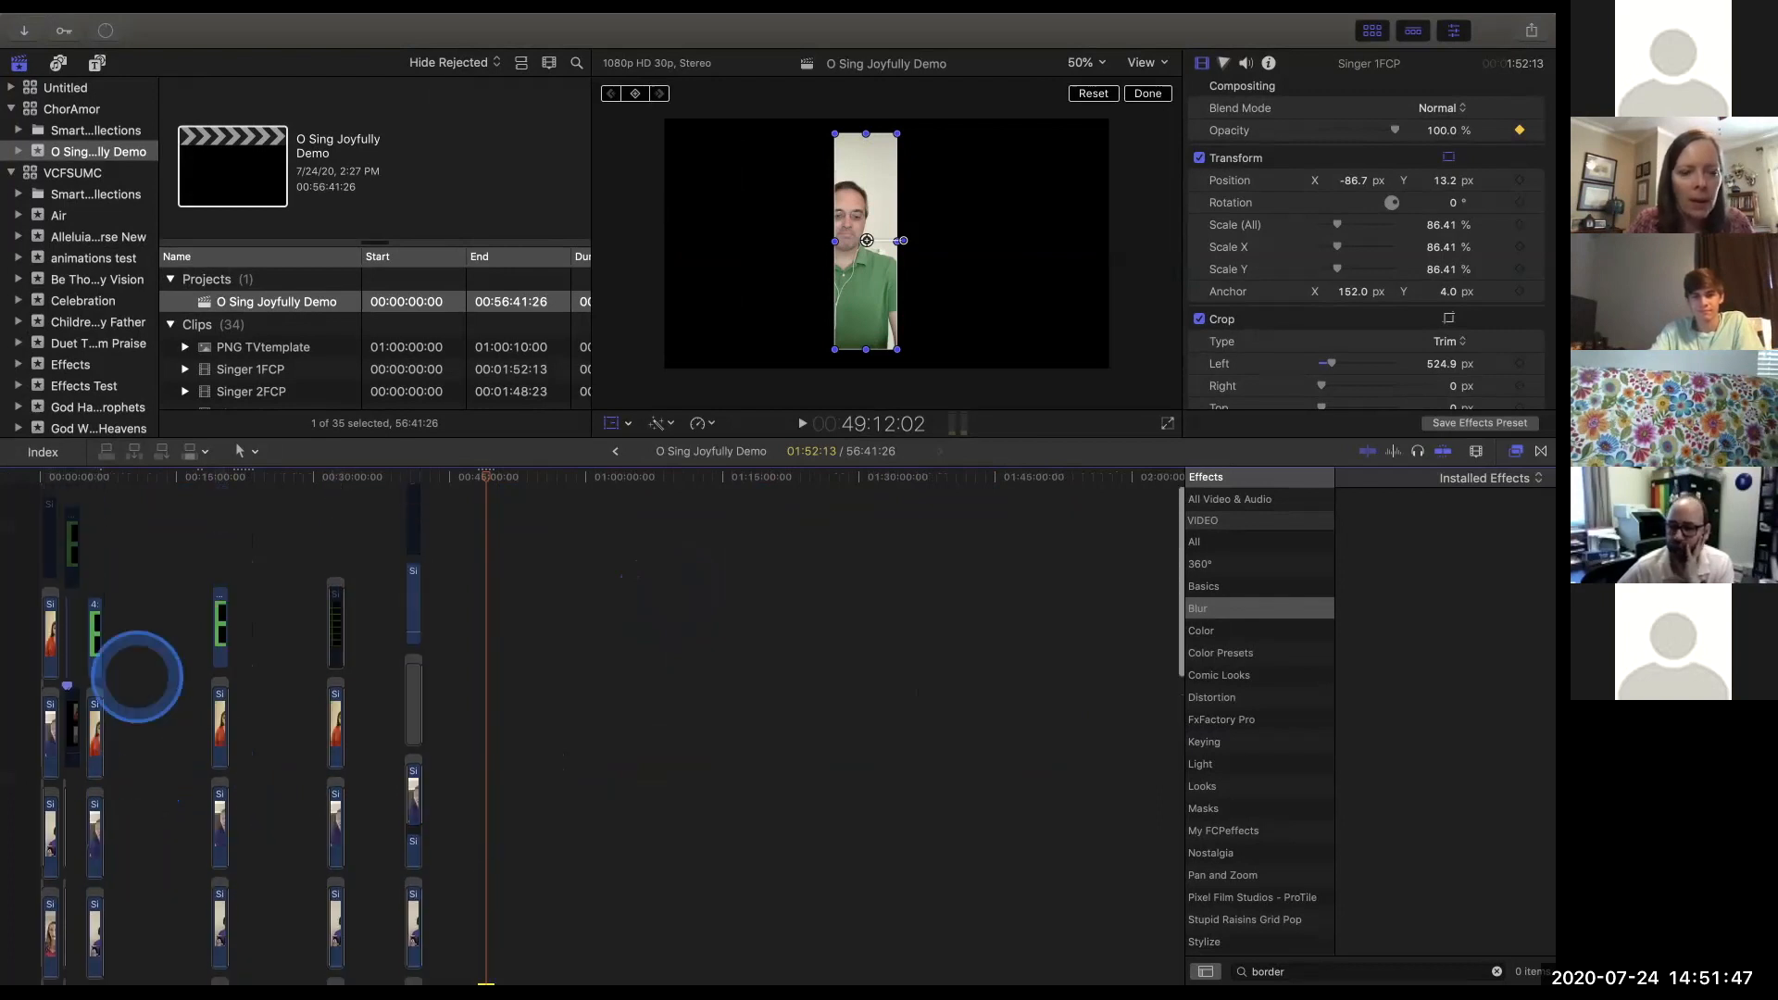
scroll(277, 716, "down", 3)
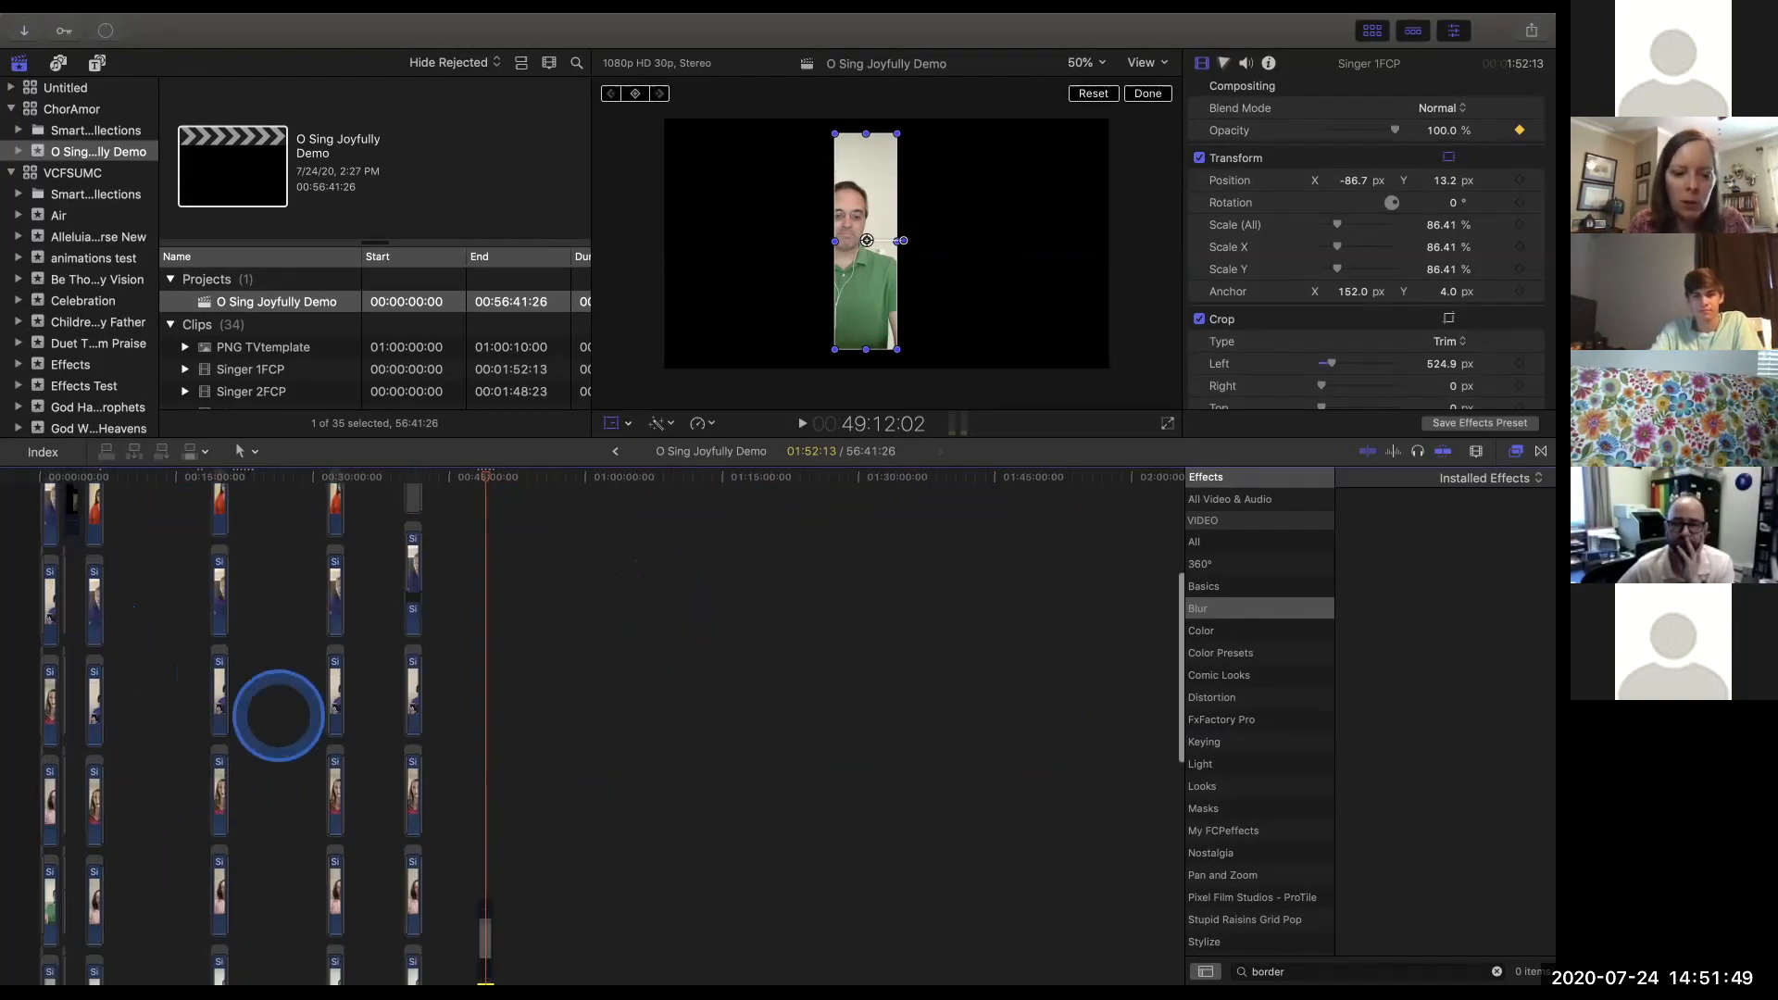
scroll(481, 930, "down", 3)
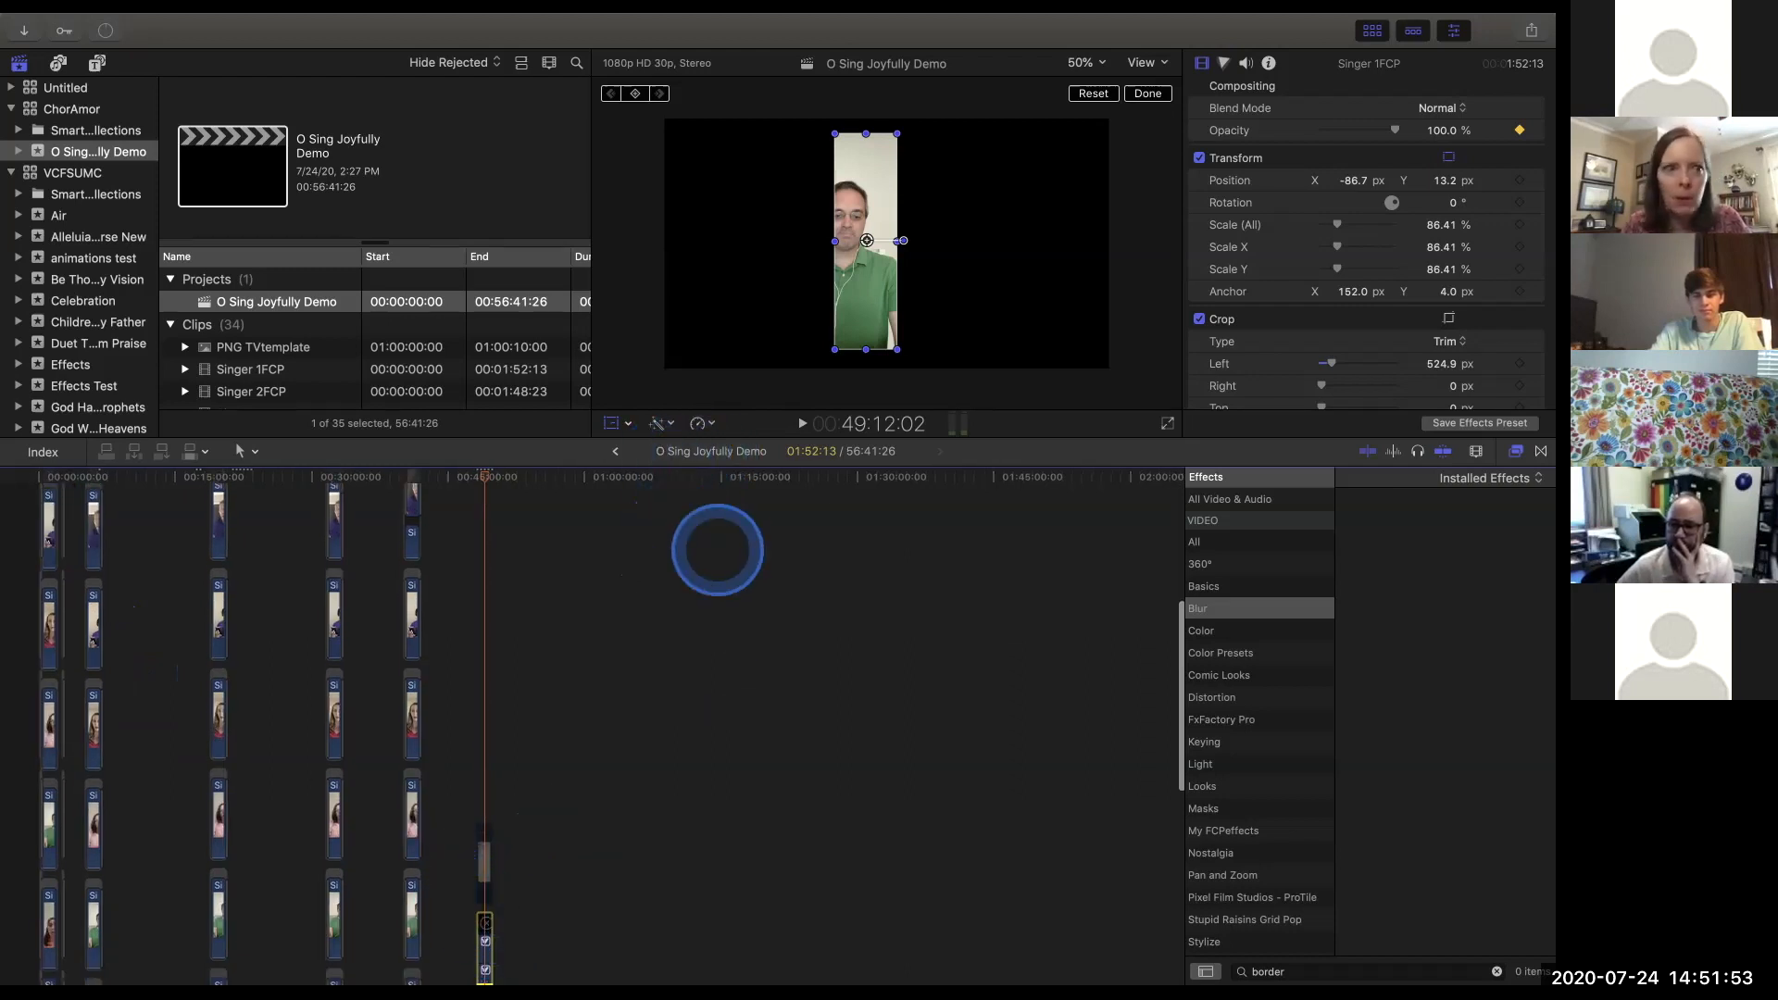
Minimize Final Cut Pro and open the desktop document on creating a green screen template for eight singers in Word.
mouse_move(60, 18)
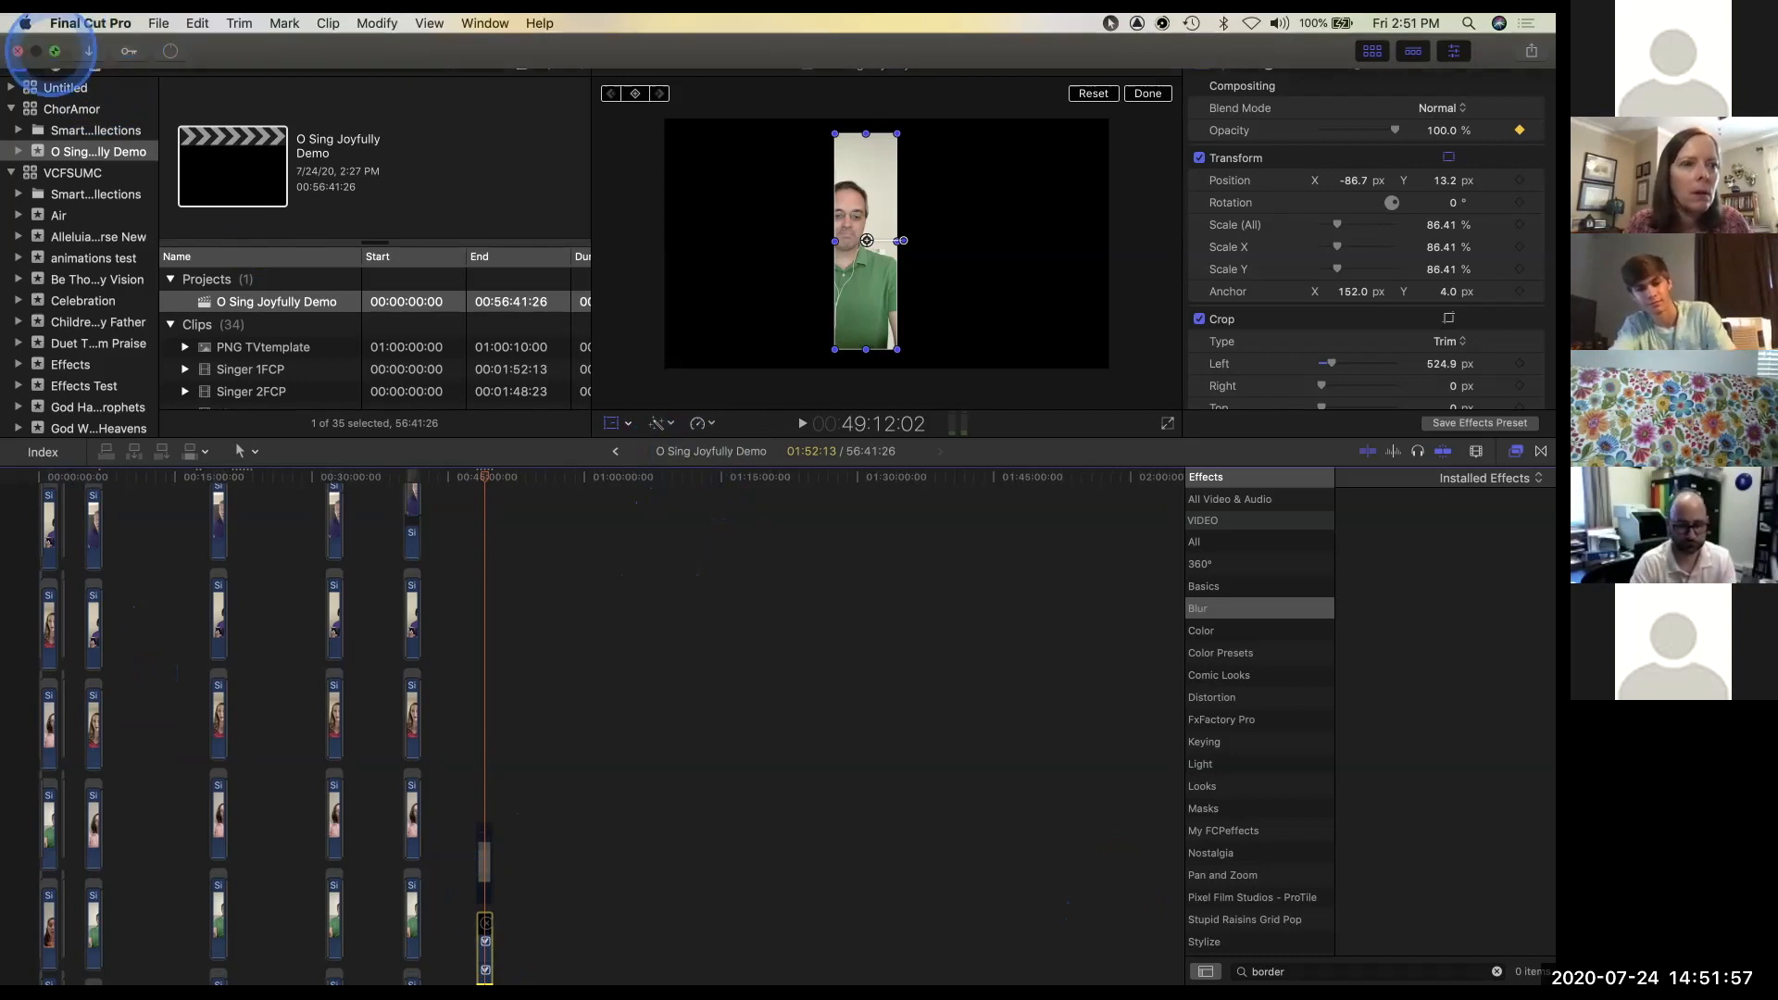
left_click(55, 51)
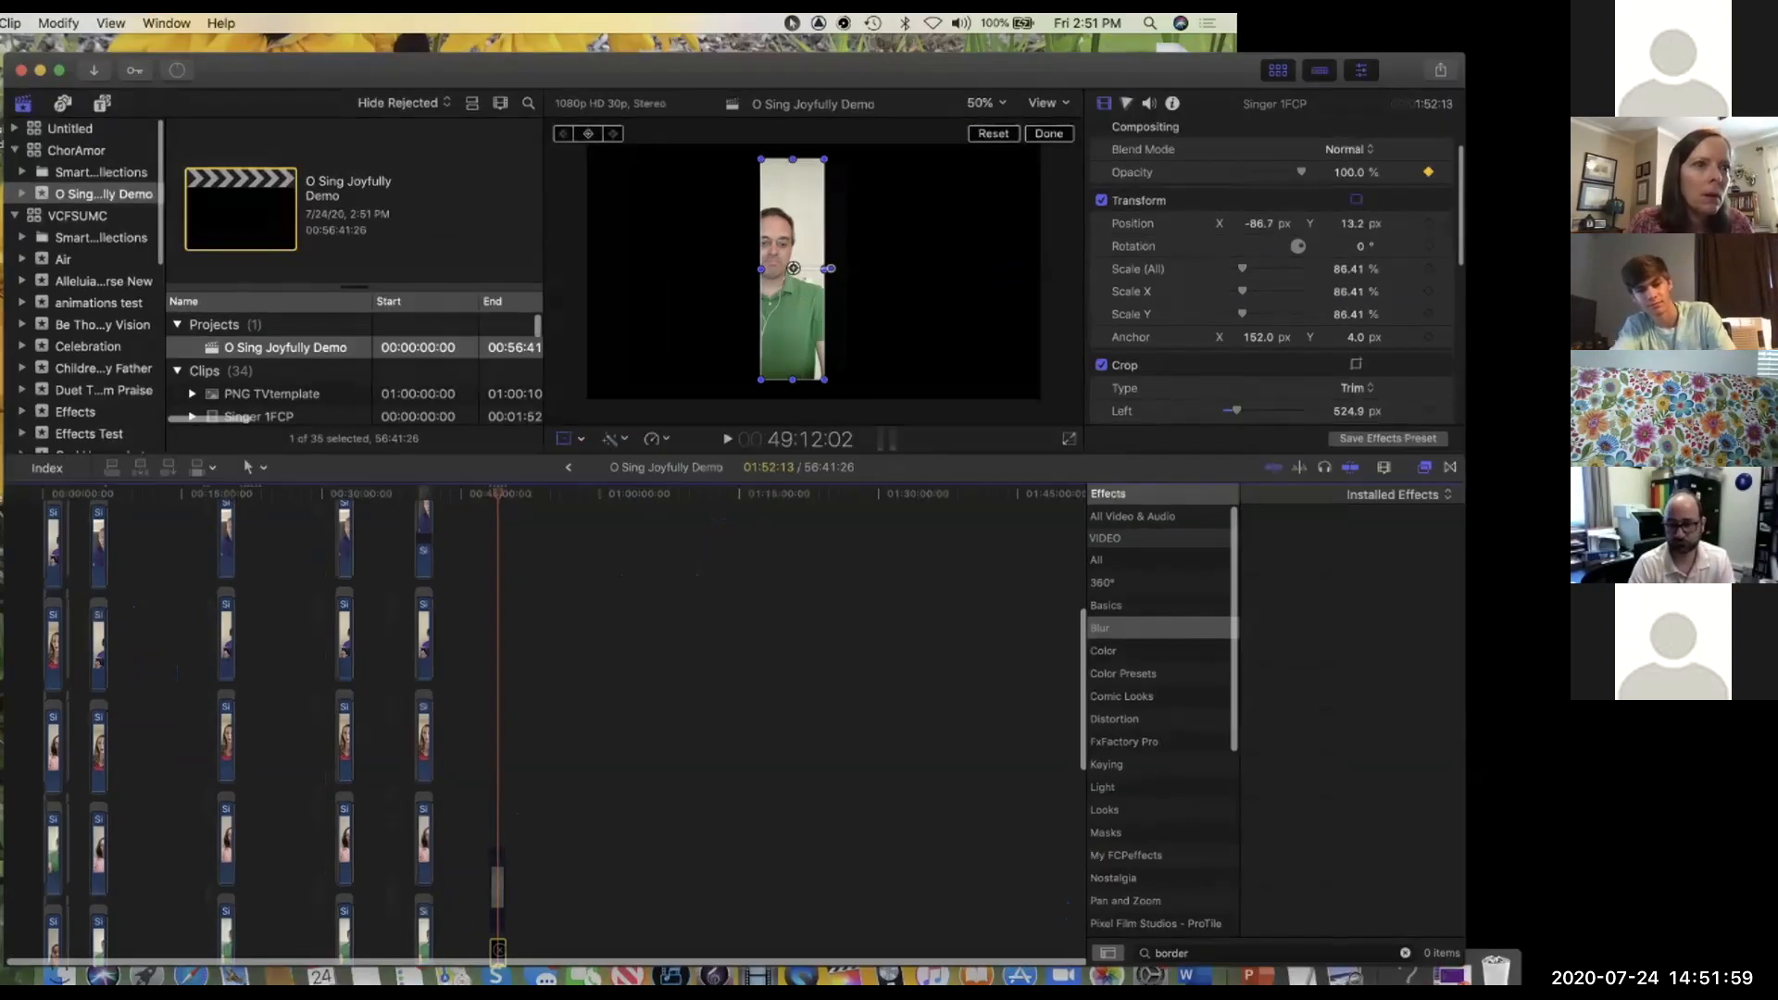
left_click(41, 81)
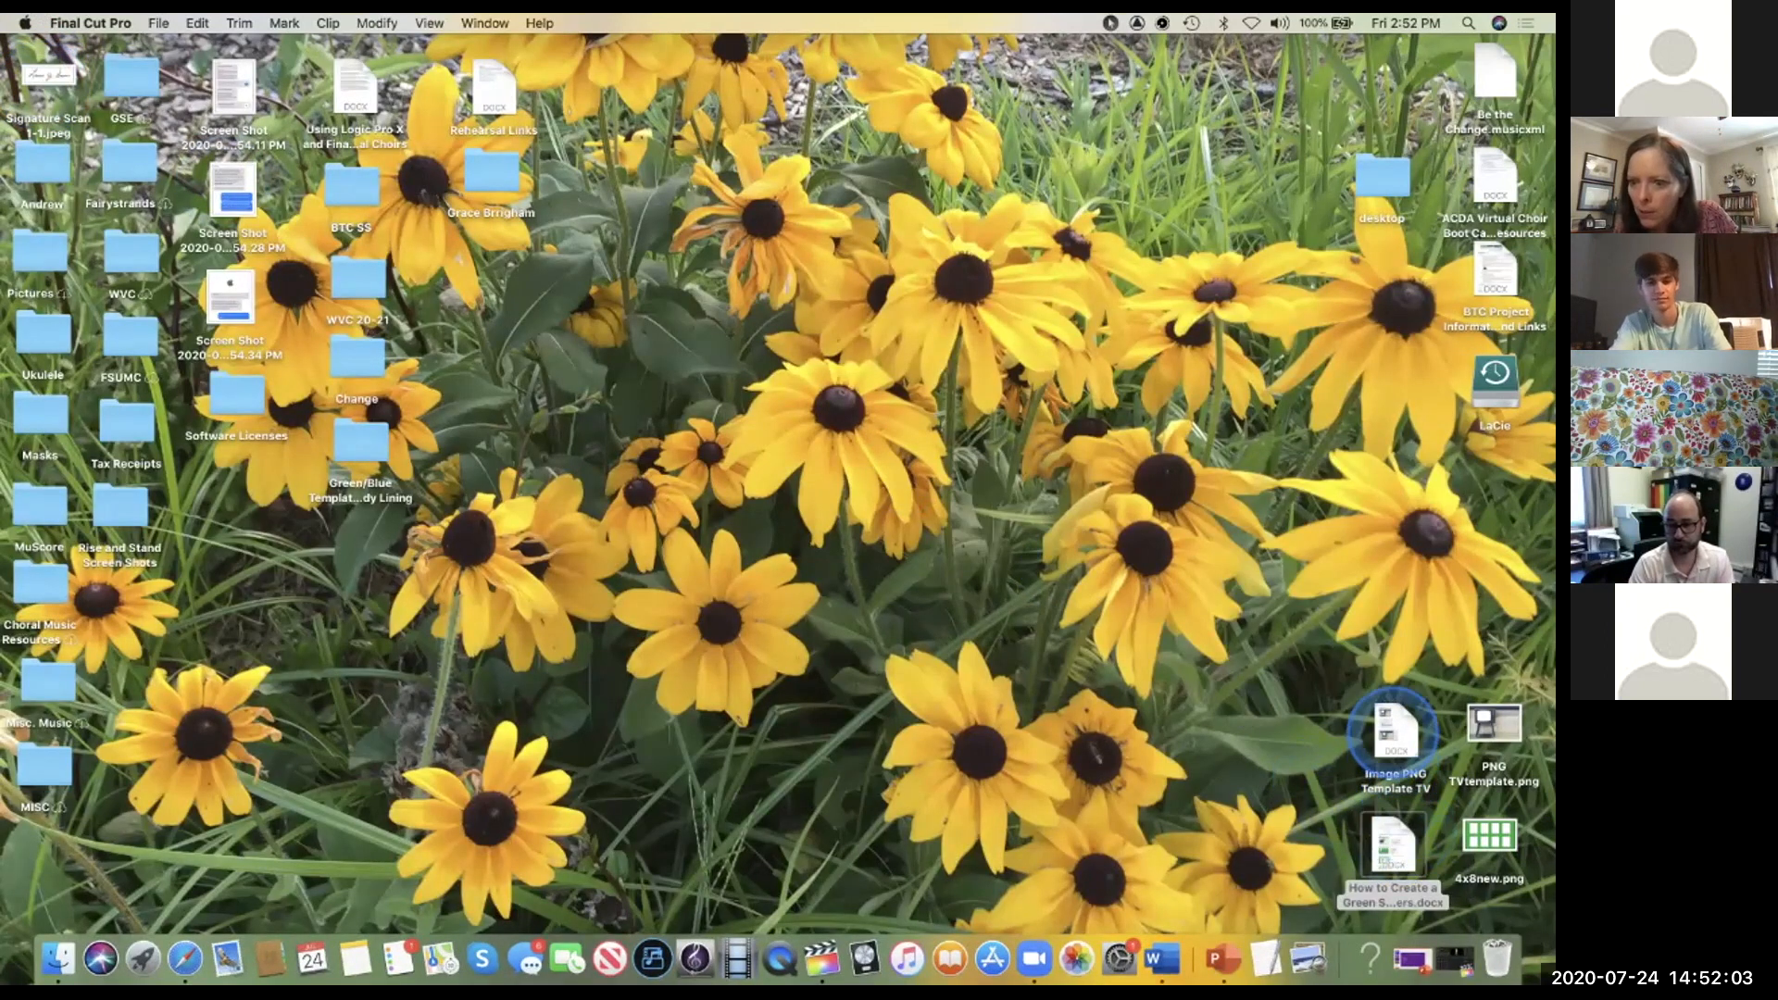
left_click(1390, 841)
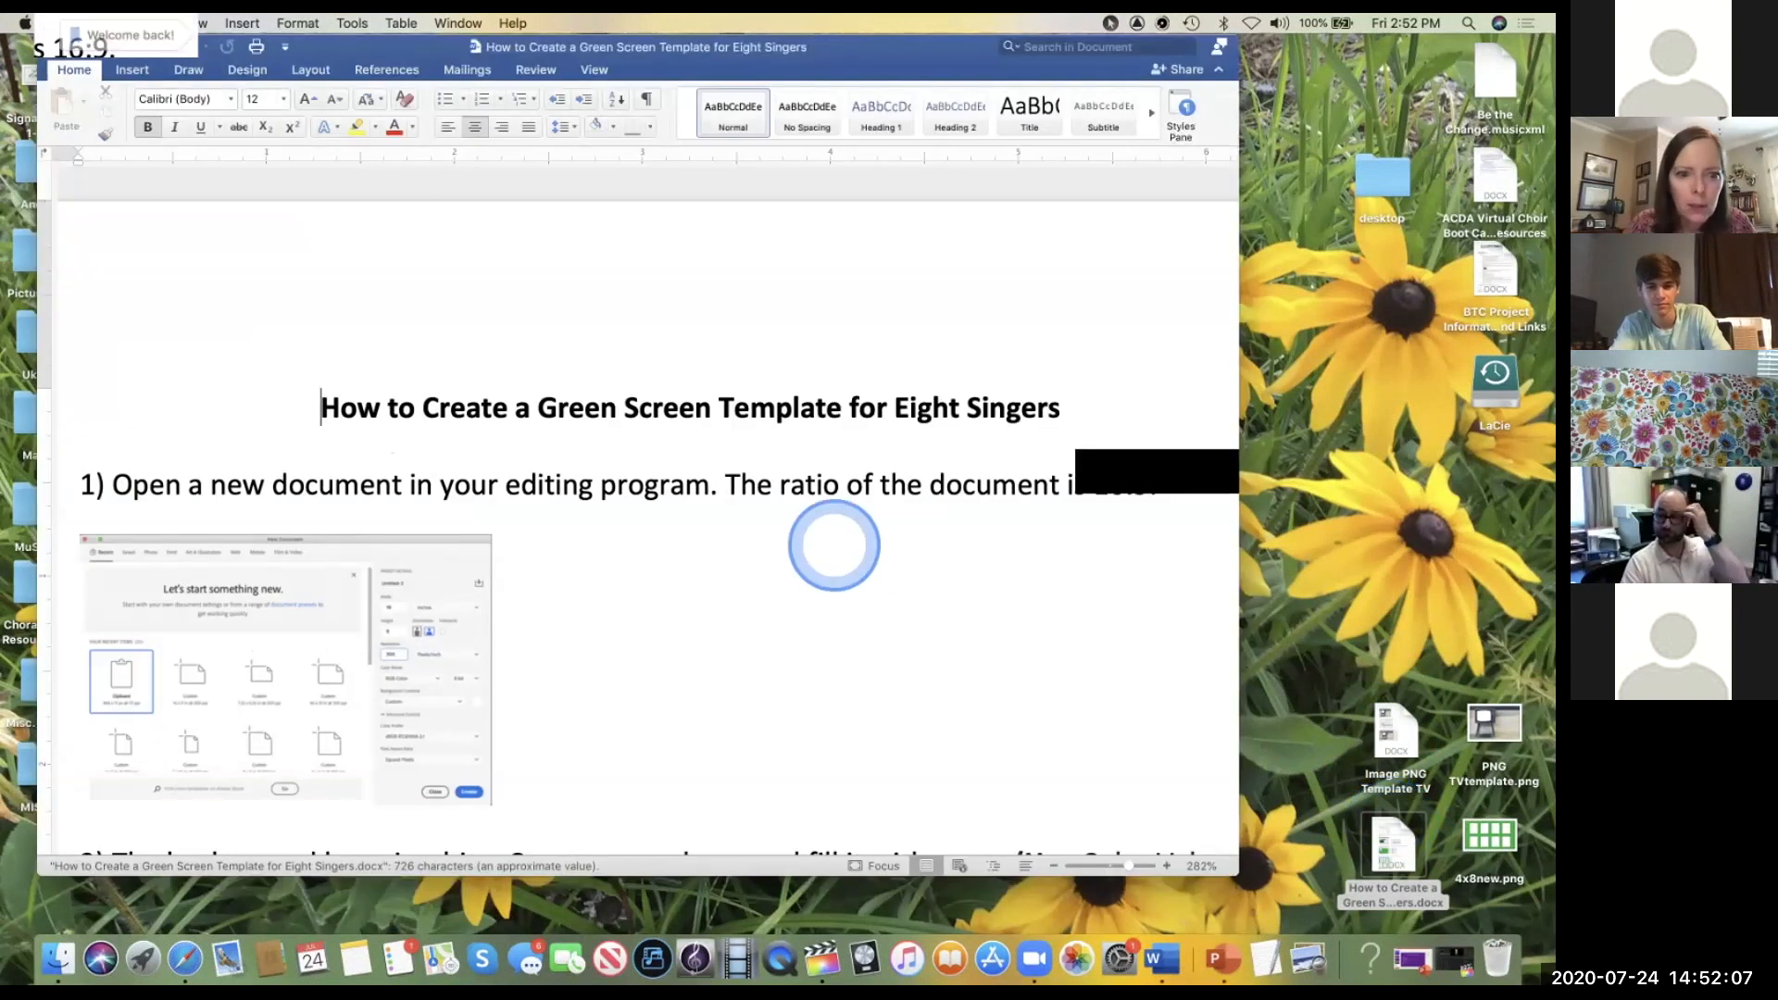
Widen the document window and read through the four green screen template instructions, from the document ratio to arranging the white shapes.
scroll(833, 546, "down", 5)
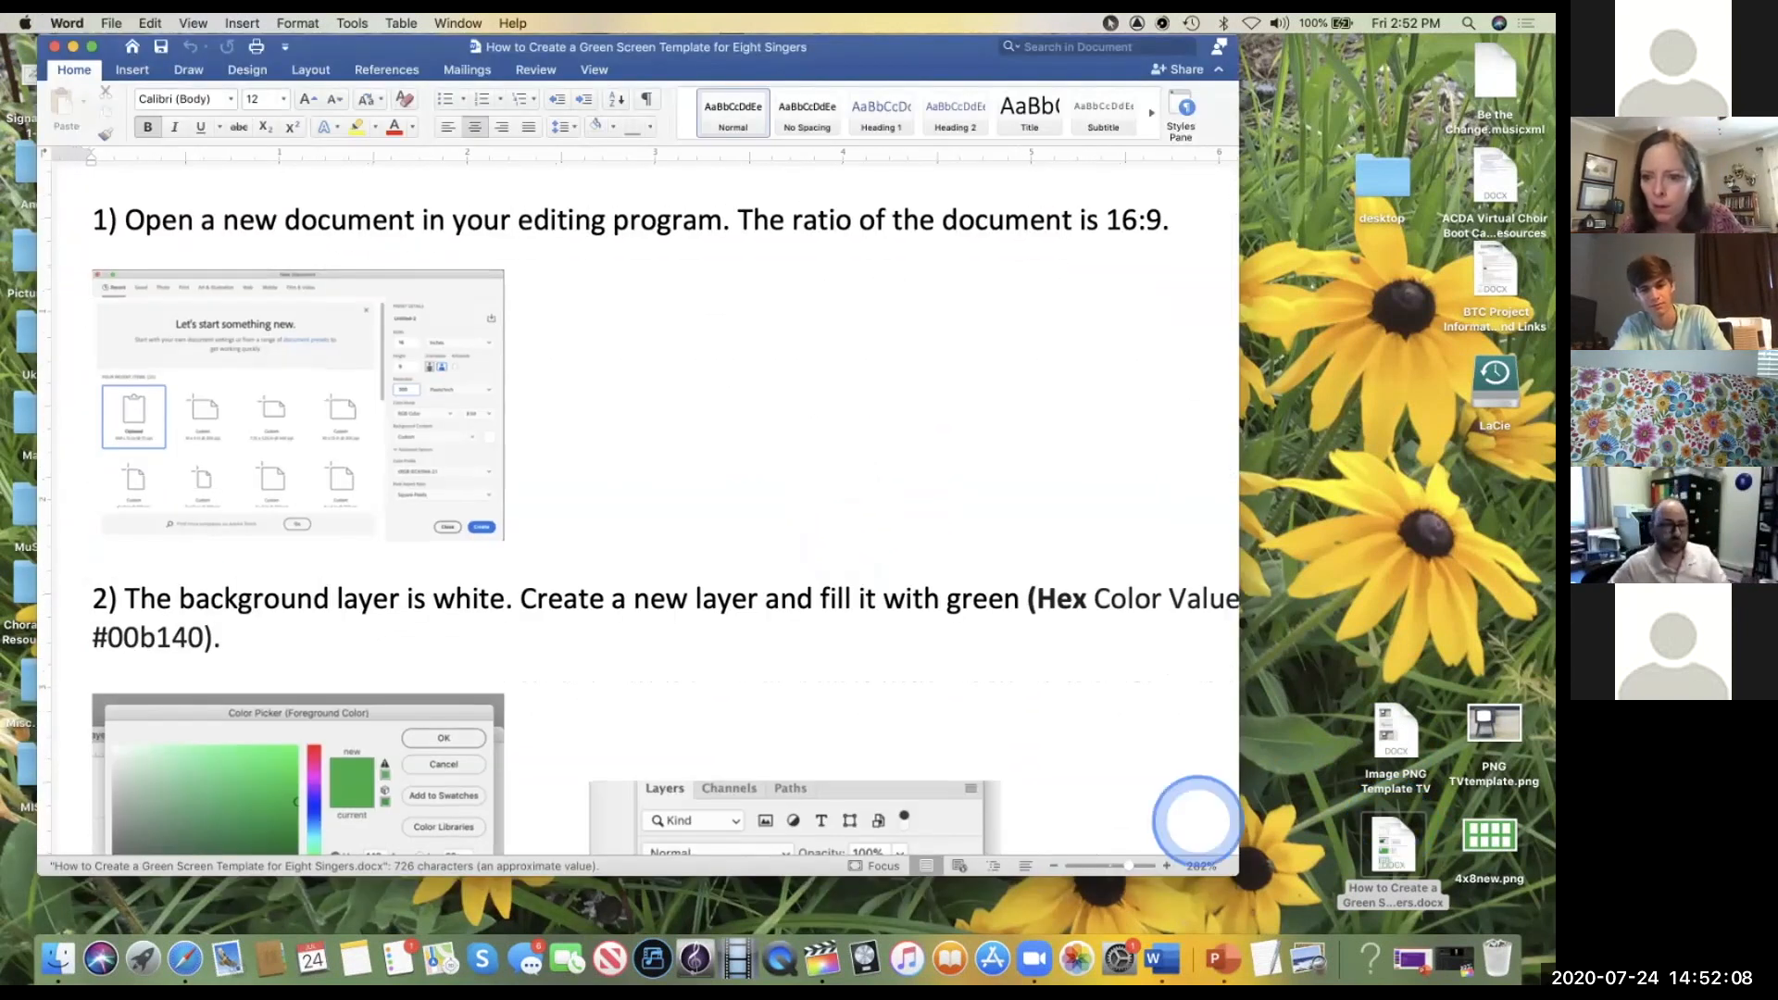
left_click_drag(1238, 874, 1331, 868)
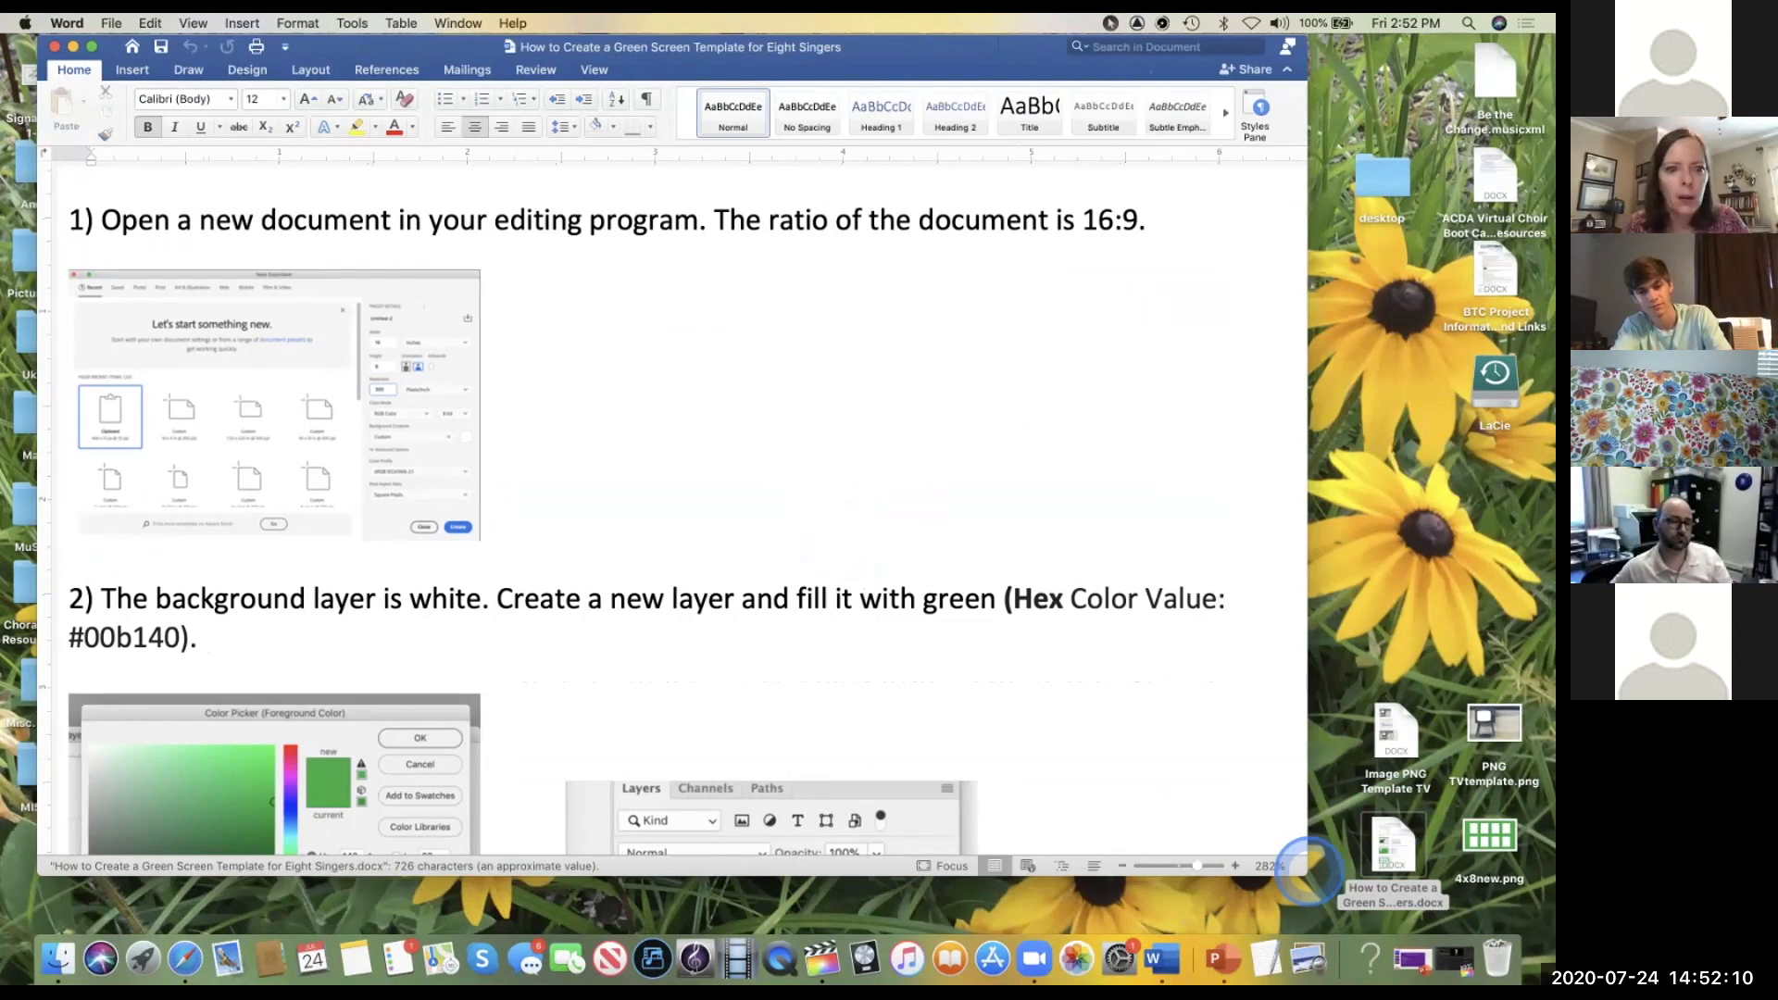
scroll(891, 659, "up", 3)
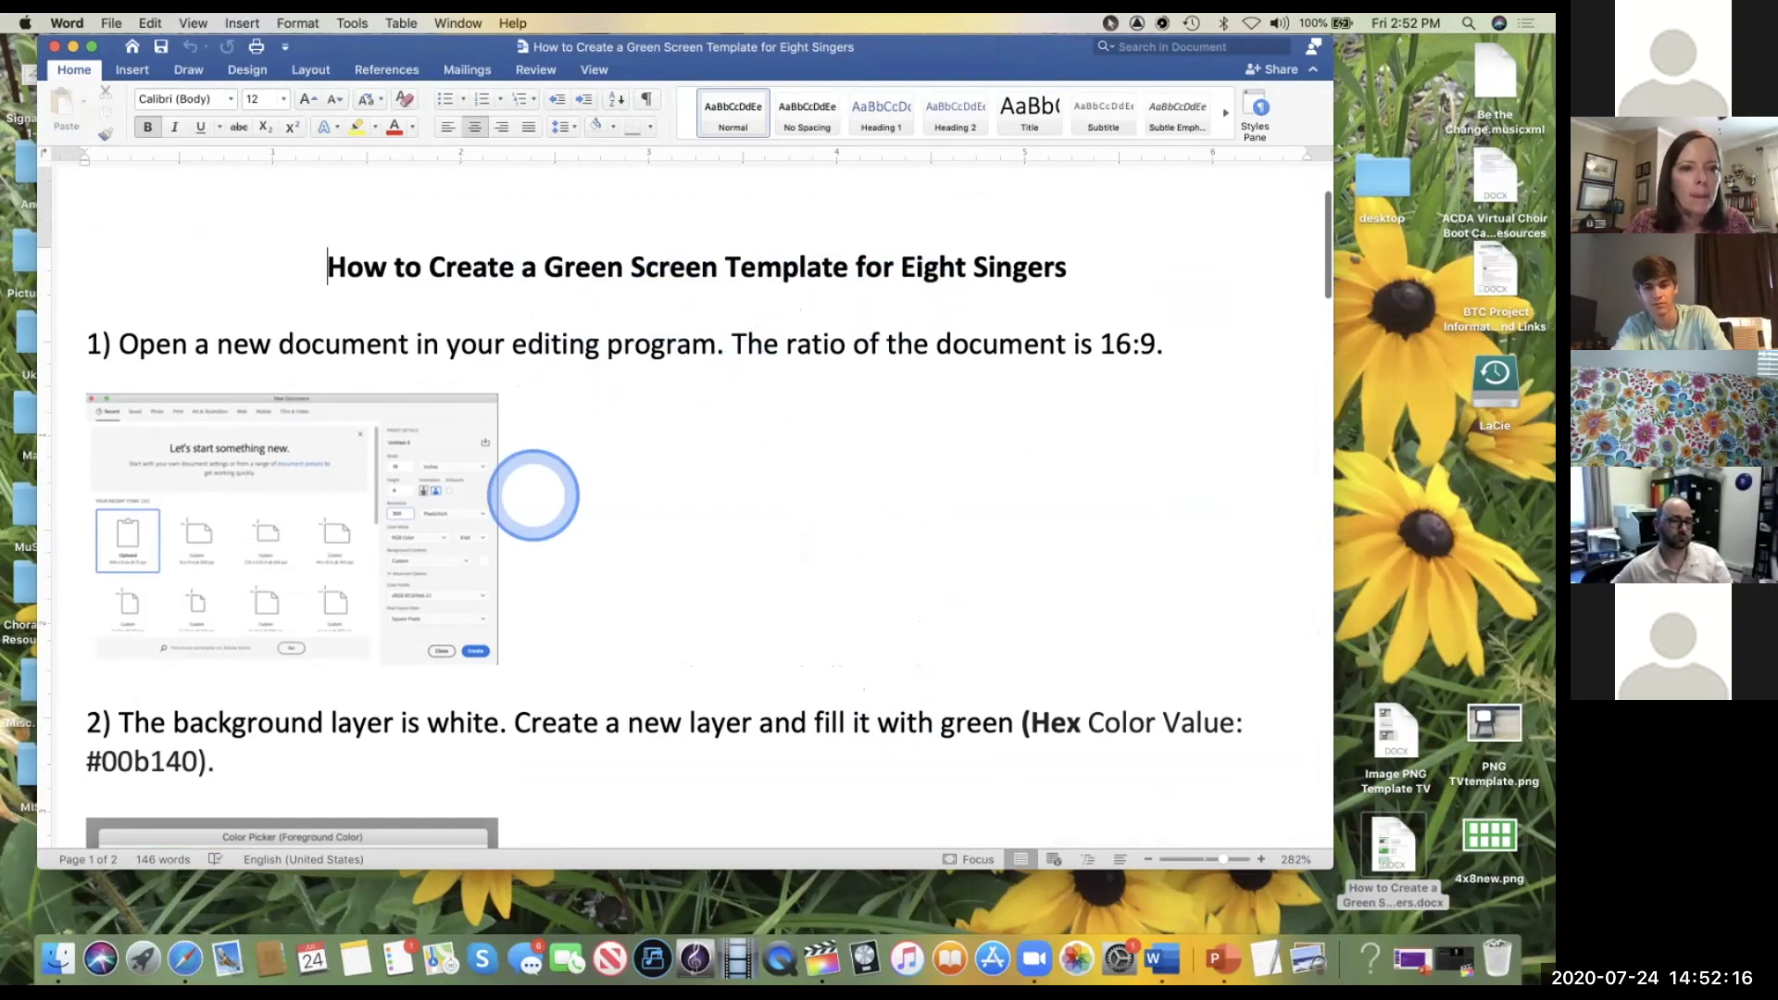
scroll(529, 497, "down", 3)
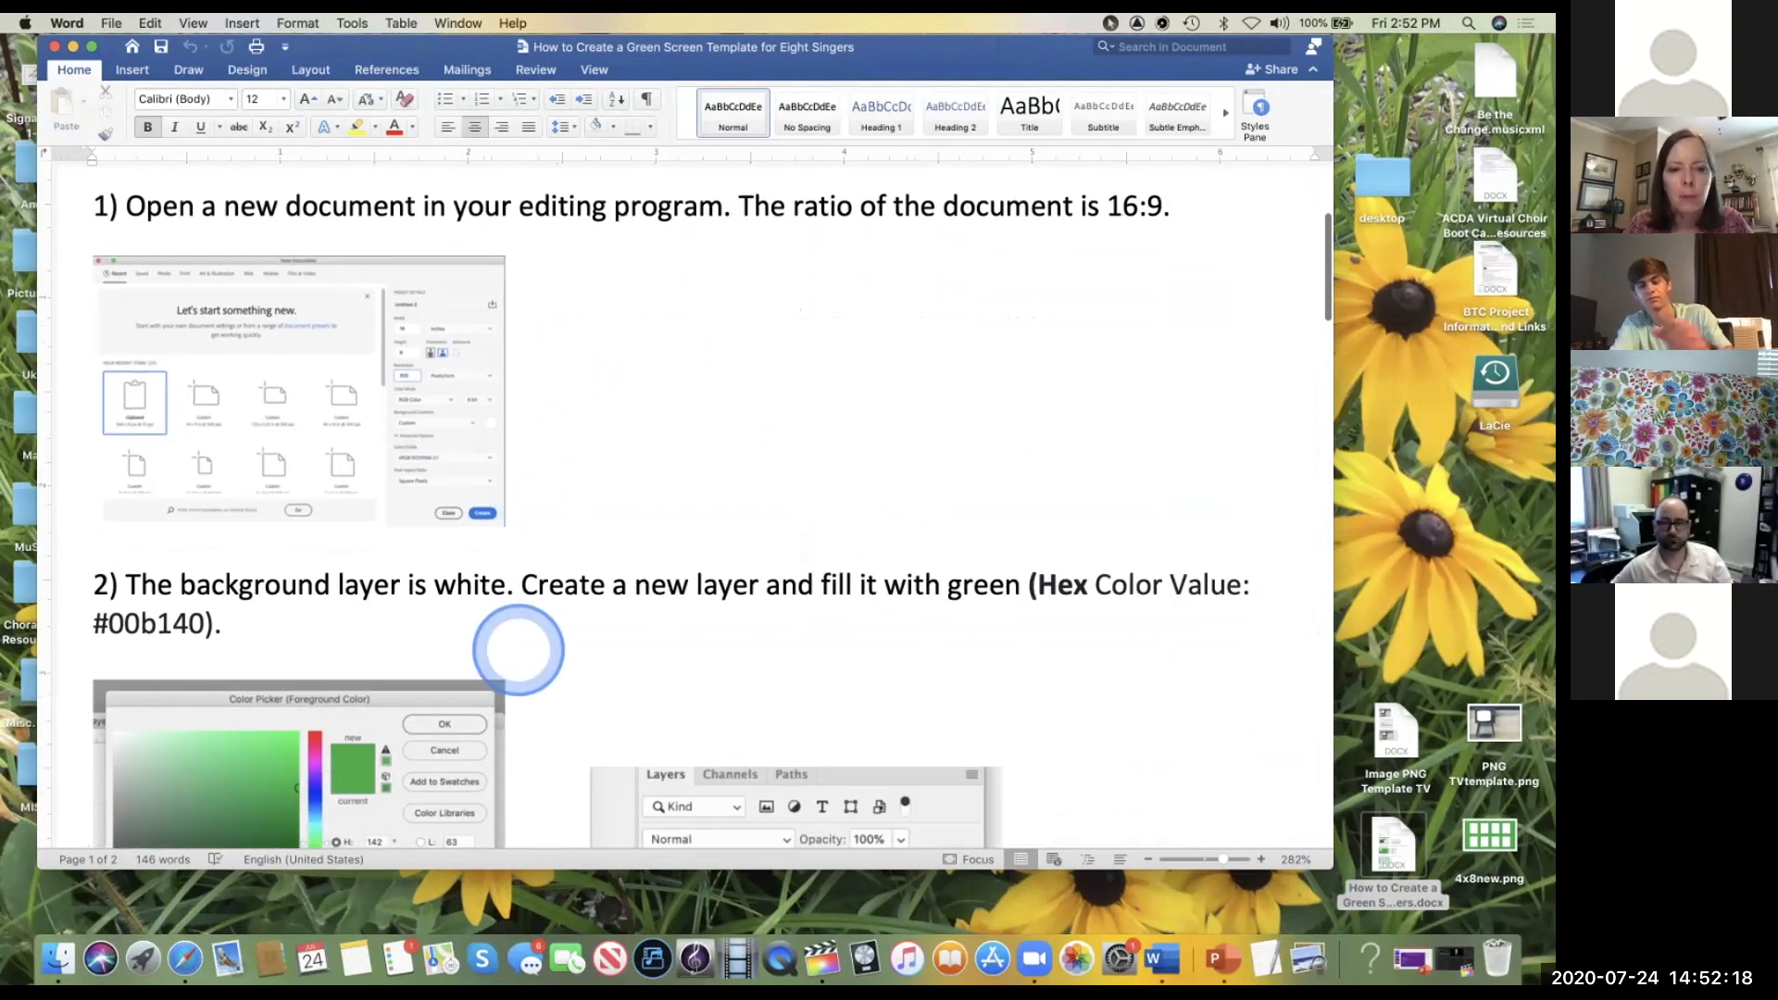
scroll(515, 647, "down", 3)
scroll(539, 668, "down", 4)
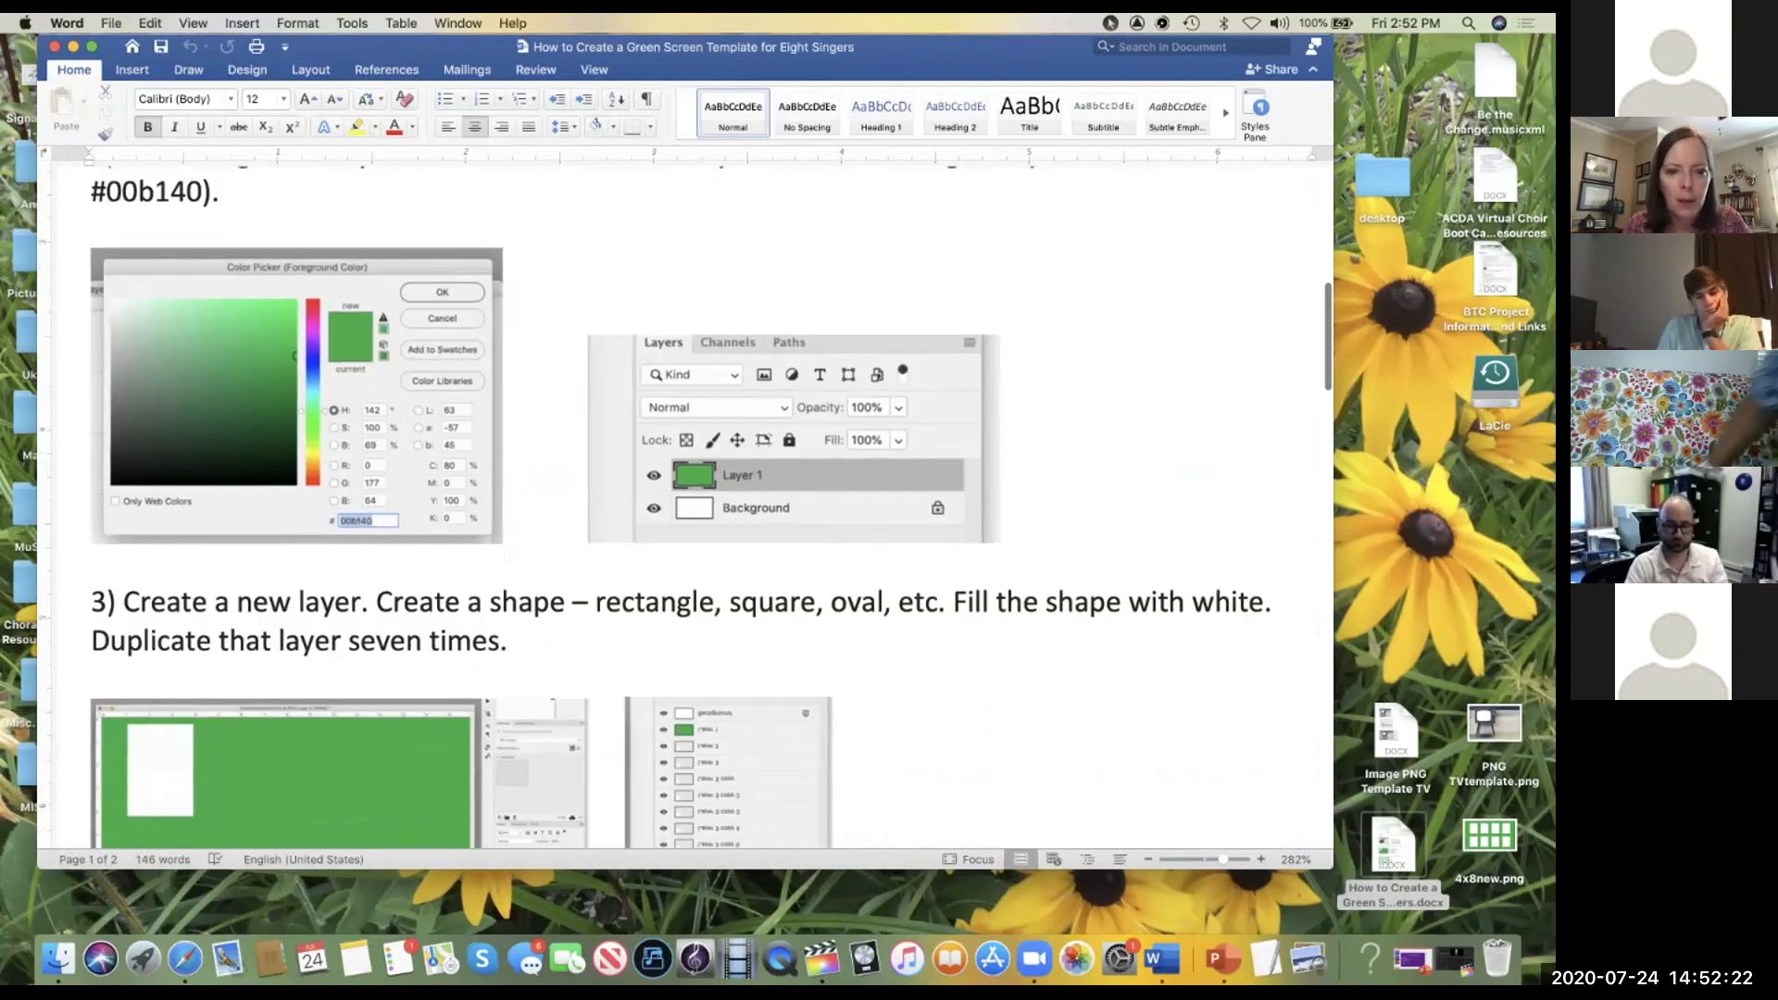
scroll(548, 675, "down", 2)
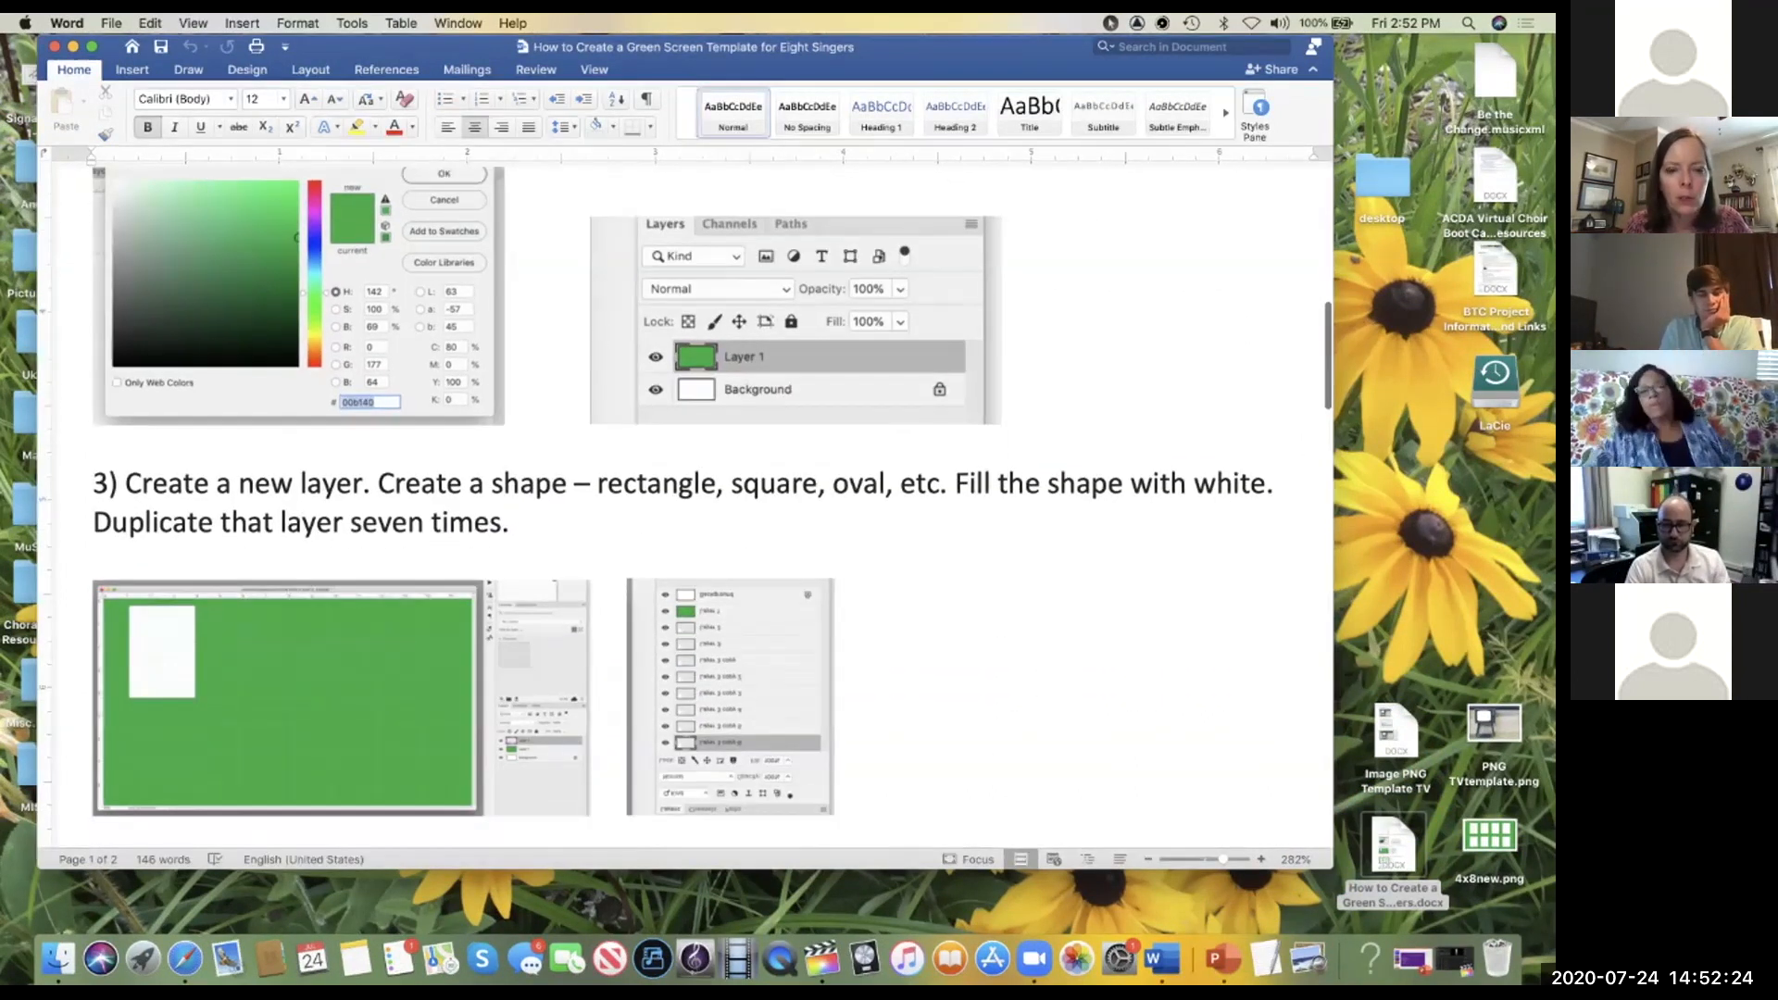
scroll(605, 688, "down", 4)
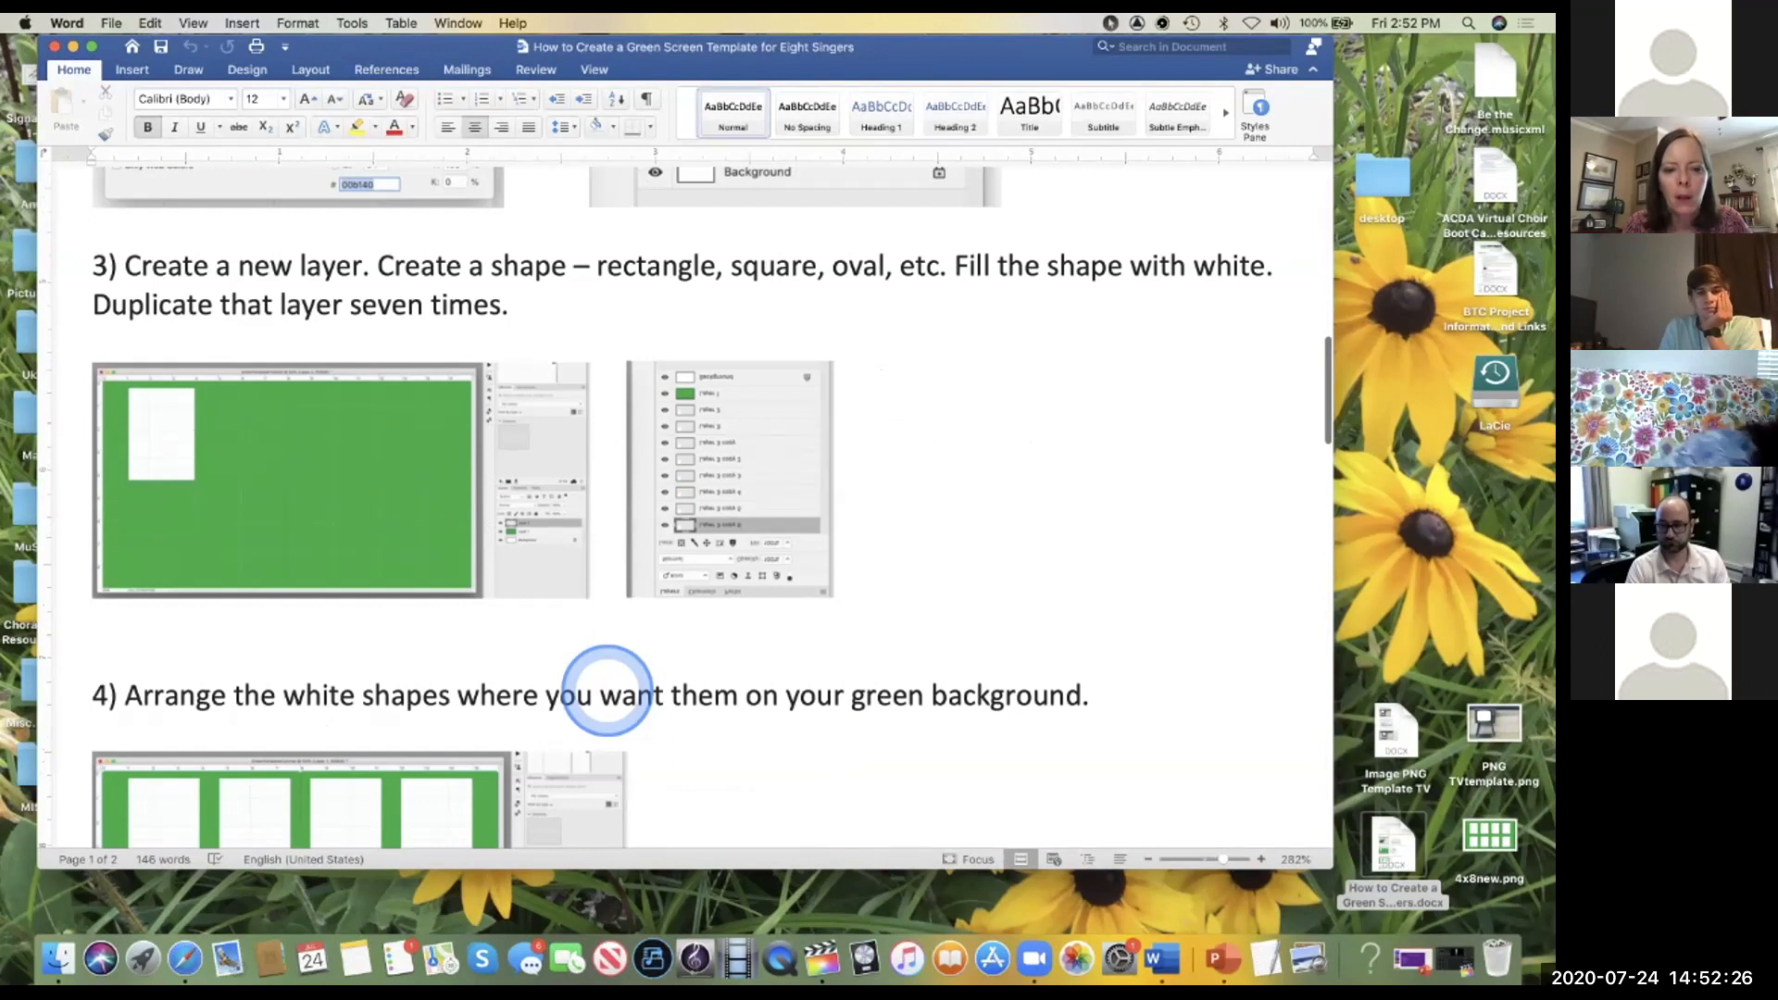
scroll(607, 690, "down", 5)
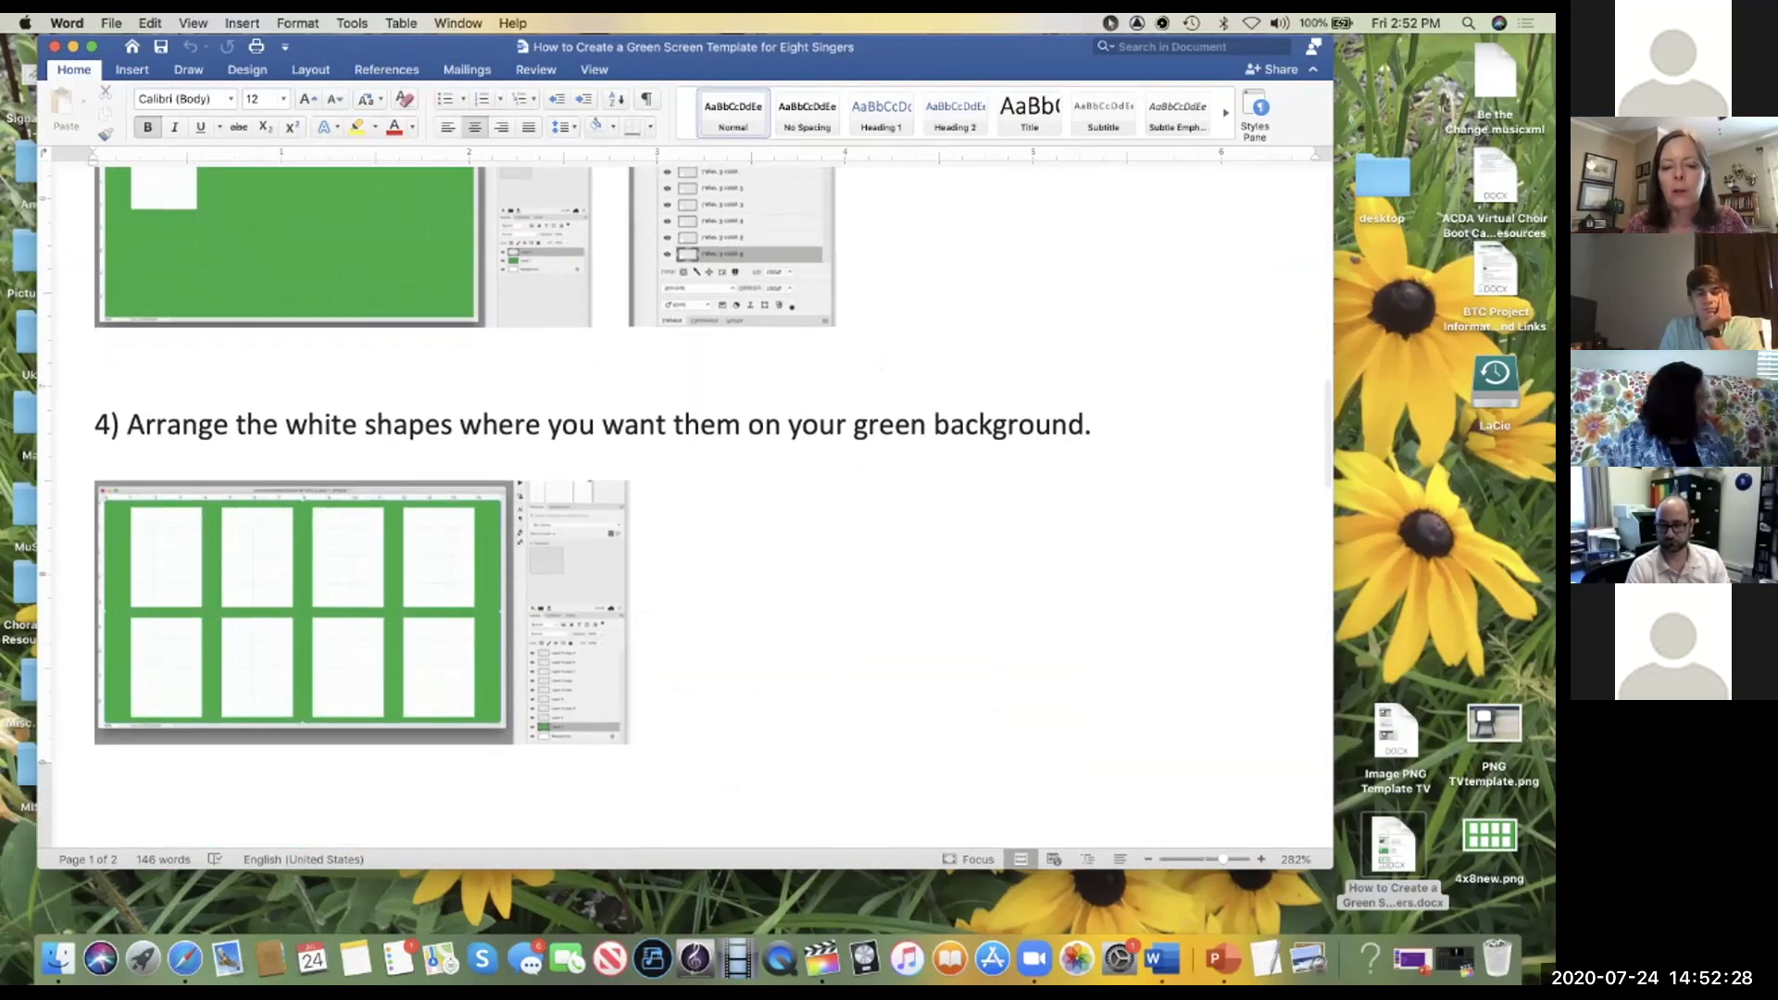